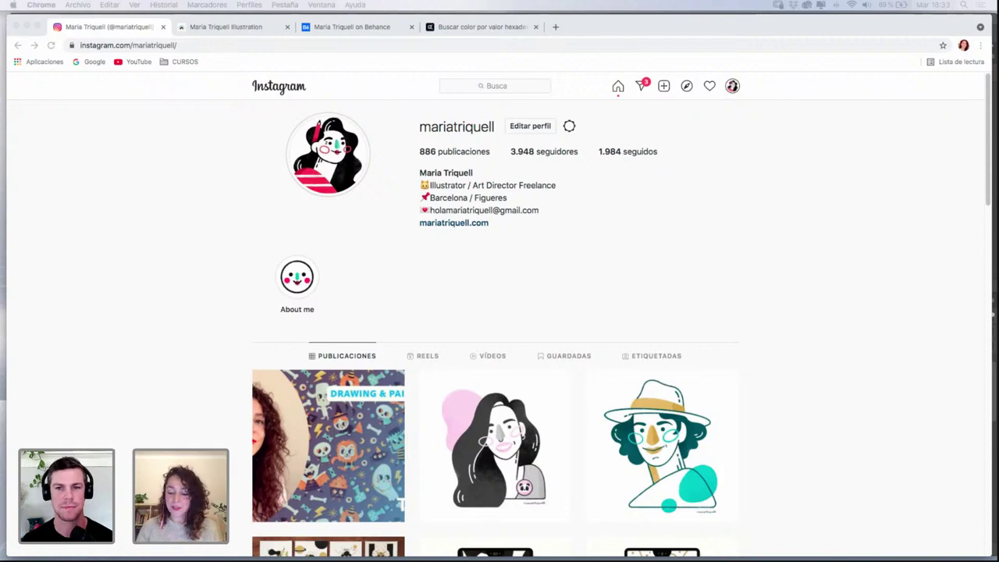
Look through the illustrator's Instagram posts, from the tarot cards and portraits down to the sketchbook drawings
{"action": "left_click", "coordinate": [986, 168]}
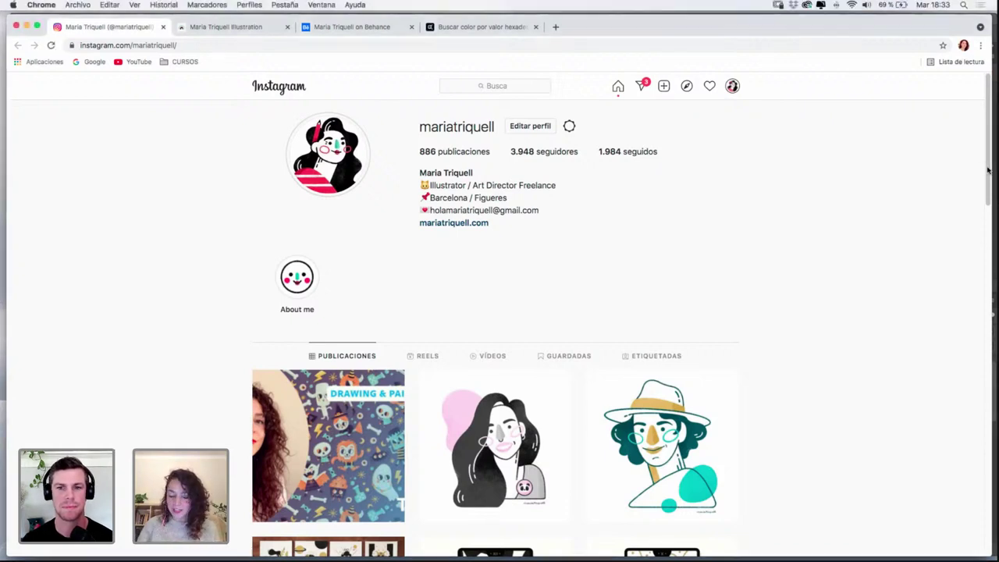
{"action": "left_click_drag", "start_coordinate": [981, 167], "coordinate": [965, 241]}
{"action": "scroll", "coordinate": [964, 248], "scroll_direction": "down", "scroll_amount": 3}
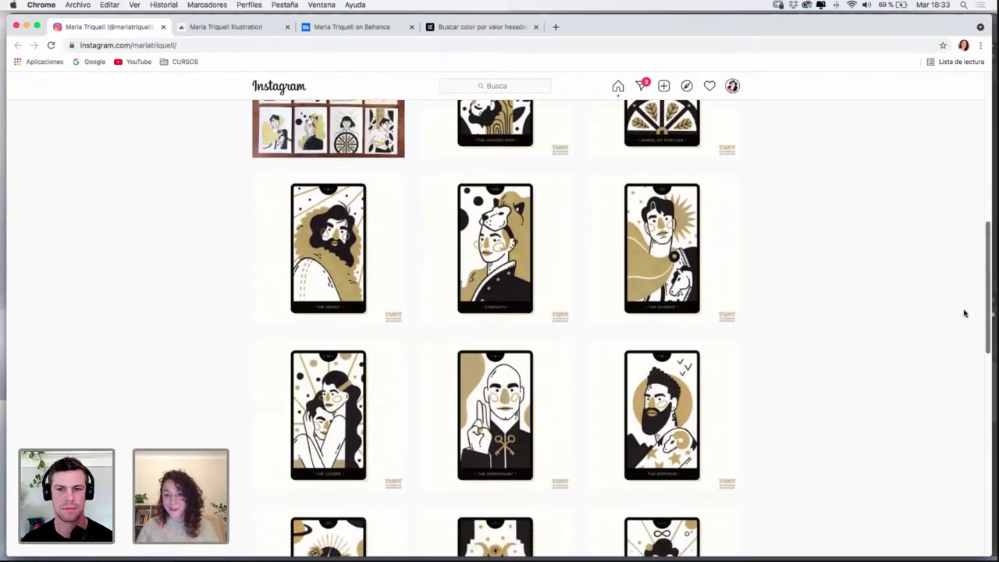
{"action": "scroll", "coordinate": [964, 312], "scroll_direction": "down", "scroll_amount": 13}
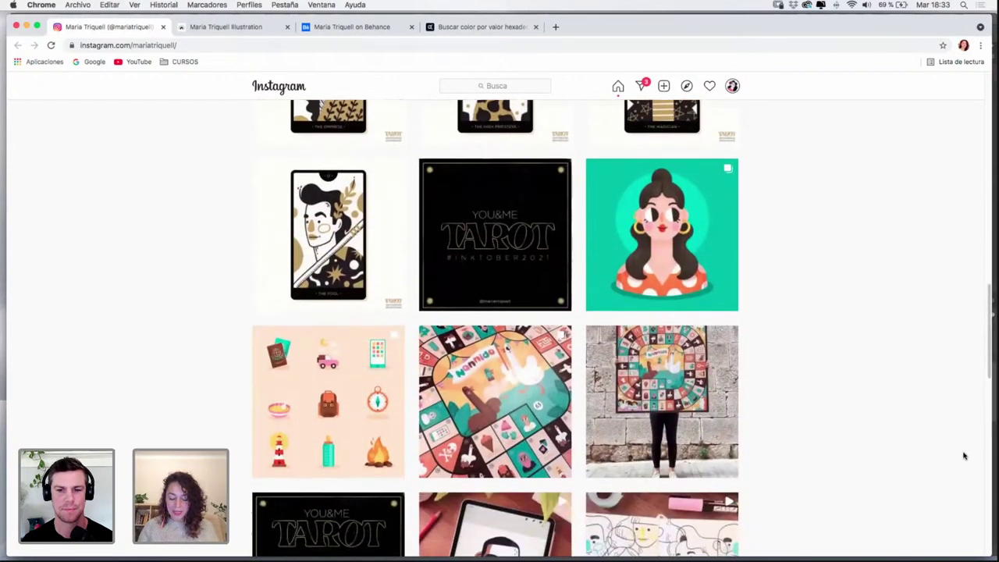
{"action": "scroll", "coordinate": [964, 456], "scroll_direction": "down", "scroll_amount": 10}
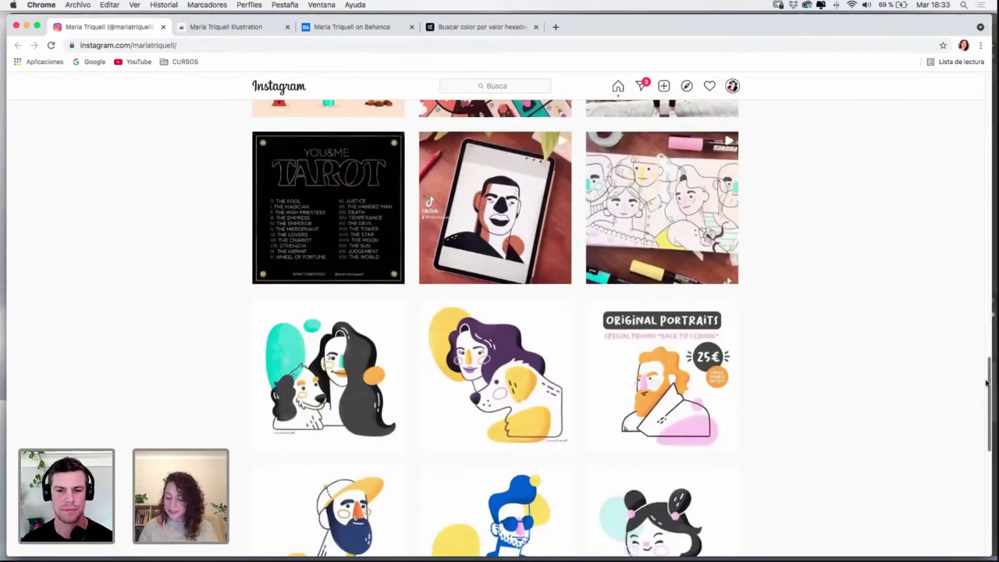
{"action": "scroll", "coordinate": [987, 382], "scroll_direction": "down", "scroll_amount": 18}
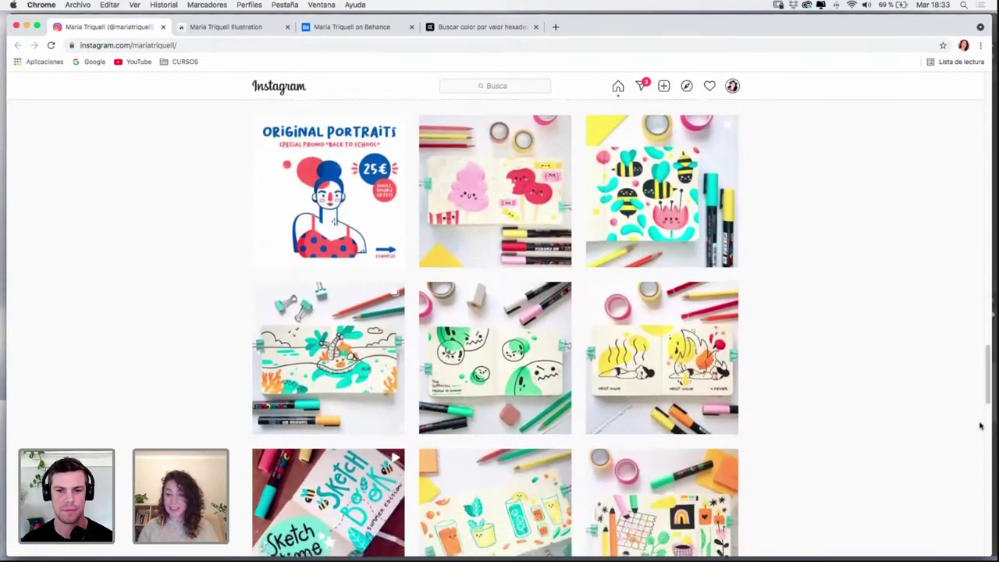
{"action": "scroll", "coordinate": [981, 425], "scroll_direction": "down", "scroll_amount": 3}
{"action": "scroll", "coordinate": [979, 437], "scroll_direction": "down", "scroll_amount": 7}
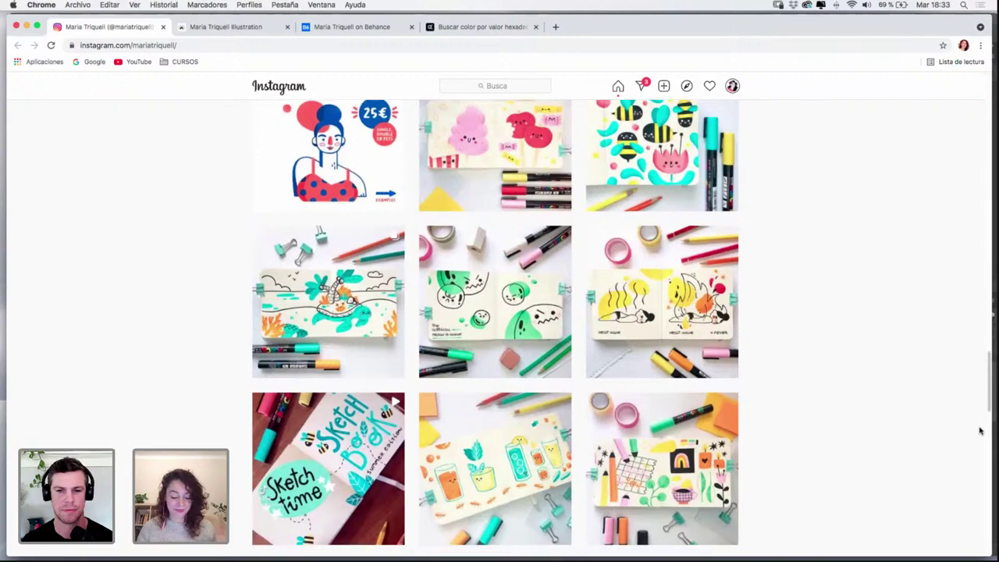
{"action": "scroll", "coordinate": [976, 468], "scroll_direction": "down", "scroll_amount": 4}
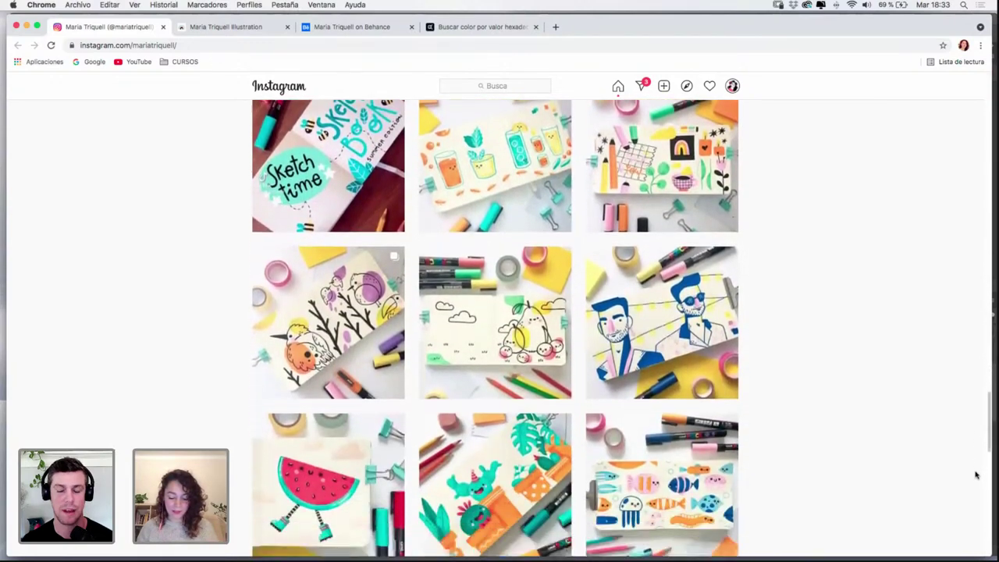
{"action": "scroll", "coordinate": [972, 468], "scroll_direction": "up", "scroll_amount": 1}
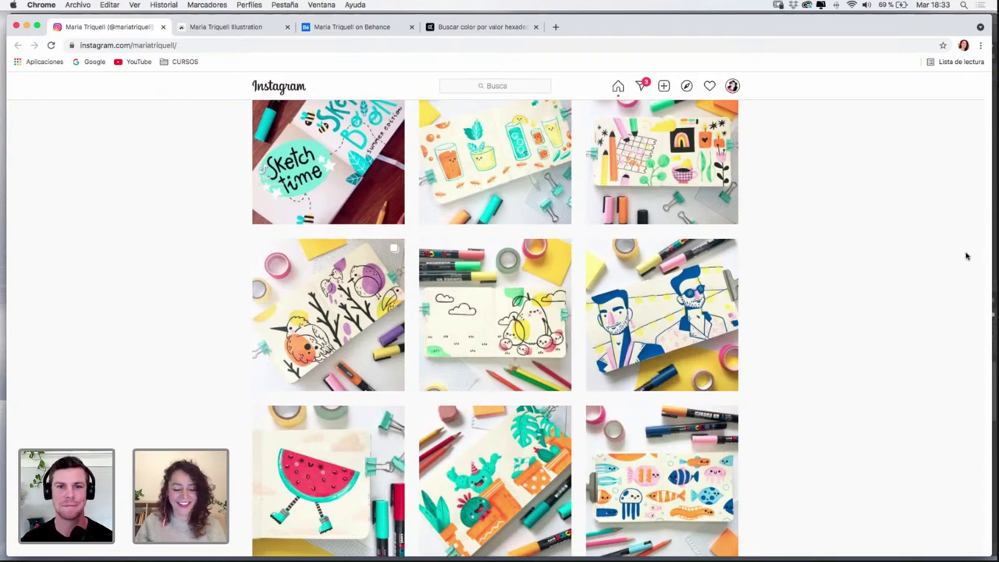
Switch to the illustrator's portfolio website and look through its Olympus colouring illustrations project
{"action": "left_click", "coordinate": [238, 27]}
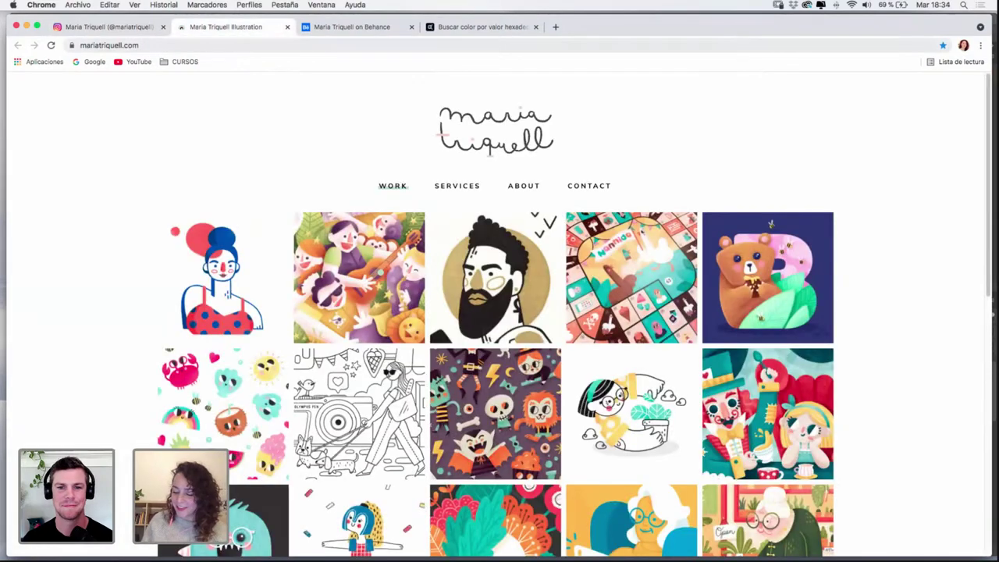
{"action": "left_click_drag", "start_coordinate": [987, 230], "coordinate": [986, 272]}
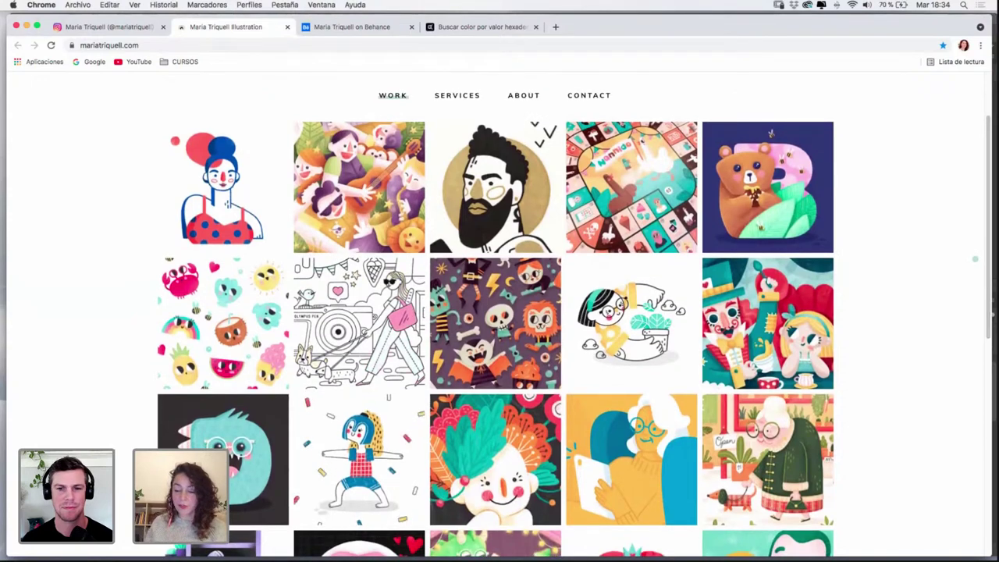
{"action": "left_click", "coordinate": [359, 343]}
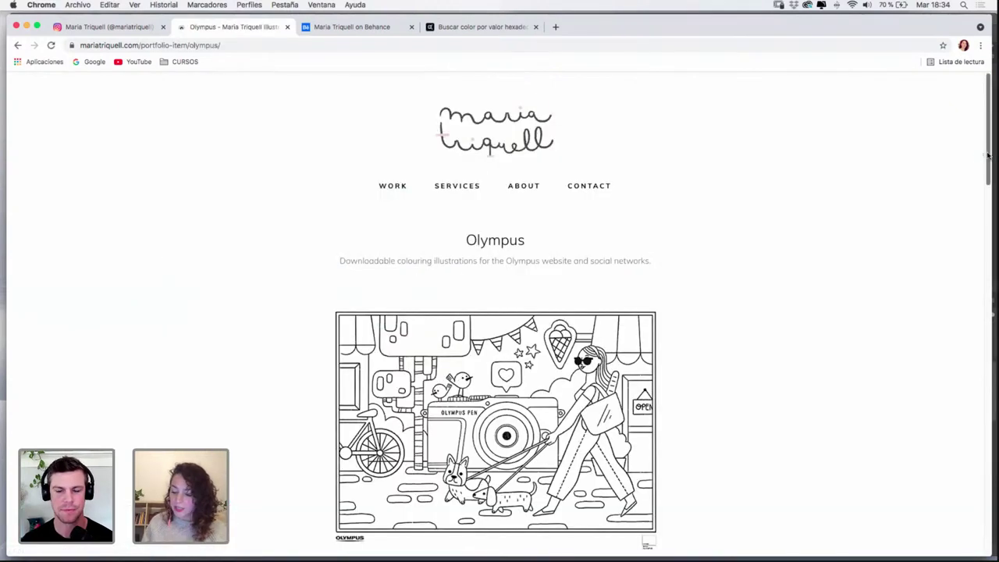
{"action": "left_click_drag", "start_coordinate": [988, 163], "coordinate": [961, 375]}
{"action": "scroll", "coordinate": [961, 375], "scroll_direction": "down", "scroll_amount": 5}
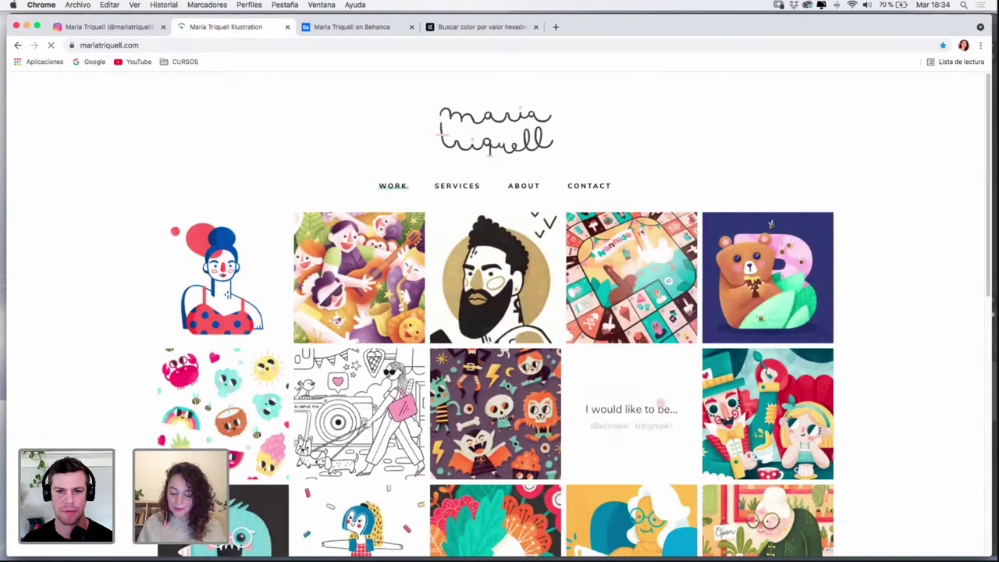
Open the "I would like to be..." alphabet project and examine its animation and letter character illustrations
{"action": "left_click", "coordinate": [657, 396]}
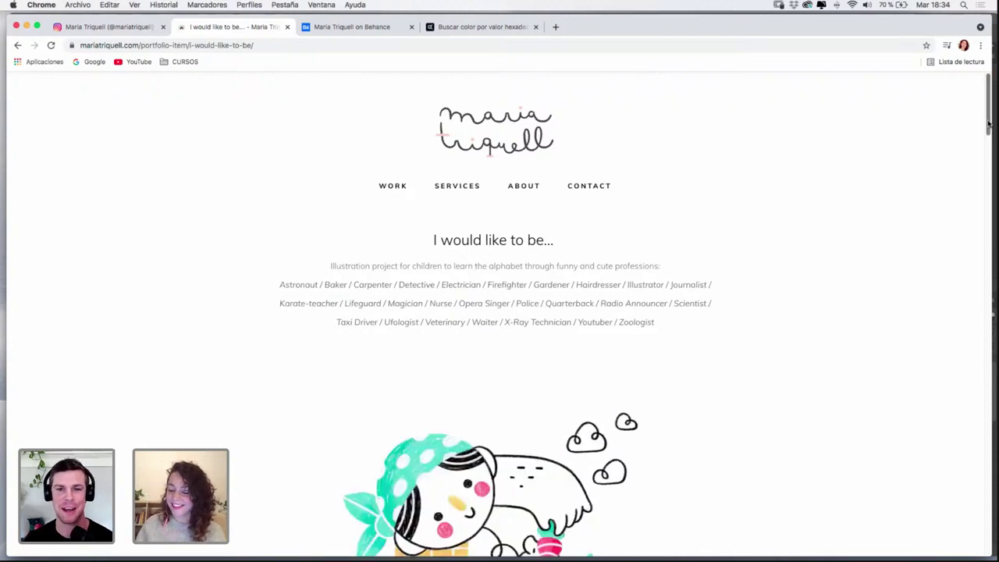
{"action": "scroll", "coordinate": [500, 312], "scroll_direction": "down", "scroll_amount": 2}
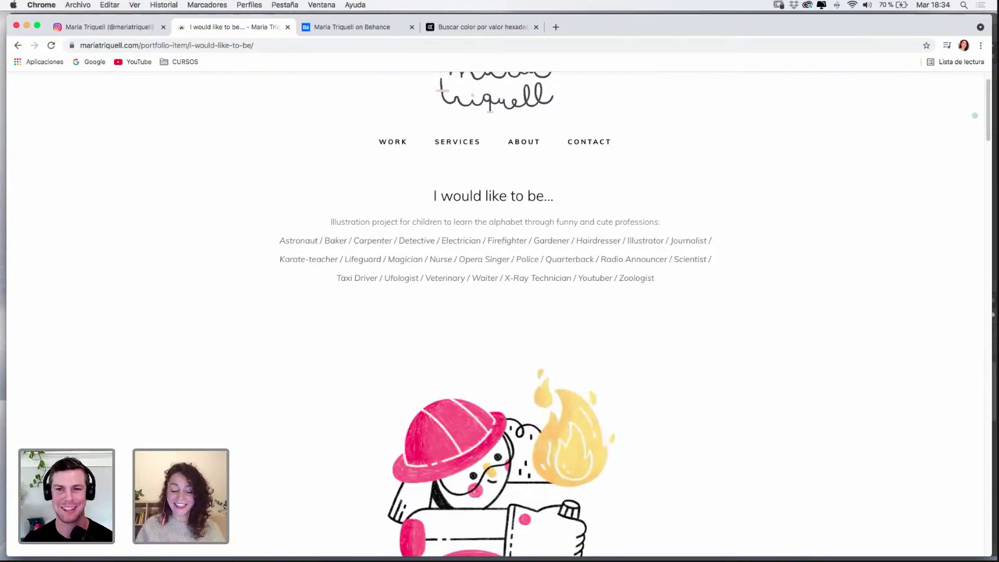
{"action": "left_click_drag", "start_coordinate": [986, 121], "coordinate": [984, 139]}
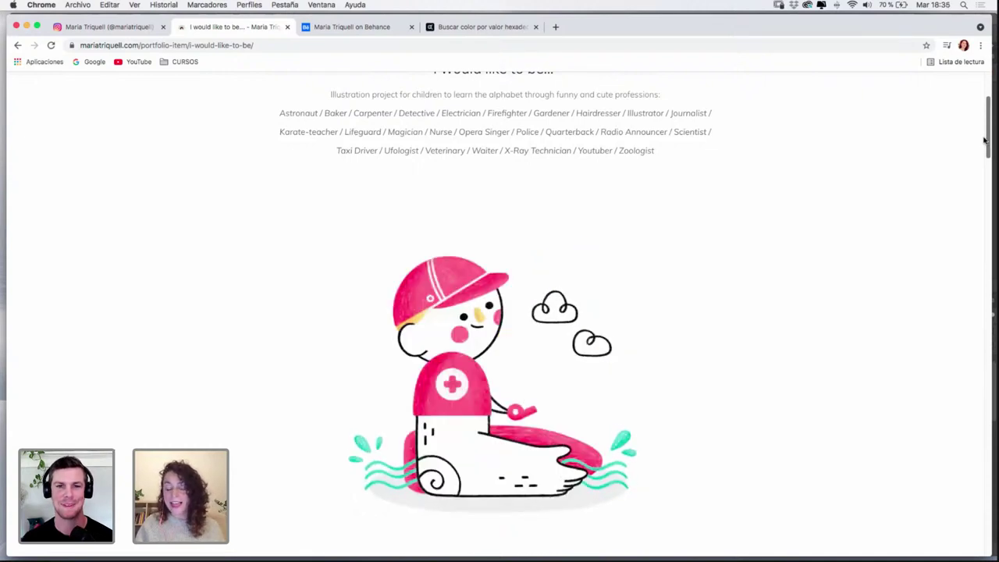
{"action": "left_click_drag", "start_coordinate": [985, 140], "coordinate": [976, 201]}
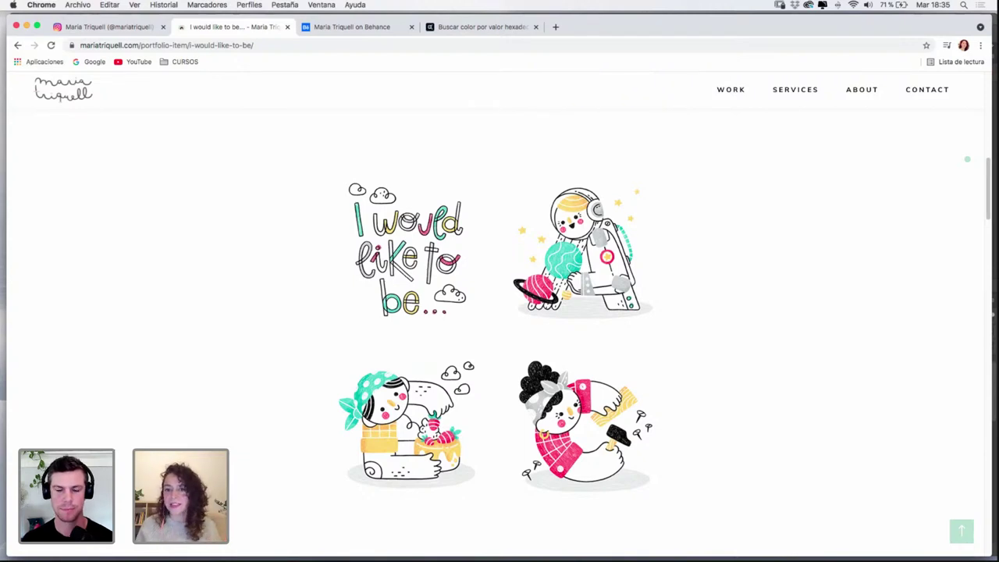
{"action": "left_click_drag", "start_coordinate": [985, 201], "coordinate": [975, 135]}
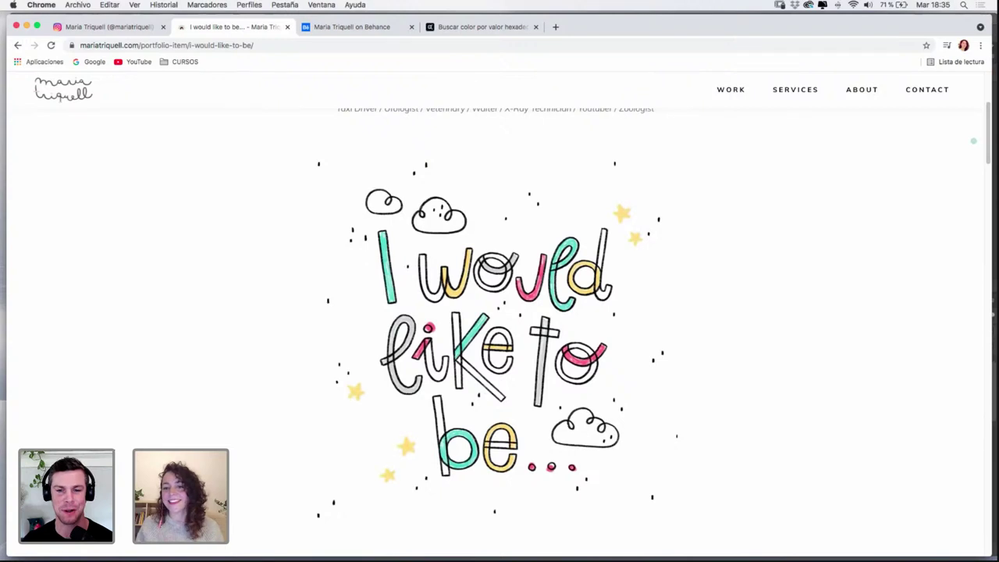
{"action": "scroll", "coordinate": [979, 156], "scroll_direction": "down", "scroll_amount": 5}
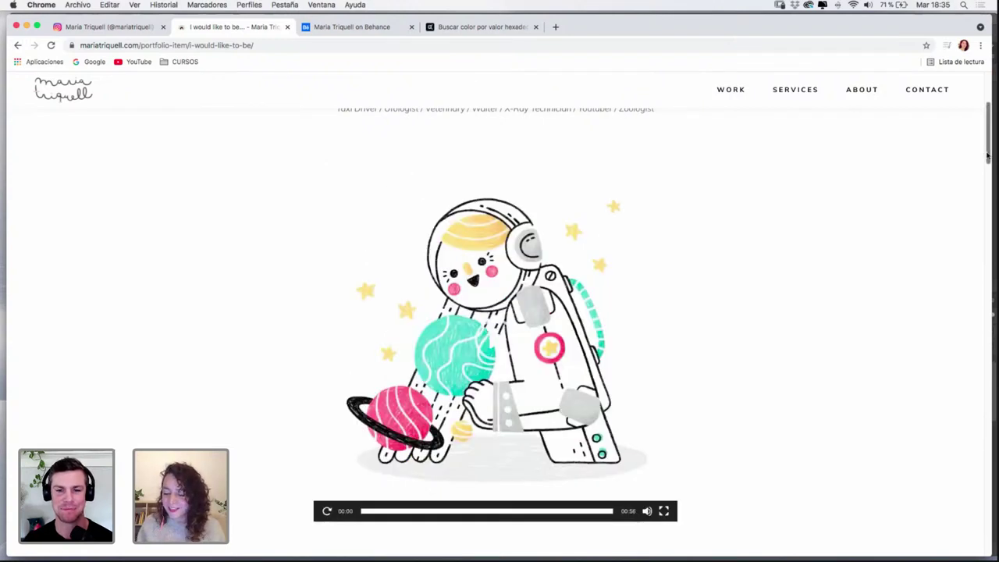
{"action": "scroll", "coordinate": [979, 195], "scroll_direction": "down", "scroll_amount": 7}
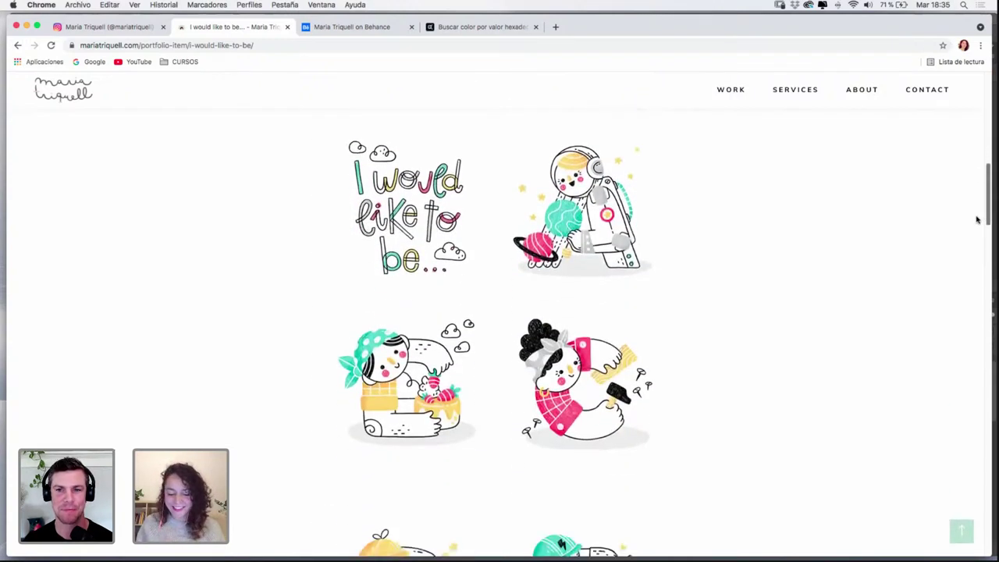
{"action": "scroll", "coordinate": [974, 267], "scroll_direction": "up", "scroll_amount": 1}
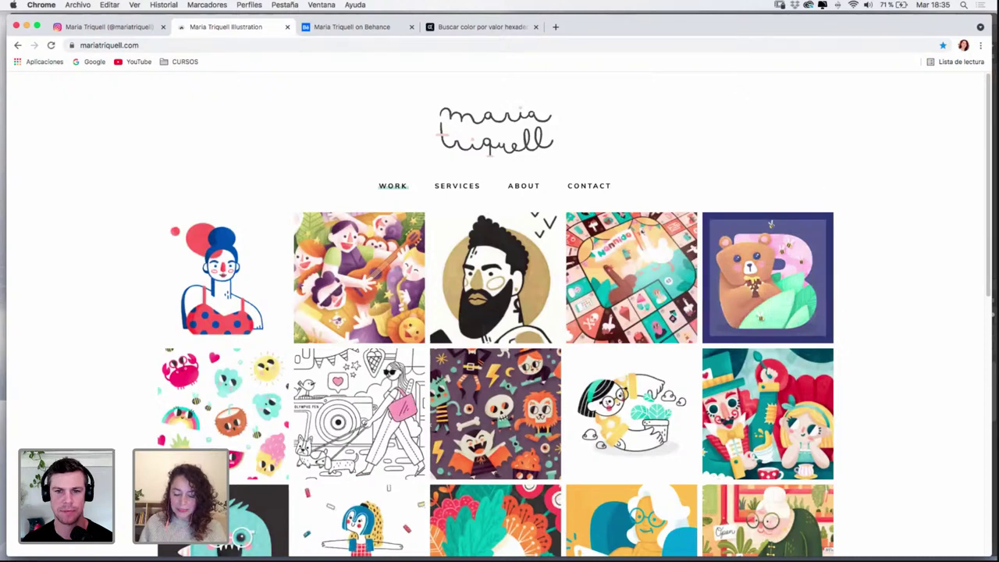
View the Halloween Pattern project with its product mockups, and return to the portfolio's work overview
{"action": "left_click", "coordinate": [495, 412]}
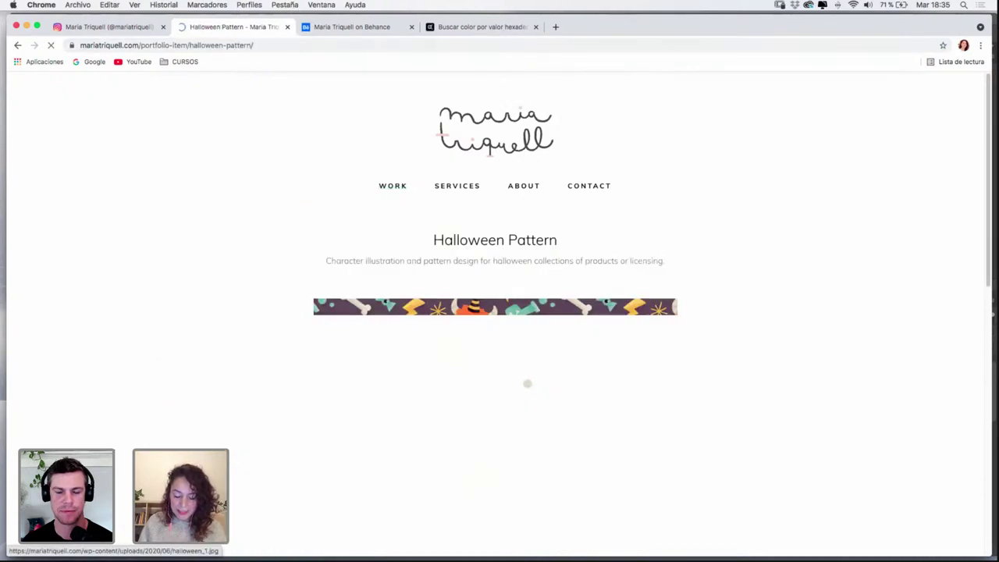
{"action": "scroll", "coordinate": [985, 156], "scroll_direction": "down", "scroll_amount": 2}
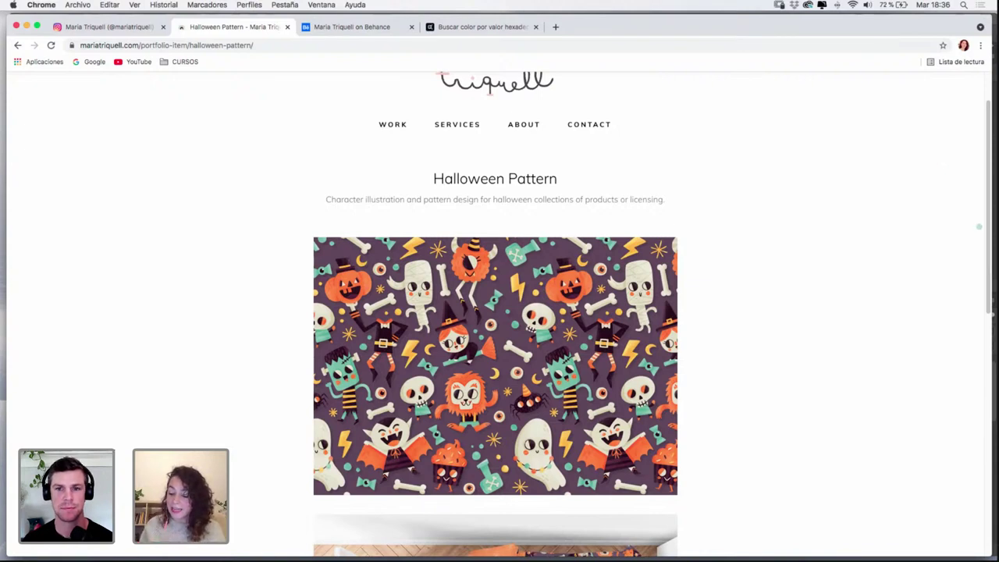
{"action": "left_click_drag", "start_coordinate": [987, 226], "coordinate": [976, 390]}
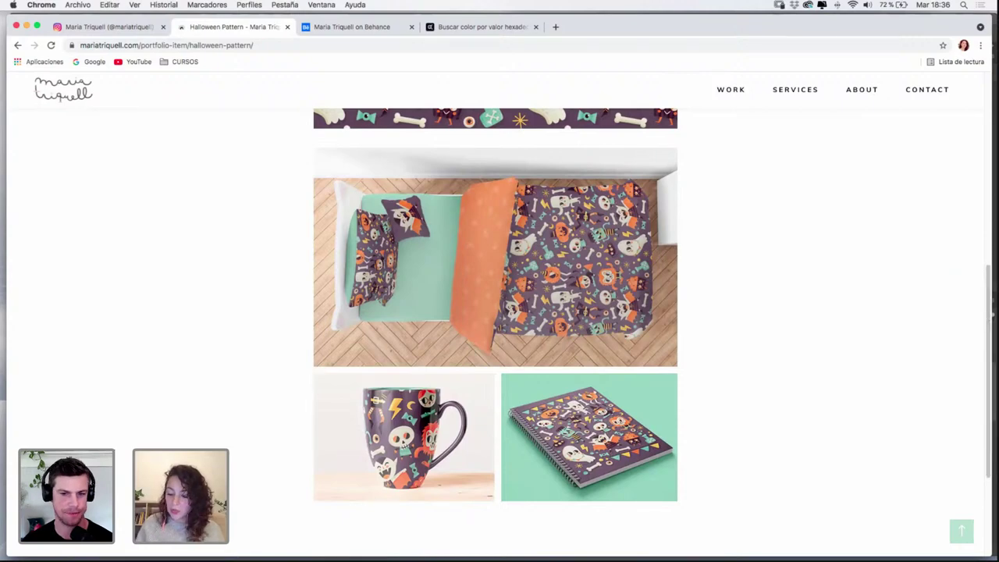
{"action": "left_click", "coordinate": [739, 90]}
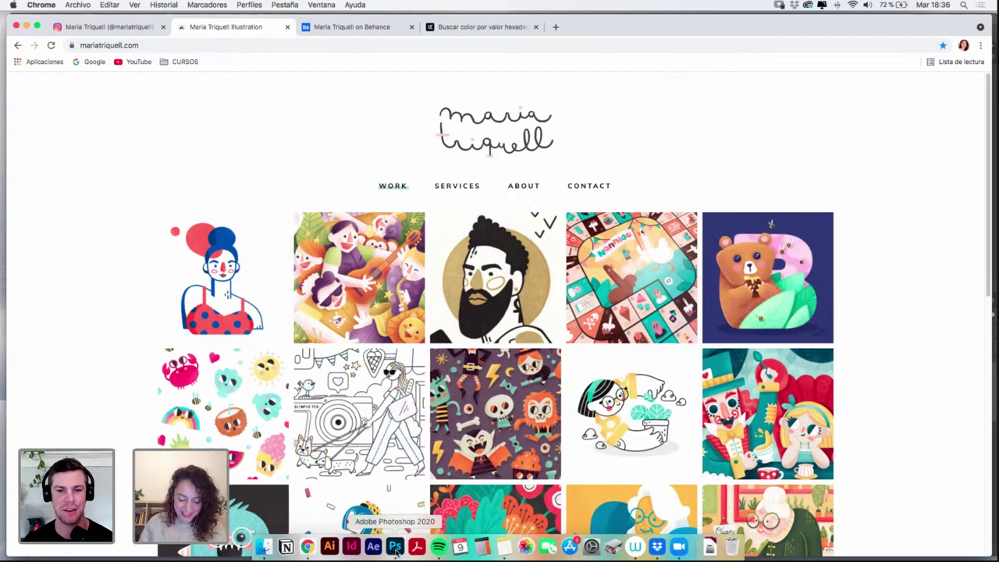
Switch to Adobe Photoshop 2020 and view the character drawings in sketches.psd and the coloured draft in pattern_sketch.psd
{"action": "left_click", "coordinate": [396, 546]}
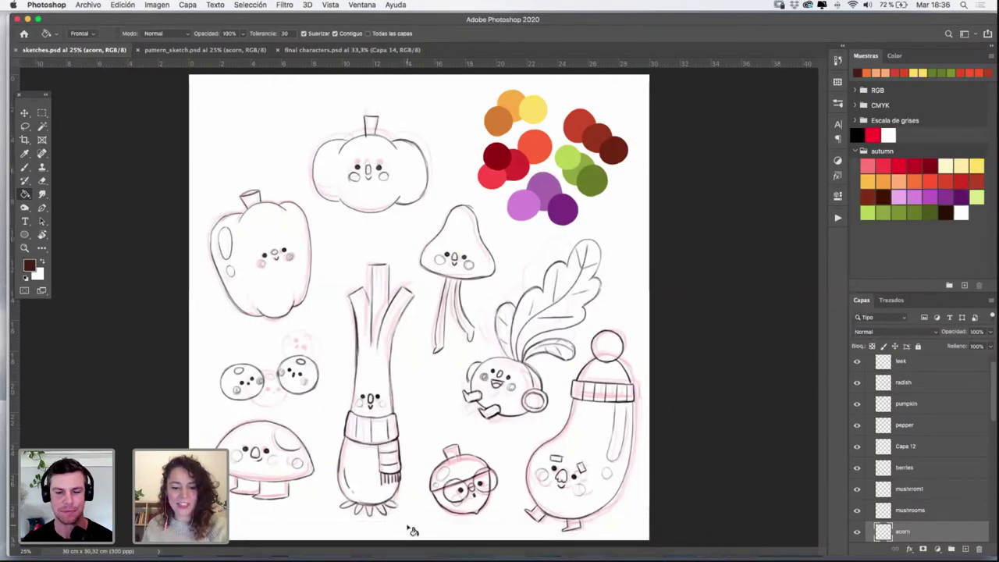
{"action": "key", "text": "f"}
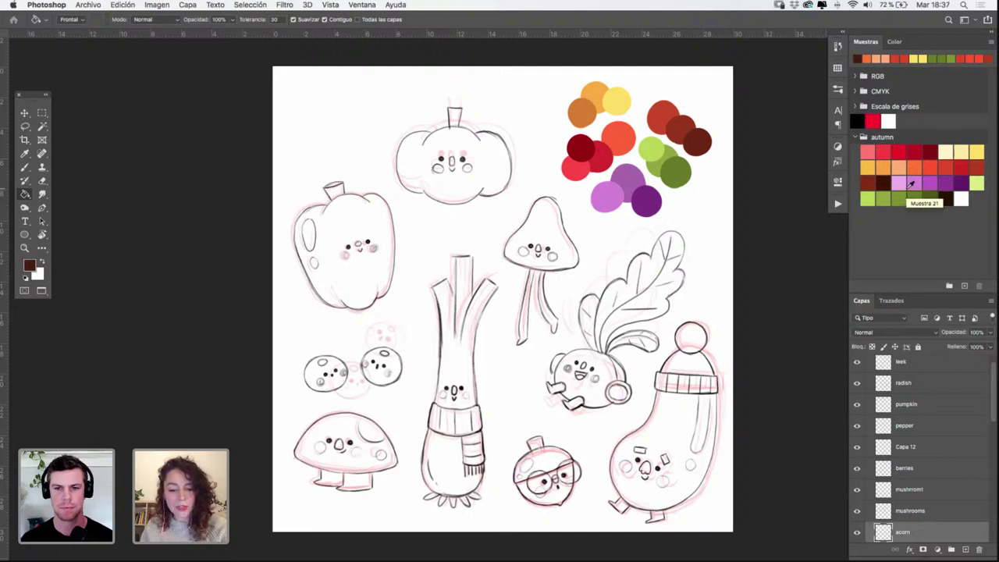
{"action": "key", "text": "f"}
{"action": "key", "text": "f"}
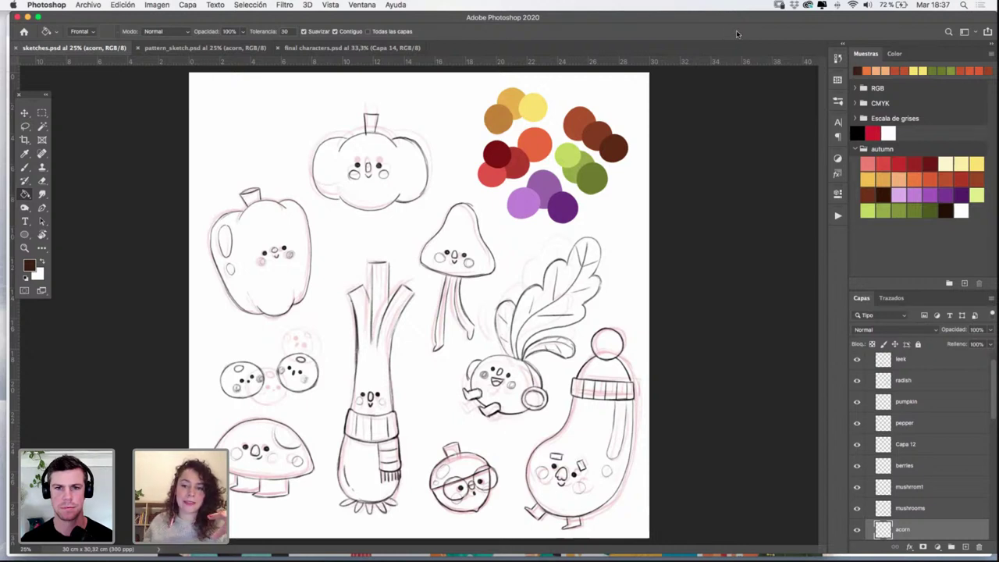
{"action": "left_click", "coordinate": [240, 49]}
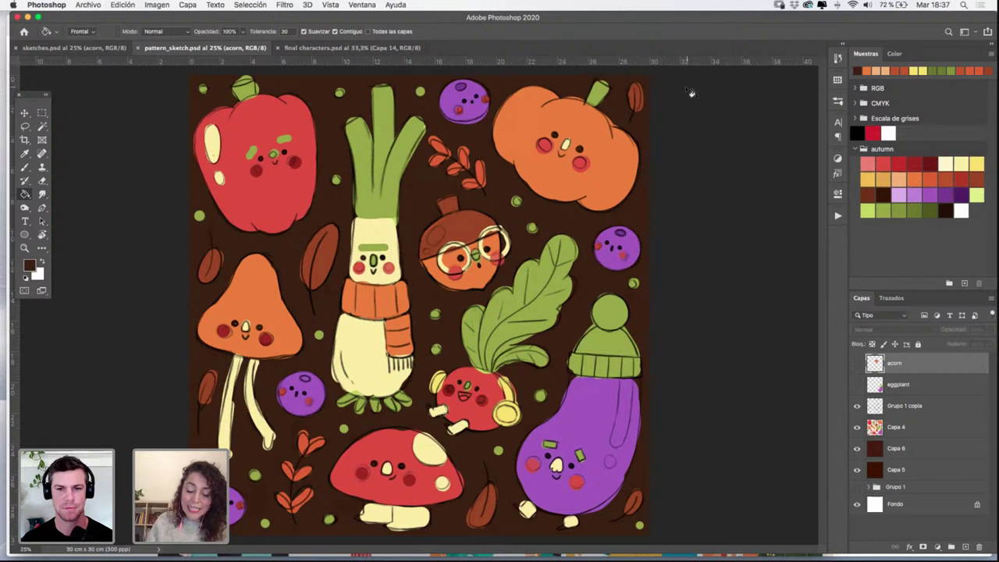
Bring up the final characters.psd document and inspect the painted acorn character at 66.7% zoom
{"action": "left_click", "coordinate": [400, 49]}
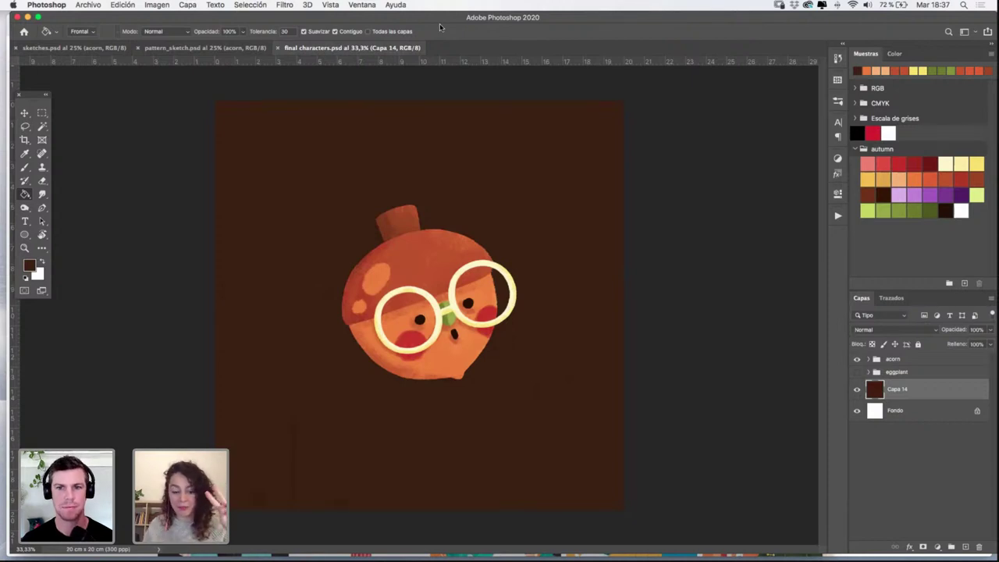
{"action": "left_click", "coordinate": [29, 247]}
{"action": "left_click", "coordinate": [479, 328]}
{"action": "left_click", "coordinate": [478, 328]}
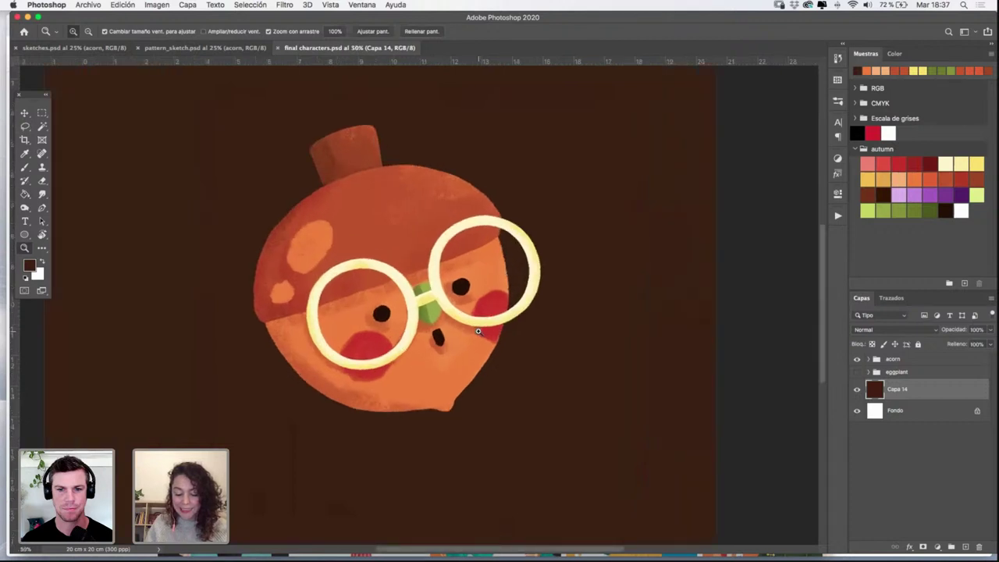
{"action": "left_click_drag", "start_coordinate": [473, 316], "coordinate": [534, 361]}
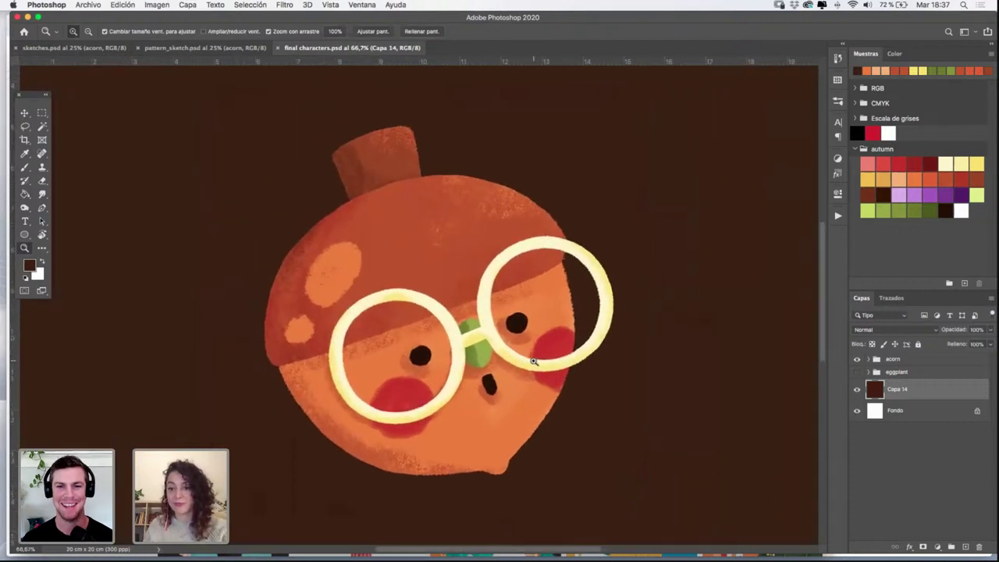
Hide the acorn group, show the eggplant group, and inspect the whole eggplant character and its texture
{"action": "left_click", "coordinate": [857, 361]}
{"action": "left_click", "coordinate": [857, 373]}
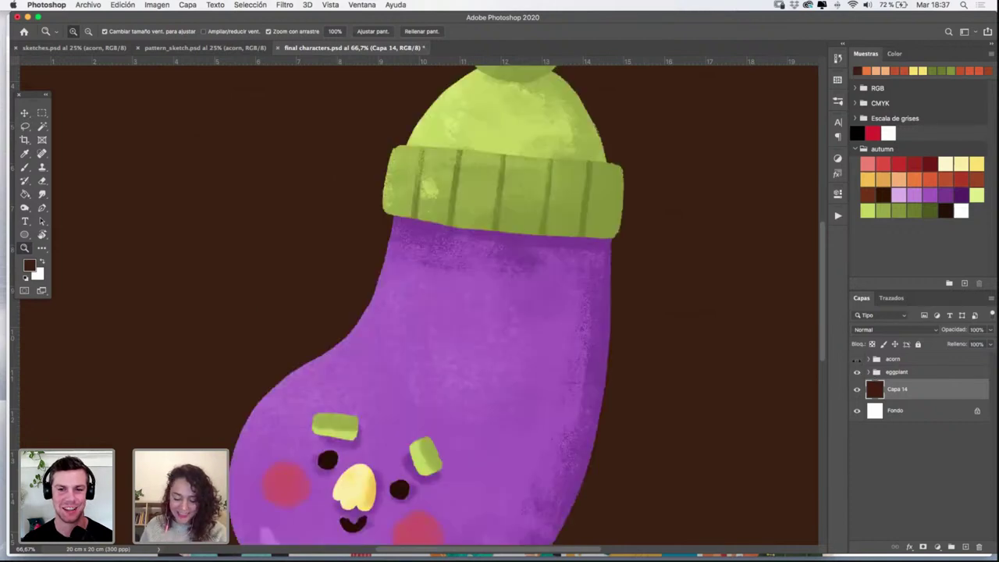
{"action": "left_click", "coordinate": [562, 346], "text": "alt"}
{"action": "left_click", "coordinate": [562, 346], "text": "alt"}
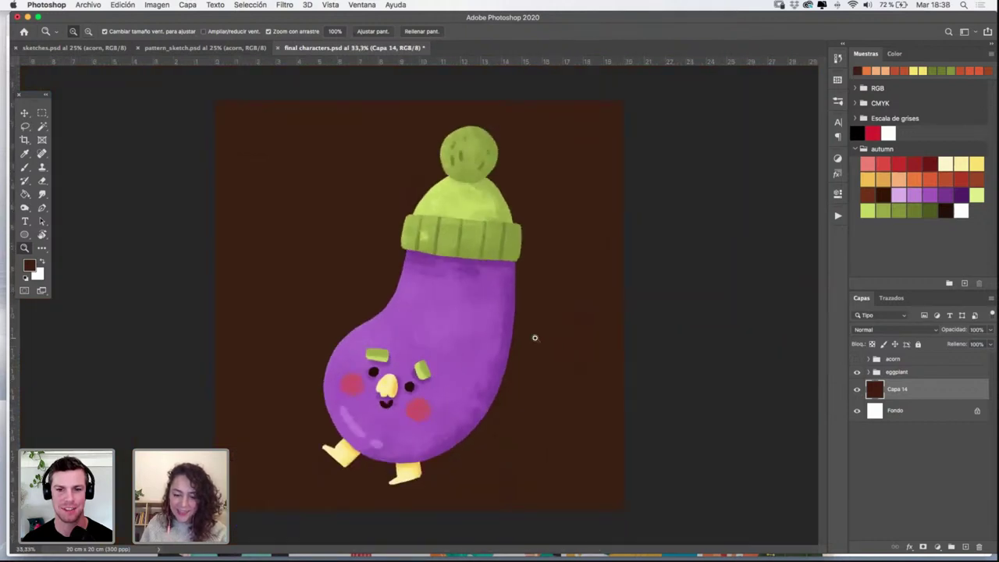
{"action": "left_click", "coordinate": [499, 340]}
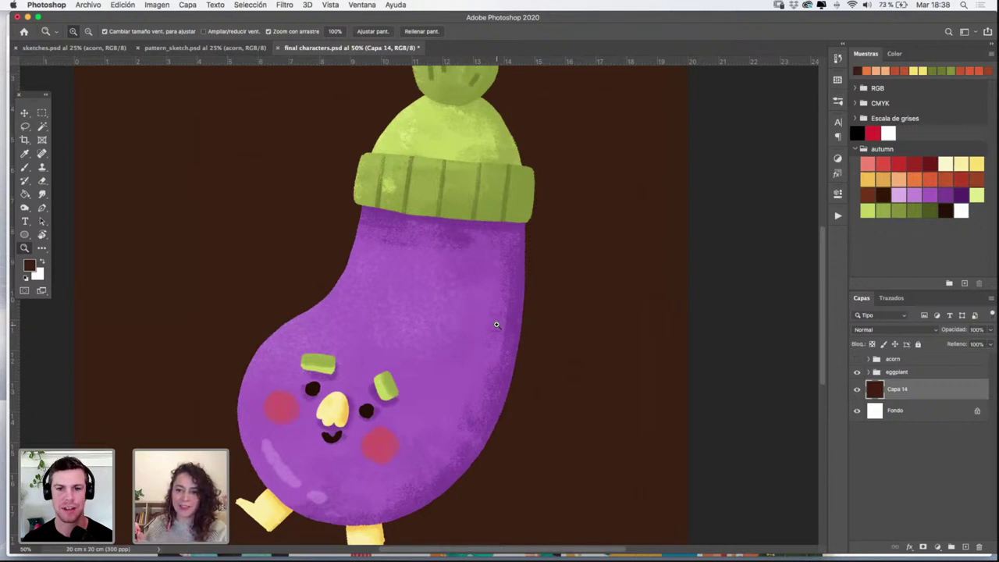
Show the acorn group again and move the acorn off the eggplant, up to the left beside its hat
{"action": "left_click", "coordinate": [857, 359]}
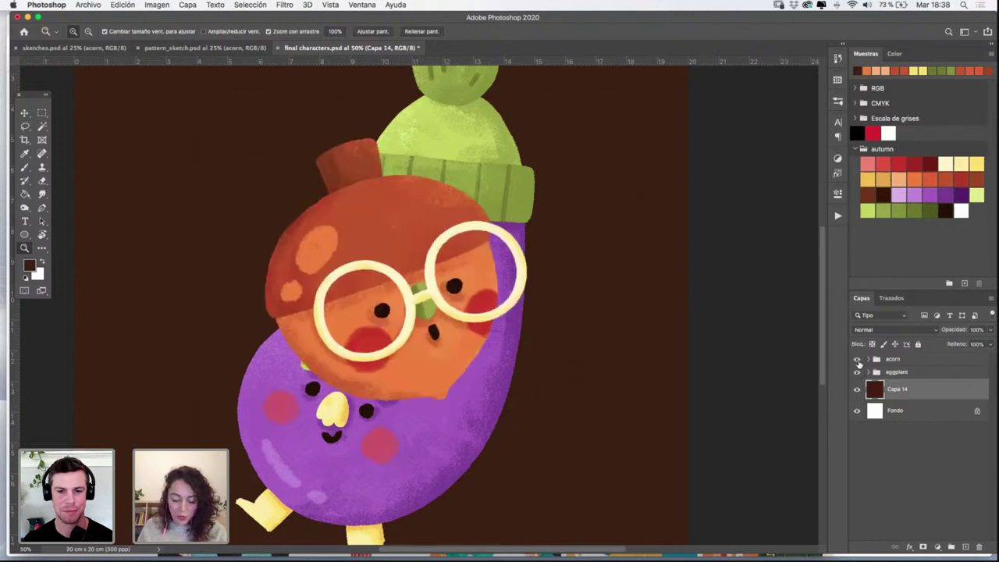
{"action": "left_click", "coordinate": [904, 360]}
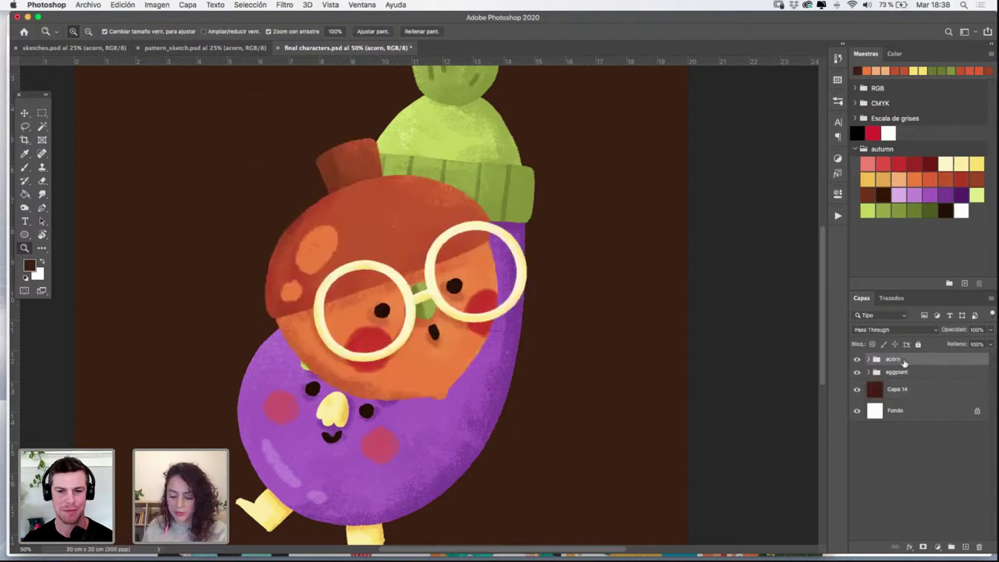
{"action": "key", "text": "super+t"}
{"action": "left_click_drag", "start_coordinate": [463, 310], "coordinate": [290, 227]}
{"action": "key", "text": "Return"}
{"action": "key", "text": "z"}
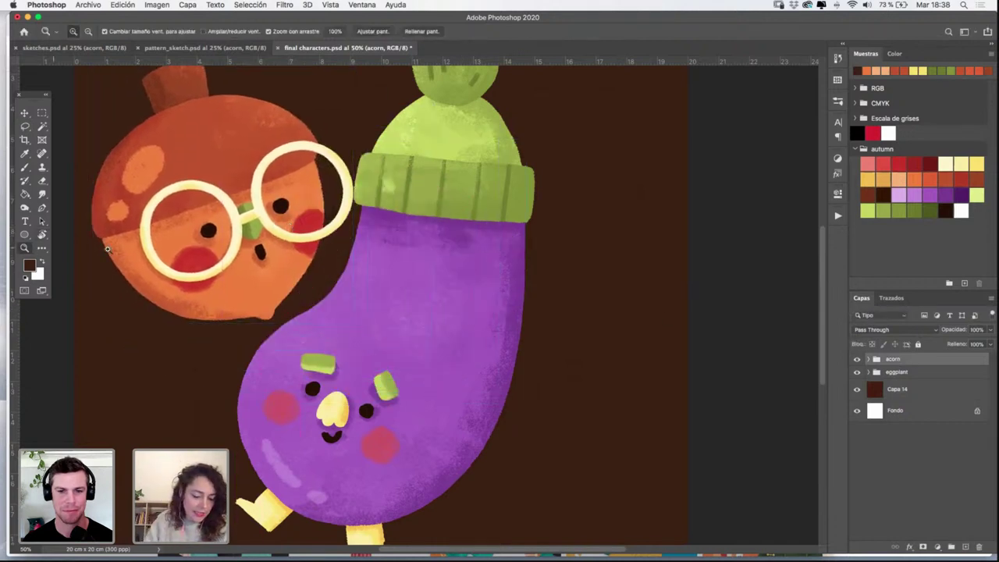
{"action": "left_click", "coordinate": [565, 316], "text": "alt"}
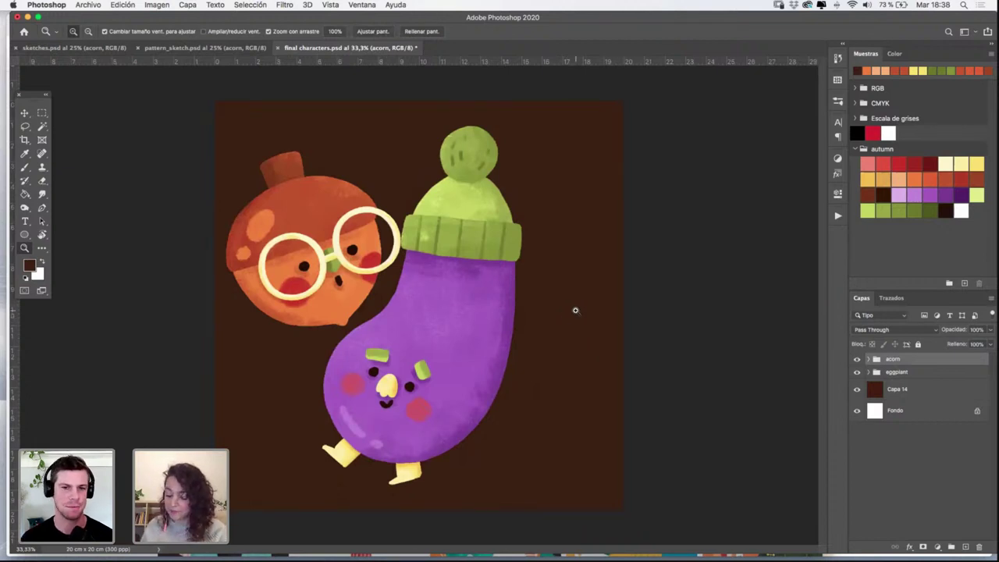
Hide the acorn and eggplant groups and bring the pepper sketch from sketches.psd into final characters.psd
{"action": "left_click_drag", "start_coordinate": [857, 359], "coordinate": [857, 372]}
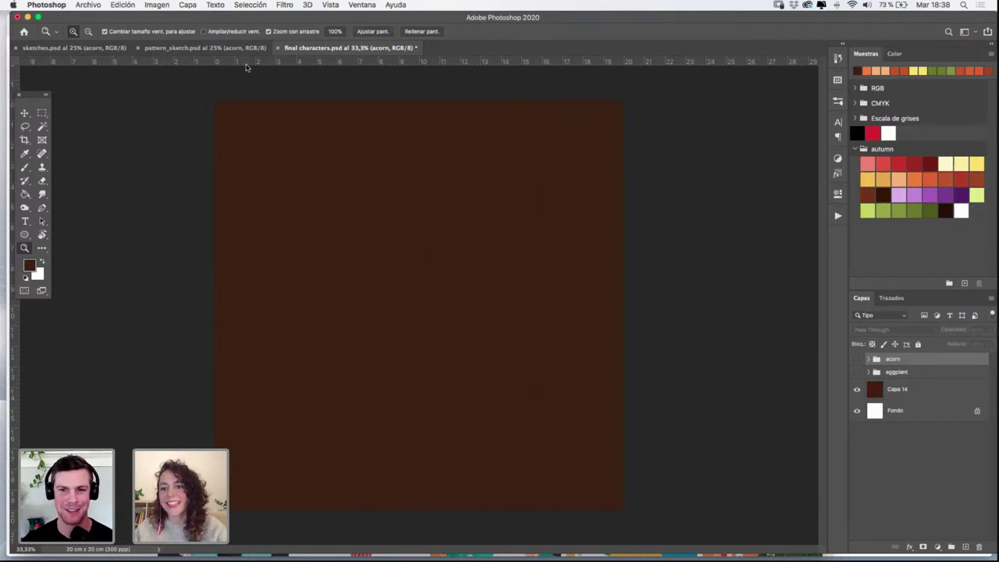
{"action": "left_click", "coordinate": [225, 48]}
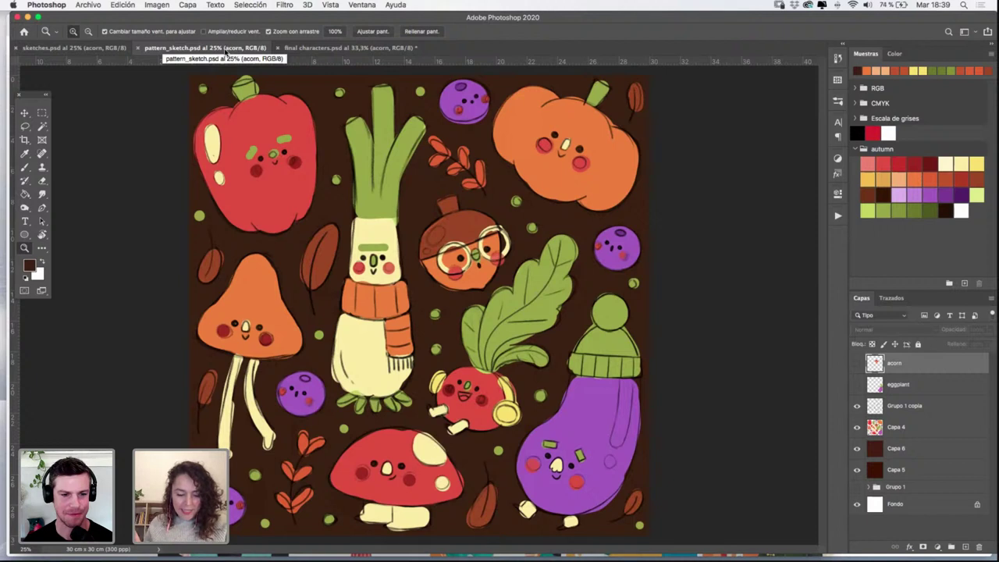
{"action": "key", "text": "v"}
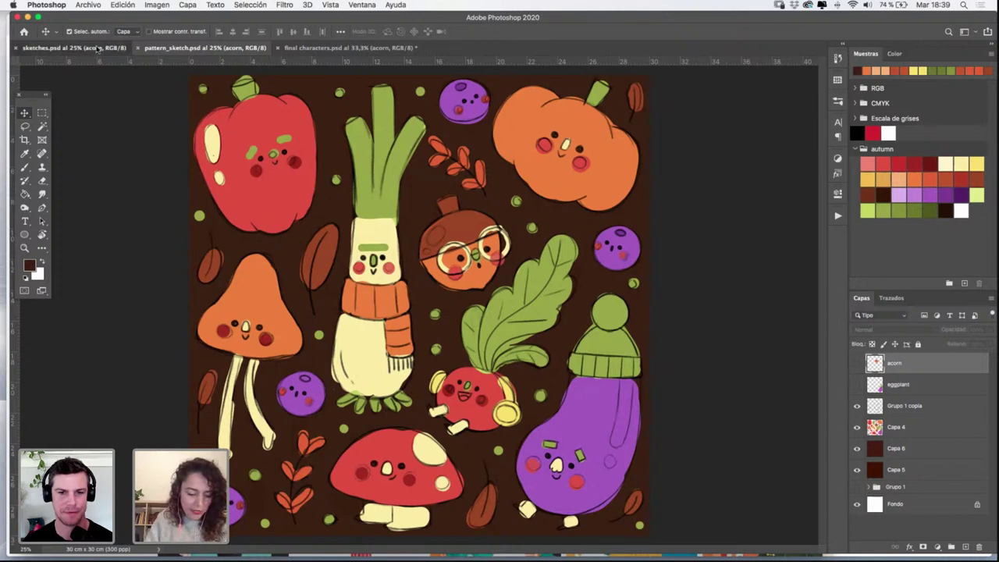
{"action": "key", "text": "ctrl+shift+Tab"}
{"action": "left_click", "coordinate": [287, 251]}
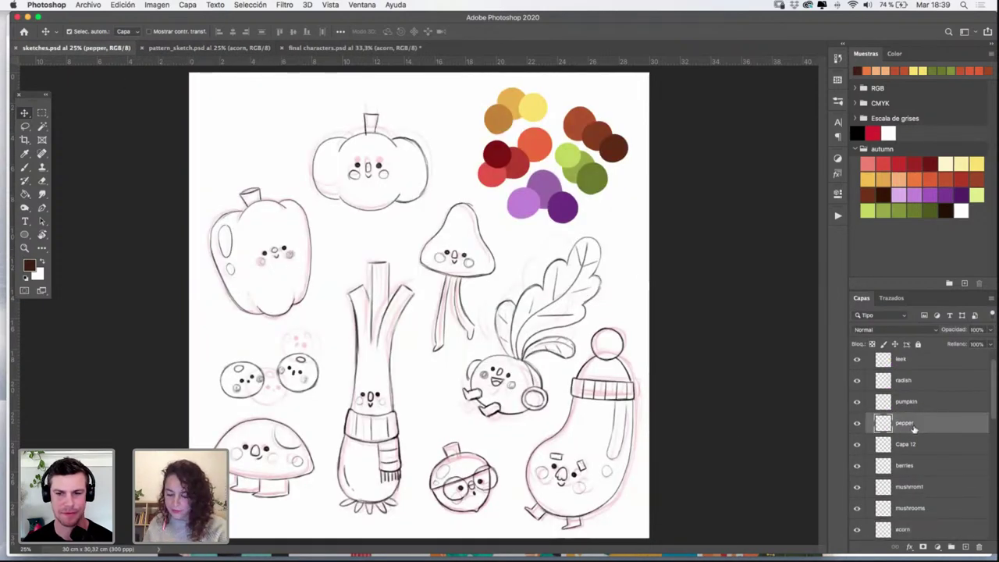
{"action": "left_click", "coordinate": [356, 47]}
{"action": "left_click_drag", "start_coordinate": [432, 250], "coordinate": [460, 304]}
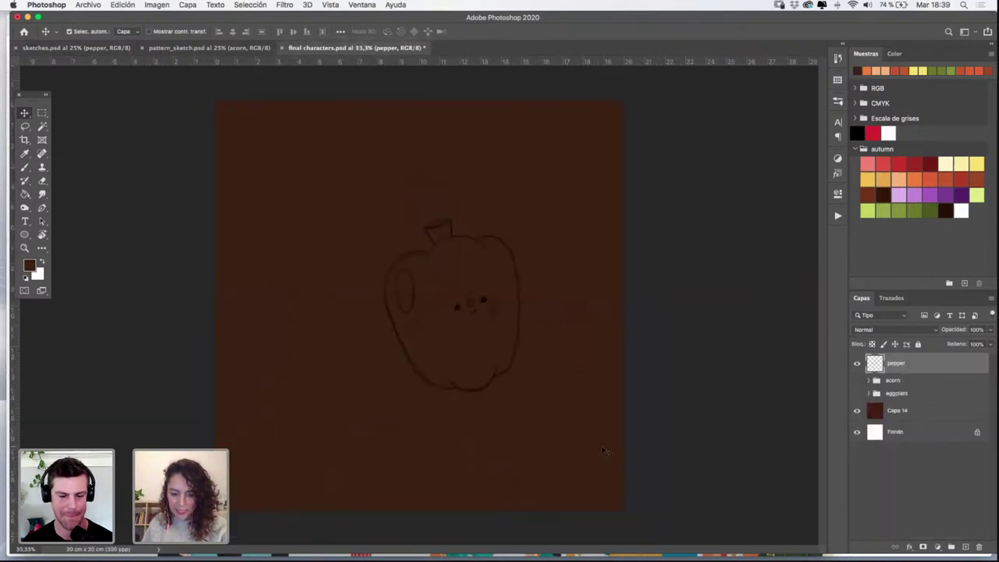
Enlarge the pepper sketch proportionally to about 185% and position it near the middle of the canvas
{"action": "key", "text": "super+t"}
{"action": "left_click_drag", "start_coordinate": [520, 219], "coordinate": [604, 124]}
{"action": "key", "text": "super+z"}
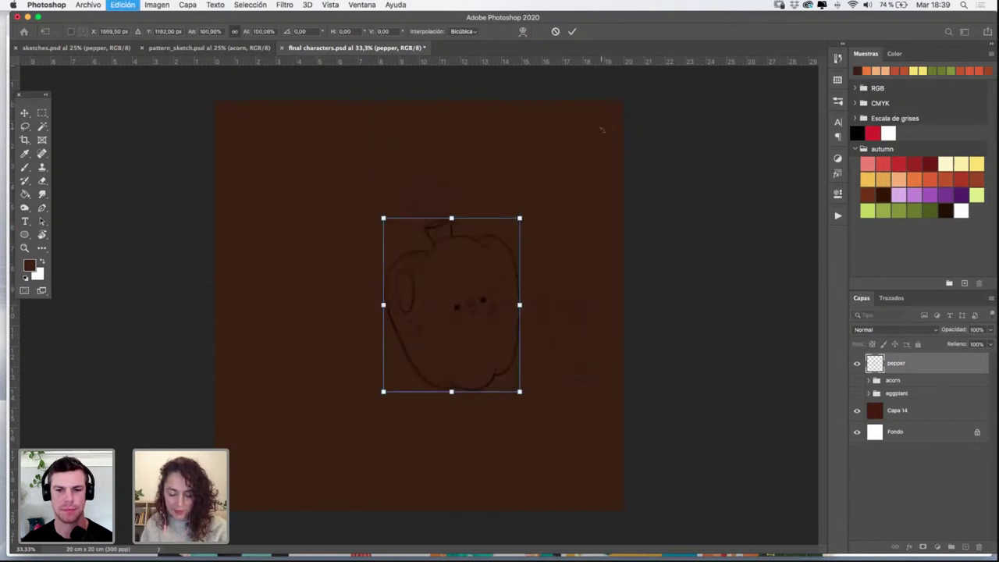
{"action": "left_click_drag", "start_coordinate": [523, 216], "coordinate": [600, 118]}
{"action": "left_click_drag", "start_coordinate": [559, 189], "coordinate": [469, 268]}
{"action": "left_click_drag", "start_coordinate": [507, 199], "coordinate": [546, 148]}
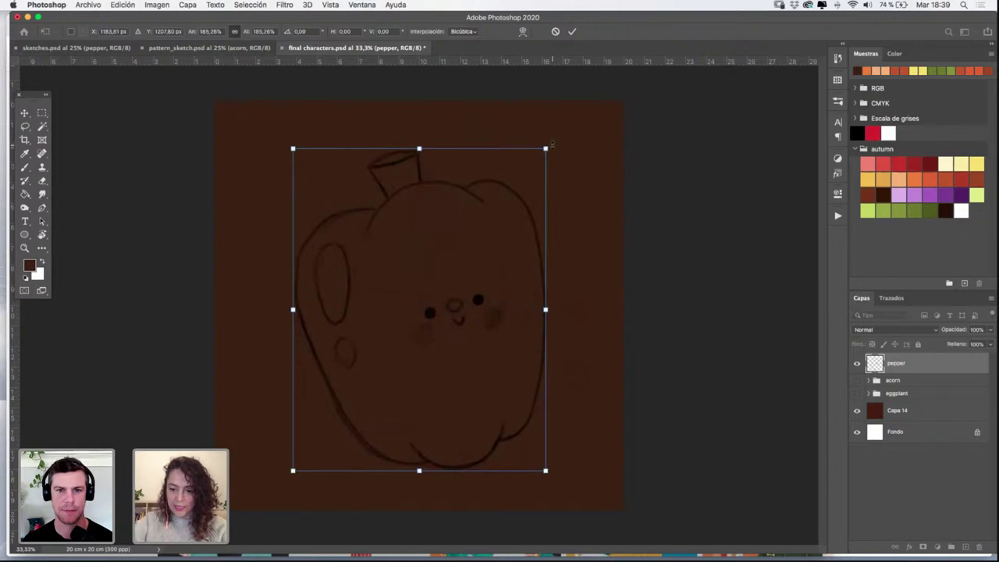
{"action": "key", "text": "Return"}
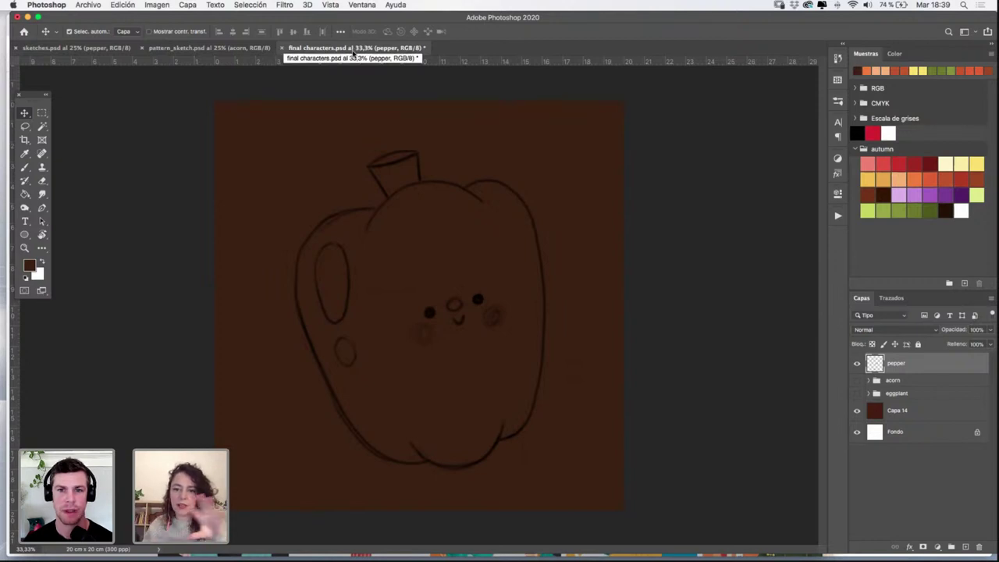
In pattern_sketch.psd, hide the Grupo 1 copia line art and Capa 4 colours, and show the painted eggplant and acorn layers
{"action": "left_click", "coordinate": [210, 48]}
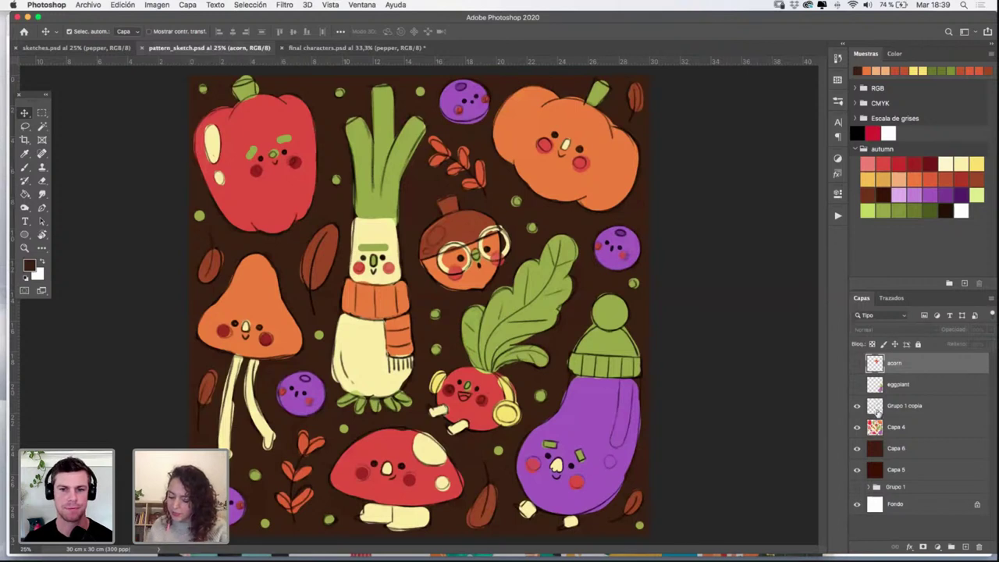
{"action": "left_click", "coordinate": [857, 407]}
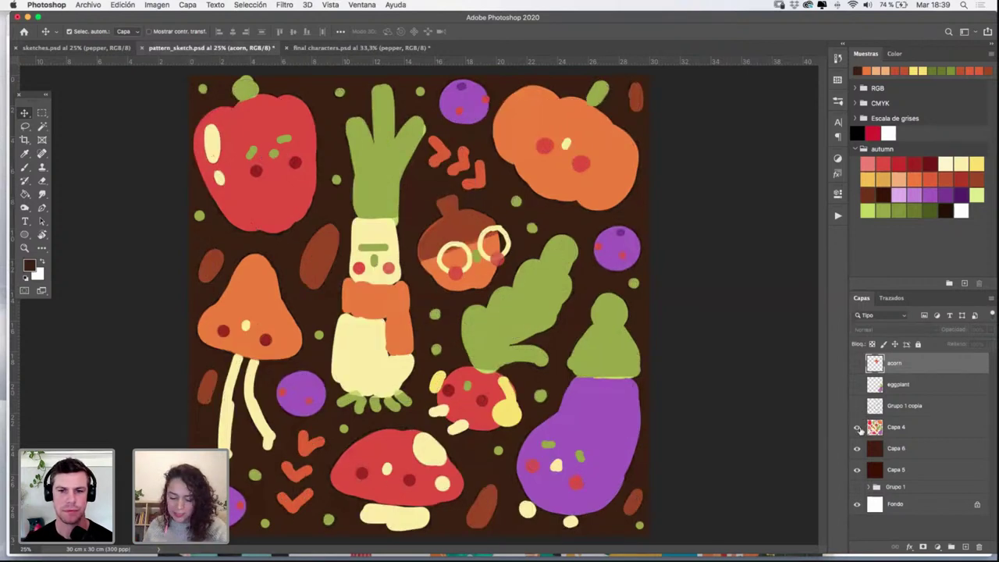
{"action": "left_click", "coordinate": [857, 428]}
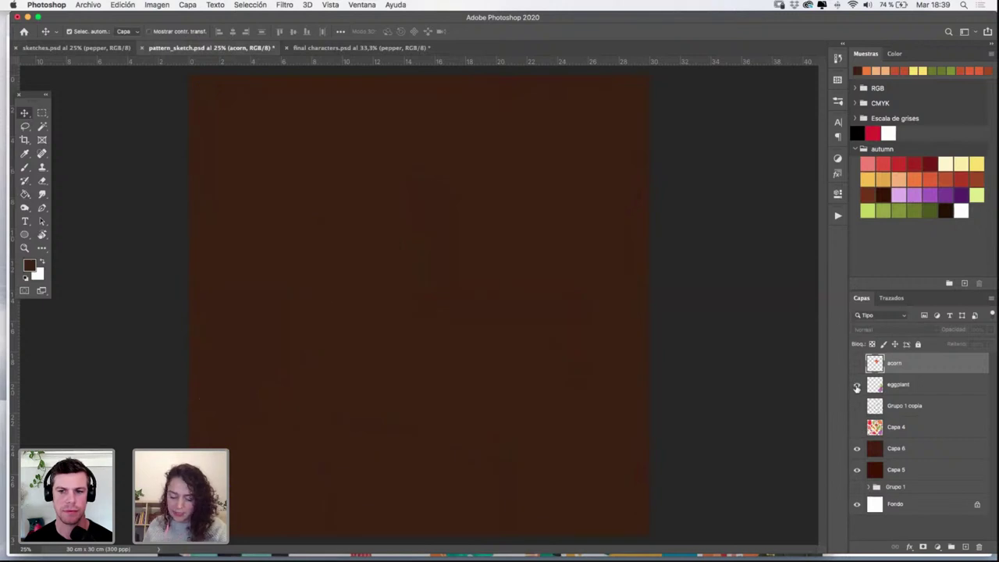
{"action": "left_click", "coordinate": [857, 385]}
{"action": "left_click", "coordinate": [857, 364]}
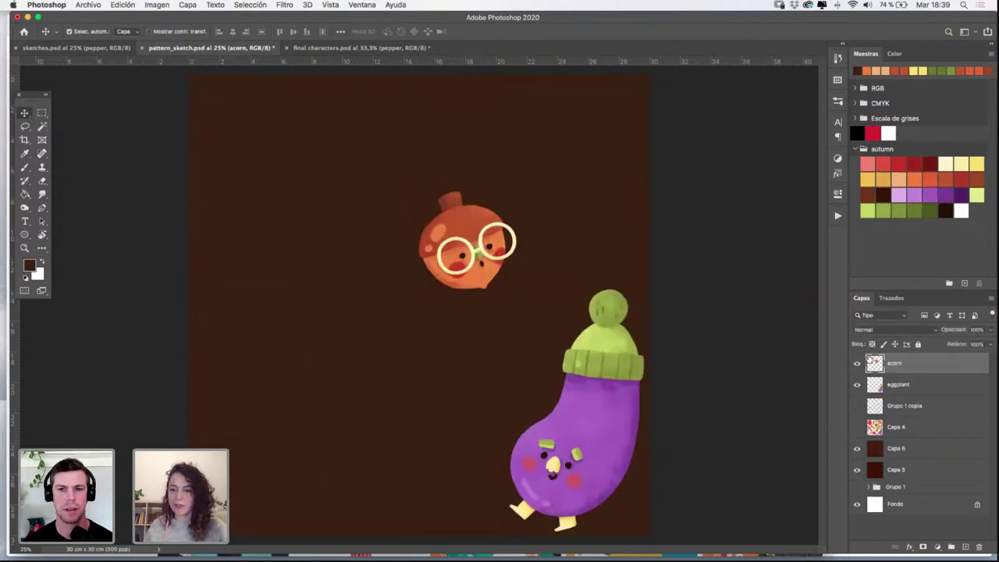
Show the Grupo 1 copia line art again and compare the pattern with the Capa 4 colours shown, leaving Capa 4 hidden
{"action": "left_click", "coordinate": [857, 407]}
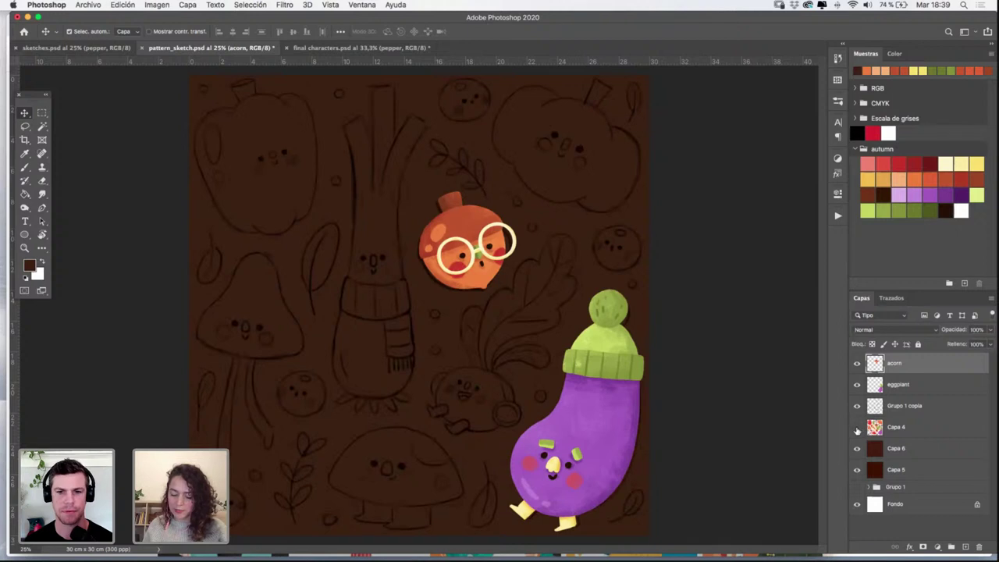
{"action": "left_click", "coordinate": [857, 429]}
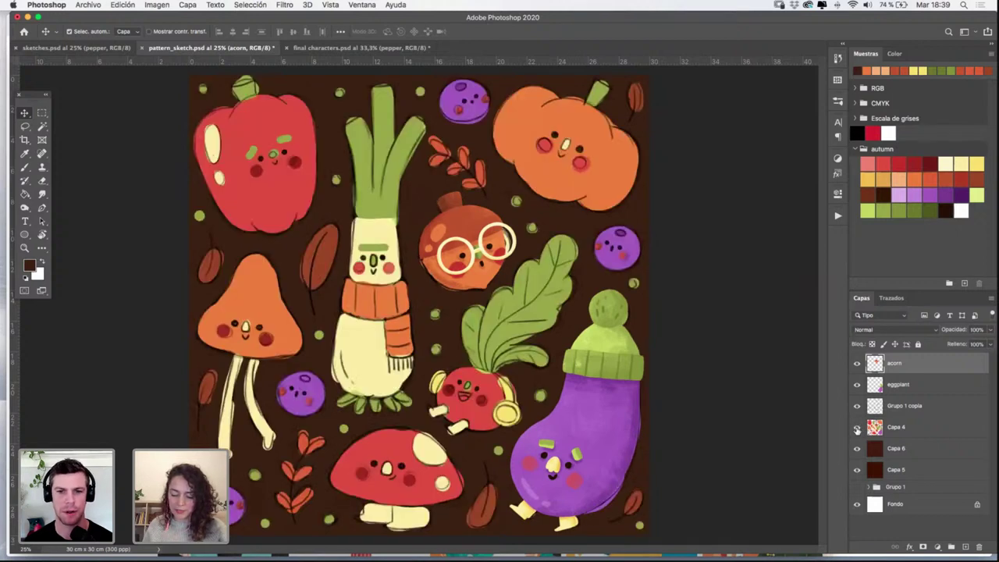
{"action": "left_click", "coordinate": [857, 428]}
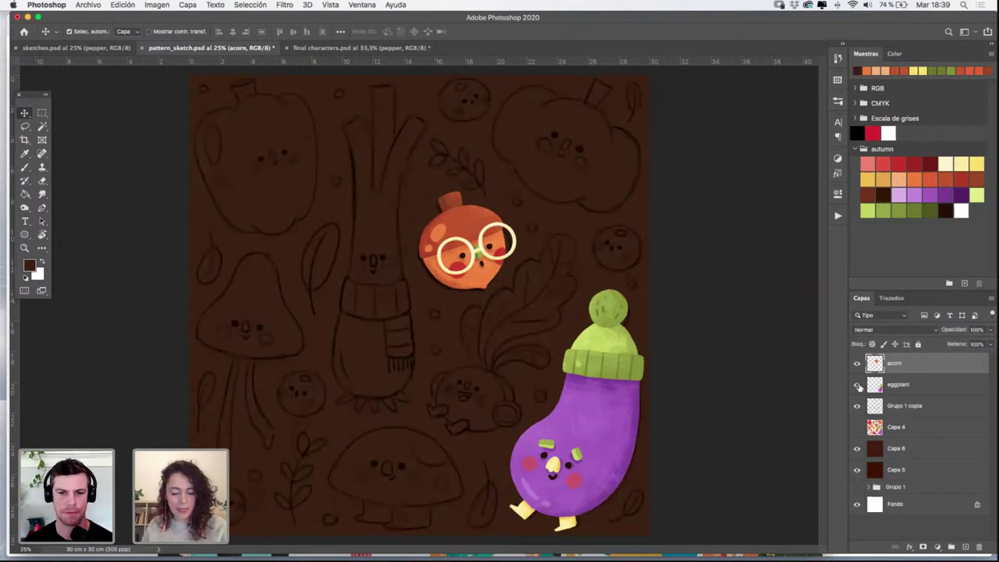
In final characters.psd, create a new layer group above the pepper sketch and name it pepper
{"action": "left_click", "coordinate": [400, 49]}
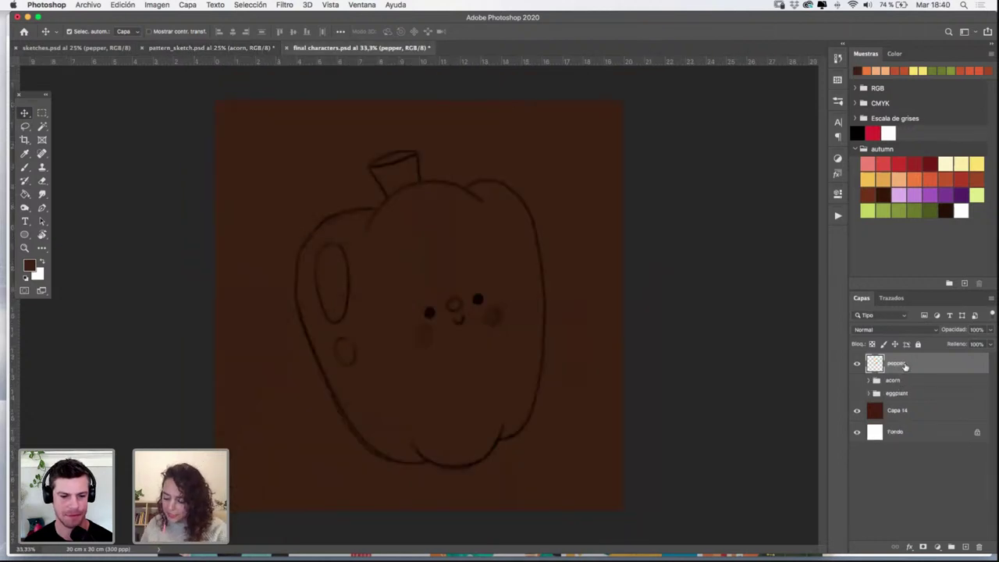
{"action": "left_click", "coordinate": [951, 547]}
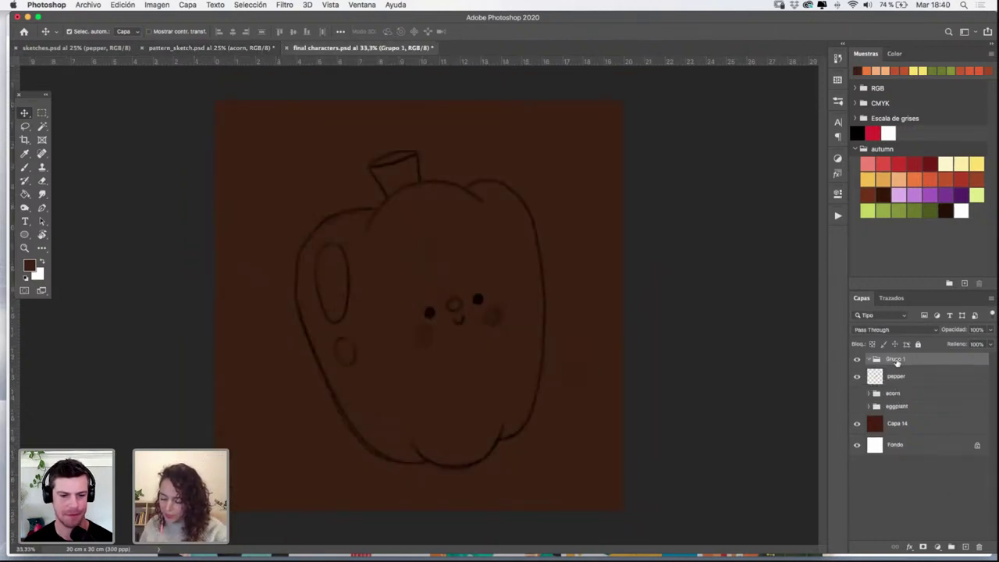
{"action": "double_click", "coordinate": [895, 359]}
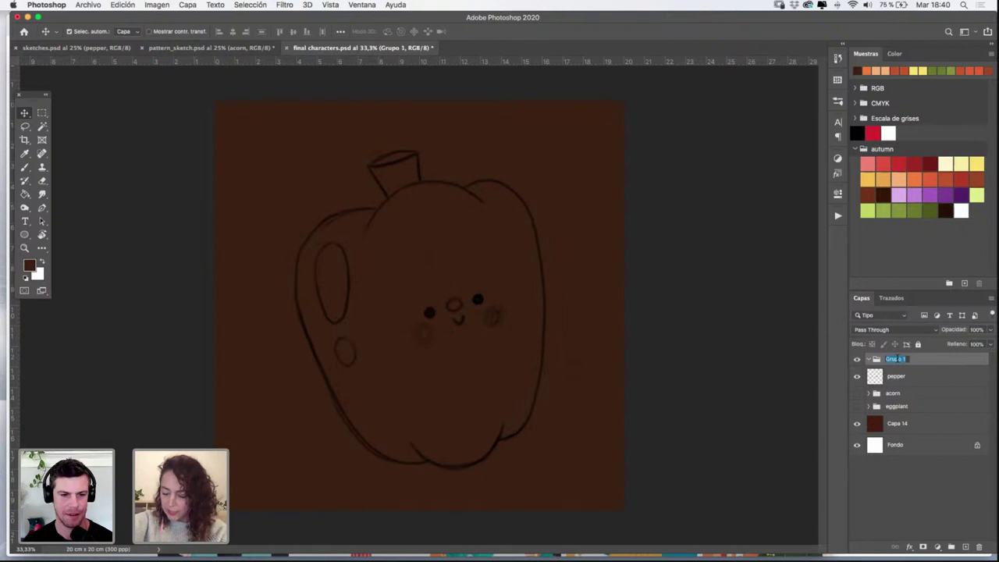
{"action": "type", "text": "pepper"}
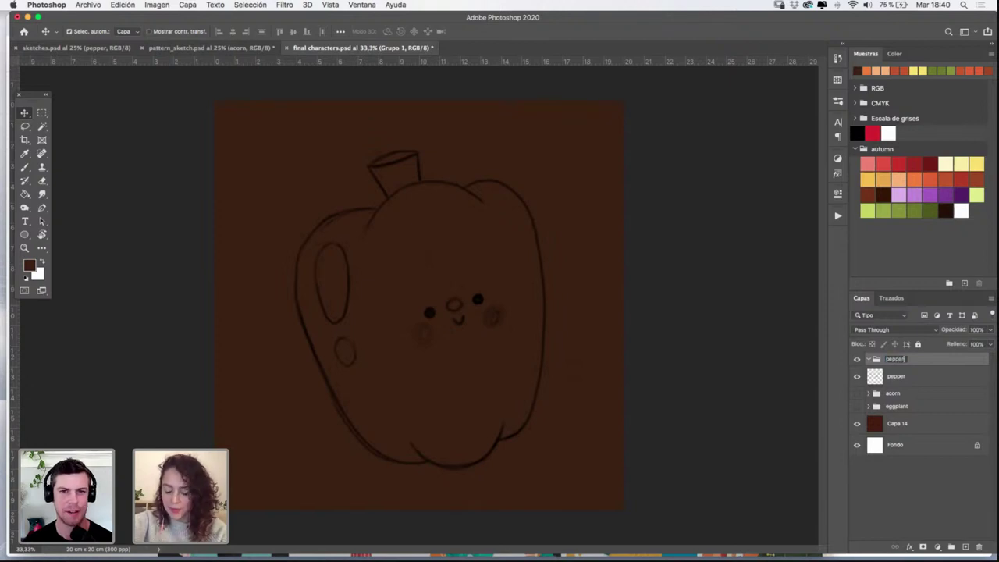
{"action": "key", "text": "Return"}
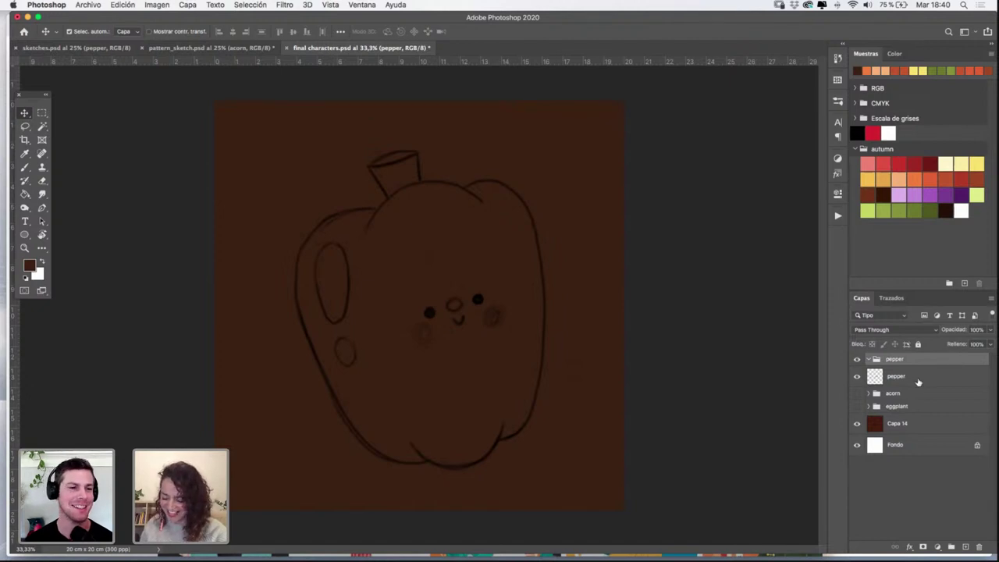
Add a new empty layer and place it directly beneath the pepper sketch layer
{"action": "left_click", "coordinate": [918, 380]}
{"action": "left_click", "coordinate": [965, 547]}
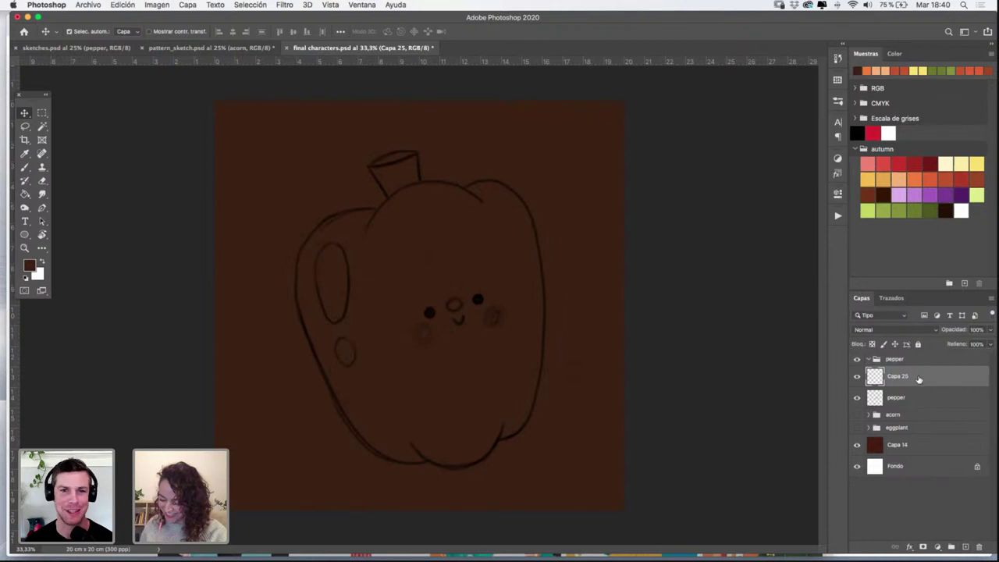
{"action": "left_click_drag", "start_coordinate": [918, 381], "coordinate": [919, 402]}
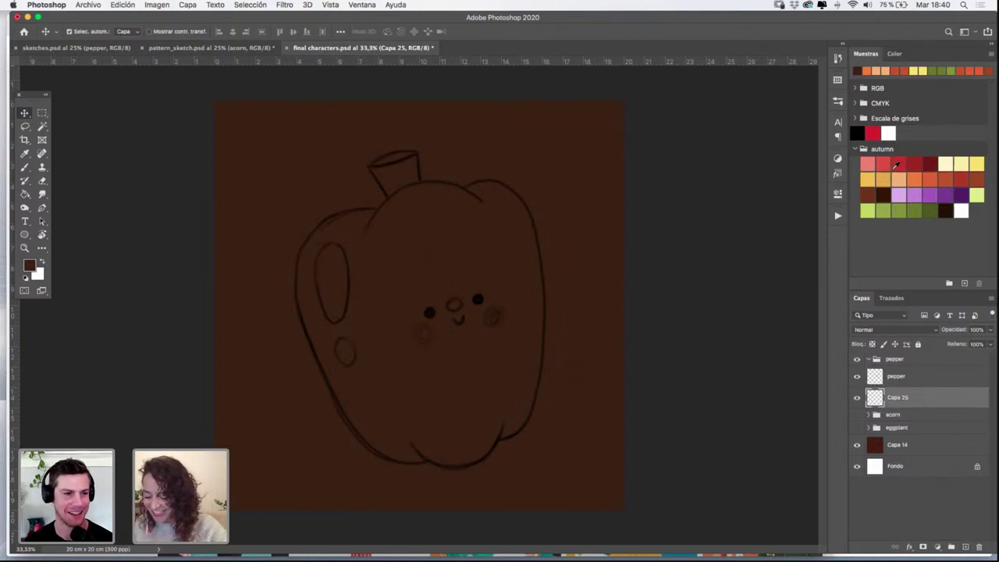
Set the foreground to the third red of the autumn swatches and choose the KYLE Ultimate Rough Inking 2 brush at about 67 px
{"action": "left_click", "coordinate": [884, 163]}
{"action": "left_click", "coordinate": [899, 163]}
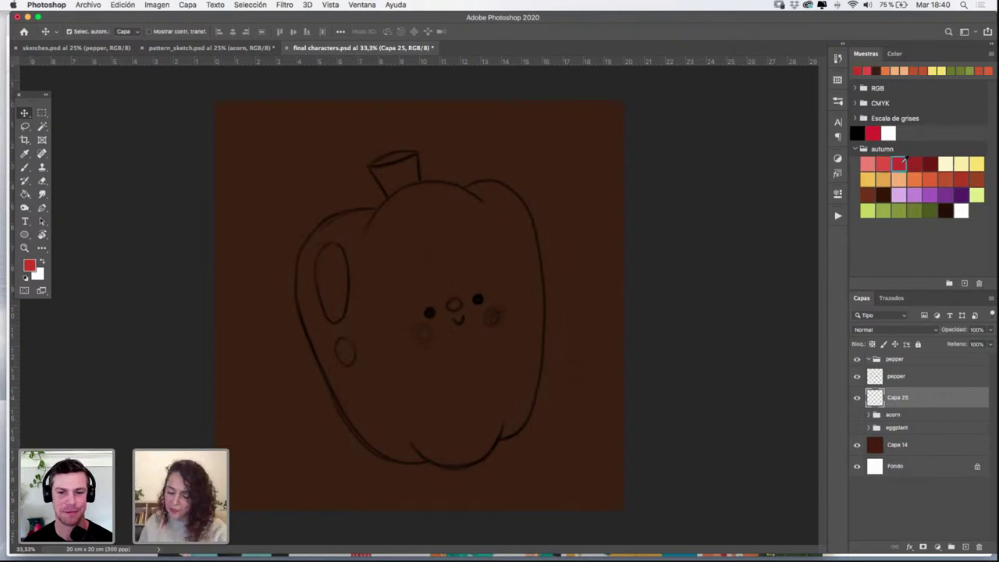
{"action": "key", "text": "b"}
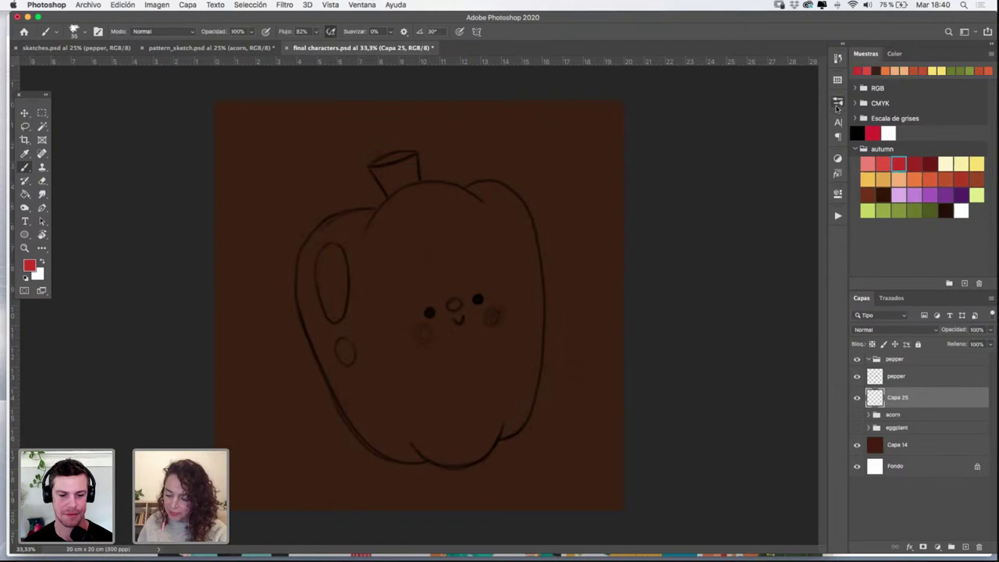
{"action": "left_click", "coordinate": [839, 103]}
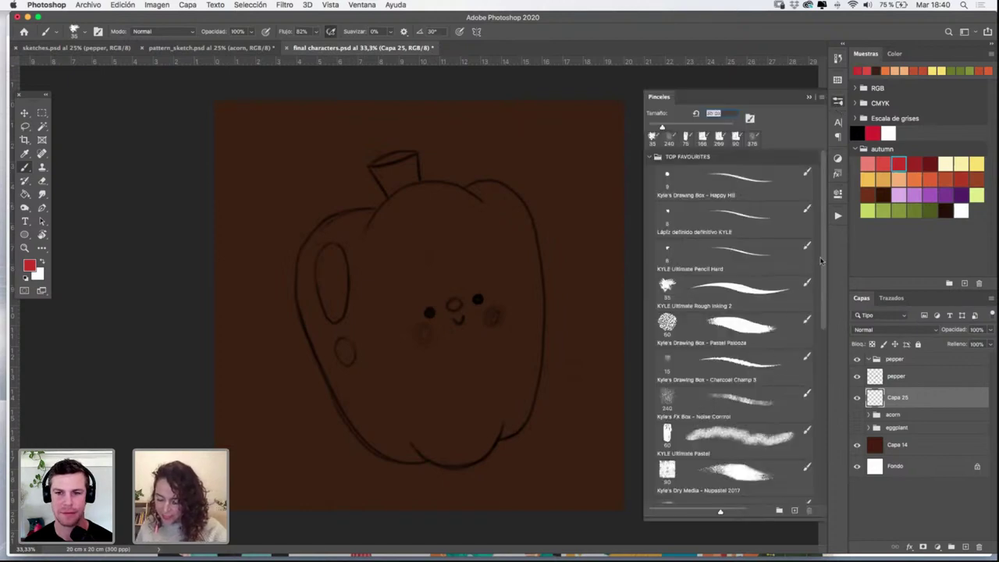
{"action": "left_click", "coordinate": [756, 290]}
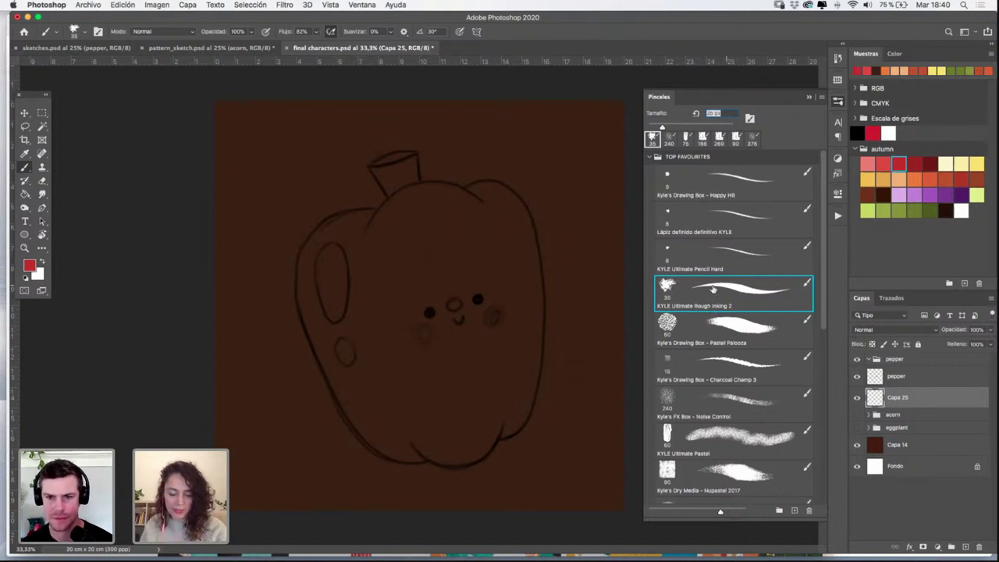
{"action": "left_click_drag", "start_coordinate": [412, 300], "coordinate": [412, 304]}
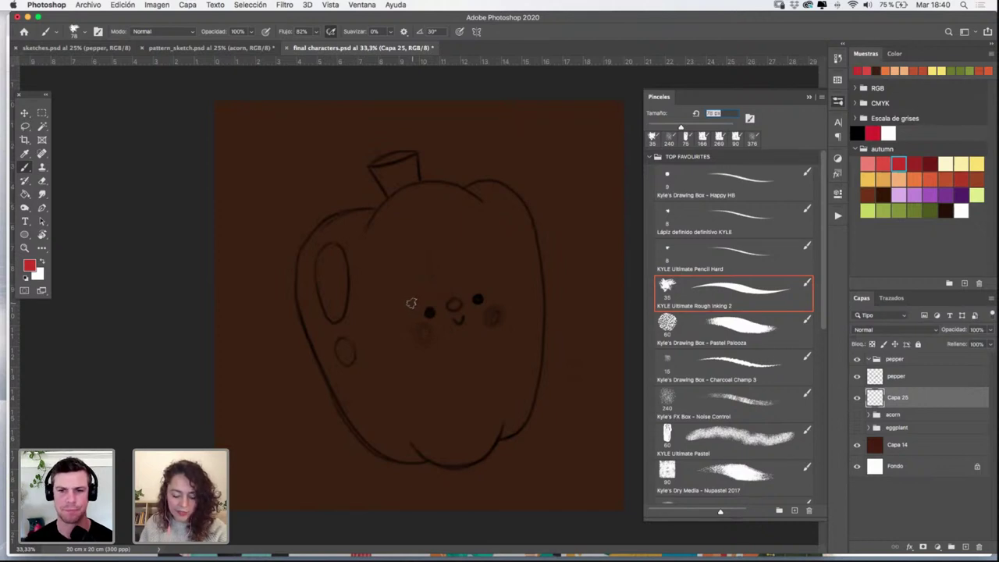
{"action": "left_click_drag", "start_coordinate": [411, 303], "coordinate": [409, 304]}
{"action": "left_click", "coordinate": [810, 98]}
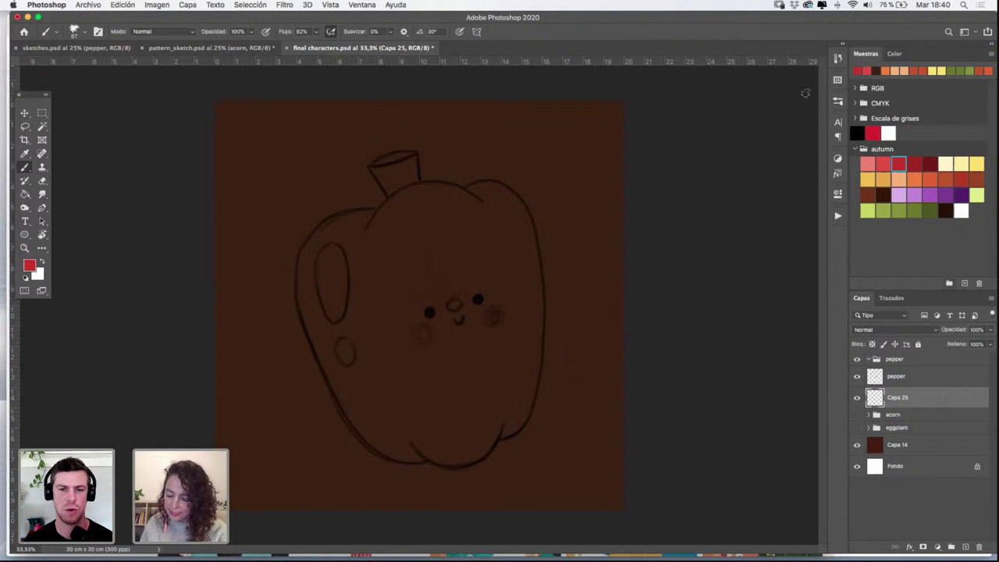
Paint a short diagonal red stroke above the pepper's face on the sketch layer with KYLE Ultimate Rough Inking 2 at about 58 px
{"action": "left_click", "coordinate": [908, 378]}
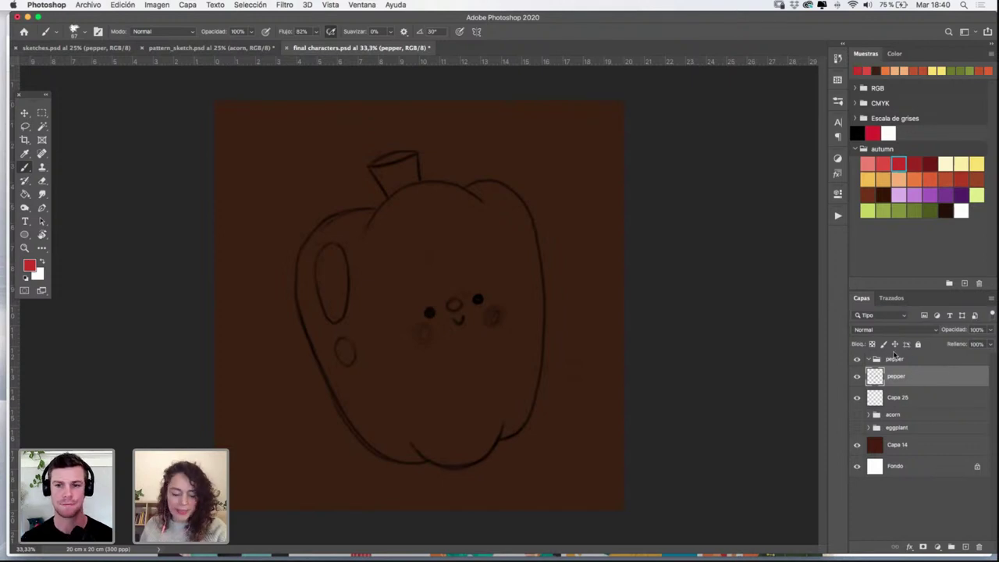
{"action": "left_click", "coordinate": [837, 101]}
{"action": "left_click", "coordinate": [745, 293]}
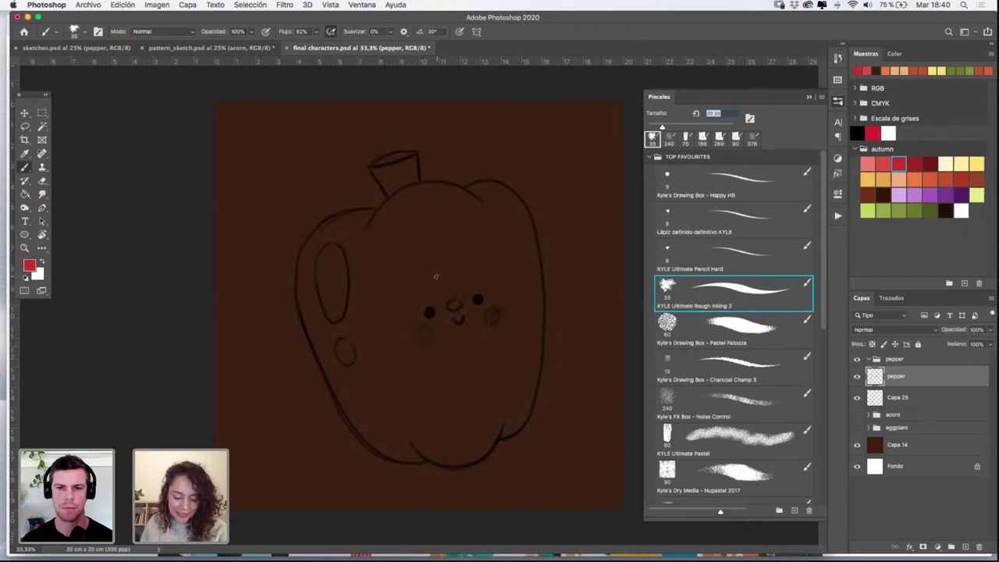
{"action": "left_click_drag", "start_coordinate": [435, 277], "coordinate": [463, 228]}
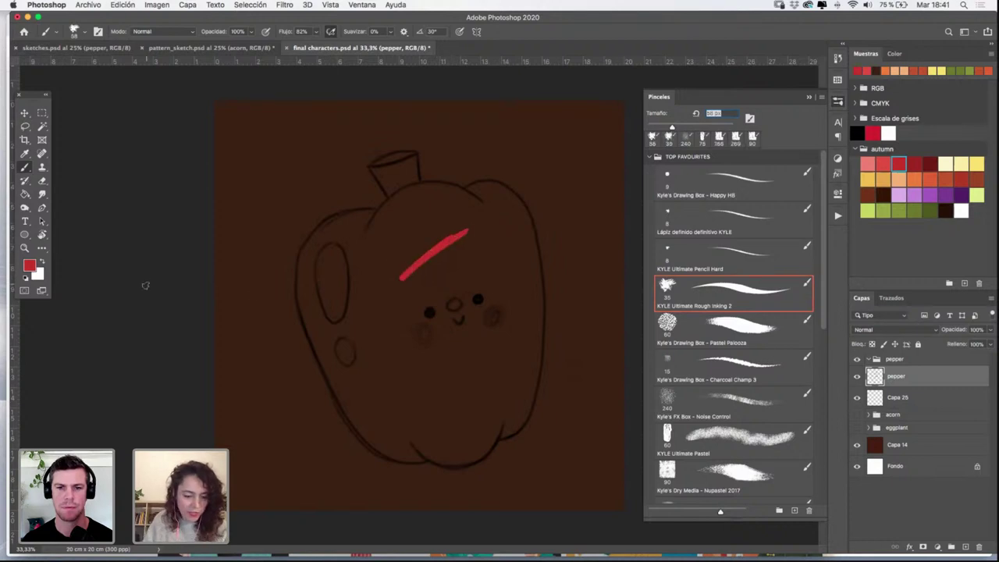
Undo the red stroke and paint several thin red test strokes above the pepper's face with KYLE Ultimate Rough Inking 2 at 35 px
{"action": "key", "text": "super+z"}
{"action": "left_click", "coordinate": [26, 248]}
{"action": "left_click", "coordinate": [479, 286]}
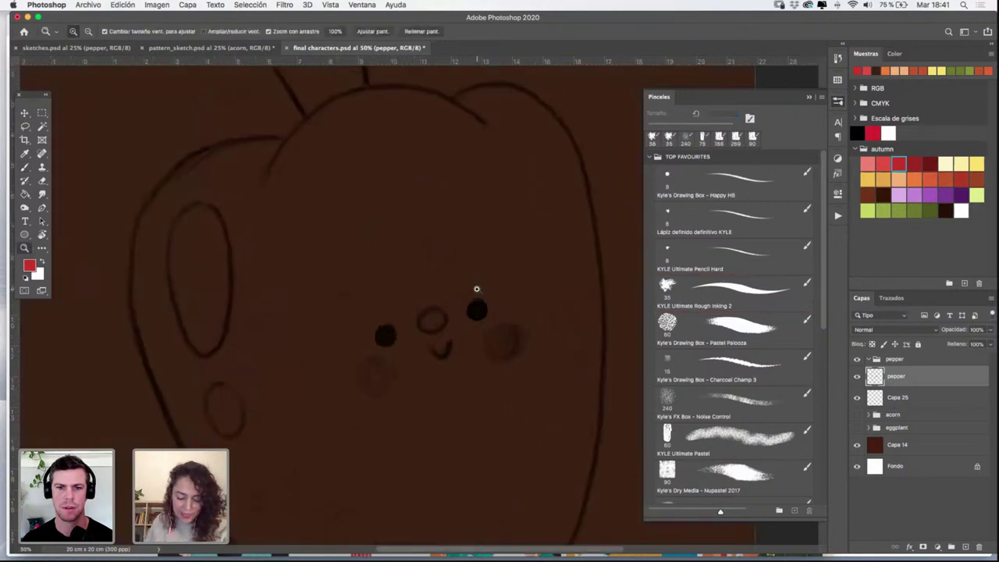
{"action": "key", "text": "b"}
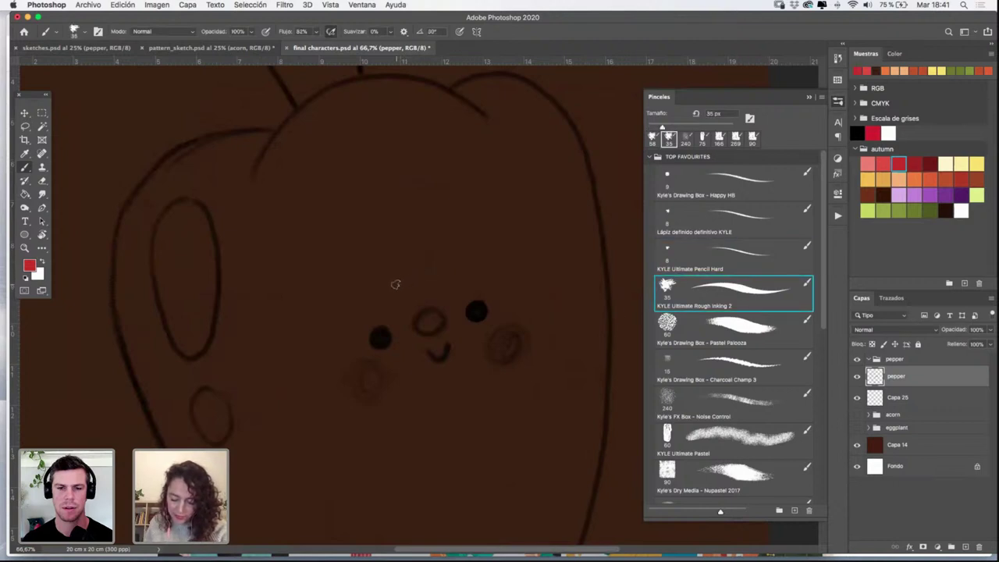
{"action": "left_click_drag", "start_coordinate": [395, 285], "coordinate": [477, 240]}
{"action": "left_click_drag", "start_coordinate": [404, 291], "coordinate": [497, 248]}
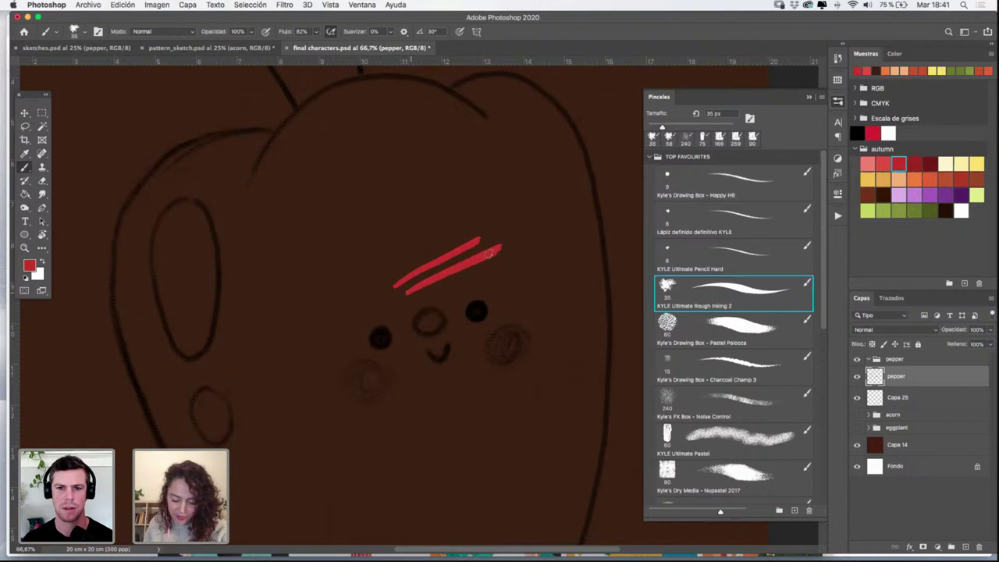
{"action": "mouse_move", "coordinate": [410, 294]}
{"action": "left_mouse_down"}
{"action": "mouse_move", "coordinate": [481, 261]}
{"action": "mouse_move", "coordinate": [401, 305]}
{"action": "mouse_move", "coordinate": [505, 254]}
{"action": "mouse_move", "coordinate": [421, 300]}
{"action": "mouse_move", "coordinate": [467, 279]}
{"action": "left_mouse_up"}
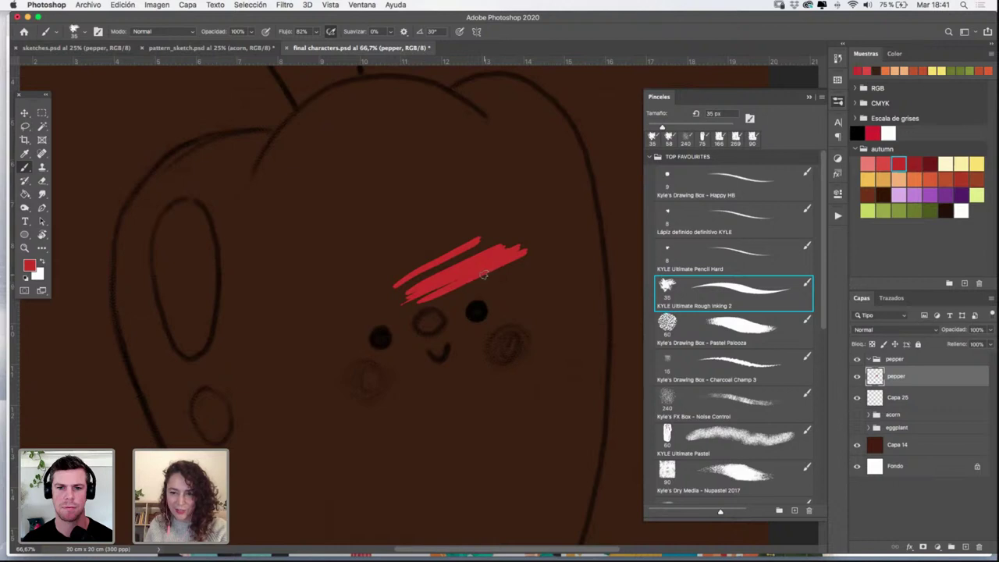
{"action": "left_click", "coordinate": [27, 248]}
{"action": "left_click", "coordinate": [453, 288]}
{"action": "left_click", "coordinate": [456, 287]}
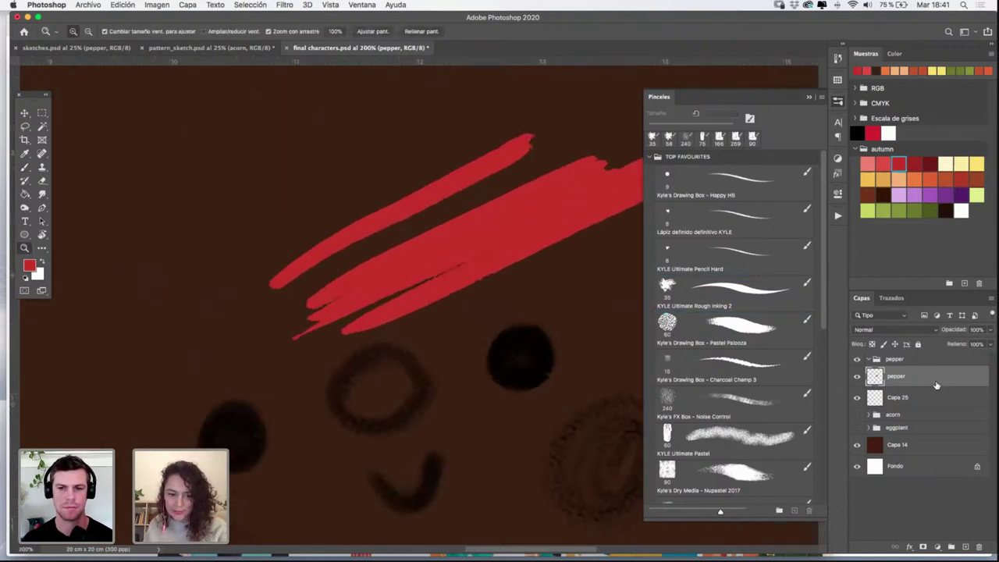
Undo all the thin red test strokes above the face
{"action": "key", "text": "super+z"}
{"action": "key", "text": "super+z"}
{"action": "key", "text": "super+z"}
{"action": "key", "text": "super+z"}
{"action": "key", "text": "super+z"}
{"action": "key", "text": "super+z"}
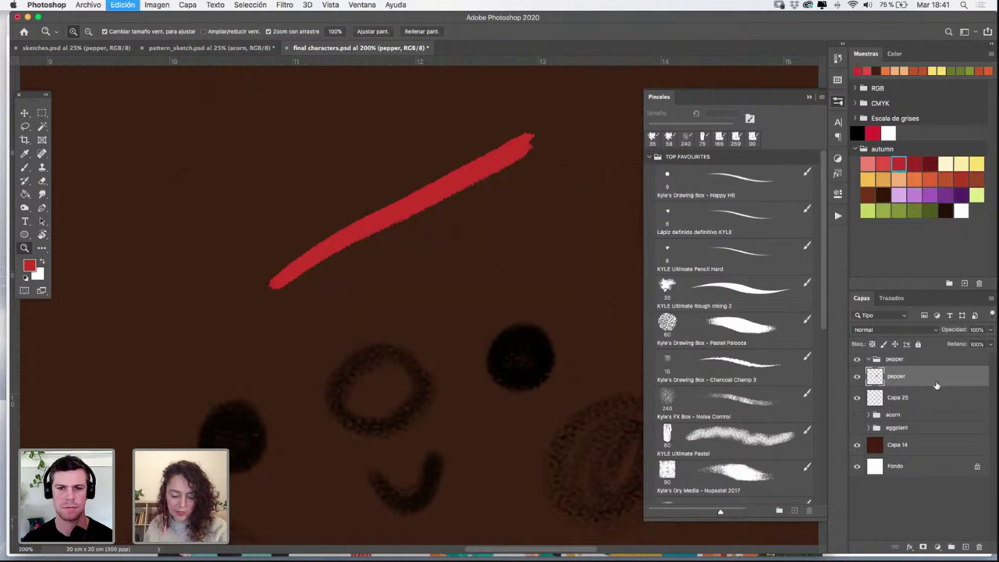
{"action": "key", "text": "super+z"}
Paint a thick diagonal red test patch and several curved strokes above the face with KYLE Ultimate Rough Inking 2 at 56 px
{"action": "key", "text": "b"}
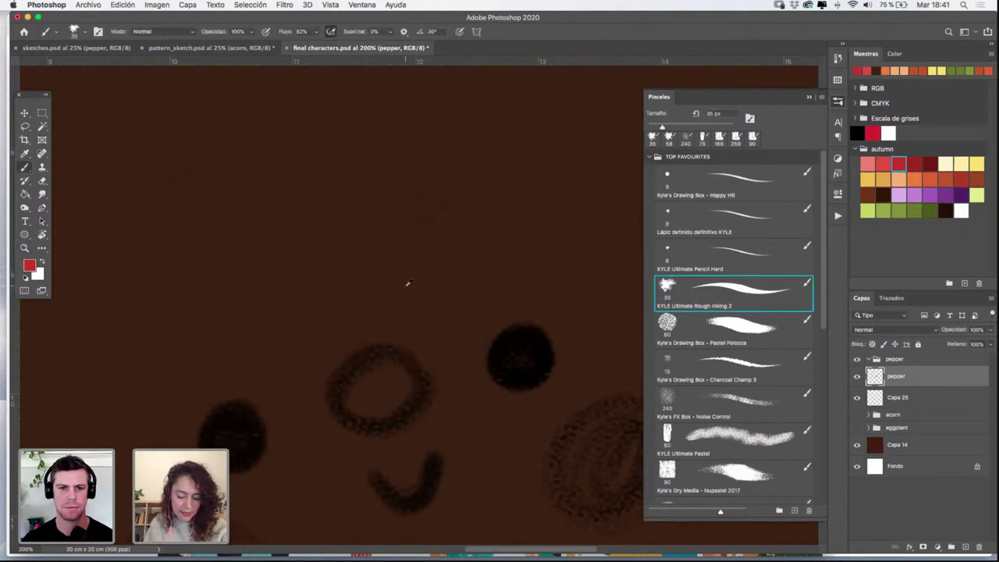
{"action": "mouse_move", "coordinate": [408, 283]}
{"action": "left_mouse_down"}
{"action": "mouse_move", "coordinate": [426, 266]}
{"action": "mouse_move", "coordinate": [535, 205]}
{"action": "mouse_move", "coordinate": [390, 329]}
{"action": "mouse_move", "coordinate": [458, 323]}
{"action": "left_mouse_up"}
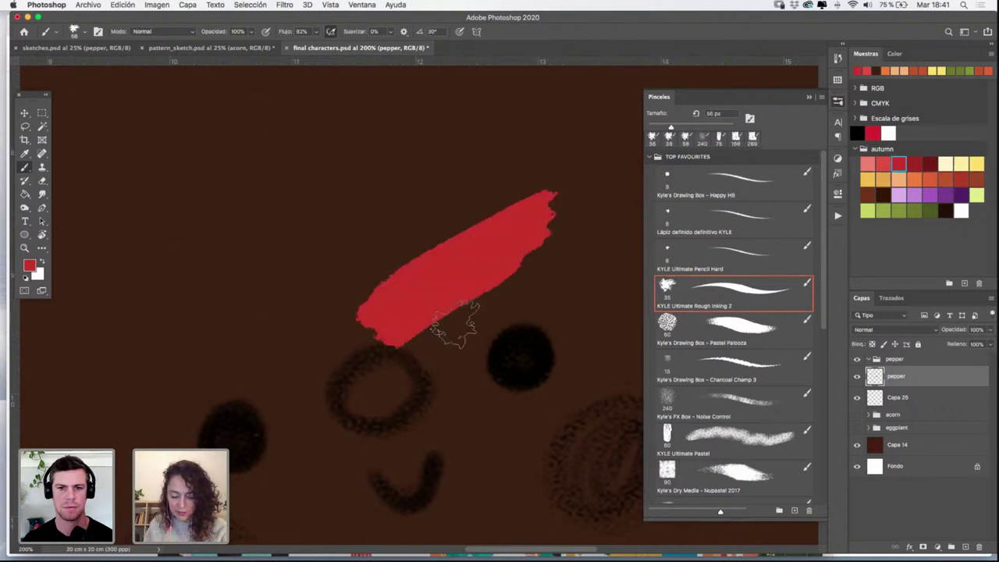
{"action": "left_click_drag", "start_coordinate": [316, 246], "coordinate": [538, 176]}
{"action": "left_click_drag", "start_coordinate": [363, 226], "coordinate": [522, 195]}
{"action": "left_click_drag", "start_coordinate": [490, 154], "coordinate": [244, 294]}
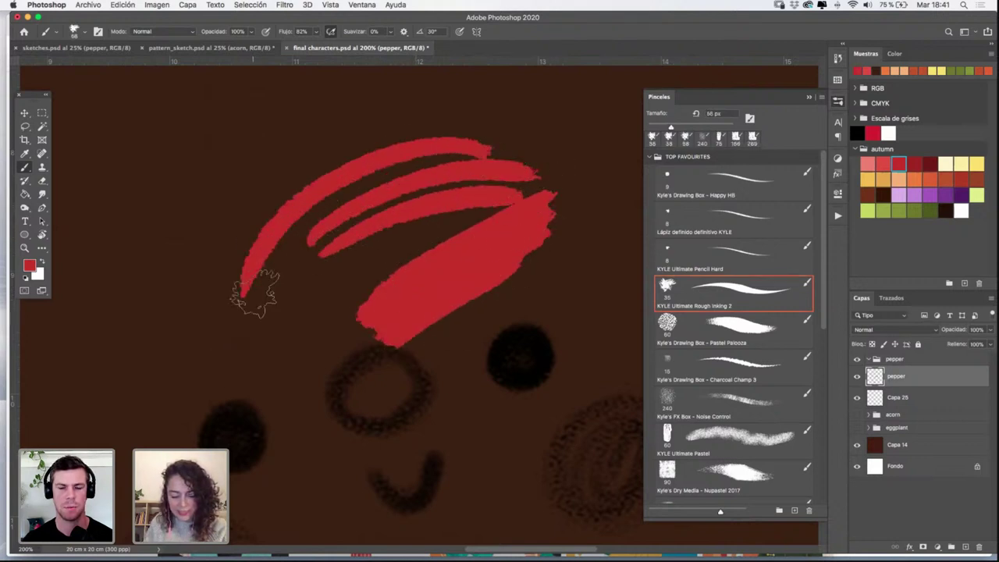
{"action": "left_click_drag", "start_coordinate": [239, 227], "coordinate": [475, 139]}
{"action": "left_click_drag", "start_coordinate": [321, 162], "coordinate": [531, 172]}
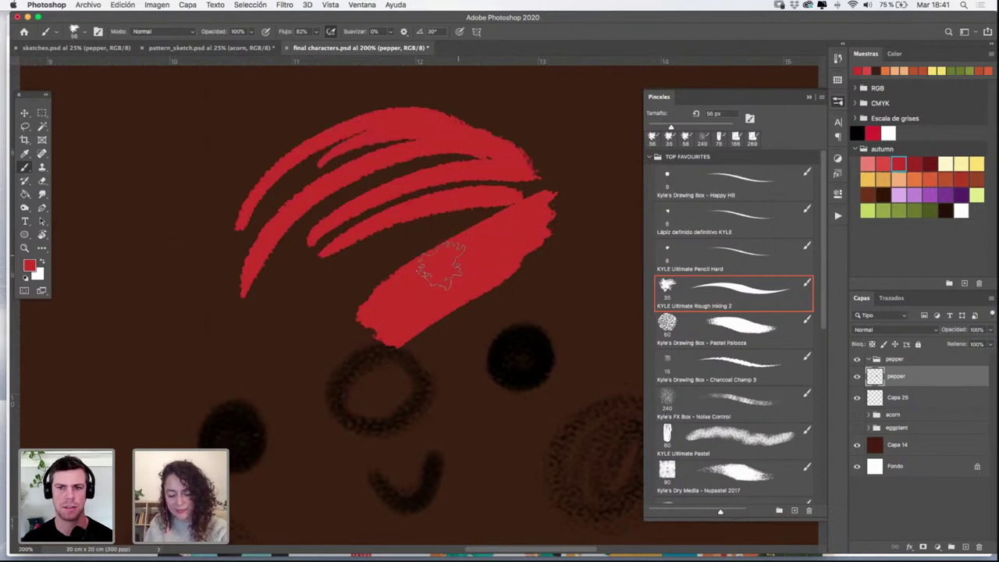
Undo the thick patch and curved test strokes and collapse the brushes panel
{"action": "key", "text": "super+z"}
{"action": "key", "text": "super+z"}
{"action": "key", "text": "super+z"}
{"action": "key", "text": "super+z"}
{"action": "key", "text": "super+z"}
{"action": "key", "text": "super+z"}
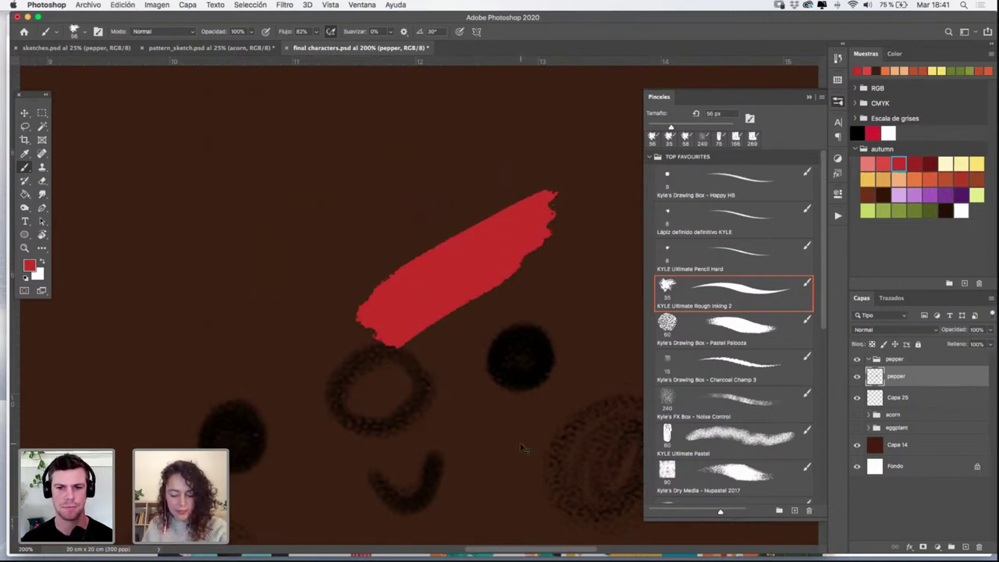
{"action": "left_click", "coordinate": [810, 98]}
Try a short red stroke along the pepper's left shoulder on the sketch layer and undo it
{"action": "key", "text": "z"}
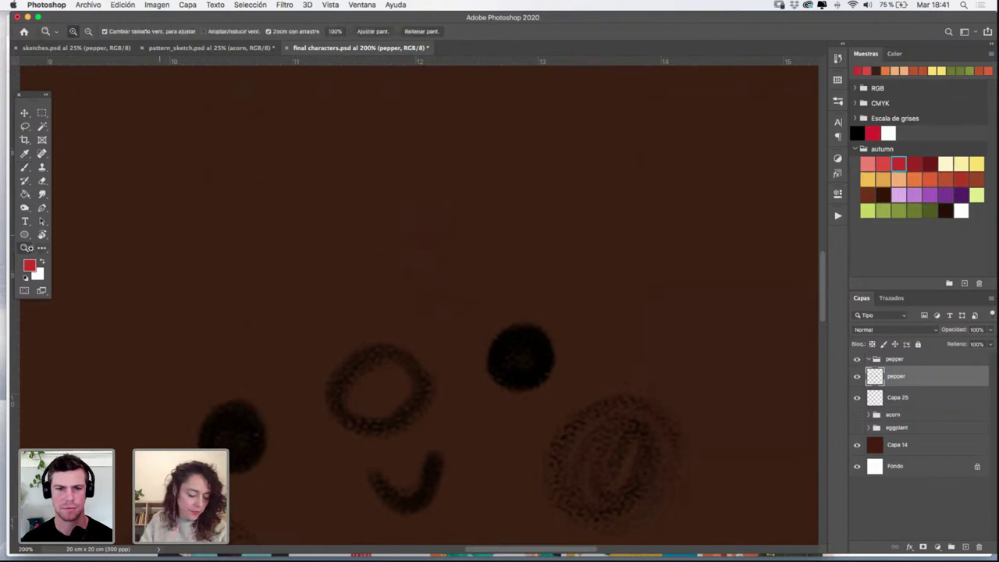
{"action": "left_click", "coordinate": [421, 255], "text": "alt"}
{"action": "left_click", "coordinate": [421, 255], "text": "alt"}
{"action": "left_click_drag", "start_coordinate": [414, 222], "coordinate": [481, 272]}
{"action": "left_click", "coordinate": [373, 252]}
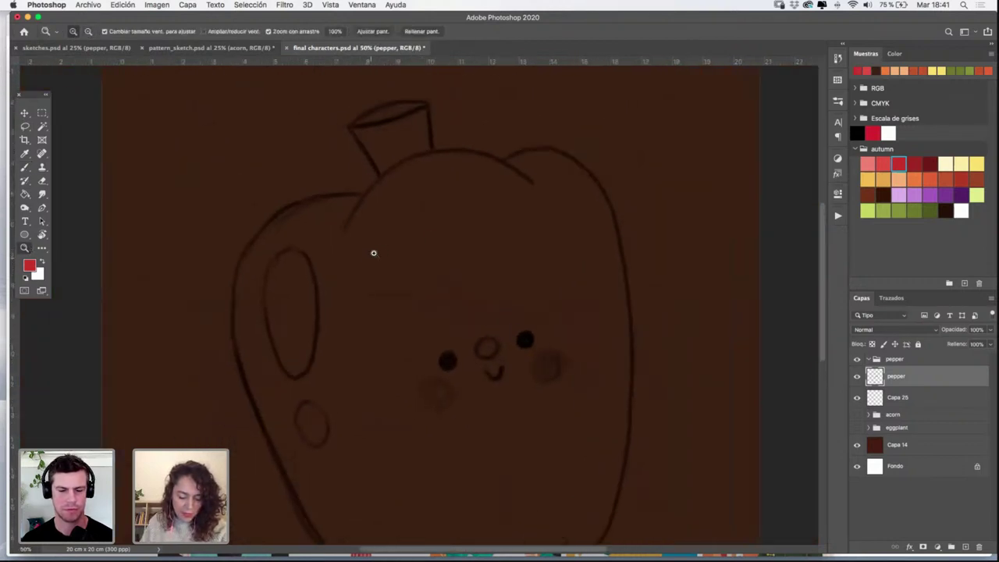
{"action": "left_click", "coordinate": [333, 265]}
{"action": "left_click", "coordinate": [333, 265]}
{"action": "key", "text": "b"}
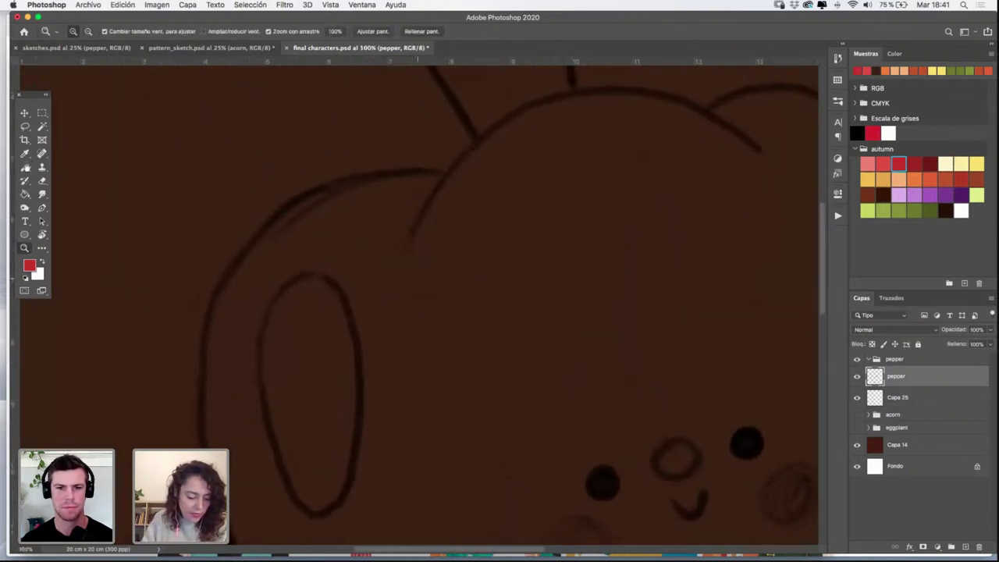
{"action": "mouse_move", "coordinate": [455, 178]}
{"action": "left_mouse_down"}
{"action": "mouse_move", "coordinate": [411, 172]}
{"action": "mouse_move", "coordinate": [357, 188]}
{"action": "left_mouse_up"}
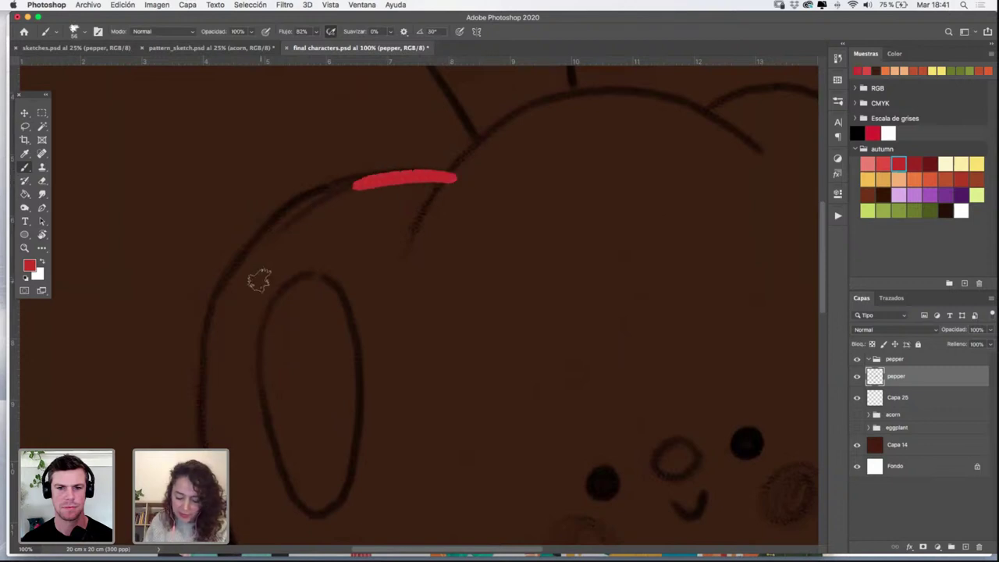
{"action": "key", "text": "super+z"}
Make the empty layer Capa 25 active and trace the pepper's left shoulder and upper left side in red
{"action": "left_click", "coordinate": [857, 378]}
{"action": "left_click", "coordinate": [856, 378]}
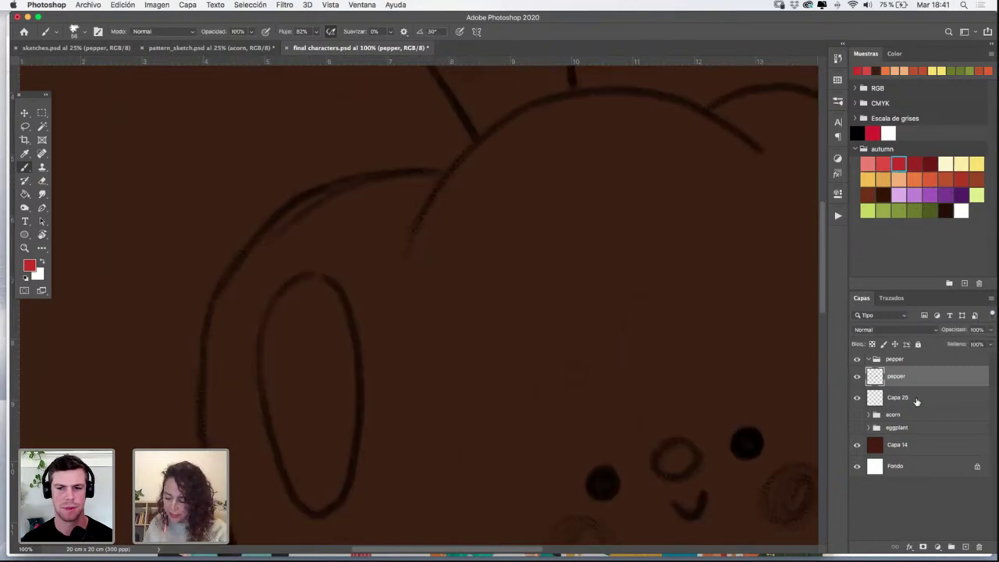
{"action": "left_click", "coordinate": [885, 399]}
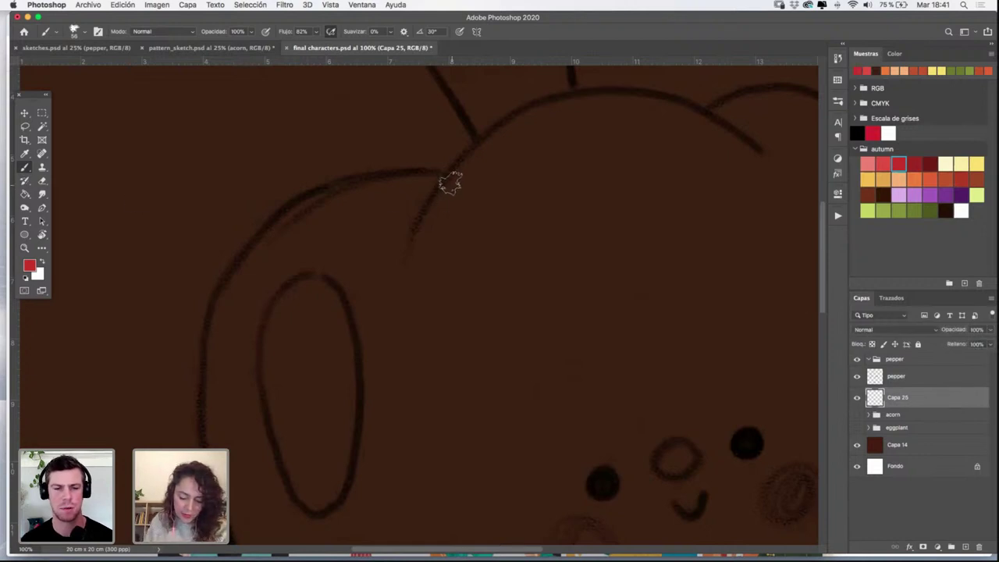
{"action": "scroll", "coordinate": [453, 203], "scroll_direction": "down", "scroll_amount": 2}
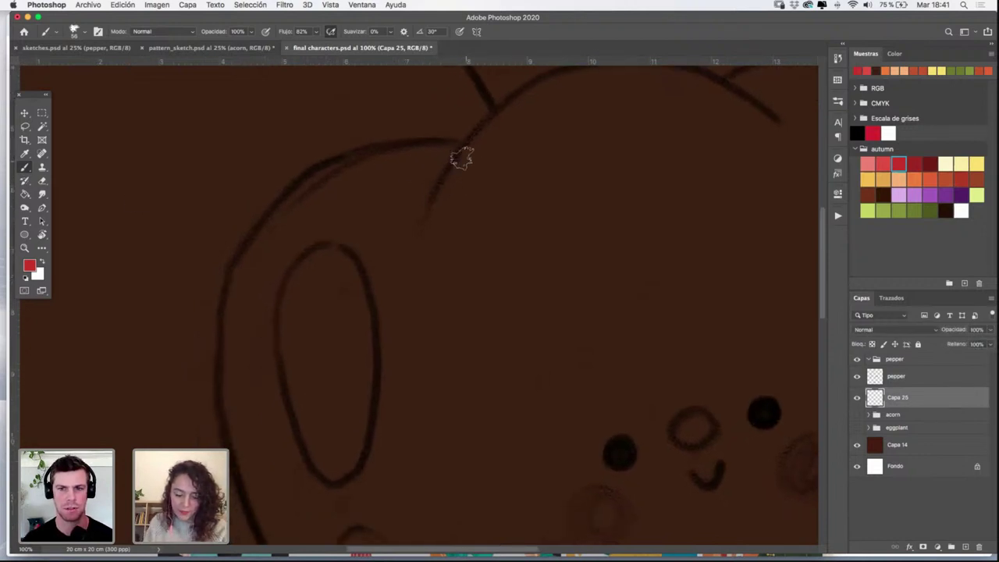
{"action": "mouse_move", "coordinate": [462, 148]}
{"action": "left_mouse_down"}
{"action": "mouse_move", "coordinate": [374, 153]}
{"action": "mouse_move", "coordinate": [272, 211]}
{"action": "mouse_move", "coordinate": [216, 330]}
{"action": "mouse_move", "coordinate": [234, 466]}
{"action": "left_mouse_up"}
{"action": "left_click_drag", "start_coordinate": [287, 299], "coordinate": [249, 27]}
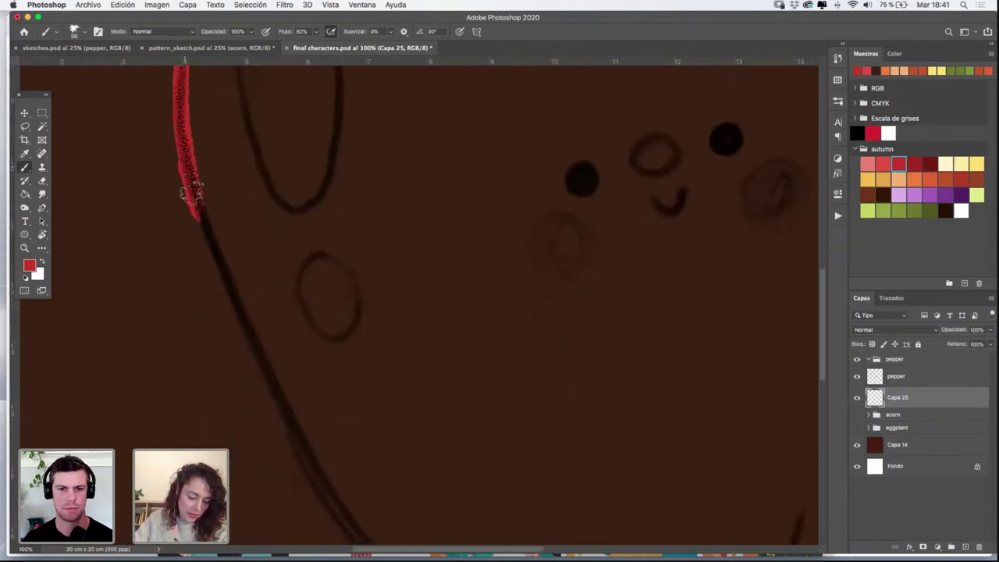
Continue the red outline down the pepper's left side and around its lower left lobe
{"action": "left_click_drag", "start_coordinate": [192, 192], "coordinate": [277, 390]}
{"action": "key", "text": "super+z"}
{"action": "key", "text": "super+z"}
{"action": "mouse_move", "coordinate": [185, 152]}
{"action": "left_mouse_down"}
{"action": "mouse_move", "coordinate": [238, 313]}
{"action": "mouse_move", "coordinate": [313, 469]}
{"action": "left_mouse_up"}
{"action": "left_click", "coordinate": [25, 248]}
{"action": "left_click", "coordinate": [361, 310], "text": "alt"}
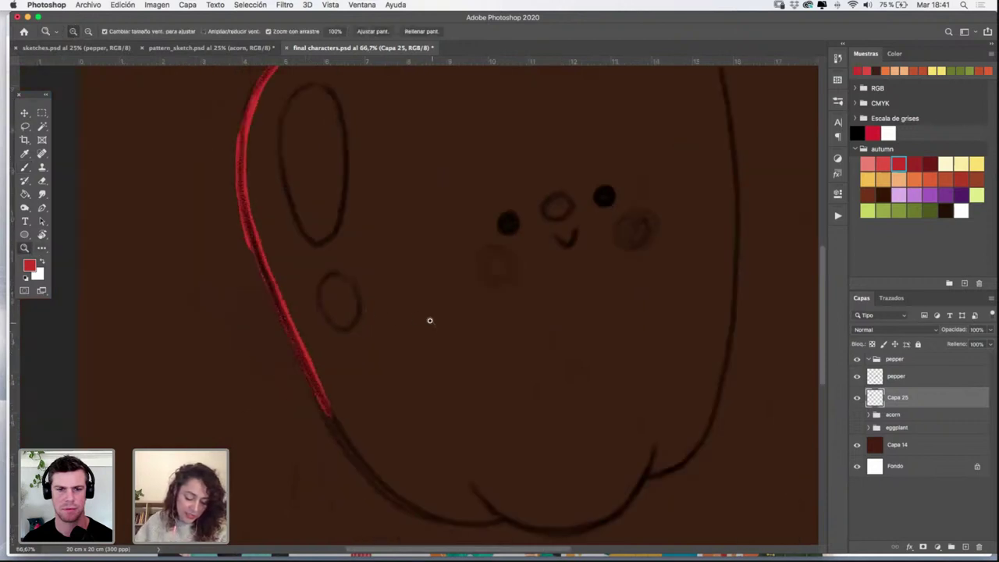
{"action": "left_click_drag", "start_coordinate": [411, 312], "coordinate": [366, 278]}
{"action": "left_click", "coordinate": [24, 169]}
{"action": "mouse_move", "coordinate": [201, 190]}
{"action": "left_mouse_down"}
{"action": "mouse_move", "coordinate": [255, 336]}
{"action": "mouse_move", "coordinate": [309, 431]}
{"action": "mouse_move", "coordinate": [361, 477]}
{"action": "mouse_move", "coordinate": [447, 490]}
{"action": "left_mouse_up"}
{"action": "left_click_drag", "start_coordinate": [505, 419], "coordinate": [430, 351]}
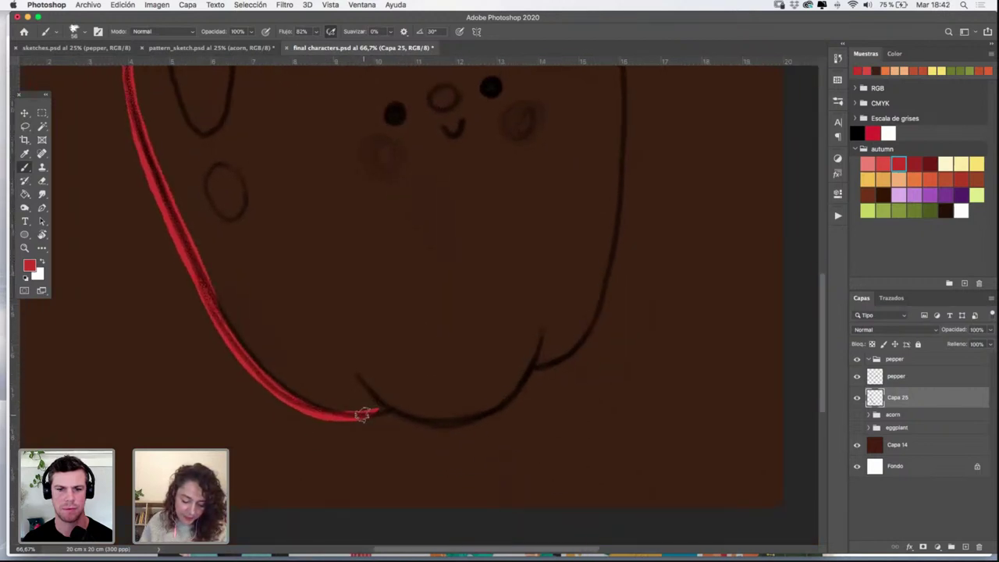
Trace the pepper's bottom edge and its whole right side in red, from the upper right lobe down
{"action": "mouse_move", "coordinate": [364, 414]}
{"action": "left_mouse_down"}
{"action": "mouse_move", "coordinate": [375, 405]}
{"action": "mouse_move", "coordinate": [432, 417]}
{"action": "mouse_move", "coordinate": [520, 379]}
{"action": "mouse_move", "coordinate": [540, 357]}
{"action": "mouse_move", "coordinate": [397, 411]}
{"action": "mouse_move", "coordinate": [475, 415]}
{"action": "mouse_move", "coordinate": [533, 359]}
{"action": "left_mouse_up"}
{"action": "key", "text": "super+z"}
{"action": "left_click_drag", "start_coordinate": [606, 200], "coordinate": [571, 426]}
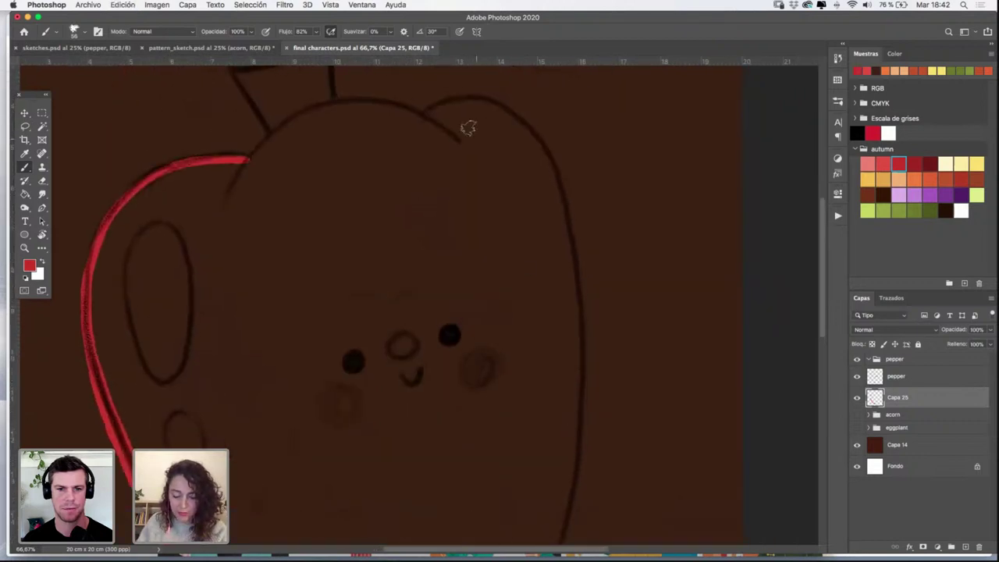
{"action": "mouse_move", "coordinate": [420, 109]}
{"action": "left_mouse_down"}
{"action": "mouse_move", "coordinate": [488, 100]}
{"action": "mouse_move", "coordinate": [552, 170]}
{"action": "mouse_move", "coordinate": [591, 412]}
{"action": "mouse_move", "coordinate": [598, 167]}
{"action": "mouse_move", "coordinate": [564, 335]}
{"action": "mouse_move", "coordinate": [545, 368]}
{"action": "mouse_move", "coordinate": [495, 397]}
{"action": "left_mouse_up"}
{"action": "left_click_drag", "start_coordinate": [524, 216], "coordinate": [532, 354]}
{"action": "scroll", "coordinate": [532, 354], "scroll_direction": "up", "scroll_amount": 5}
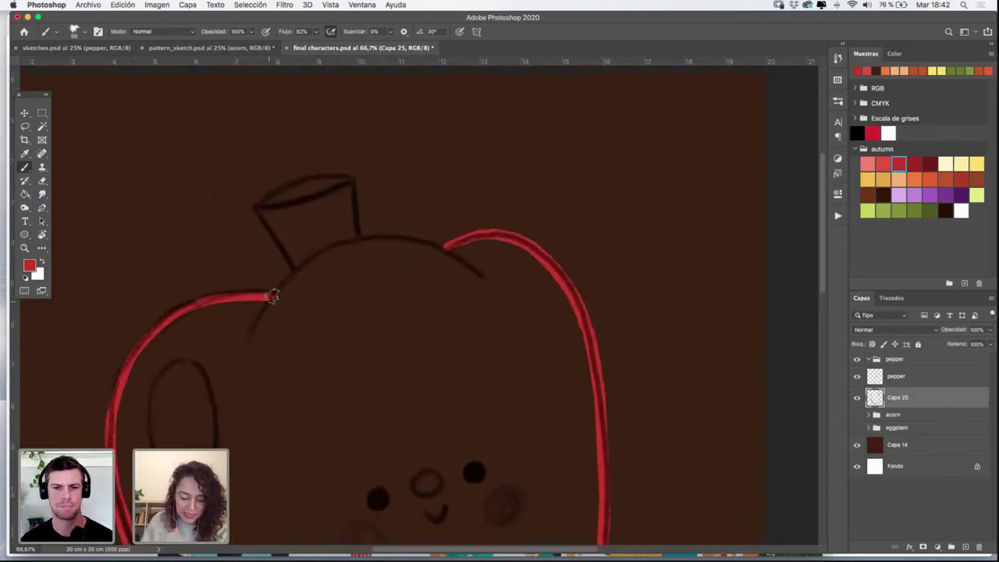
Close the red outline over the middle top lobe and fill the pepper's body with the same red using the Paint Bucket
{"action": "mouse_move", "coordinate": [261, 309]}
{"action": "left_mouse_down"}
{"action": "mouse_move", "coordinate": [322, 251]}
{"action": "mouse_move", "coordinate": [391, 241]}
{"action": "mouse_move", "coordinate": [449, 257]}
{"action": "left_mouse_up"}
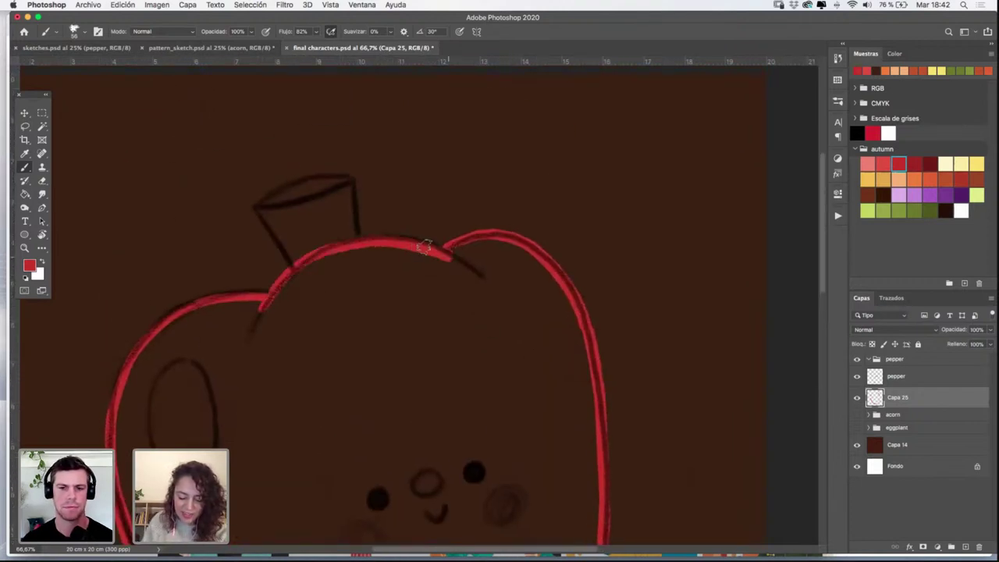
{"action": "left_click_drag", "start_coordinate": [319, 306], "coordinate": [437, 201]}
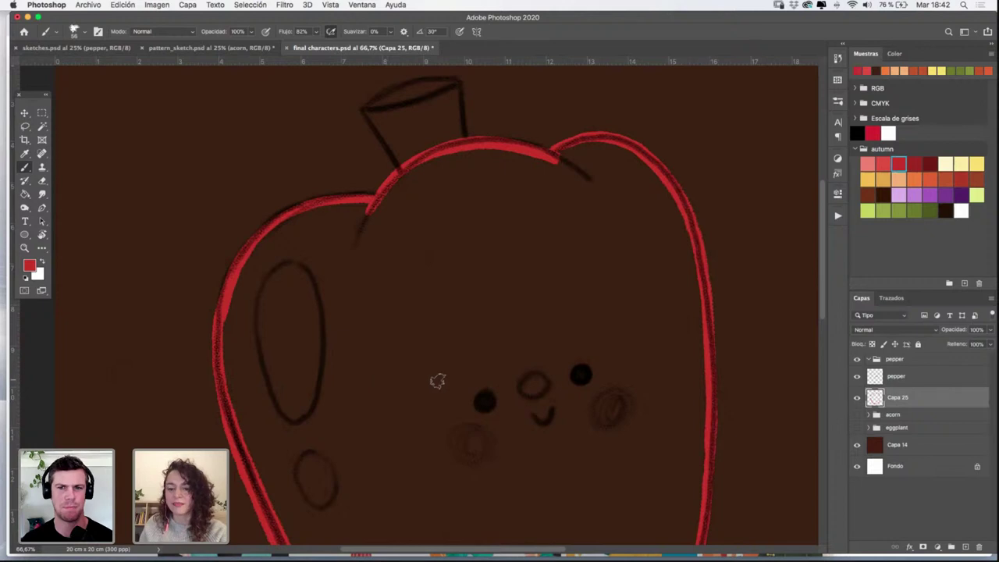
{"action": "scroll", "coordinate": [440, 379], "scroll_direction": "down", "scroll_amount": 4}
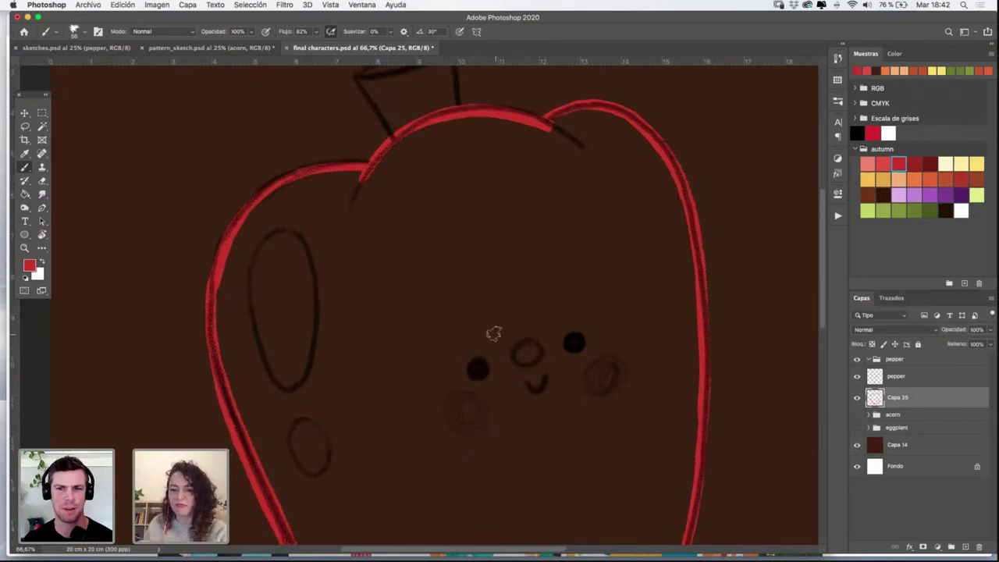
{"action": "key", "text": "g"}
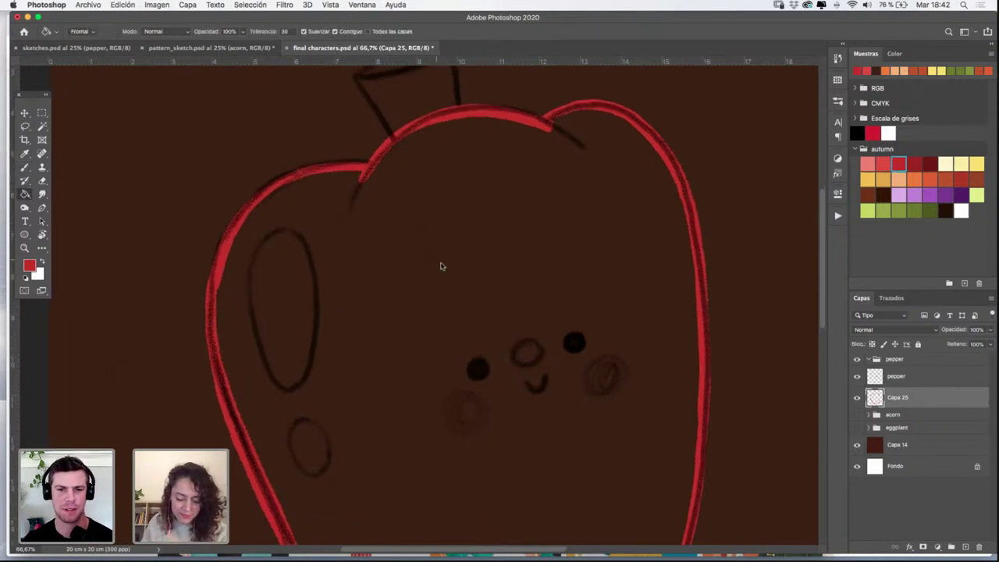
{"action": "left_click", "coordinate": [439, 289]}
Hide the pepper sketch layer, touch up the red body's edges with the brush, and show the sketch again
{"action": "left_click", "coordinate": [26, 167]}
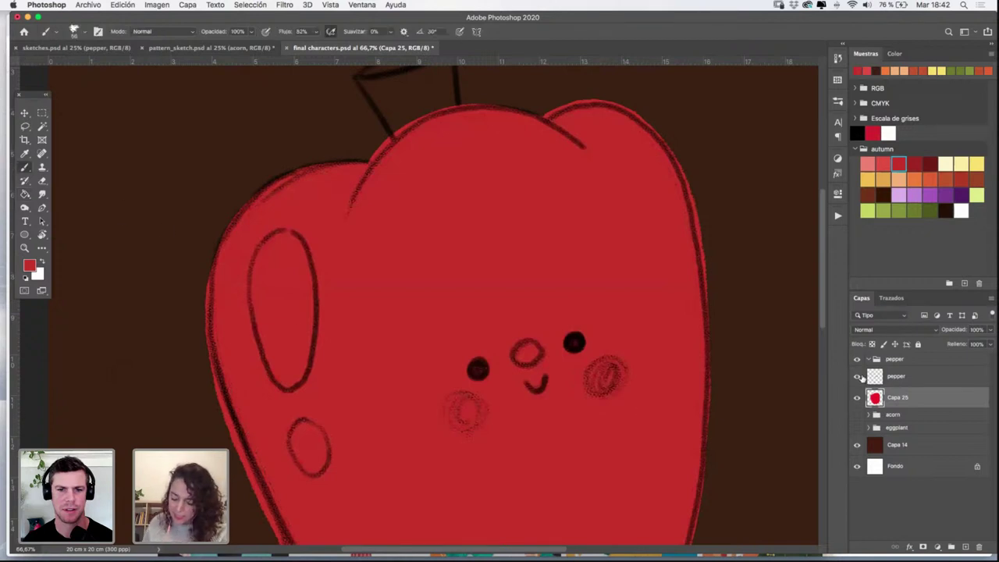
{"action": "left_click", "coordinate": [857, 376]}
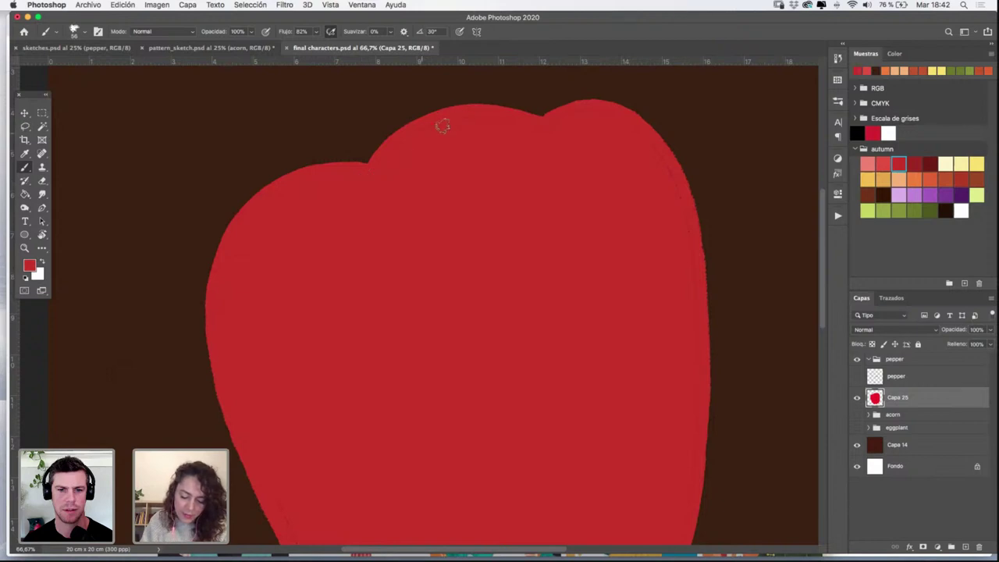
{"action": "left_click_drag", "start_coordinate": [627, 170], "coordinate": [515, 210]}
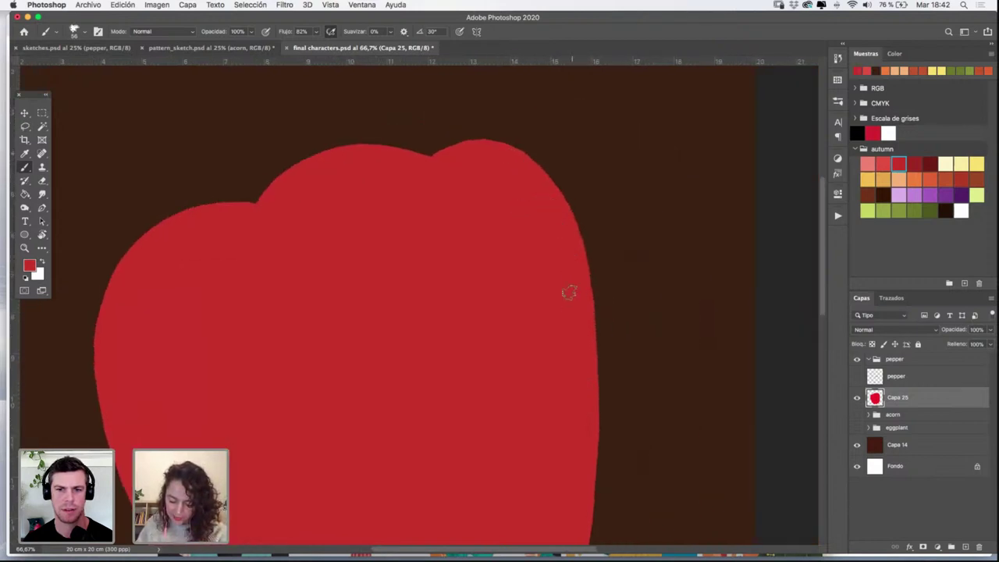
{"action": "left_click_drag", "start_coordinate": [573, 445], "coordinate": [586, 156]}
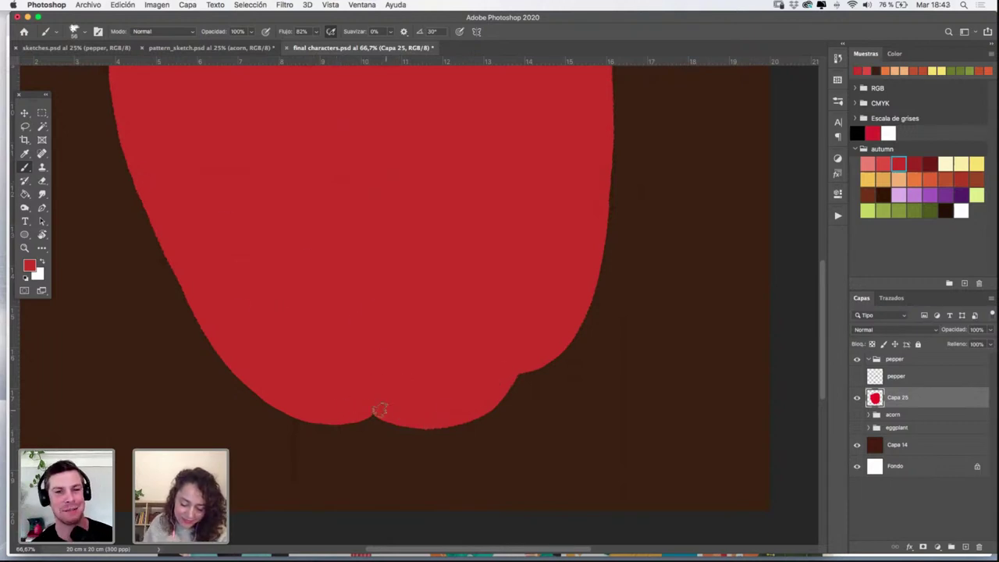
{"action": "scroll", "coordinate": [540, 276], "scroll_direction": "up", "scroll_amount": 10}
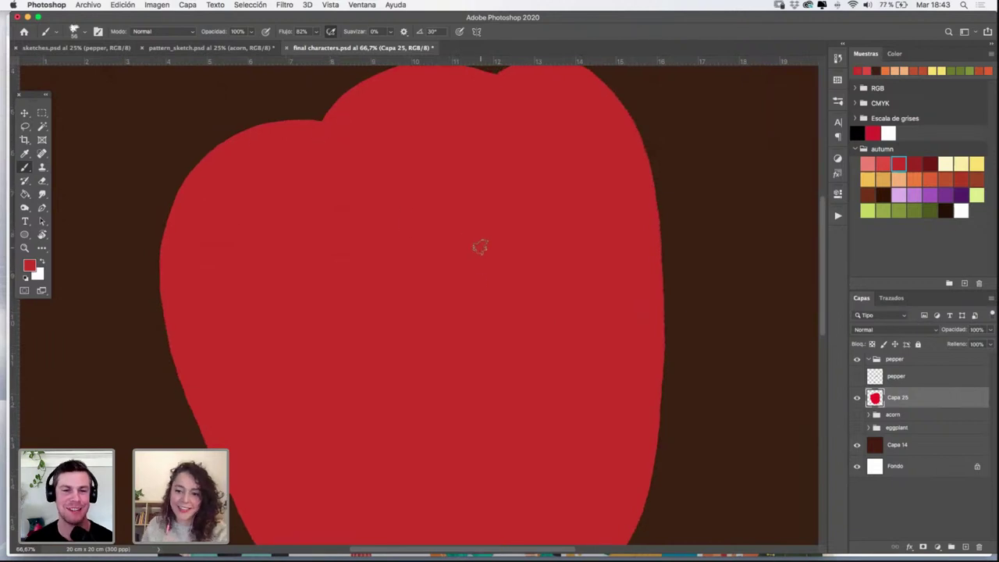
{"action": "scroll", "coordinate": [476, 261], "scroll_direction": "up", "scroll_amount": 3}
{"action": "left_click", "coordinate": [857, 377]}
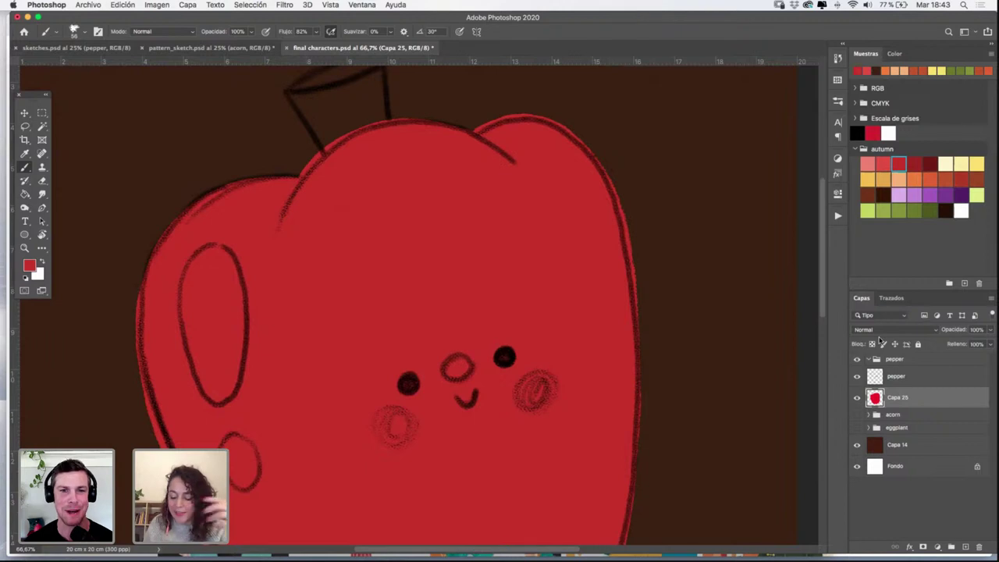
Add an empty layer directly beneath the red body layer and set the foreground to the second green in the last autumn swatch row
{"action": "left_click", "coordinate": [966, 544]}
{"action": "left_click_drag", "start_coordinate": [921, 402], "coordinate": [924, 418]}
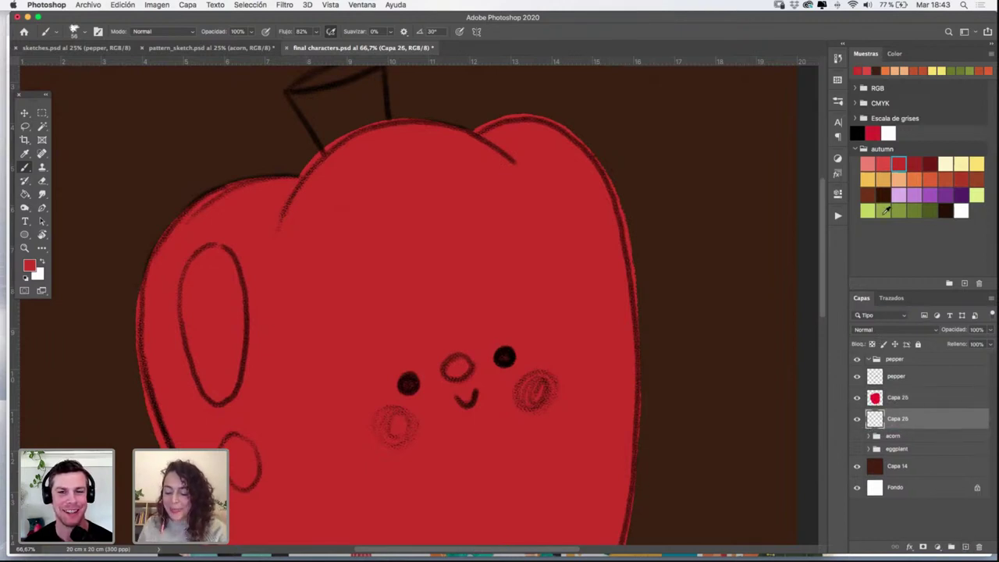
{"action": "left_click", "coordinate": [884, 212]}
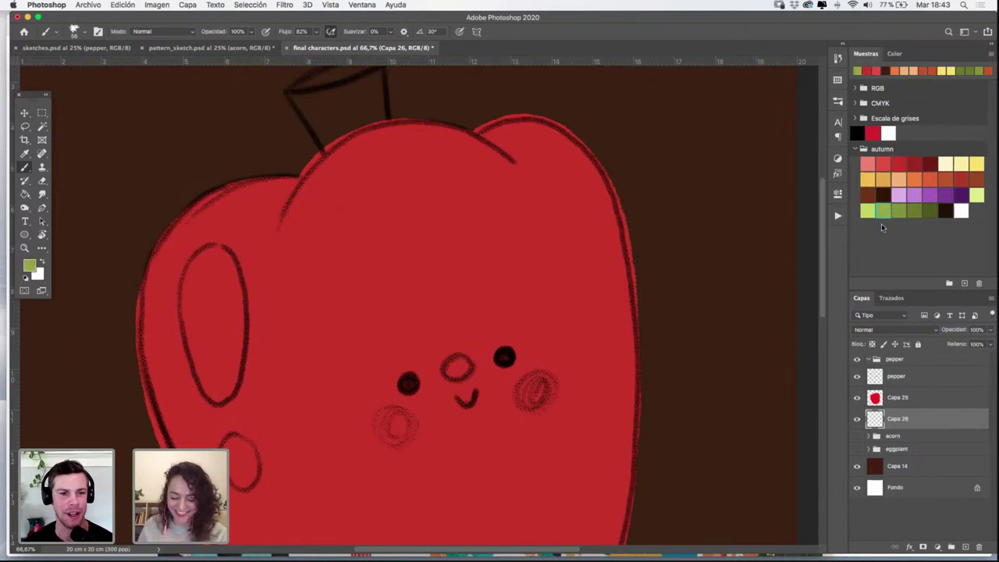
Paint the pepper's stem solid green on the layer beneath the red body, following the sketch outline and its top rim
{"action": "scroll", "coordinate": [428, 202], "scroll_direction": "up", "scroll_amount": 3}
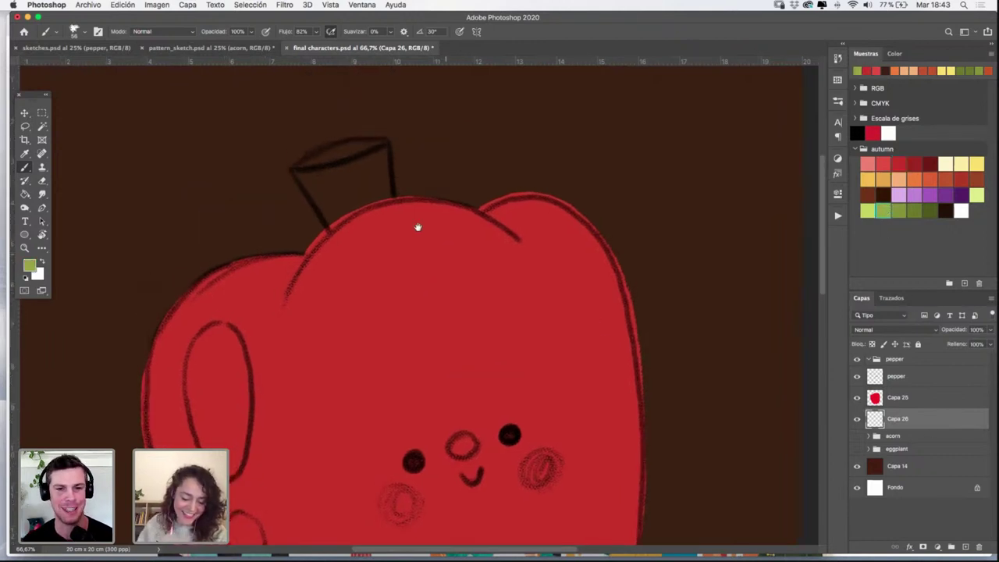
{"action": "left_click_drag", "start_coordinate": [297, 171], "coordinate": [332, 226]}
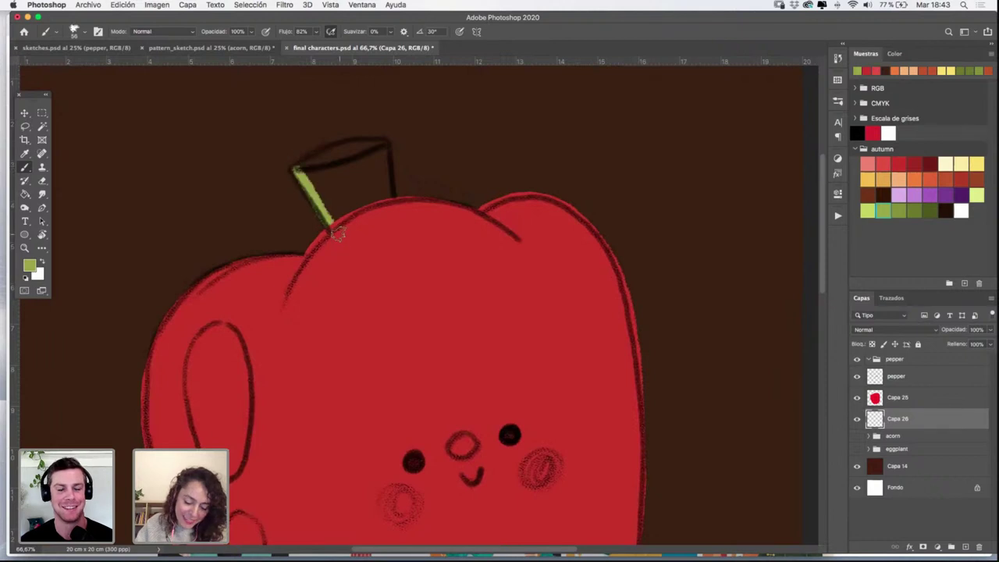
{"action": "left_click_drag", "start_coordinate": [385, 144], "coordinate": [390, 199]}
{"action": "mouse_move", "coordinate": [322, 158]}
{"action": "left_mouse_down"}
{"action": "mouse_move", "coordinate": [299, 167]}
{"action": "mouse_move", "coordinate": [355, 143]}
{"action": "mouse_move", "coordinate": [387, 143]}
{"action": "mouse_move", "coordinate": [353, 154]}
{"action": "mouse_move", "coordinate": [377, 156]}
{"action": "mouse_move", "coordinate": [381, 207]}
{"action": "mouse_move", "coordinate": [362, 170]}
{"action": "mouse_move", "coordinate": [339, 207]}
{"action": "mouse_move", "coordinate": [328, 186]}
{"action": "mouse_move", "coordinate": [332, 220]}
{"action": "left_mouse_up"}
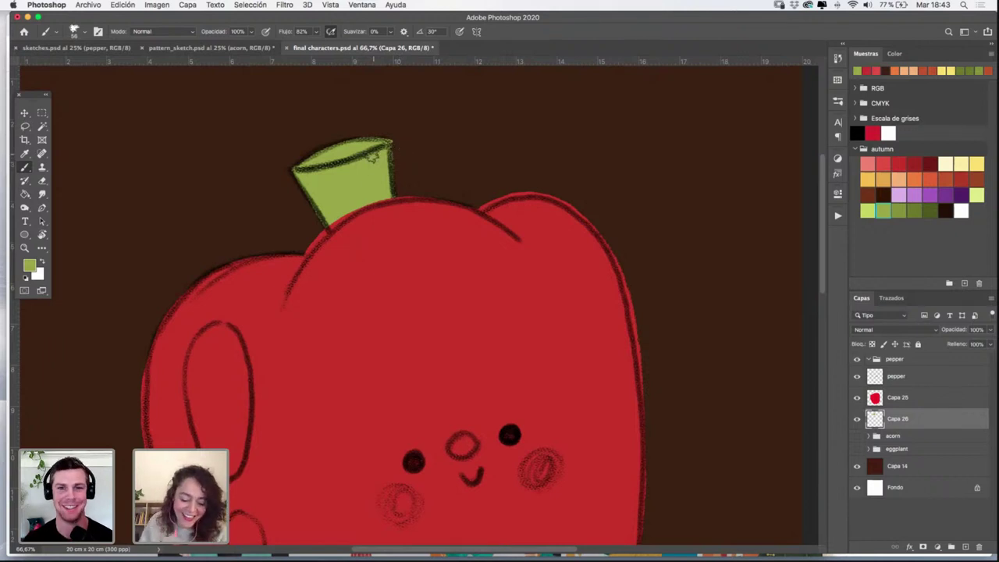
Lower the opacity of the pepper sketch layer to 40%
{"action": "left_click", "coordinate": [905, 377]}
{"action": "left_click", "coordinate": [985, 333]}
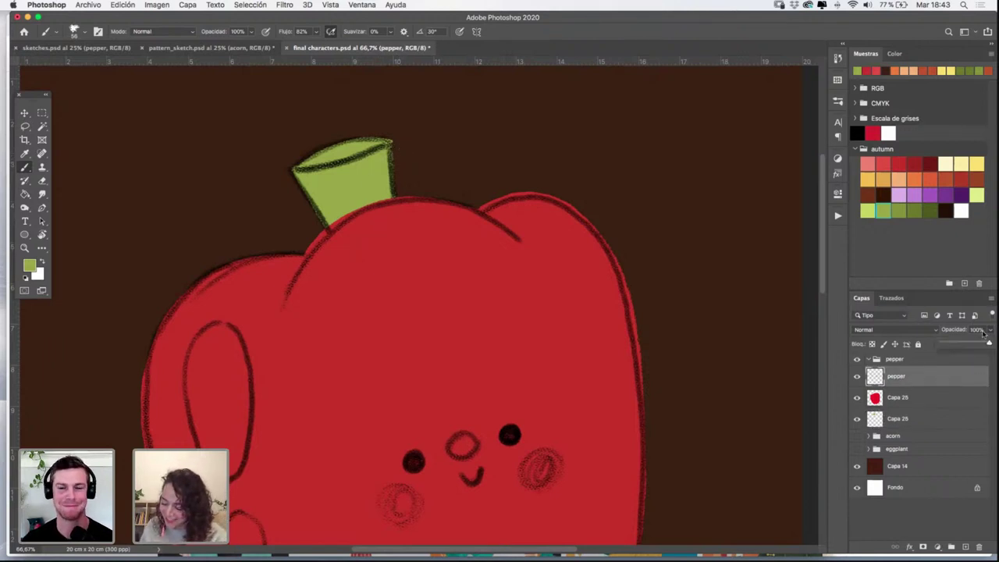
{"action": "left_click_drag", "start_coordinate": [988, 344], "coordinate": [958, 344]}
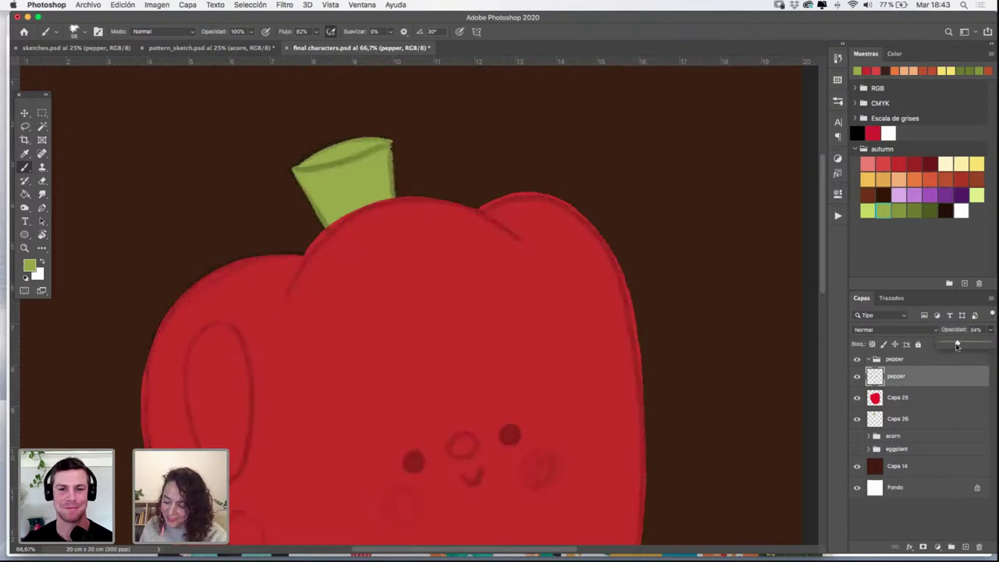
{"action": "left_click", "coordinate": [933, 382]}
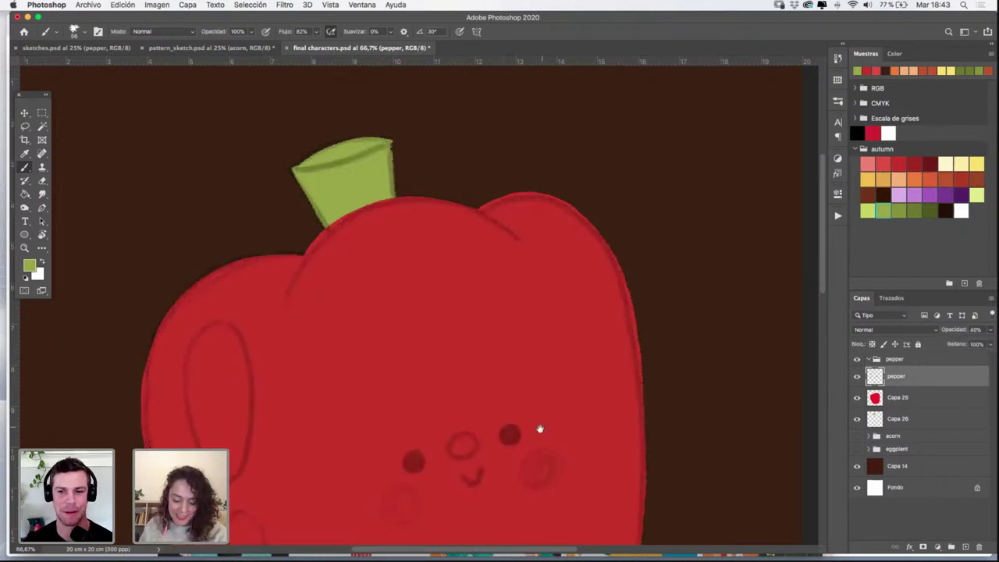
Add an empty layer directly above the red body layer and set the foreground to the near-black swatch in the last autumn row
{"action": "left_click_drag", "start_coordinate": [539, 428], "coordinate": [551, 306]}
{"action": "left_click_drag", "start_coordinate": [560, 220], "coordinate": [548, 299]}
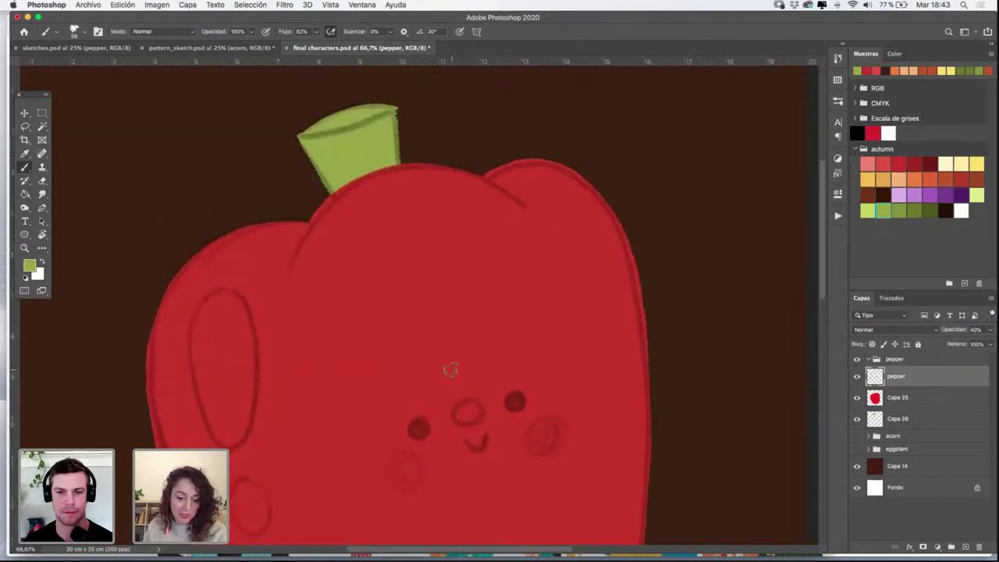
{"action": "scroll", "coordinate": [450, 369], "scroll_direction": "down", "scroll_amount": 5}
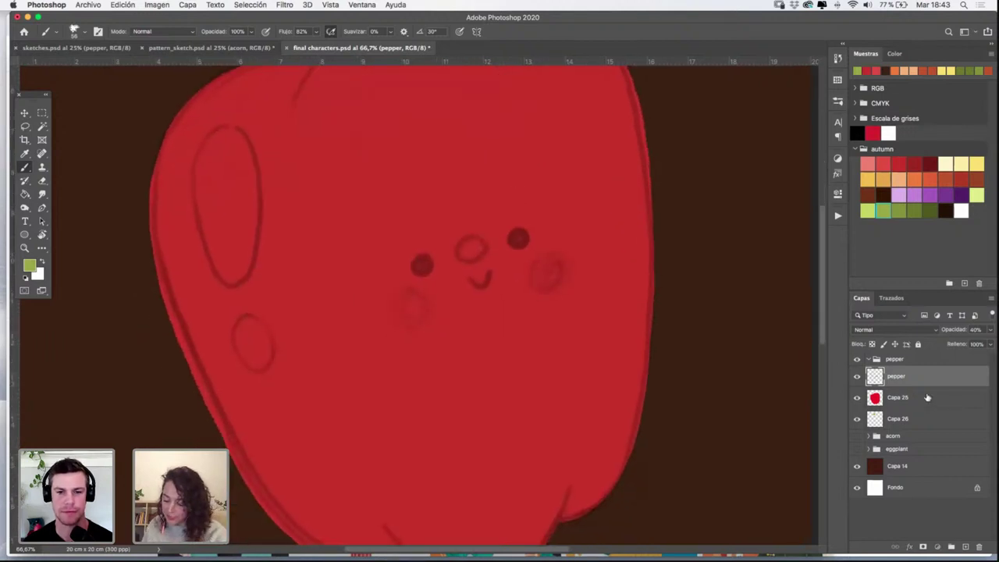
{"action": "left_click", "coordinate": [926, 397]}
{"action": "left_click", "coordinate": [965, 548]}
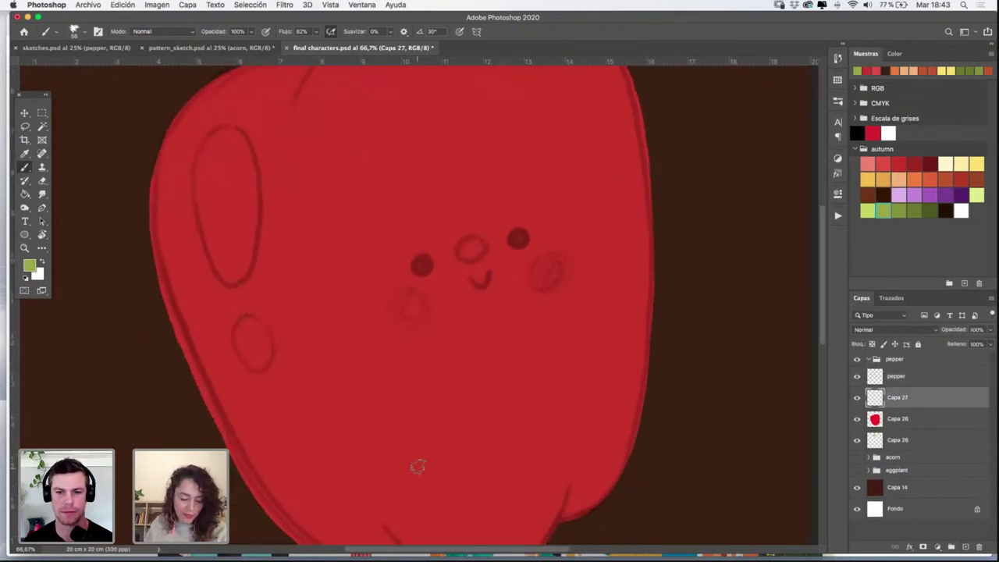
{"action": "left_click", "coordinate": [946, 210]}
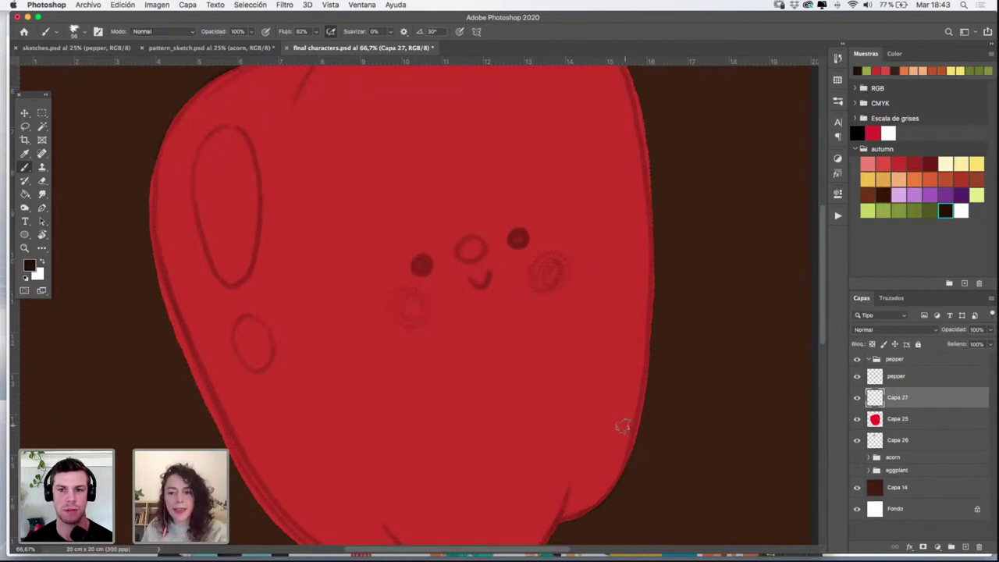
Check what the red body and stem layers contain by toggling their visibility
{"action": "left_click", "coordinate": [904, 422]}
{"action": "left_click", "coordinate": [857, 420]}
{"action": "left_click", "coordinate": [857, 420]}
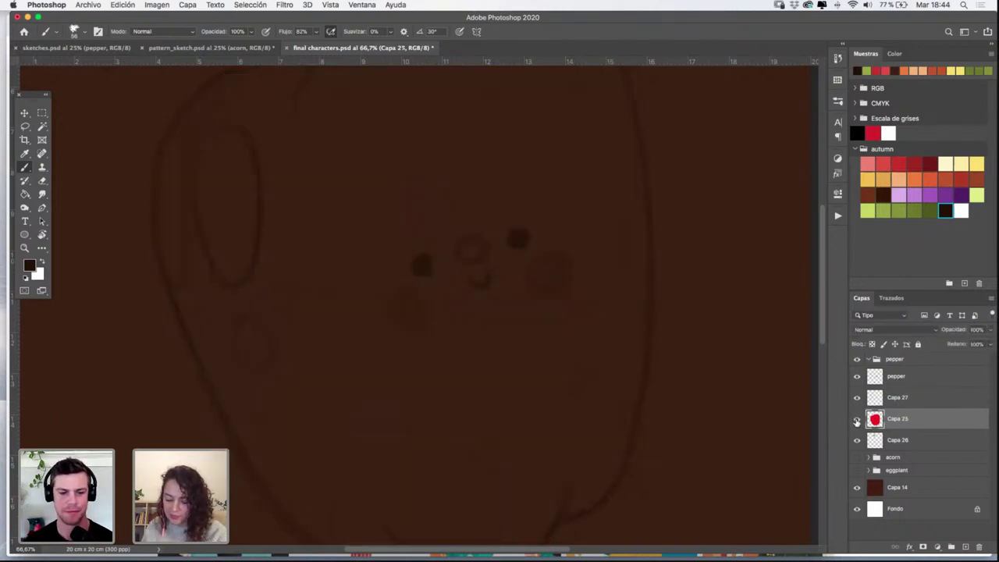
{"action": "scroll", "coordinate": [632, 367], "scroll_direction": "up", "scroll_amount": 3}
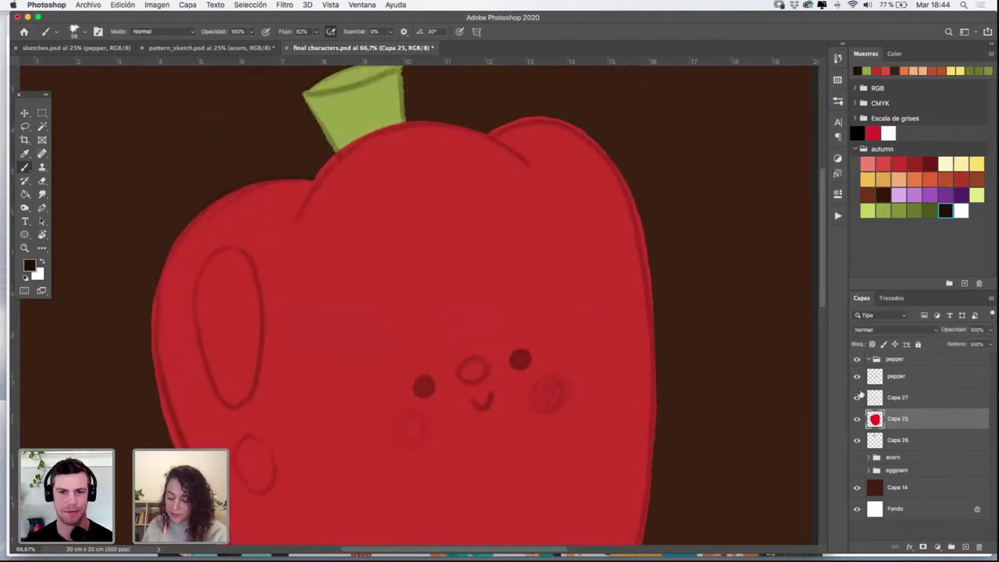
{"action": "left_click", "coordinate": [900, 381]}
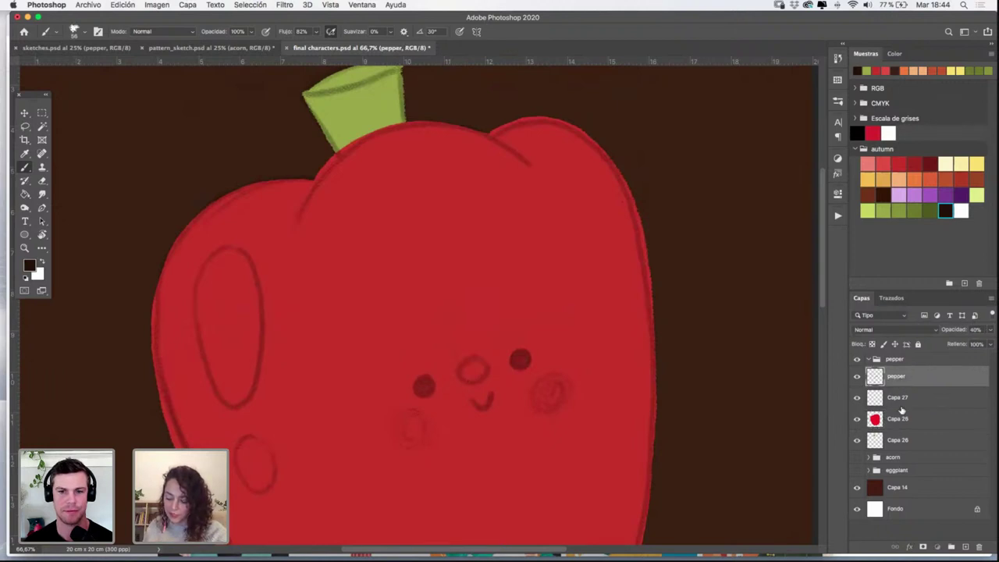
{"action": "left_click", "coordinate": [899, 403]}
{"action": "left_click", "coordinate": [889, 440]}
{"action": "left_click", "coordinate": [856, 442]}
{"action": "left_click", "coordinate": [856, 442]}
{"action": "scroll", "coordinate": [542, 328], "scroll_direction": "up", "scroll_amount": 2}
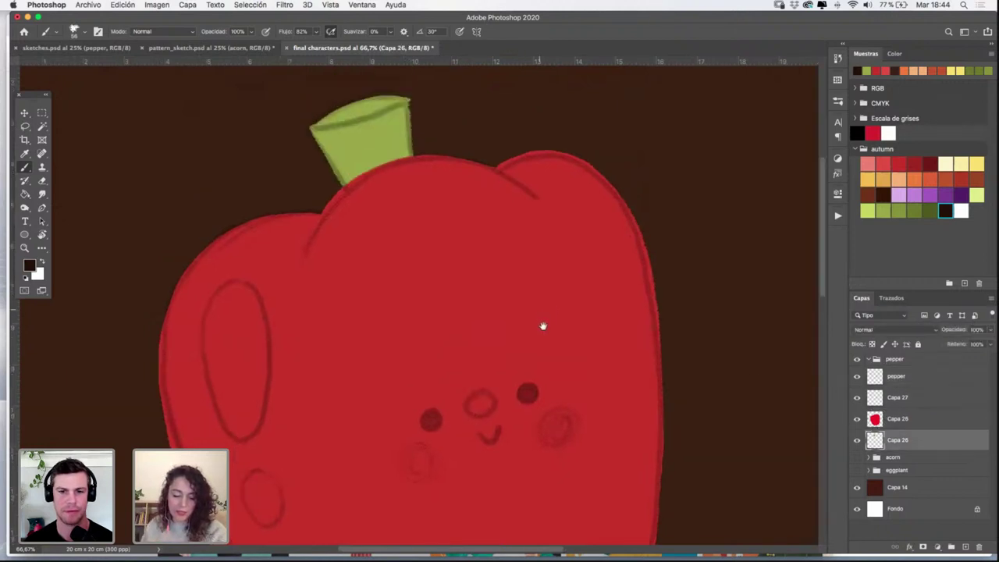
On the empty layer above the red body, paint the eyes and smile near-black and the round nose in the stem's green
{"action": "left_click", "coordinate": [916, 402]}
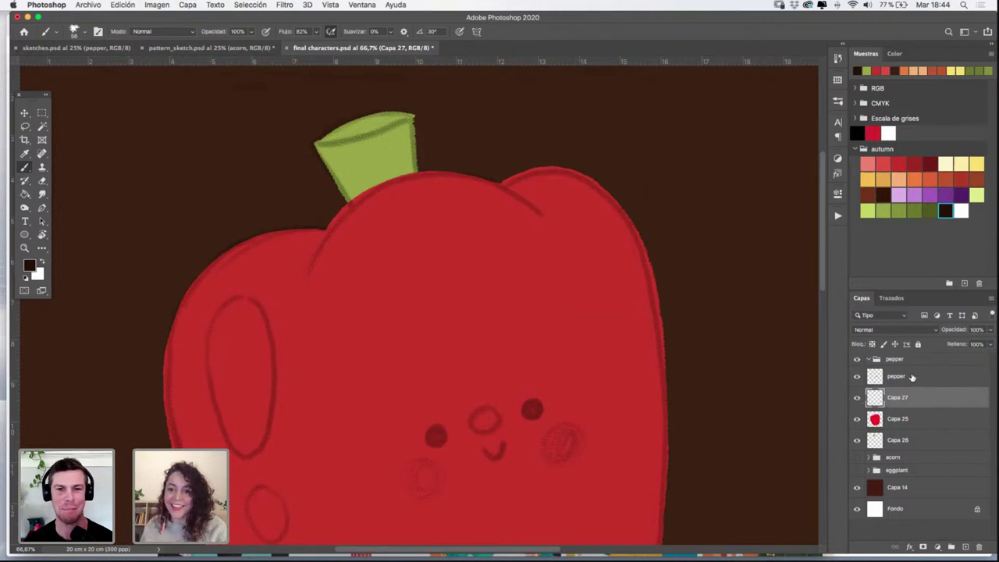
{"action": "scroll", "coordinate": [567, 385], "scroll_direction": "down", "scroll_amount": 3}
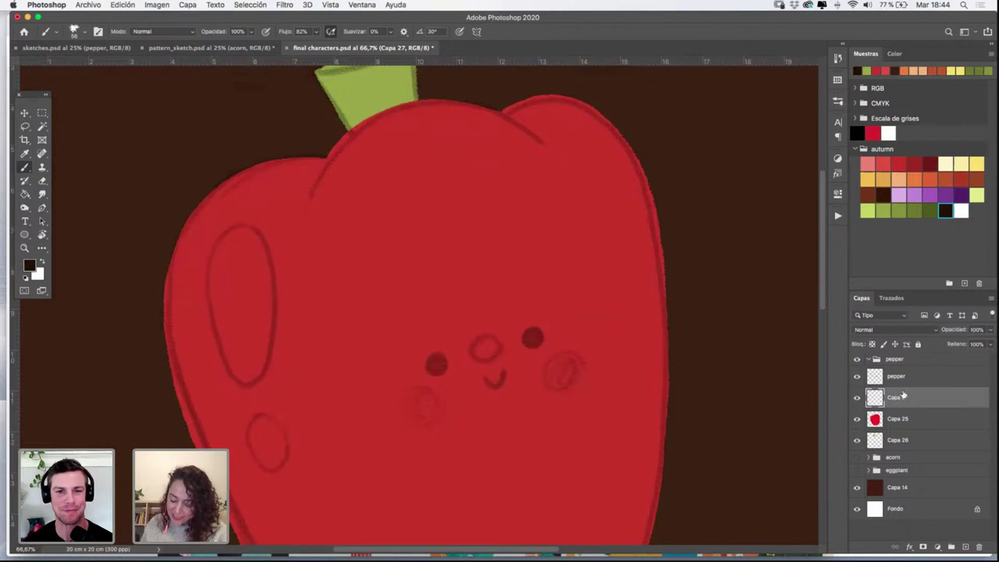
{"action": "left_click_drag", "start_coordinate": [434, 362], "coordinate": [436, 364]}
{"action": "left_click_drag", "start_coordinate": [534, 338], "coordinate": [532, 337]}
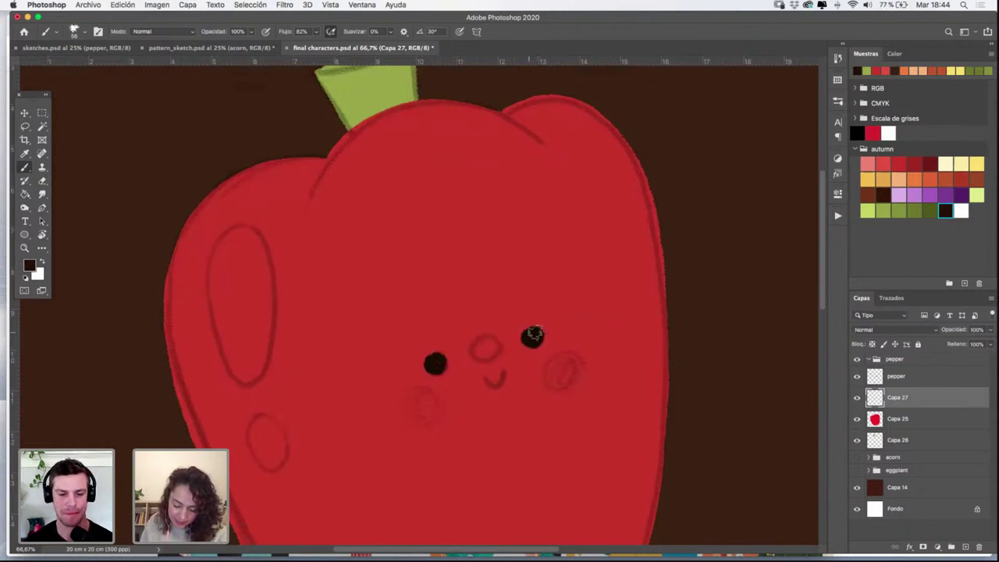
{"action": "mouse_move", "coordinate": [485, 379]}
{"action": "left_mouse_down"}
{"action": "mouse_move", "coordinate": [493, 386]}
{"action": "mouse_move", "coordinate": [501, 377]}
{"action": "mouse_move", "coordinate": [485, 382]}
{"action": "mouse_move", "coordinate": [506, 373]}
{"action": "left_mouse_up"}
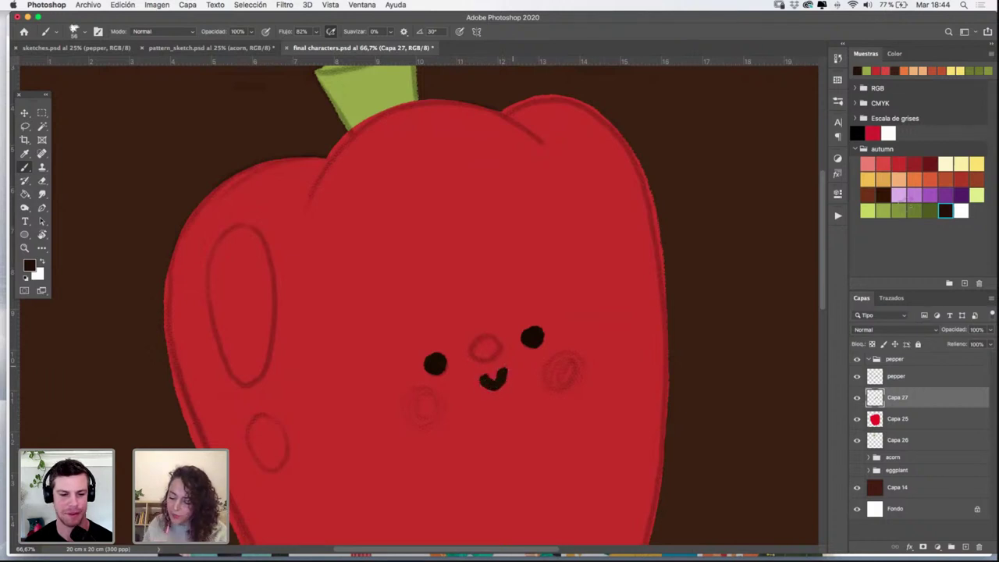
{"action": "left_click", "coordinate": [884, 210]}
{"action": "left_click_drag", "start_coordinate": [486, 344], "coordinate": [485, 346]}
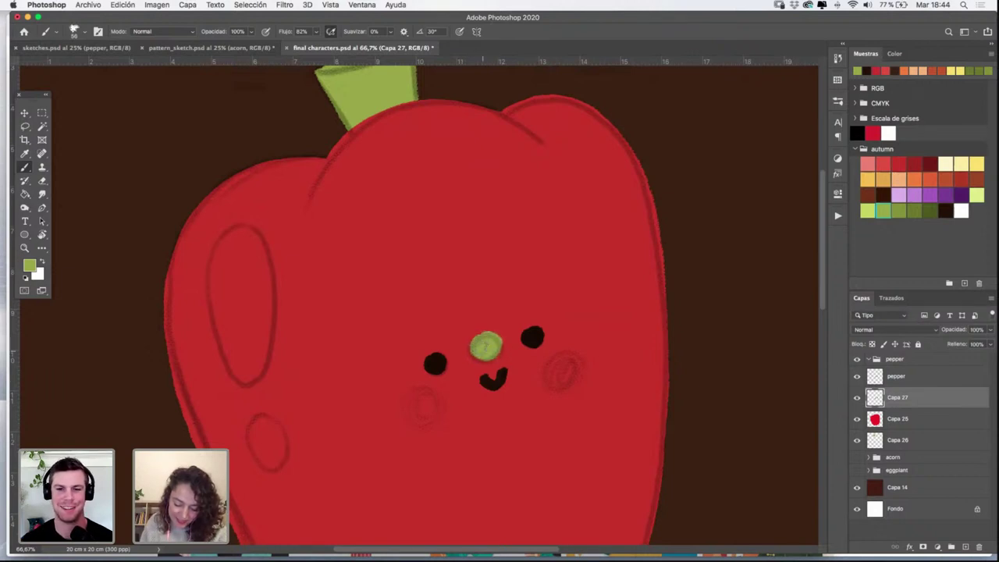
On a new layer above the face, paint two round cheeks in the fourth red of the first autumn row with the KYLE Ultimate Pastel brush
{"action": "left_click_drag", "start_coordinate": [535, 366], "coordinate": [536, 305]}
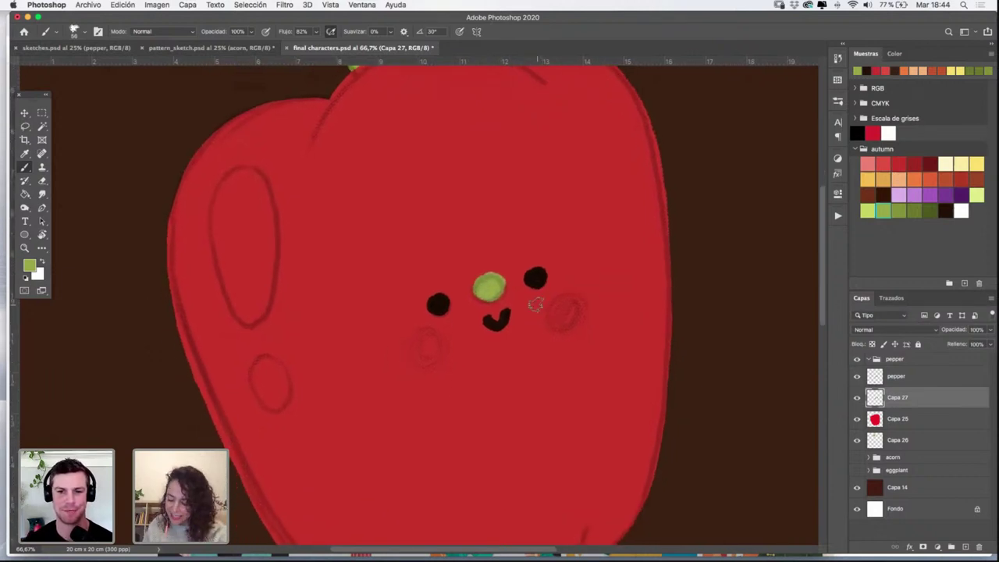
{"action": "left_click", "coordinate": [964, 547]}
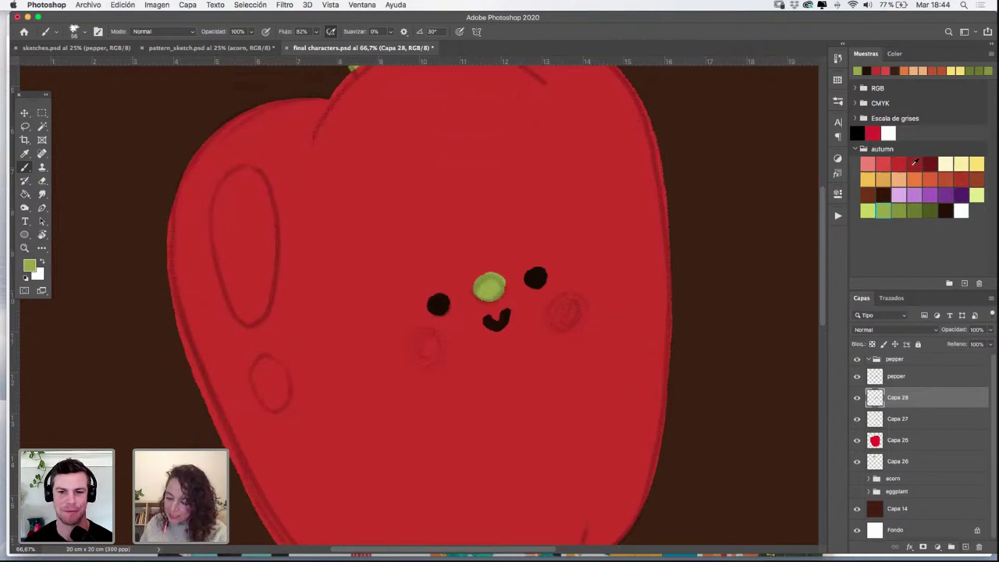
{"action": "left_click", "coordinate": [912, 163]}
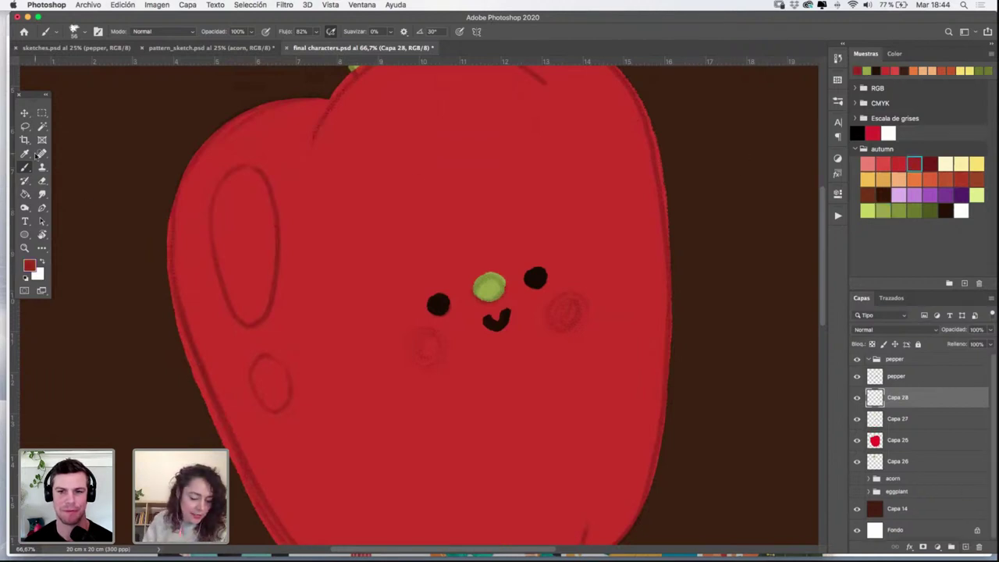
{"action": "left_click", "coordinate": [838, 102]}
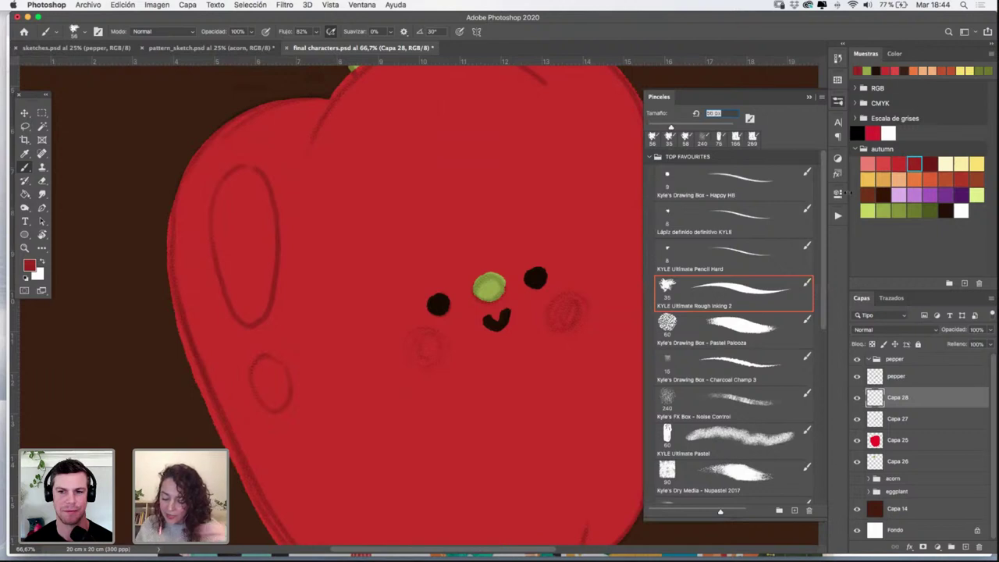
{"action": "left_click", "coordinate": [746, 442]}
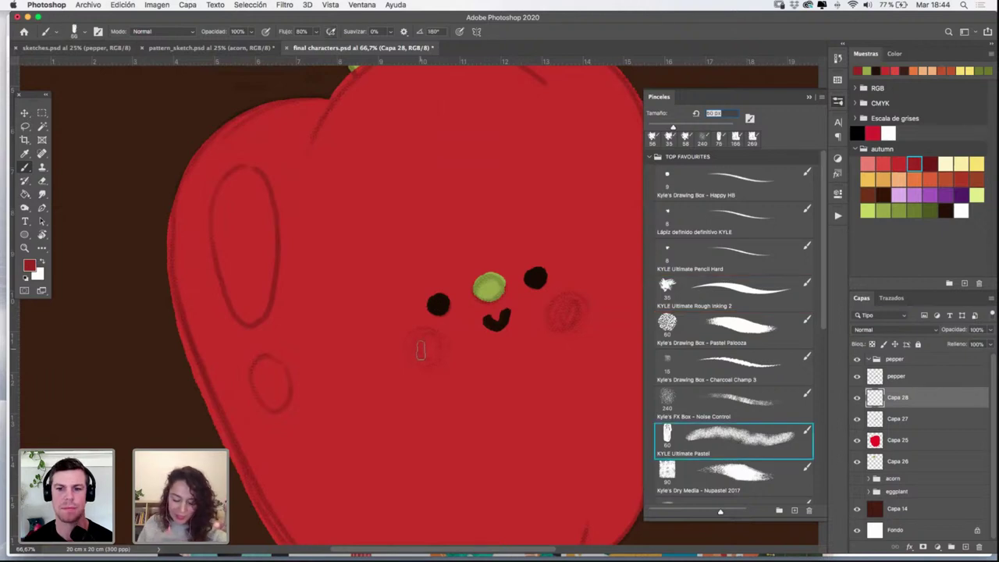
{"action": "left_click", "coordinate": [808, 98]}
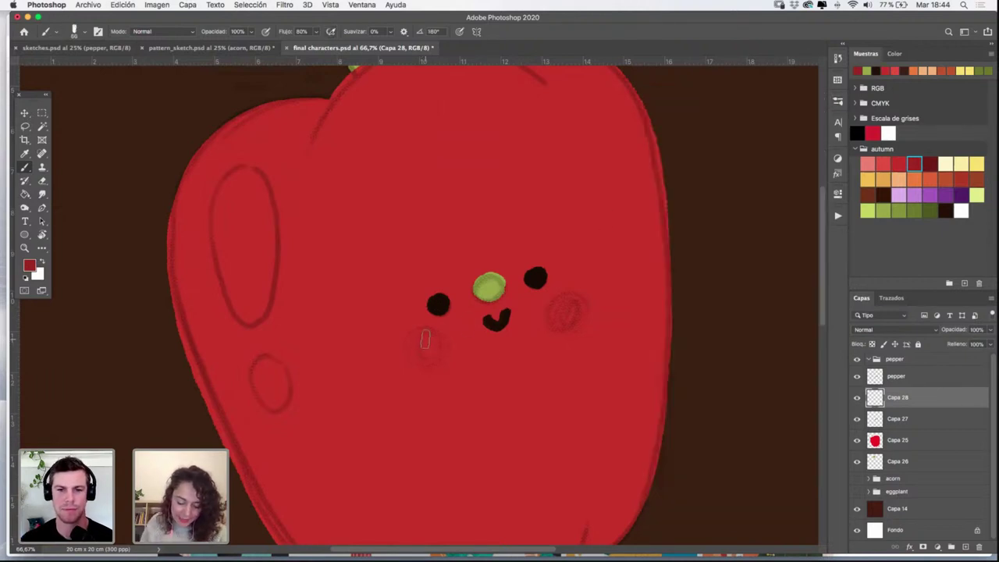
{"action": "mouse_move", "coordinate": [429, 342]}
{"action": "left_mouse_down"}
{"action": "mouse_move", "coordinate": [407, 353]}
{"action": "mouse_move", "coordinate": [437, 356]}
{"action": "left_mouse_up"}
{"action": "left_click_drag", "start_coordinate": [576, 305], "coordinate": [558, 331]}
Hide the pepper sketch and inspect the cheeks' texture up close, comparing the character with and without the cheek layer
{"action": "left_click", "coordinate": [856, 376]}
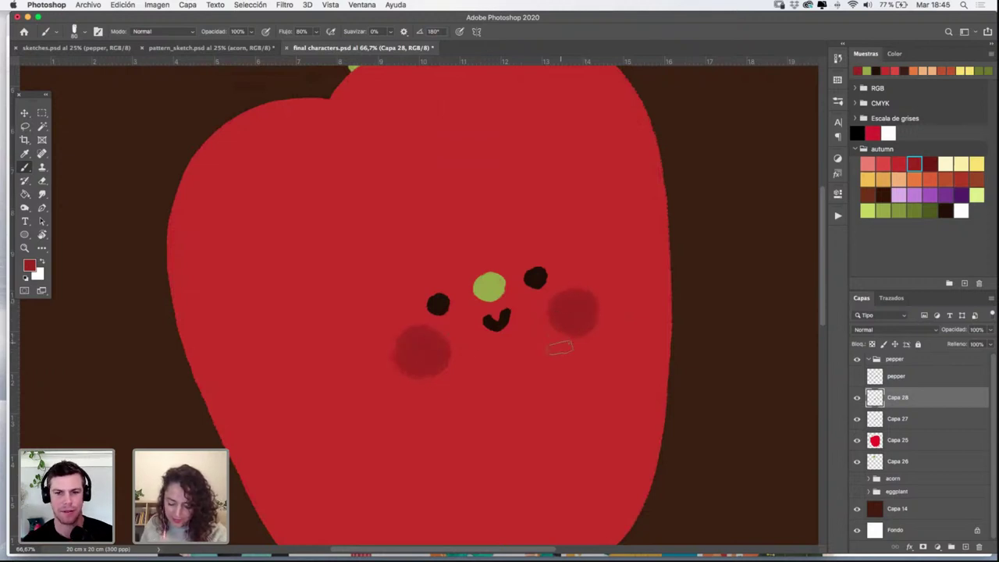
{"action": "left_click", "coordinate": [24, 248]}
{"action": "left_click", "coordinate": [440, 351]}
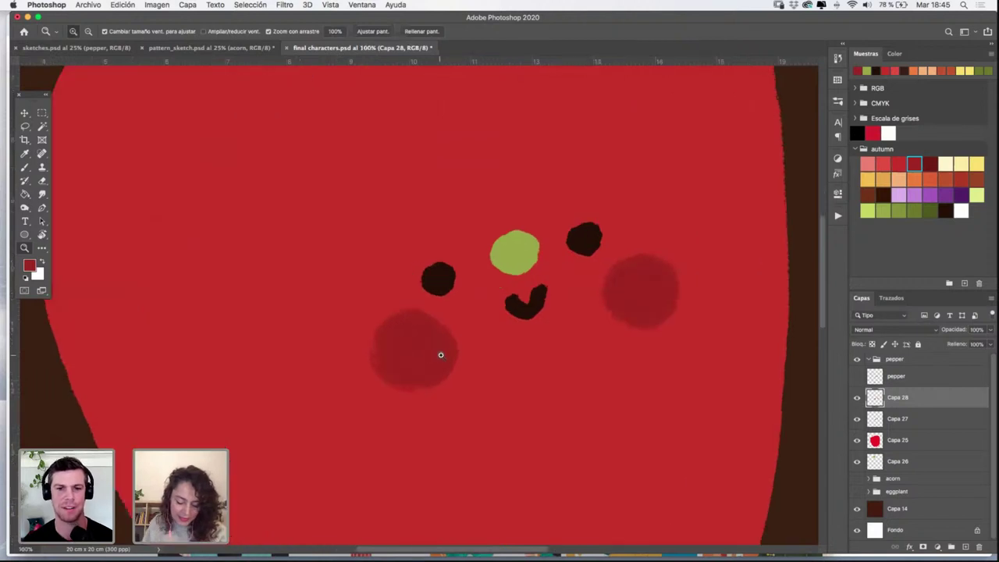
{"action": "left_click", "coordinate": [439, 352]}
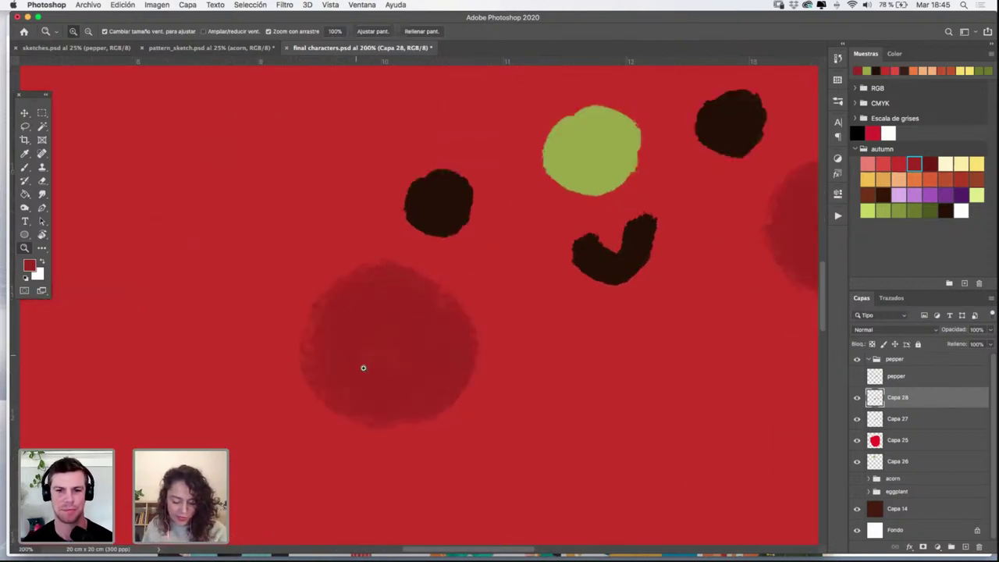
{"action": "left_click", "coordinate": [485, 330], "text": "alt"}
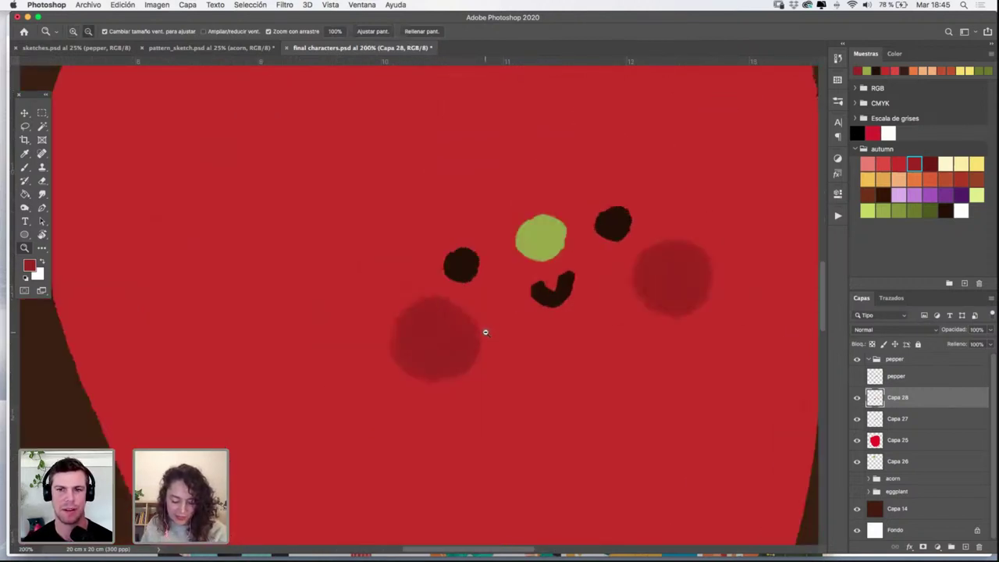
{"action": "left_click", "coordinate": [485, 330], "text": "alt"}
{"action": "left_click", "coordinate": [555, 327], "text": "alt"}
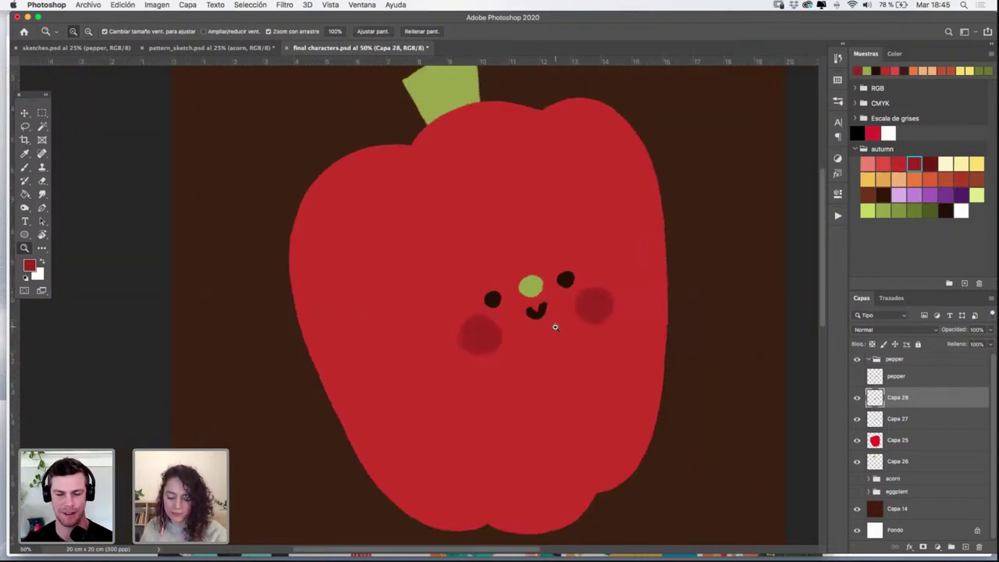
{"action": "left_click", "coordinate": [857, 398]}
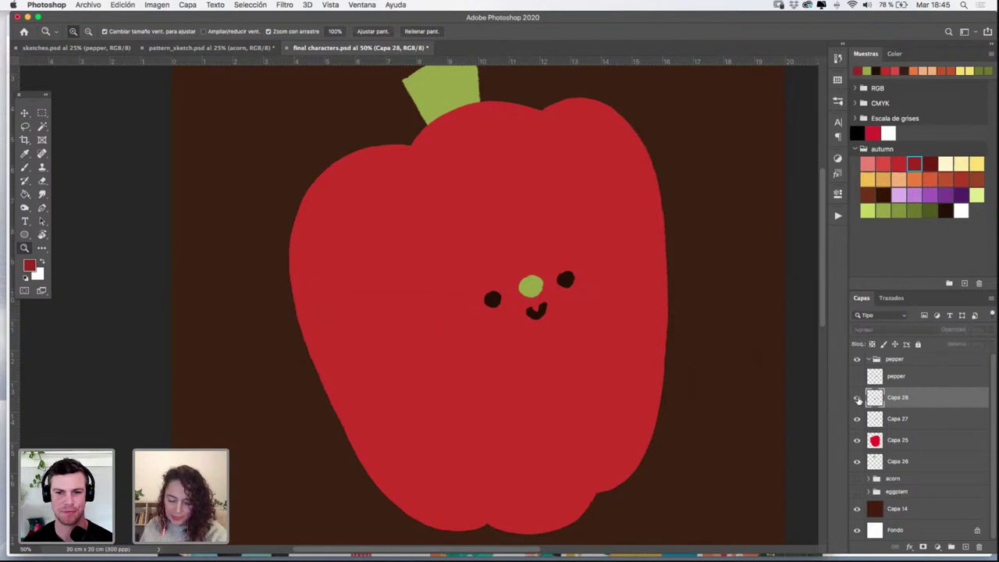
{"action": "left_click", "coordinate": [857, 398]}
{"action": "scroll", "coordinate": [585, 257], "scroll_direction": "up", "scroll_amount": 2}
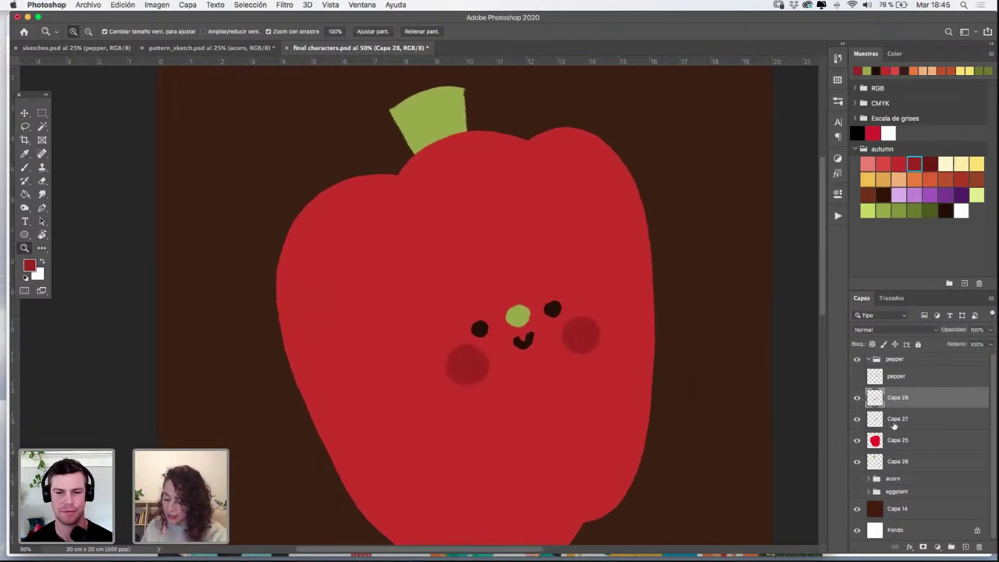
Show the pepper sketch, load the red body's outline as a selection, and add an empty layer directly above the body layer
{"action": "left_click", "coordinate": [857, 376]}
{"action": "left_click", "coordinate": [912, 441]}
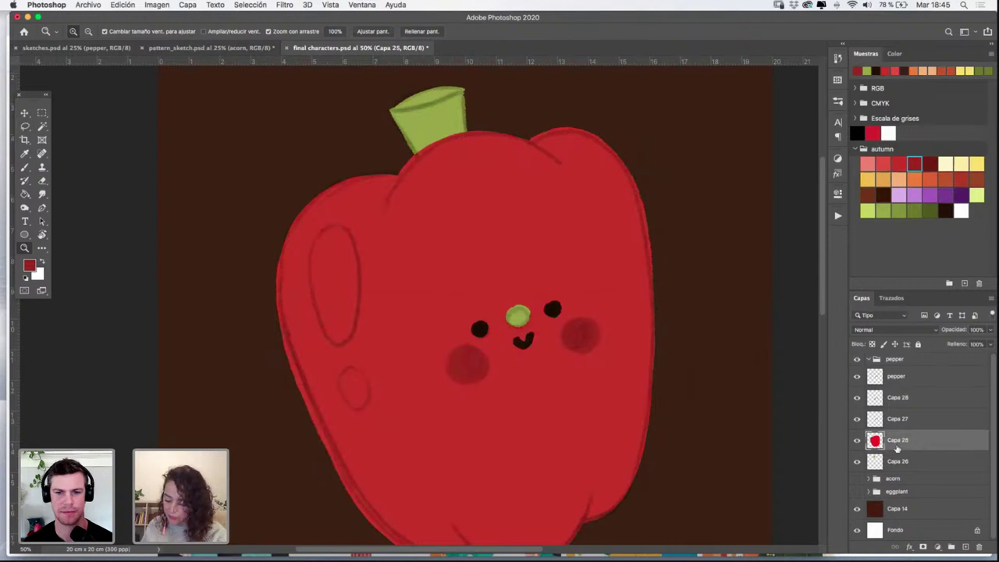
{"action": "left_click", "coordinate": [874, 441], "text": "super"}
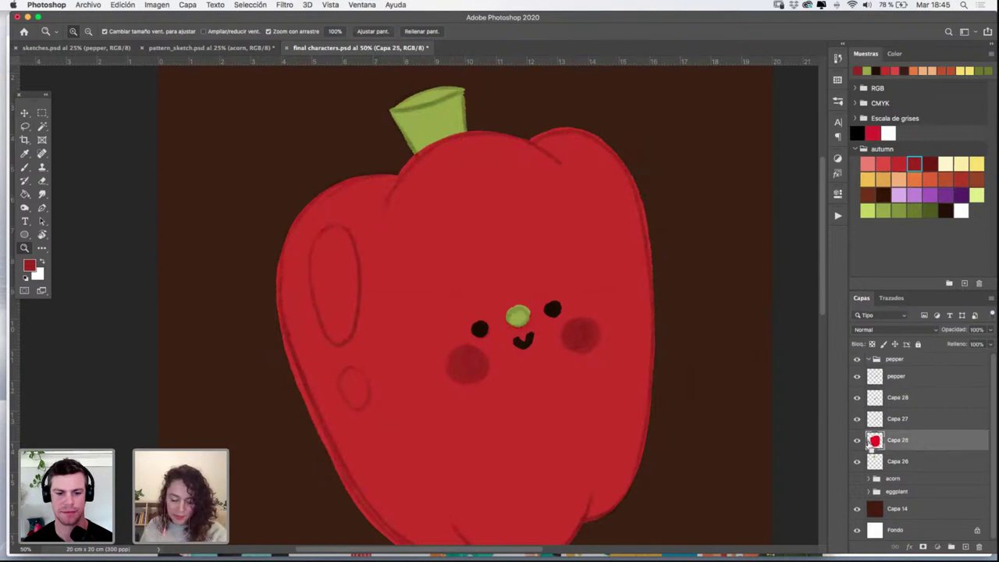
{"action": "left_click", "coordinate": [965, 546]}
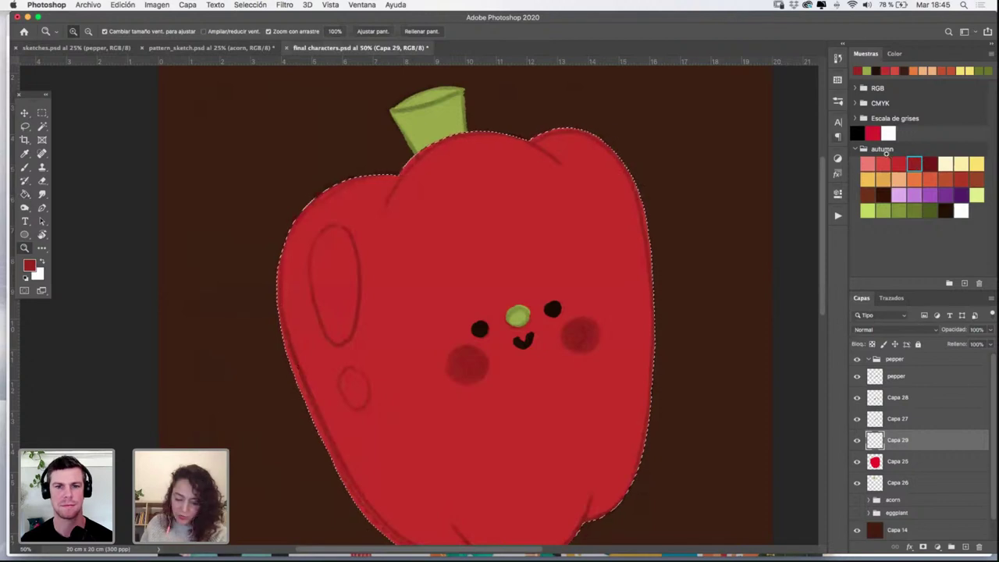
Paint dark red shadows inside the body outline along the two top creases and the two bottom creases of the pepper
{"action": "left_click", "coordinate": [28, 165]}
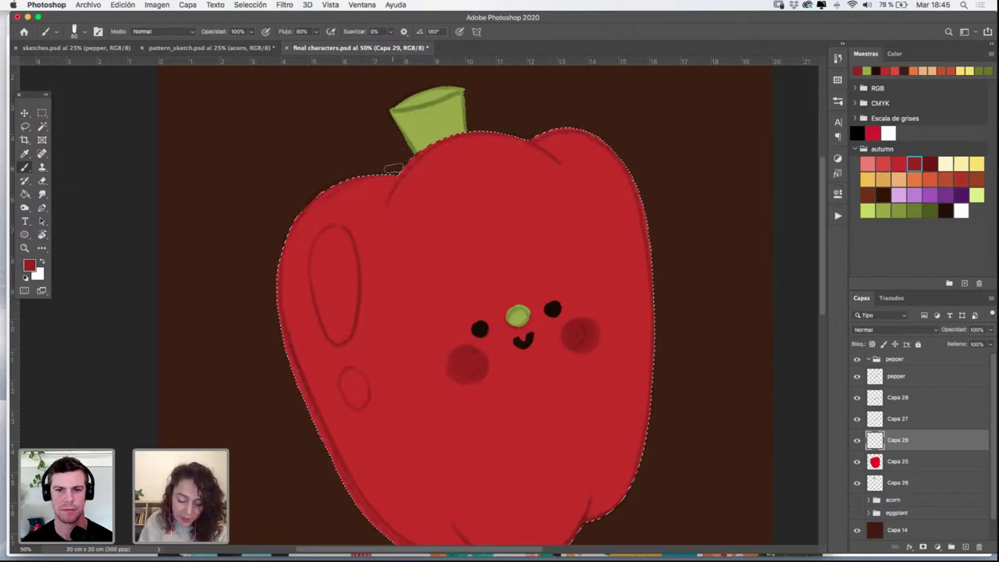
{"action": "mouse_move", "coordinate": [389, 171]}
{"action": "left_mouse_down"}
{"action": "mouse_move", "coordinate": [400, 171]}
{"action": "mouse_move", "coordinate": [374, 199]}
{"action": "mouse_move", "coordinate": [364, 248]}
{"action": "left_mouse_up"}
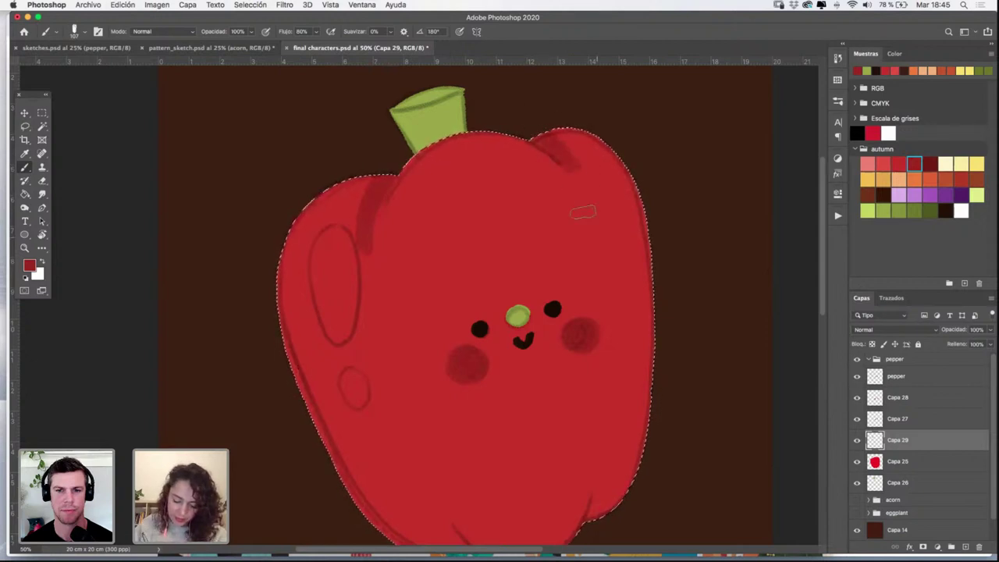
{"action": "scroll", "coordinate": [513, 226], "scroll_direction": "down", "scroll_amount": 5}
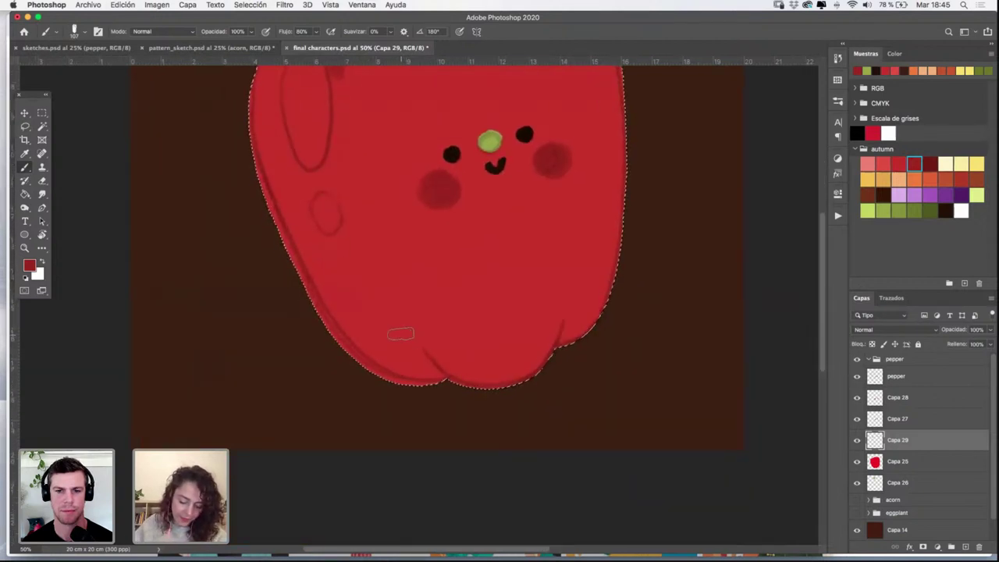
{"action": "mouse_move", "coordinate": [400, 334]}
{"action": "left_mouse_down"}
{"action": "mouse_move", "coordinate": [434, 383]}
{"action": "mouse_move", "coordinate": [406, 337]}
{"action": "mouse_move", "coordinate": [467, 403]}
{"action": "left_mouse_up"}
{"action": "left_click_drag", "start_coordinate": [408, 362], "coordinate": [438, 390]}
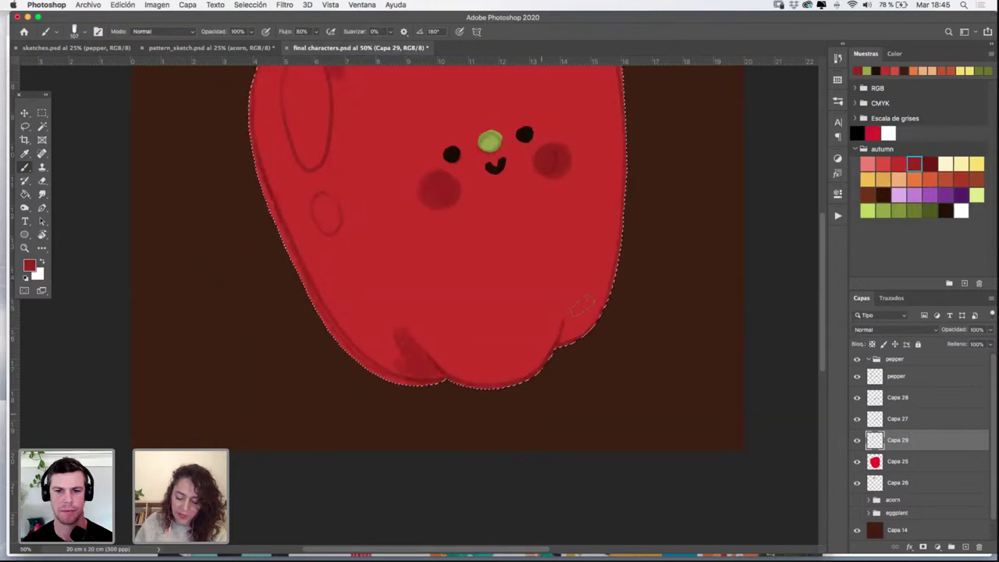
{"action": "mouse_move", "coordinate": [582, 308]}
{"action": "left_mouse_down"}
{"action": "mouse_move", "coordinate": [565, 351]}
{"action": "mouse_move", "coordinate": [544, 351]}
{"action": "left_mouse_up"}
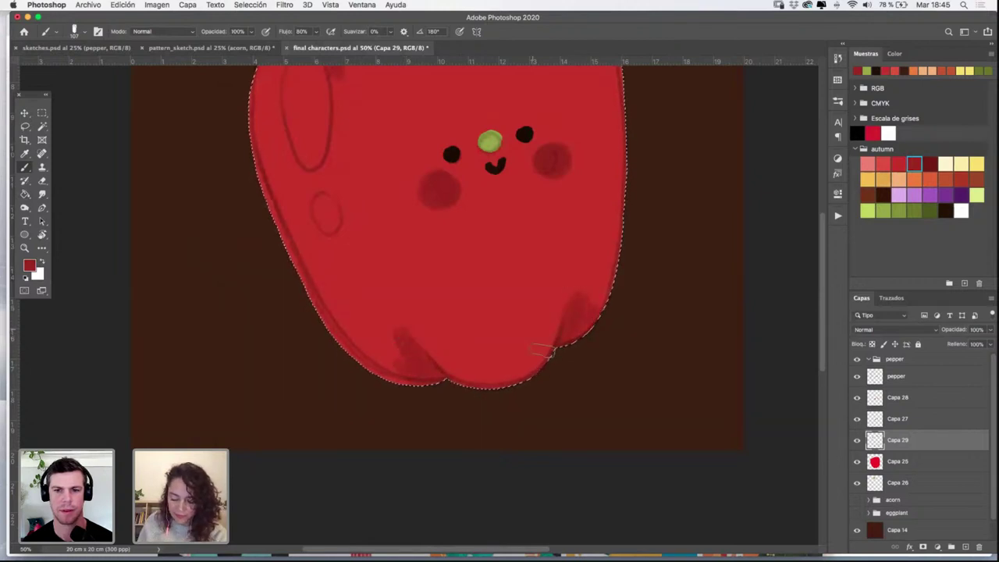
{"action": "scroll", "coordinate": [530, 347], "scroll_direction": "up", "scroll_amount": 3}
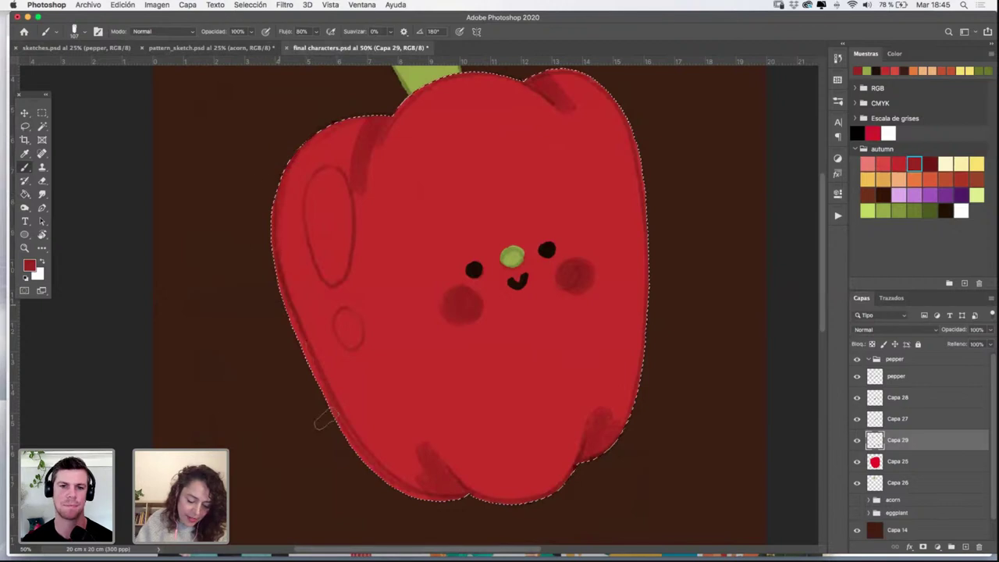
Shade the body's left edge in the same dark red and hide the pepper sketch
{"action": "left_click_drag", "start_coordinate": [277, 285], "coordinate": [373, 469]}
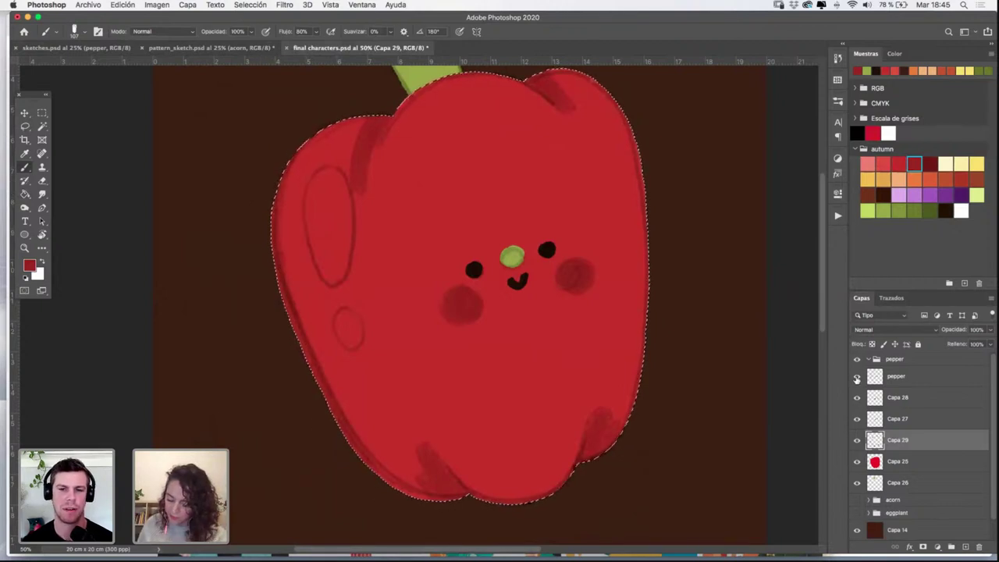
{"action": "left_click", "coordinate": [856, 377]}
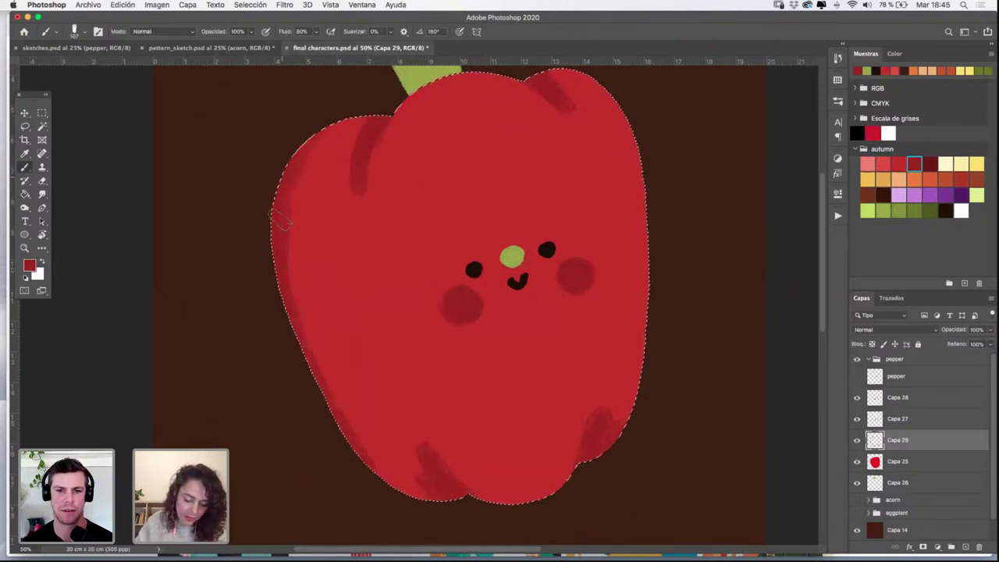
{"action": "key", "text": "ctrl+d"}
{"action": "mouse_move", "coordinate": [595, 234]}
{"action": "left_mouse_down"}
{"action": "mouse_move", "coordinate": [583, 308]}
{"action": "mouse_move", "coordinate": [557, 223]}
{"action": "left_mouse_up"}
{"action": "key", "text": "ctrl+shift+d"}
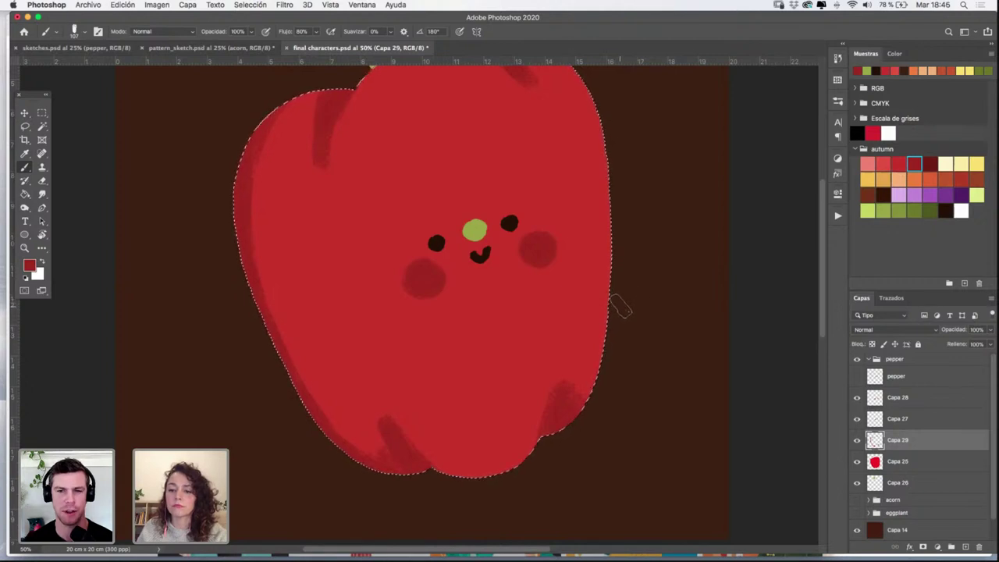
{"action": "scroll", "coordinate": [598, 250], "scroll_direction": "up", "scroll_amount": 3}
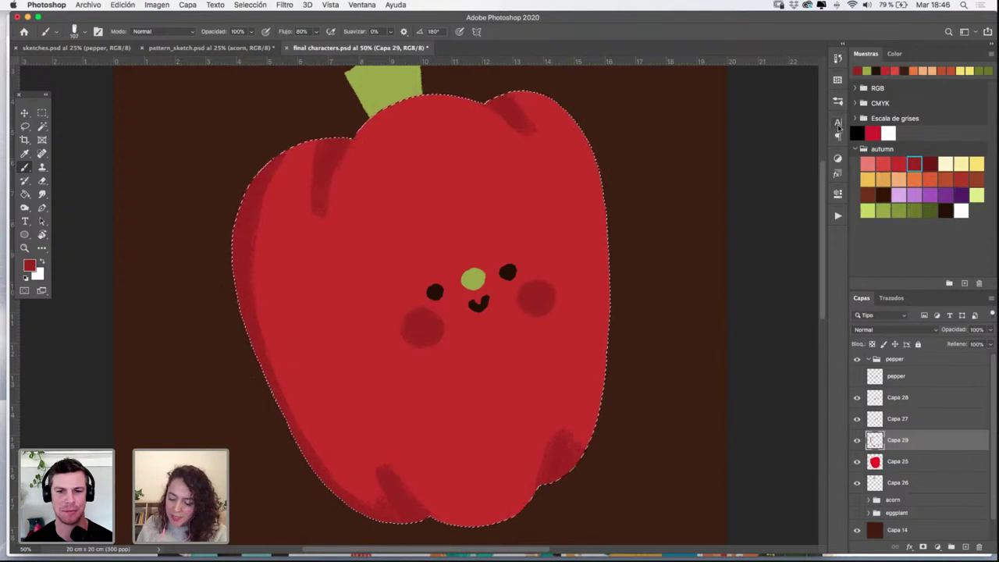
Add textured dark red patches along the body's edges and creases with Kyle's Dry Media - Nupastel 2017 at 158 px, comparing with the shading layer hidden
{"action": "left_click", "coordinate": [839, 102]}
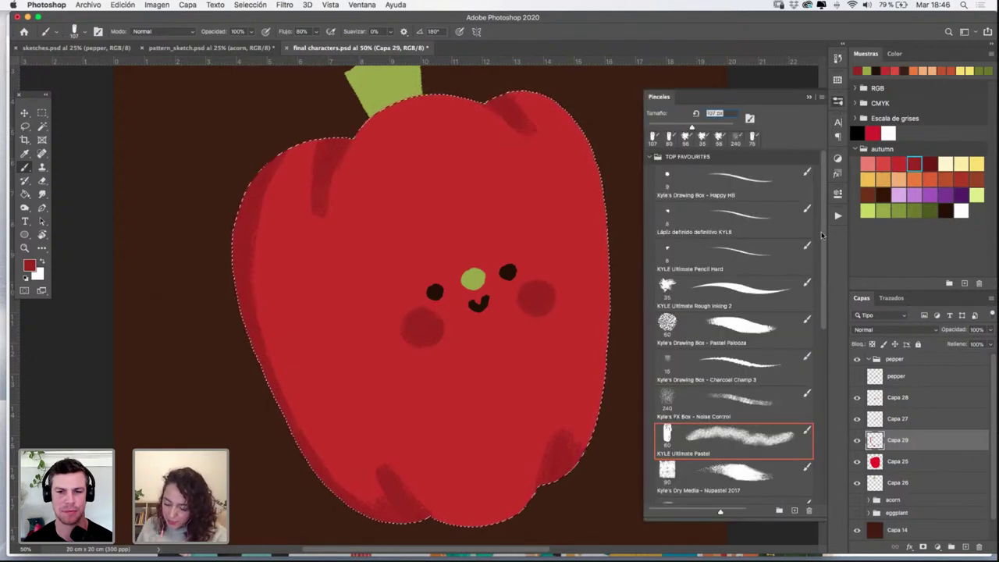
{"action": "left_click_drag", "start_coordinate": [821, 234], "coordinate": [818, 292]}
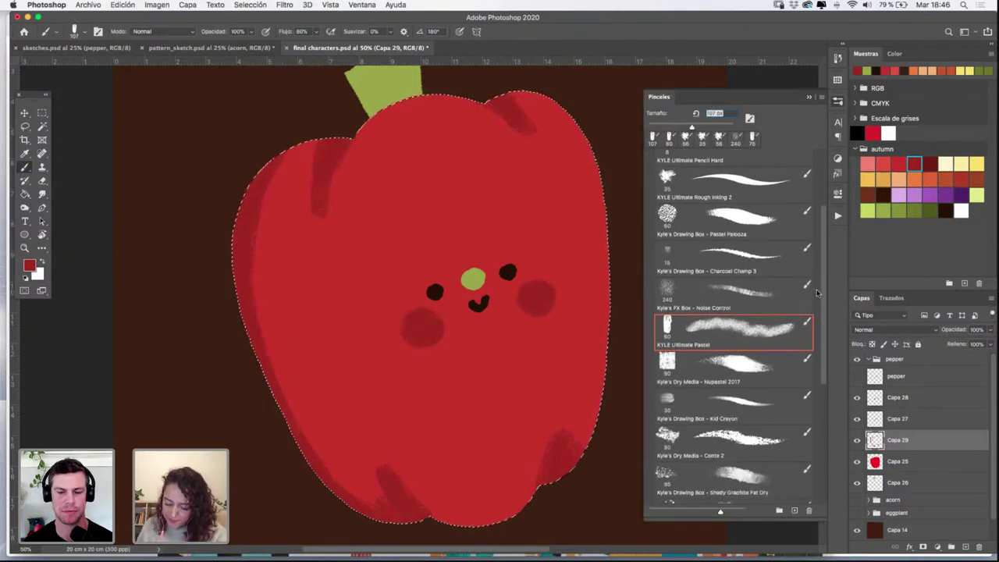
{"action": "left_click", "coordinate": [745, 369]}
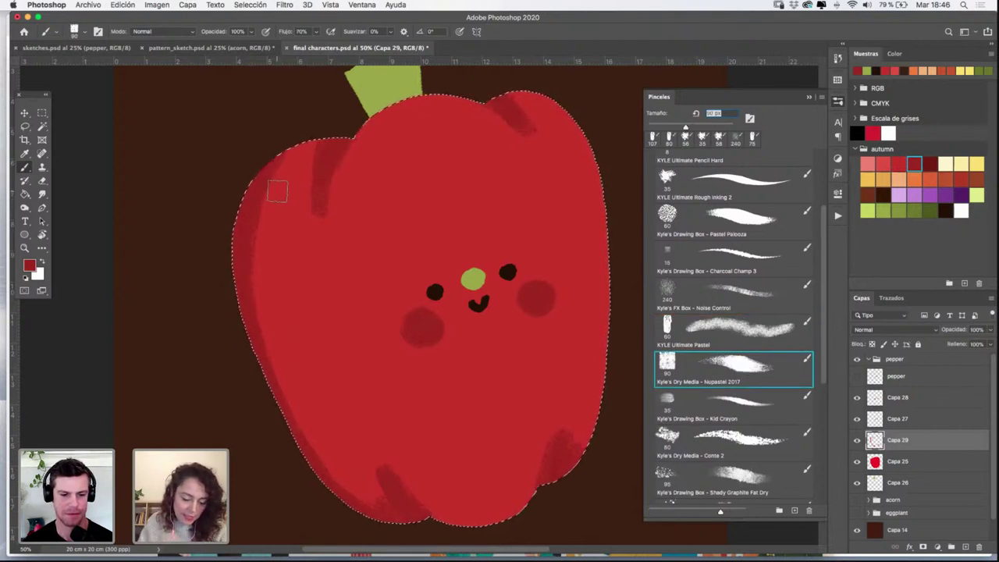
{"action": "left_click_drag", "start_coordinate": [288, 191], "coordinate": [289, 190]}
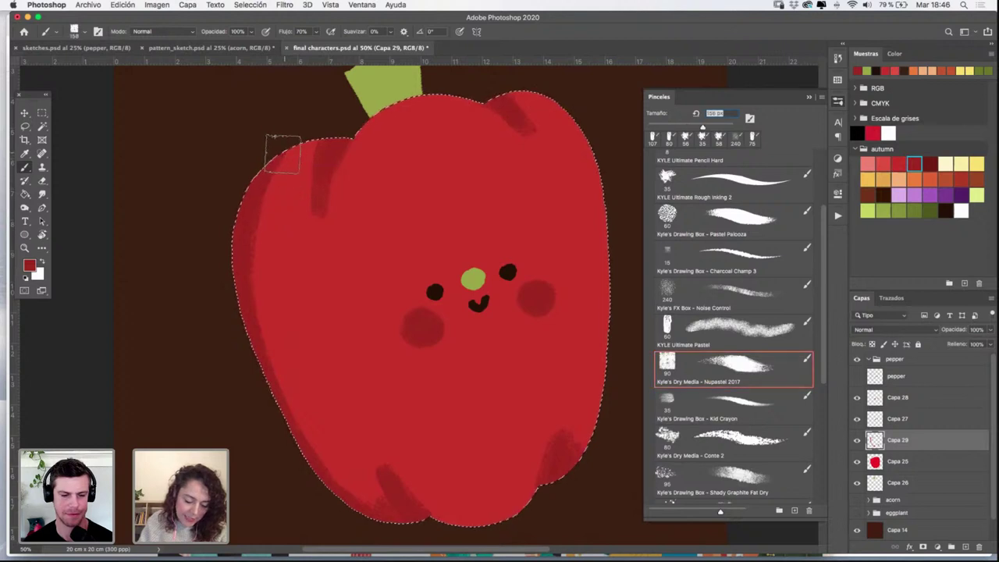
{"action": "left_click_drag", "start_coordinate": [282, 153], "coordinate": [280, 152]}
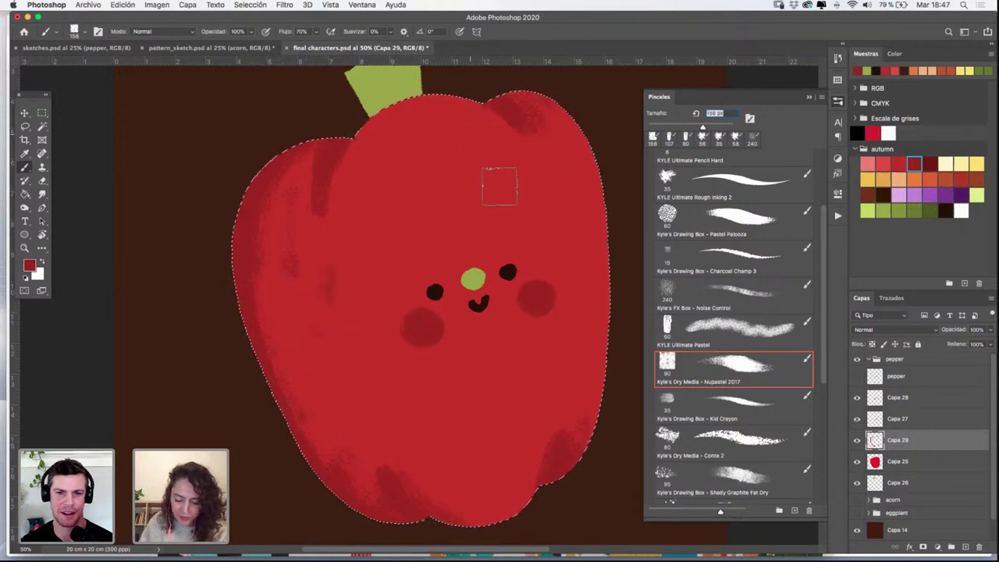
{"action": "scroll", "coordinate": [560, 370], "scroll_direction": "down", "scroll_amount": 3}
{"action": "scroll", "coordinate": [560, 370], "scroll_direction": "right", "scroll_amount": 2}
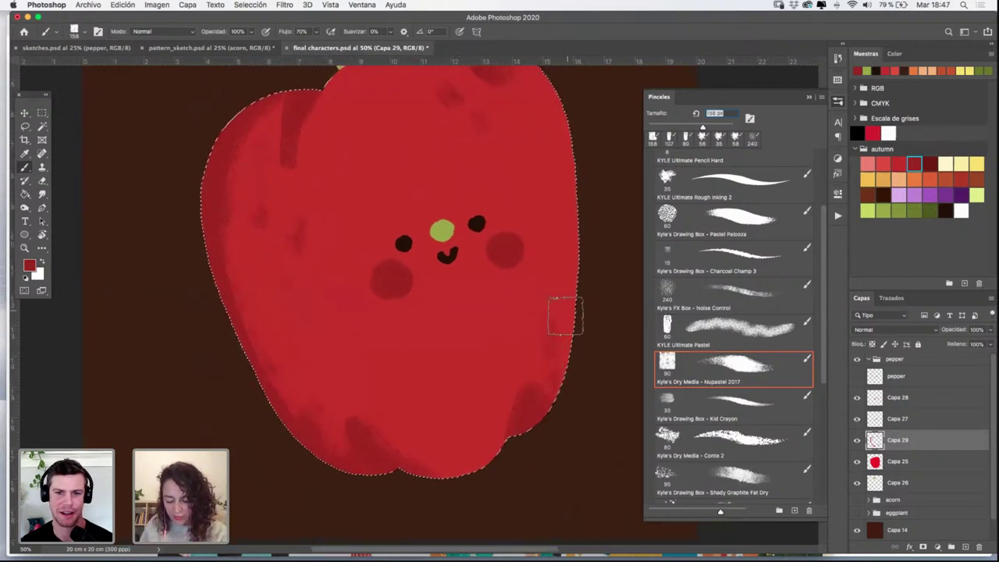
{"action": "left_click_drag", "start_coordinate": [585, 226], "coordinate": [585, 328]}
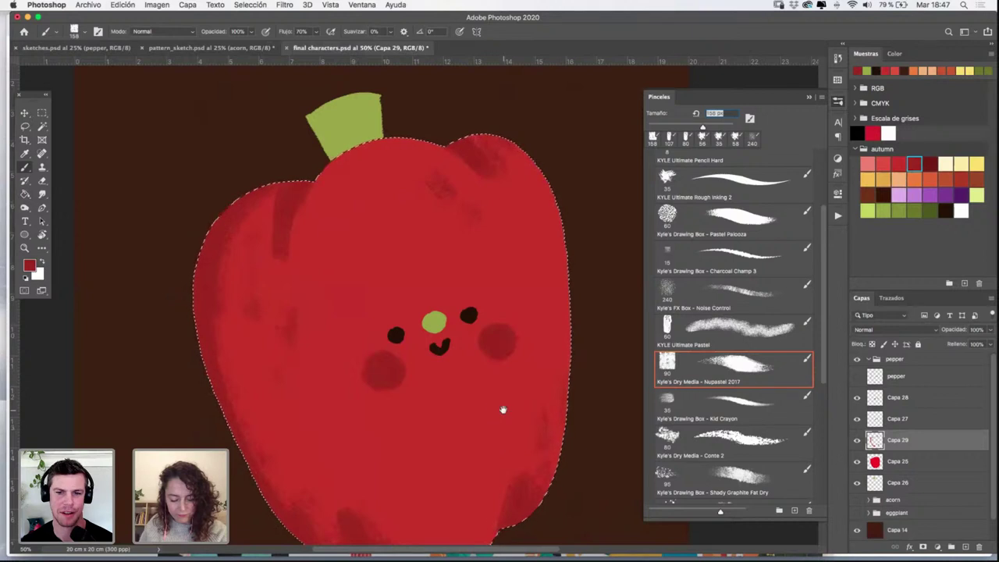
{"action": "left_click_drag", "start_coordinate": [502, 410], "coordinate": [501, 348]}
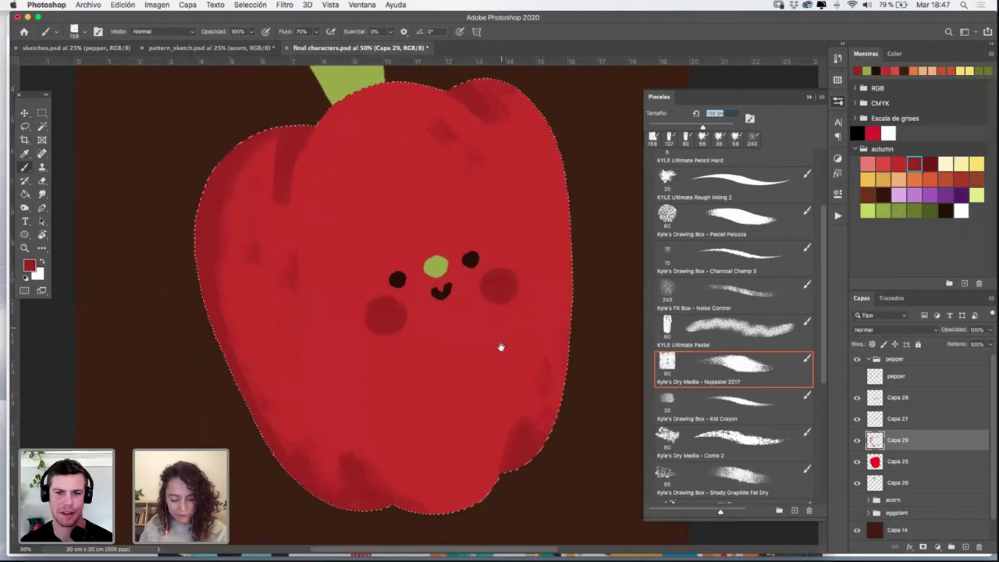
{"action": "left_click", "coordinate": [857, 440]}
{"action": "left_click", "coordinate": [857, 439]}
{"action": "left_click", "coordinate": [857, 439]}
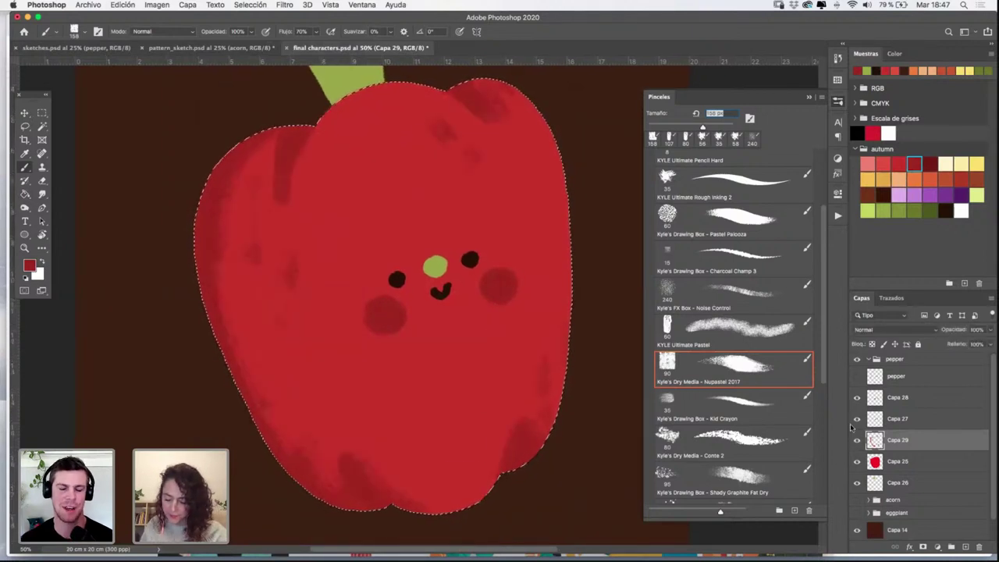
Add faint grainy dark red shading across the body with Kyle's FX Box - Noise Control at 383 px
{"action": "left_click", "coordinate": [743, 305]}
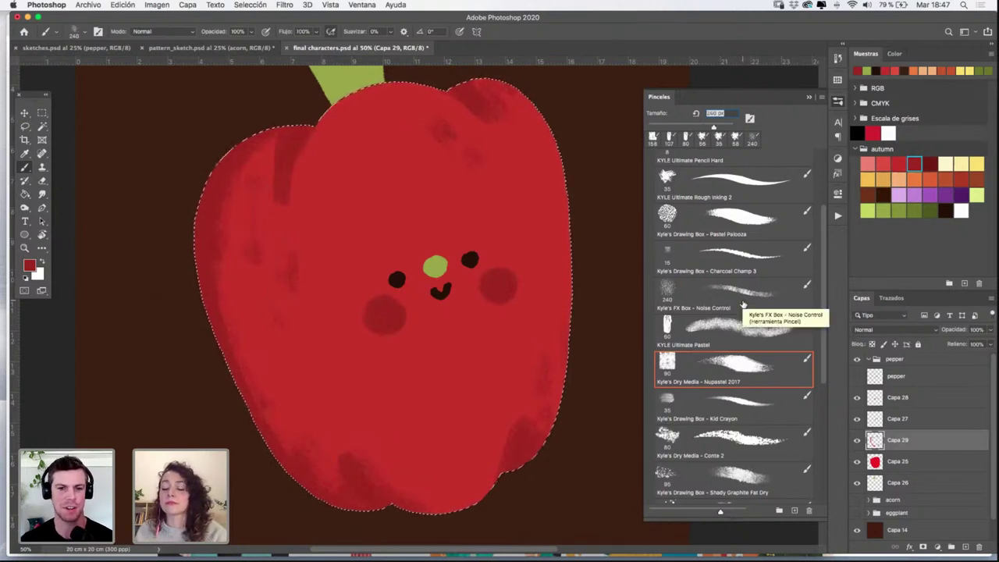
{"action": "left_click", "coordinate": [724, 294]}
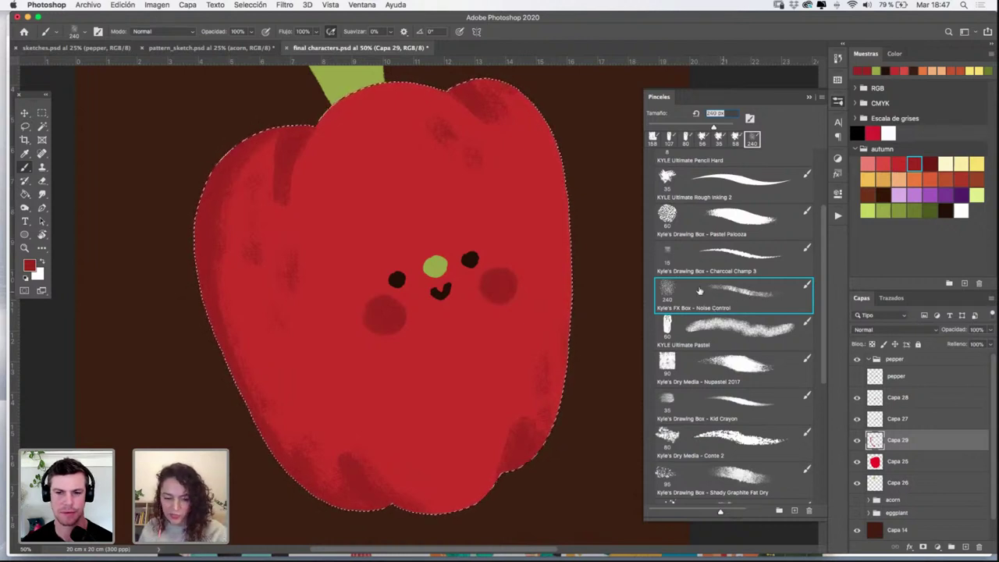
{"action": "left_click_drag", "start_coordinate": [481, 221], "coordinate": [525, 221], "text": "ctrl+alt"}
{"action": "left_click_drag", "start_coordinate": [302, 222], "coordinate": [295, 236]}
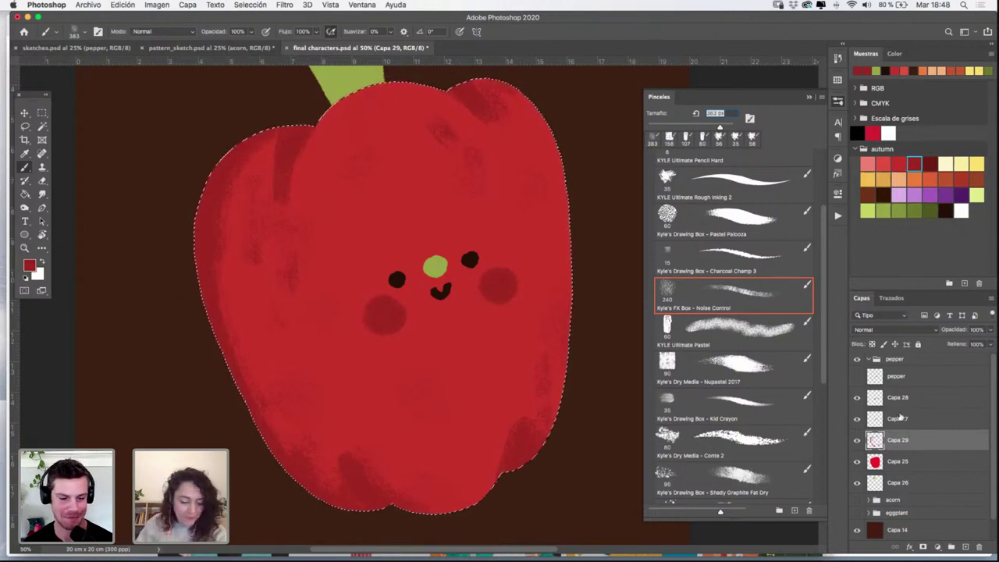
Paint small dark red shadows around the eyes, nose and smile with the KYLE Ultimate Pastel brush
{"action": "key", "text": "z"}
{"action": "left_click", "coordinate": [423, 291]}
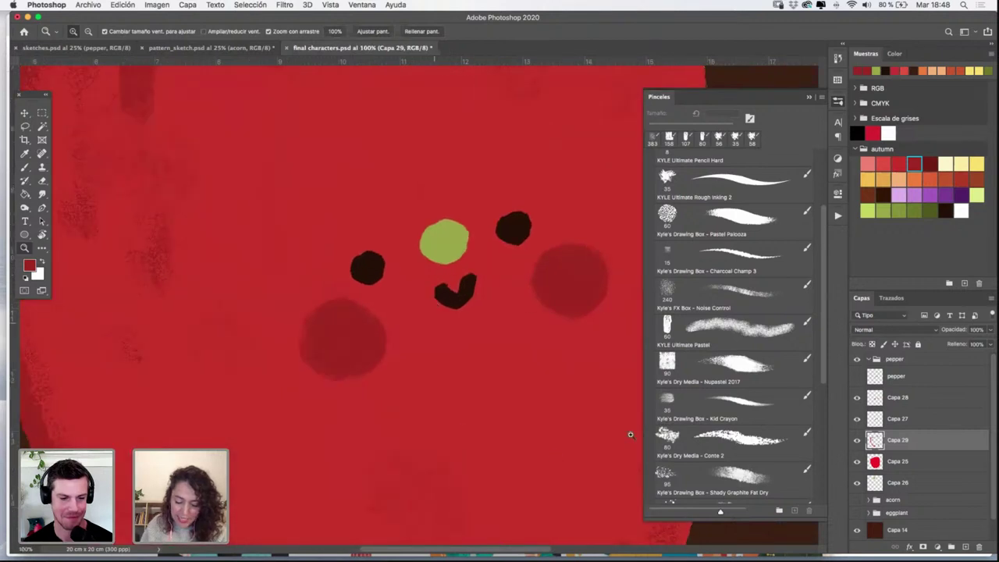
{"action": "left_click", "coordinate": [731, 338]}
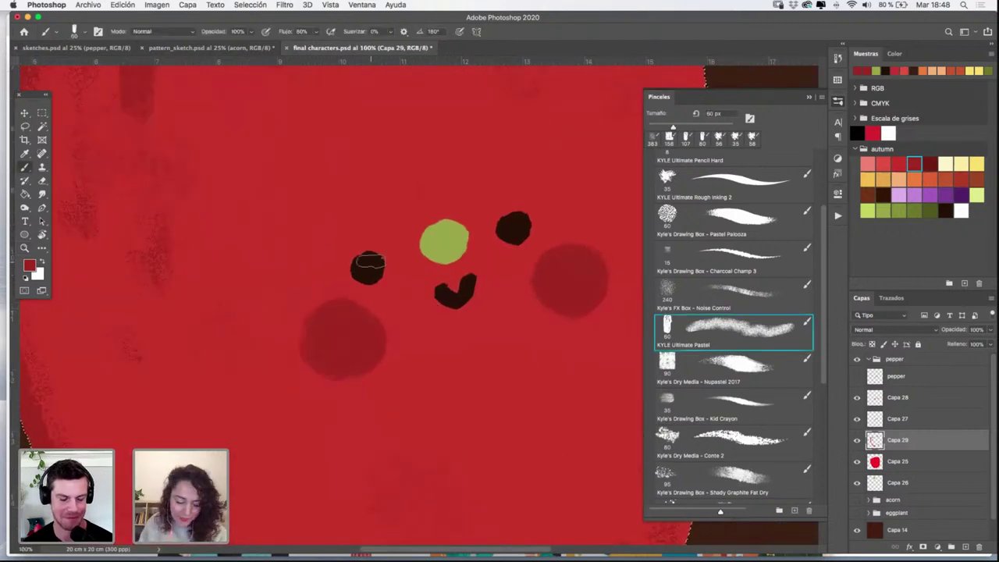
{"action": "mouse_move", "coordinate": [368, 265]}
{"action": "left_mouse_down"}
{"action": "mouse_move", "coordinate": [377, 266]}
{"action": "mouse_move", "coordinate": [370, 271]}
{"action": "left_mouse_up"}
{"action": "left_click_drag", "start_coordinate": [430, 246], "coordinate": [440, 254]}
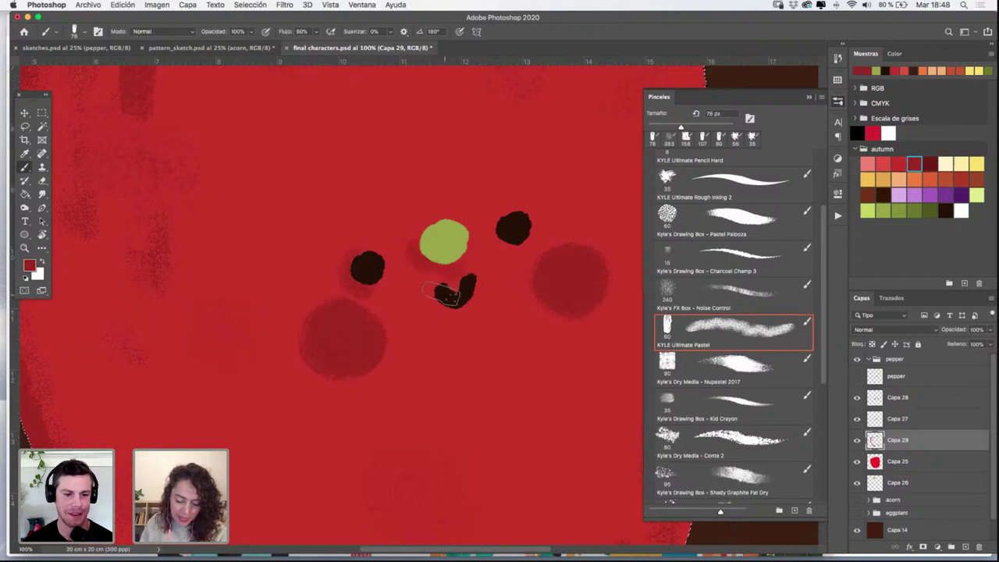
{"action": "left_click_drag", "start_coordinate": [450, 298], "coordinate": [462, 304]}
{"action": "left_click_drag", "start_coordinate": [504, 234], "coordinate": [514, 237]}
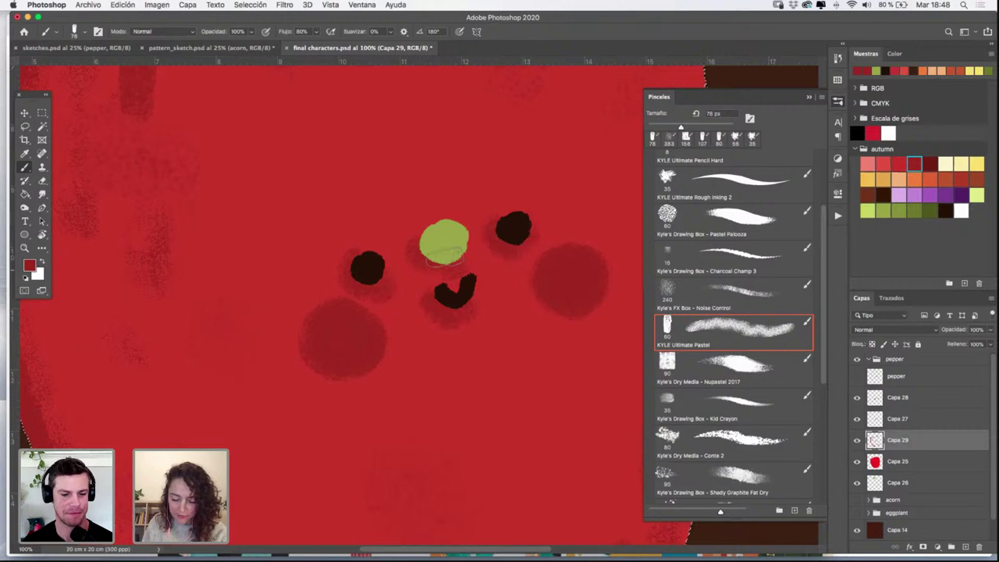
{"action": "key", "text": "z"}
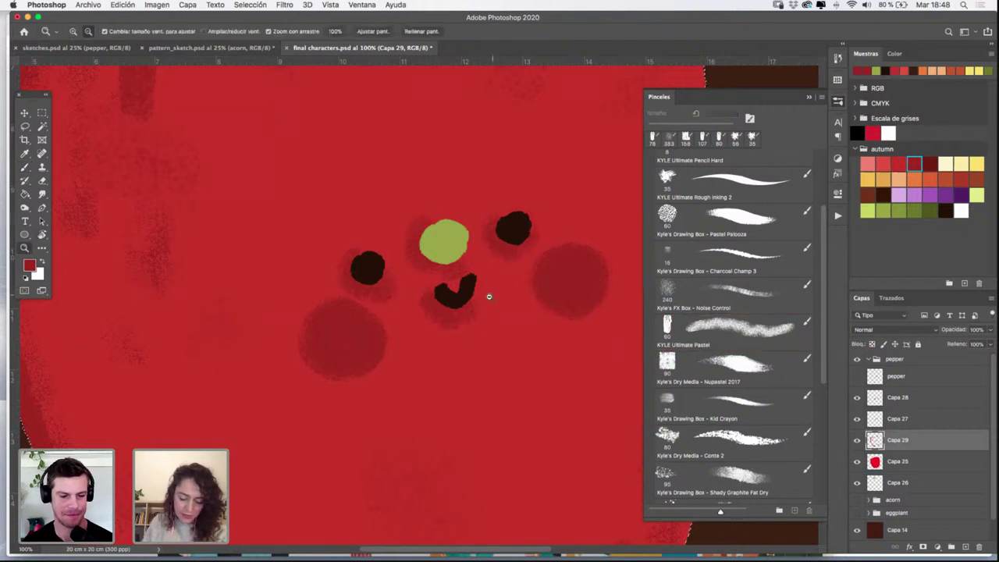
{"action": "left_click", "coordinate": [502, 288], "text": "alt"}
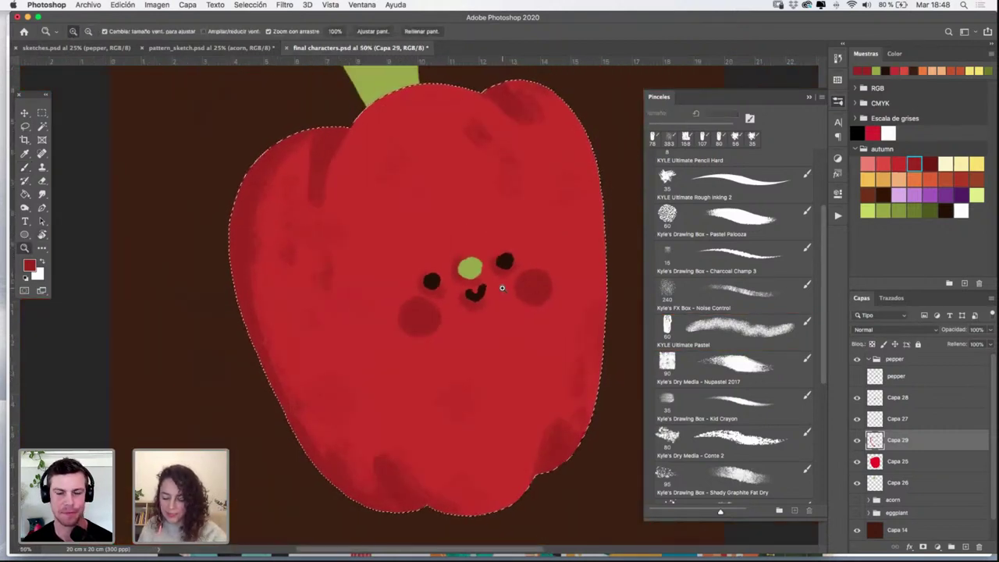
On a new layer directly above the red body, paint a grainy glow around the face in the first autumn pink with Kyle's FX Box - Noise Control
{"action": "left_click", "coordinate": [880, 427]}
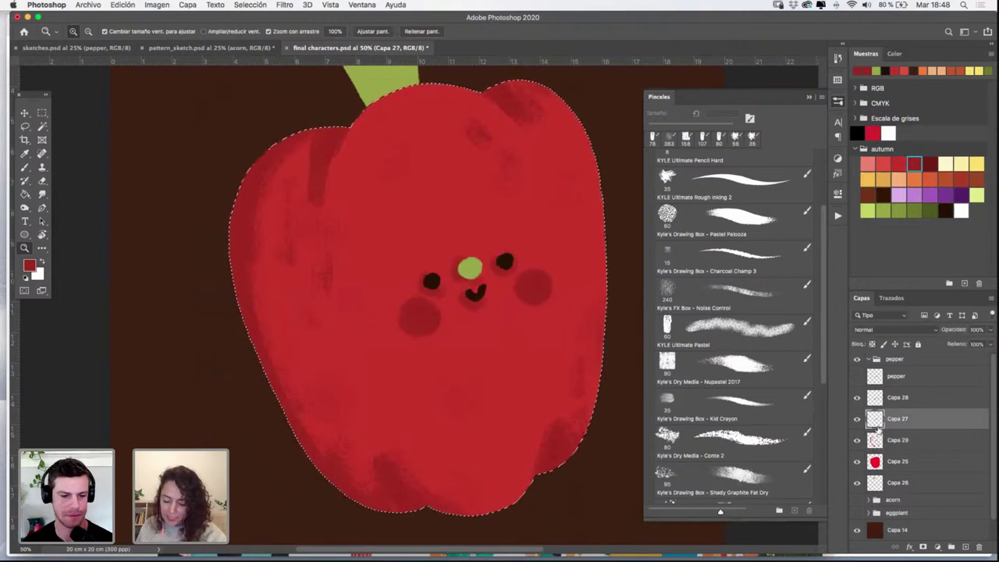
{"action": "left_click", "coordinate": [958, 469]}
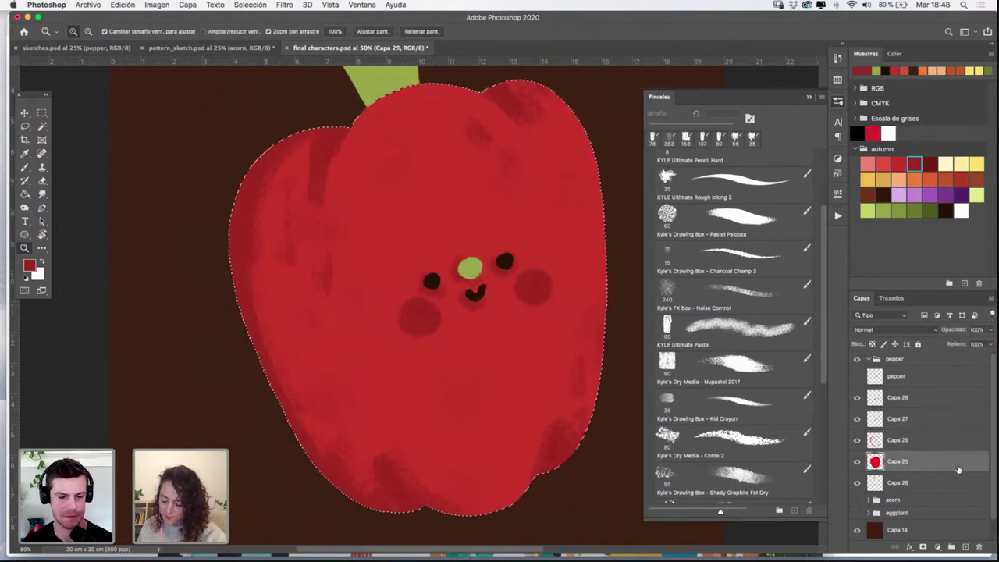
{"action": "left_click", "coordinate": [965, 547]}
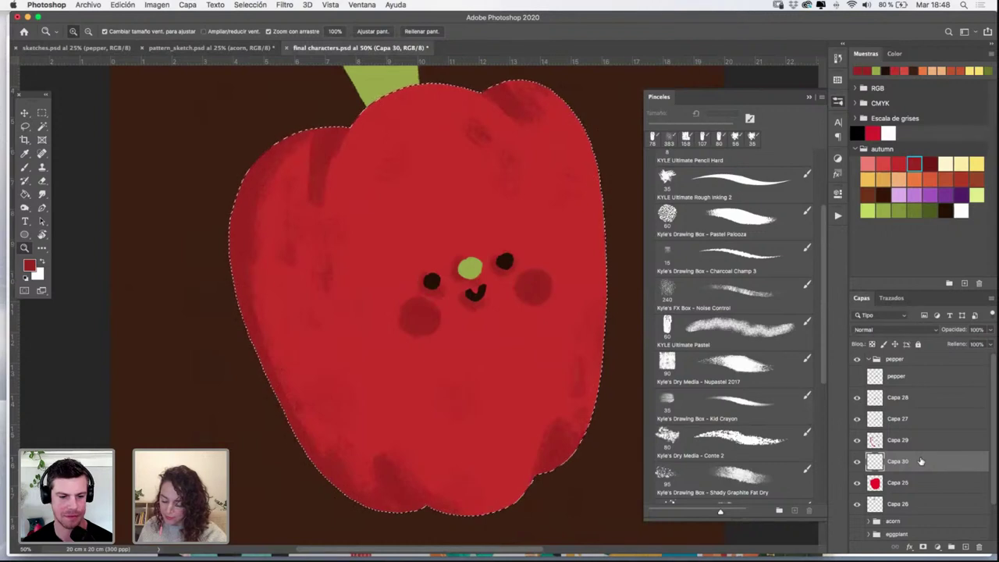
{"action": "left_click", "coordinate": [875, 164]}
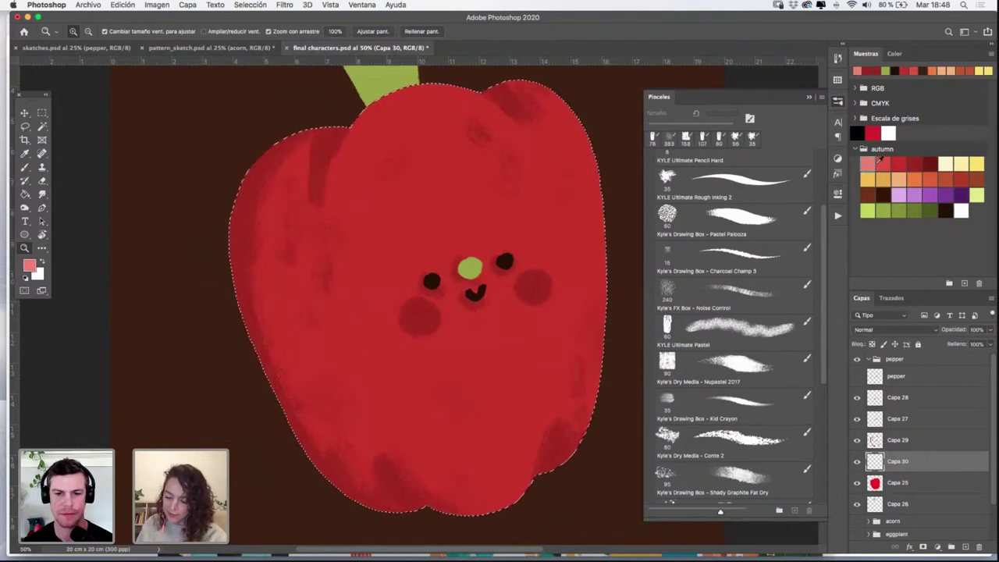
{"action": "left_click", "coordinate": [734, 329]}
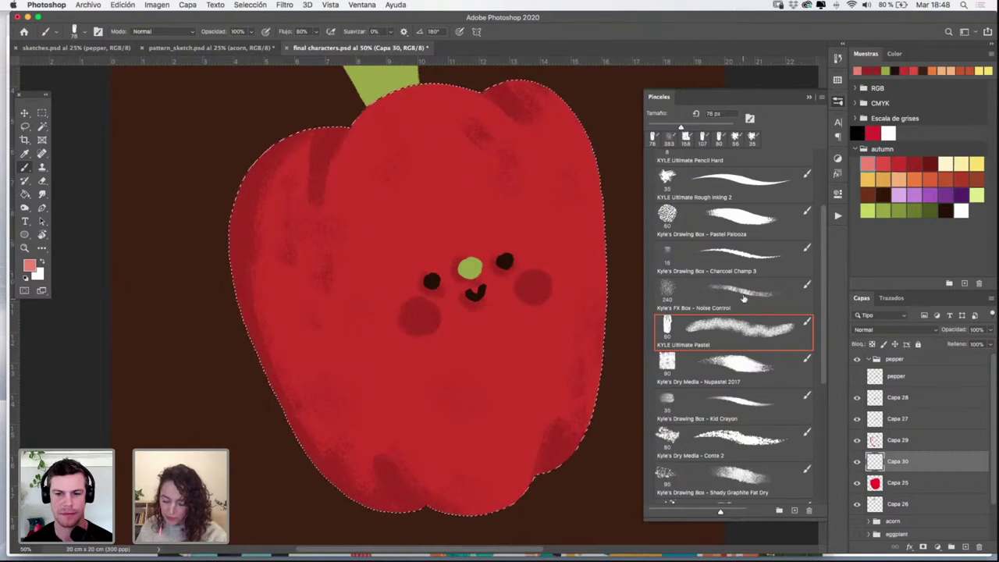
{"action": "left_click", "coordinate": [743, 299]}
{"action": "left_click", "coordinate": [810, 98]}
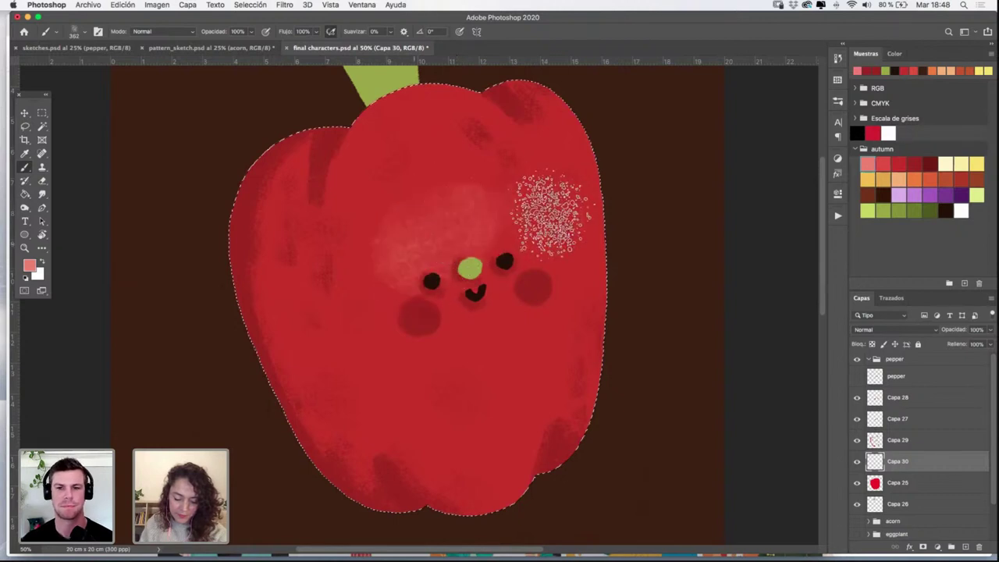
{"action": "key", "text": "super+z"}
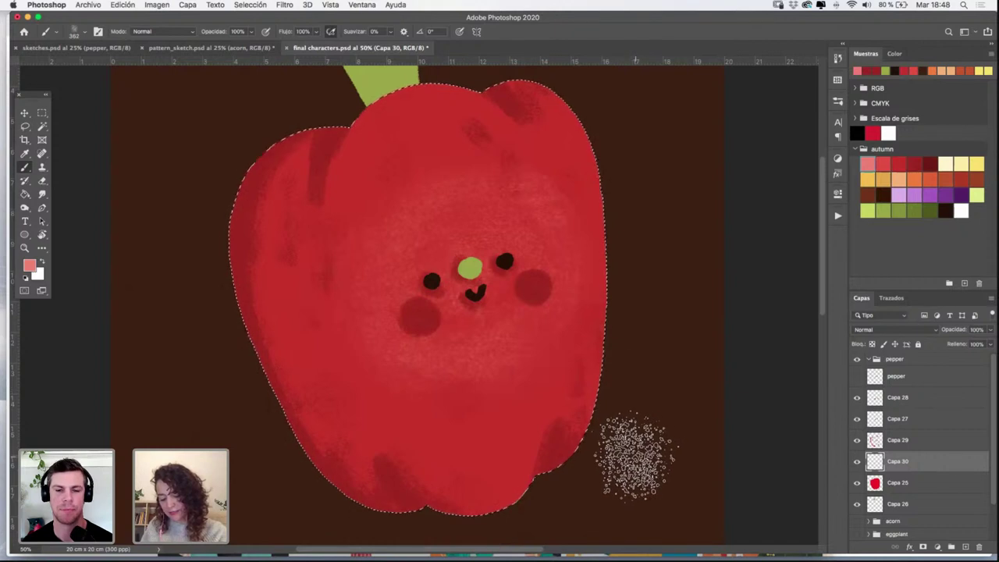
Lower the face glow layer's opacity to 78% and extend the grainy pink glow above and below the face
{"action": "left_click", "coordinate": [989, 331]}
{"action": "left_click_drag", "start_coordinate": [990, 344], "coordinate": [978, 344]}
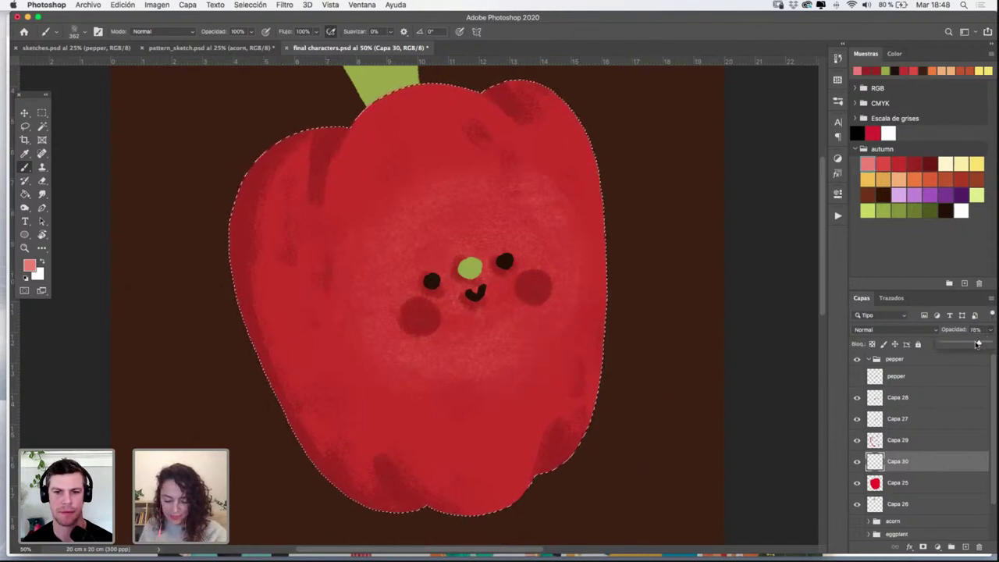
{"action": "left_click", "coordinate": [373, 210]}
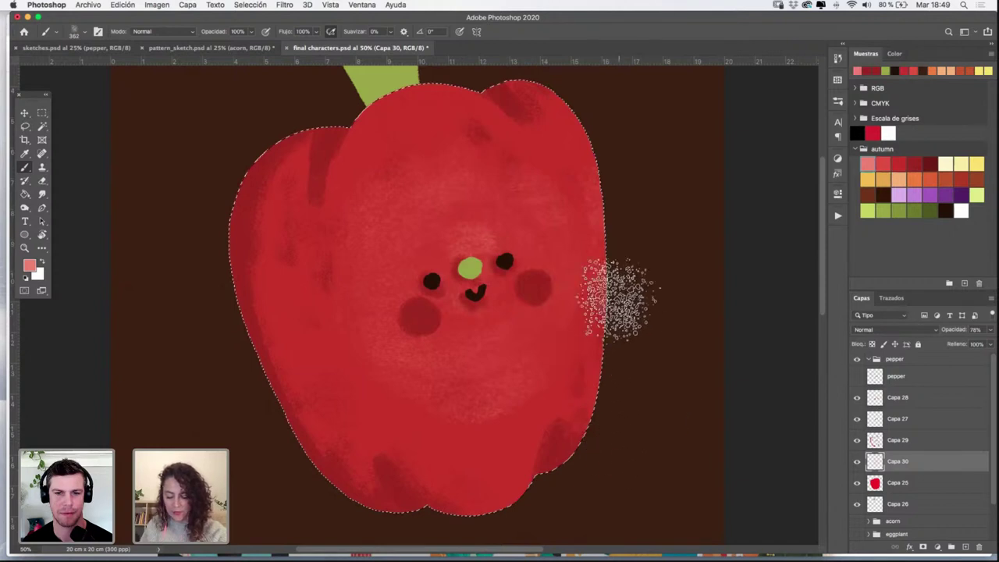
On a new layer above the glow, paint textured pink highlights on the body's top and right edge with Kyle's Dry Media - Nupastel 2017
{"action": "left_click", "coordinate": [966, 546]}
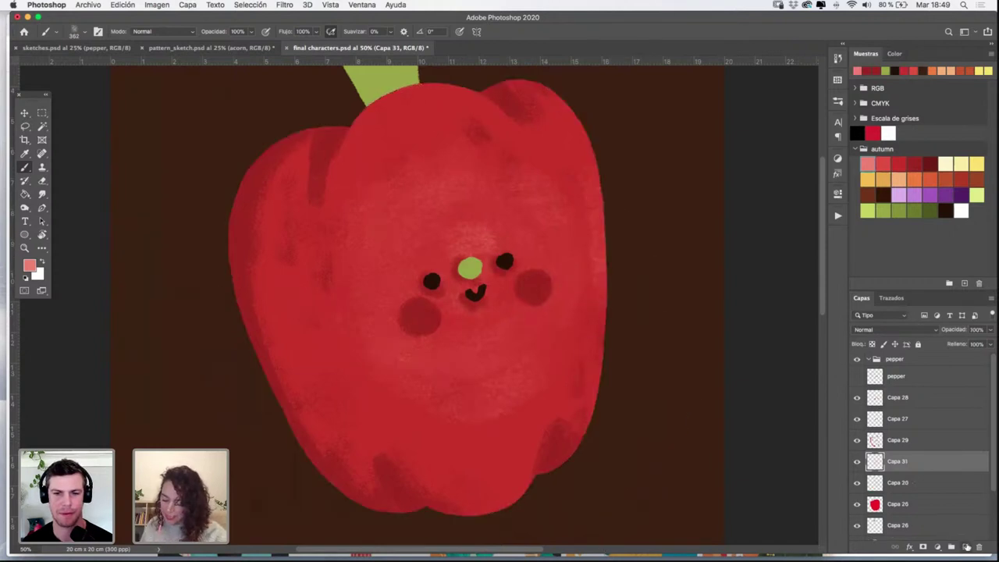
{"action": "left_click", "coordinate": [838, 100]}
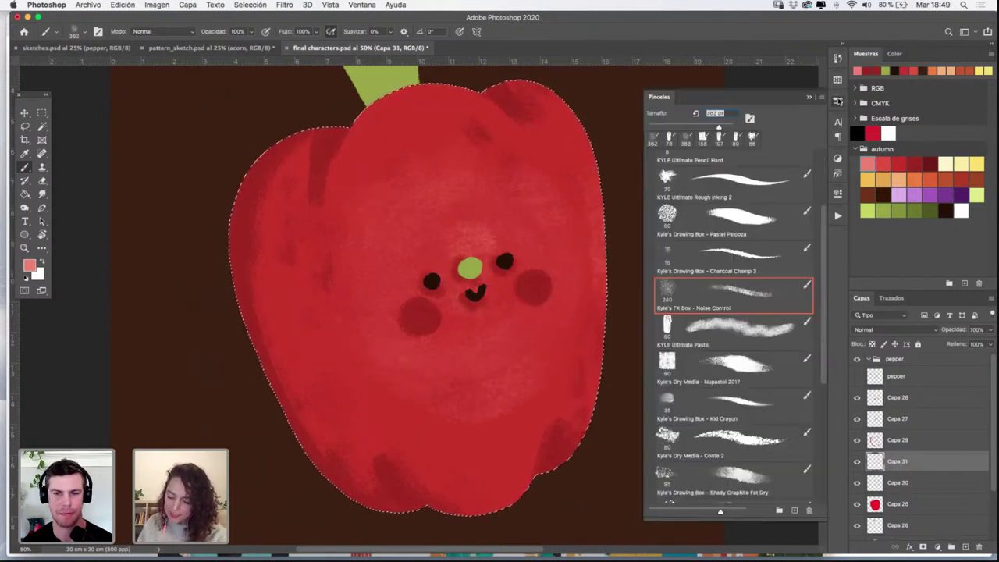
{"action": "left_click", "coordinate": [762, 377]}
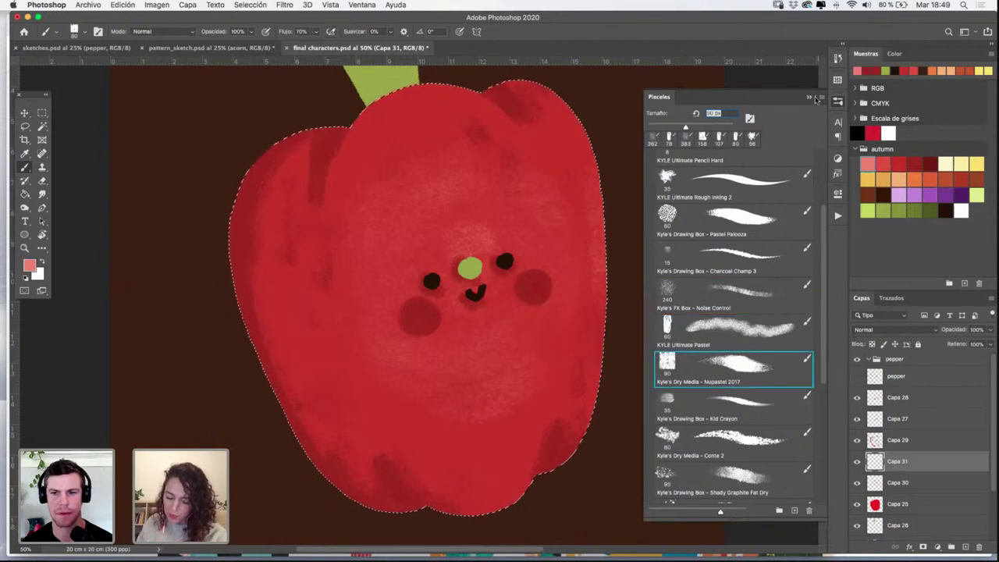
{"action": "left_click", "coordinate": [812, 98]}
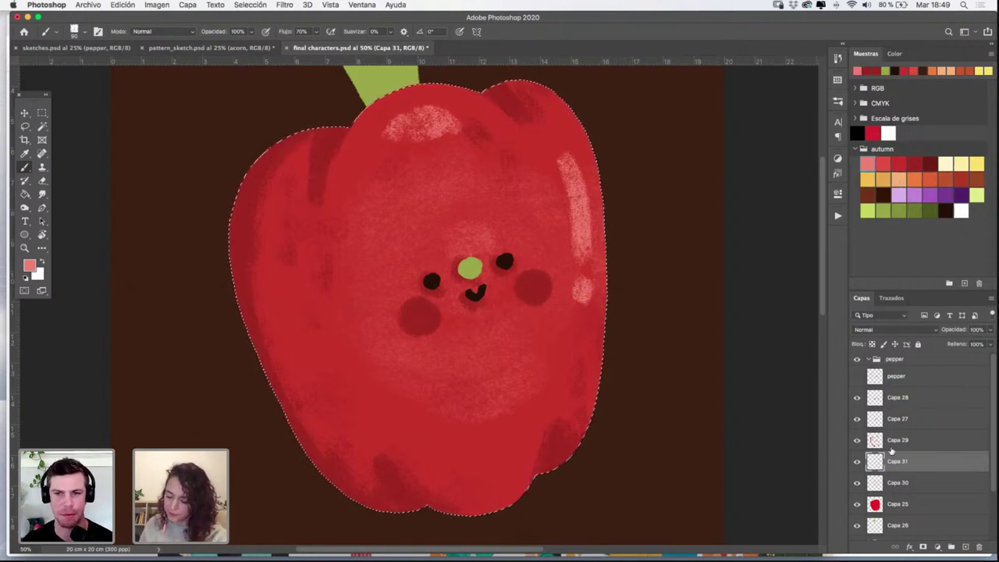
Set the highlights layer's opacity to 58%, shift the highlights slightly to the right, and clear the selection
{"action": "left_click", "coordinate": [989, 329]}
{"action": "left_click_drag", "start_coordinate": [978, 345], "coordinate": [971, 345]}
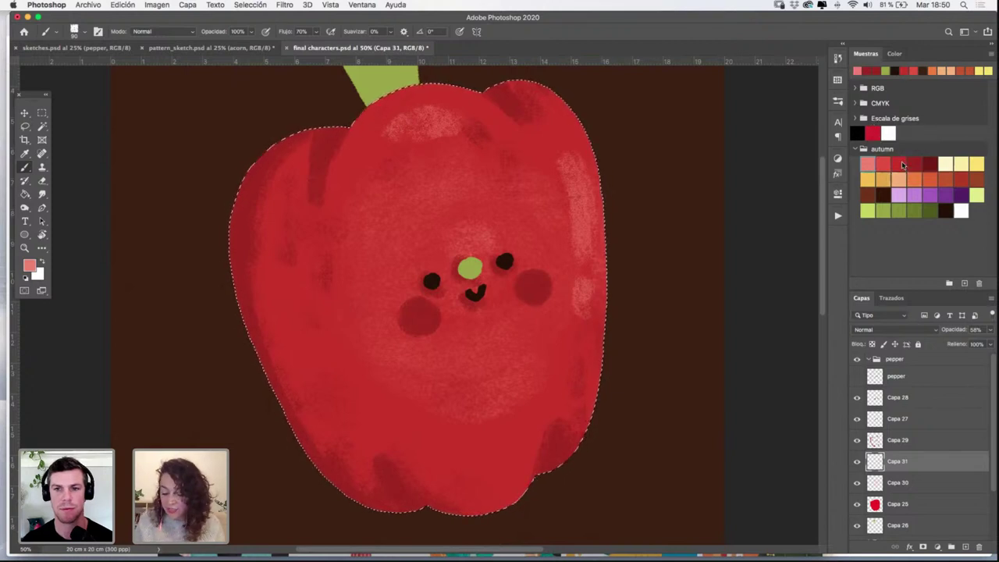
{"action": "key", "text": "v"}
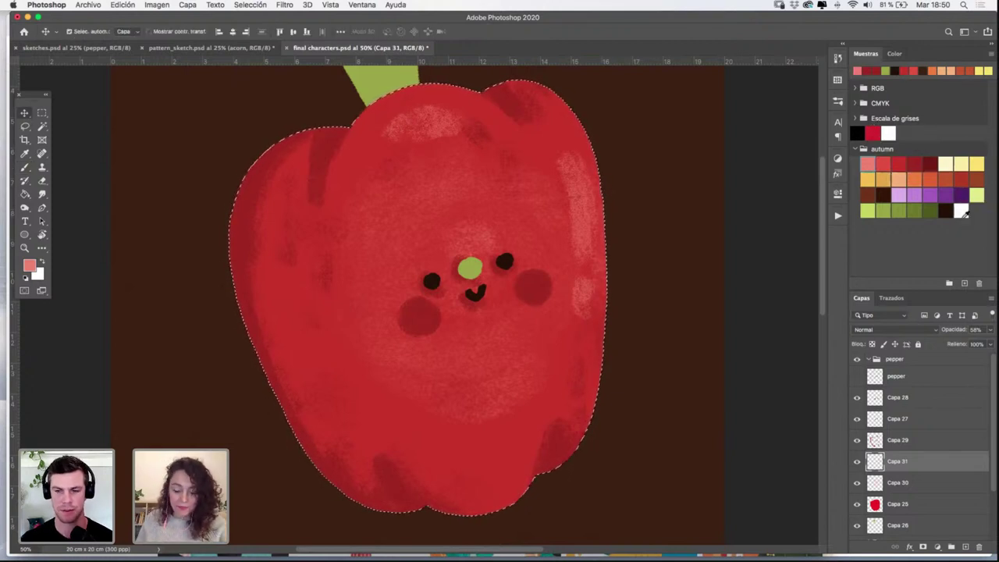
{"action": "left_click_drag", "start_coordinate": [472, 272], "coordinate": [645, 407]}
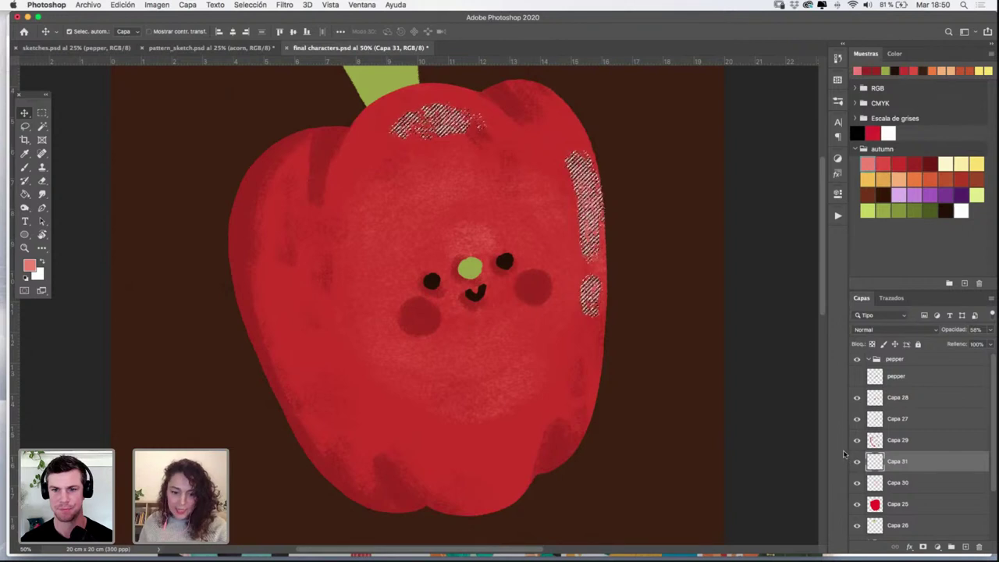
{"action": "key", "text": "super+d"}
With the face layer's shapes selected, shade the lower-left side of the green nose in the fourth green of the autumn swatches' bottom row
{"action": "left_click", "coordinate": [476, 273]}
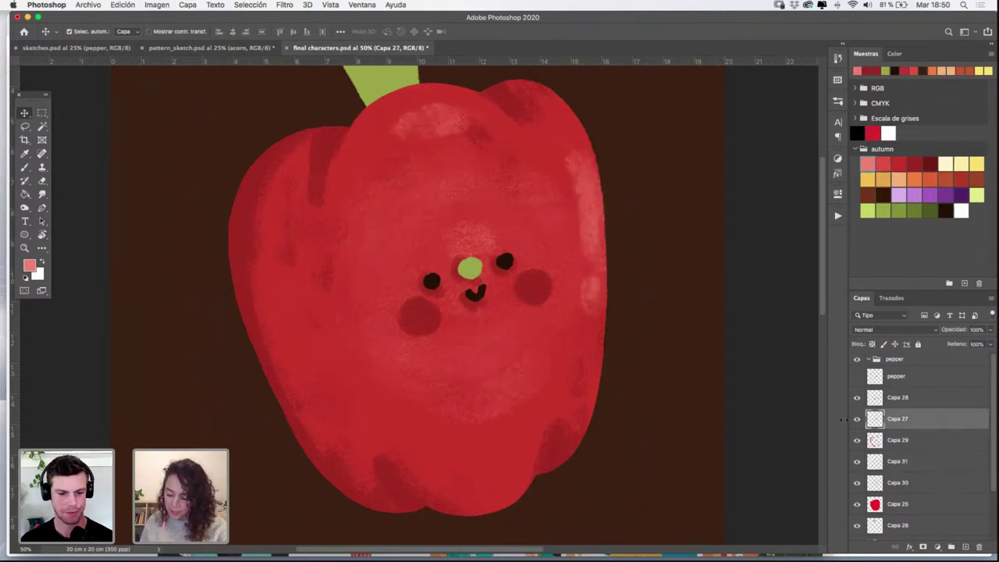
{"action": "left_click", "coordinate": [857, 419]}
{"action": "left_click", "coordinate": [857, 419]}
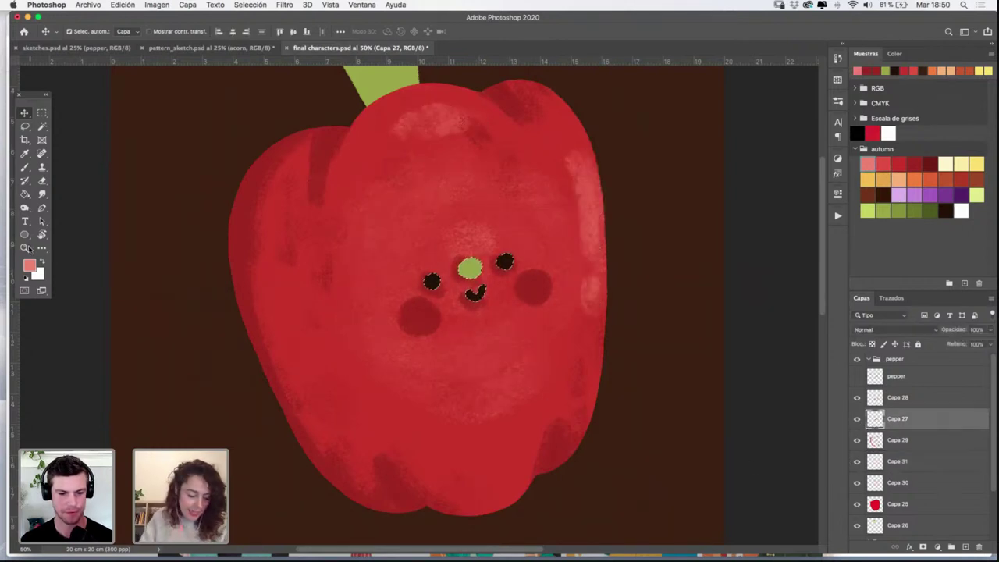
{"action": "key", "text": "z"}
{"action": "left_click_drag", "start_coordinate": [480, 276], "coordinate": [497, 276]}
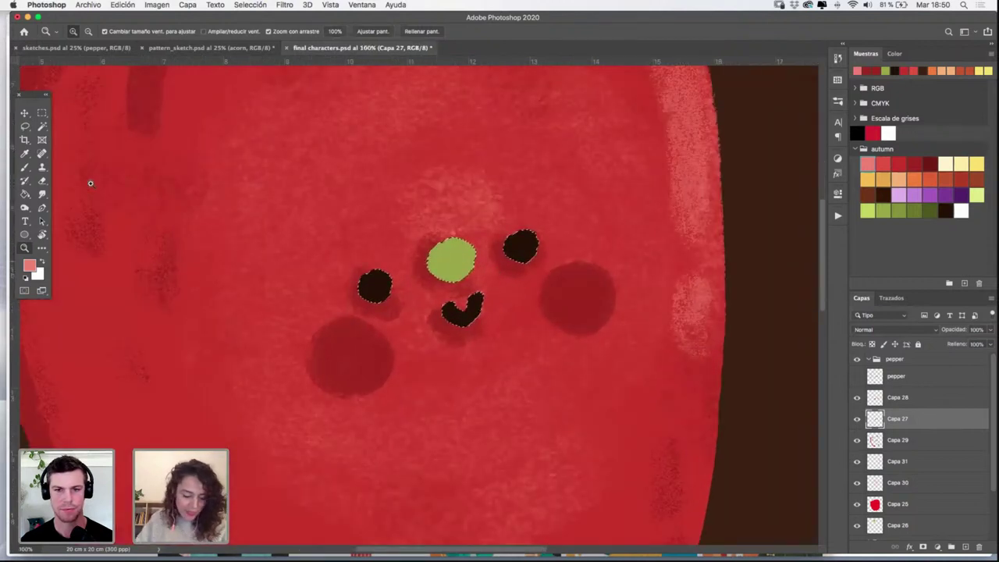
{"action": "left_click", "coordinate": [28, 154]}
{"action": "left_click", "coordinate": [883, 210]}
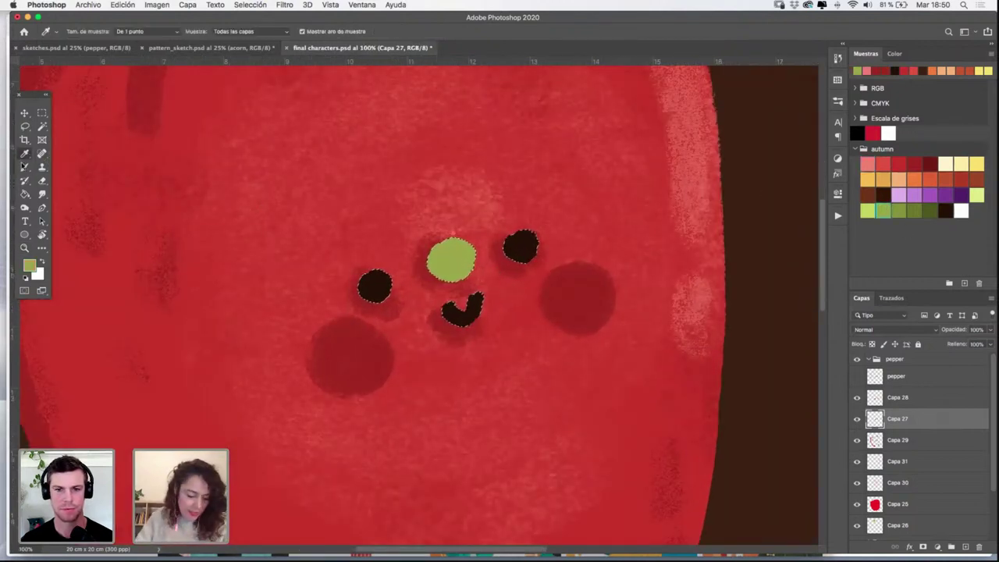
{"action": "key", "text": "b"}
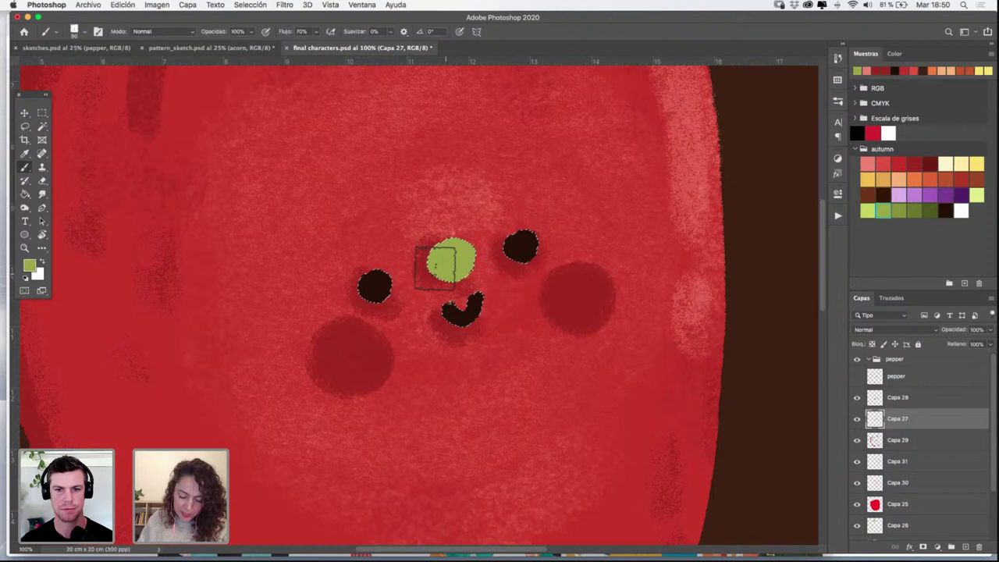
{"action": "left_click", "coordinate": [898, 210]}
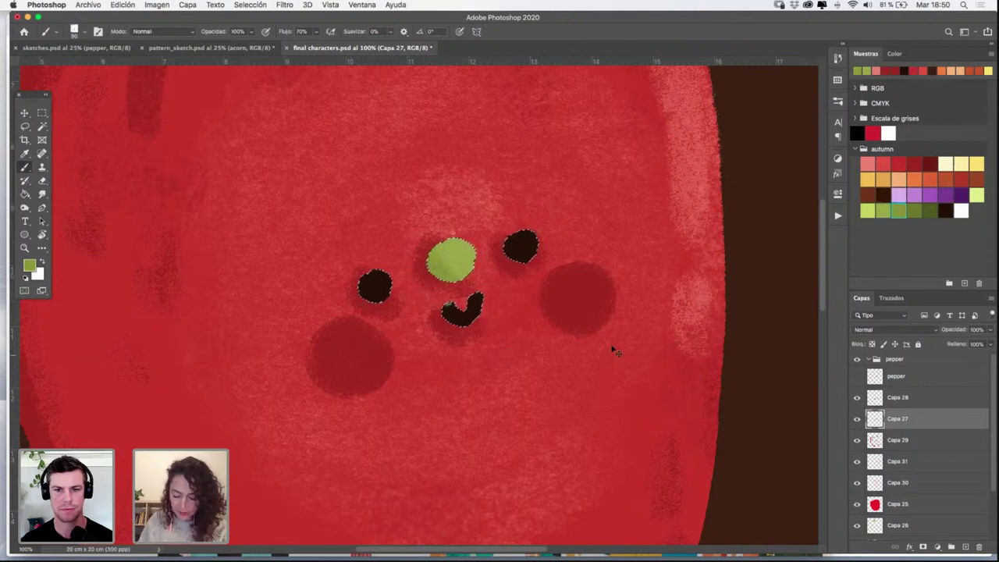
{"action": "key", "text": "super+z"}
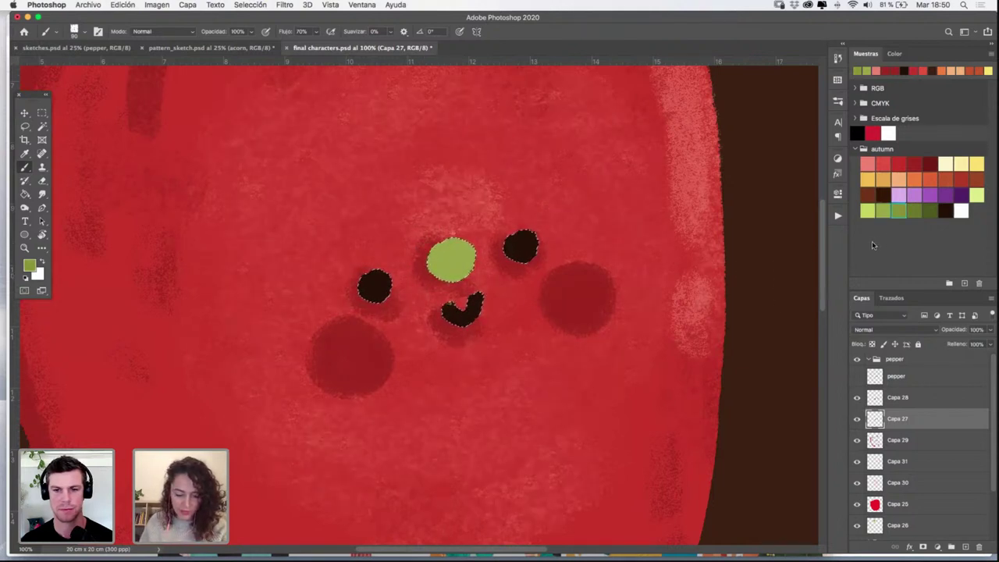
{"action": "left_click", "coordinate": [913, 212]}
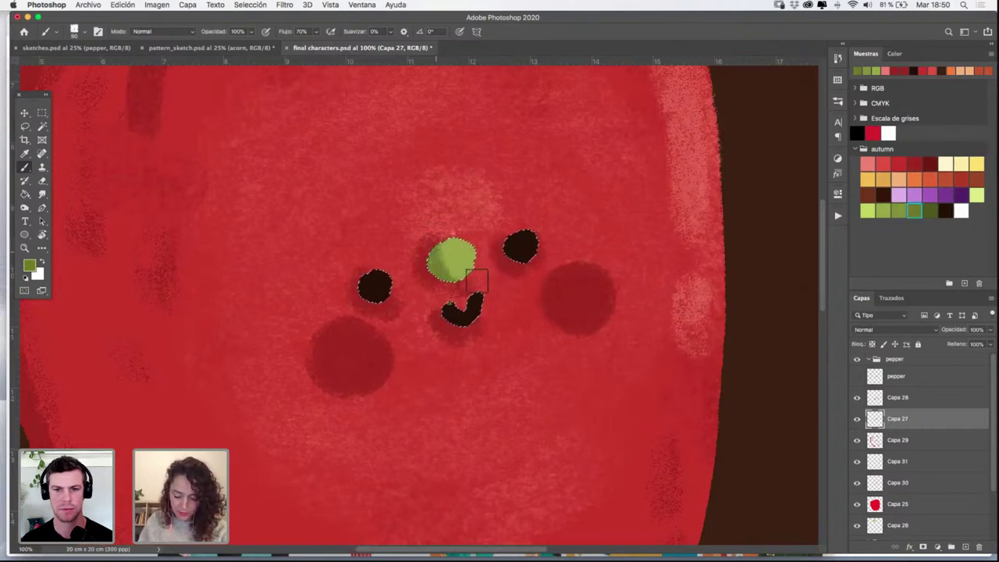
Paint textured black shading over the dark brown smile and eyes, covering the stray green, and clear the selection
{"action": "key", "text": "z"}
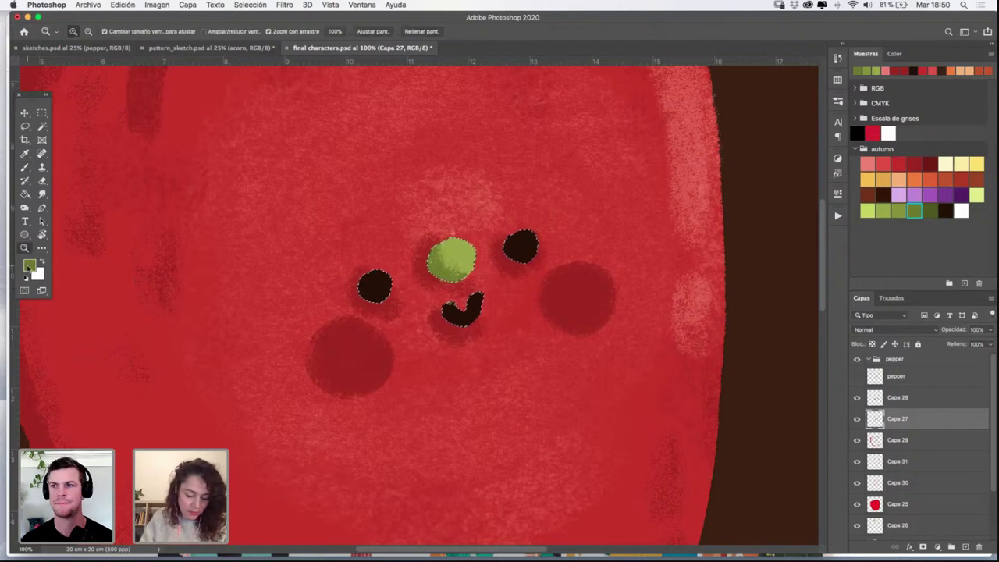
{"action": "left_click", "coordinate": [460, 316]}
{"action": "left_click", "coordinate": [460, 316]}
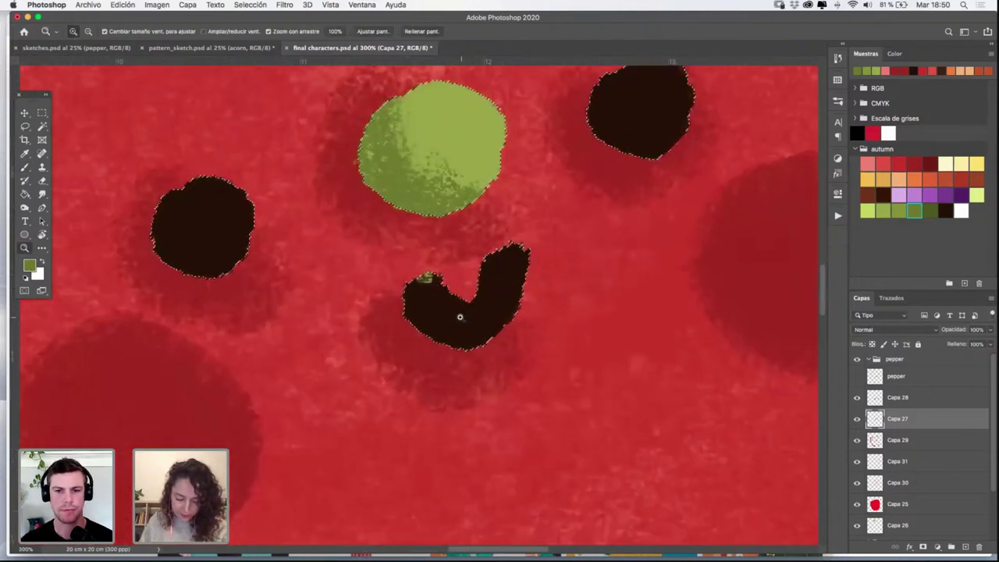
{"action": "left_click", "coordinate": [858, 133]}
{"action": "mouse_move", "coordinate": [443, 290]}
{"action": "left_mouse_down"}
{"action": "mouse_move", "coordinate": [406, 290]}
{"action": "mouse_move", "coordinate": [447, 286]}
{"action": "mouse_move", "coordinate": [434, 301]}
{"action": "left_mouse_up"}
{"action": "key", "text": "b"}
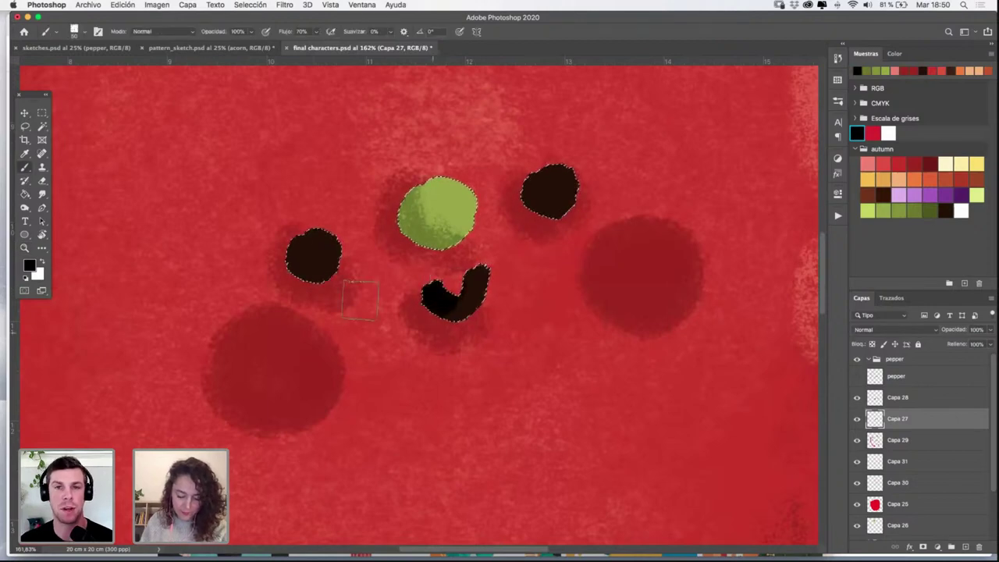
{"action": "left_click", "coordinate": [25, 248]}
{"action": "left_click", "coordinate": [492, 263], "text": "alt"}
{"action": "left_click", "coordinate": [495, 260], "text": "alt"}
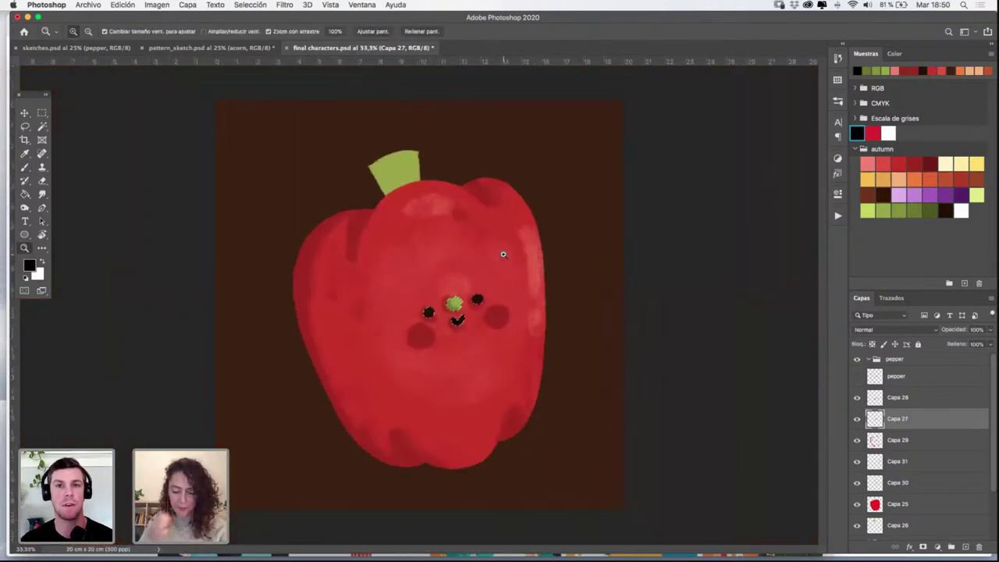
{"action": "key", "text": "super+d"}
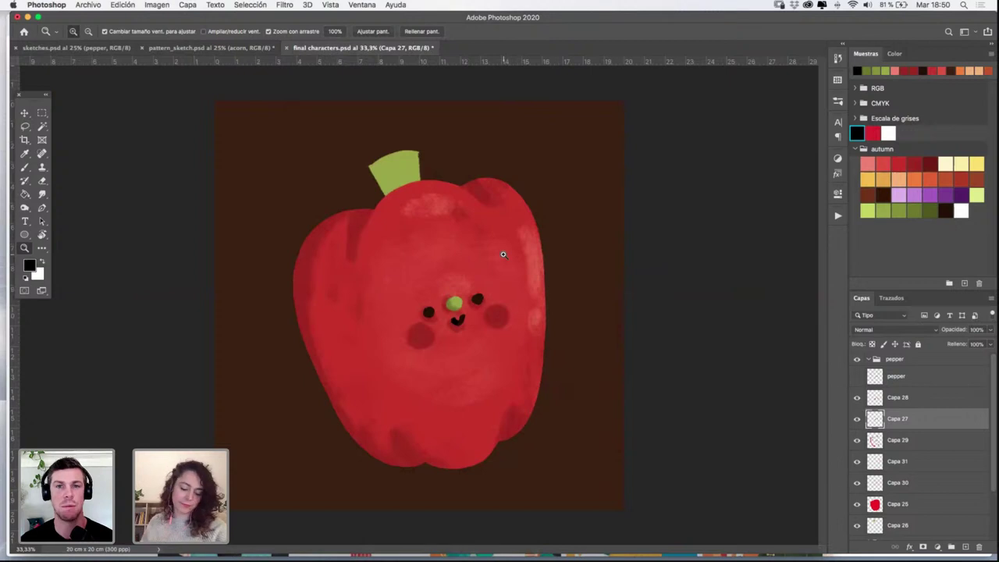
Rotate the pair of cheeks slightly counterclockwise with Free Transform
{"action": "left_click", "coordinate": [495, 348]}
{"action": "left_click", "coordinate": [497, 346]}
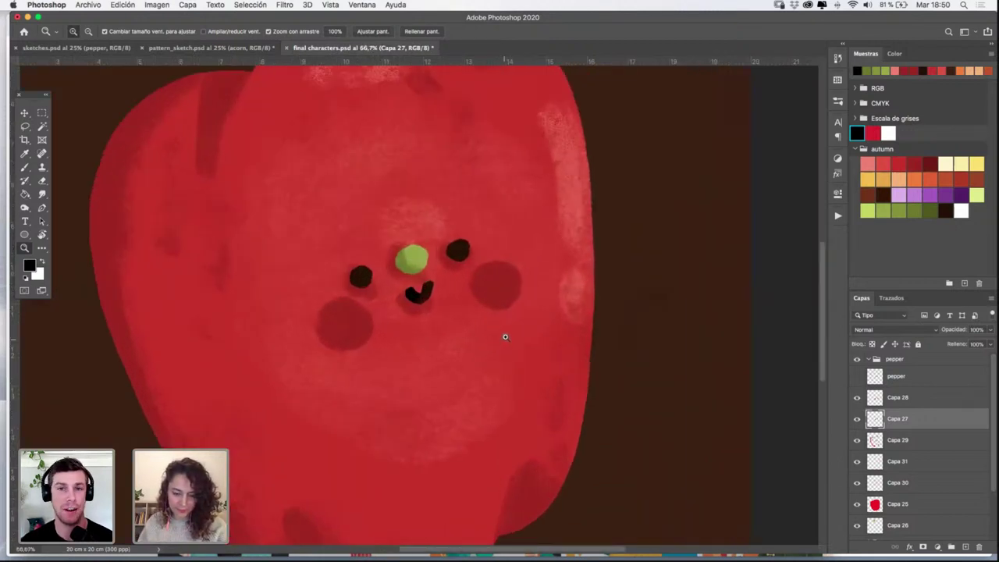
{"action": "key", "text": "v"}
{"action": "left_click", "coordinate": [511, 290]}
{"action": "key", "text": "super+t"}
{"action": "left_click_drag", "start_coordinate": [551, 247], "coordinate": [550, 244]}
{"action": "key", "text": "Return"}
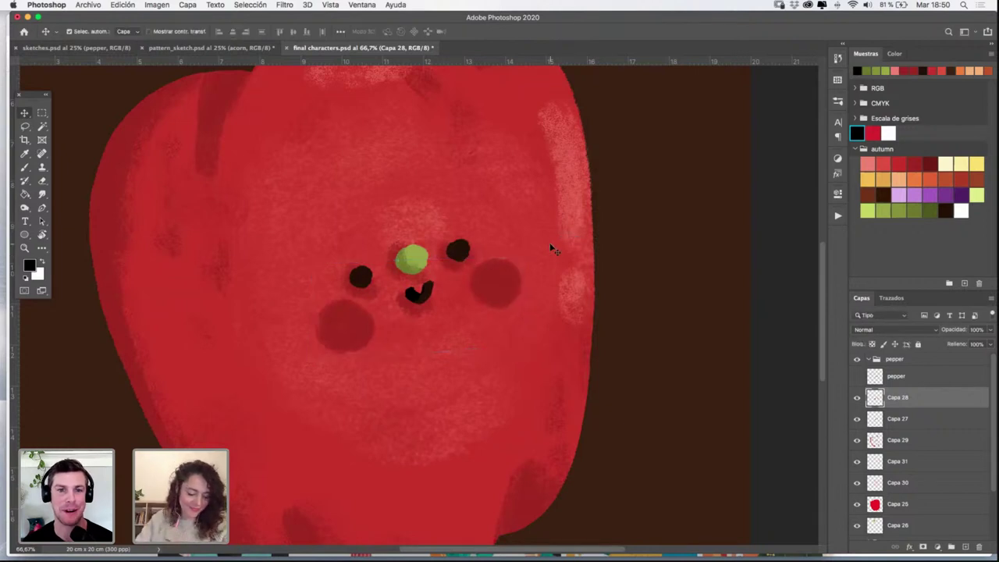
Compare the pepper with the pink highlights layer hidden and shown, and set that layer's opacity to 58%
{"action": "key", "text": "z"}
{"action": "left_click", "coordinate": [493, 296], "text": "alt"}
{"action": "left_click", "coordinate": [513, 297], "text": "alt"}
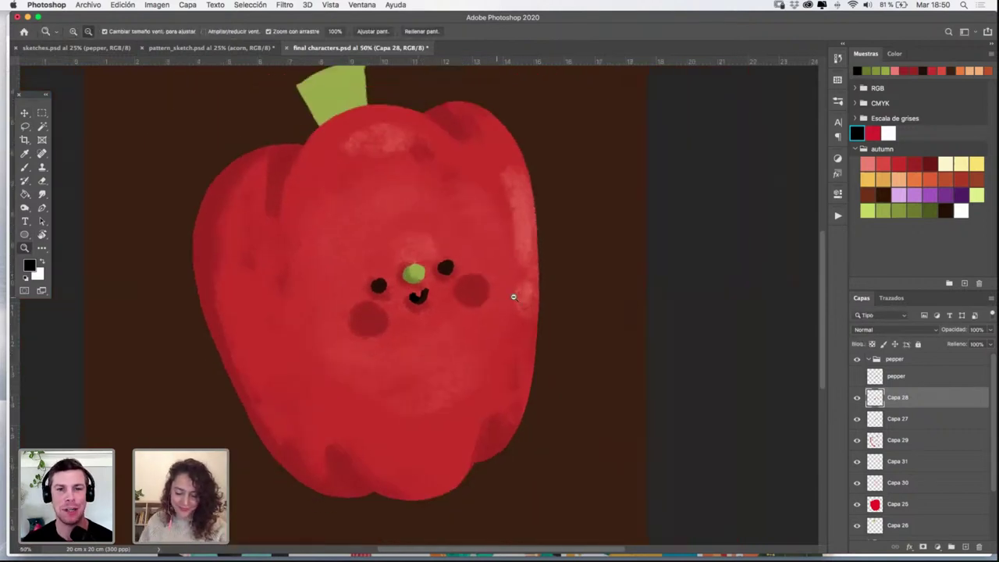
{"action": "left_click", "coordinate": [528, 329]}
{"action": "key", "text": "v"}
{"action": "left_click", "coordinate": [547, 281]}
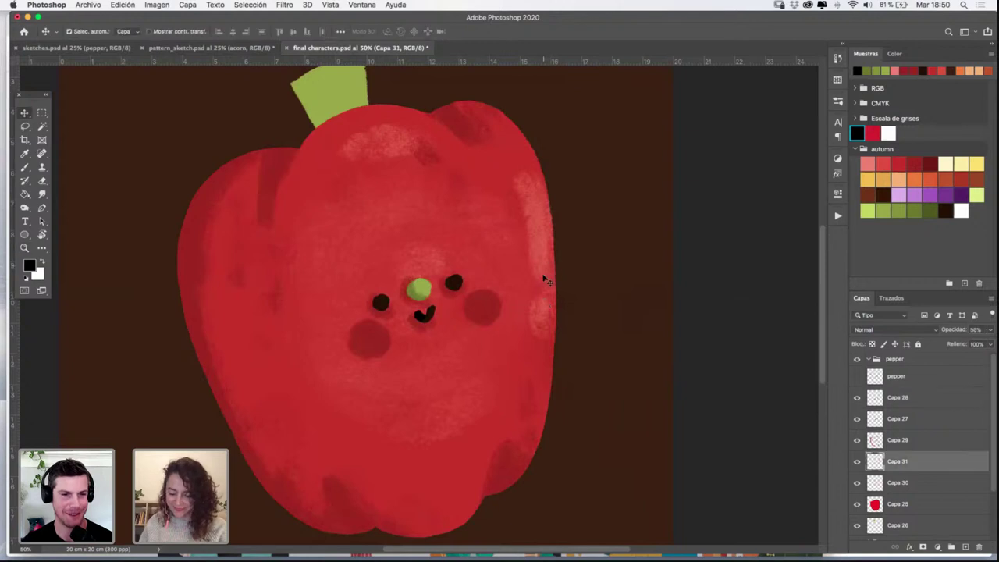
{"action": "left_click", "coordinate": [857, 462]}
{"action": "left_click", "coordinate": [857, 462]}
{"action": "key", "text": "5"}
{"action": "key", "text": "8"}
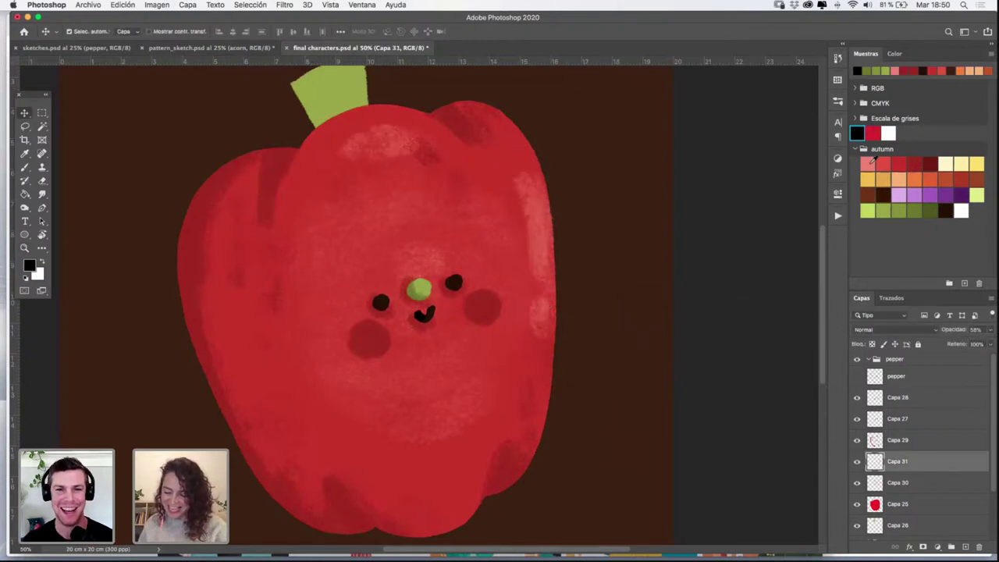
Add small pink highlights inside the upper-right edge and on the lower-right lobe in the first autumn pink, using the 50 px Nupastel brush
{"action": "left_click", "coordinate": [868, 163]}
{"action": "key", "text": "b"}
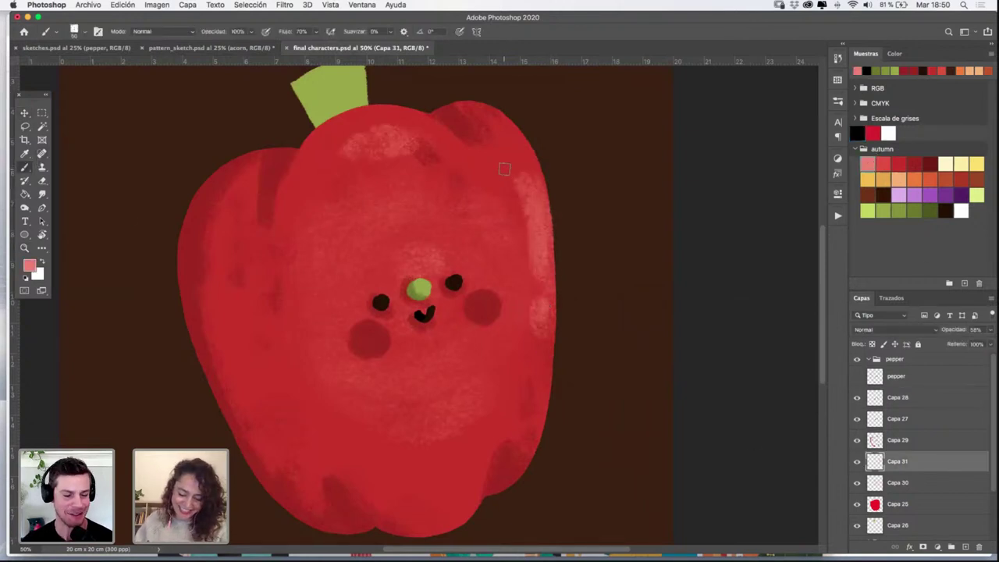
{"action": "left_click_drag", "start_coordinate": [497, 178], "coordinate": [497, 185]}
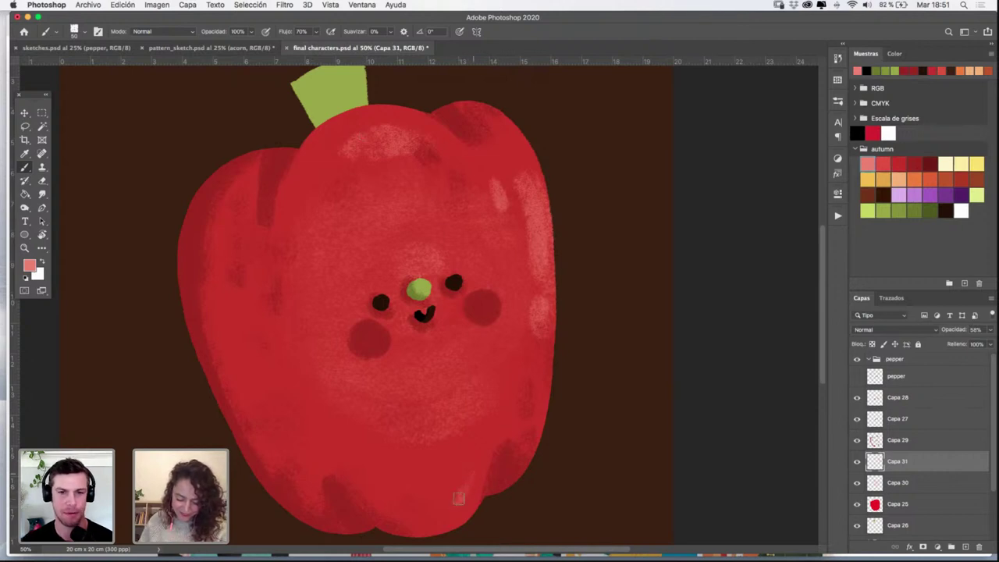
{"action": "mouse_move", "coordinate": [459, 499]}
{"action": "left_mouse_down"}
{"action": "mouse_move", "coordinate": [456, 511]}
{"action": "mouse_move", "coordinate": [470, 480]}
{"action": "left_mouse_up"}
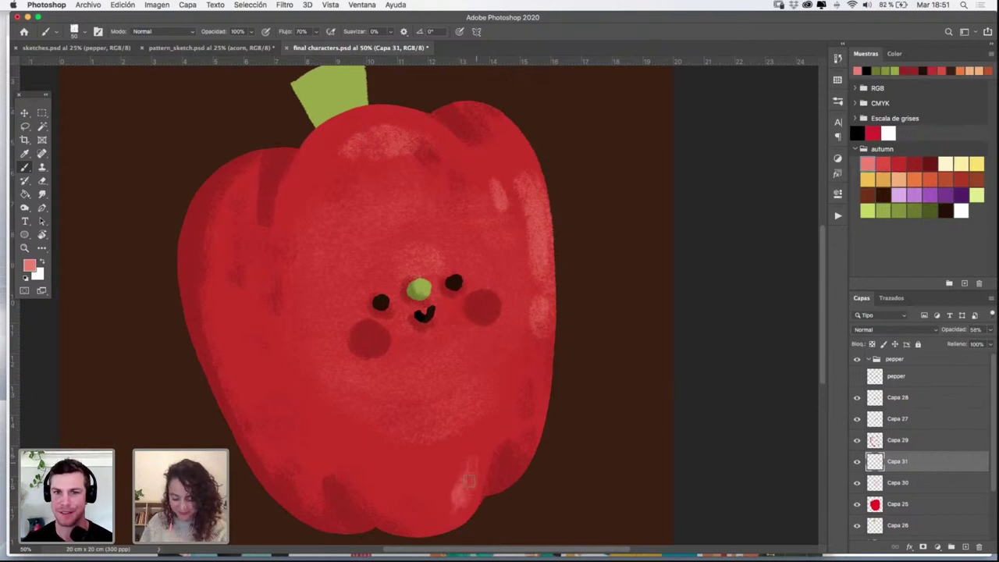
Load the outline of the green stem's layer as a selection and create a new layer directly above it
{"action": "left_click_drag", "start_coordinate": [504, 193], "coordinate": [523, 265]}
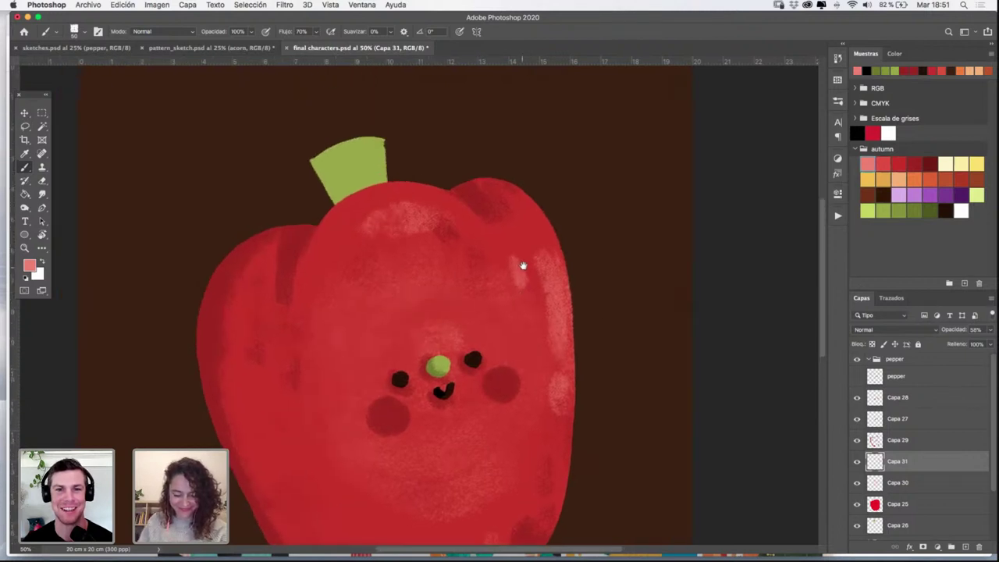
{"action": "key", "text": "v"}
{"action": "left_click", "coordinate": [889, 526]}
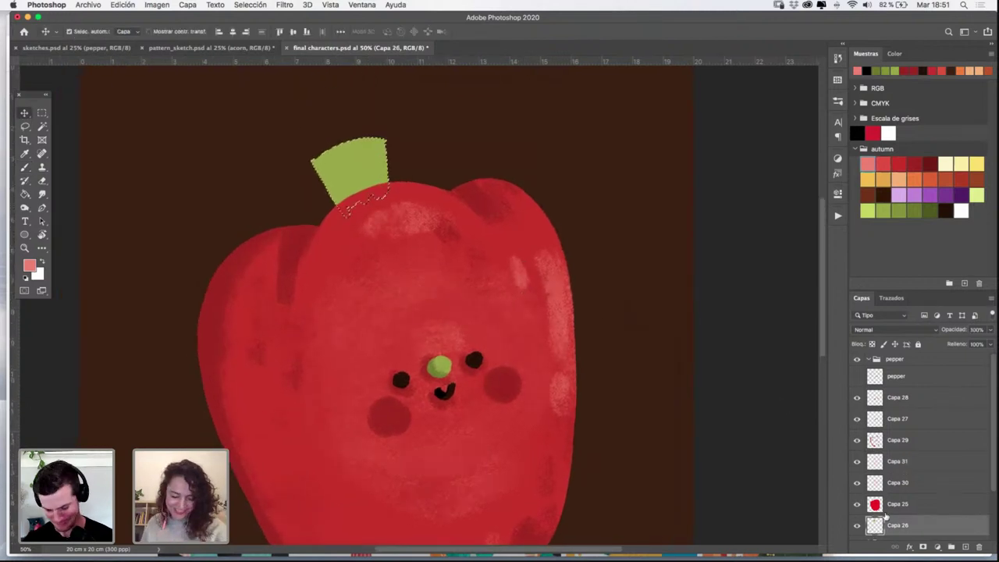
{"action": "left_click", "coordinate": [965, 545]}
Shade the stem's left side with textured olive green sampled from the nose, using the 71 px brush
{"action": "key", "text": "i"}
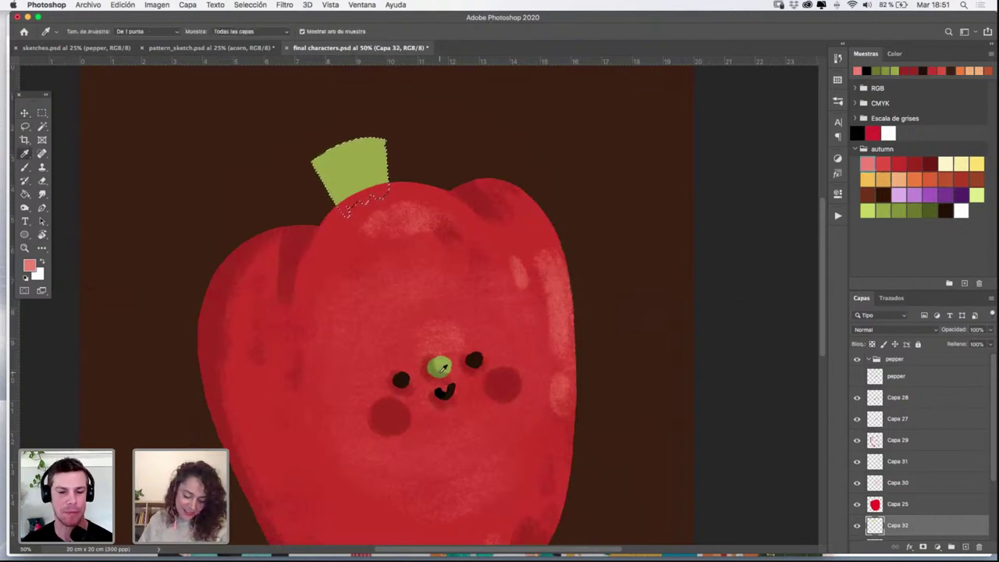
{"action": "left_click", "coordinate": [442, 367]}
{"action": "key", "text": "b"}
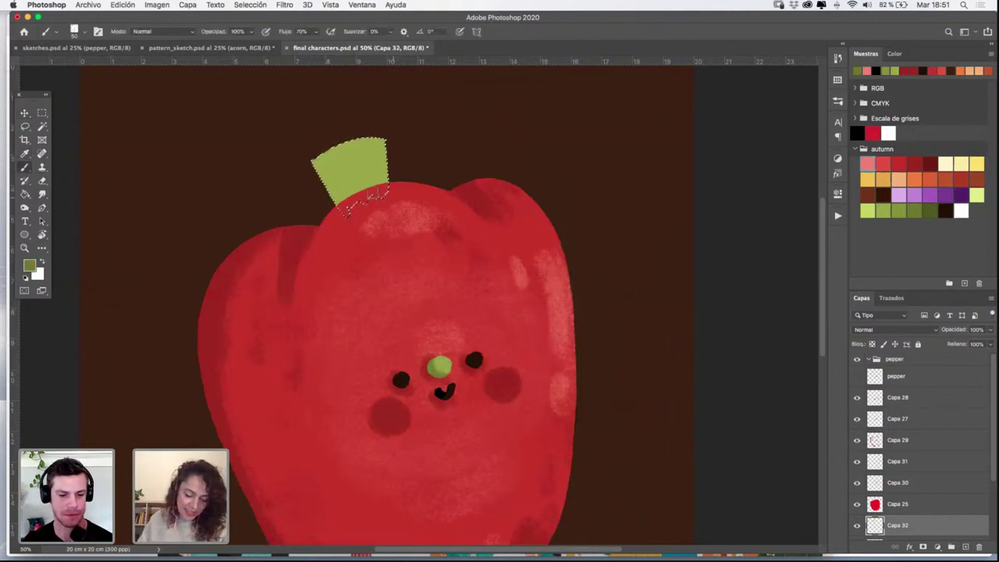
{"action": "key", "text": "z"}
{"action": "left_click", "coordinate": [381, 189]}
{"action": "mouse_move", "coordinate": [393, 171]}
{"action": "left_mouse_down"}
{"action": "mouse_move", "coordinate": [425, 207]}
{"action": "mouse_move", "coordinate": [449, 272]}
{"action": "left_mouse_up"}
{"action": "left_click", "coordinate": [403, 248]}
{"action": "key", "text": "b"}
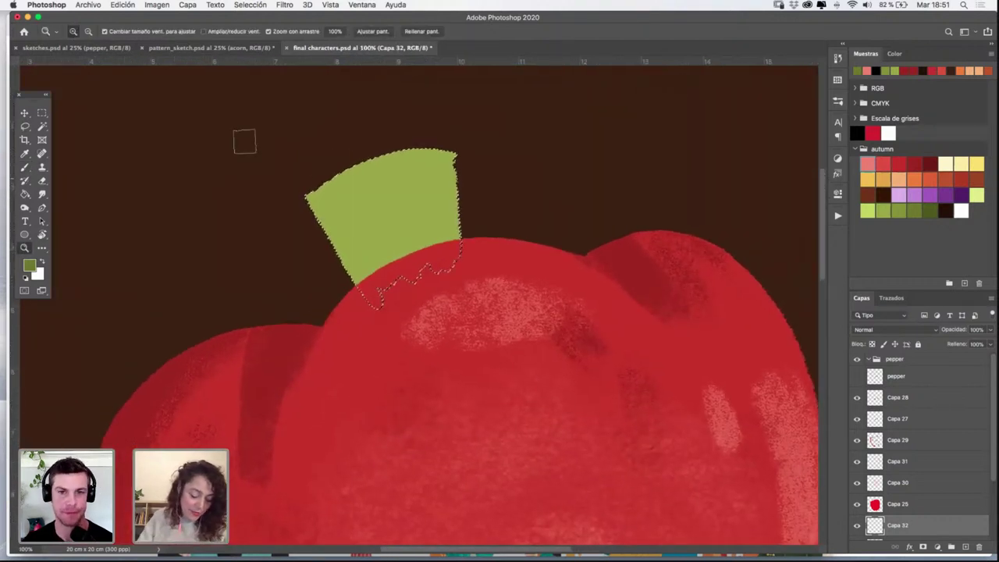
{"action": "key", "text": "b"}
{"action": "mouse_move", "coordinate": [361, 268]}
{"action": "left_mouse_down"}
{"action": "mouse_move", "coordinate": [357, 238]}
{"action": "mouse_move", "coordinate": [400, 282]}
{"action": "mouse_move", "coordinate": [343, 226]}
{"action": "left_mouse_up"}
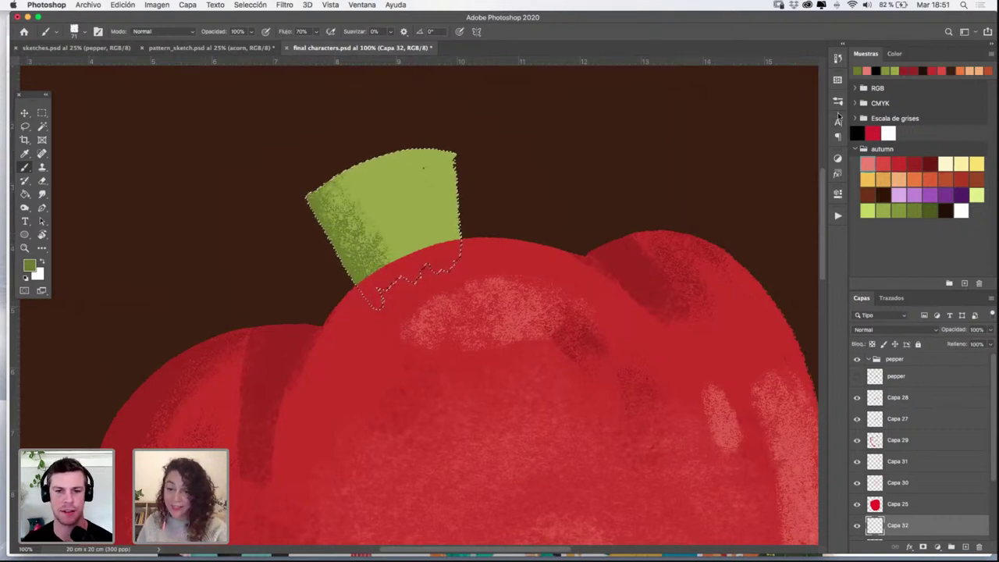
Paint the stem's top edge in the autumn light green, and add thin olive green streaks near its lower right with a 24 px brush
{"action": "left_click", "coordinate": [868, 209]}
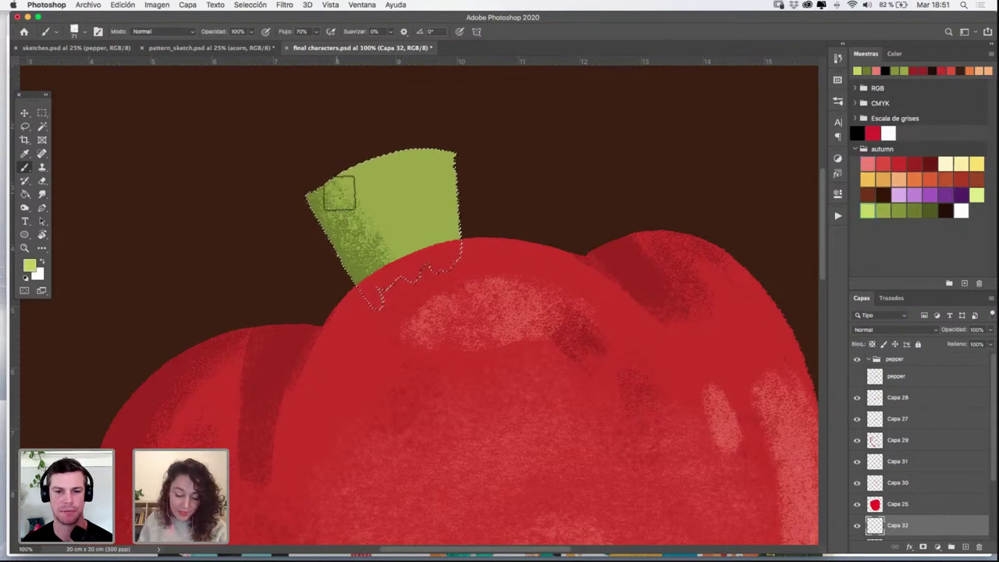
{"action": "left_click_drag", "start_coordinate": [339, 193], "coordinate": [448, 161]}
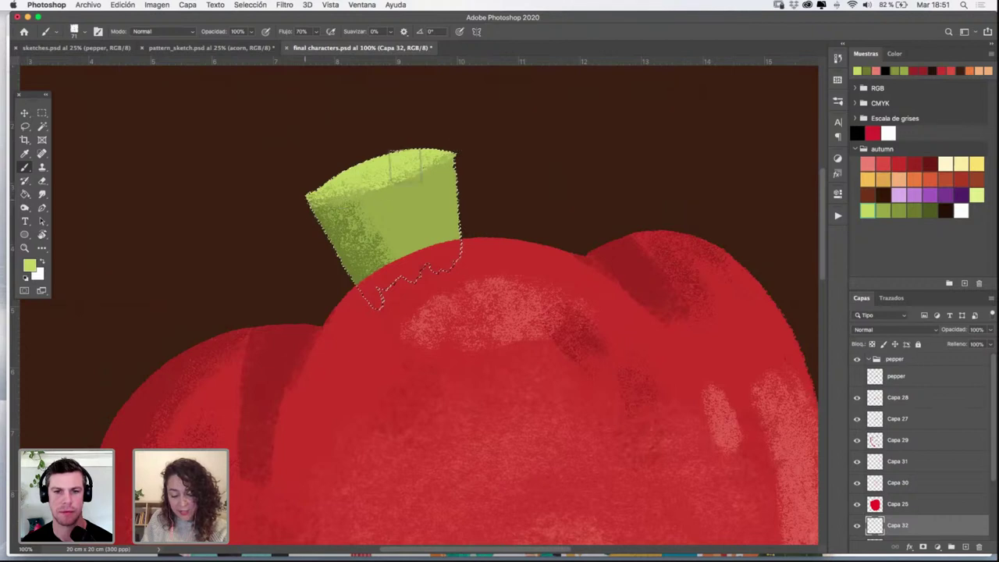
{"action": "left_click", "coordinate": [913, 210]}
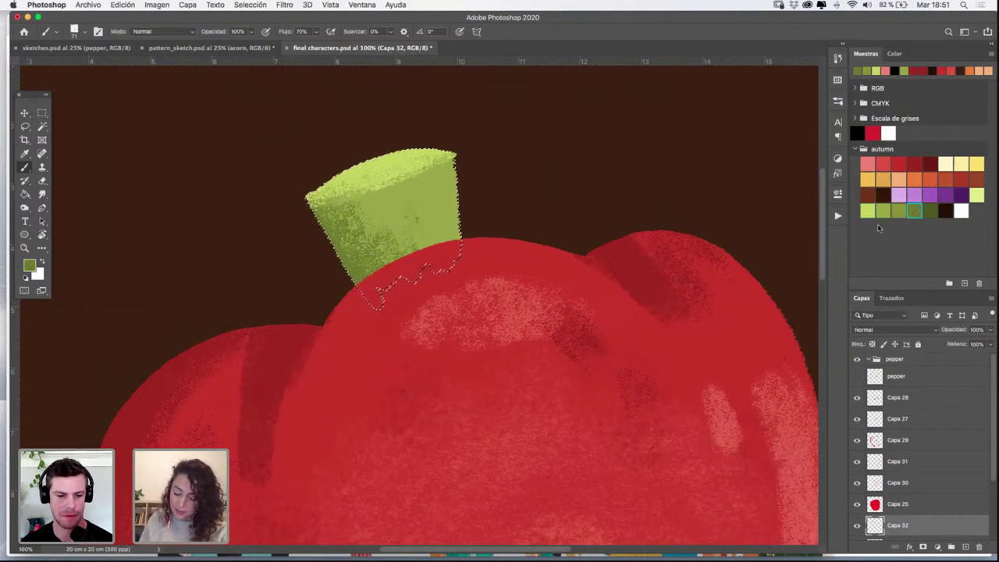
{"action": "mouse_move", "coordinate": [428, 214]}
{"action": "left_mouse_down"}
{"action": "mouse_move", "coordinate": [441, 240]}
{"action": "mouse_move", "coordinate": [437, 214]}
{"action": "mouse_move", "coordinate": [426, 270]}
{"action": "left_mouse_up"}
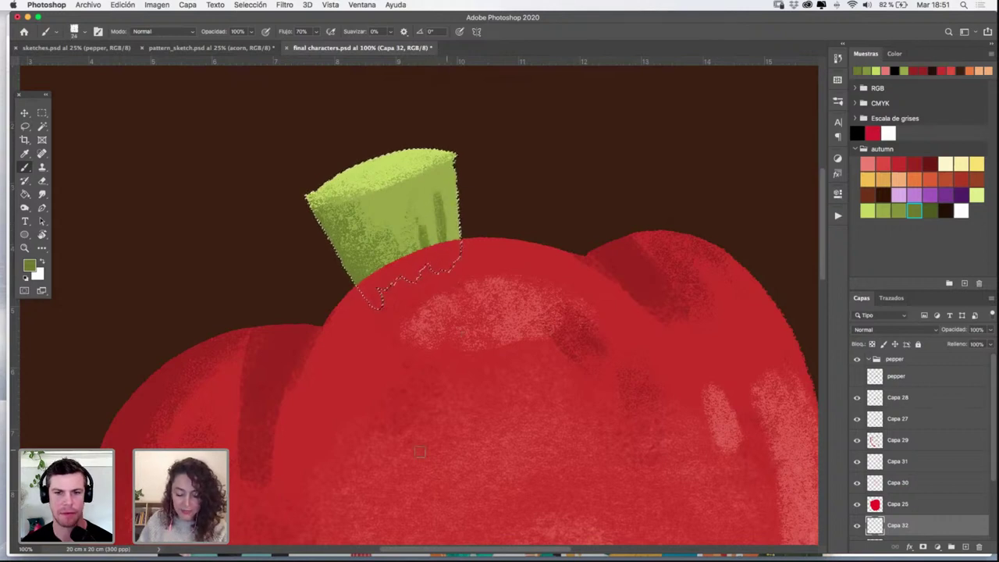
Examine the whole pepper and its shading both from a distance and close up
{"action": "key", "text": "z"}
{"action": "left_click", "coordinate": [529, 263], "text": "alt"}
{"action": "left_click", "coordinate": [528, 265], "text": "alt"}
{"action": "left_click", "coordinate": [526, 267], "text": "alt"}
{"action": "left_click", "coordinate": [526, 267], "text": "alt"}
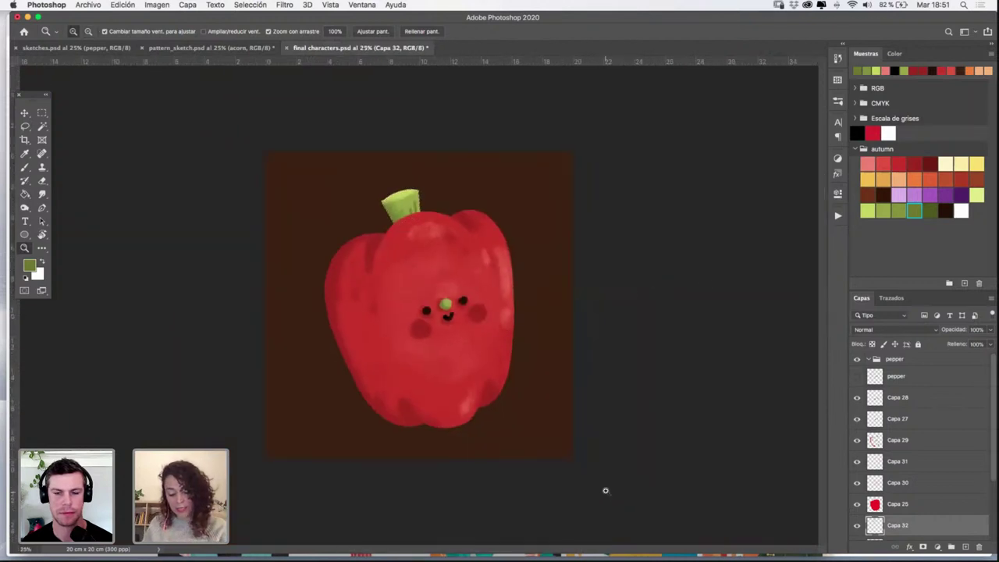
{"action": "left_click", "coordinate": [467, 361]}
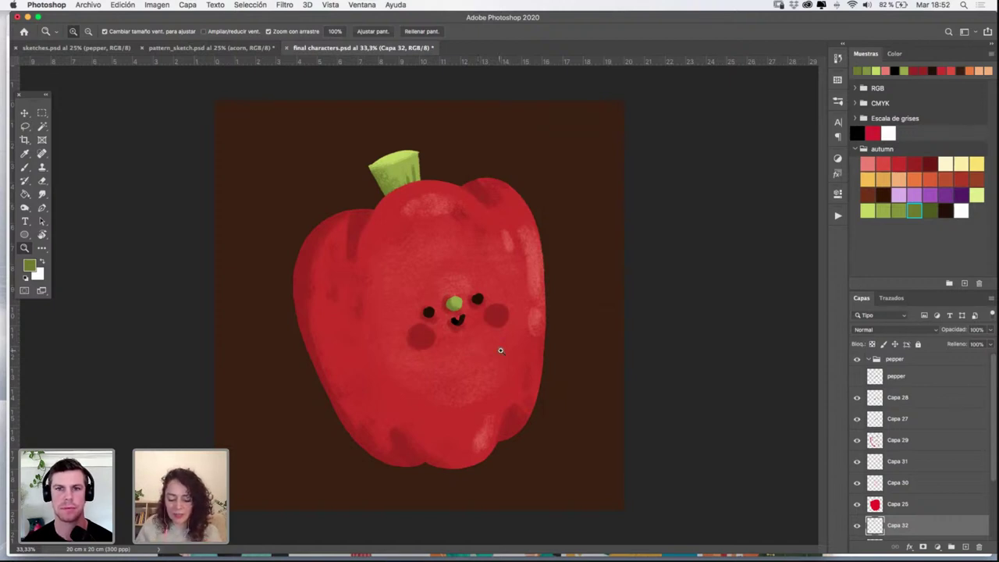
{"action": "left_click", "coordinate": [500, 351]}
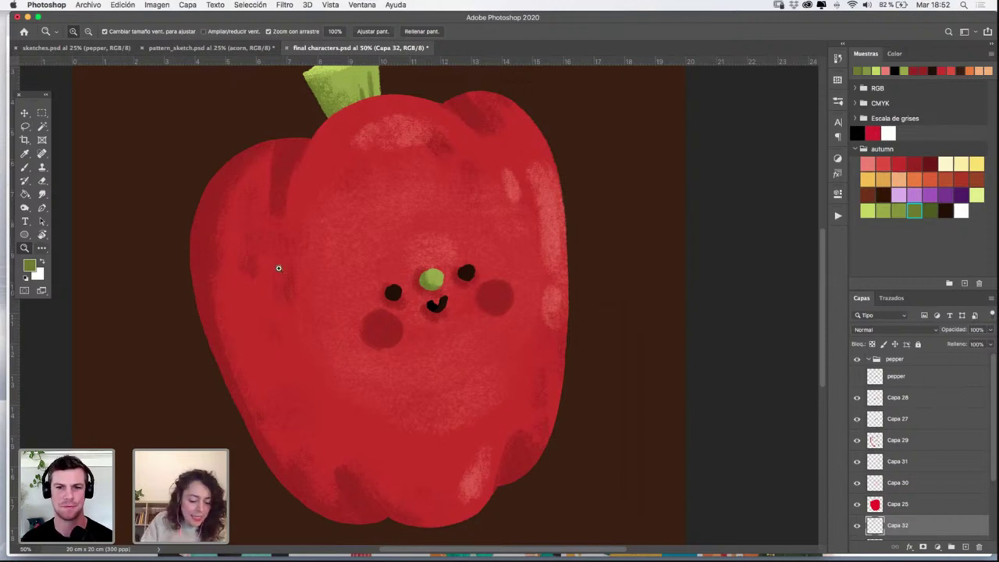
{"action": "left_click", "coordinate": [577, 323], "text": "alt"}
Duplicate all the painted pepper layers from Capa 28 down to Capa 26 and merge the copies into one layer
{"action": "left_click", "coordinate": [917, 401]}
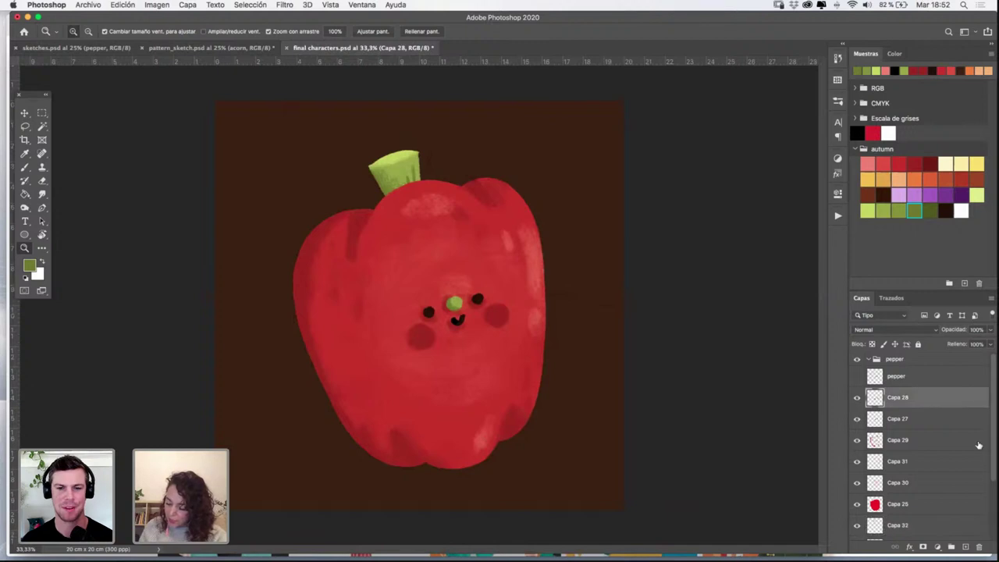
{"action": "scroll", "coordinate": [968, 457], "scroll_direction": "down", "scroll_amount": 5}
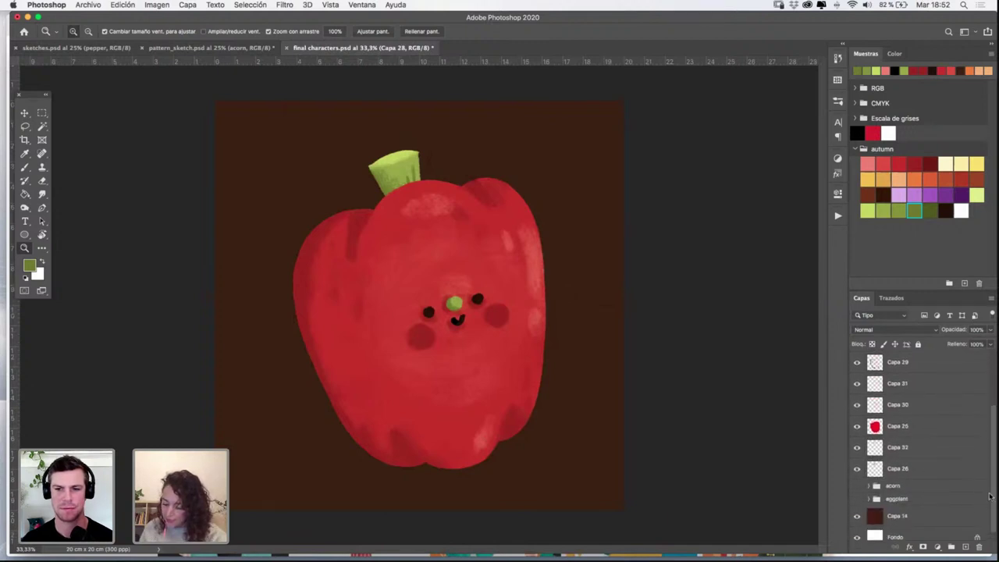
{"action": "left_click", "coordinate": [949, 474], "text": "shift"}
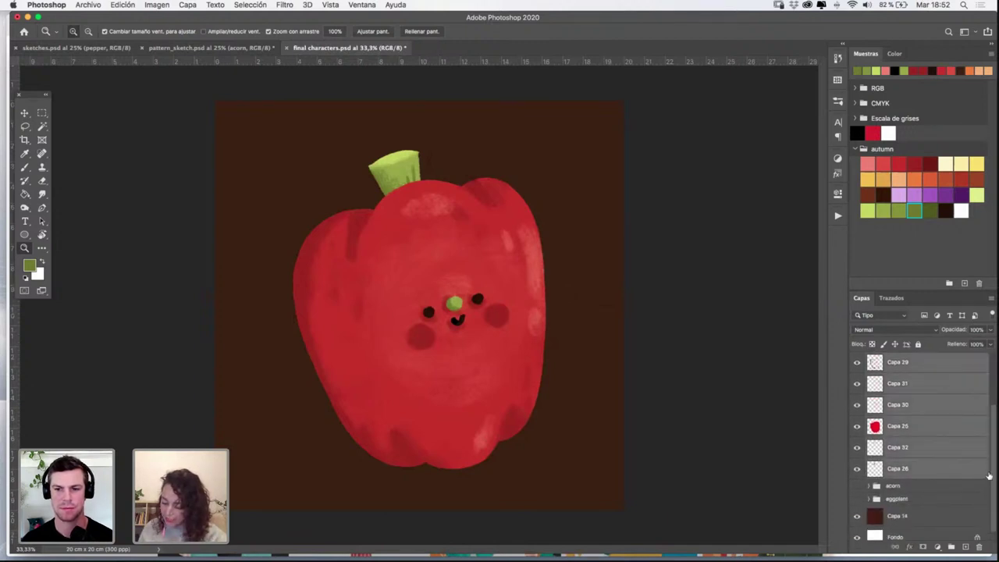
{"action": "scroll", "coordinate": [989, 468], "scroll_direction": "up", "scroll_amount": 2}
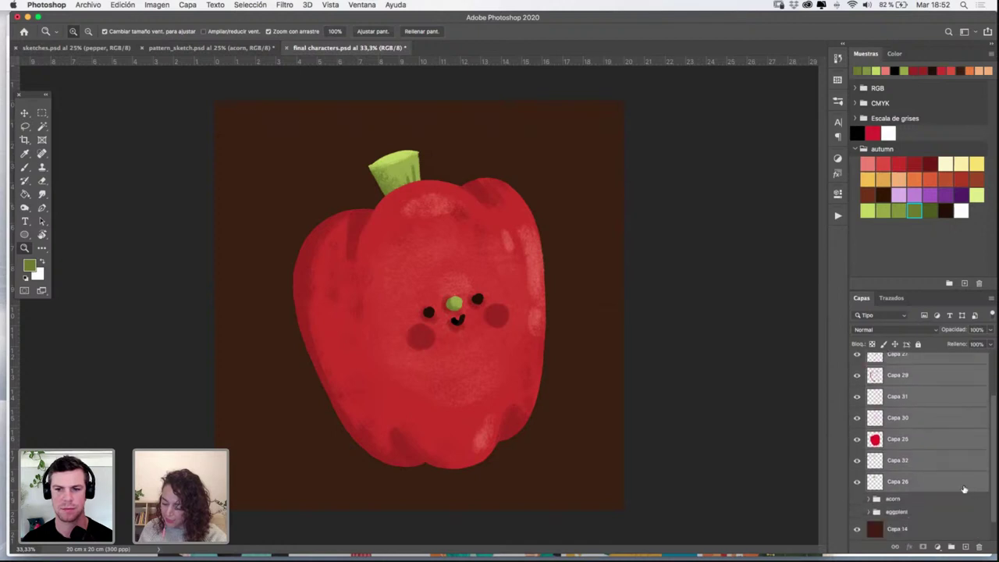
{"action": "left_click_drag", "start_coordinate": [965, 489], "coordinate": [966, 546]}
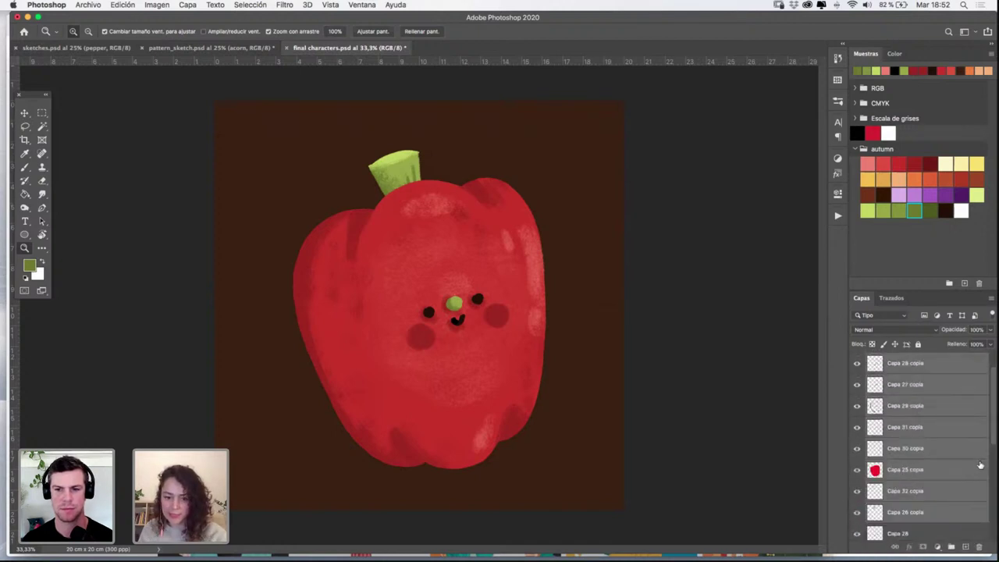
{"action": "key", "text": "super+e"}
Rename the merged pepper layer as "pepper"
{"action": "scroll", "coordinate": [991, 393], "scroll_direction": "up", "scroll_amount": 1}
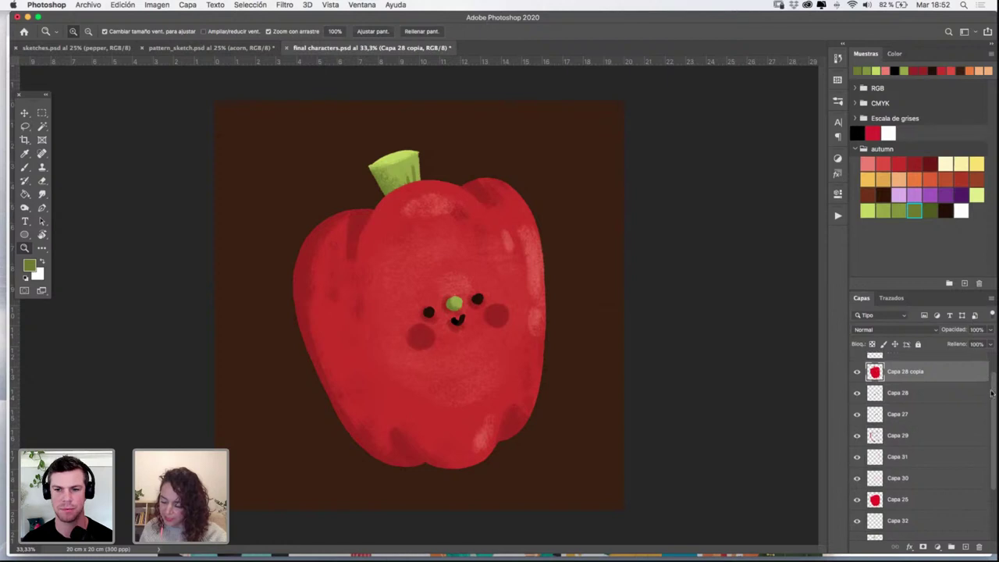
{"action": "scroll", "coordinate": [992, 394], "scroll_direction": "up", "scroll_amount": 1}
{"action": "double_click", "coordinate": [907, 397]}
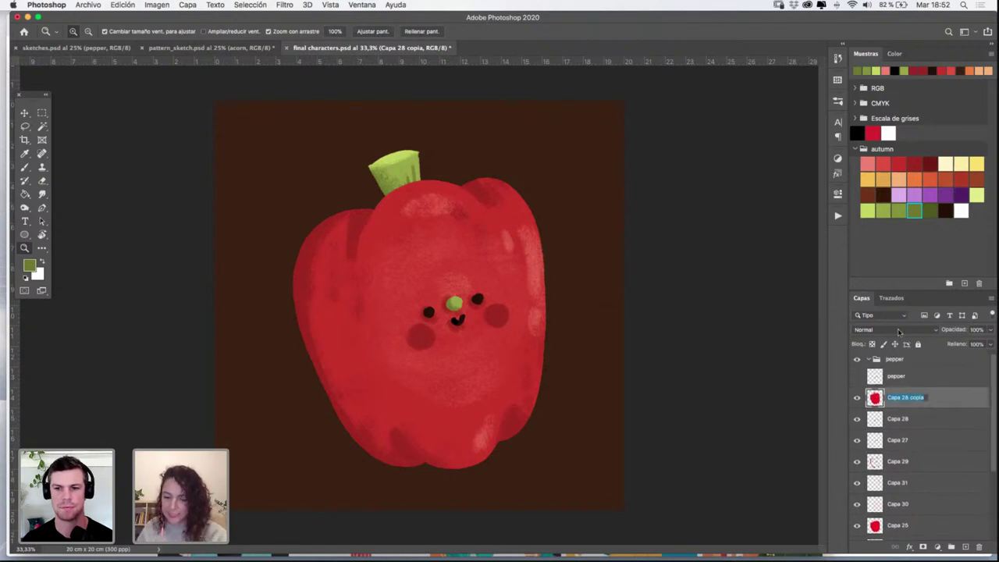
{"action": "type", "text": "pepper"}
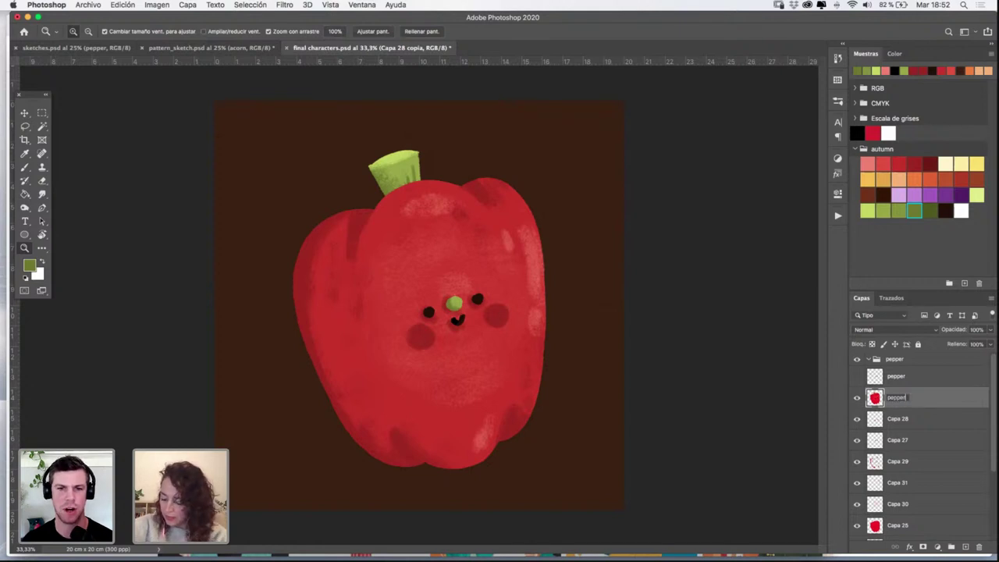
{"action": "key", "text": "Return"}
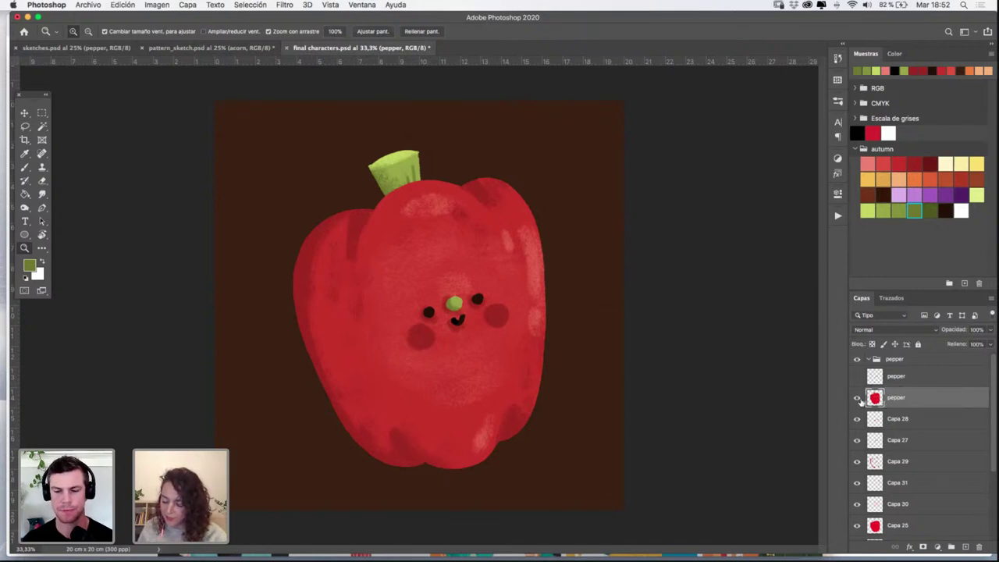
Group the original pepper layers from Capa 28 down to Capa 26 and hide that group
{"action": "left_click", "coordinate": [900, 422]}
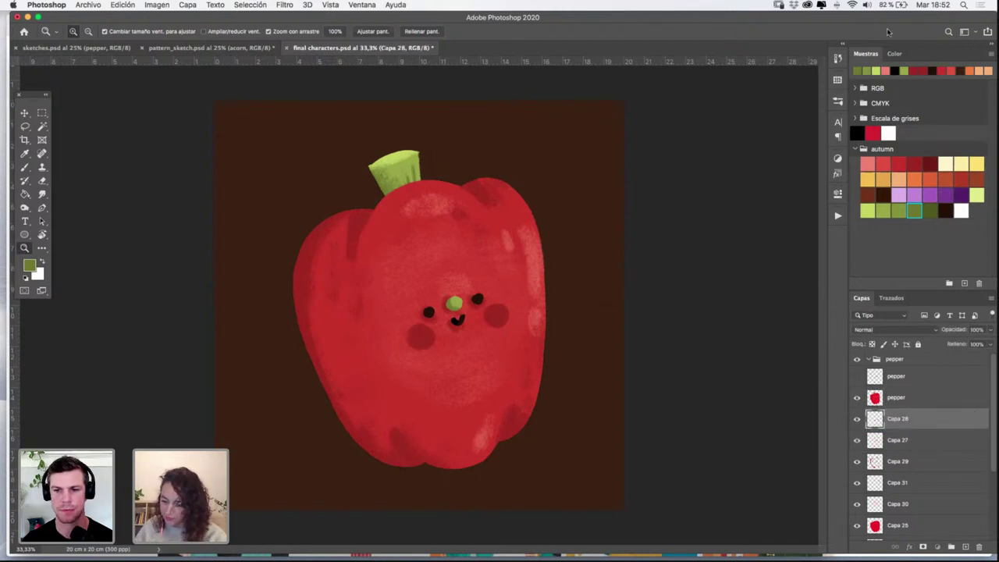
{"action": "key", "text": "f"}
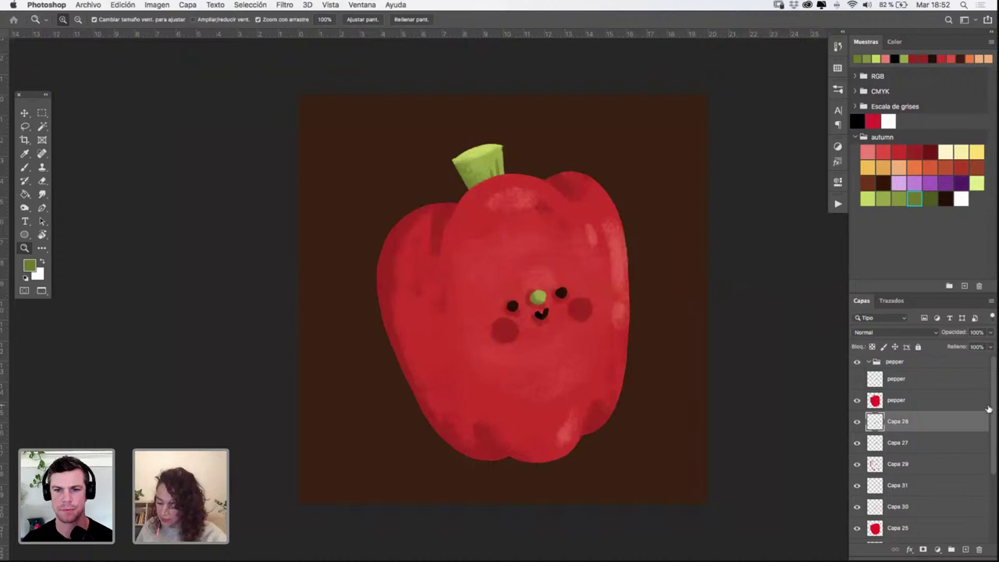
{"action": "left_click_drag", "start_coordinate": [990, 405], "coordinate": [987, 495]}
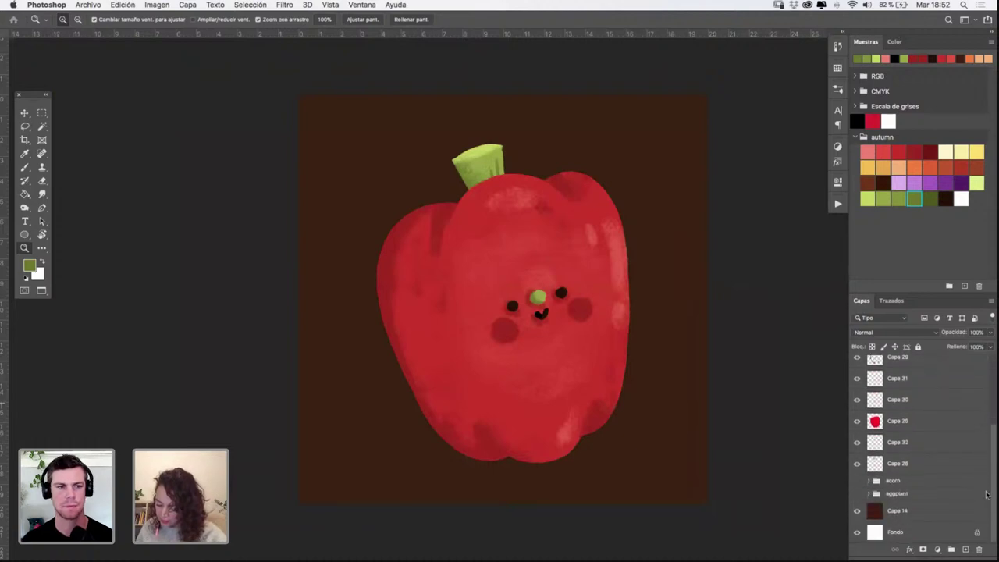
{"action": "left_click", "coordinate": [950, 466], "text": "shift"}
{"action": "key", "text": "super+g"}
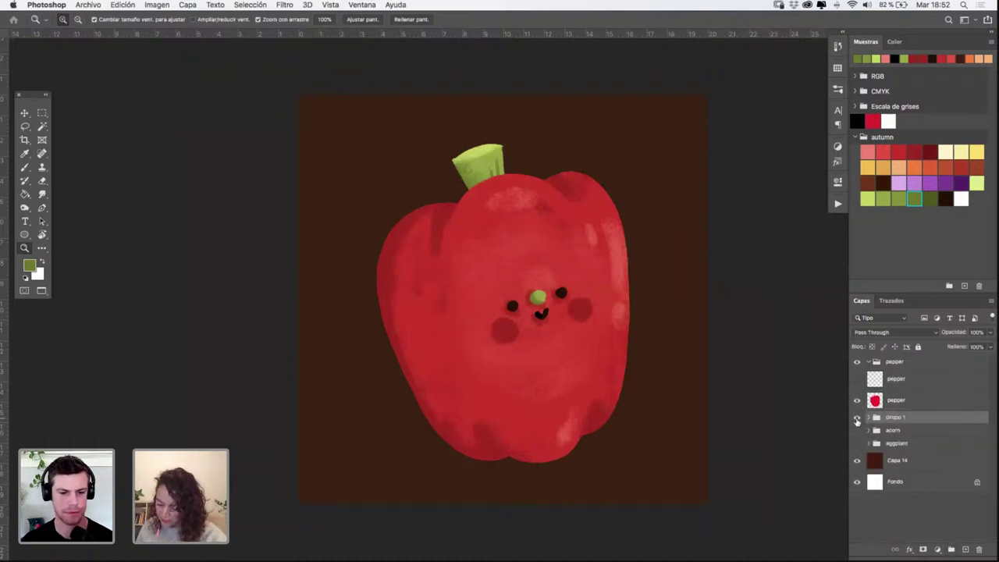
{"action": "left_click", "coordinate": [857, 419]}
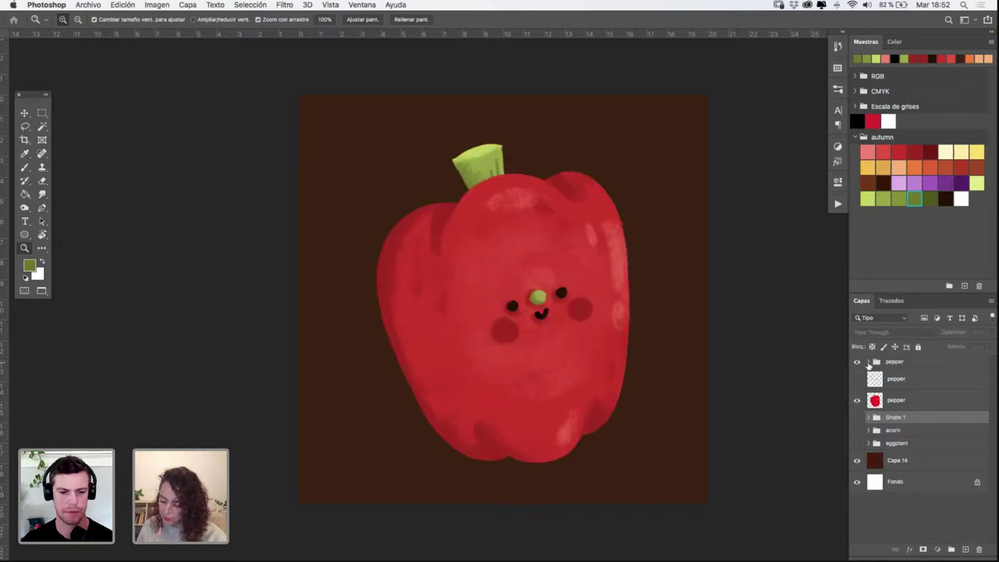
Move the pepper sketch layer and the merged pepper layer into the pepper group, and check the group by hiding and showing it
{"action": "left_click", "coordinate": [900, 381]}
{"action": "left_click", "coordinate": [908, 402], "text": "shift"}
{"action": "left_click", "coordinate": [909, 414], "text": "shift"}
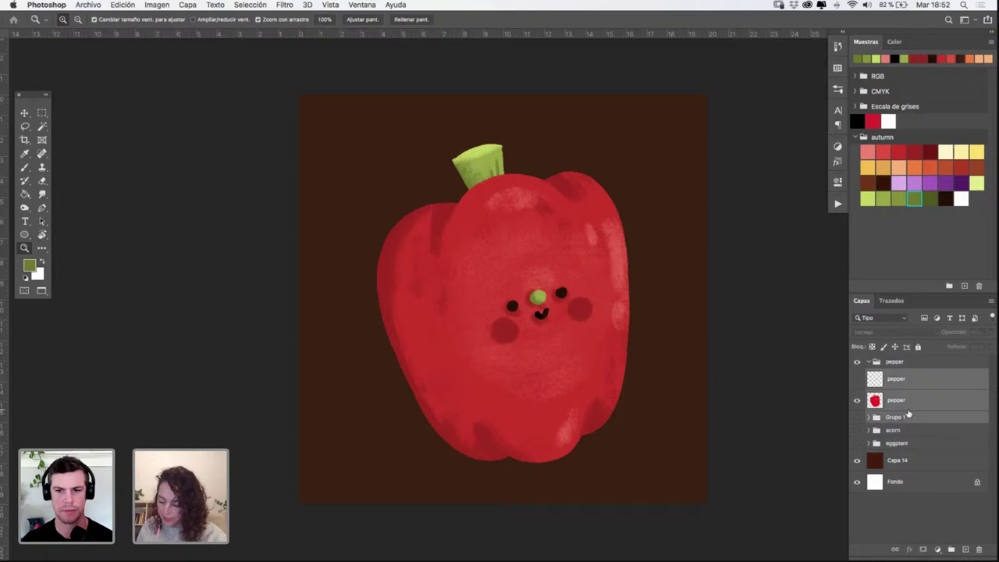
{"action": "left_click", "coordinate": [908, 418]}
{"action": "left_click", "coordinate": [910, 402]}
{"action": "left_click", "coordinate": [903, 381], "text": "shift"}
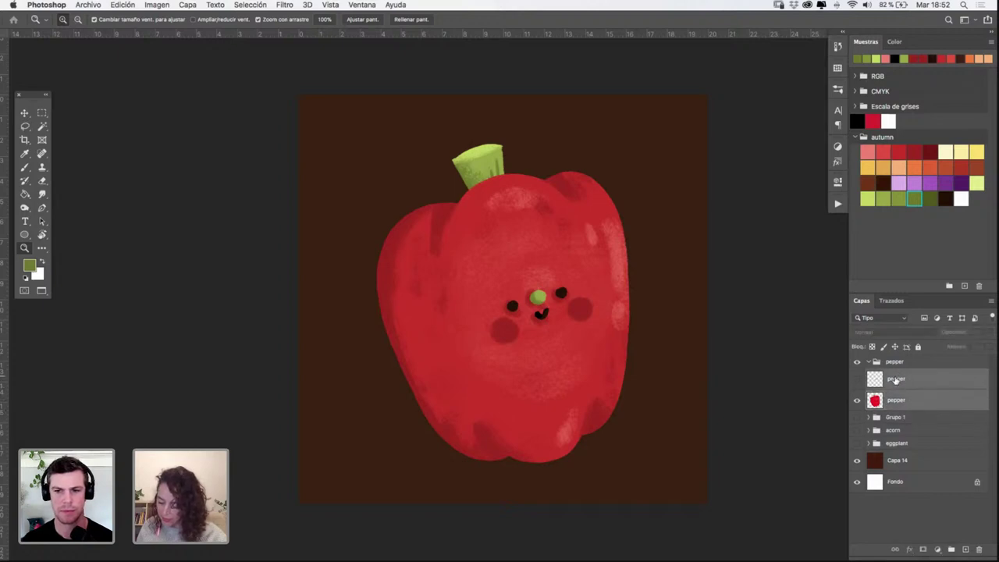
{"action": "left_click_drag", "start_coordinate": [891, 379], "coordinate": [889, 361]}
{"action": "left_click", "coordinate": [868, 363]}
{"action": "left_click", "coordinate": [858, 363]}
{"action": "left_click", "coordinate": [858, 362]}
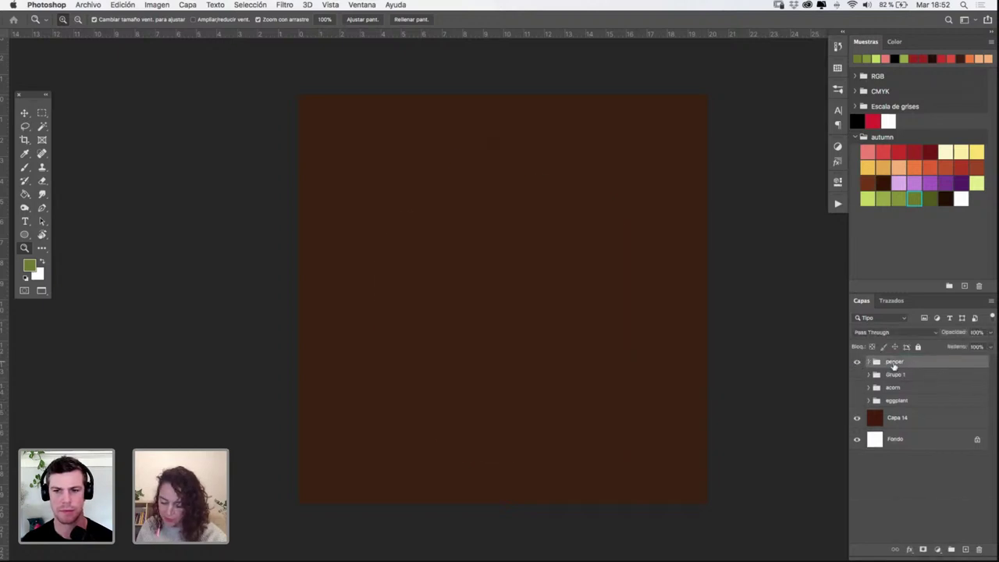
Move the hidden group of original layers into the pepper group, below the merged pepper layer, and collapse the pepper group
{"action": "left_click", "coordinate": [869, 374]}
{"action": "left_click", "coordinate": [870, 374]}
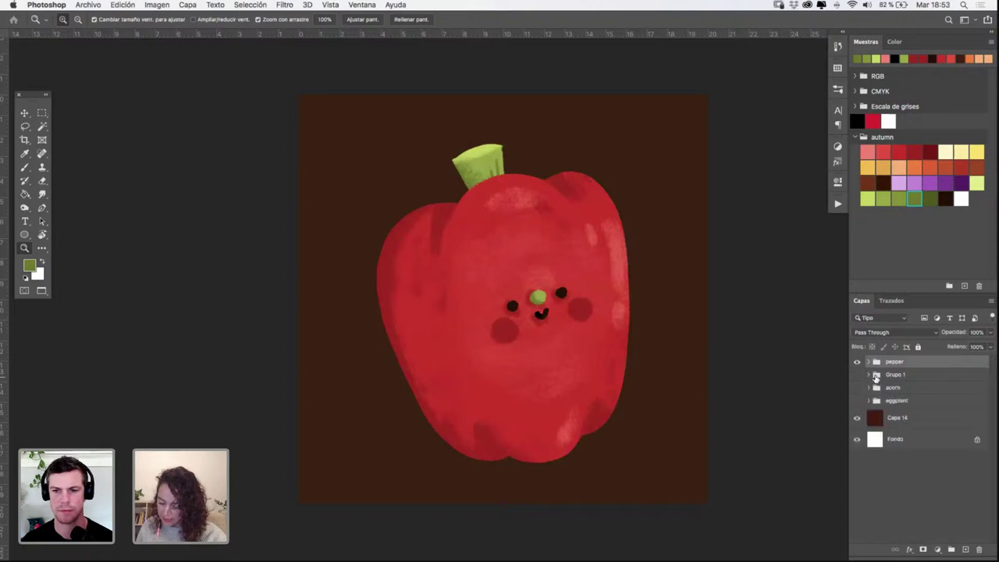
{"action": "left_click", "coordinate": [869, 362]}
{"action": "left_click_drag", "start_coordinate": [903, 418], "coordinate": [917, 376]}
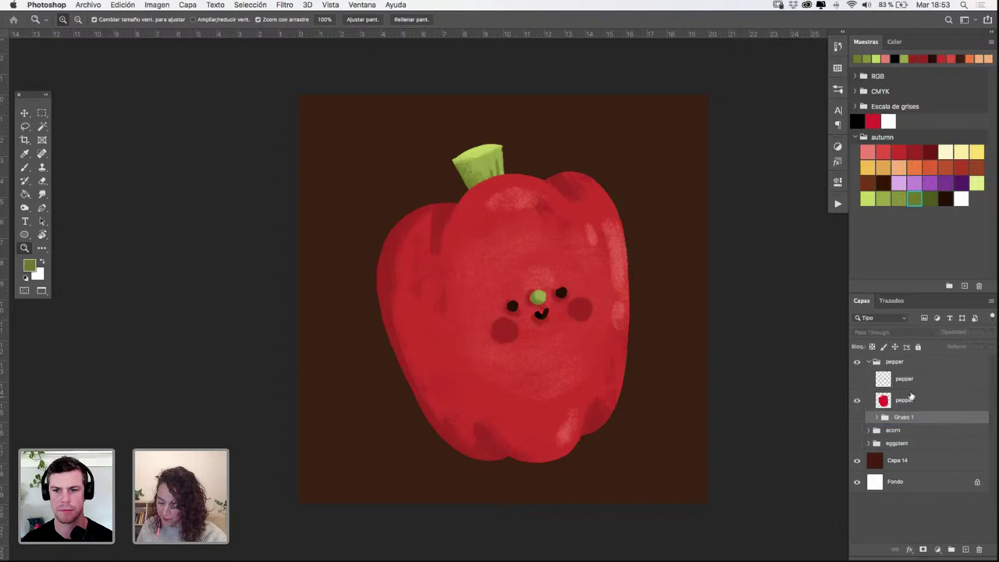
{"action": "left_click", "coordinate": [869, 363]}
Review the pepper, acorn and eggplant characters by showing and hiding their groups, leaving only the pepper visible
{"action": "left_click", "coordinate": [857, 363]}
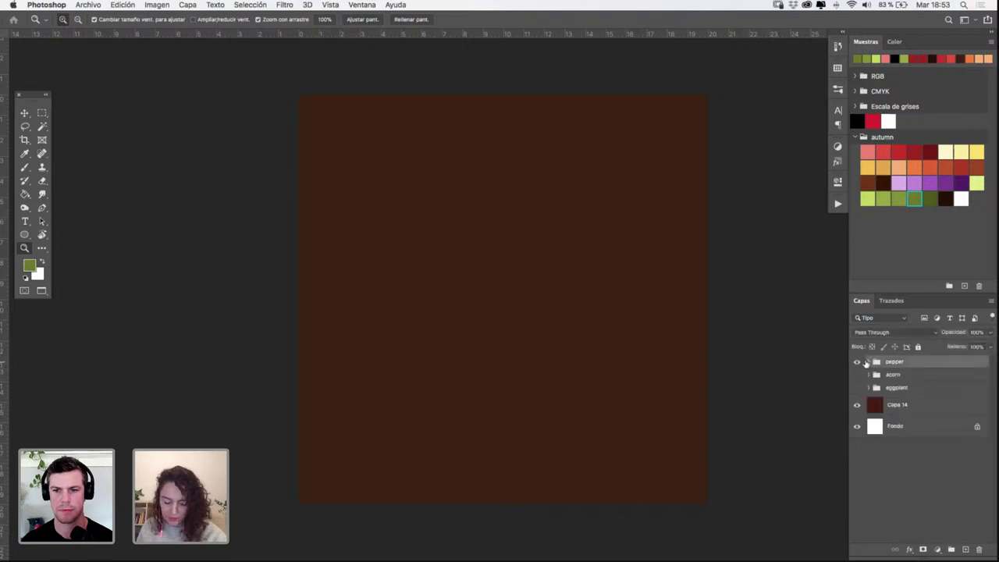
{"action": "left_click", "coordinate": [857, 362]}
{"action": "left_click", "coordinate": [857, 363]}
{"action": "left_click", "coordinate": [857, 375]}
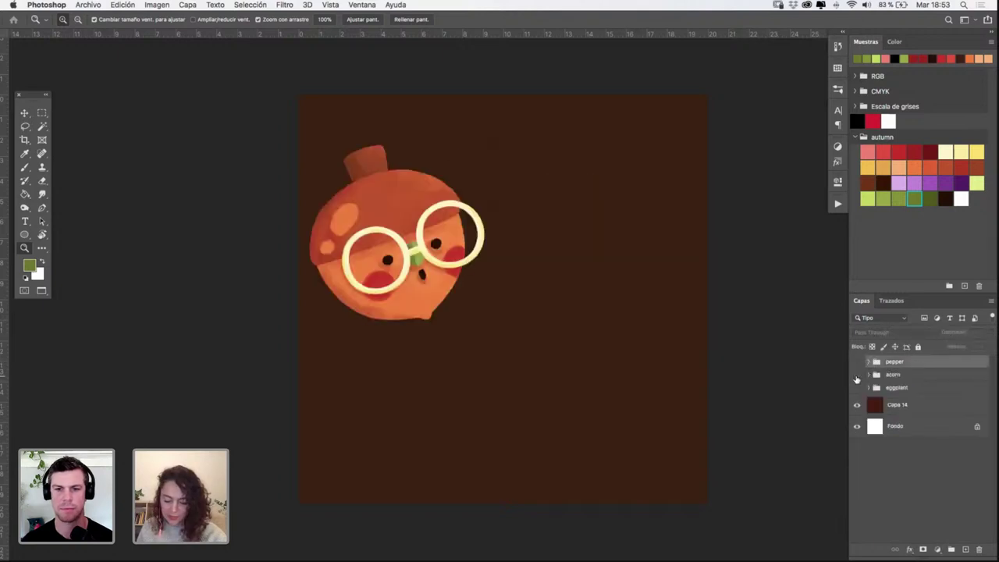
{"action": "left_click", "coordinate": [857, 374]}
{"action": "left_click", "coordinate": [857, 388]}
{"action": "left_click", "coordinate": [857, 388]}
{"action": "left_click", "coordinate": [857, 362]}
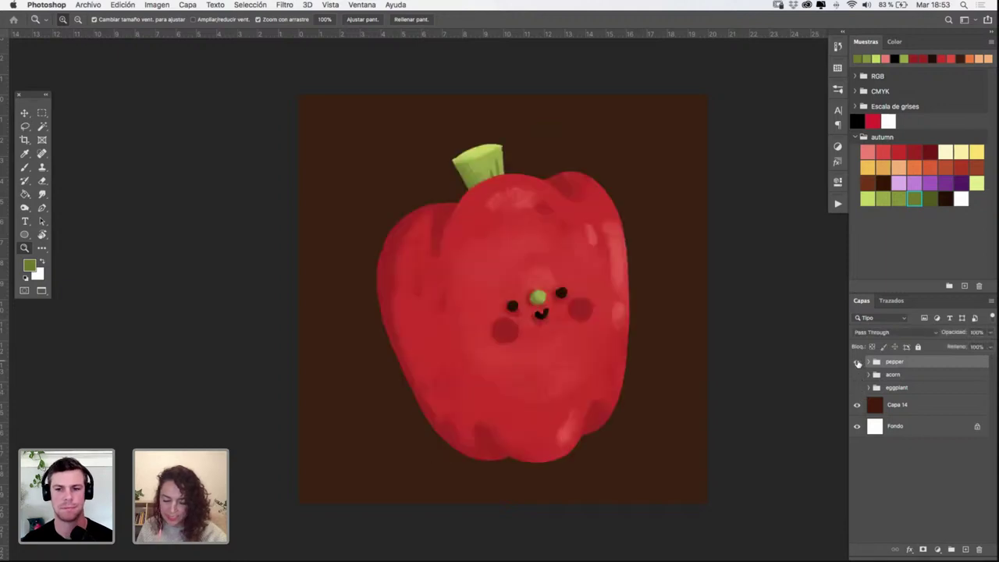
Copy the radish sketch layer from sketches.psd into final characters.psd, with the pepper group hidden
{"action": "key", "text": "f"}
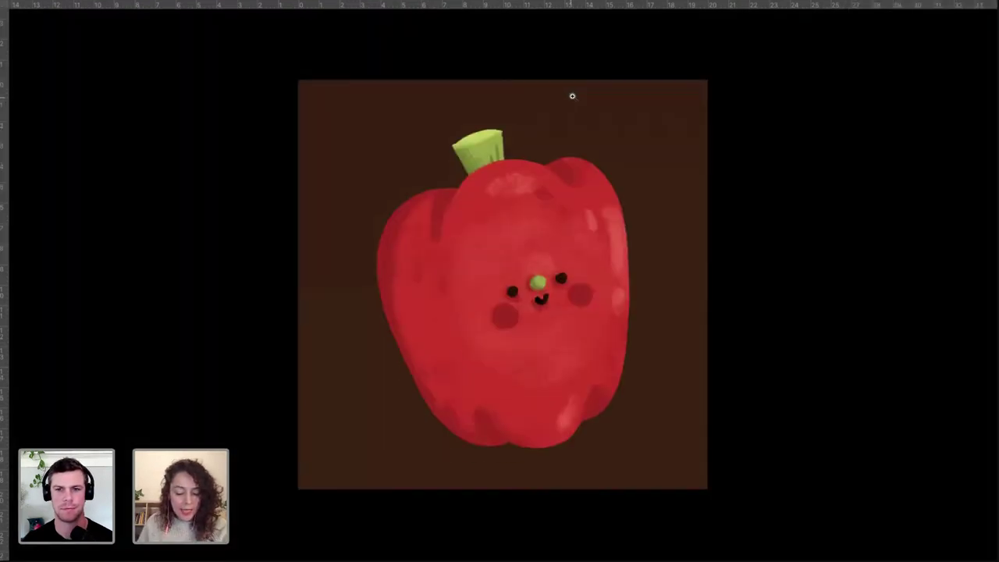
{"action": "key", "text": "f"}
{"action": "left_click", "coordinate": [240, 49]}
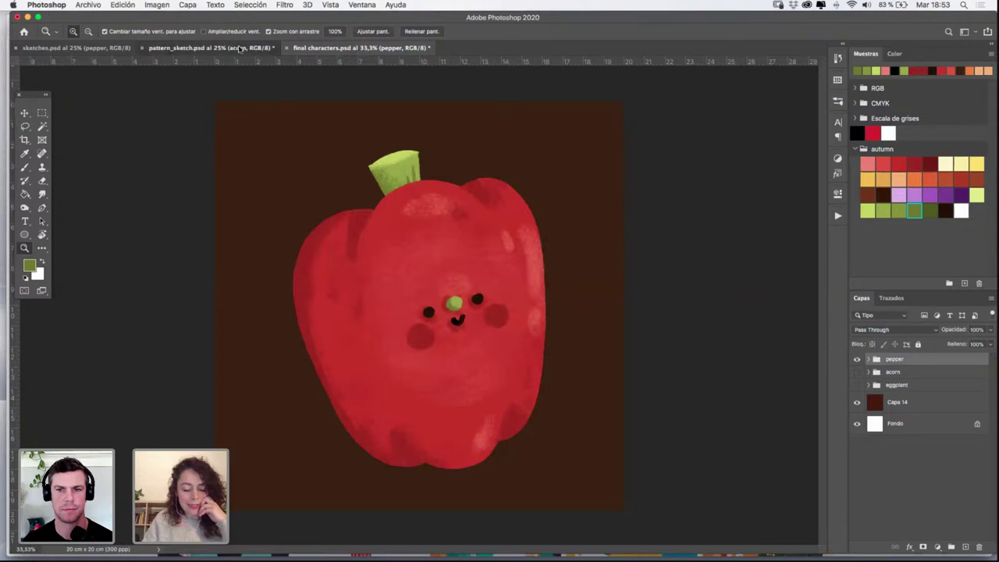
{"action": "left_click", "coordinate": [93, 49]}
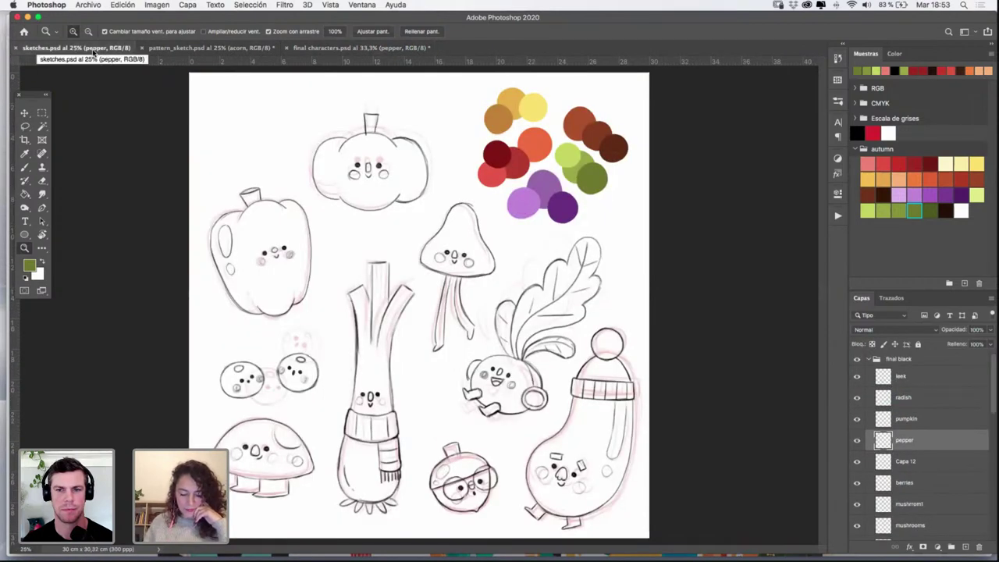
{"action": "key", "text": "v"}
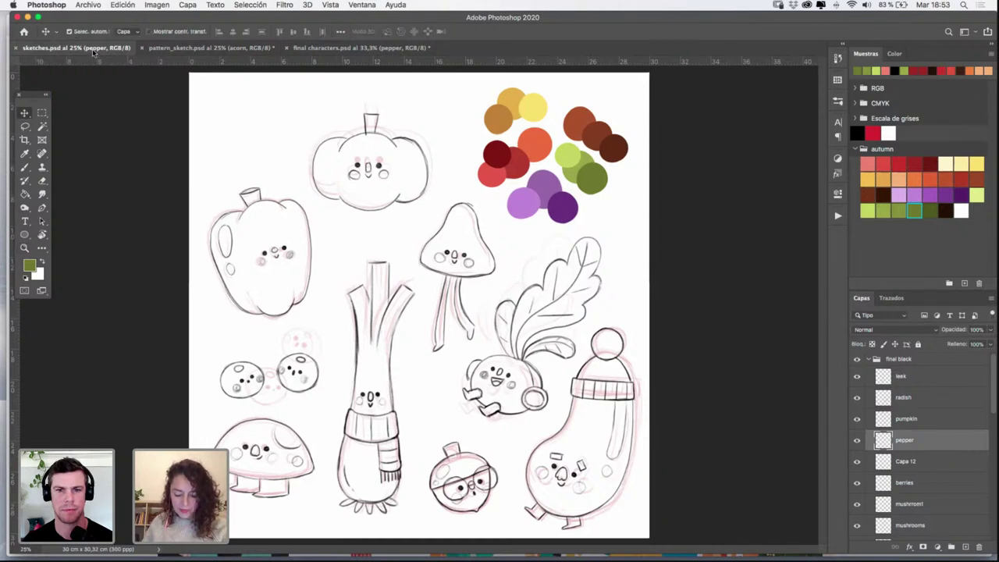
{"action": "left_click", "coordinate": [514, 380]}
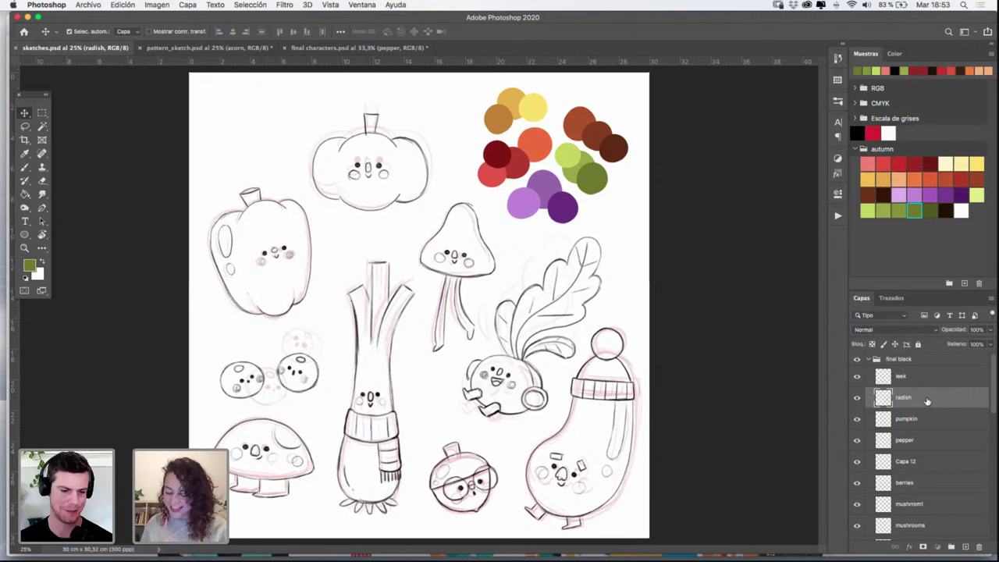
{"action": "left_click", "coordinate": [334, 48]}
{"action": "mouse_move", "coordinate": [334, 47]}
{"action": "left_mouse_down"}
{"action": "mouse_move", "coordinate": [461, 287]}
{"action": "mouse_move", "coordinate": [570, 436]}
{"action": "left_mouse_up"}
{"action": "left_click", "coordinate": [857, 380]}
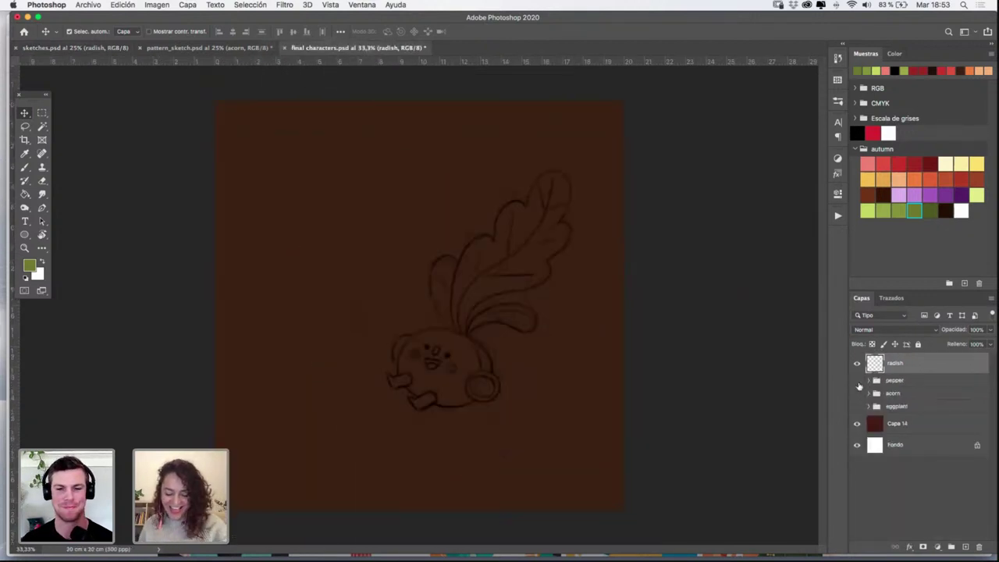
Enlarge the radish sketch to about 153% and position it so it fills most of the square canvas
{"action": "key", "text": "super+t"}
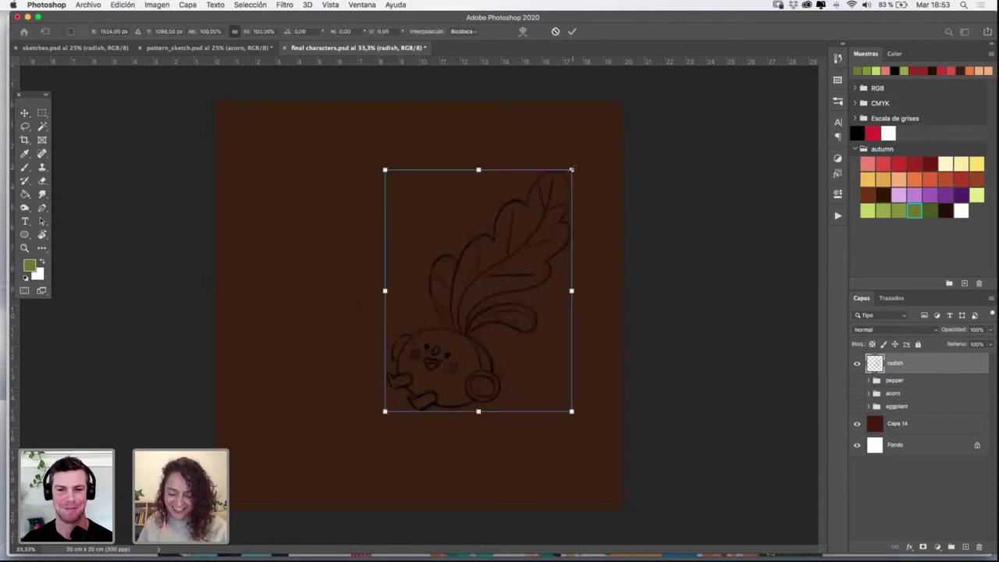
{"action": "left_click_drag", "start_coordinate": [571, 169], "coordinate": [473, 242]}
{"action": "left_click_drag", "start_coordinate": [520, 176], "coordinate": [570, 123]}
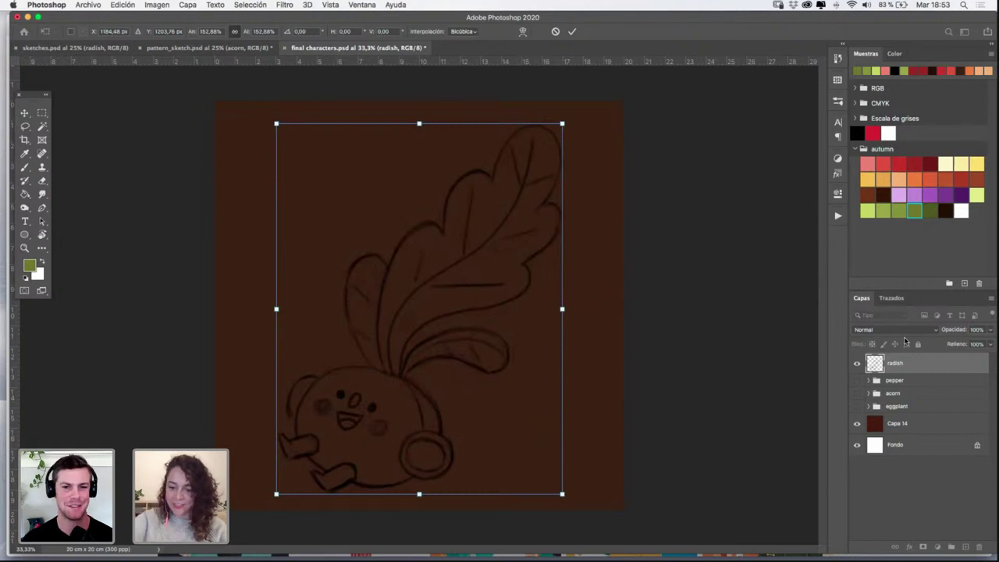
{"action": "key", "text": "Return"}
Create a layer group named radish and move the radish sketch layer into it
{"action": "left_click", "coordinate": [951, 547]}
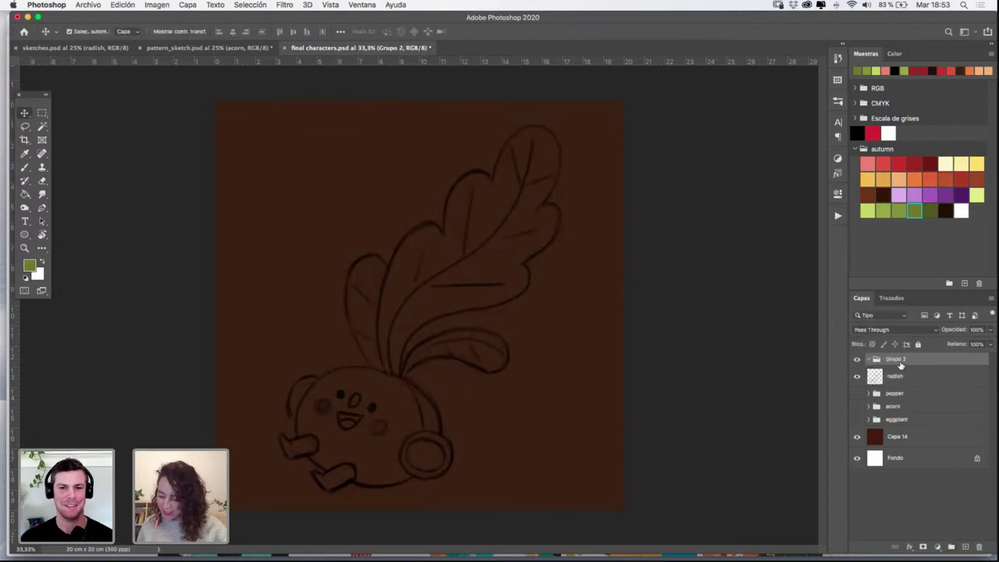
{"action": "double_click", "coordinate": [896, 359]}
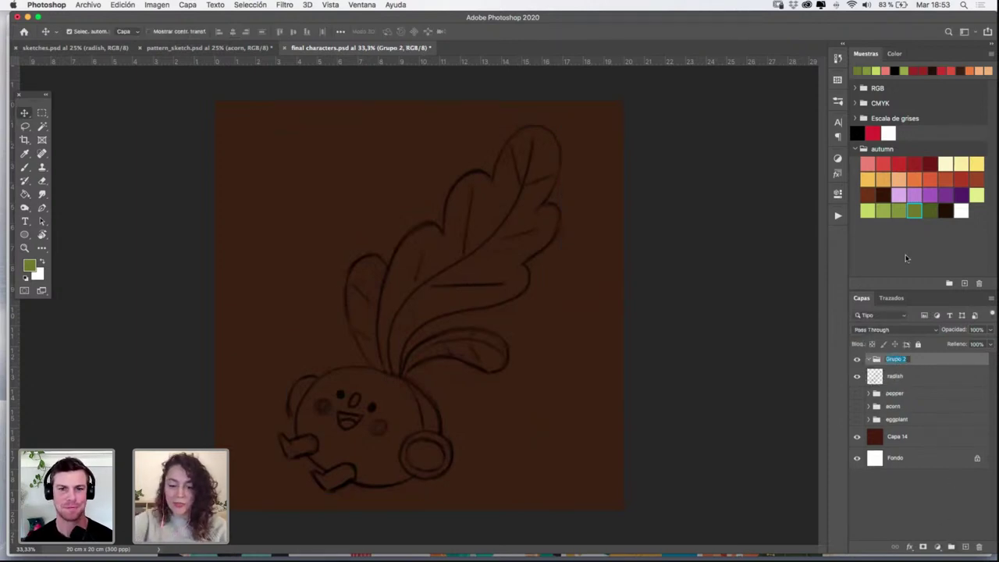
{"action": "type", "text": "rad"}
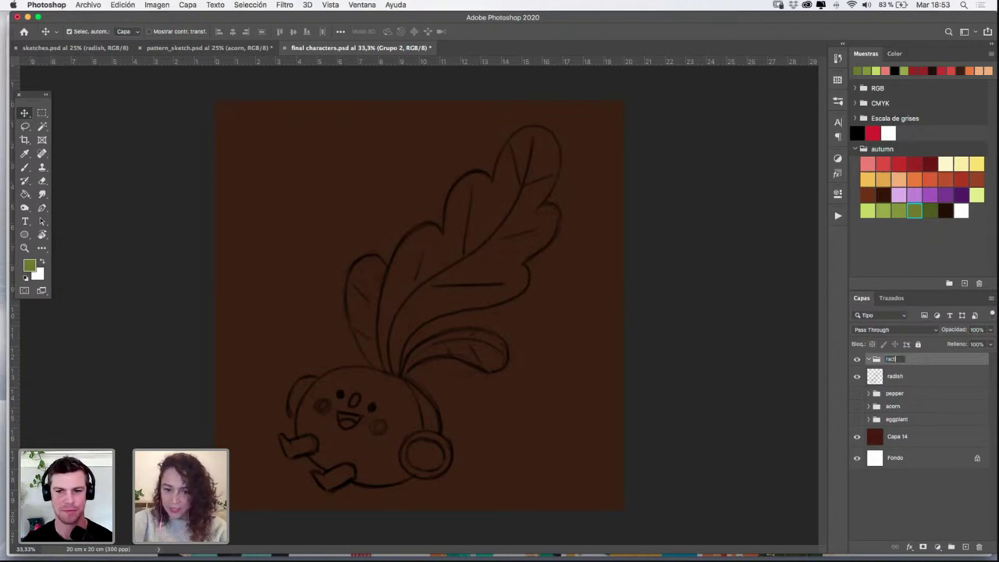
{"action": "type", "text": "ish"}
{"action": "key", "text": "Return"}
{"action": "left_click", "coordinate": [903, 379]}
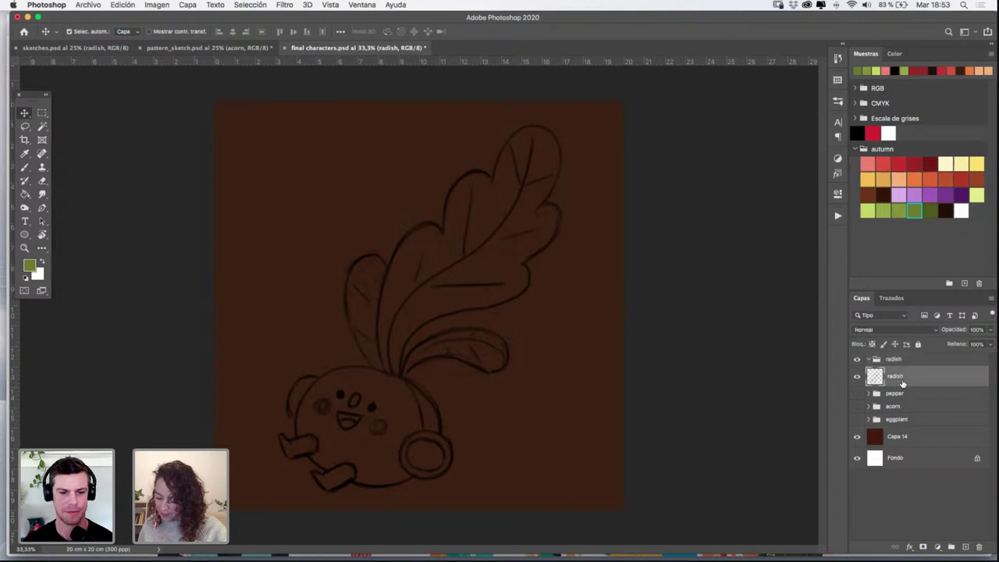
{"action": "mouse_move", "coordinate": [894, 378]}
{"action": "left_mouse_down"}
{"action": "mouse_move", "coordinate": [896, 360]}
{"action": "mouse_move", "coordinate": [905, 364]}
{"action": "left_mouse_up"}
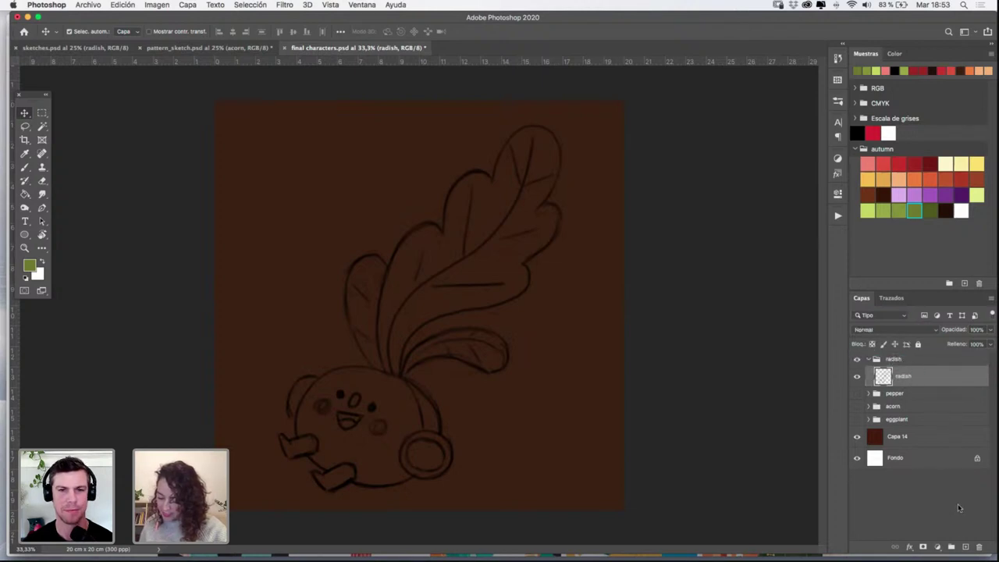
Add a new empty layer below the sketch in the radish group, lock the sketch layer and select the new layer
{"action": "left_click", "coordinate": [965, 547]}
{"action": "left_click_drag", "start_coordinate": [919, 399], "coordinate": [918, 371]}
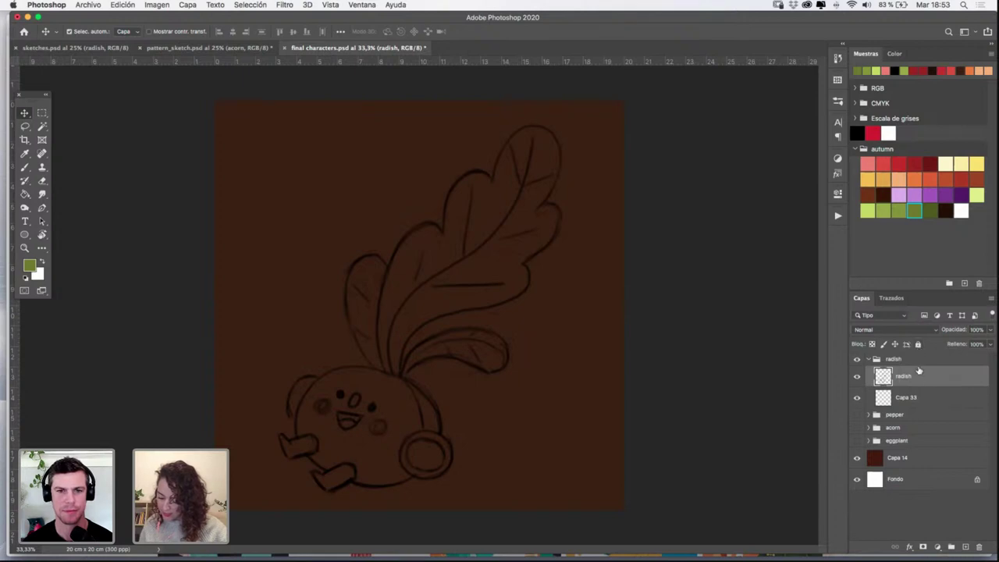
{"action": "left_click", "coordinate": [918, 345]}
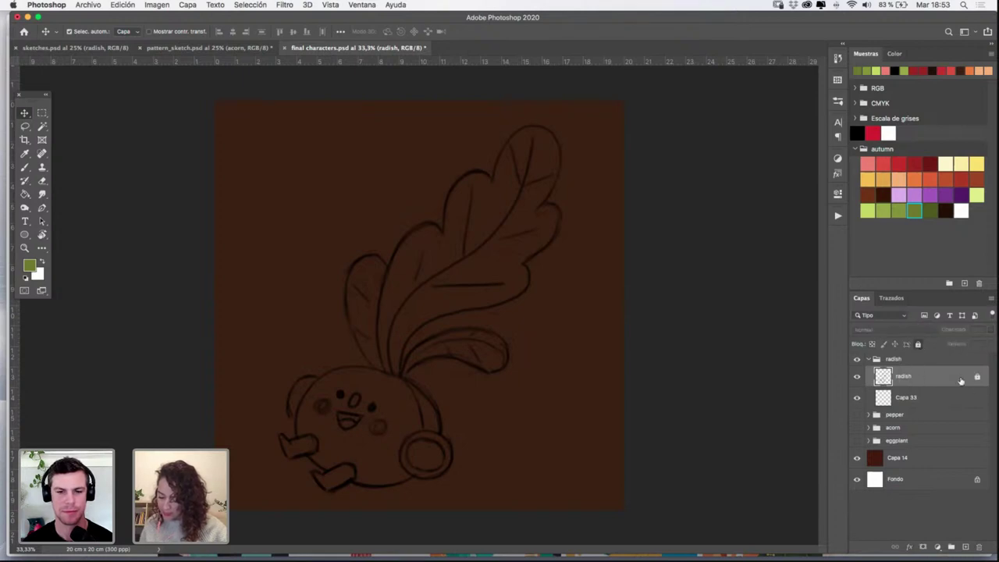
{"action": "left_click", "coordinate": [936, 398]}
{"action": "left_click", "coordinate": [857, 398]}
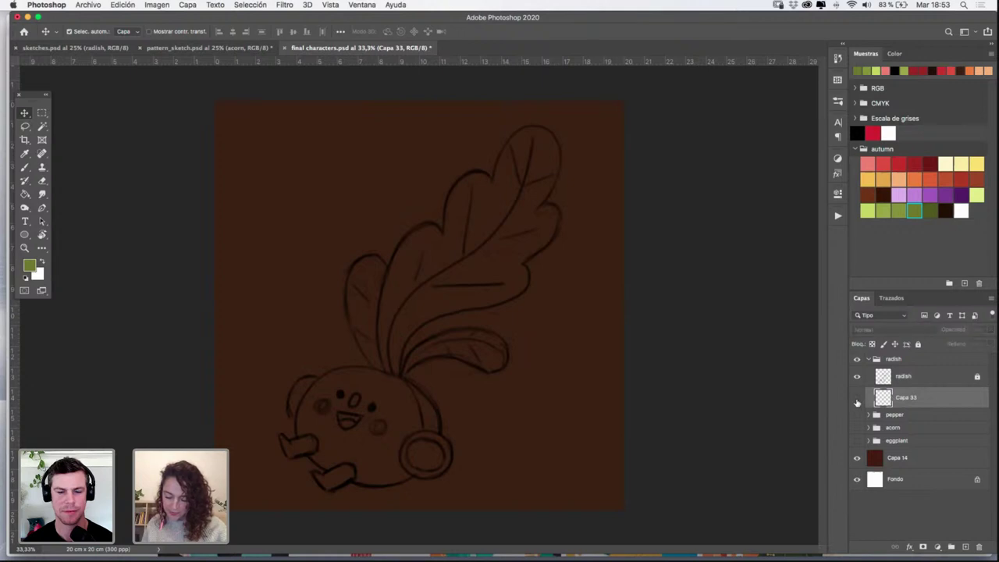
{"action": "left_click", "coordinate": [857, 398]}
Unlock the radish sketch layer, lower its opacity to make it faint, lock it again and select the empty layer below
{"action": "left_click", "coordinate": [929, 379]}
{"action": "left_click", "coordinate": [918, 345]}
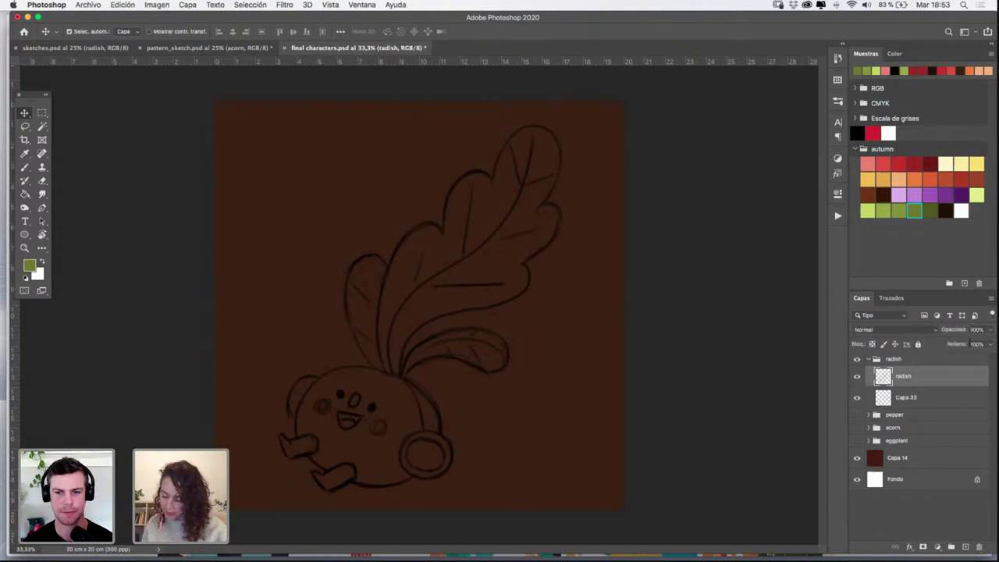
{"action": "mouse_move", "coordinate": [991, 333]}
{"action": "left_mouse_down"}
{"action": "mouse_move", "coordinate": [985, 346]}
{"action": "mouse_move", "coordinate": [963, 346]}
{"action": "left_mouse_up"}
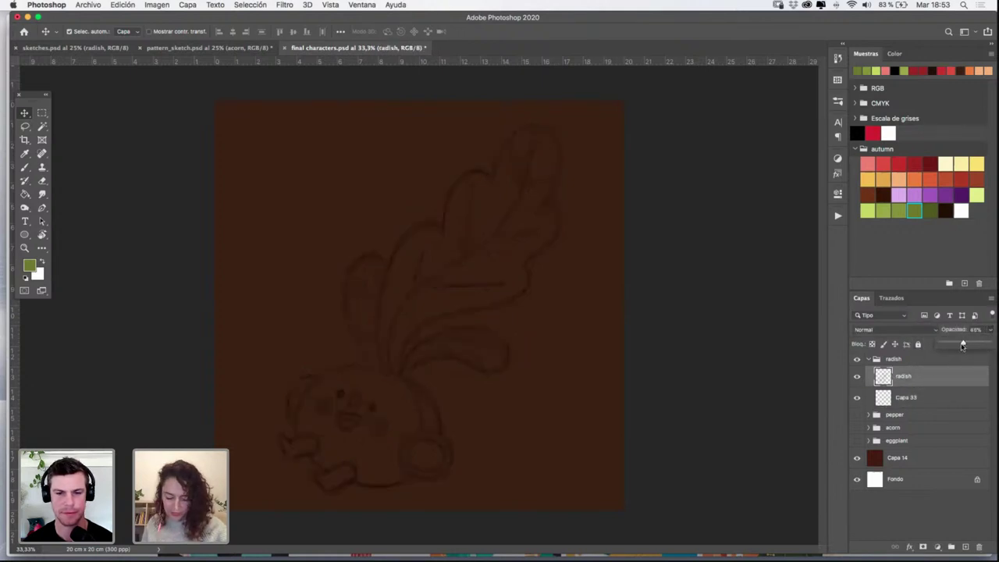
{"action": "left_click", "coordinate": [947, 374]}
{"action": "left_click", "coordinate": [917, 344]}
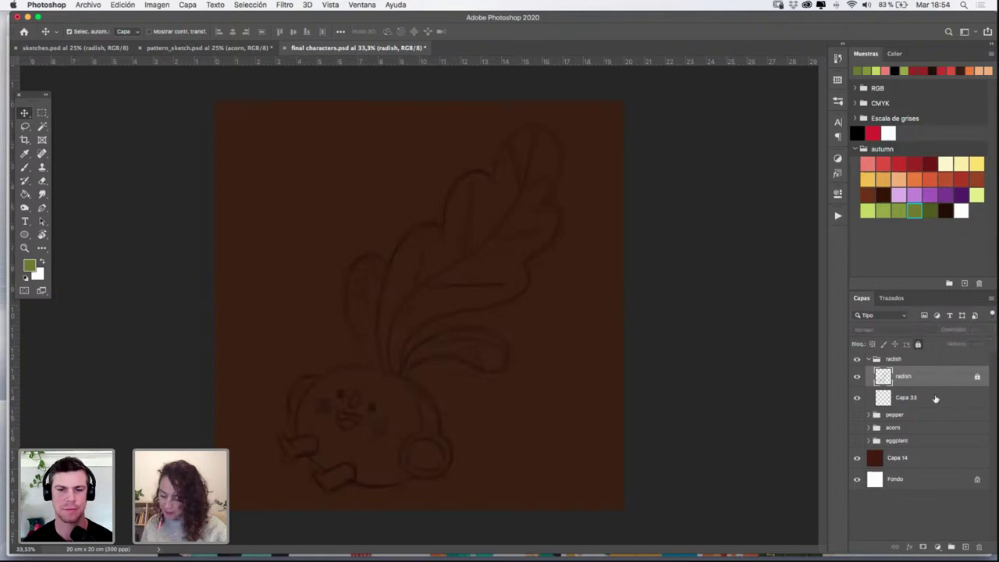
{"action": "left_click", "coordinate": [944, 398]}
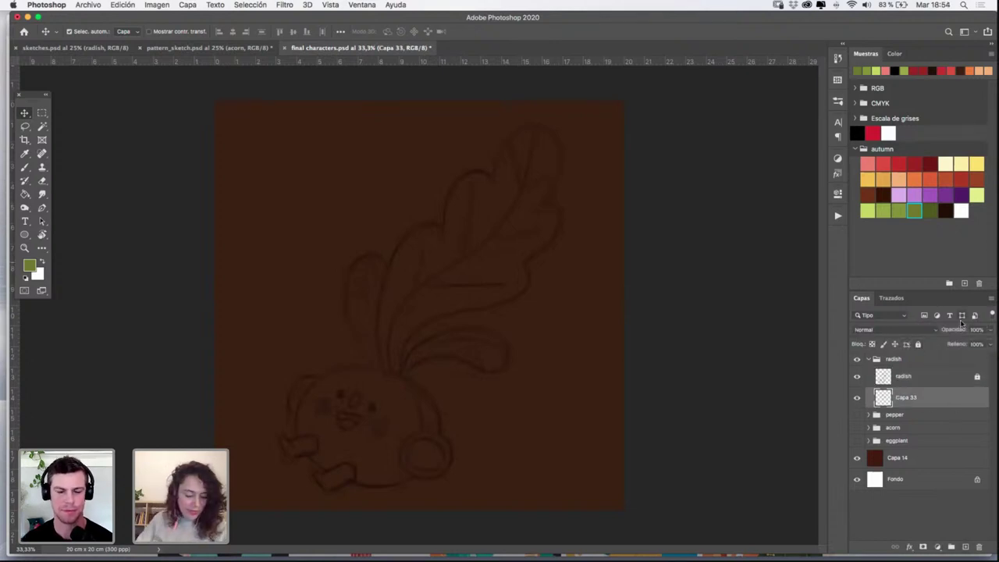
Set up the KYLE Ultimate Rough Inking 2 brush at about 75 px with the red autumn swatch for painting the radish body
{"action": "left_click", "coordinate": [31, 250]}
{"action": "left_click", "coordinate": [413, 426]}
{"action": "left_click", "coordinate": [422, 418]}
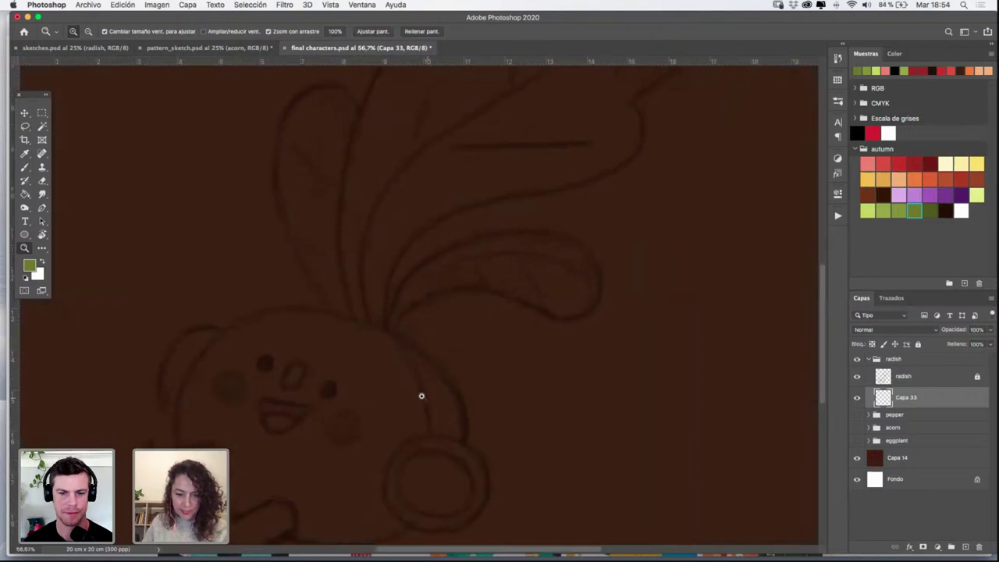
{"action": "left_click_drag", "start_coordinate": [421, 395], "coordinate": [544, 223]}
{"action": "left_click", "coordinate": [839, 100]}
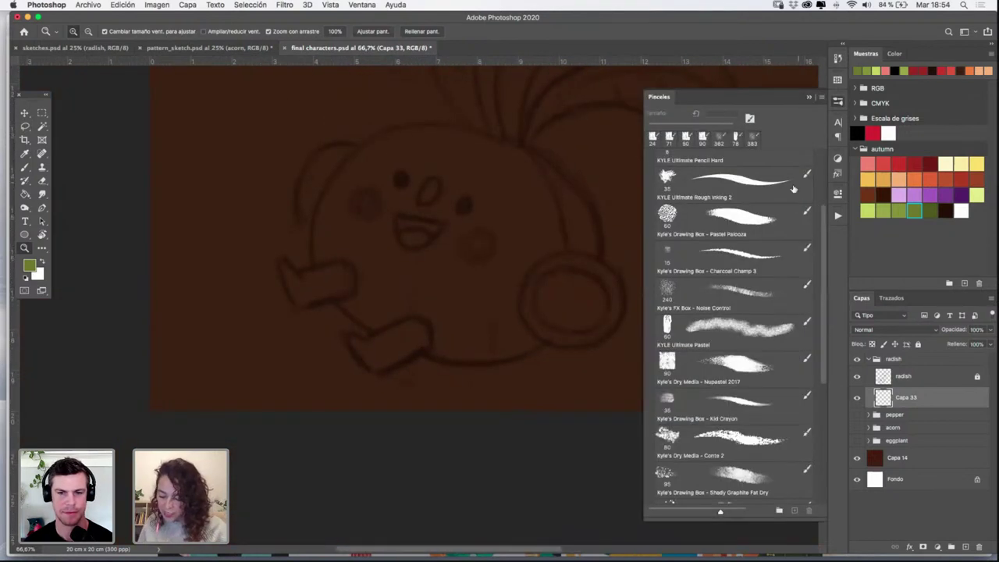
{"action": "left_click", "coordinate": [740, 188]}
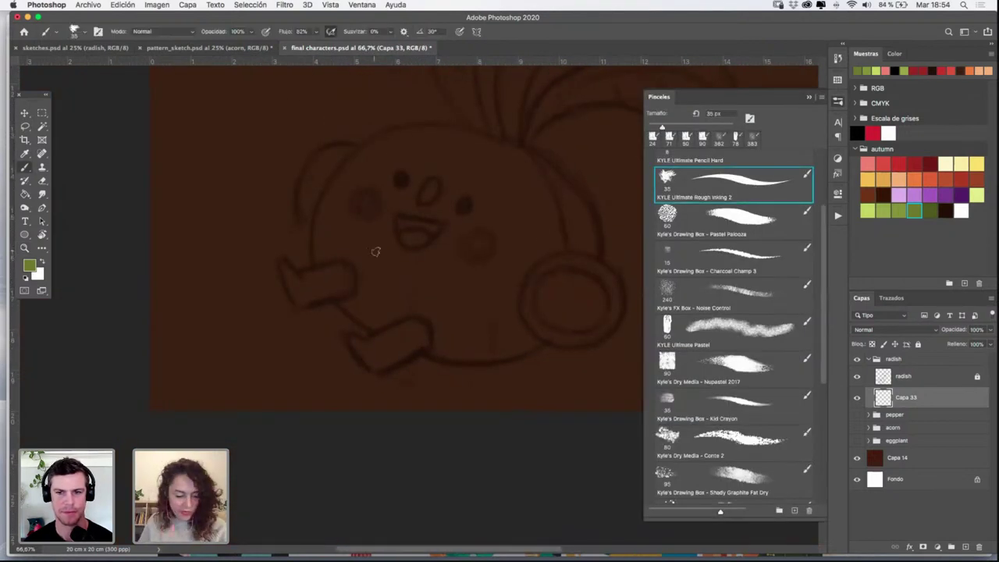
{"action": "mouse_move", "coordinate": [377, 241]}
{"action": "left_mouse_down"}
{"action": "mouse_move", "coordinate": [389, 240]}
{"action": "mouse_move", "coordinate": [376, 240]}
{"action": "left_mouse_up"}
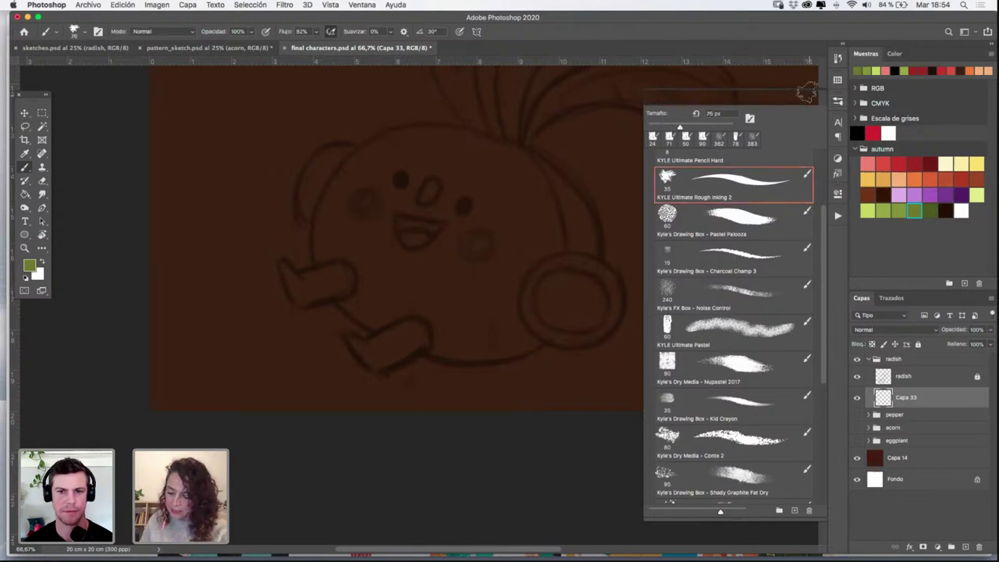
{"action": "left_click", "coordinate": [808, 96]}
{"action": "left_click", "coordinate": [899, 162]}
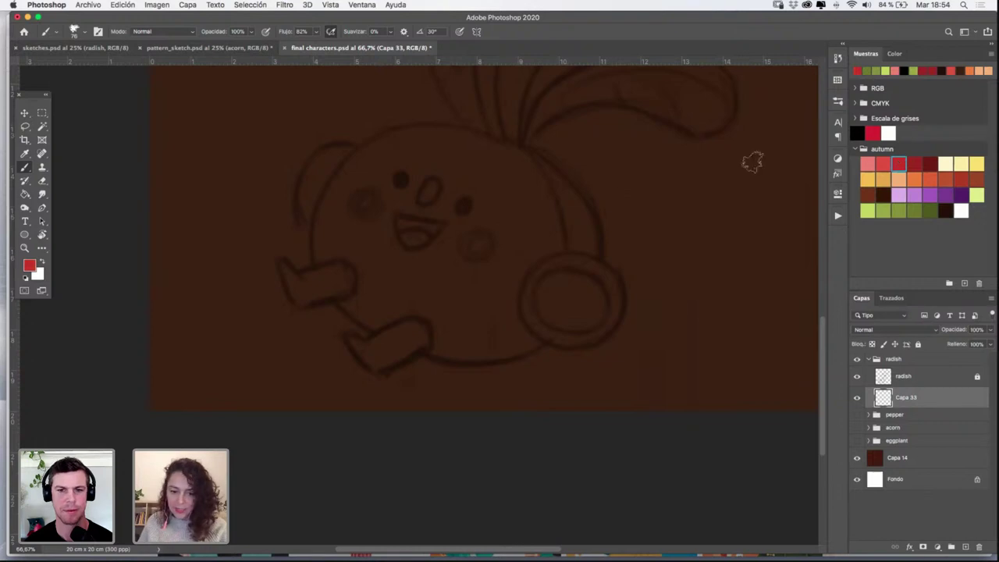
{"action": "scroll", "coordinate": [530, 211], "scroll_direction": "up", "scroll_amount": 2}
Paint the left edge of the radish body in red down to the lower foot, undoing and redrawing uneven strokes
{"action": "mouse_move", "coordinate": [402, 178]}
{"action": "left_mouse_down"}
{"action": "mouse_move", "coordinate": [357, 208]}
{"action": "mouse_move", "coordinate": [340, 242]}
{"action": "mouse_move", "coordinate": [336, 323]}
{"action": "left_mouse_up"}
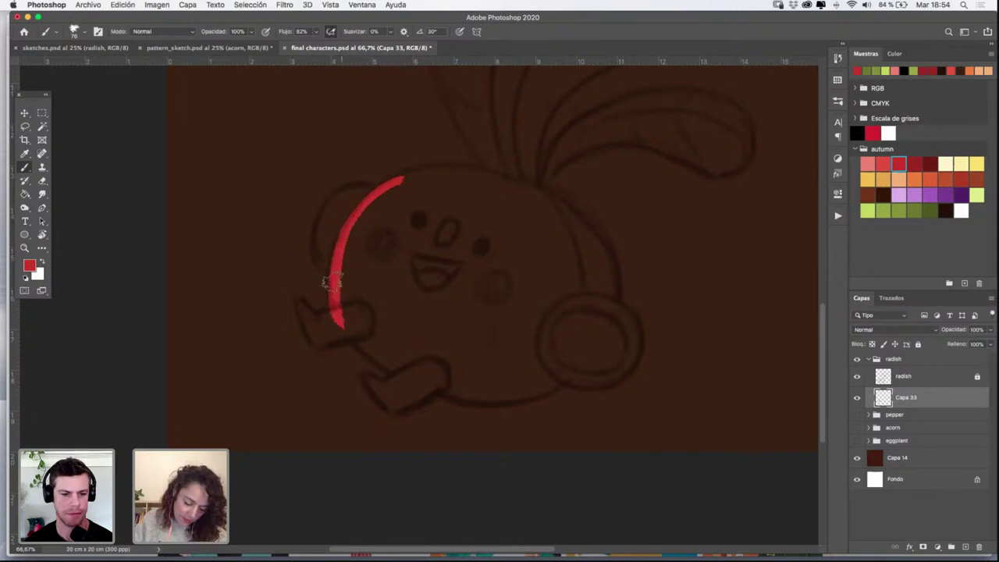
{"action": "key", "text": "ctrl+z"}
{"action": "mouse_move", "coordinate": [340, 242]}
{"action": "left_mouse_down"}
{"action": "mouse_move", "coordinate": [330, 283]}
{"action": "mouse_move", "coordinate": [361, 341]}
{"action": "mouse_move", "coordinate": [407, 378]}
{"action": "left_mouse_up"}
{"action": "key", "text": "ctrl+z"}
{"action": "left_click_drag", "start_coordinate": [369, 342], "coordinate": [417, 380]}
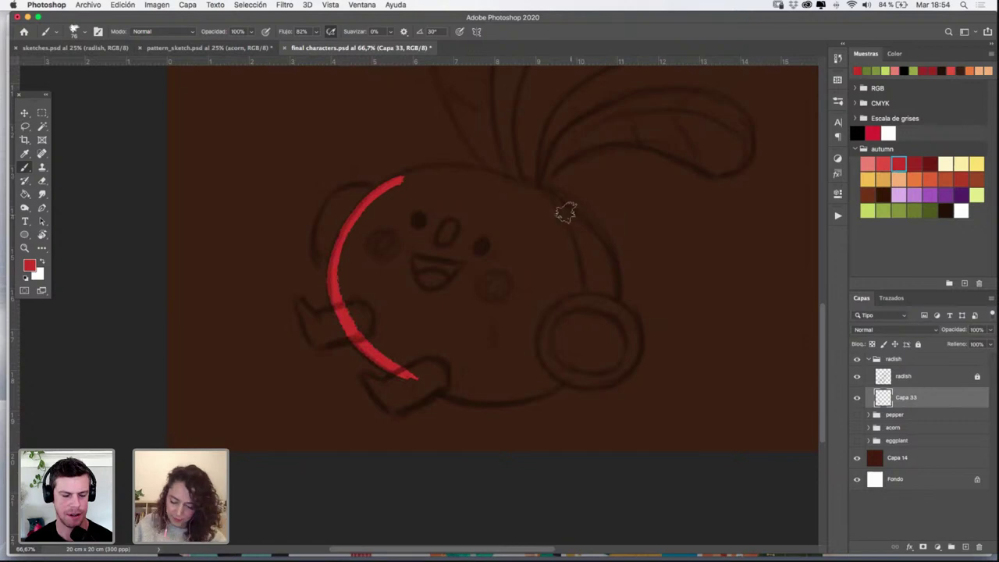
Paint the right, lower and upper edges of the radish body in red to close the round outline
{"action": "mouse_move", "coordinate": [548, 200]}
{"action": "left_mouse_down"}
{"action": "mouse_move", "coordinate": [595, 236]}
{"action": "mouse_move", "coordinate": [598, 335]}
{"action": "left_mouse_up"}
{"action": "left_click_drag", "start_coordinate": [404, 373], "coordinate": [508, 394]}
{"action": "mouse_move", "coordinate": [442, 387]}
{"action": "left_mouse_down"}
{"action": "mouse_move", "coordinate": [538, 389]}
{"action": "mouse_move", "coordinate": [565, 363]}
{"action": "left_mouse_up"}
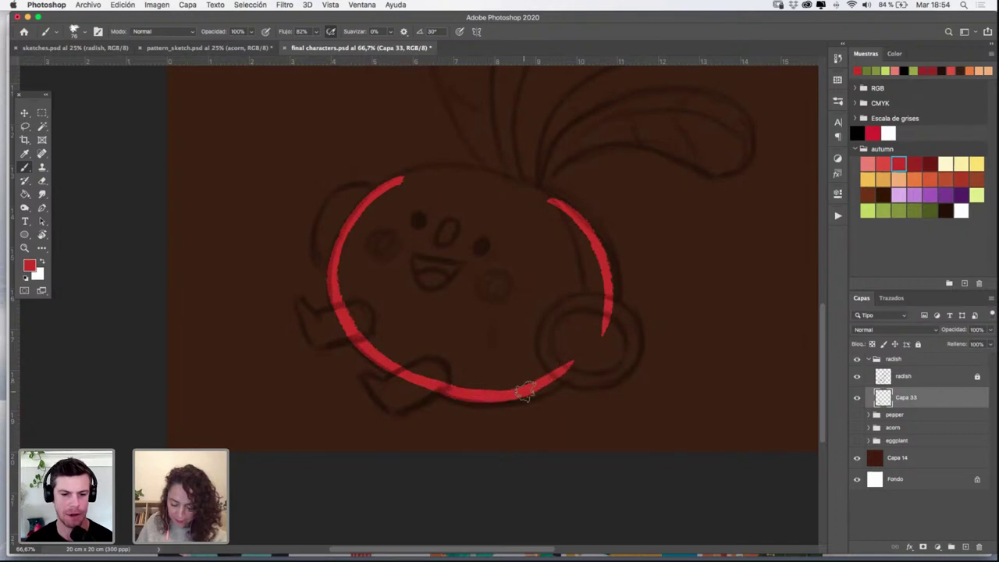
{"action": "mouse_move", "coordinate": [526, 392]}
{"action": "left_mouse_down"}
{"action": "mouse_move", "coordinate": [573, 361]}
{"action": "mouse_move", "coordinate": [602, 321]}
{"action": "left_mouse_up"}
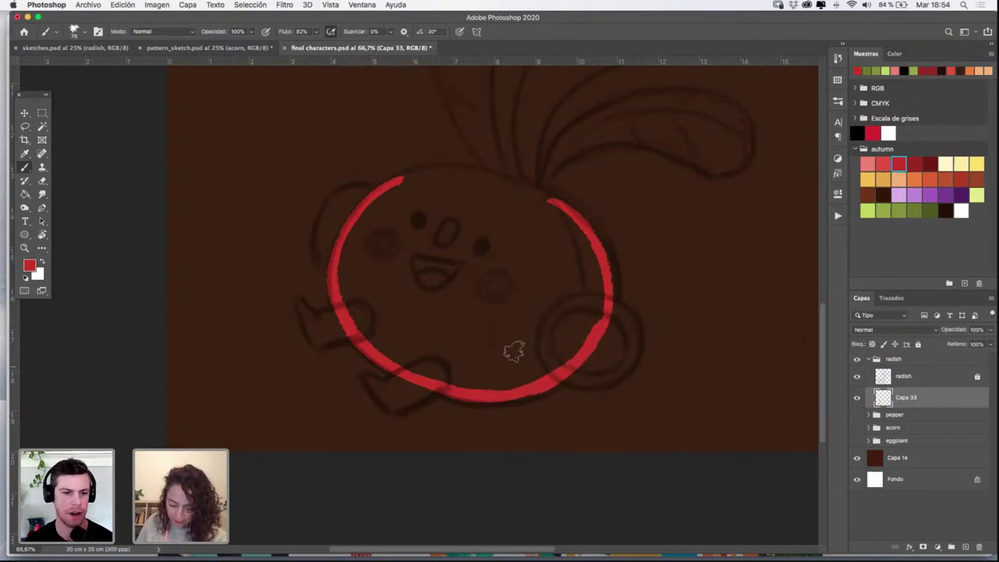
{"action": "left_click_drag", "start_coordinate": [367, 347], "coordinate": [465, 390]}
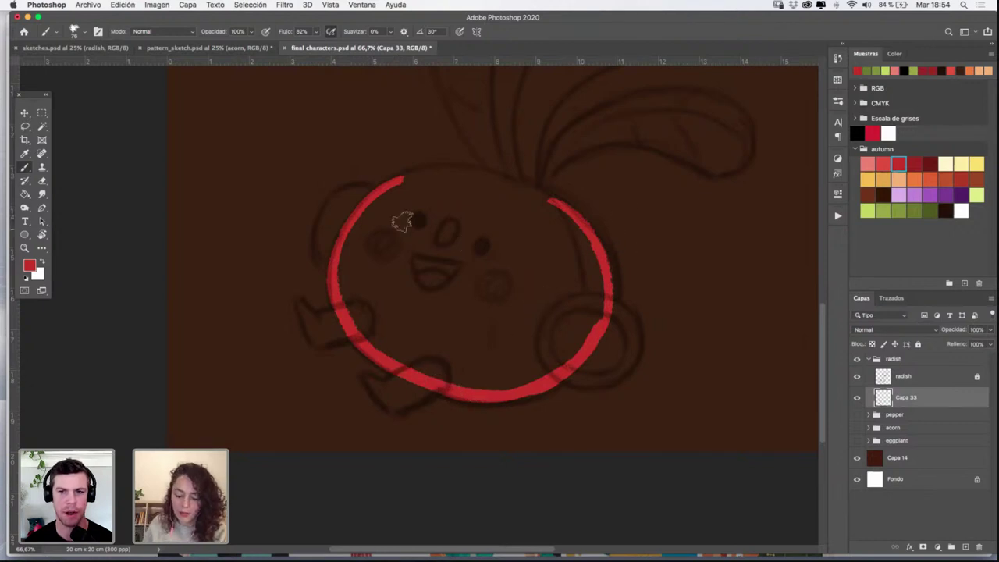
{"action": "mouse_move", "coordinate": [372, 196]}
{"action": "left_mouse_down"}
{"action": "mouse_move", "coordinate": [452, 176]}
{"action": "mouse_move", "coordinate": [397, 181]}
{"action": "mouse_move", "coordinate": [440, 170]}
{"action": "mouse_move", "coordinate": [448, 175]}
{"action": "mouse_move", "coordinate": [421, 172]}
{"action": "mouse_move", "coordinate": [559, 205]}
{"action": "mouse_move", "coordinate": [486, 172]}
{"action": "left_mouse_up"}
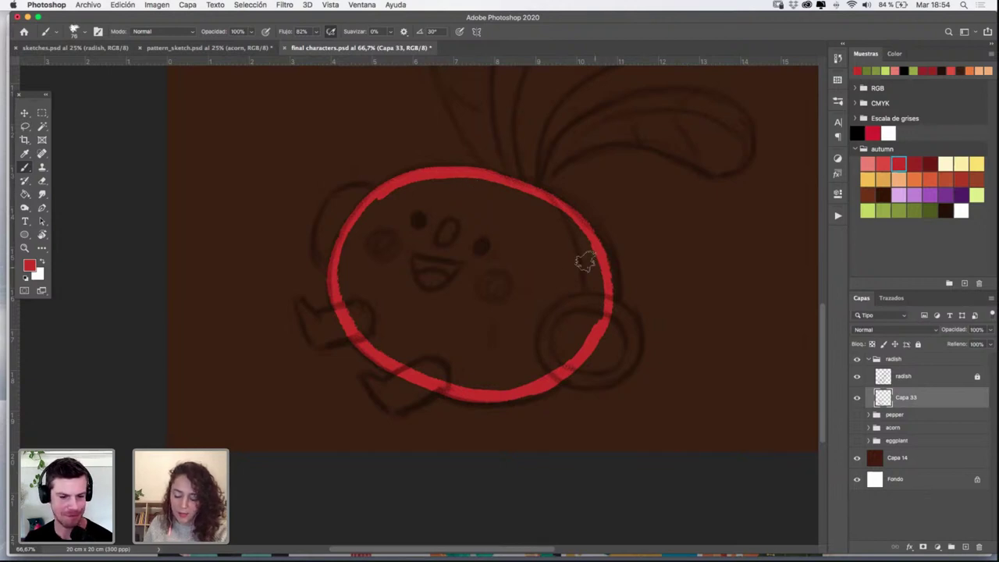
{"action": "mouse_move", "coordinate": [372, 205]}
{"action": "left_mouse_down"}
{"action": "mouse_move", "coordinate": [402, 181]}
{"action": "mouse_move", "coordinate": [470, 178]}
{"action": "left_mouse_up"}
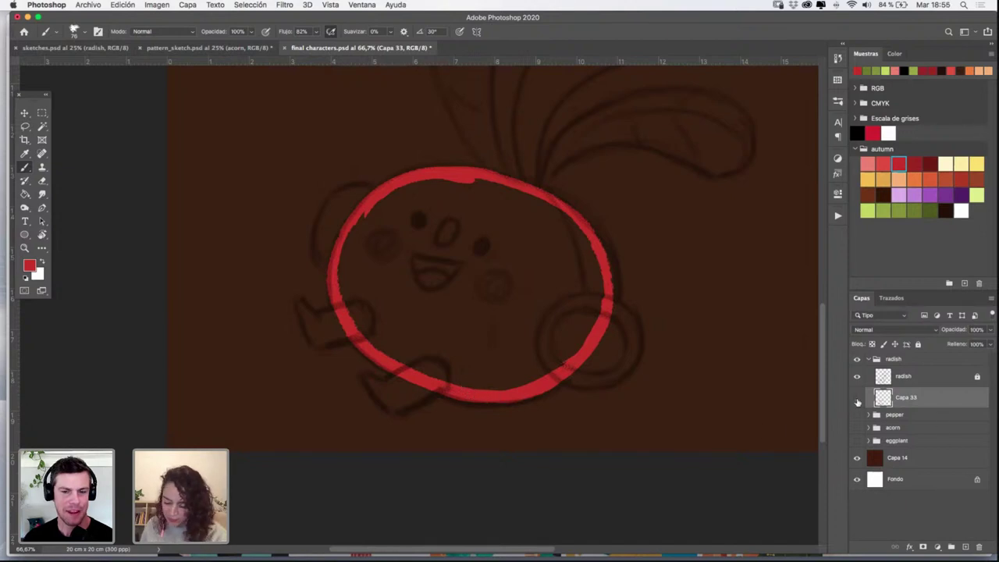
Check the red outline layer by hiding and showing it, and add a new empty layer directly below it
{"action": "left_click", "coordinate": [858, 399]}
{"action": "left_click", "coordinate": [859, 400]}
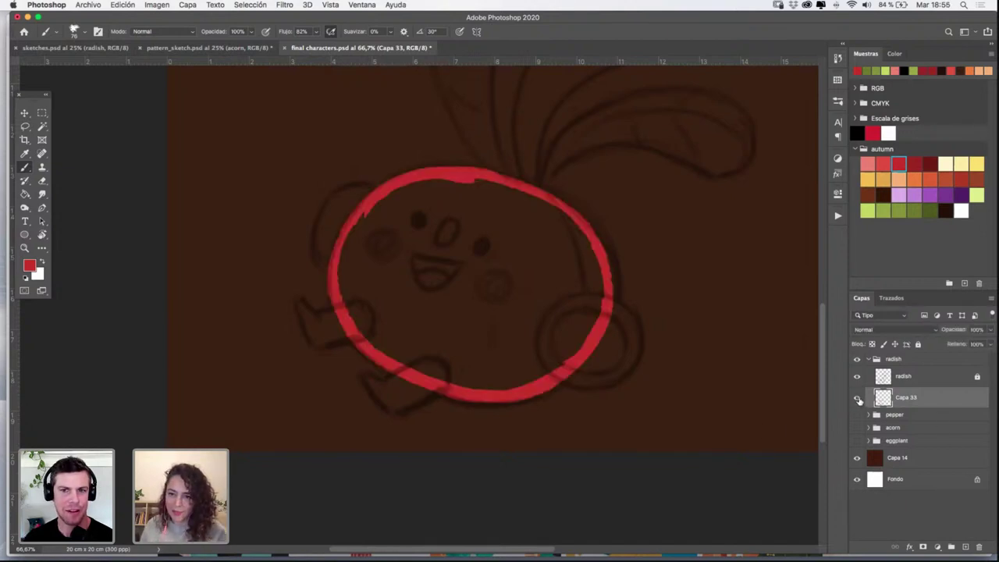
{"action": "left_click", "coordinate": [966, 548]}
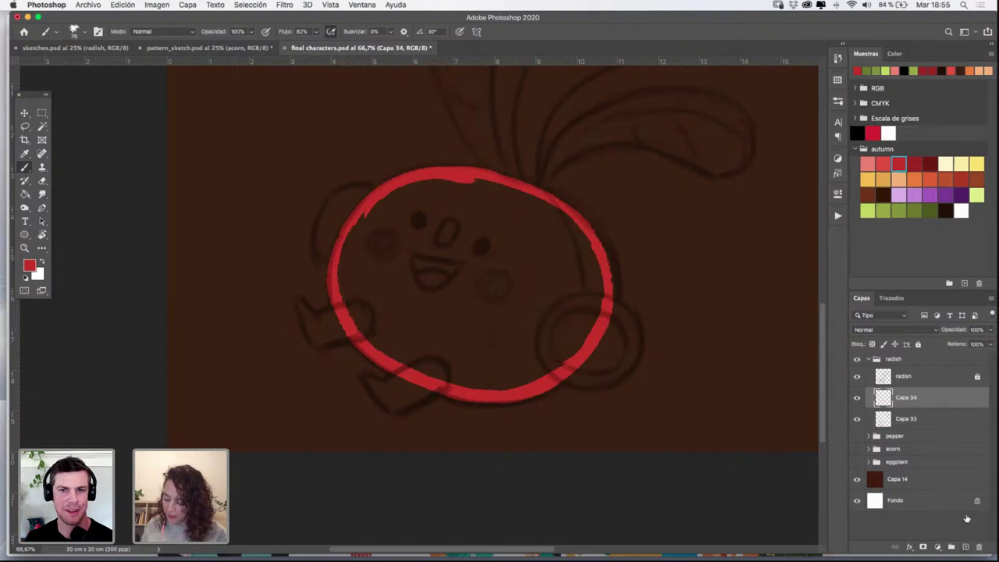
{"action": "left_click_drag", "start_coordinate": [932, 400], "coordinate": [931, 425]}
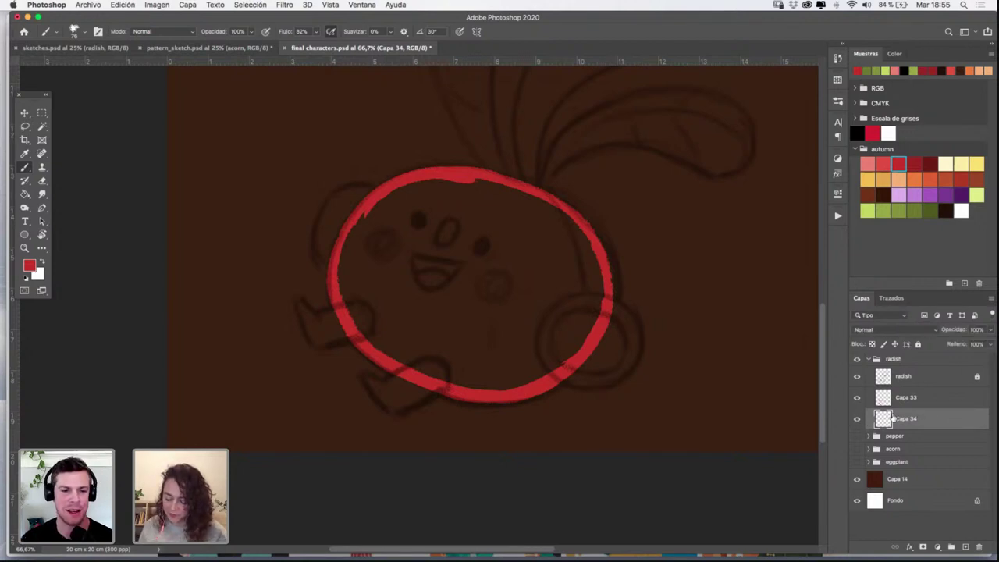
Select the red outline layer of the radish body and compare the canvas with it hidden and shown
{"action": "left_click", "coordinate": [913, 399]}
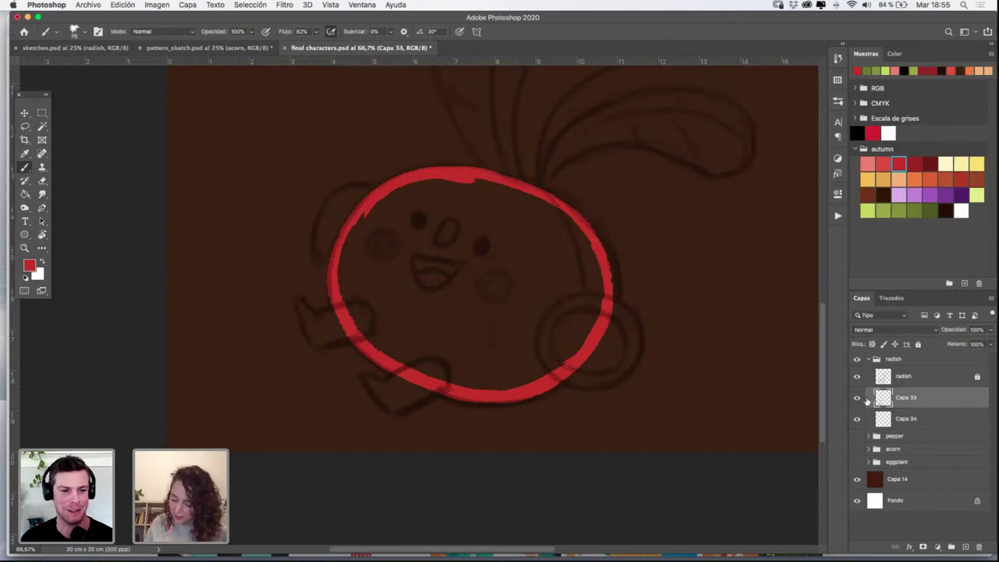
{"action": "left_click", "coordinate": [857, 398]}
{"action": "left_click", "coordinate": [857, 398]}
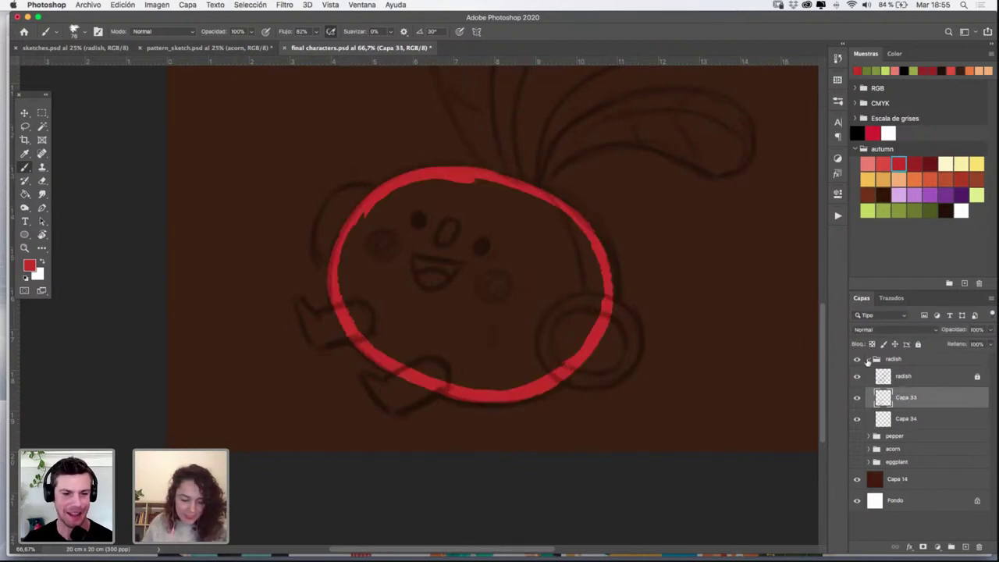
{"action": "left_click", "coordinate": [26, 194]}
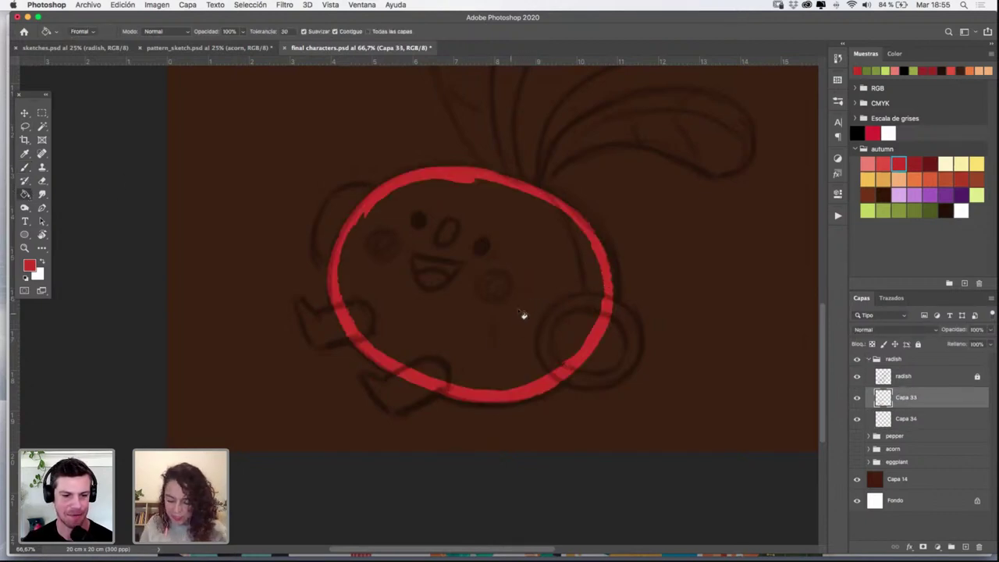
{"action": "left_click", "coordinate": [857, 399]}
{"action": "left_click", "coordinate": [857, 401]}
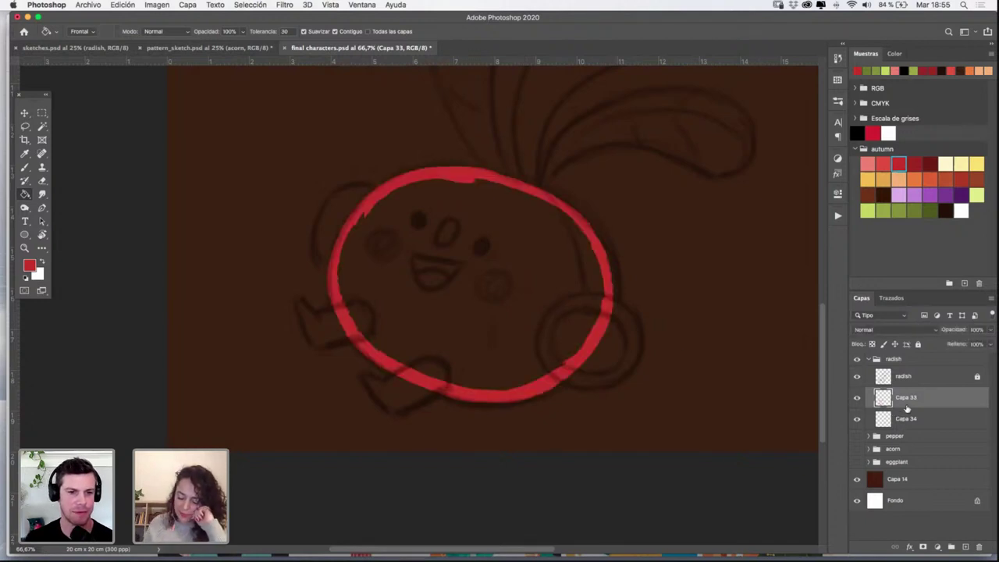
{"action": "left_click", "coordinate": [857, 399]}
{"action": "left_click", "coordinate": [857, 399]}
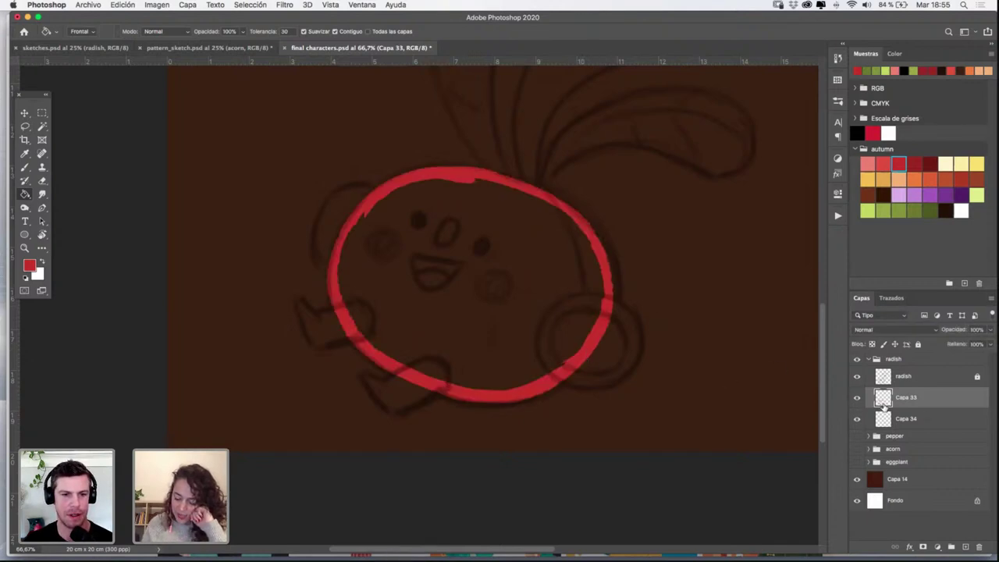
{"action": "left_click", "coordinate": [857, 399]}
{"action": "left_click", "coordinate": [857, 400]}
Select the area inside the red outline with the Magic Wand and fill it with red on a new layer
{"action": "key", "text": "w"}
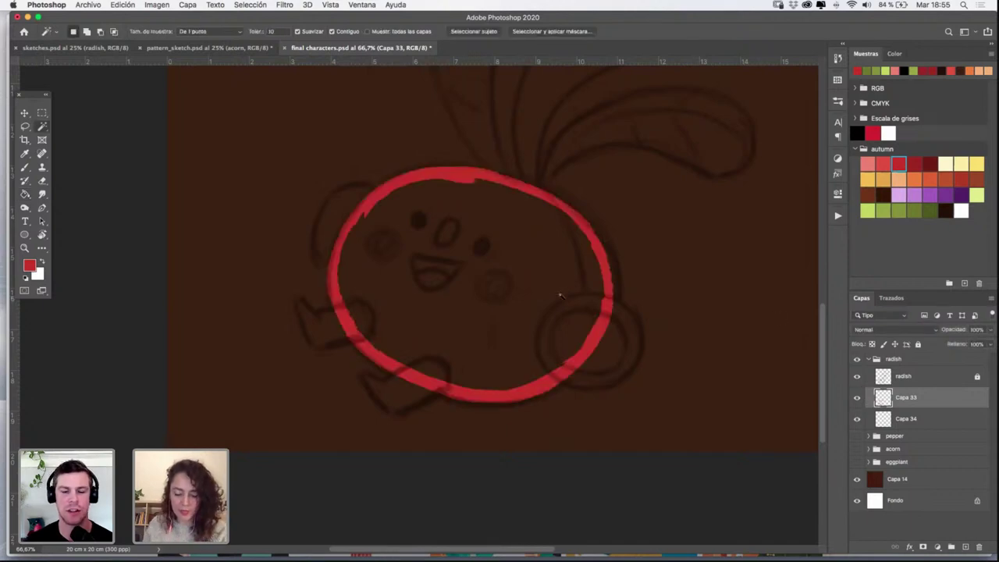
{"action": "left_click", "coordinate": [548, 286]}
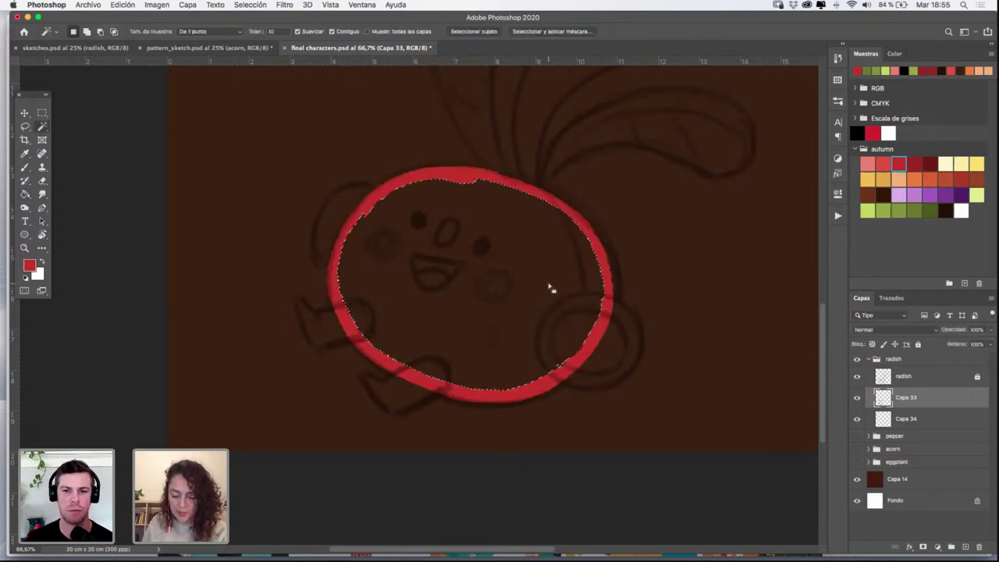
{"action": "left_click", "coordinate": [968, 548]}
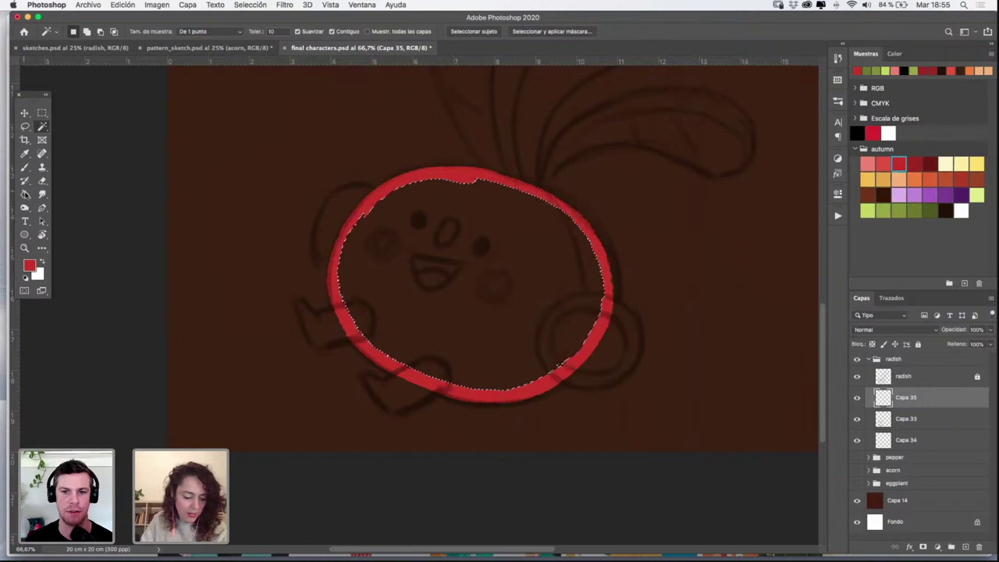
{"action": "key", "text": "g"}
{"action": "left_click", "coordinate": [519, 285]}
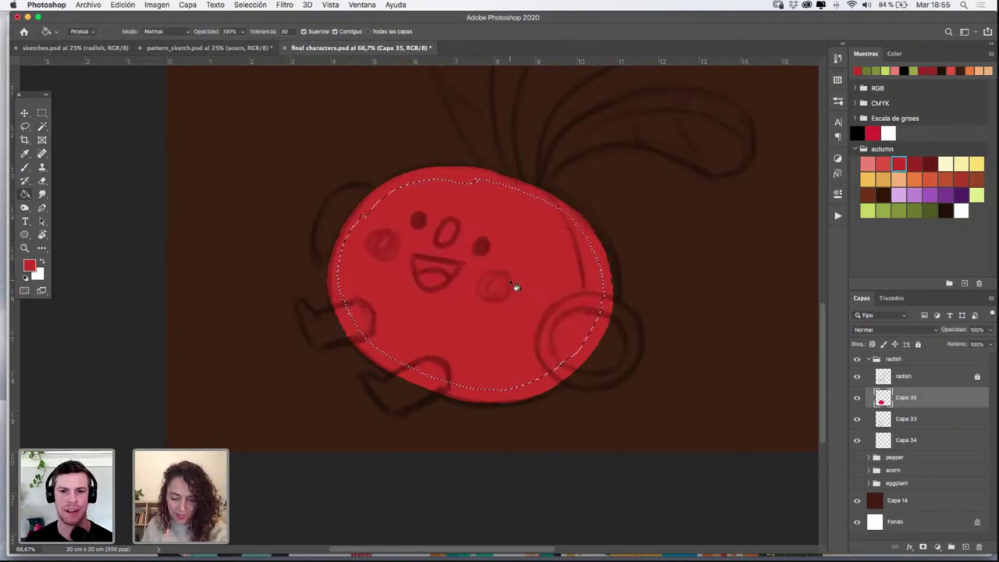
Expand the selection of the radish body's interior by 2 pixels and clear the selection
{"action": "left_click", "coordinate": [250, 5]}
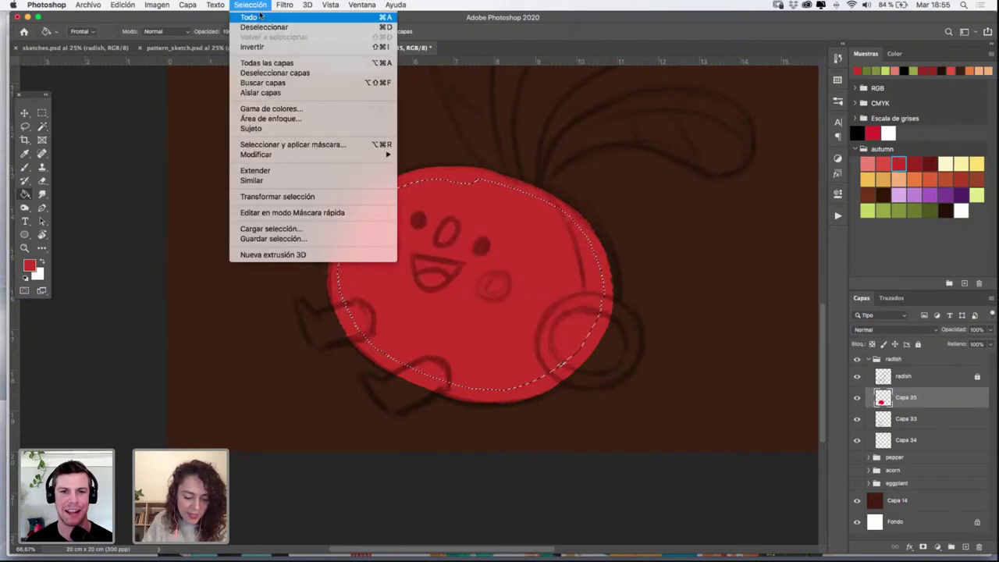
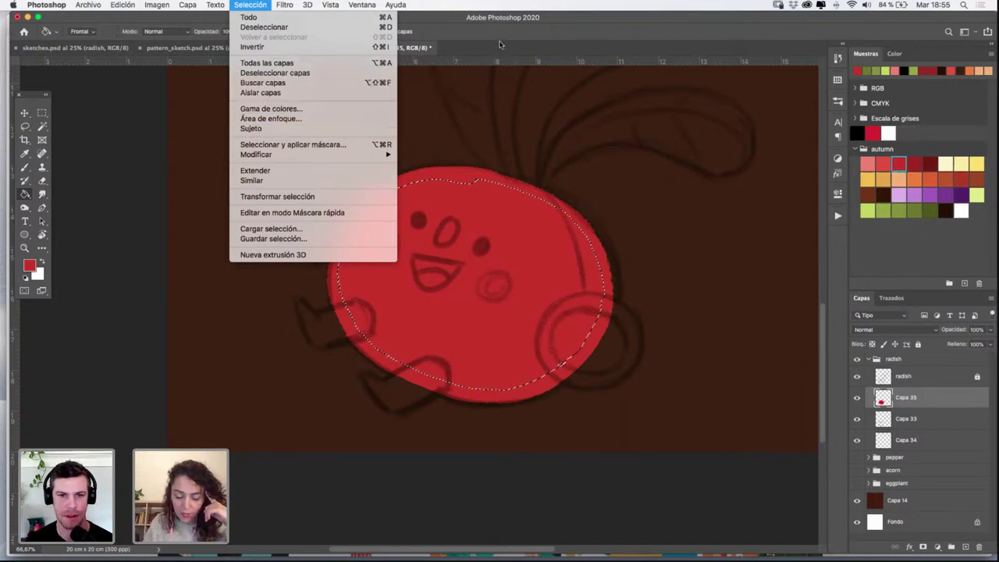
{"action": "mouse_move", "coordinate": [378, 156]}
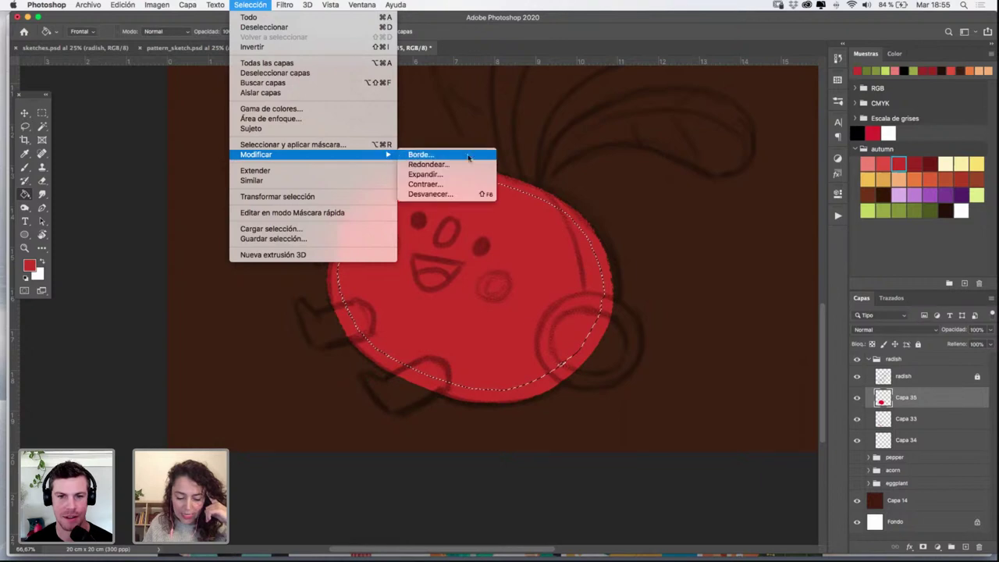
{"action": "left_click", "coordinate": [463, 175]}
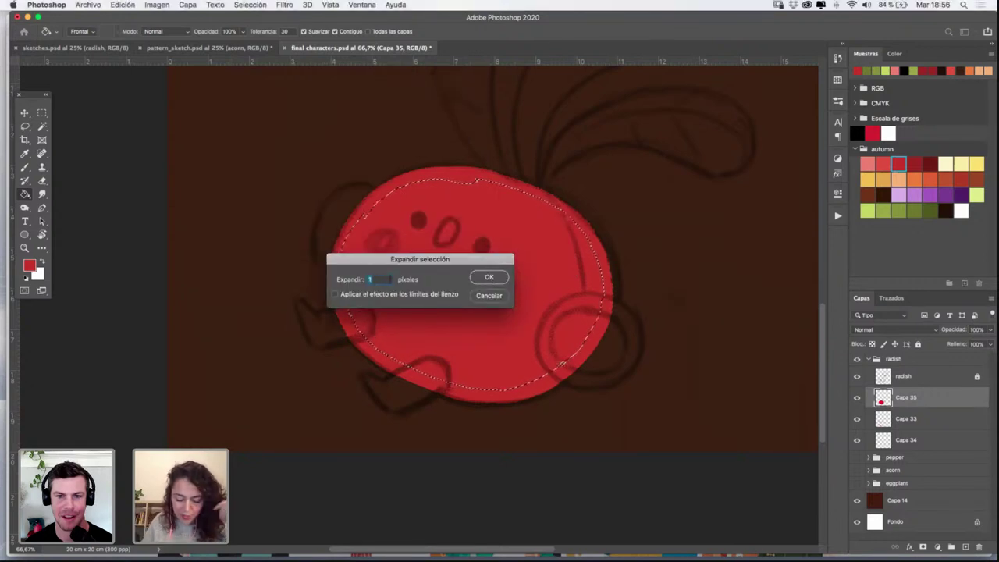
{"action": "key", "text": "Return"}
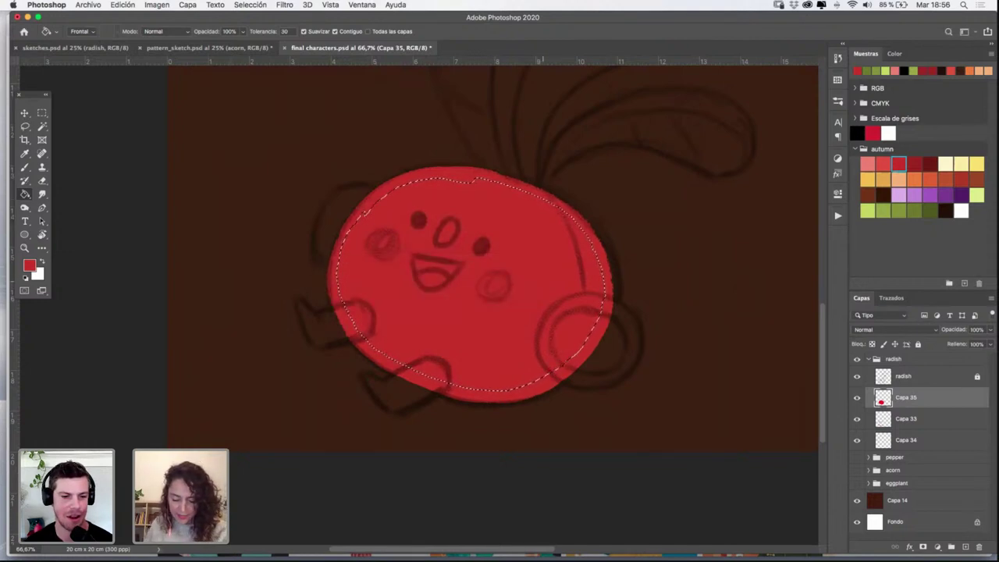
{"action": "key", "text": "super+d"}
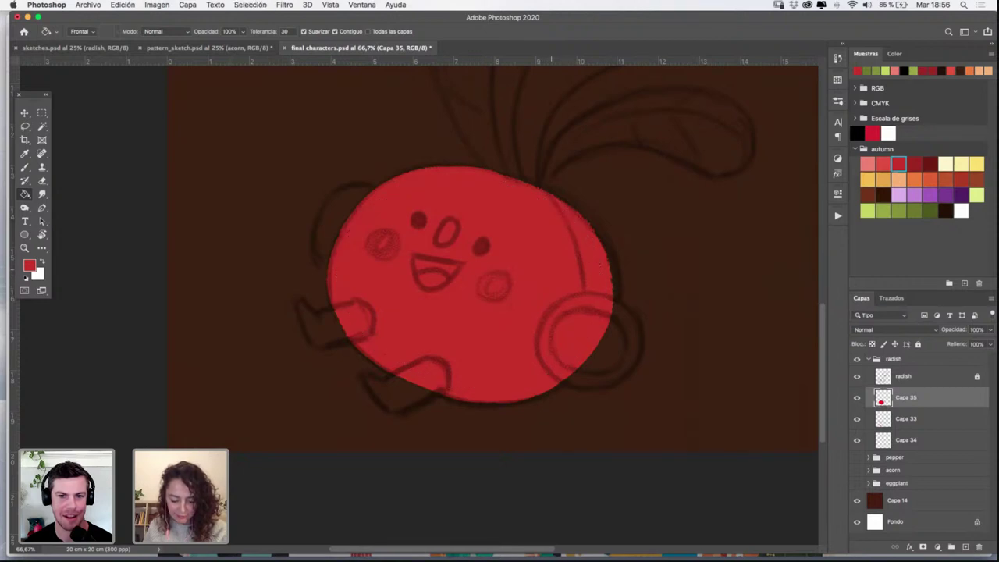
Hide the radish sketch and inspect the seam between fill and outline along the body's left edge, toggling the fill layer
{"action": "left_click", "coordinate": [856, 375]}
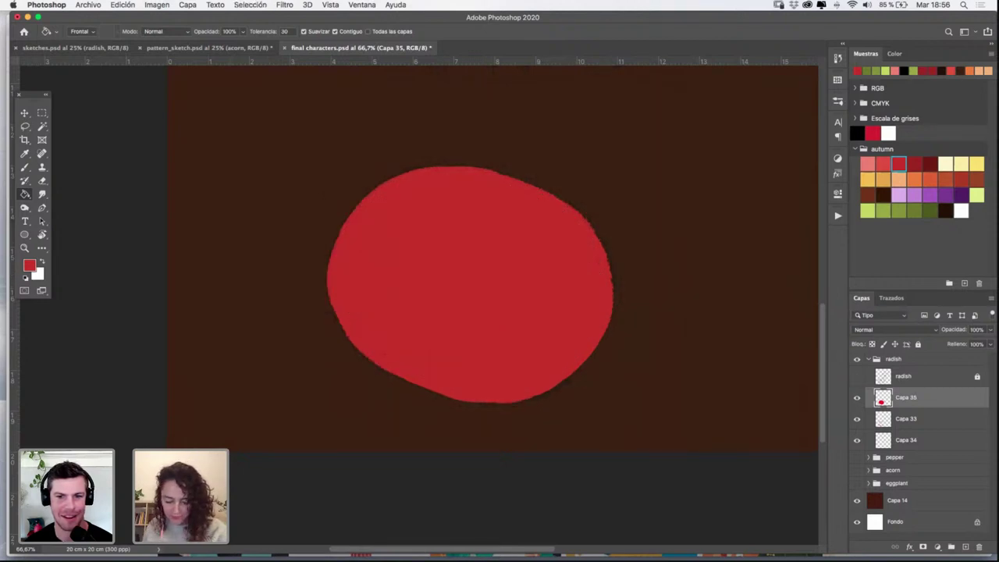
{"action": "key", "text": "z"}
{"action": "left_click", "coordinate": [370, 296]}
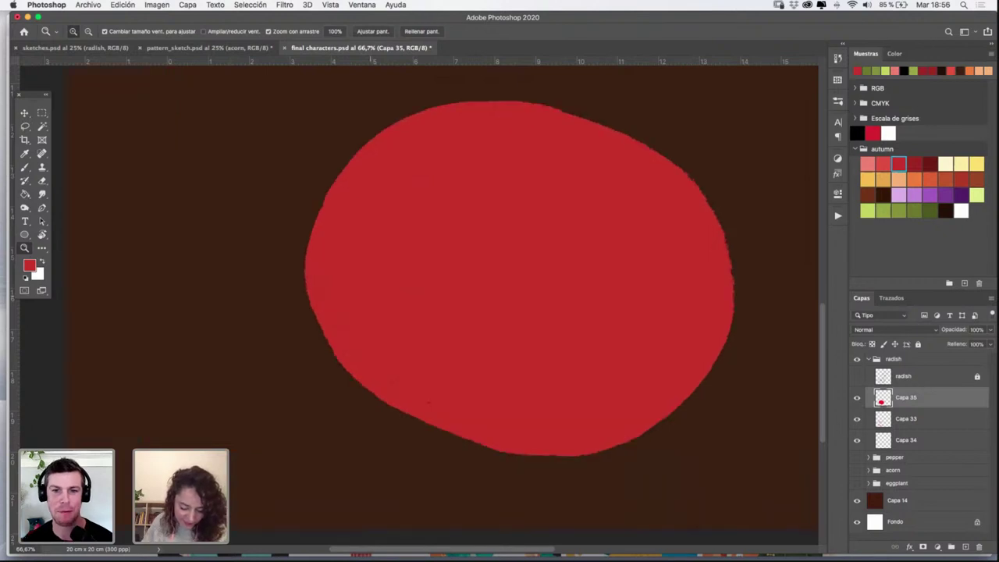
{"action": "left_click", "coordinate": [370, 297]}
{"action": "left_click", "coordinate": [856, 397]}
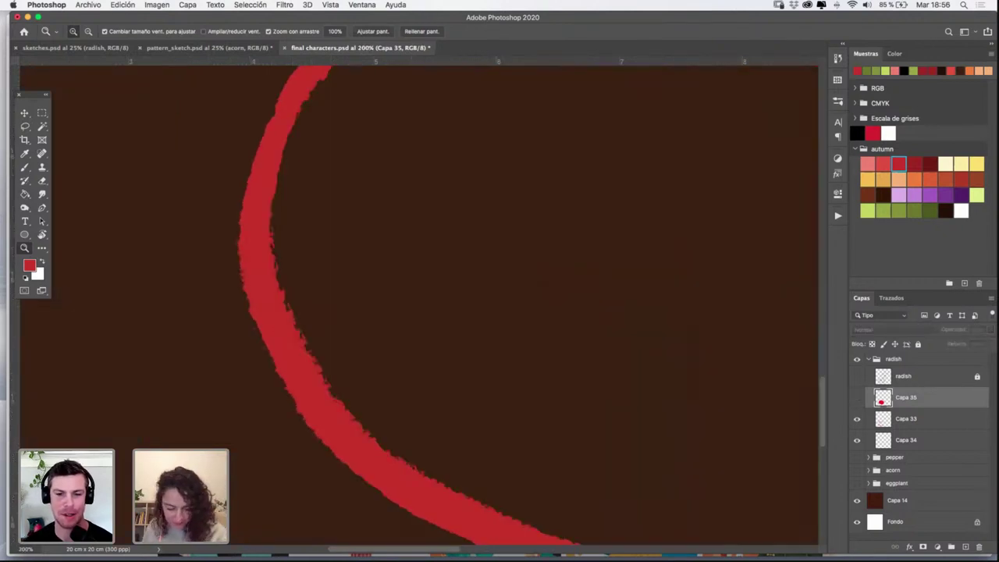
{"action": "left_click", "coordinate": [856, 397]}
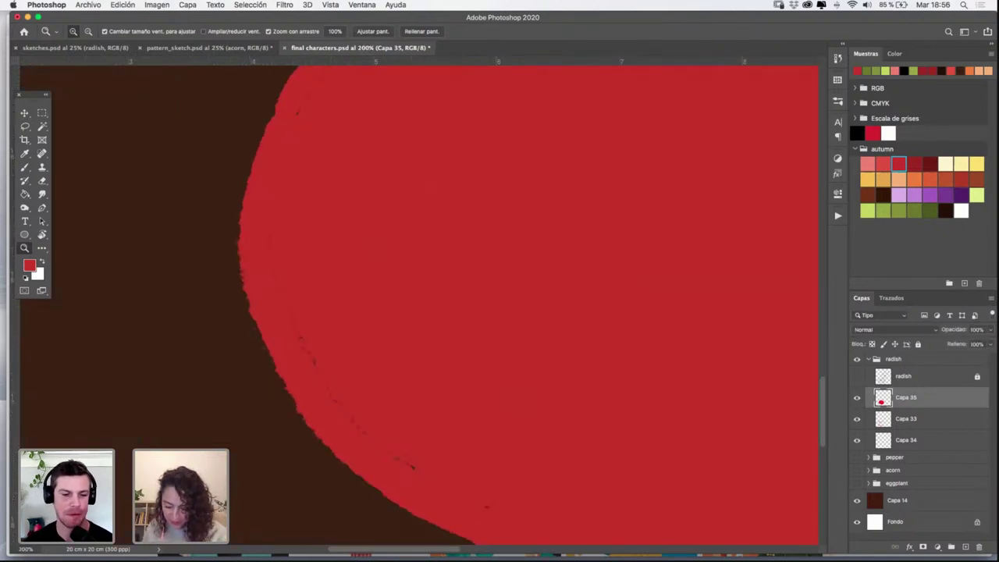
{"action": "key", "text": "super+comma"}
{"action": "key", "text": "super+comma"}
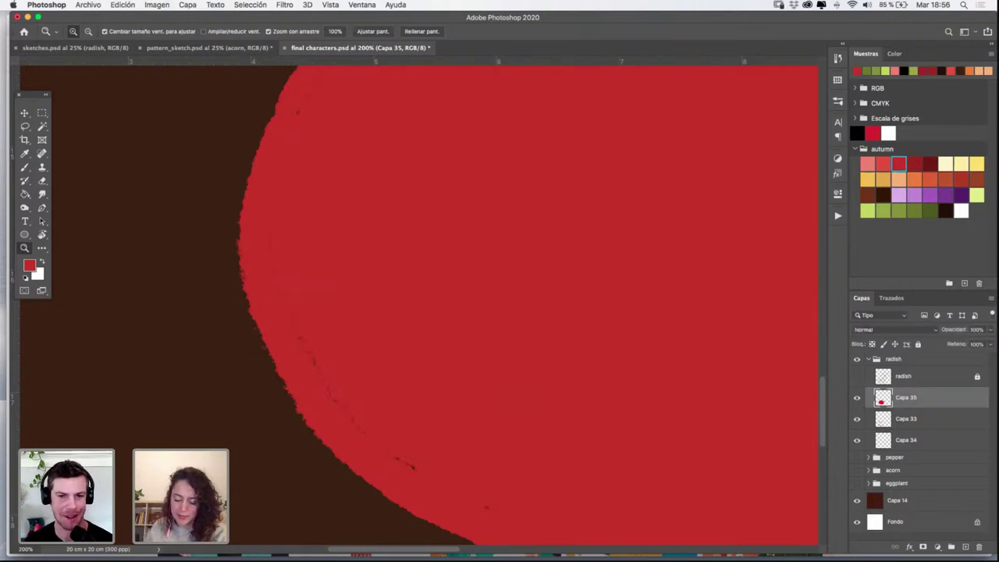
Load the red fill layer's shape as a selection and expand it by 4 pixels
{"action": "left_click", "coordinate": [883, 398], "text": "super"}
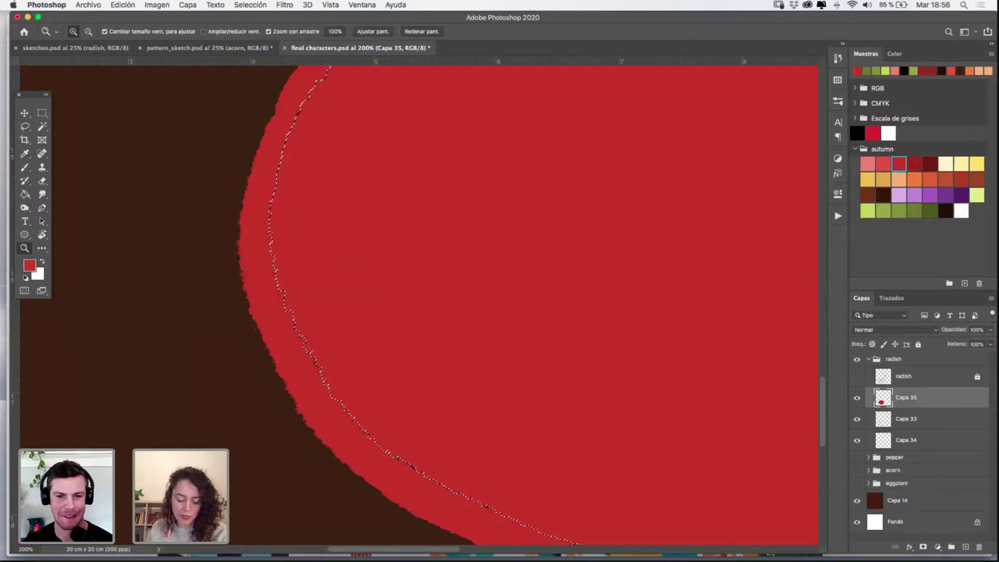
{"action": "left_click", "coordinate": [250, 5]}
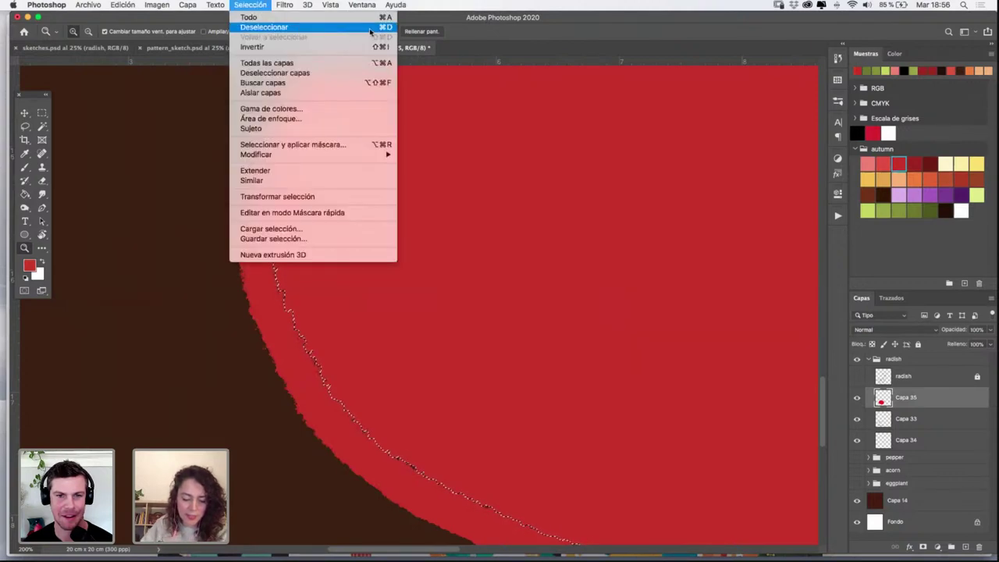
{"action": "mouse_move", "coordinate": [375, 154]}
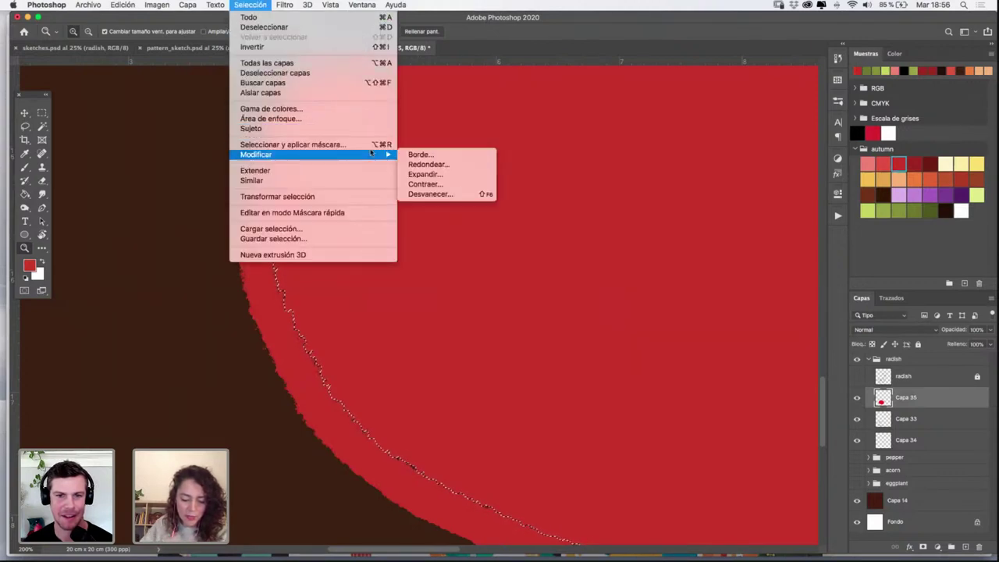
{"action": "left_click", "coordinate": [461, 178]}
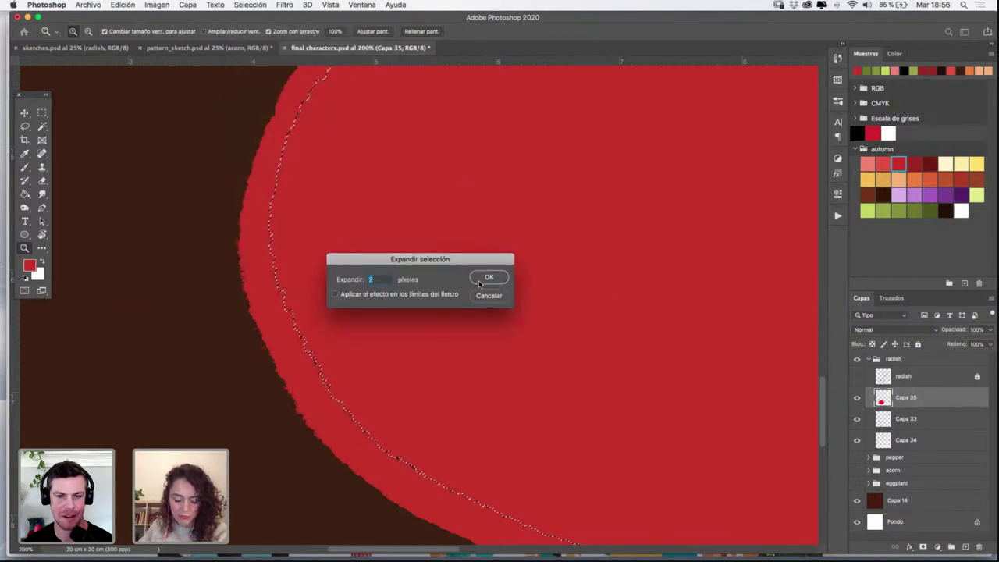
{"action": "type", "text": "4"}
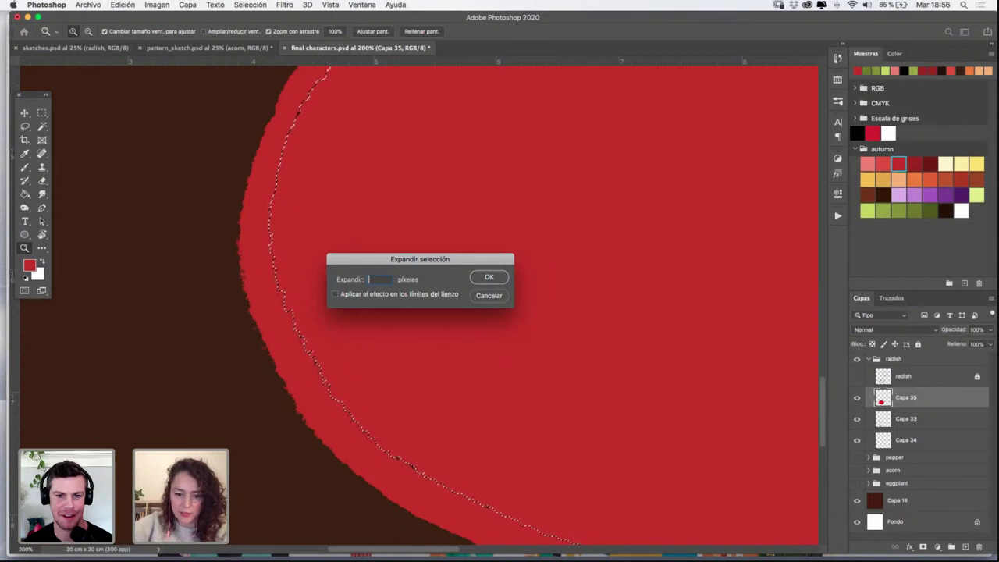
{"action": "left_click", "coordinate": [489, 275]}
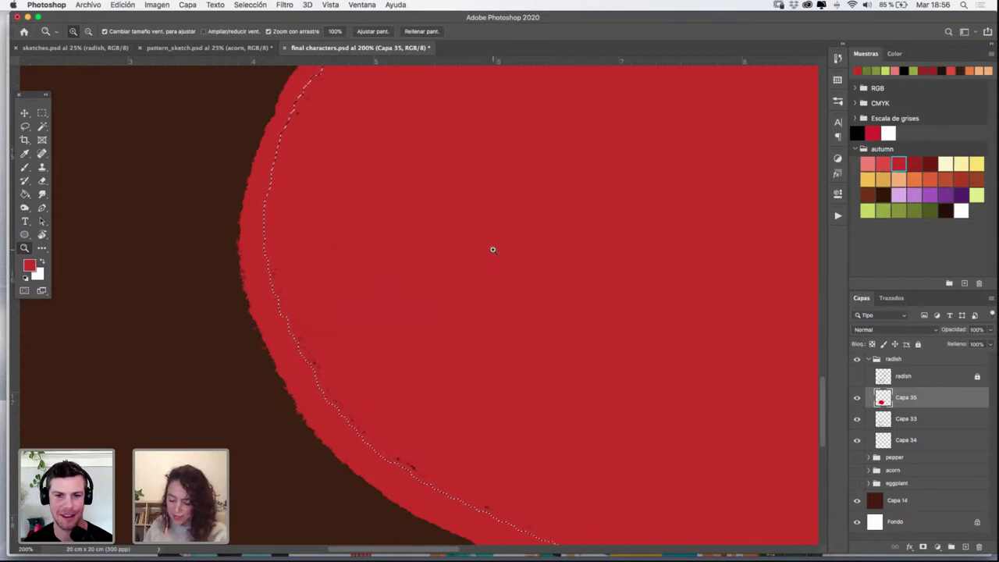
Fill the expanded selection with red on a new layer directly below the first fill, and deselect
{"action": "left_click", "coordinate": [964, 547]}
{"action": "left_click_drag", "start_coordinate": [913, 398], "coordinate": [923, 430]}
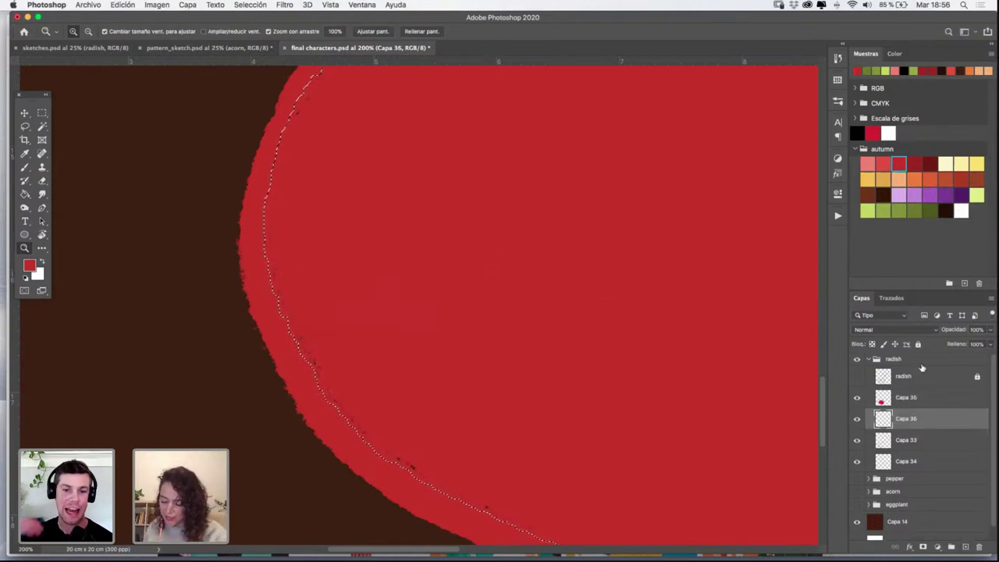
{"action": "key", "text": "g"}
{"action": "left_click", "coordinate": [543, 311]}
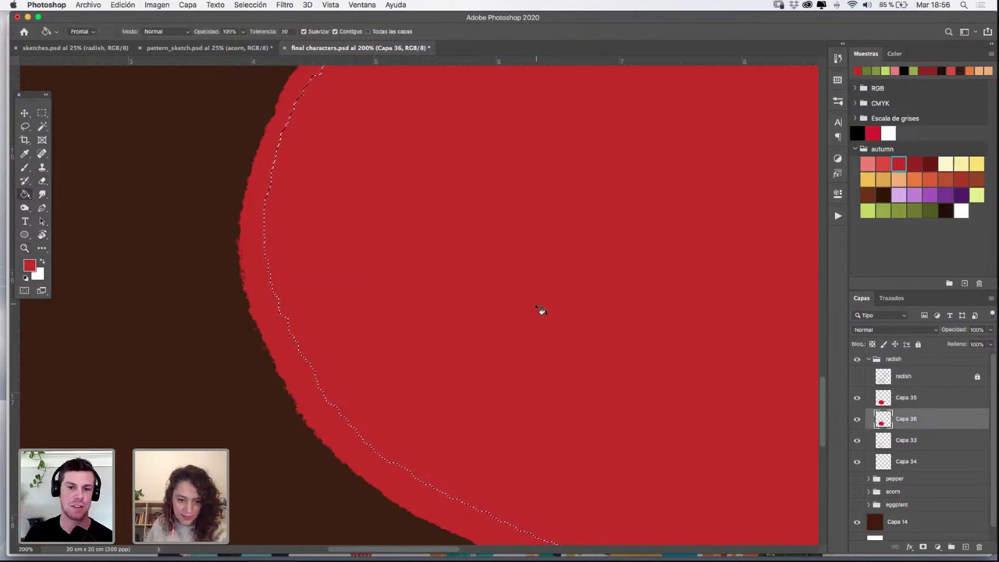
{"action": "key", "text": "super+d"}
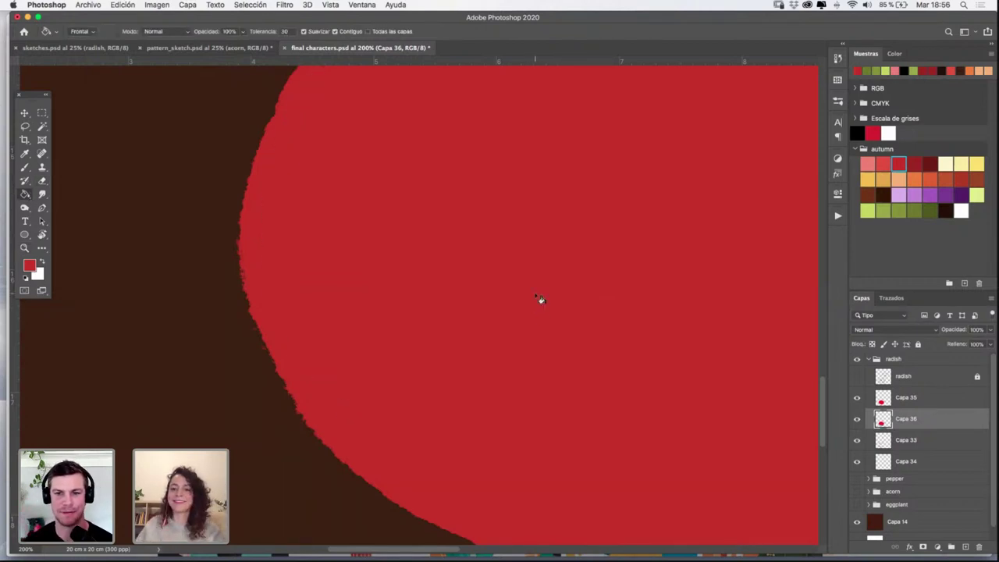
Merge the two red fill layers into one and check the result by hiding and showing it
{"action": "left_click", "coordinate": [919, 402], "text": "shift"}
{"action": "key", "text": "super+e"}
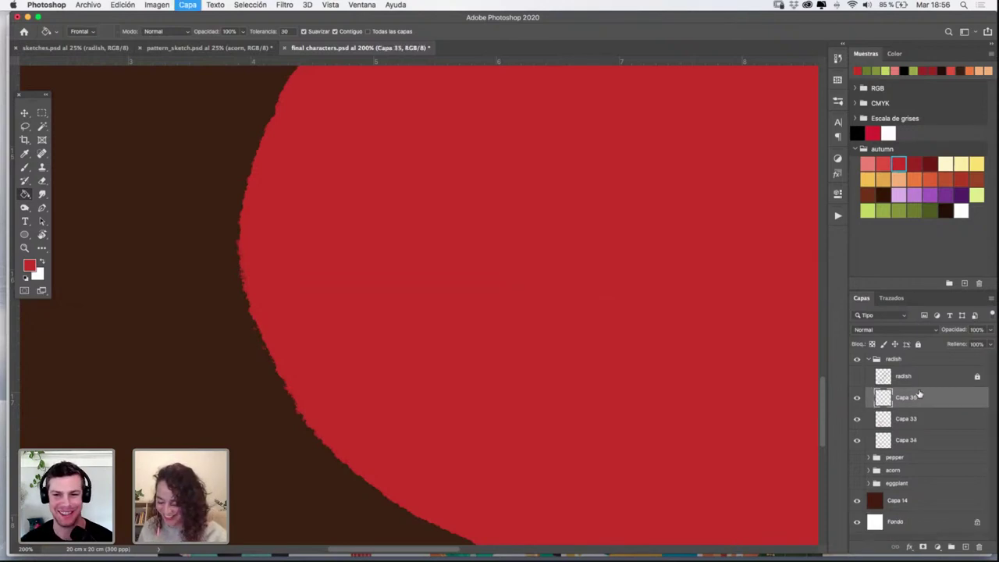
{"action": "left_click", "coordinate": [857, 398]}
{"action": "left_click", "coordinate": [858, 399]}
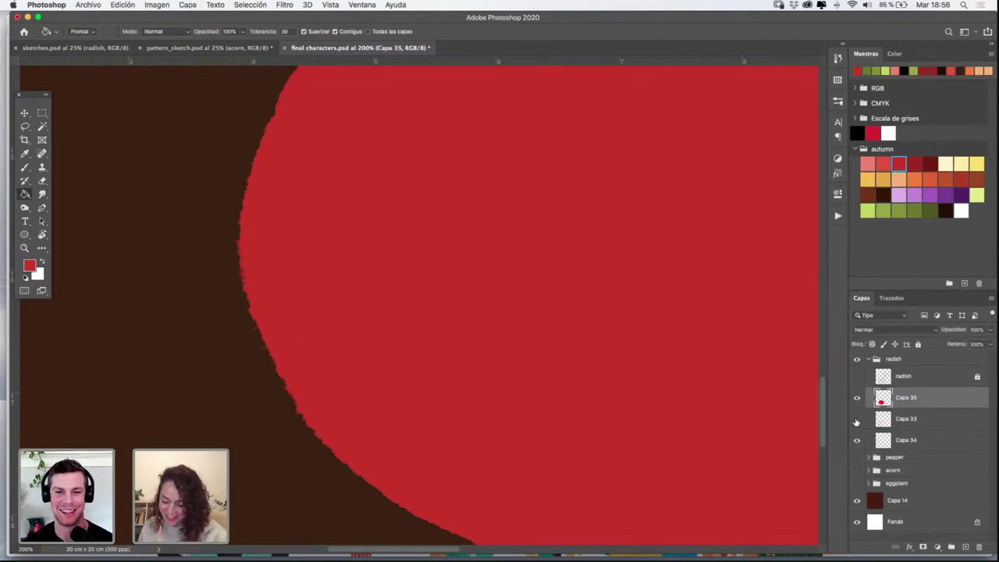
Check the red outline layer's visibility and merge it with the fill into a single radish body layer
{"action": "left_click", "coordinate": [857, 421]}
{"action": "left_click", "coordinate": [857, 421]}
{"action": "left_click", "coordinate": [907, 420]}
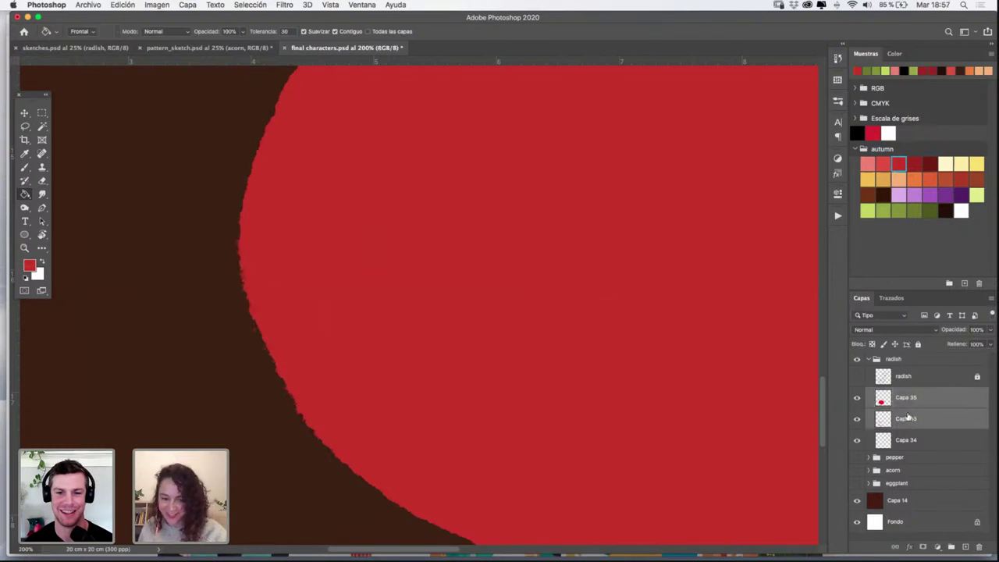
{"action": "key", "text": "Delete"}
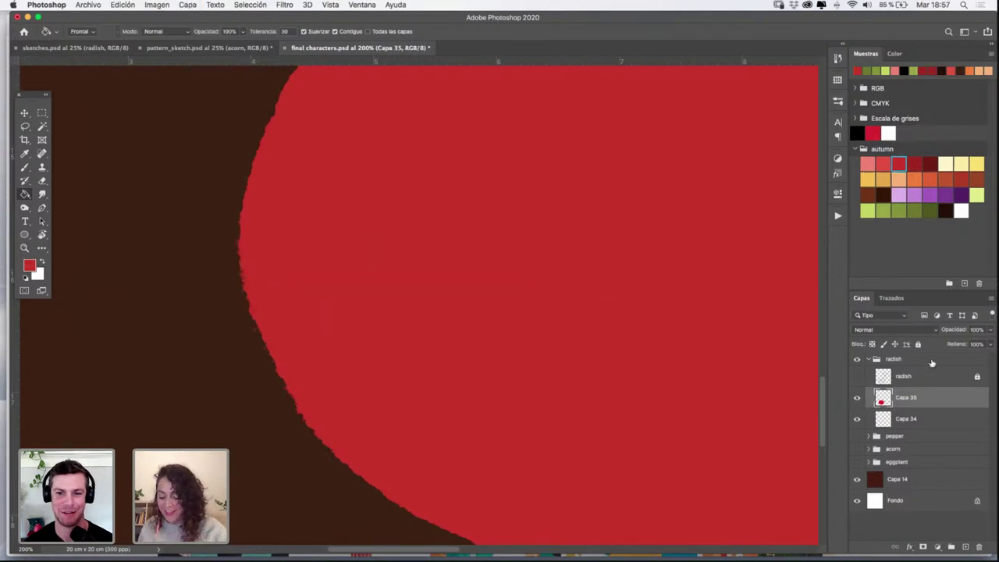
{"action": "left_click", "coordinate": [24, 248]}
{"action": "left_click", "coordinate": [609, 339], "text": "alt"}
{"action": "left_click", "coordinate": [610, 338], "text": "alt"}
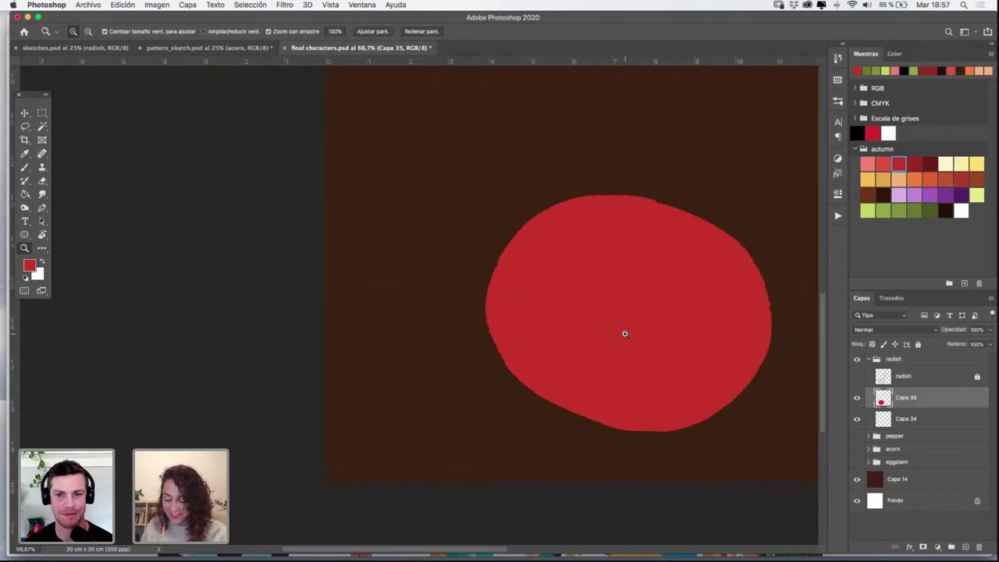
{"action": "left_click_drag", "start_coordinate": [686, 378], "coordinate": [617, 395]}
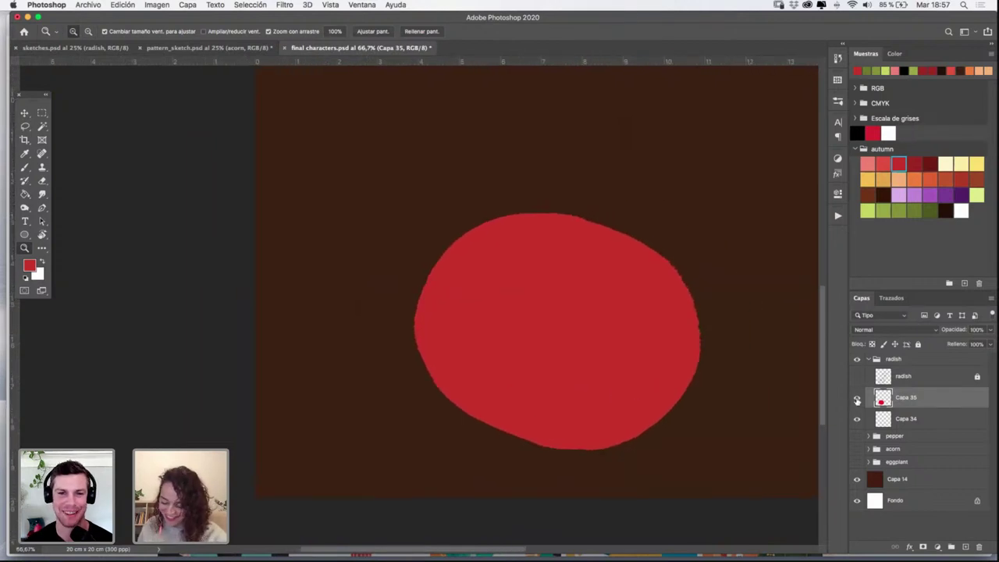
Show the radish sketch and paint the small lower leaf in light olive green with the Brush on the layer below the body
{"action": "left_click", "coordinate": [857, 377]}
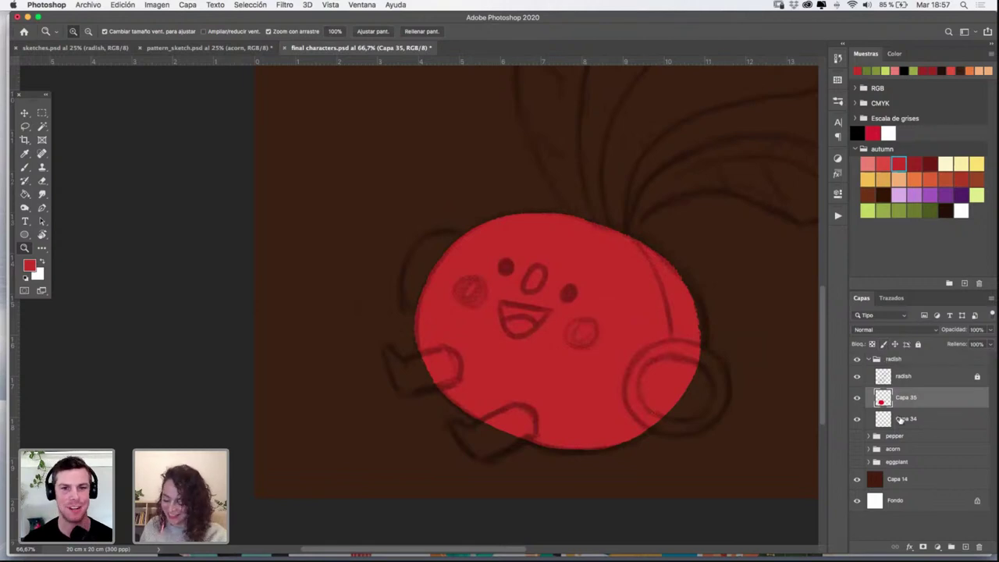
{"action": "left_click", "coordinate": [900, 420]}
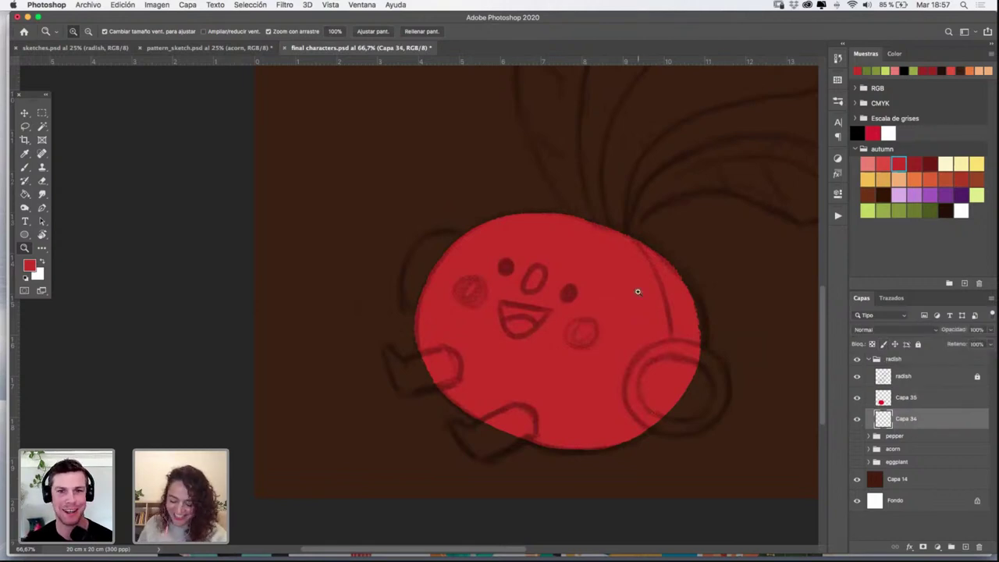
{"action": "left_click_drag", "start_coordinate": [612, 260], "coordinate": [548, 355]}
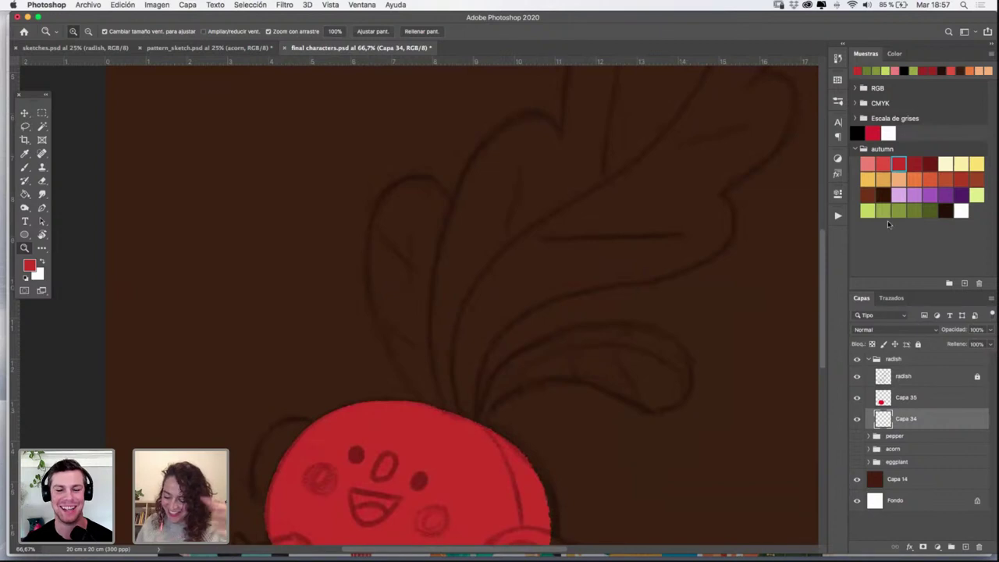
{"action": "left_click", "coordinate": [881, 210]}
{"action": "key", "text": "b"}
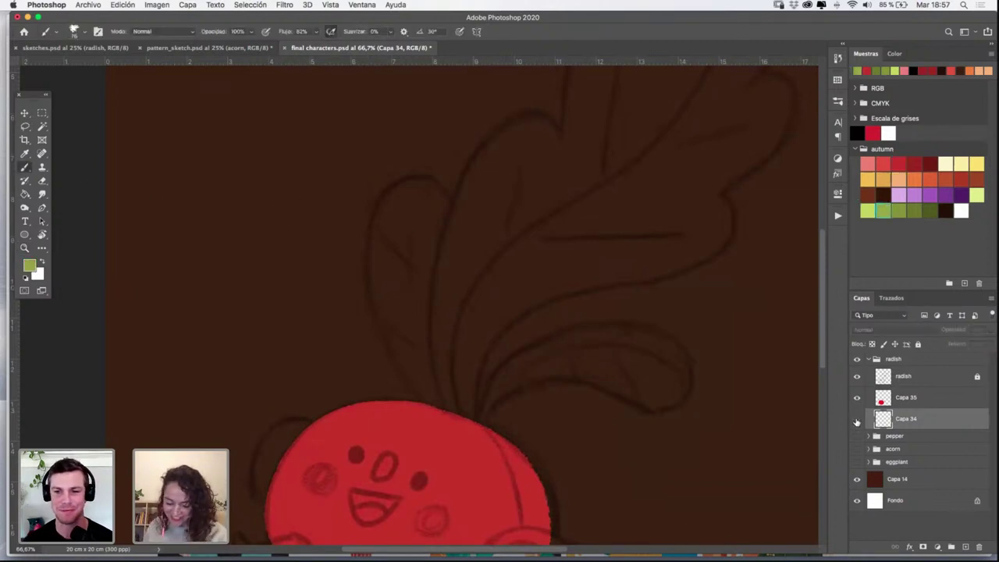
{"action": "left_click_drag", "start_coordinate": [649, 324], "coordinate": [547, 290]}
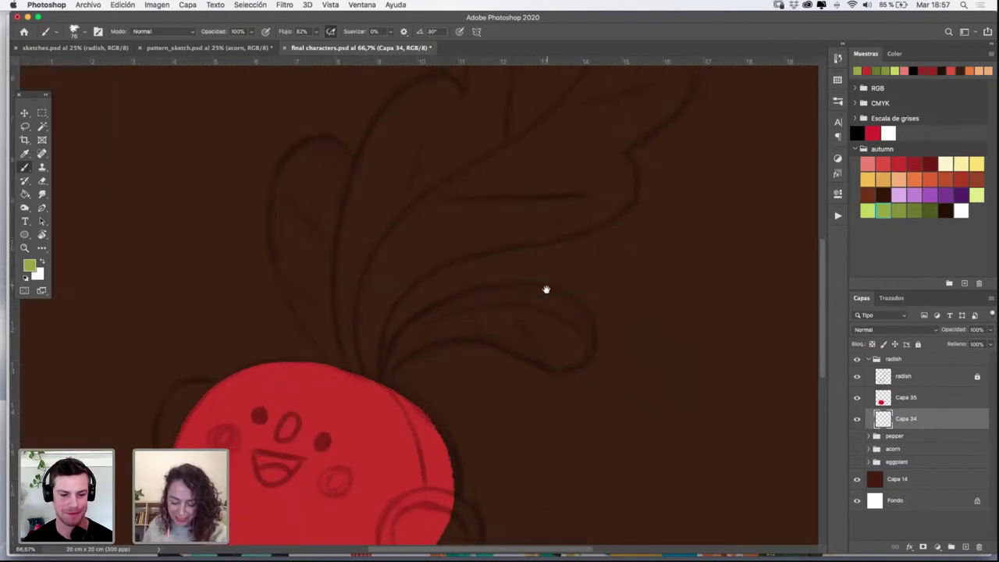
{"action": "key", "text": "z"}
{"action": "left_click", "coordinate": [477, 344]}
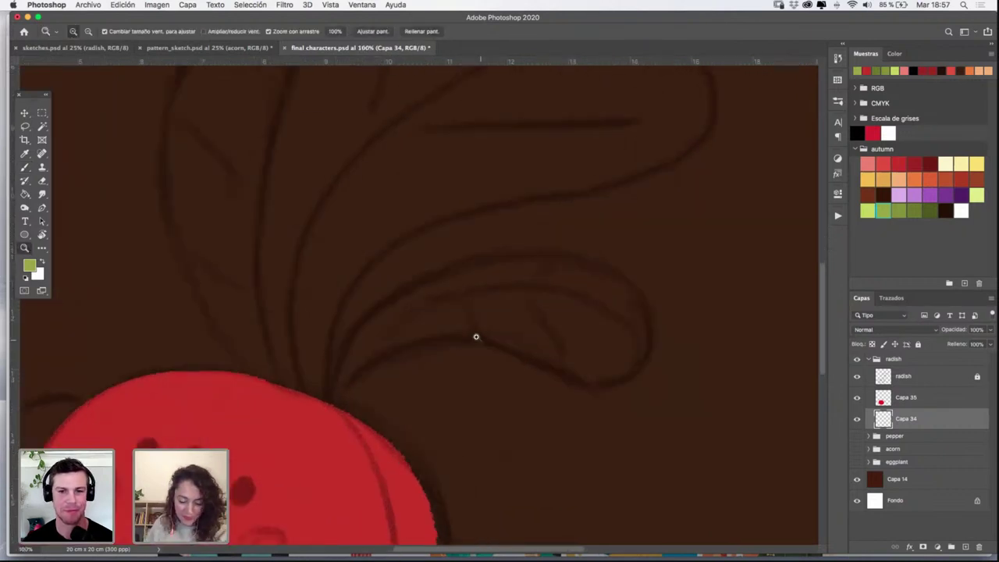
{"action": "key", "text": "b"}
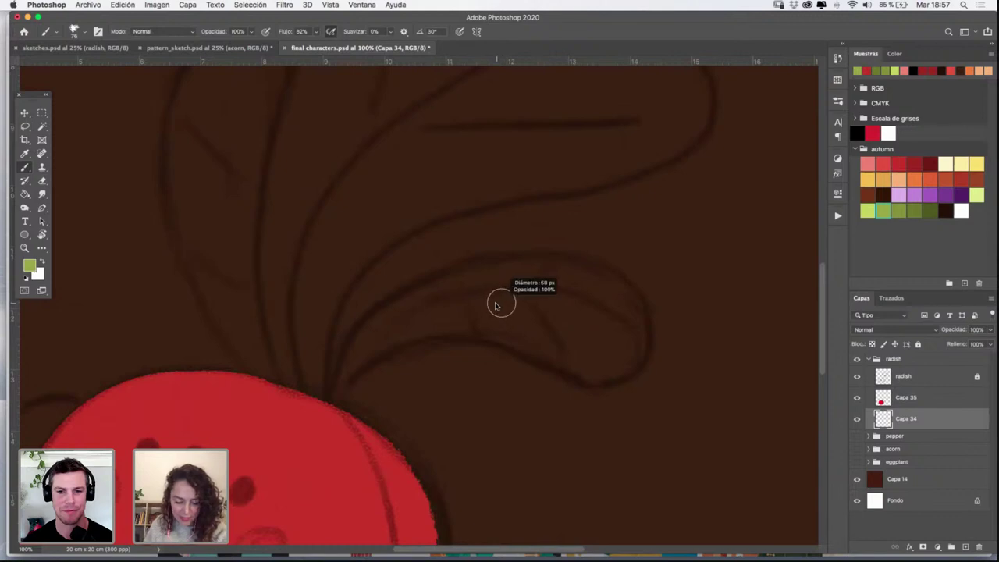
{"action": "mouse_move", "coordinate": [330, 404]}
{"action": "left_mouse_down"}
{"action": "mouse_move", "coordinate": [338, 372]}
{"action": "mouse_move", "coordinate": [403, 289]}
{"action": "mouse_move", "coordinate": [496, 249]}
{"action": "mouse_move", "coordinate": [592, 254]}
{"action": "mouse_move", "coordinate": [633, 283]}
{"action": "mouse_move", "coordinate": [654, 338]}
{"action": "mouse_move", "coordinate": [634, 381]}
{"action": "mouse_move", "coordinate": [583, 382]}
{"action": "mouse_move", "coordinate": [476, 341]}
{"action": "mouse_move", "coordinate": [412, 340]}
{"action": "mouse_move", "coordinate": [351, 378]}
{"action": "mouse_move", "coordinate": [332, 420]}
{"action": "mouse_move", "coordinate": [422, 292]}
{"action": "mouse_move", "coordinate": [456, 299]}
{"action": "mouse_move", "coordinate": [487, 266]}
{"action": "mouse_move", "coordinate": [531, 265]}
{"action": "mouse_move", "coordinate": [506, 304]}
{"action": "mouse_move", "coordinate": [429, 321]}
{"action": "mouse_move", "coordinate": [553, 344]}
{"action": "mouse_move", "coordinate": [602, 369]}
{"action": "mouse_move", "coordinate": [628, 366]}
{"action": "mouse_move", "coordinate": [631, 314]}
{"action": "mouse_move", "coordinate": [578, 266]}
{"action": "mouse_move", "coordinate": [552, 257]}
{"action": "mouse_move", "coordinate": [564, 283]}
{"action": "mouse_move", "coordinate": [509, 289]}
{"action": "mouse_move", "coordinate": [579, 292]}
{"action": "mouse_move", "coordinate": [563, 302]}
{"action": "mouse_move", "coordinate": [598, 307]}
{"action": "mouse_move", "coordinate": [548, 324]}
{"action": "mouse_move", "coordinate": [601, 357]}
{"action": "left_mouse_up"}
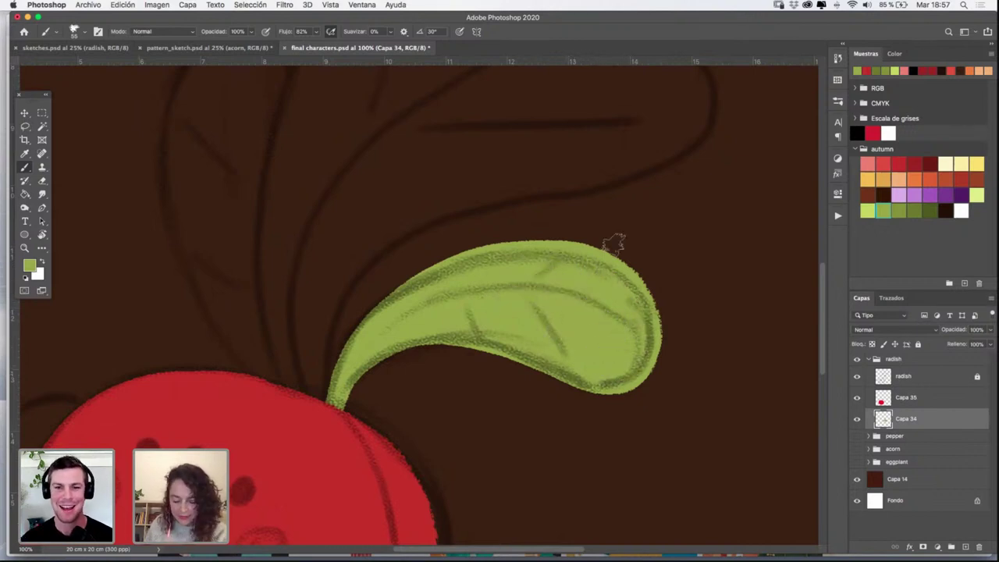
{"action": "mouse_move", "coordinate": [477, 153]}
{"action": "left_mouse_down"}
{"action": "mouse_move", "coordinate": [530, 296]}
{"action": "mouse_move", "coordinate": [528, 201]}
{"action": "left_mouse_up"}
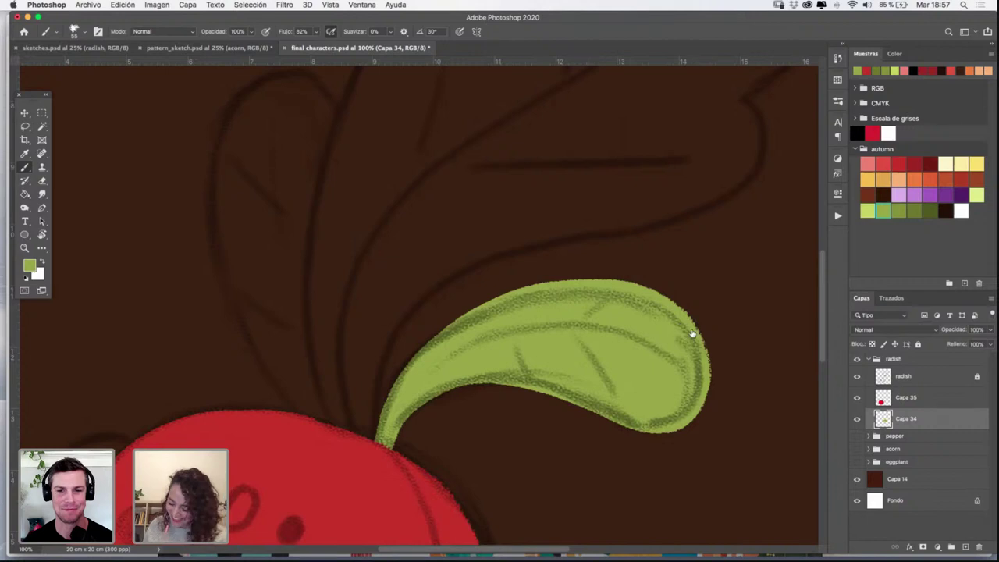
{"action": "left_click", "coordinate": [858, 419]}
{"action": "left_click", "coordinate": [858, 420]}
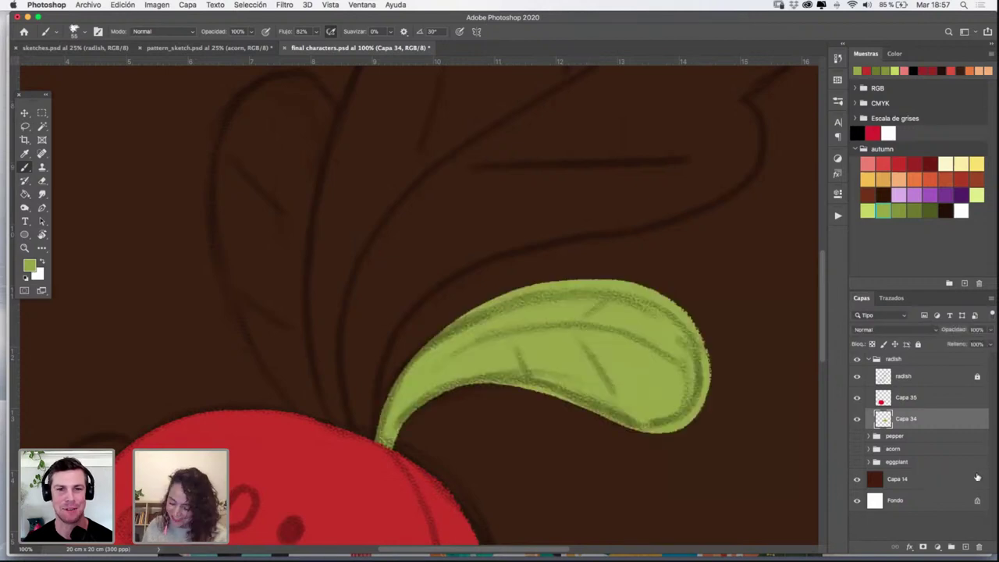
Add a new layer above the small leaf's layer for brushing the large leaf
{"action": "left_click", "coordinate": [965, 548]}
{"action": "left_click_drag", "start_coordinate": [446, 170], "coordinate": [411, 265]}
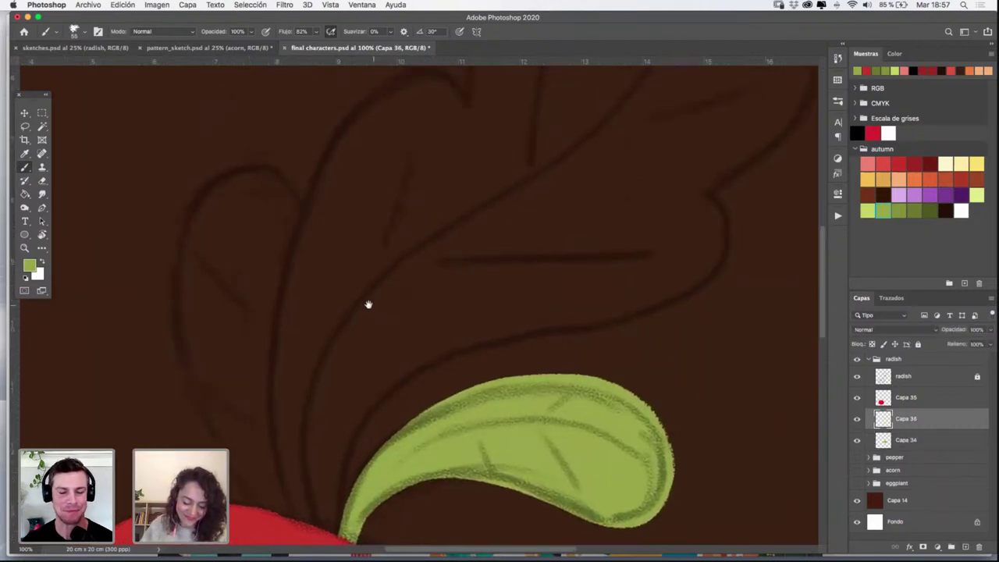
{"action": "left_click", "coordinate": [24, 248]}
{"action": "left_click", "coordinate": [492, 253], "text": "alt"}
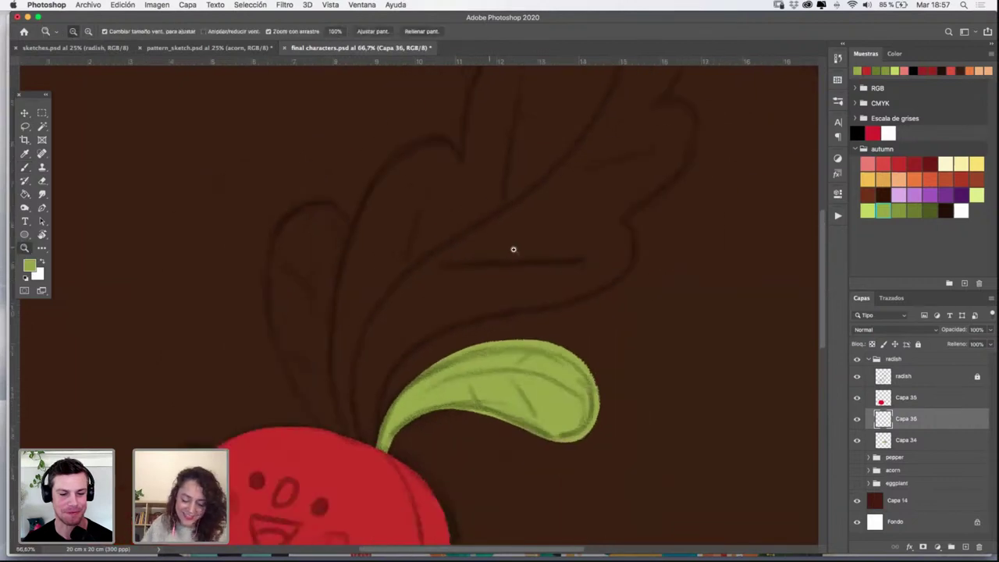
{"action": "left_click", "coordinate": [28, 169]}
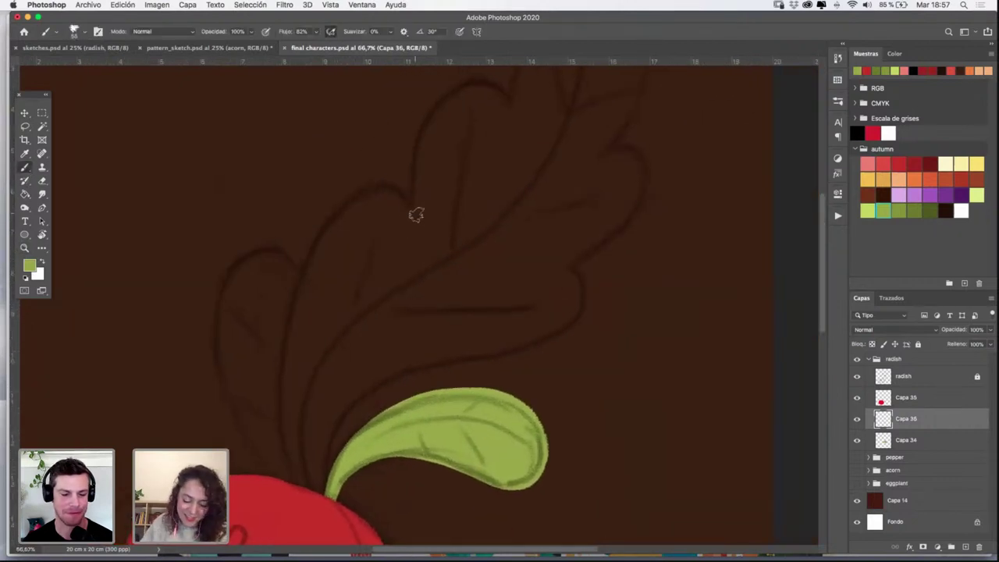
{"action": "mouse_move", "coordinate": [406, 208]}
{"action": "left_mouse_down"}
{"action": "mouse_move", "coordinate": [309, 224]}
{"action": "mouse_move", "coordinate": [285, 385]}
{"action": "left_mouse_up"}
{"action": "key", "text": "super+z"}
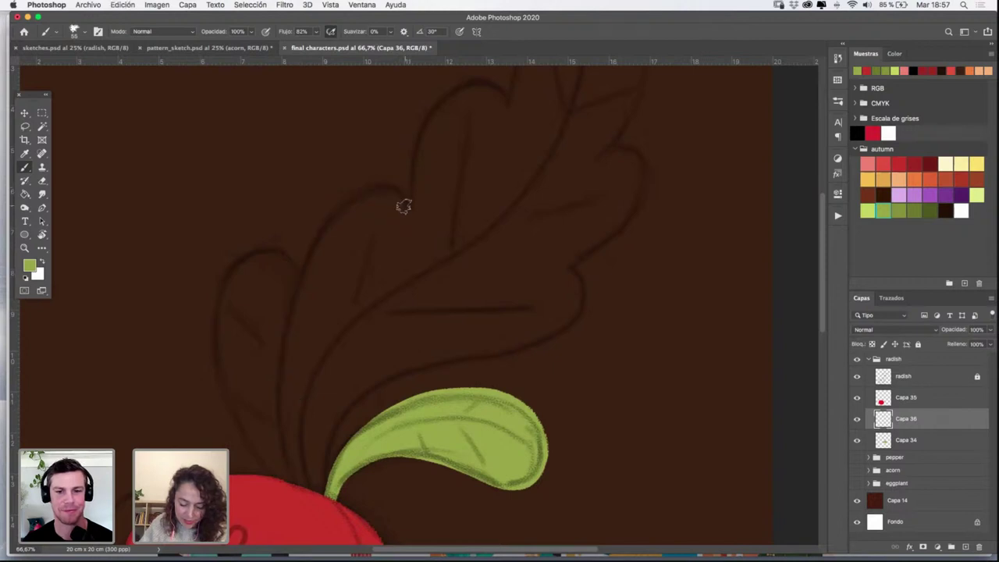
{"action": "mouse_move", "coordinate": [403, 206]}
{"action": "left_mouse_down"}
{"action": "mouse_move", "coordinate": [359, 190]}
{"action": "mouse_move", "coordinate": [289, 302]}
{"action": "mouse_move", "coordinate": [274, 461]}
{"action": "mouse_move", "coordinate": [282, 500]}
{"action": "left_mouse_up"}
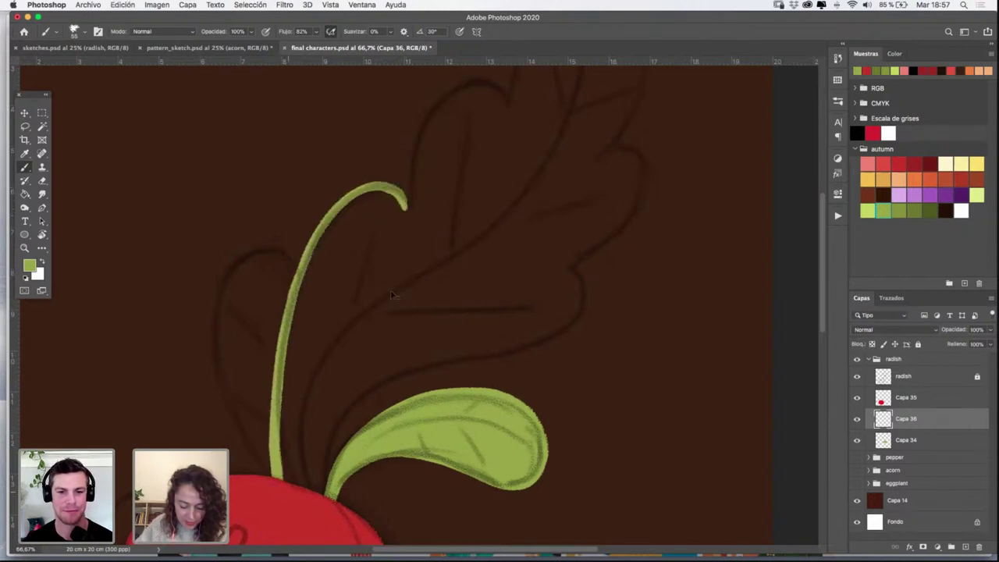
{"action": "key", "text": "super+z"}
{"action": "key", "text": "super+z"}
Outline the large lobed leaf in light olive green along the sketch down to the radish body, and fill it with the Paint Bucket
{"action": "mouse_move", "coordinate": [401, 206]}
{"action": "left_mouse_down"}
{"action": "mouse_move", "coordinate": [336, 206]}
{"action": "mouse_move", "coordinate": [305, 249]}
{"action": "mouse_move", "coordinate": [272, 355]}
{"action": "mouse_move", "coordinate": [288, 497]}
{"action": "left_mouse_up"}
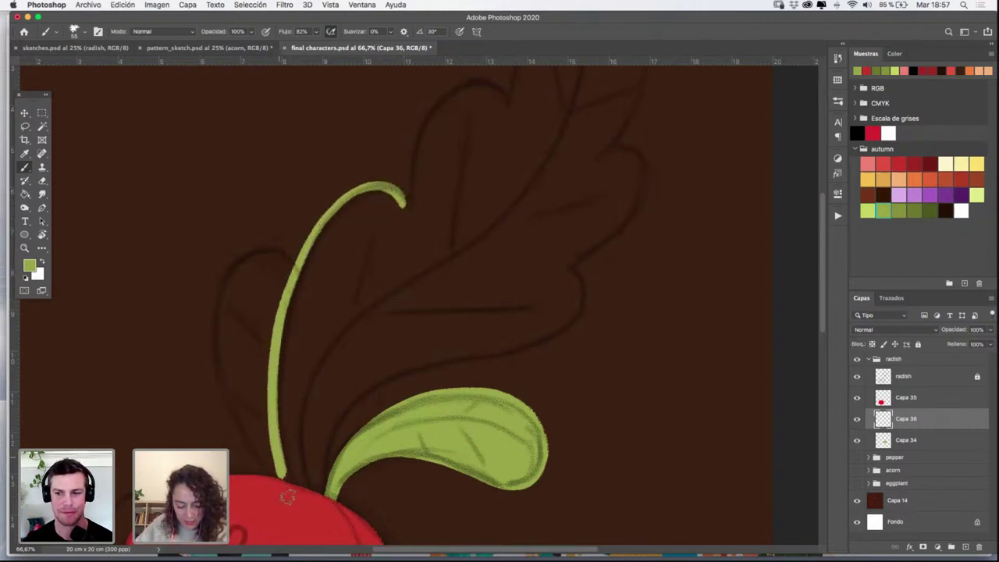
{"action": "left_click_drag", "start_coordinate": [563, 267], "coordinate": [502, 388]}
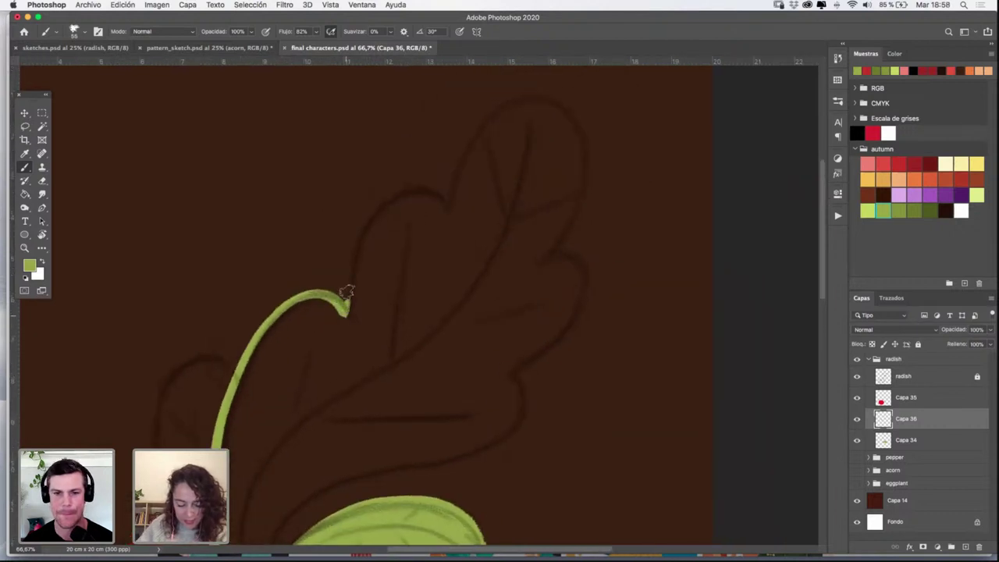
{"action": "mouse_move", "coordinate": [346, 292]}
{"action": "left_mouse_down"}
{"action": "mouse_move", "coordinate": [415, 186]}
{"action": "mouse_move", "coordinate": [491, 212]}
{"action": "mouse_move", "coordinate": [467, 219]}
{"action": "mouse_move", "coordinate": [415, 204]}
{"action": "mouse_move", "coordinate": [441, 170]}
{"action": "mouse_move", "coordinate": [509, 160]}
{"action": "mouse_move", "coordinate": [532, 199]}
{"action": "mouse_move", "coordinate": [527, 254]}
{"action": "mouse_move", "coordinate": [504, 296]}
{"action": "mouse_move", "coordinate": [567, 236]}
{"action": "mouse_move", "coordinate": [526, 295]}
{"action": "mouse_move", "coordinate": [484, 320]}
{"action": "mouse_move", "coordinate": [514, 326]}
{"action": "mouse_move", "coordinate": [557, 225]}
{"action": "mouse_move", "coordinate": [547, 234]}
{"action": "mouse_move", "coordinate": [548, 272]}
{"action": "mouse_move", "coordinate": [494, 303]}
{"action": "mouse_move", "coordinate": [385, 326]}
{"action": "mouse_move", "coordinate": [323, 353]}
{"action": "mouse_move", "coordinate": [291, 384]}
{"action": "mouse_move", "coordinate": [270, 448]}
{"action": "left_mouse_up"}
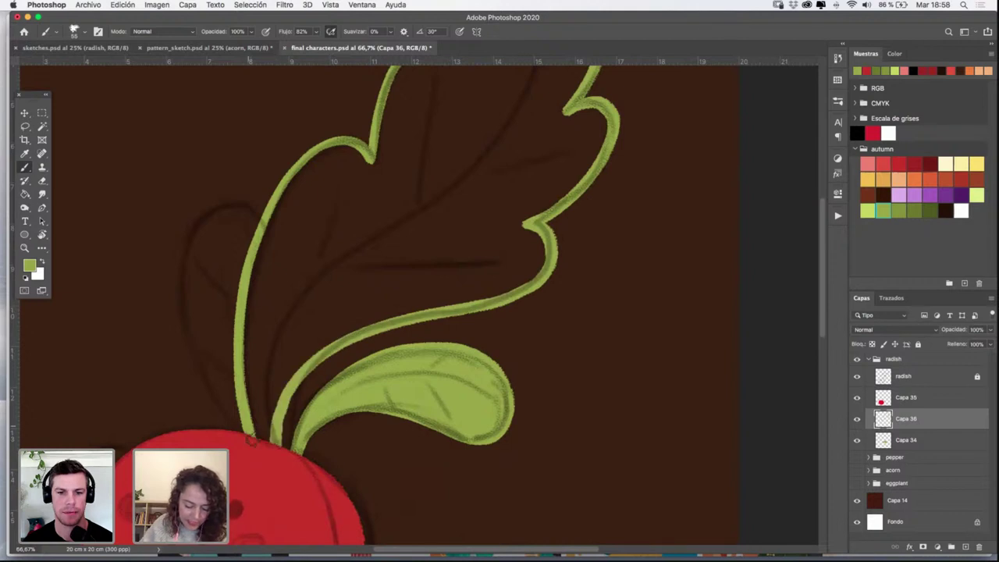
{"action": "left_click_drag", "start_coordinate": [295, 418], "coordinate": [262, 489]}
{"action": "left_click", "coordinate": [28, 198]}
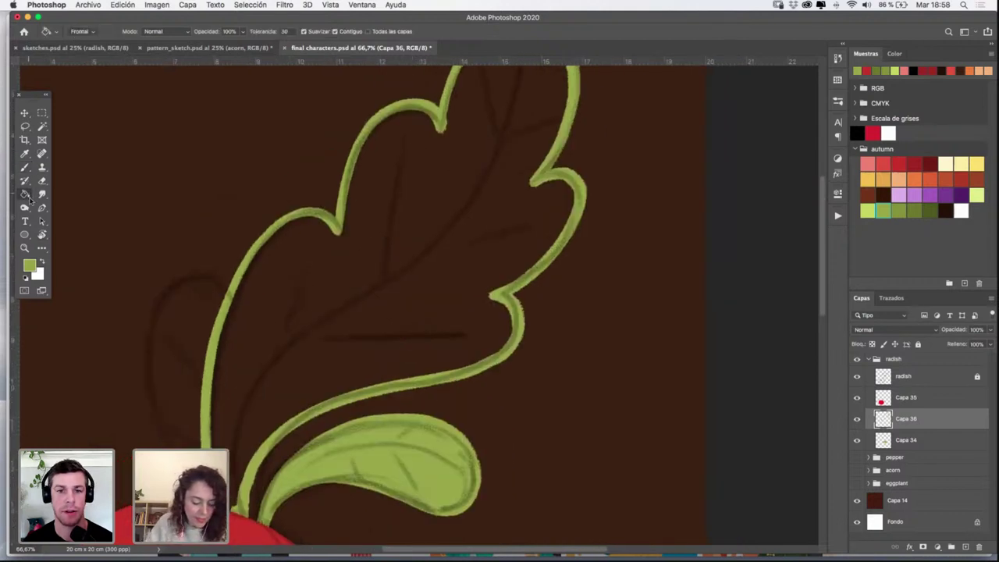
{"action": "left_click", "coordinate": [445, 292]}
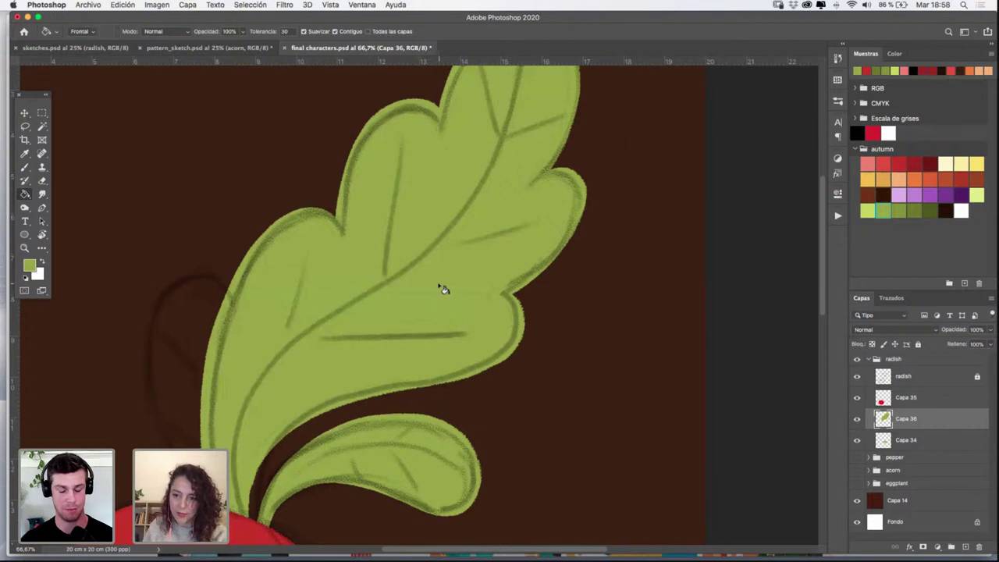
Hide the sketch and brush over the seams left between the large leaf's outline and its fill
{"action": "left_click", "coordinate": [857, 377]}
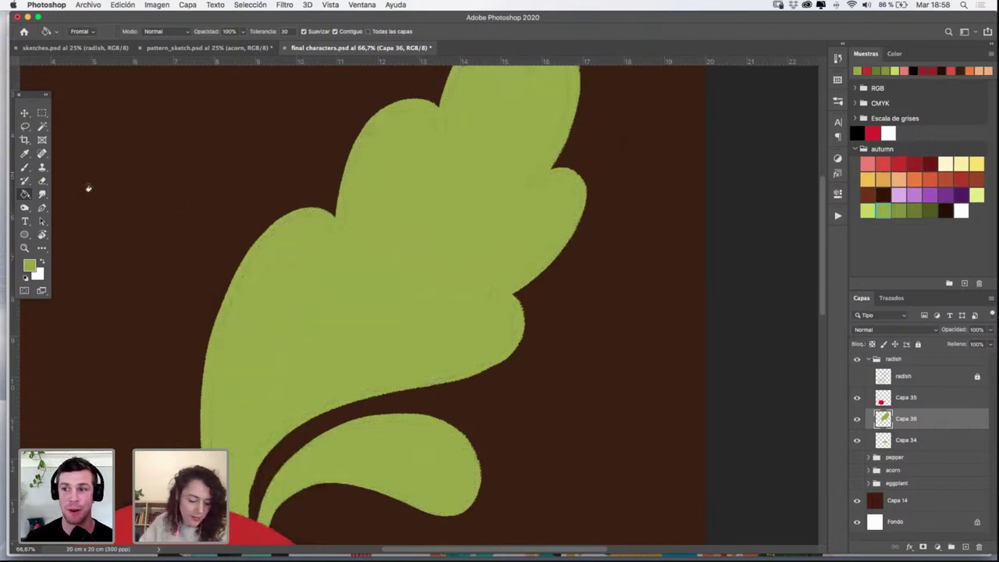
{"action": "left_click", "coordinate": [29, 167]}
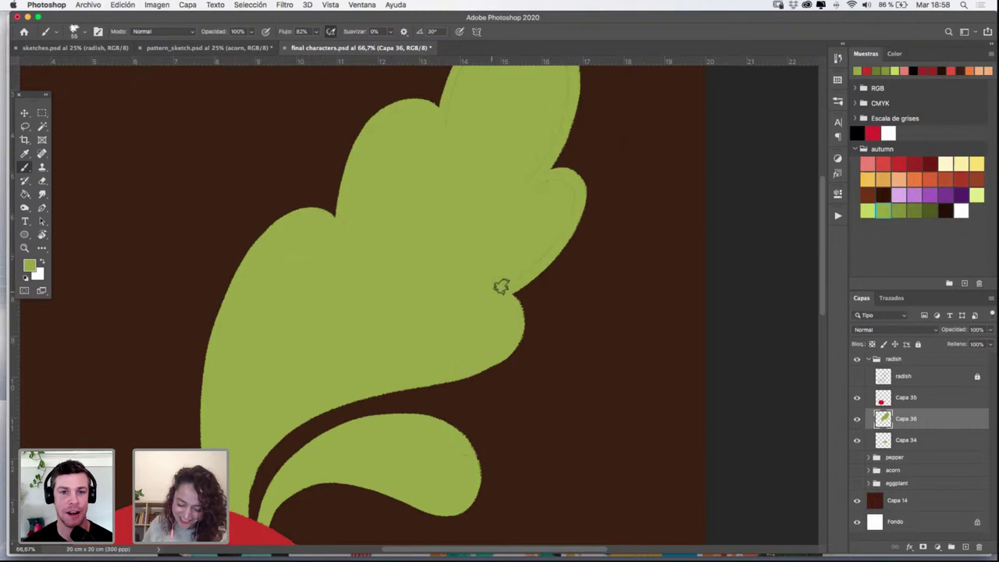
{"action": "scroll", "coordinate": [533, 192], "scroll_direction": "up", "scroll_amount": 5}
{"action": "scroll", "coordinate": [532, 192], "scroll_direction": "right", "scroll_amount": 2}
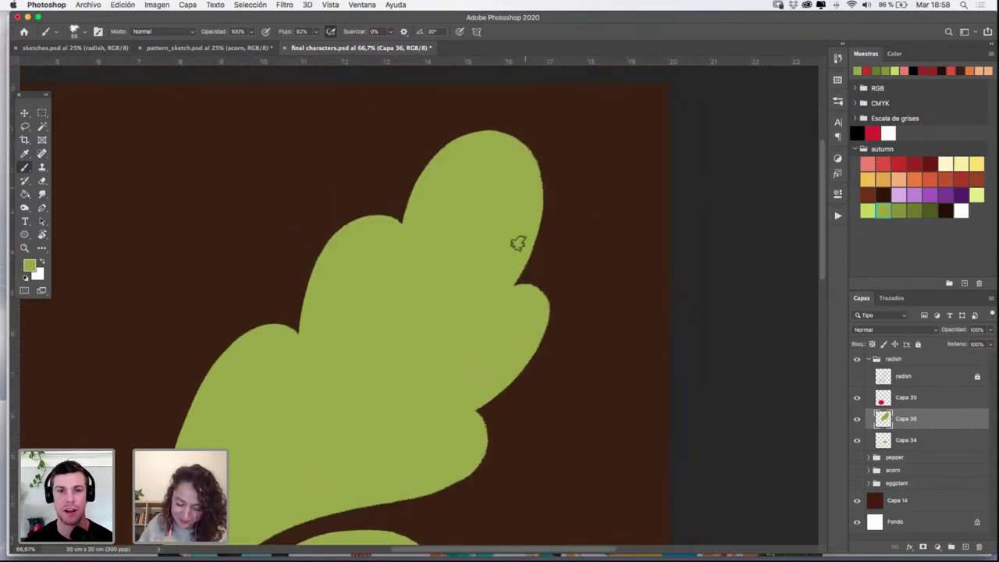
Add a new layer below Capa 34 in the radish group and show the radish sketch layer
{"action": "left_click_drag", "start_coordinate": [513, 337], "coordinate": [617, 136]}
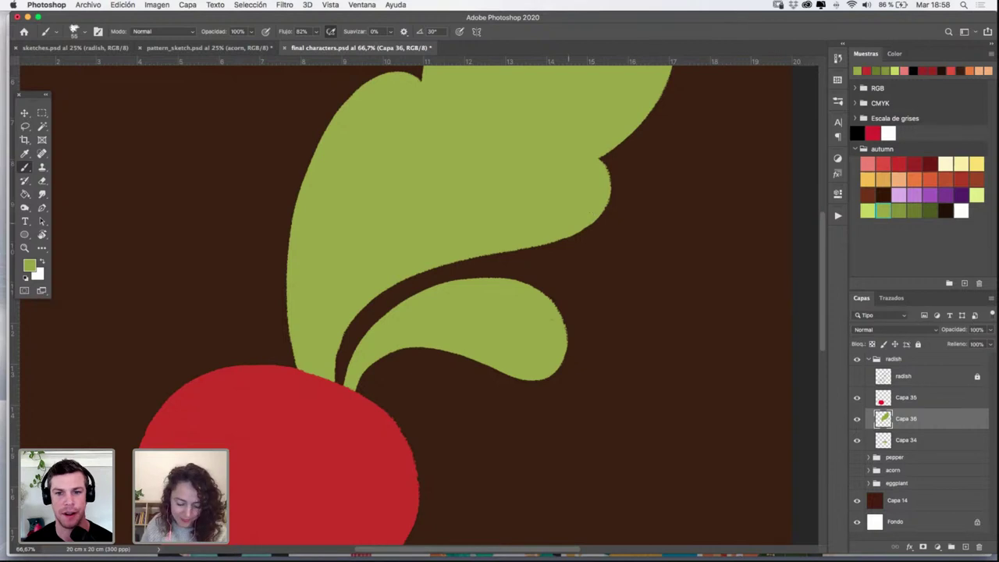
{"action": "left_click_drag", "start_coordinate": [542, 338], "coordinate": [533, 437]}
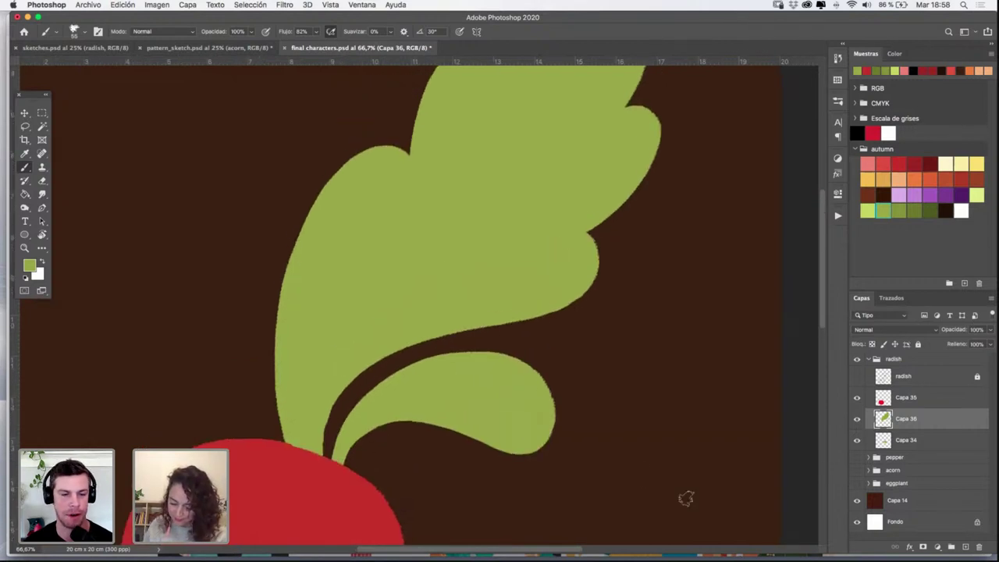
{"action": "left_click", "coordinate": [908, 441]}
{"action": "left_click", "coordinate": [910, 421], "text": "shift"}
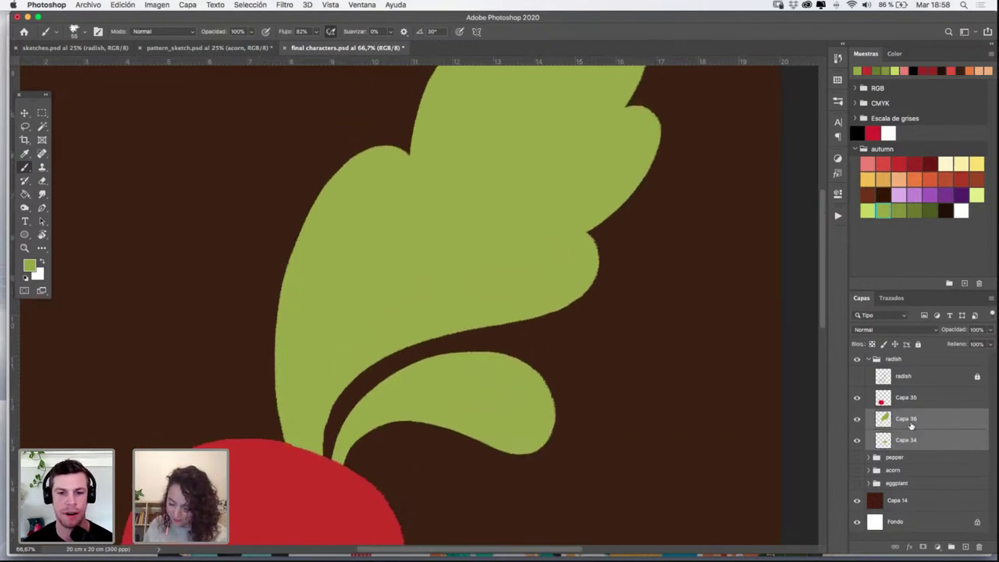
{"action": "left_click", "coordinate": [920, 442]}
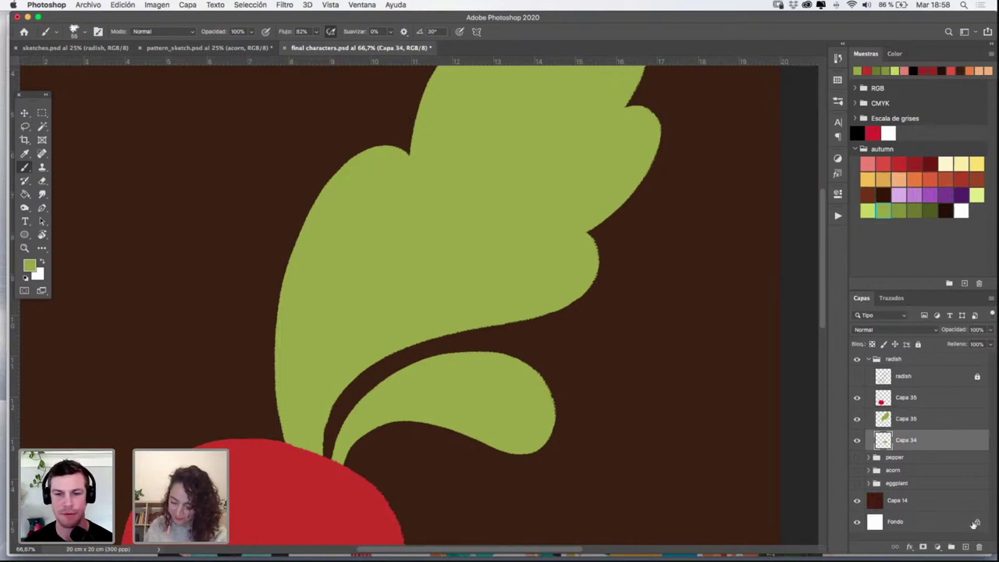
{"action": "left_click", "coordinate": [966, 547]}
{"action": "left_click", "coordinate": [857, 377]}
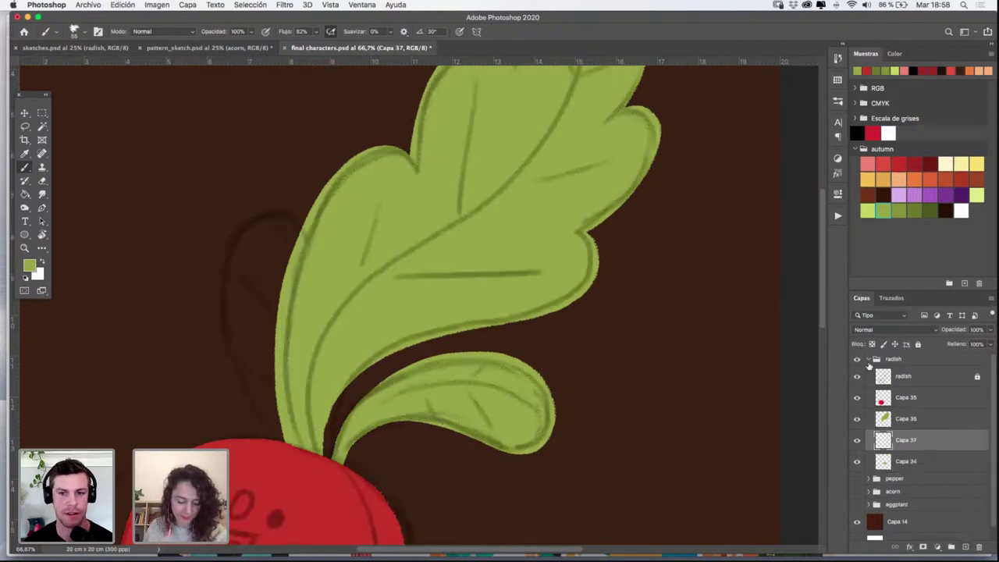
{"action": "left_click_drag", "start_coordinate": [923, 443], "coordinate": [922, 472]}
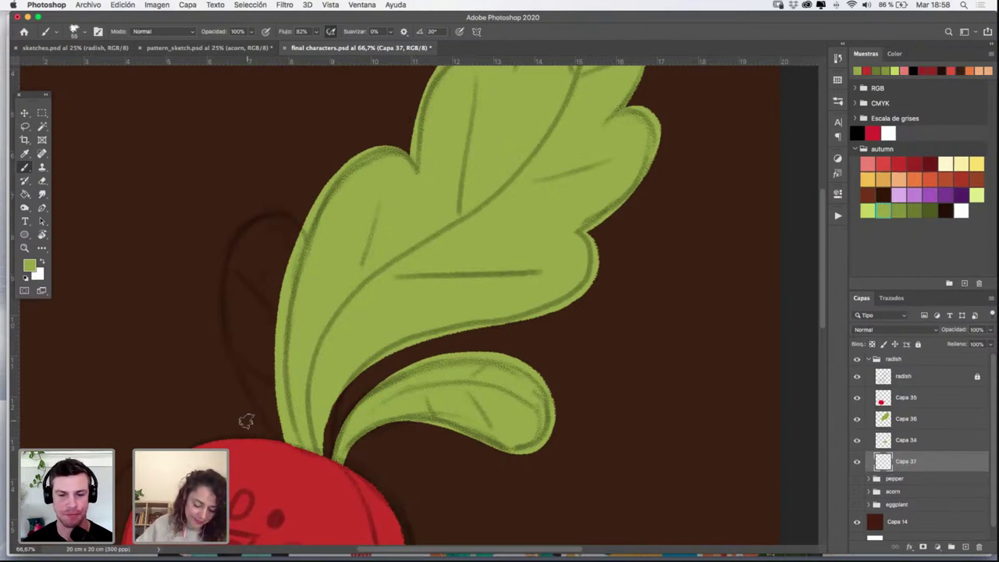
{"action": "mouse_move", "coordinate": [265, 443]}
{"action": "left_mouse_down"}
{"action": "mouse_move", "coordinate": [208, 312]}
{"action": "mouse_move", "coordinate": [216, 255]}
{"action": "mouse_move", "coordinate": [243, 252]}
{"action": "mouse_move", "coordinate": [250, 400]}
{"action": "mouse_move", "coordinate": [271, 438]}
{"action": "mouse_move", "coordinate": [227, 325]}
{"action": "mouse_move", "coordinate": [239, 257]}
{"action": "mouse_move", "coordinate": [281, 271]}
{"action": "left_mouse_up"}
{"action": "key", "text": "super+z"}
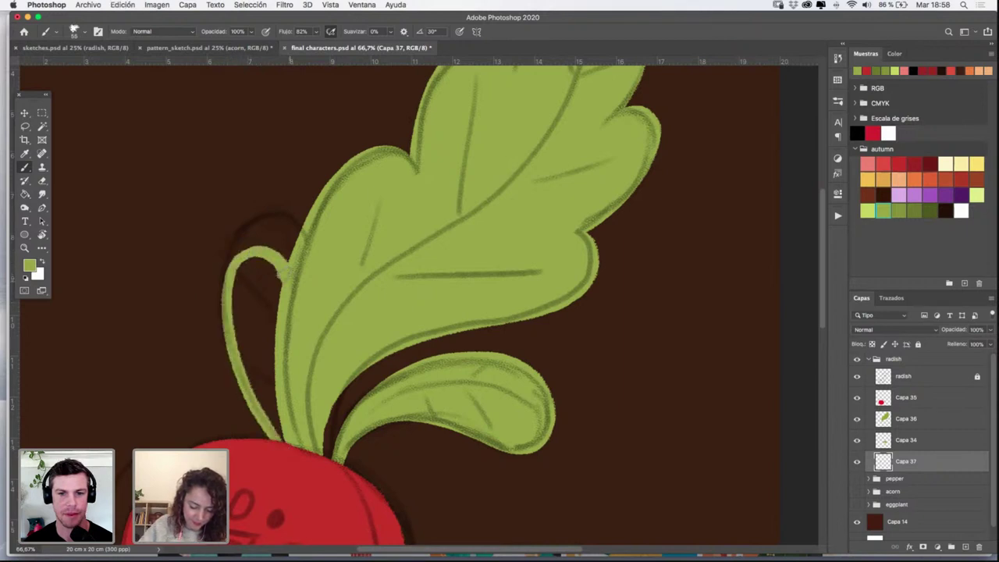
{"action": "key", "text": "super+z"}
Paint the small leaf on the left of the foliage in green over its sketch, and compare the artwork with the sketch hidden
{"action": "mouse_move", "coordinate": [305, 229]}
{"action": "left_mouse_down"}
{"action": "mouse_move", "coordinate": [238, 247]}
{"action": "mouse_move", "coordinate": [233, 345]}
{"action": "mouse_move", "coordinate": [282, 443]}
{"action": "mouse_move", "coordinate": [274, 287]}
{"action": "mouse_move", "coordinate": [291, 244]}
{"action": "mouse_move", "coordinate": [259, 230]}
{"action": "mouse_move", "coordinate": [247, 267]}
{"action": "mouse_move", "coordinate": [277, 227]}
{"action": "mouse_move", "coordinate": [269, 272]}
{"action": "mouse_move", "coordinate": [254, 271]}
{"action": "mouse_move", "coordinate": [240, 299]}
{"action": "mouse_move", "coordinate": [242, 263]}
{"action": "mouse_move", "coordinate": [254, 306]}
{"action": "left_mouse_up"}
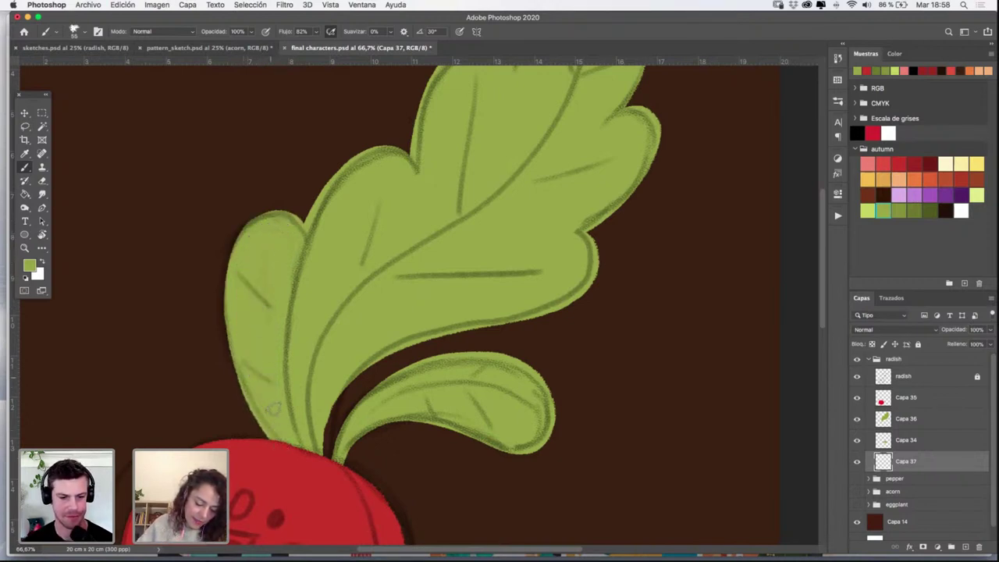
{"action": "left_click", "coordinate": [25, 248]}
{"action": "left_click", "coordinate": [487, 311], "text": "alt"}
{"action": "left_click", "coordinate": [493, 297], "text": "alt"}
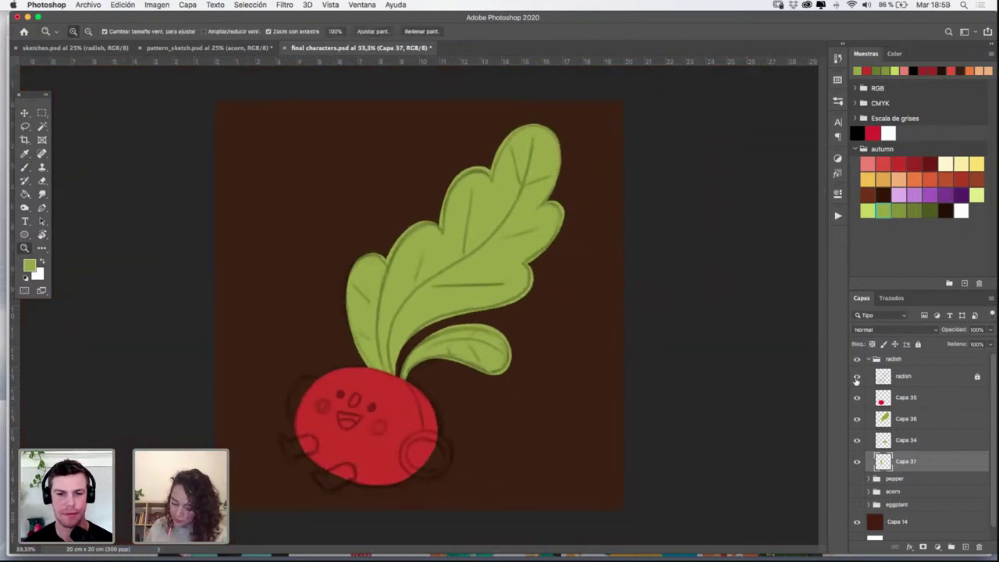
{"action": "left_click", "coordinate": [857, 376]}
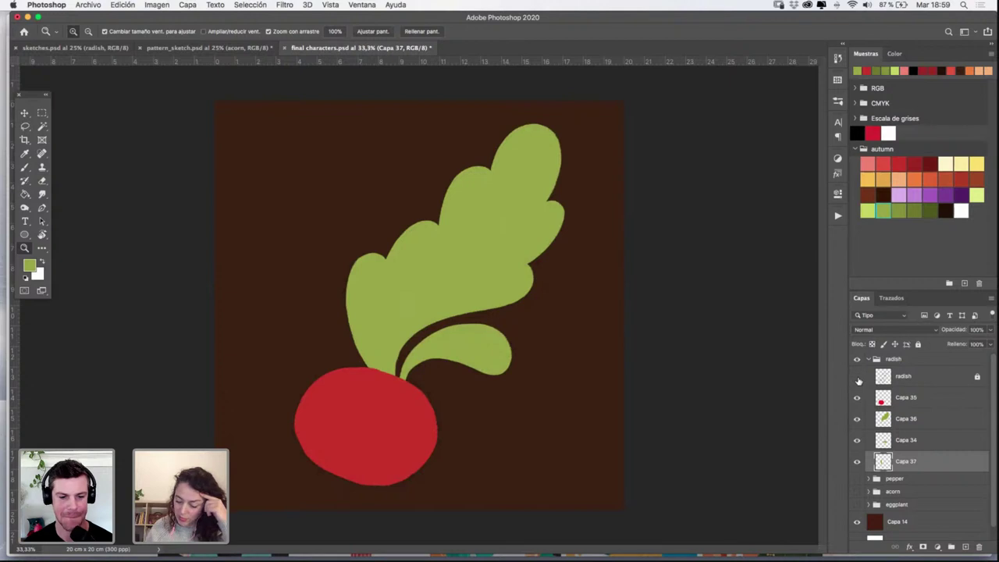
{"action": "left_click", "coordinate": [857, 377]}
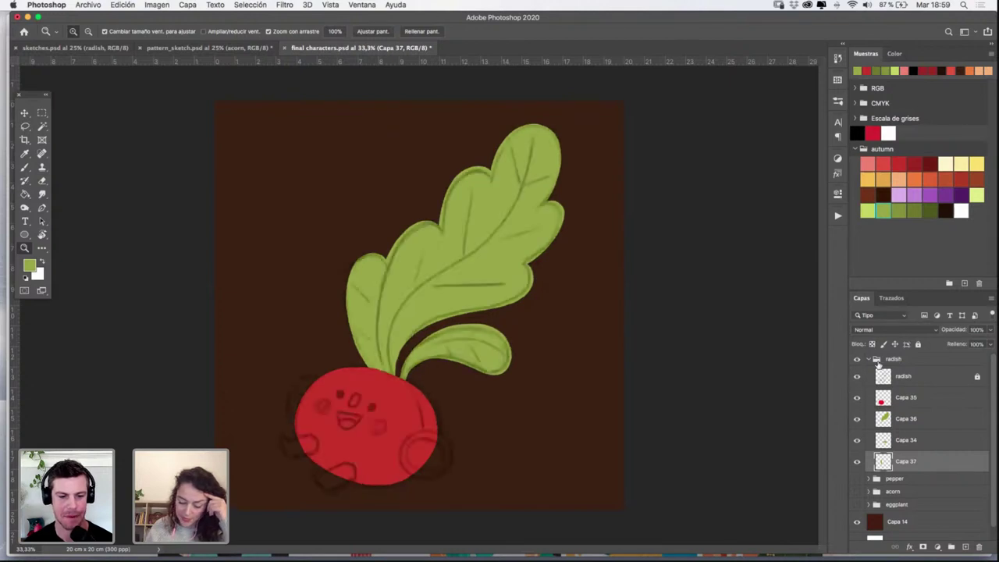
Add a new layer directly above the red radish body layer Capa 35 for the face
{"action": "left_click", "coordinate": [419, 453]}
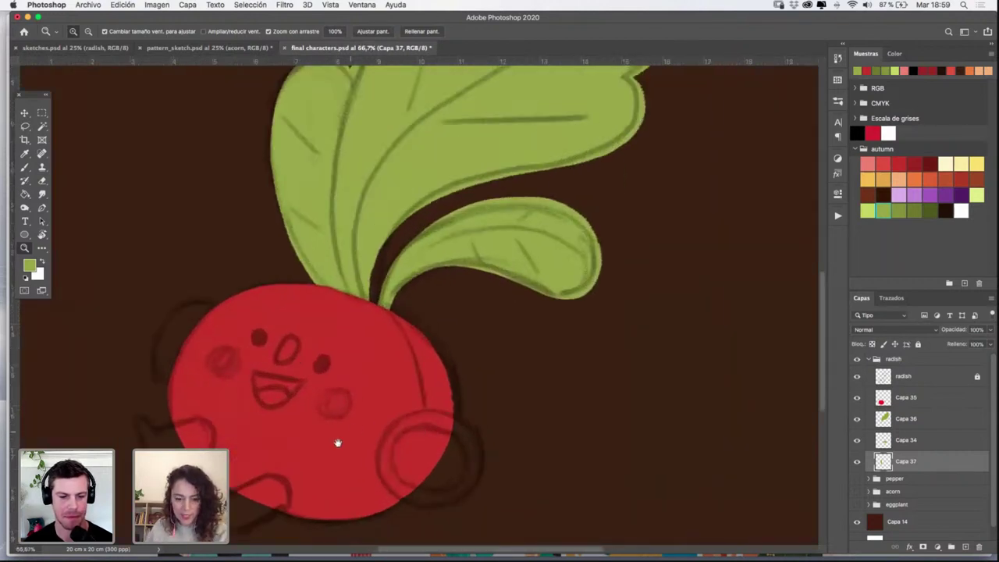
{"action": "left_click_drag", "start_coordinate": [337, 443], "coordinate": [508, 341]}
{"action": "left_click", "coordinate": [923, 406]}
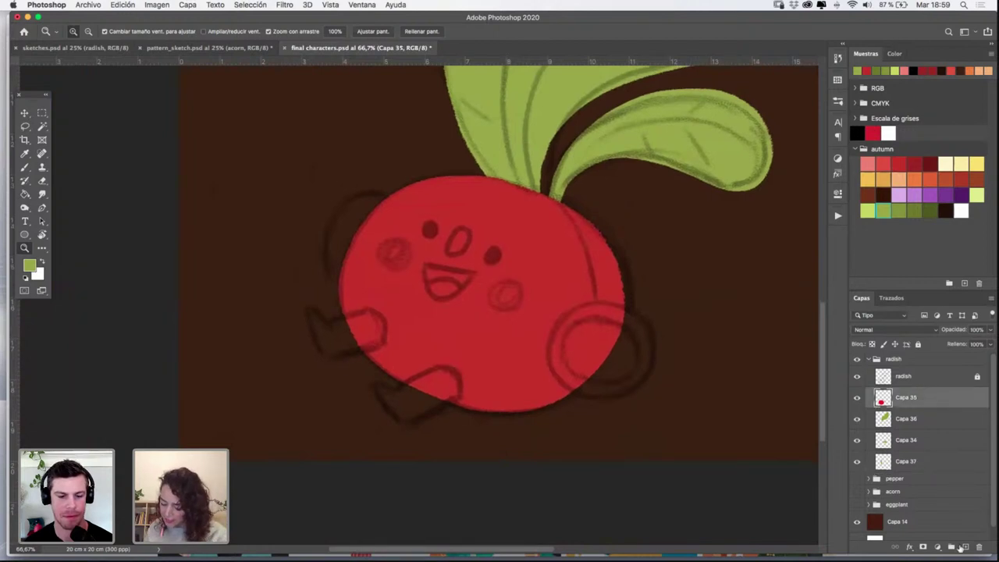
{"action": "left_click", "coordinate": [965, 547]}
Paint both radish eyes as filled round shapes over the sketch, using the very dark brown autumn swatch
{"action": "left_click", "coordinate": [944, 209]}
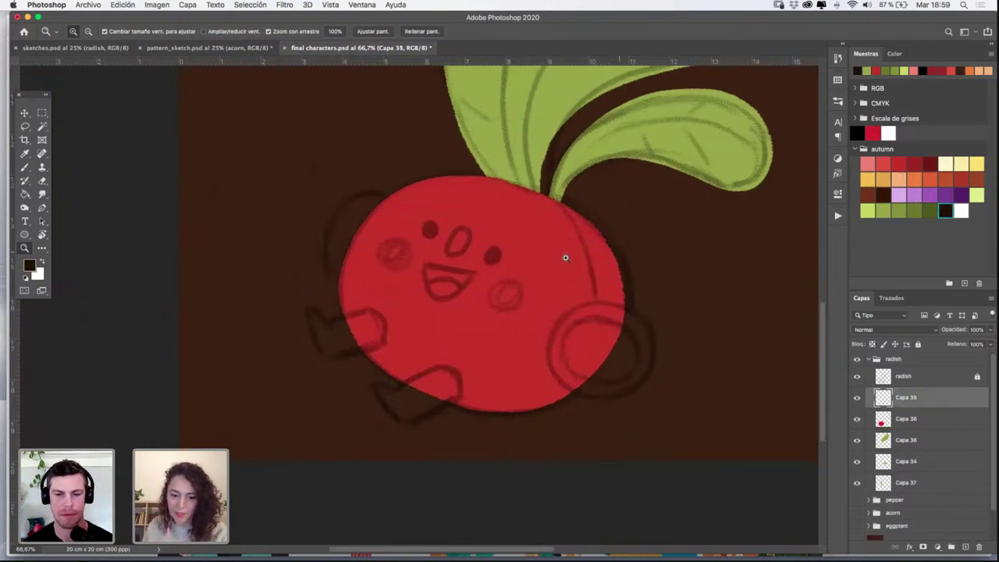
{"action": "key", "text": "b"}
{"action": "key", "text": "z"}
{"action": "left_click", "coordinate": [506, 271]}
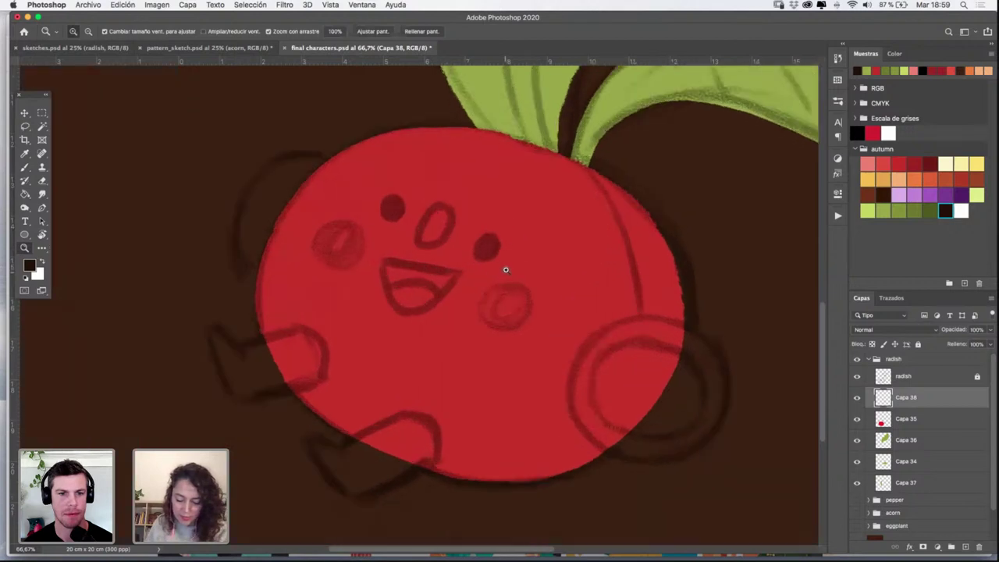
{"action": "left_click", "coordinate": [507, 268]}
{"action": "mouse_move", "coordinate": [552, 289]}
{"action": "left_mouse_down"}
{"action": "mouse_move", "coordinate": [519, 315]}
{"action": "mouse_move", "coordinate": [542, 292]}
{"action": "mouse_move", "coordinate": [523, 311]}
{"action": "mouse_move", "coordinate": [514, 293]}
{"action": "mouse_move", "coordinate": [547, 292]}
{"action": "mouse_move", "coordinate": [517, 311]}
{"action": "mouse_move", "coordinate": [542, 305]}
{"action": "left_mouse_up"}
{"action": "scroll", "coordinate": [560, 304], "scroll_direction": "up", "scroll_amount": 5}
{"action": "scroll", "coordinate": [559, 304], "scroll_direction": "left", "scroll_amount": 4}
{"action": "key", "text": "b"}
{"action": "key", "text": "super+z"}
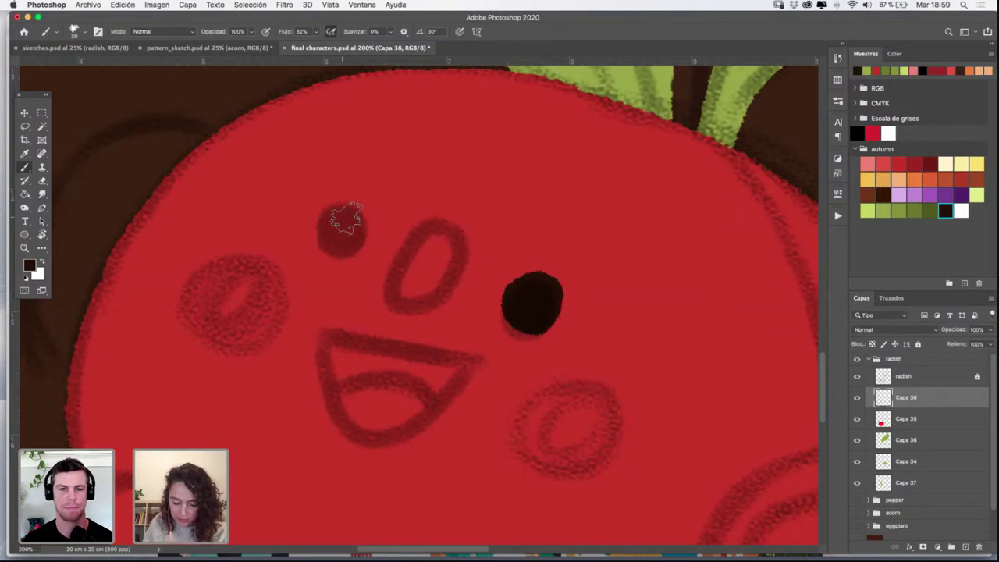
{"action": "mouse_move", "coordinate": [346, 219]}
{"action": "left_mouse_down"}
{"action": "mouse_move", "coordinate": [335, 211]}
{"action": "mouse_move", "coordinate": [337, 238]}
{"action": "left_mouse_up"}
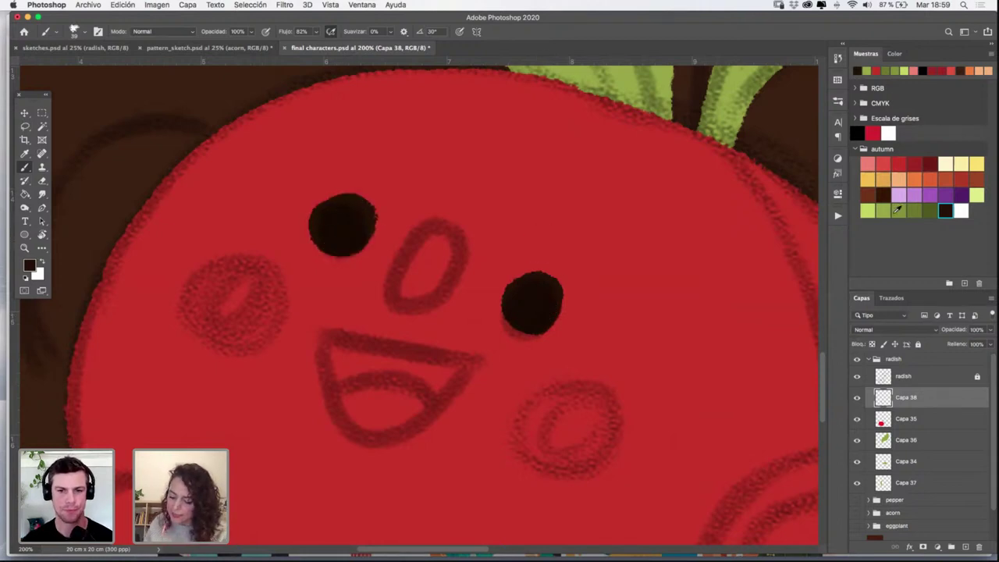
Paint the oval nose in the leaf green and the open mouth in very dark brown, following the sketch
{"action": "left_click", "coordinate": [884, 210]}
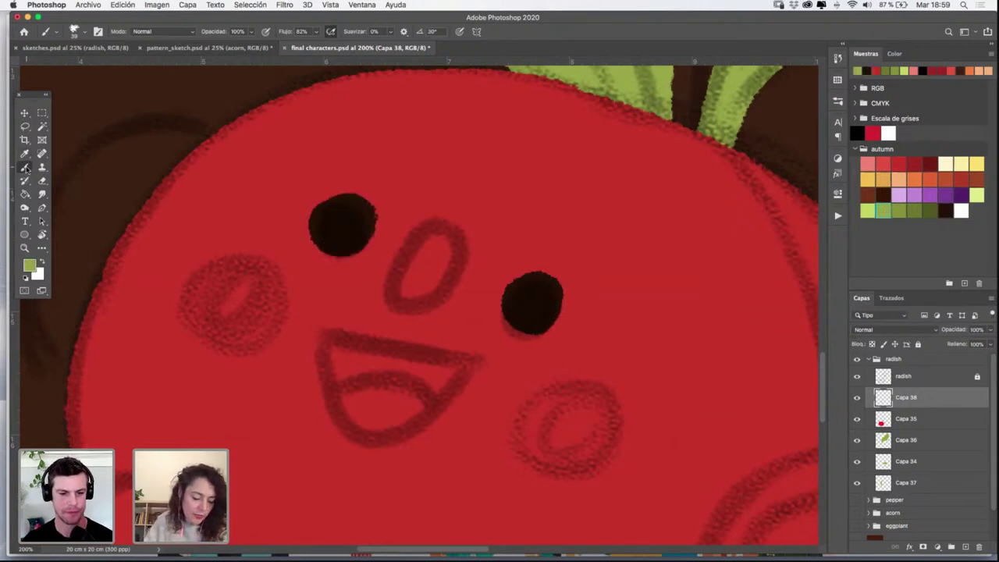
{"action": "mouse_move", "coordinate": [433, 241]}
{"action": "left_mouse_down"}
{"action": "mouse_move", "coordinate": [403, 266]}
{"action": "mouse_move", "coordinate": [408, 306]}
{"action": "mouse_move", "coordinate": [454, 263]}
{"action": "mouse_move", "coordinate": [444, 218]}
{"action": "mouse_move", "coordinate": [424, 262]}
{"action": "left_mouse_up"}
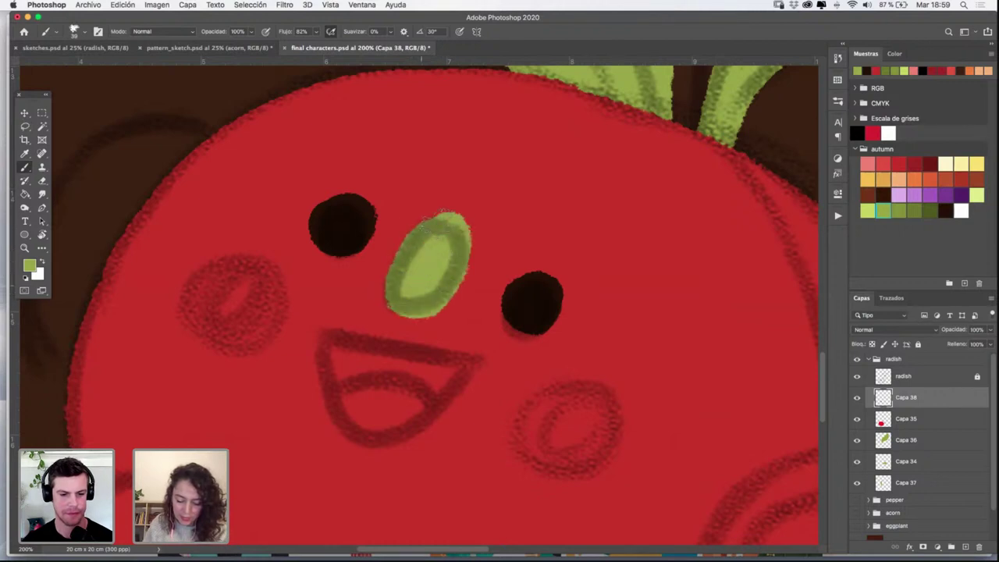
{"action": "left_click", "coordinate": [946, 209]}
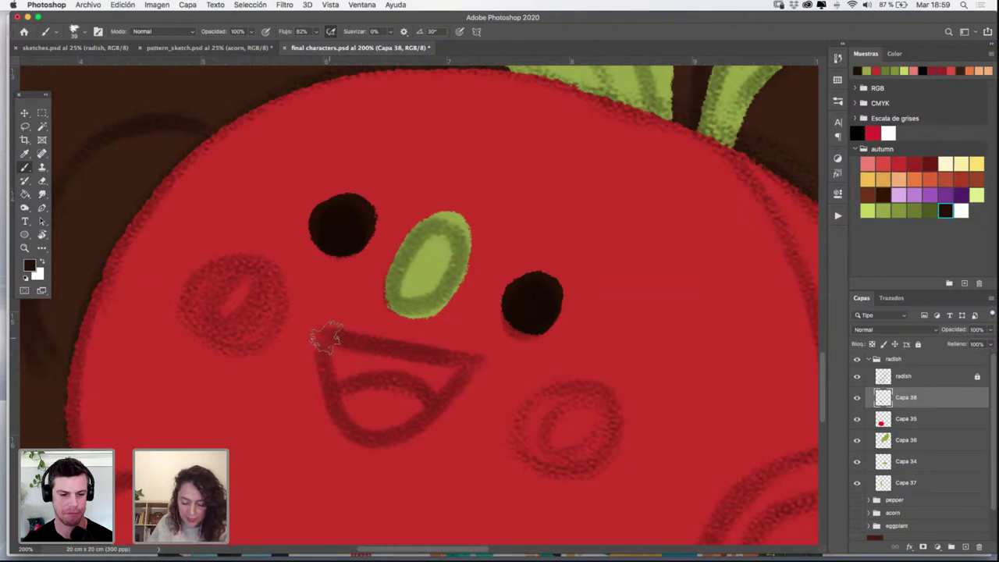
{"action": "left_click_drag", "start_coordinate": [323, 335], "coordinate": [477, 359]}
{"action": "mouse_move", "coordinate": [327, 338]}
{"action": "left_mouse_down"}
{"action": "mouse_move", "coordinate": [327, 383]}
{"action": "mouse_move", "coordinate": [359, 434]}
{"action": "mouse_move", "coordinate": [426, 411]}
{"action": "mouse_move", "coordinate": [464, 359]}
{"action": "left_mouse_up"}
{"action": "key", "text": "super+z"}
{"action": "mouse_move", "coordinate": [325, 364]}
{"action": "left_mouse_down"}
{"action": "mouse_move", "coordinate": [354, 431]}
{"action": "mouse_move", "coordinate": [433, 418]}
{"action": "mouse_move", "coordinate": [470, 364]}
{"action": "mouse_move", "coordinate": [371, 352]}
{"action": "mouse_move", "coordinate": [418, 370]}
{"action": "mouse_move", "coordinate": [391, 384]}
{"action": "mouse_move", "coordinate": [387, 413]}
{"action": "mouse_move", "coordinate": [448, 373]}
{"action": "mouse_move", "coordinate": [424, 398]}
{"action": "left_mouse_up"}
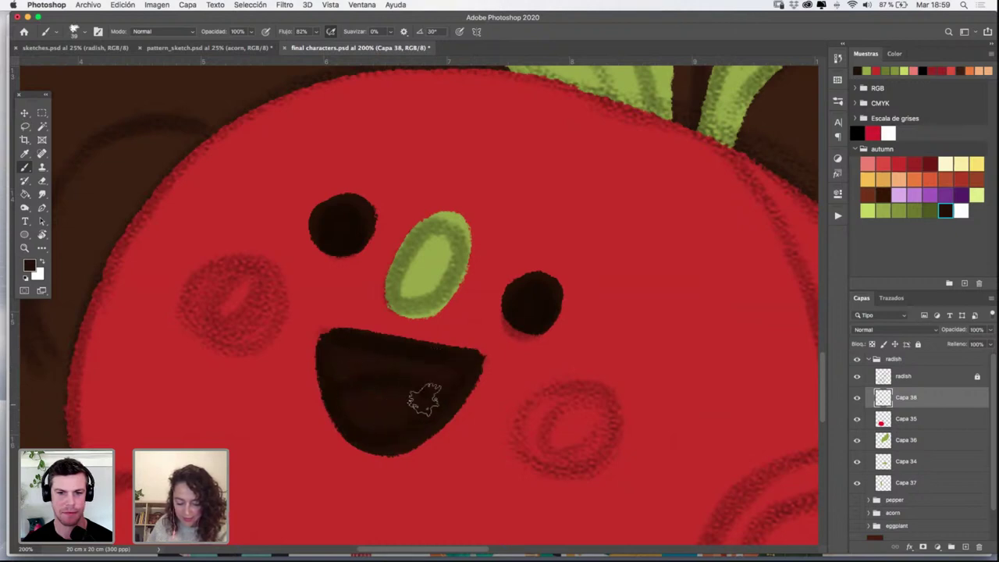
Check the painted face by toggling its layer and the sketch layer, and leave the radish sketch hidden
{"action": "left_click", "coordinate": [857, 397]}
{"action": "left_click", "coordinate": [857, 397]}
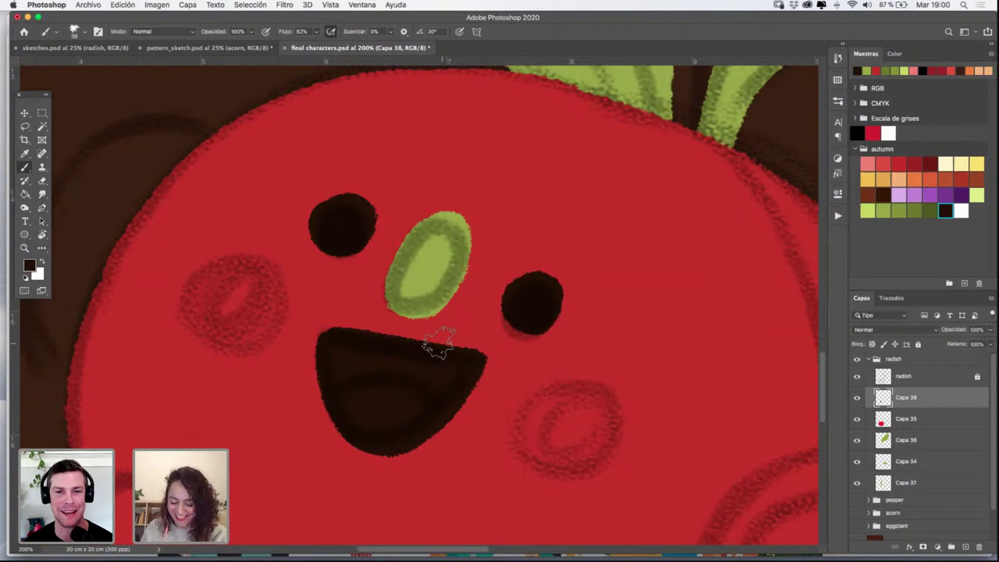
{"action": "left_click", "coordinate": [857, 377]}
{"action": "left_click", "coordinate": [857, 378]}
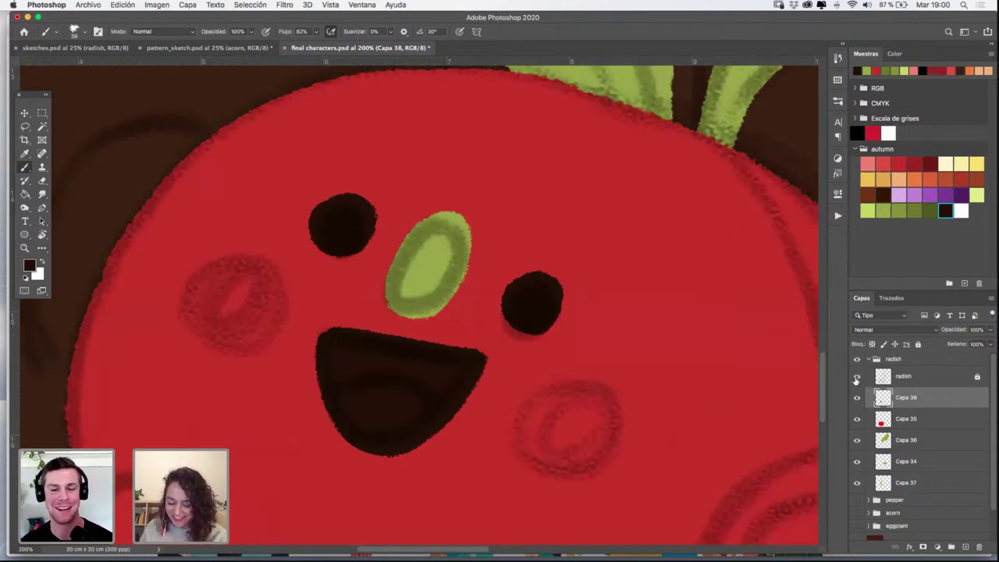
{"action": "left_click", "coordinate": [858, 378]}
Add a new layer between the red body and the face features layer
{"action": "key", "text": "v"}
{"action": "left_click", "coordinate": [602, 417]}
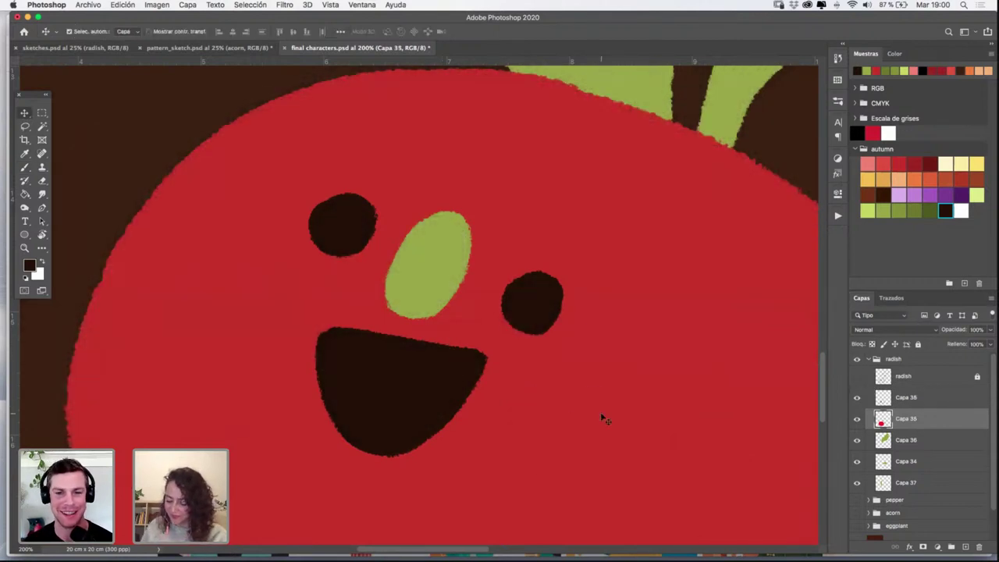
{"action": "left_click", "coordinate": [966, 547]}
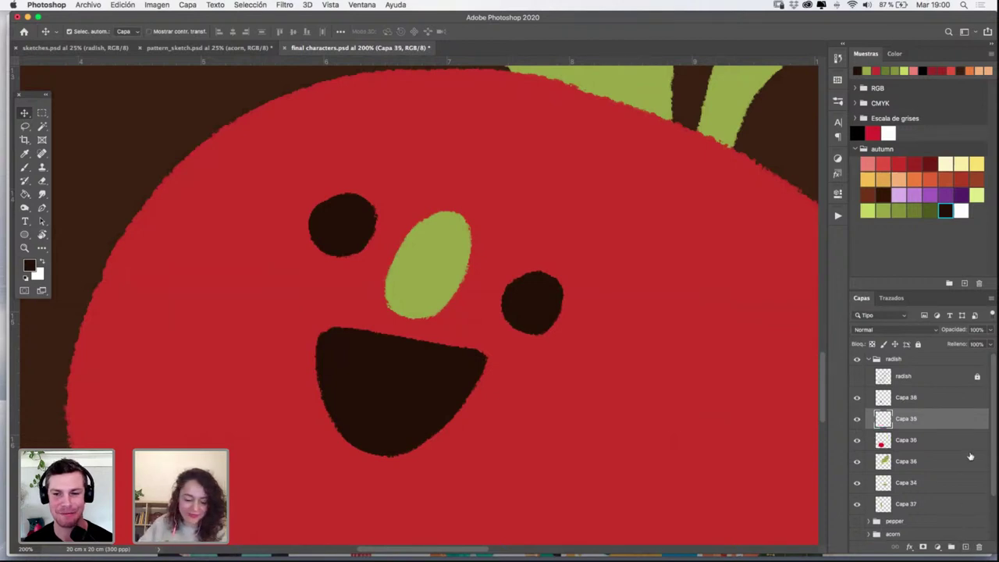
Paint a soft round blush on both cheeks in the dark red autumn swatch, using the KYLE Ultimate Pastel brush at 60 px
{"action": "left_click", "coordinate": [29, 155]}
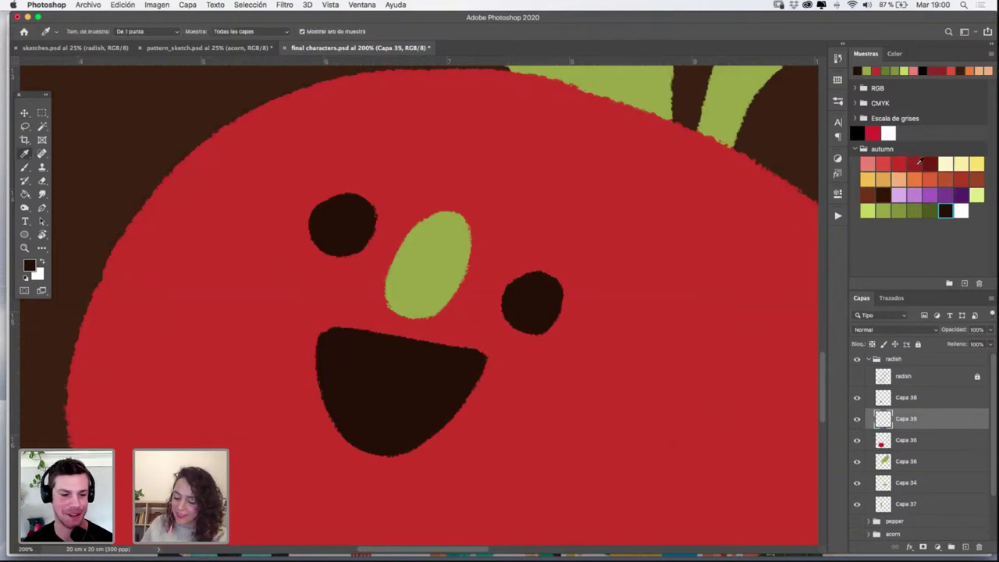
{"action": "left_click", "coordinate": [914, 164]}
{"action": "left_click", "coordinate": [26, 167]}
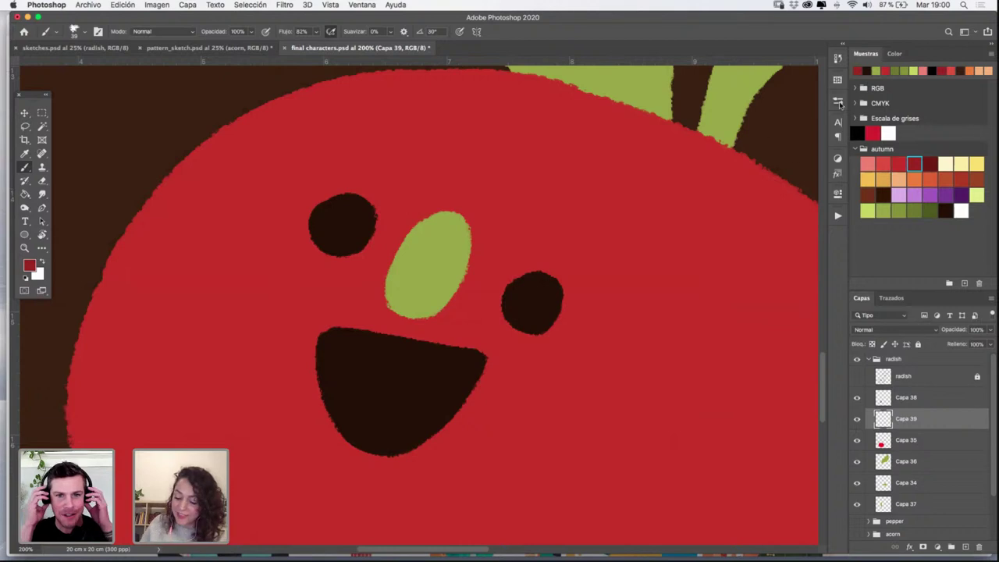
{"action": "left_click", "coordinate": [839, 103]}
{"action": "left_click", "coordinate": [745, 329]}
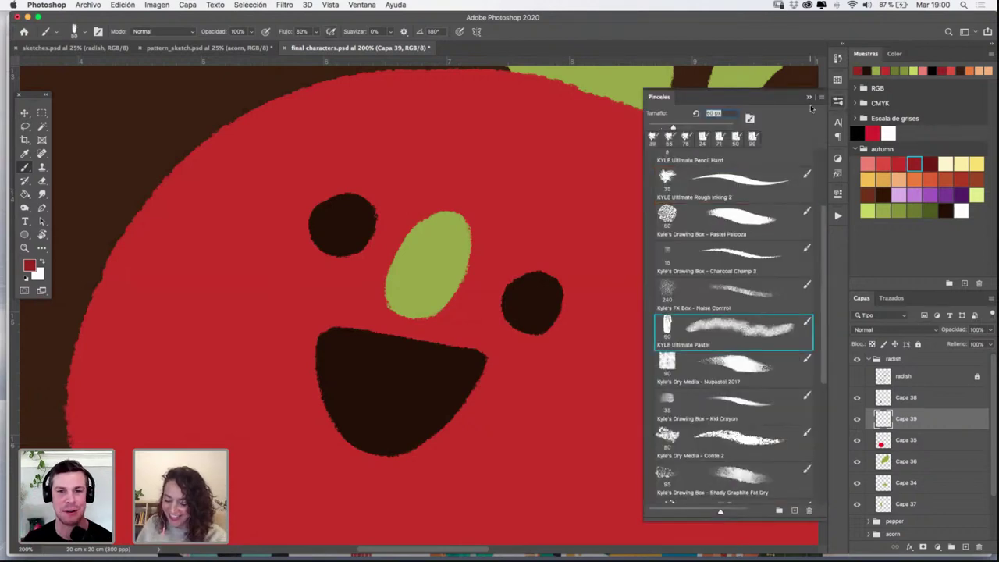
{"action": "left_click", "coordinate": [839, 103]}
{"action": "mouse_move", "coordinate": [601, 378]}
{"action": "left_mouse_down"}
{"action": "mouse_move", "coordinate": [550, 391]}
{"action": "mouse_move", "coordinate": [628, 451]}
{"action": "mouse_move", "coordinate": [588, 380]}
{"action": "mouse_move", "coordinate": [612, 434]}
{"action": "mouse_move", "coordinate": [550, 411]}
{"action": "mouse_move", "coordinate": [632, 445]}
{"action": "mouse_move", "coordinate": [587, 381]}
{"action": "mouse_move", "coordinate": [611, 446]}
{"action": "mouse_move", "coordinate": [614, 417]}
{"action": "mouse_move", "coordinate": [600, 395]}
{"action": "mouse_move", "coordinate": [605, 408]}
{"action": "mouse_move", "coordinate": [535, 382]}
{"action": "mouse_move", "coordinate": [626, 418]}
{"action": "mouse_move", "coordinate": [564, 356]}
{"action": "mouse_move", "coordinate": [633, 441]}
{"action": "left_mouse_up"}
{"action": "key", "text": "super+z"}
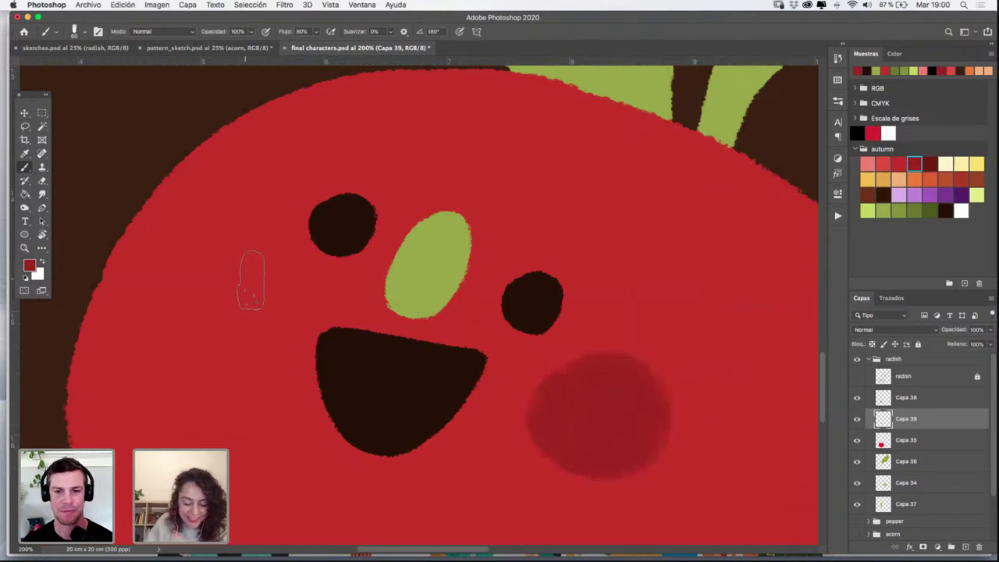
{"action": "mouse_move", "coordinate": [250, 273]}
{"action": "left_mouse_down"}
{"action": "mouse_move", "coordinate": [170, 339]}
{"action": "mouse_move", "coordinate": [281, 310]}
{"action": "mouse_move", "coordinate": [199, 328]}
{"action": "mouse_move", "coordinate": [215, 337]}
{"action": "mouse_move", "coordinate": [259, 256]}
{"action": "mouse_move", "coordinate": [228, 331]}
{"action": "mouse_move", "coordinate": [211, 306]}
{"action": "mouse_move", "coordinate": [256, 271]}
{"action": "mouse_move", "coordinate": [199, 249]}
{"action": "mouse_move", "coordinate": [219, 345]}
{"action": "mouse_move", "coordinate": [273, 259]}
{"action": "mouse_move", "coordinate": [192, 289]}
{"action": "left_mouse_up"}
{"action": "key", "text": "super+z"}
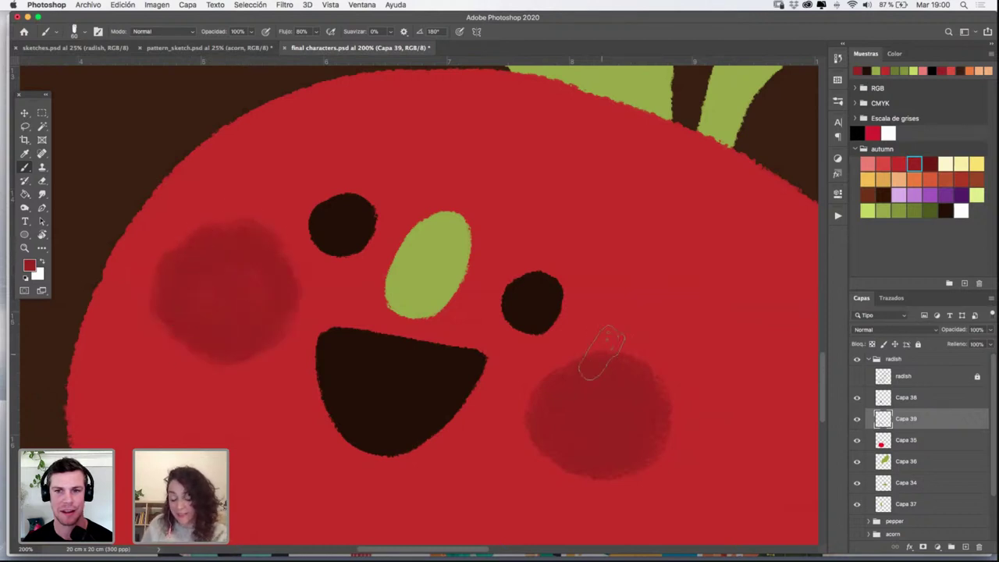
Rotate the cheek layer clockwise by about 2.9° and shift it slightly to the left to align with the face
{"action": "left_click_drag", "start_coordinate": [633, 385], "coordinate": [661, 314]}
{"action": "key", "text": "super+t"}
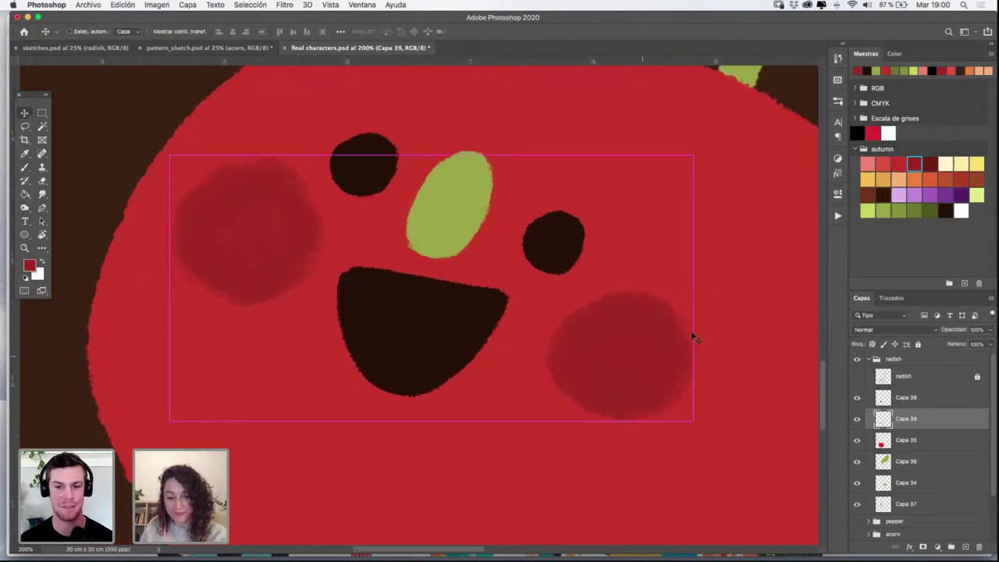
{"action": "left_click_drag", "start_coordinate": [746, 300], "coordinate": [741, 309]}
{"action": "left_click_drag", "start_coordinate": [609, 357], "coordinate": [603, 349]}
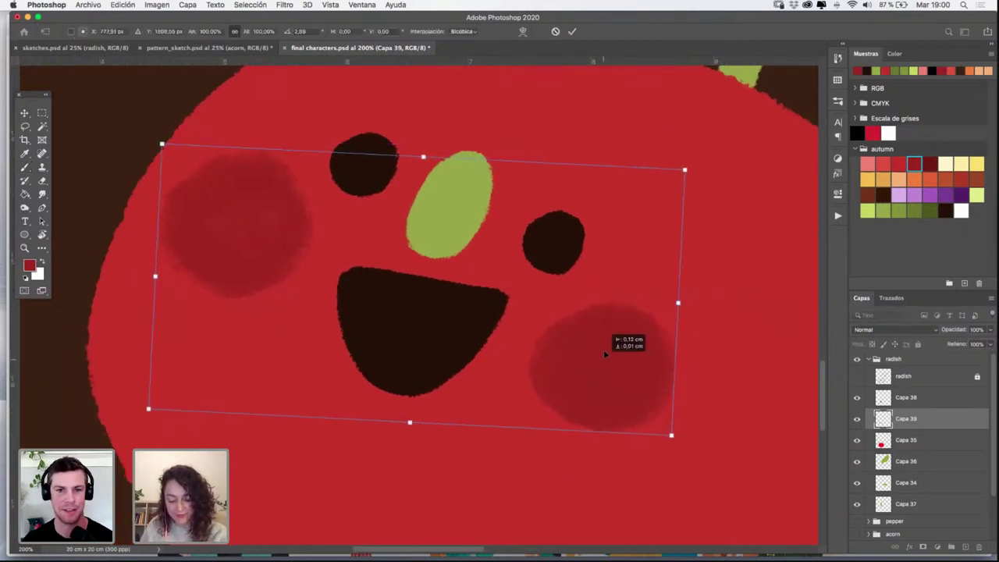
{"action": "key", "text": "Return"}
Load the face features layer's outline as a selection and add a new layer above it
{"action": "key", "text": "alt+bracketright"}
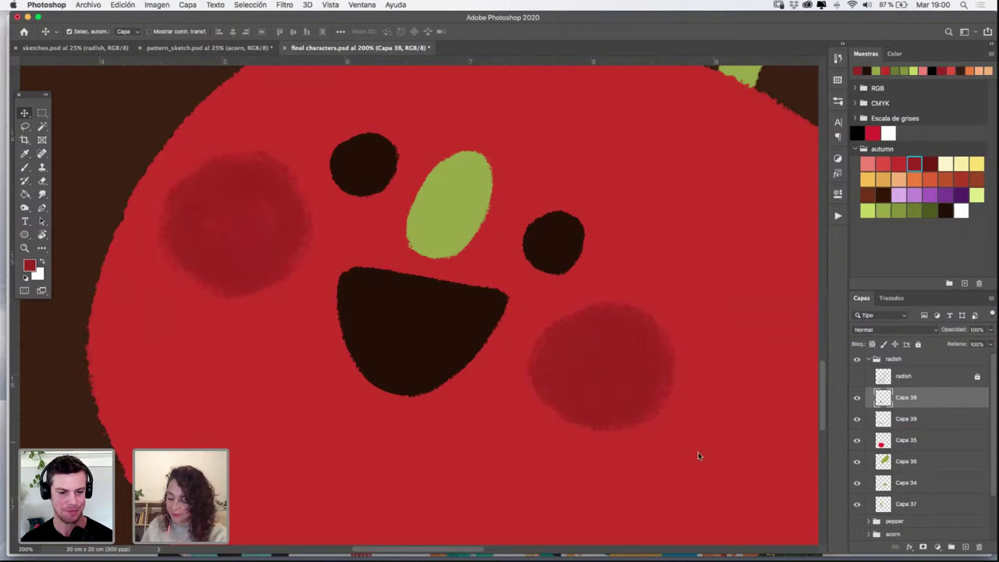
{"action": "left_click", "coordinate": [882, 398], "text": "super"}
{"action": "left_click", "coordinate": [966, 545]}
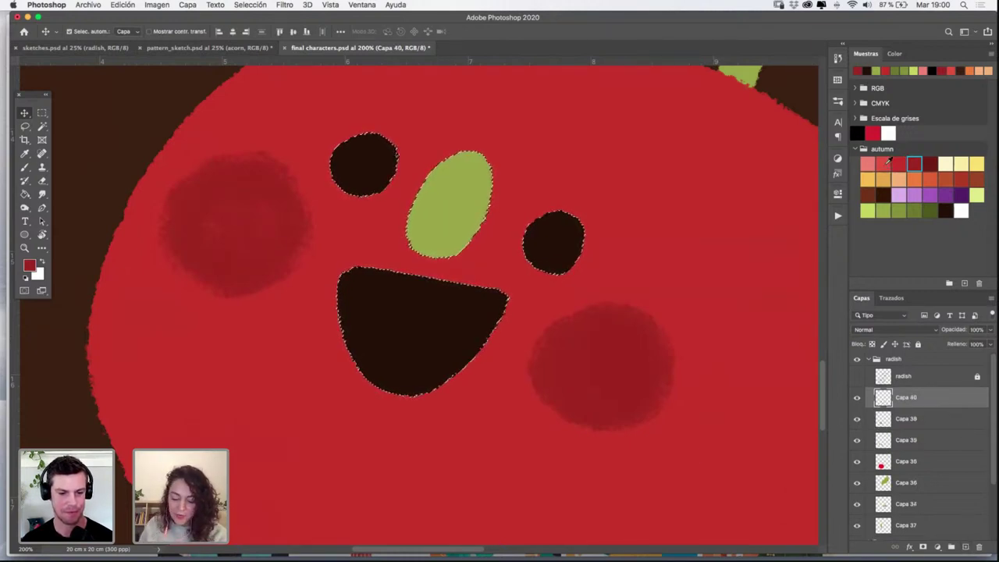
Paint a rounded tongue inside the mouth in the light pink autumn swatch with the KYLE Ultimate Rough Inking 2 brush
{"action": "left_click", "coordinate": [867, 163]}
{"action": "left_click", "coordinate": [24, 167]}
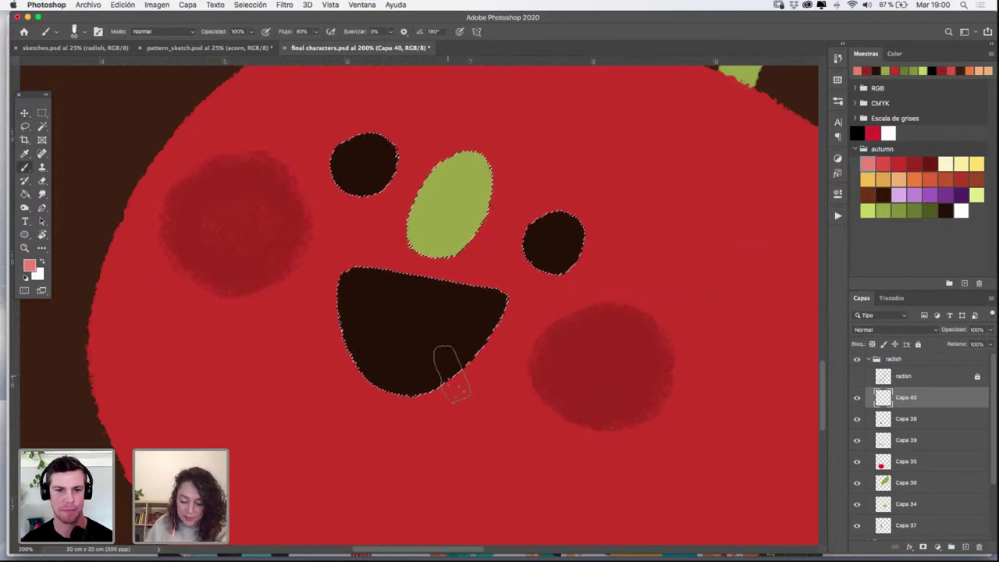
{"action": "left_click", "coordinate": [841, 109]}
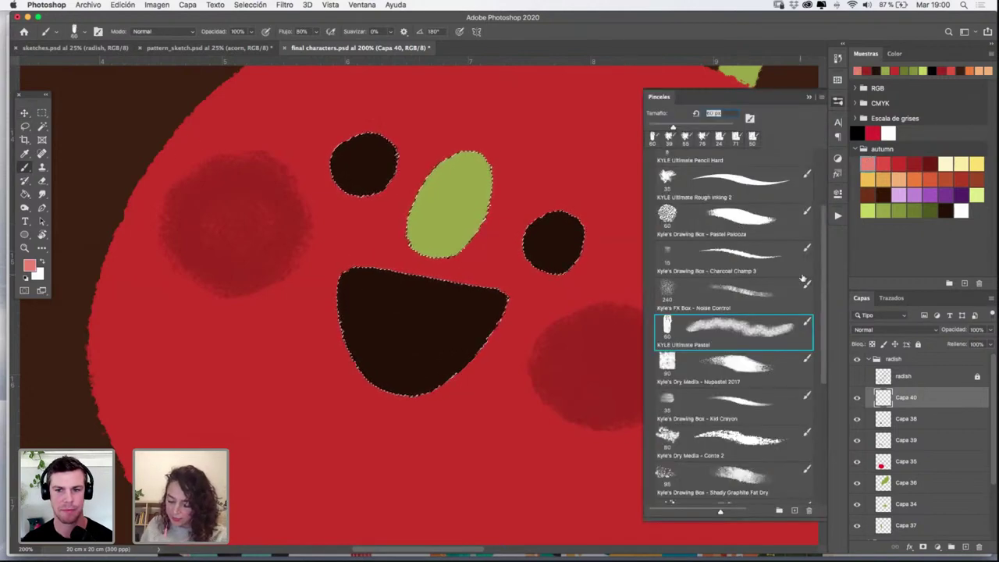
{"action": "left_click", "coordinate": [726, 184]}
{"action": "mouse_move", "coordinate": [469, 358]}
{"action": "left_mouse_down"}
{"action": "mouse_move", "coordinate": [363, 379]}
{"action": "mouse_move", "coordinate": [387, 366]}
{"action": "mouse_move", "coordinate": [457, 369]}
{"action": "mouse_move", "coordinate": [369, 391]}
{"action": "mouse_move", "coordinate": [444, 377]}
{"action": "mouse_move", "coordinate": [343, 383]}
{"action": "mouse_move", "coordinate": [410, 348]}
{"action": "mouse_move", "coordinate": [453, 355]}
{"action": "mouse_move", "coordinate": [406, 369]}
{"action": "mouse_move", "coordinate": [444, 379]}
{"action": "left_mouse_up"}
{"action": "key", "text": "ctrl+z"}
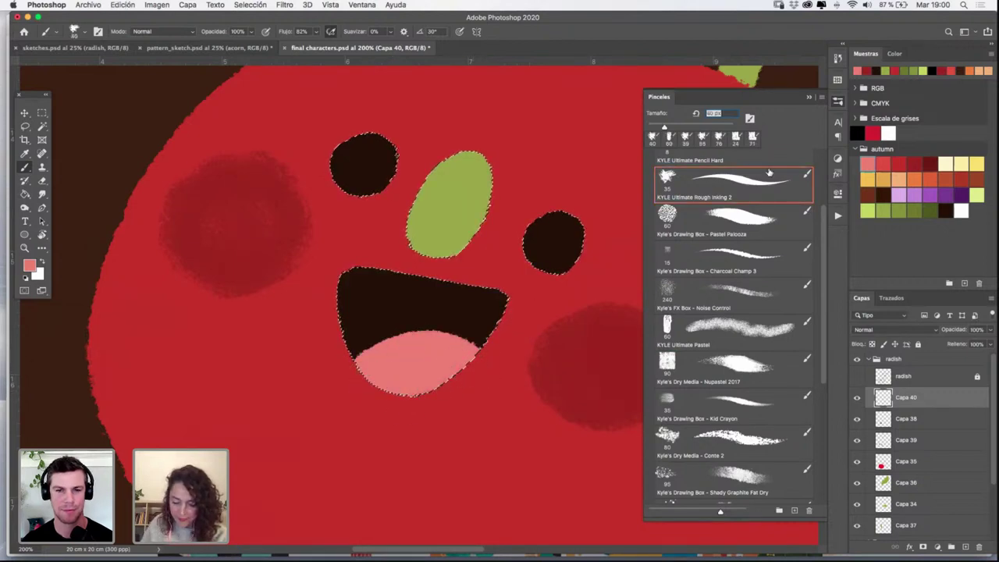
{"action": "left_click", "coordinate": [809, 97]}
Clear the selection around the eyes, nose and mouth
{"action": "left_click", "coordinate": [24, 248]}
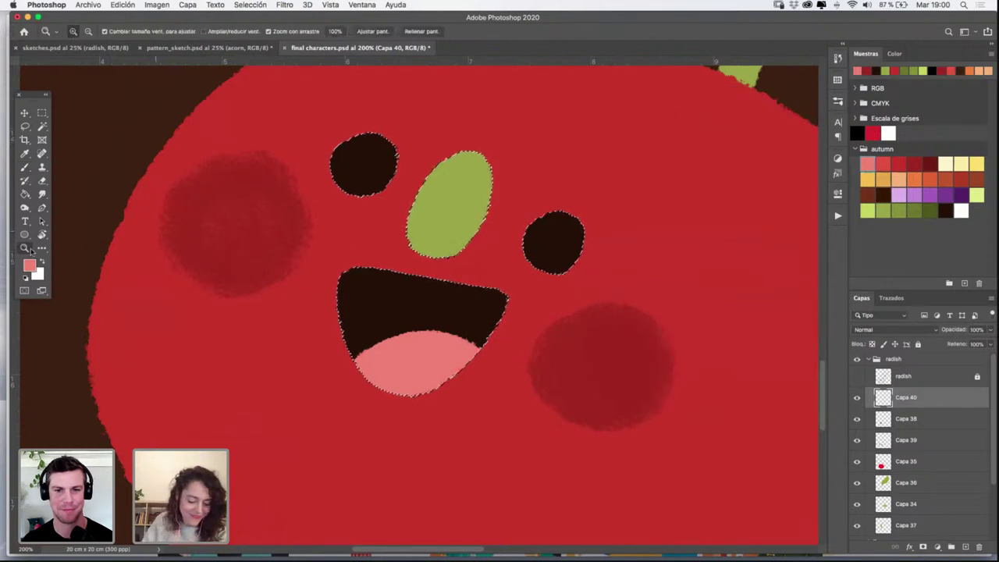
{"action": "left_click", "coordinate": [553, 298], "text": "alt"}
{"action": "left_click", "coordinate": [553, 298], "text": "alt"}
{"action": "left_click_drag", "start_coordinate": [575, 299], "coordinate": [554, 304]}
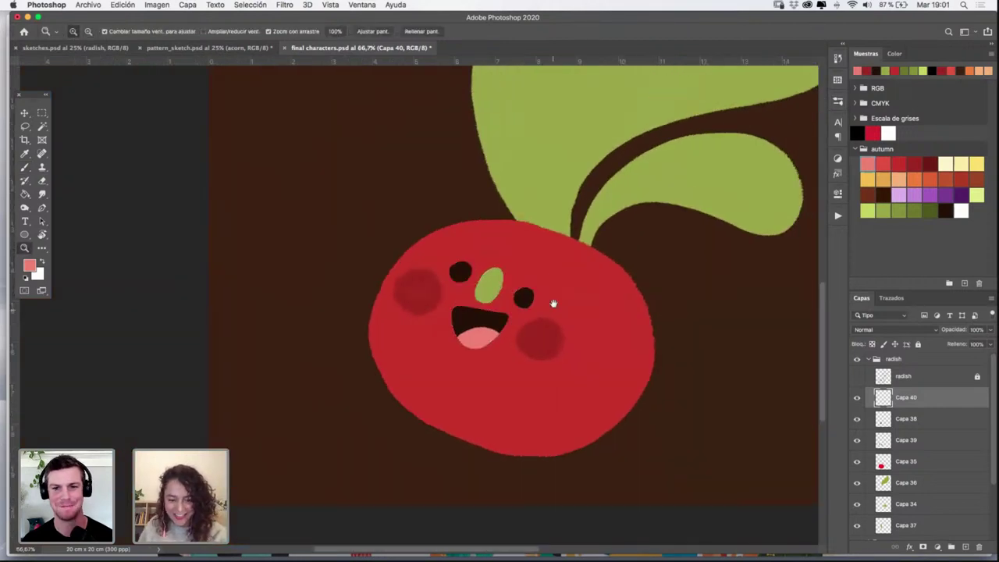
{"action": "key", "text": "super+d"}
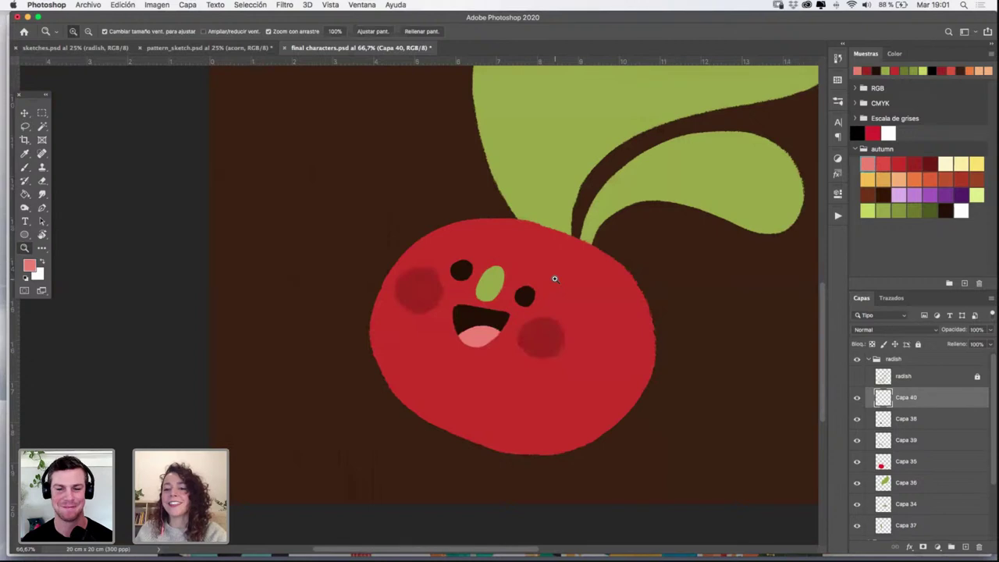
Inspect the painted face up close and with the whole body in view, toggling the face features layer's visibility
{"action": "left_click", "coordinate": [506, 328]}
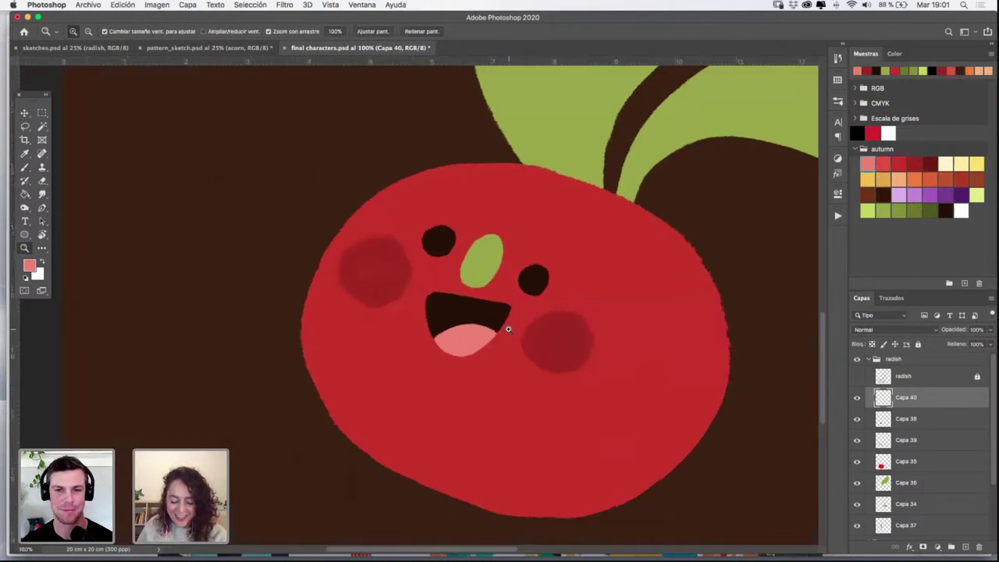
{"action": "left_click", "coordinate": [509, 328]}
{"action": "left_click_drag", "start_coordinate": [517, 290], "coordinate": [513, 330]}
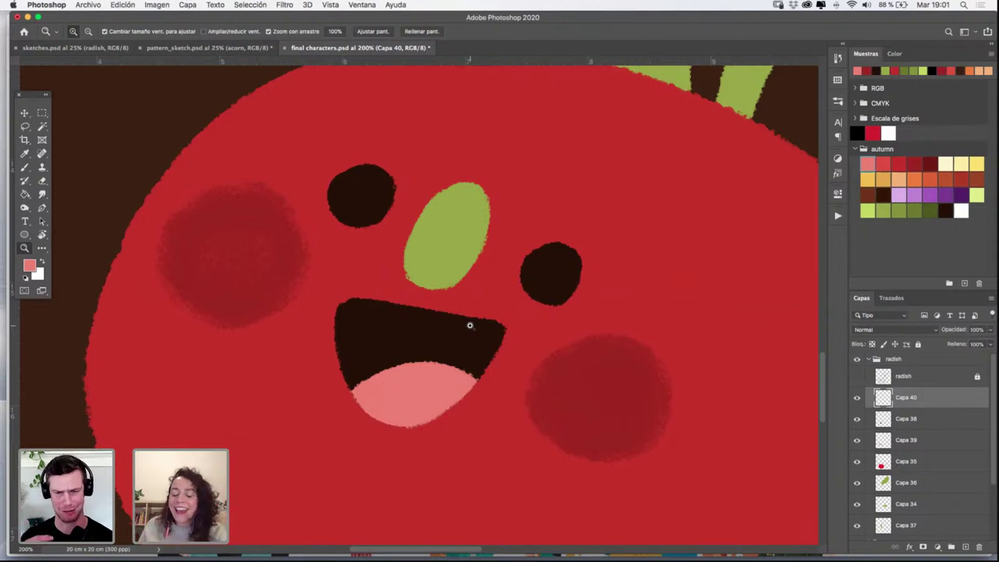
{"action": "left_click", "coordinate": [486, 359], "text": "alt"}
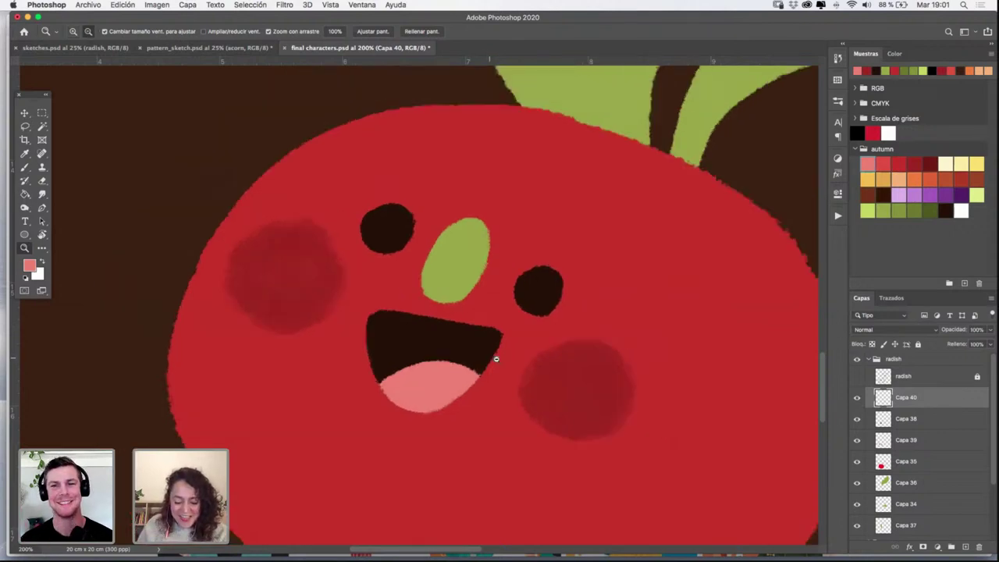
{"action": "left_click_drag", "start_coordinate": [607, 389], "coordinate": [538, 288]}
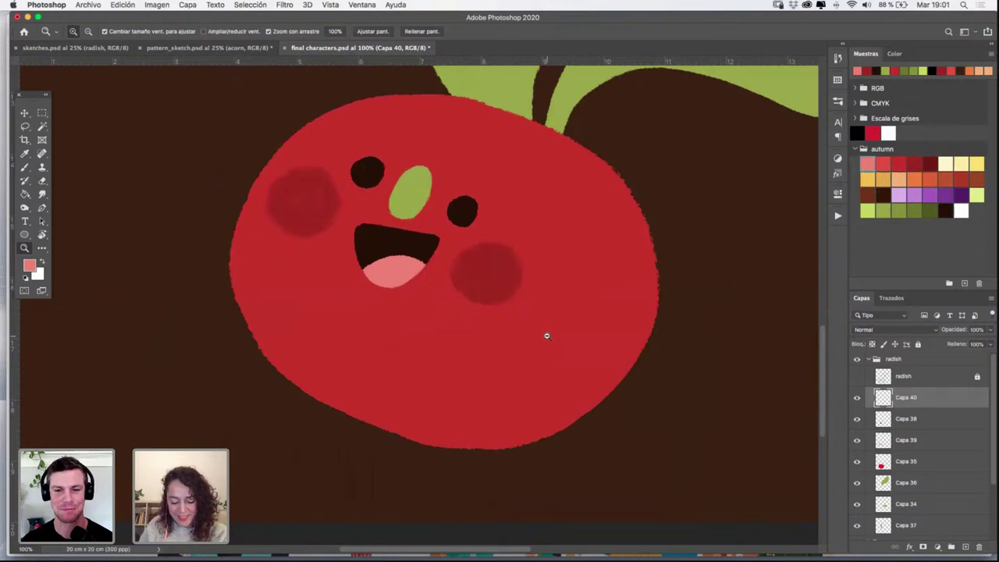
{"action": "left_click", "coordinate": [570, 332], "text": "alt"}
{"action": "key", "text": "v"}
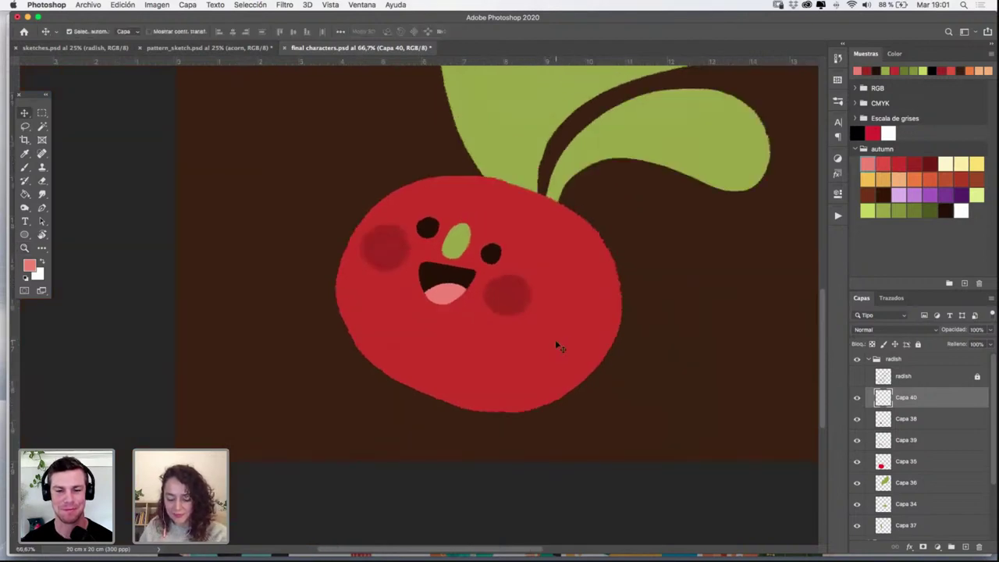
{"action": "left_click", "coordinate": [556, 339]}
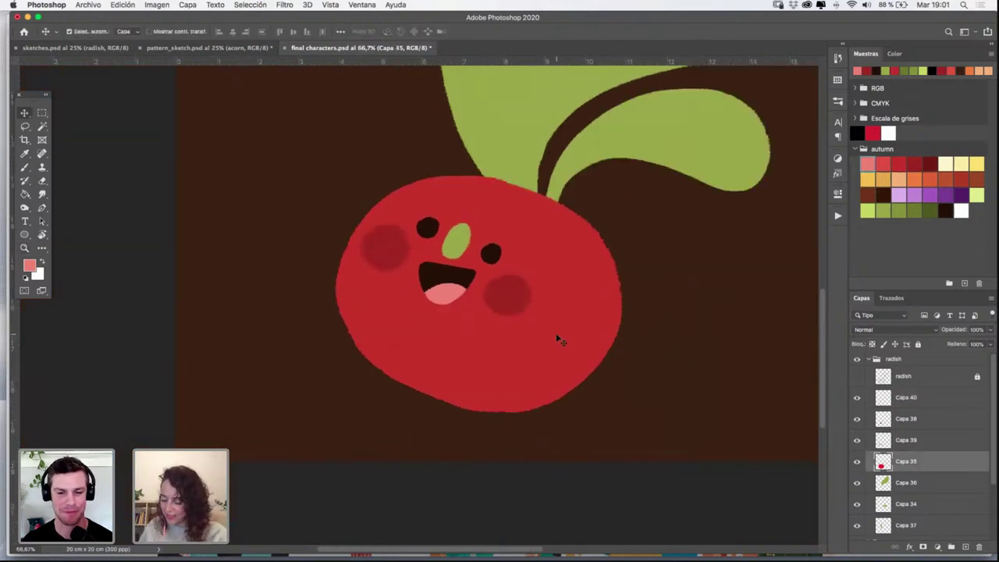
{"action": "left_click", "coordinate": [856, 419]}
{"action": "left_click", "coordinate": [857, 419]}
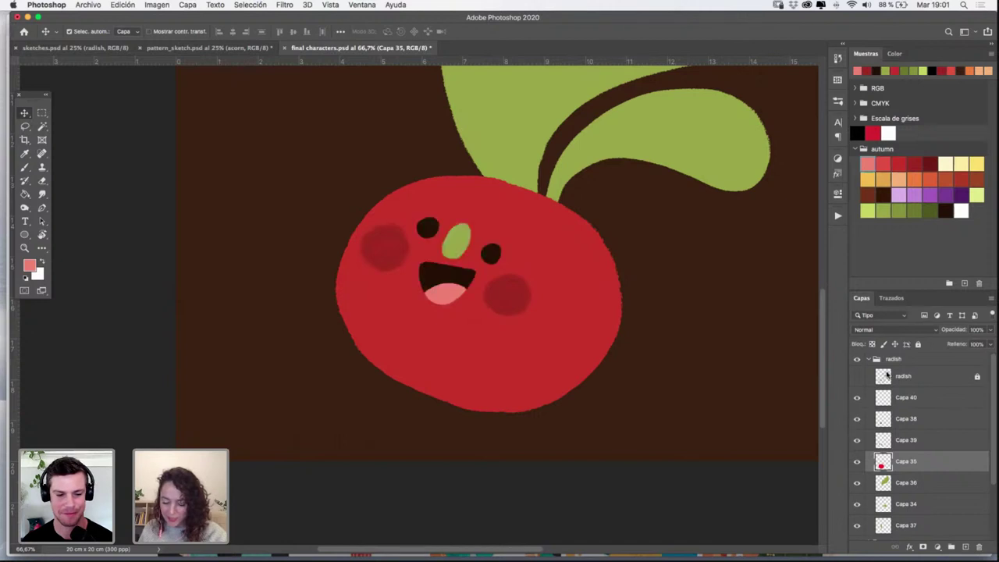
Add a new layer above the tongue layer and show the radish sketch
{"action": "left_click", "coordinate": [917, 396]}
{"action": "left_click", "coordinate": [966, 548]}
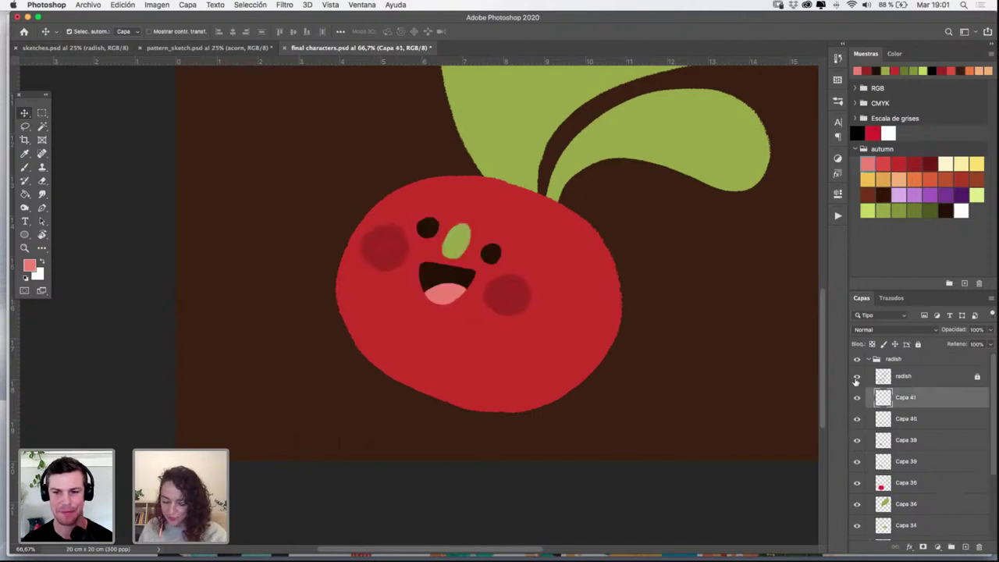
{"action": "left_click", "coordinate": [856, 378]}
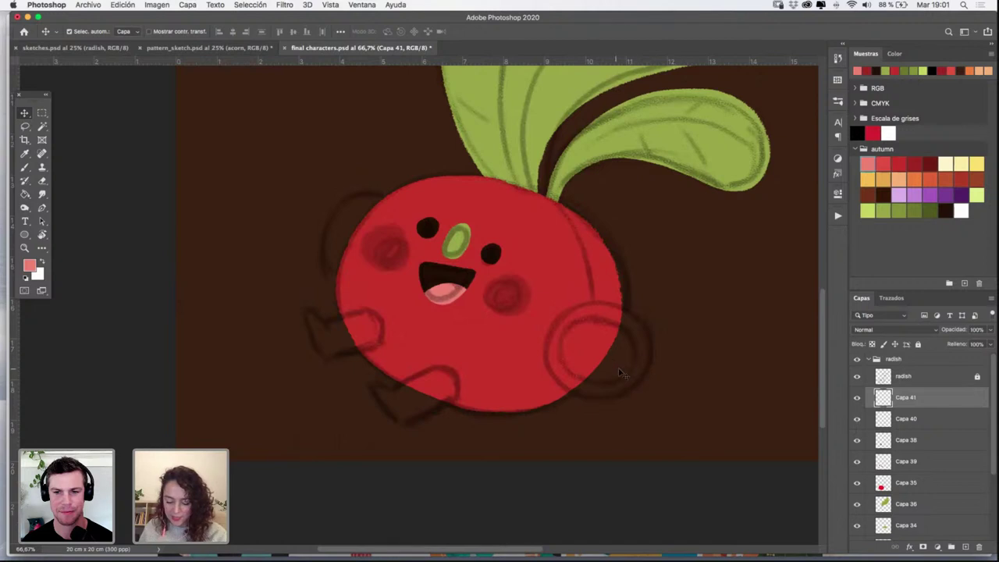
Outline both edges of the sketched headphone band below the leaf base in the yellow autumn swatch, using the Rough Inking 2 brush
{"action": "left_click", "coordinate": [25, 248]}
{"action": "left_click", "coordinate": [634, 346]}
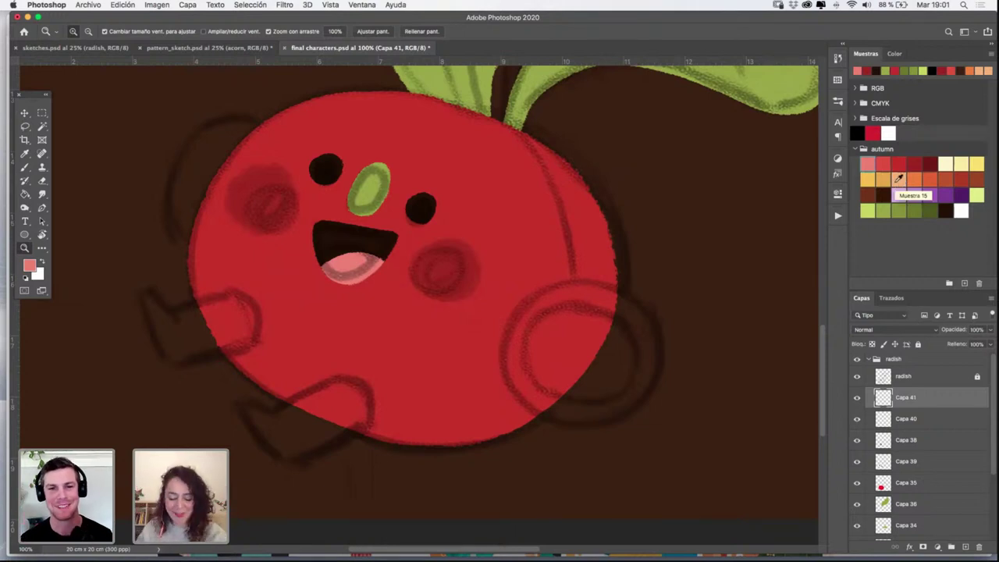
{"action": "left_click", "coordinate": [868, 179]}
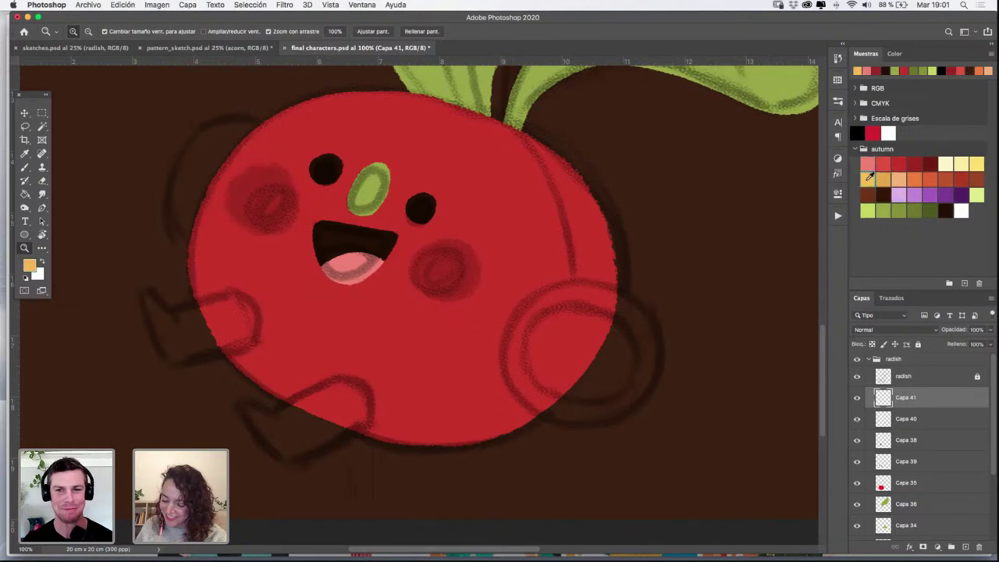
{"action": "left_click", "coordinate": [977, 162]}
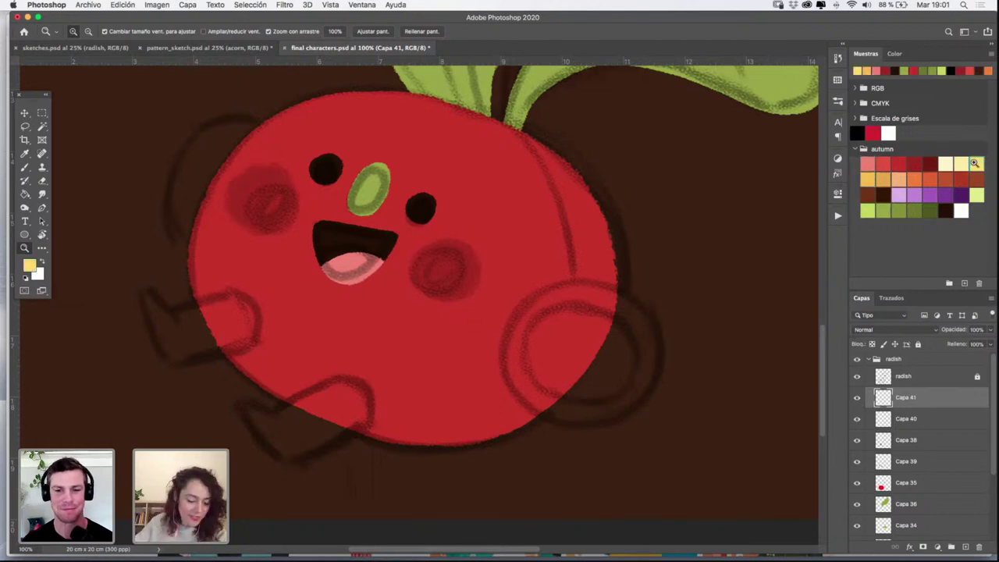
{"action": "left_click", "coordinate": [25, 167]}
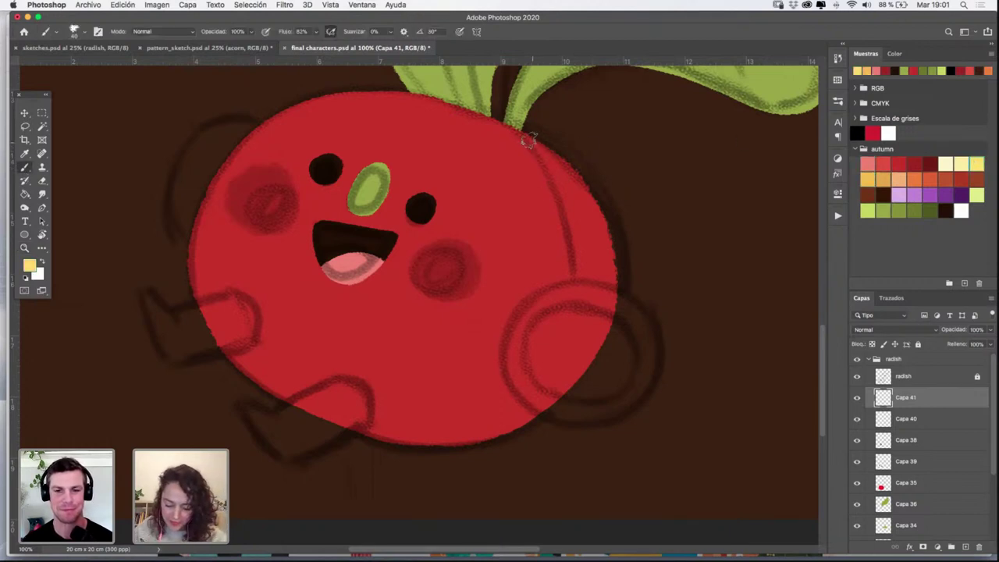
{"action": "mouse_move", "coordinate": [519, 136]}
{"action": "left_mouse_down"}
{"action": "mouse_move", "coordinate": [553, 187]}
{"action": "mouse_move", "coordinate": [573, 278]}
{"action": "left_mouse_up"}
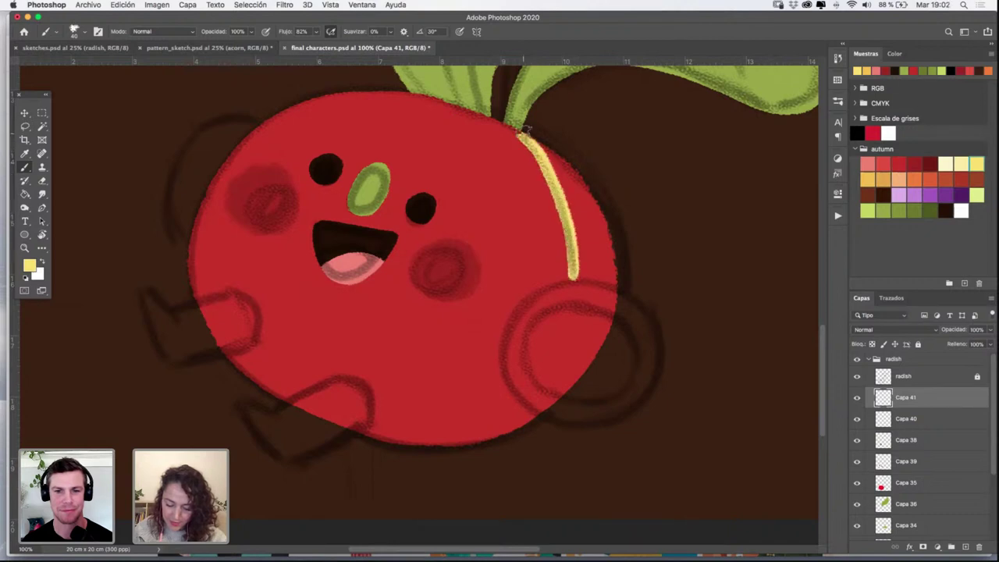
{"action": "mouse_move", "coordinate": [518, 132]}
{"action": "left_mouse_down"}
{"action": "mouse_move", "coordinate": [562, 152]}
{"action": "mouse_move", "coordinate": [605, 197]}
{"action": "mouse_move", "coordinate": [631, 282]}
{"action": "left_mouse_up"}
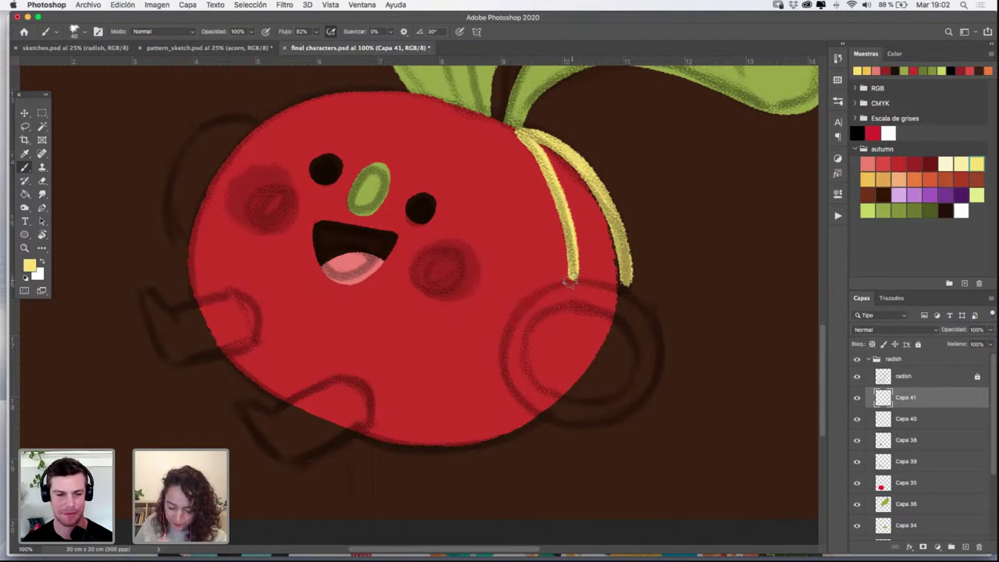
{"action": "mouse_move", "coordinate": [571, 283]}
{"action": "left_mouse_down"}
{"action": "mouse_move", "coordinate": [540, 288]}
{"action": "mouse_move", "coordinate": [510, 317]}
{"action": "mouse_move", "coordinate": [501, 367]}
{"action": "mouse_move", "coordinate": [521, 404]}
{"action": "mouse_move", "coordinate": [570, 431]}
{"action": "mouse_move", "coordinate": [654, 390]}
{"action": "left_mouse_up"}
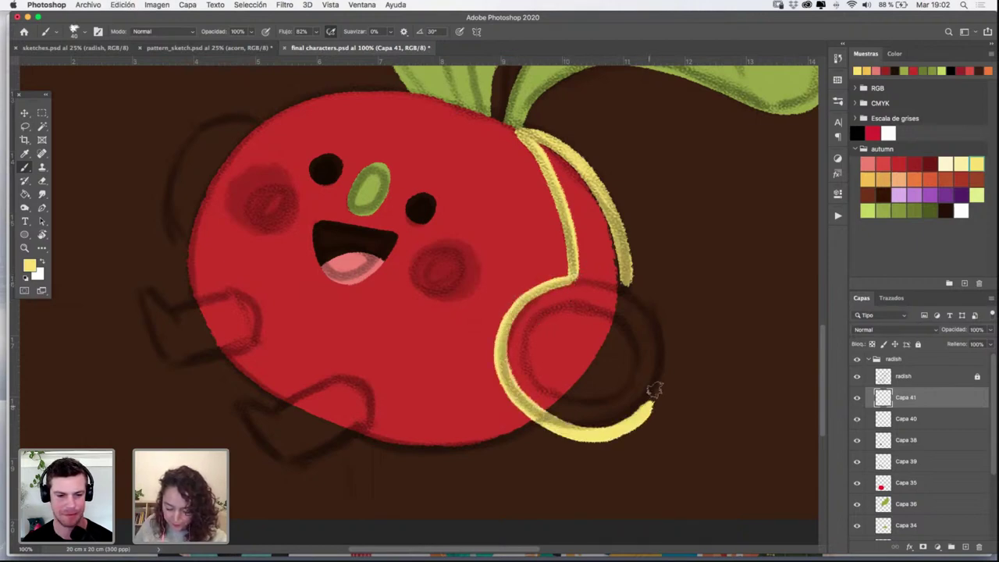
{"action": "key", "text": "super+z"}
{"action": "mouse_move", "coordinate": [570, 283]}
{"action": "left_mouse_down"}
{"action": "mouse_move", "coordinate": [528, 294]}
{"action": "mouse_move", "coordinate": [503, 327]}
{"action": "mouse_move", "coordinate": [511, 380]}
{"action": "mouse_move", "coordinate": [535, 405]}
{"action": "mouse_move", "coordinate": [580, 423]}
{"action": "mouse_move", "coordinate": [620, 416]}
{"action": "mouse_move", "coordinate": [654, 370]}
{"action": "mouse_move", "coordinate": [647, 312]}
{"action": "mouse_move", "coordinate": [622, 289]}
{"action": "mouse_move", "coordinate": [655, 333]}
{"action": "mouse_move", "coordinate": [646, 391]}
{"action": "left_mouse_up"}
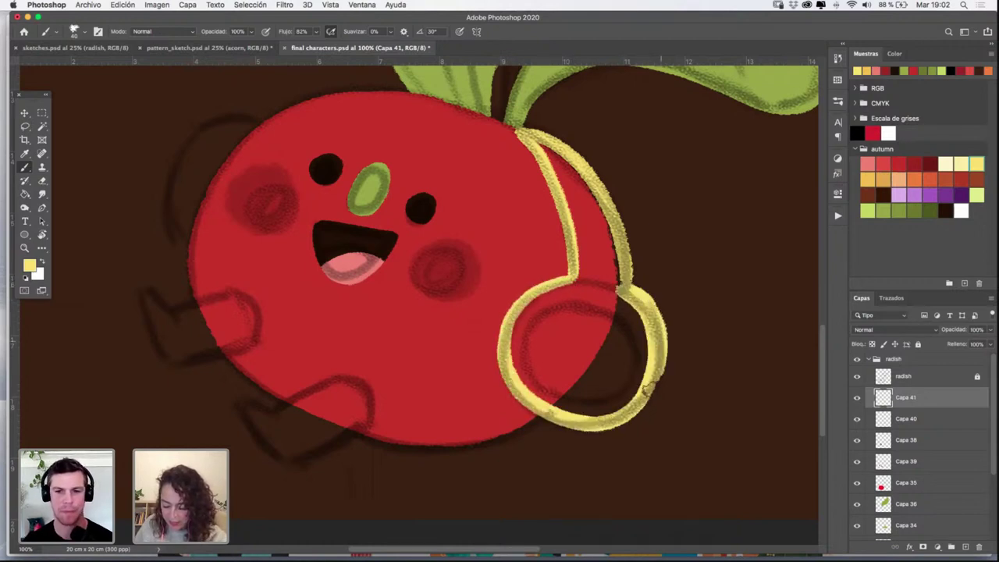
{"action": "key", "text": "super+z"}
Outline the large round ear cup in yellow along the sketch, and fill both the cup and the band solid
{"action": "mouse_move", "coordinate": [571, 283]}
{"action": "left_mouse_down"}
{"action": "mouse_move", "coordinate": [545, 285]}
{"action": "mouse_move", "coordinate": [511, 311]}
{"action": "mouse_move", "coordinate": [497, 355]}
{"action": "mouse_move", "coordinate": [521, 398]}
{"action": "mouse_move", "coordinate": [565, 414]}
{"action": "mouse_move", "coordinate": [612, 419]}
{"action": "mouse_move", "coordinate": [648, 401]}
{"action": "mouse_move", "coordinate": [665, 350]}
{"action": "mouse_move", "coordinate": [649, 308]}
{"action": "mouse_move", "coordinate": [626, 284]}
{"action": "left_mouse_up"}
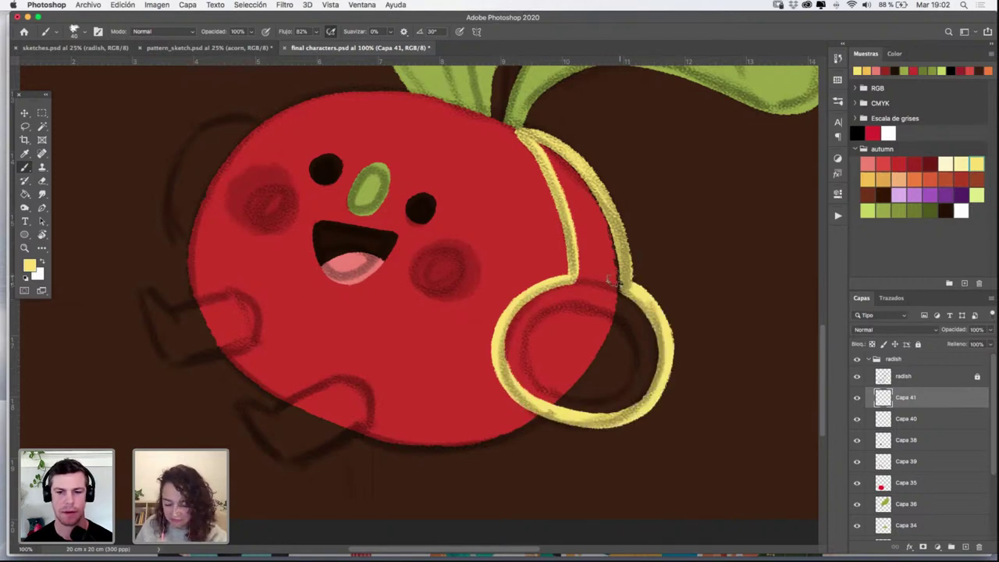
{"action": "mouse_move", "coordinate": [538, 144]}
{"action": "left_mouse_down"}
{"action": "mouse_move", "coordinate": [585, 257]}
{"action": "mouse_move", "coordinate": [583, 297]}
{"action": "mouse_move", "coordinate": [613, 297]}
{"action": "mouse_move", "coordinate": [593, 238]}
{"action": "mouse_move", "coordinate": [581, 344]}
{"action": "mouse_move", "coordinate": [519, 336]}
{"action": "mouse_move", "coordinate": [550, 345]}
{"action": "mouse_move", "coordinate": [519, 343]}
{"action": "mouse_move", "coordinate": [531, 379]}
{"action": "mouse_move", "coordinate": [578, 398]}
{"action": "mouse_move", "coordinate": [609, 296]}
{"action": "mouse_move", "coordinate": [613, 379]}
{"action": "mouse_move", "coordinate": [602, 398]}
{"action": "mouse_move", "coordinate": [642, 382]}
{"action": "left_mouse_up"}
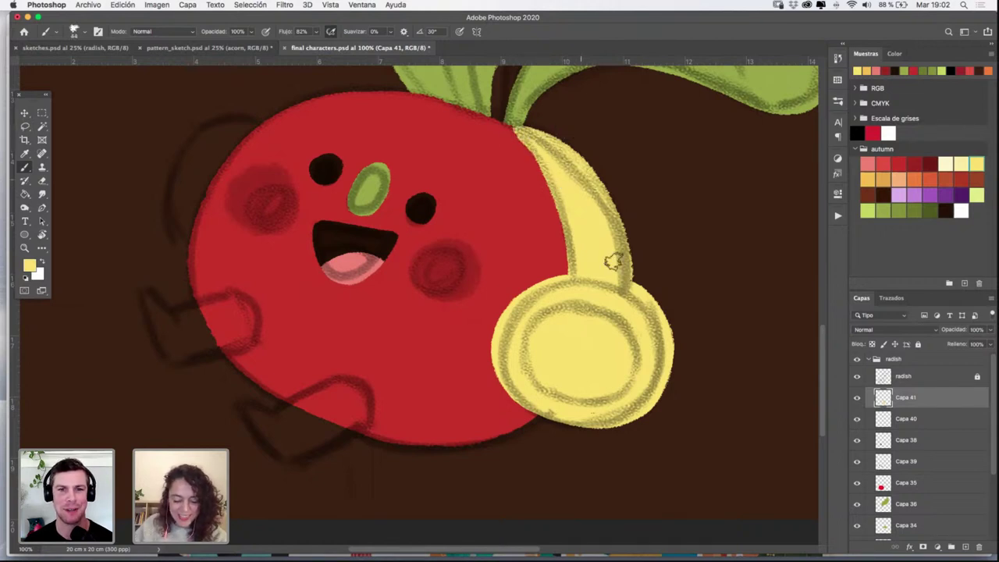
Add a new layer directly behind the red body and paint the far ear cup on it in solid yellow
{"action": "left_click_drag", "start_coordinate": [553, 248], "coordinate": [647, 277]}
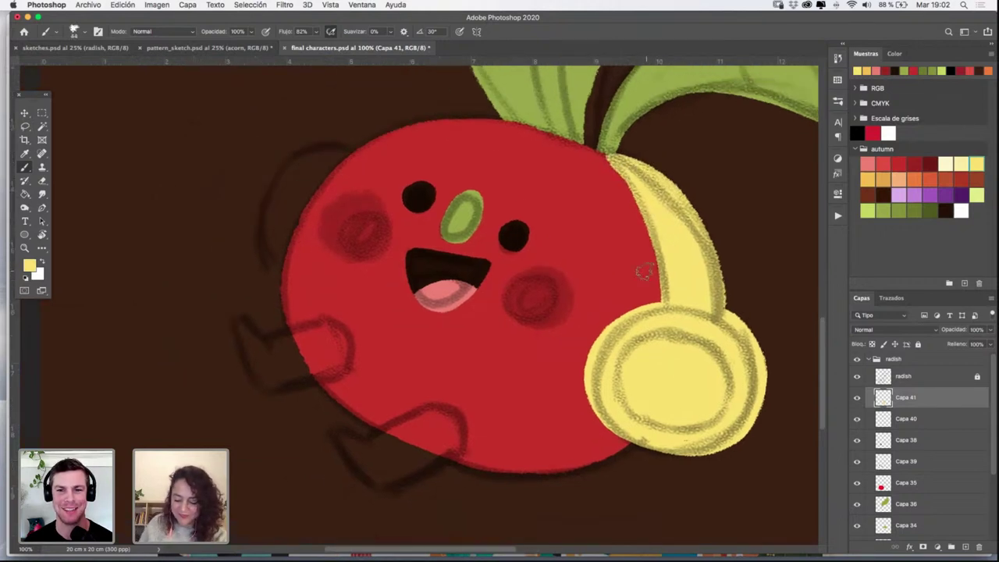
{"action": "left_click", "coordinate": [943, 503]}
{"action": "left_click", "coordinate": [965, 547]}
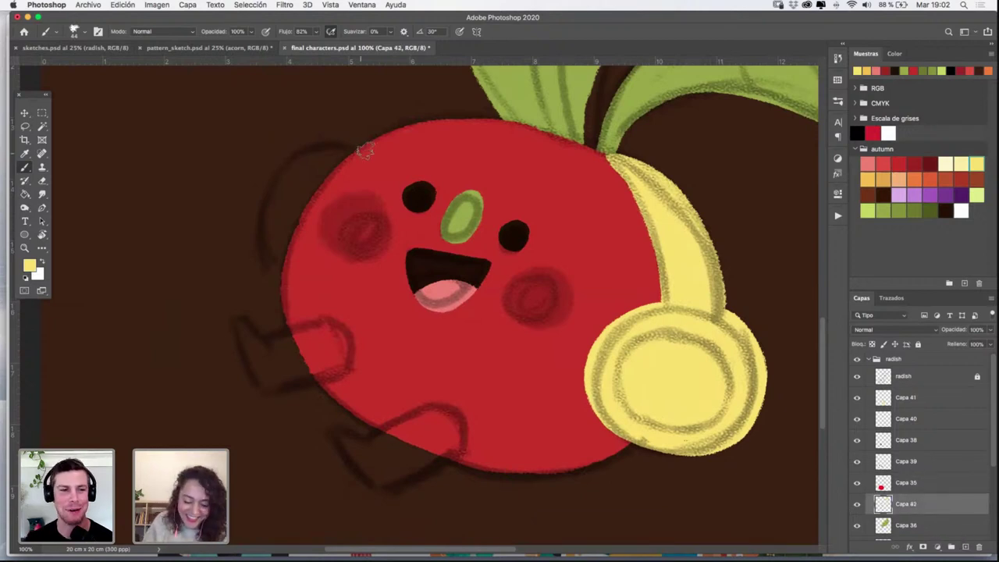
{"action": "mouse_move", "coordinate": [363, 158]}
{"action": "left_mouse_down"}
{"action": "mouse_move", "coordinate": [279, 178]}
{"action": "mouse_move", "coordinate": [293, 259]}
{"action": "left_mouse_up"}
{"action": "key", "text": "super+z"}
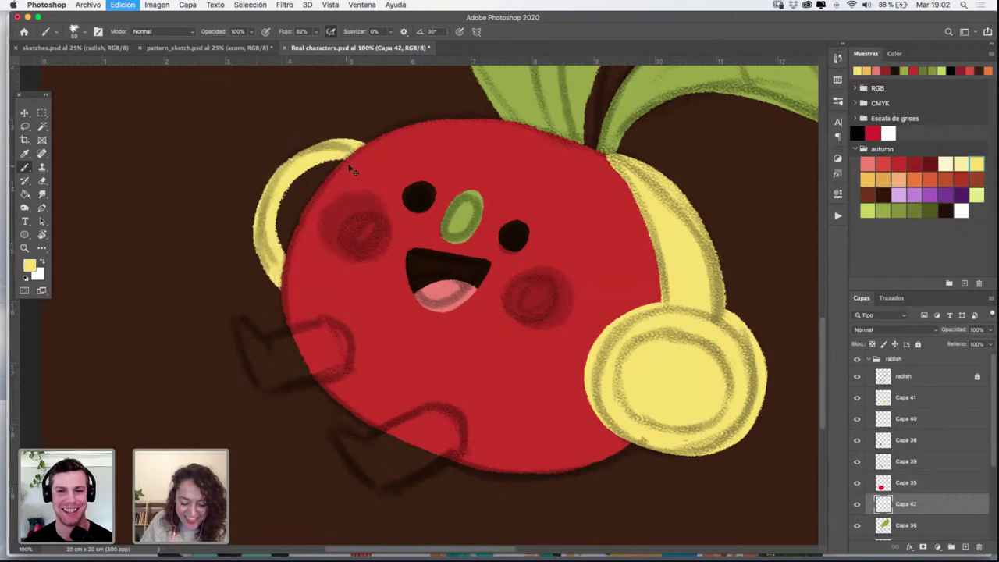
{"action": "mouse_move", "coordinate": [355, 152]}
{"action": "left_mouse_down"}
{"action": "mouse_move", "coordinate": [321, 146]}
{"action": "mouse_move", "coordinate": [273, 256]}
{"action": "mouse_move", "coordinate": [318, 184]}
{"action": "mouse_move", "coordinate": [296, 176]}
{"action": "left_mouse_up"}
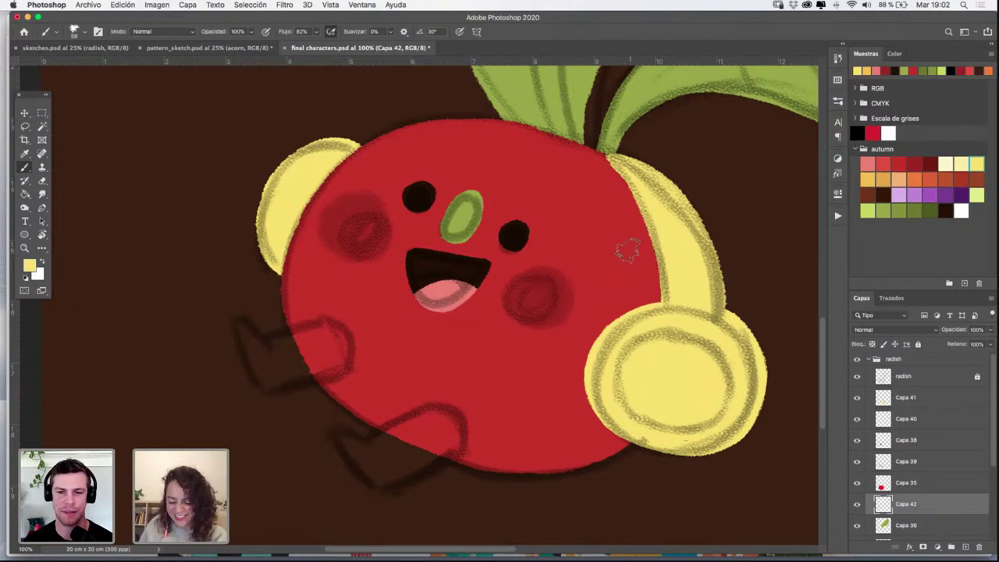
Add a new layer above the layer holding the headphone band and large ear cup
{"action": "scroll", "coordinate": [624, 308], "scroll_direction": "down", "scroll_amount": 3}
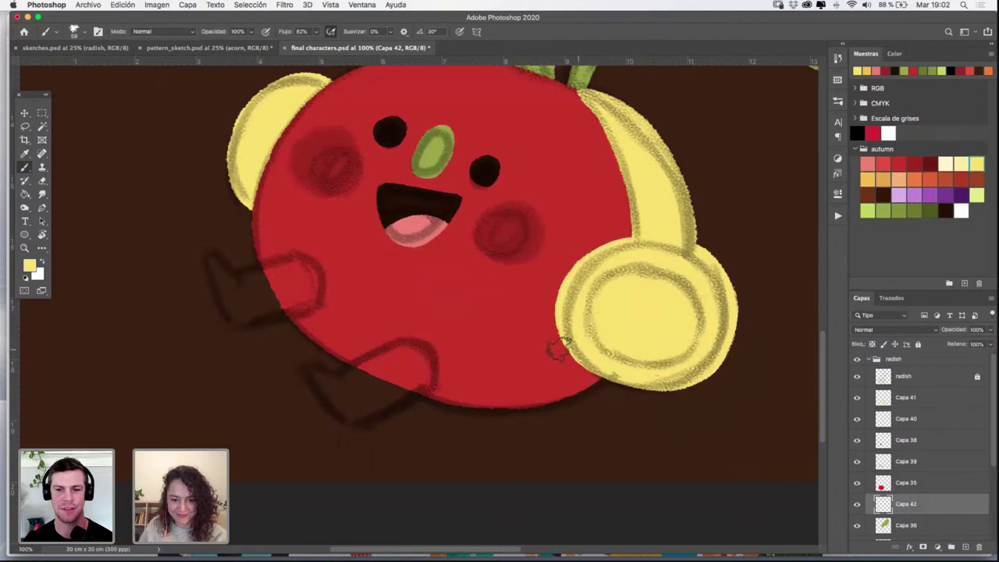
{"action": "key", "text": "v"}
{"action": "left_click", "coordinate": [468, 367]}
{"action": "left_click", "coordinate": [920, 401]}
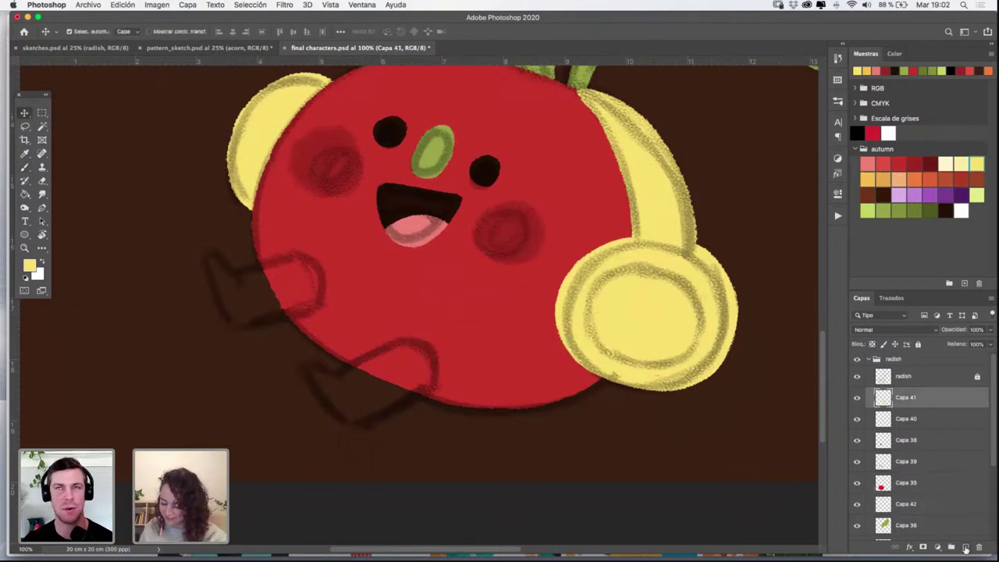
{"action": "left_click", "coordinate": [965, 546]}
Paint the lower sketched leg and its pointed foot in solid yellow on the new layer
{"action": "left_click", "coordinate": [26, 167]}
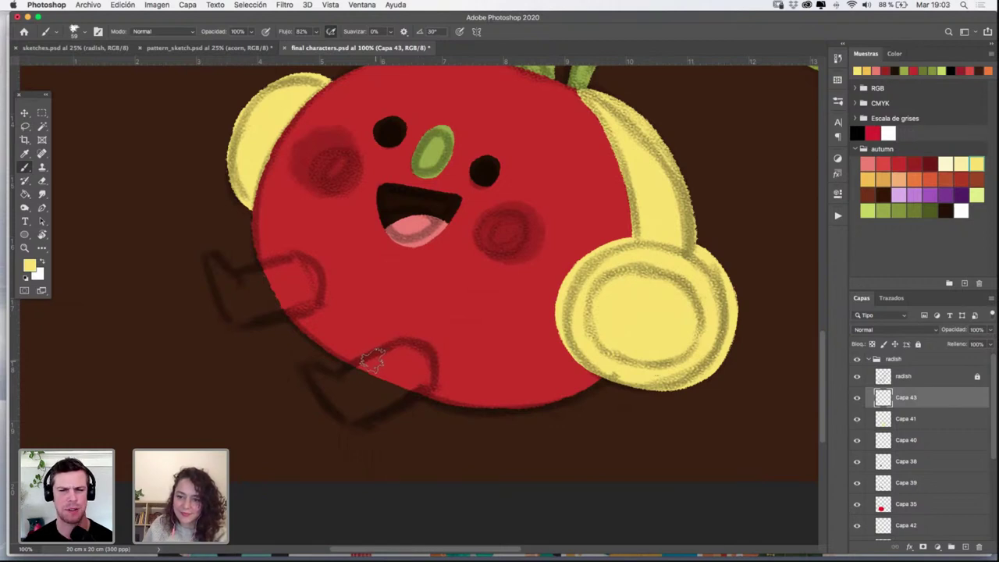
{"action": "left_click_drag", "start_coordinate": [337, 376], "coordinate": [395, 347]}
{"action": "left_click_drag", "start_coordinate": [357, 425], "coordinate": [433, 386]}
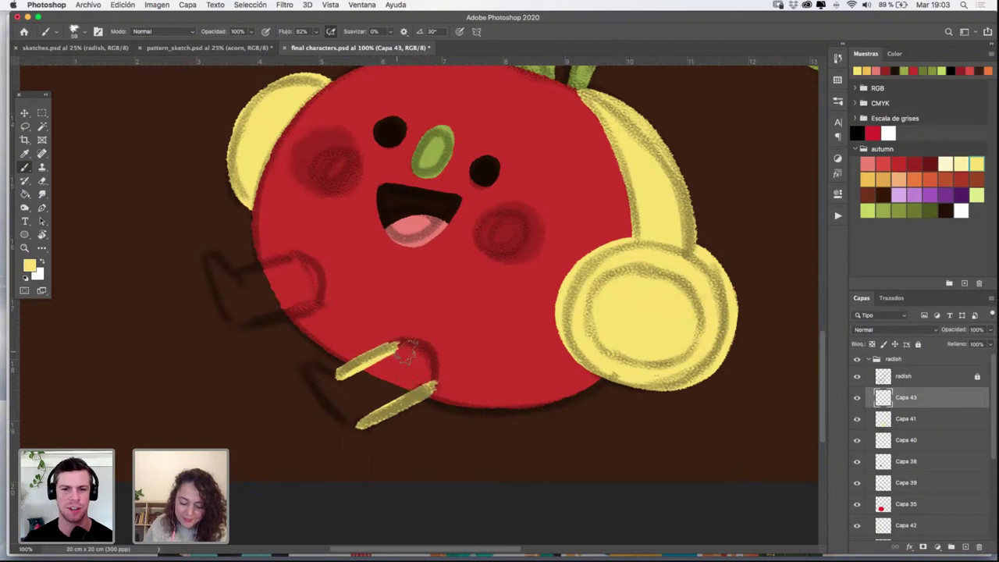
{"action": "mouse_move", "coordinate": [384, 345]}
{"action": "left_mouse_down"}
{"action": "mouse_move", "coordinate": [420, 353]}
{"action": "mouse_move", "coordinate": [427, 388]}
{"action": "left_mouse_up"}
{"action": "left_click_drag", "start_coordinate": [418, 355], "coordinate": [427, 386]}
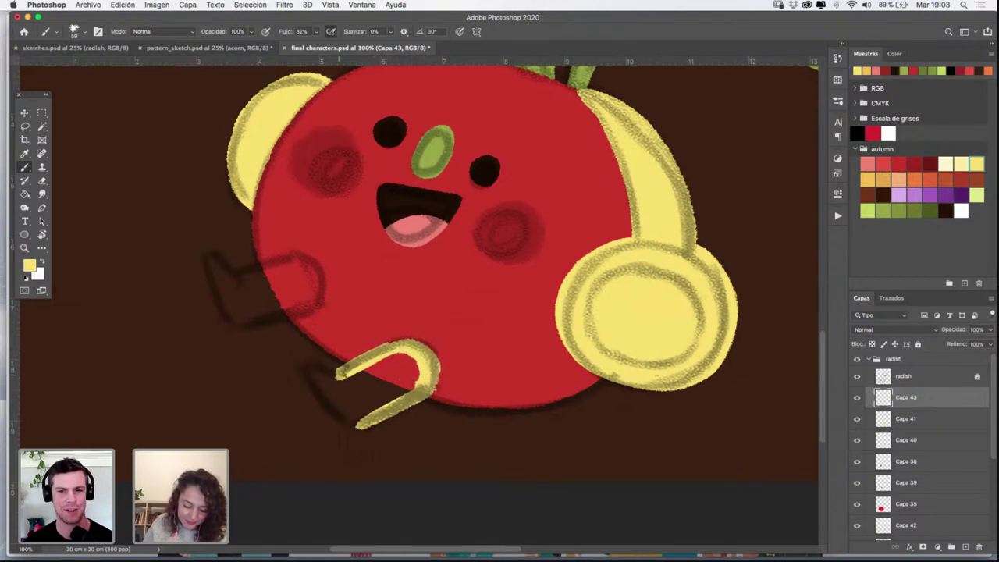
{"action": "mouse_move", "coordinate": [338, 373]}
{"action": "left_mouse_down"}
{"action": "mouse_move", "coordinate": [316, 367]}
{"action": "mouse_move", "coordinate": [307, 350]}
{"action": "mouse_move", "coordinate": [319, 390]}
{"action": "mouse_move", "coordinate": [346, 408]}
{"action": "mouse_move", "coordinate": [363, 413]}
{"action": "mouse_move", "coordinate": [402, 394]}
{"action": "mouse_move", "coordinate": [352, 383]}
{"action": "mouse_move", "coordinate": [343, 399]}
{"action": "mouse_move", "coordinate": [383, 399]}
{"action": "left_mouse_up"}
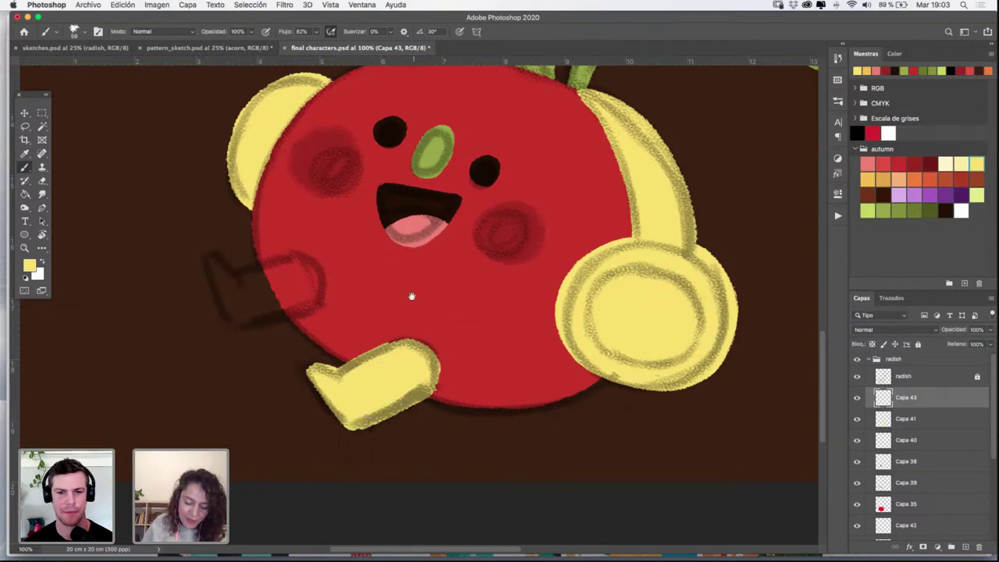
Try straight connected test strokes in yellow beside and across the body, and undo them
{"action": "left_click_drag", "start_coordinate": [412, 295], "coordinate": [495, 338]}
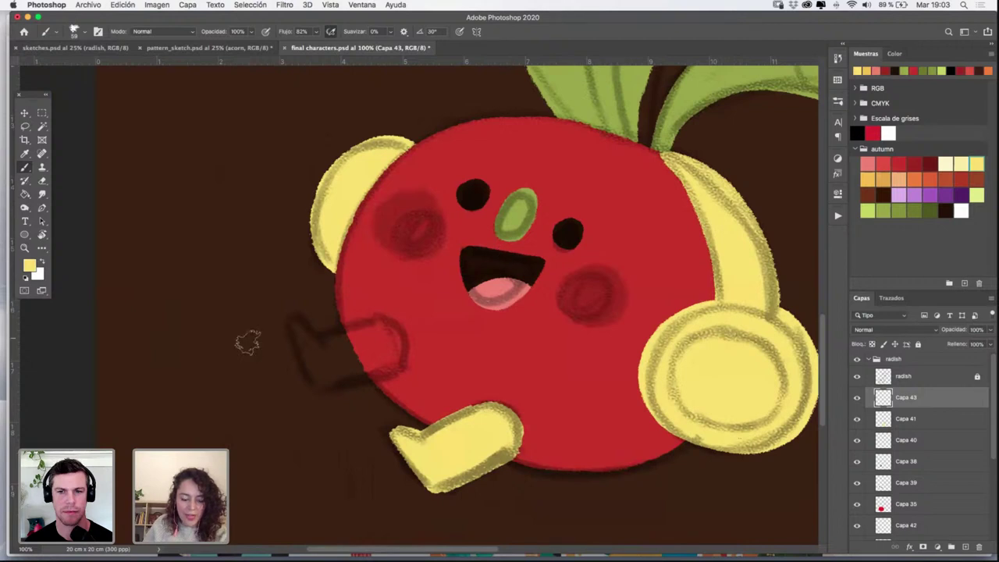
{"action": "left_click_drag", "start_coordinate": [153, 339], "coordinate": [597, 339]}
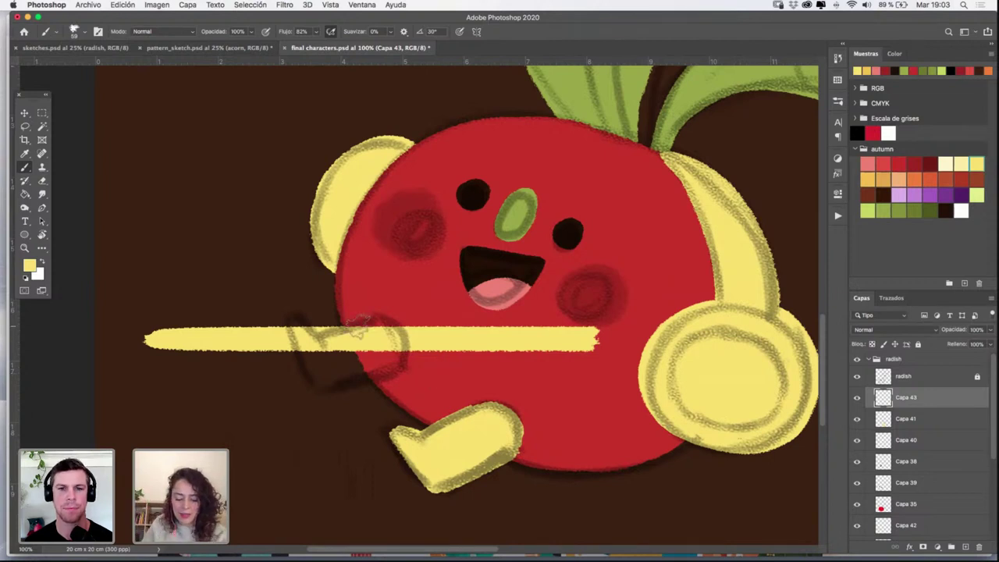
{"action": "key", "text": "super+z"}
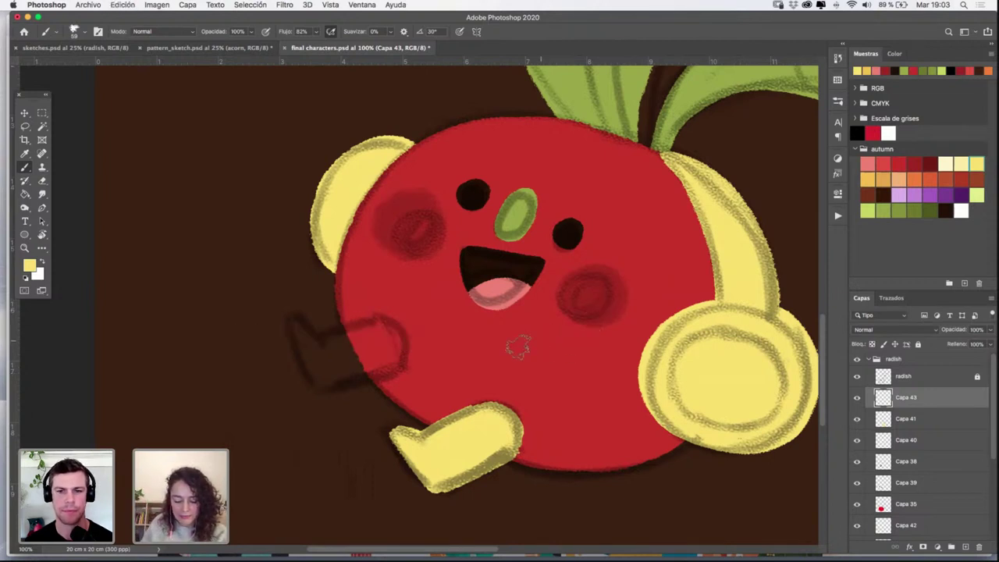
{"action": "left_click_drag", "start_coordinate": [148, 340], "coordinate": [526, 355]}
{"action": "left_click", "coordinate": [206, 107], "text": "shift"}
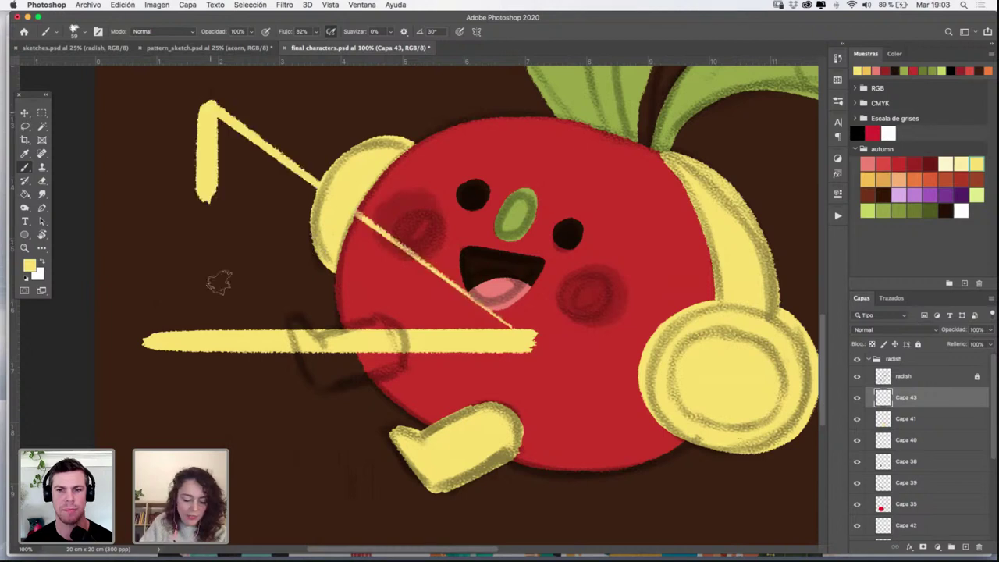
{"action": "left_click", "coordinate": [209, 347], "text": "shift"}
{"action": "key", "text": "super+z"}
{"action": "key", "text": "super+z"}
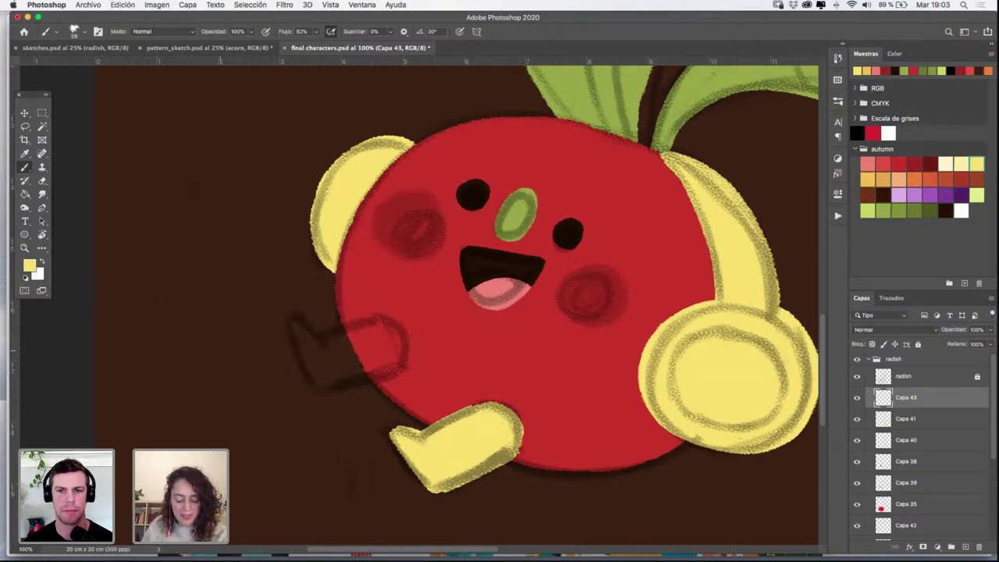
Outline the upper sketched leg and foot in yellow and fill it solid on the same layer
{"action": "scroll", "coordinate": [546, 310], "scroll_direction": "down", "scroll_amount": 3}
{"action": "mouse_move", "coordinate": [337, 258]}
{"action": "left_mouse_down"}
{"action": "mouse_move", "coordinate": [397, 242]}
{"action": "mouse_move", "coordinate": [398, 290]}
{"action": "left_mouse_up"}
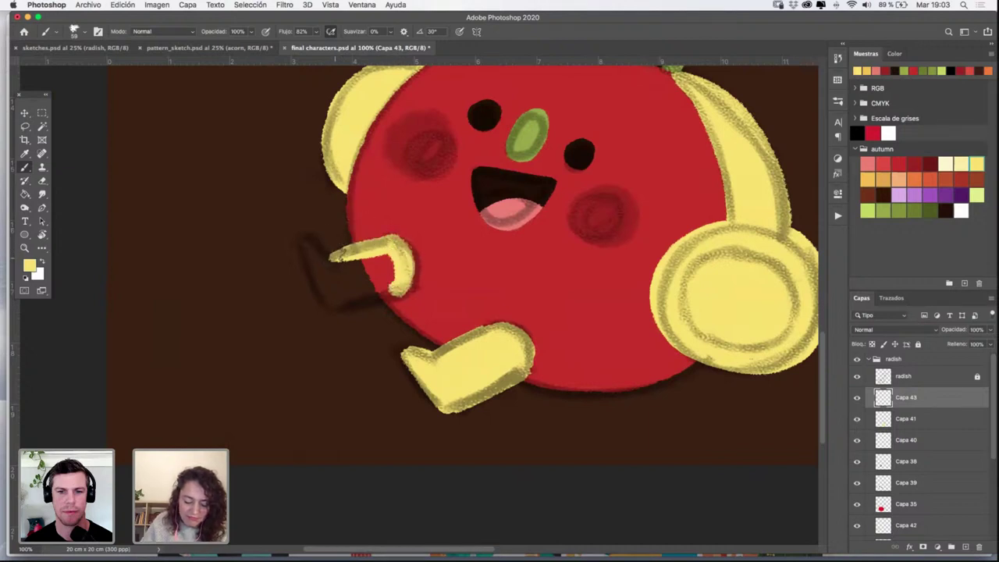
{"action": "mouse_move", "coordinate": [331, 258]}
{"action": "left_mouse_down"}
{"action": "mouse_move", "coordinate": [304, 236]}
{"action": "mouse_move", "coordinate": [330, 302]}
{"action": "mouse_move", "coordinate": [369, 298]}
{"action": "mouse_move", "coordinate": [345, 294]}
{"action": "mouse_move", "coordinate": [376, 290]}
{"action": "mouse_move", "coordinate": [396, 265]}
{"action": "mouse_move", "coordinate": [341, 284]}
{"action": "mouse_move", "coordinate": [333, 269]}
{"action": "mouse_move", "coordinate": [415, 252]}
{"action": "mouse_move", "coordinate": [393, 250]}
{"action": "mouse_move", "coordinate": [382, 285]}
{"action": "left_mouse_up"}
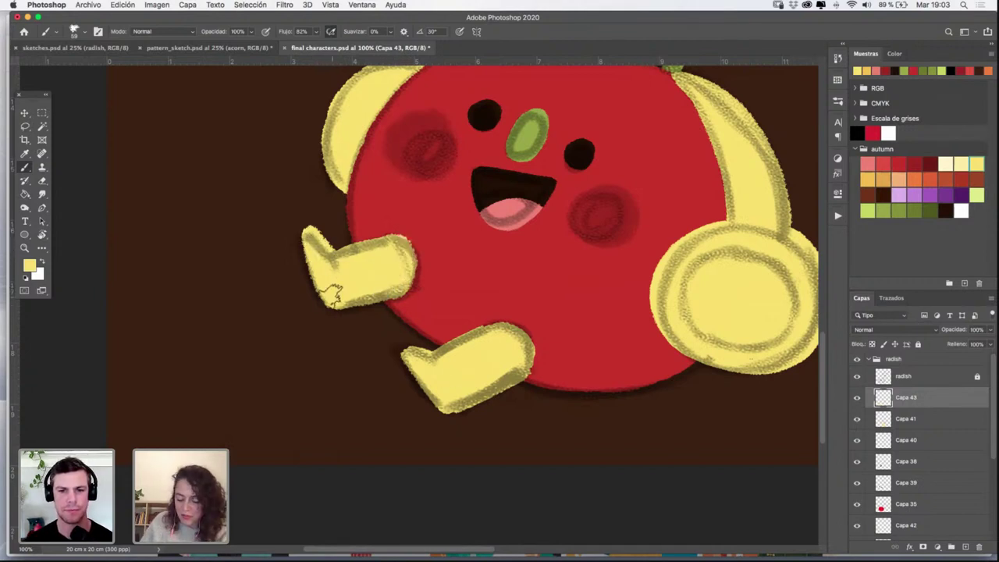
Hide the radish sketch layer and check the painted character on the whole canvas
{"action": "left_click", "coordinate": [857, 376]}
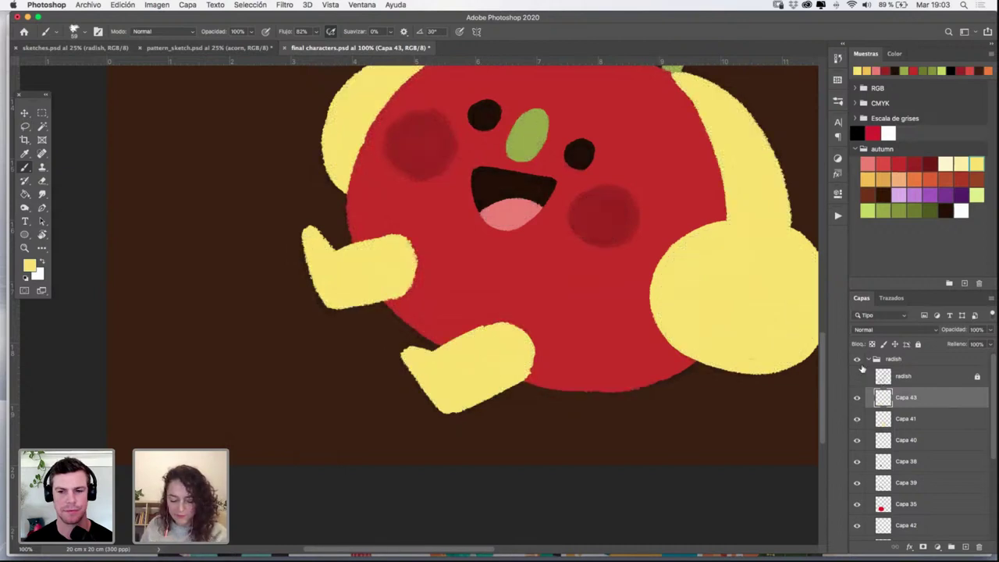
{"action": "left_click_drag", "start_coordinate": [617, 430], "coordinate": [510, 534]}
{"action": "left_click_drag", "start_coordinate": [586, 385], "coordinate": [580, 301]}
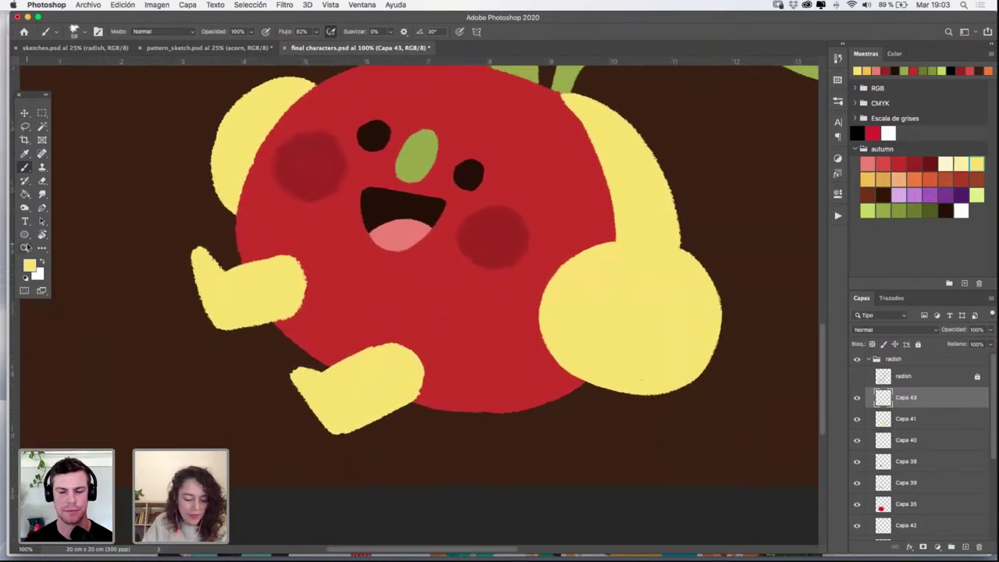
{"action": "left_click", "coordinate": [24, 247]}
{"action": "left_click", "coordinate": [616, 261], "text": "alt"}
{"action": "left_click", "coordinate": [624, 262], "text": "alt"}
{"action": "left_click", "coordinate": [635, 263], "text": "alt"}
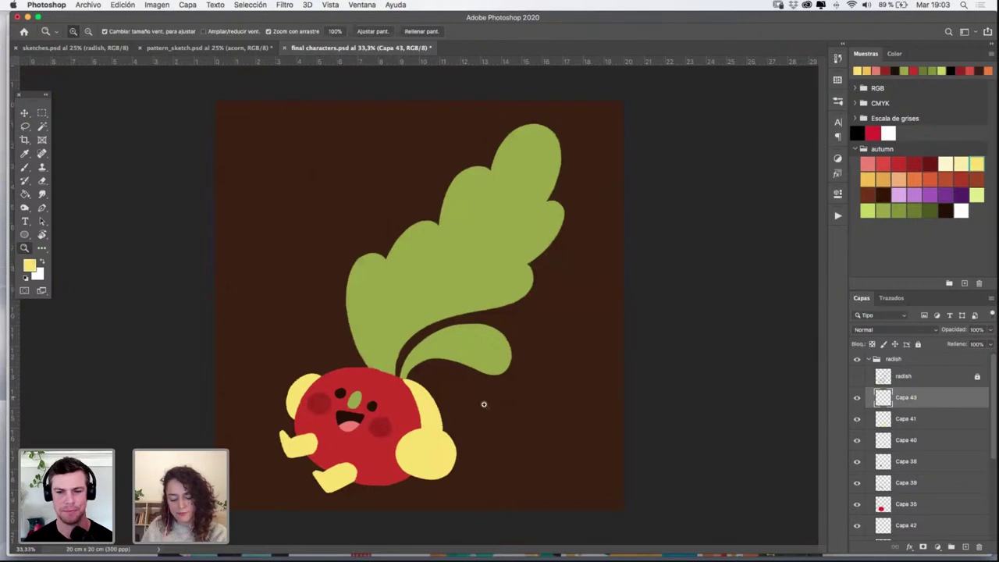
Select the layer holding the headphone band and large ear cup, checking its contents by hiding and showing it
{"action": "left_click", "coordinate": [430, 411]}
{"action": "left_click_drag", "start_coordinate": [445, 406], "coordinate": [576, 332]}
{"action": "left_click", "coordinate": [513, 343]}
{"action": "key", "text": "v"}
{"action": "left_click", "coordinate": [544, 336]}
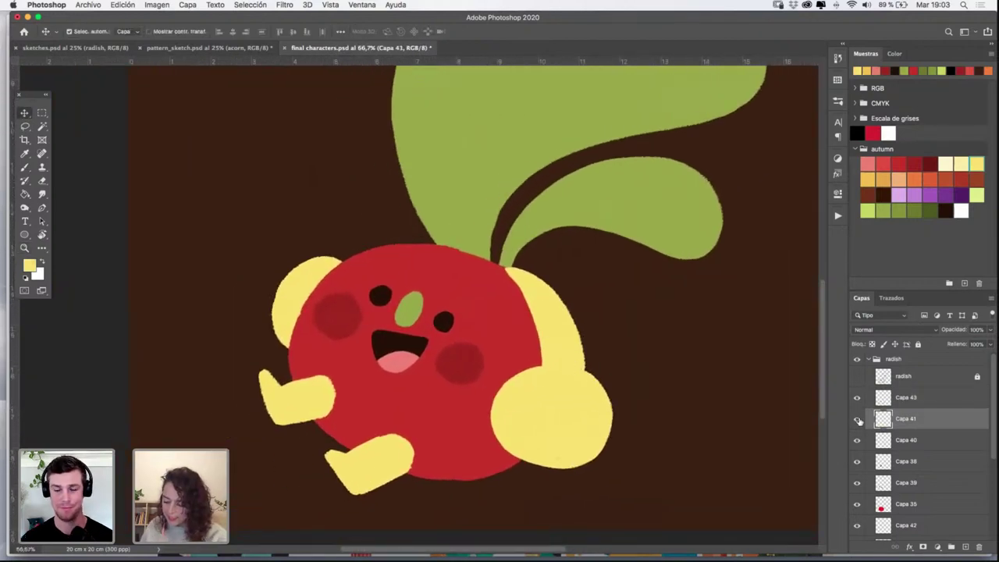
{"action": "left_click", "coordinate": [857, 419]}
{"action": "left_click", "coordinate": [857, 419]}
Try to extend the yellow headphone band over the head to the far ear cup, and undo the strokes
{"action": "key", "text": "z"}
{"action": "left_click", "coordinate": [546, 310]}
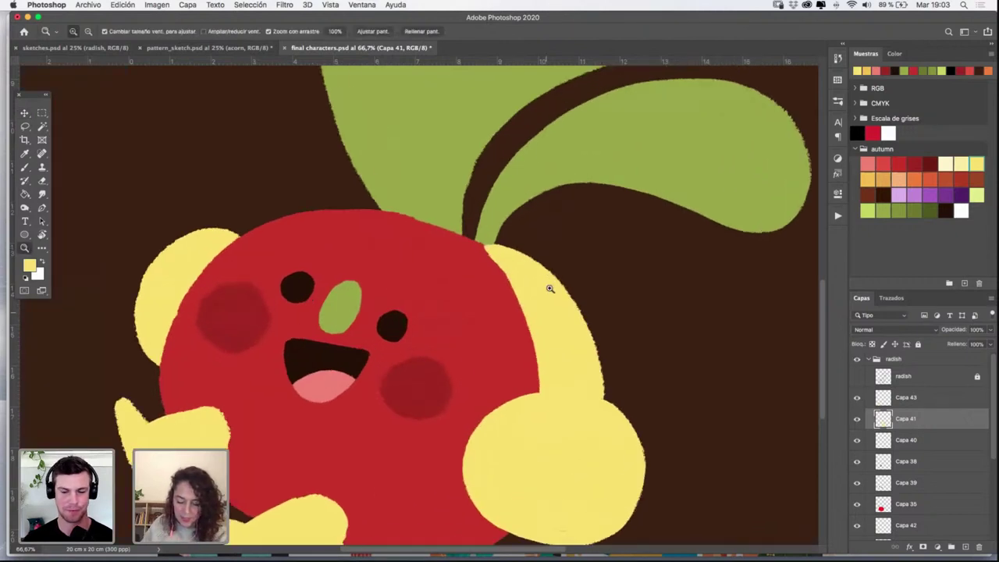
{"action": "key", "text": "b"}
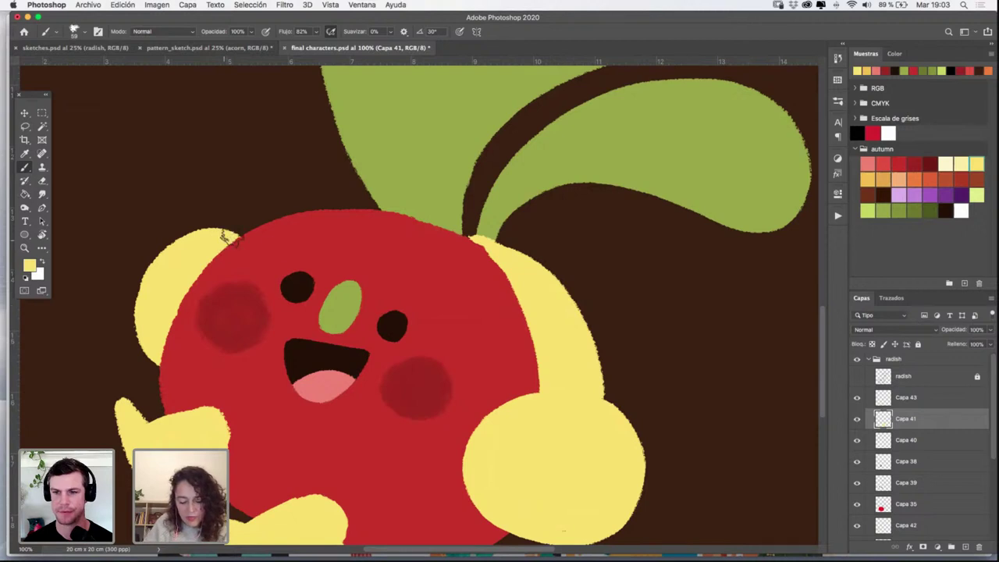
{"action": "mouse_move", "coordinate": [231, 238]}
{"action": "left_mouse_down"}
{"action": "mouse_move", "coordinate": [309, 222]}
{"action": "mouse_move", "coordinate": [416, 224]}
{"action": "mouse_move", "coordinate": [274, 220]}
{"action": "mouse_move", "coordinate": [380, 206]}
{"action": "mouse_move", "coordinate": [475, 232]}
{"action": "mouse_move", "coordinate": [515, 261]}
{"action": "left_mouse_up"}
{"action": "key", "text": "super+z"}
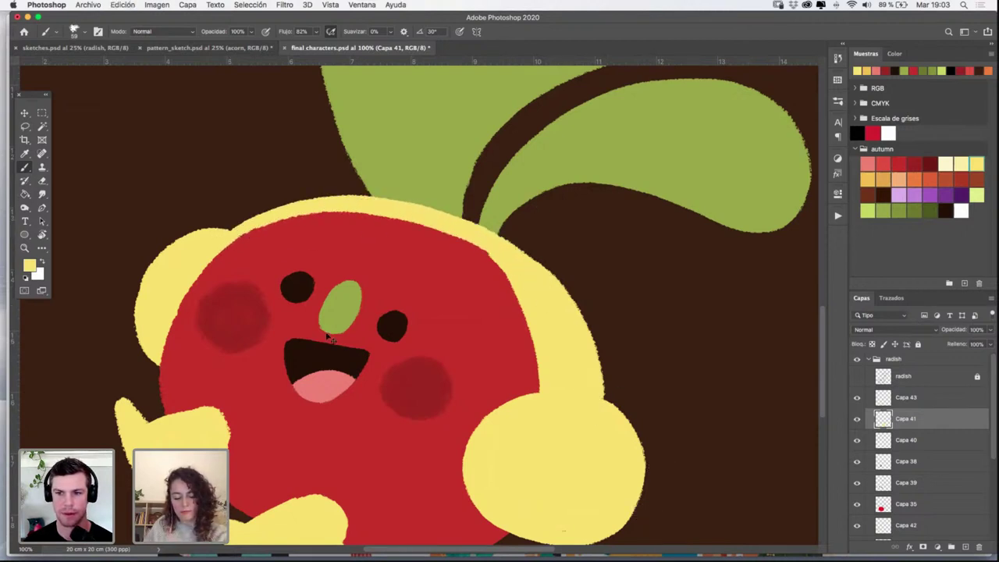
{"action": "key", "text": "super+z"}
Erase the headphone band's upper tip at the leaf base and repaint it in yellow so it starts lower on the body
{"action": "key", "text": "z"}
{"action": "left_click", "coordinate": [586, 328], "text": "alt"}
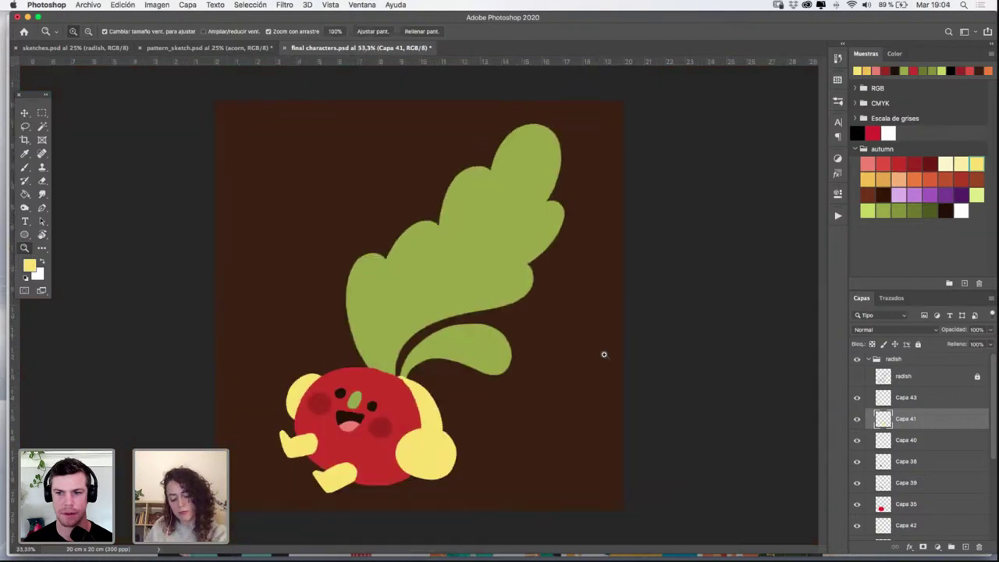
{"action": "left_click", "coordinate": [445, 437]}
{"action": "left_click", "coordinate": [445, 437]}
{"action": "left_click_drag", "start_coordinate": [463, 367], "coordinate": [558, 308]}
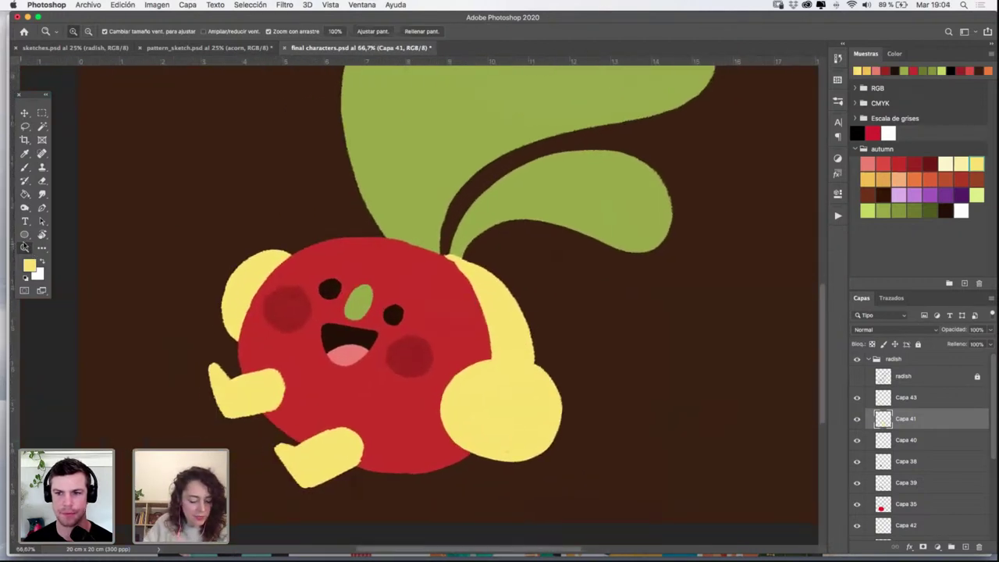
{"action": "left_click", "coordinate": [516, 323]}
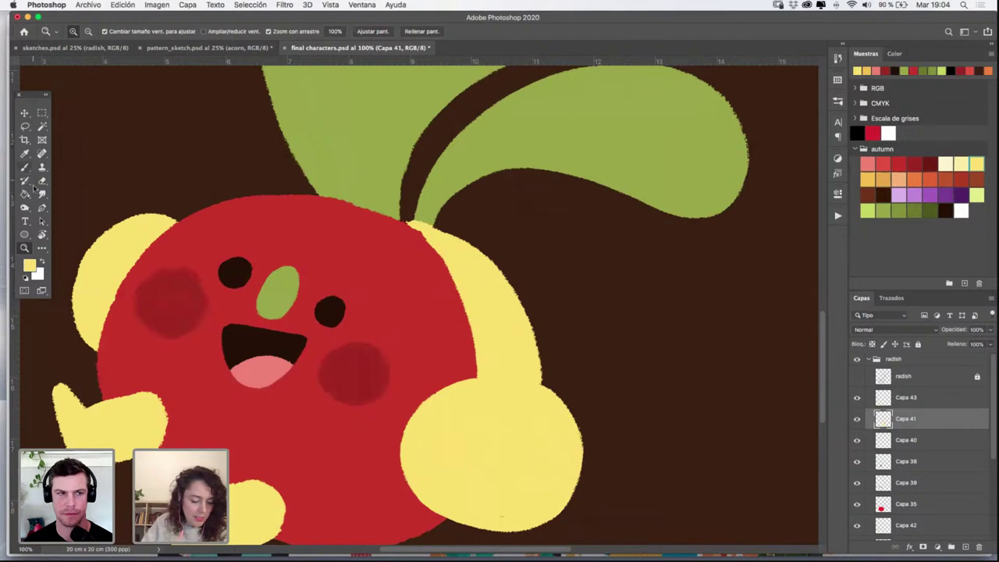
{"action": "key", "text": "e"}
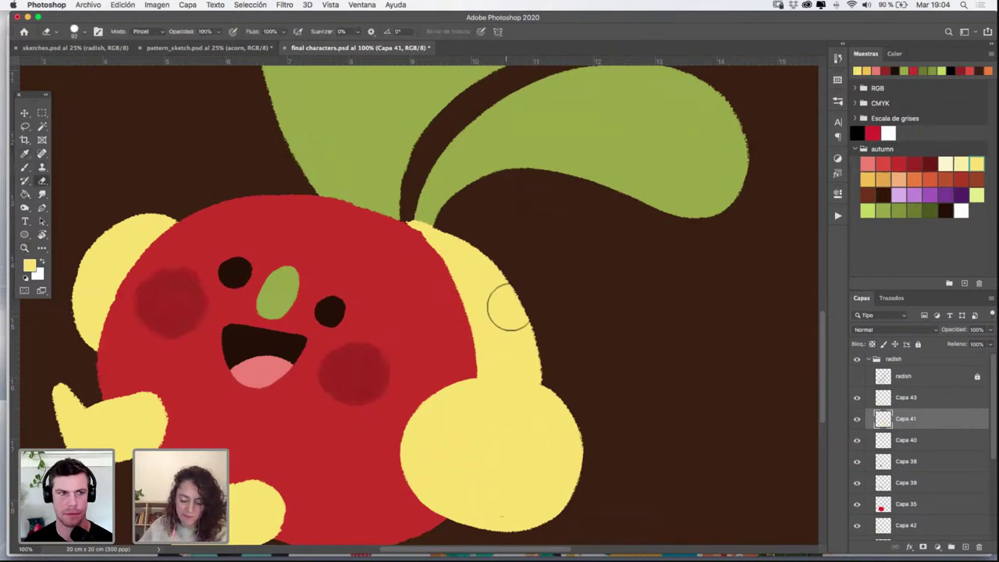
{"action": "mouse_move", "coordinate": [493, 261]}
{"action": "left_mouse_down"}
{"action": "mouse_move", "coordinate": [433, 227]}
{"action": "mouse_move", "coordinate": [507, 264]}
{"action": "mouse_move", "coordinate": [539, 266]}
{"action": "mouse_move", "coordinate": [442, 245]}
{"action": "mouse_move", "coordinate": [452, 260]}
{"action": "mouse_move", "coordinate": [461, 248]}
{"action": "mouse_move", "coordinate": [460, 263]}
{"action": "mouse_move", "coordinate": [452, 257]}
{"action": "mouse_move", "coordinate": [509, 309]}
{"action": "left_mouse_up"}
{"action": "left_click", "coordinate": [25, 166]}
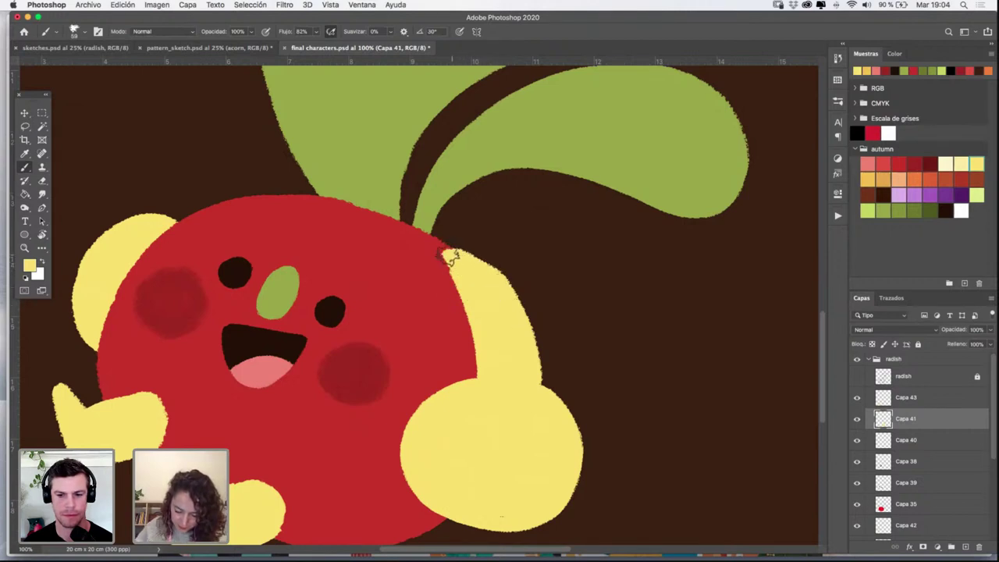
{"action": "mouse_move", "coordinate": [450, 258]}
{"action": "left_mouse_down"}
{"action": "mouse_move", "coordinate": [468, 280]}
{"action": "mouse_move", "coordinate": [441, 253]}
{"action": "left_mouse_up"}
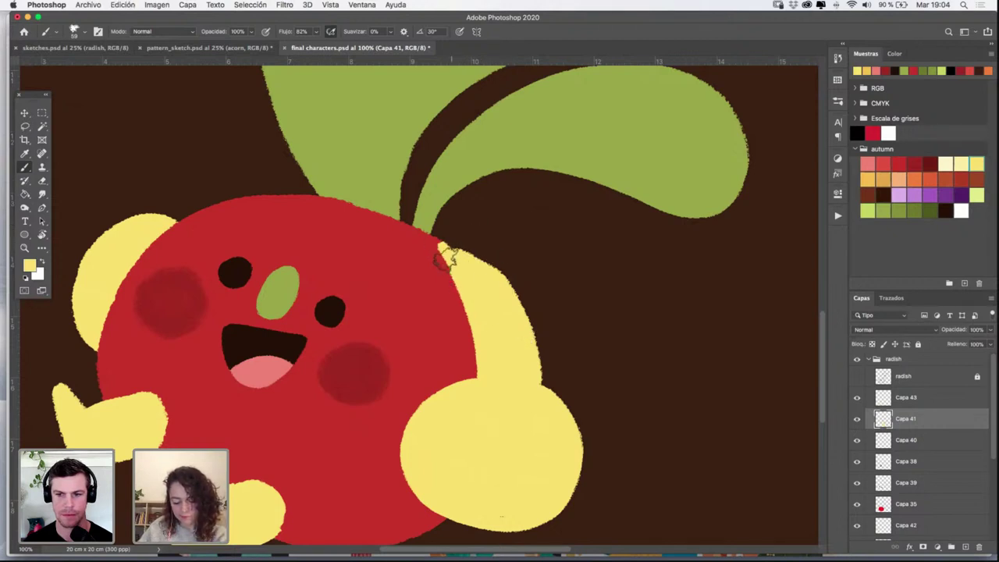
{"action": "left_click_drag", "start_coordinate": [445, 259], "coordinate": [479, 256]}
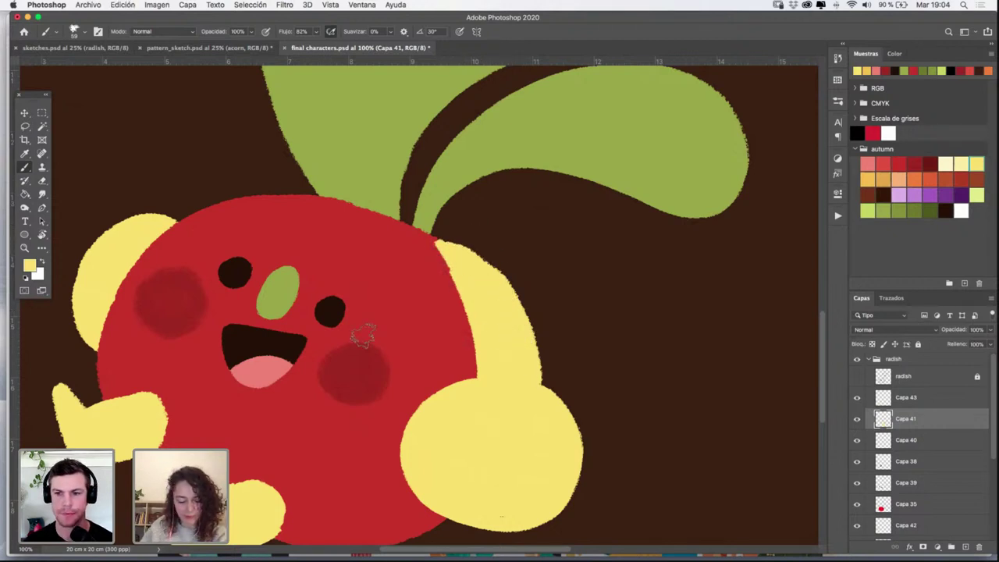
Check the whole character and move the headphone band with its large ear cup slightly inward over the body
{"action": "key", "text": "z"}
{"action": "left_click", "coordinate": [535, 330], "text": "alt"}
{"action": "left_click", "coordinate": [543, 325], "text": "alt"}
{"action": "left_click", "coordinate": [551, 318], "text": "alt"}
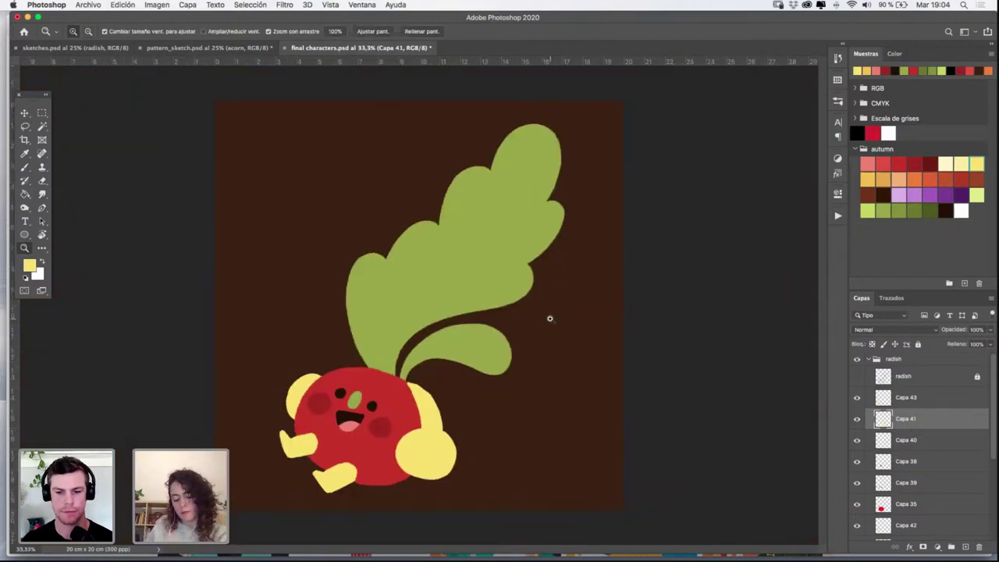
{"action": "left_click", "coordinate": [481, 422]}
{"action": "left_click", "coordinate": [476, 426]}
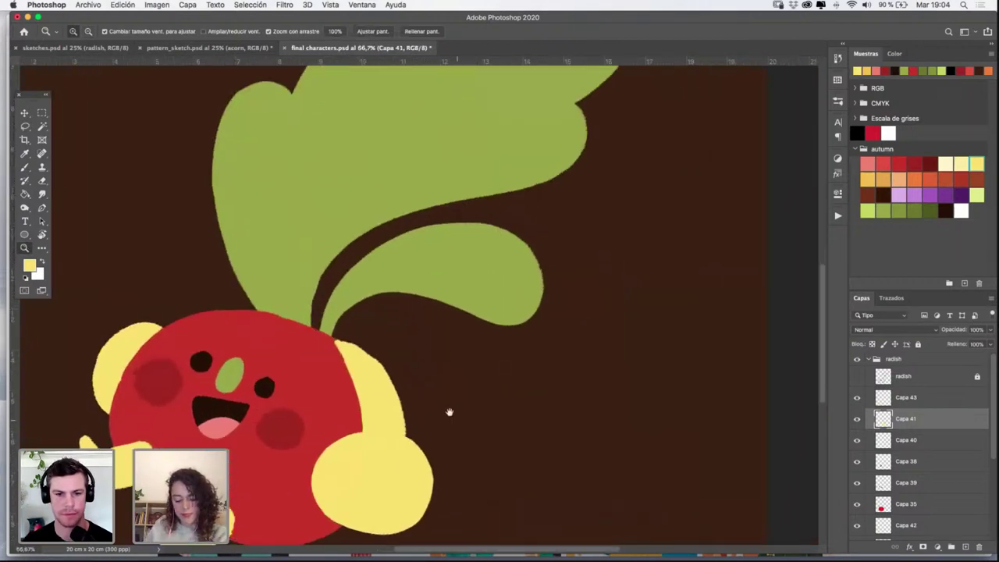
{"action": "left_click_drag", "start_coordinate": [454, 410], "coordinate": [569, 332]}
{"action": "key", "text": "v"}
{"action": "mouse_move", "coordinate": [503, 402]}
{"action": "left_mouse_down"}
{"action": "mouse_move", "coordinate": [501, 370]}
{"action": "mouse_move", "coordinate": [490, 389]}
{"action": "left_mouse_up"}
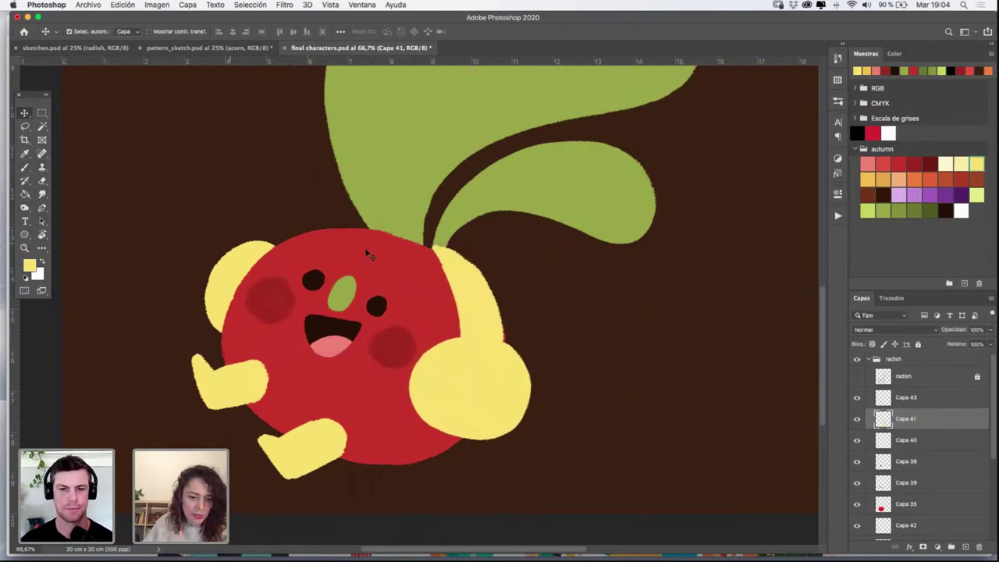
Erase the headphone band above the large ear cup and reposition the remaining ear cup slightly
{"action": "key", "text": "e"}
{"action": "mouse_move", "coordinate": [468, 249]}
{"action": "left_mouse_down"}
{"action": "mouse_move", "coordinate": [449, 269]}
{"action": "mouse_move", "coordinate": [464, 292]}
{"action": "mouse_move", "coordinate": [444, 305]}
{"action": "mouse_move", "coordinate": [529, 319]}
{"action": "left_mouse_up"}
{"action": "key", "text": "v"}
{"action": "mouse_move", "coordinate": [513, 400]}
{"action": "left_mouse_down"}
{"action": "mouse_move", "coordinate": [531, 402]}
{"action": "mouse_move", "coordinate": [506, 403]}
{"action": "left_mouse_up"}
Paint a new solid yellow headphone band from the large ear cup over the top of the head to the far ear cup
{"action": "key", "text": "b"}
{"action": "left_click_drag", "start_coordinate": [467, 275], "coordinate": [467, 344]}
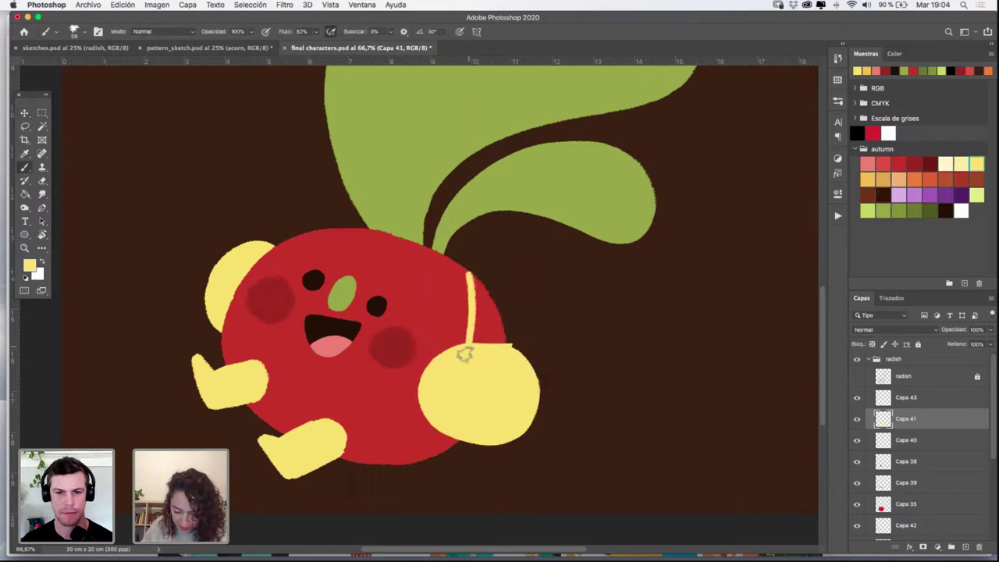
{"action": "mouse_move", "coordinate": [468, 273]}
{"action": "left_mouse_down"}
{"action": "mouse_move", "coordinate": [504, 335]}
{"action": "mouse_move", "coordinate": [504, 350]}
{"action": "mouse_move", "coordinate": [475, 286]}
{"action": "mouse_move", "coordinate": [474, 361]}
{"action": "left_mouse_up"}
{"action": "key", "text": "ctrl+z"}
{"action": "key", "text": "ctrl+z"}
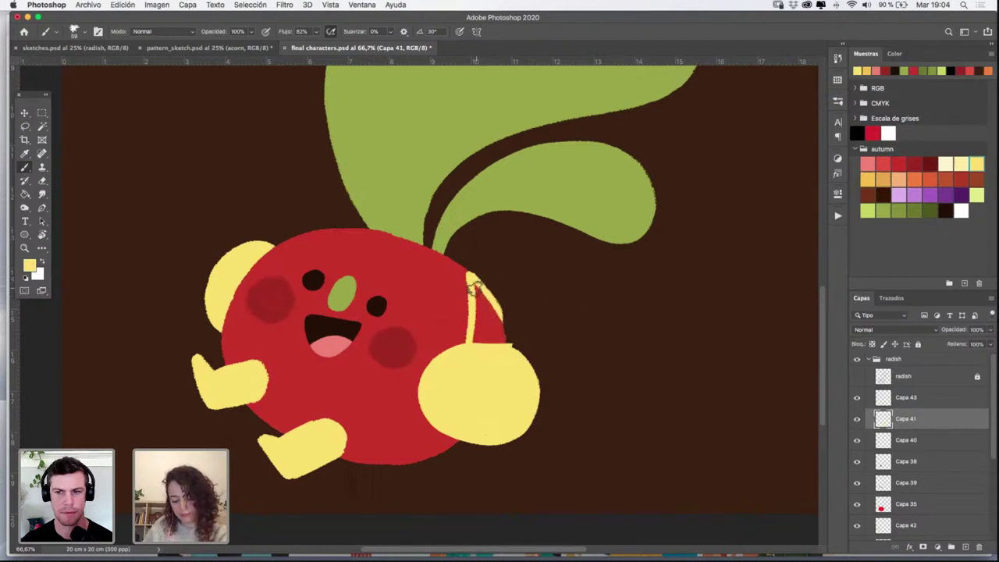
{"action": "mouse_move", "coordinate": [258, 249]}
{"action": "left_mouse_down"}
{"action": "mouse_move", "coordinate": [311, 227]}
{"action": "mouse_move", "coordinate": [382, 220]}
{"action": "mouse_move", "coordinate": [466, 273]}
{"action": "mouse_move", "coordinate": [485, 329]}
{"action": "mouse_move", "coordinate": [468, 289]}
{"action": "mouse_move", "coordinate": [474, 339]}
{"action": "mouse_move", "coordinate": [458, 258]}
{"action": "mouse_move", "coordinate": [499, 341]}
{"action": "mouse_move", "coordinate": [490, 290]}
{"action": "mouse_move", "coordinate": [494, 330]}
{"action": "mouse_move", "coordinate": [482, 278]}
{"action": "mouse_move", "coordinate": [469, 267]}
{"action": "mouse_move", "coordinate": [502, 339]}
{"action": "mouse_move", "coordinate": [475, 286]}
{"action": "left_mouse_up"}
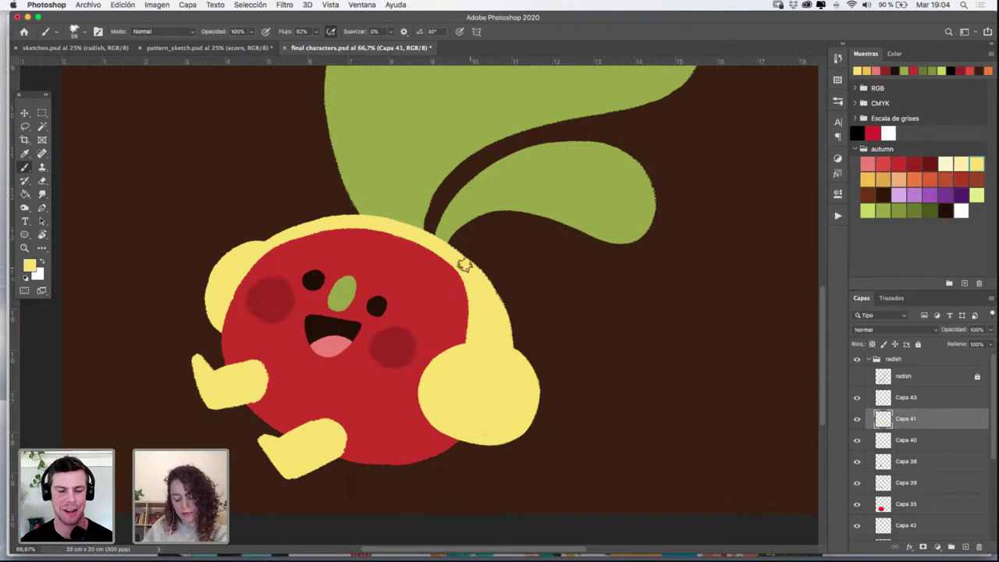
Examine the reshaped headphones on the whole character and up close
{"action": "left_click", "coordinate": [24, 248]}
{"action": "left_click", "coordinate": [563, 287], "text": "alt"}
{"action": "left_click", "coordinate": [564, 288], "text": "alt"}
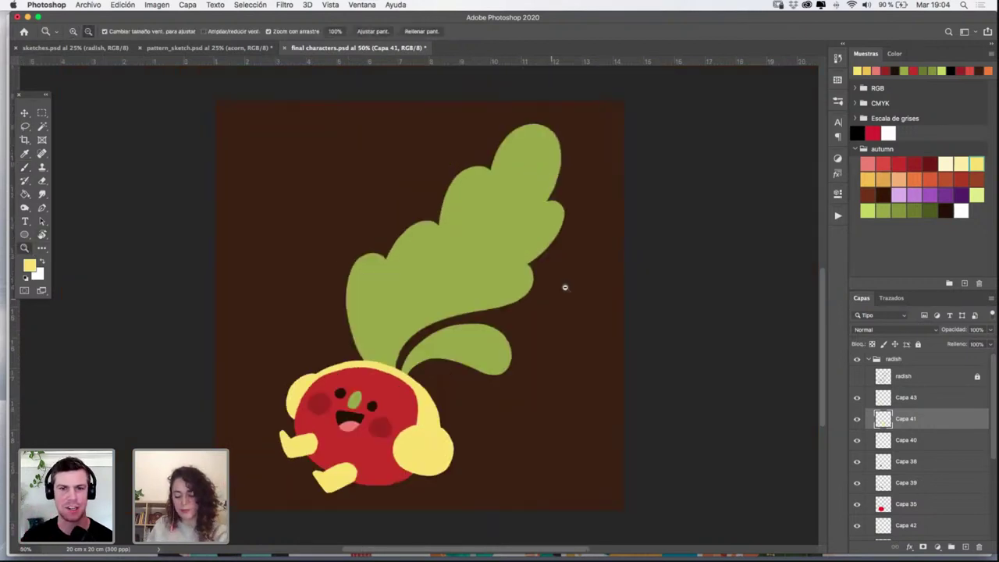
{"action": "left_click", "coordinate": [565, 287], "text": "alt"}
{"action": "left_click", "coordinate": [440, 408]}
{"action": "left_click", "coordinate": [465, 435]}
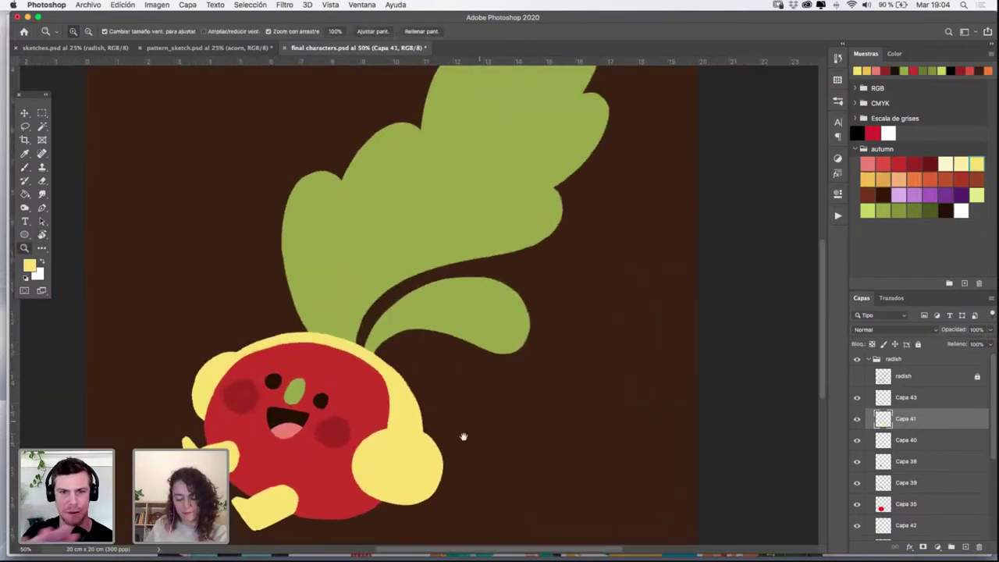
{"action": "left_click_drag", "start_coordinate": [463, 437], "coordinate": [495, 349]}
{"action": "left_click", "coordinate": [496, 331]}
{"action": "left_click", "coordinate": [495, 330]}
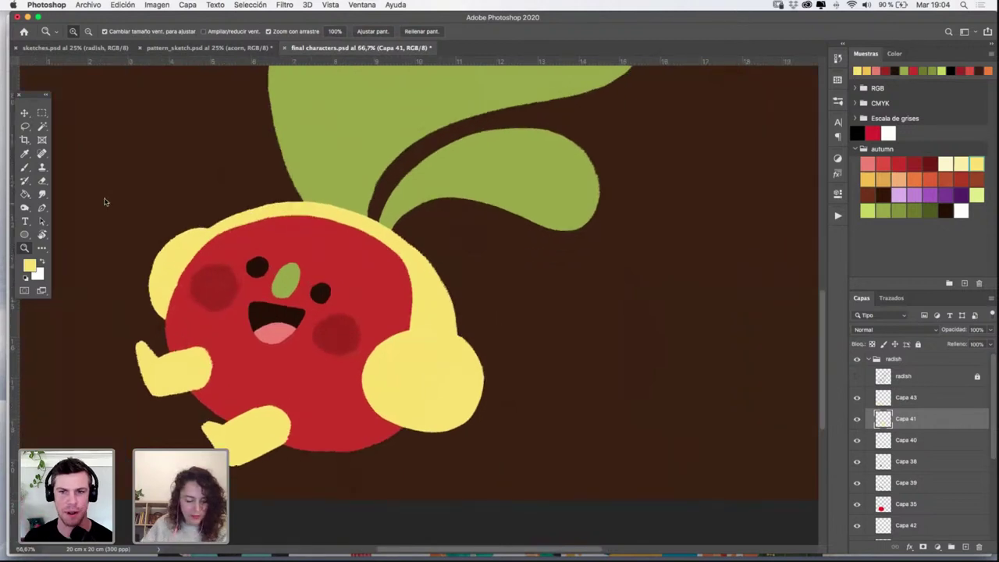
{"action": "left_click", "coordinate": [25, 167]}
{"action": "left_click_drag", "start_coordinate": [435, 284], "coordinate": [441, 316]}
{"action": "key", "text": "super+z"}
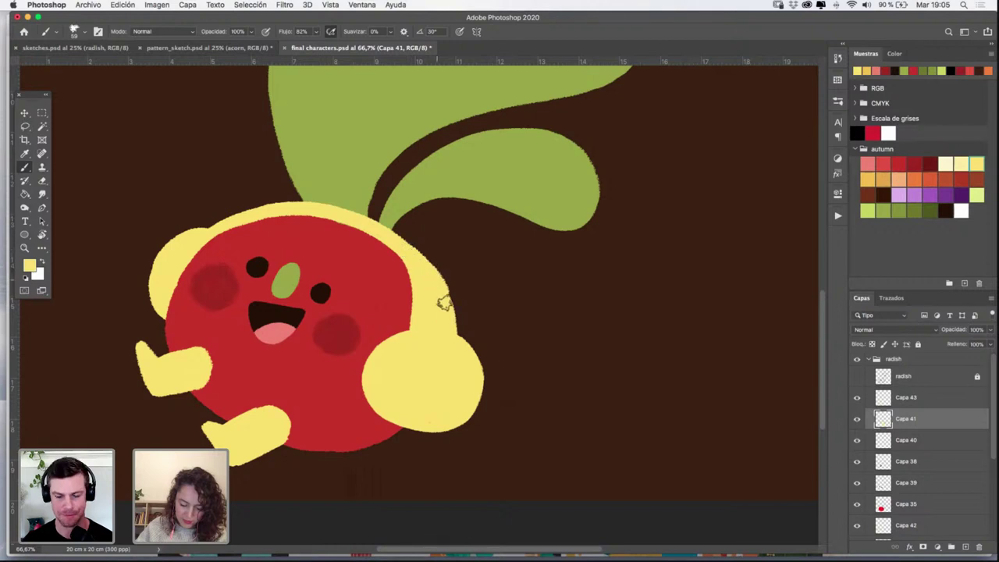
Try to refine the outer edge of the yellow headphone band above the large ear cup
{"action": "left_click_drag", "start_coordinate": [445, 303], "coordinate": [451, 348]}
{"action": "key", "text": "super+z"}
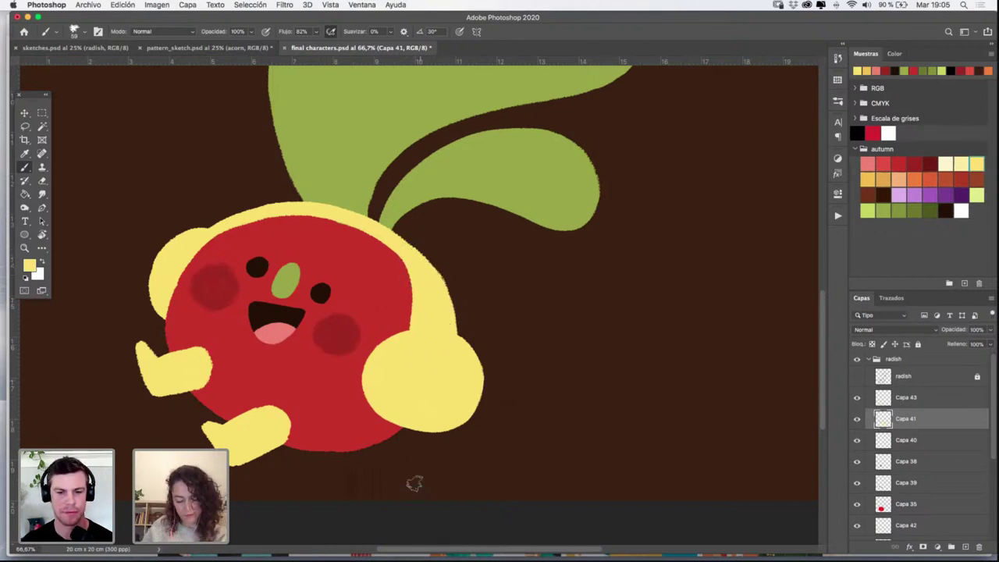
Examine the headphones against the whole radish character and up close
{"action": "left_click", "coordinate": [26, 247]}
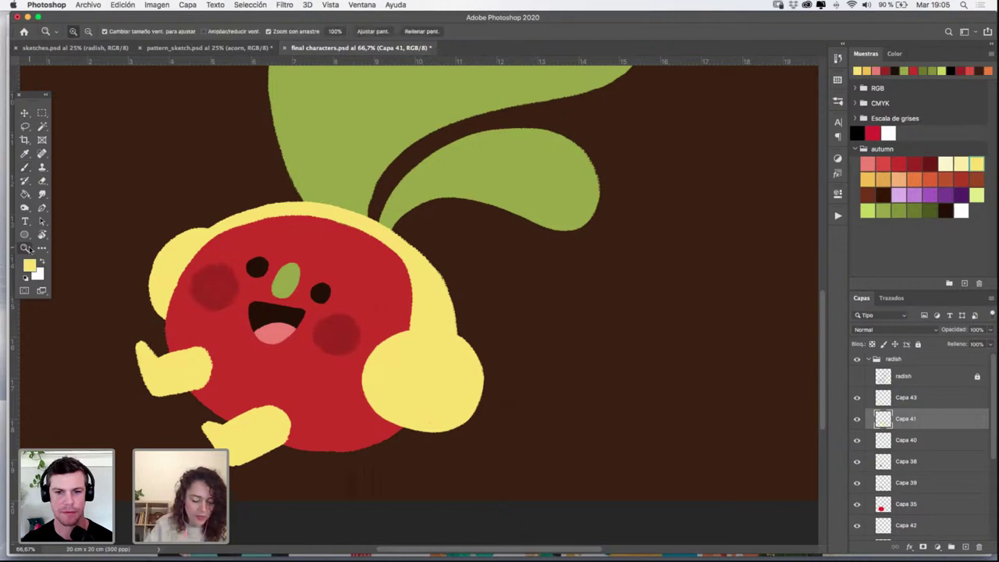
{"action": "left_click", "coordinate": [529, 295], "text": "alt"}
{"action": "left_click", "coordinate": [529, 296], "text": "alt"}
{"action": "left_click", "coordinate": [553, 290], "text": "alt"}
{"action": "left_click", "coordinate": [401, 430]}
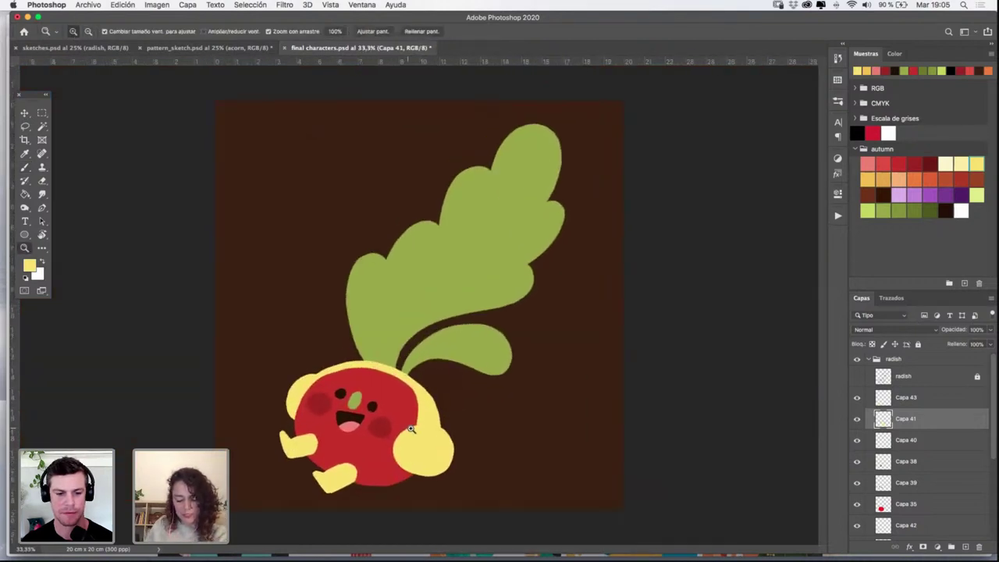
{"action": "left_click", "coordinate": [410, 436]}
{"action": "left_click", "coordinate": [414, 444]}
{"action": "left_click", "coordinate": [510, 362], "text": "alt"}
{"action": "left_click", "coordinate": [509, 362], "text": "alt"}
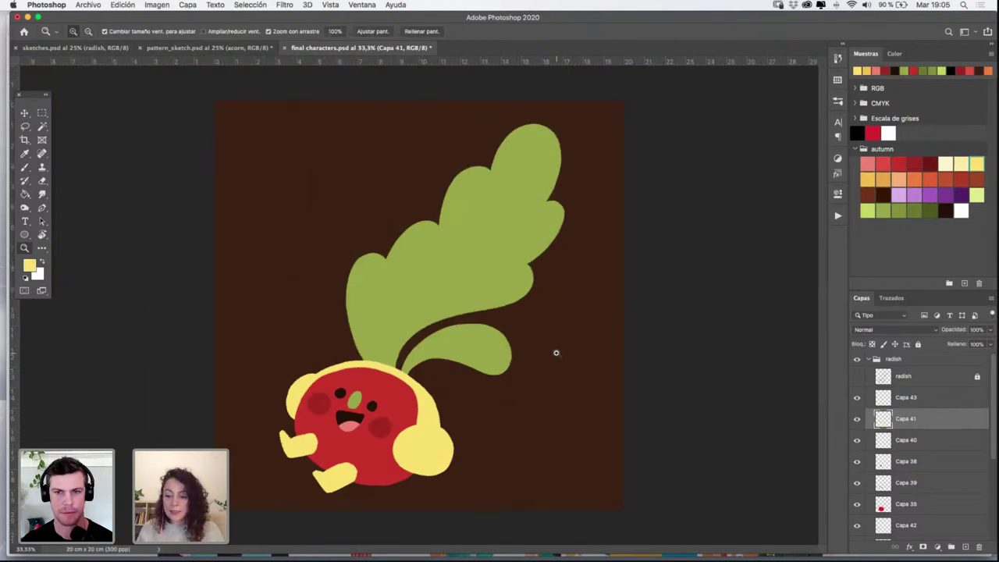
Load the large leaf's outline as a selection, add a new layer above it and choose the dark olive green autumn swatch
{"action": "left_click", "coordinate": [482, 336]}
{"action": "key", "text": "v"}
{"action": "left_click", "coordinate": [539, 287]}
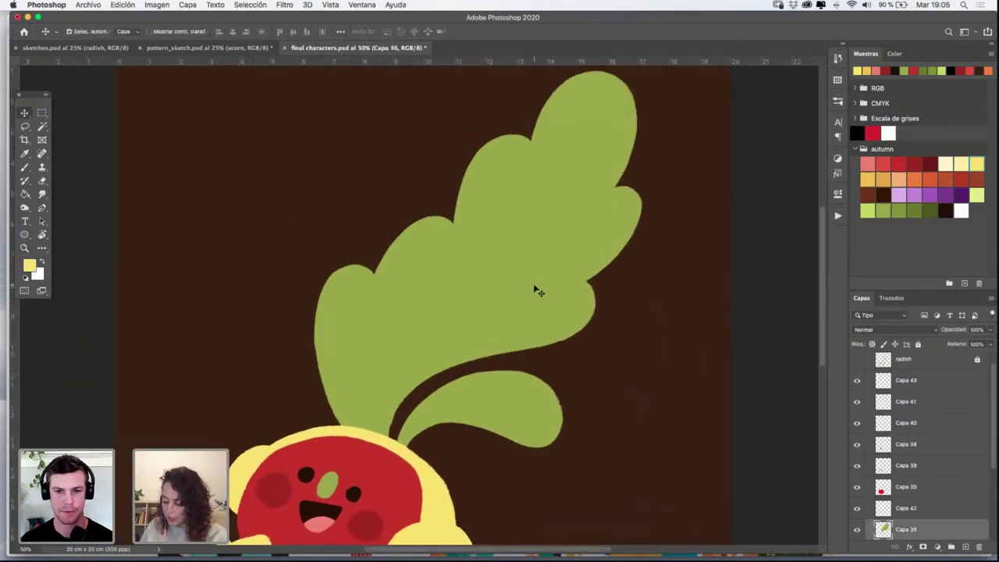
{"action": "left_click", "coordinate": [856, 530]}
{"action": "left_click", "coordinate": [857, 530]}
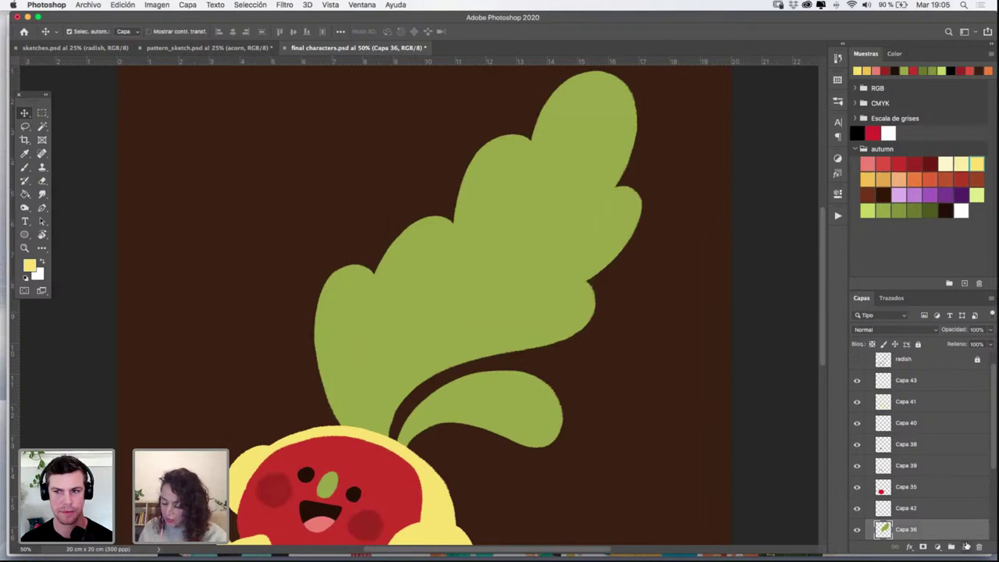
{"action": "left_click", "coordinate": [882, 530], "text": "super"}
{"action": "left_click", "coordinate": [964, 546]}
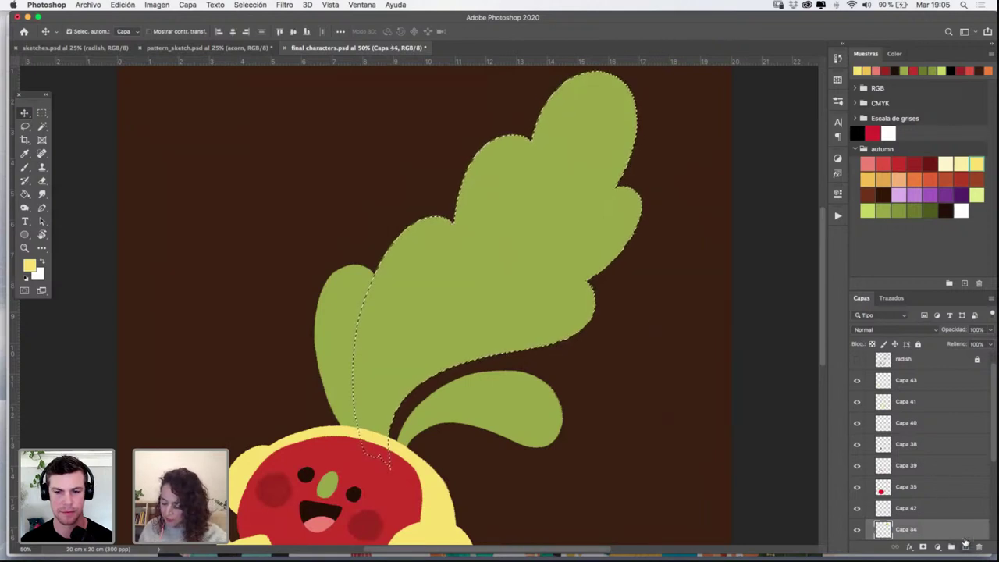
{"action": "left_click", "coordinate": [915, 209]}
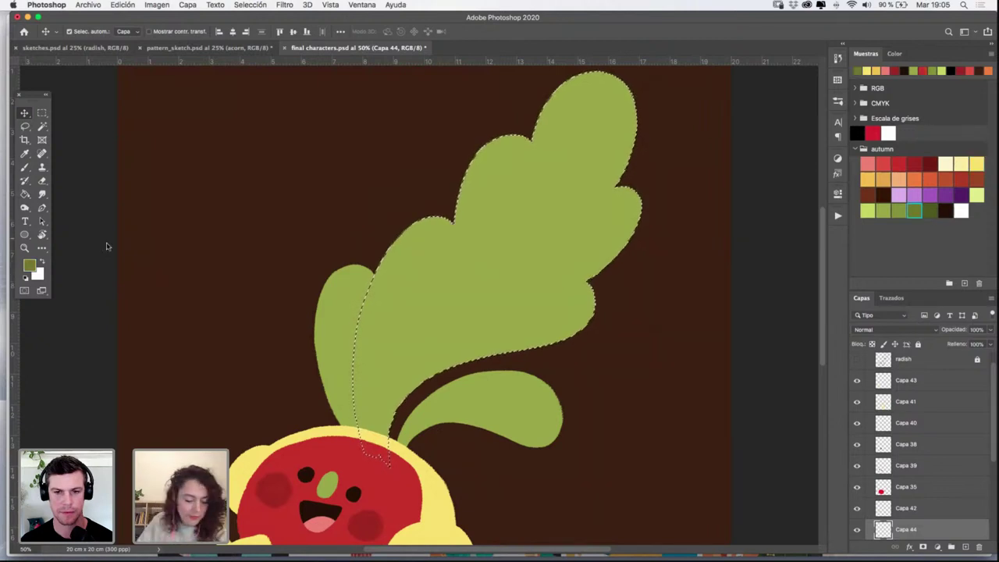
Choose the Kyle's Dry Media - Nupastel 2017 brush for the leaf details
{"action": "key", "text": "b"}
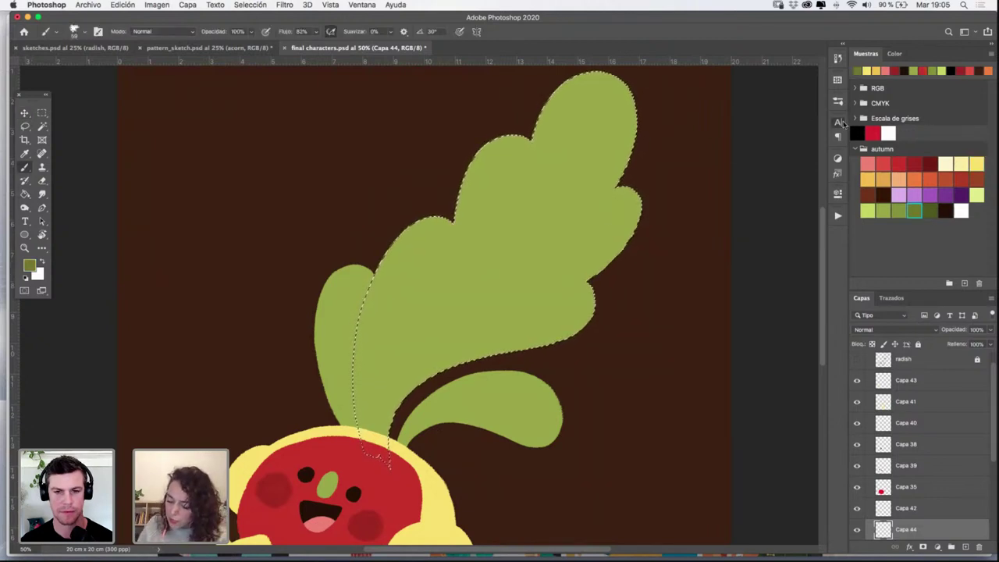
{"action": "left_click", "coordinate": [838, 122]}
{"action": "left_click", "coordinate": [837, 102]}
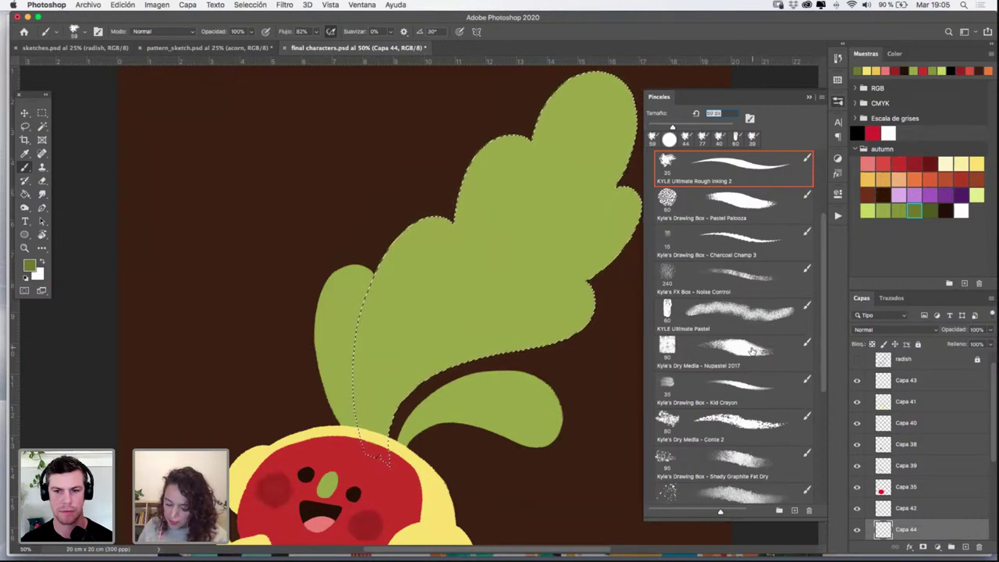
{"action": "left_click", "coordinate": [750, 343]}
{"action": "left_click", "coordinate": [808, 97]}
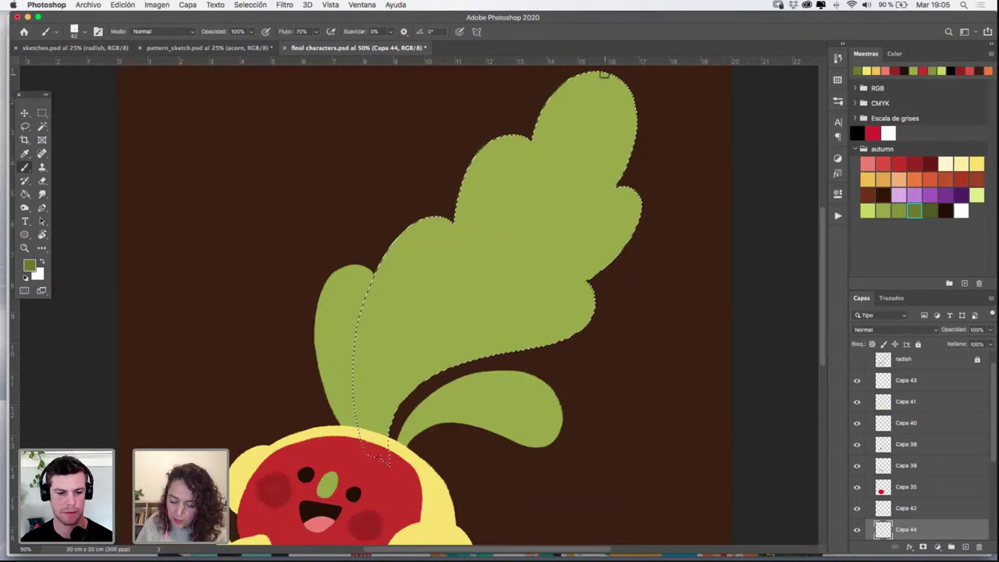
Paint the large leaf's dark olive central vein from tip to base using the radish sketch as a guide, and hide the sketch
{"action": "left_click_drag", "start_coordinate": [601, 84], "coordinate": [580, 150]}
{"action": "key", "text": "super+z"}
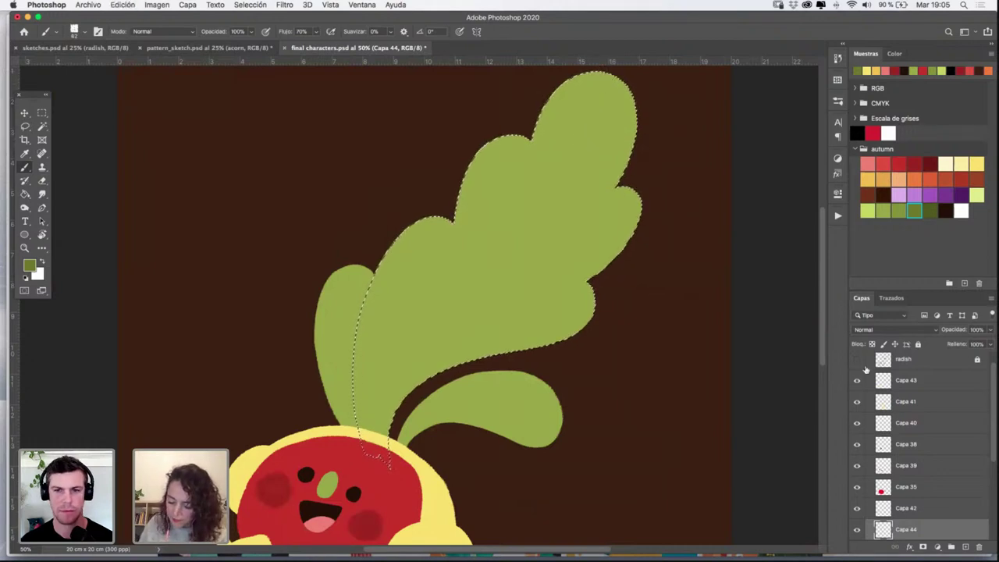
{"action": "left_click", "coordinate": [858, 359]}
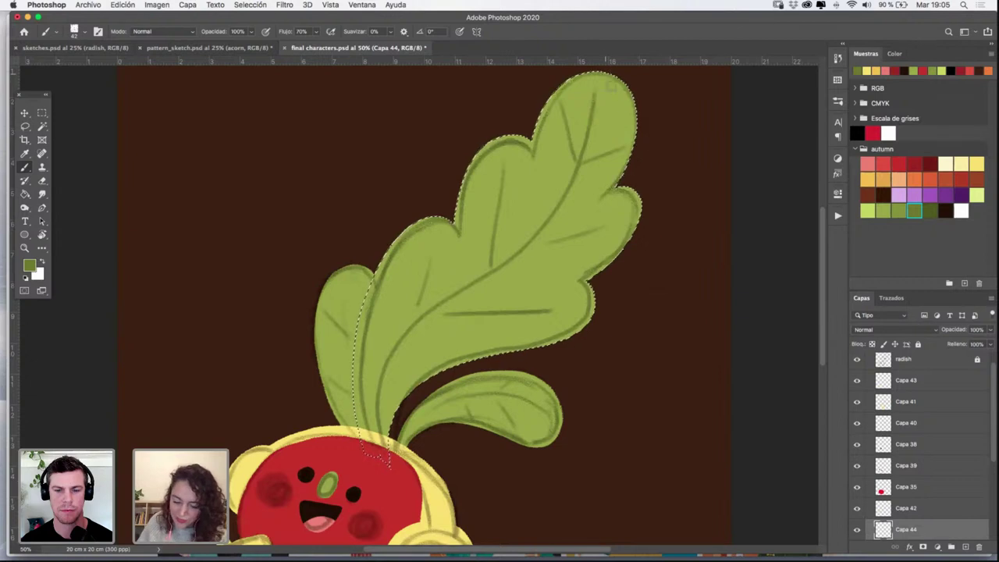
{"action": "scroll", "coordinate": [611, 85], "scroll_direction": "up", "scroll_amount": 2}
{"action": "mouse_move", "coordinate": [590, 141]}
{"action": "left_mouse_down"}
{"action": "mouse_move", "coordinate": [542, 231]}
{"action": "mouse_move", "coordinate": [423, 326]}
{"action": "mouse_move", "coordinate": [387, 376]}
{"action": "mouse_move", "coordinate": [375, 473]}
{"action": "left_mouse_up"}
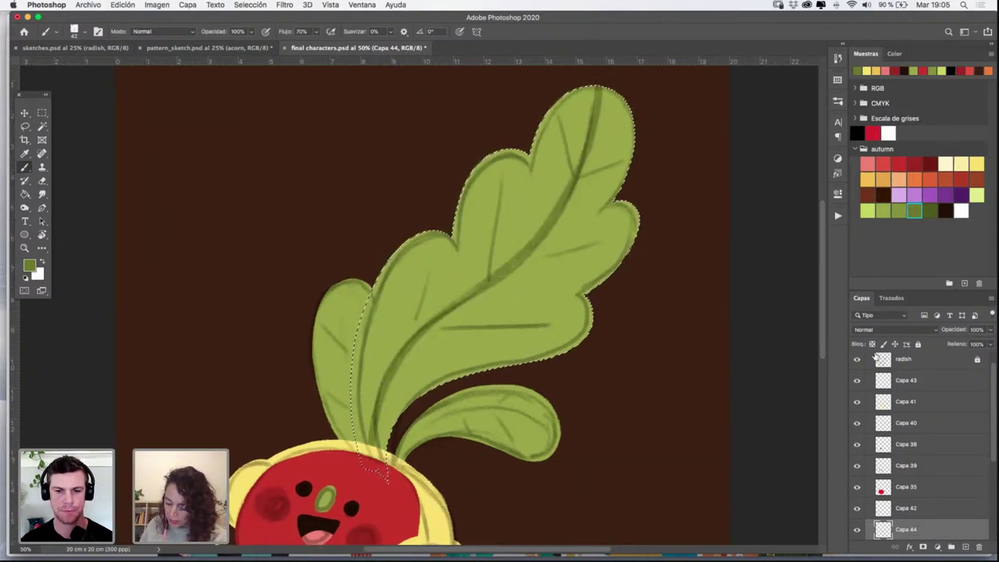
{"action": "scroll", "coordinate": [991, 374], "scroll_direction": "up", "scroll_amount": 1}
{"action": "left_click", "coordinate": [856, 378]}
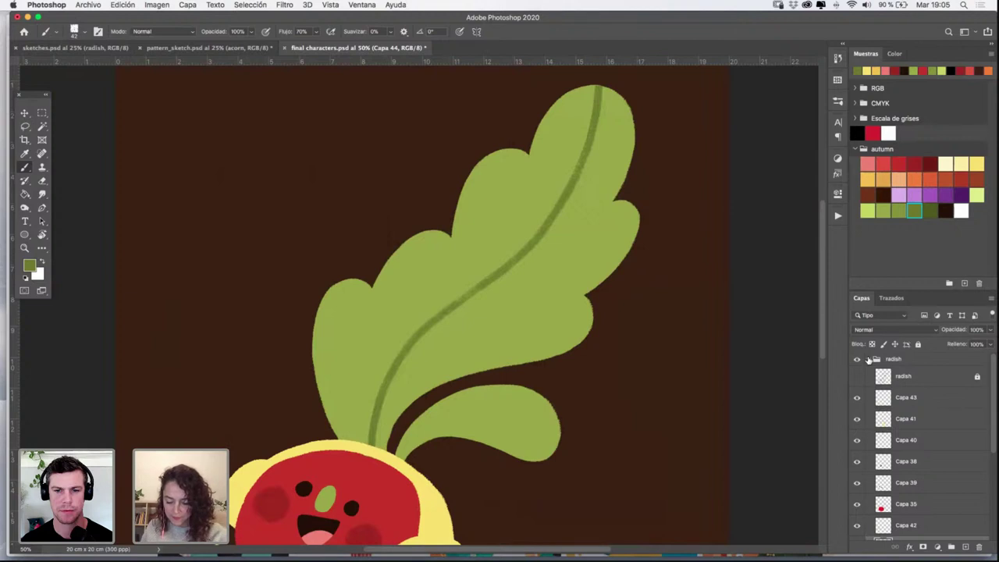
Reload the large leaf's outline as a selection while keeping the vein layer active, and review the current brush
{"action": "scroll", "coordinate": [968, 437], "scroll_direction": "down", "scroll_amount": 3}
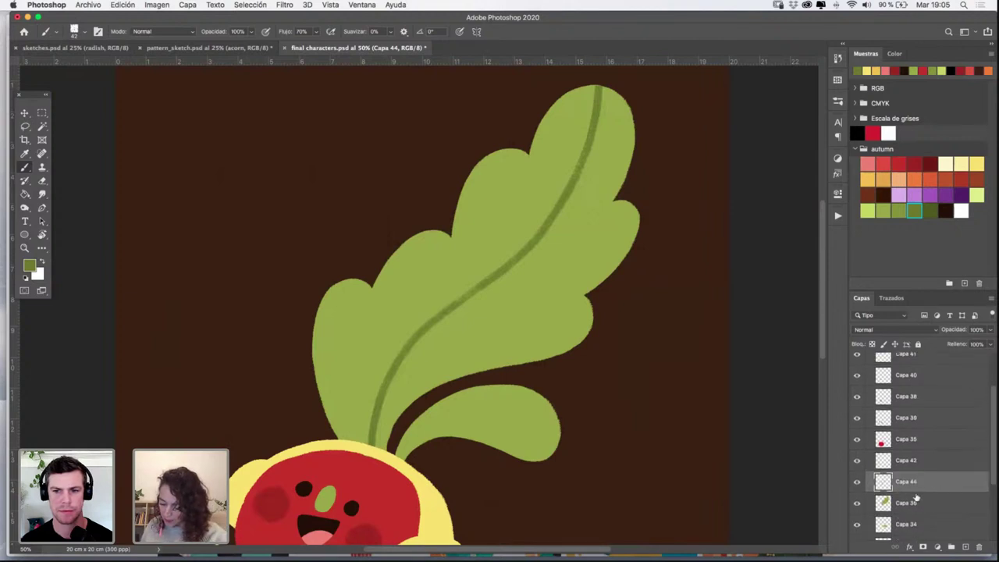
{"action": "left_click", "coordinate": [898, 504]}
{"action": "left_click", "coordinate": [927, 483]}
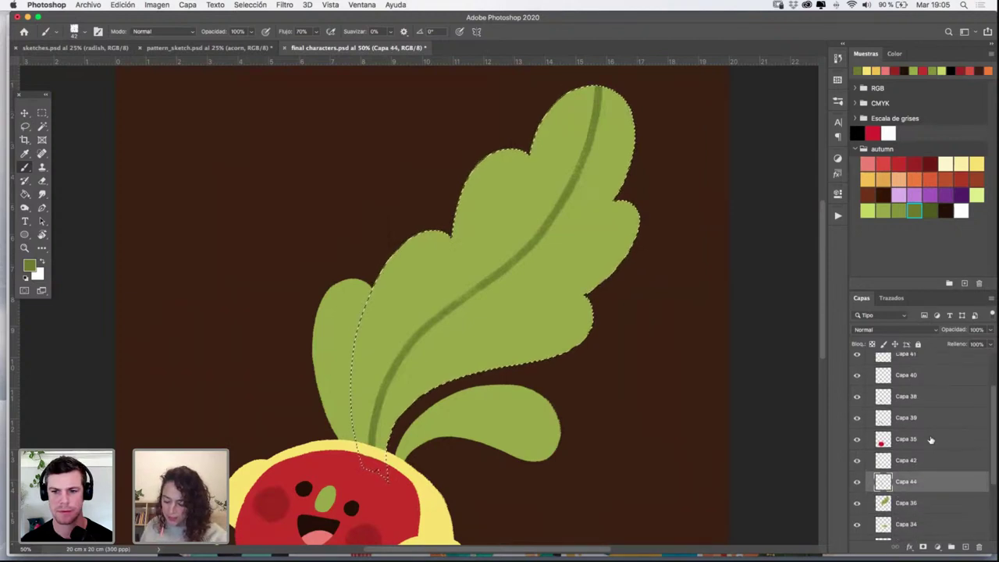
{"action": "left_click", "coordinate": [857, 484]}
{"action": "left_click", "coordinate": [857, 484]}
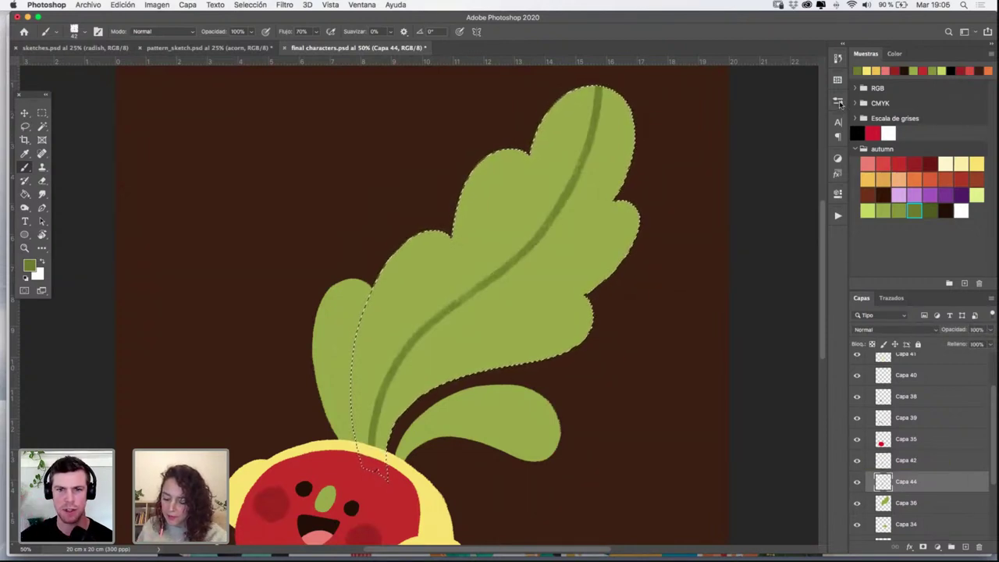
{"action": "left_click", "coordinate": [838, 104]}
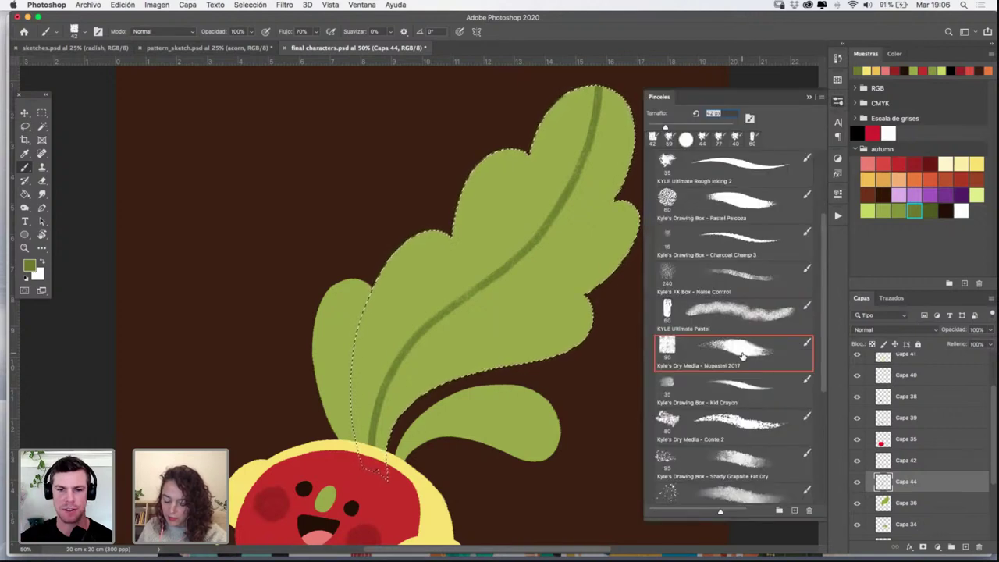
{"action": "left_click", "coordinate": [809, 99]}
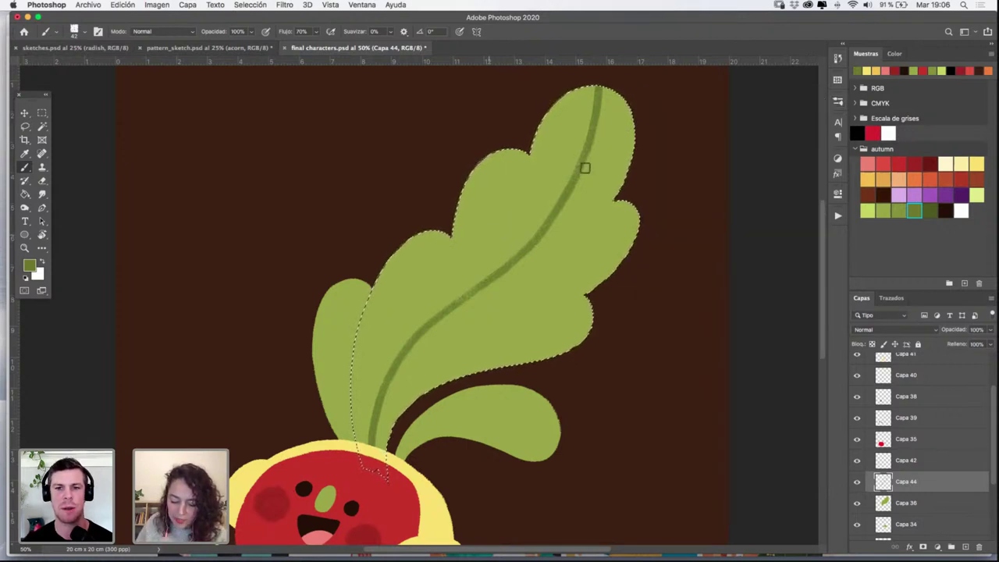
Paint straight dark olive side veins branching from the central vein to both edges of the large leaf, undoing the trial strokes
{"action": "key", "text": "super+z"}
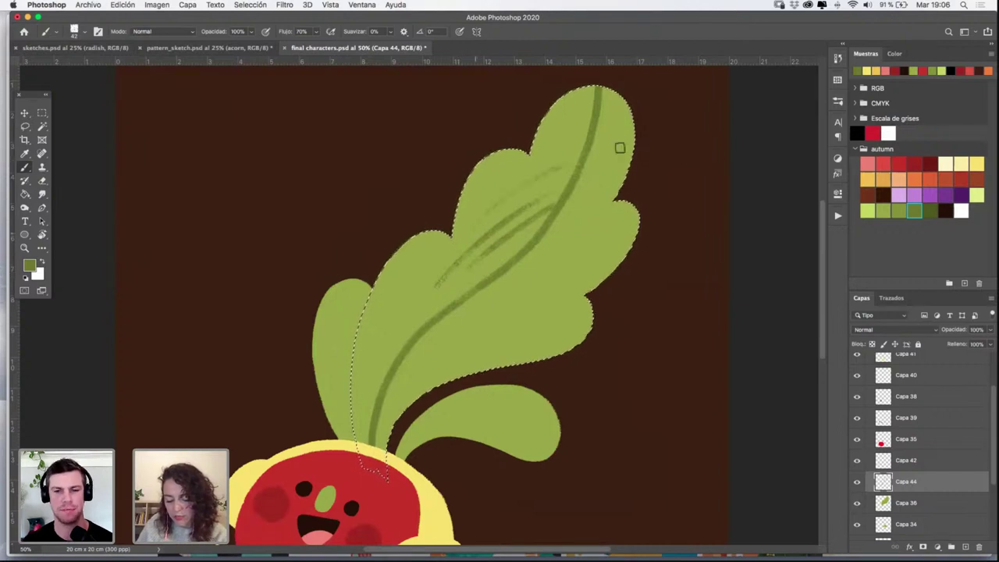
{"action": "key", "text": "super+z"}
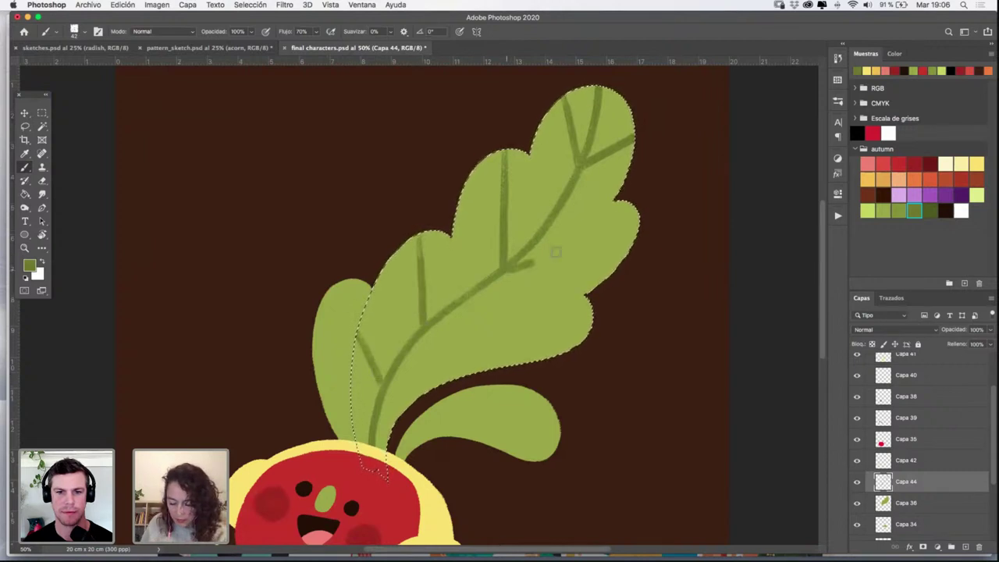
{"action": "key", "text": "super+z"}
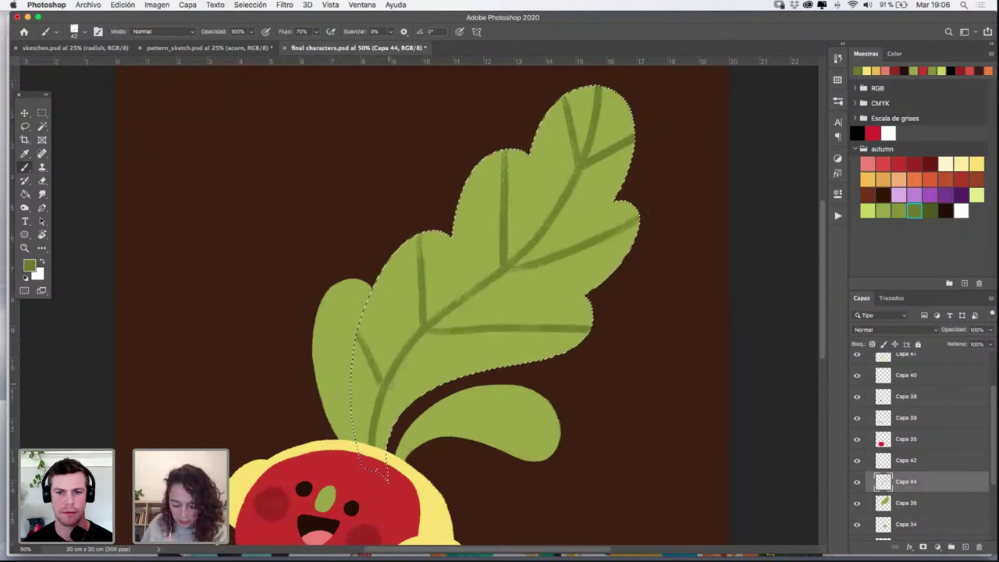
{"action": "key", "text": "super+z"}
{"action": "left_click_drag", "start_coordinate": [388, 386], "coordinate": [447, 384]}
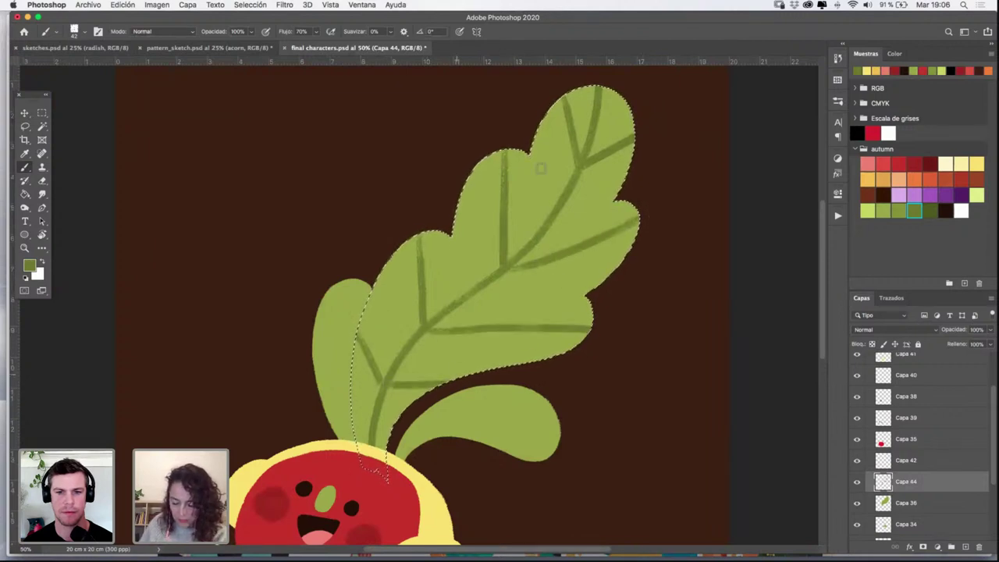
Add short dark olive dashes between the large leaf's side veins and deselect its outline
{"action": "left_click_drag", "start_coordinate": [483, 228], "coordinate": [481, 246]}
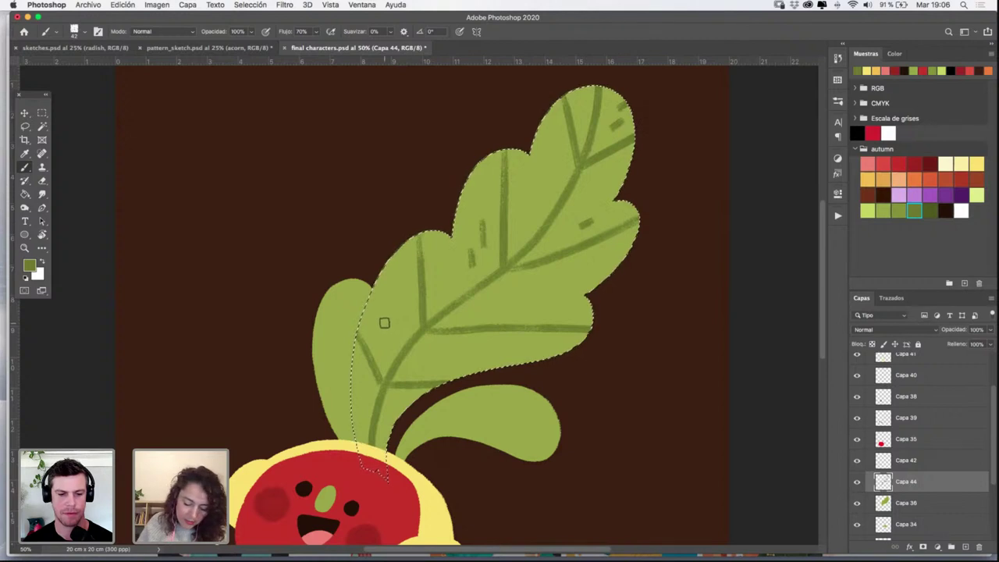
{"action": "left_click_drag", "start_coordinate": [383, 320], "coordinate": [385, 334]}
{"action": "left_click_drag", "start_coordinate": [396, 290], "coordinate": [398, 304]}
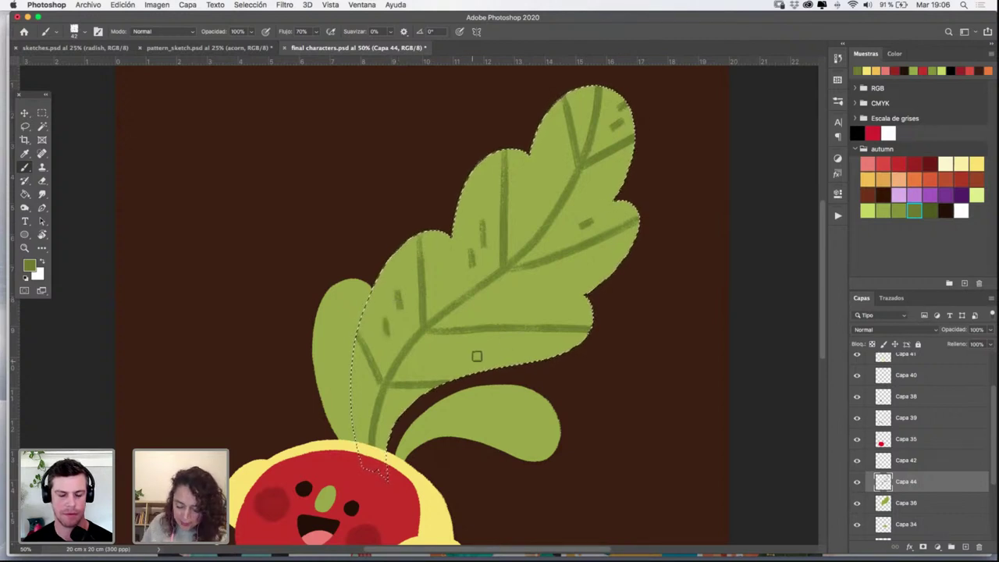
{"action": "mouse_move", "coordinate": [479, 357]}
{"action": "left_mouse_down"}
{"action": "mouse_move", "coordinate": [467, 358]}
{"action": "mouse_move", "coordinate": [501, 349]}
{"action": "left_mouse_up"}
{"action": "left_click_drag", "start_coordinate": [546, 294], "coordinate": [533, 297]}
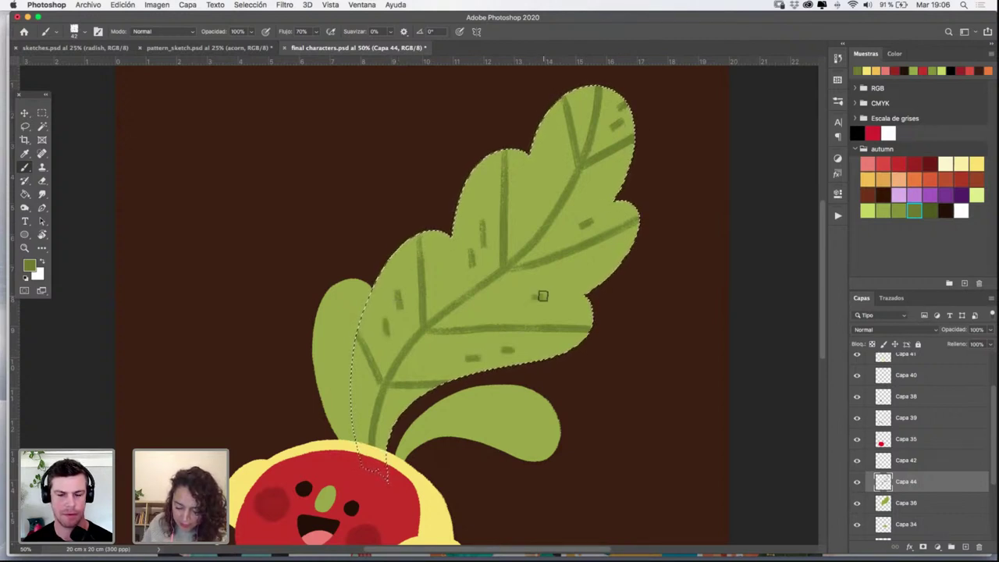
{"action": "left_click_drag", "start_coordinate": [625, 258], "coordinate": [612, 265]}
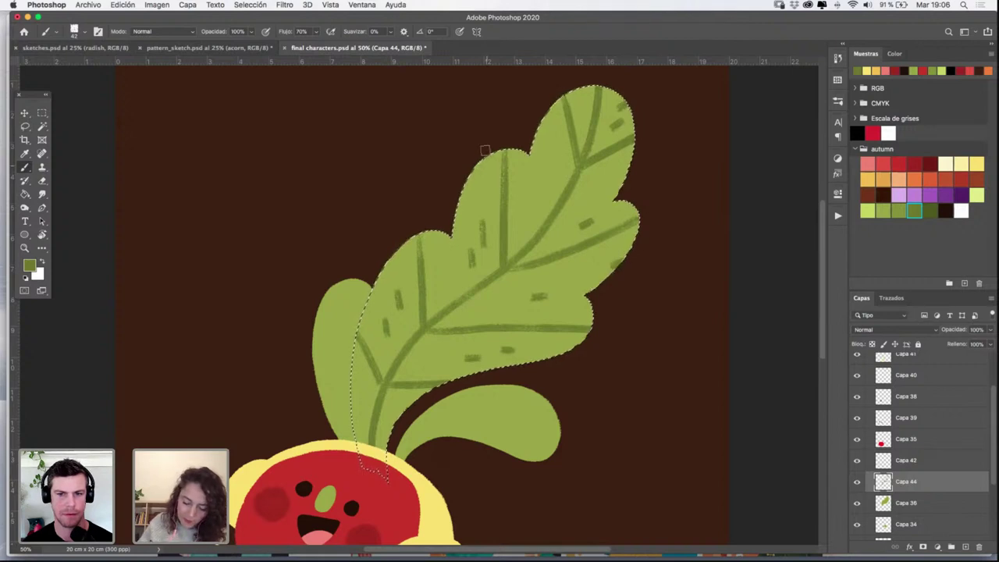
{"action": "left_click_drag", "start_coordinate": [487, 156], "coordinate": [485, 176]}
{"action": "left_click_drag", "start_coordinate": [361, 395], "coordinate": [345, 379]}
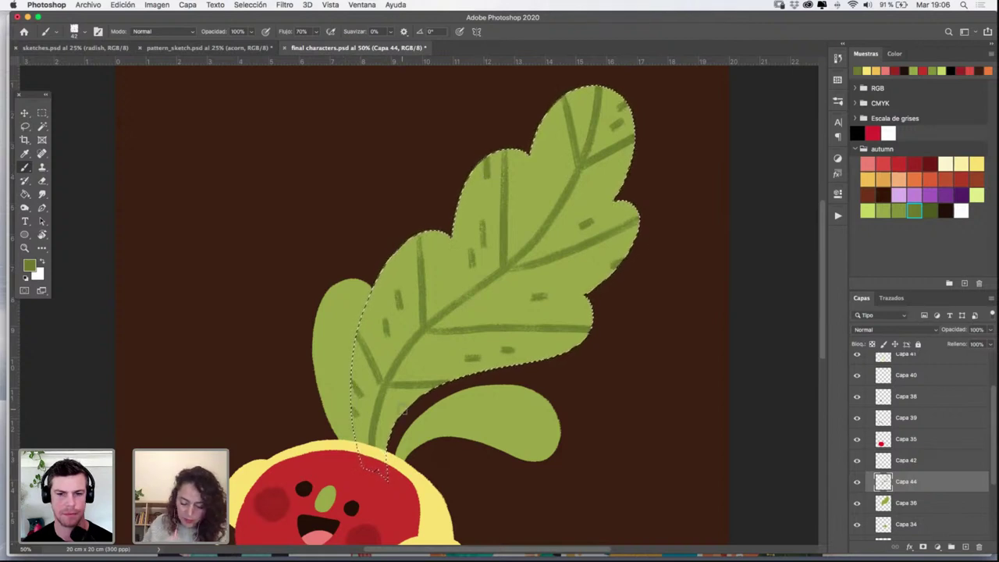
{"action": "key", "text": "super+d"}
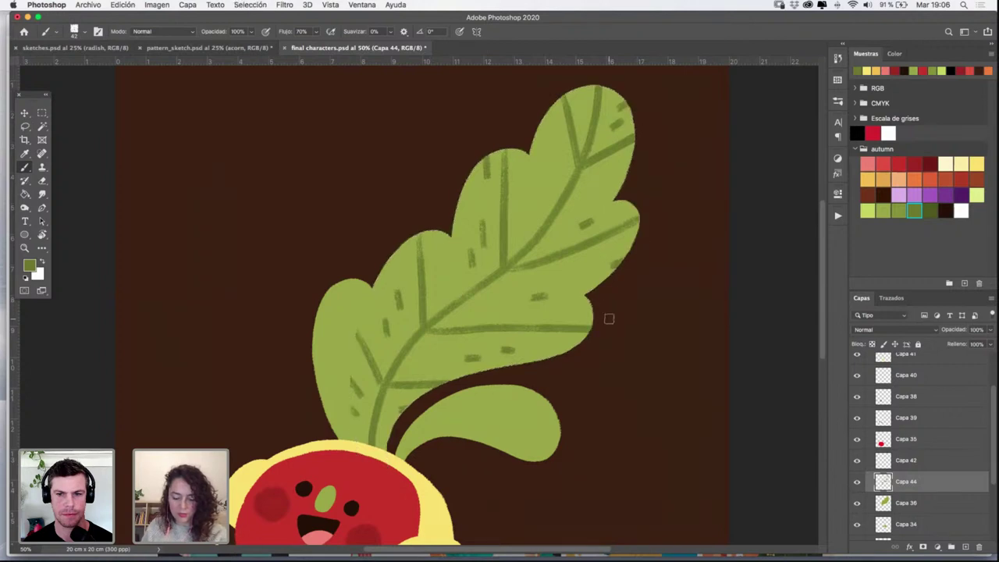
Select the small right-hand leaf's outline and paint dark olive veins and short dashes inside it on a new layer
{"action": "scroll", "coordinate": [609, 316], "scroll_direction": "down", "scroll_amount": 5}
{"action": "scroll", "coordinate": [608, 316], "scroll_direction": "left", "scroll_amount": 1}
{"action": "key", "text": "v"}
{"action": "left_click", "coordinate": [548, 336]}
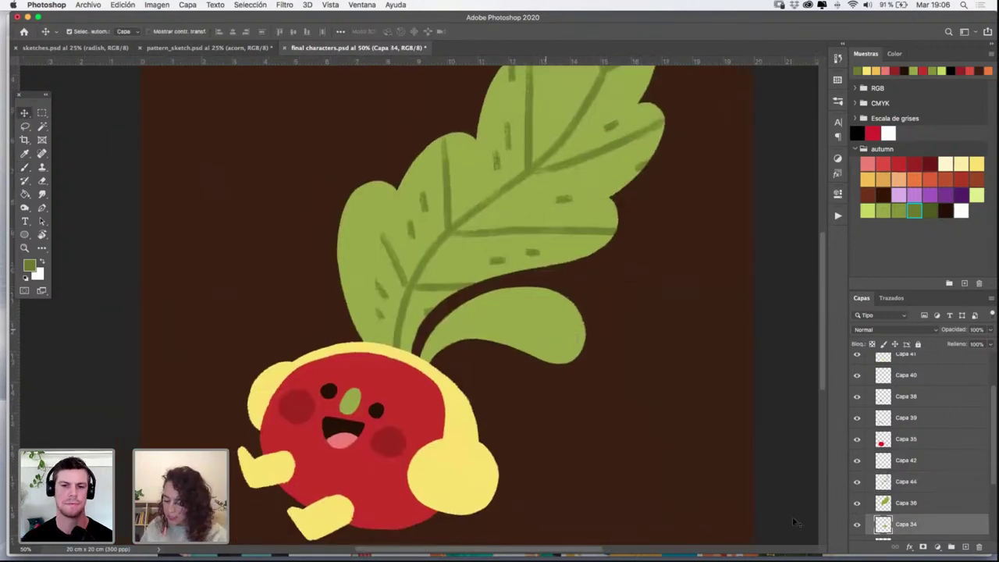
{"action": "left_click", "coordinate": [883, 524], "text": "super"}
{"action": "left_click", "coordinate": [965, 545]}
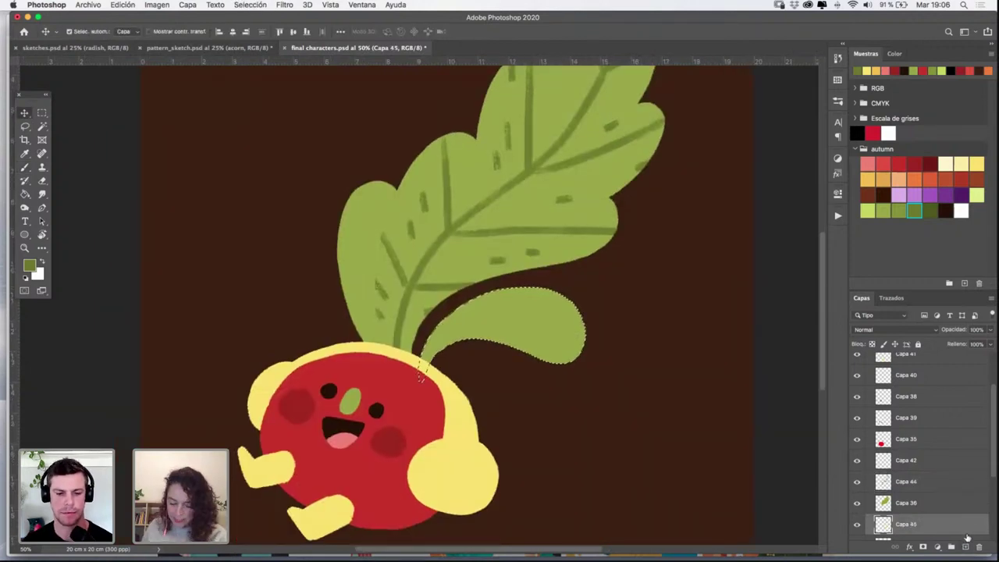
{"action": "key", "text": "b"}
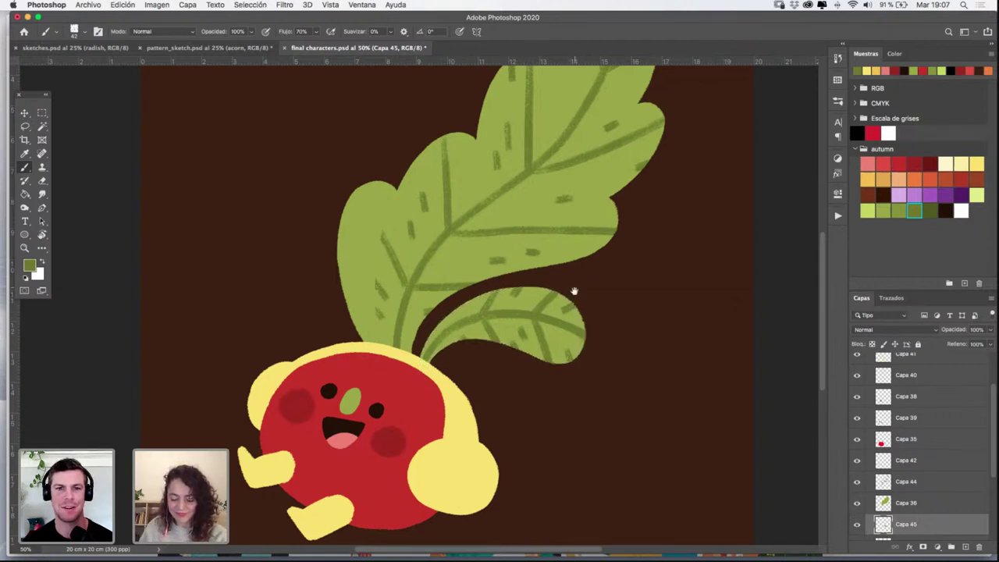
Load the small left-hand leaf's outline as a selection and add a new layer above that leaf
{"action": "left_click_drag", "start_coordinate": [574, 291], "coordinate": [585, 315]}
{"action": "key", "text": "v"}
{"action": "left_click", "coordinate": [439, 406]}
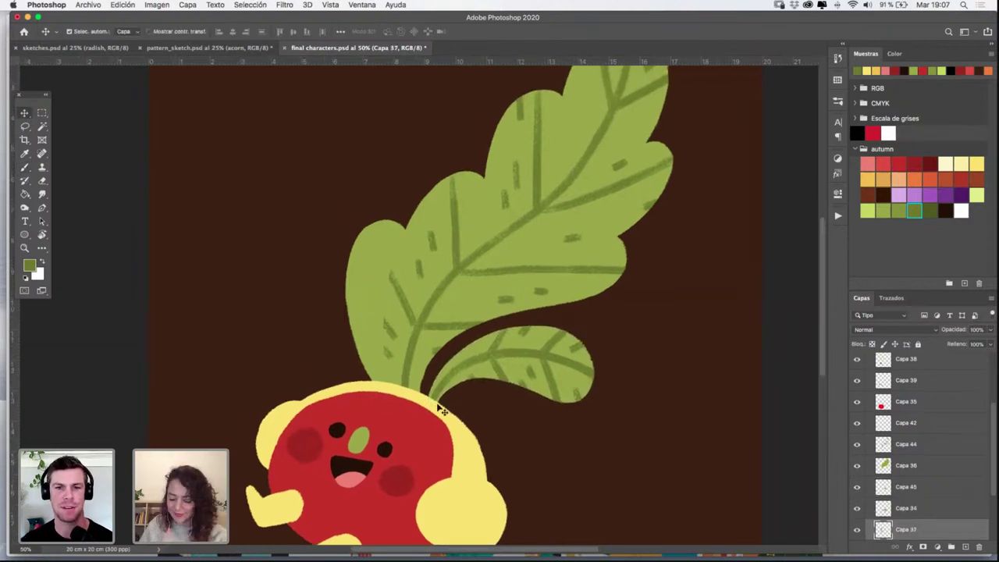
{"action": "left_click", "coordinate": [882, 531], "text": "super"}
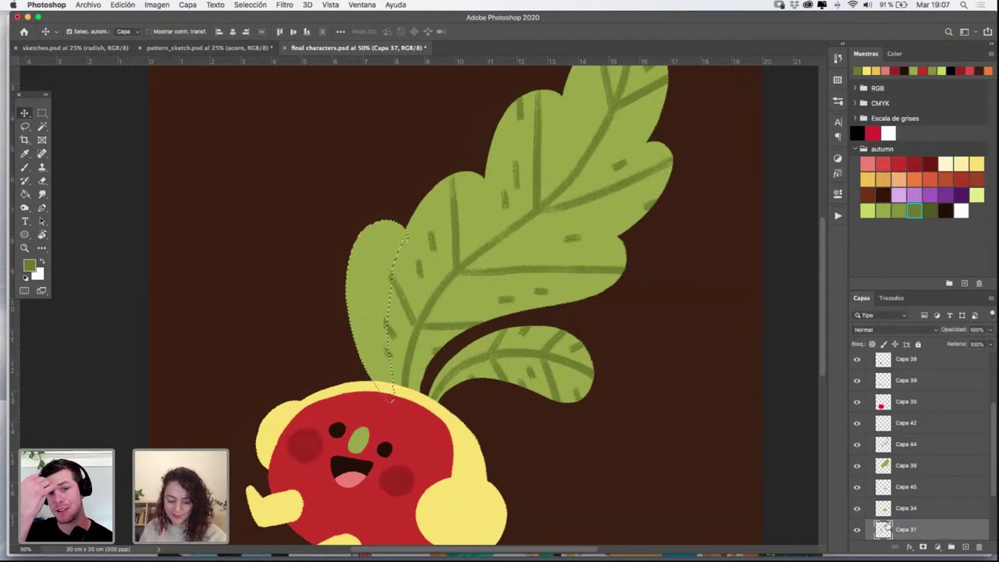
{"action": "left_click", "coordinate": [965, 546]}
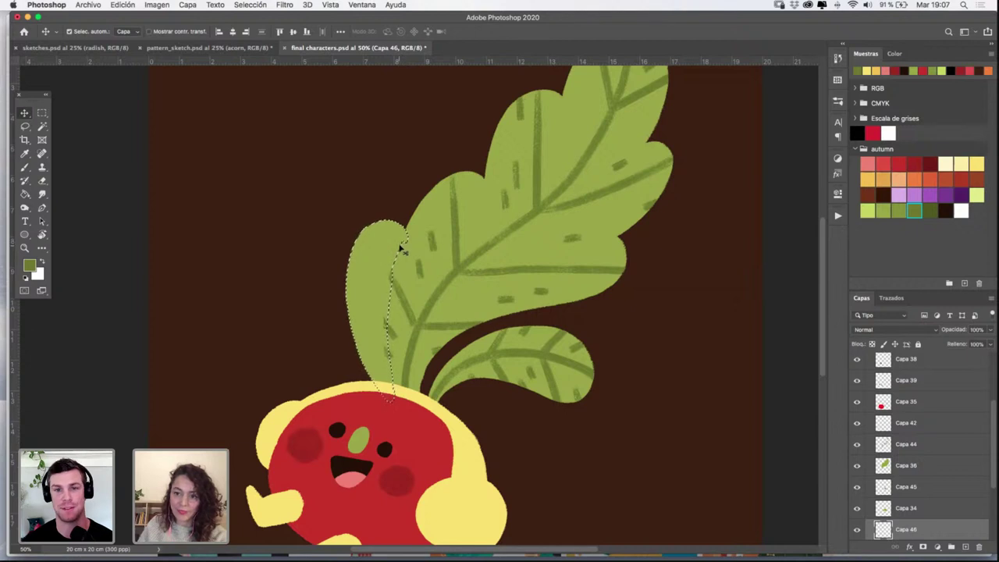
Paint dark olive textured shading along the small left leaf's inner edge, add thin 40 px side veins, and deselect its outline
{"action": "key", "text": "b"}
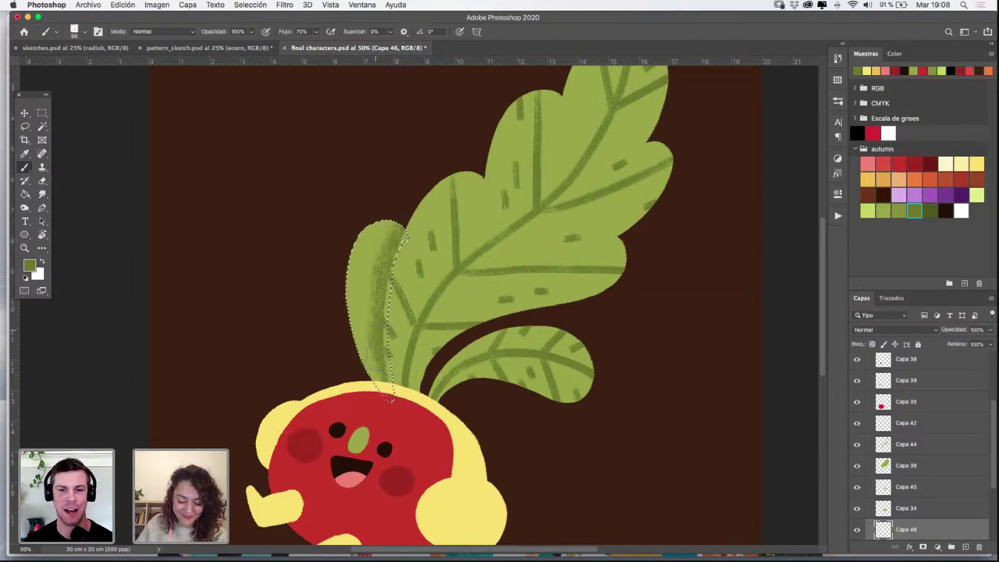
{"action": "left_click_drag", "start_coordinate": [387, 329], "coordinate": [367, 323]}
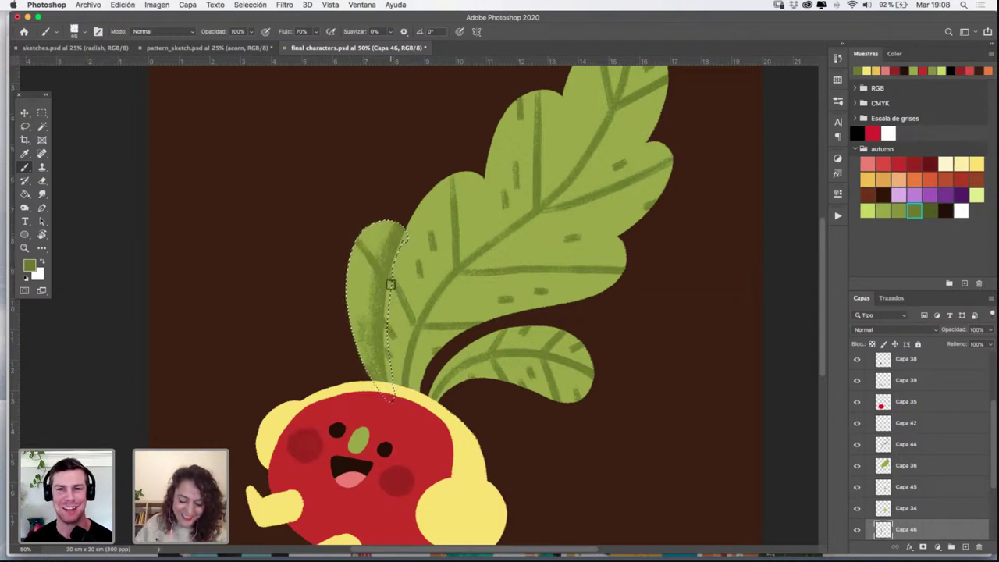
{"action": "key", "text": "super+z"}
{"action": "left_click_drag", "start_coordinate": [360, 239], "coordinate": [395, 299]}
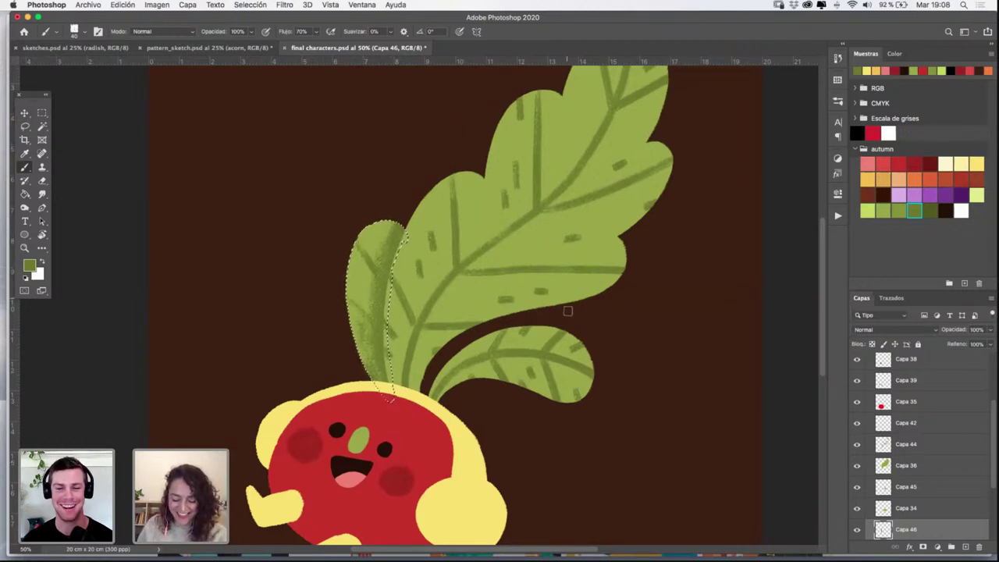
{"action": "key", "text": "super+d"}
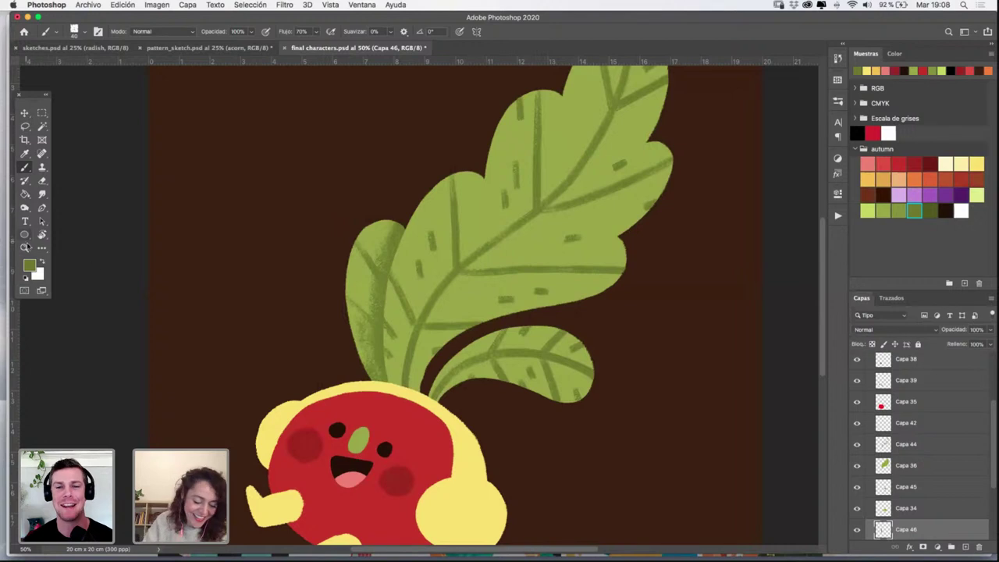
Load the large leaf's outline as a selection and add a new layer directly above the leaf shape
{"action": "left_click", "coordinate": [24, 247]}
{"action": "left_click", "coordinate": [590, 272], "text": "alt"}
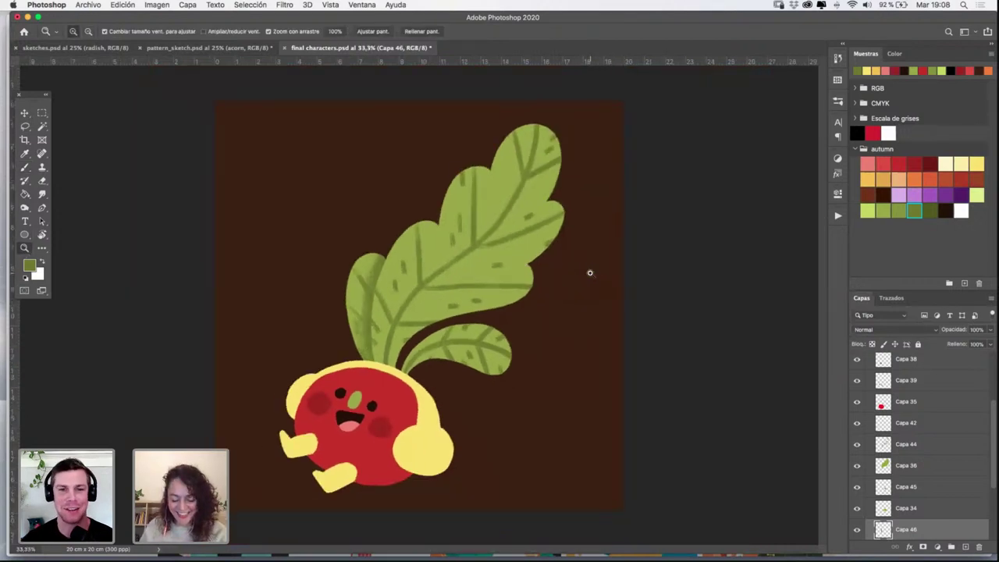
{"action": "left_click", "coordinate": [486, 339]}
{"action": "key", "text": "v"}
{"action": "left_click", "coordinate": [540, 250]}
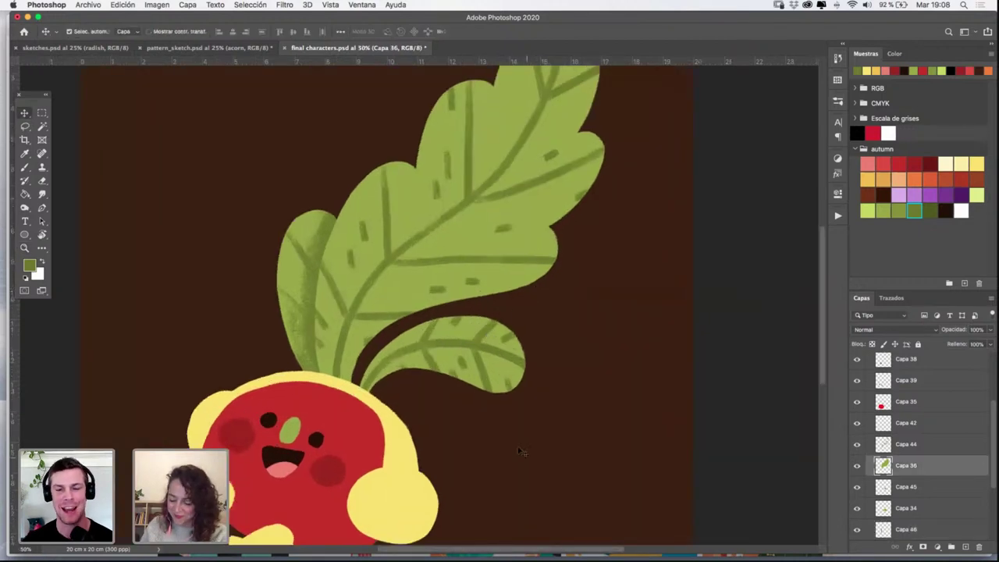
{"action": "left_click", "coordinate": [882, 465], "text": "super"}
{"action": "left_click", "coordinate": [966, 548]}
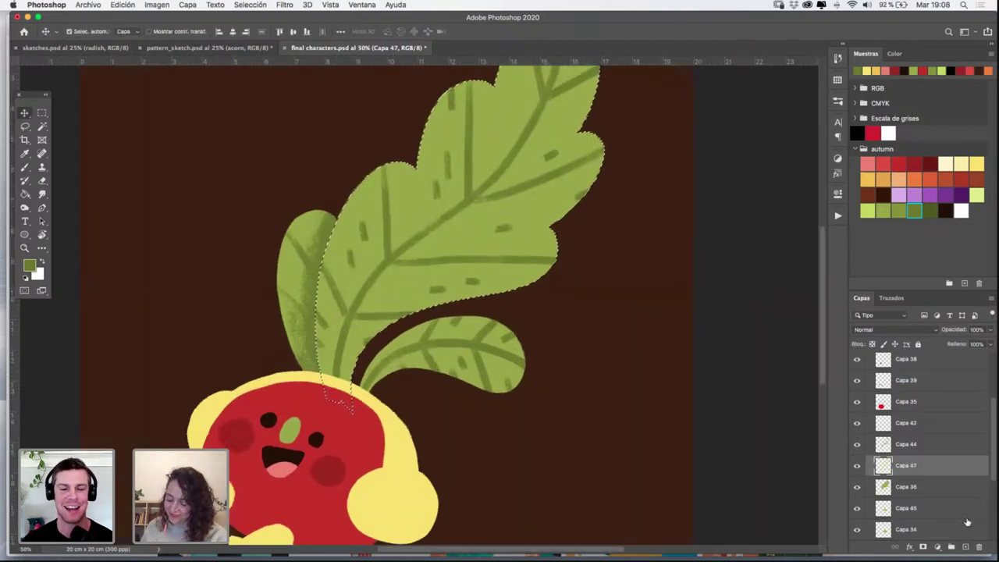
Paint light green grainy highlights inside the large leaf with Kyle's FX Box - Noise Control at 349 px, and deselect its outline
{"action": "left_click", "coordinate": [863, 209]}
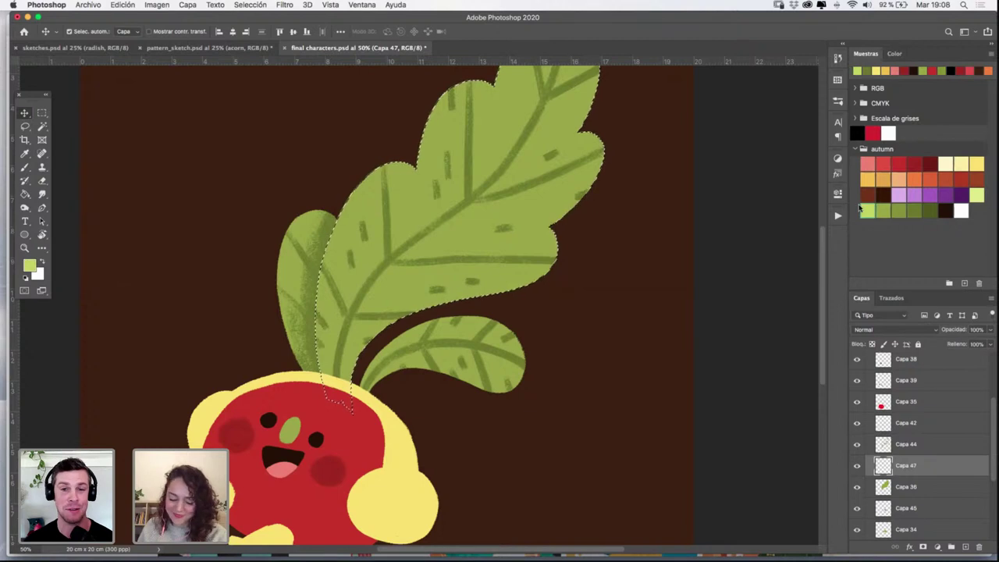
{"action": "left_click", "coordinate": [24, 167]}
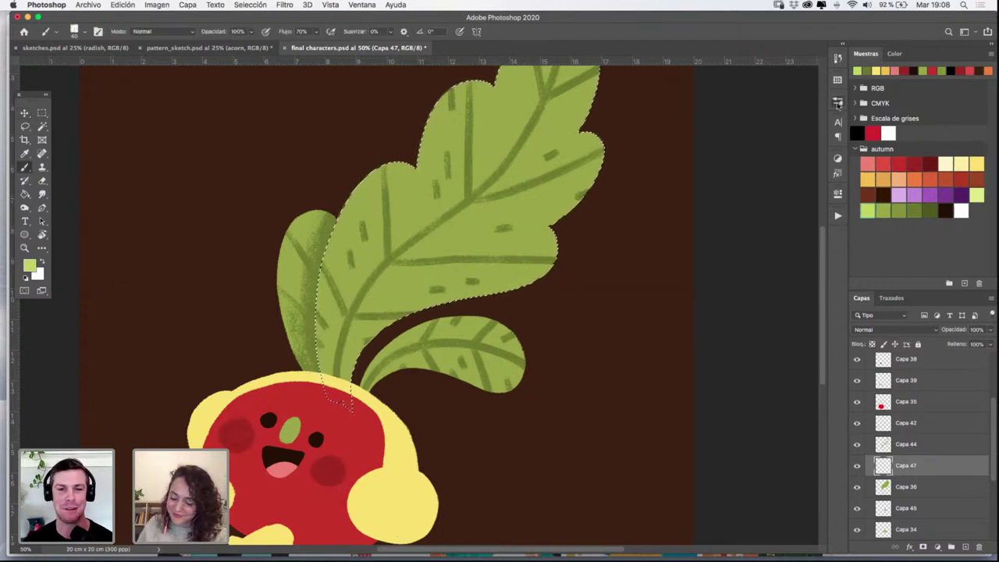
{"action": "left_click", "coordinate": [838, 105]}
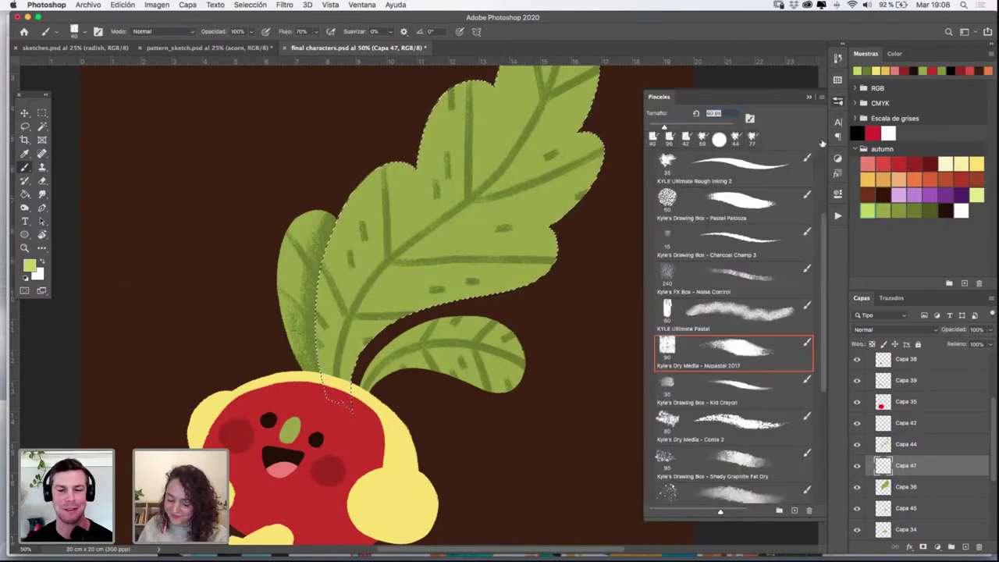
{"action": "left_click", "coordinate": [740, 283]}
{"action": "left_click", "coordinate": [467, 193], "text": "ctrl+alt"}
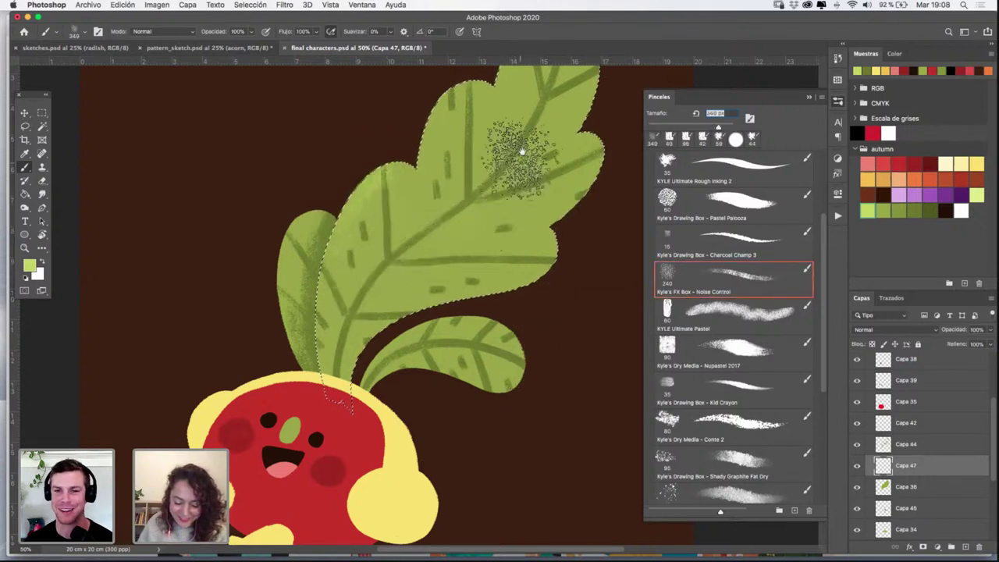
{"action": "left_click_drag", "start_coordinate": [522, 151], "coordinate": [476, 253]}
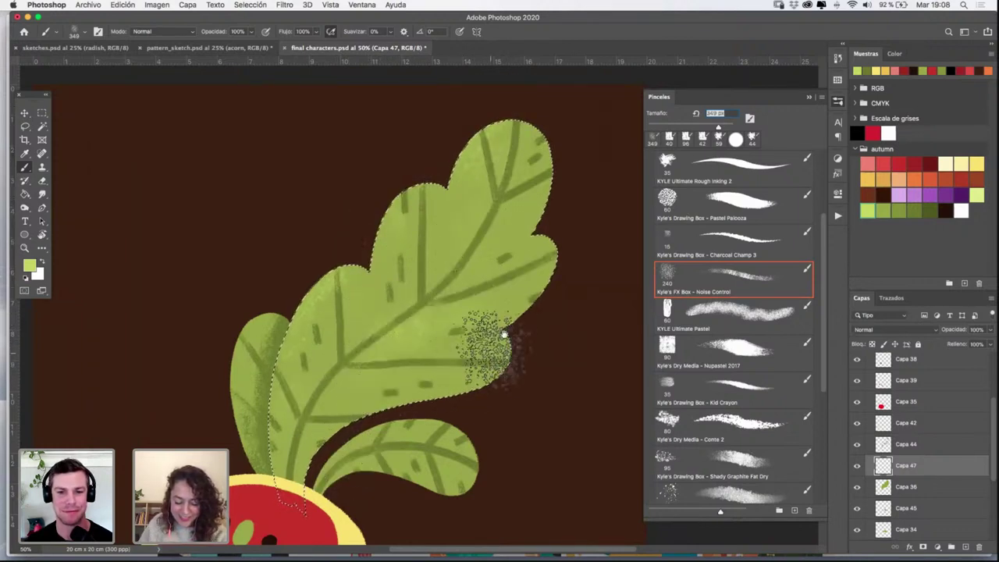
{"action": "left_click_drag", "start_coordinate": [459, 332], "coordinate": [468, 281]}
{"action": "left_click", "coordinate": [809, 98]}
{"action": "key", "text": "super+d"}
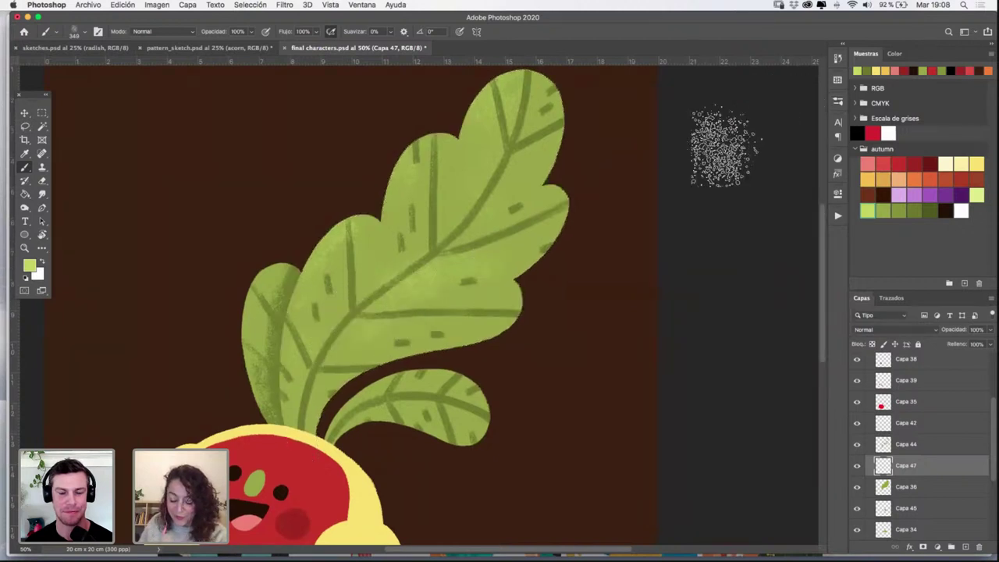
{"action": "key", "text": "ctrl+shift+d"}
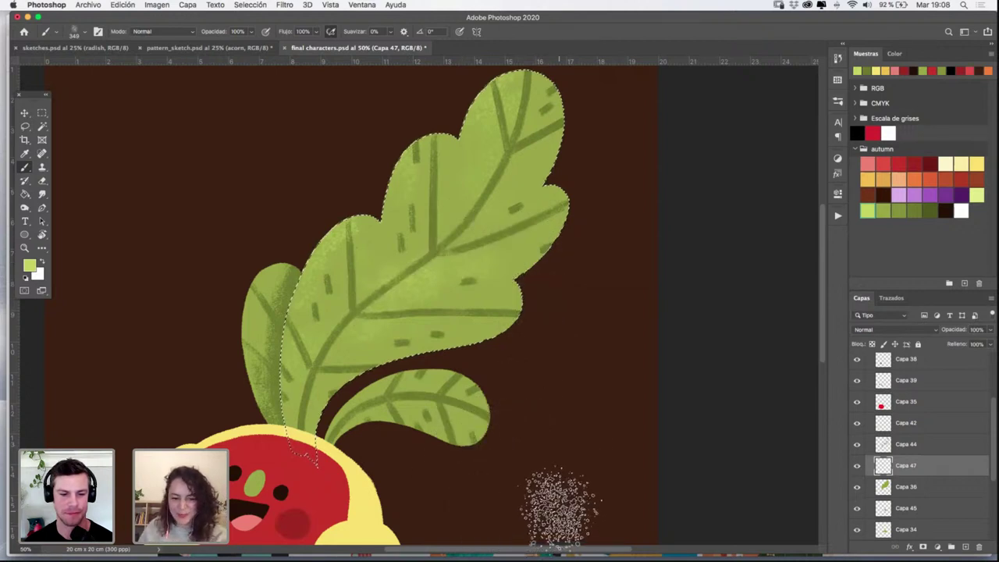
{"action": "key", "text": "super+d"}
Select the small right-hand leaf's outline, paint light green noise highlights around its tip on a new layer, and deselect
{"action": "key", "text": "v"}
{"action": "left_click", "coordinate": [473, 422]}
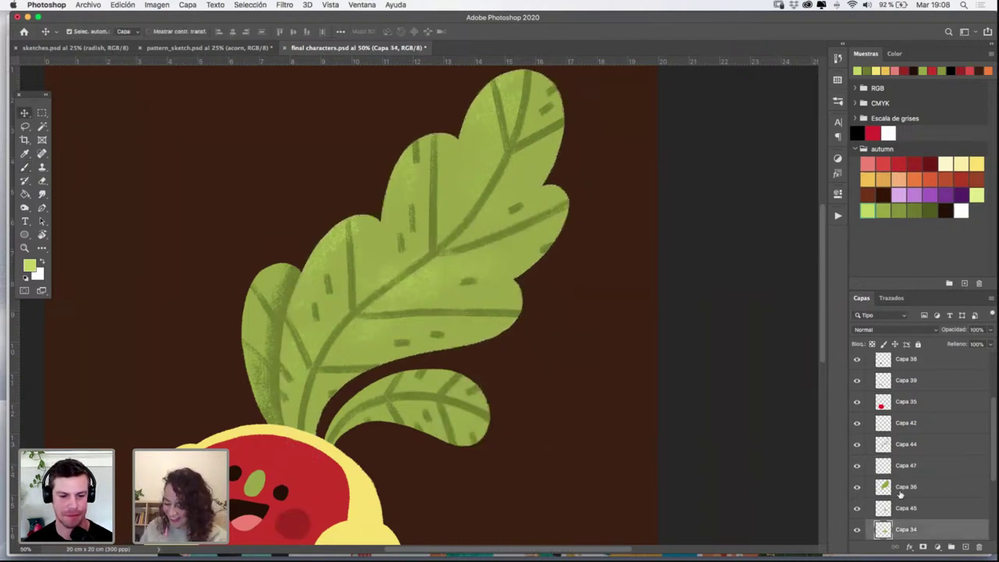
{"action": "left_click", "coordinate": [883, 528], "text": "ctrl"}
{"action": "left_click", "coordinate": [964, 547]}
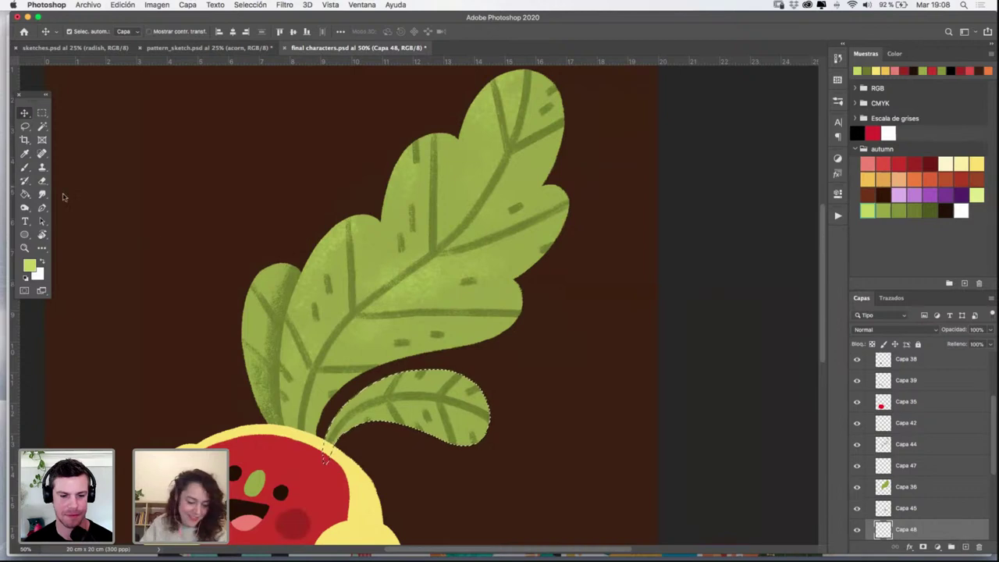
{"action": "left_click", "coordinate": [25, 167]}
{"action": "mouse_move", "coordinate": [497, 402]}
{"action": "left_mouse_down"}
{"action": "mouse_move", "coordinate": [464, 377]}
{"action": "mouse_move", "coordinate": [503, 397]}
{"action": "mouse_move", "coordinate": [490, 426]}
{"action": "left_mouse_up"}
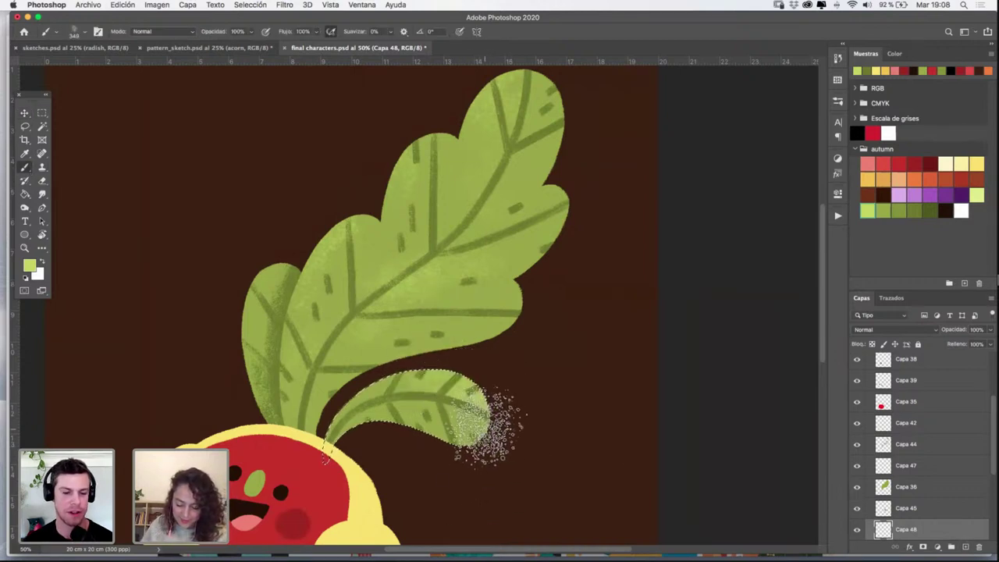
{"action": "key", "text": "ctrl+d"}
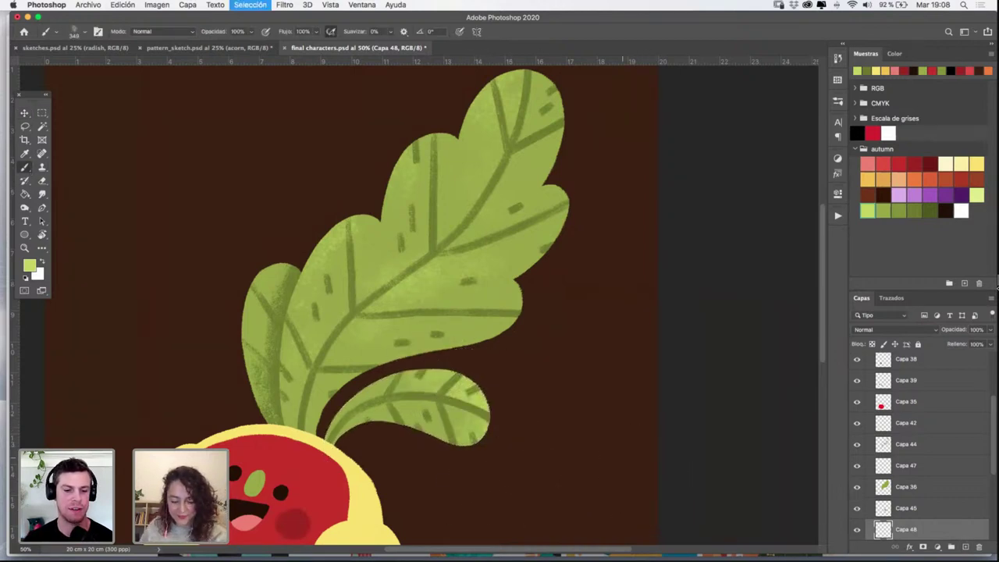
Reload the large leaf's outline as a selection and add a new layer between its shape and its highlights
{"action": "left_click", "coordinate": [909, 487]}
{"action": "left_click", "coordinate": [886, 487], "text": "ctrl"}
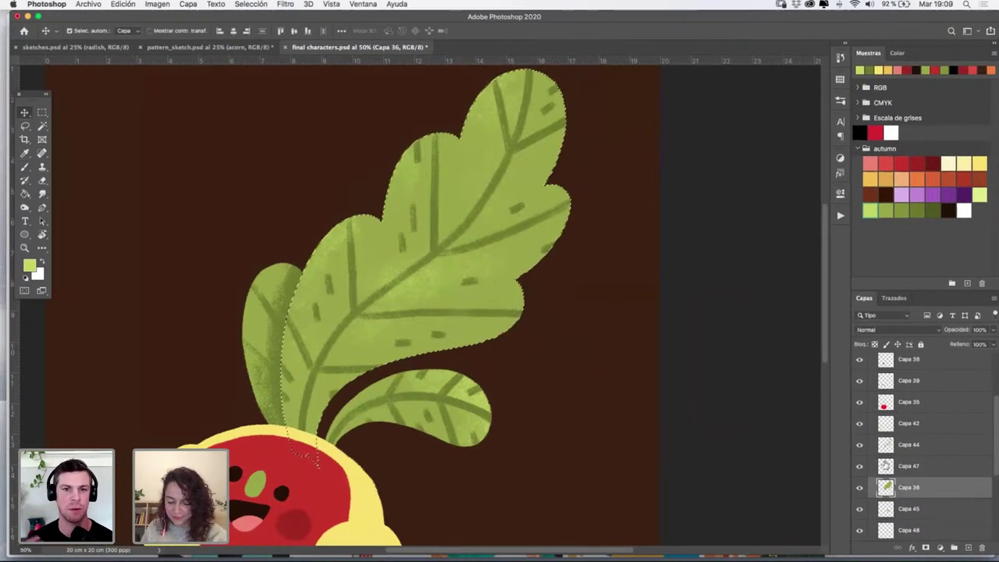
{"action": "left_click", "coordinate": [968, 548]}
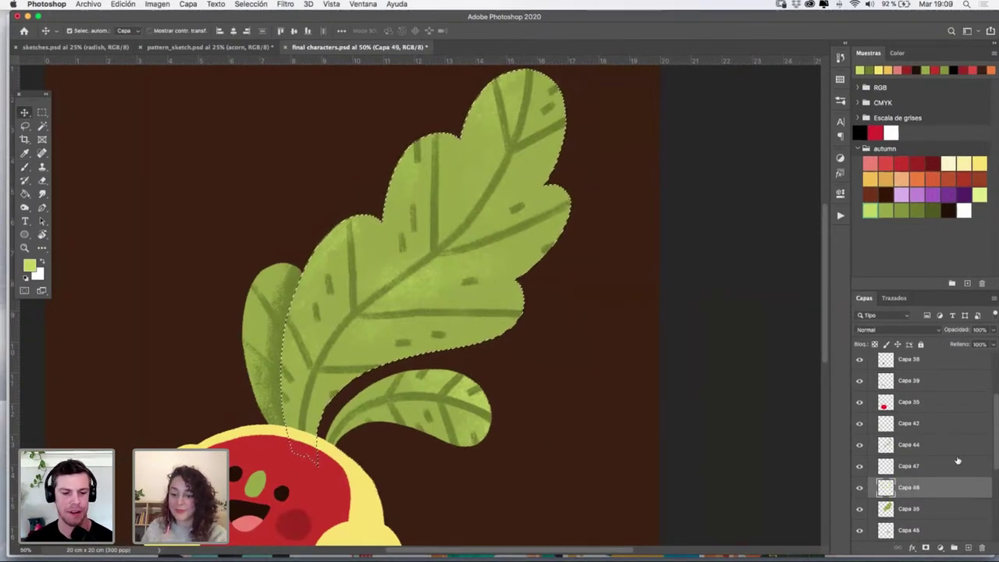
Shade the large leaf's edges and central vein in dark olive with Kyle's Dry Media - Nupastel 2017 at 201 px, and deselect
{"action": "left_click", "coordinate": [840, 100]}
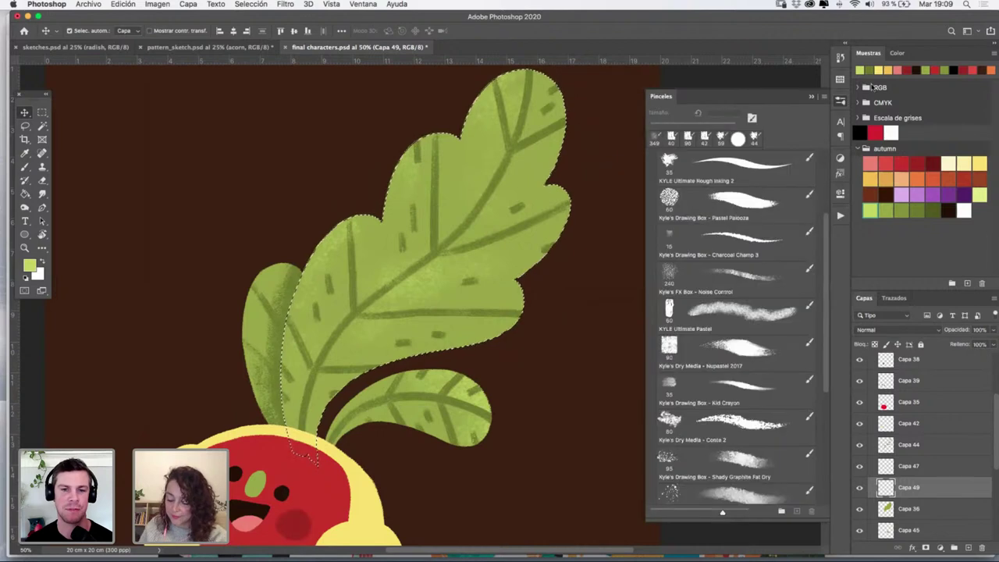
{"action": "left_click", "coordinate": [751, 351]}
{"action": "left_click", "coordinate": [902, 210]}
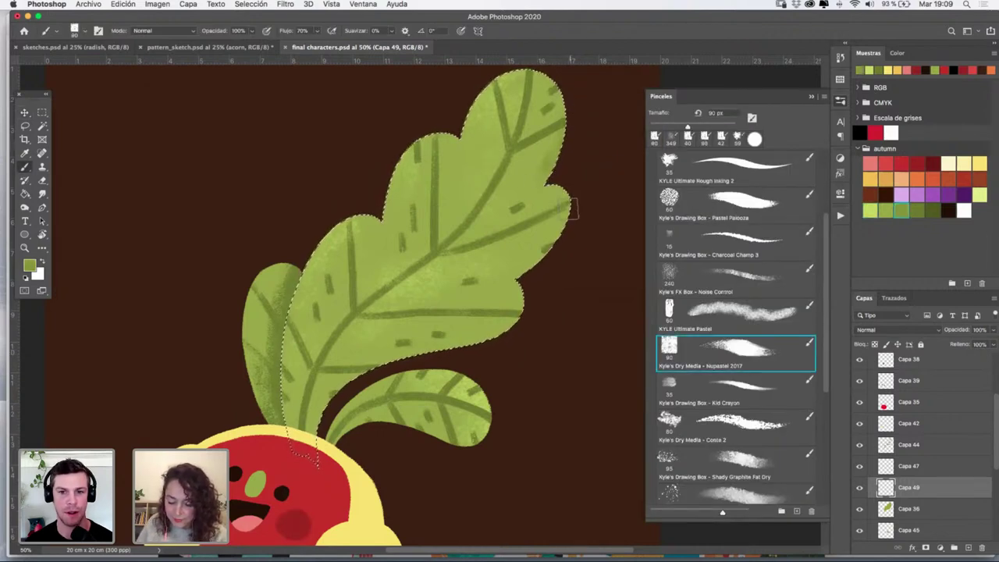
{"action": "left_click_drag", "start_coordinate": [574, 209], "coordinate": [597, 209]}
{"action": "left_click_drag", "start_coordinate": [518, 274], "coordinate": [517, 270]}
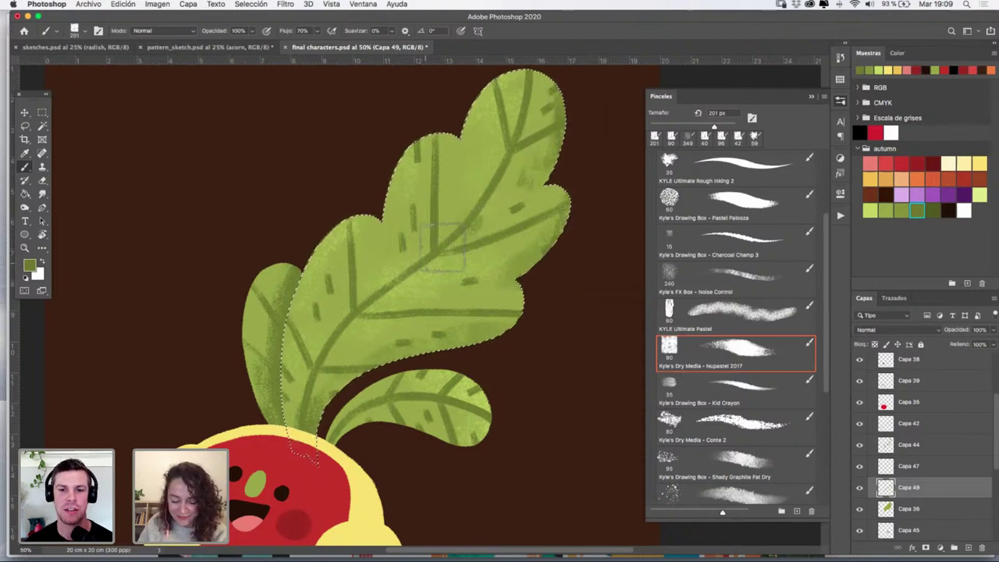
{"action": "key", "text": "super+d"}
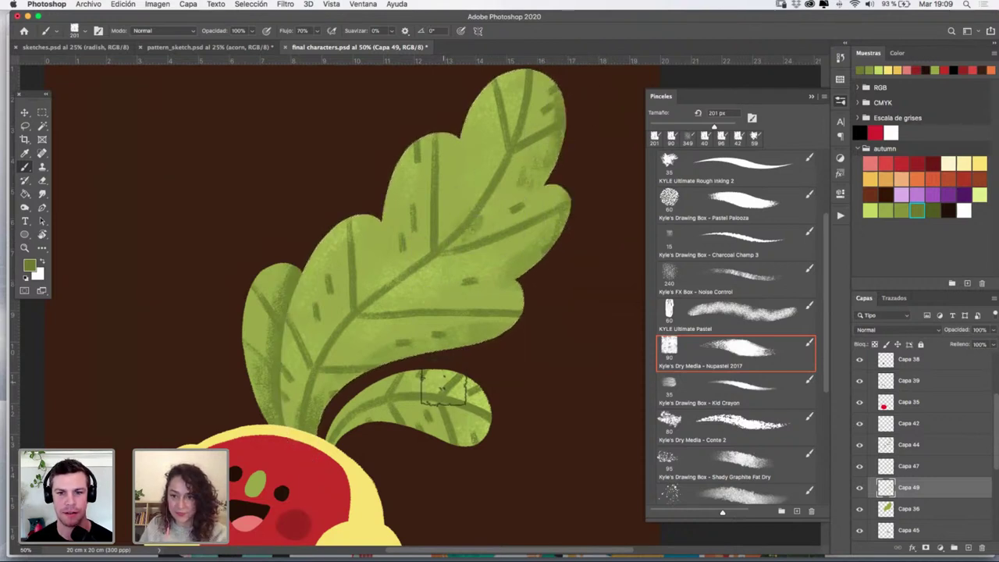
{"action": "left_click", "coordinate": [810, 98]}
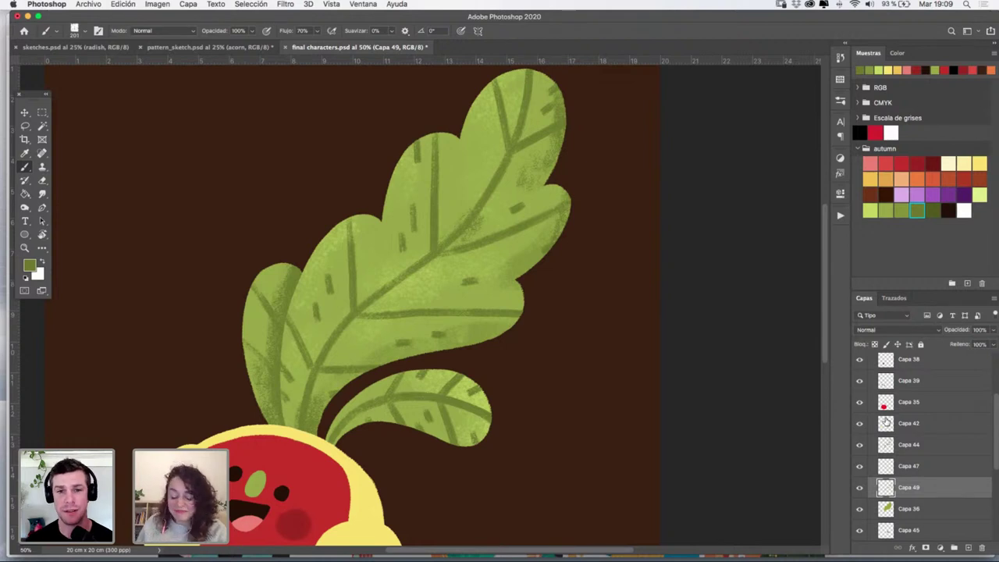
Load the small right-hand leaf's outline as a selection and add a new layer directly above its shape
{"action": "key", "text": "v"}
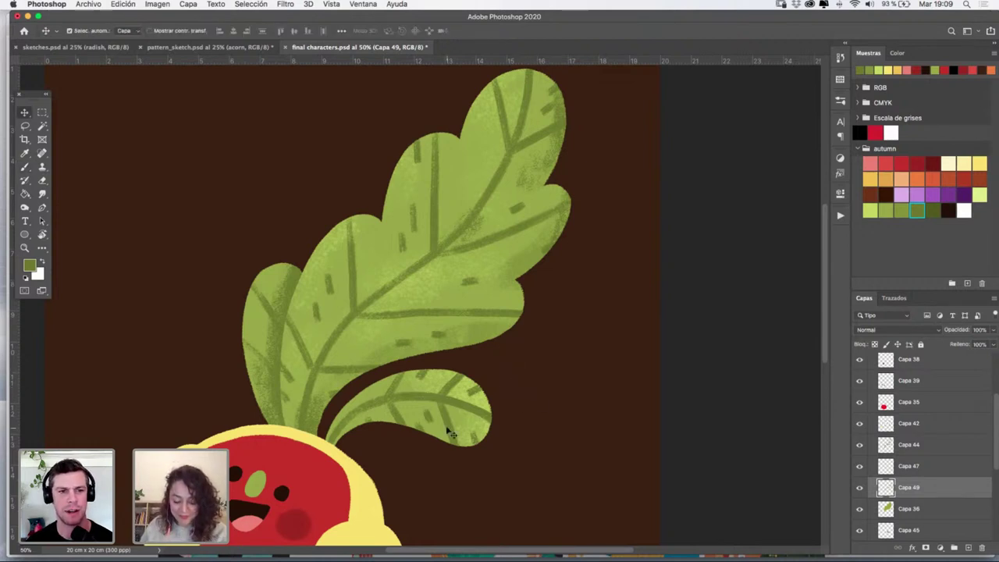
{"action": "left_click", "coordinate": [449, 434]}
{"action": "left_click", "coordinate": [860, 530]}
{"action": "left_click", "coordinate": [859, 530]}
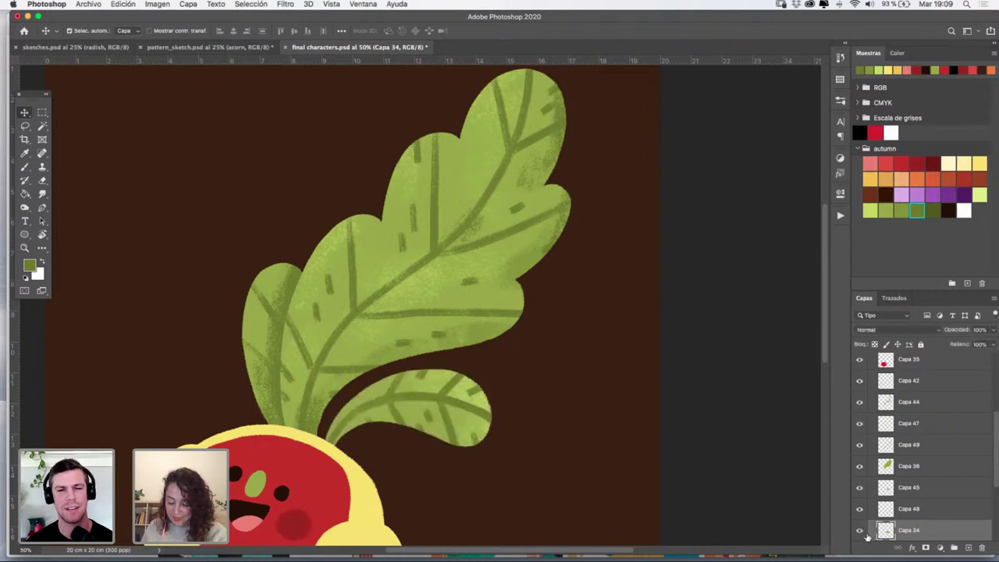
{"action": "left_click", "coordinate": [885, 532], "text": "super"}
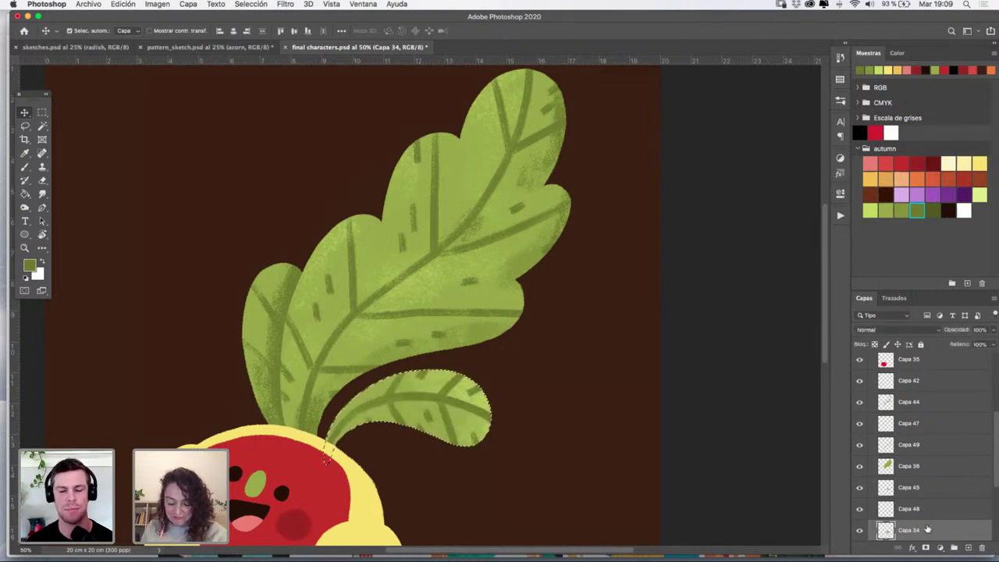
{"action": "left_click", "coordinate": [968, 548]}
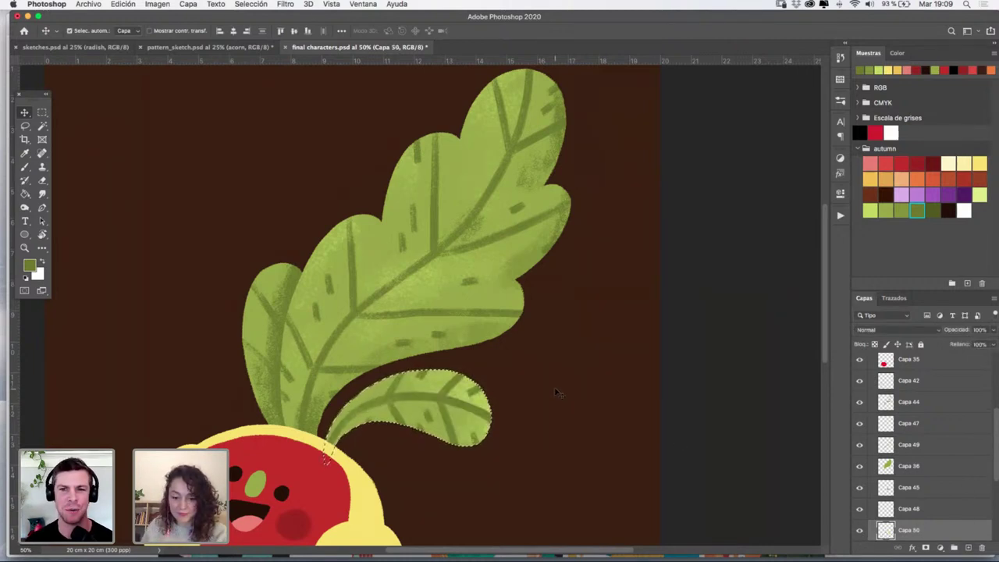
Paint dark olive textured shading along the small right leaf's lower edge with the 201 px brush and deselect its outline
{"action": "key", "text": "b"}
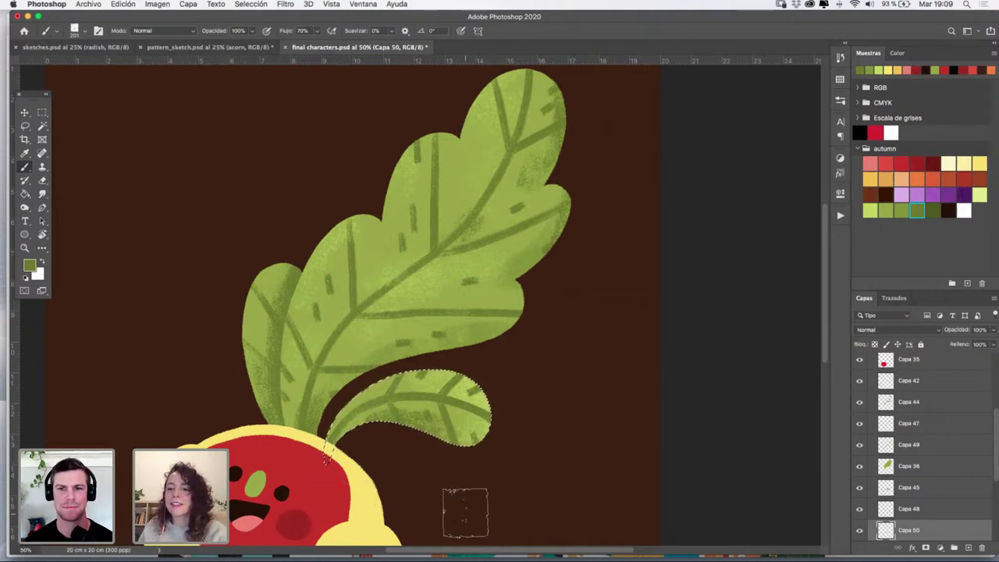
{"action": "left_click_drag", "start_coordinate": [509, 366], "coordinate": [533, 270]}
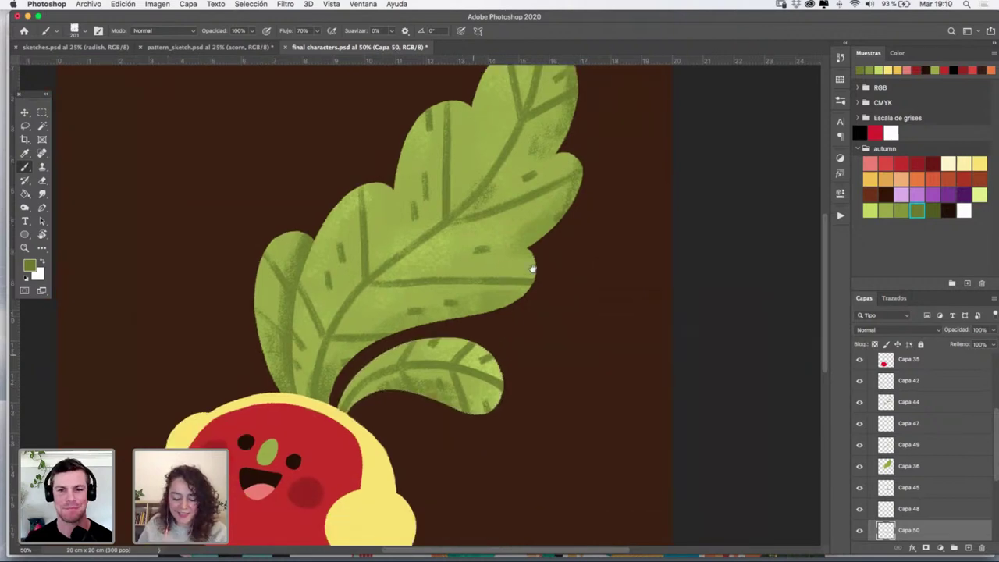
{"action": "key", "text": "super+d"}
{"action": "scroll", "coordinate": [577, 281], "scroll_direction": "up", "scroll_amount": 3}
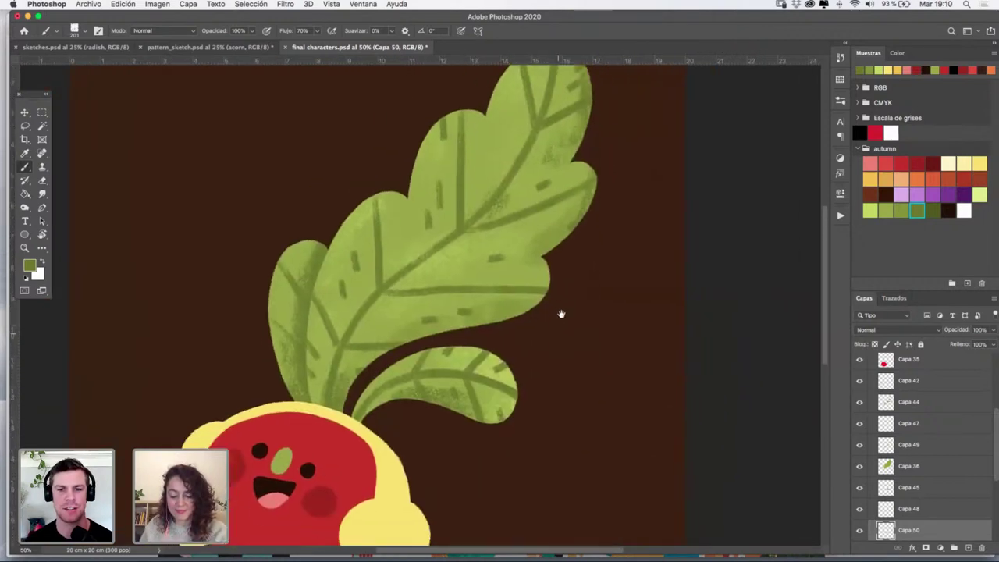
Load the red radish body's outline as a selection and add a new layer directly above its shape
{"action": "left_click_drag", "start_coordinate": [543, 360], "coordinate": [571, 268]}
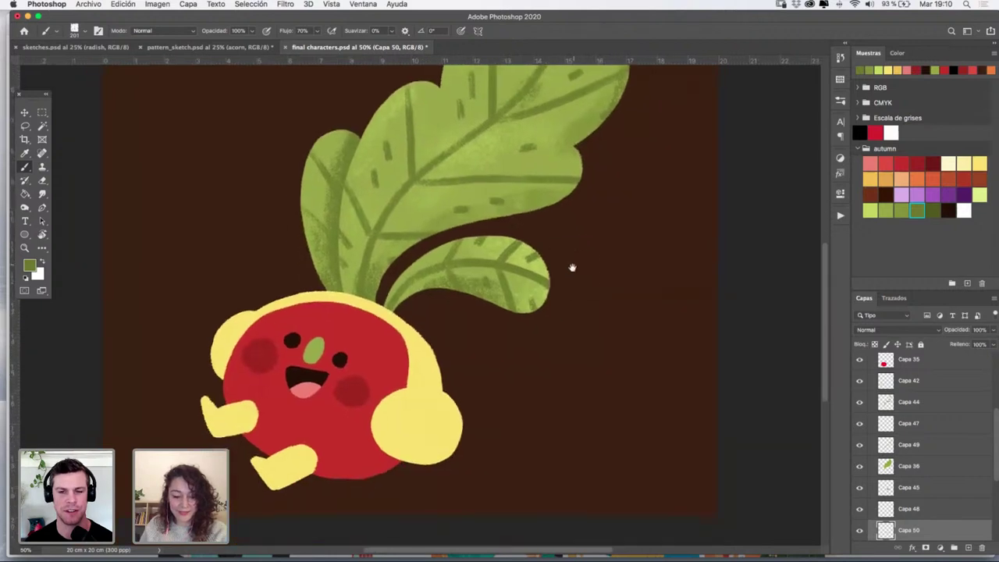
{"action": "key", "text": "v"}
{"action": "left_click", "coordinate": [380, 357]}
{"action": "left_click", "coordinate": [884, 364], "text": "super"}
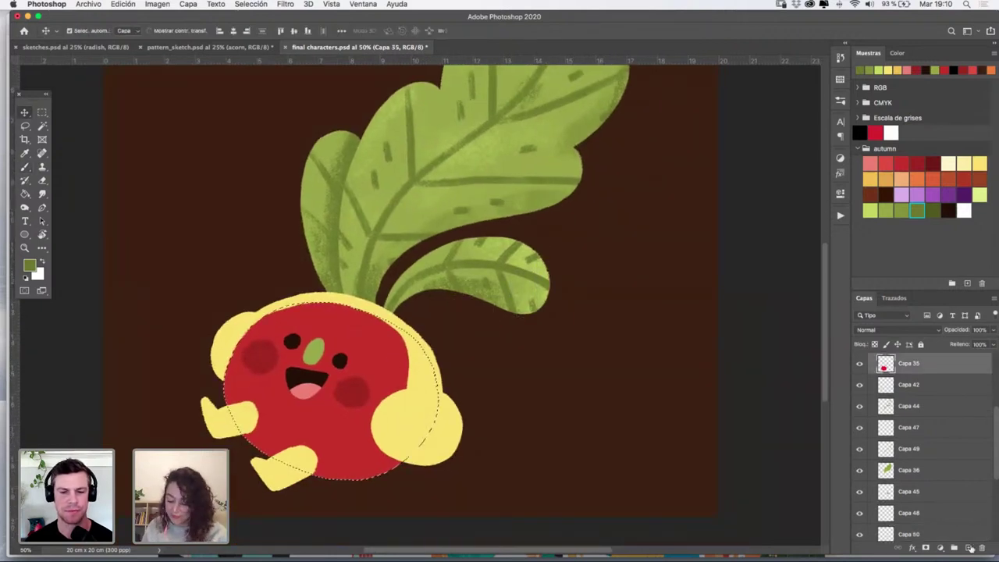
{"action": "left_click", "coordinate": [967, 548]}
Shade the body's right side and lower edge in dark red with the 201 px textured brush
{"action": "left_click", "coordinate": [917, 162]}
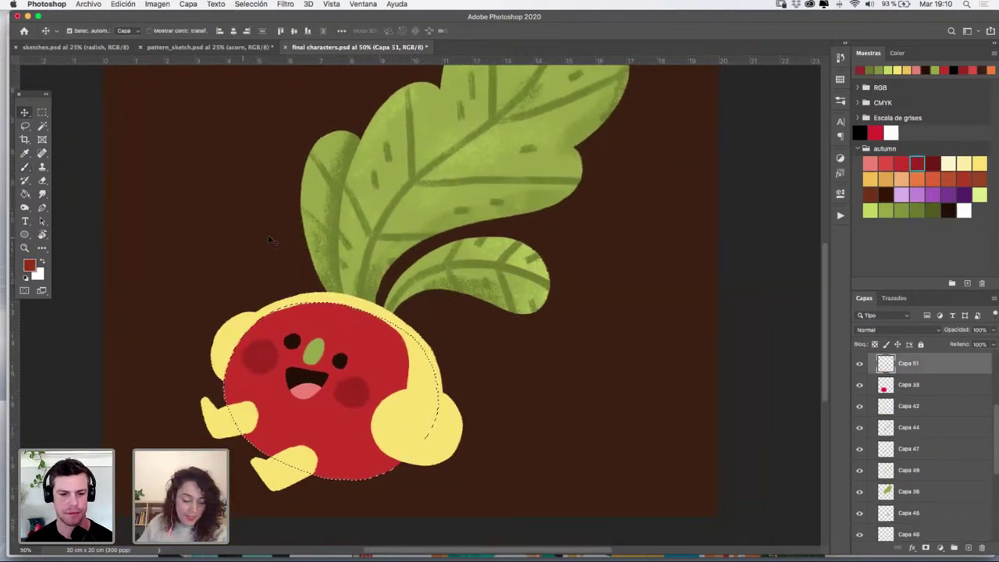
{"action": "key", "text": "b"}
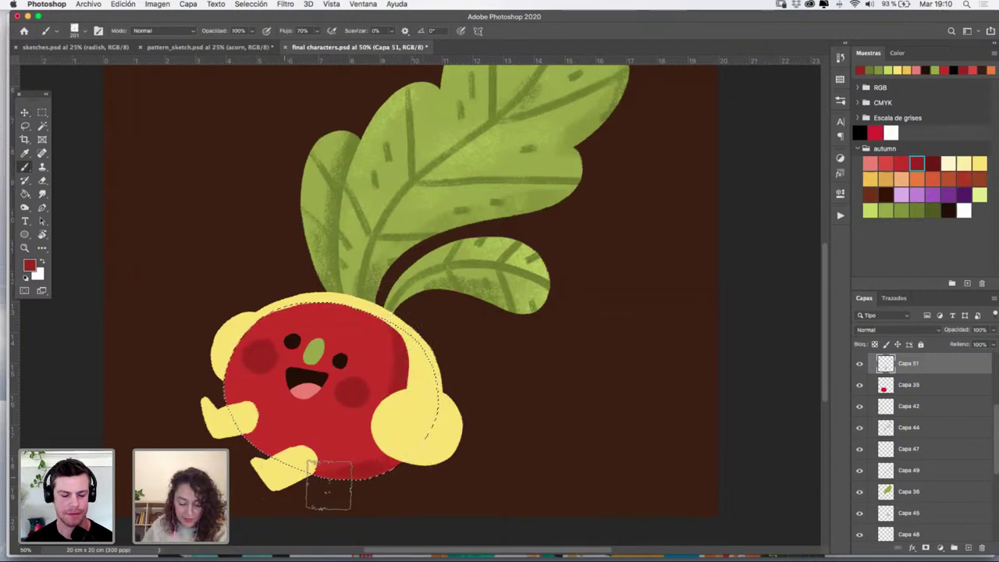
{"action": "mouse_move", "coordinate": [329, 485]}
{"action": "left_mouse_down"}
{"action": "mouse_move", "coordinate": [409, 457]}
{"action": "mouse_move", "coordinate": [273, 467]}
{"action": "mouse_move", "coordinate": [327, 477]}
{"action": "mouse_move", "coordinate": [432, 455]}
{"action": "mouse_move", "coordinate": [324, 469]}
{"action": "mouse_move", "coordinate": [386, 471]}
{"action": "left_mouse_up"}
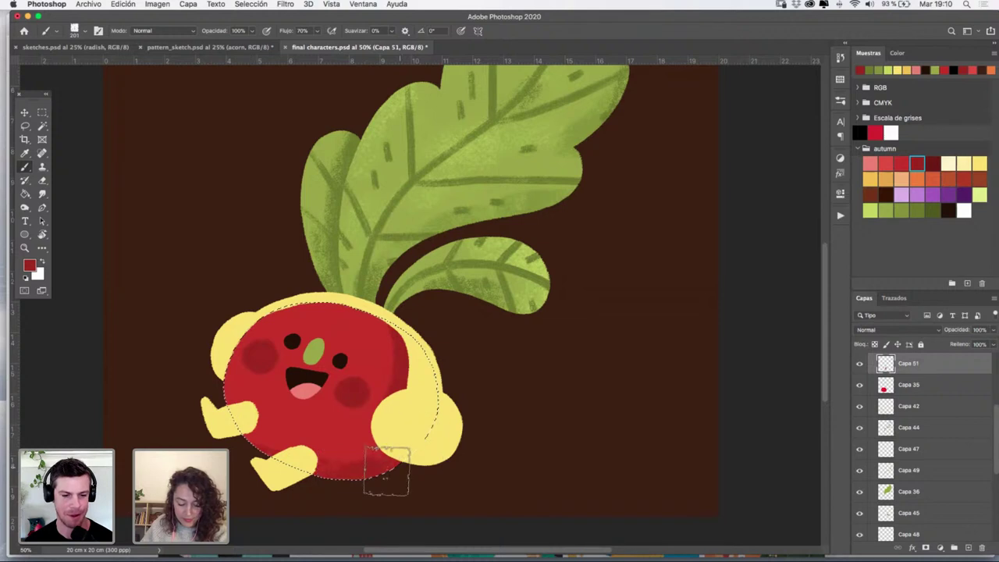
{"action": "mouse_move", "coordinate": [396, 322]}
{"action": "left_mouse_down"}
{"action": "mouse_move", "coordinate": [412, 362]}
{"action": "mouse_move", "coordinate": [406, 430]}
{"action": "left_mouse_up"}
{"action": "key", "text": "super+z"}
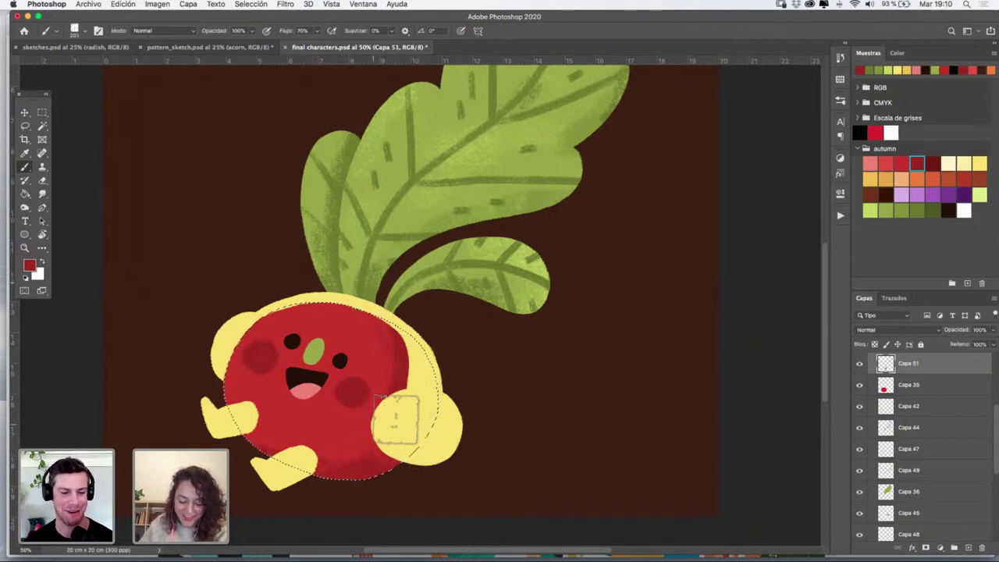
{"action": "scroll", "coordinate": [445, 368], "scroll_direction": "down", "scroll_amount": 3}
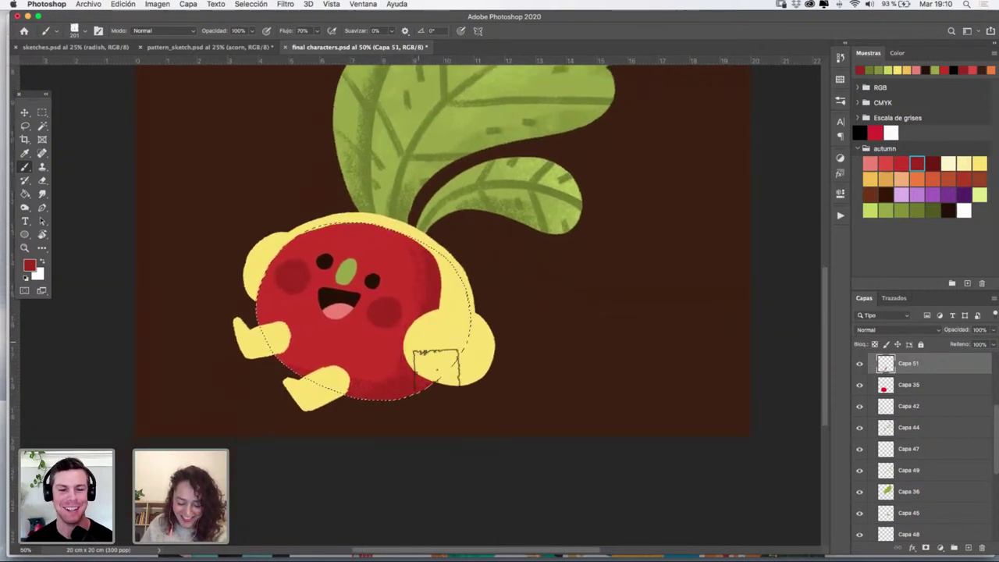
{"action": "scroll", "coordinate": [469, 336], "scroll_direction": "up", "scroll_amount": 2}
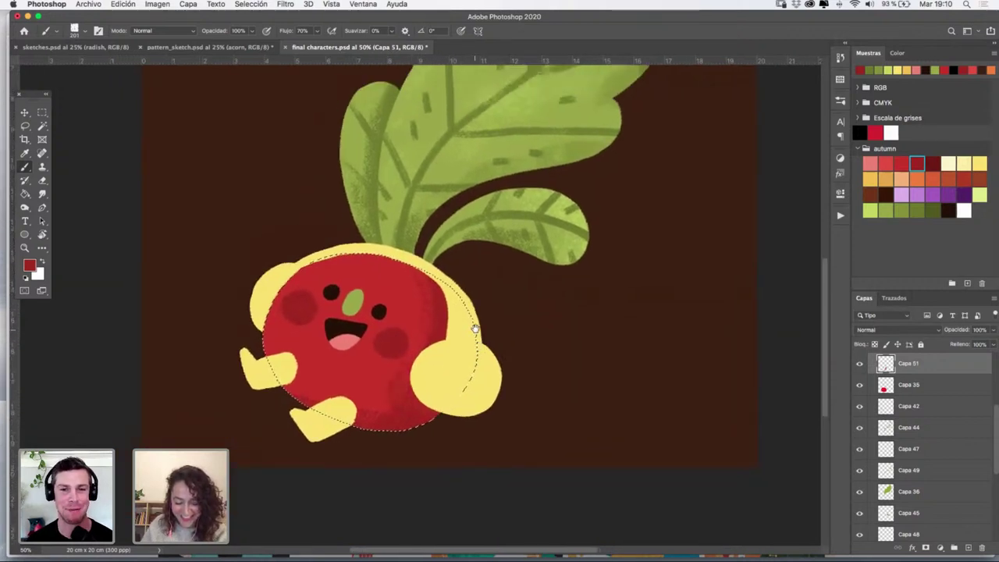
{"action": "left_click_drag", "start_coordinate": [475, 329], "coordinate": [477, 328]}
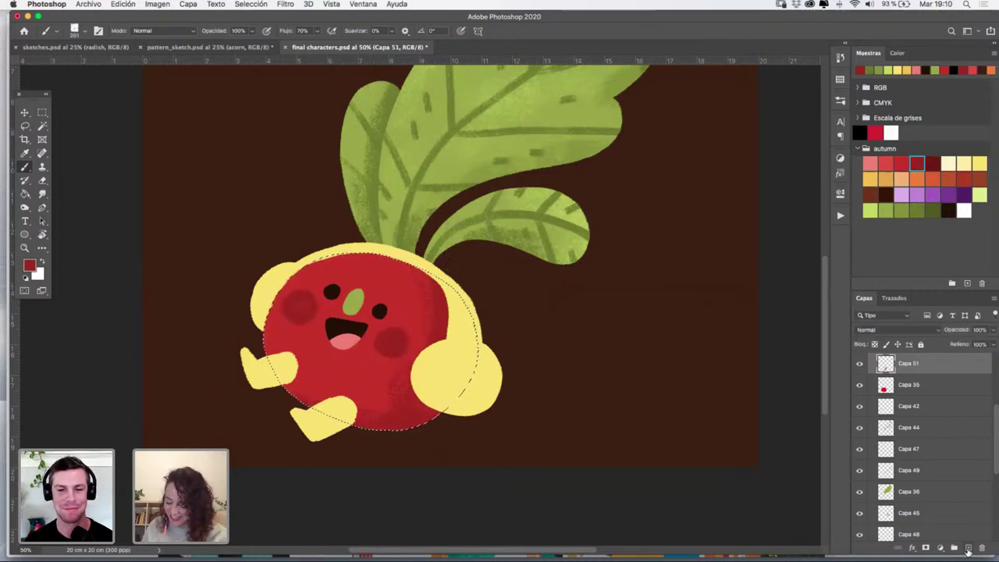
Add a layer above the body shading and paint grainy pink highlights across the face with Kyle's FX Box - Noise Control at 240 px
{"action": "left_click", "coordinate": [968, 548]}
{"action": "left_click", "coordinate": [870, 162]}
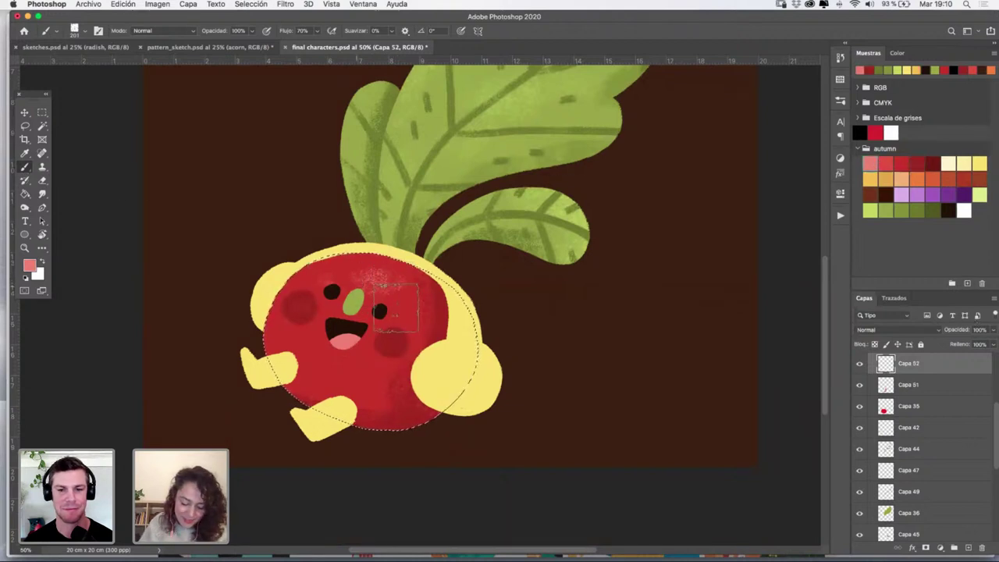
{"action": "left_click", "coordinate": [840, 101]}
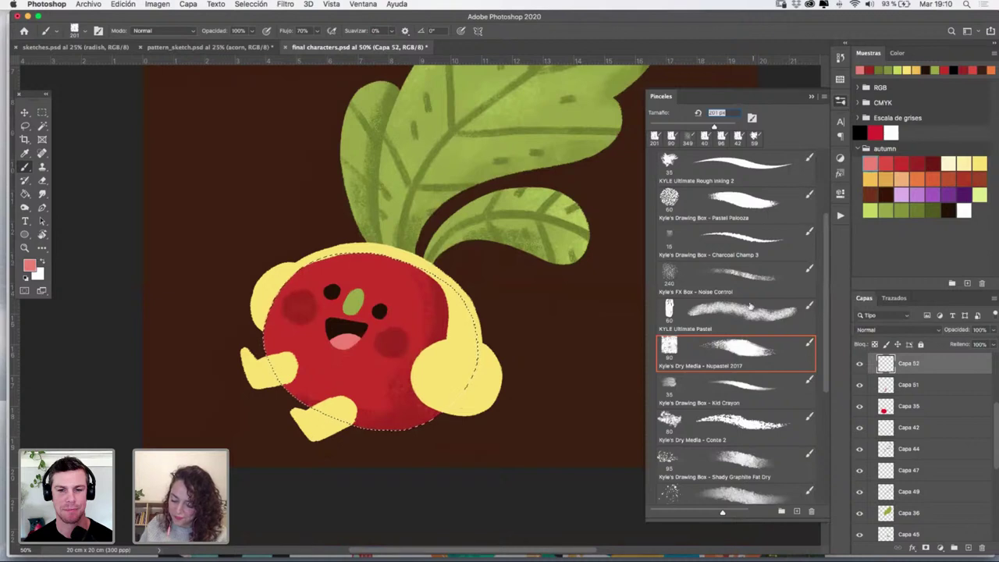
{"action": "left_click", "coordinate": [749, 306]}
{"action": "mouse_move", "coordinate": [325, 286]}
{"action": "left_mouse_down"}
{"action": "mouse_move", "coordinate": [397, 281]}
{"action": "mouse_move", "coordinate": [411, 305]}
{"action": "left_mouse_up"}
{"action": "left_click", "coordinate": [742, 204]}
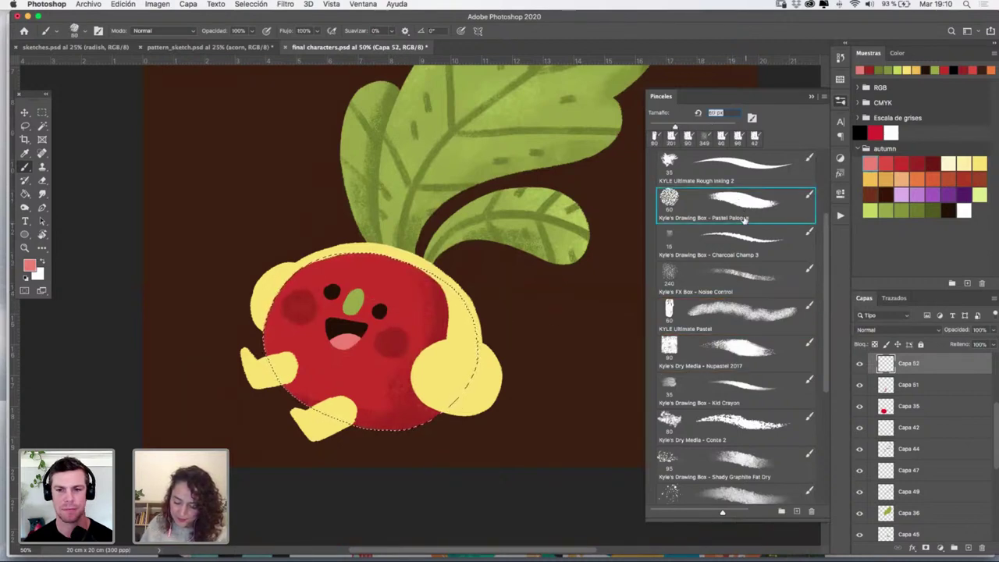
{"action": "left_click", "coordinate": [739, 277]}
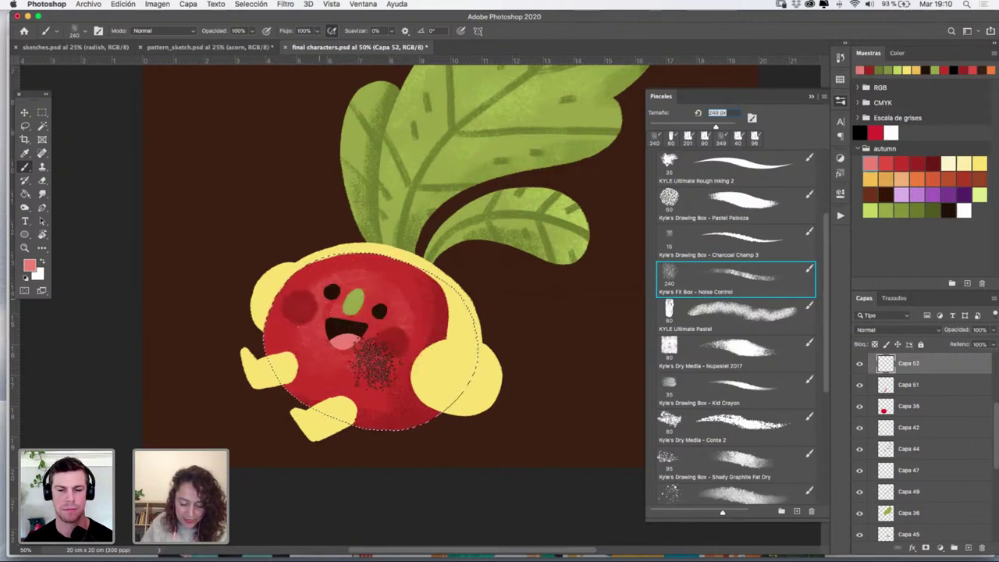
{"action": "key", "text": "super+z"}
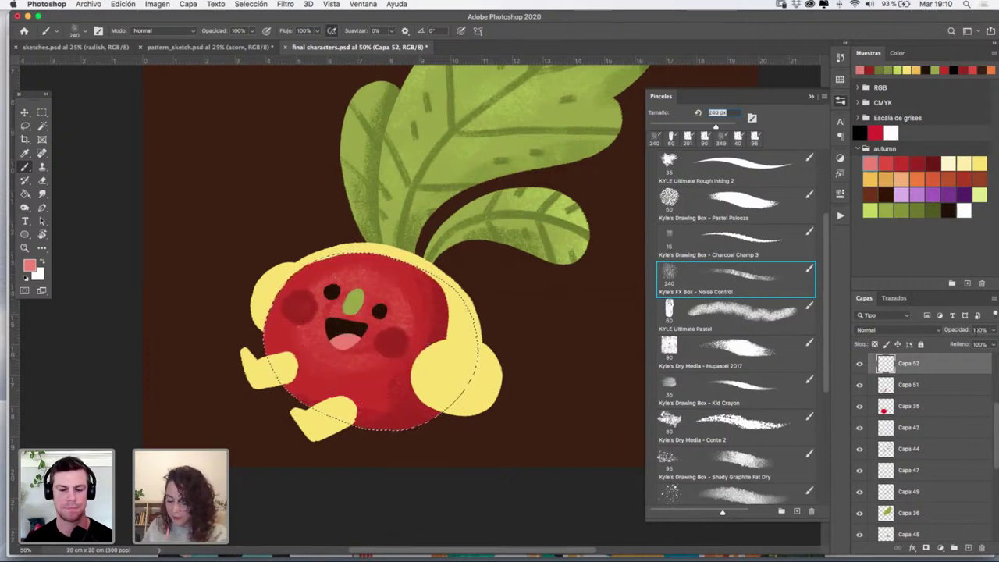
Lower the pink highlight layer's opacity to 76% and collapse the brush list
{"action": "left_click", "coordinate": [992, 329]}
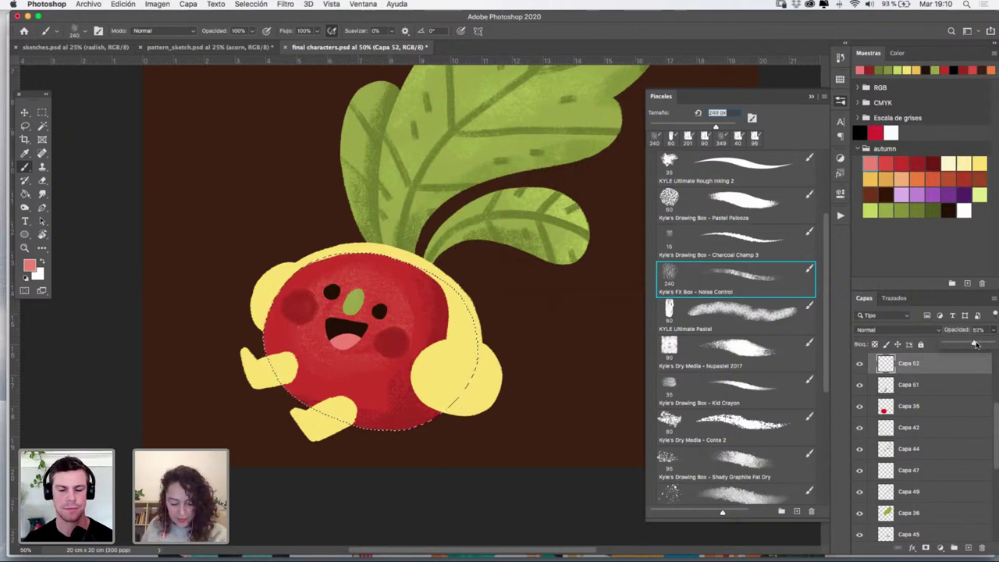
{"action": "key", "text": "super+shift+z"}
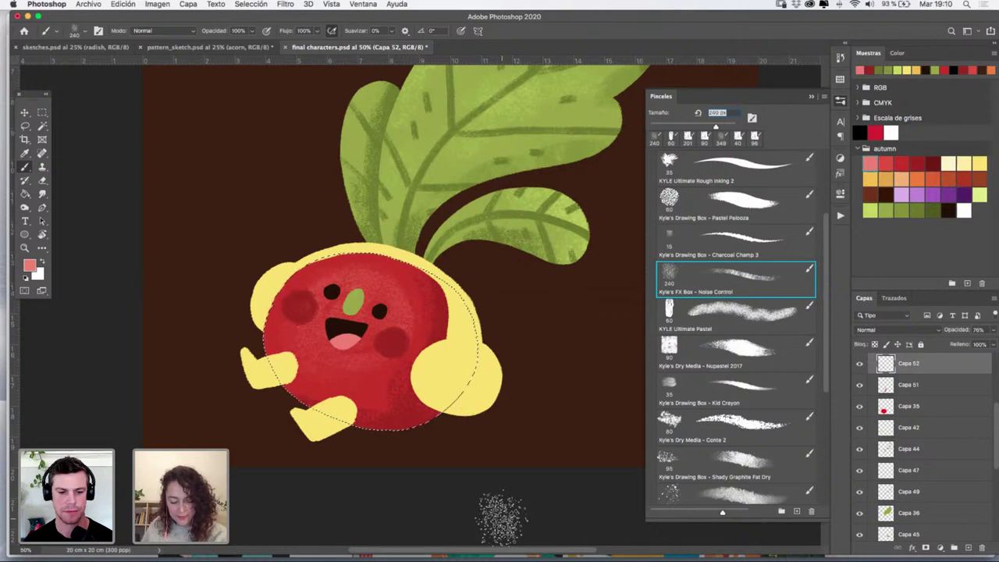
{"action": "left_click", "coordinate": [811, 96]}
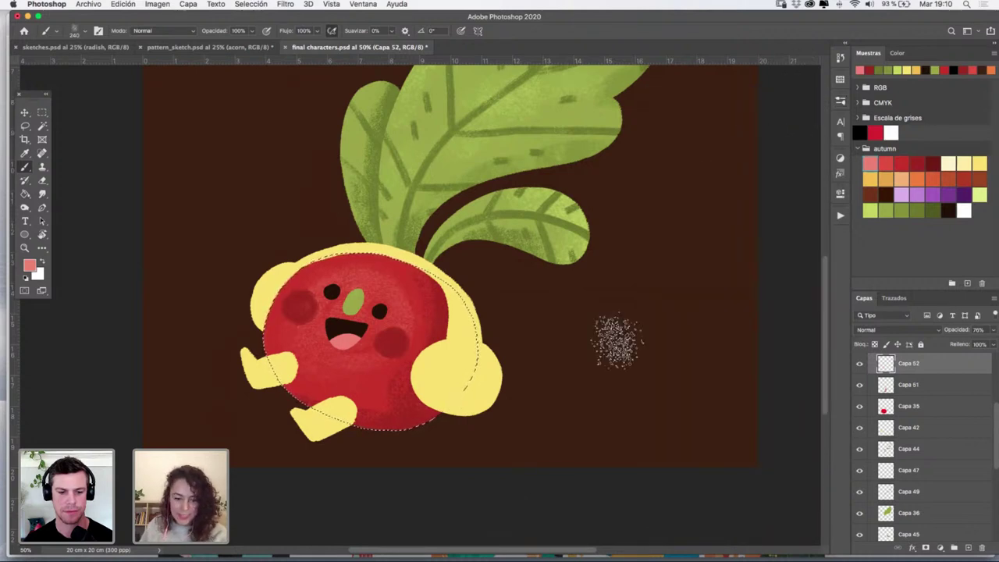
Deselect the body's outline and compare the radish with the pink highlight layer hidden and shown
{"action": "key", "text": "v"}
{"action": "left_click_drag", "start_coordinate": [444, 334], "coordinate": [448, 388]}
{"action": "left_click", "coordinate": [860, 364]}
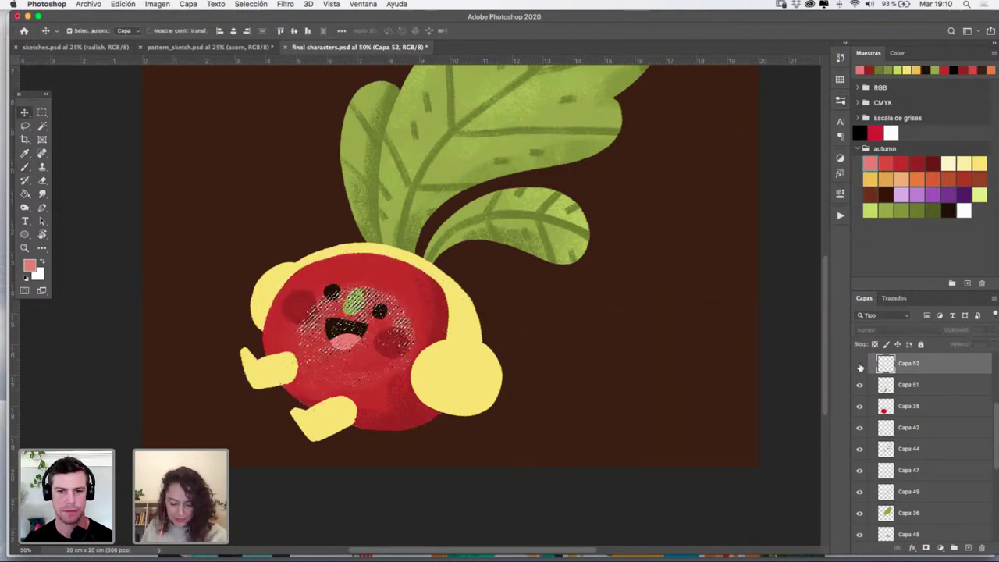
{"action": "left_click", "coordinate": [860, 366]}
{"action": "left_click", "coordinate": [861, 367]}
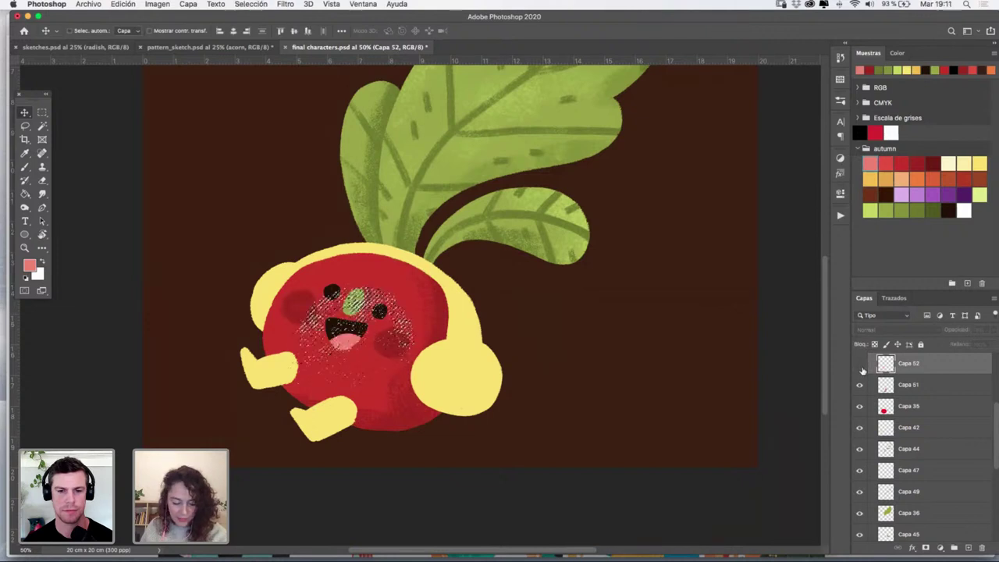
{"action": "key", "text": "super+z"}
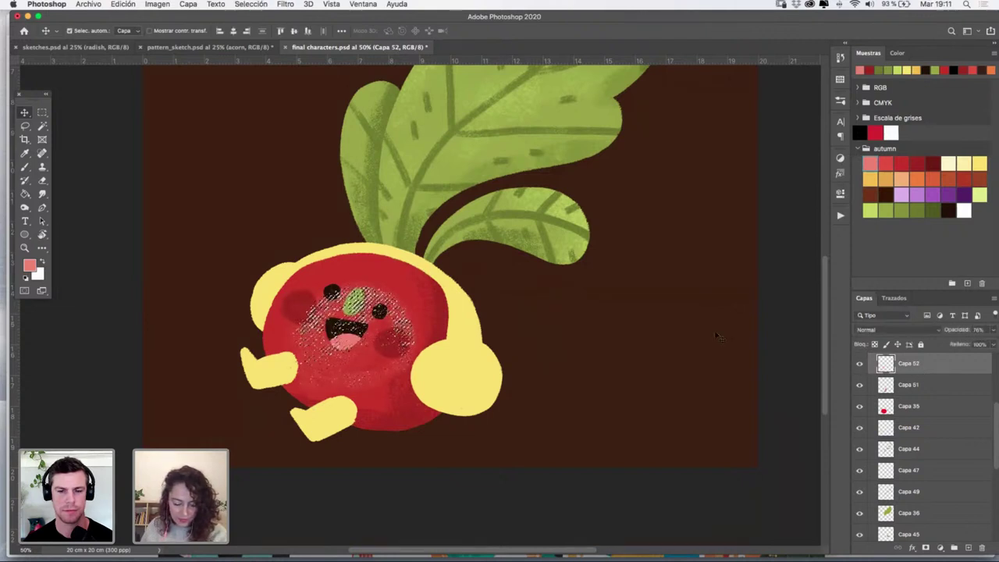
{"action": "key", "text": "super+d"}
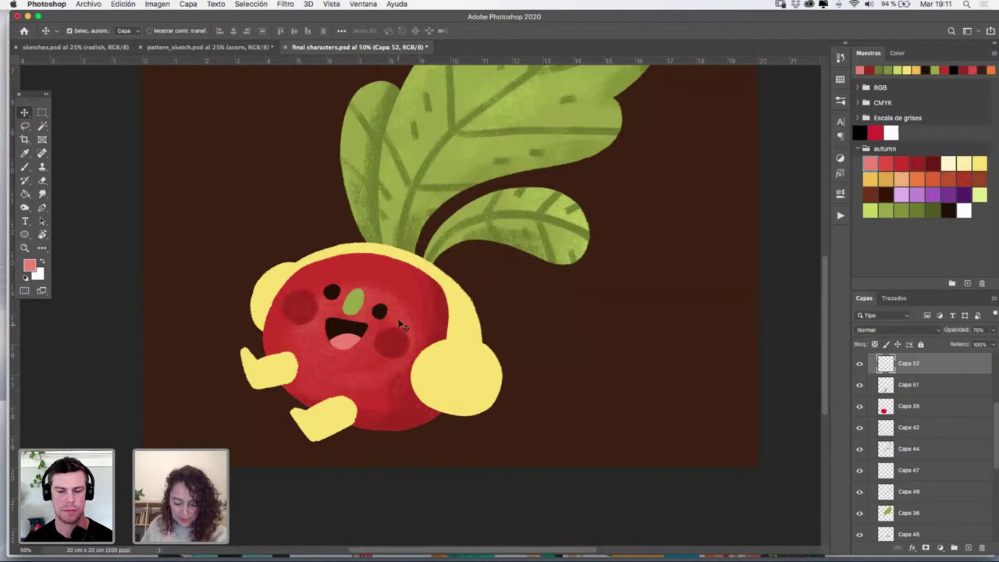
Move the pink highlights up about 0.33 cm with Free Transform
{"action": "key", "text": "super+t"}
{"action": "left_click_drag", "start_coordinate": [400, 322], "coordinate": [400, 309]}
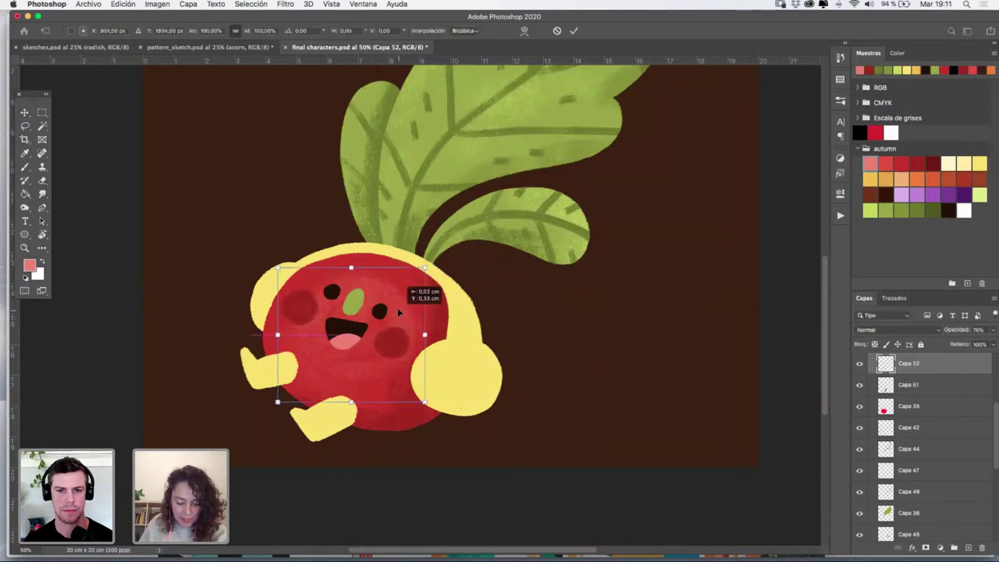
{"action": "key", "text": "Return"}
Check the body's dark red shading by hiding and showing its layer, and add a new layer directly above it
{"action": "left_click", "coordinate": [439, 341]}
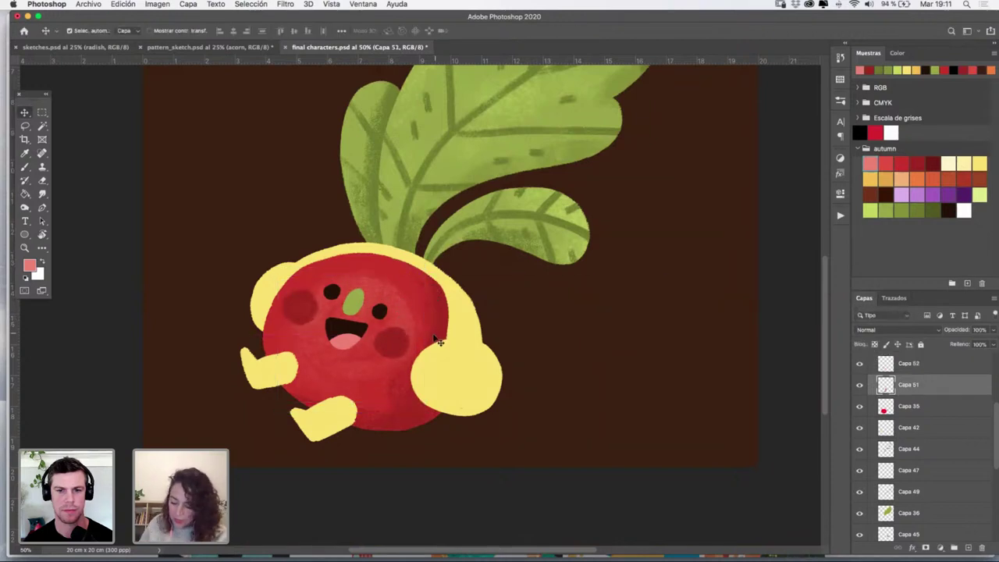
{"action": "left_click", "coordinate": [859, 386]}
{"action": "left_click", "coordinate": [860, 386]}
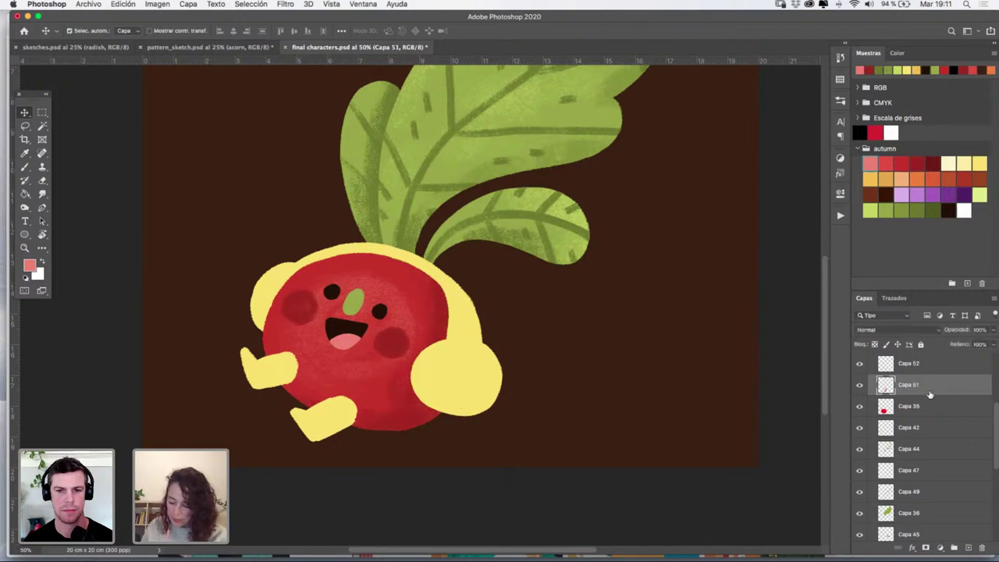
{"action": "left_click", "coordinate": [968, 549]}
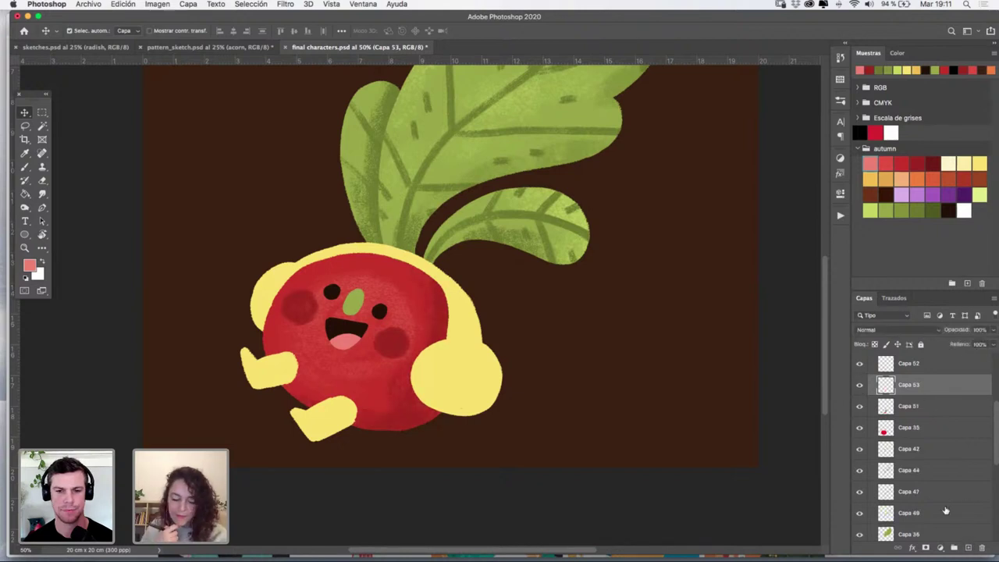
Paint dark red shadows around the eyes, nose and mouth with KYLE Ultimate Pastel at 60 px, and move their layer above the pink highlights
{"action": "key", "text": "i"}
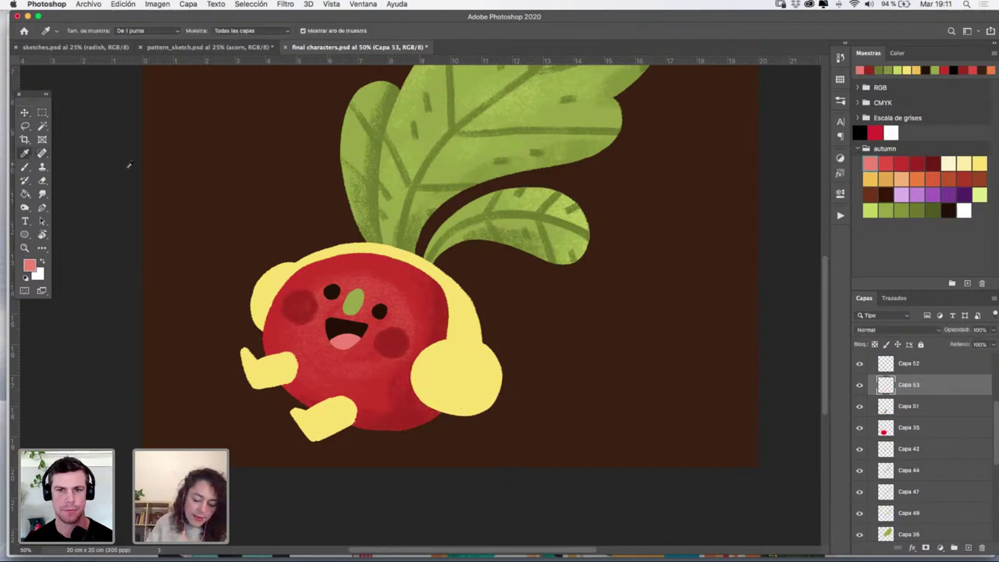
{"action": "left_click", "coordinate": [919, 163]}
{"action": "left_click", "coordinate": [29, 164]}
{"action": "left_click", "coordinate": [841, 123]}
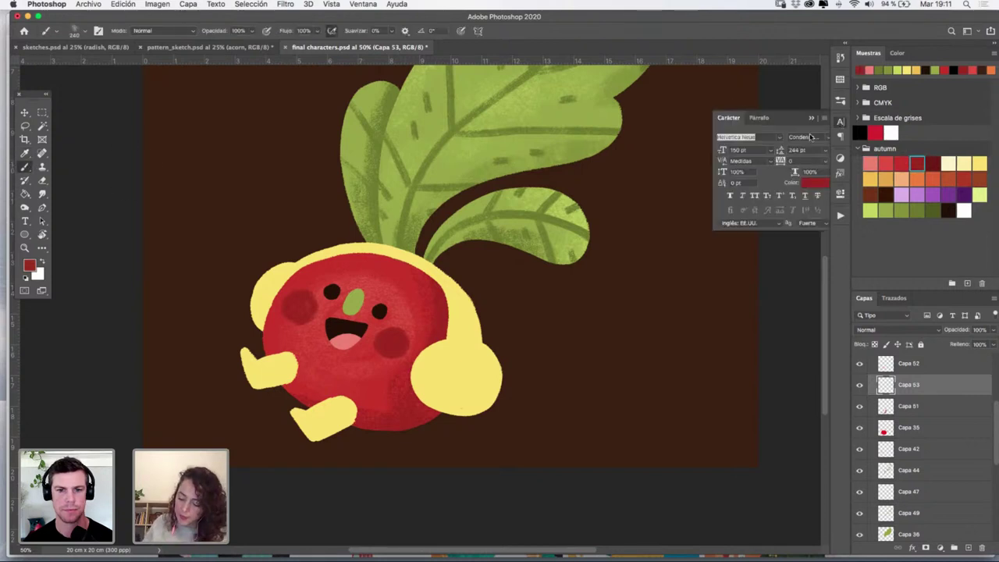
{"action": "left_click", "coordinate": [841, 103]}
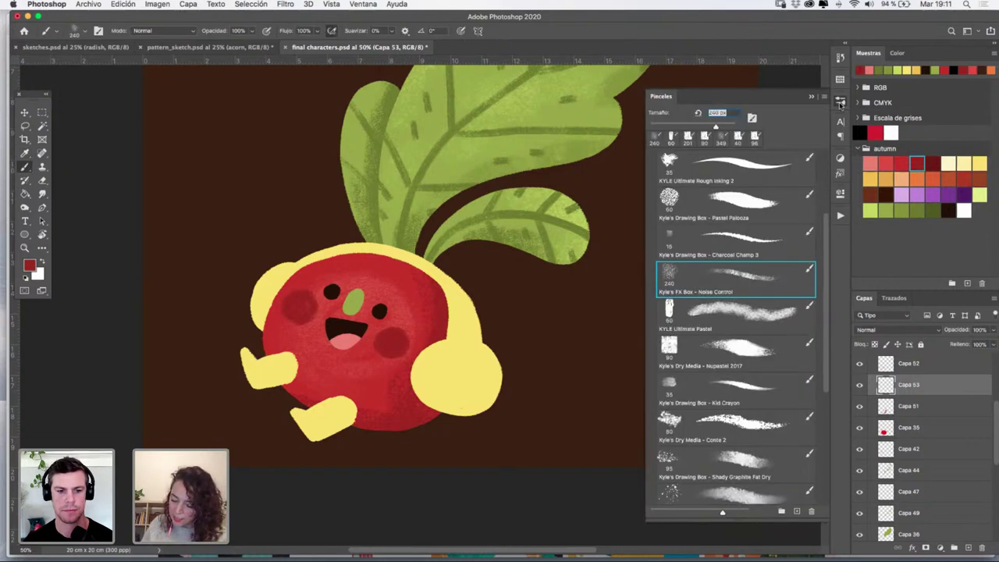
{"action": "left_click", "coordinate": [718, 312]}
{"action": "key", "text": "z"}
{"action": "left_click", "coordinate": [414, 335]}
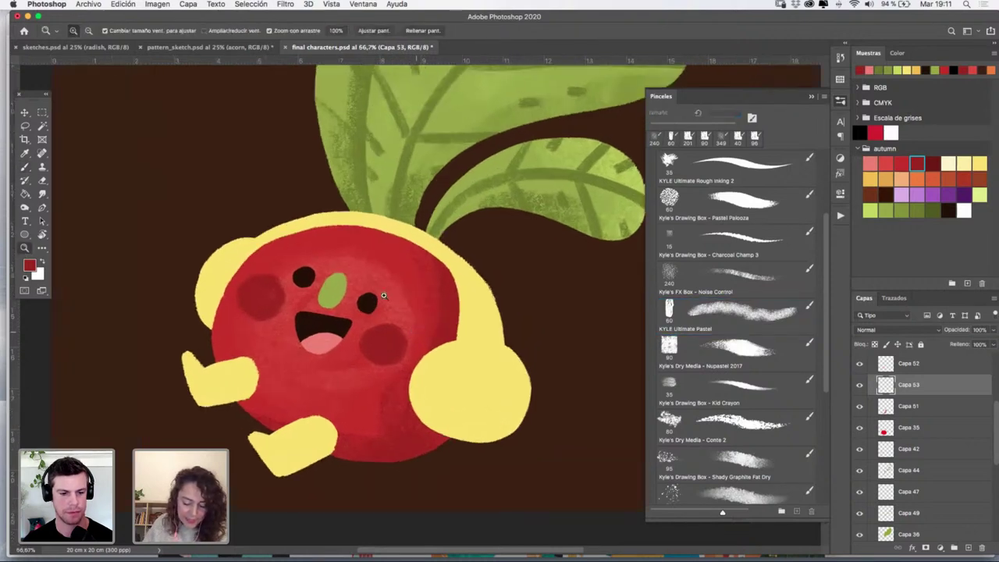
{"action": "left_click", "coordinate": [415, 331]}
{"action": "key", "text": "b"}
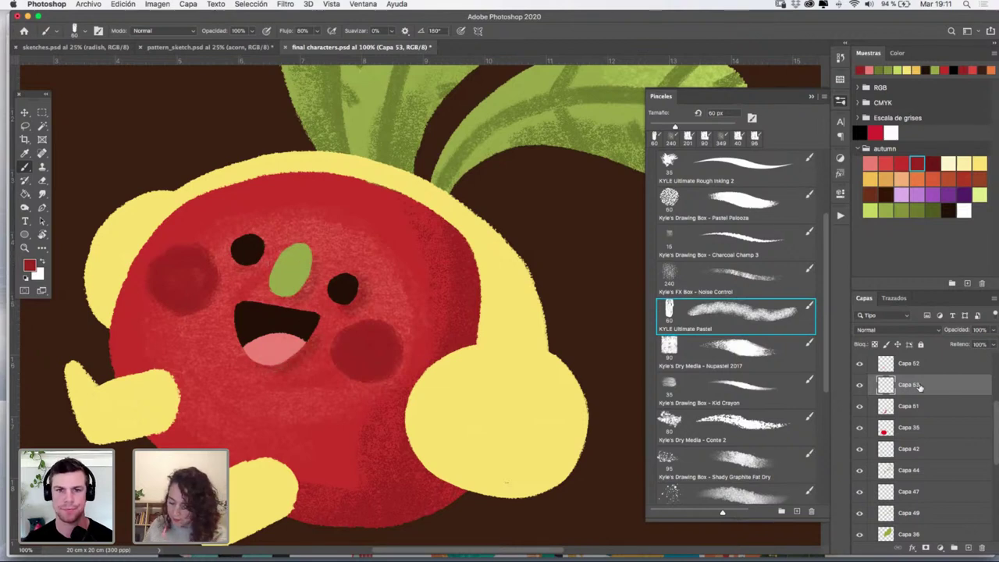
{"action": "left_click_drag", "start_coordinate": [993, 405], "coordinate": [993, 394]}
{"action": "left_click_drag", "start_coordinate": [941, 422], "coordinate": [943, 389]}
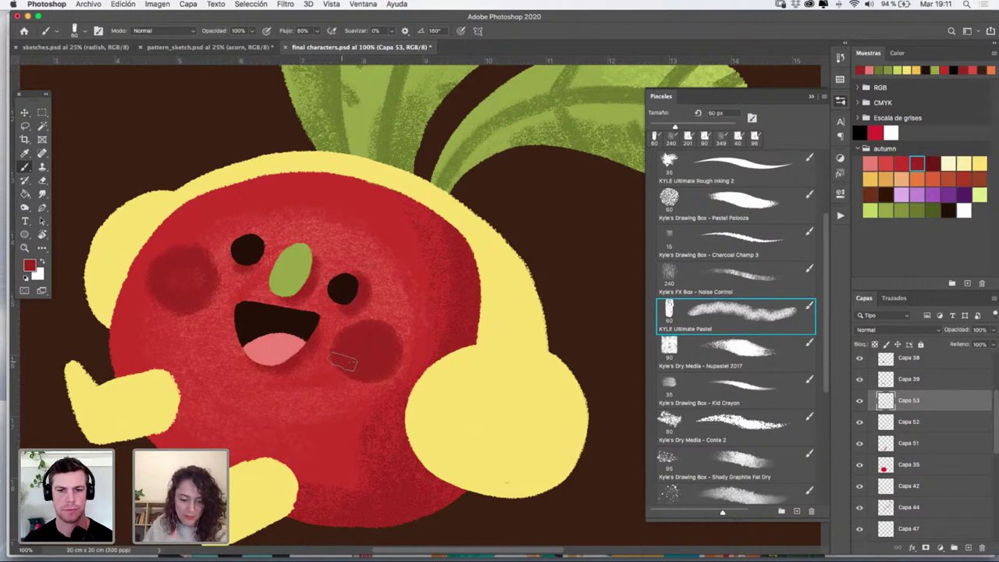
Shade the nose's right side with darker autumn greens, using the 60 px pastel brush inside the face features' outline
{"action": "key", "text": "v"}
{"action": "left_click", "coordinate": [312, 316]}
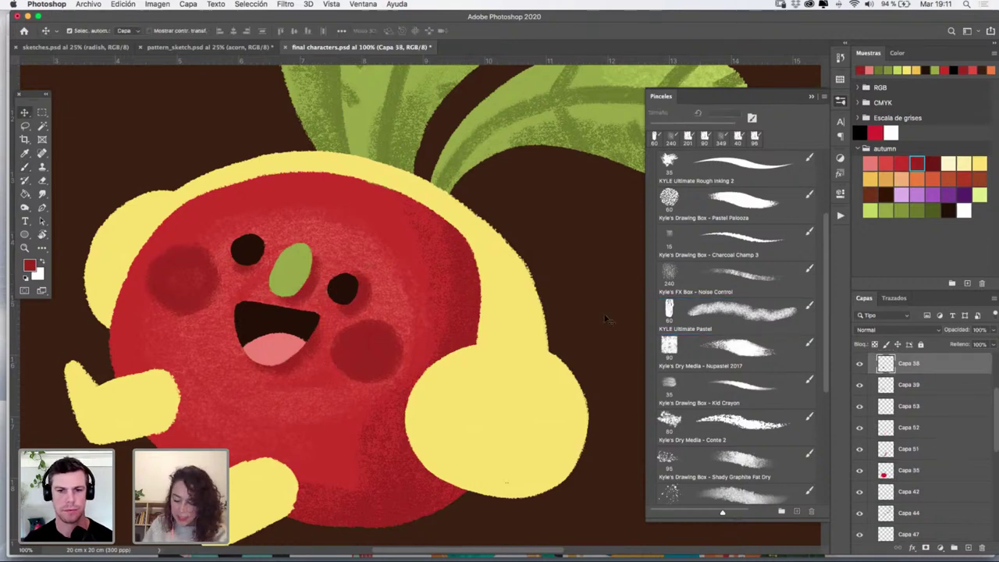
{"action": "left_click", "coordinate": [885, 362], "text": "super"}
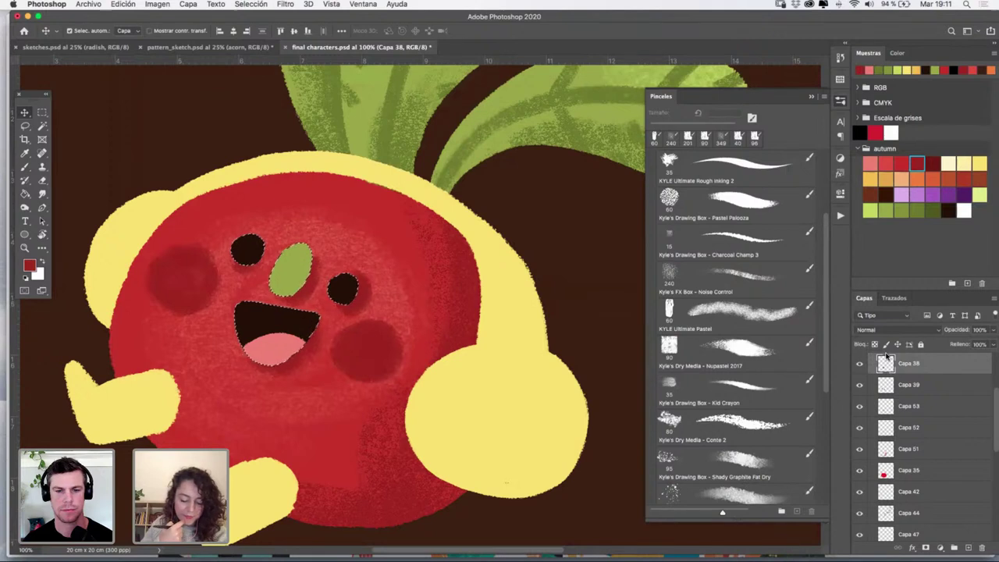
{"action": "left_click", "coordinate": [812, 98]}
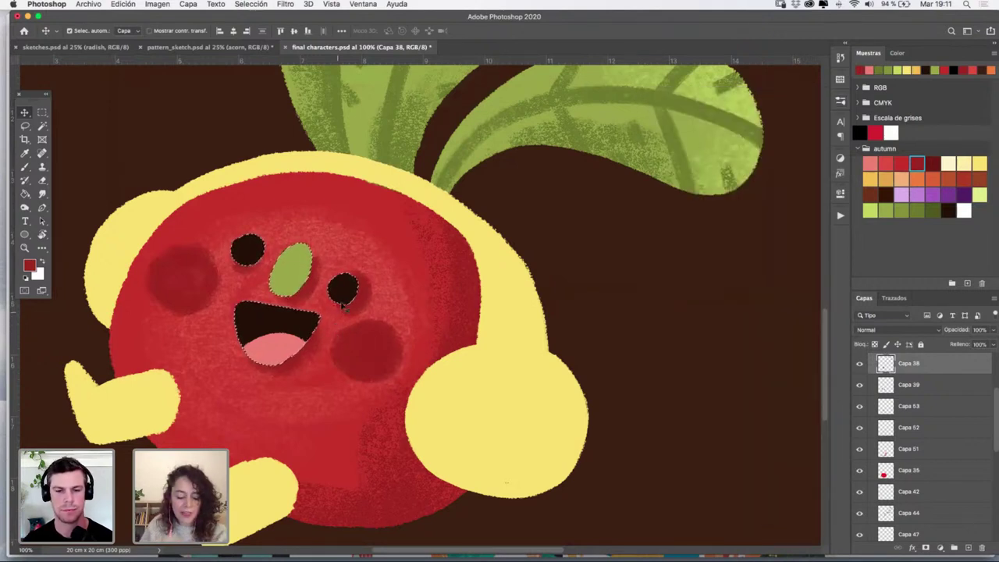
{"action": "left_click", "coordinate": [917, 209]}
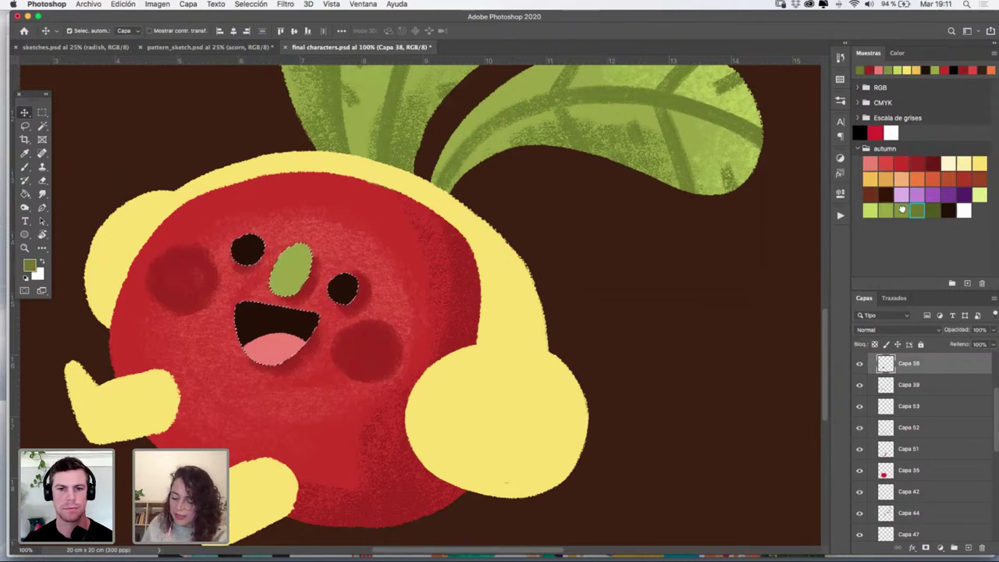
{"action": "left_click", "coordinate": [902, 209]}
{"action": "key", "text": "b"}
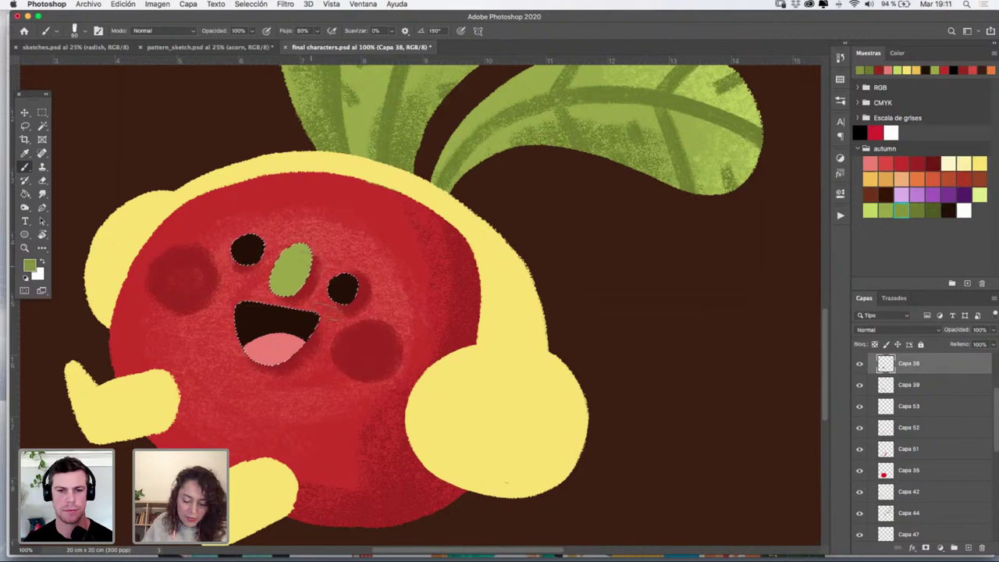
{"action": "left_click", "coordinate": [859, 363]}
{"action": "left_click", "coordinate": [859, 363]}
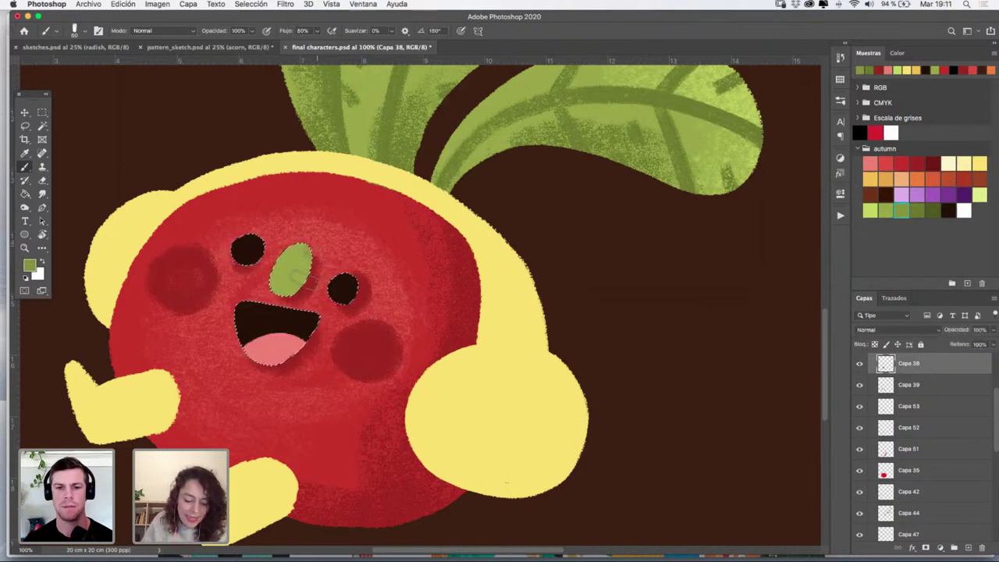
{"action": "left_click", "coordinate": [918, 208]}
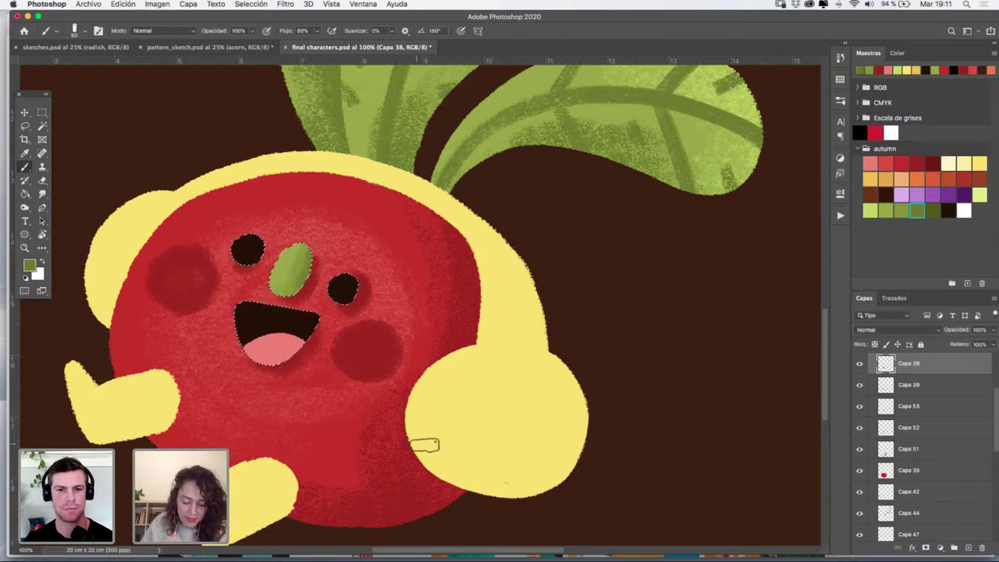
Merge the tongue layer with the layer of the eyes, nose and mouth, and check the result by hiding and showing it
{"action": "scroll", "coordinate": [994, 426], "scroll_direction": "up", "scroll_amount": 1}
{"action": "scroll", "coordinate": [994, 427], "scroll_direction": "up", "scroll_amount": 1}
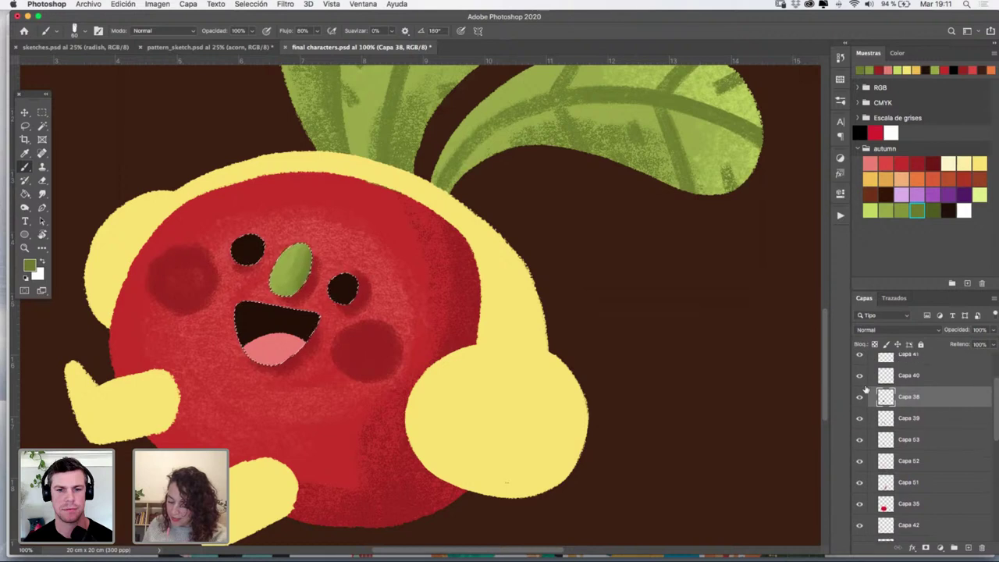
{"action": "left_click", "coordinate": [859, 377]}
{"action": "left_click", "coordinate": [859, 377]}
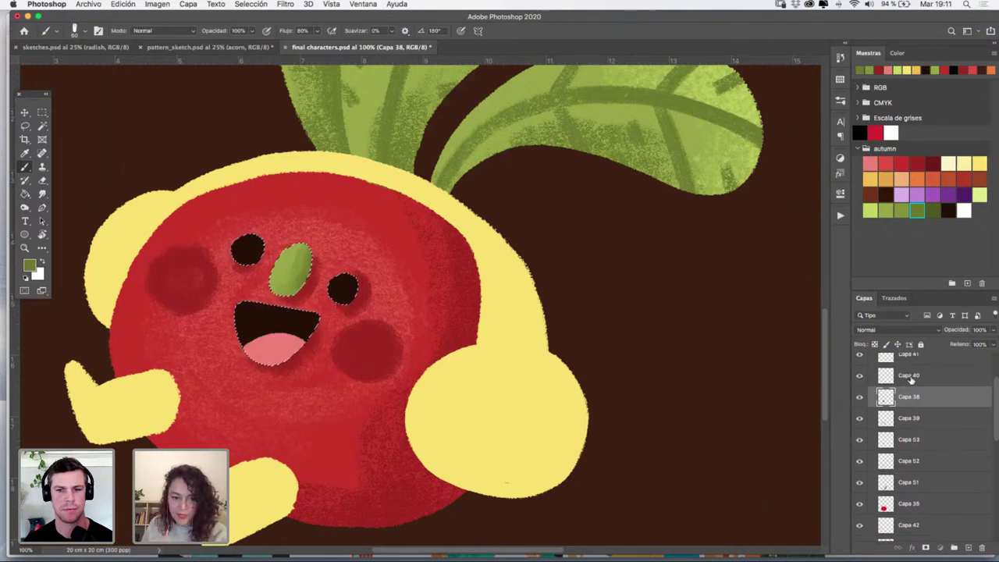
{"action": "left_click", "coordinate": [909, 377], "text": "shift"}
{"action": "key", "text": "ctrl+e"}
{"action": "left_click", "coordinate": [859, 377]}
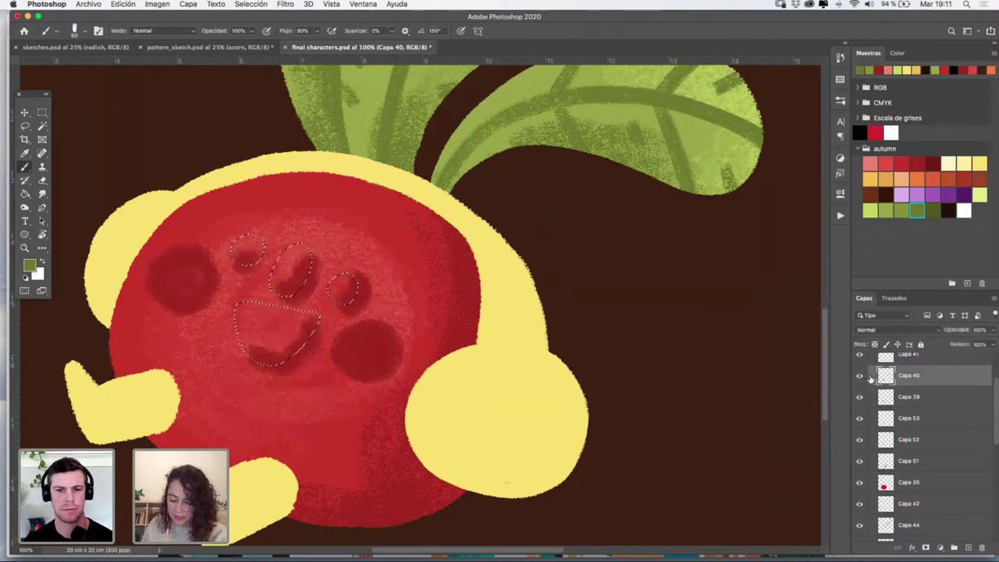
{"action": "left_click", "coordinate": [859, 377]}
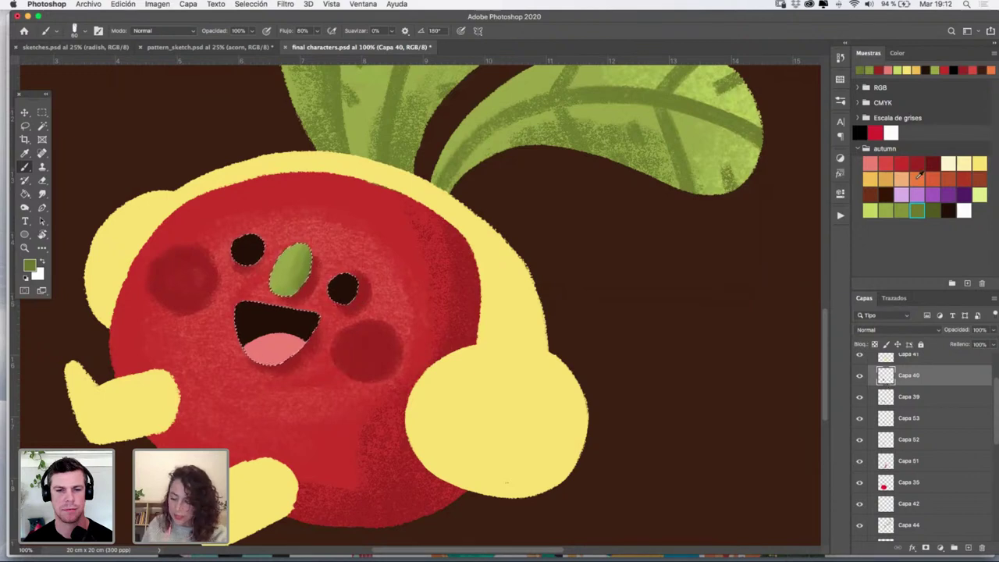
Shade the tongue's right side with light red inside the face features' outline, deselect, and review the whole character
{"action": "left_click", "coordinate": [890, 162]}
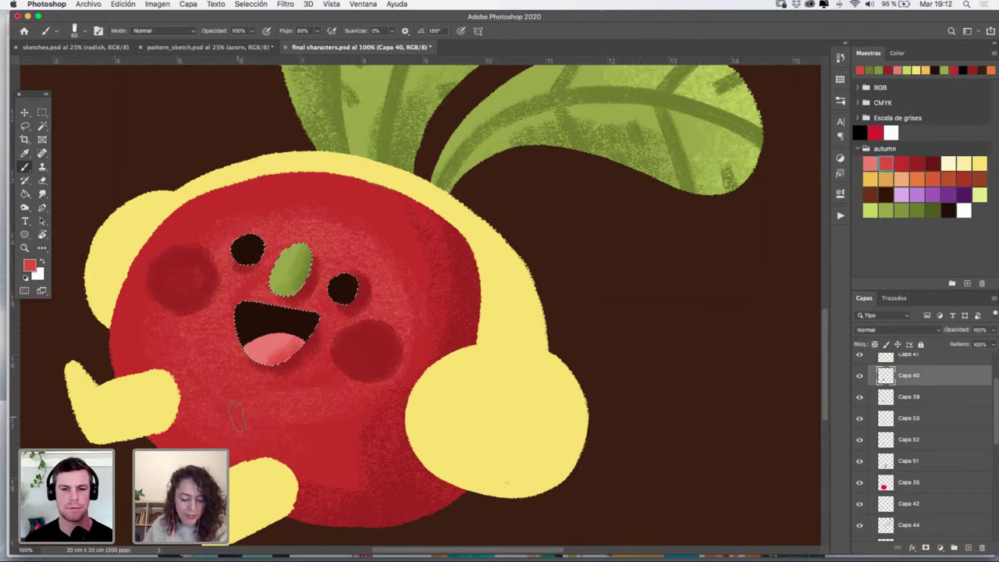
{"action": "key", "text": "super+d"}
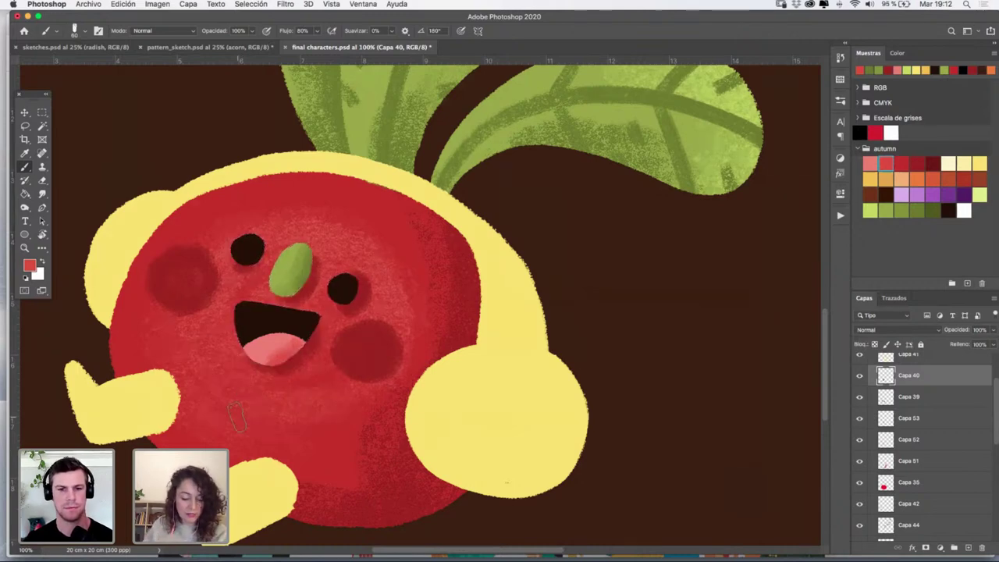
{"action": "key", "text": "z"}
{"action": "left_click", "coordinate": [538, 252], "text": "alt"}
{"action": "left_click", "coordinate": [538, 252], "text": "alt"}
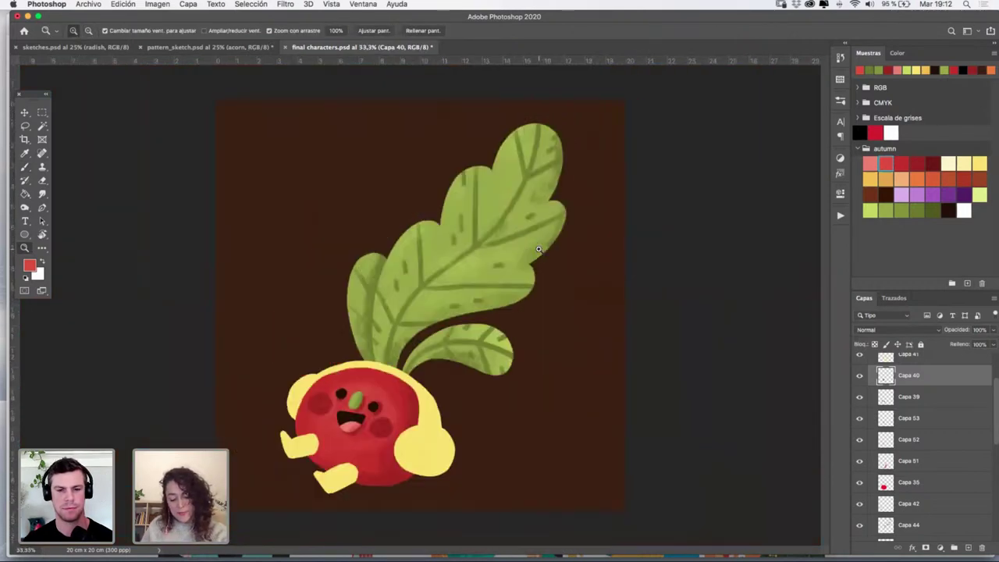
{"action": "left_click", "coordinate": [425, 437]}
{"action": "left_click_drag", "start_coordinate": [428, 442], "coordinate": [520, 327]}
{"action": "left_click", "coordinate": [518, 330], "text": "alt"}
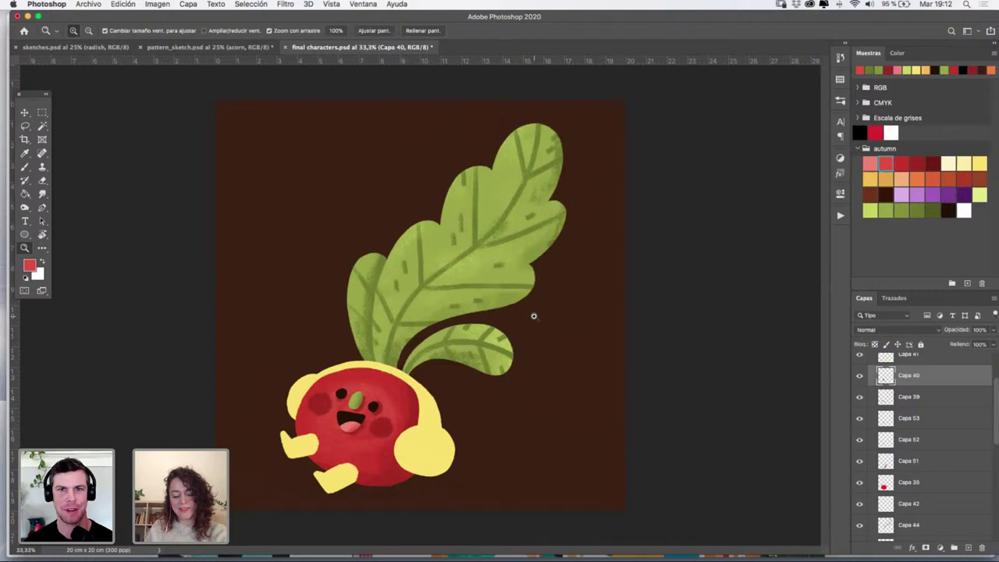
Identify the feet's layer by hiding and showing it, and select the outline of both feet
{"action": "left_click", "coordinate": [439, 439]}
{"action": "left_click_drag", "start_coordinate": [440, 440], "coordinate": [620, 249]}
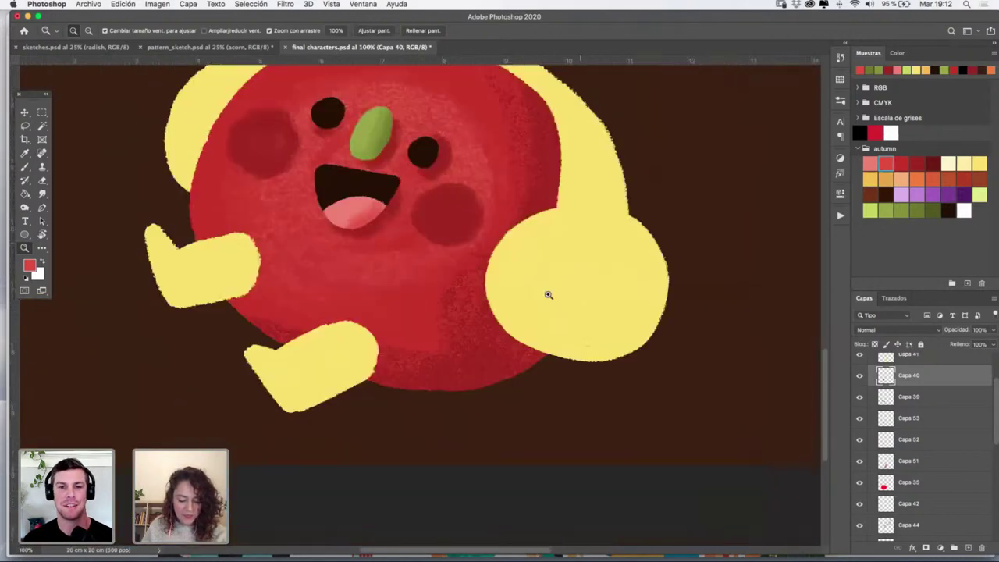
{"action": "key", "text": "v"}
{"action": "left_click", "coordinate": [372, 350]}
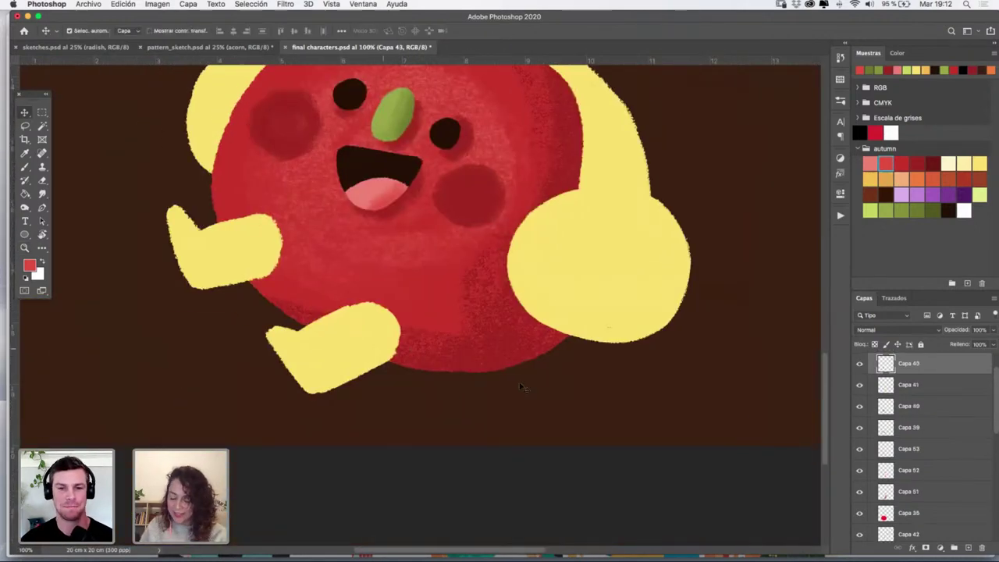
{"action": "left_click", "coordinate": [860, 364]}
{"action": "left_click", "coordinate": [860, 363]}
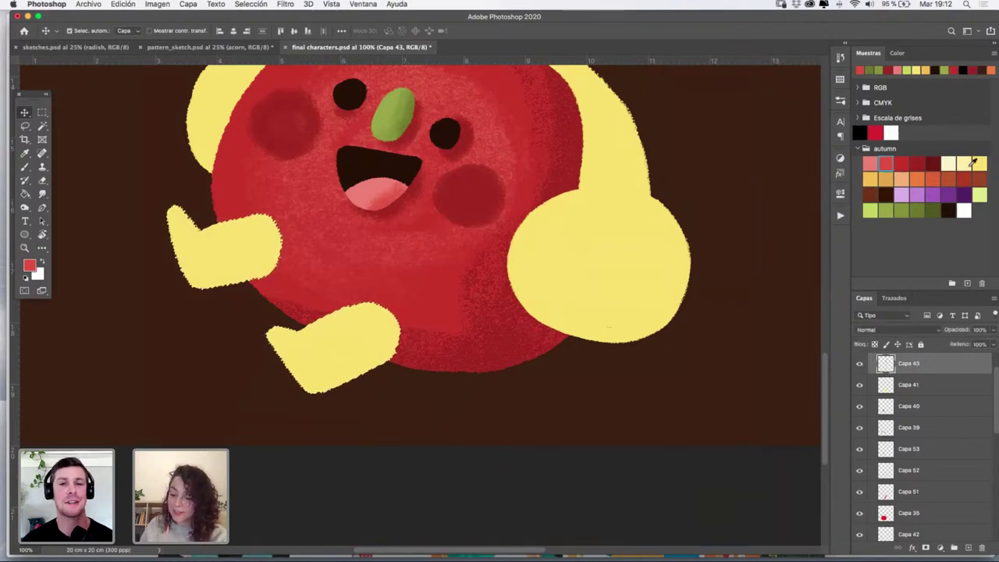
Paint light orange shading on the soles and undersides of both feet with Kyle's Dry Media - Nupastel 2017 at 90 px
{"action": "left_click", "coordinate": [870, 179]}
{"action": "left_click", "coordinate": [25, 167]}
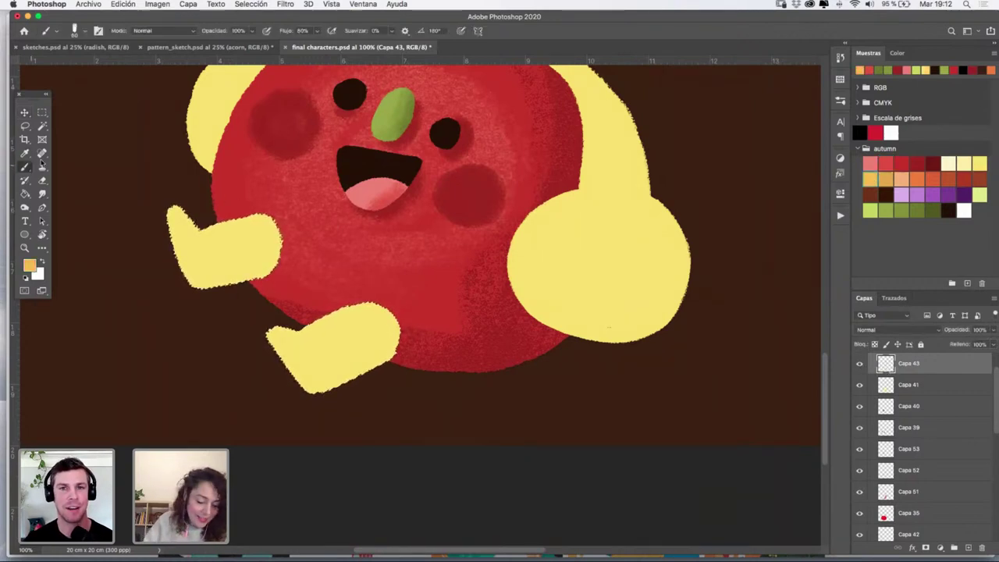
{"action": "left_click", "coordinate": [840, 101]}
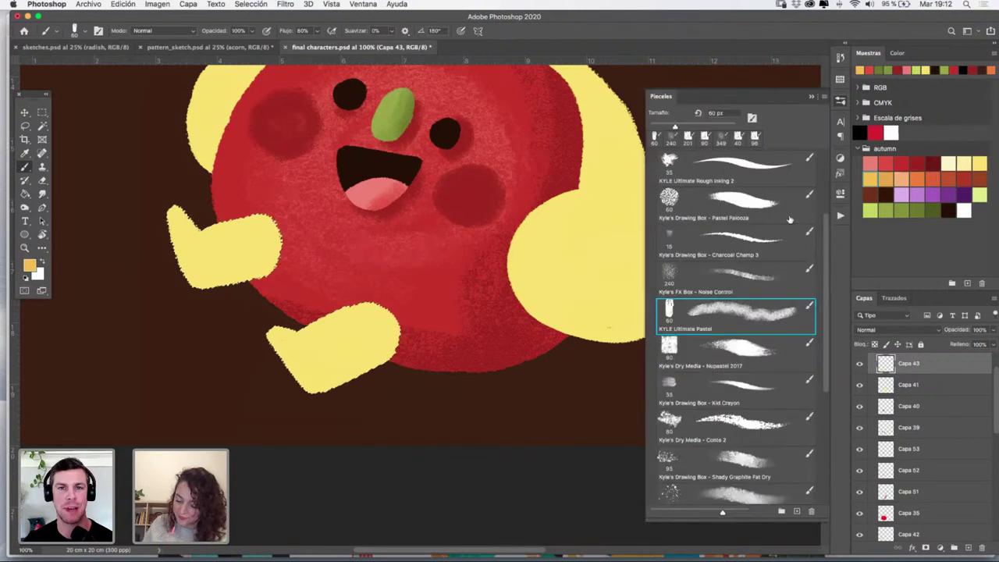
{"action": "left_click", "coordinate": [727, 351]}
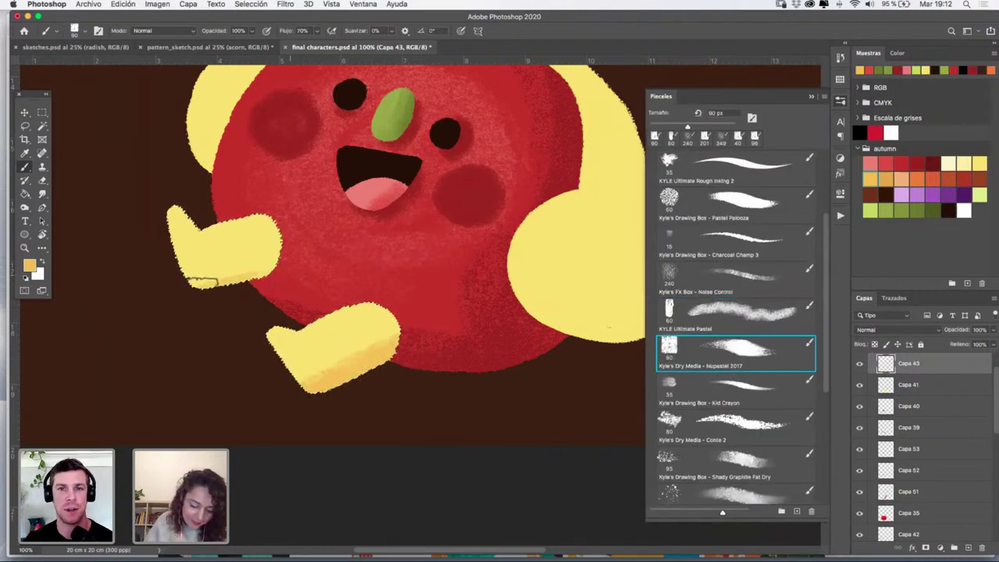
{"action": "left_click_drag", "start_coordinate": [278, 275], "coordinate": [205, 285]}
{"action": "left_click_drag", "start_coordinate": [160, 211], "coordinate": [192, 320]}
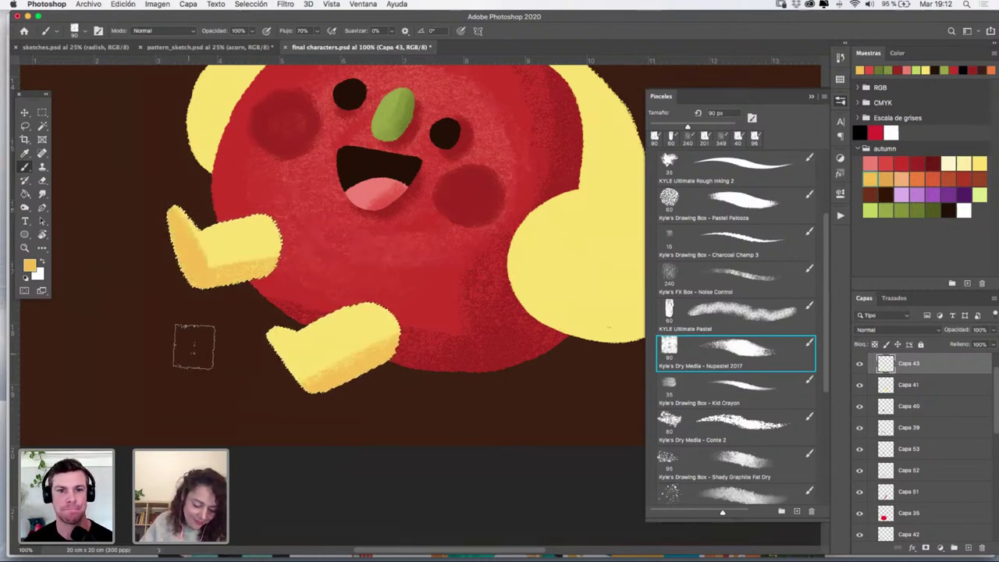
{"action": "left_click_drag", "start_coordinate": [254, 336], "coordinate": [320, 440]}
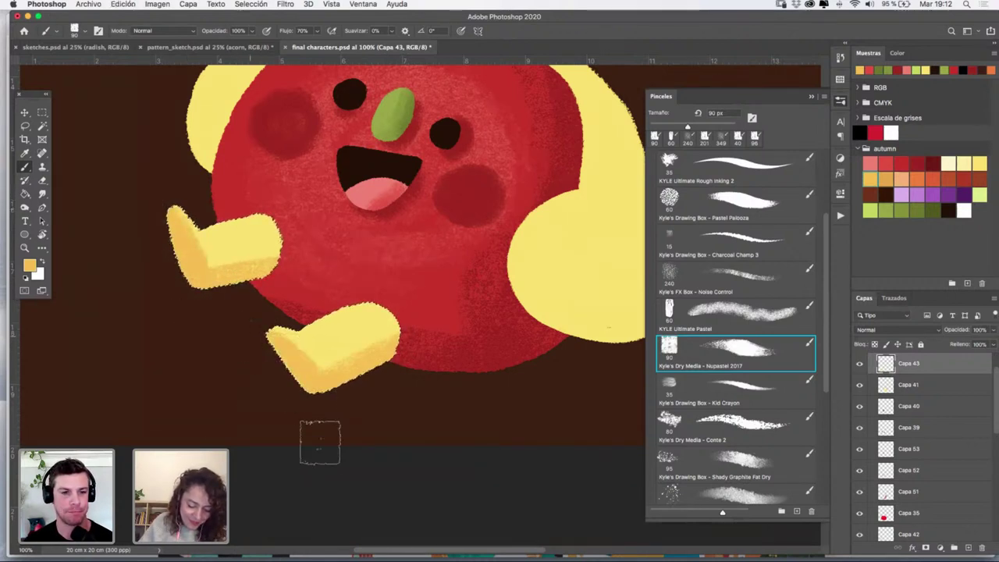
{"action": "left_click", "coordinate": [812, 97]}
Add pale yellow grainy highlights to the tops of both feet with Kyle's FX Box - Noise Control at 240 px
{"action": "scroll", "coordinate": [658, 281], "scroll_direction": "up", "scroll_amount": 3}
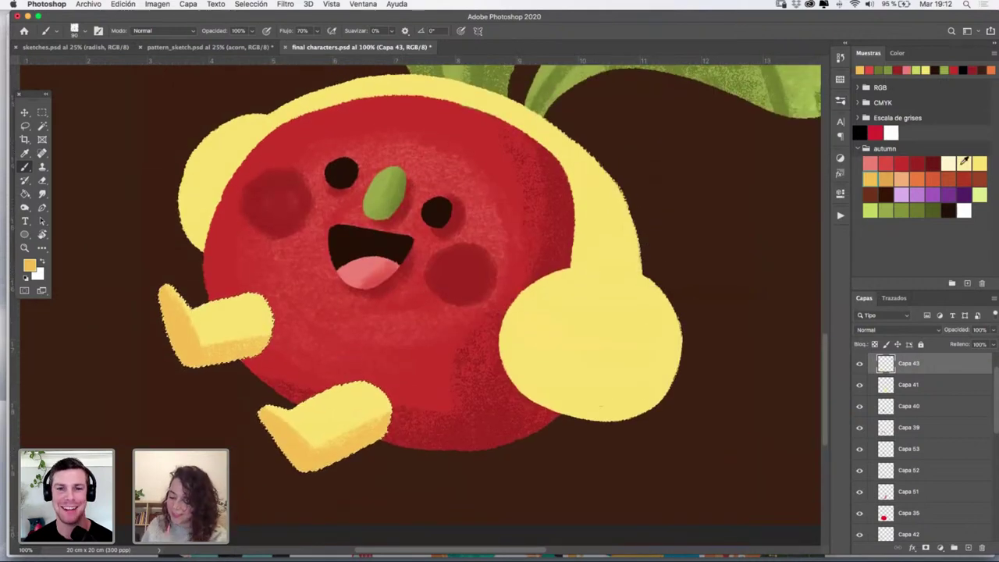
{"action": "left_click", "coordinate": [948, 162]}
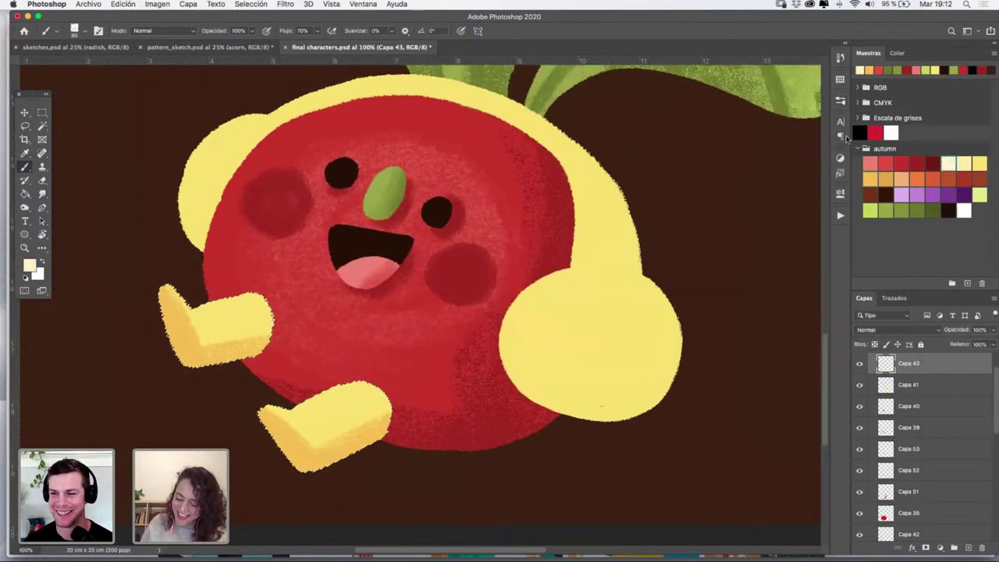
{"action": "left_click", "coordinate": [840, 103]}
{"action": "left_click", "coordinate": [744, 205]}
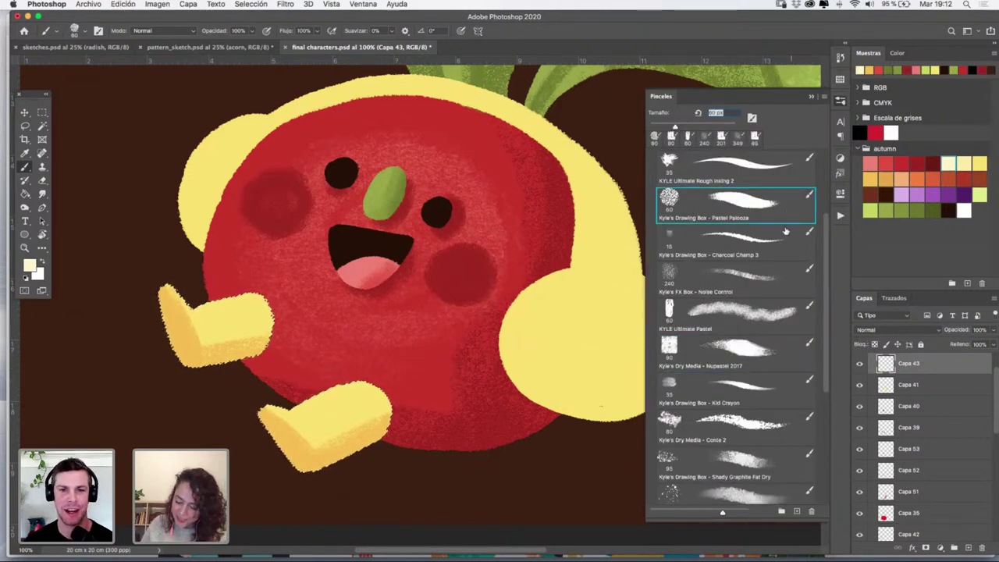
{"action": "left_click", "coordinate": [749, 270]}
{"action": "left_click", "coordinate": [962, 162]}
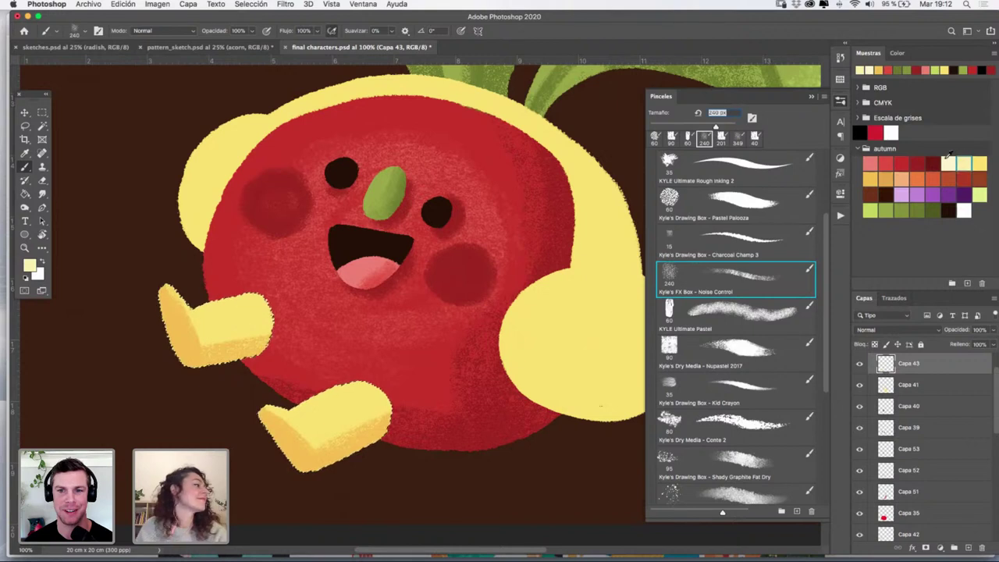
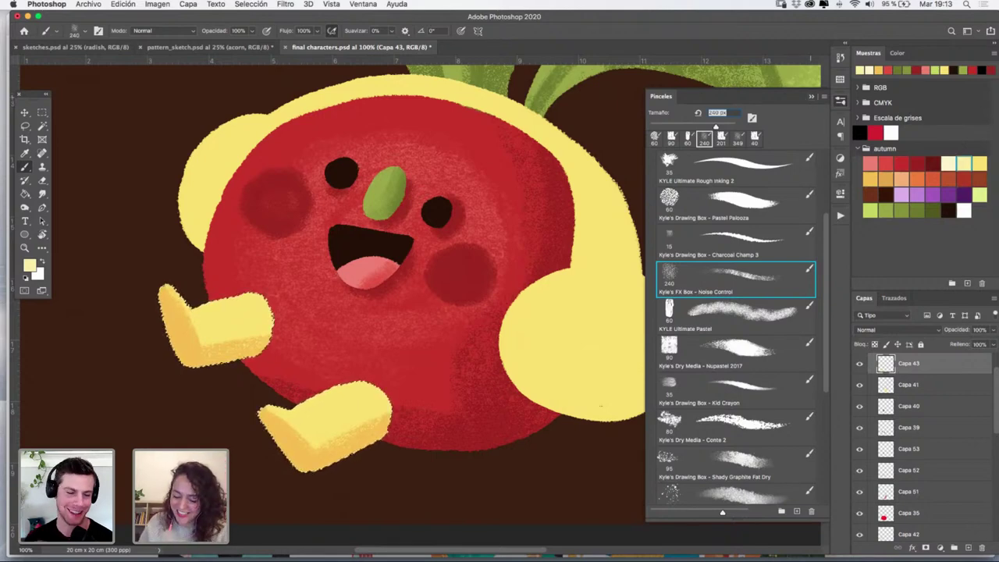
{"action": "left_click", "coordinate": [811, 96]}
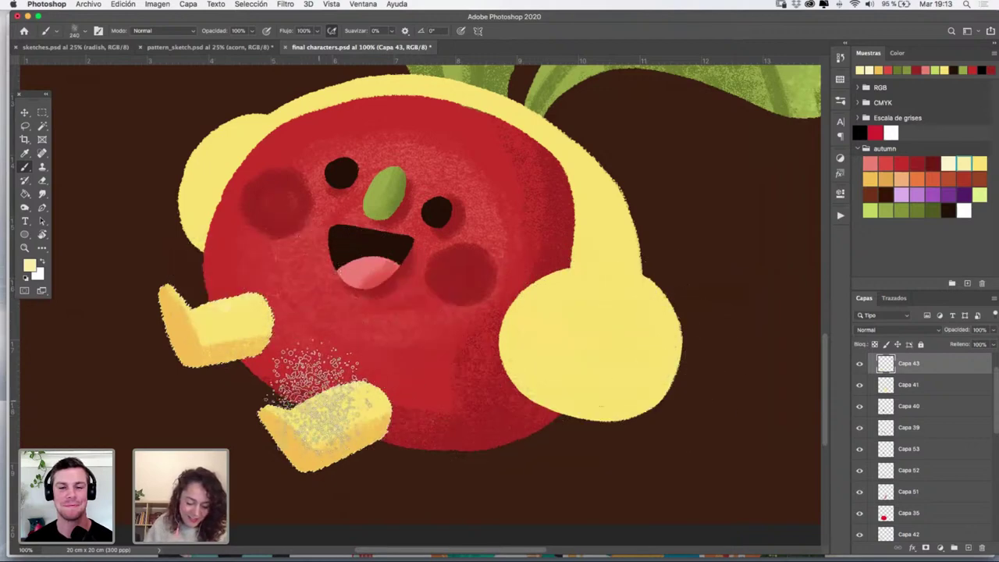
Identify the headphones' layer, load its outline as a selection, and add a new layer above it
{"action": "scroll", "coordinate": [593, 292], "scroll_direction": "up", "scroll_amount": 5}
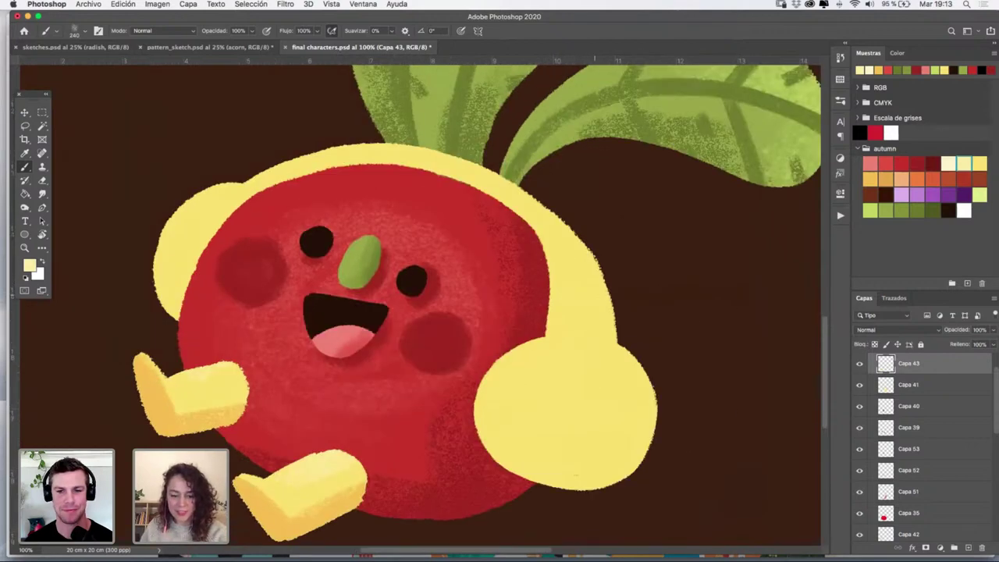
{"action": "key", "text": "v"}
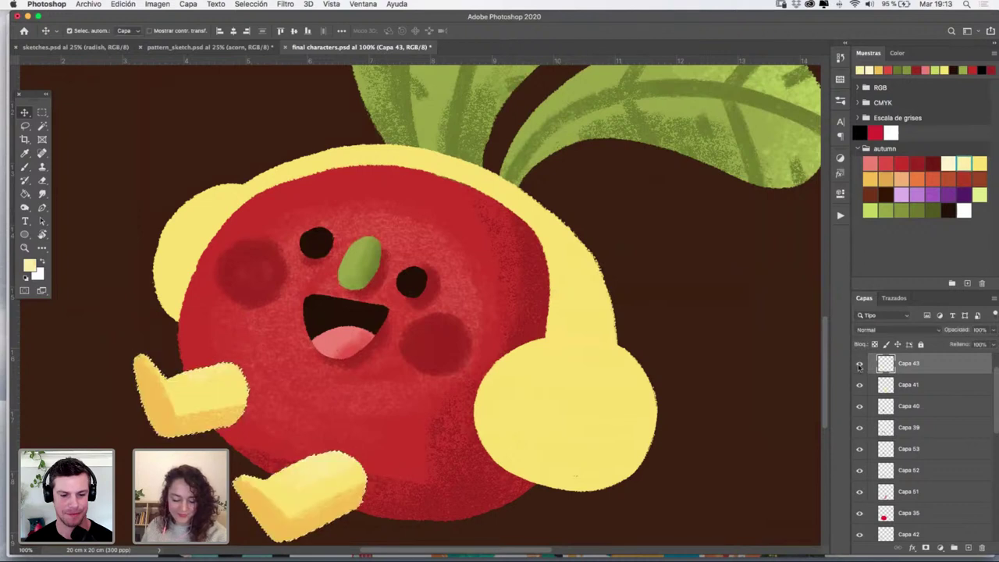
{"action": "left_click", "coordinate": [610, 395]}
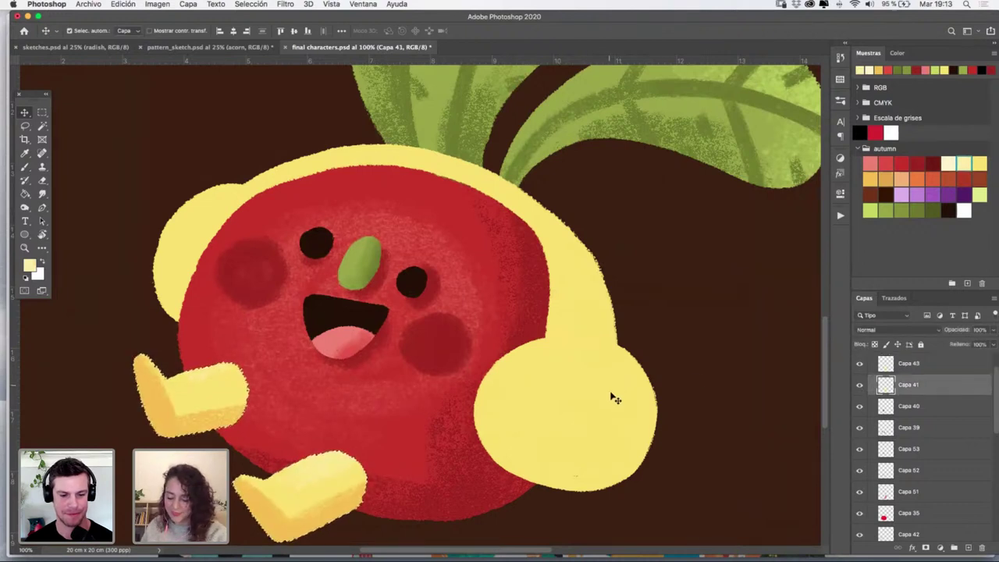
{"action": "left_click", "coordinate": [859, 386]}
{"action": "left_click", "coordinate": [860, 386]}
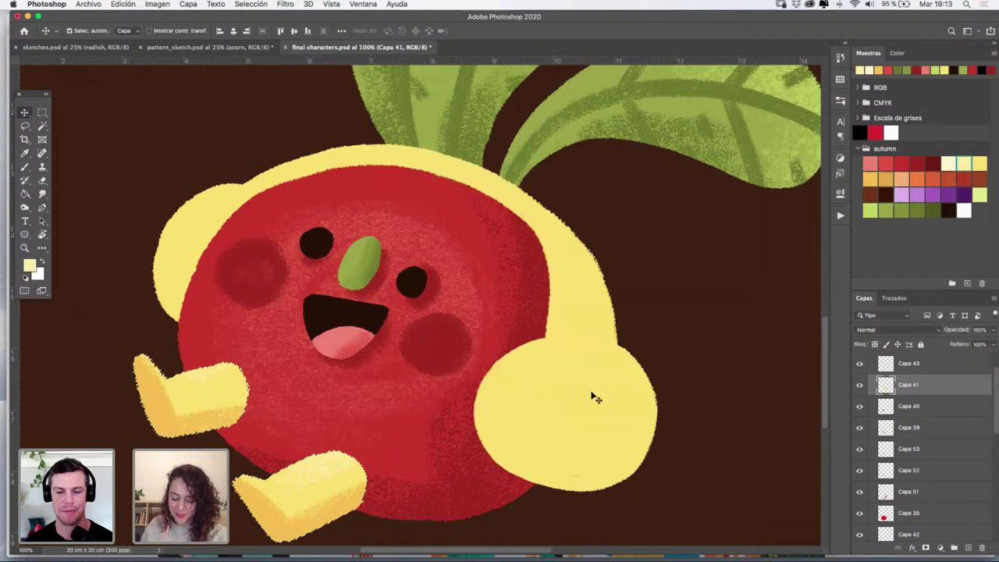
{"action": "left_click", "coordinate": [885, 389], "text": "super"}
{"action": "left_click", "coordinate": [968, 547]}
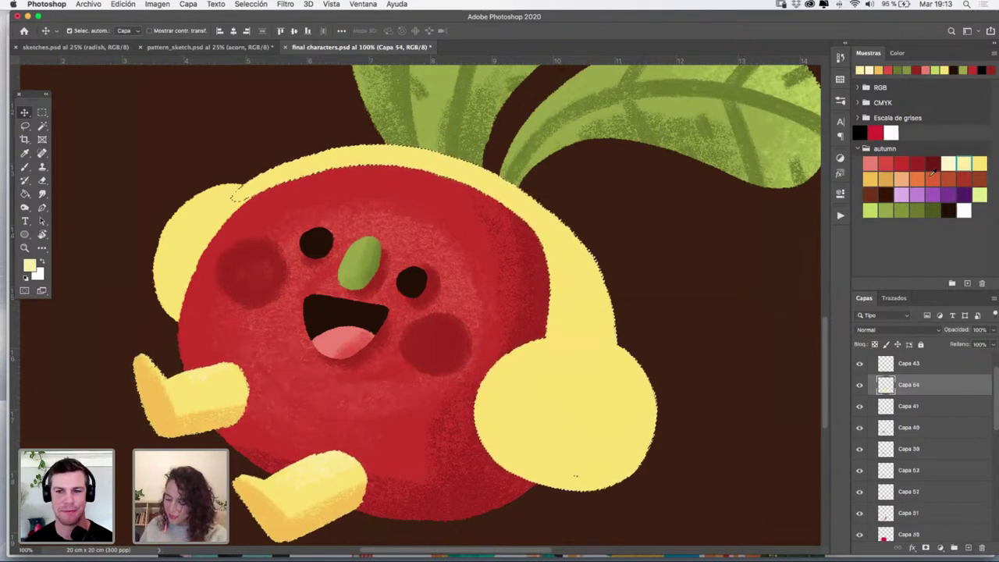
Paint a solid light orange oval pad in the centre of the front ear cup with KYLE Ultimate Rough Inking 2 at 62 px
{"action": "left_click", "coordinate": [25, 167]}
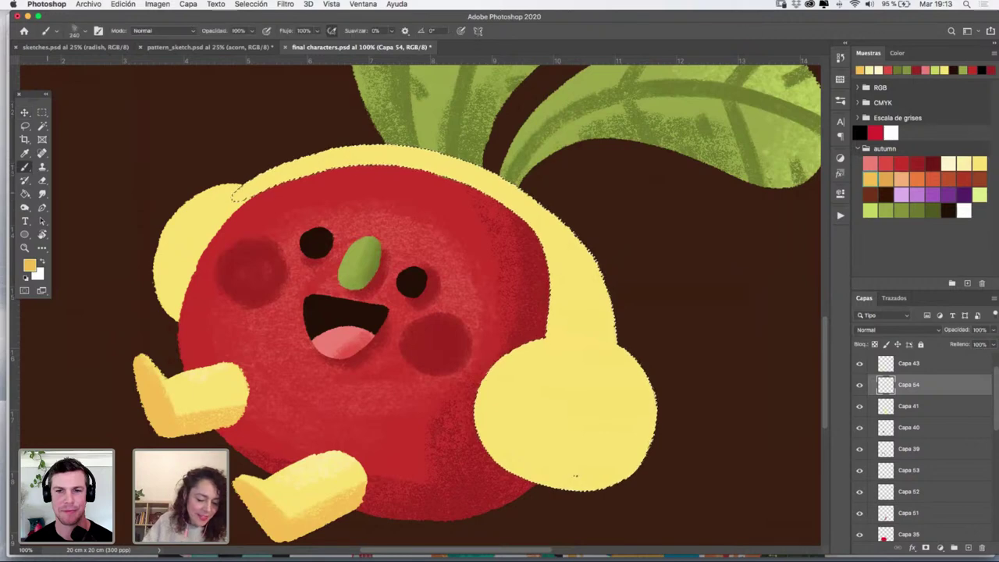
{"action": "left_click", "coordinate": [840, 121]}
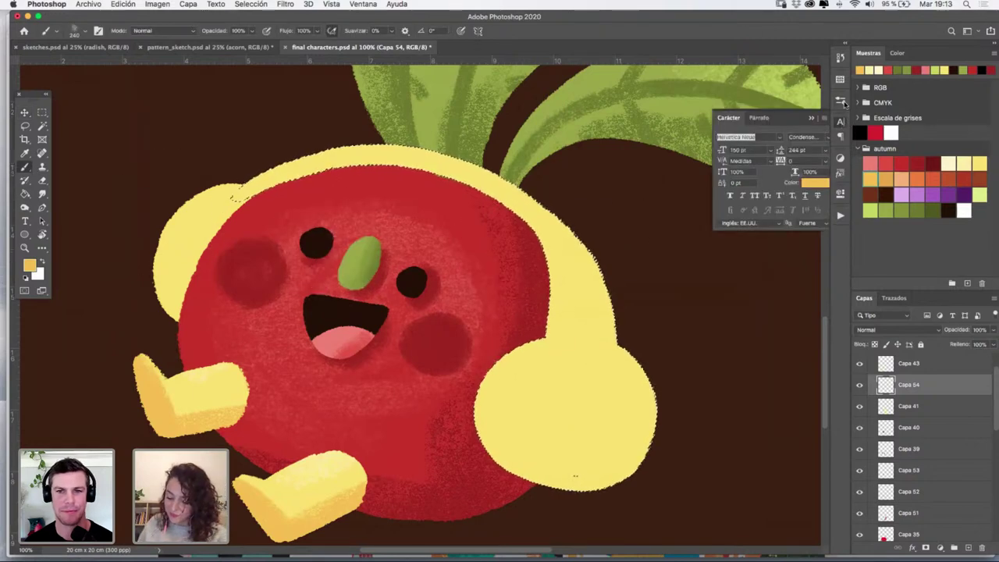
{"action": "left_click", "coordinate": [840, 101]}
{"action": "left_click", "coordinate": [746, 167]}
{"action": "left_click", "coordinate": [811, 98]}
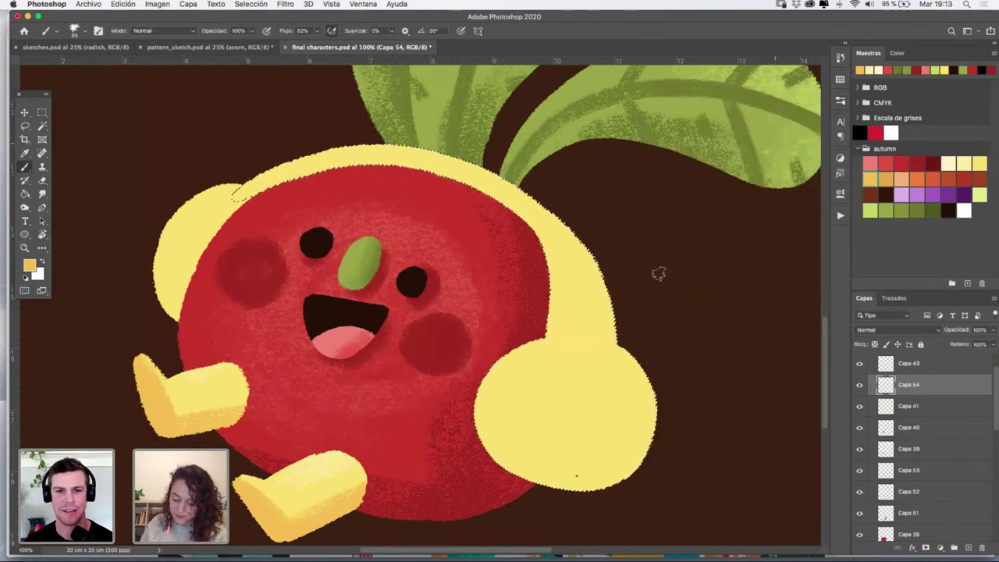
{"action": "mouse_move", "coordinate": [581, 381]}
{"action": "left_mouse_down"}
{"action": "mouse_move", "coordinate": [527, 422]}
{"action": "mouse_move", "coordinate": [600, 428]}
{"action": "mouse_move", "coordinate": [599, 388]}
{"action": "mouse_move", "coordinate": [521, 401]}
{"action": "mouse_move", "coordinate": [591, 446]}
{"action": "mouse_move", "coordinate": [596, 385]}
{"action": "mouse_move", "coordinate": [534, 377]}
{"action": "mouse_move", "coordinate": [537, 440]}
{"action": "mouse_move", "coordinate": [614, 429]}
{"action": "mouse_move", "coordinate": [570, 377]}
{"action": "mouse_move", "coordinate": [589, 436]}
{"action": "mouse_move", "coordinate": [544, 405]}
{"action": "mouse_move", "coordinate": [595, 395]}
{"action": "left_mouse_up"}
{"action": "key", "text": "super+z"}
{"action": "key", "text": "super+z"}
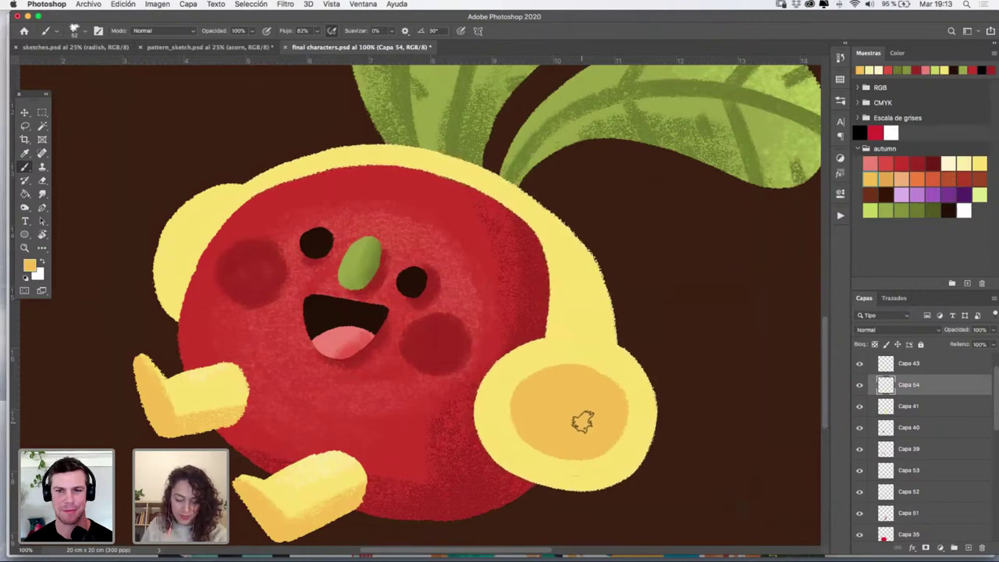
Review the whole character on the canvas, then examine the headphones and ear pad up close
{"action": "key", "text": "z"}
{"action": "left_click", "coordinate": [589, 327], "text": "alt"}
{"action": "left_click", "coordinate": [589, 328], "text": "alt"}
{"action": "left_click", "coordinate": [592, 331], "text": "alt"}
{"action": "left_click", "coordinate": [594, 335], "text": "alt"}
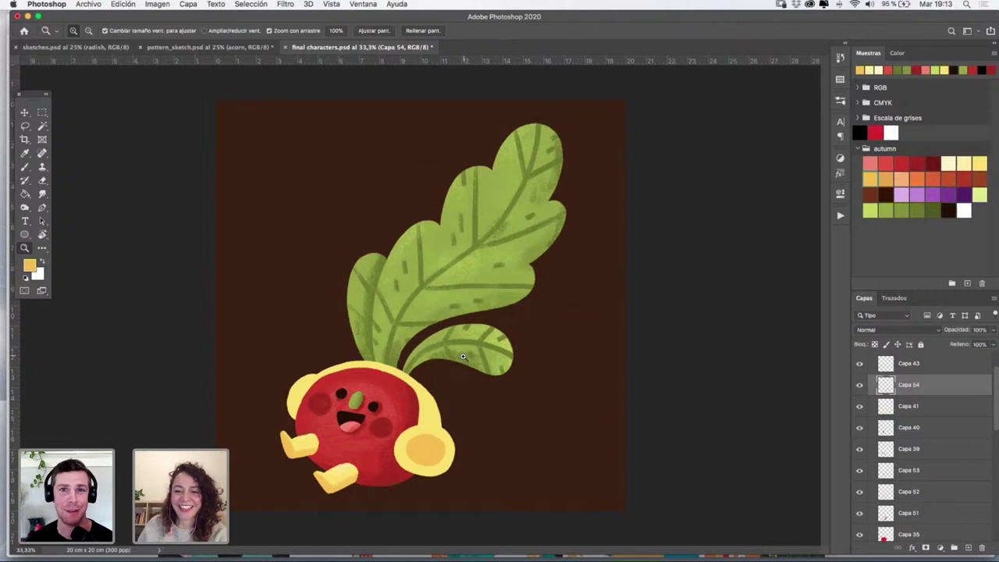
{"action": "left_click", "coordinate": [438, 429]}
{"action": "left_click", "coordinate": [503, 348]}
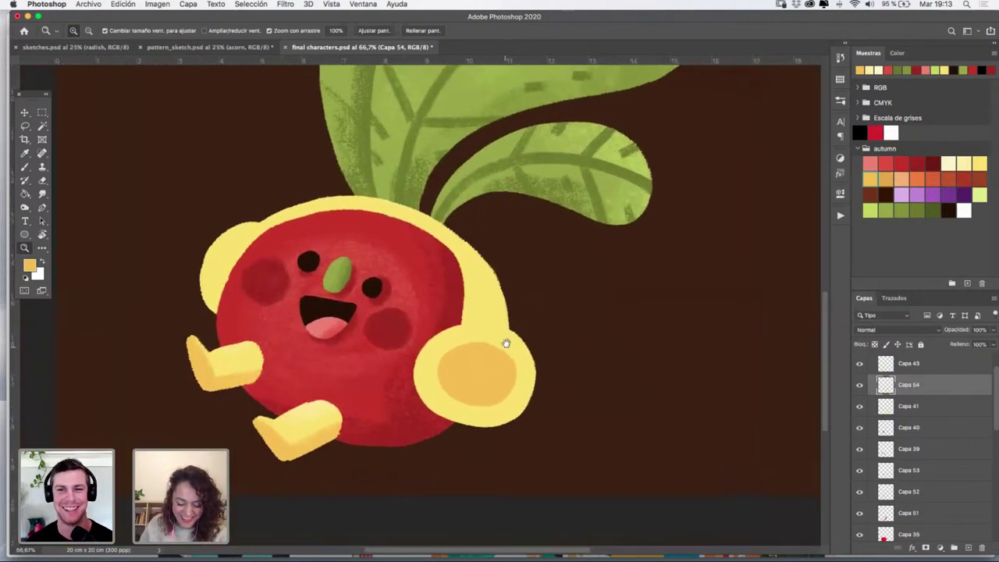
{"action": "left_click", "coordinate": [505, 348]}
Select the headphones' base layer again, load its outline, and add another new layer directly above it for shading
{"action": "key", "text": "v"}
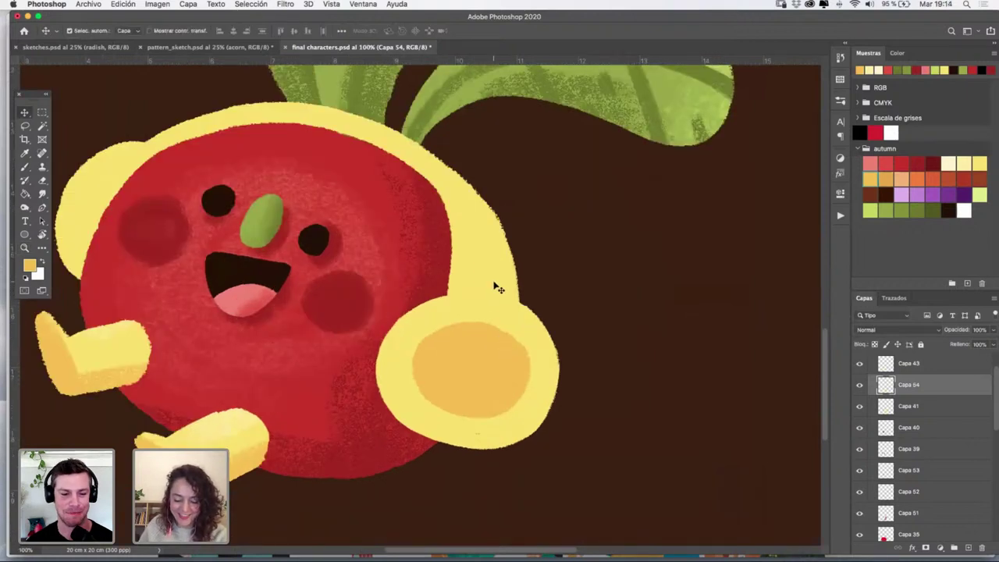
{"action": "left_click", "coordinate": [502, 282]}
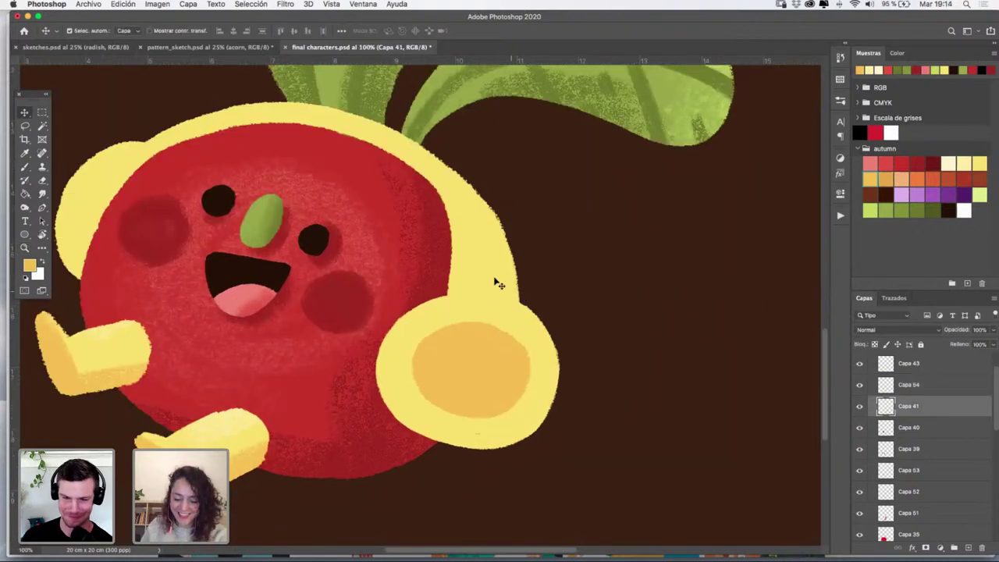
{"action": "left_click", "coordinate": [885, 407], "text": "super"}
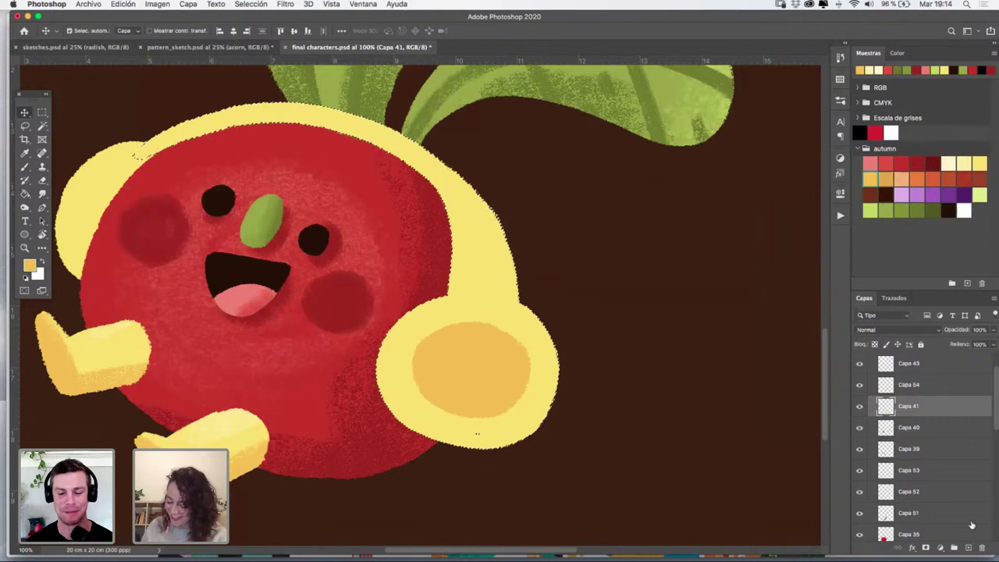
{"action": "left_click", "coordinate": [968, 548]}
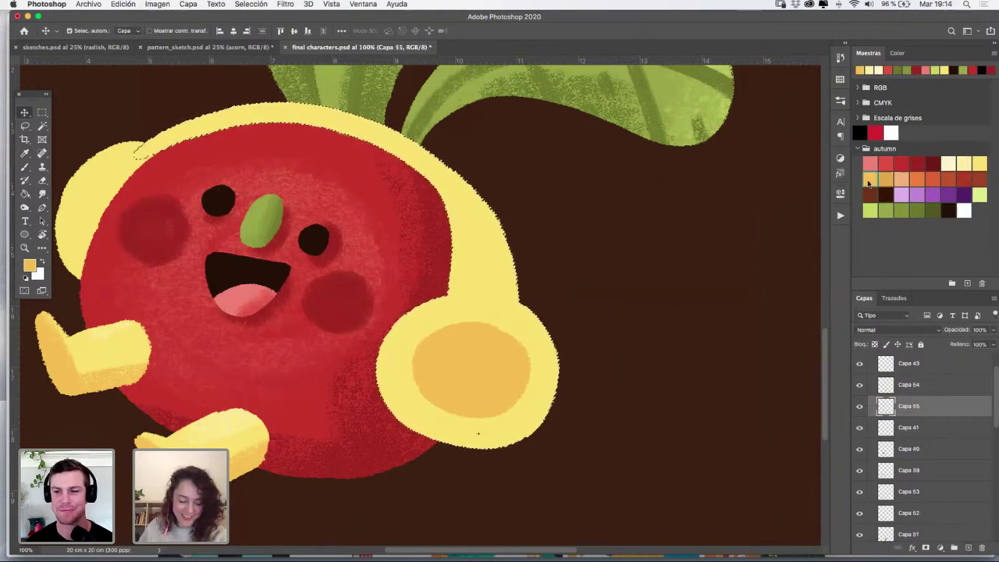
Shade the headband's outer right side and the front ear cup's lower right rim light orange with Kyle's Dry Media - Nupastel 2017 at 90 px
{"action": "left_click", "coordinate": [25, 166]}
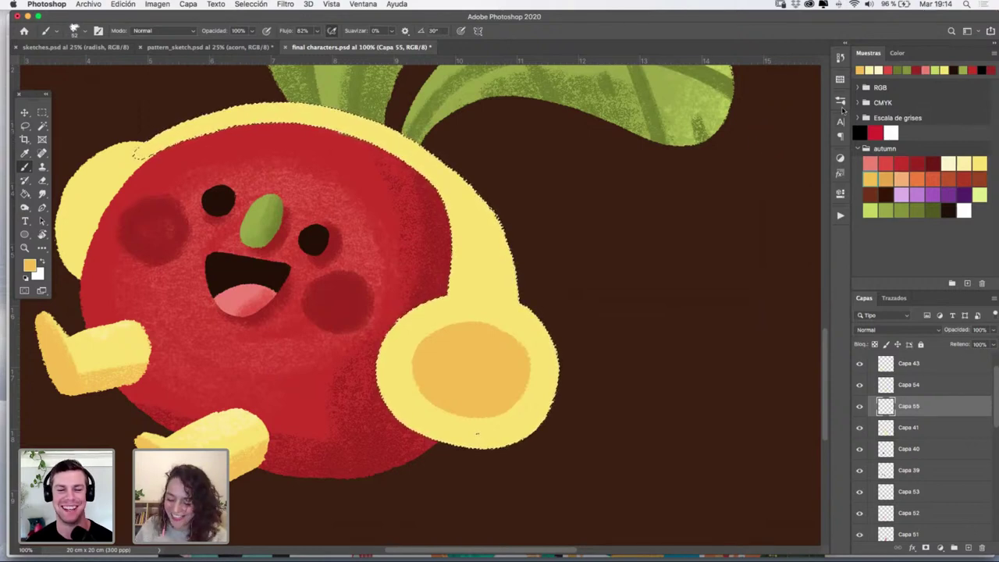
{"action": "left_click", "coordinate": [840, 102]}
{"action": "left_click", "coordinate": [737, 349]}
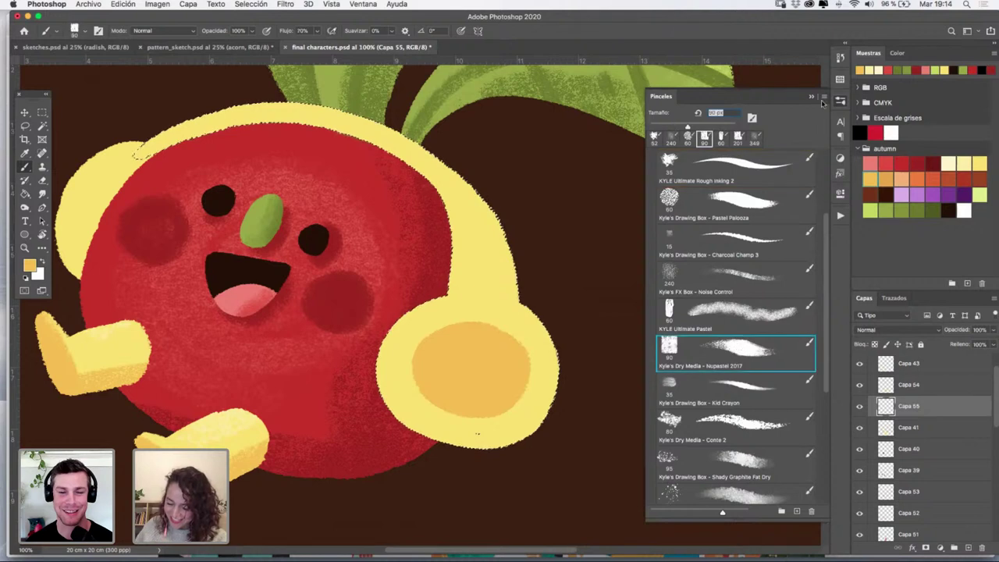
{"action": "left_click", "coordinate": [813, 97]}
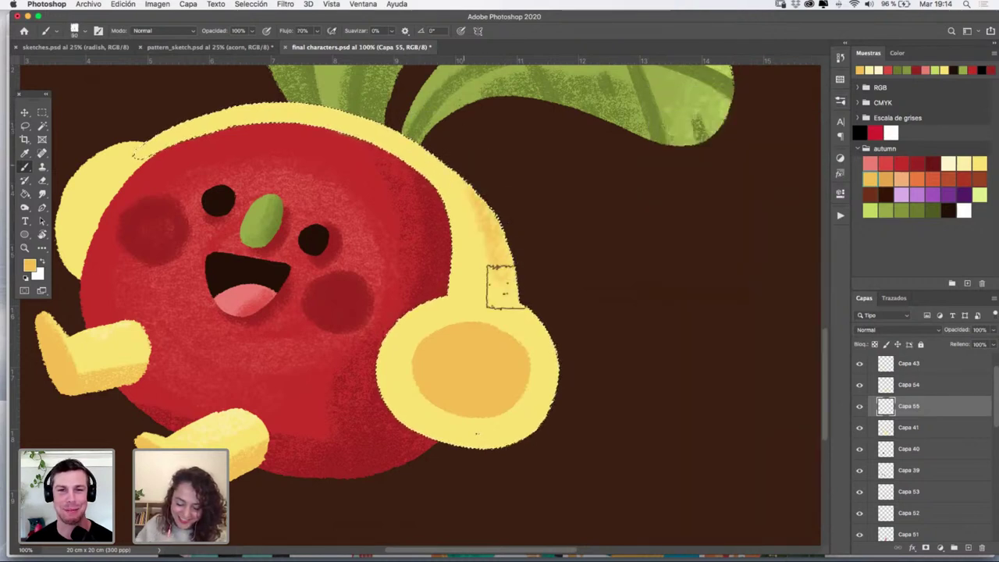
{"action": "mouse_move", "coordinate": [480, 196]}
{"action": "left_mouse_down"}
{"action": "mouse_move", "coordinate": [503, 262]}
{"action": "mouse_move", "coordinate": [455, 146]}
{"action": "mouse_move", "coordinate": [504, 279]}
{"action": "left_mouse_up"}
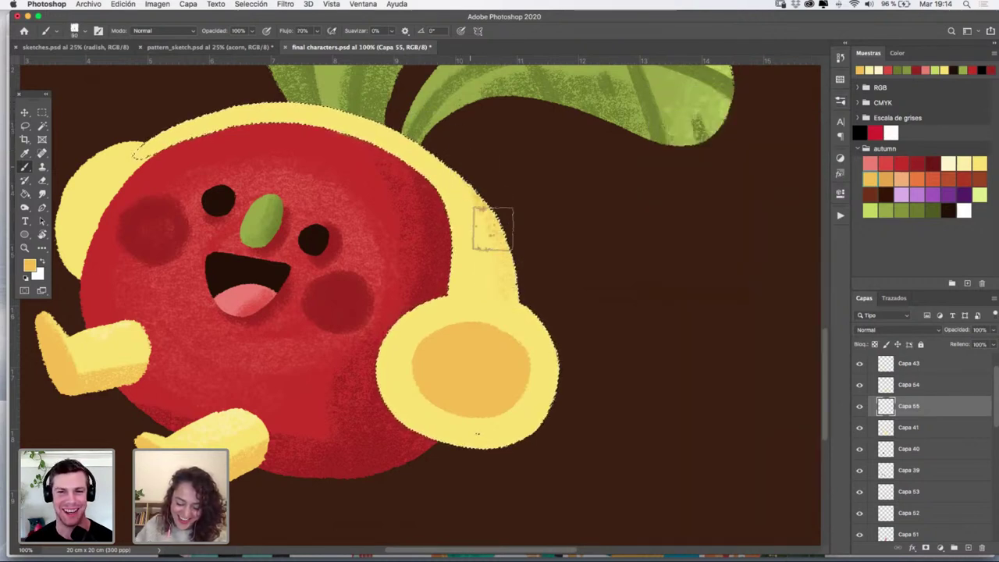
{"action": "left_click_drag", "start_coordinate": [492, 229], "coordinate": [501, 254]}
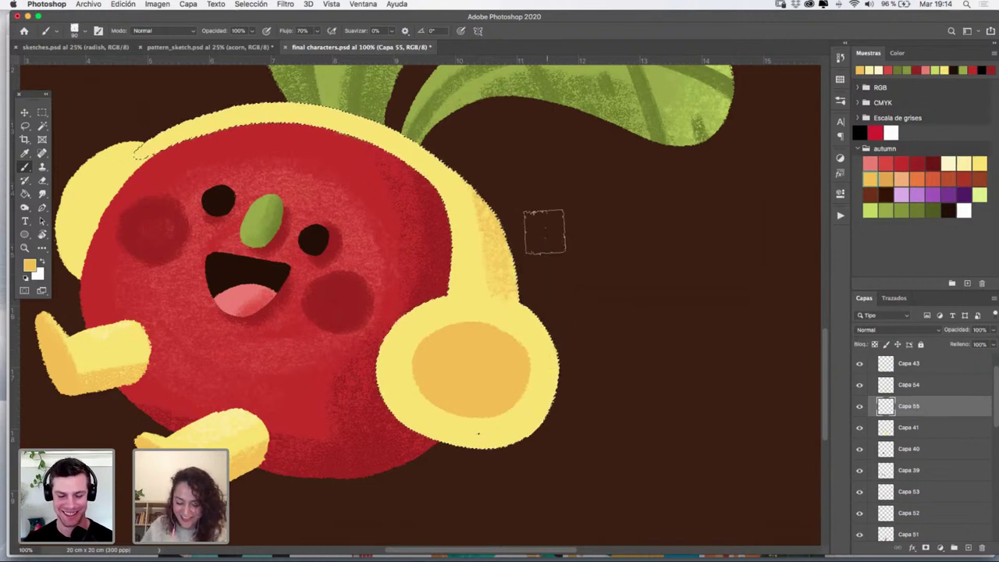
{"action": "key", "text": "super+z"}
{"action": "key", "text": "super+z"}
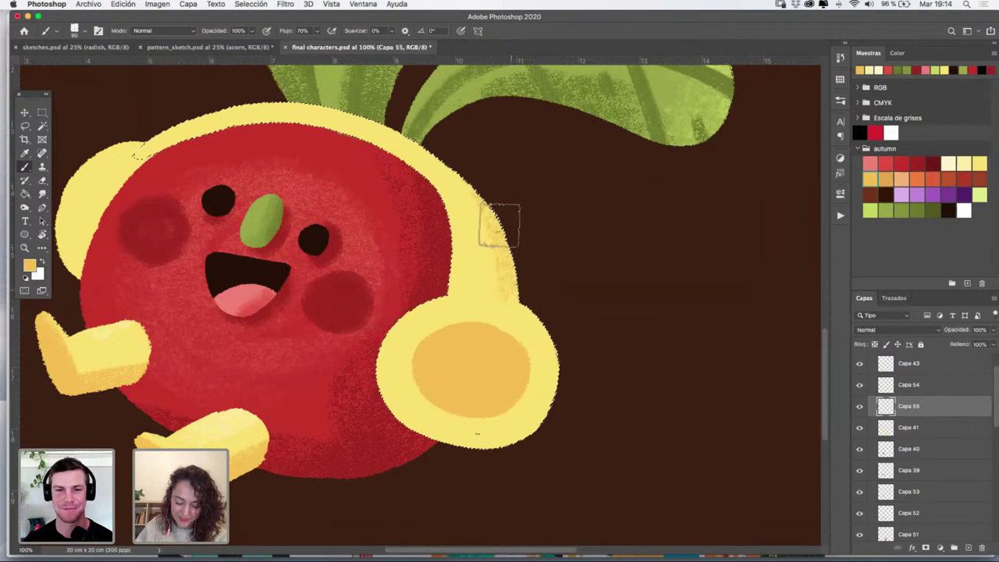
{"action": "mouse_move", "coordinate": [495, 236]}
{"action": "left_mouse_down"}
{"action": "mouse_move", "coordinate": [499, 269]}
{"action": "mouse_move", "coordinate": [491, 260]}
{"action": "mouse_move", "coordinate": [516, 276]}
{"action": "left_mouse_up"}
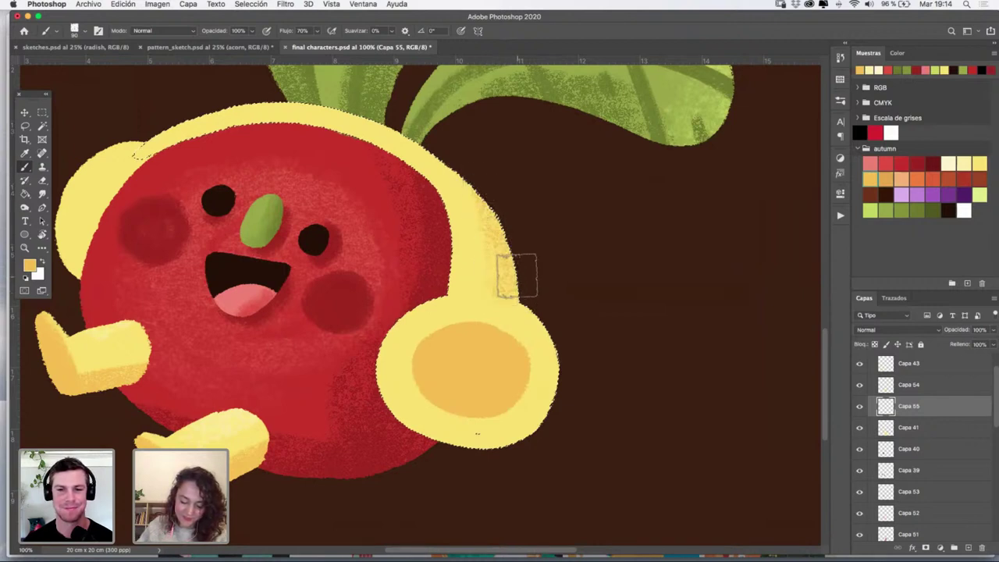
{"action": "left_click_drag", "start_coordinate": [549, 417], "coordinate": [499, 450]}
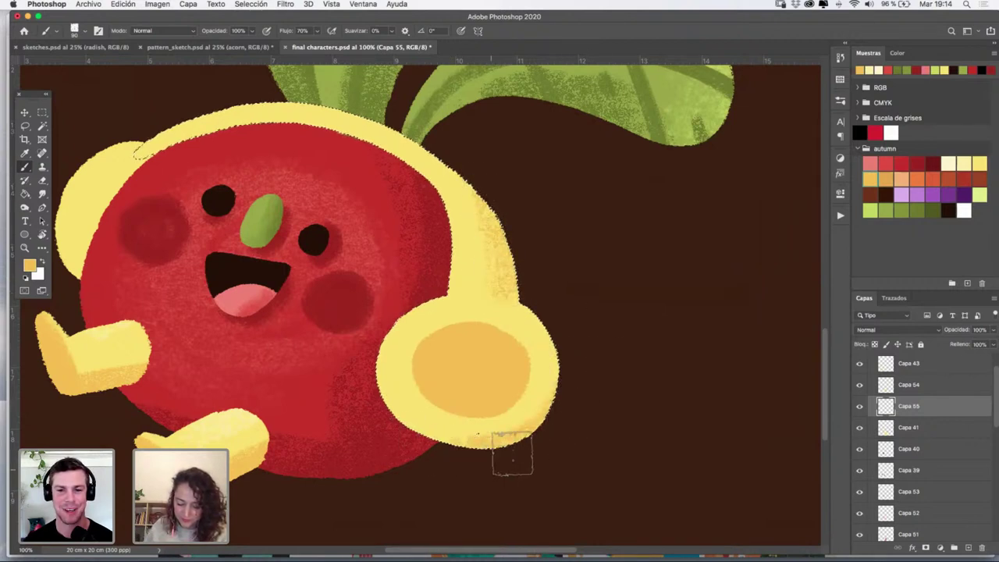
{"action": "left_click_drag", "start_coordinate": [446, 175], "coordinate": [596, 224]}
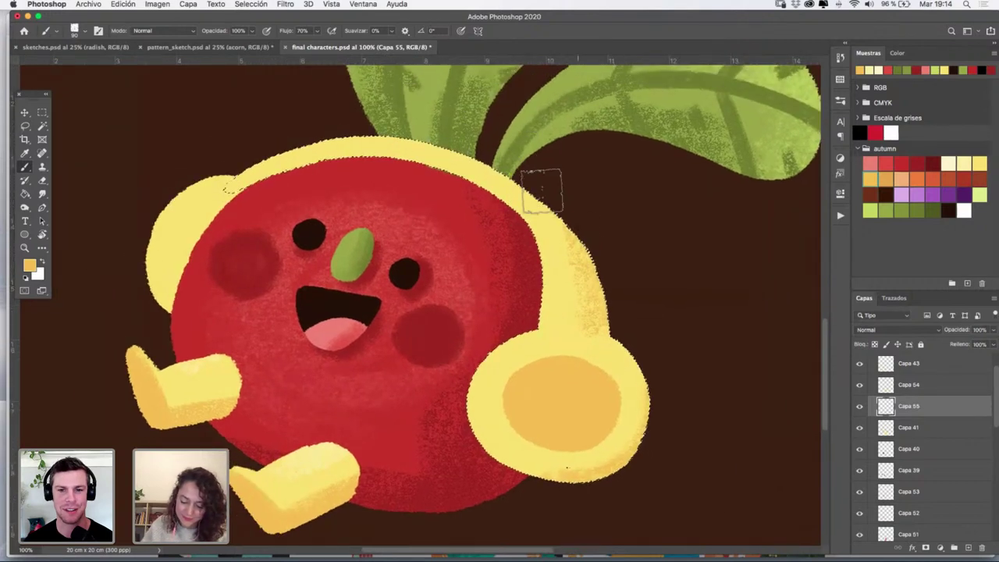
{"action": "mouse_move", "coordinate": [630, 451]}
{"action": "left_mouse_down"}
{"action": "mouse_move", "coordinate": [648, 372]}
{"action": "mouse_move", "coordinate": [582, 478]}
{"action": "left_mouse_up"}
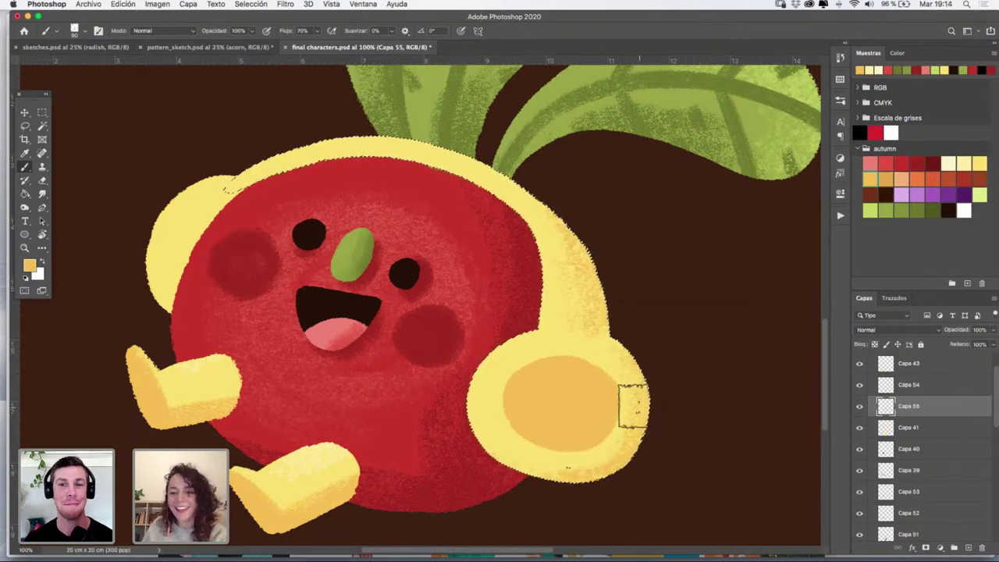
Choose the pale yellow swatch, then find the ear pad's layer by hiding and showing layers, and select it
{"action": "left_click", "coordinate": [963, 163]}
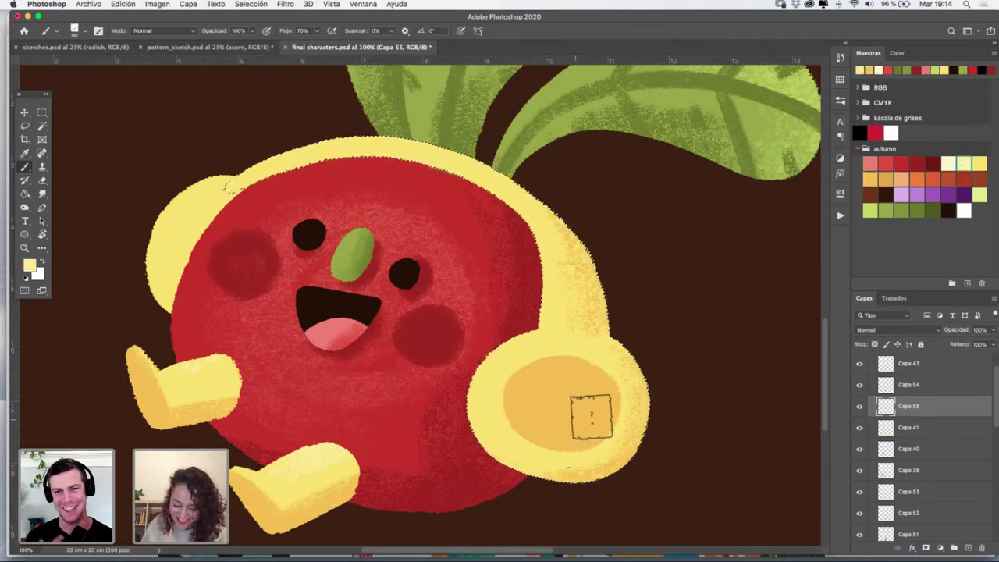
{"action": "key", "text": "super+z"}
{"action": "left_click", "coordinate": [859, 406]}
{"action": "left_click", "coordinate": [860, 407]}
{"action": "left_click", "coordinate": [860, 386]}
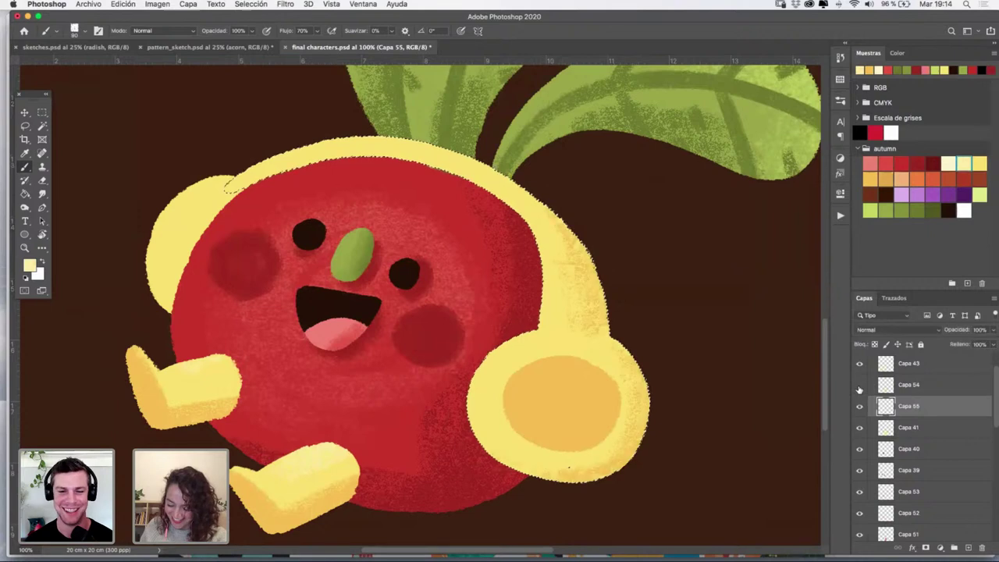
{"action": "left_click", "coordinate": [859, 385]}
{"action": "left_click", "coordinate": [905, 387]}
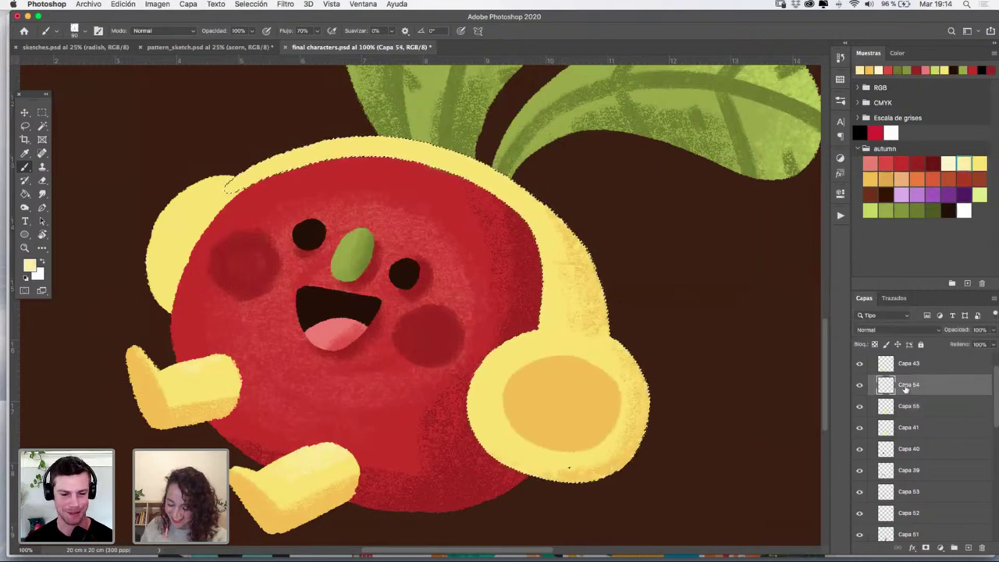
{"action": "left_click", "coordinate": [859, 364]}
{"action": "left_click", "coordinate": [859, 365]}
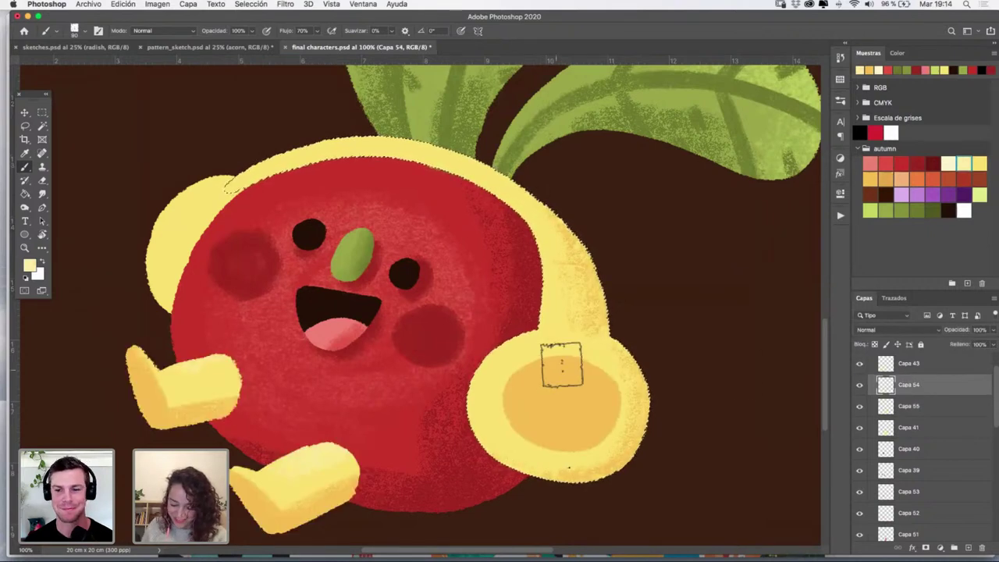
Add pale yellow grainy highlights to the ear pad's left side on a new layer and reduce its opacity to 59%
{"action": "key", "text": "super+z"}
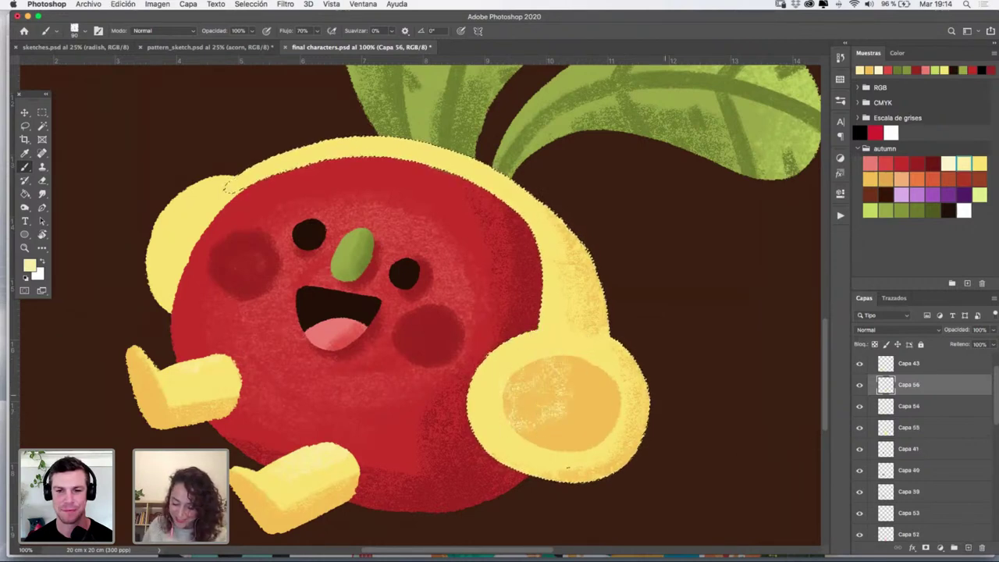
{"action": "left_click_drag", "start_coordinate": [992, 329], "coordinate": [972, 346]}
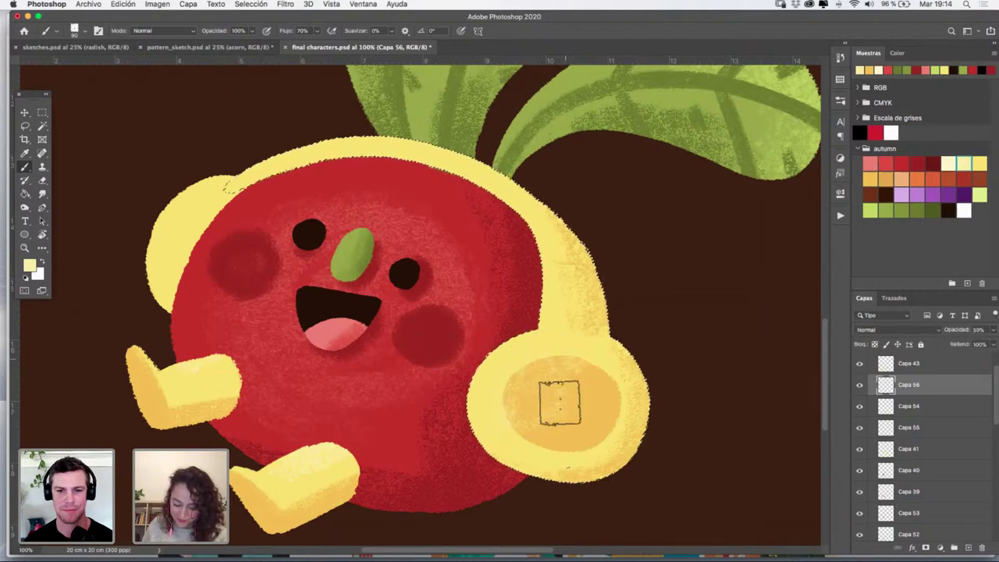
Shade the right side of the ear pad with the darker golden orange swatch
{"action": "scroll", "coordinate": [664, 349], "scroll_direction": "up", "scroll_amount": 3}
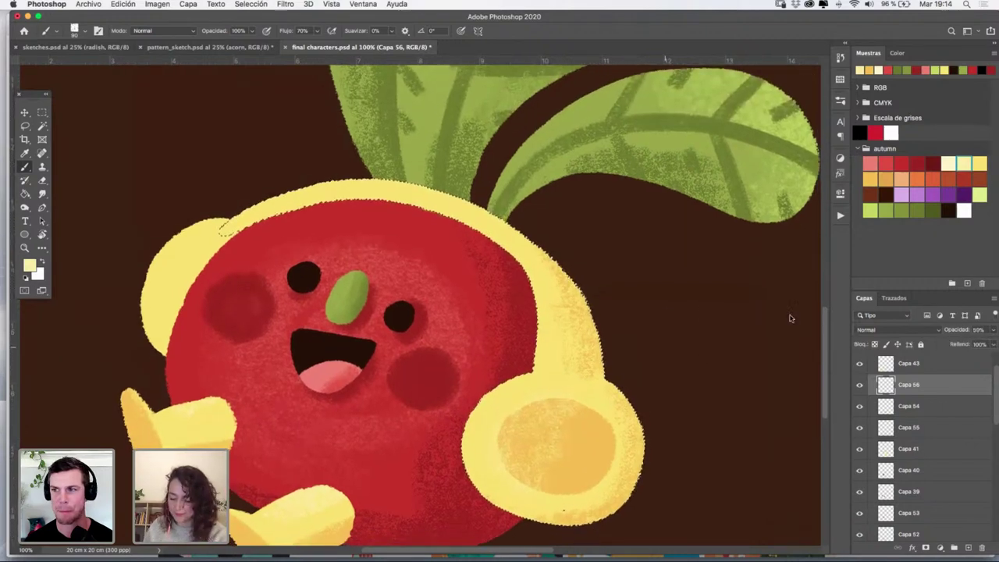
{"action": "left_click", "coordinate": [890, 178]}
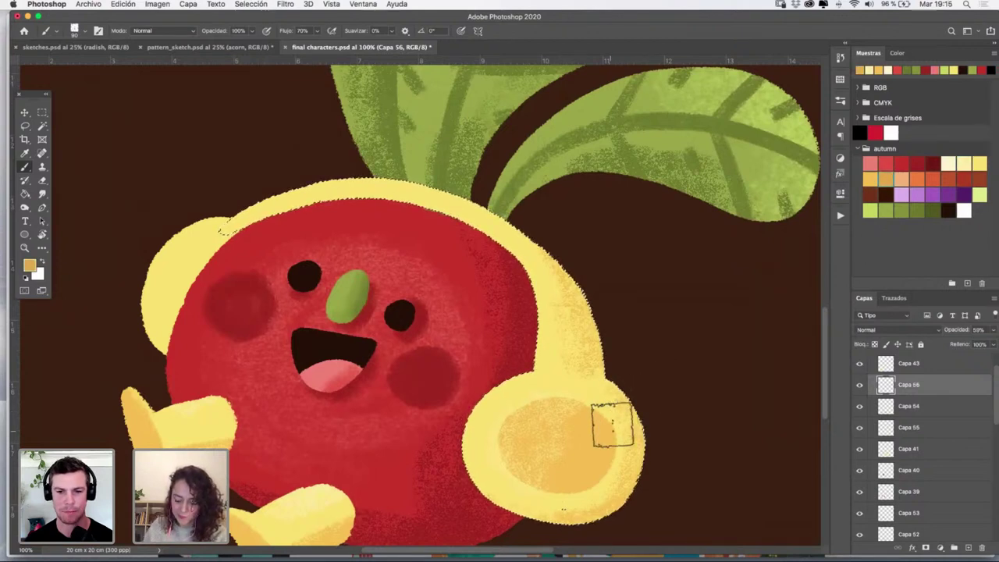
{"action": "mouse_move", "coordinate": [612, 426]}
{"action": "left_mouse_down"}
{"action": "mouse_move", "coordinate": [603, 453]}
{"action": "mouse_move", "coordinate": [572, 478]}
{"action": "mouse_move", "coordinate": [620, 466]}
{"action": "left_mouse_up"}
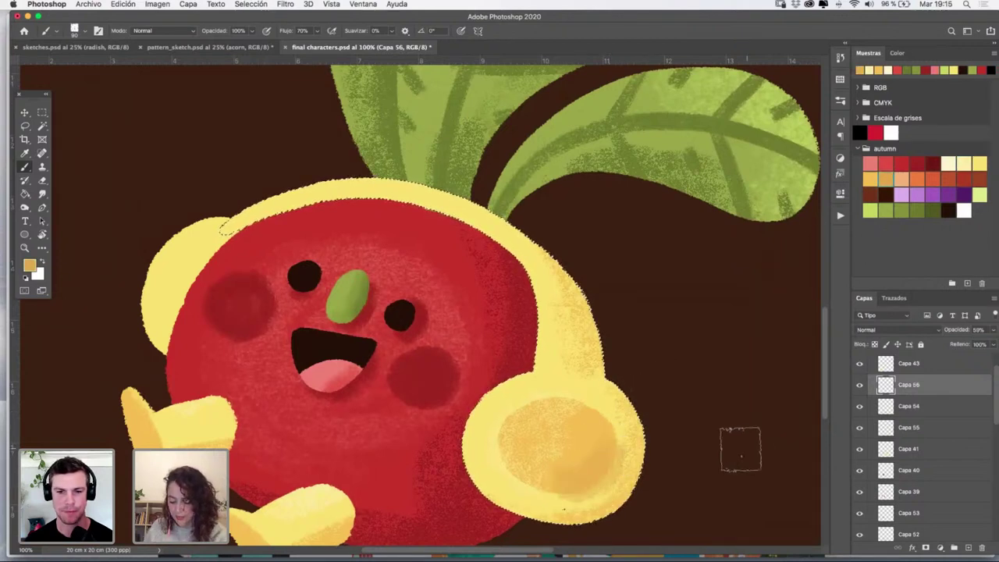
{"action": "scroll", "coordinate": [624, 422], "scroll_direction": "down", "scroll_amount": 3}
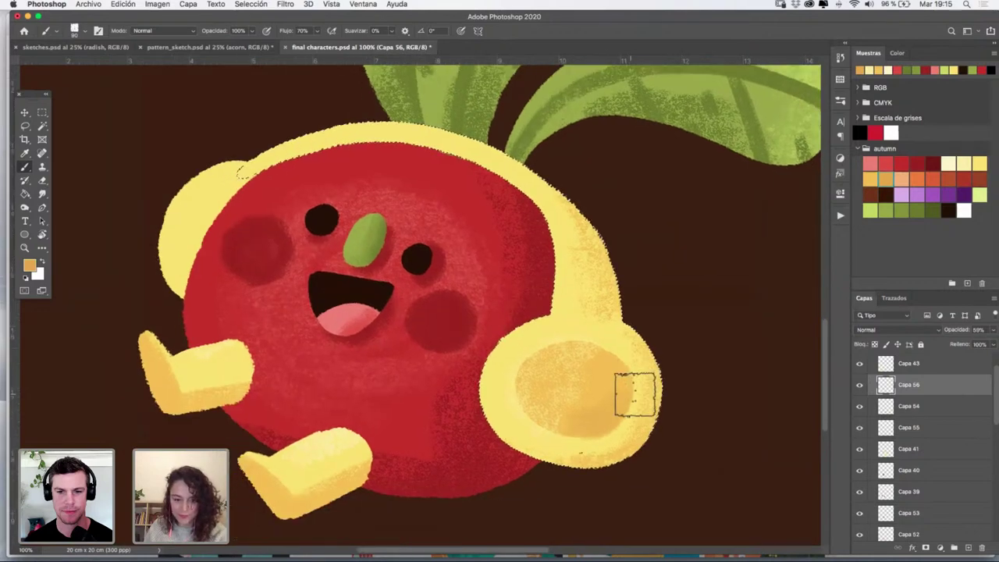
Select the rear ear cup's outline from its layer and shade inside it with grainy golden orange
{"action": "key", "text": "v"}
{"action": "left_click", "coordinate": [201, 223]}
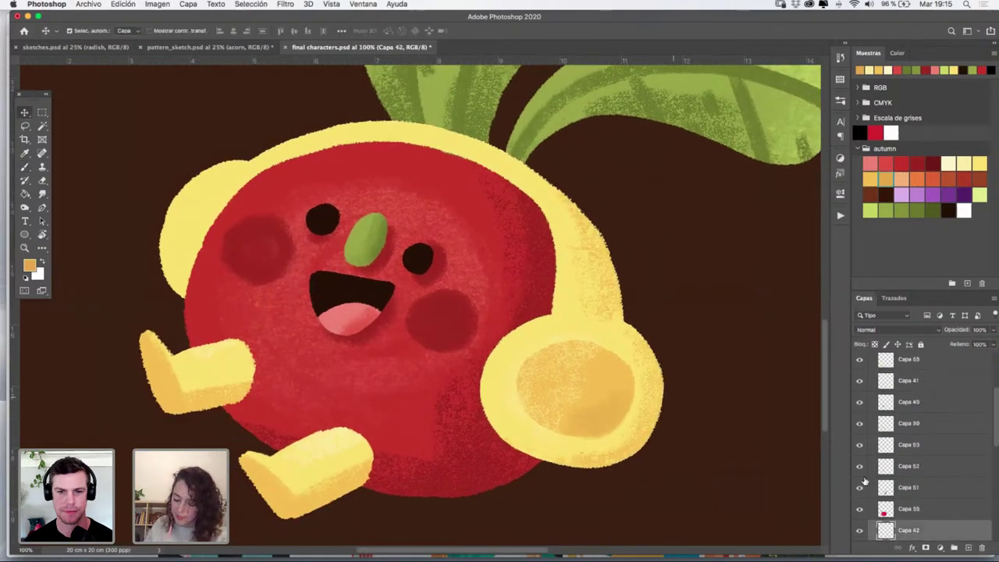
{"action": "left_click", "coordinate": [884, 529], "text": "super"}
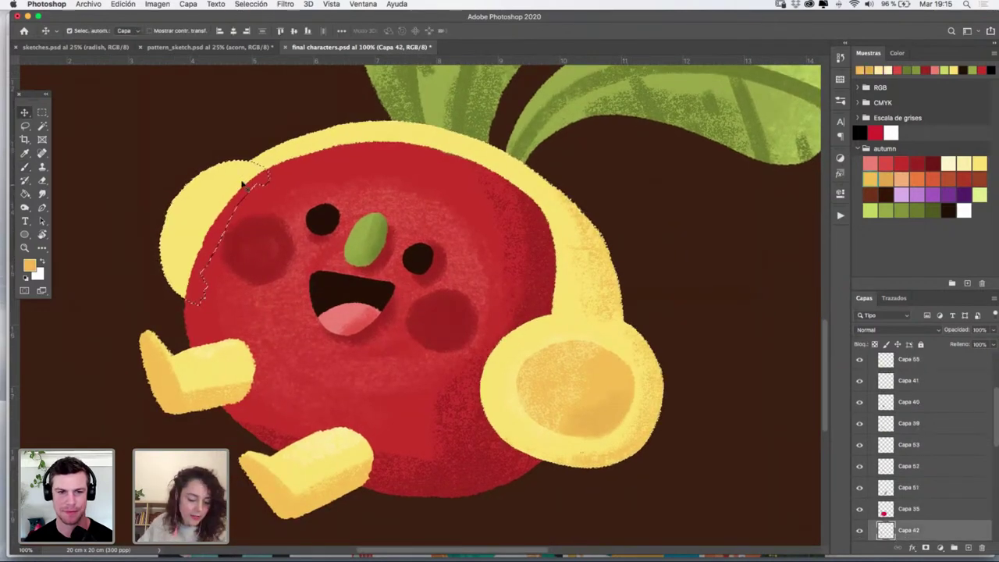
{"action": "key", "text": "b"}
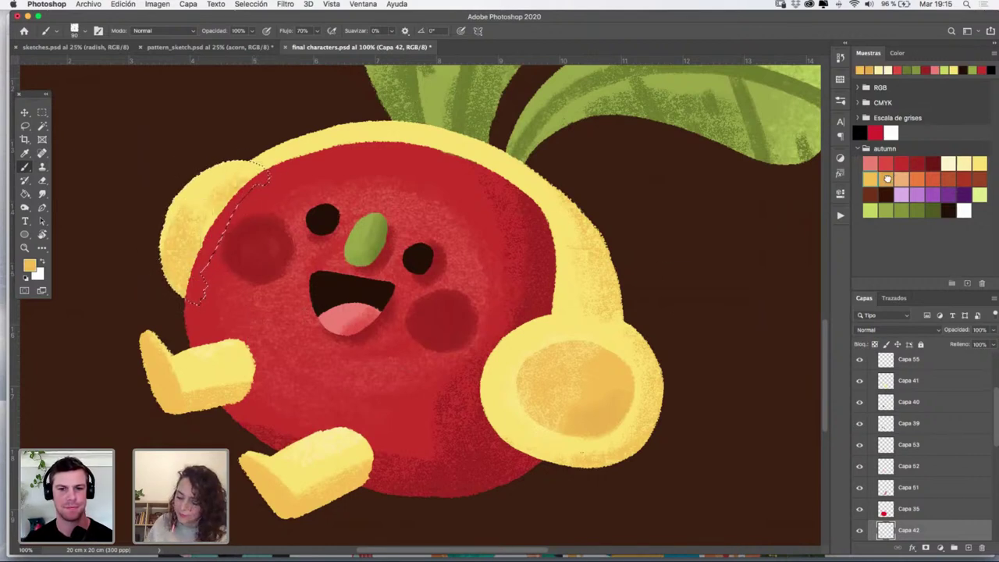
{"action": "key", "text": "z"}
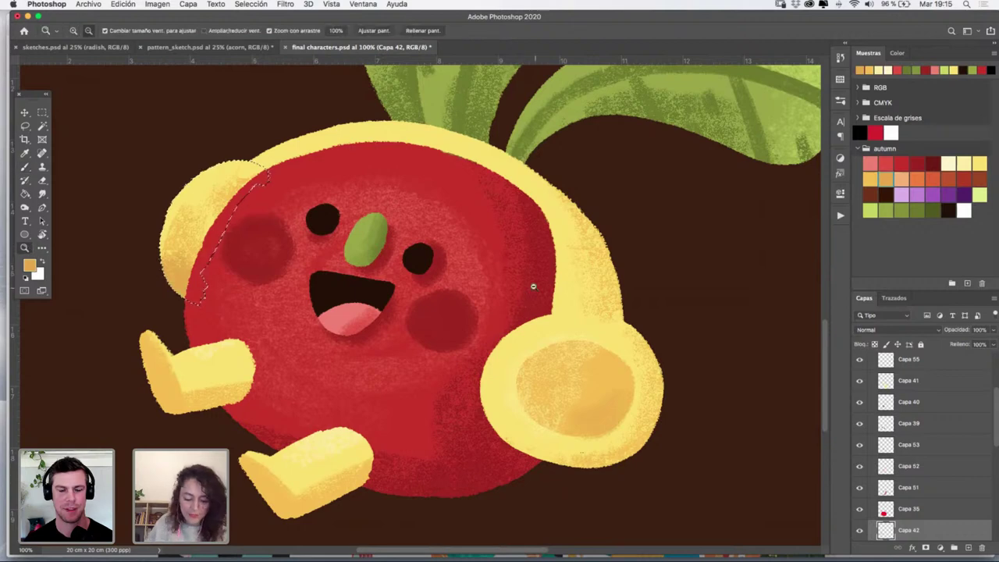
{"action": "left_click", "coordinate": [534, 287], "text": "alt"}
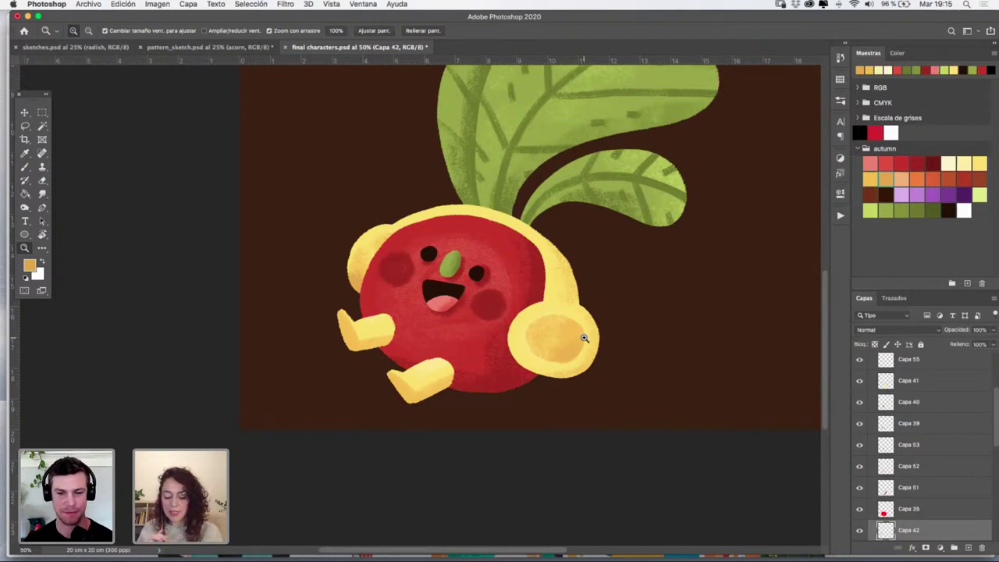
{"action": "left_click", "coordinate": [584, 346]}
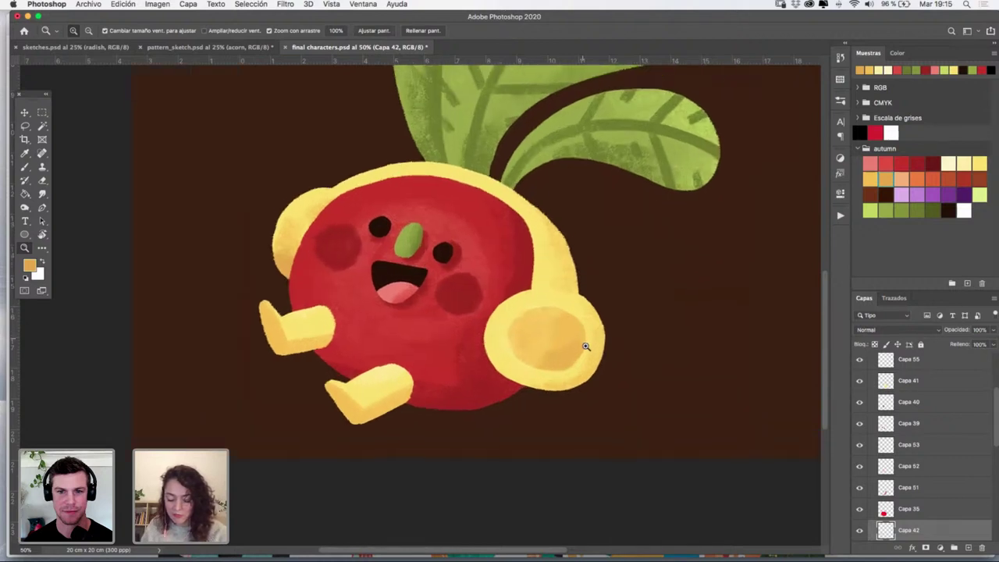
{"action": "left_click", "coordinate": [531, 359]}
{"action": "left_click_drag", "start_coordinate": [527, 299], "coordinate": [576, 346]}
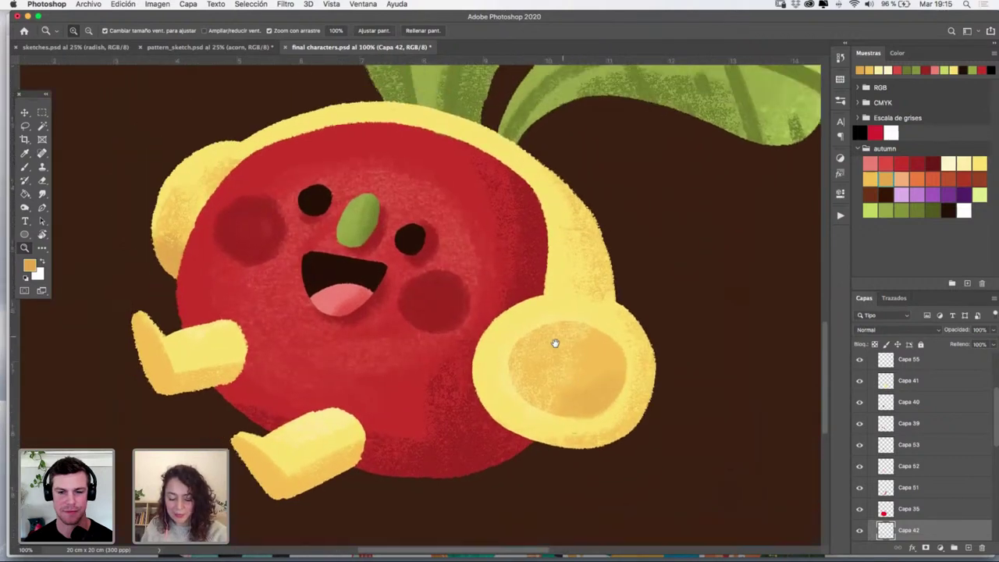
Find the headband's shading layer by hiding and showing layers, and paint short golden orange lines above the front ear cup with a 30 px brush
{"action": "key", "text": "v"}
{"action": "left_click", "coordinate": [877, 508]}
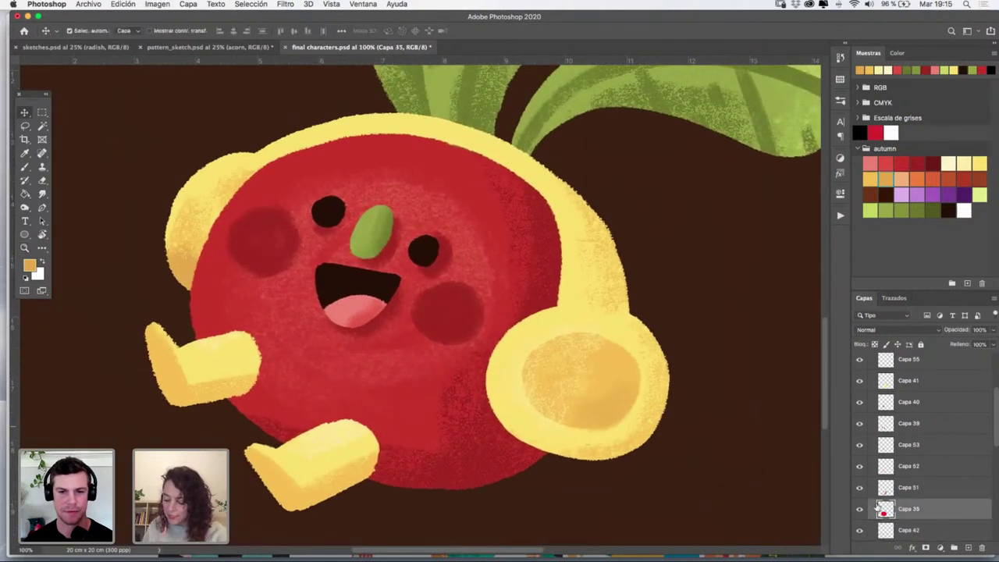
{"action": "left_click", "coordinate": [859, 509]}
{"action": "left_click", "coordinate": [861, 508]}
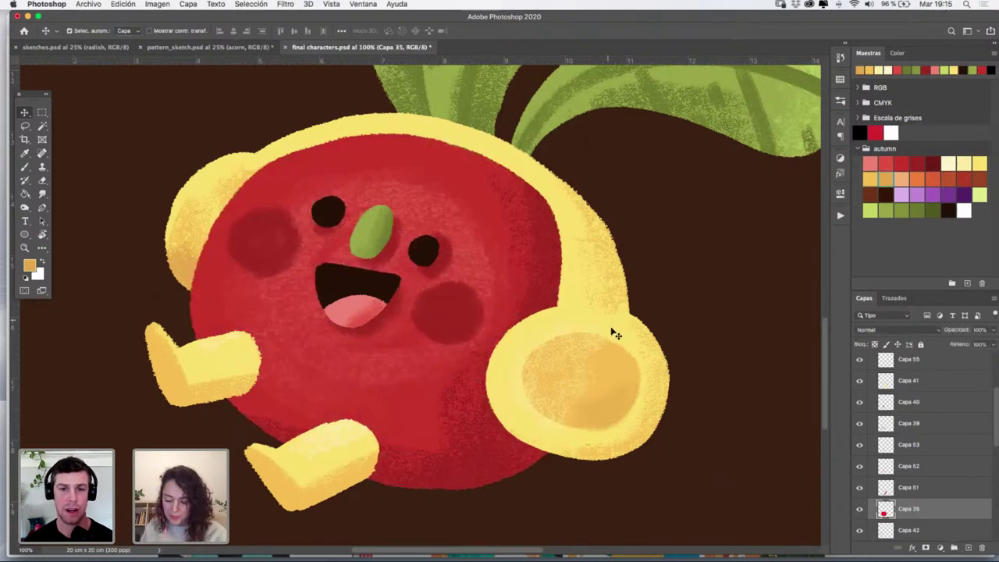
{"action": "left_click", "coordinate": [898, 381]}
{"action": "left_click", "coordinate": [859, 381]}
{"action": "left_click", "coordinate": [859, 381]}
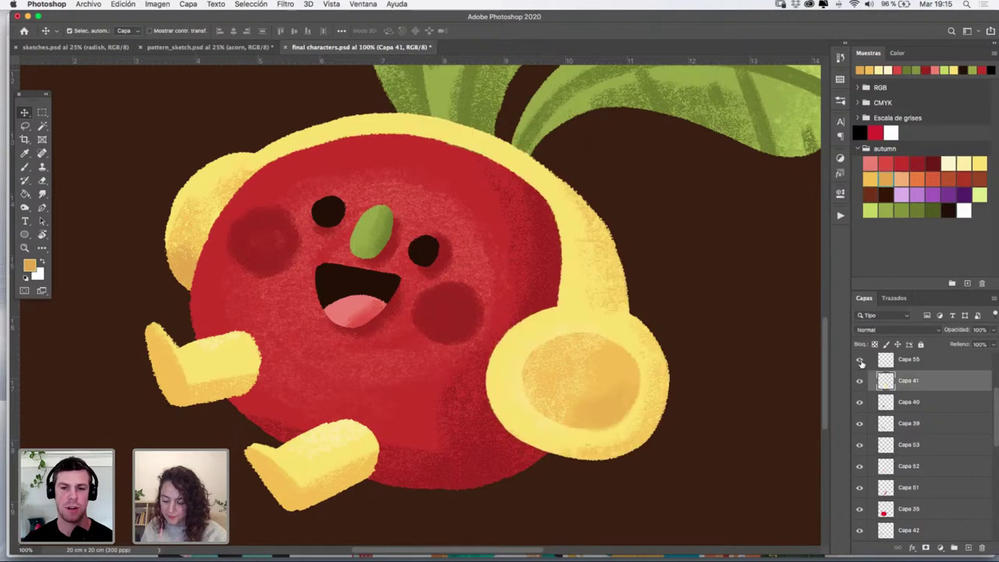
{"action": "left_click", "coordinate": [860, 361]}
{"action": "left_click", "coordinate": [860, 361]}
{"action": "left_click", "coordinate": [906, 362]}
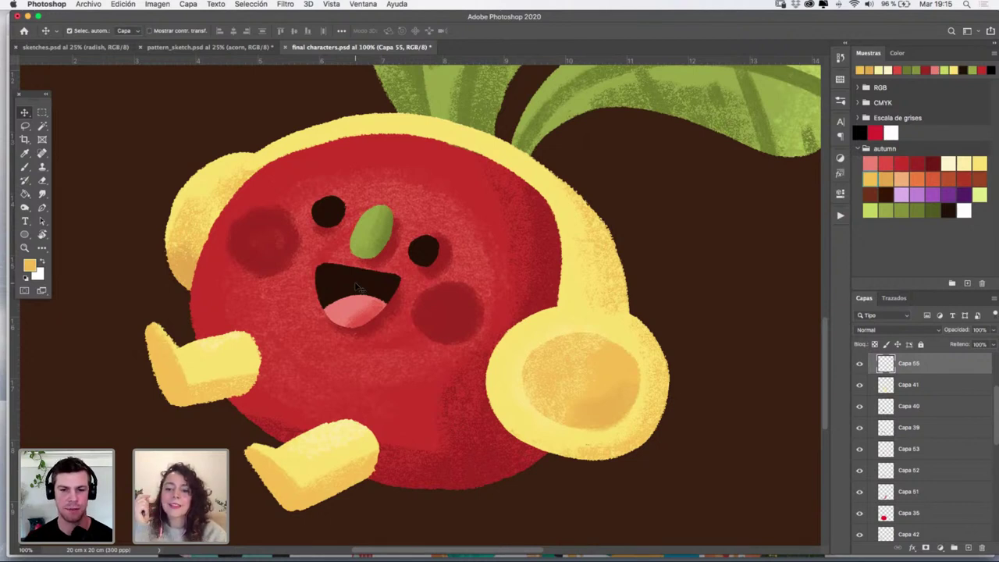
{"action": "key", "text": "b"}
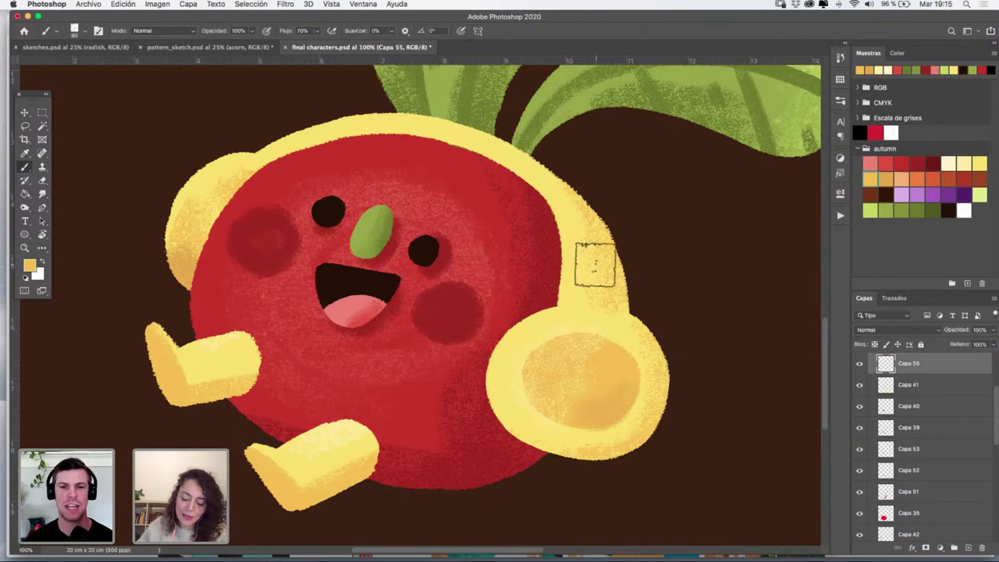
{"action": "mouse_move", "coordinate": [593, 278]}
{"action": "left_mouse_down"}
{"action": "mouse_move", "coordinate": [578, 281]}
{"action": "mouse_move", "coordinate": [581, 291]}
{"action": "mouse_move", "coordinate": [583, 264]}
{"action": "left_mouse_up"}
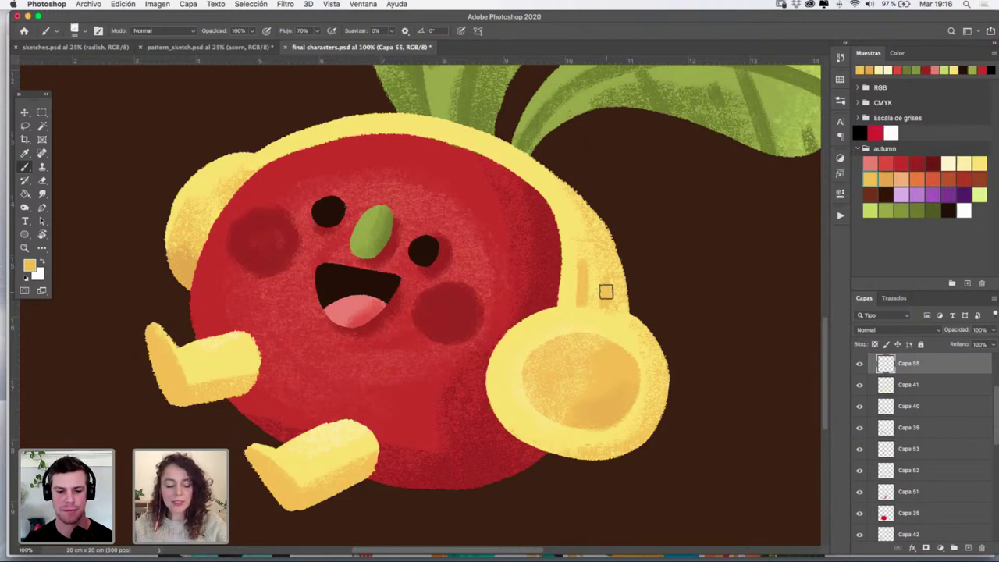
In pattern_sketch.psd, compare the two dark brown backgrounds by toggling Capa 6, show the colour sketch Capa 4, and return to final characters.psd
{"action": "left_click", "coordinate": [234, 48]}
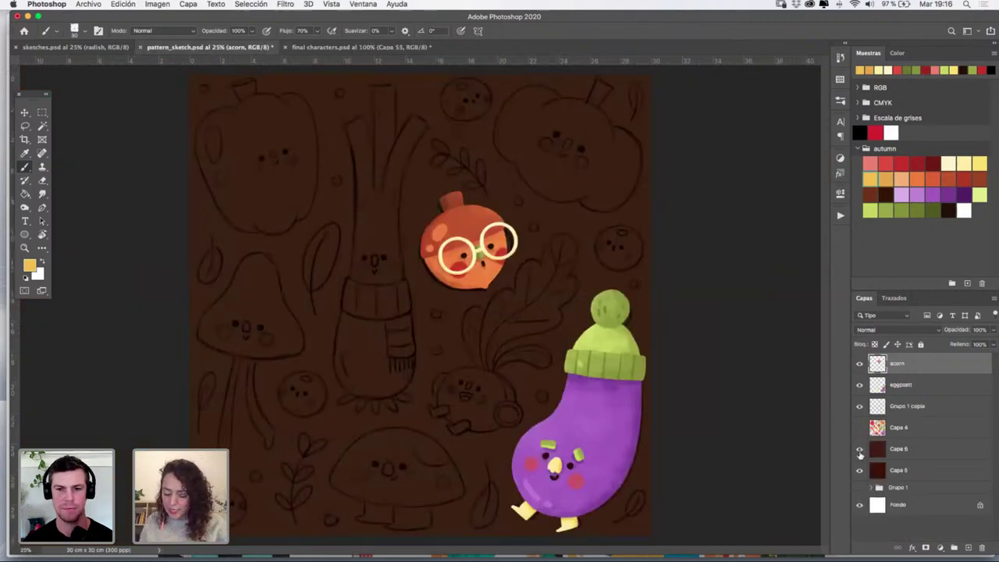
{"action": "left_click", "coordinate": [859, 451]}
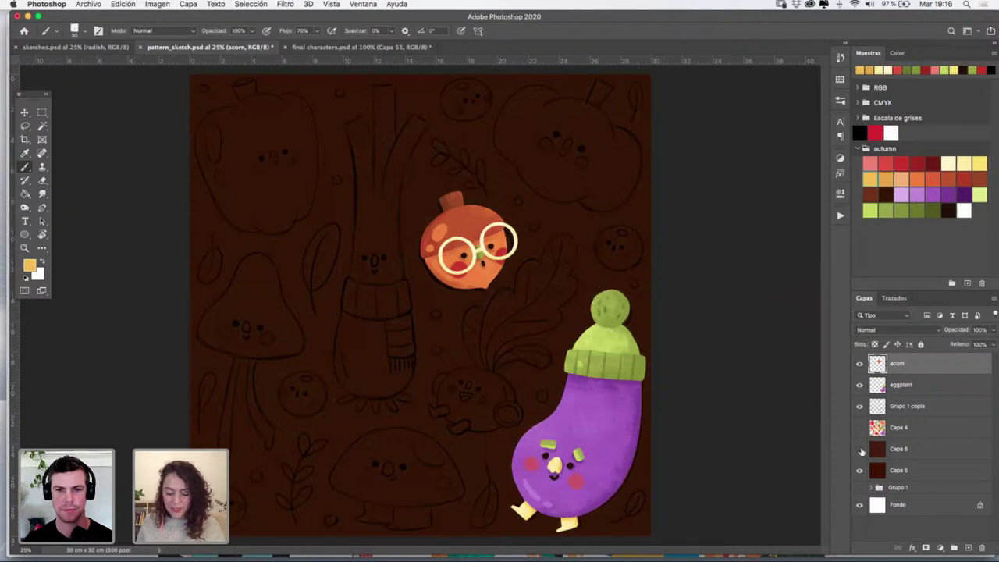
{"action": "left_click", "coordinate": [859, 451]}
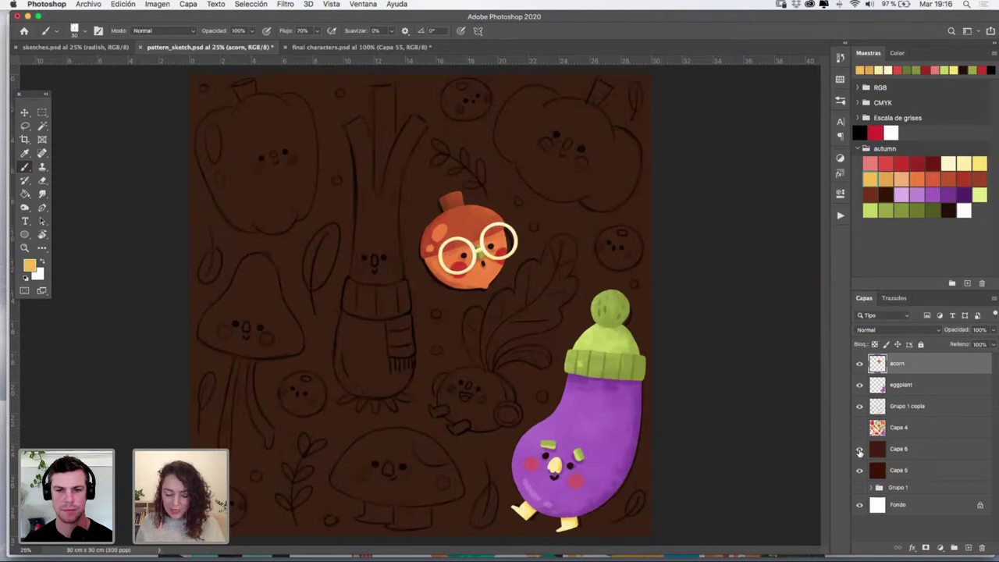
{"action": "left_click", "coordinate": [859, 451]}
{"action": "left_click", "coordinate": [859, 451]}
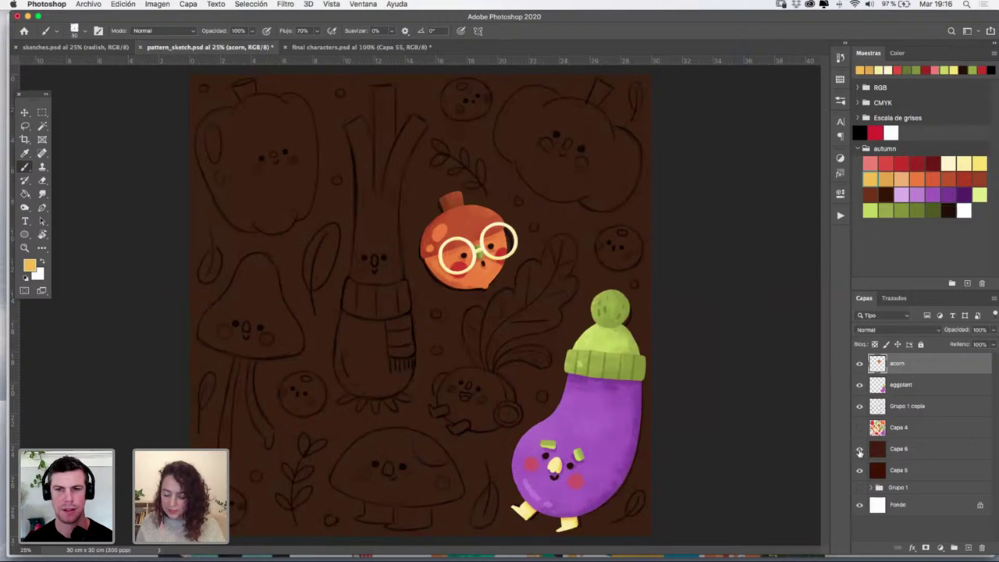
{"action": "left_click", "coordinate": [859, 451]}
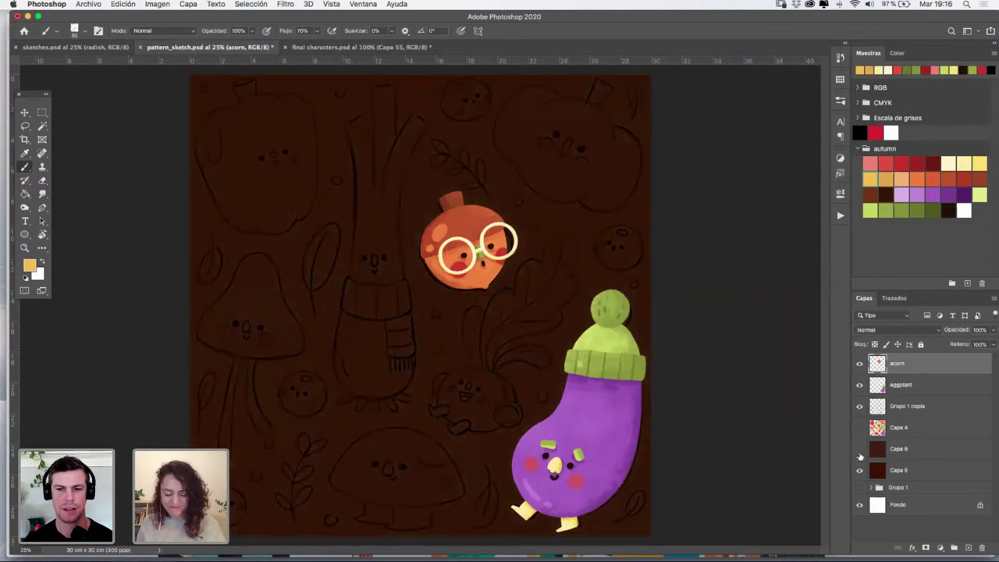
{"action": "left_click", "coordinate": [859, 450]}
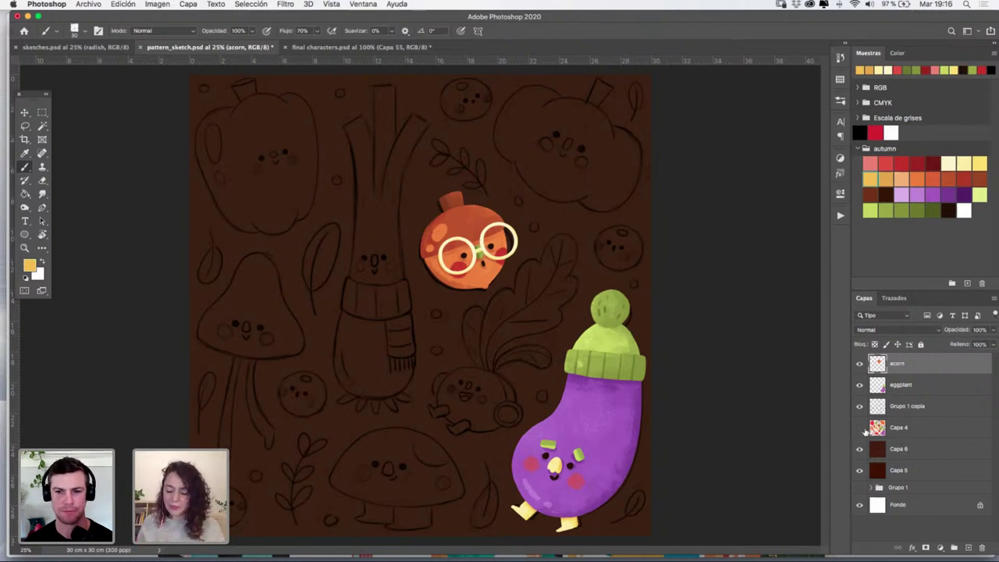
{"action": "left_click", "coordinate": [860, 428]}
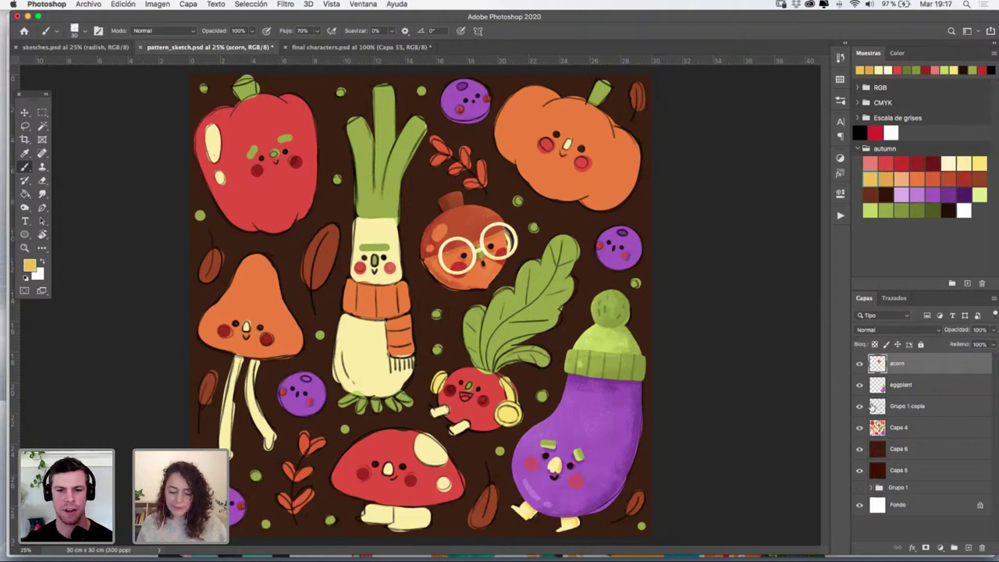
{"action": "left_click", "coordinate": [402, 47]}
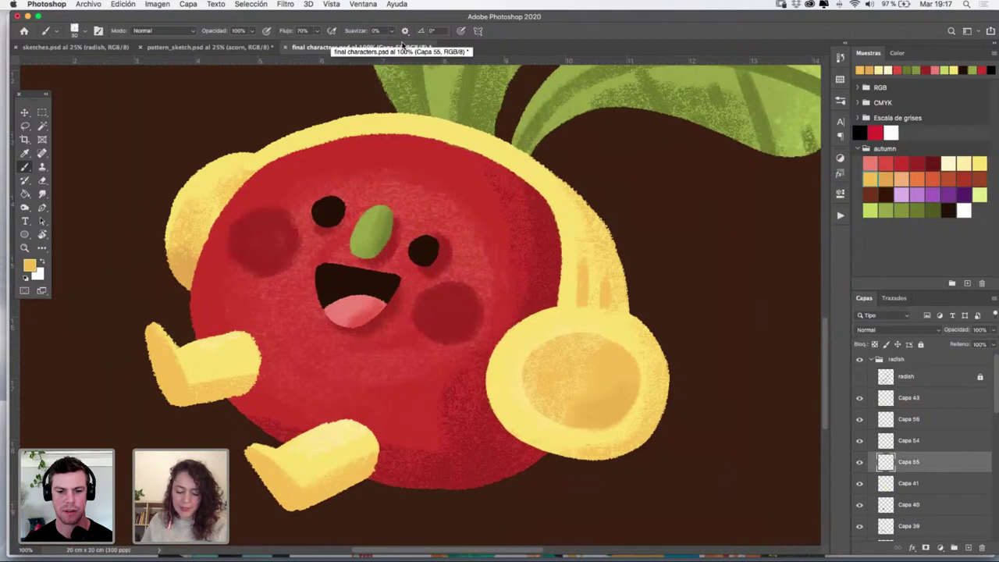
Try adding a pink swatch highlight near the top of the radish's body on Capa 52, and undo the strokes
{"action": "key", "text": "v"}
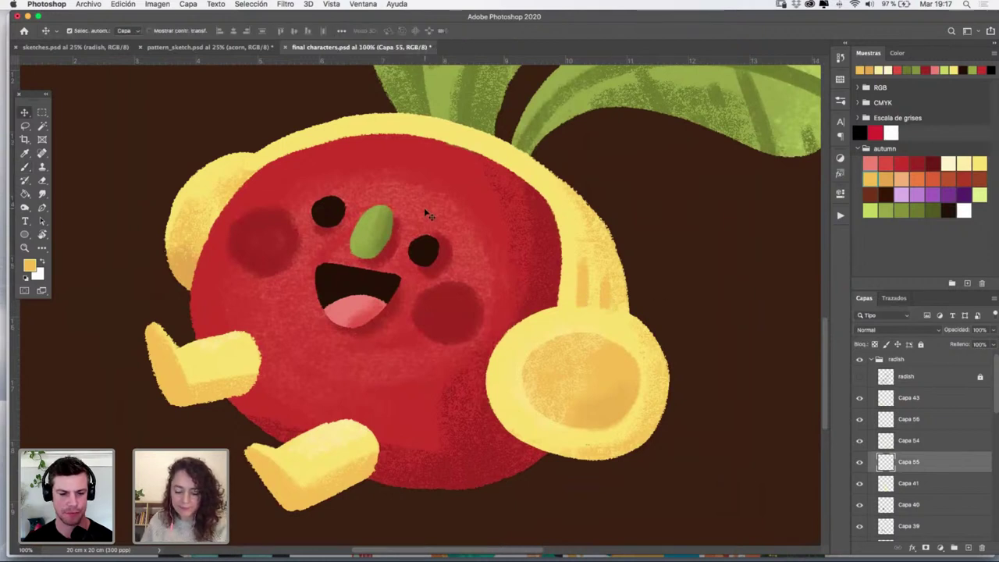
{"action": "left_click", "coordinate": [427, 212]}
{"action": "left_click", "coordinate": [859, 530]}
{"action": "left_click", "coordinate": [859, 530]}
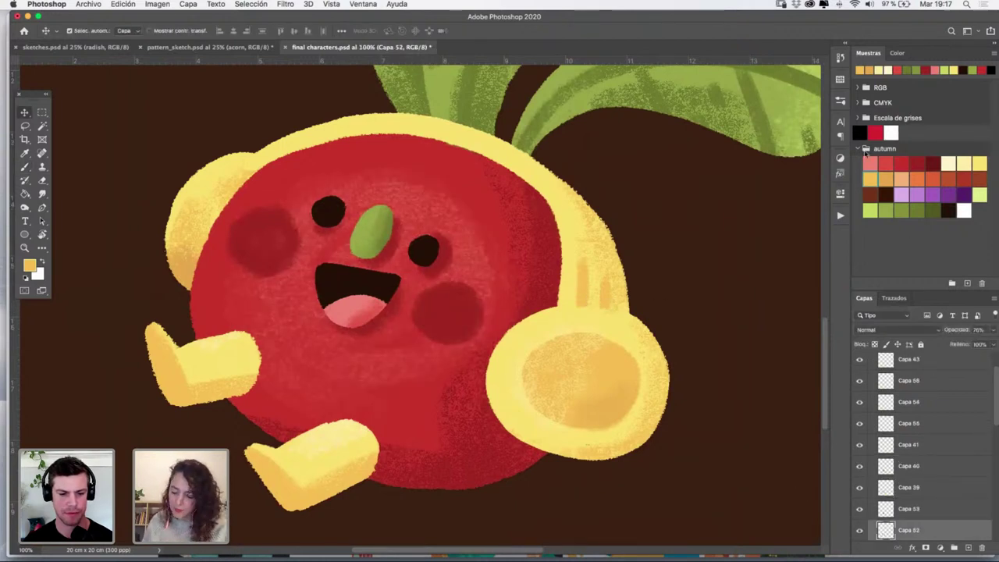
{"action": "left_click", "coordinate": [868, 162]}
{"action": "key", "text": "b"}
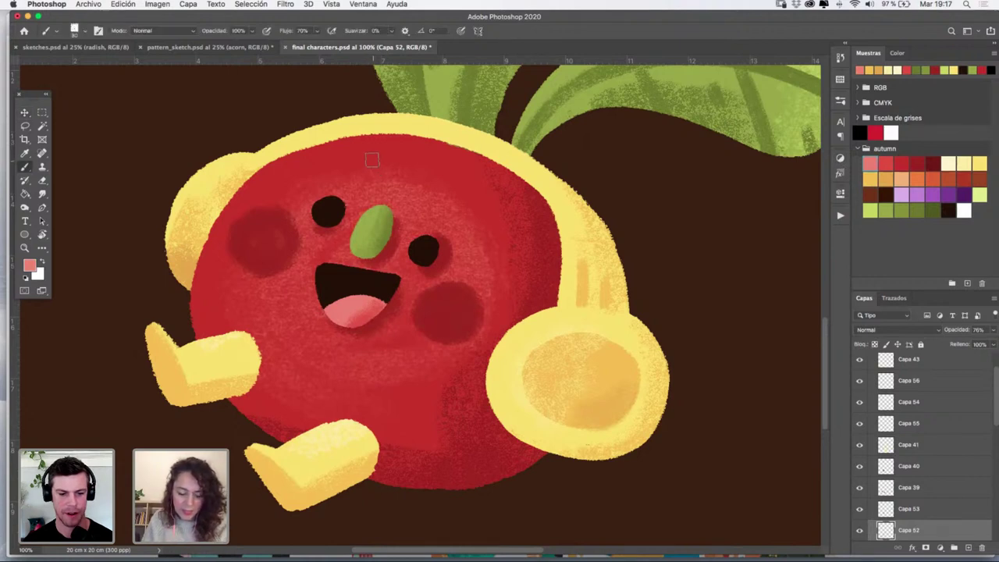
{"action": "mouse_move", "coordinate": [359, 159]}
{"action": "left_mouse_down"}
{"action": "mouse_move", "coordinate": [386, 155]}
{"action": "mouse_move", "coordinate": [353, 160]}
{"action": "mouse_move", "coordinate": [372, 156]}
{"action": "left_mouse_up"}
{"action": "key", "text": "super+z"}
{"action": "key", "text": "super+z"}
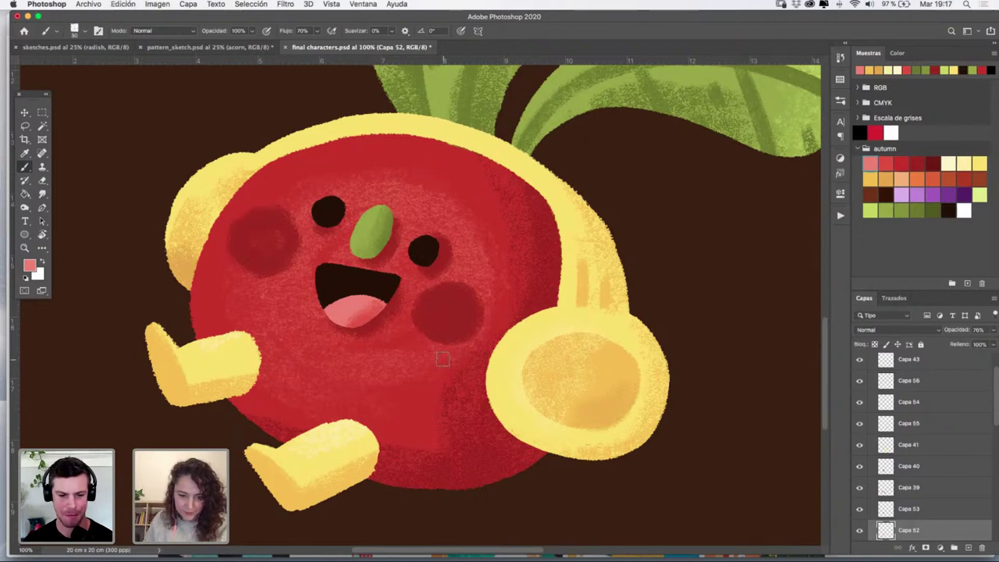
Review the complete radish character, including its leaves and headphones, against the dark brown background
{"action": "left_click", "coordinate": [25, 247]}
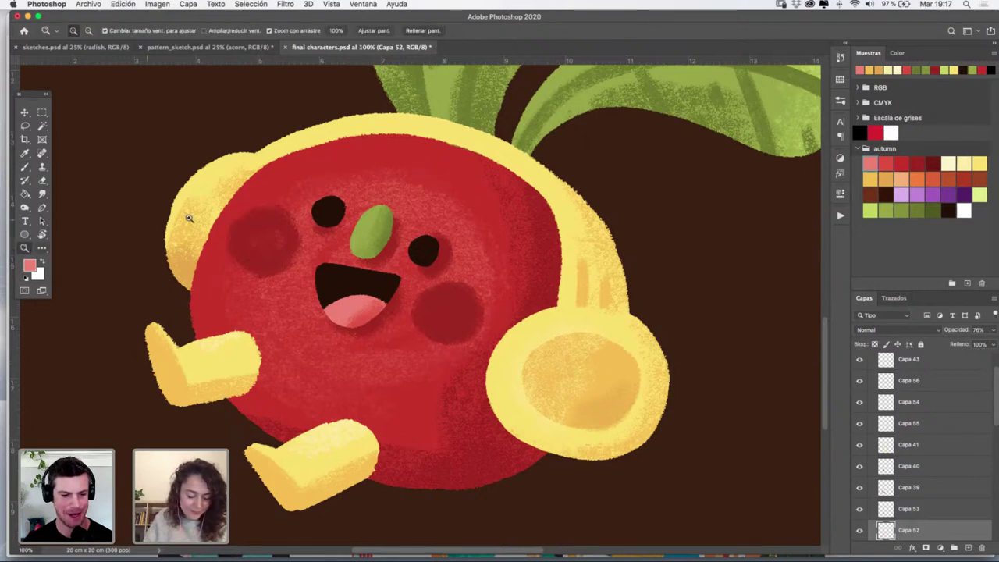
{"action": "left_click", "coordinate": [507, 258], "text": "alt"}
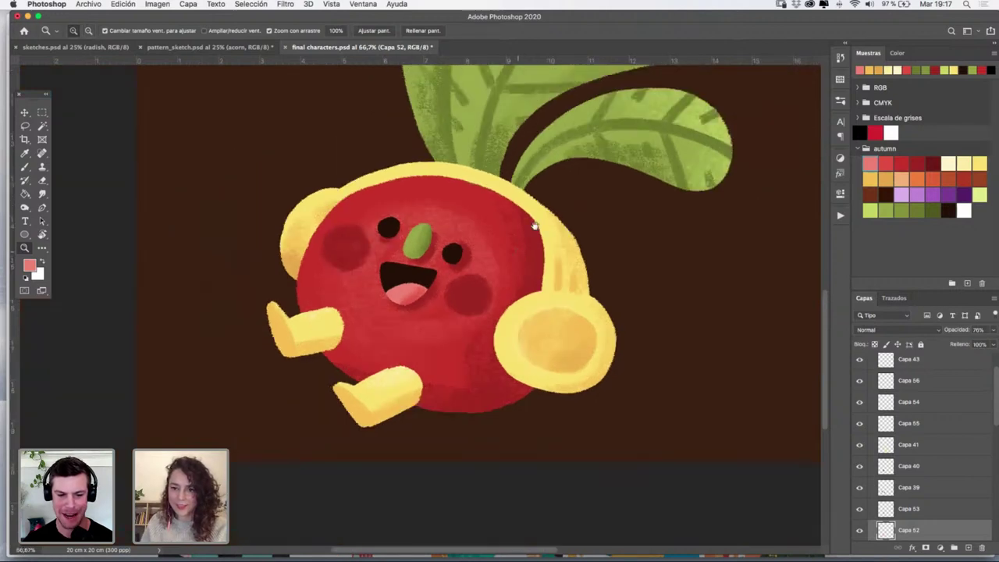
{"action": "left_click_drag", "start_coordinate": [534, 226], "coordinate": [490, 291]}
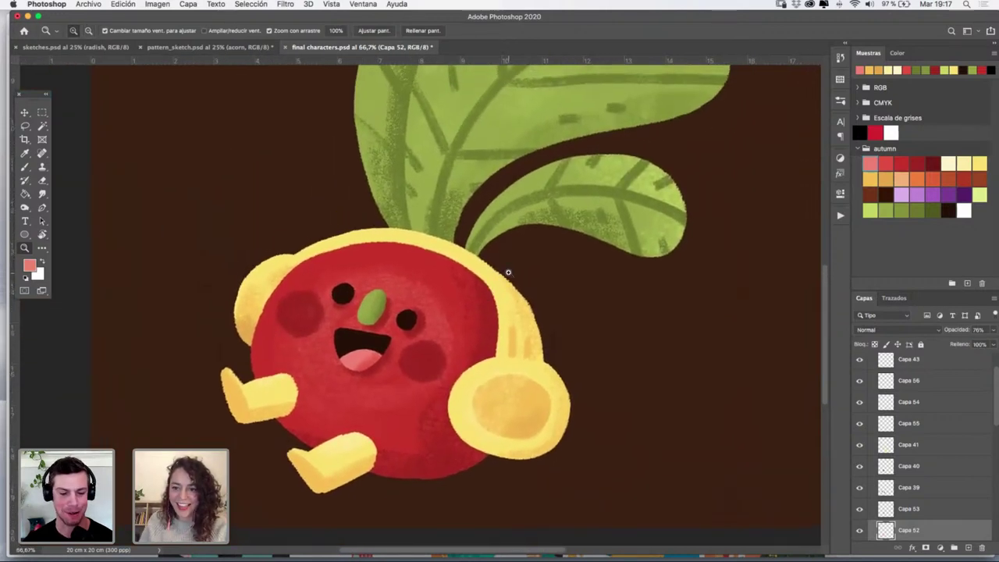
{"action": "left_click", "coordinate": [523, 283], "text": "alt"}
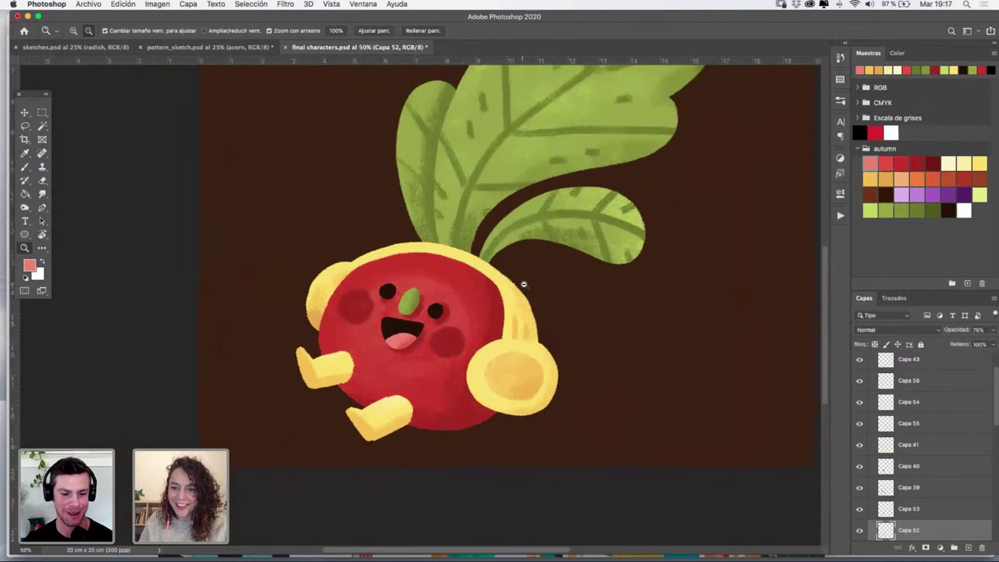
{"action": "left_click", "coordinate": [524, 284], "text": "alt"}
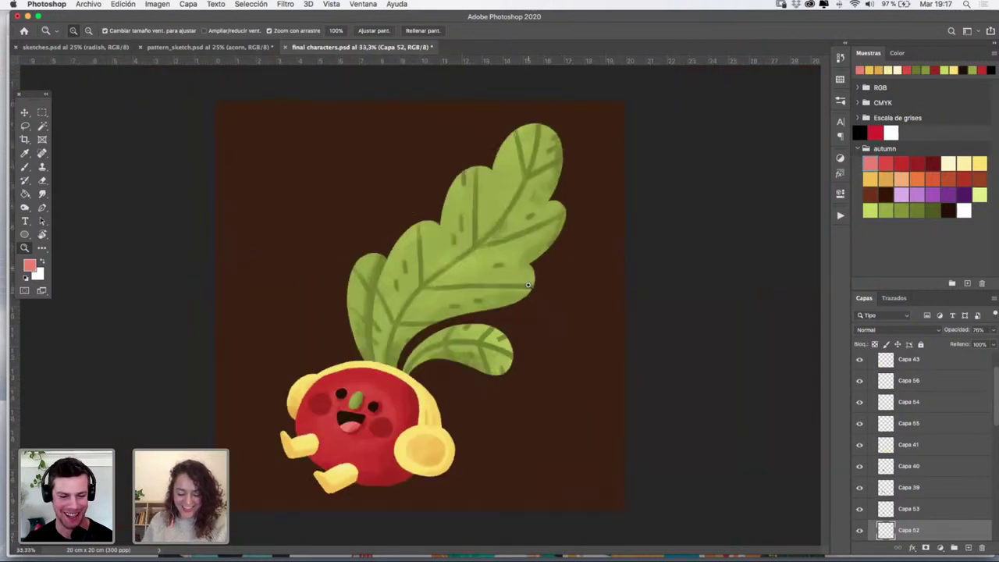
Identify the ear pad's layer, Capa 54, by hiding and showing it, and select the pad's outline
{"action": "left_click", "coordinate": [441, 446]}
{"action": "left_click", "coordinate": [440, 446]}
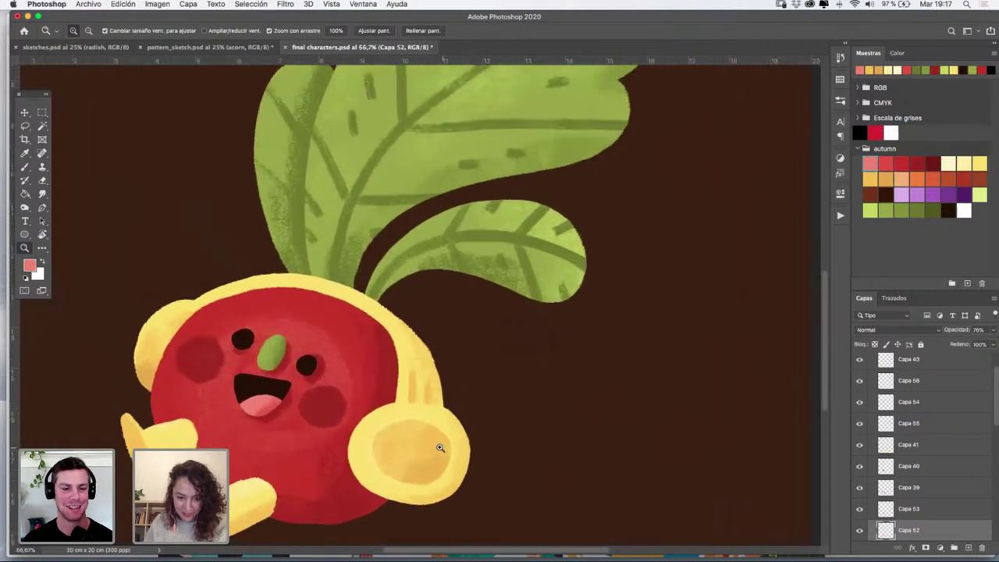
{"action": "key", "text": "v"}
{"action": "left_click", "coordinate": [435, 446]}
{"action": "left_click", "coordinate": [859, 404]}
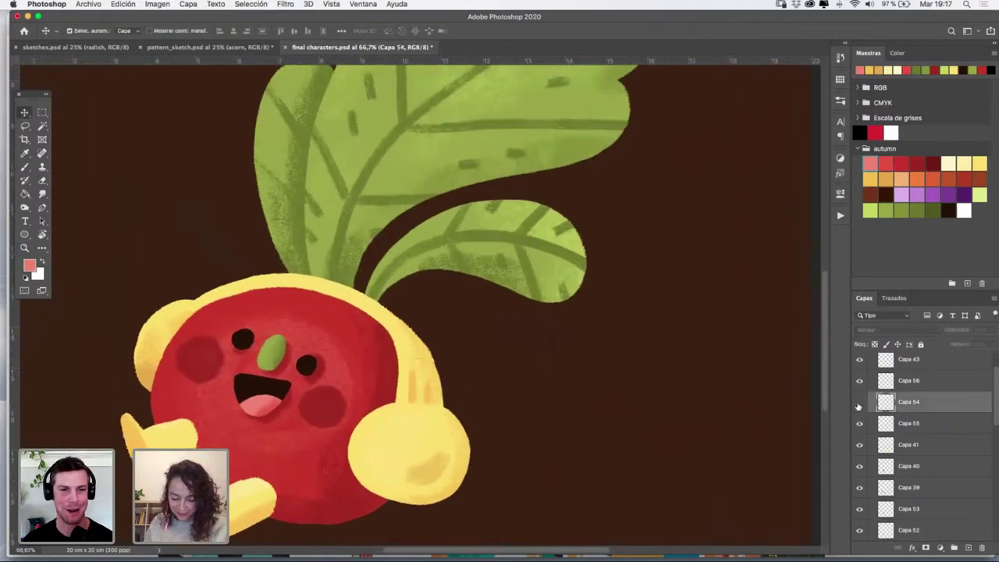
{"action": "left_click", "coordinate": [859, 402]}
{"action": "left_click", "coordinate": [885, 402], "text": "super"}
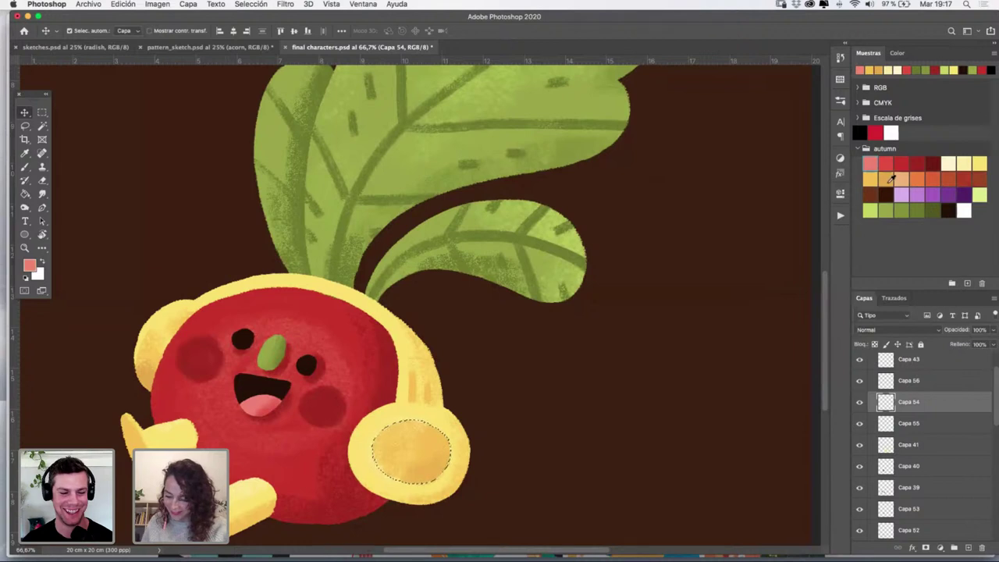
Try a diagonal stripe across the ear pad on Capa 54 in a darkened version of the golden-orange autumn swatch, and undo it
{"action": "left_click", "coordinate": [889, 178]}
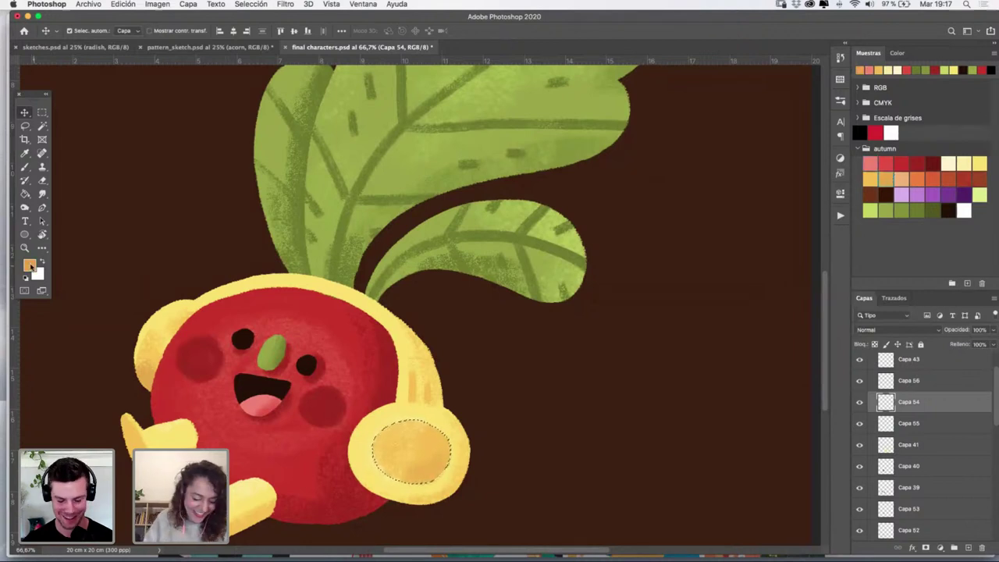
{"action": "left_click", "coordinate": [29, 267]}
{"action": "left_click_drag", "start_coordinate": [578, 257], "coordinate": [585, 259]}
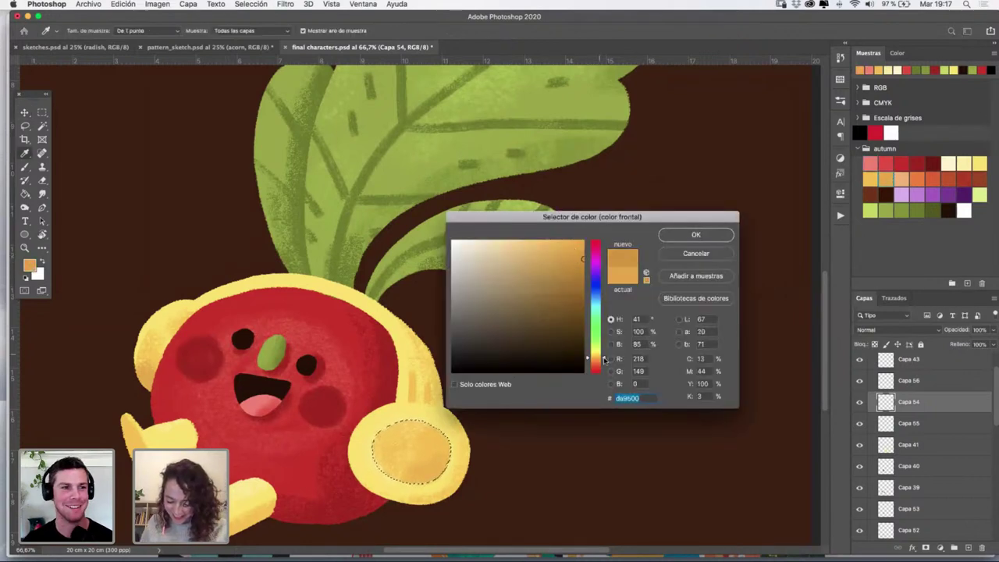
{"action": "left_click", "coordinate": [687, 235]}
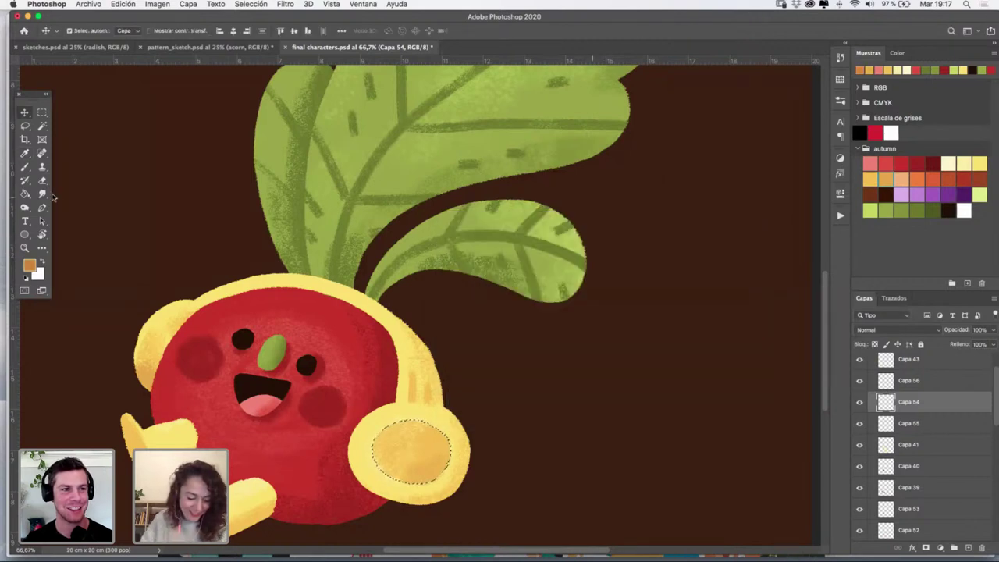
{"action": "key", "text": "b"}
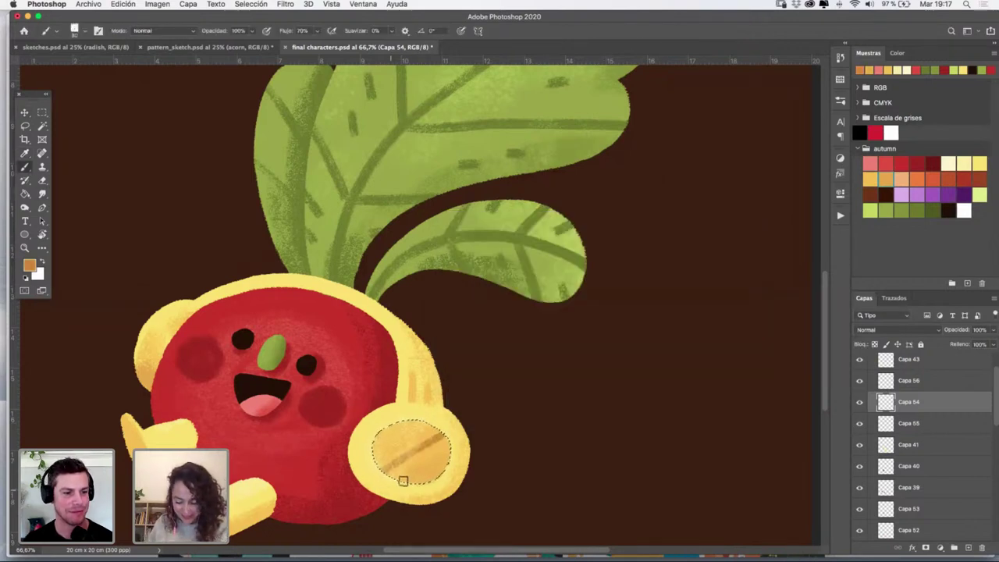
{"action": "key", "text": "super+z"}
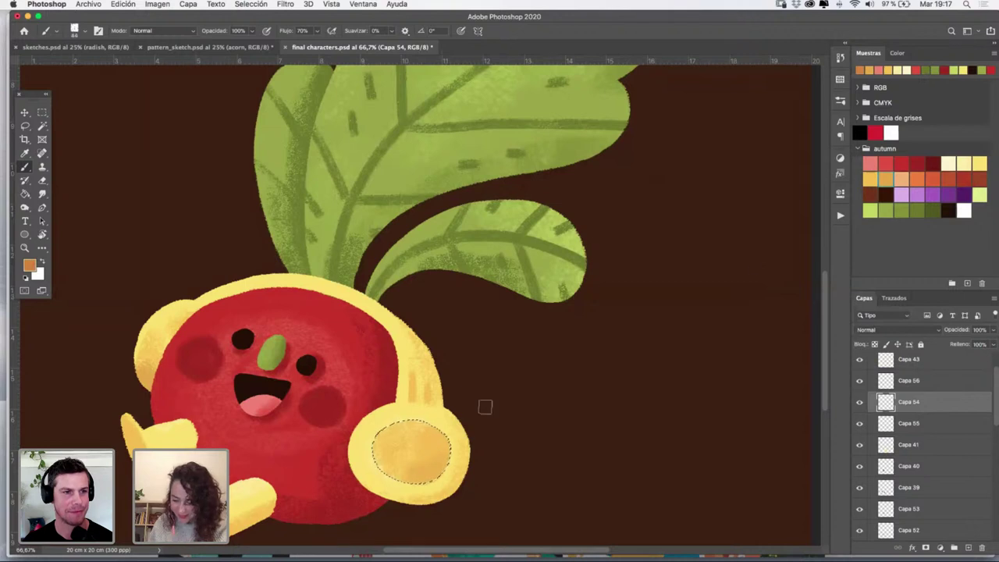
Mix another darker golden orange and try it as a diagonal stripe across the selected ear pad
{"action": "left_click", "coordinate": [967, 282]}
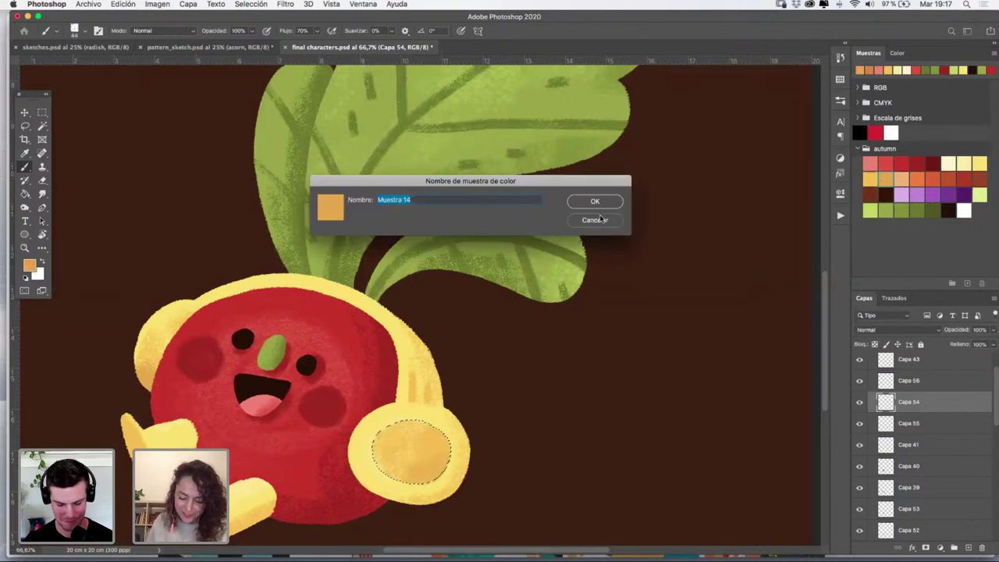
{"action": "left_click", "coordinate": [595, 219]}
{"action": "left_click", "coordinate": [30, 265]}
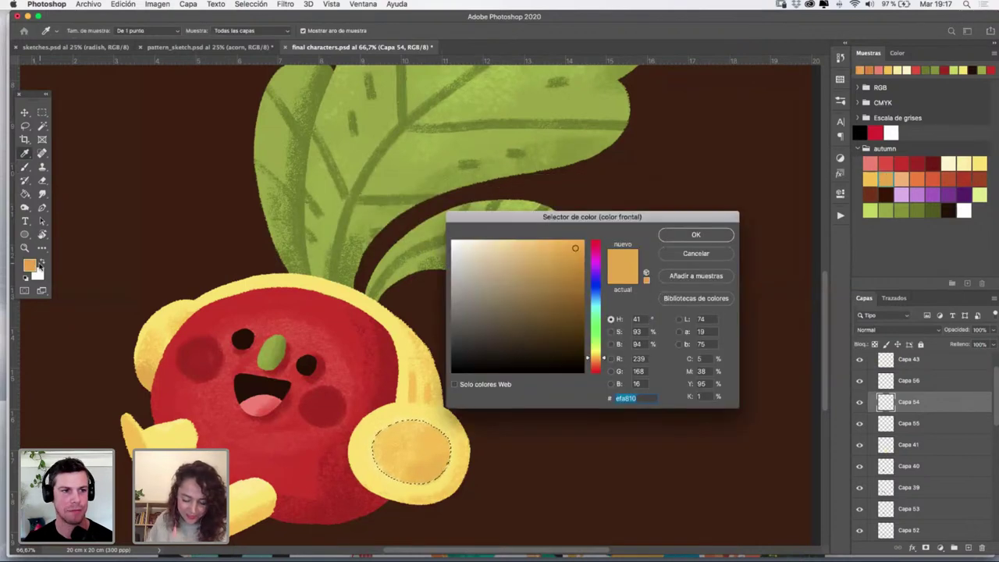
{"action": "left_click", "coordinate": [579, 257]}
{"action": "left_click", "coordinate": [604, 358]}
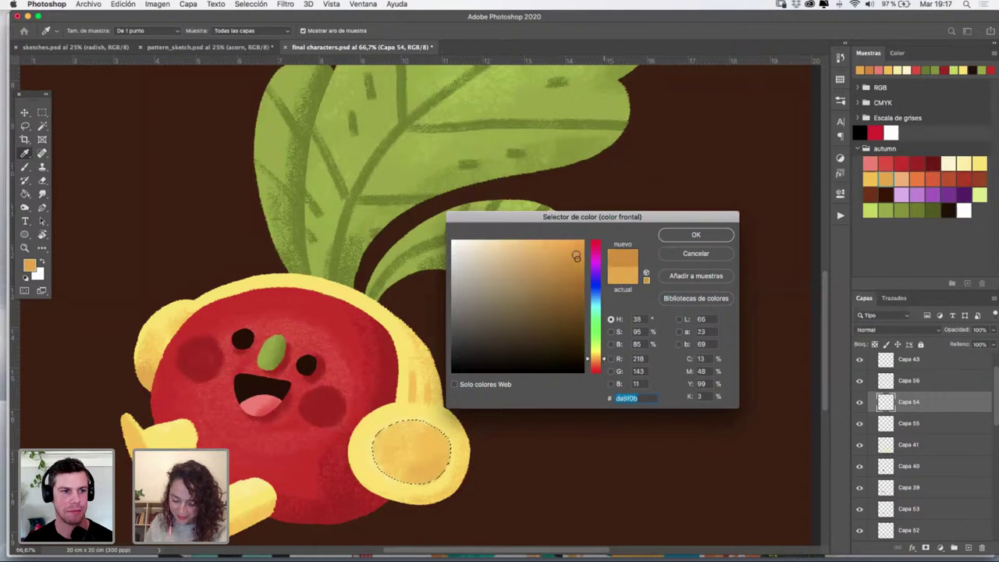
{"action": "left_click", "coordinate": [696, 235]}
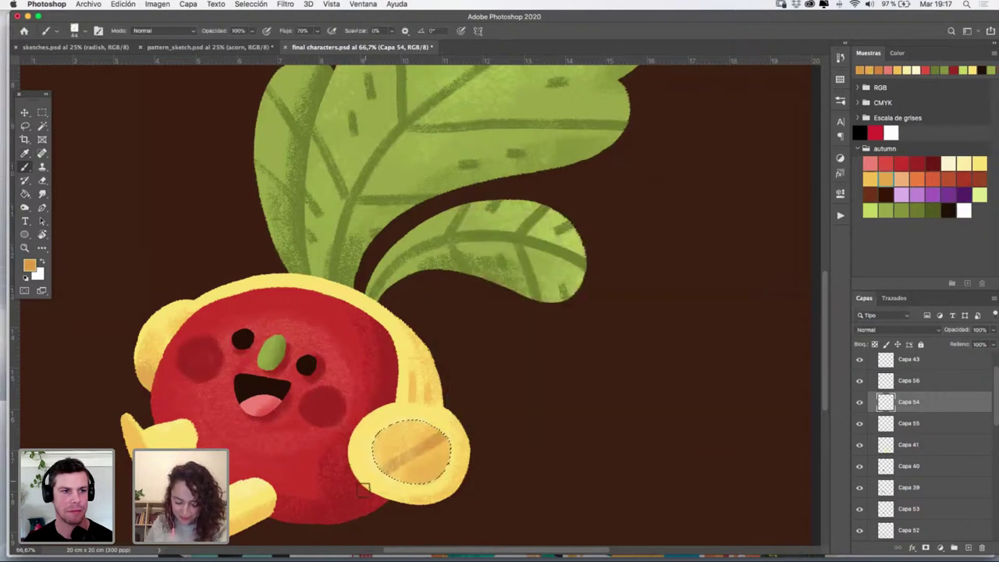
{"action": "left_click_drag", "start_coordinate": [363, 488], "coordinate": [437, 443]}
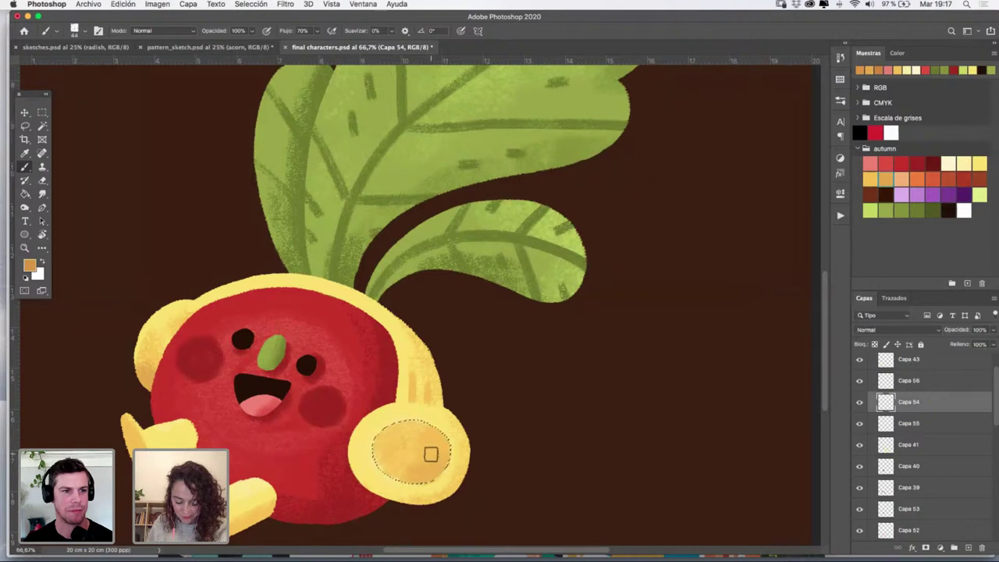
Paint a diagonal stripe across the ear pad on Capa 54 with the orange autumn swatch, and deselect the pad
{"action": "left_click", "coordinate": [918, 177]}
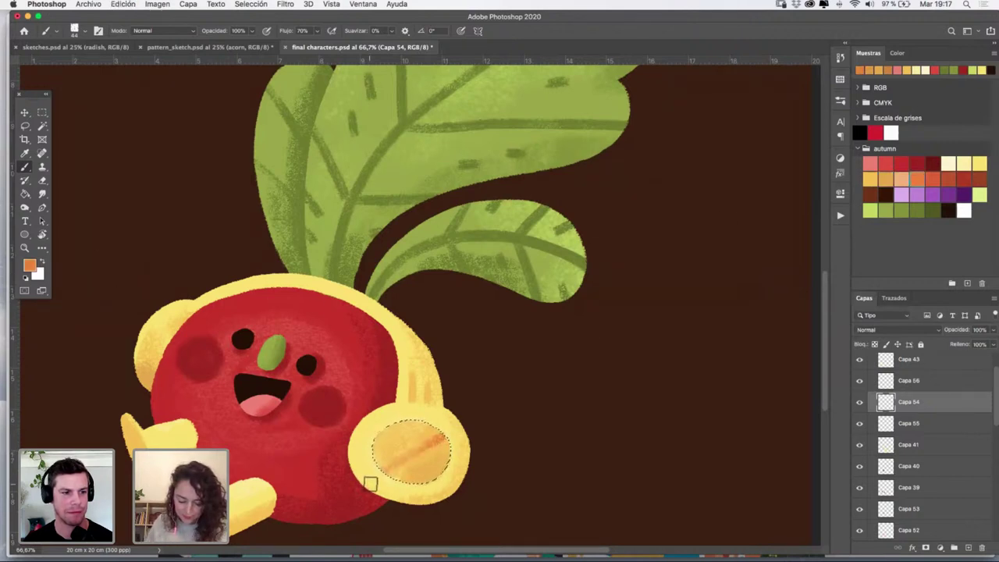
{"action": "left_click_drag", "start_coordinate": [910, 403], "coordinate": [912, 381]}
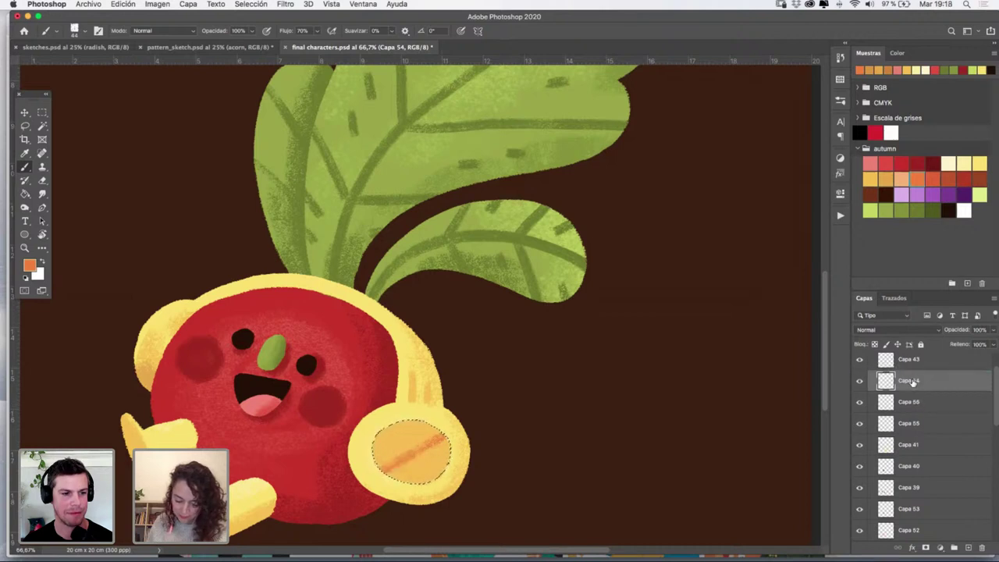
{"action": "key", "text": "super+z"}
{"action": "key", "text": "super+d"}
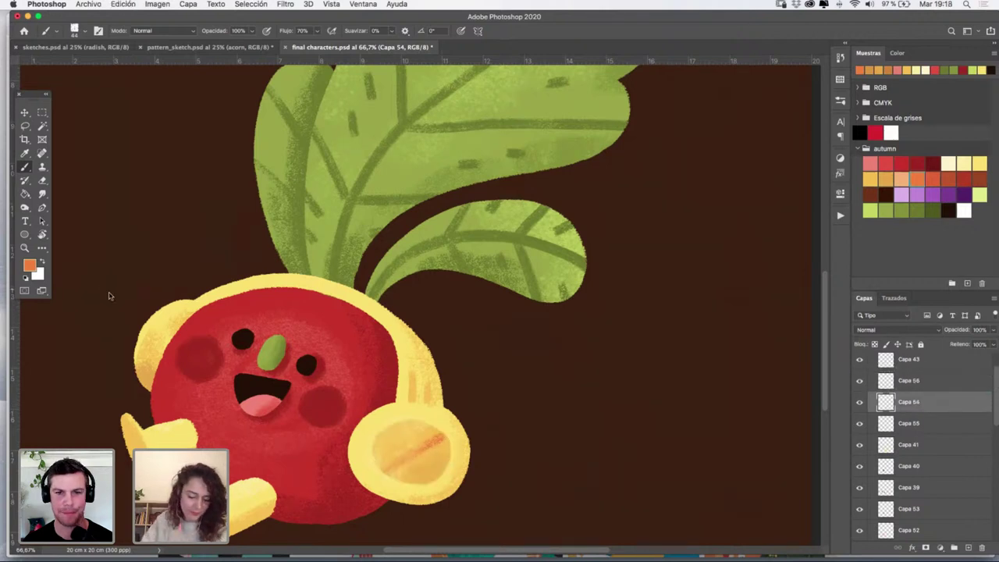
Check the whole radish character with its striped ear pad and save final characters.psd
{"action": "key", "text": "z"}
{"action": "key", "text": "super+minus"}
{"action": "key", "text": "super+minus"}
{"action": "key", "text": "super+minus"}
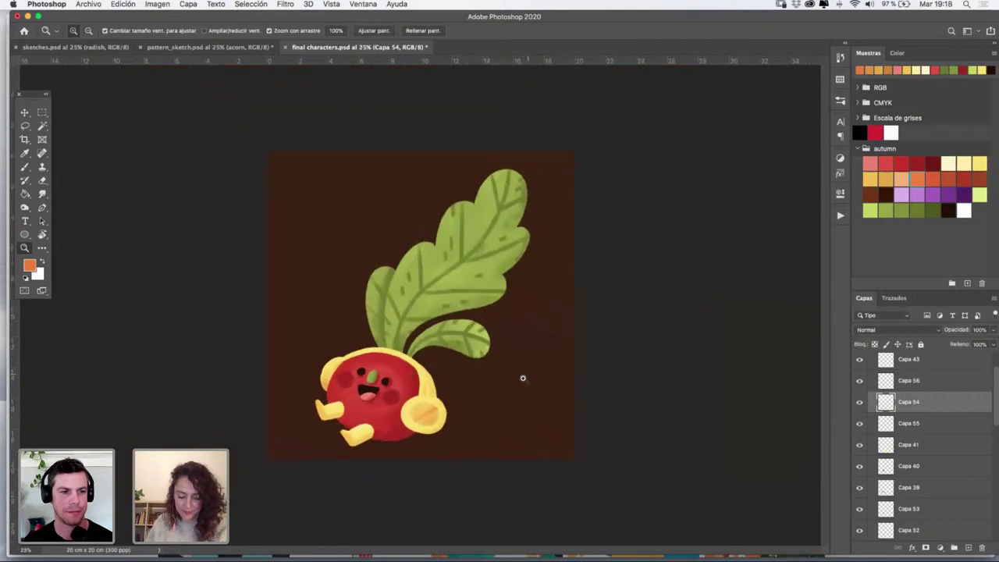
{"action": "key", "text": "super+s"}
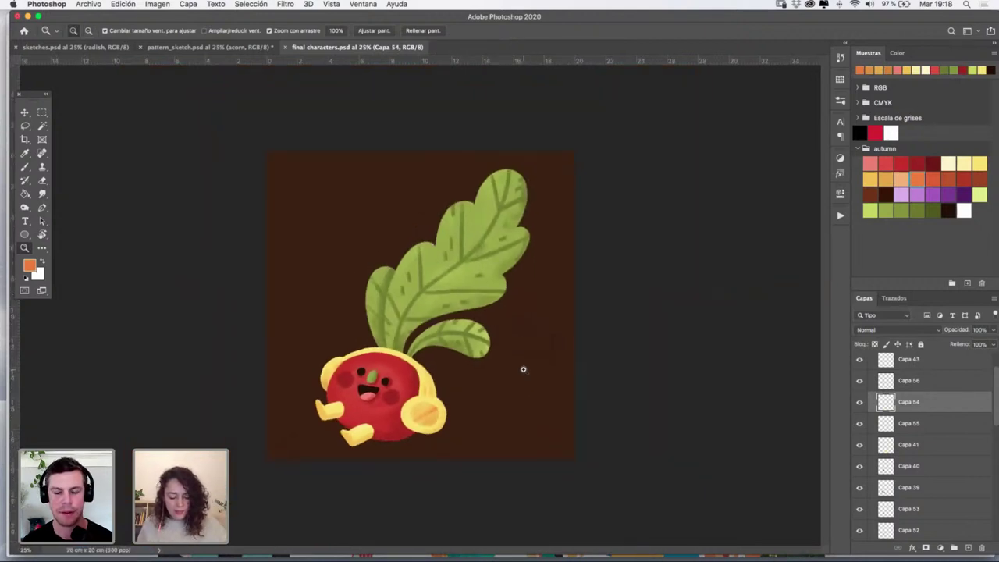
Examine what Capa 53 contributes to the radish's body by hiding and showing it
{"action": "left_click_drag", "start_coordinate": [389, 431], "coordinate": [546, 246]}
{"action": "left_click", "coordinate": [909, 502]}
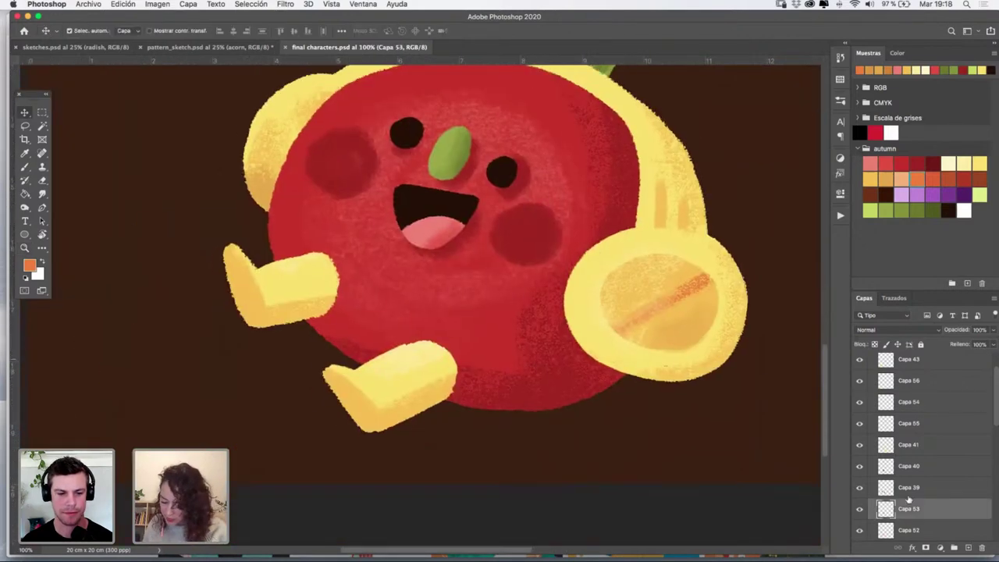
{"action": "left_click", "coordinate": [860, 509]}
{"action": "left_click", "coordinate": [860, 508]}
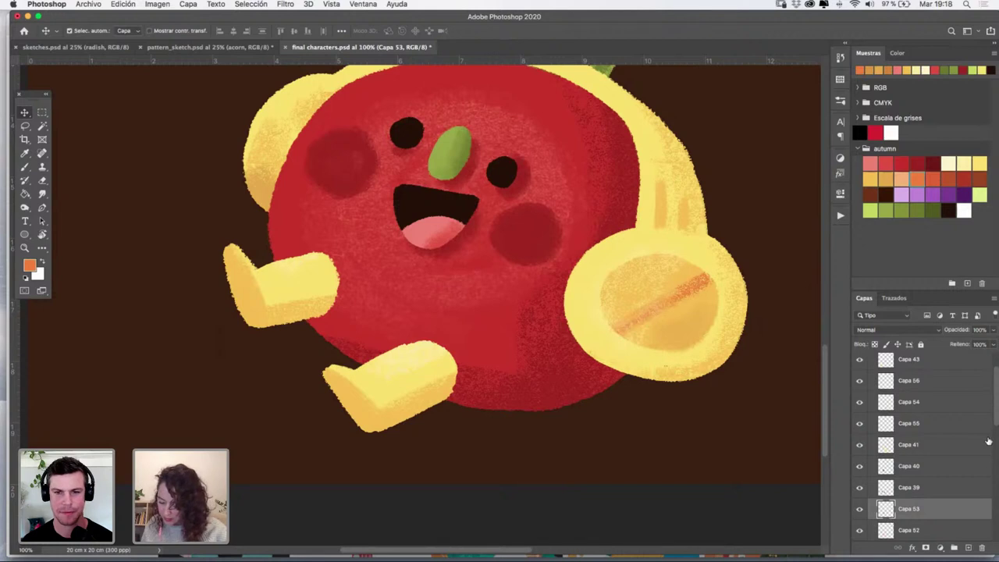
Load the radish body's outline from Capa 35 as a selection and make the shading layer Capa 53 active
{"action": "scroll", "coordinate": [994, 416], "scroll_direction": "down", "scroll_amount": 4}
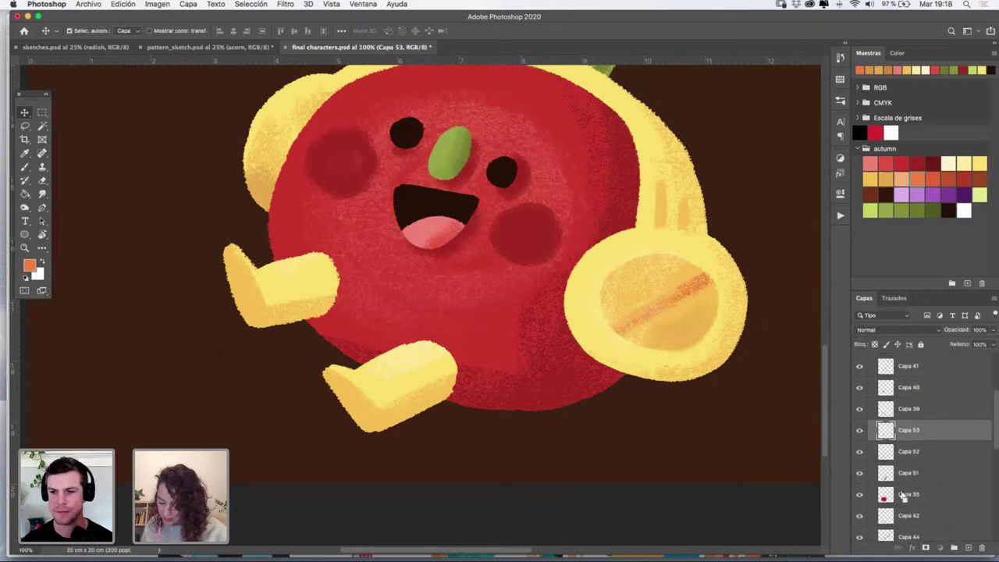
{"action": "left_click", "coordinate": [904, 495]}
{"action": "left_click", "coordinate": [886, 494], "text": "super"}
{"action": "left_click", "coordinate": [873, 453]}
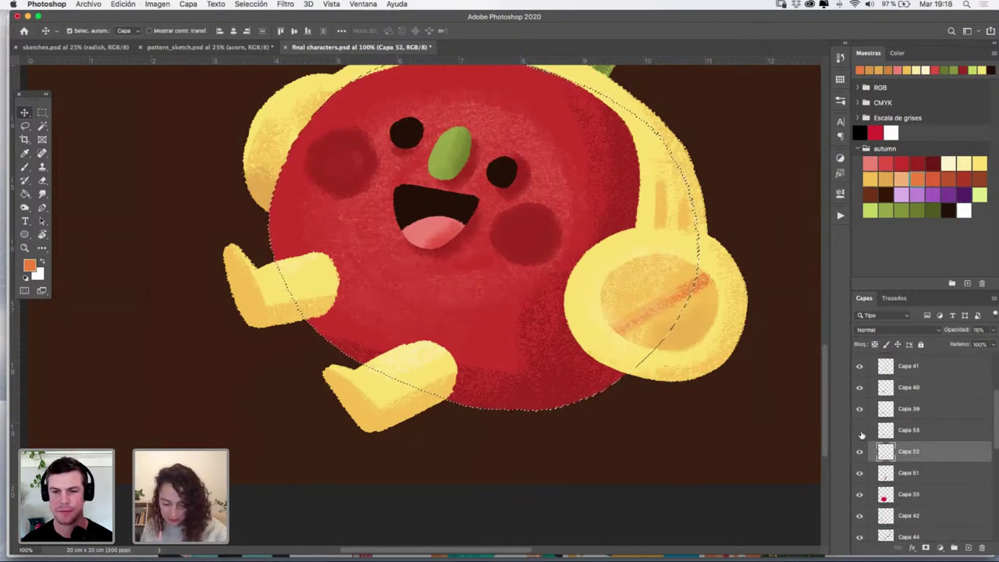
{"action": "left_click", "coordinate": [860, 430]}
{"action": "left_click", "coordinate": [860, 433]}
{"action": "left_click", "coordinate": [860, 432]}
{"action": "left_click", "coordinate": [906, 429]}
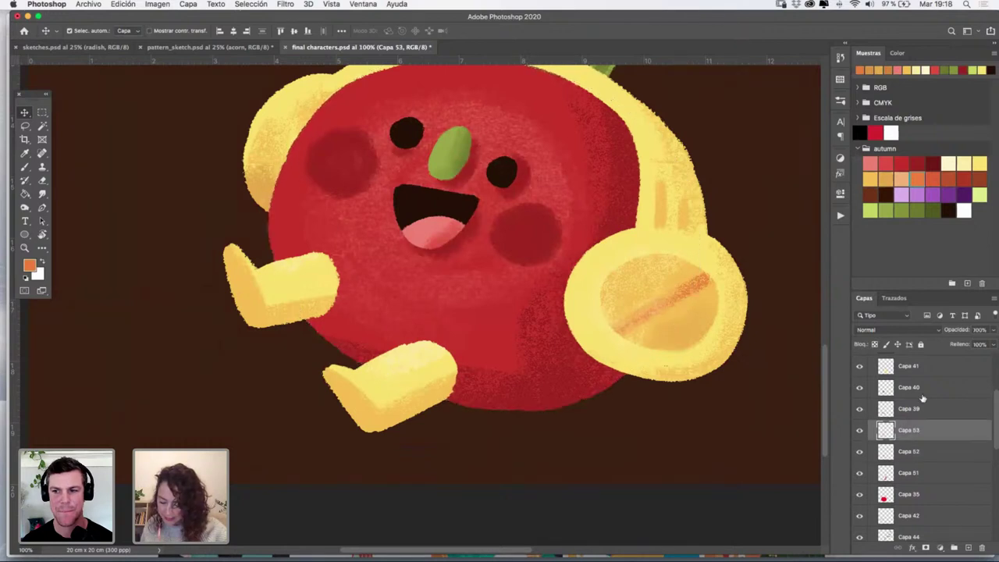
Paint dark red shadows on the body beside both legs on Capa 53 with the KYLE Ultimate Pastel brush
{"action": "left_click", "coordinate": [917, 163]}
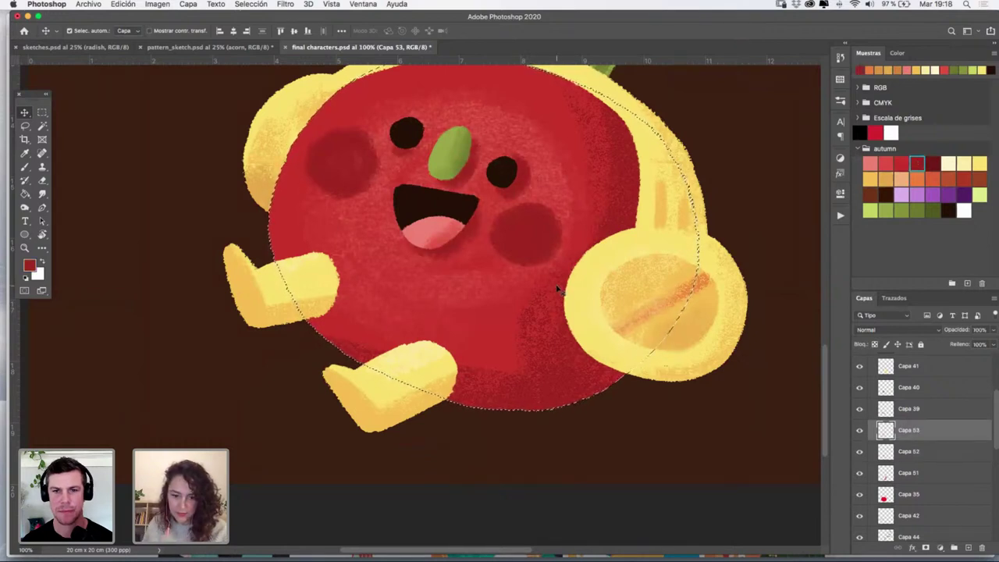
{"action": "key", "text": "b"}
{"action": "left_click", "coordinate": [840, 100]}
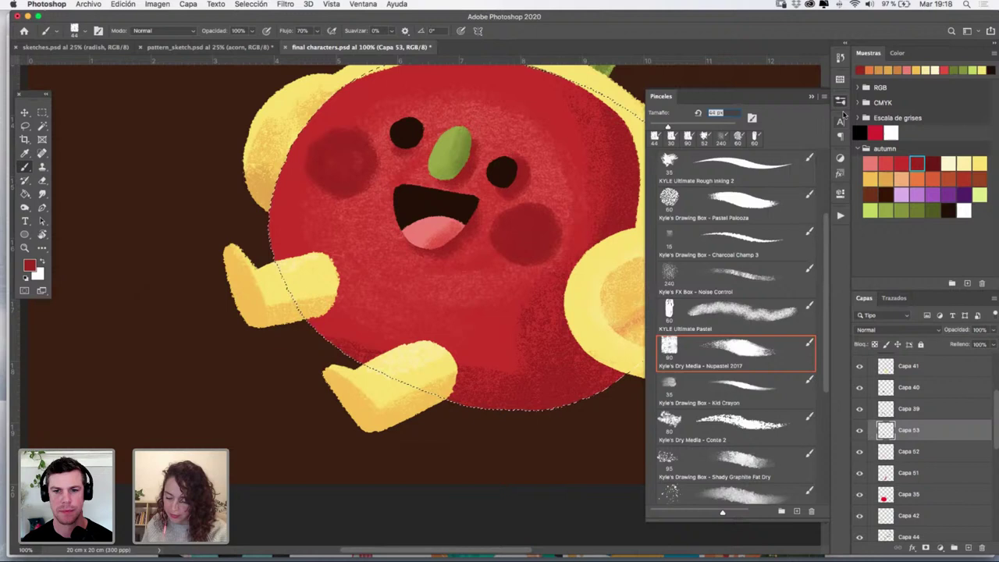
{"action": "left_click", "coordinate": [725, 309]}
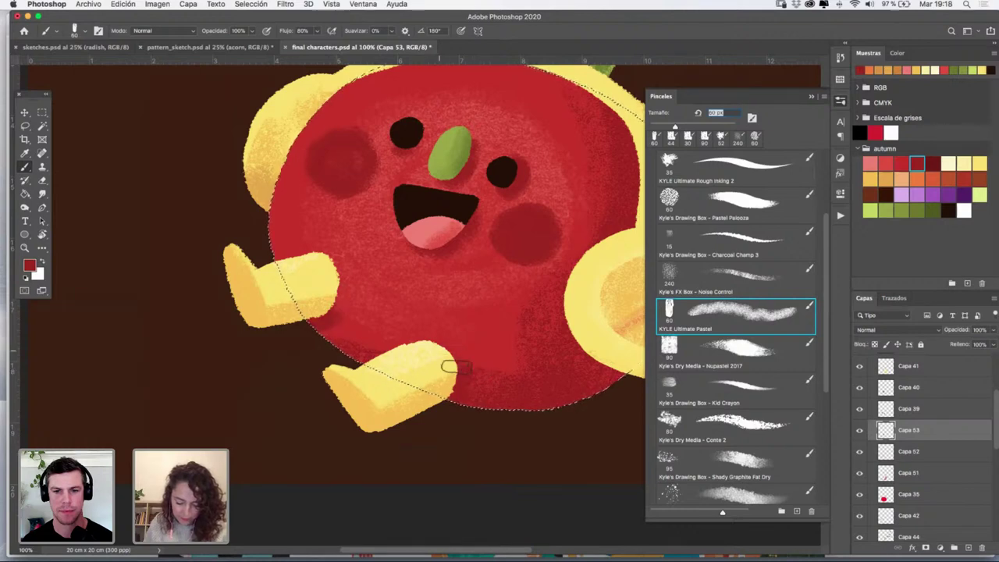
Deselect the body outline, check the leg shadows on the full character, and save the document
{"action": "key", "text": "z"}
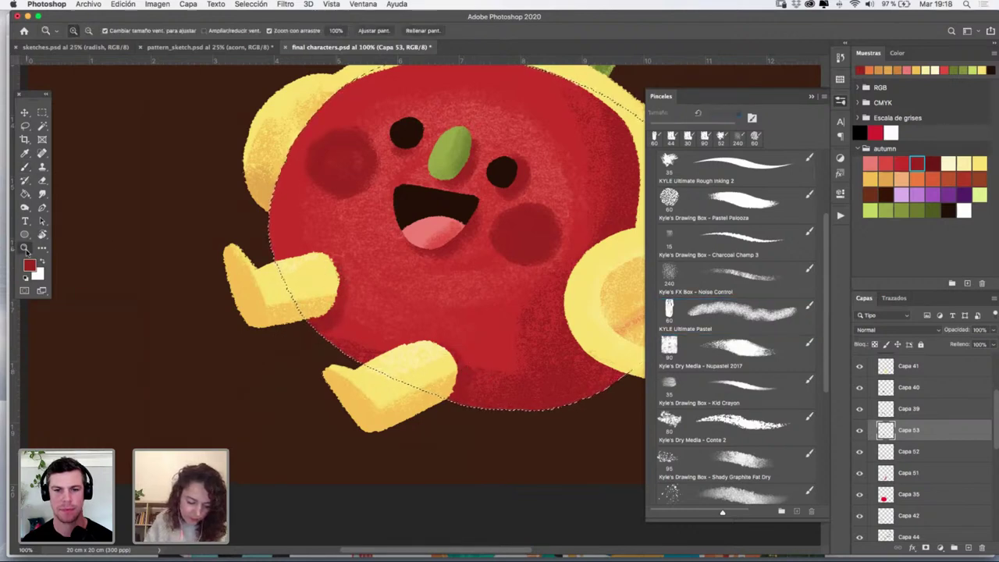
{"action": "left_click", "coordinate": [514, 269], "text": "alt"}
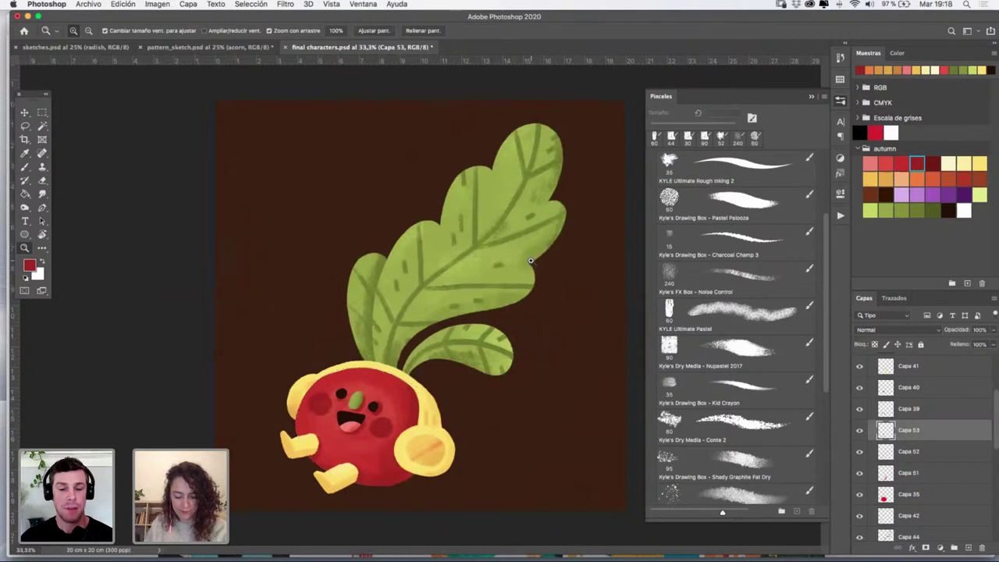
{"action": "left_click", "coordinate": [810, 98]}
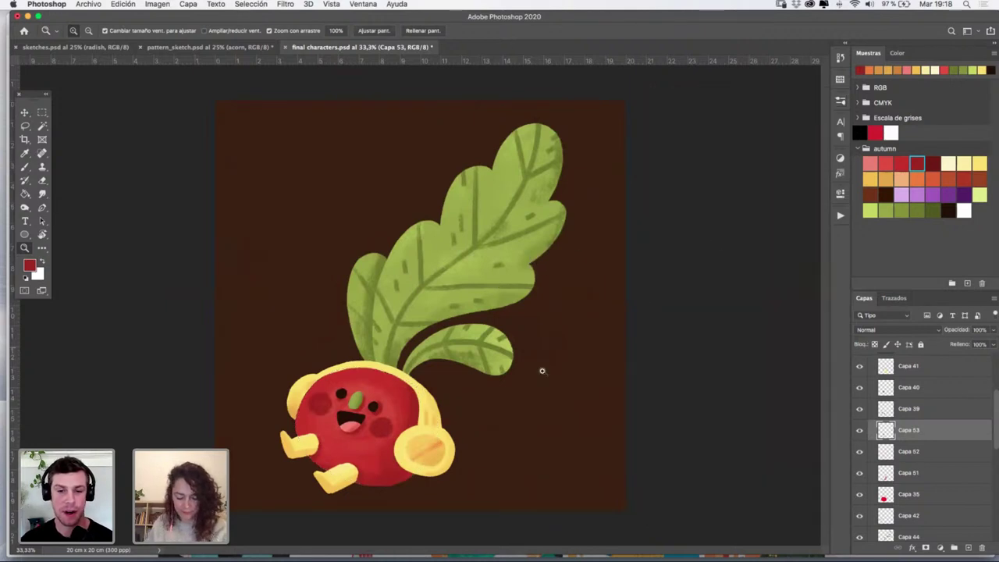
{"action": "left_click", "coordinate": [398, 436]}
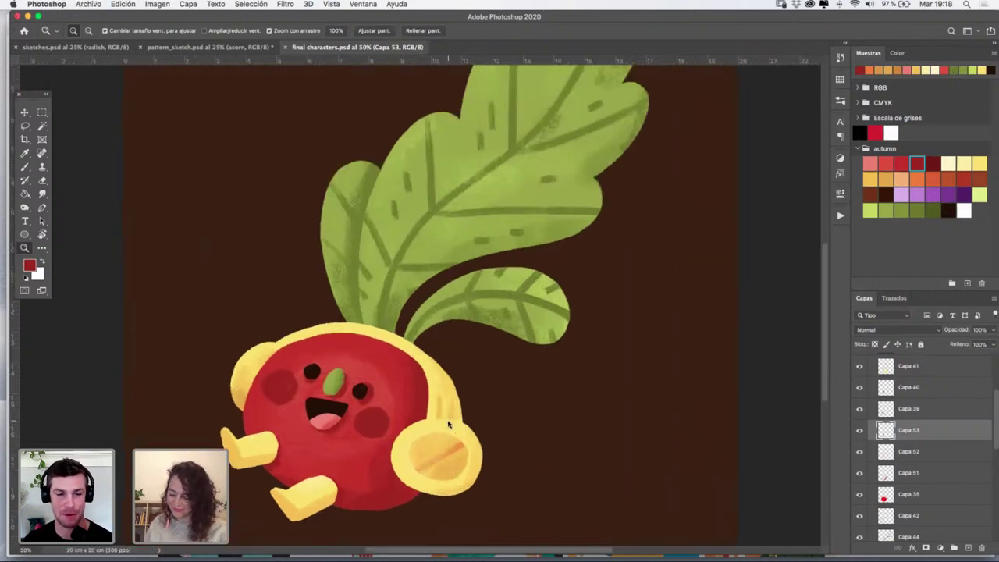
Duplicate all the radish's painted layers from Capa 43 down to Capa 37 and merge the copies into one layer
{"action": "left_click_drag", "start_coordinate": [995, 399], "coordinate": [988, 465]}
{"action": "left_click", "coordinate": [956, 398]}
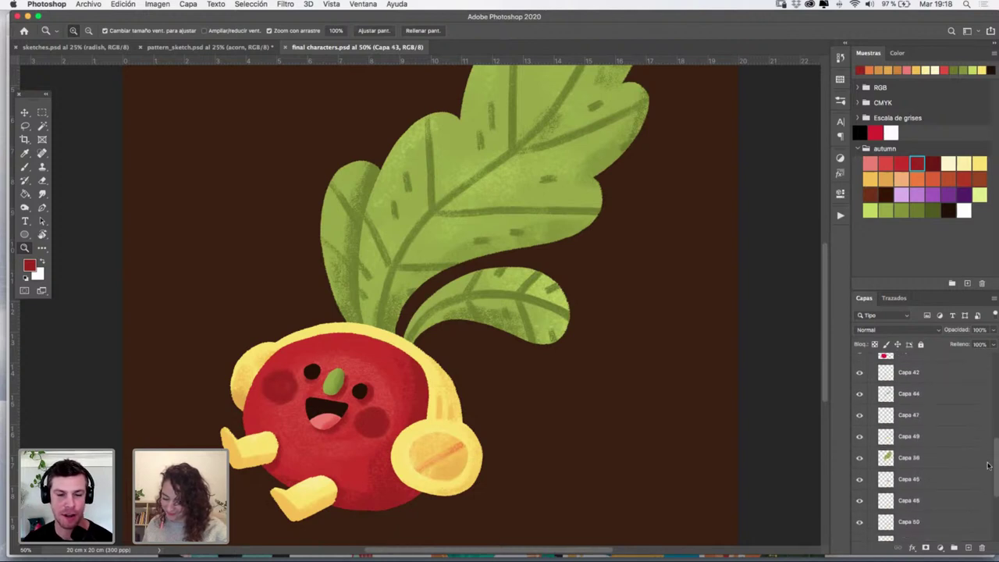
{"action": "scroll", "coordinate": [988, 465], "scroll_direction": "down", "scroll_amount": 5}
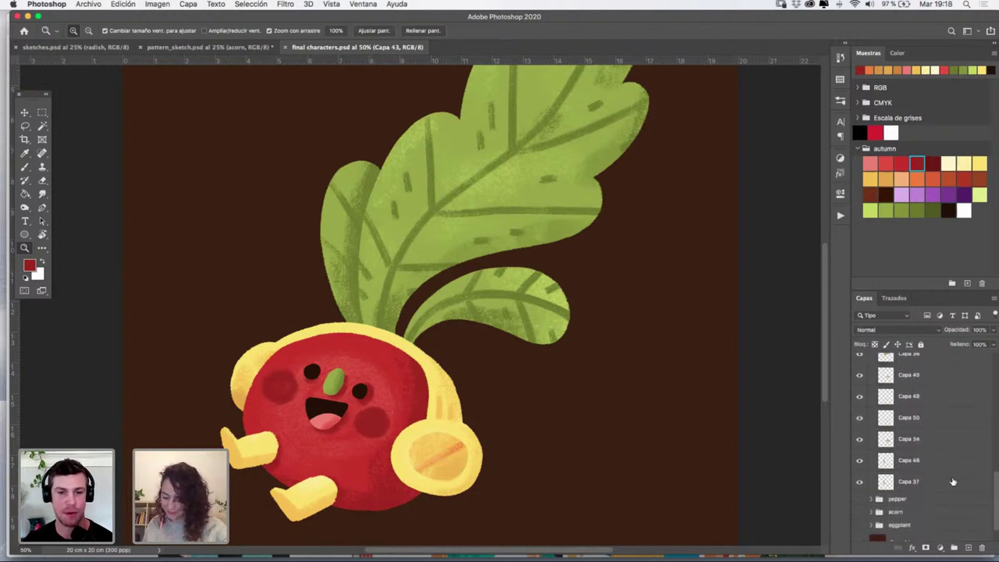
{"action": "left_click", "coordinate": [952, 482], "text": "shift"}
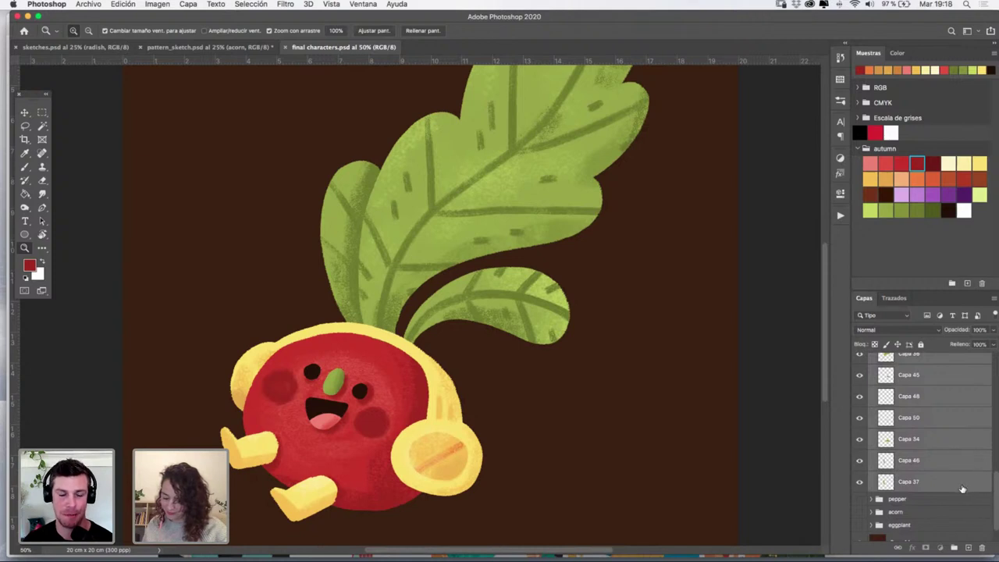
{"action": "key", "text": "super+j"}
{"action": "key", "text": "super+e"}
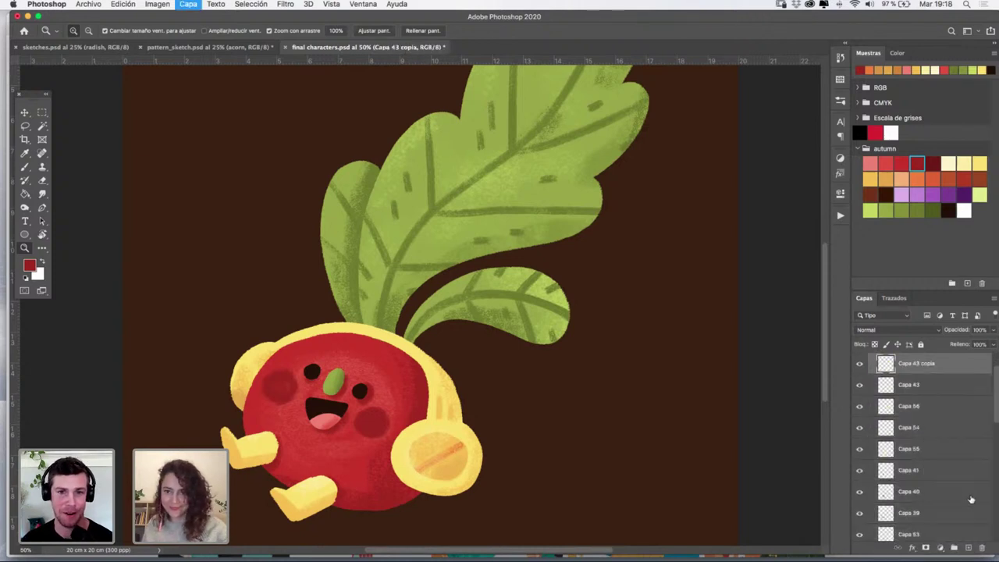
Rename the merged character layer as radish and save final characters.psd
{"action": "left_click_drag", "start_coordinate": [995, 394], "coordinate": [993, 378]}
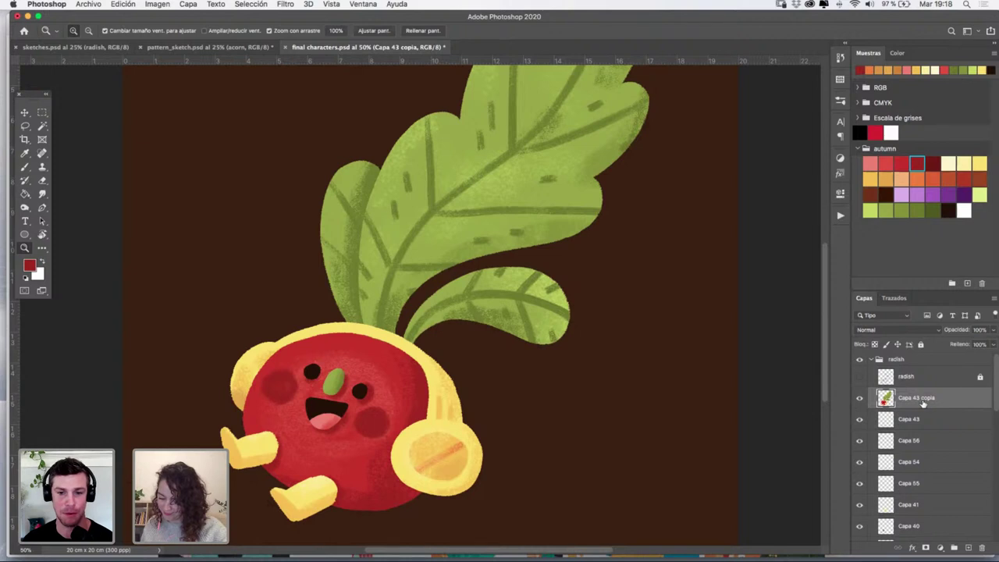
{"action": "double_click", "coordinate": [923, 398]}
{"action": "type", "text": "ca"}
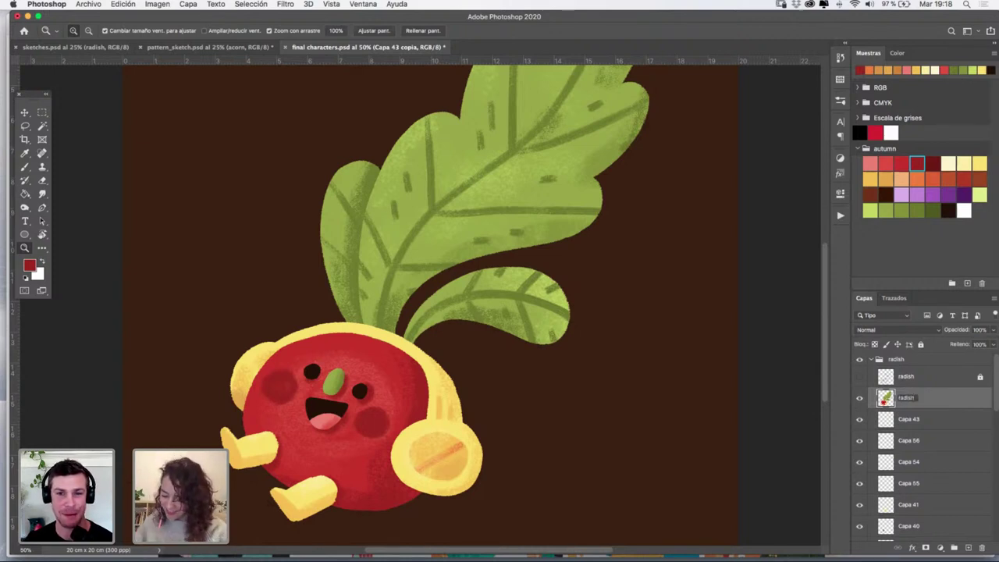
{"action": "key", "text": "Return"}
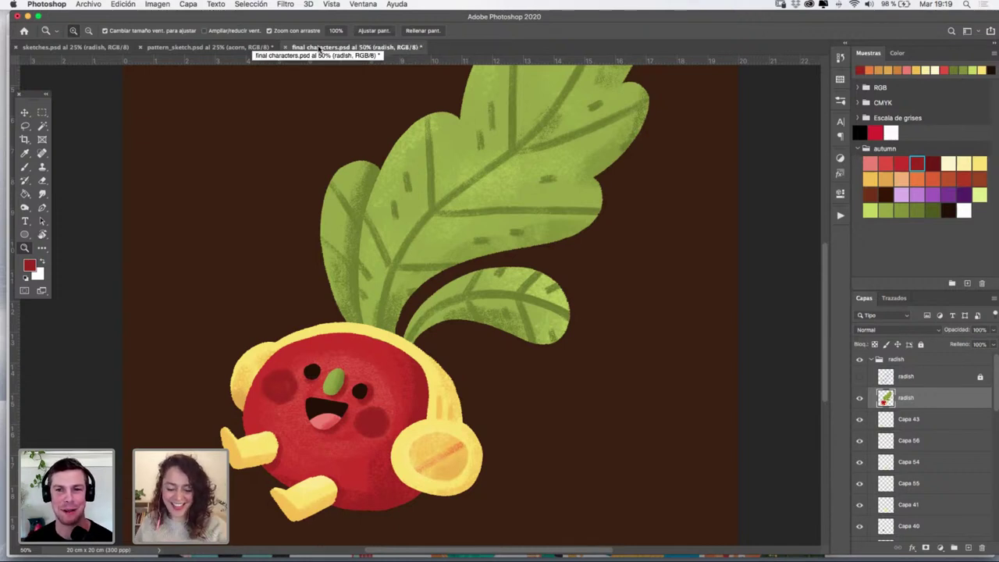
{"action": "key", "text": "super+s"}
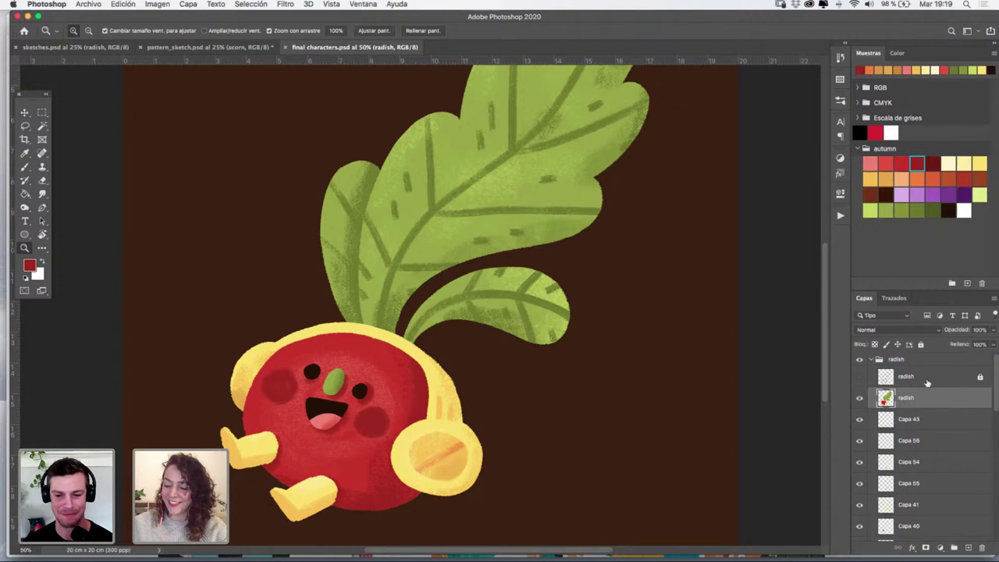
{"action": "scroll", "coordinate": [992, 389], "scroll_direction": "down", "scroll_amount": 1}
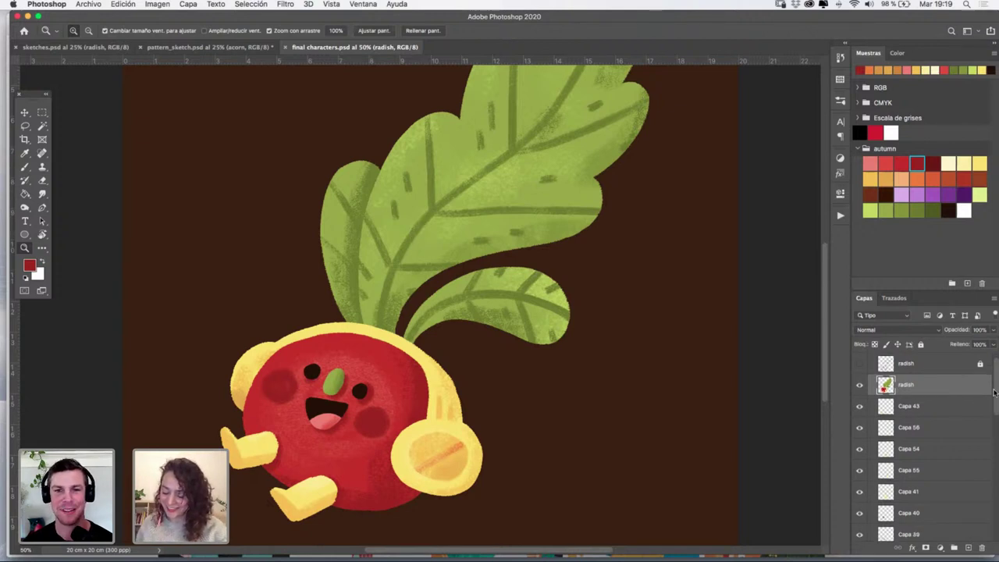
{"action": "scroll", "coordinate": [992, 389], "scroll_direction": "up", "scroll_amount": 1}
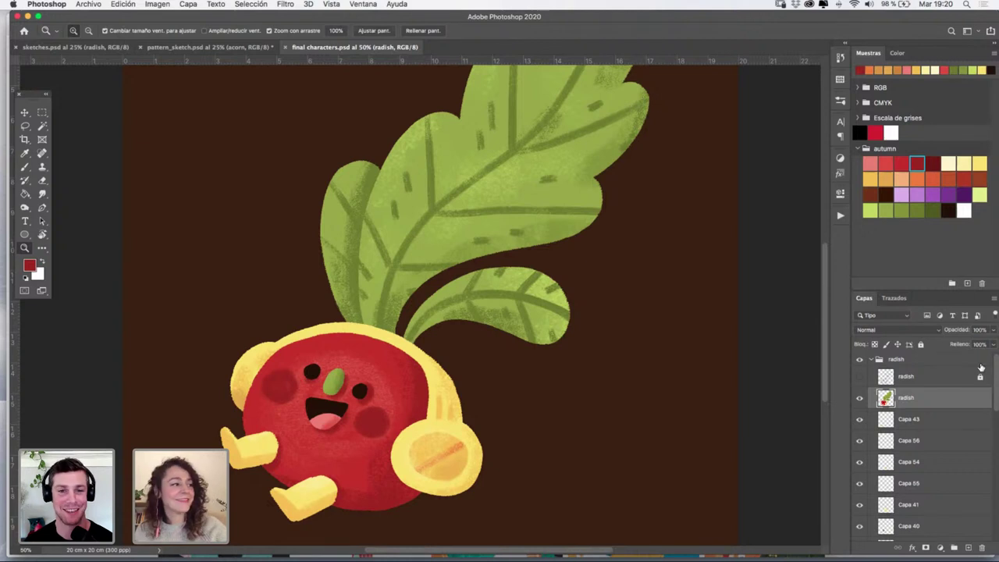
Compare the radish illustration with its painted layer and group hidden and shown, collapsing the radish group
{"action": "left_click", "coordinate": [858, 399]}
{"action": "left_click", "coordinate": [859, 399]}
{"action": "left_click", "coordinate": [859, 401]}
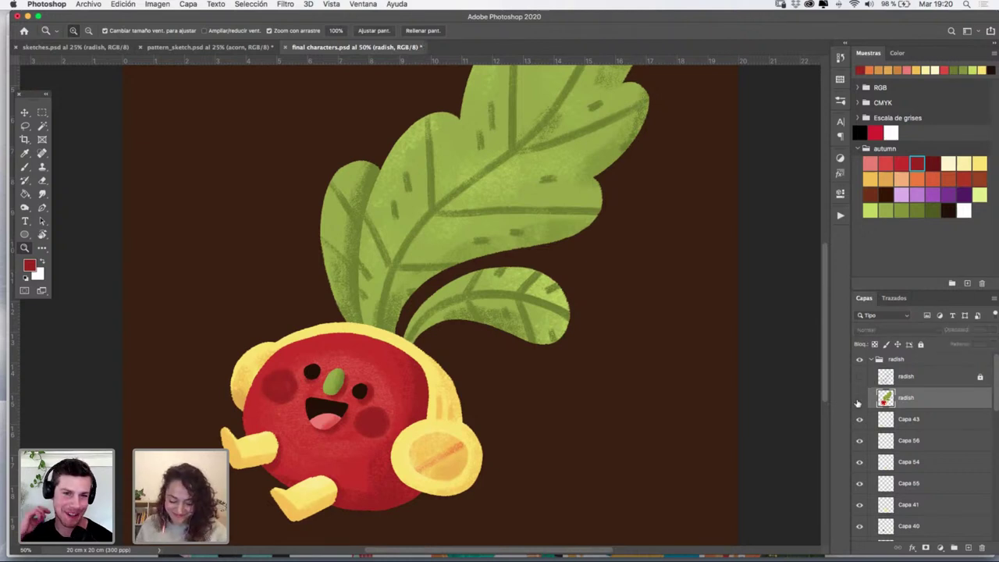
{"action": "left_click", "coordinate": [858, 400]}
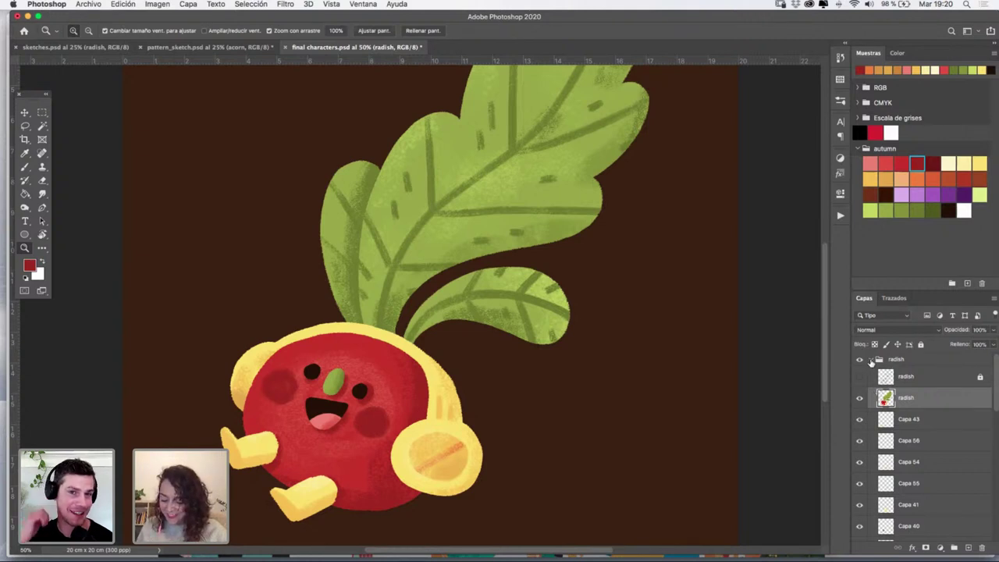
{"action": "left_click", "coordinate": [871, 361]}
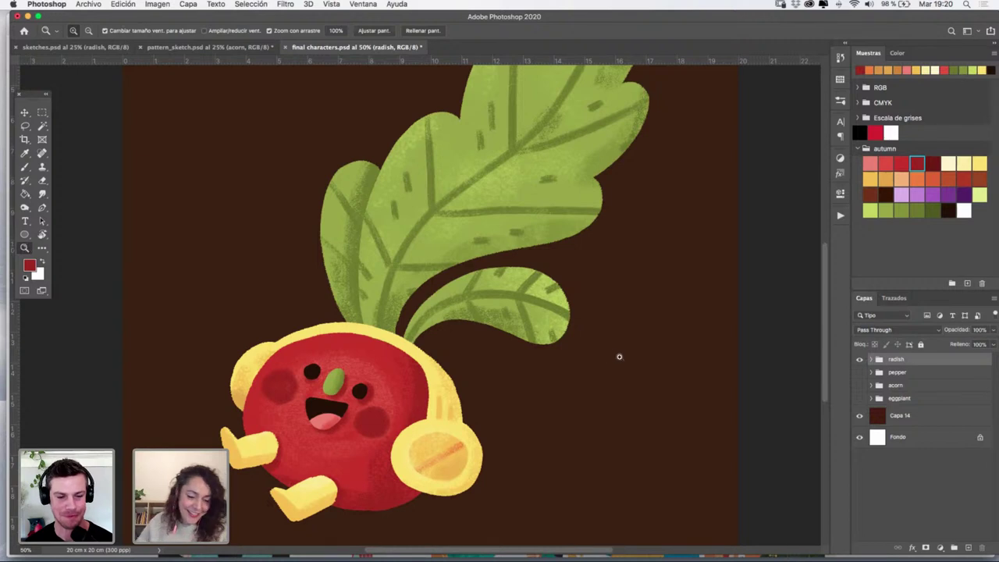
{"action": "left_click", "coordinate": [594, 357], "text": "alt"}
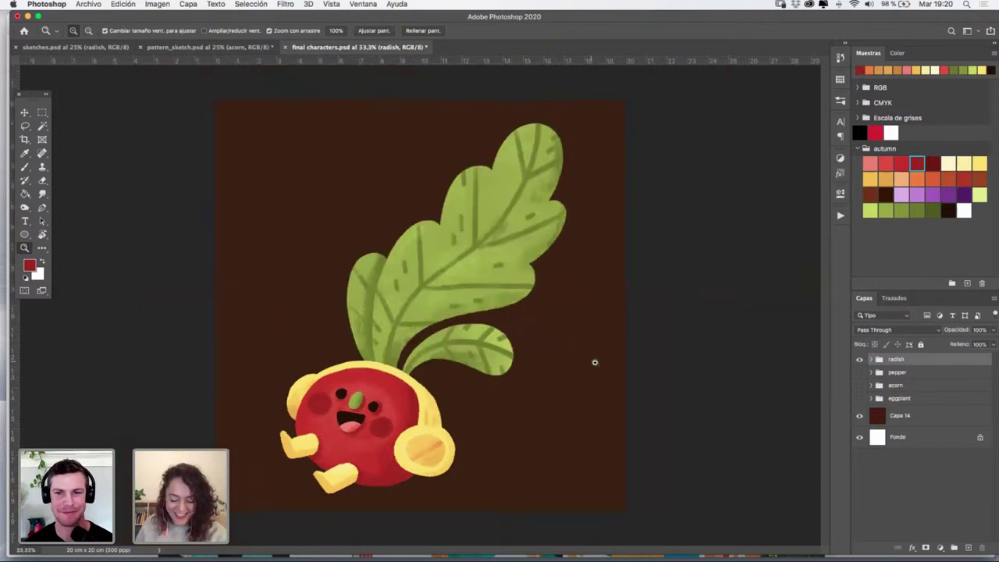
{"action": "left_click", "coordinate": [859, 360]}
{"action": "left_click", "coordinate": [859, 361]}
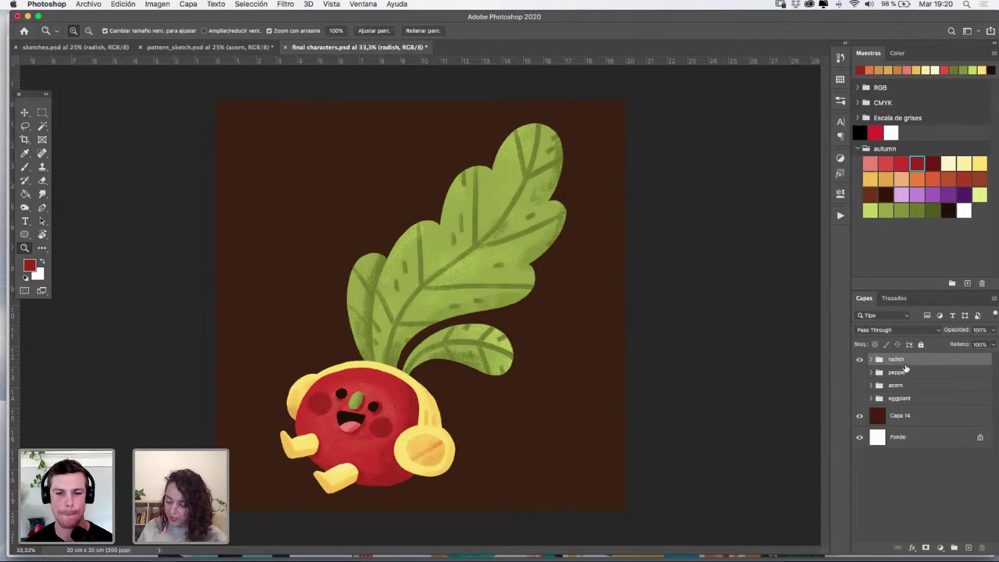
Review the leek in pattern_sketch.psd with the Grupo 1 copia line art hidden and shown again
{"action": "left_click", "coordinate": [199, 47]}
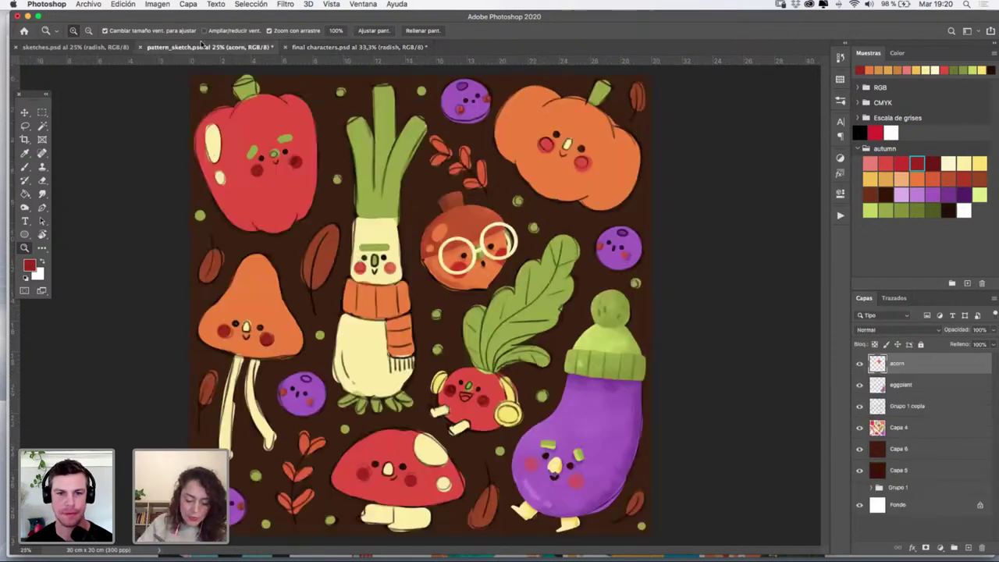
{"action": "key", "text": "v"}
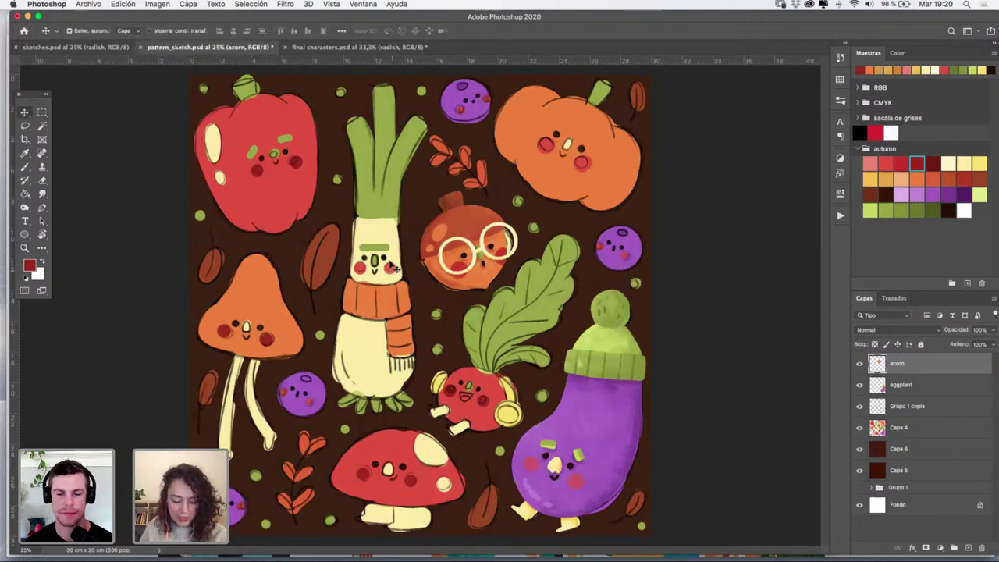
{"action": "left_click", "coordinate": [388, 265]}
{"action": "left_click", "coordinate": [859, 407]}
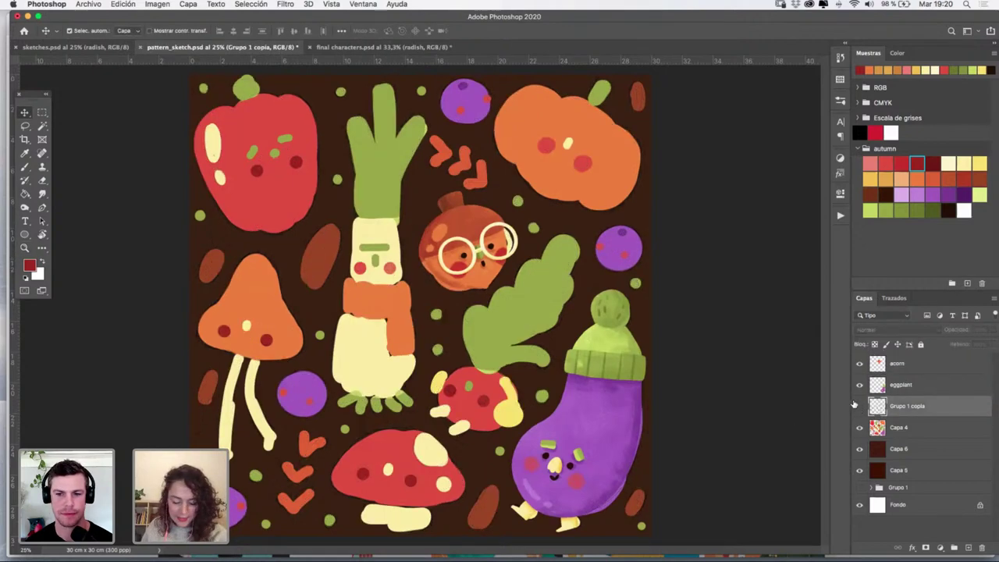
{"action": "left_click", "coordinate": [859, 406]}
Copy the leek sketch layer from sketches.psd into final characters.psd
{"action": "left_click", "coordinate": [74, 47]}
{"action": "left_click", "coordinate": [386, 400]}
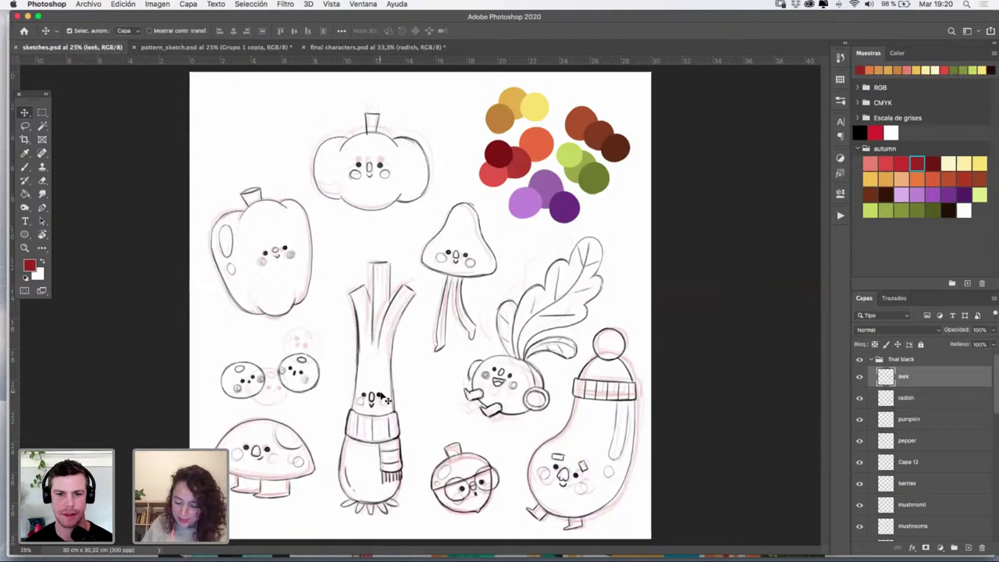
{"action": "left_click", "coordinate": [859, 377]}
{"action": "left_click", "coordinate": [860, 378]}
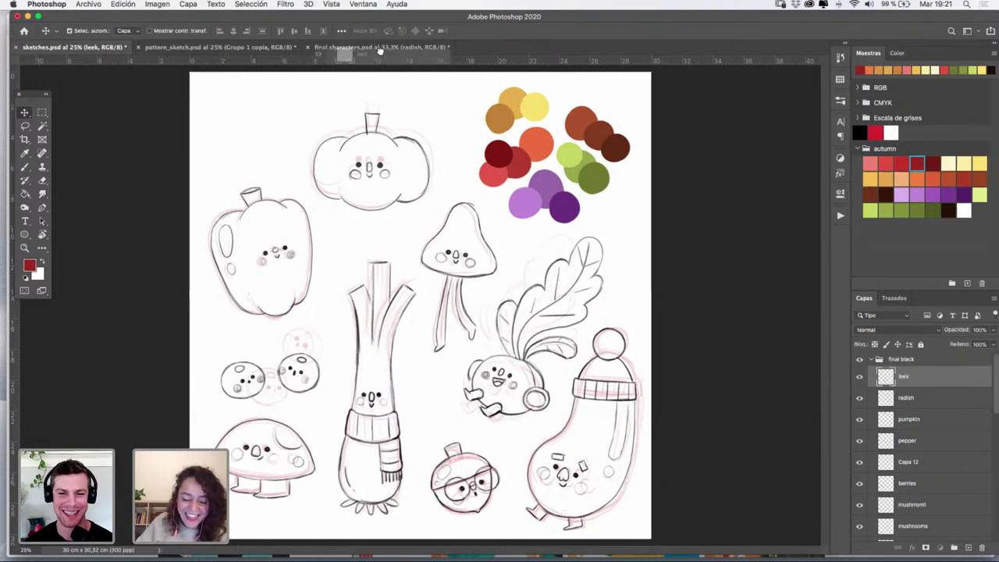
{"action": "left_click", "coordinate": [347, 49]}
{"action": "left_click_drag", "start_coordinate": [422, 291], "coordinate": [484, 343]}
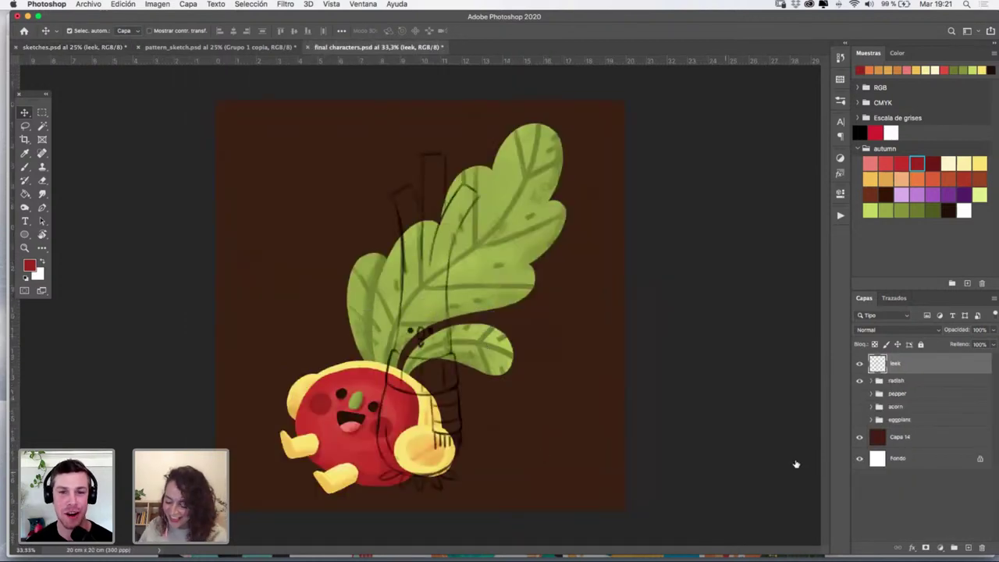
Hide the radish group, then enlarge and reposition the leek sketch so it nearly fills the canvas height
{"action": "left_click", "coordinate": [860, 381]}
{"action": "key", "text": "super+t"}
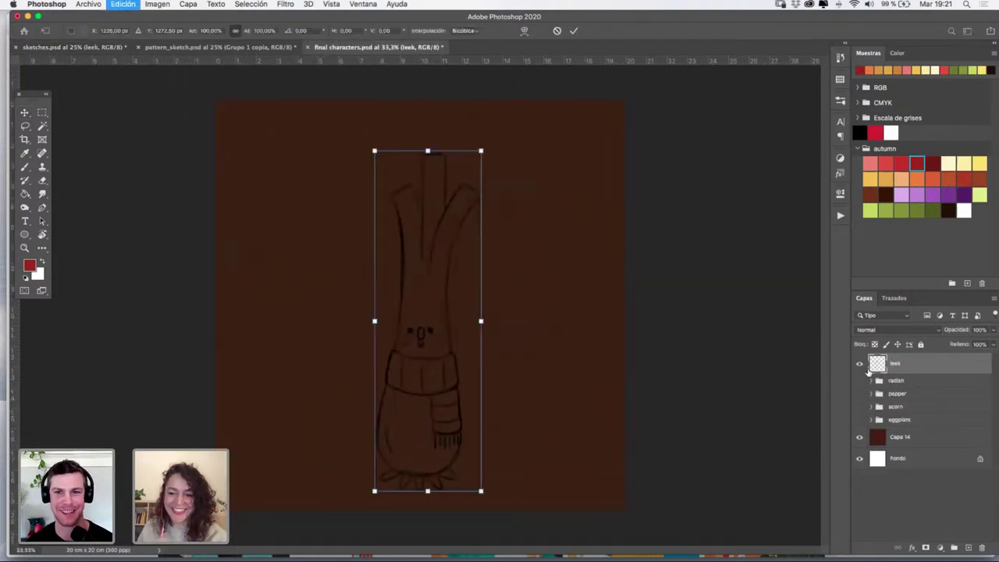
{"action": "left_click_drag", "start_coordinate": [481, 151], "coordinate": [494, 111]}
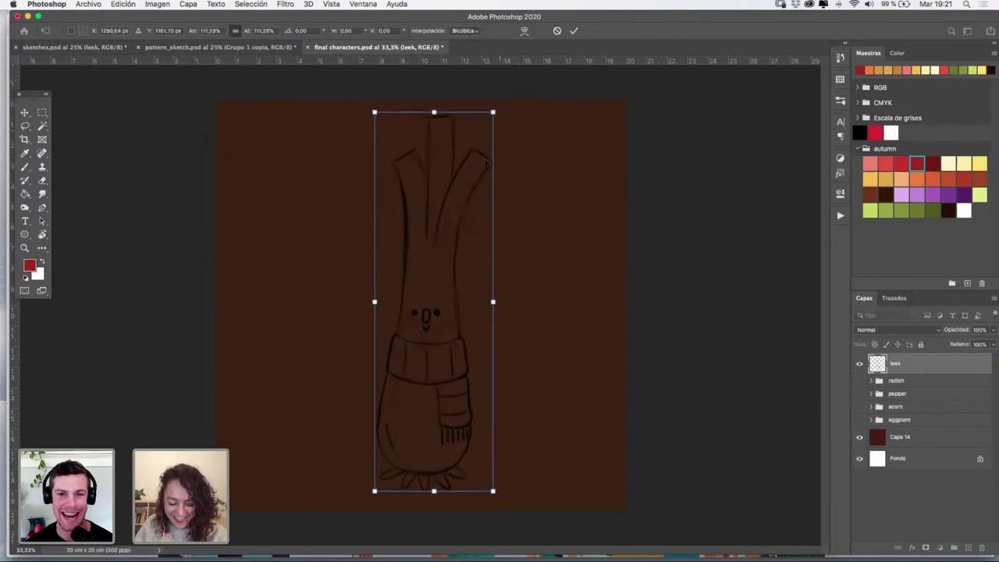
{"action": "left_click_drag", "start_coordinate": [482, 178], "coordinate": [468, 187]}
{"action": "left_click_drag", "start_coordinate": [483, 122], "coordinate": [490, 108]}
{"action": "key", "text": "Return"}
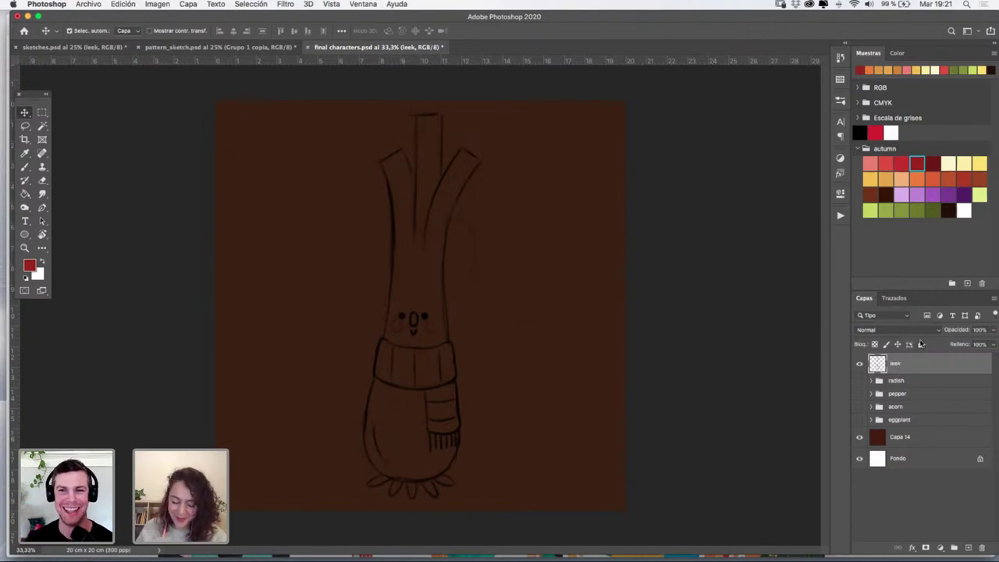
Create a layer group named leek and place the leek sketch layer inside it
{"action": "left_click", "coordinate": [956, 548]}
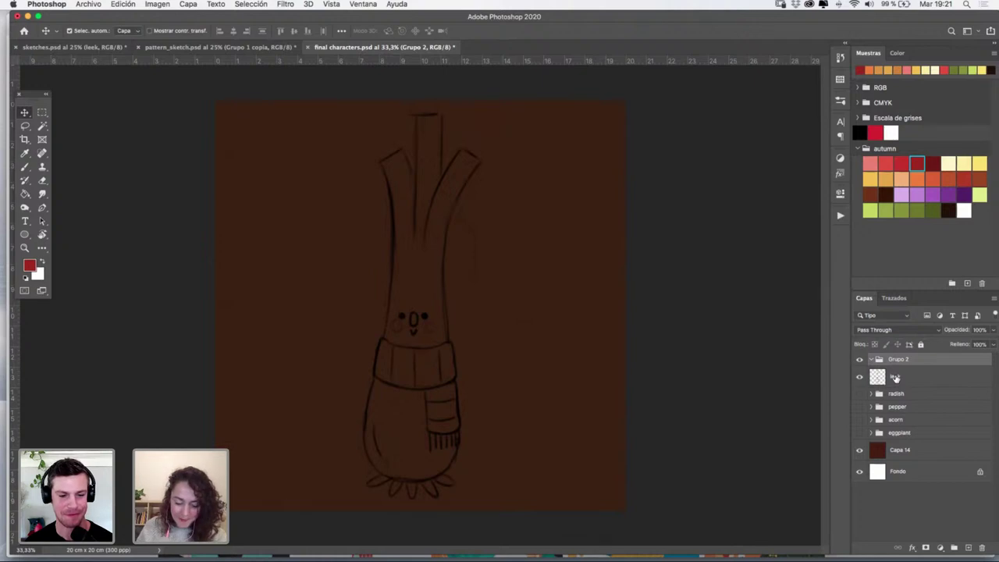
{"action": "left_click_drag", "start_coordinate": [907, 380], "coordinate": [898, 360]}
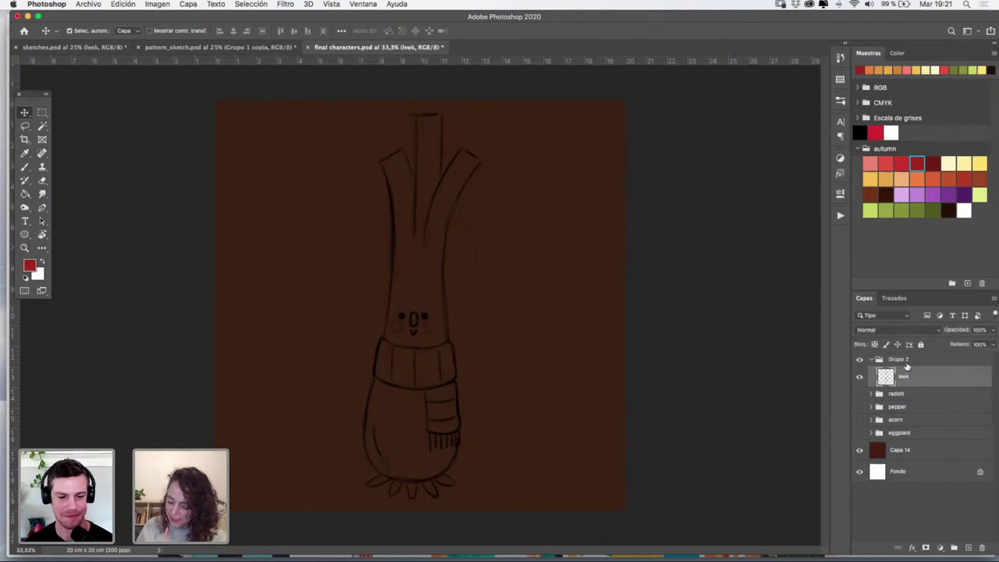
{"action": "double_click", "coordinate": [898, 359]}
{"action": "key", "text": "BackSpace"}
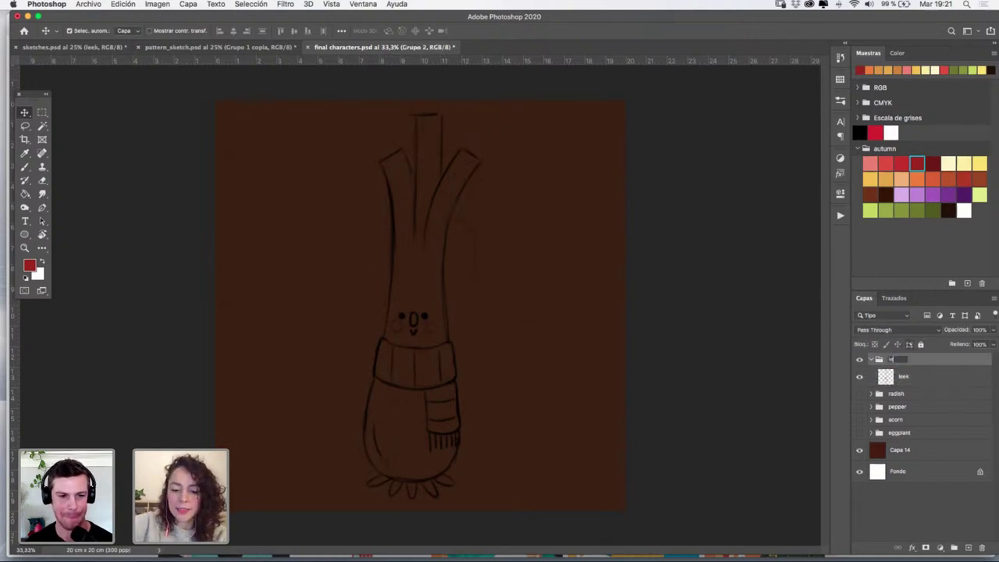
{"action": "key", "text": "Return"}
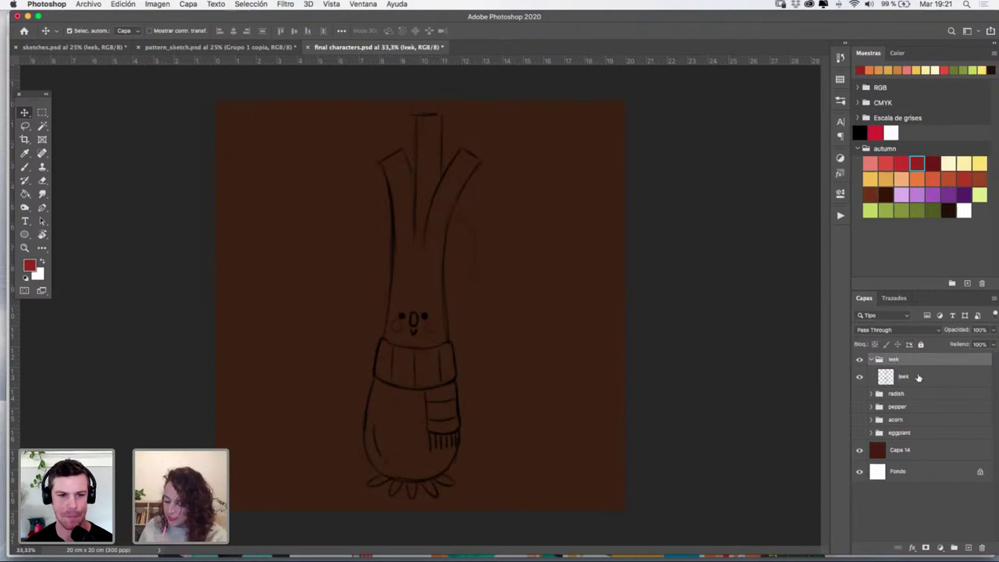
Reduce the leek sketch layer's opacity to 50% and lock the layer
{"action": "left_click", "coordinate": [921, 379]}
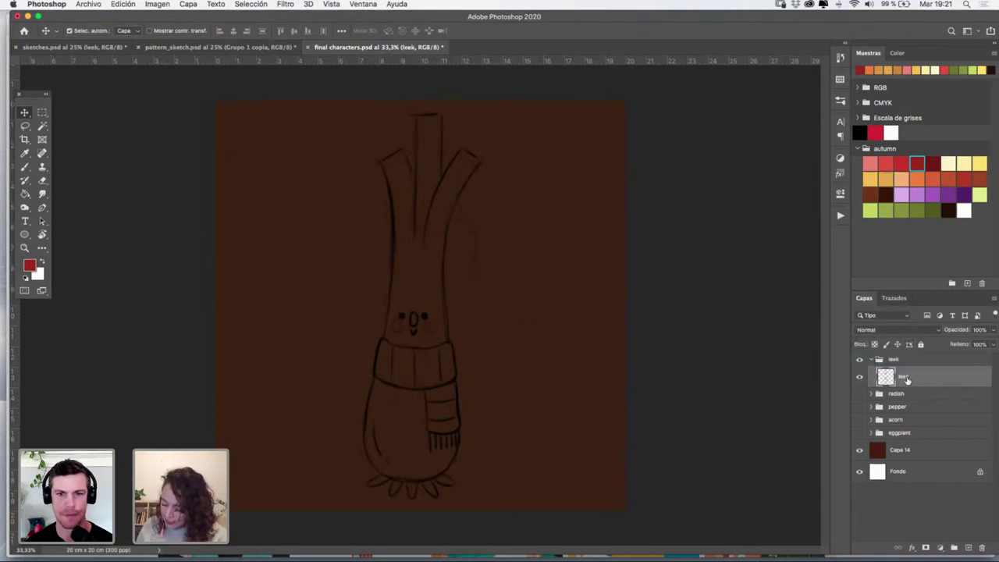
{"action": "left_click", "coordinate": [990, 332]}
{"action": "left_click_drag", "start_coordinate": [970, 345], "coordinate": [968, 346]}
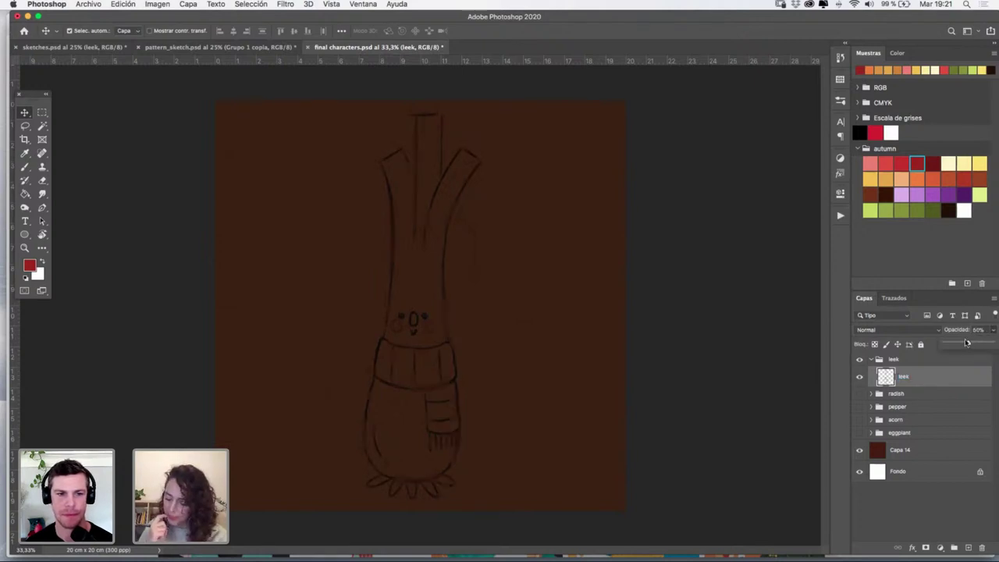
{"action": "left_click", "coordinate": [930, 378]}
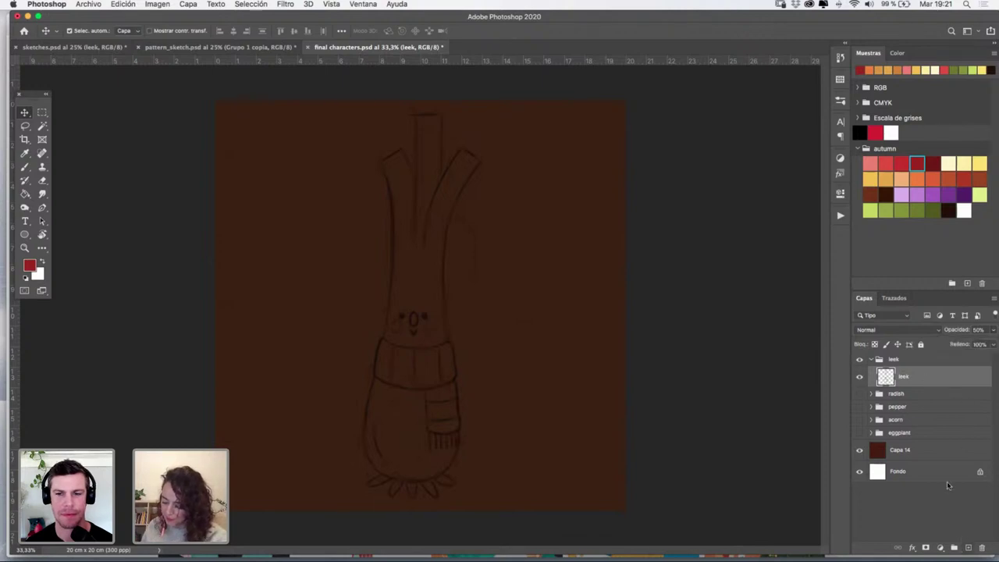
{"action": "left_click", "coordinate": [922, 345]}
Add a new layer beneath the leek sketch and set up the KYLE Ultimate Rough Inking 2 brush at 59 px in pale cream
{"action": "left_click", "coordinate": [969, 550]}
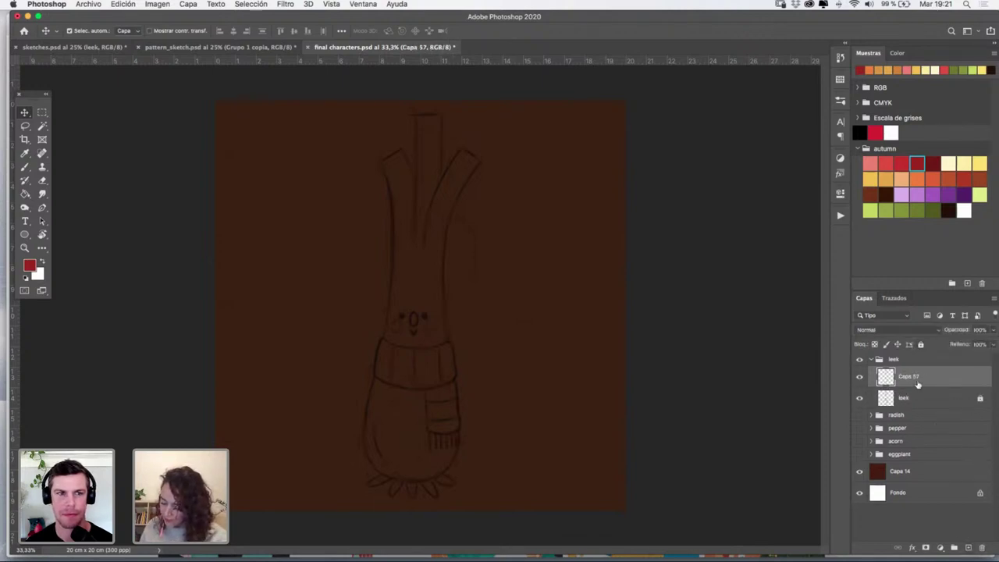
{"action": "left_click_drag", "start_coordinate": [926, 378], "coordinate": [931, 400]}
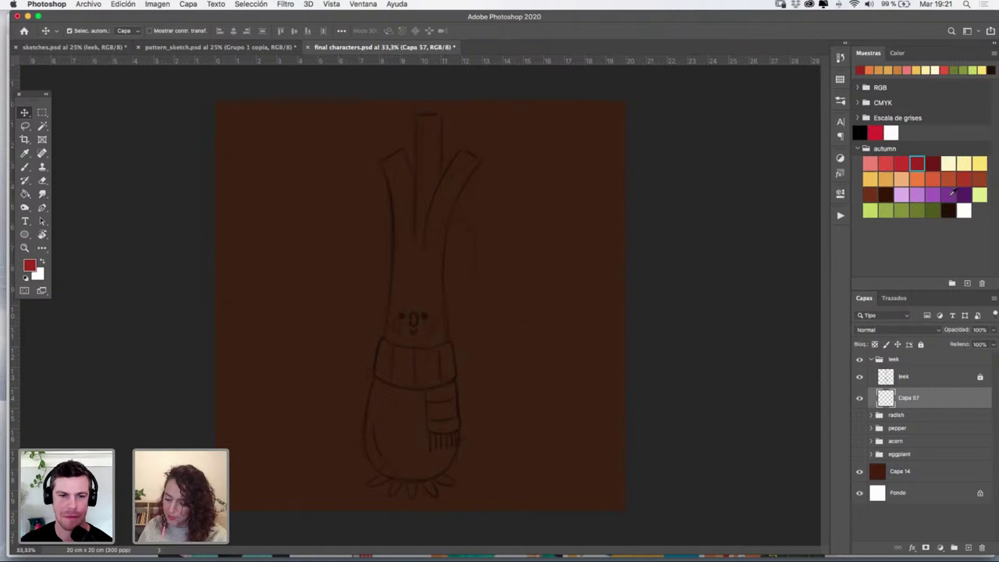
{"action": "left_click", "coordinate": [949, 163]}
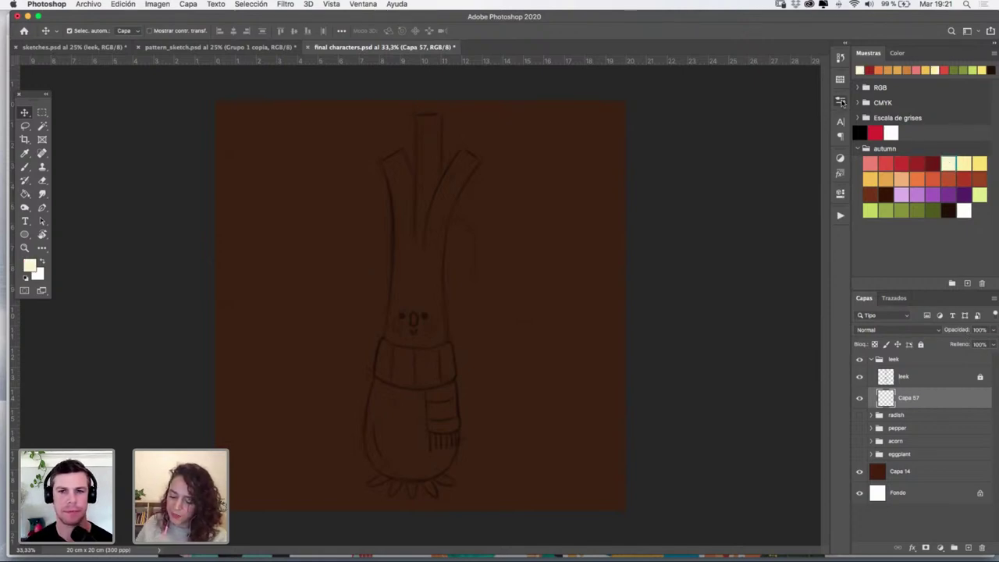
{"action": "left_click", "coordinate": [841, 101]}
{"action": "left_click", "coordinate": [757, 175]}
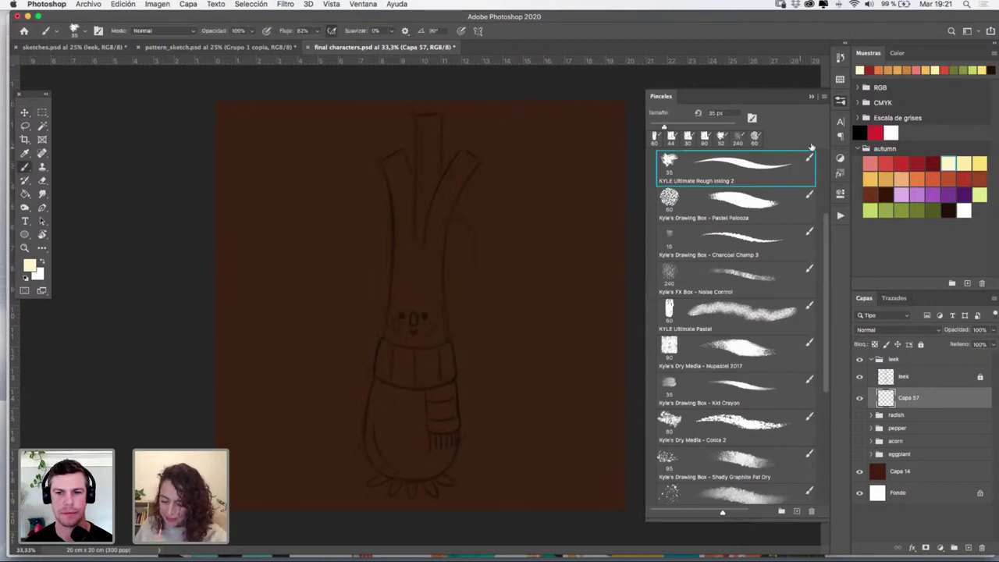
{"action": "left_click_drag", "start_coordinate": [437, 280], "coordinate": [438, 281]}
{"action": "left_click", "coordinate": [812, 97]}
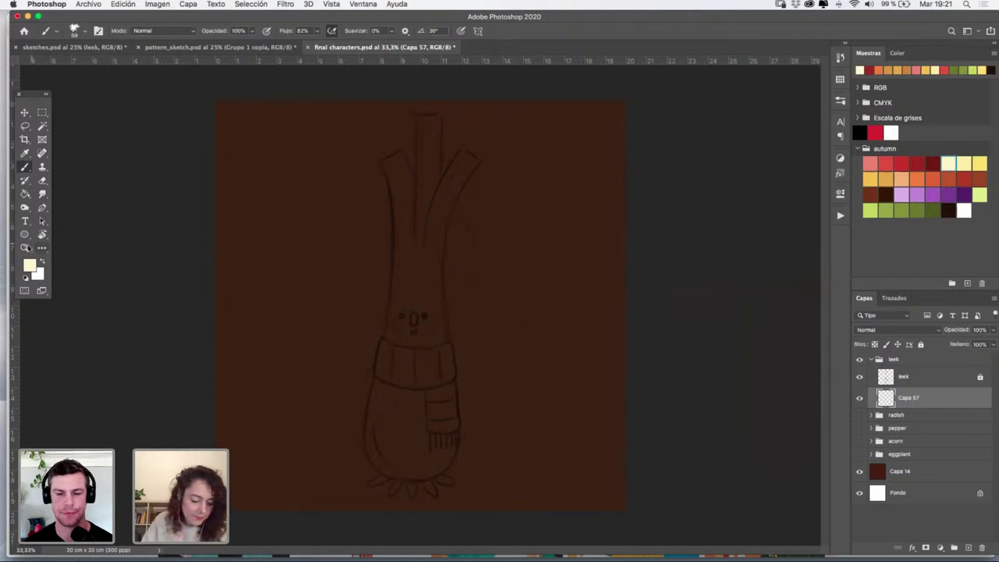
Paint the cream outline of the leek's rounded bulb along both sides and the base, following the sketch
{"action": "left_click", "coordinate": [26, 248]}
{"action": "left_click", "coordinate": [424, 308]}
{"action": "left_click_drag", "start_coordinate": [426, 312], "coordinate": [417, 167]}
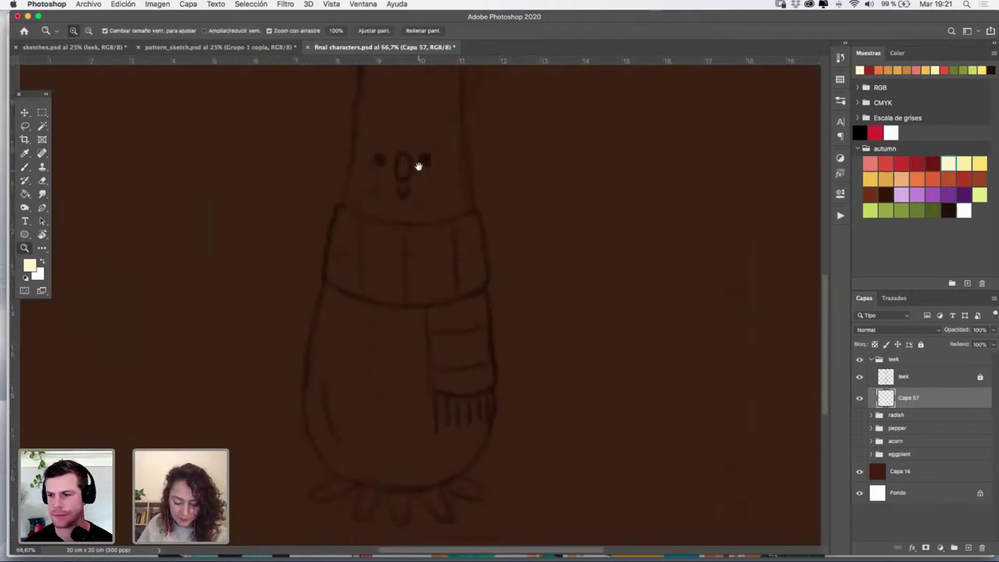
{"action": "left_click", "coordinate": [394, 254]}
{"action": "scroll", "coordinate": [398, 218], "scroll_direction": "down", "scroll_amount": 3}
{"action": "key", "text": "b"}
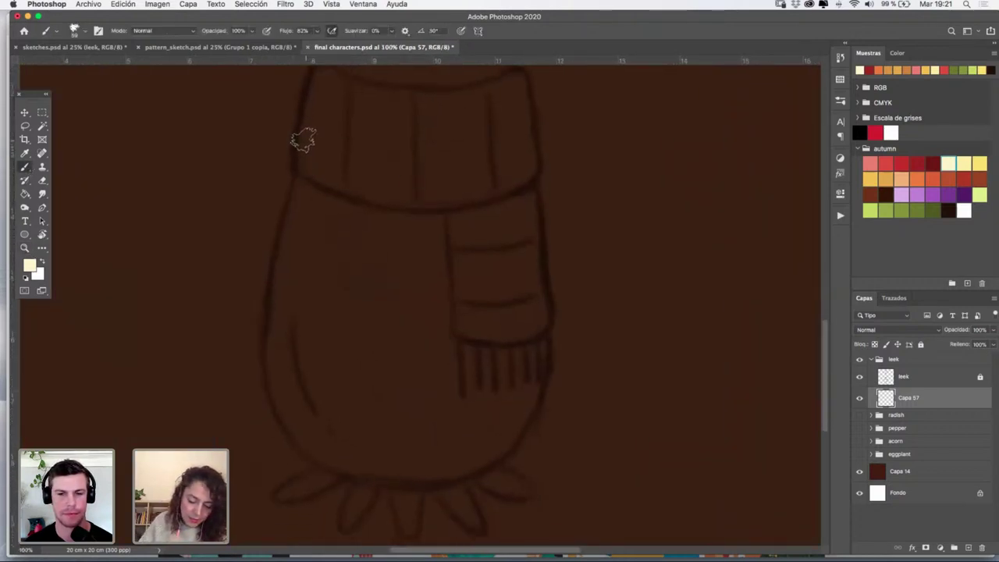
{"action": "mouse_move", "coordinate": [303, 139]}
{"action": "left_mouse_down"}
{"action": "mouse_move", "coordinate": [270, 344]}
{"action": "mouse_move", "coordinate": [278, 390]}
{"action": "mouse_move", "coordinate": [308, 443]}
{"action": "mouse_move", "coordinate": [357, 474]}
{"action": "mouse_move", "coordinate": [423, 487]}
{"action": "mouse_move", "coordinate": [527, 426]}
{"action": "mouse_move", "coordinate": [512, 450]}
{"action": "left_mouse_up"}
{"action": "mouse_move", "coordinate": [529, 167]}
{"action": "left_mouse_down"}
{"action": "mouse_move", "coordinate": [545, 363]}
{"action": "mouse_move", "coordinate": [520, 435]}
{"action": "mouse_move", "coordinate": [487, 470]}
{"action": "mouse_move", "coordinate": [405, 491]}
{"action": "left_mouse_up"}
Paint the left edge of the leek's face and neck in cream, joining it to the bulb outline
{"action": "scroll", "coordinate": [529, 268], "scroll_direction": "up", "scroll_amount": 8}
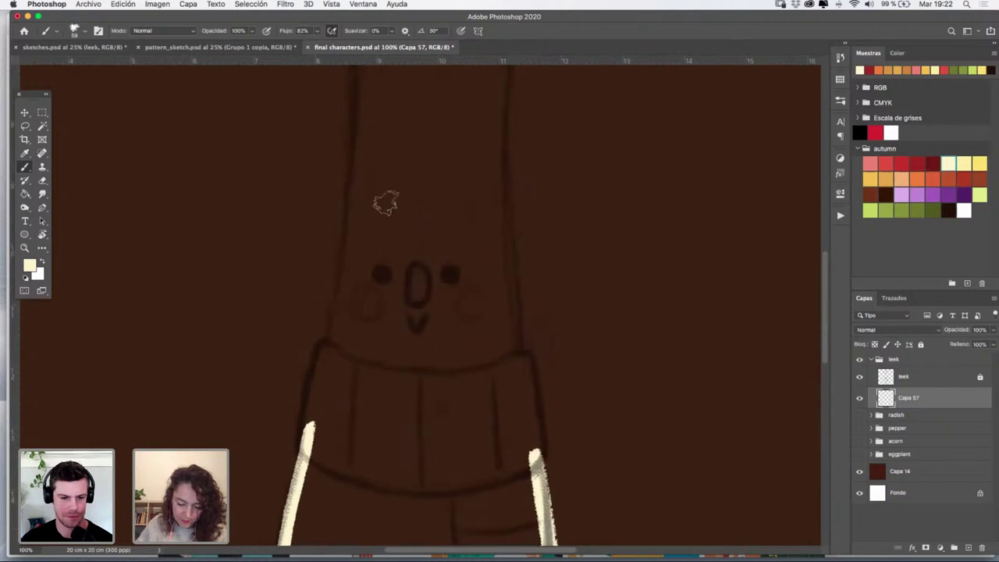
{"action": "mouse_move", "coordinate": [355, 128]}
{"action": "left_mouse_down"}
{"action": "mouse_move", "coordinate": [339, 310]}
{"action": "mouse_move", "coordinate": [300, 484]}
{"action": "left_mouse_up"}
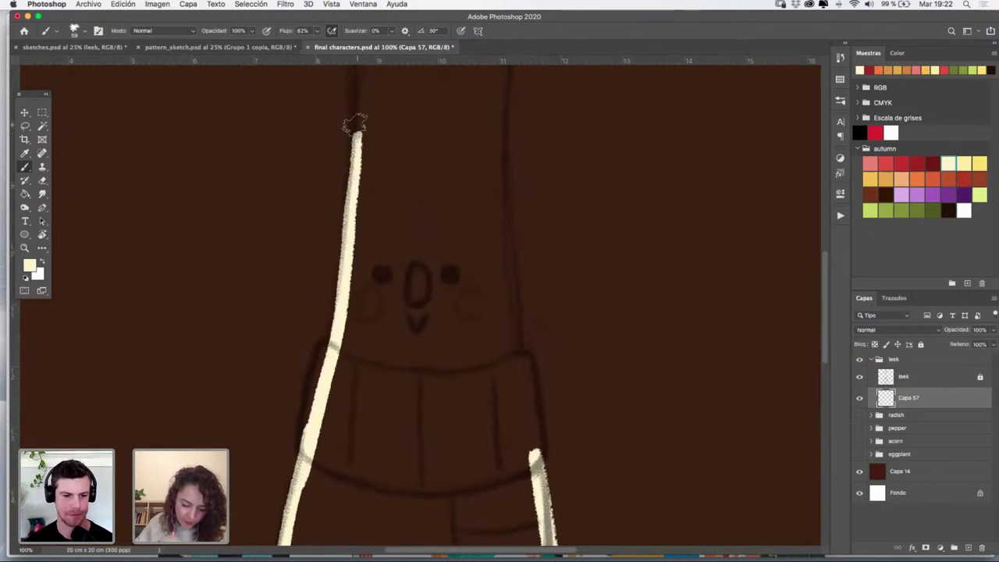
{"action": "mouse_move", "coordinate": [355, 125]}
{"action": "left_mouse_down"}
{"action": "mouse_move", "coordinate": [338, 281]}
{"action": "mouse_move", "coordinate": [290, 519]}
{"action": "left_mouse_up"}
Paint the right edge of the leek's stem in cream, continuing it past the scarf to the bulb outline
{"action": "scroll", "coordinate": [461, 345], "scroll_direction": "up", "scroll_amount": 5}
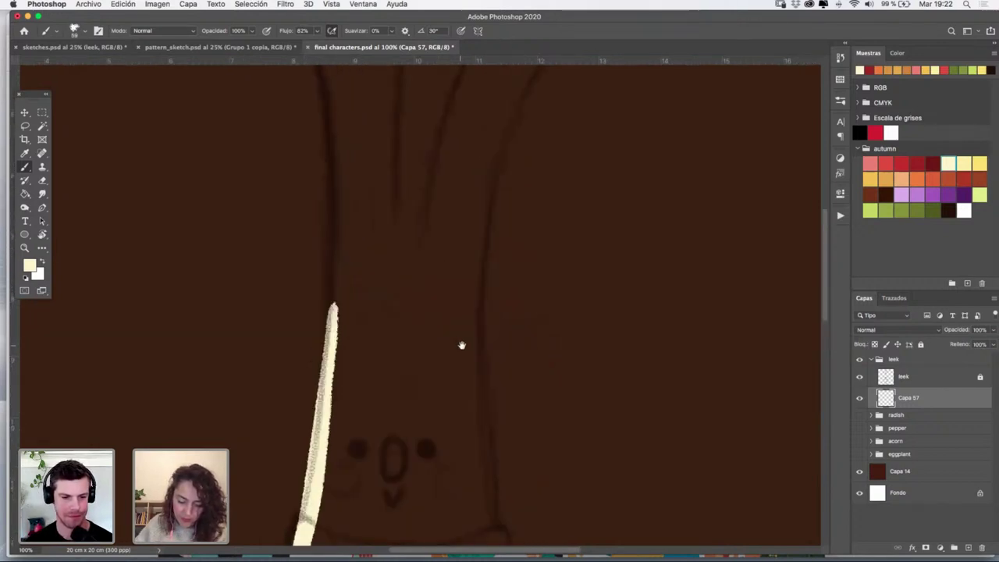
{"action": "left_click_drag", "start_coordinate": [482, 195], "coordinate": [473, 472]}
{"action": "scroll", "coordinate": [490, 162], "scroll_direction": "down", "scroll_amount": 5}
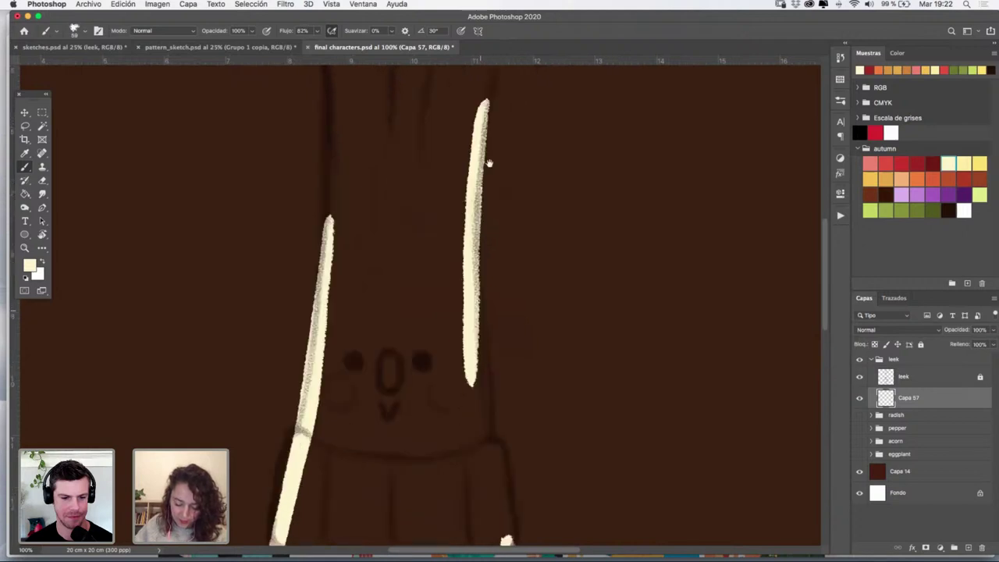
{"action": "left_click_drag", "start_coordinate": [489, 163], "coordinate": [495, 44]}
{"action": "left_click_drag", "start_coordinate": [477, 124], "coordinate": [486, 355]}
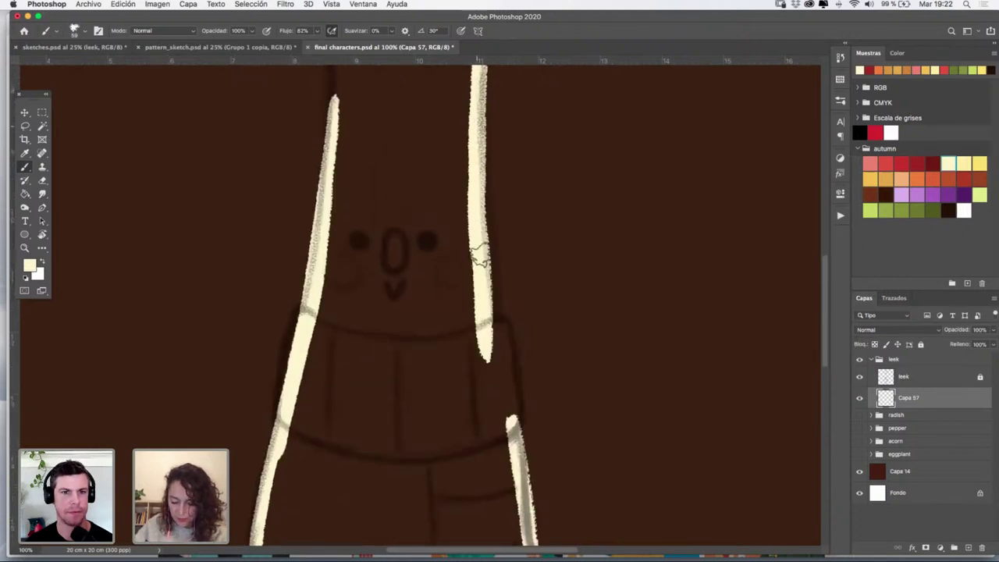
{"action": "left_click_drag", "start_coordinate": [477, 195], "coordinate": [493, 390]}
{"action": "left_click_drag", "start_coordinate": [480, 242], "coordinate": [514, 476]}
{"action": "key", "text": "space"}
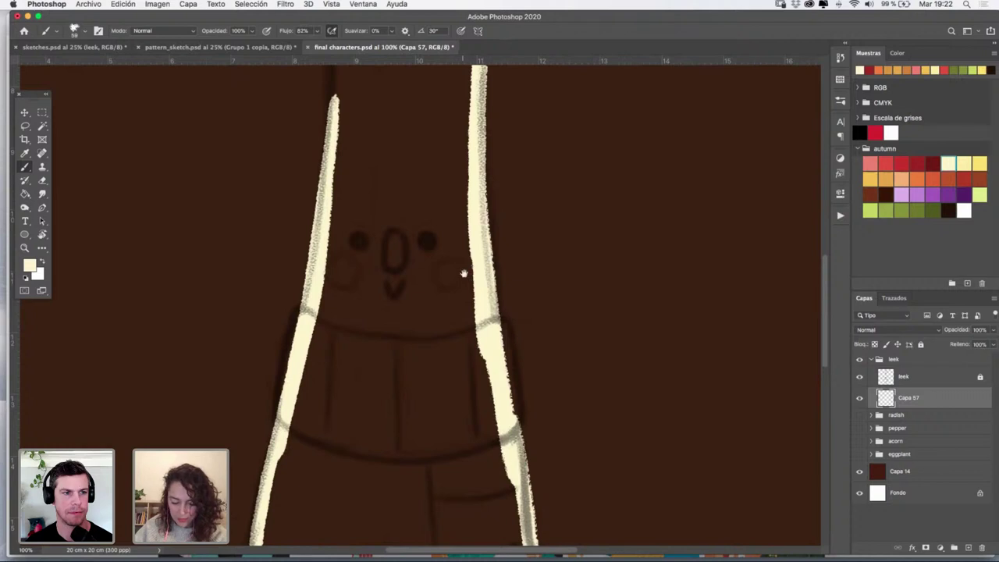
Extend the cream line on the stem's left edge upward toward the base of the leaves
{"action": "left_click_drag", "start_coordinate": [463, 137], "coordinate": [460, 438]}
{"action": "left_click_drag", "start_coordinate": [337, 315], "coordinate": [332, 429]}
{"action": "mouse_move", "coordinate": [332, 429]}
{"action": "left_mouse_down"}
{"action": "mouse_move", "coordinate": [335, 314]}
{"action": "mouse_move", "coordinate": [330, 465]}
{"action": "left_mouse_up"}
{"action": "key", "text": "space"}
{"action": "left_click_drag", "start_coordinate": [435, 189], "coordinate": [383, 368]}
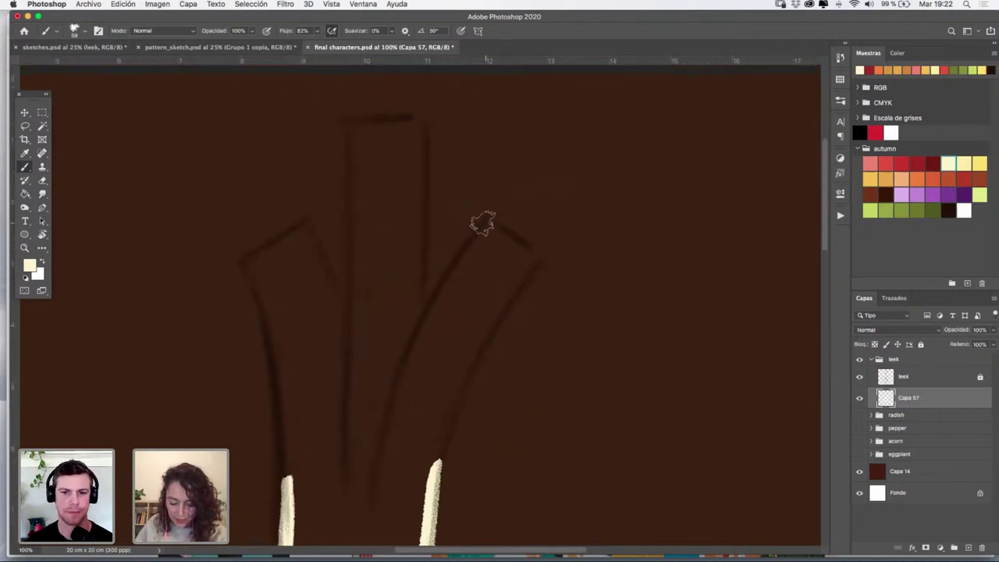
Paint the cream outline of the leek's right leaf along the sketch, joining and thickening its outer edge down to the stem
{"action": "mouse_move", "coordinate": [482, 224]}
{"action": "left_mouse_down"}
{"action": "mouse_move", "coordinate": [409, 347]}
{"action": "mouse_move", "coordinate": [371, 490]}
{"action": "left_mouse_up"}
{"action": "mouse_move", "coordinate": [483, 223]}
{"action": "left_mouse_down"}
{"action": "mouse_move", "coordinate": [495, 220]}
{"action": "mouse_move", "coordinate": [532, 271]}
{"action": "left_mouse_up"}
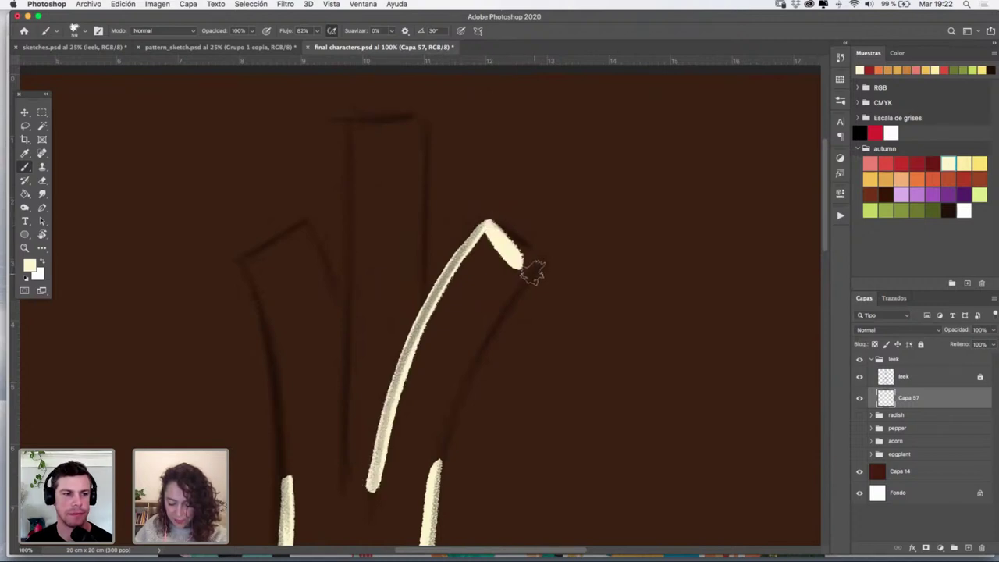
{"action": "mouse_move", "coordinate": [489, 228]}
{"action": "left_mouse_down"}
{"action": "mouse_move", "coordinate": [530, 261]}
{"action": "mouse_move", "coordinate": [516, 183]}
{"action": "mouse_move", "coordinate": [418, 365]}
{"action": "left_mouse_up"}
{"action": "key", "text": "space"}
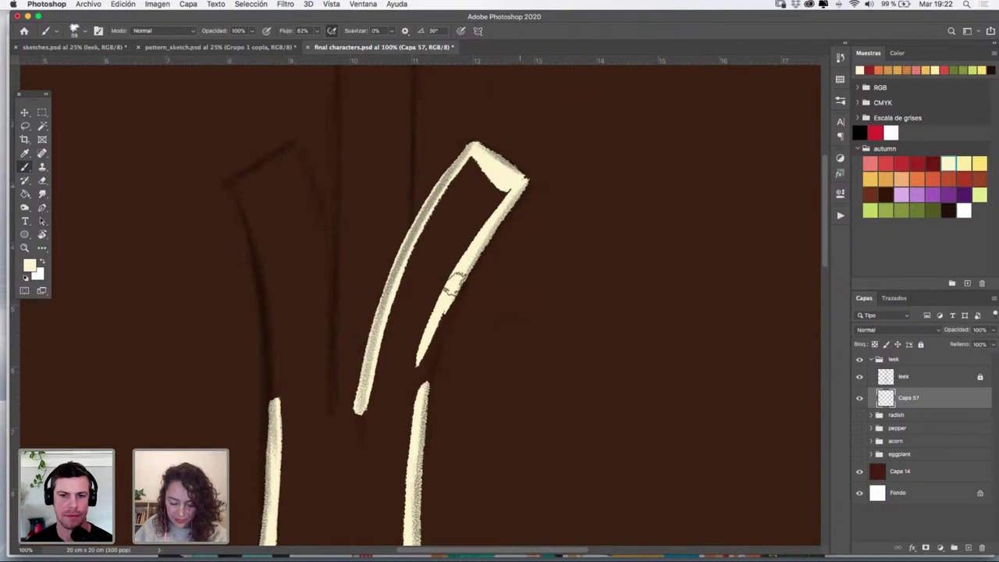
{"action": "left_click_drag", "start_coordinate": [455, 282], "coordinate": [419, 384]}
{"action": "left_click_drag", "start_coordinate": [480, 234], "coordinate": [414, 406]}
{"action": "mouse_move", "coordinate": [449, 293]}
{"action": "left_mouse_down"}
{"action": "mouse_move", "coordinate": [433, 331]}
{"action": "mouse_move", "coordinate": [455, 278]}
{"action": "mouse_move", "coordinate": [416, 408]}
{"action": "left_mouse_up"}
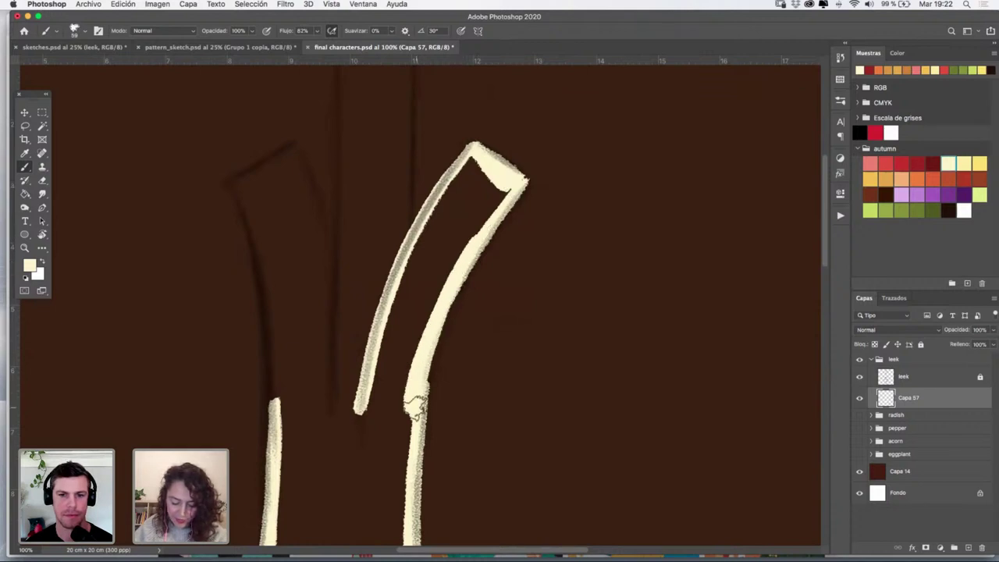
{"action": "mouse_move", "coordinate": [487, 211]}
{"action": "left_mouse_down"}
{"action": "mouse_move", "coordinate": [457, 263]}
{"action": "mouse_move", "coordinate": [512, 183]}
{"action": "left_mouse_up"}
{"action": "left_click_drag", "start_coordinate": [448, 292], "coordinate": [416, 401]}
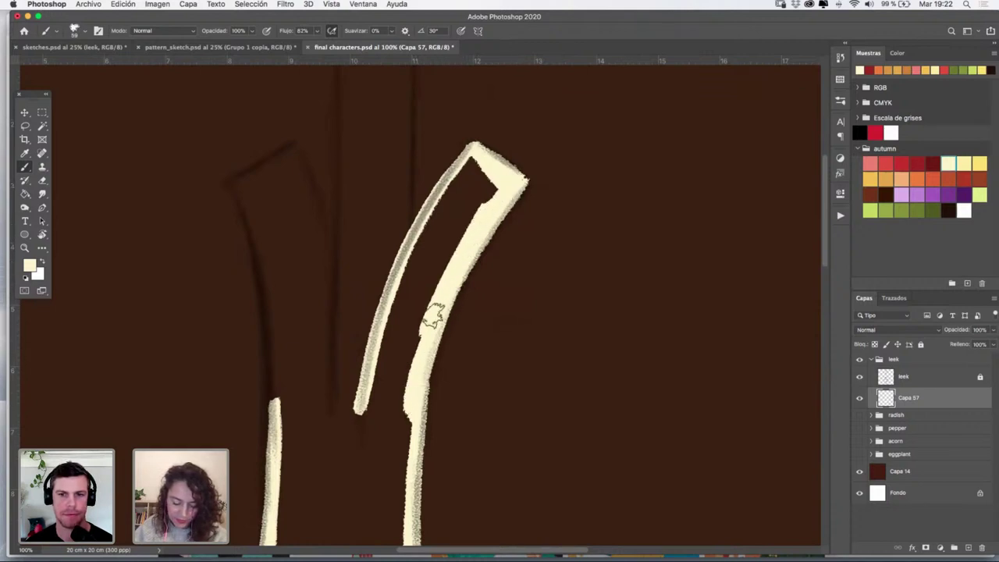
Paint the cream outline of the tall middle leaf, covering both long edges and its flat tip
{"action": "scroll", "coordinate": [478, 257], "scroll_direction": "up", "scroll_amount": 3}
{"action": "left_click_drag", "start_coordinate": [334, 105], "coordinate": [332, 460]}
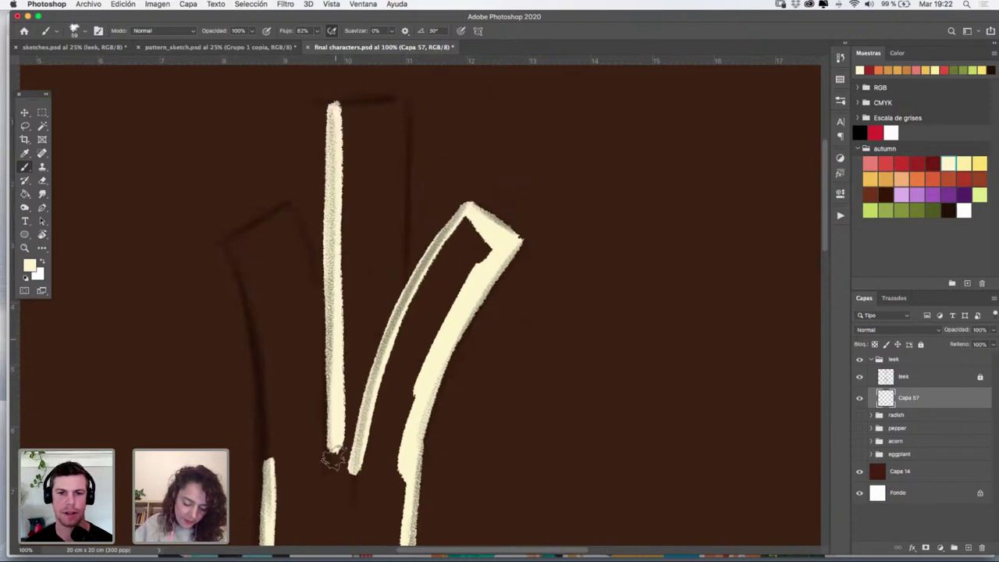
{"action": "mouse_move", "coordinate": [335, 102]}
{"action": "left_mouse_down"}
{"action": "mouse_move", "coordinate": [412, 104]}
{"action": "mouse_move", "coordinate": [405, 392]}
{"action": "left_mouse_up"}
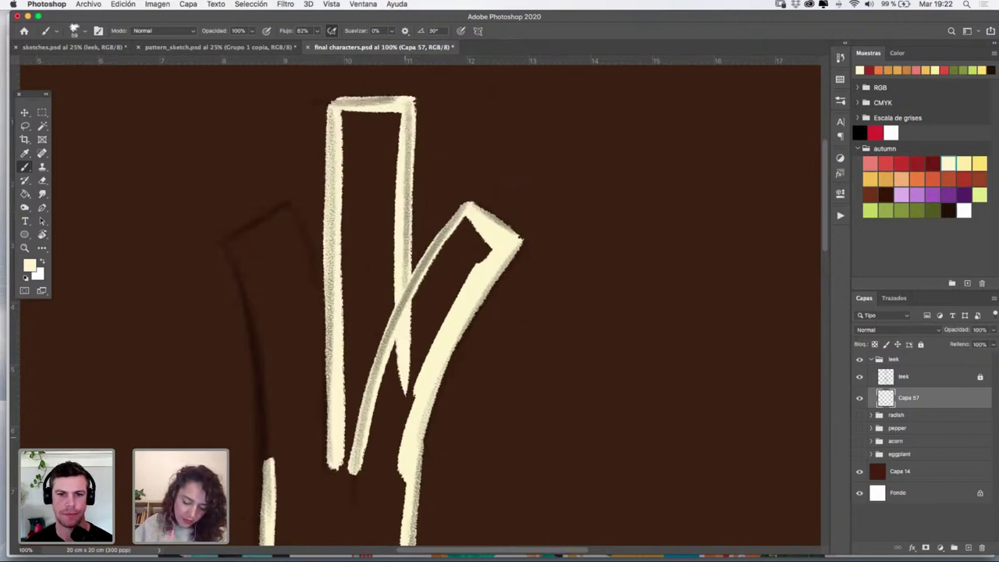
Paint the cream outline of the left leaf, including its slanted tip, and join it to the stem's left edge
{"action": "mouse_move", "coordinate": [225, 243]}
{"action": "left_mouse_down"}
{"action": "mouse_move", "coordinate": [252, 356]}
{"action": "mouse_move", "coordinate": [270, 538]}
{"action": "left_mouse_up"}
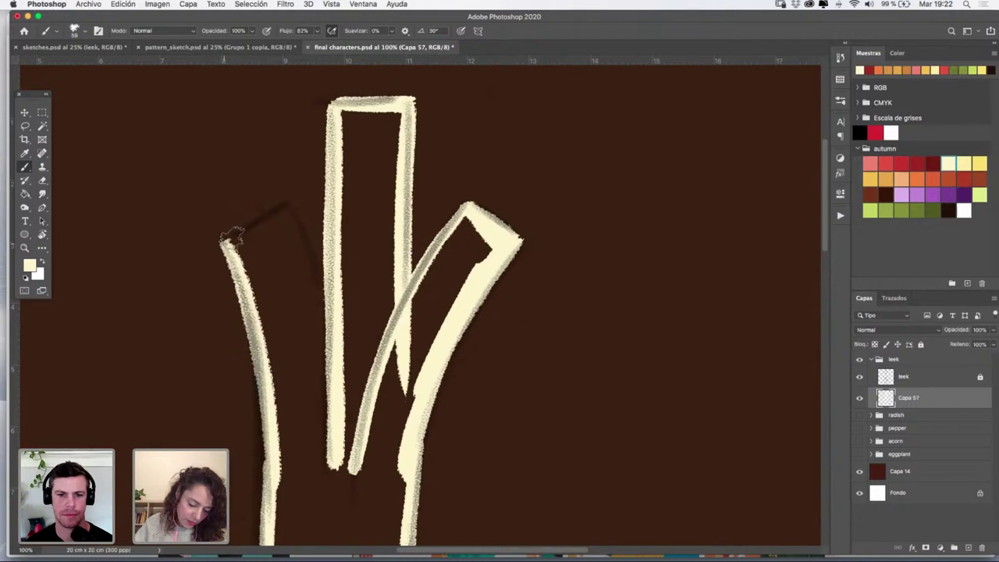
{"action": "mouse_move", "coordinate": [232, 236]}
{"action": "left_mouse_down"}
{"action": "mouse_move", "coordinate": [297, 211]}
{"action": "mouse_move", "coordinate": [325, 309]}
{"action": "left_mouse_up"}
{"action": "scroll", "coordinate": [403, 337], "scroll_direction": "down", "scroll_amount": 5}
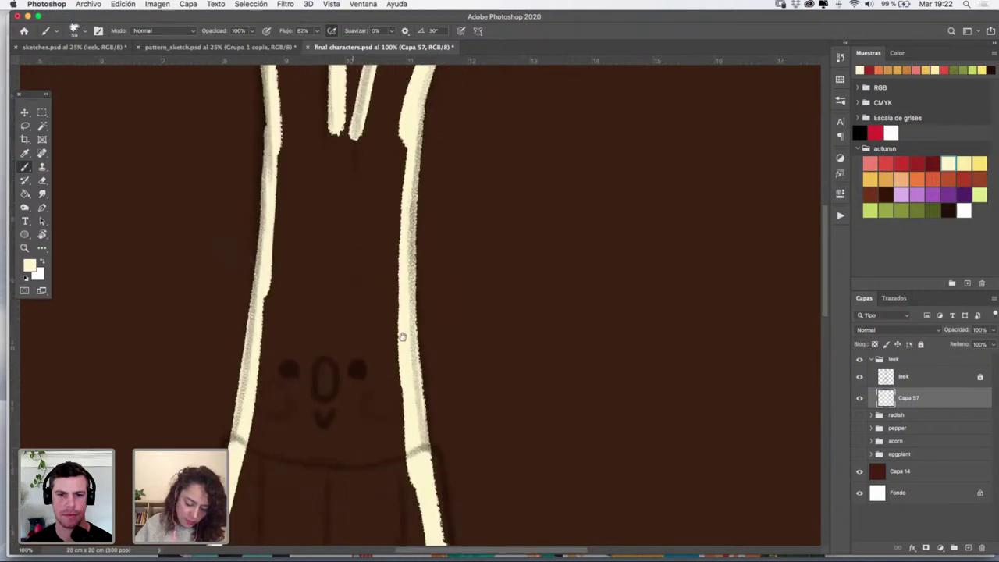
{"action": "scroll", "coordinate": [403, 337], "scroll_direction": "down", "scroll_amount": 5}
{"action": "scroll", "coordinate": [426, 221], "scroll_direction": "up", "scroll_amount": 10}
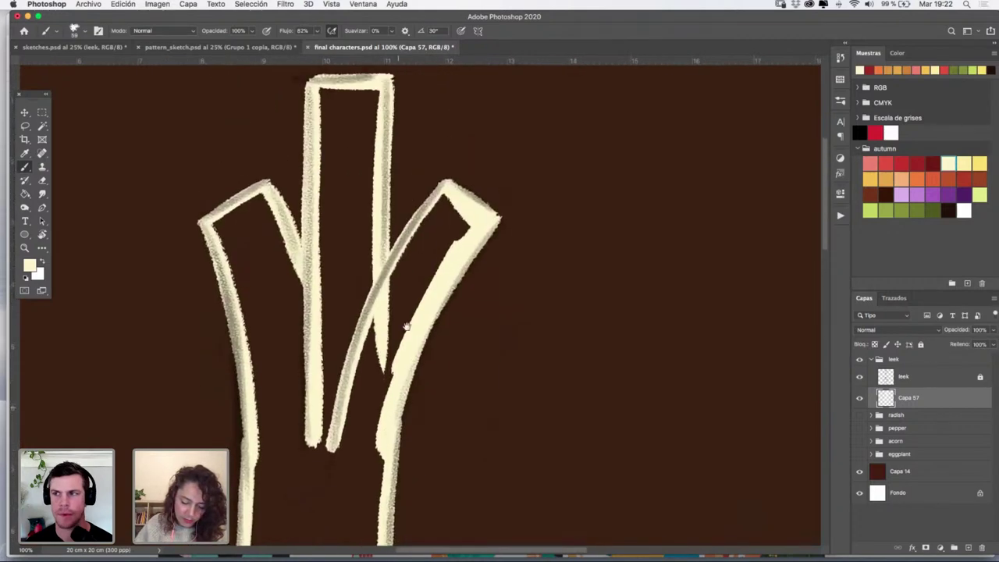
Paint the inside of the three leaves, the stem and the face solid cream, down to the upper edge of the scarf
{"action": "mouse_move", "coordinate": [406, 326]}
{"action": "left_mouse_down"}
{"action": "mouse_move", "coordinate": [439, 209]}
{"action": "mouse_move", "coordinate": [465, 215]}
{"action": "mouse_move", "coordinate": [459, 237]}
{"action": "mouse_move", "coordinate": [462, 214]}
{"action": "mouse_move", "coordinate": [420, 279]}
{"action": "mouse_move", "coordinate": [359, 437]}
{"action": "mouse_move", "coordinate": [369, 344]}
{"action": "mouse_move", "coordinate": [362, 148]}
{"action": "mouse_move", "coordinate": [373, 96]}
{"action": "mouse_move", "coordinate": [331, 102]}
{"action": "mouse_move", "coordinate": [324, 136]}
{"action": "mouse_move", "coordinate": [337, 144]}
{"action": "mouse_move", "coordinate": [346, 172]}
{"action": "mouse_move", "coordinate": [344, 231]}
{"action": "mouse_move", "coordinate": [335, 164]}
{"action": "mouse_move", "coordinate": [335, 355]}
{"action": "mouse_move", "coordinate": [343, 334]}
{"action": "mouse_move", "coordinate": [332, 308]}
{"action": "mouse_move", "coordinate": [326, 410]}
{"action": "left_mouse_up"}
{"action": "mouse_move", "coordinate": [257, 204]}
{"action": "left_mouse_down"}
{"action": "mouse_move", "coordinate": [304, 351]}
{"action": "mouse_move", "coordinate": [262, 198]}
{"action": "mouse_move", "coordinate": [280, 229]}
{"action": "mouse_move", "coordinate": [264, 208]}
{"action": "mouse_move", "coordinate": [214, 226]}
{"action": "mouse_move", "coordinate": [224, 274]}
{"action": "mouse_move", "coordinate": [222, 231]}
{"action": "mouse_move", "coordinate": [241, 206]}
{"action": "mouse_move", "coordinate": [316, 438]}
{"action": "mouse_move", "coordinate": [317, 392]}
{"action": "mouse_move", "coordinate": [327, 431]}
{"action": "mouse_move", "coordinate": [284, 426]}
{"action": "mouse_move", "coordinate": [268, 407]}
{"action": "mouse_move", "coordinate": [246, 301]}
{"action": "left_mouse_up"}
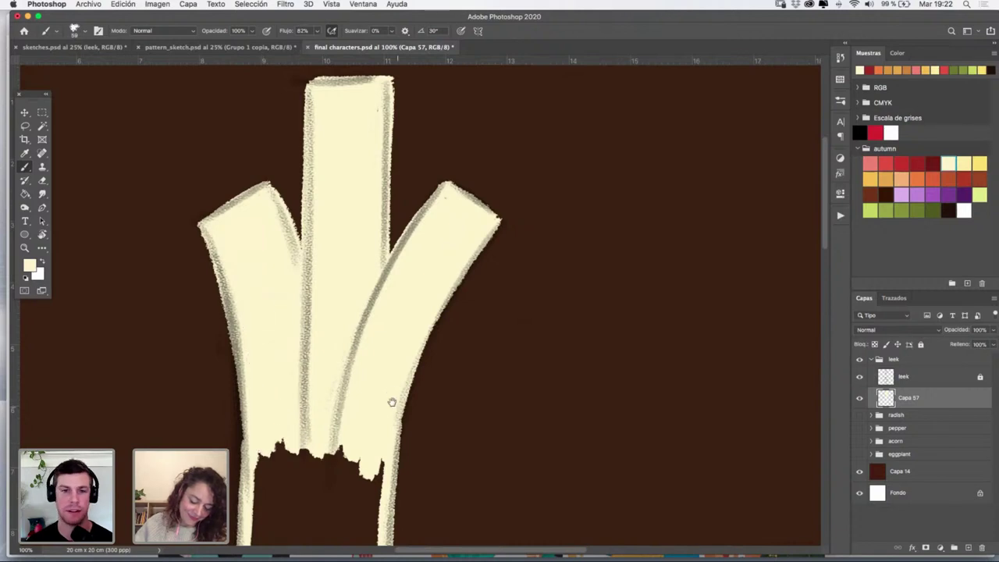
{"action": "left_click_drag", "start_coordinate": [392, 402], "coordinate": [401, 146]}
{"action": "mouse_move", "coordinate": [387, 203]}
{"action": "left_mouse_down"}
{"action": "mouse_move", "coordinate": [380, 343]}
{"action": "mouse_move", "coordinate": [337, 277]}
{"action": "mouse_move", "coordinate": [328, 166]}
{"action": "mouse_move", "coordinate": [303, 197]}
{"action": "mouse_move", "coordinate": [290, 167]}
{"action": "mouse_move", "coordinate": [262, 213]}
{"action": "mouse_move", "coordinate": [250, 410]}
{"action": "mouse_move", "coordinate": [310, 336]}
{"action": "mouse_move", "coordinate": [319, 363]}
{"action": "mouse_move", "coordinate": [342, 316]}
{"action": "mouse_move", "coordinate": [365, 391]}
{"action": "mouse_move", "coordinate": [347, 493]}
{"action": "mouse_move", "coordinate": [321, 396]}
{"action": "mouse_move", "coordinate": [239, 482]}
{"action": "left_mouse_up"}
{"action": "left_click_drag", "start_coordinate": [343, 394], "coordinate": [383, 100]}
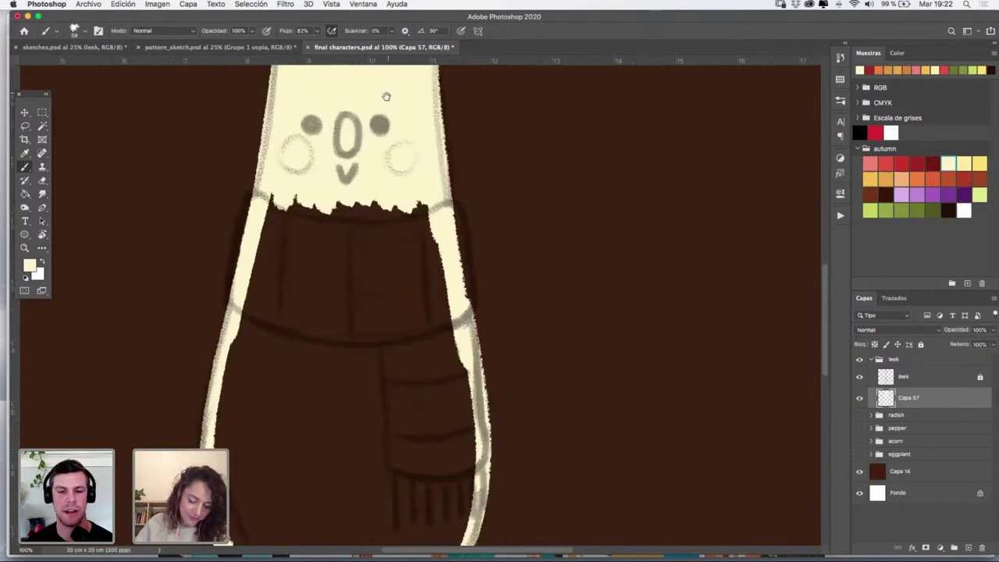
Fill the scarf area and bulb with cream using the Paint Bucket, and brush over the gaps left along the fill's edges
{"action": "key", "text": "g"}
{"action": "left_click", "coordinate": [323, 279]}
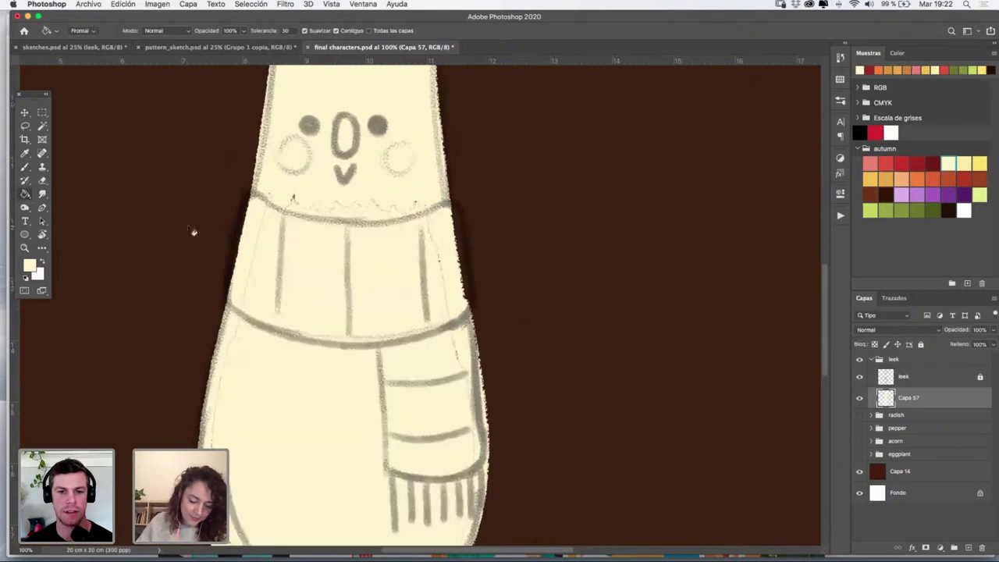
{"action": "left_click", "coordinate": [25, 167]}
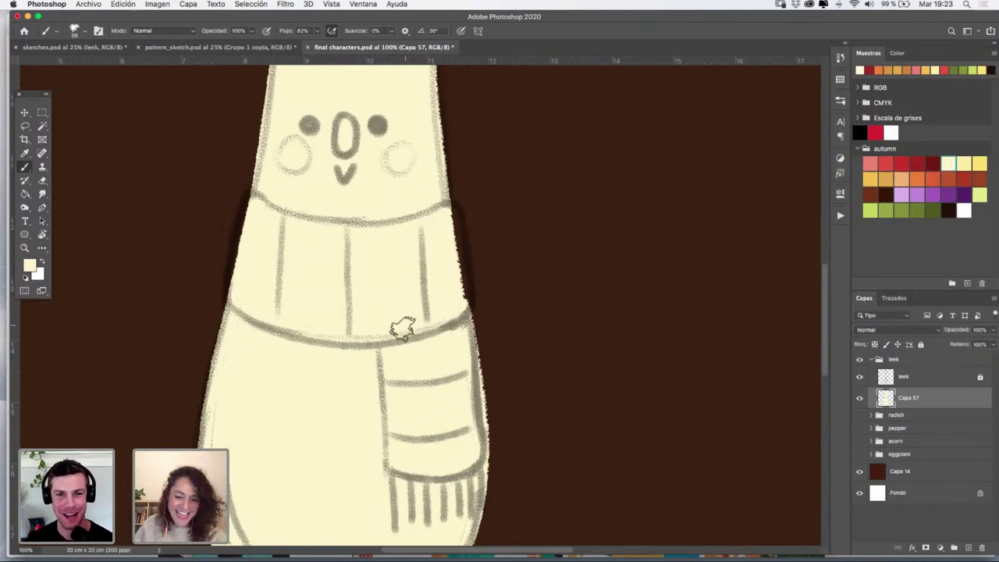
{"action": "scroll", "coordinate": [401, 331], "scroll_direction": "down", "scroll_amount": 5}
{"action": "mouse_move", "coordinate": [246, 249]}
{"action": "left_mouse_down"}
{"action": "mouse_move", "coordinate": [253, 390]}
{"action": "mouse_move", "coordinate": [292, 419]}
{"action": "mouse_move", "coordinate": [319, 423]}
{"action": "left_mouse_up"}
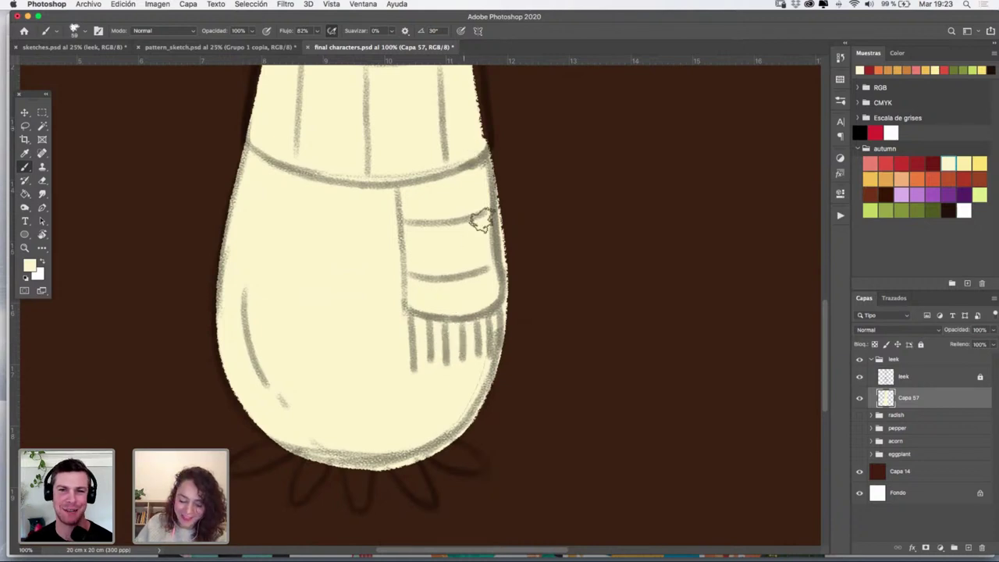
Examine the filled cream silhouette from leaves to bulb for gaps, and toggle its layer off and on to check it
{"action": "scroll", "coordinate": [474, 291], "scroll_direction": "up", "scroll_amount": 3}
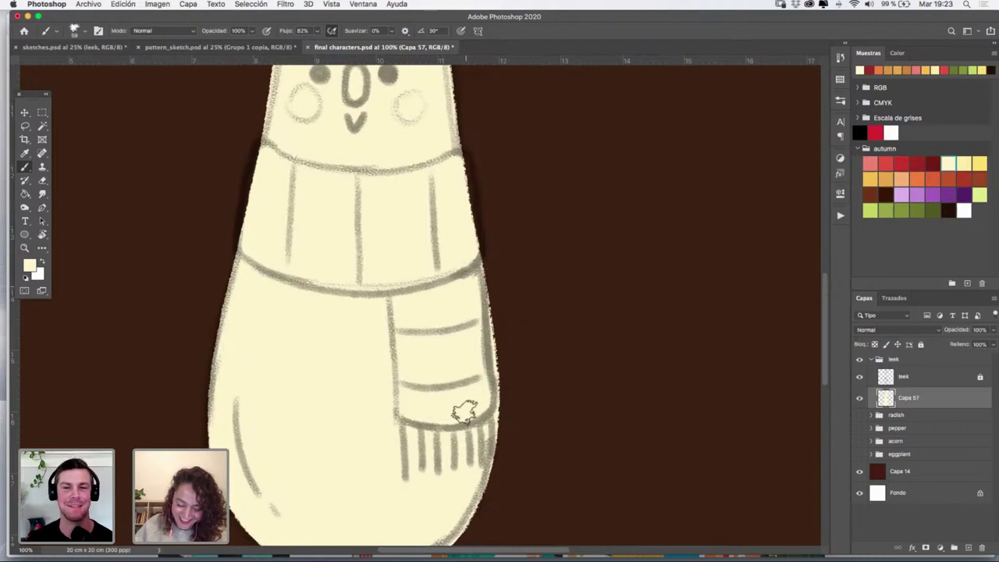
{"action": "scroll", "coordinate": [392, 350], "scroll_direction": "up", "scroll_amount": 10}
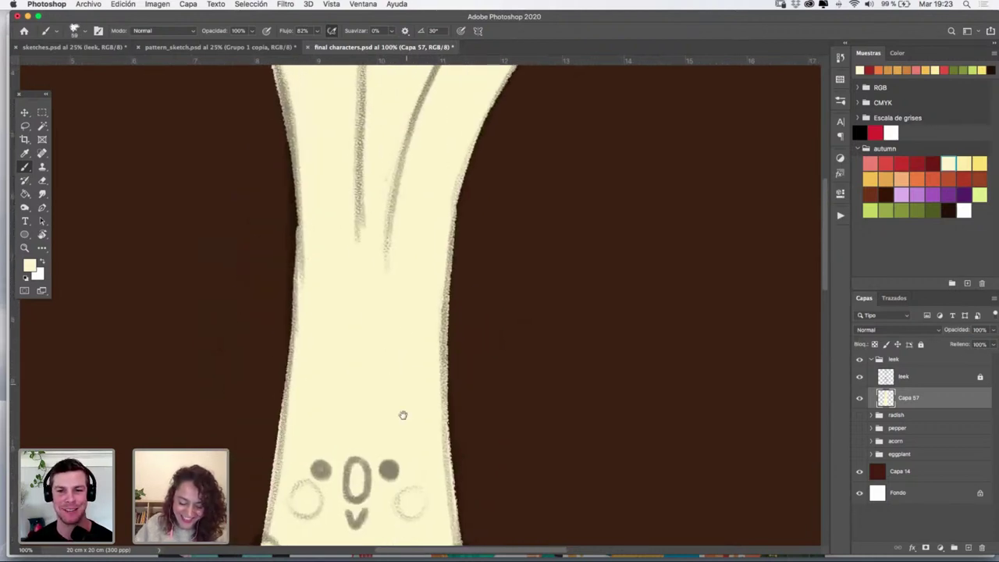
{"action": "scroll", "coordinate": [401, 412], "scroll_direction": "down", "scroll_amount": 8}
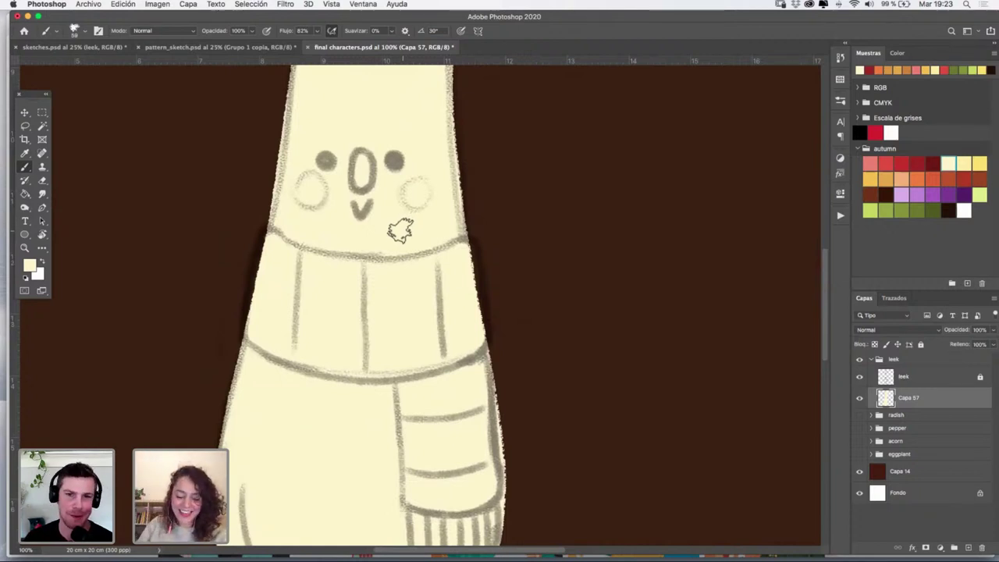
{"action": "scroll", "coordinate": [400, 230], "scroll_direction": "up", "scroll_amount": 10}
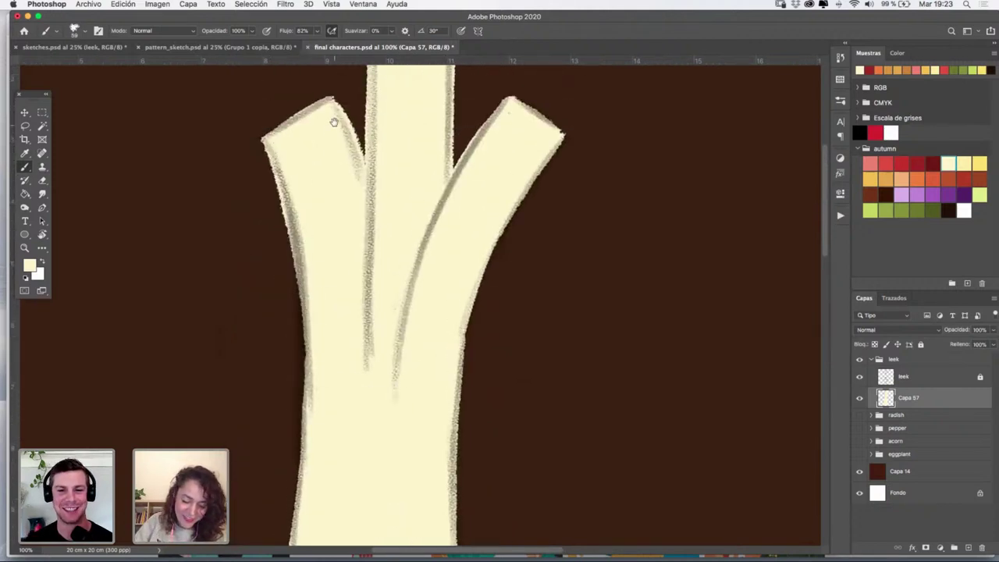
{"action": "left_click_drag", "start_coordinate": [333, 122], "coordinate": [352, 187]}
{"action": "scroll", "coordinate": [394, 211], "scroll_direction": "up", "scroll_amount": 4}
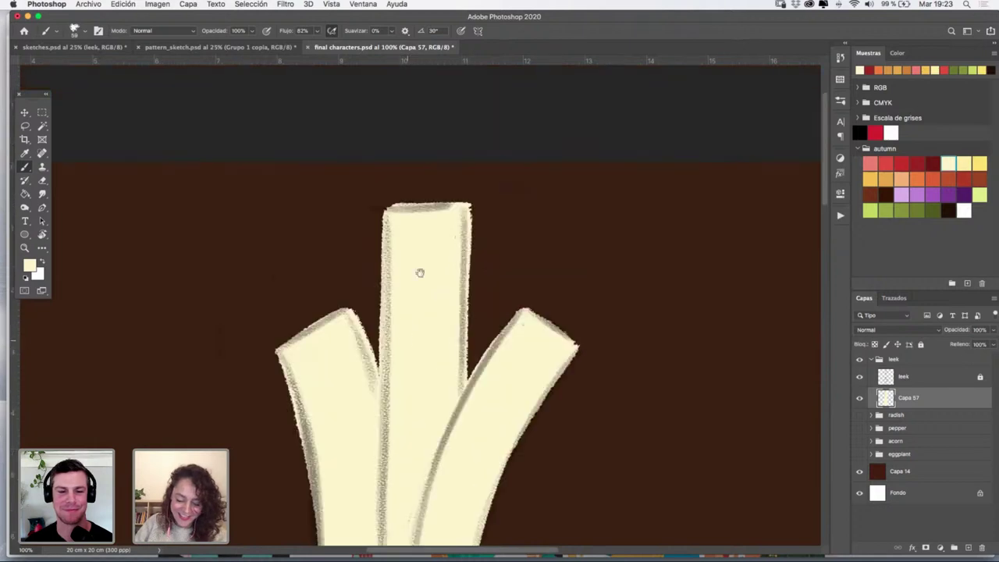
{"action": "scroll", "coordinate": [536, 370], "scroll_direction": "down", "scroll_amount": 5}
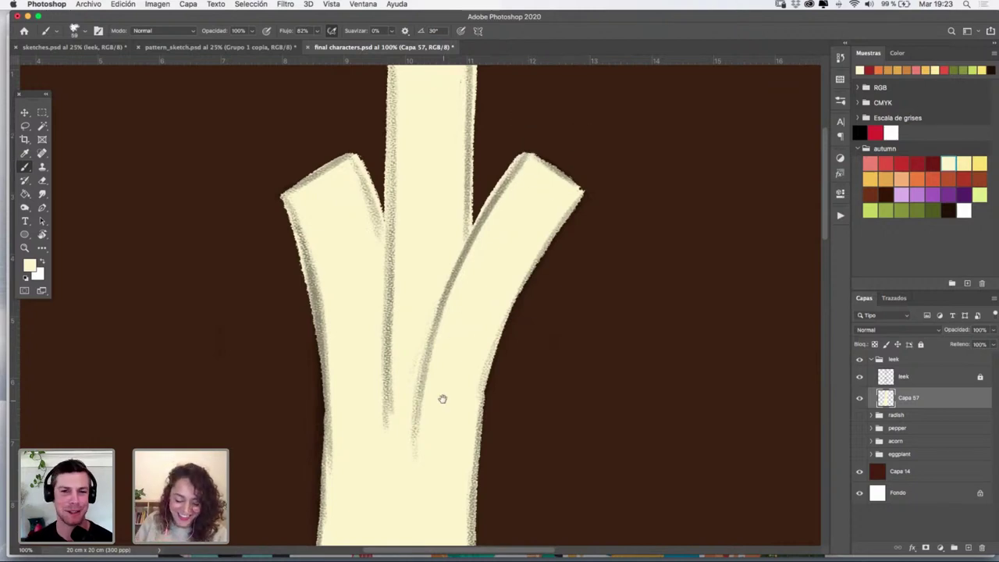
{"action": "scroll", "coordinate": [442, 399], "scroll_direction": "down", "scroll_amount": 10}
{"action": "key", "text": "z"}
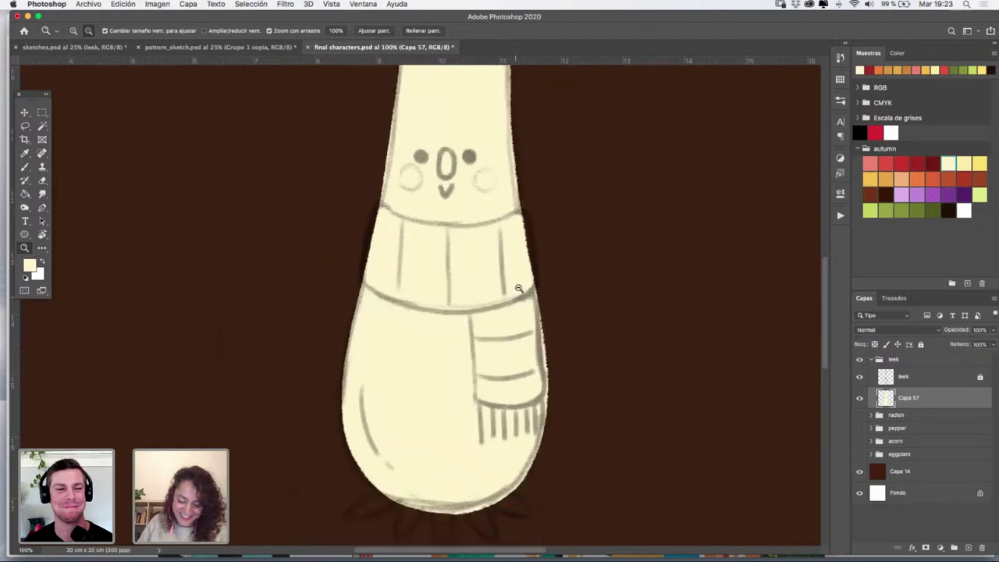
{"action": "left_click", "coordinate": [519, 288], "text": "alt"}
{"action": "left_click", "coordinate": [859, 398]}
{"action": "left_click", "coordinate": [859, 398]}
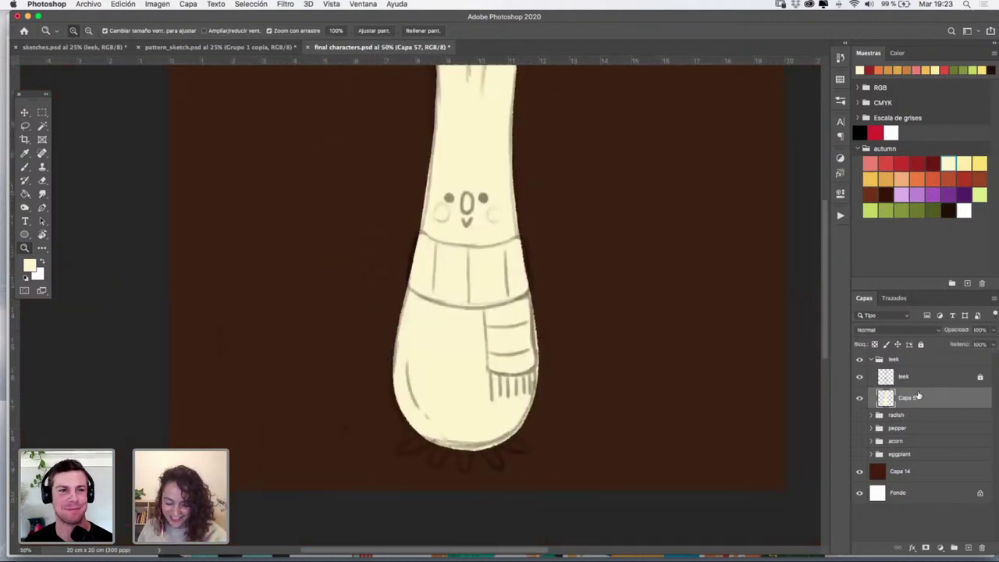
Add a new layer, move it below the leek's cream body layer, and choose the mid green from the autumn swatches
{"action": "left_click", "coordinate": [968, 549]}
{"action": "scroll", "coordinate": [736, 302], "scroll_direction": "up", "scroll_amount": 5}
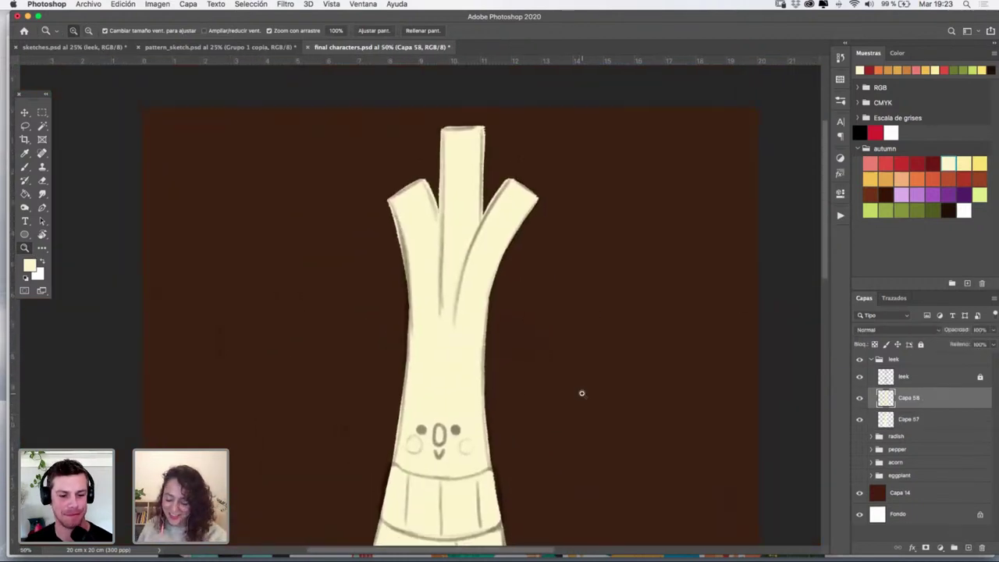
{"action": "left_click_drag", "start_coordinate": [929, 400], "coordinate": [928, 429]}
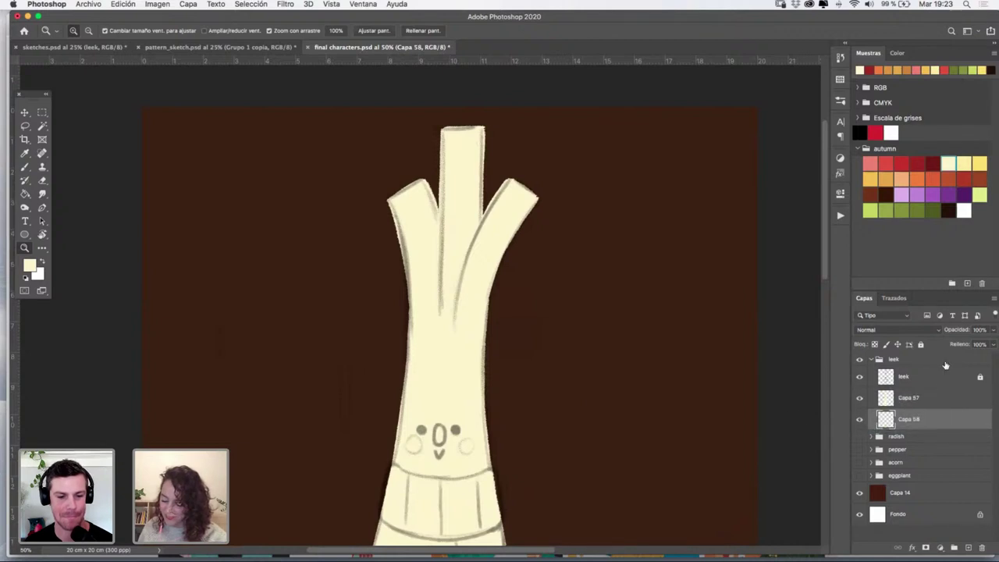
{"action": "left_click", "coordinate": [883, 211]}
Paint the five roots under the bulb solid green with the textured brush, following the sketch
{"action": "scroll", "coordinate": [483, 267], "scroll_direction": "down", "scroll_amount": 5}
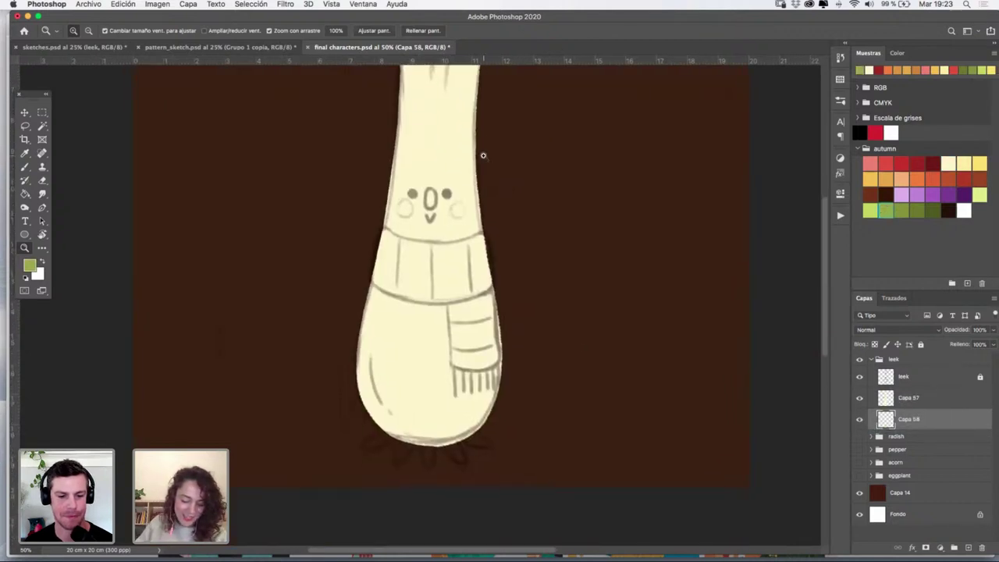
{"action": "left_click", "coordinate": [451, 415]}
{"action": "left_click", "coordinate": [455, 418]}
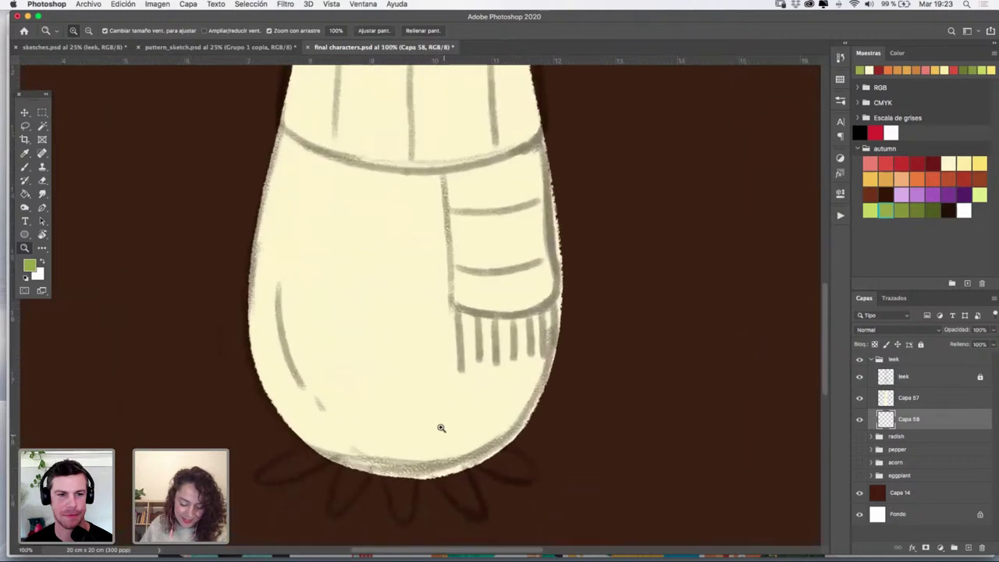
{"action": "left_click", "coordinate": [442, 429]}
{"action": "left_click_drag", "start_coordinate": [444, 426], "coordinate": [538, 205]}
{"action": "key", "text": "b"}
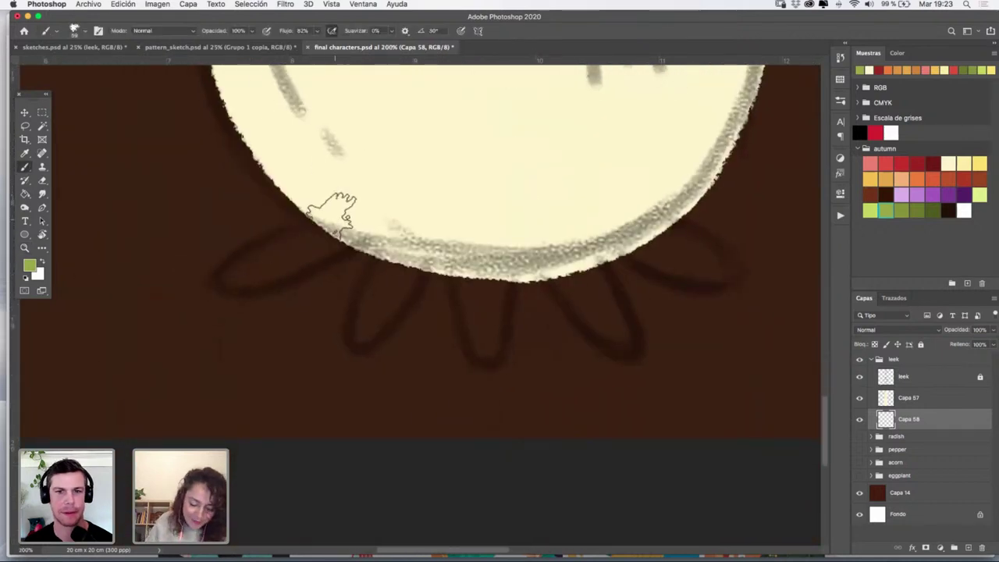
{"action": "mouse_move", "coordinate": [324, 230]}
{"action": "left_mouse_down"}
{"action": "mouse_move", "coordinate": [346, 217]}
{"action": "mouse_move", "coordinate": [357, 225]}
{"action": "left_mouse_up"}
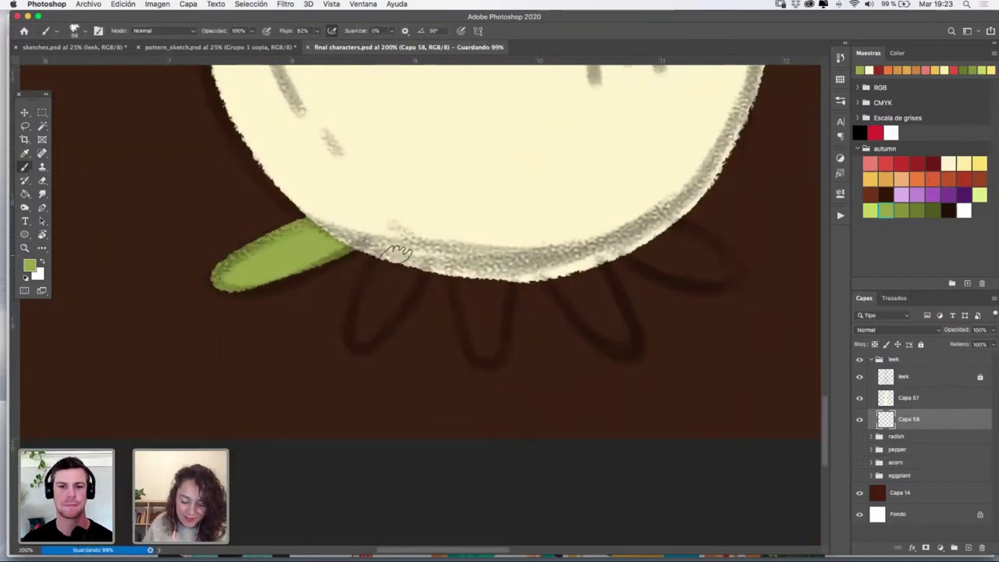
{"action": "mouse_move", "coordinate": [387, 258]}
{"action": "left_mouse_down"}
{"action": "mouse_move", "coordinate": [374, 330]}
{"action": "mouse_move", "coordinate": [406, 266]}
{"action": "mouse_move", "coordinate": [504, 274]}
{"action": "mouse_move", "coordinate": [626, 343]}
{"action": "left_mouse_up"}
{"action": "left_click_drag", "start_coordinate": [572, 248], "coordinate": [600, 315]}
{"action": "mouse_move", "coordinate": [665, 213]}
{"action": "left_mouse_down"}
{"action": "mouse_move", "coordinate": [499, 241]}
{"action": "mouse_move", "coordinate": [557, 311]}
{"action": "mouse_move", "coordinate": [511, 263]}
{"action": "mouse_move", "coordinate": [575, 313]}
{"action": "left_mouse_up"}
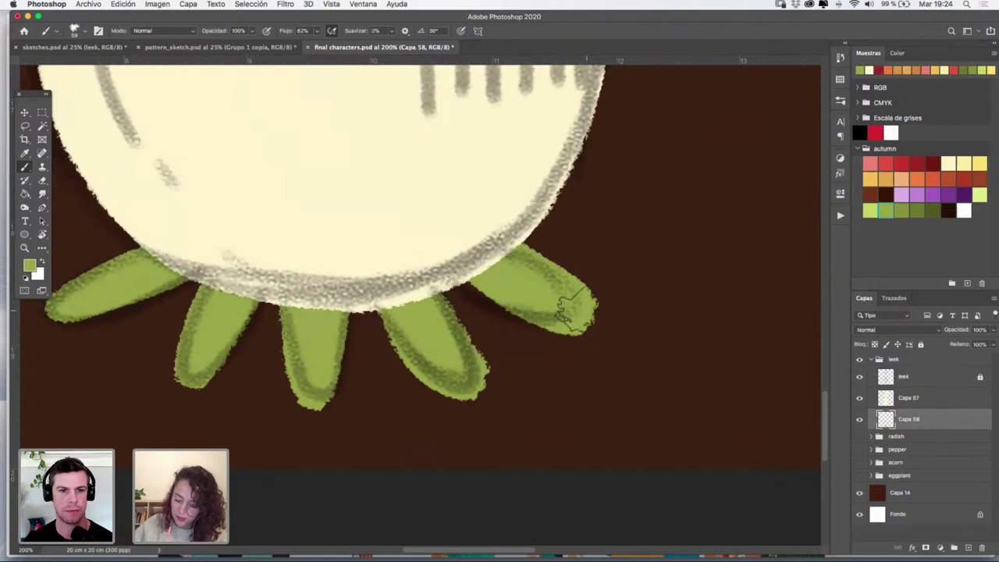
{"action": "left_click", "coordinate": [859, 421]}
Add a new layer above the leek's cream body layer and choose orange from the autumn swatches for the scarf
{"action": "left_click", "coordinate": [27, 249]}
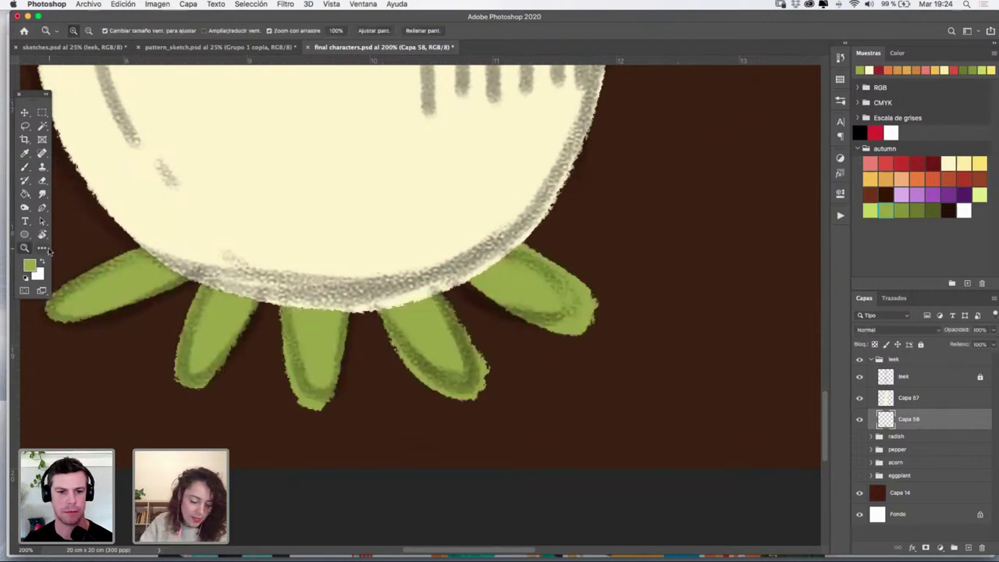
{"action": "left_click", "coordinate": [476, 197], "text": "alt"}
{"action": "left_click", "coordinate": [481, 189], "text": "alt"}
{"action": "left_click", "coordinate": [489, 185], "text": "alt"}
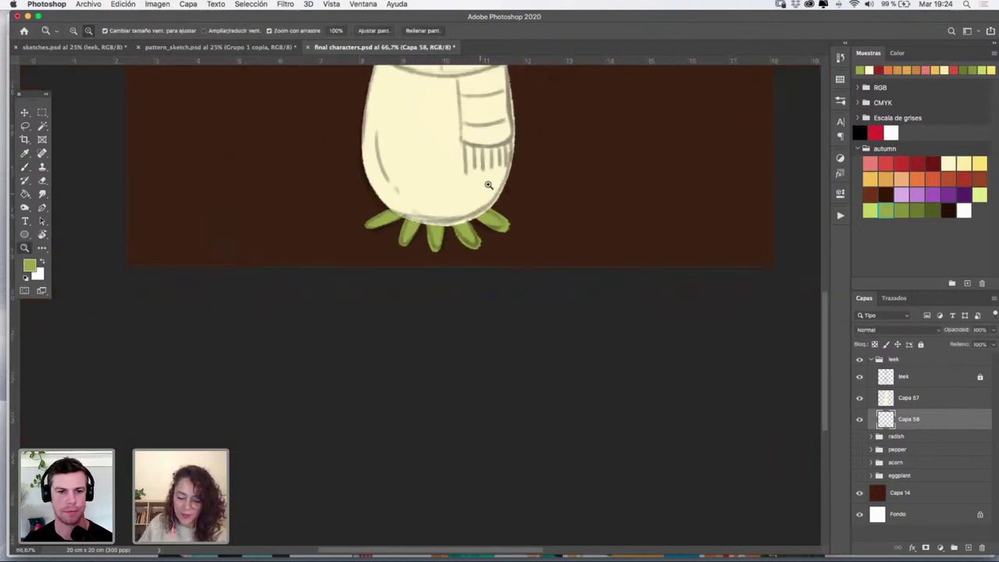
{"action": "left_click_drag", "start_coordinate": [504, 122], "coordinate": [496, 253]}
{"action": "scroll", "coordinate": [497, 253], "scroll_direction": "up", "scroll_amount": 1}
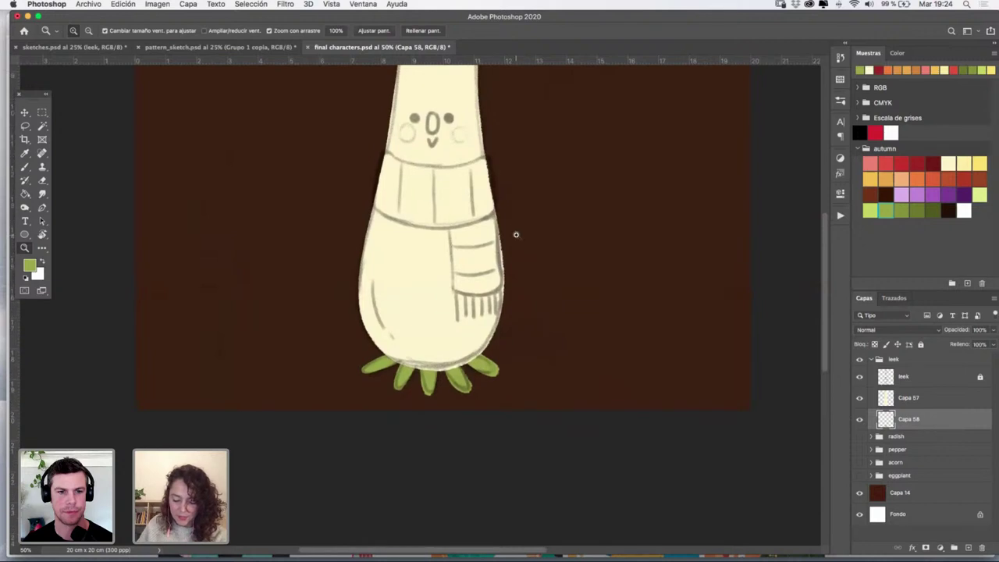
{"action": "left_click", "coordinate": [907, 400]}
{"action": "left_click", "coordinate": [969, 548]}
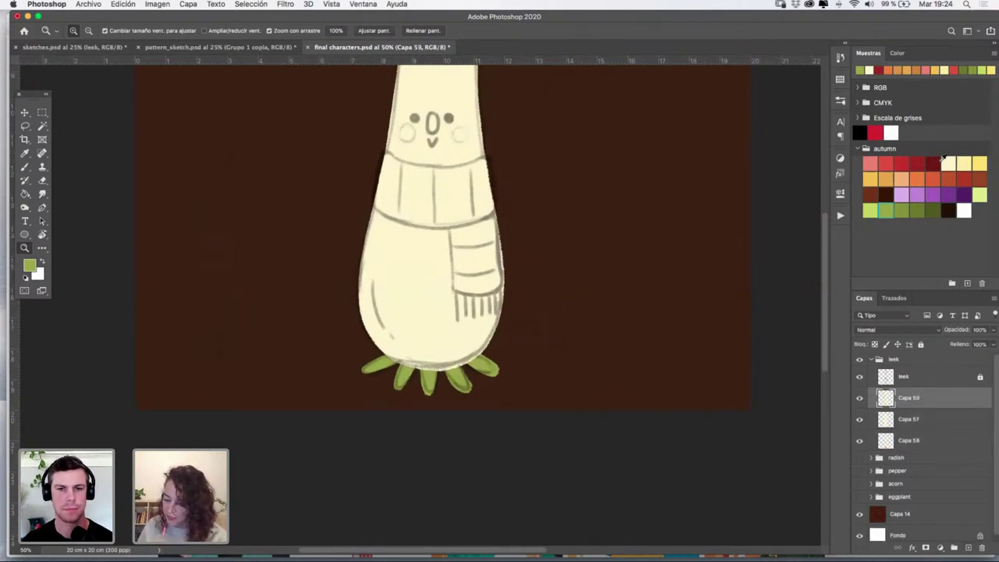
{"action": "left_click", "coordinate": [920, 179]}
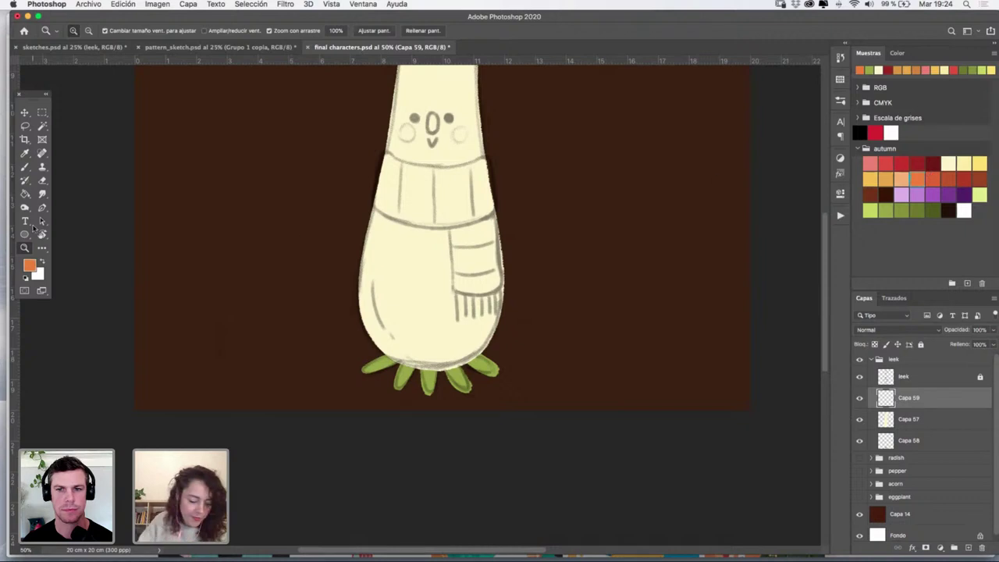
{"action": "left_click", "coordinate": [481, 214]}
{"action": "left_click", "coordinate": [481, 213]}
{"action": "left_click_drag", "start_coordinate": [471, 297], "coordinate": [477, 440]}
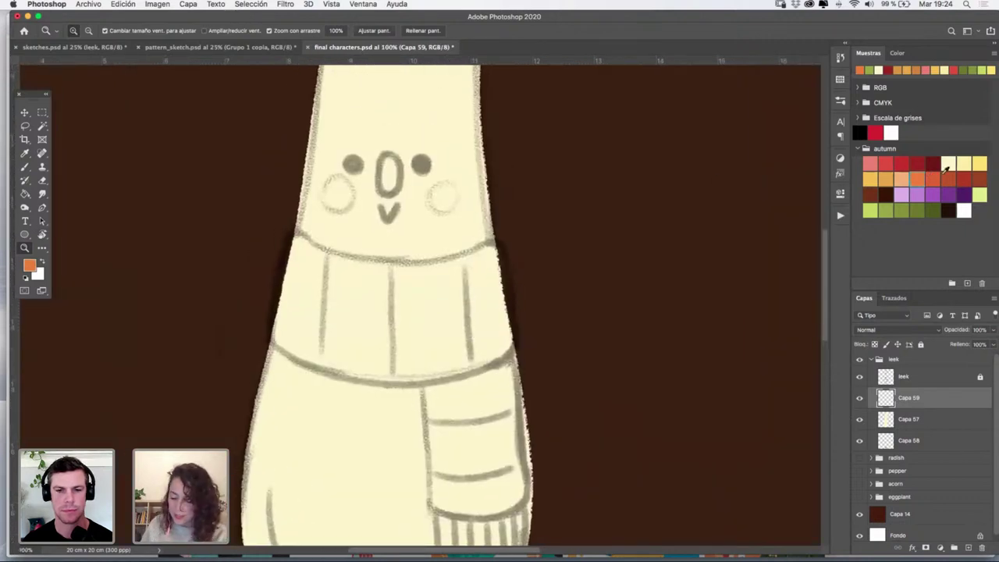
Paint the scarf's neck wrap solid orange with the textured brush, outlining it along the sketch and filling the inside
{"action": "mouse_move", "coordinate": [344, 251]}
{"action": "left_mouse_down"}
{"action": "mouse_move", "coordinate": [412, 252]}
{"action": "mouse_move", "coordinate": [434, 231]}
{"action": "left_mouse_up"}
{"action": "key", "text": "b"}
{"action": "mouse_move", "coordinate": [220, 173]}
{"action": "left_mouse_down"}
{"action": "mouse_move", "coordinate": [176, 296]}
{"action": "mouse_move", "coordinate": [165, 376]}
{"action": "mouse_move", "coordinate": [182, 404]}
{"action": "mouse_move", "coordinate": [260, 438]}
{"action": "mouse_move", "coordinate": [405, 462]}
{"action": "mouse_move", "coordinate": [563, 429]}
{"action": "mouse_move", "coordinate": [236, 190]}
{"action": "mouse_move", "coordinate": [327, 227]}
{"action": "mouse_move", "coordinate": [463, 236]}
{"action": "mouse_move", "coordinate": [608, 189]}
{"action": "mouse_move", "coordinate": [597, 207]}
{"action": "mouse_move", "coordinate": [612, 186]}
{"action": "mouse_move", "coordinate": [647, 376]}
{"action": "mouse_move", "coordinate": [633, 402]}
{"action": "mouse_move", "coordinate": [522, 457]}
{"action": "left_mouse_up"}
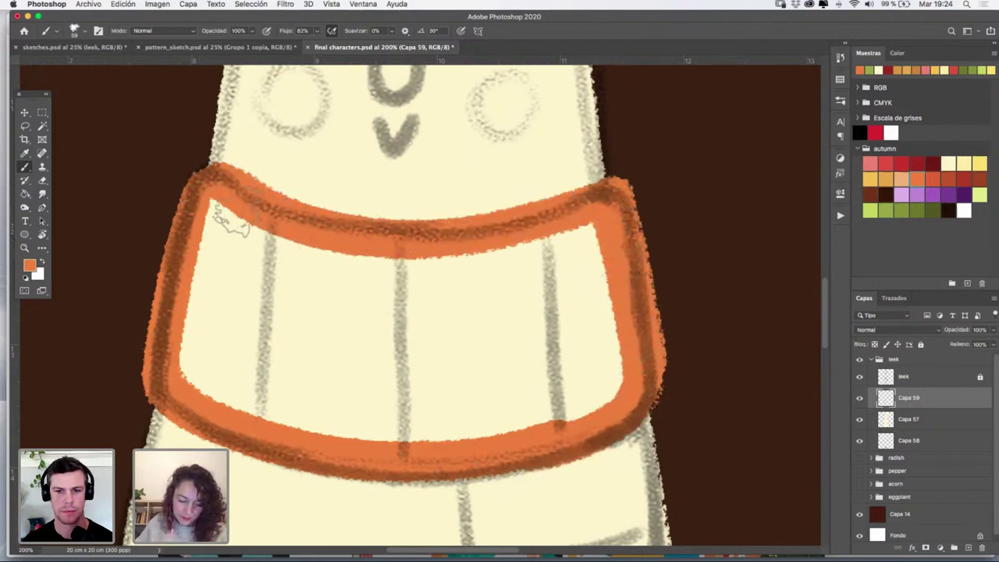
{"action": "left_click", "coordinate": [203, 175]}
{"action": "mouse_move", "coordinate": [188, 169]}
{"action": "left_mouse_down"}
{"action": "mouse_move", "coordinate": [187, 352]}
{"action": "mouse_move", "coordinate": [215, 347]}
{"action": "mouse_move", "coordinate": [212, 230]}
{"action": "mouse_move", "coordinate": [246, 368]}
{"action": "mouse_move", "coordinate": [295, 422]}
{"action": "mouse_move", "coordinate": [232, 244]}
{"action": "mouse_move", "coordinate": [334, 295]}
{"action": "mouse_move", "coordinate": [341, 256]}
{"action": "mouse_move", "coordinate": [379, 281]}
{"action": "mouse_move", "coordinate": [531, 247]}
{"action": "mouse_move", "coordinate": [444, 300]}
{"action": "mouse_move", "coordinate": [581, 325]}
{"action": "mouse_move", "coordinate": [594, 266]}
{"action": "mouse_move", "coordinate": [529, 429]}
{"action": "mouse_move", "coordinate": [482, 428]}
{"action": "mouse_move", "coordinate": [435, 447]}
{"action": "mouse_move", "coordinate": [438, 357]}
{"action": "mouse_move", "coordinate": [370, 436]}
{"action": "mouse_move", "coordinate": [370, 331]}
{"action": "mouse_move", "coordinate": [304, 295]}
{"action": "mouse_move", "coordinate": [351, 305]}
{"action": "mouse_move", "coordinate": [339, 332]}
{"action": "mouse_move", "coordinate": [353, 392]}
{"action": "left_mouse_up"}
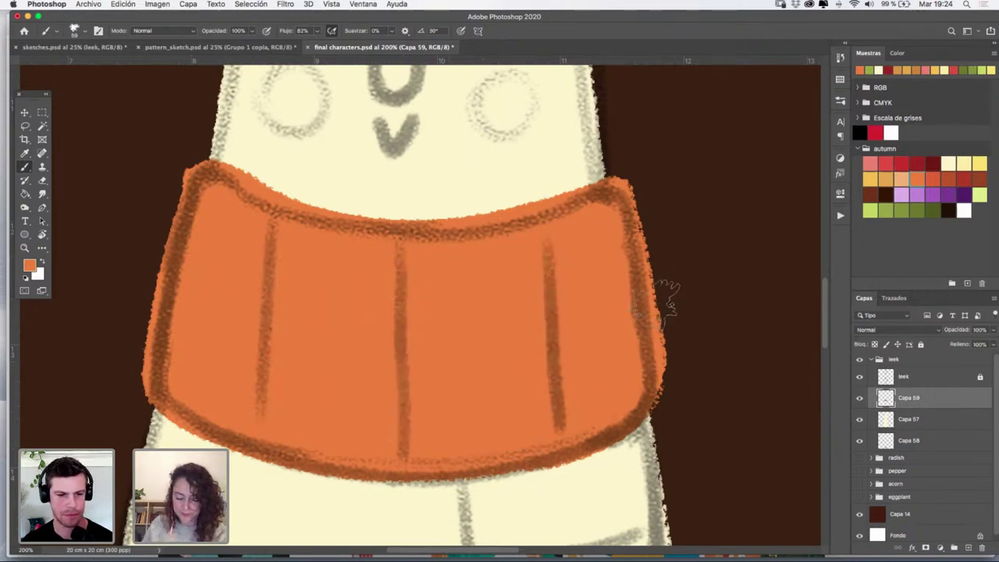
Add a new layer and move it below the orange neck wrap's layer for the scarf's hanging end
{"action": "left_click_drag", "start_coordinate": [555, 384], "coordinate": [508, 141]}
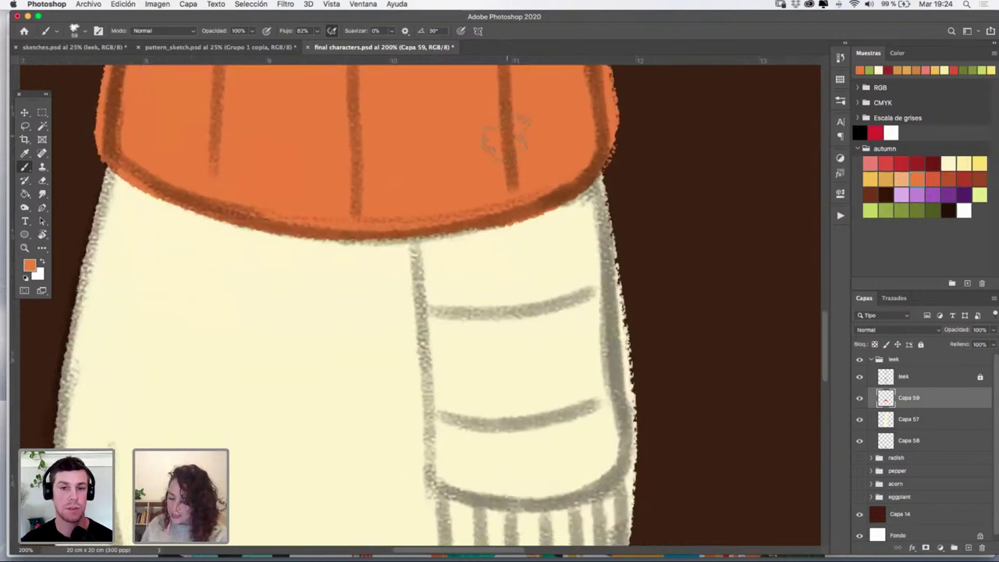
{"action": "left_click", "coordinate": [969, 548]}
{"action": "left_click_drag", "start_coordinate": [936, 398], "coordinate": [935, 431]}
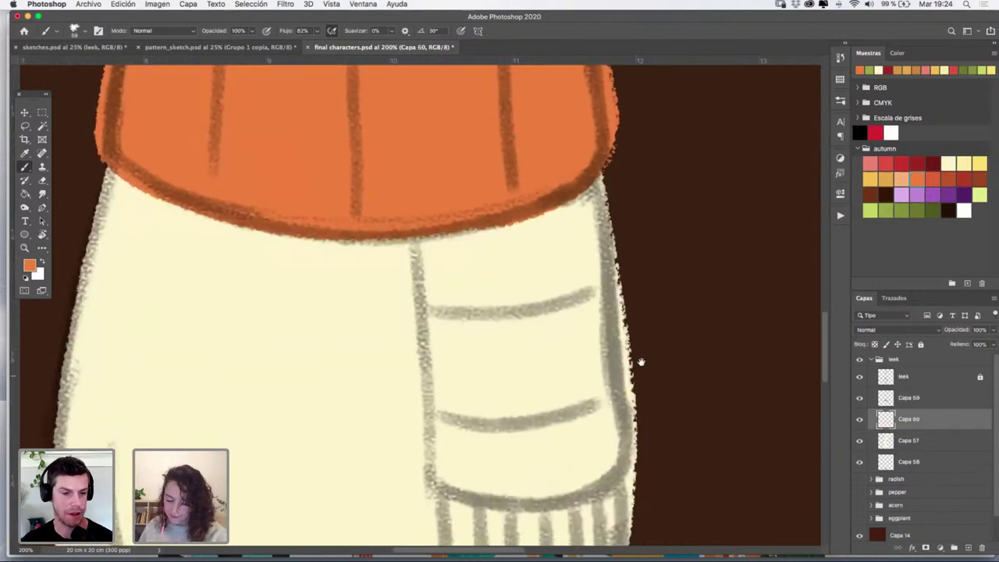
Paint the scarf's hanging end solid orange under the neck wrap, following the sketch down to the start of the fringe
{"action": "mouse_move", "coordinate": [640, 361]}
{"action": "left_mouse_down"}
{"action": "mouse_move", "coordinate": [602, 223]}
{"action": "mouse_move", "coordinate": [578, 287]}
{"action": "left_mouse_up"}
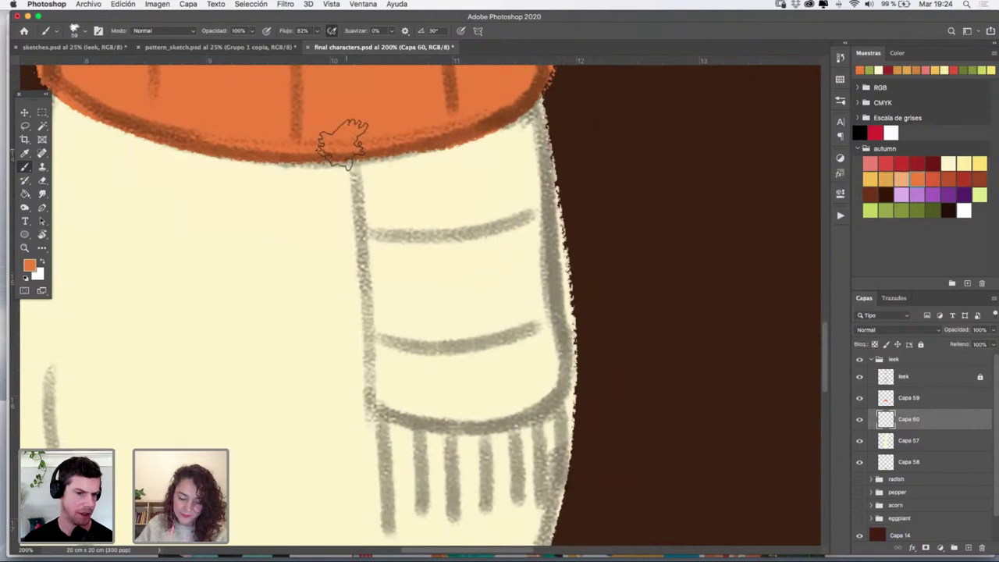
{"action": "mouse_move", "coordinate": [343, 147]}
{"action": "left_mouse_down"}
{"action": "mouse_move", "coordinate": [370, 396]}
{"action": "mouse_move", "coordinate": [352, 248]}
{"action": "mouse_move", "coordinate": [359, 408]}
{"action": "left_mouse_up"}
{"action": "key", "text": "super+z"}
{"action": "left_click_drag", "start_coordinate": [513, 223], "coordinate": [486, 269]}
{"action": "mouse_move", "coordinate": [502, 119]}
{"action": "left_mouse_down"}
{"action": "mouse_move", "coordinate": [520, 402]}
{"action": "mouse_move", "coordinate": [537, 438]}
{"action": "left_mouse_up"}
{"action": "scroll", "coordinate": [374, 357], "scroll_direction": "down", "scroll_amount": 3}
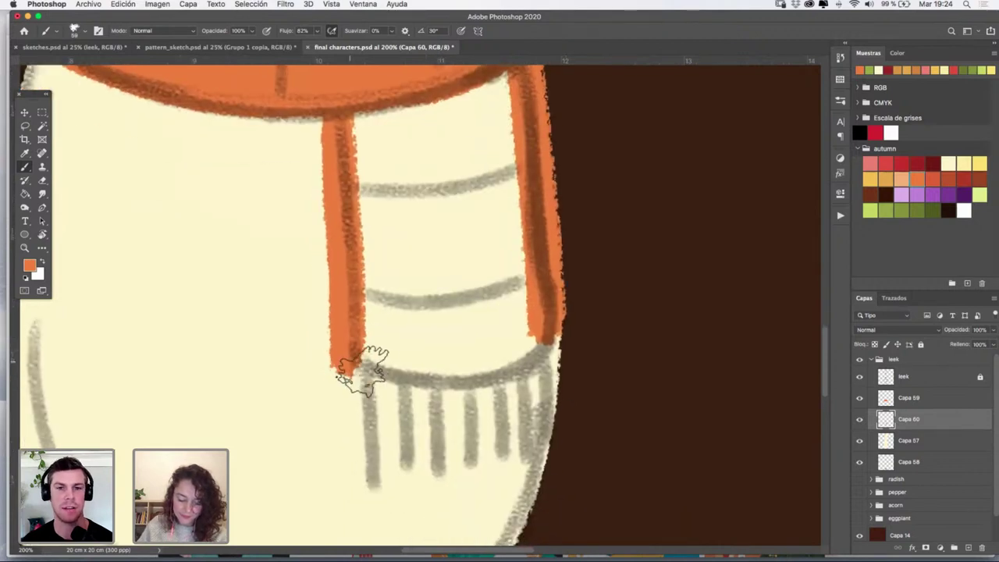
{"action": "mouse_move", "coordinate": [362, 373]}
{"action": "left_mouse_down"}
{"action": "mouse_move", "coordinate": [475, 374]}
{"action": "mouse_move", "coordinate": [532, 344]}
{"action": "mouse_move", "coordinate": [541, 316]}
{"action": "mouse_move", "coordinate": [512, 355]}
{"action": "mouse_move", "coordinate": [522, 285]}
{"action": "mouse_move", "coordinate": [513, 125]}
{"action": "mouse_move", "coordinate": [495, 74]}
{"action": "mouse_move", "coordinate": [362, 105]}
{"action": "mouse_move", "coordinate": [378, 150]}
{"action": "mouse_move", "coordinate": [409, 144]}
{"action": "mouse_move", "coordinate": [440, 156]}
{"action": "mouse_move", "coordinate": [469, 201]}
{"action": "mouse_move", "coordinate": [499, 293]}
{"action": "mouse_move", "coordinate": [472, 351]}
{"action": "mouse_move", "coordinate": [451, 345]}
{"action": "mouse_move", "coordinate": [427, 359]}
{"action": "mouse_move", "coordinate": [407, 211]}
{"action": "mouse_move", "coordinate": [374, 254]}
{"action": "mouse_move", "coordinate": [350, 138]}
{"action": "left_mouse_up"}
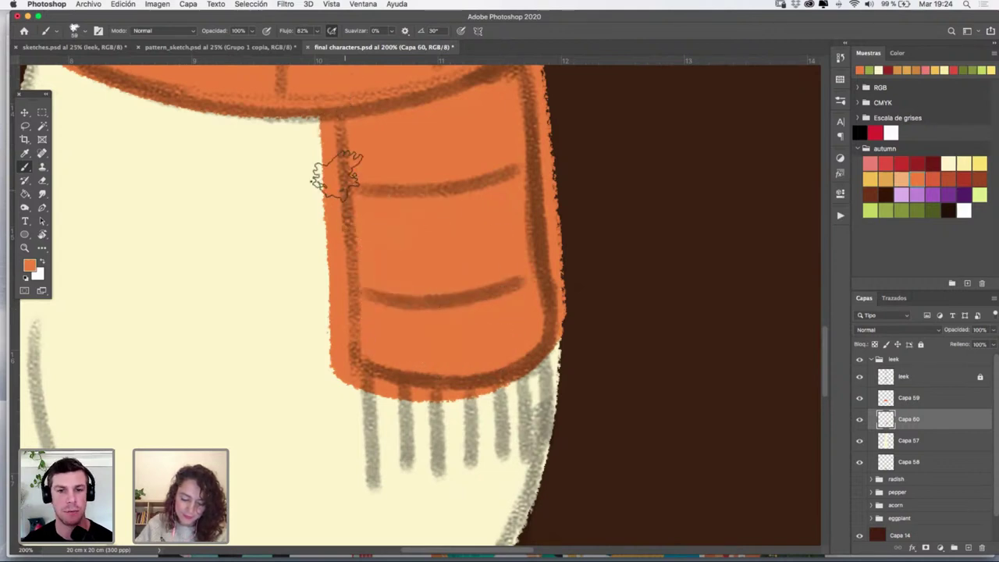
{"action": "scroll", "coordinate": [320, 200], "scroll_direction": "up", "scroll_amount": 3}
{"action": "scroll", "coordinate": [319, 200], "scroll_direction": "right", "scroll_amount": 1}
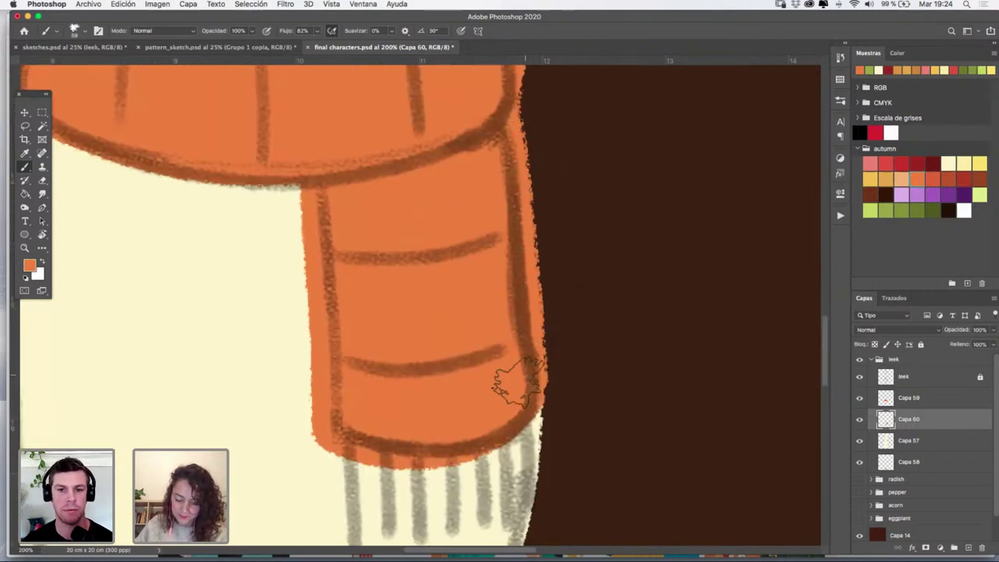
{"action": "left_click_drag", "start_coordinate": [518, 383], "coordinate": [532, 189]}
Paint six orange fringe strands with a smaller brush on a new layer below the scarf's hanging end
{"action": "left_click_drag", "start_coordinate": [441, 275], "coordinate": [423, 276], "text": "ctrl+alt"}
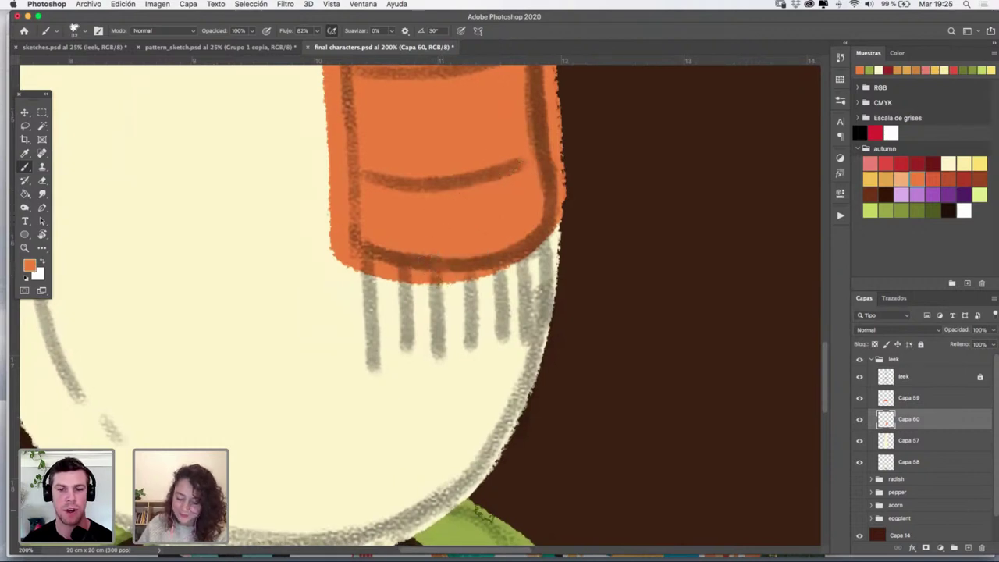
{"action": "left_click", "coordinate": [968, 547]}
{"action": "left_click_drag", "start_coordinate": [927, 420], "coordinate": [924, 448]}
{"action": "left_click_drag", "start_coordinate": [352, 252], "coordinate": [352, 357]}
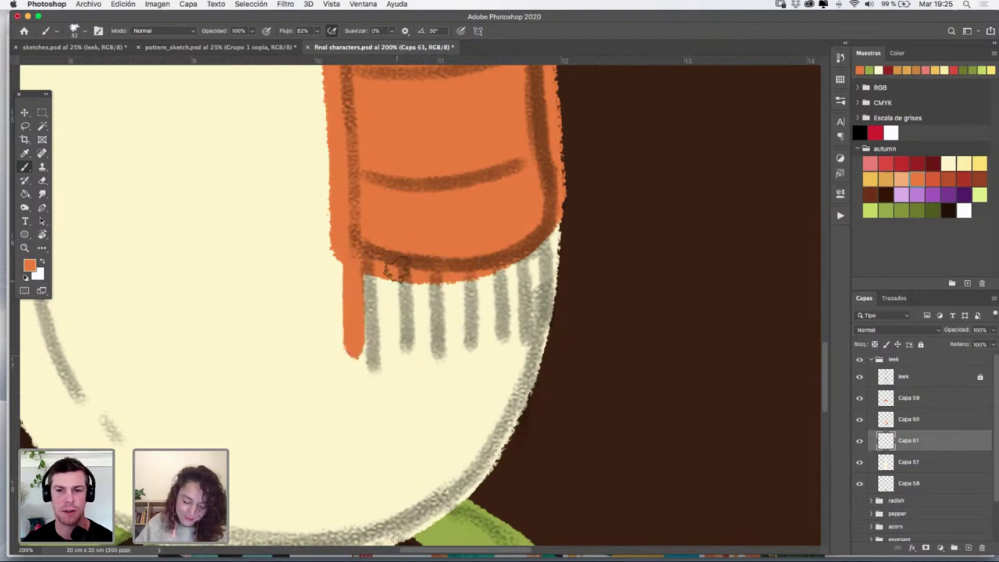
{"action": "left_click_drag", "start_coordinate": [402, 269], "coordinate": [402, 359]}
{"action": "left_click_drag", "start_coordinate": [445, 297], "coordinate": [445, 364]}
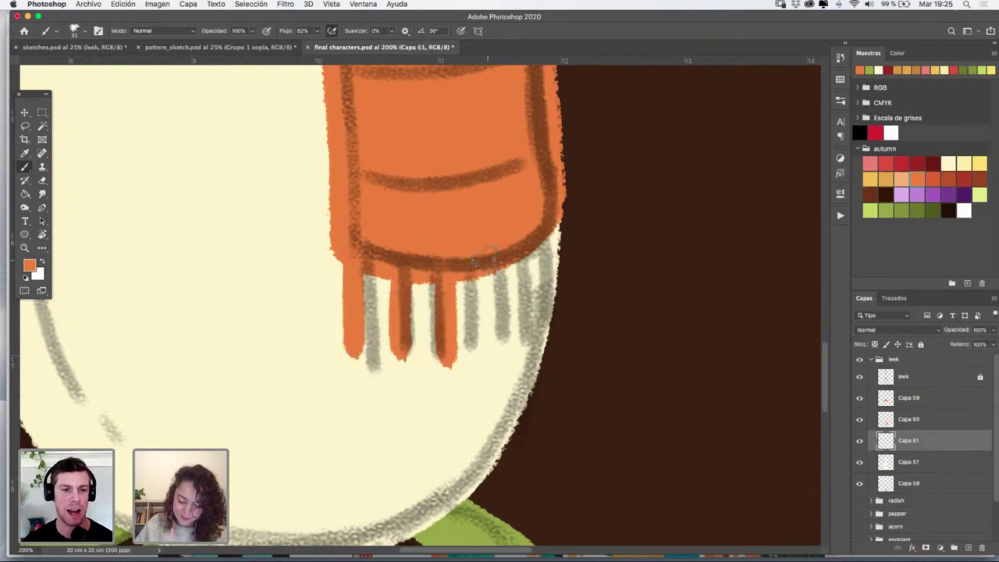
{"action": "left_click_drag", "start_coordinate": [490, 271], "coordinate": [490, 356]}
{"action": "left_click_drag", "start_coordinate": [527, 245], "coordinate": [525, 329]}
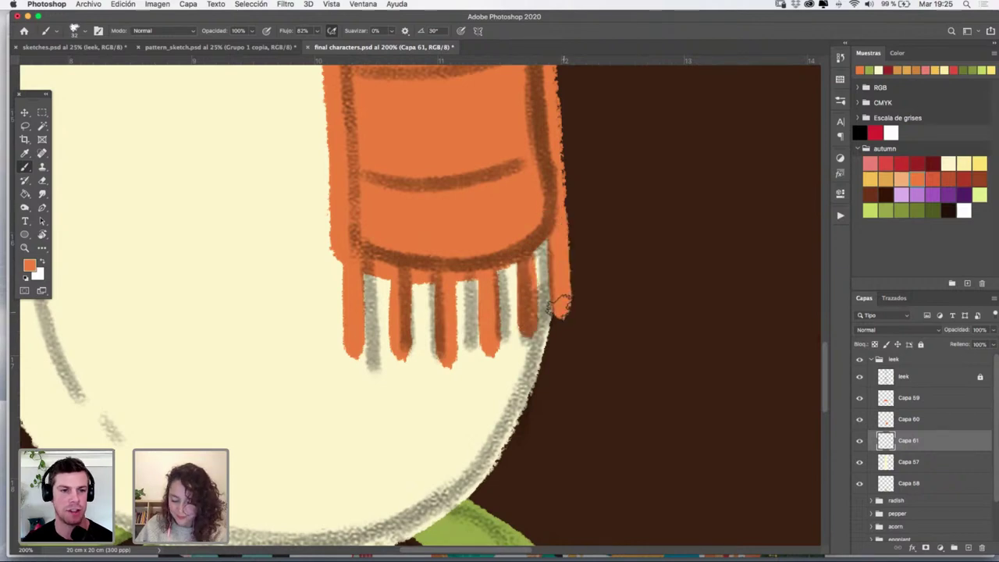
Add a new layer directly above the leek's cream body layer and choose the near-black brown from the autumn swatches
{"action": "left_click", "coordinate": [28, 248]}
{"action": "left_click", "coordinate": [519, 248], "text": "alt"}
{"action": "left_click", "coordinate": [519, 248], "text": "alt"}
{"action": "left_click", "coordinate": [520, 248], "text": "alt"}
{"action": "left_click", "coordinate": [520, 248], "text": "alt"}
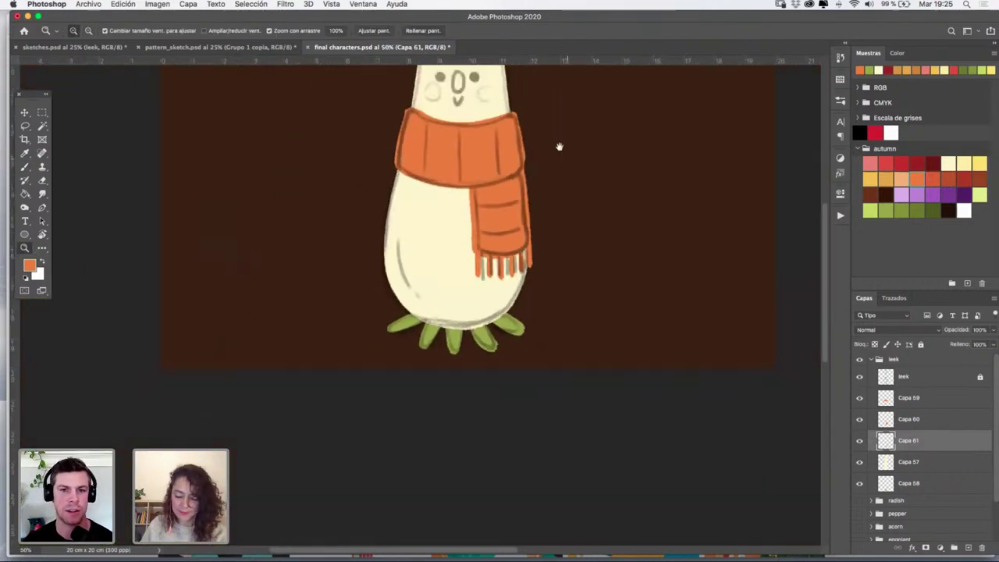
{"action": "left_click_drag", "start_coordinate": [559, 138], "coordinate": [537, 310]}
{"action": "left_click", "coordinate": [470, 292]}
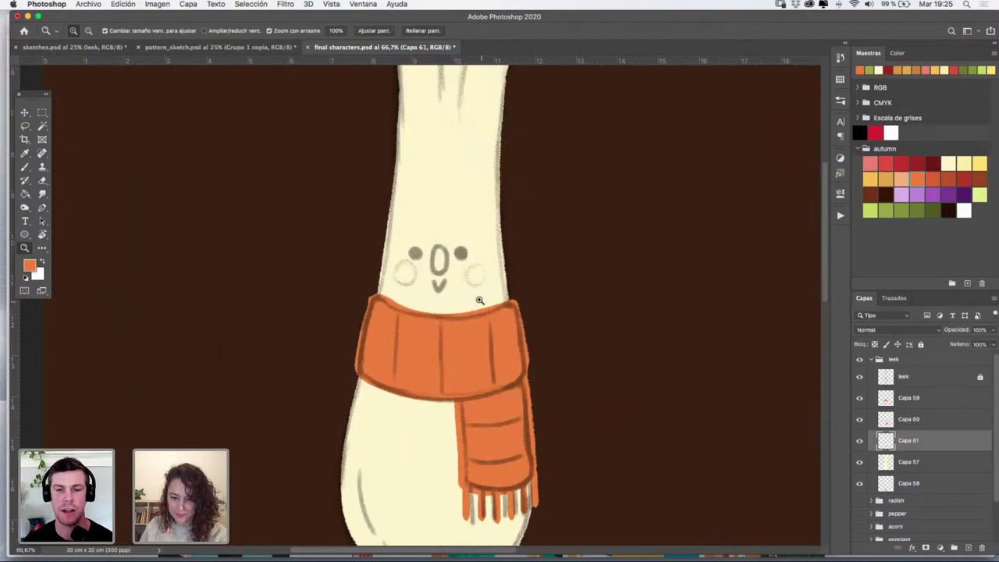
{"action": "key", "text": "v"}
{"action": "left_click", "coordinate": [479, 300]}
{"action": "left_click", "coordinate": [968, 547]}
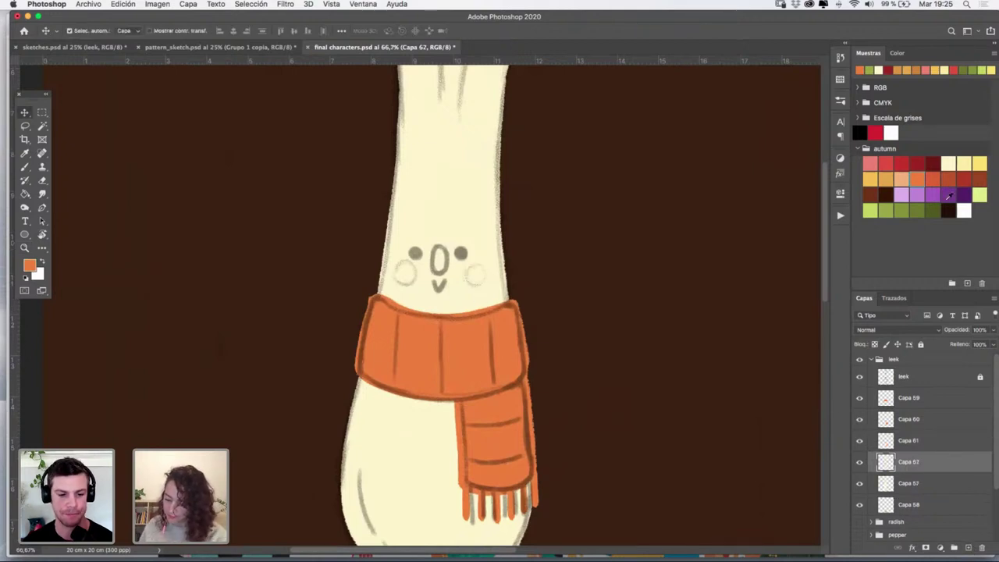
{"action": "left_click", "coordinate": [948, 209]}
Paint the leek's two round eyes solid near-black with the textured brush, covering the sketched dots
{"action": "left_click", "coordinate": [26, 248]}
{"action": "left_click", "coordinate": [481, 265]}
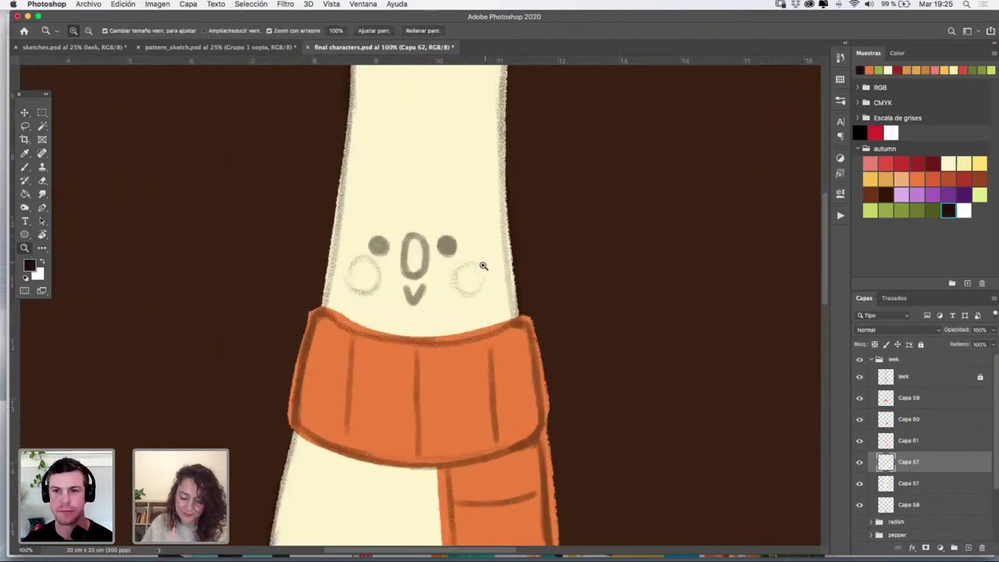
{"action": "left_click", "coordinate": [25, 166]}
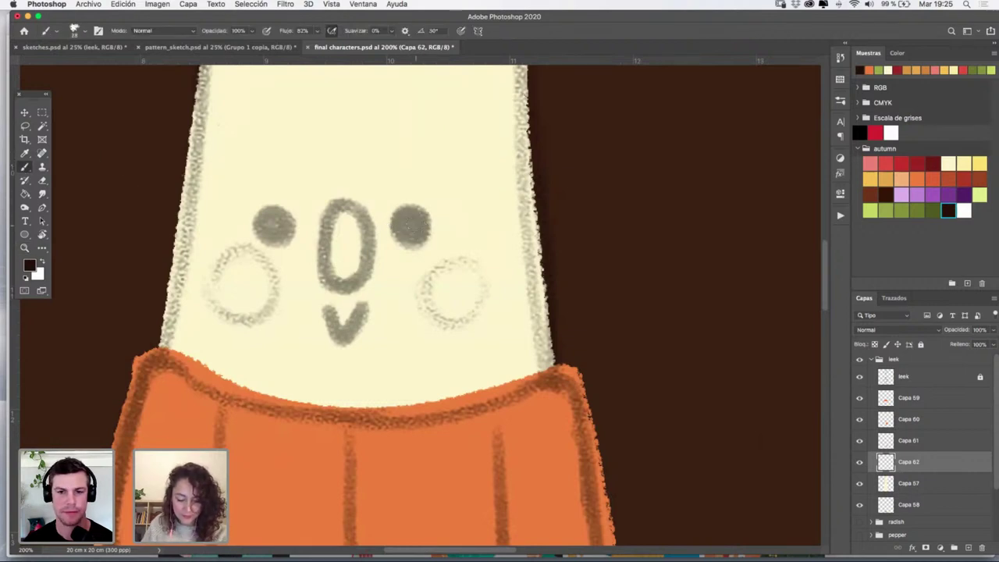
{"action": "left_click_drag", "start_coordinate": [415, 230], "coordinate": [412, 228]}
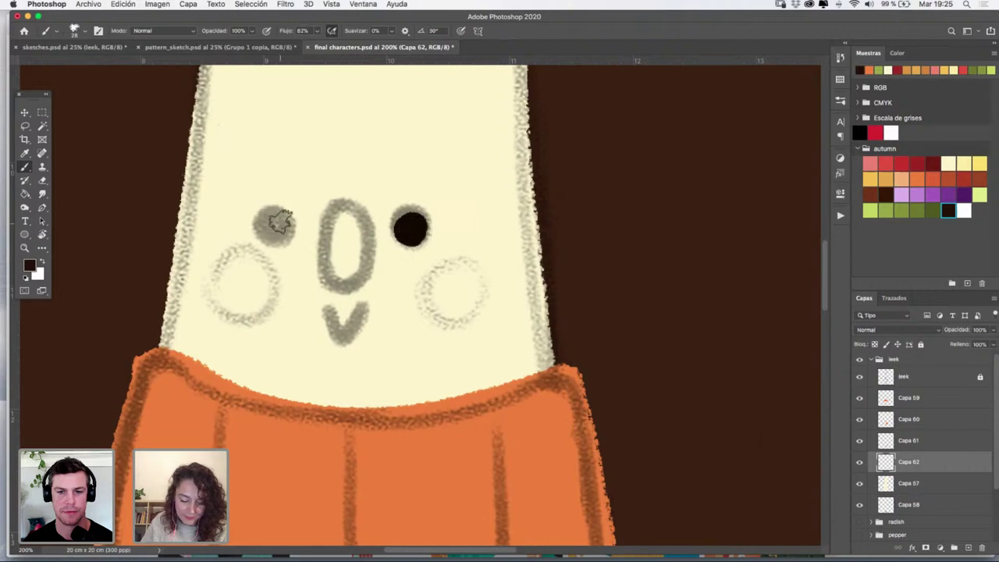
{"action": "left_click_drag", "start_coordinate": [279, 222], "coordinate": [274, 226]}
{"action": "left_click_drag", "start_coordinate": [414, 224], "coordinate": [405, 226]}
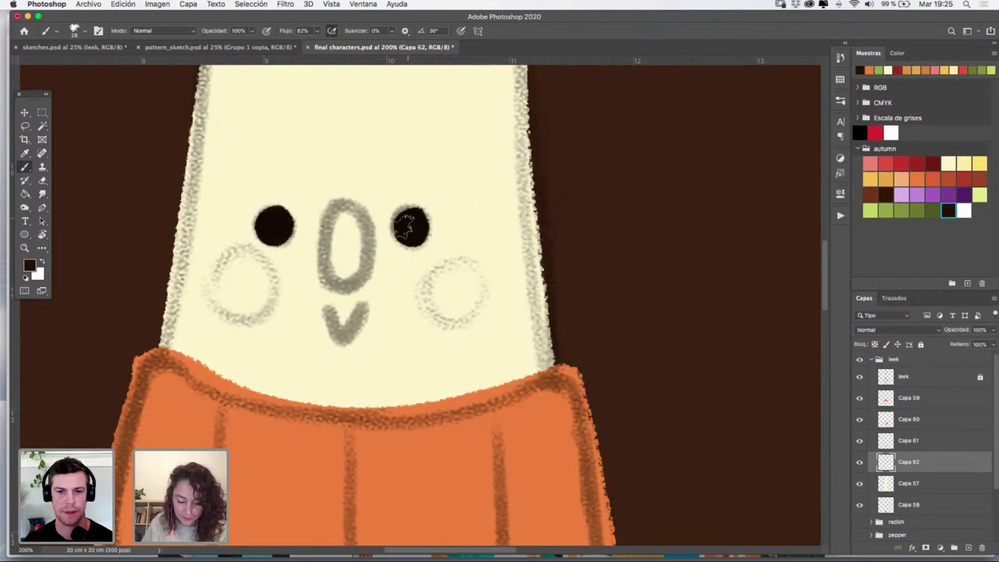
Paint the oval nose solid mid green and the V-shaped mouth near-black over the sketch
{"action": "left_click", "coordinate": [902, 208]}
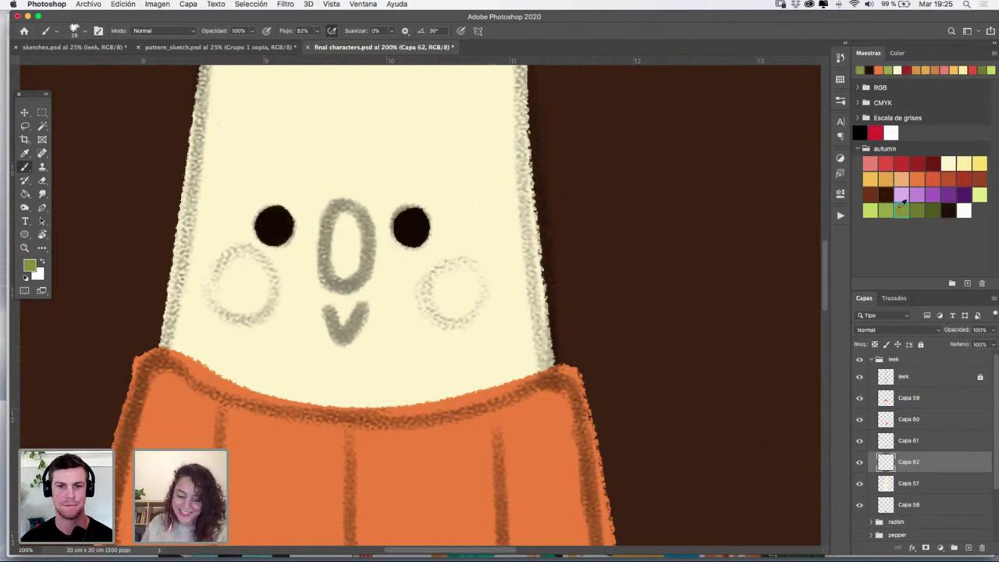
{"action": "mouse_move", "coordinate": [348, 210]}
{"action": "left_mouse_down"}
{"action": "mouse_move", "coordinate": [324, 237]}
{"action": "mouse_move", "coordinate": [325, 268]}
{"action": "mouse_move", "coordinate": [361, 270]}
{"action": "left_mouse_up"}
{"action": "key", "text": "super+z"}
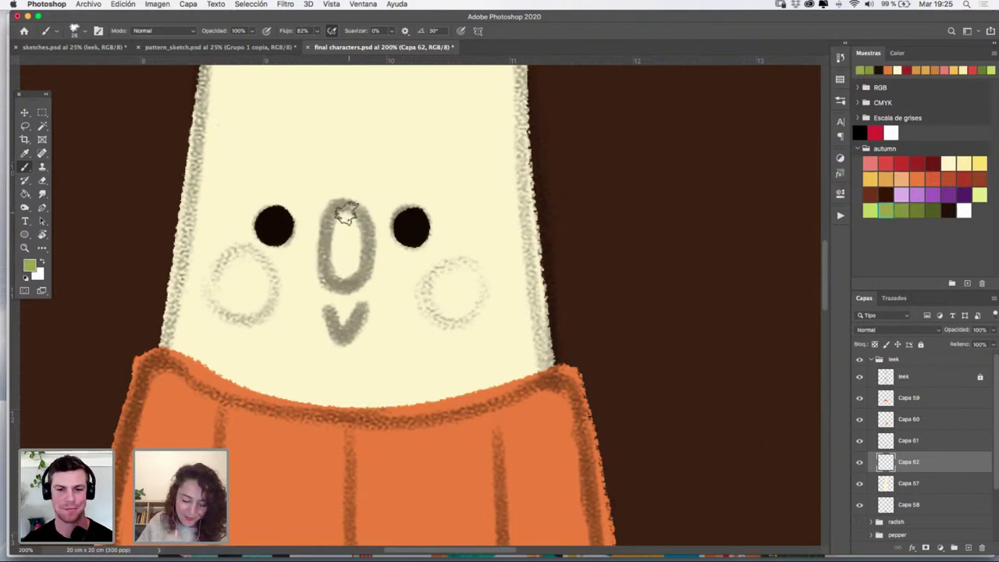
{"action": "mouse_move", "coordinate": [341, 211]}
{"action": "left_mouse_down"}
{"action": "mouse_move", "coordinate": [322, 259]}
{"action": "mouse_move", "coordinate": [341, 277]}
{"action": "mouse_move", "coordinate": [363, 233]}
{"action": "mouse_move", "coordinate": [348, 207]}
{"action": "mouse_move", "coordinate": [341, 253]}
{"action": "left_mouse_up"}
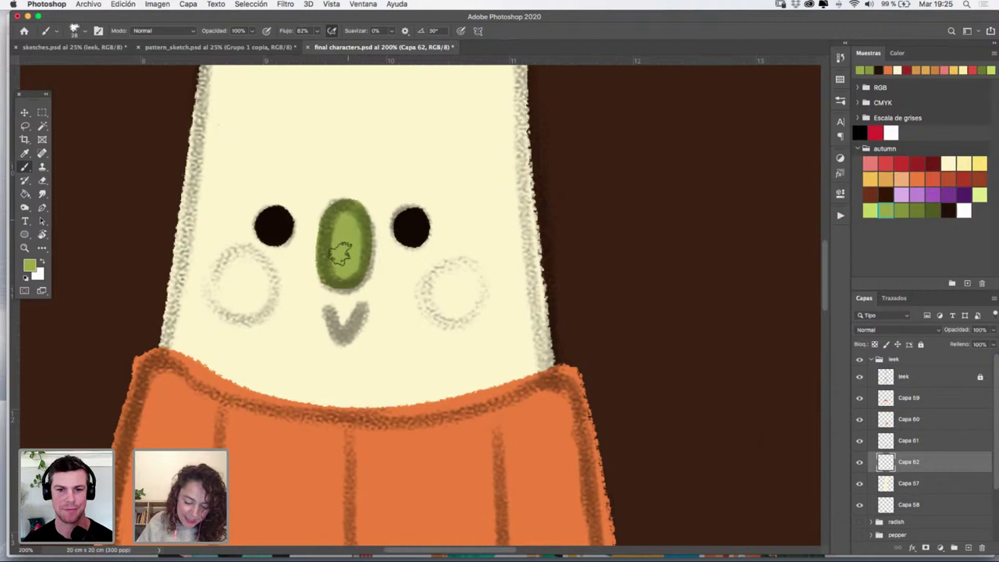
{"action": "left_click", "coordinate": [949, 209]}
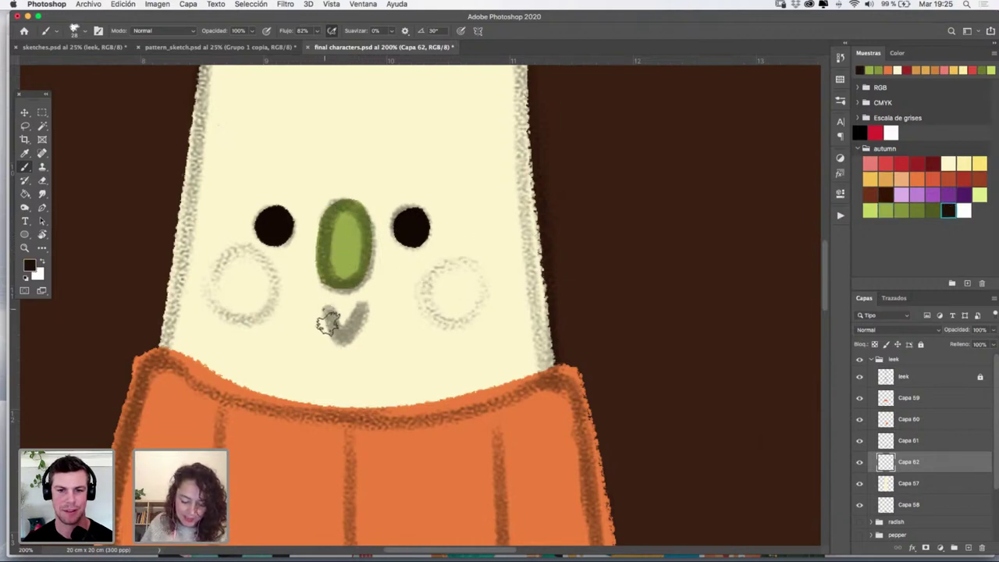
{"action": "left_click_drag", "start_coordinate": [329, 322], "coordinate": [362, 306]}
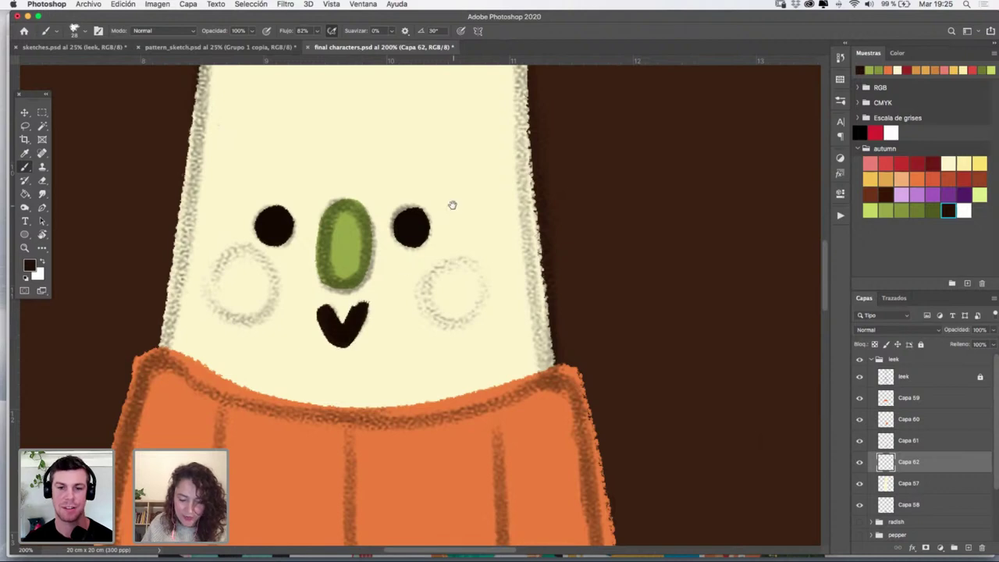
Choose the olive green from the autumn swatches and try a straight band across the forehead above the eyes
{"action": "left_click_drag", "start_coordinate": [452, 205], "coordinate": [451, 282]}
{"action": "left_click", "coordinate": [902, 209]}
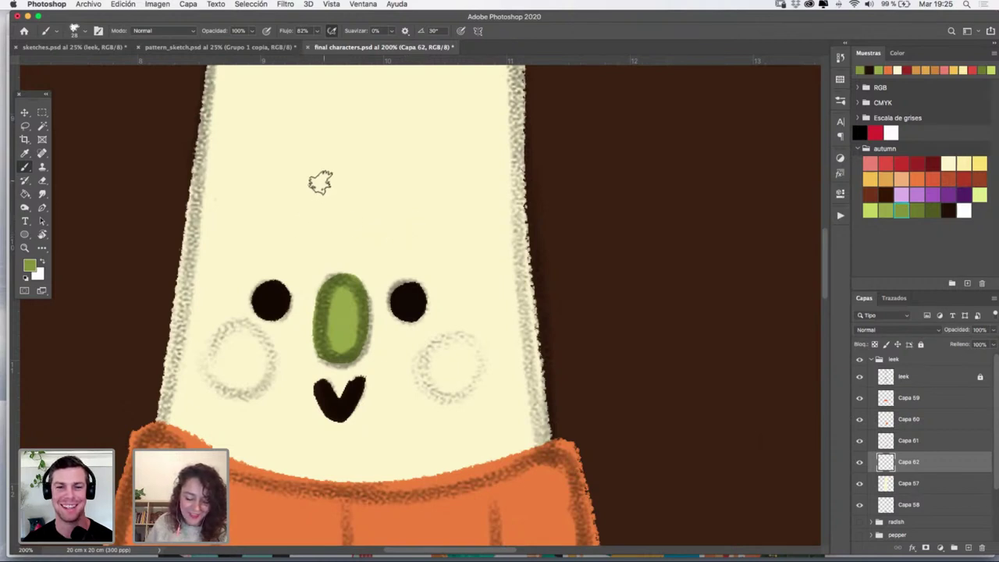
{"action": "mouse_move", "coordinate": [303, 238]}
{"action": "left_mouse_down"}
{"action": "mouse_move", "coordinate": [295, 264]}
{"action": "mouse_move", "coordinate": [411, 261]}
{"action": "mouse_move", "coordinate": [314, 239]}
{"action": "mouse_move", "coordinate": [273, 261]}
{"action": "mouse_move", "coordinate": [326, 256]}
{"action": "left_mouse_up"}
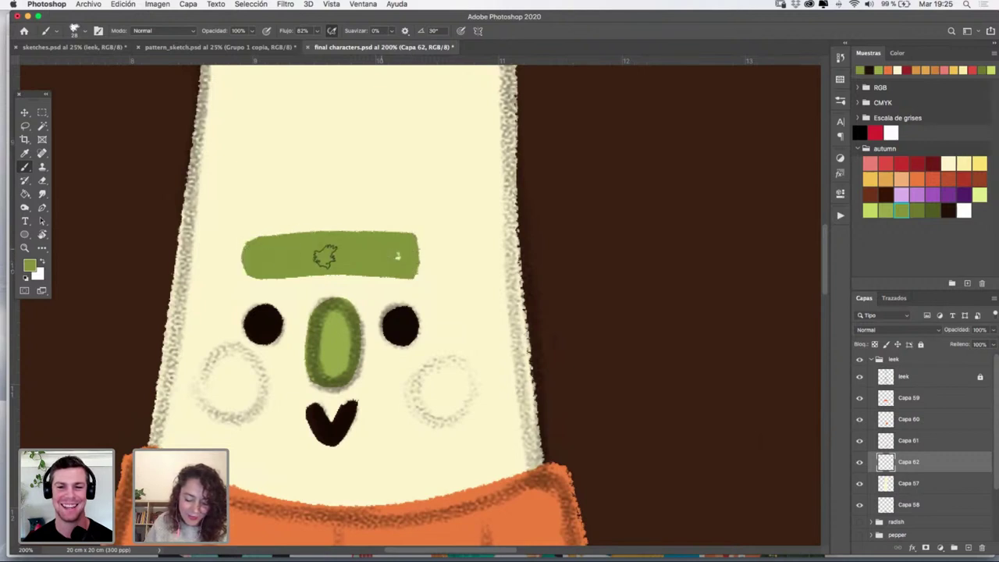
{"action": "key", "text": "ctrl+z"}
Try several versions of an olive-green looped curl across the forehead above the eyes
{"action": "mouse_move", "coordinate": [252, 207]}
{"action": "left_mouse_down"}
{"action": "mouse_move", "coordinate": [270, 257]}
{"action": "mouse_move", "coordinate": [325, 223]}
{"action": "mouse_move", "coordinate": [405, 236]}
{"action": "mouse_move", "coordinate": [427, 189]}
{"action": "left_mouse_up"}
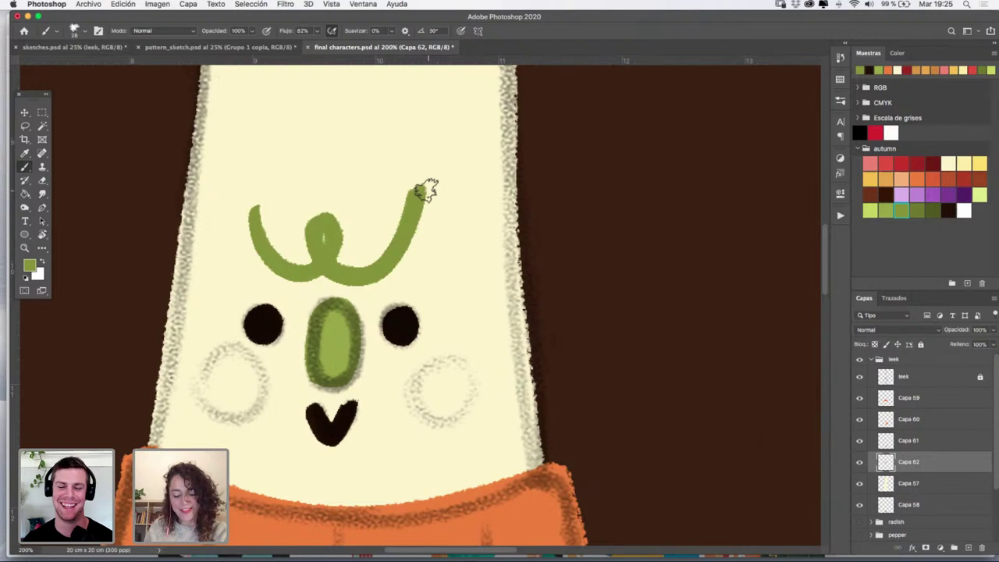
{"action": "key", "text": "ctrl+z"}
{"action": "mouse_move", "coordinate": [253, 207]}
{"action": "left_mouse_down"}
{"action": "mouse_move", "coordinate": [260, 234]}
{"action": "mouse_move", "coordinate": [332, 260]}
{"action": "mouse_move", "coordinate": [313, 228]}
{"action": "mouse_move", "coordinate": [372, 274]}
{"action": "mouse_move", "coordinate": [424, 188]}
{"action": "left_mouse_up"}
{"action": "scroll", "coordinate": [553, 304], "scroll_direction": "down", "scroll_amount": 3}
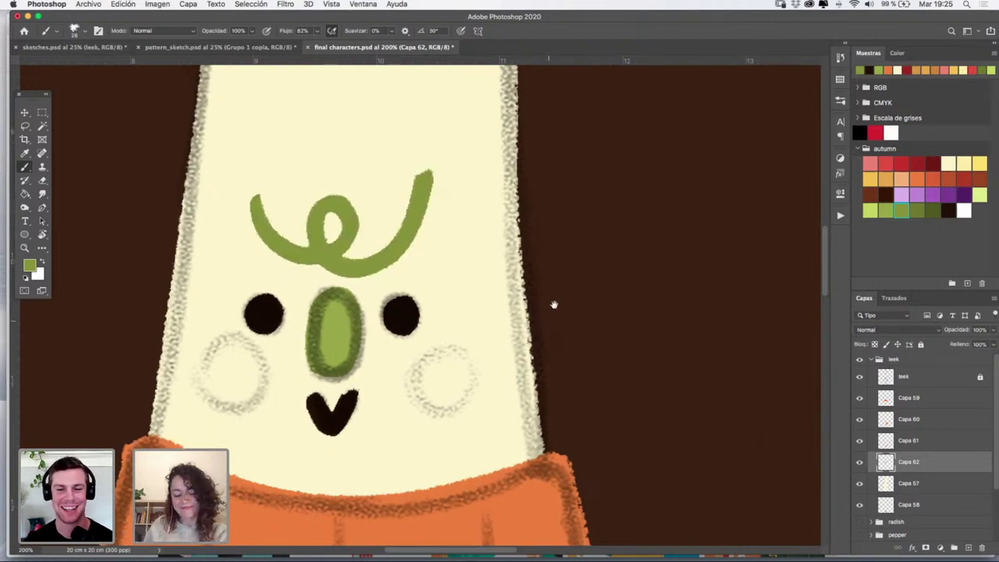
{"action": "key", "text": "ctrl+z"}
{"action": "mouse_move", "coordinate": [256, 182]}
{"action": "left_mouse_down"}
{"action": "mouse_move", "coordinate": [277, 225]}
{"action": "mouse_move", "coordinate": [335, 226]}
{"action": "mouse_move", "coordinate": [306, 218]}
{"action": "left_mouse_up"}
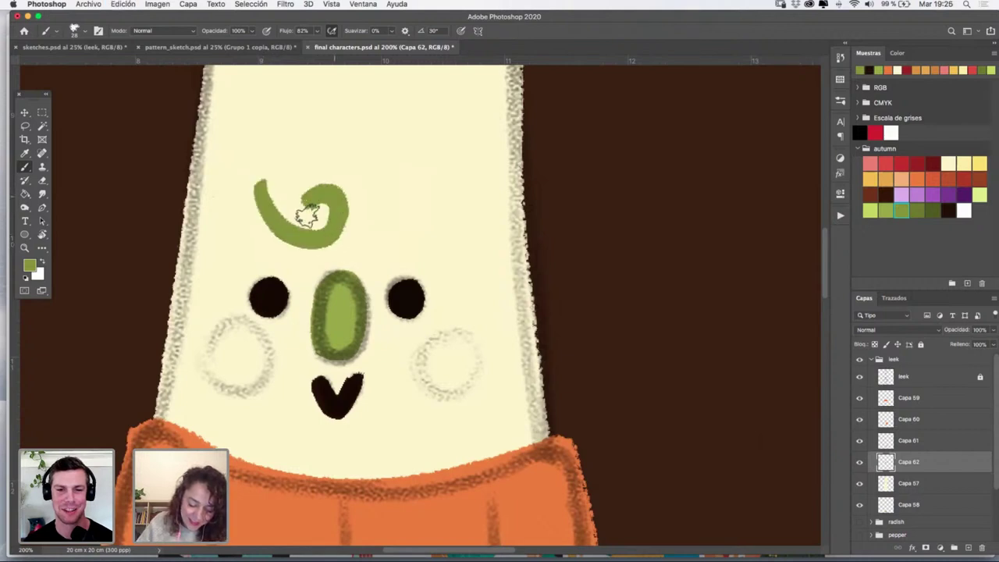
{"action": "key", "text": "ctrl+z"}
{"action": "mouse_move", "coordinate": [265, 178]}
{"action": "left_mouse_down"}
{"action": "mouse_move", "coordinate": [327, 242]}
{"action": "mouse_move", "coordinate": [332, 187]}
{"action": "mouse_move", "coordinate": [327, 243]}
{"action": "mouse_move", "coordinate": [412, 222]}
{"action": "mouse_move", "coordinate": [431, 163]}
{"action": "left_mouse_up"}
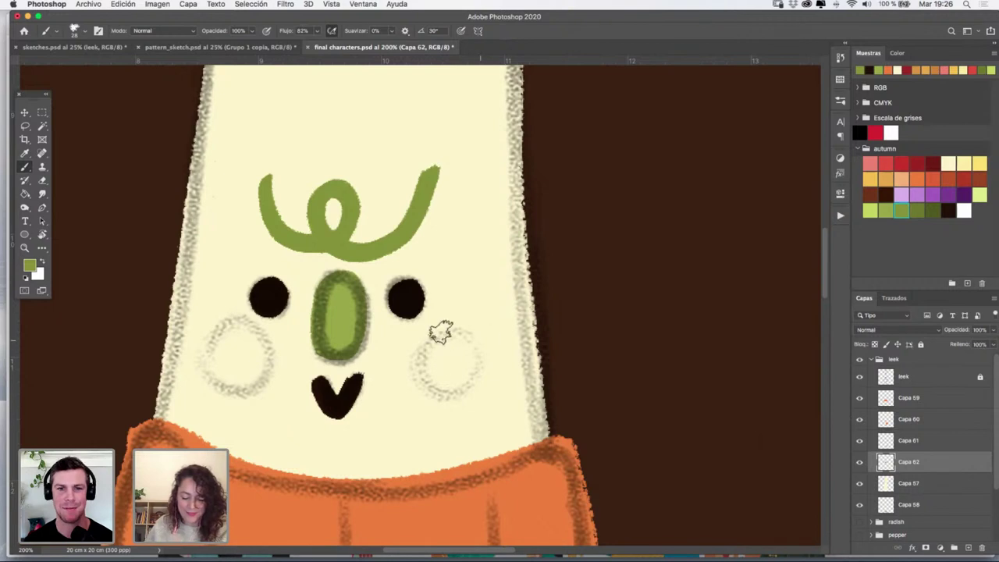
Judge the forehead curl against the whole leek and undo it
{"action": "key", "text": "z"}
{"action": "left_click", "coordinate": [506, 314], "text": "alt"}
{"action": "left_click", "coordinate": [506, 314], "text": "alt"}
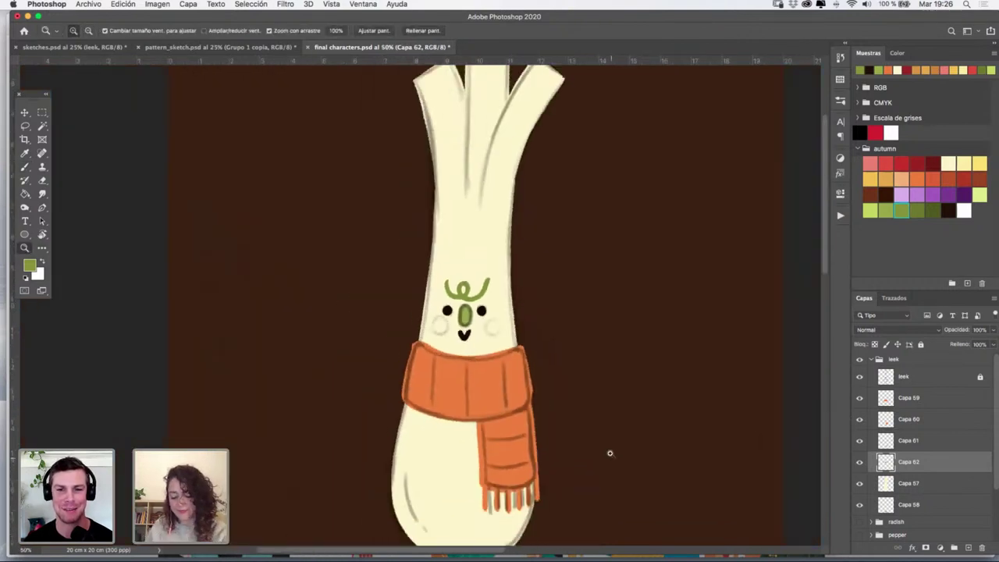
{"action": "mouse_move", "coordinate": [528, 367]}
{"action": "left_mouse_down"}
{"action": "mouse_move", "coordinate": [475, 317]}
{"action": "mouse_move", "coordinate": [462, 362]}
{"action": "left_mouse_up"}
{"action": "left_click", "coordinate": [452, 273]}
{"action": "key", "text": "super+z"}
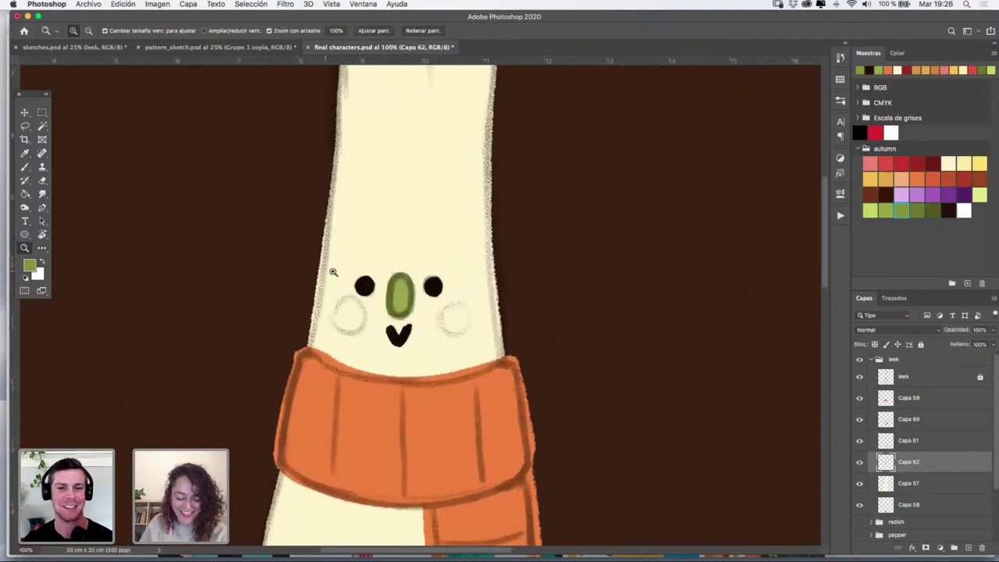
Paint an olive-green curl with one central loop and two upturned ends across the forehead above the eyes
{"action": "left_click", "coordinate": [444, 267]}
{"action": "key", "text": "b"}
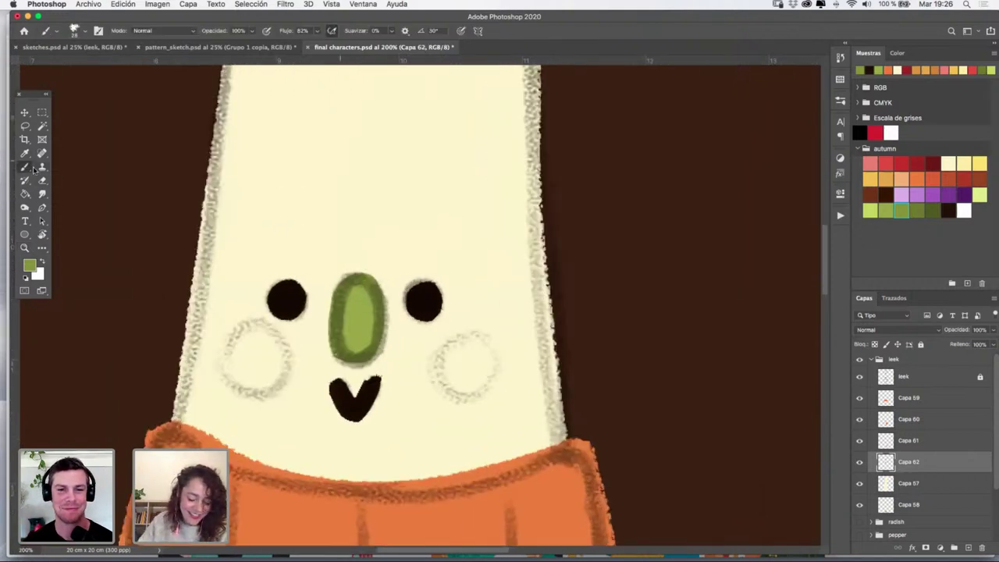
{"action": "left_click_drag", "start_coordinate": [277, 149], "coordinate": [291, 205]}
{"action": "key", "text": "ctrl+z"}
{"action": "mouse_move", "coordinate": [271, 167]}
{"action": "left_mouse_down"}
{"action": "mouse_move", "coordinate": [294, 219]}
{"action": "mouse_move", "coordinate": [368, 196]}
{"action": "mouse_move", "coordinate": [341, 233]}
{"action": "mouse_move", "coordinate": [461, 165]}
{"action": "left_mouse_up"}
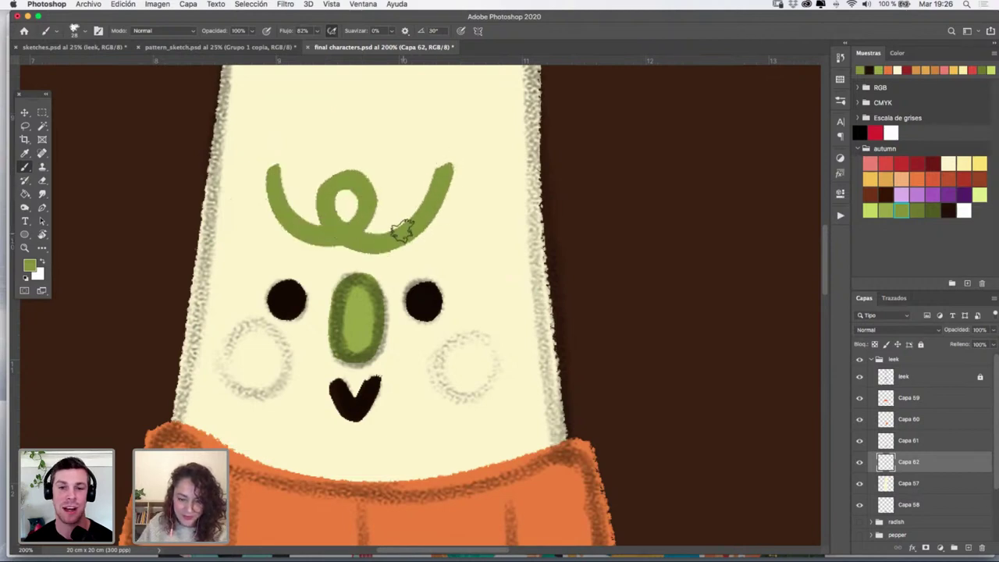
{"action": "key", "text": "v"}
{"action": "left_click_drag", "start_coordinate": [406, 231], "coordinate": [413, 241]}
{"action": "key", "text": "ctrl+z"}
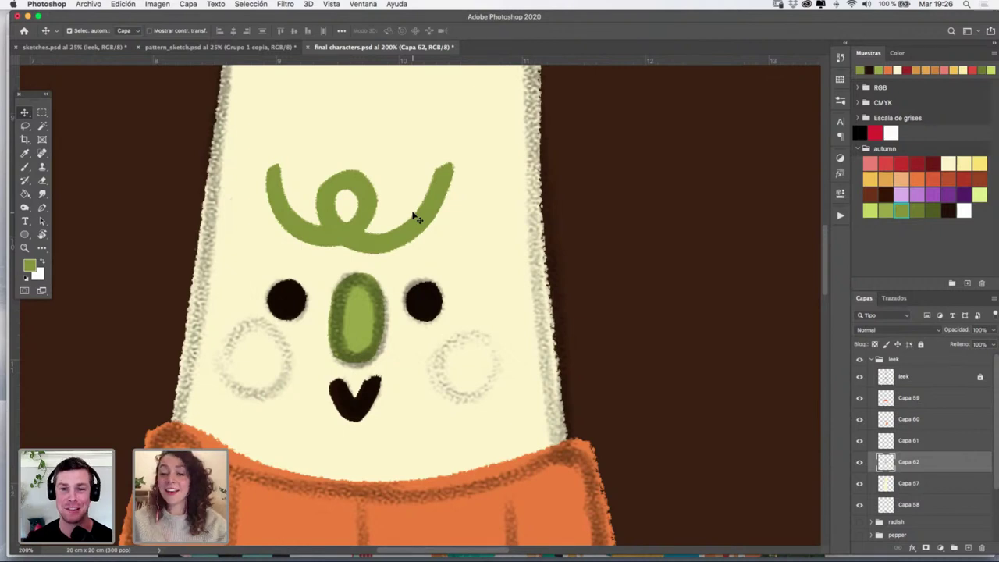
Compare the face with and without the forehead curl, duplicate the curl layer Capa 62 and hide the original
{"action": "left_click", "coordinate": [859, 463]}
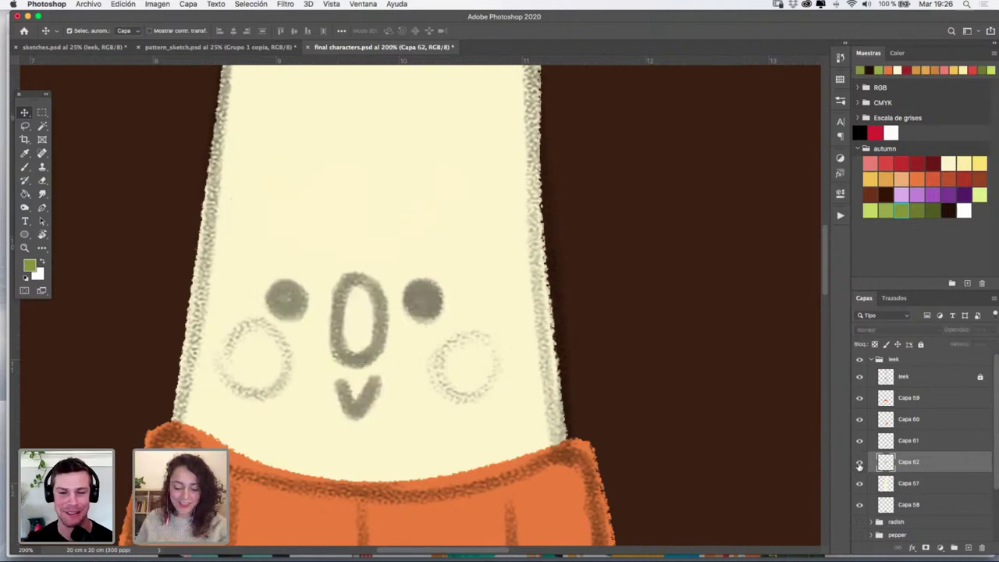
{"action": "left_click", "coordinate": [859, 464]}
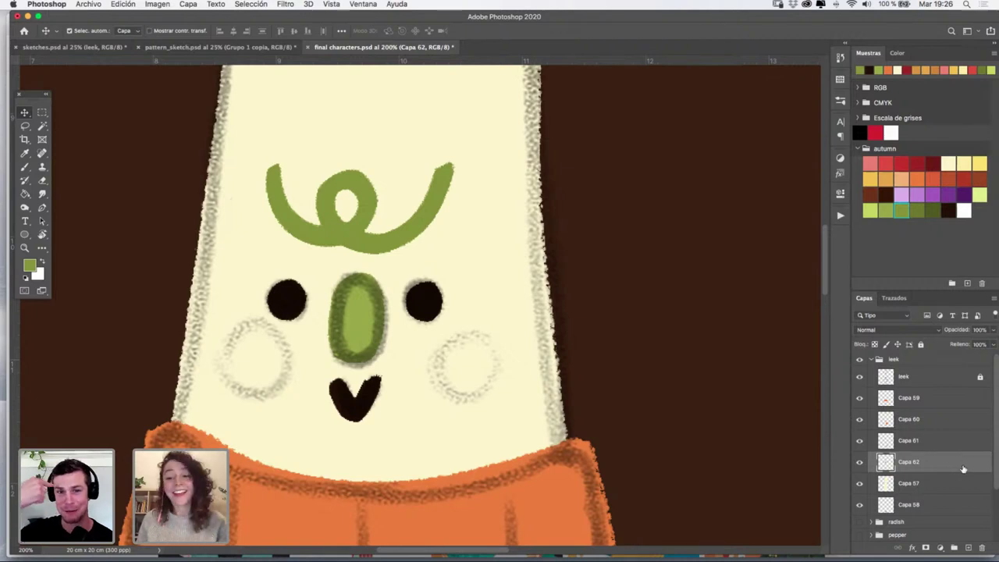
{"action": "left_click_drag", "start_coordinate": [967, 466], "coordinate": [969, 541]}
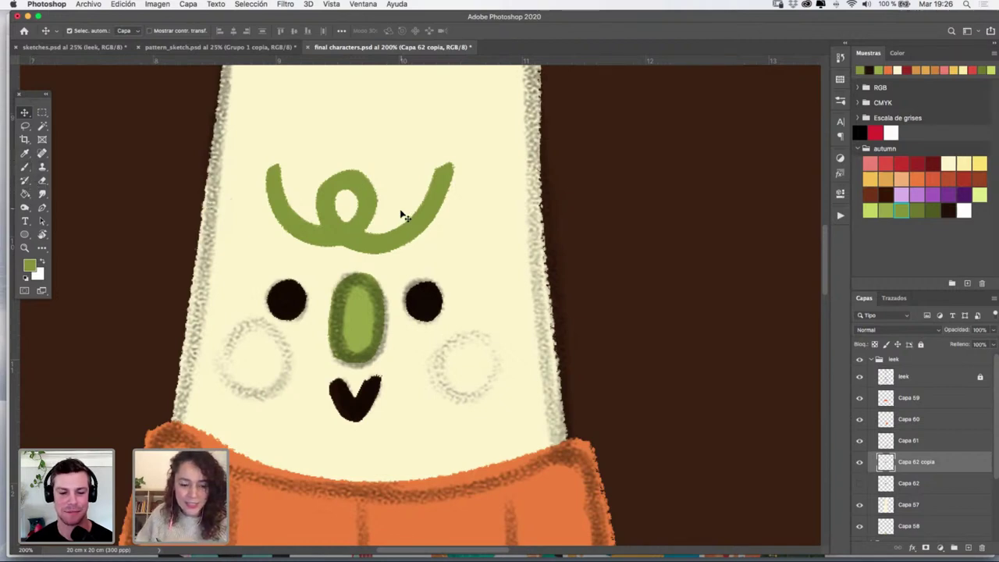
Replace the curl on the copied layer with a thick straight olive-green band about 1.5 cm long across the forehead
{"action": "key", "text": "e"}
{"action": "mouse_move", "coordinate": [402, 220]}
{"action": "left_mouse_down"}
{"action": "mouse_move", "coordinate": [423, 235]}
{"action": "mouse_move", "coordinate": [450, 162]}
{"action": "mouse_move", "coordinate": [411, 197]}
{"action": "mouse_move", "coordinate": [357, 205]}
{"action": "mouse_move", "coordinate": [293, 181]}
{"action": "mouse_move", "coordinate": [313, 207]}
{"action": "mouse_move", "coordinate": [311, 227]}
{"action": "mouse_move", "coordinate": [418, 244]}
{"action": "left_mouse_up"}
{"action": "key", "text": "b"}
{"action": "key", "text": "ctrl+z"}
{"action": "left_click_drag", "start_coordinate": [288, 228], "coordinate": [384, 239]}
{"action": "key", "text": "ctrl+z"}
{"action": "left_click_drag", "start_coordinate": [282, 232], "coordinate": [447, 232]}
{"action": "mouse_move", "coordinate": [284, 211]}
{"action": "left_mouse_down"}
{"action": "mouse_move", "coordinate": [441, 212]}
{"action": "mouse_move", "coordinate": [443, 228]}
{"action": "mouse_move", "coordinate": [405, 213]}
{"action": "mouse_move", "coordinate": [289, 222]}
{"action": "mouse_move", "coordinate": [350, 227]}
{"action": "mouse_move", "coordinate": [441, 234]}
{"action": "mouse_move", "coordinate": [447, 216]}
{"action": "mouse_move", "coordinate": [285, 206]}
{"action": "mouse_move", "coordinate": [284, 230]}
{"action": "mouse_move", "coordinate": [444, 217]}
{"action": "left_mouse_up"}
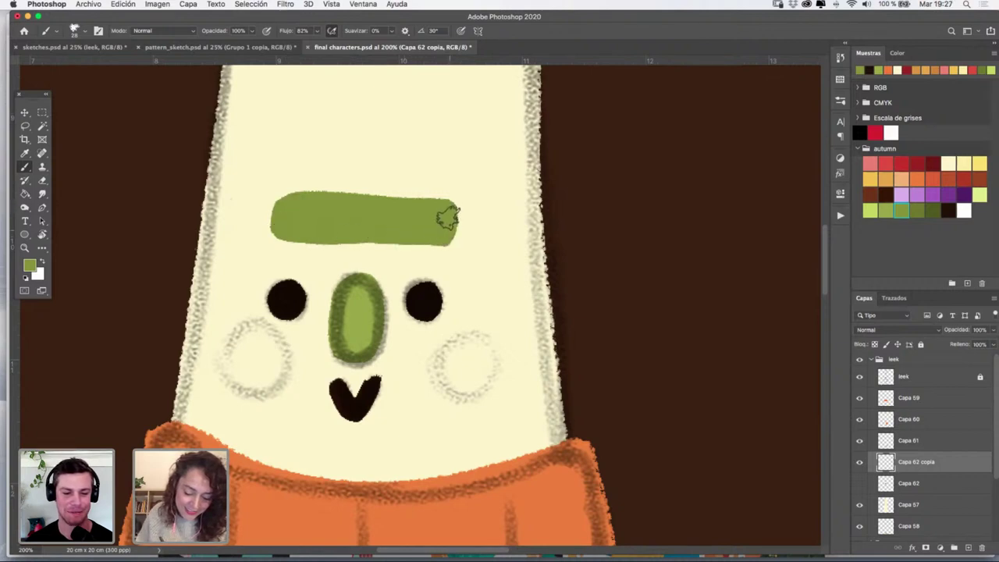
Select the forehead band with a rectangular marquee, shift it slightly down and left towards the eyes, and deselect
{"action": "left_click", "coordinate": [42, 113]}
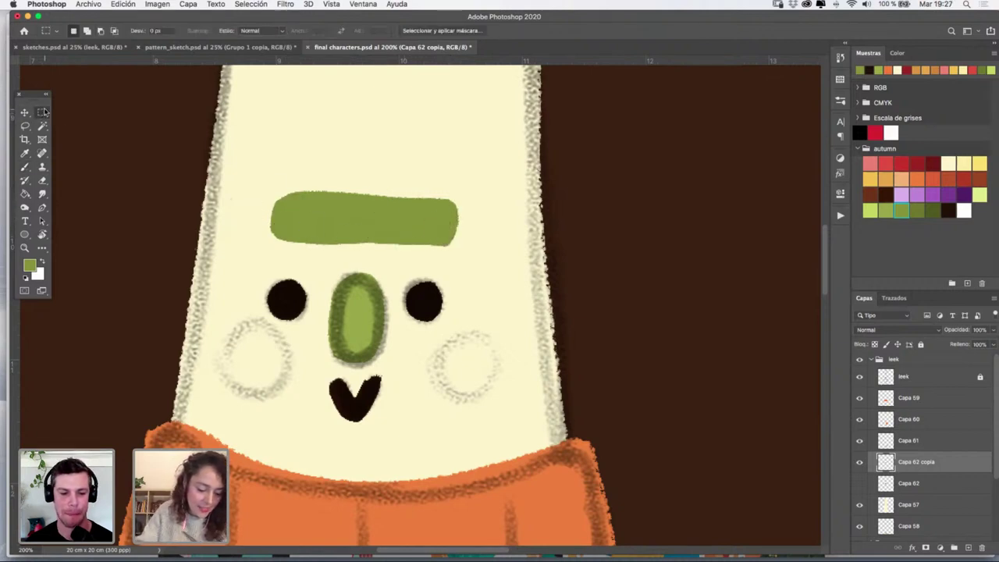
{"action": "mouse_move", "coordinate": [242, 162]}
{"action": "left_mouse_down"}
{"action": "mouse_move", "coordinate": [307, 213]}
{"action": "mouse_move", "coordinate": [498, 247]}
{"action": "mouse_move", "coordinate": [496, 256]}
{"action": "left_mouse_up"}
{"action": "key", "text": "b"}
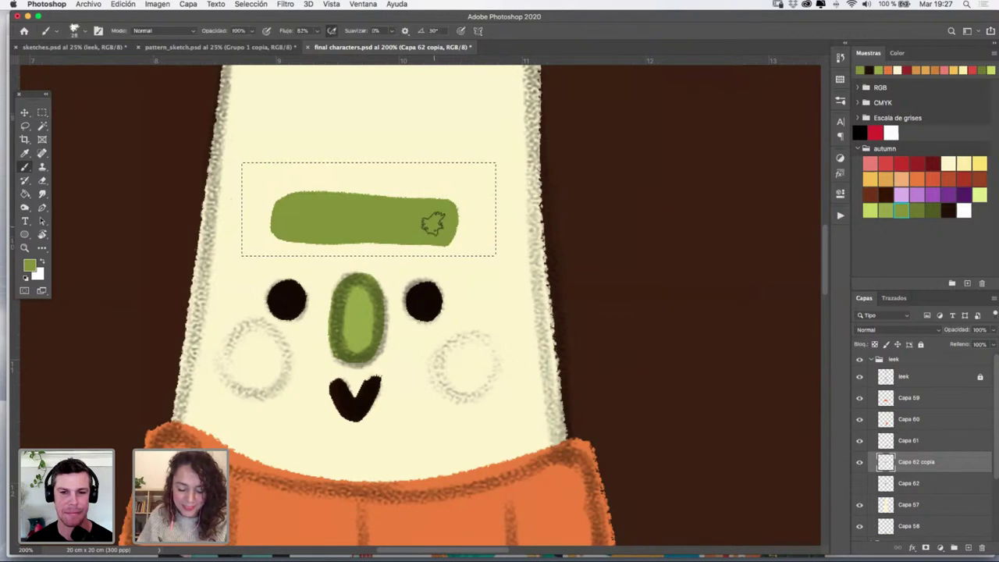
{"action": "key", "text": "v"}
{"action": "left_click_drag", "start_coordinate": [435, 223], "coordinate": [430, 231]}
{"action": "key", "text": "super+d"}
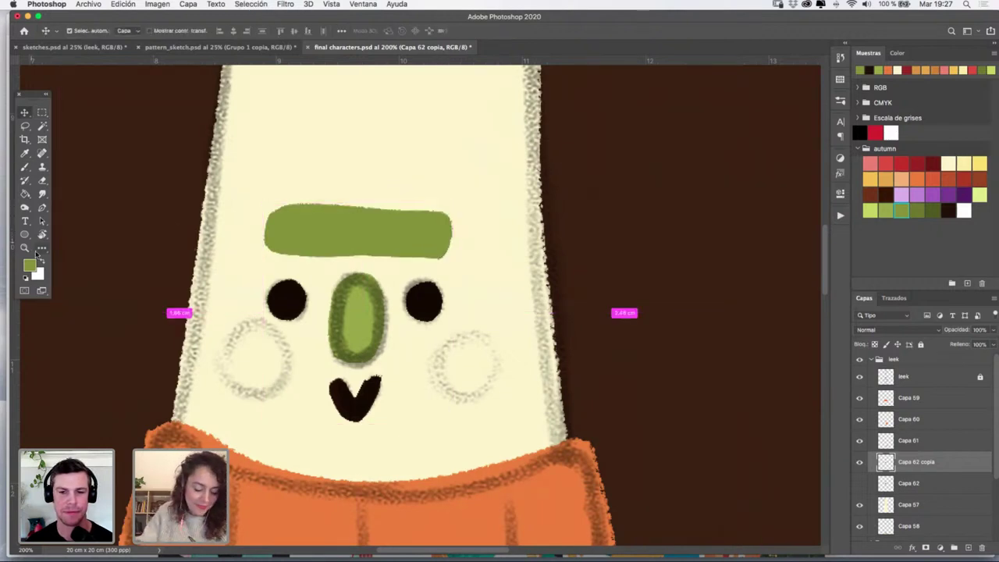
Compare the straight band with the curl version on the face, leaving the band shown and the curl hidden
{"action": "key", "text": "z"}
{"action": "left_click", "coordinate": [503, 260], "text": "alt"}
{"action": "left_click", "coordinate": [503, 260], "text": "alt"}
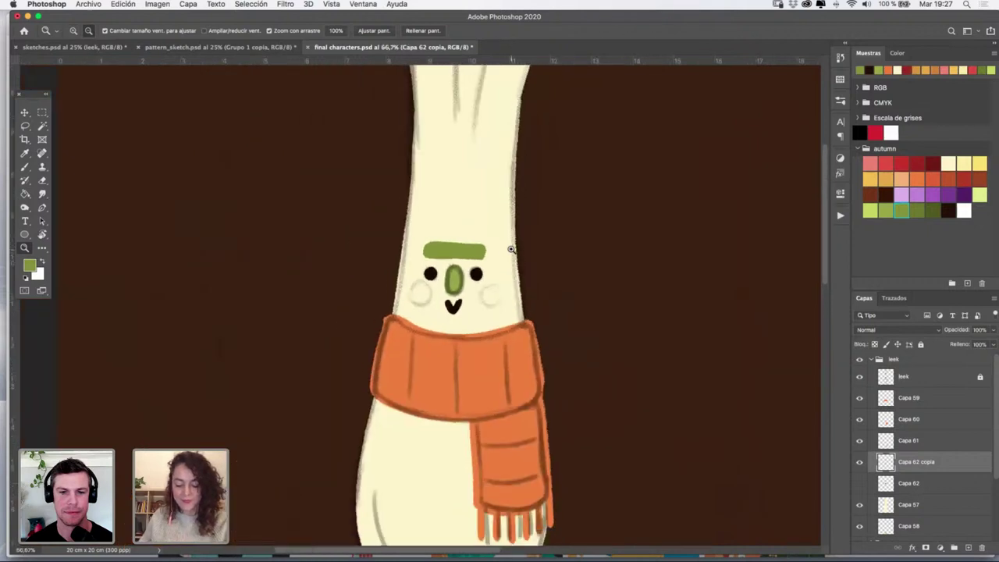
{"action": "left_click", "coordinate": [860, 462]}
{"action": "left_click", "coordinate": [860, 483]}
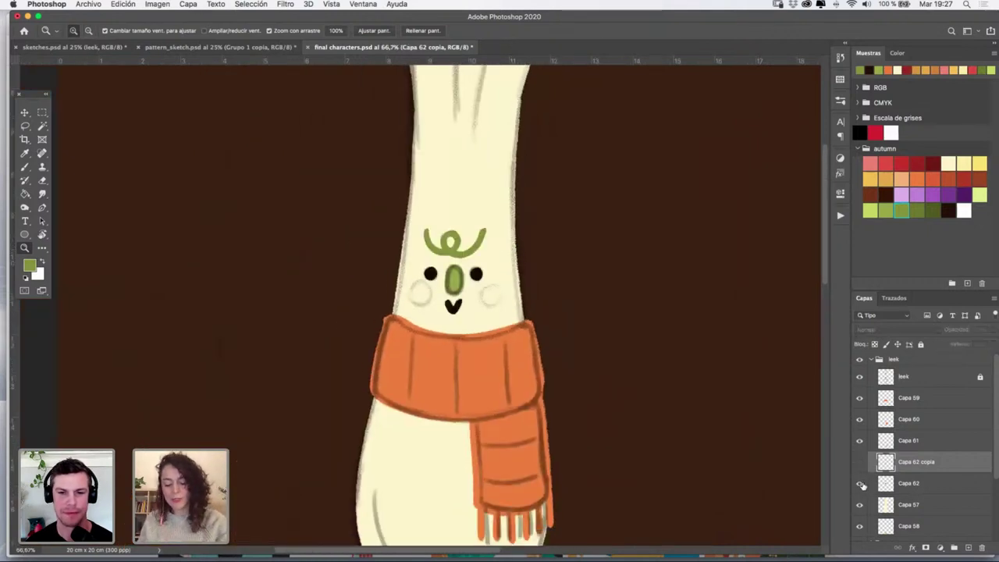
{"action": "left_click", "coordinate": [860, 483]}
{"action": "left_click", "coordinate": [860, 463]}
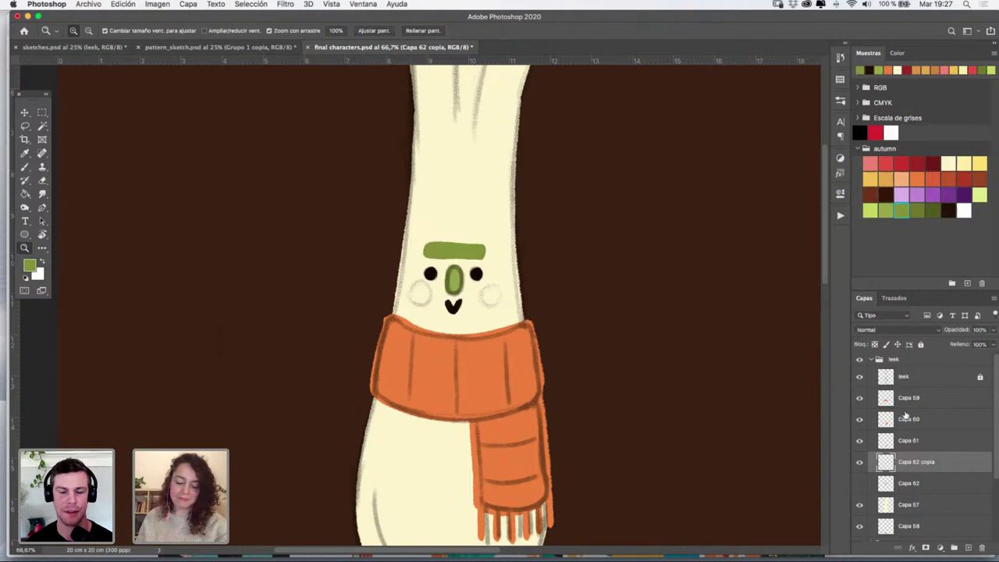
{"action": "left_click", "coordinate": [478, 273]}
{"action": "left_click", "coordinate": [478, 273]}
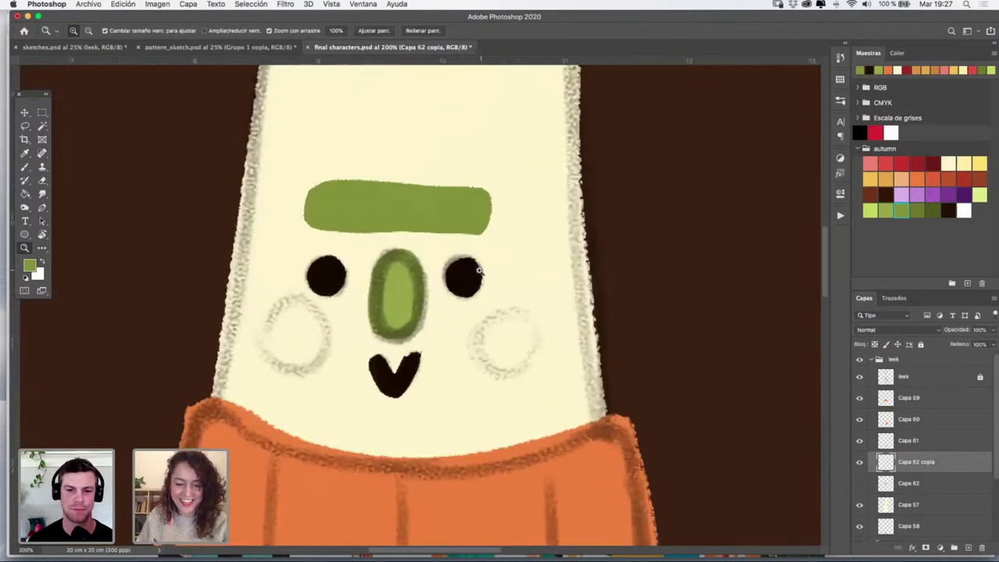
Extend and round the right end of the olive-green forehead band and check it against the whole leek
{"action": "key", "text": "v"}
{"action": "key", "text": "b"}
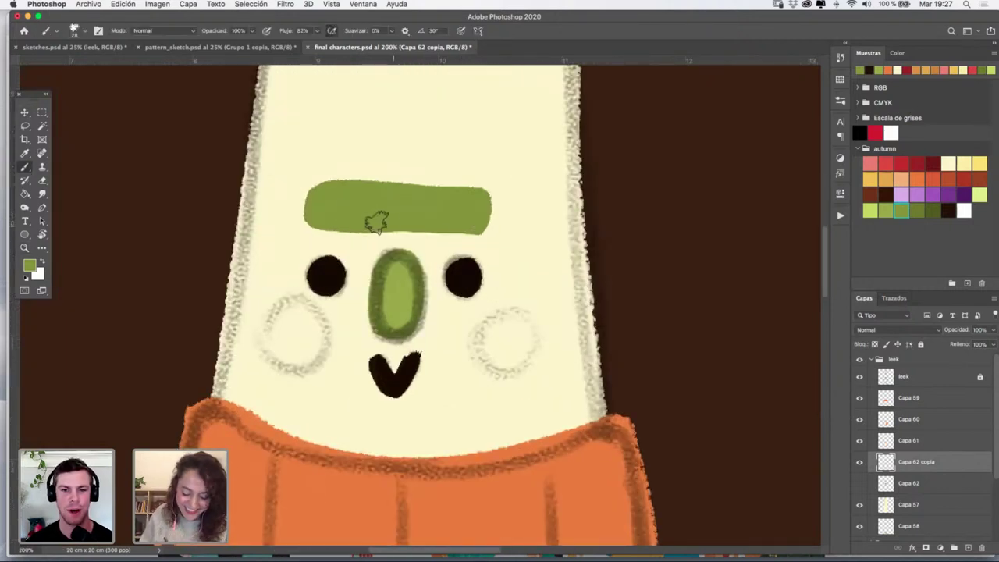
{"action": "mouse_move", "coordinate": [472, 227]}
{"action": "left_mouse_down"}
{"action": "mouse_move", "coordinate": [377, 219]}
{"action": "mouse_move", "coordinate": [428, 229]}
{"action": "mouse_move", "coordinate": [396, 226]}
{"action": "mouse_move", "coordinate": [474, 219]}
{"action": "mouse_move", "coordinate": [473, 196]}
{"action": "mouse_move", "coordinate": [482, 224]}
{"action": "mouse_move", "coordinate": [467, 226]}
{"action": "left_mouse_up"}
{"action": "key", "text": "z"}
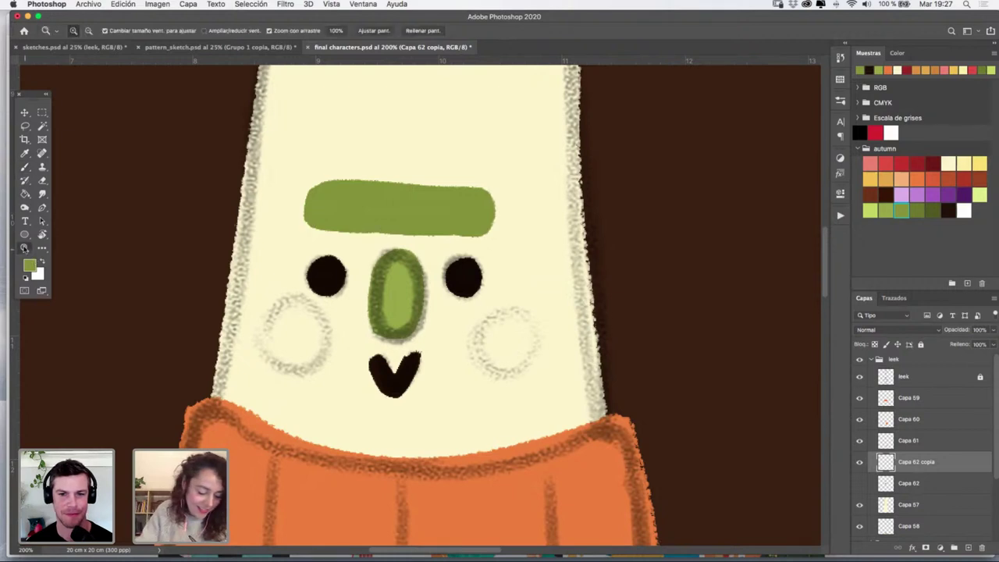
{"action": "left_click", "coordinate": [508, 278], "text": "alt"}
{"action": "left_click", "coordinate": [508, 279], "text": "alt"}
{"action": "left_click", "coordinate": [511, 271], "text": "alt"}
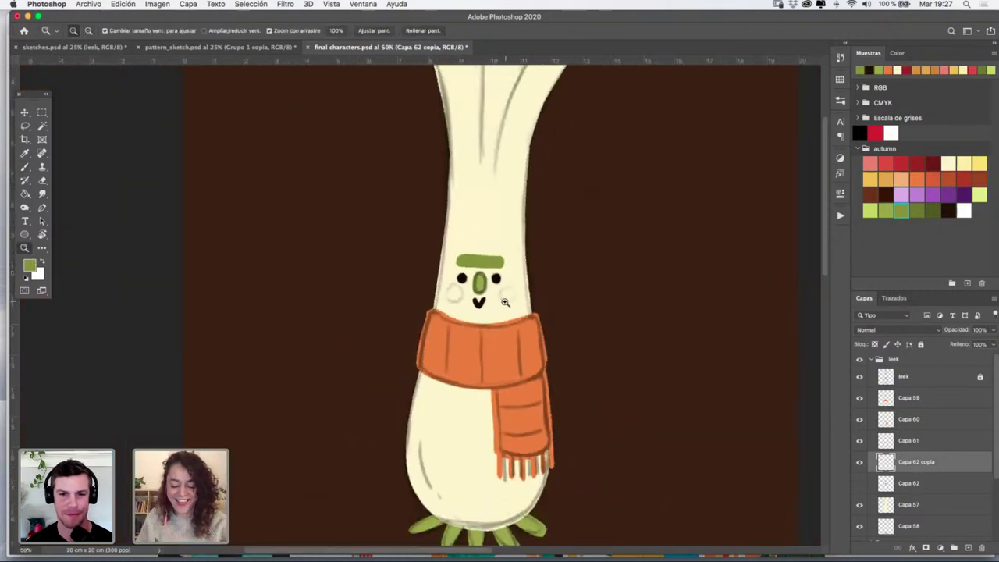
Add a new layer above the band for the cheeks and choose the coral red swatch and the KYLE Ultimate Pastel brush
{"action": "left_click", "coordinate": [505, 302]}
{"action": "left_click", "coordinate": [507, 302]}
{"action": "key", "text": "v"}
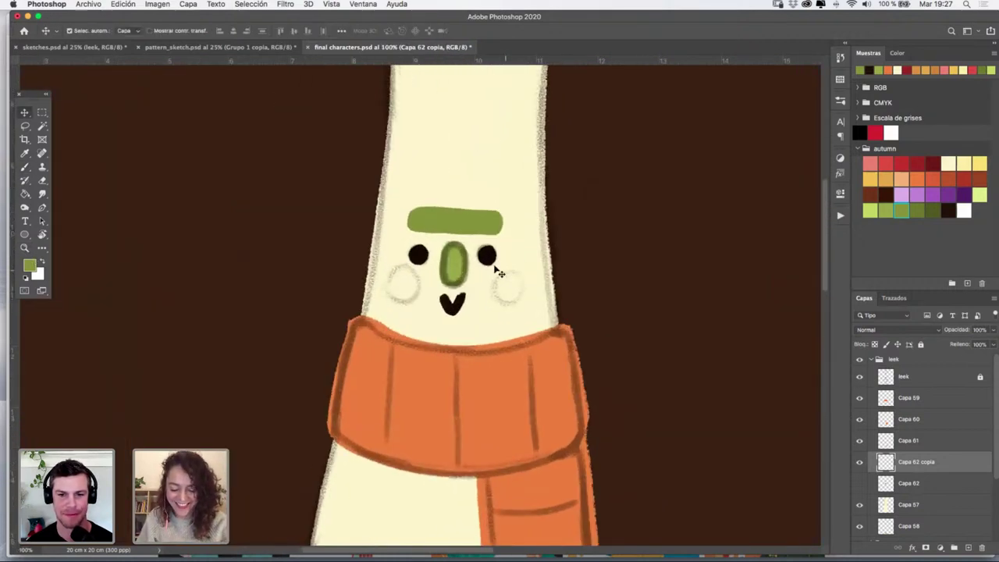
{"action": "left_click", "coordinate": [967, 549]}
{"action": "left_click", "coordinate": [887, 162]}
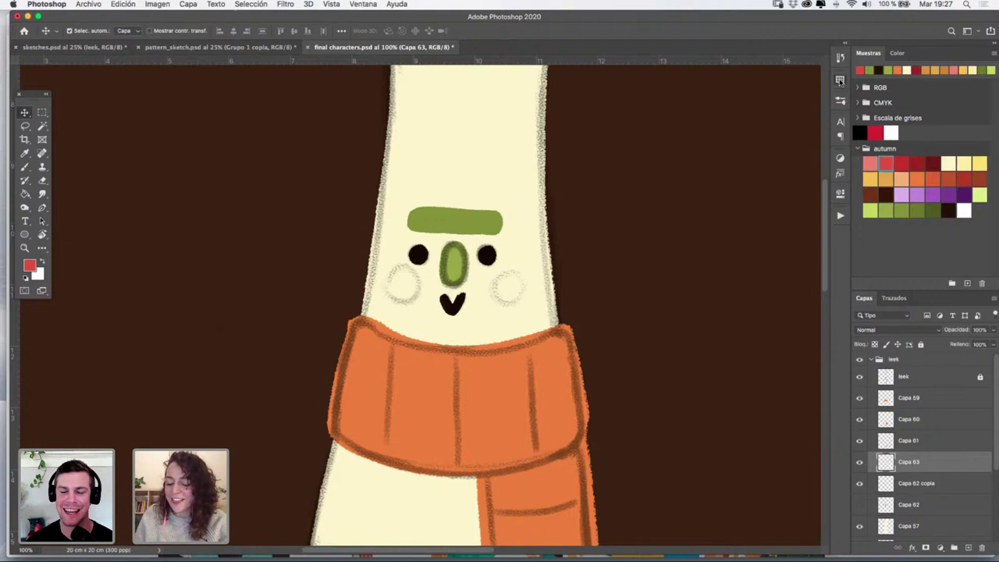
{"action": "left_click", "coordinate": [841, 80]}
{"action": "left_click", "coordinate": [840, 100]}
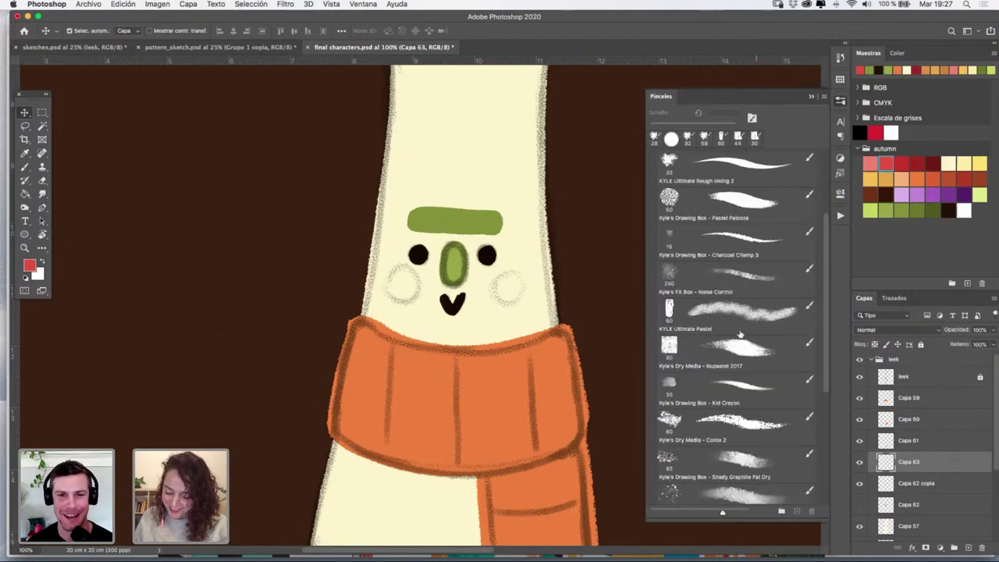
{"action": "left_click", "coordinate": [700, 317]}
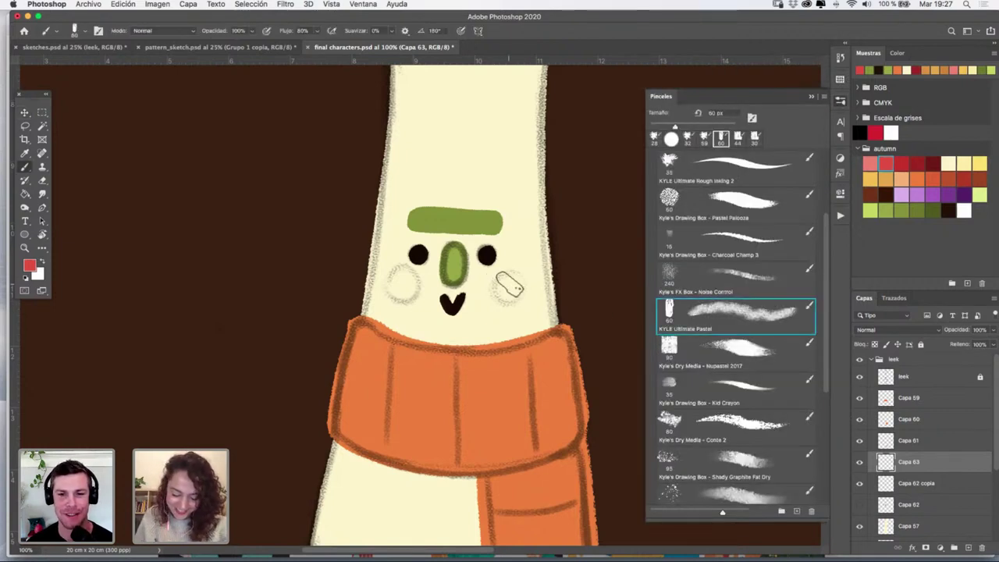
Paint a soft red round blush on each cheek over the sketched circles with the brush at 57 px
{"action": "mouse_move", "coordinate": [509, 285]}
{"action": "left_mouse_down"}
{"action": "mouse_move", "coordinate": [501, 281]}
{"action": "mouse_move", "coordinate": [509, 295]}
{"action": "mouse_move", "coordinate": [506, 287]}
{"action": "left_mouse_up"}
{"action": "key", "text": "super+z"}
{"action": "mouse_move", "coordinate": [401, 281]}
{"action": "left_mouse_down"}
{"action": "mouse_move", "coordinate": [395, 291]}
{"action": "mouse_move", "coordinate": [402, 284]}
{"action": "left_mouse_up"}
{"action": "left_click_drag", "start_coordinate": [515, 293], "coordinate": [508, 290]}
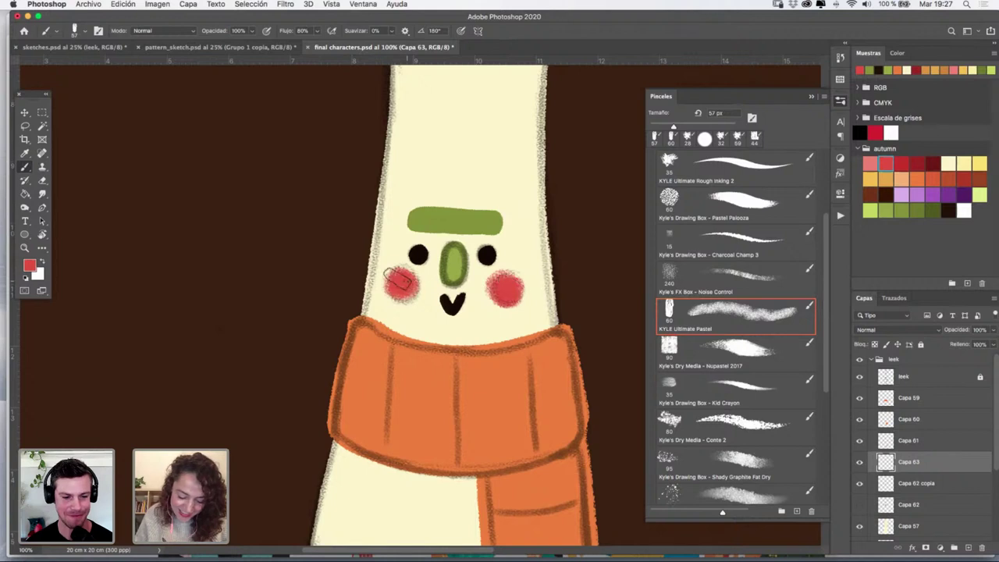
{"action": "left_click_drag", "start_coordinate": [398, 284], "coordinate": [406, 283]}
{"action": "left_click_drag", "start_coordinate": [505, 283], "coordinate": [515, 293]}
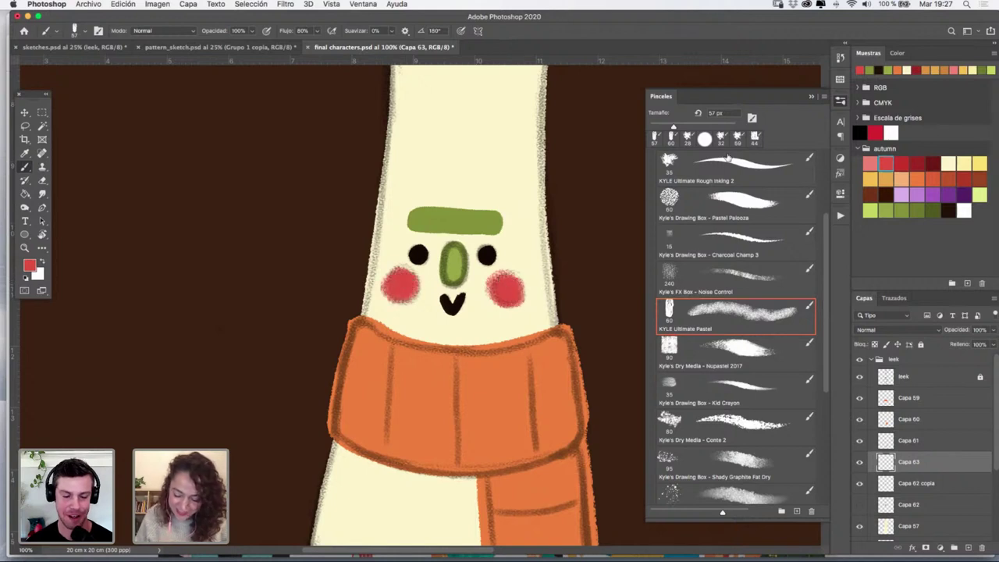
{"action": "left_click", "coordinate": [812, 98]}
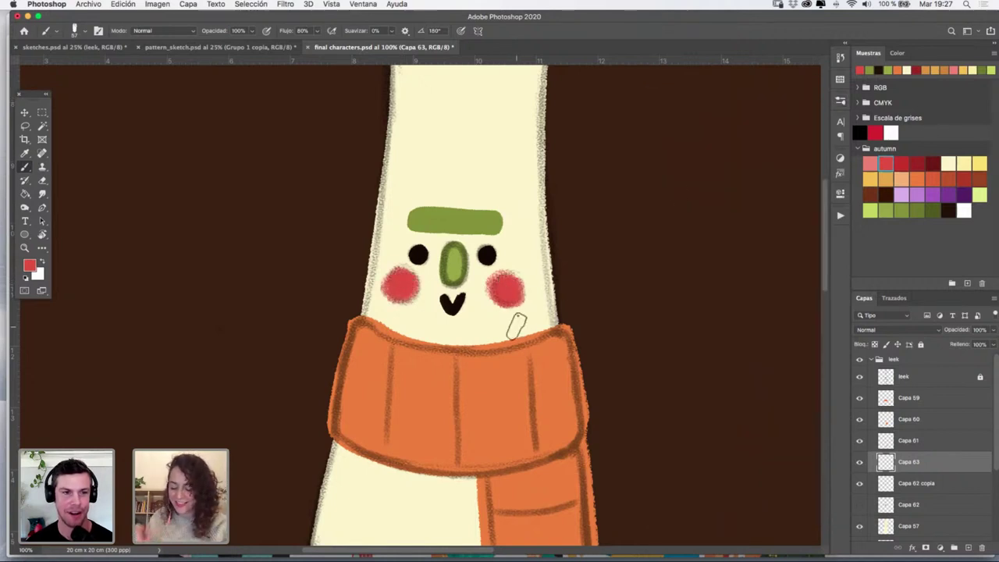
{"action": "left_click", "coordinate": [859, 462]}
{"action": "left_click", "coordinate": [860, 461]}
Load the cream body layer Capa 57 as a selection and add a new layer directly above it
{"action": "left_click", "coordinate": [25, 248]}
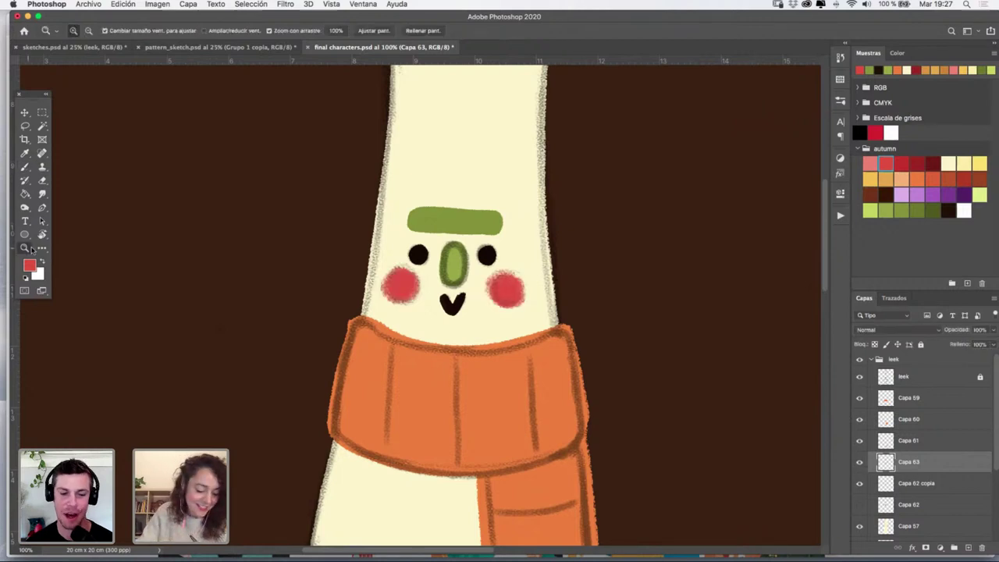
{"action": "left_click", "coordinate": [547, 289], "text": "alt"}
{"action": "left_click", "coordinate": [555, 288], "text": "alt"}
{"action": "left_click_drag", "start_coordinate": [573, 153], "coordinate": [542, 284]}
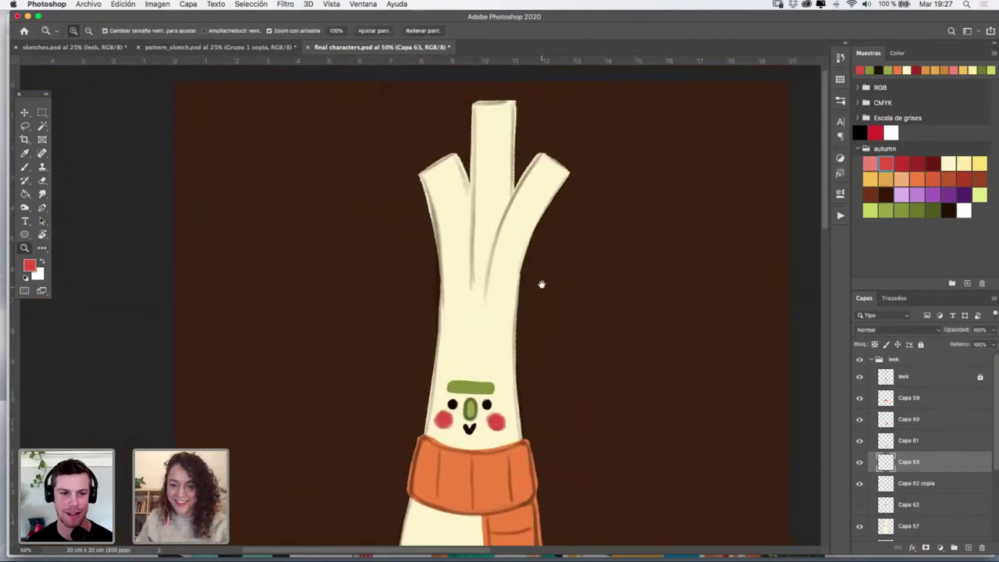
{"action": "key", "text": "v"}
{"action": "left_click", "coordinate": [527, 224]}
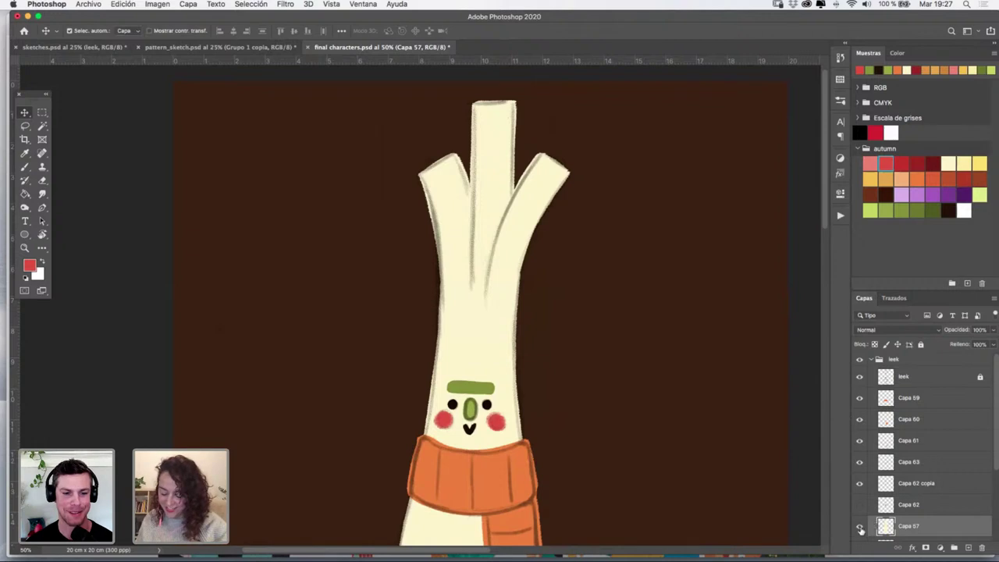
{"action": "left_click", "coordinate": [859, 528]}
{"action": "left_click", "coordinate": [859, 528]}
{"action": "left_click", "coordinate": [886, 527], "text": "super"}
{"action": "left_click", "coordinate": [968, 548]}
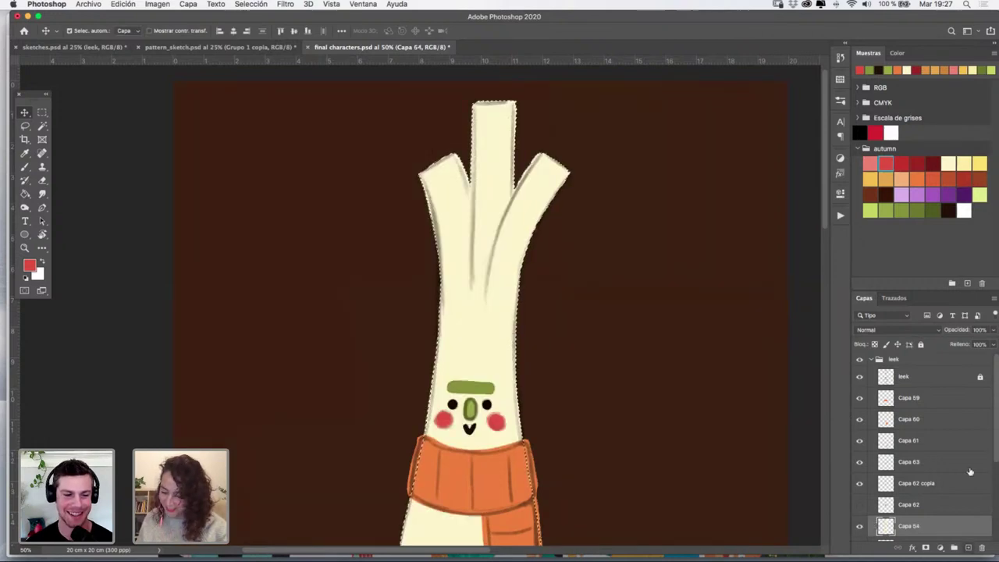
Paint the leek's right leaf olive green inside the selection with the Kyle's Dry Media - Nupastel 2017 brush at 90 px
{"action": "left_click", "coordinate": [904, 209]}
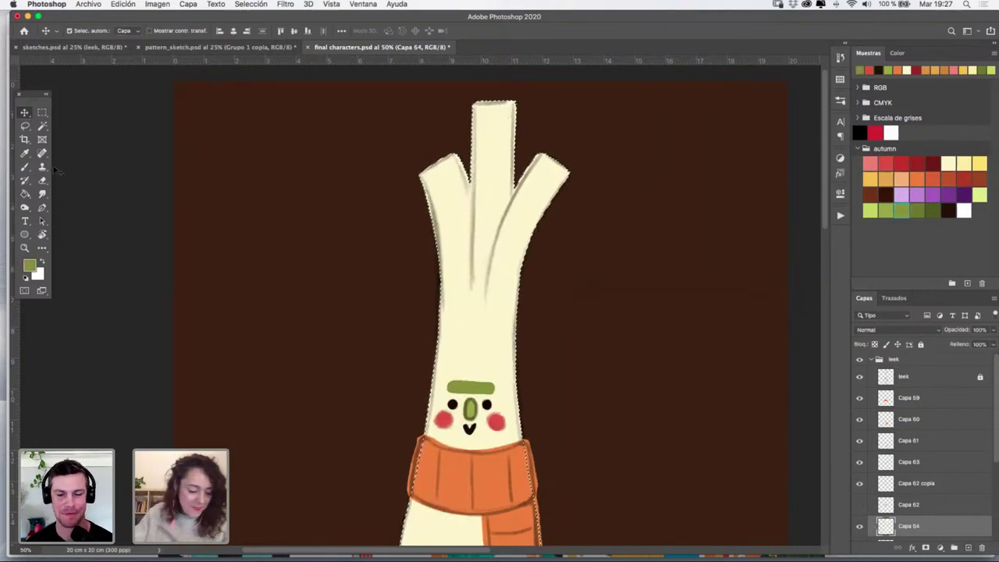
{"action": "left_click", "coordinate": [30, 166]}
{"action": "left_click", "coordinate": [841, 101]}
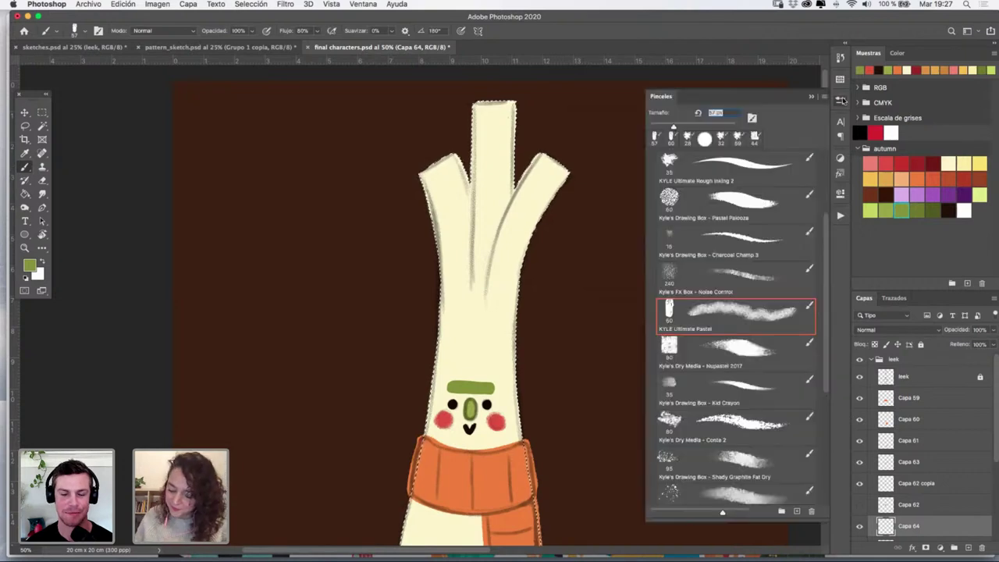
{"action": "left_click", "coordinate": [749, 353]}
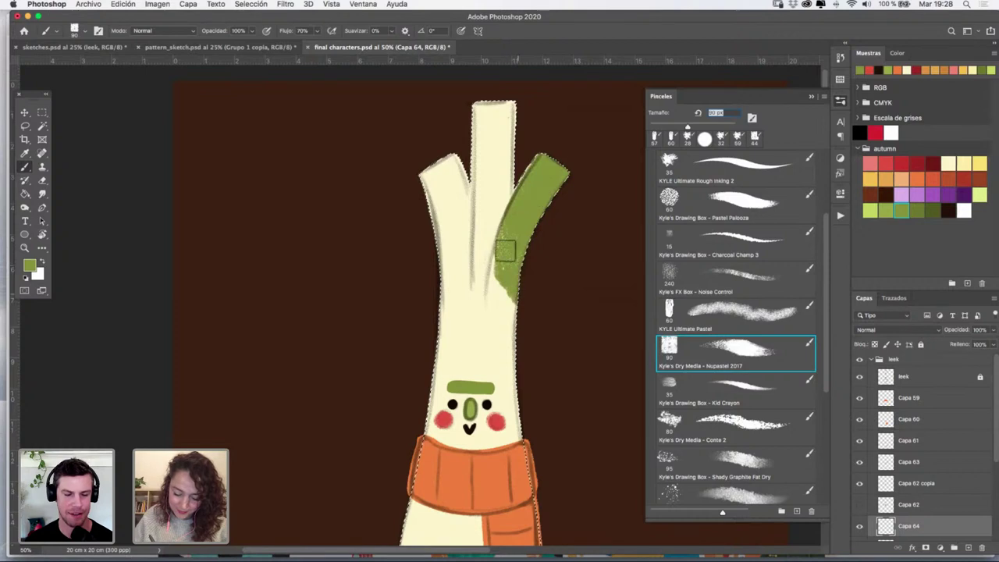
{"action": "left_click", "coordinate": [495, 270]}
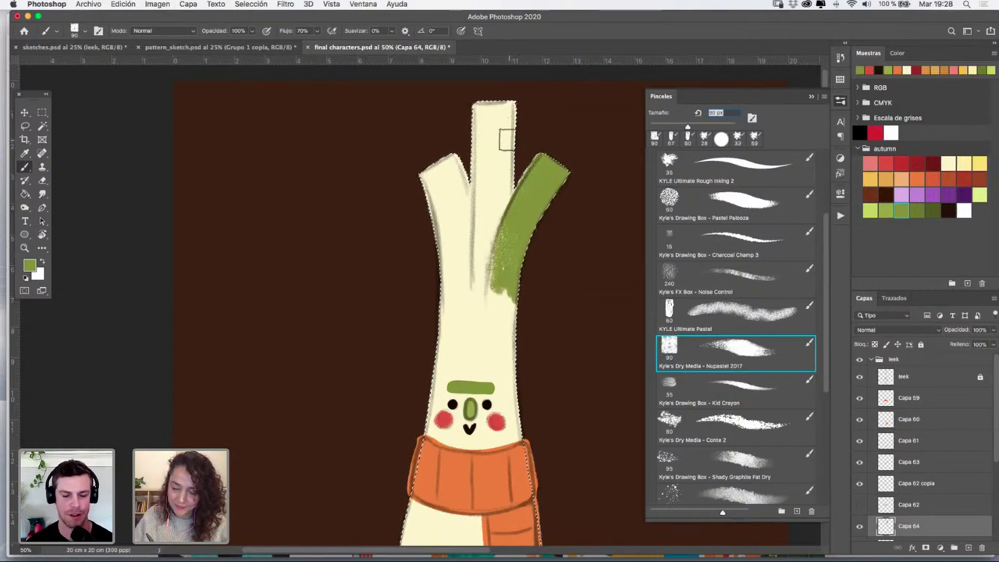
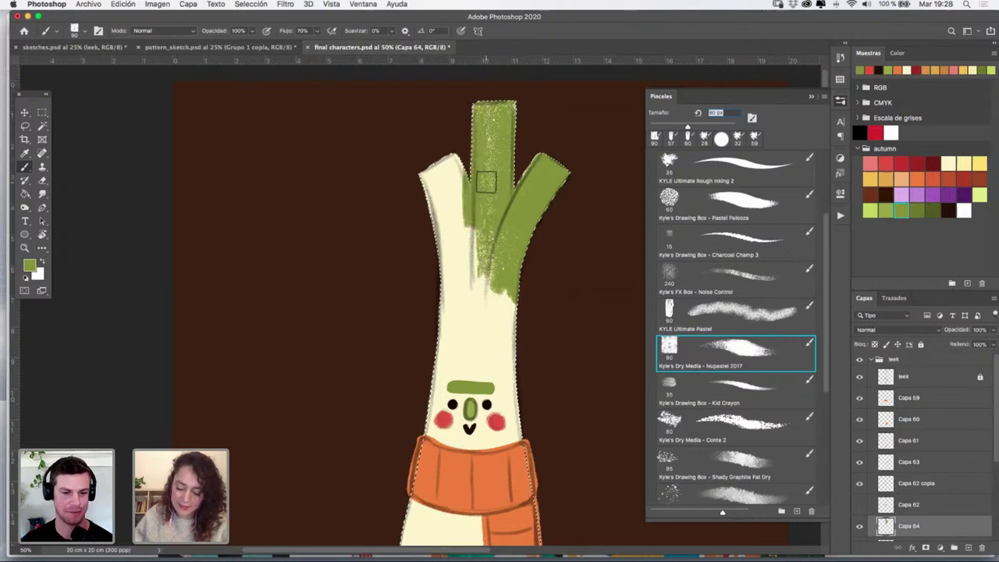
Cover the middle and left leaves with olive green down to a ragged edge on the stem above the face
{"action": "left_click", "coordinate": [859, 525]}
{"action": "left_click", "coordinate": [859, 525]}
{"action": "mouse_move", "coordinate": [468, 218]}
{"action": "left_mouse_down"}
{"action": "mouse_move", "coordinate": [455, 175]}
{"action": "mouse_move", "coordinate": [437, 226]}
{"action": "mouse_move", "coordinate": [446, 278]}
{"action": "mouse_move", "coordinate": [459, 265]}
{"action": "mouse_move", "coordinate": [492, 295]}
{"action": "mouse_move", "coordinate": [462, 285]}
{"action": "mouse_move", "coordinate": [452, 314]}
{"action": "mouse_move", "coordinate": [482, 302]}
{"action": "mouse_move", "coordinate": [490, 311]}
{"action": "mouse_move", "coordinate": [467, 320]}
{"action": "left_mouse_up"}
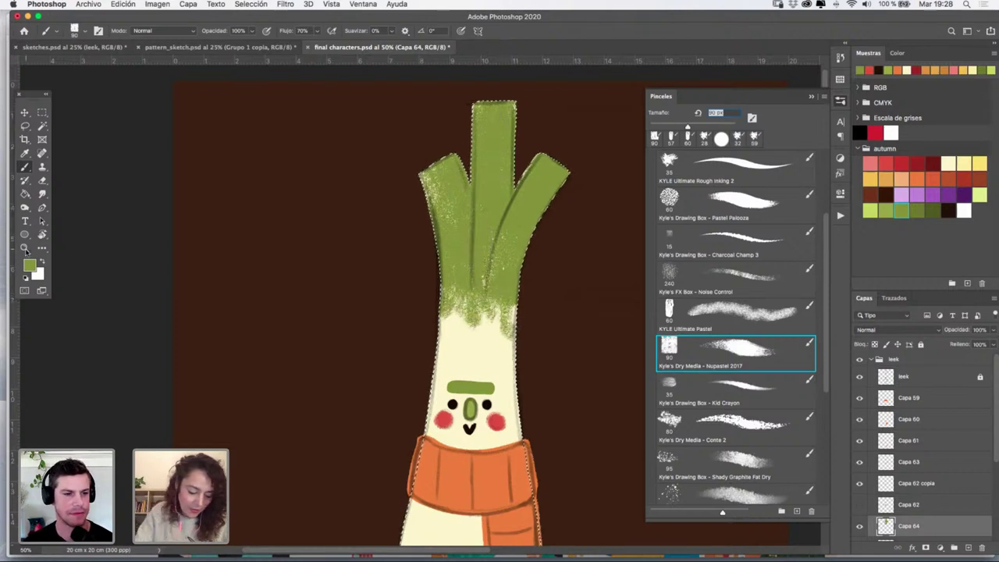
Enlarge the pastel brush to 108 px and blend the green's lower edge into the cream stem with grainy strokes
{"action": "key", "text": "z"}
{"action": "left_click_drag", "start_coordinate": [514, 321], "coordinate": [524, 319]}
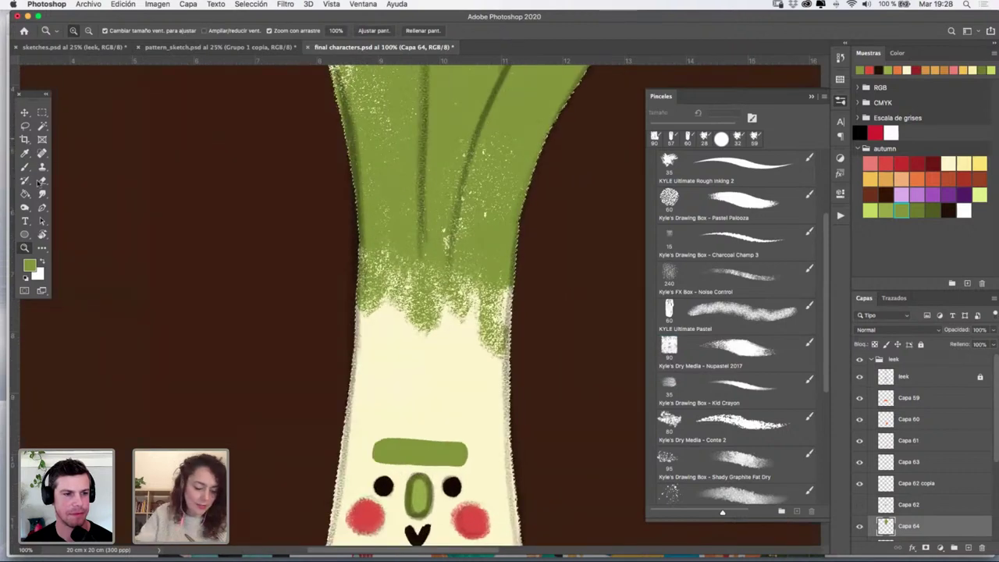
{"action": "left_click", "coordinate": [26, 167]}
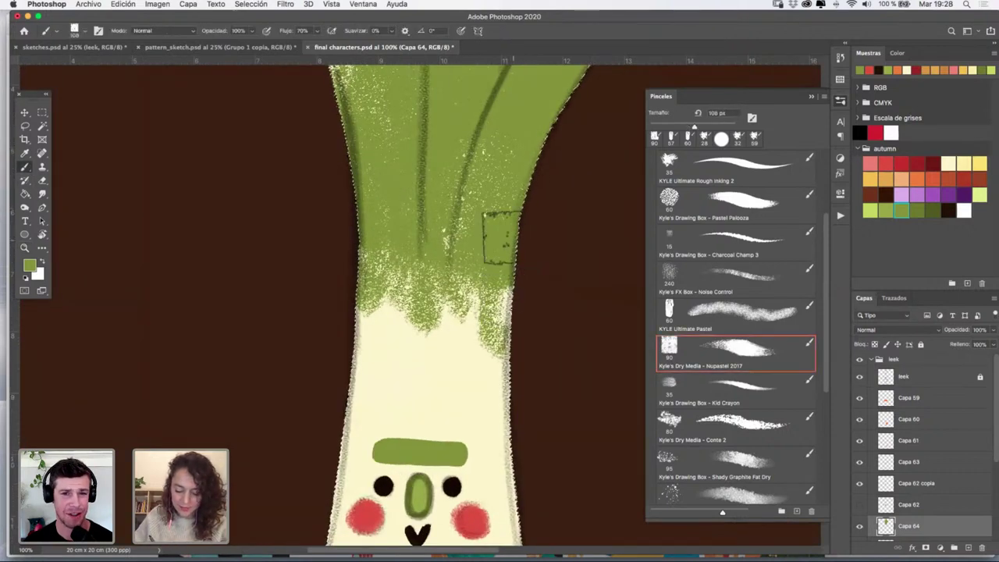
{"action": "mouse_move", "coordinate": [455, 241]}
{"action": "left_mouse_down"}
{"action": "mouse_move", "coordinate": [425, 325]}
{"action": "mouse_move", "coordinate": [414, 239]}
{"action": "mouse_move", "coordinate": [369, 326]}
{"action": "mouse_move", "coordinate": [365, 202]}
{"action": "mouse_move", "coordinate": [360, 241]}
{"action": "mouse_move", "coordinate": [425, 272]}
{"action": "mouse_move", "coordinate": [464, 225]}
{"action": "mouse_move", "coordinate": [489, 239]}
{"action": "mouse_move", "coordinate": [444, 222]}
{"action": "mouse_move", "coordinate": [411, 250]}
{"action": "mouse_move", "coordinate": [376, 155]}
{"action": "mouse_move", "coordinate": [501, 226]}
{"action": "mouse_move", "coordinate": [512, 326]}
{"action": "mouse_move", "coordinate": [528, 180]}
{"action": "mouse_move", "coordinate": [447, 334]}
{"action": "mouse_move", "coordinate": [474, 336]}
{"action": "mouse_move", "coordinate": [477, 325]}
{"action": "mouse_move", "coordinate": [474, 372]}
{"action": "mouse_move", "coordinate": [407, 277]}
{"action": "mouse_move", "coordinate": [404, 341]}
{"action": "mouse_move", "coordinate": [387, 361]}
{"action": "mouse_move", "coordinate": [430, 291]}
{"action": "mouse_move", "coordinate": [432, 352]}
{"action": "mouse_move", "coordinate": [462, 276]}
{"action": "mouse_move", "coordinate": [485, 290]}
{"action": "mouse_move", "coordinate": [490, 342]}
{"action": "mouse_move", "coordinate": [507, 326]}
{"action": "mouse_move", "coordinate": [511, 259]}
{"action": "mouse_move", "coordinate": [505, 316]}
{"action": "mouse_move", "coordinate": [456, 191]}
{"action": "mouse_move", "coordinate": [441, 179]}
{"action": "mouse_move", "coordinate": [380, 247]}
{"action": "left_mouse_up"}
{"action": "scroll", "coordinate": [381, 246], "scroll_direction": "up", "scroll_amount": 10}
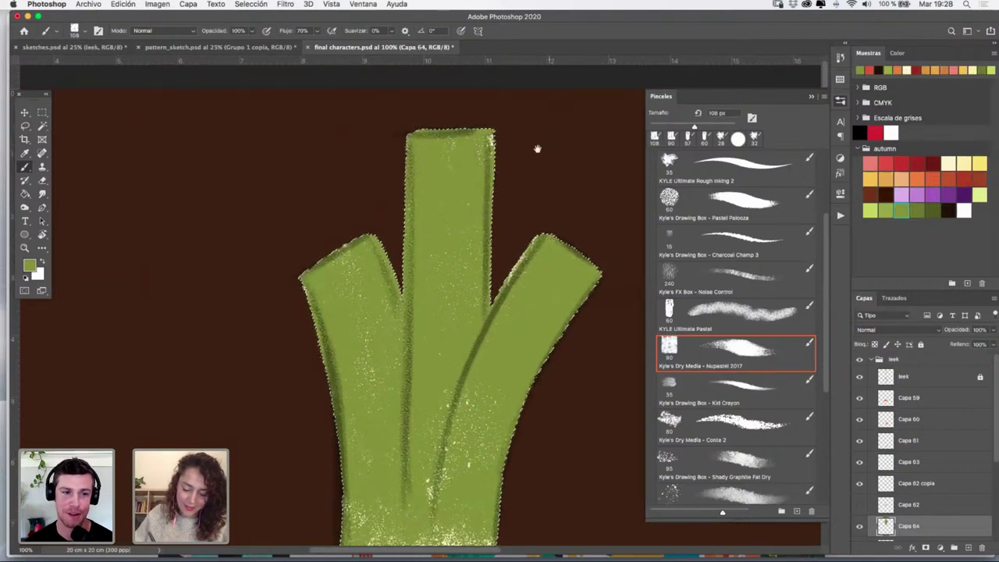
{"action": "scroll", "coordinate": [507, 211], "scroll_direction": "down", "scroll_amount": 5}
{"action": "scroll", "coordinate": [457, 380], "scroll_direction": "down", "scroll_amount": 6}
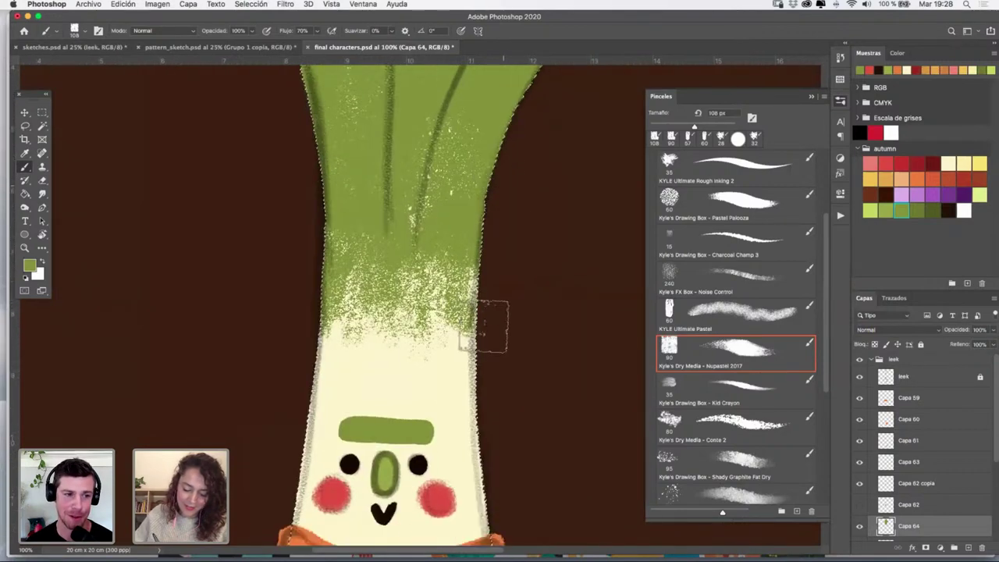
Finish the grainy olive transition into the cream stem and compare the leek with the green layer Capa 64 hidden and shown
{"action": "left_click_drag", "start_coordinate": [379, 366], "coordinate": [342, 333]}
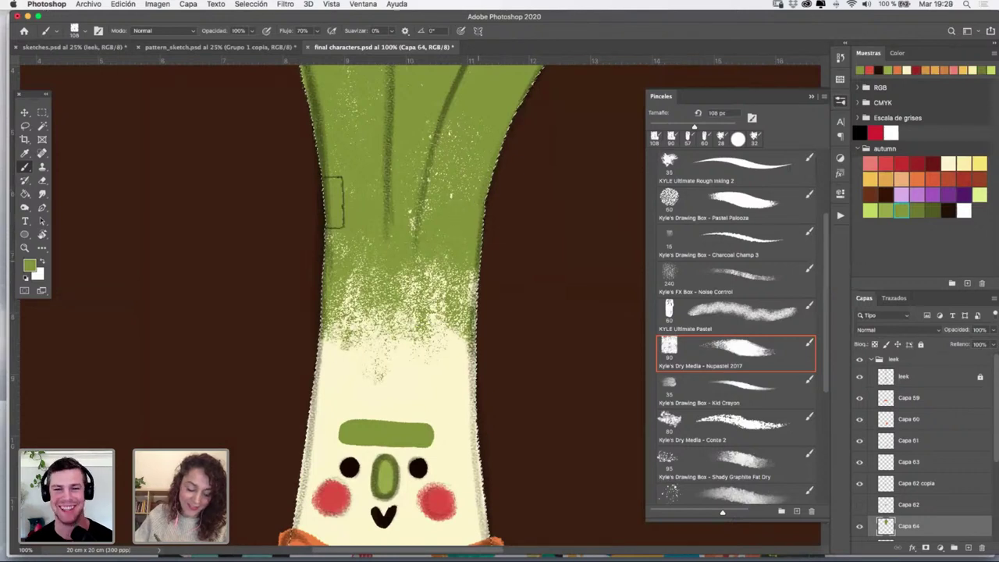
{"action": "key", "text": "z"}
{"action": "left_click", "coordinate": [511, 180], "text": "alt"}
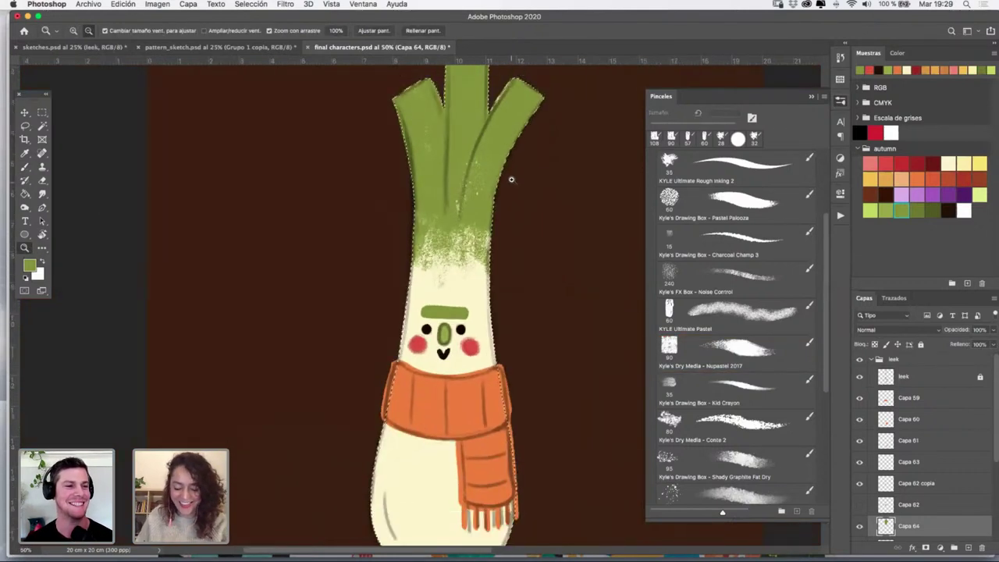
{"action": "left_click", "coordinate": [860, 527]}
{"action": "left_click", "coordinate": [860, 527]}
{"action": "left_click", "coordinate": [812, 96]}
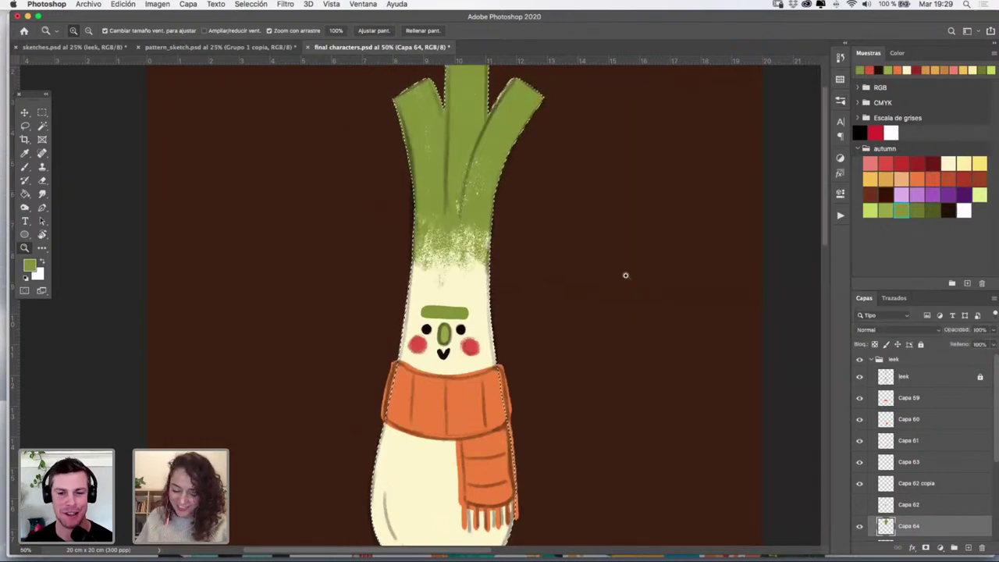
{"action": "left_click", "coordinate": [511, 185]}
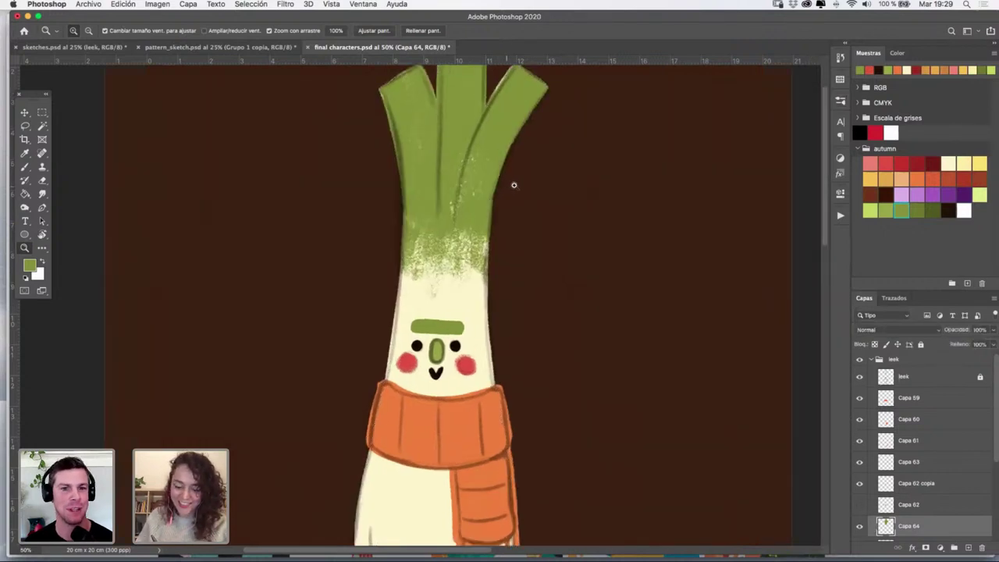
{"action": "left_click", "coordinate": [860, 529]}
{"action": "left_click", "coordinate": [860, 529]}
Add a new layer above Capa 64 and paint darker olive shading along the right leaf's outer edge with the 108 px brush
{"action": "left_click", "coordinate": [968, 548]}
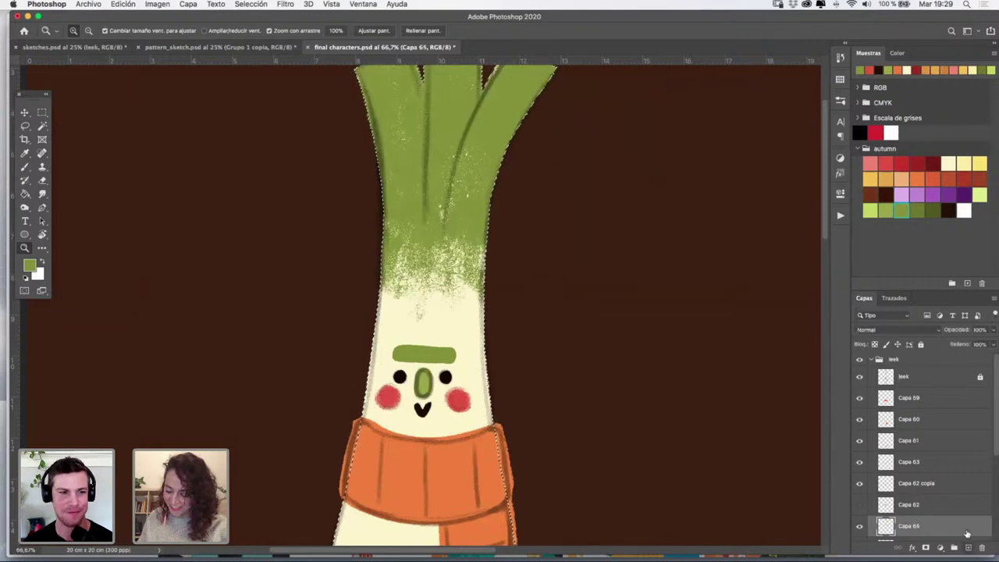
{"action": "left_click", "coordinate": [915, 212]}
{"action": "scroll", "coordinate": [563, 181], "scroll_direction": "up", "scroll_amount": 3}
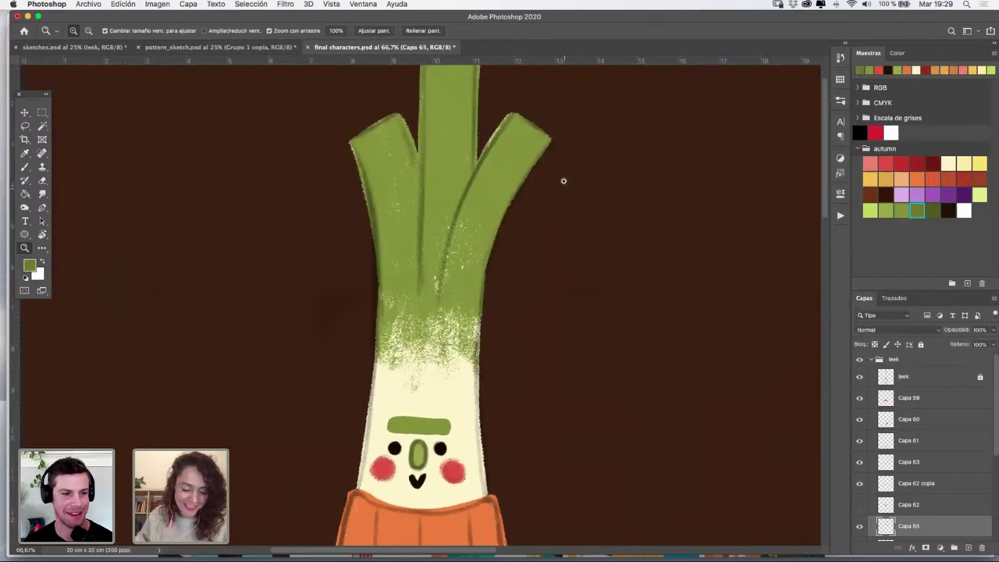
{"action": "key", "text": "super+shift+d"}
{"action": "key", "text": "b"}
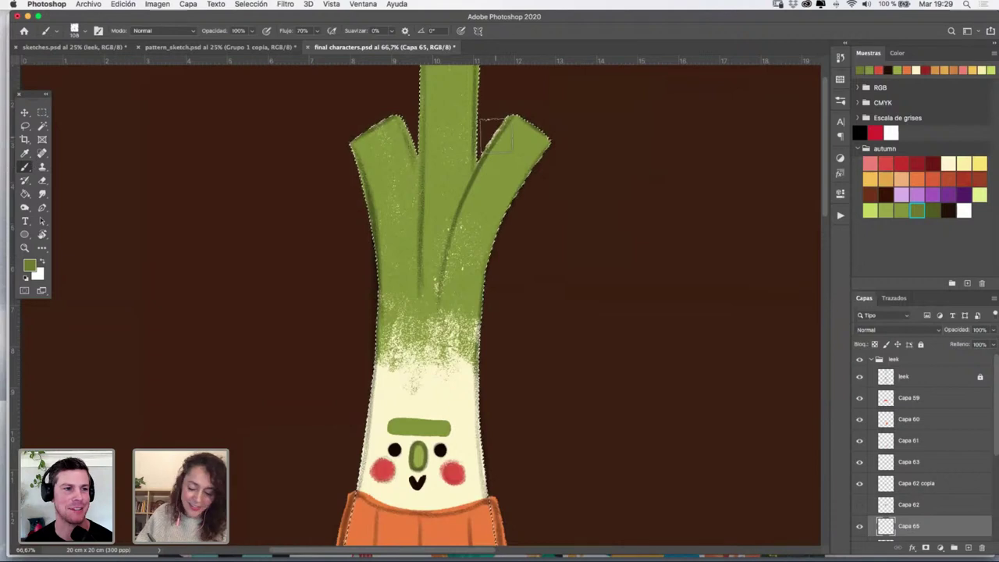
{"action": "scroll", "coordinate": [496, 134], "scroll_direction": "up", "scroll_amount": 3}
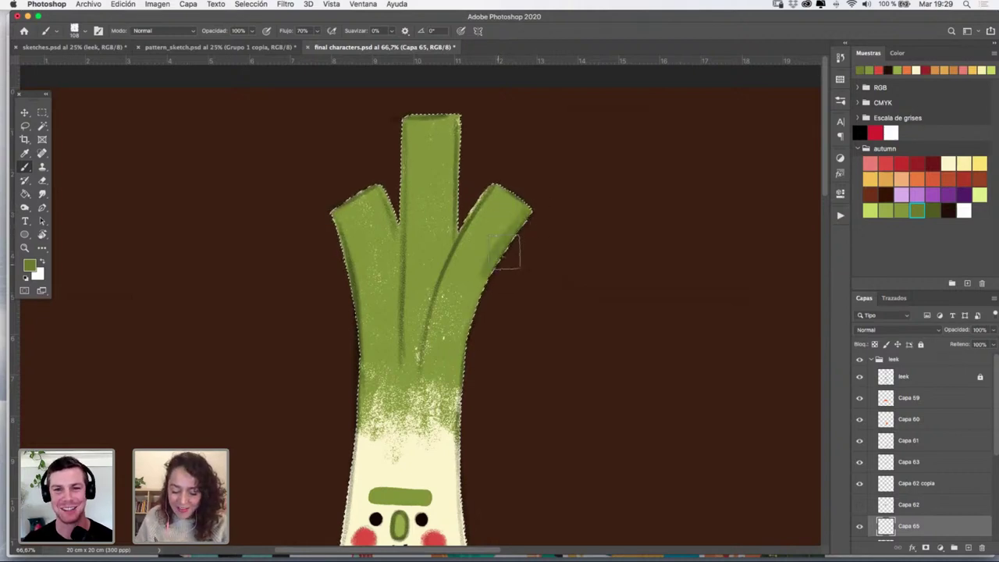
{"action": "mouse_move", "coordinate": [501, 193]}
{"action": "left_mouse_down"}
{"action": "mouse_move", "coordinate": [506, 232]}
{"action": "mouse_move", "coordinate": [532, 213]}
{"action": "left_mouse_up"}
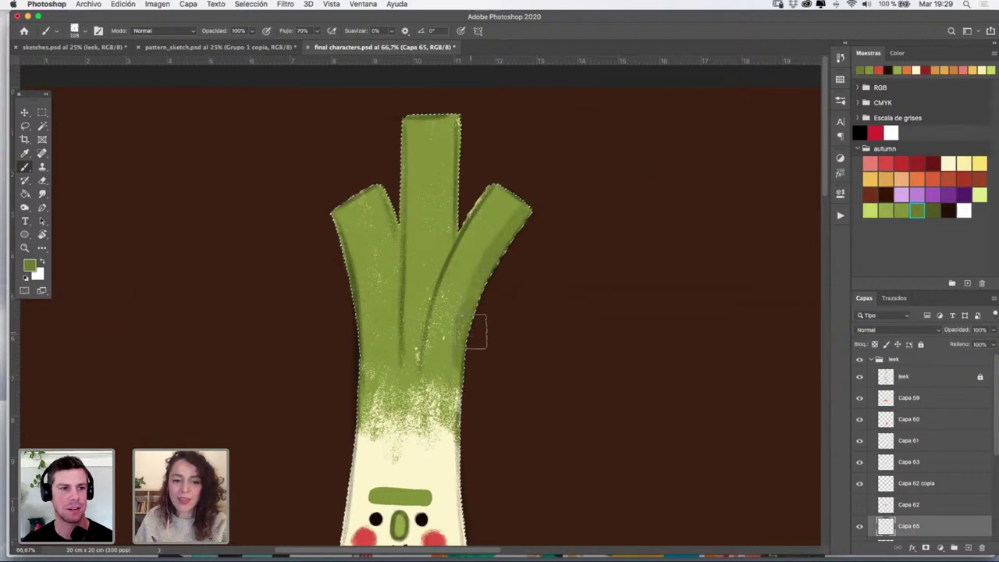
Shade the right side of the middle leaf in the same darker olive, reducing the brush to 70 px for its lower part
{"action": "key", "text": "super+z"}
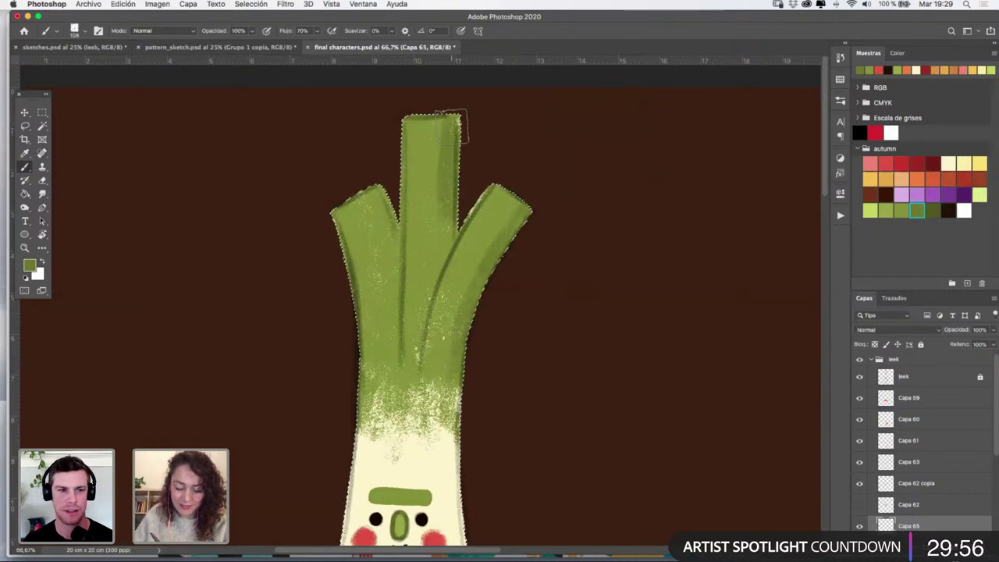
{"action": "key", "text": "super+z"}
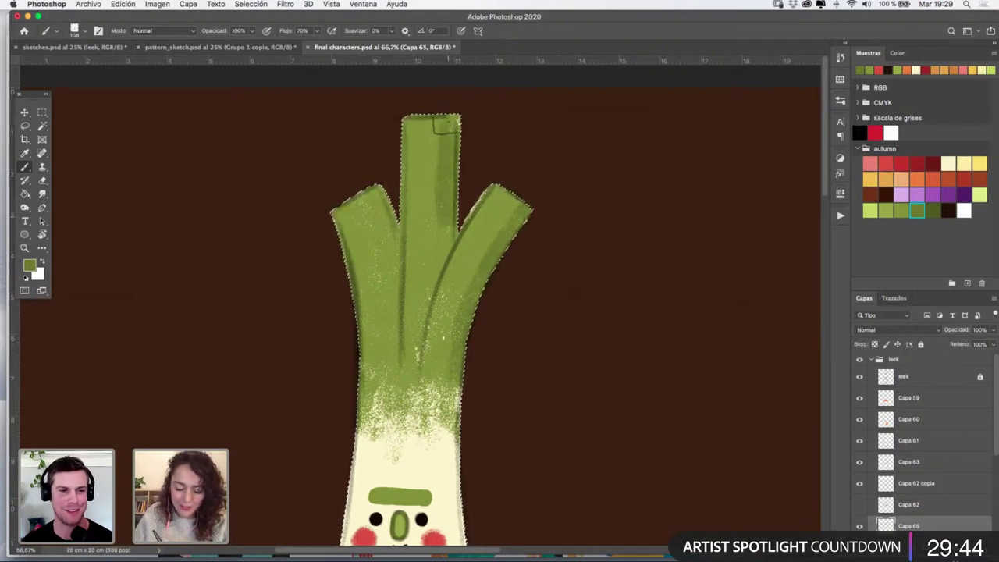
{"action": "left_click", "coordinate": [25, 248]}
{"action": "left_click", "coordinate": [430, 261]}
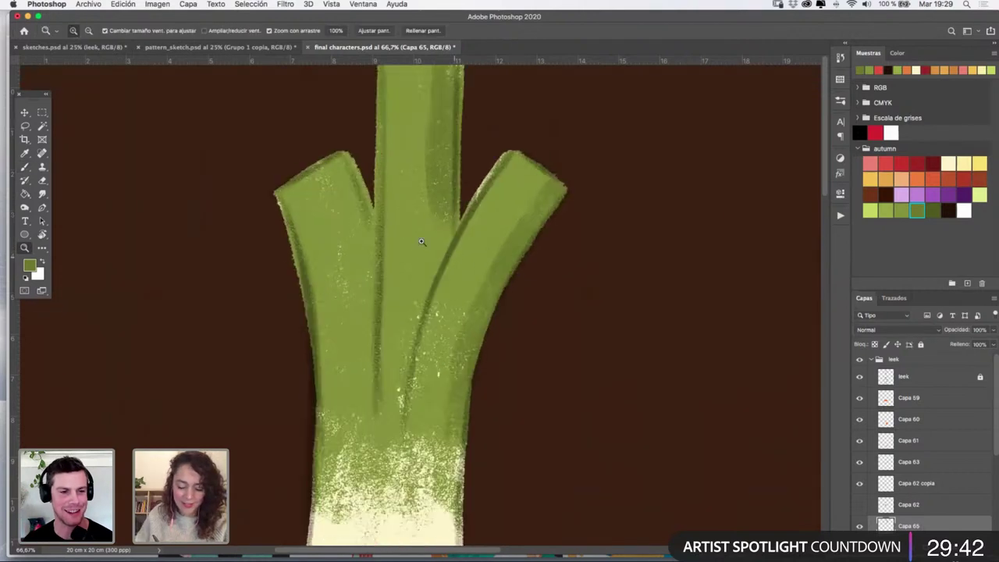
{"action": "key", "text": "b"}
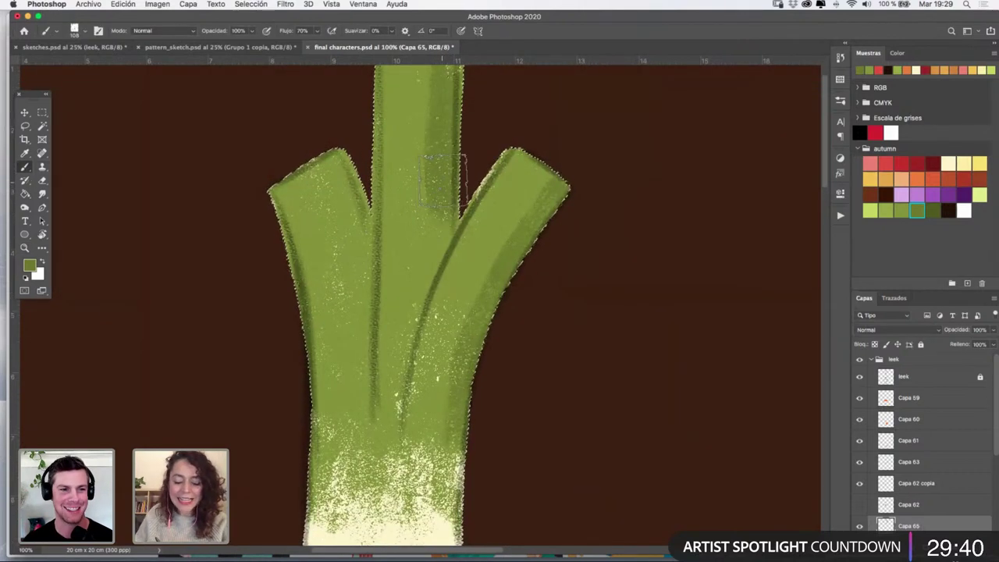
{"action": "key", "text": "bracketleft"}
{"action": "key", "text": "bracketleft"}
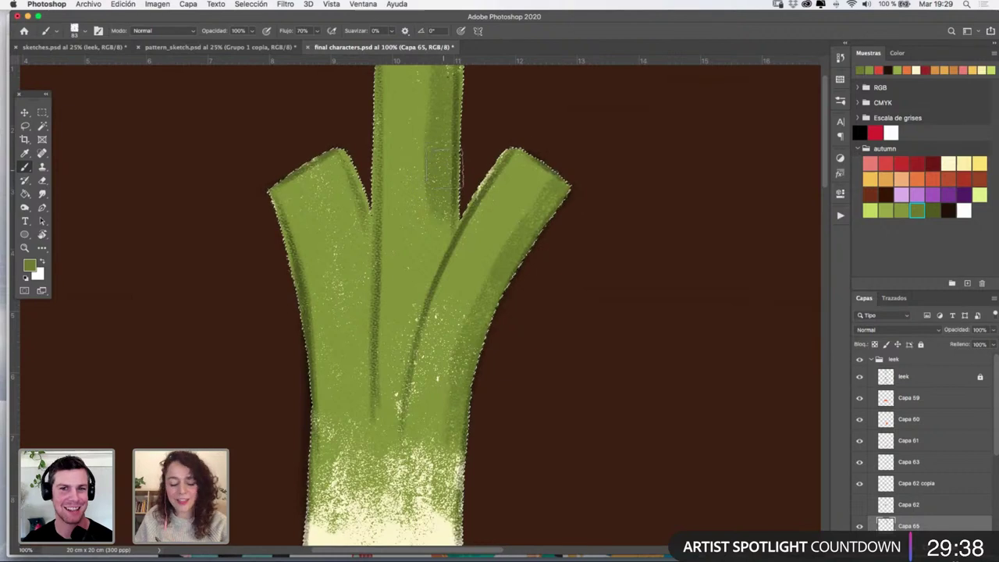
{"action": "left_click_drag", "start_coordinate": [444, 156], "coordinate": [436, 225]}
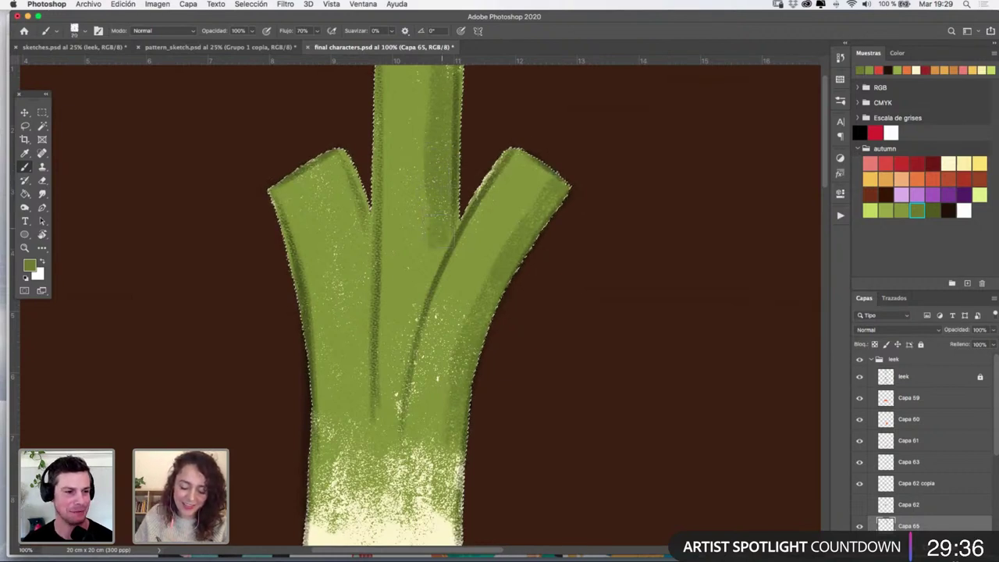
{"action": "scroll", "coordinate": [429, 195], "scroll_direction": "up", "scroll_amount": 3}
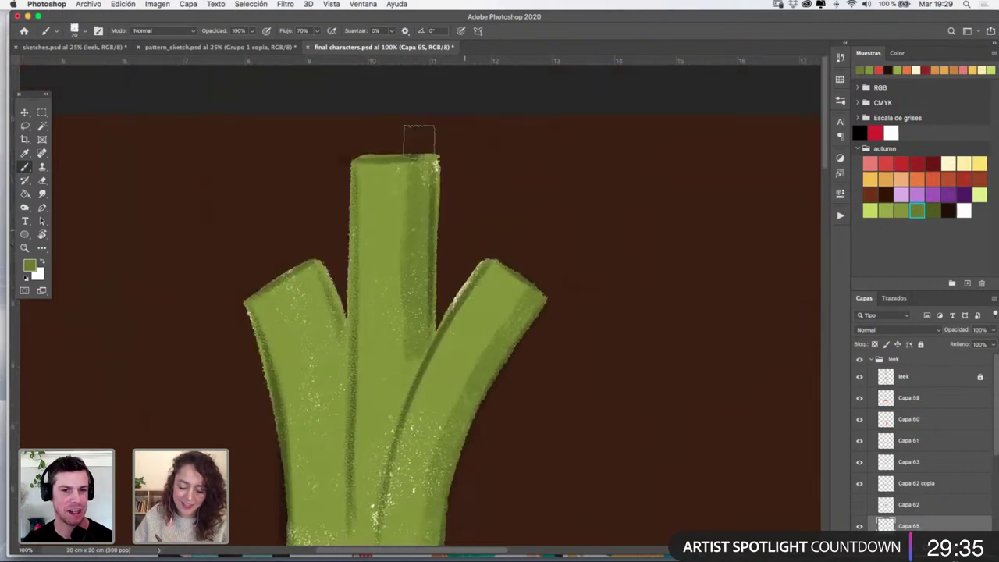
Hide the leek sketch layer, extend the middle leaf's shading downward and shade the left leaf's inner edge
{"action": "left_click", "coordinate": [860, 377]}
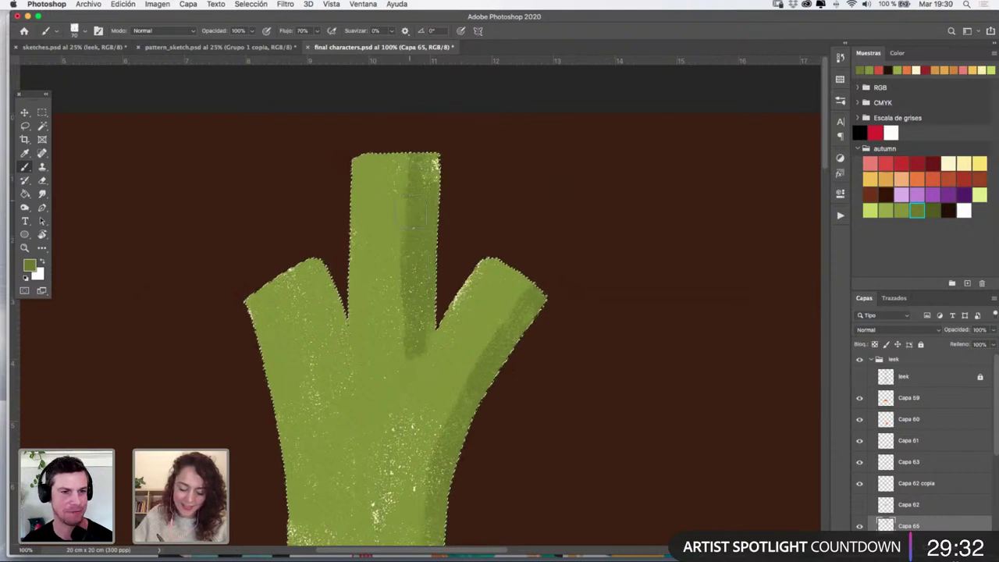
{"action": "left_click_drag", "start_coordinate": [410, 212], "coordinate": [406, 363]}
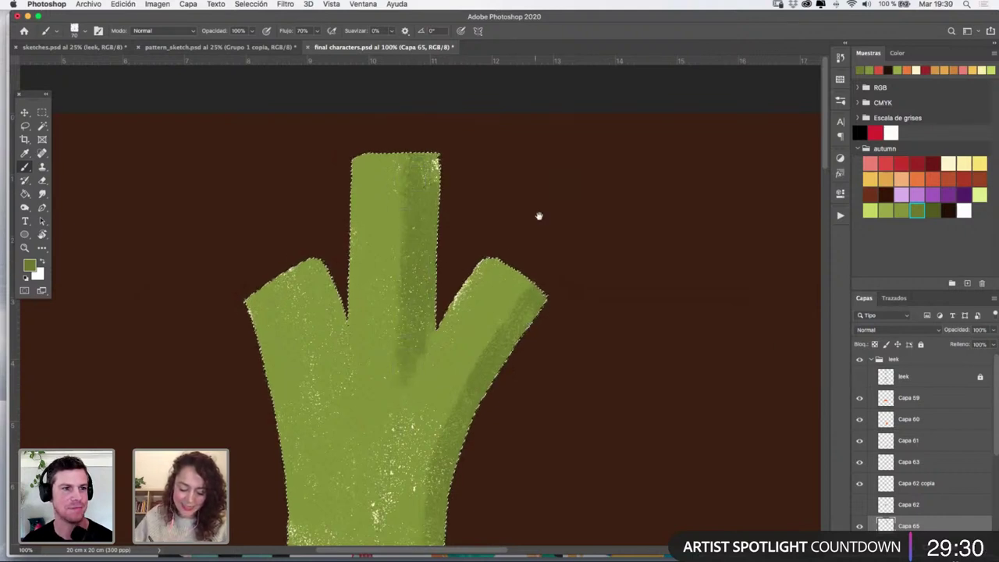
{"action": "scroll", "coordinate": [537, 216], "scroll_direction": "down", "scroll_amount": 3}
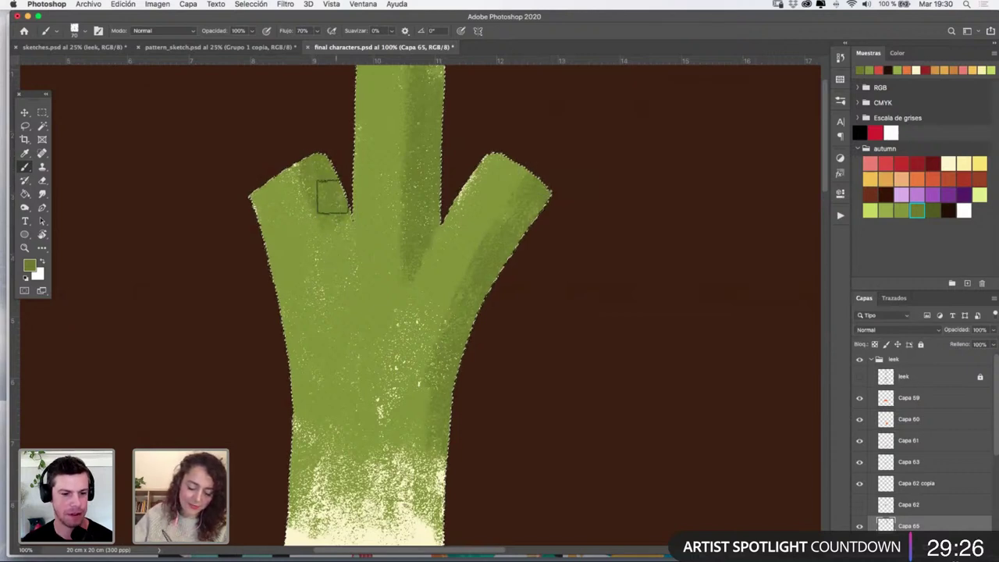
{"action": "mouse_move", "coordinate": [333, 196]}
{"action": "left_mouse_down"}
{"action": "mouse_move", "coordinate": [328, 170]}
{"action": "mouse_move", "coordinate": [340, 269]}
{"action": "mouse_move", "coordinate": [291, 199]}
{"action": "left_mouse_up"}
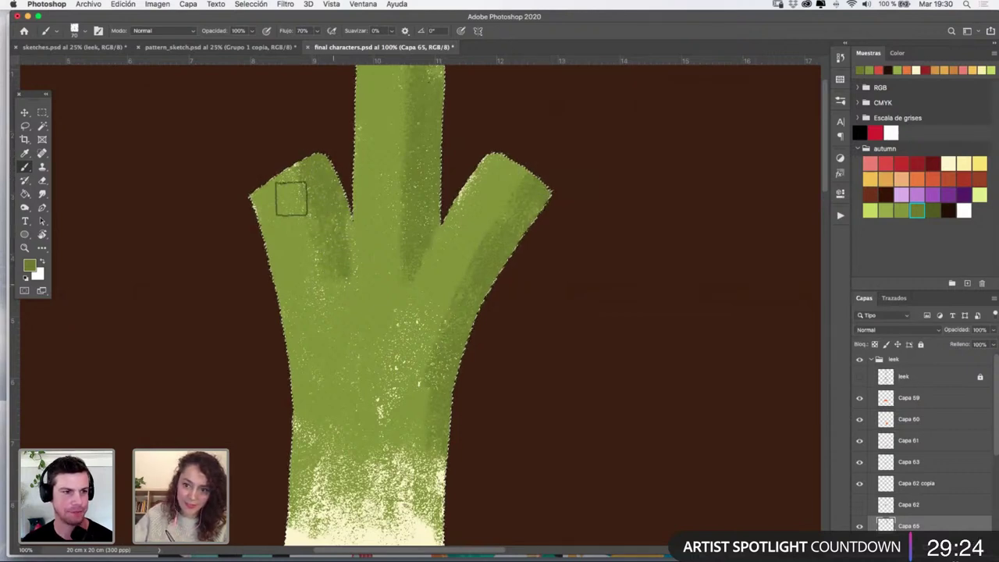
Deepen the shading on the middle and left leaves' right edges with the darkest olive swatch, comparing with Capa 65 hidden and shown
{"action": "key", "text": "z"}
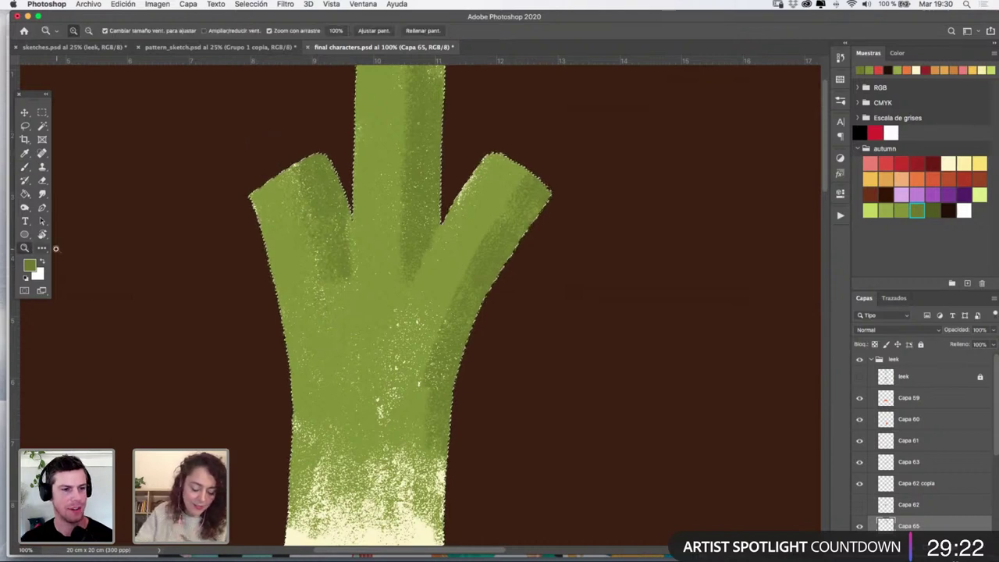
{"action": "left_click", "coordinate": [499, 279], "text": "alt"}
{"action": "left_click", "coordinate": [508, 278], "text": "alt"}
{"action": "left_click", "coordinate": [508, 279], "text": "alt"}
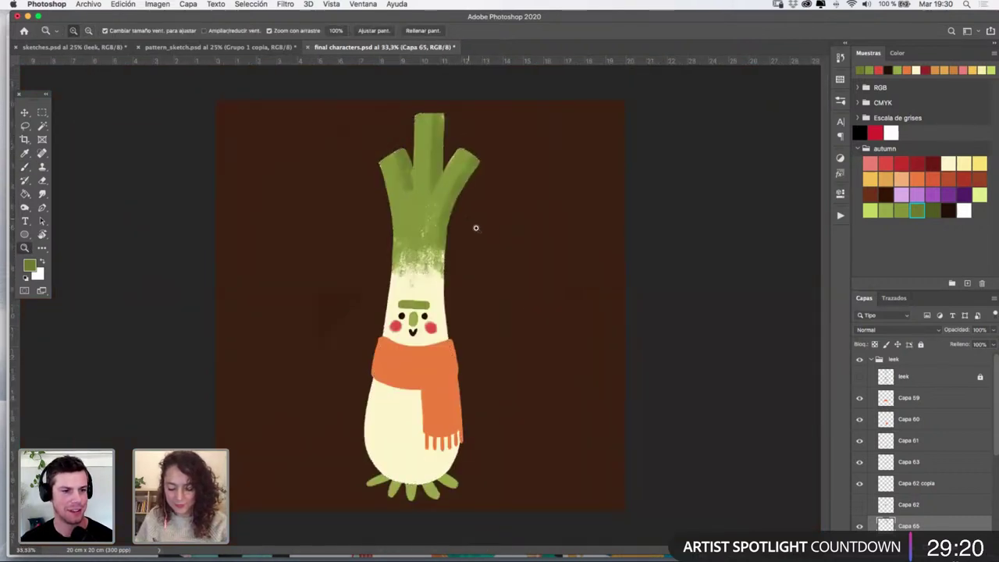
{"action": "left_click", "coordinate": [477, 228]}
{"action": "key", "text": "b"}
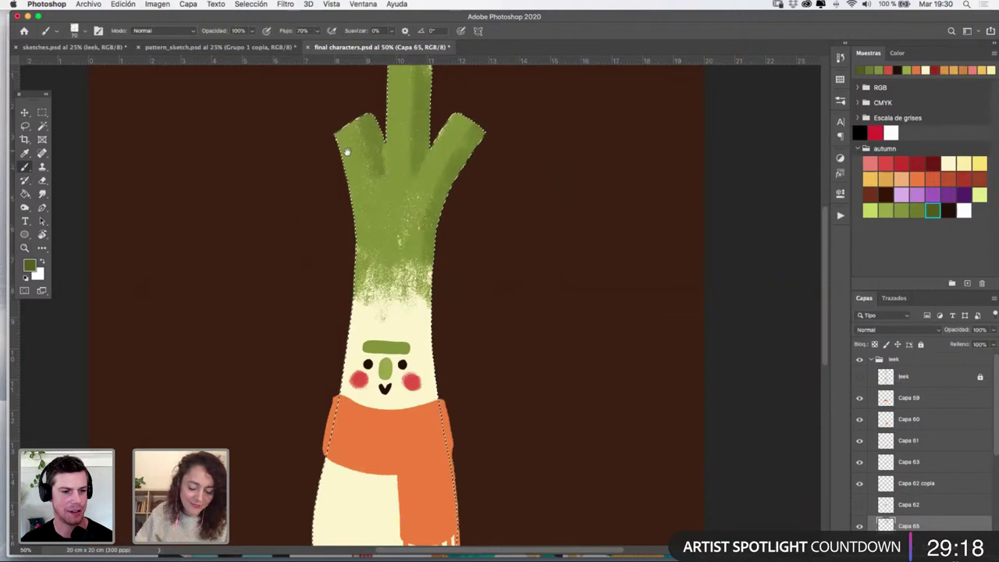
{"action": "scroll", "coordinate": [481, 216], "scroll_direction": "up", "scroll_amount": 3}
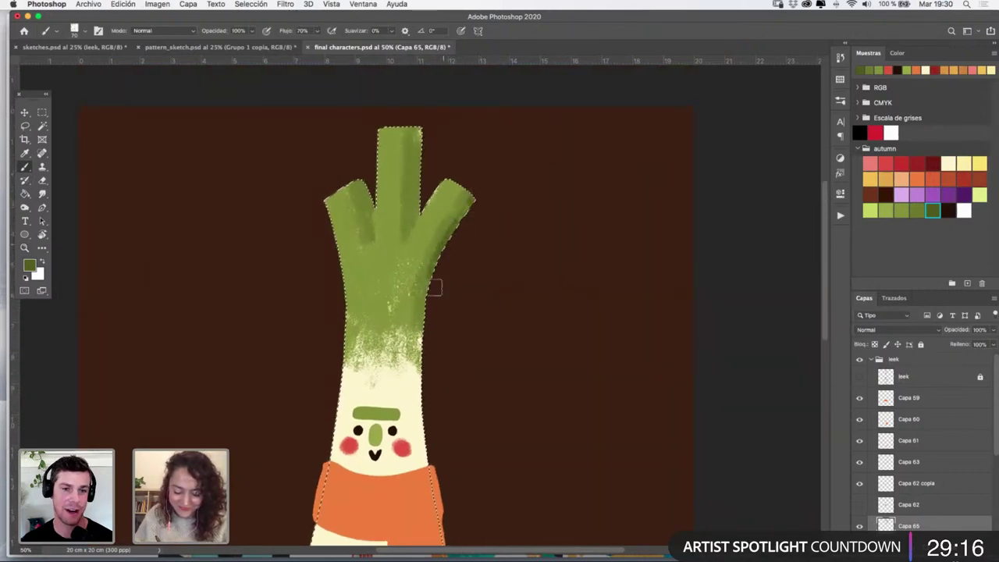
{"action": "left_click_drag", "start_coordinate": [414, 134], "coordinate": [419, 203]}
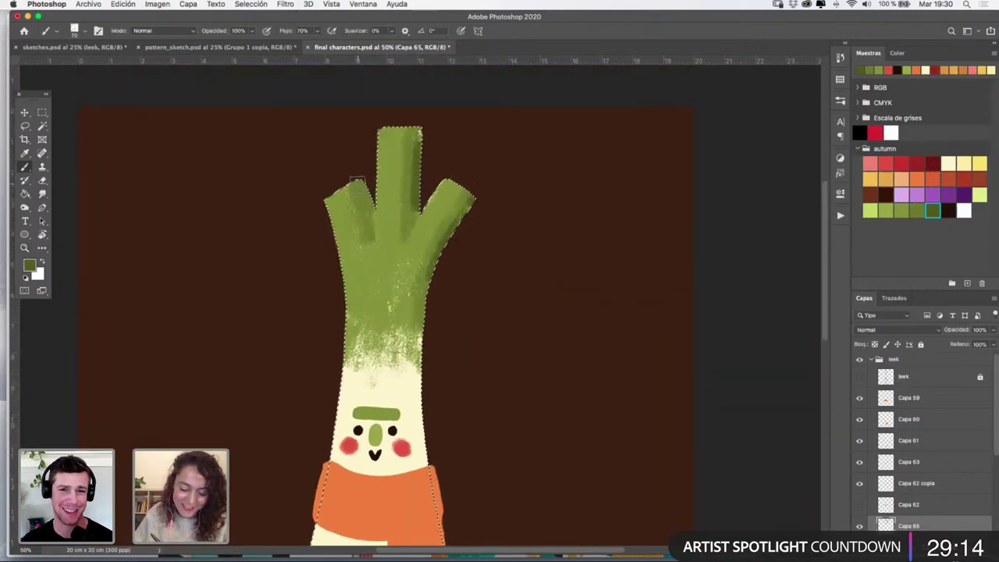
{"action": "left_click_drag", "start_coordinate": [357, 184], "coordinate": [365, 192]}
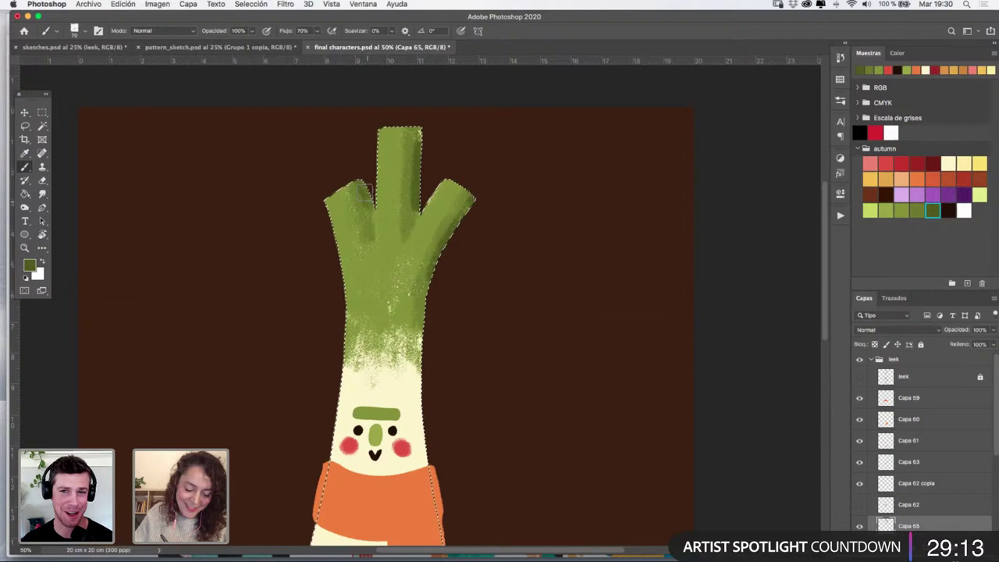
{"action": "left_click", "coordinate": [860, 523]}
{"action": "left_click", "coordinate": [860, 523]}
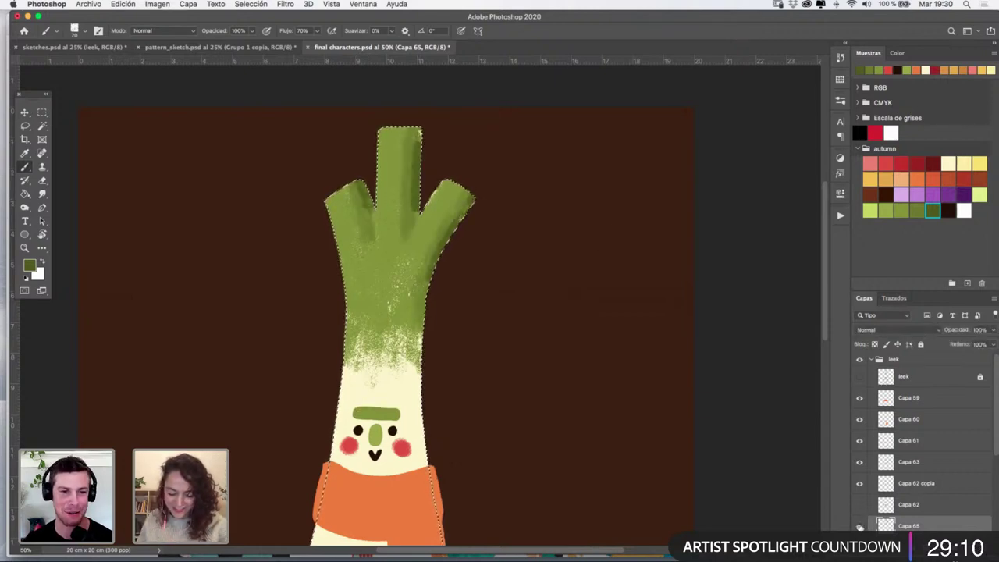
Try replacing the straight forehead band on Capa 62 copia with the curly mark on Capa 62
{"action": "key", "text": "v"}
{"action": "left_click_drag", "start_coordinate": [494, 414], "coordinate": [508, 299]}
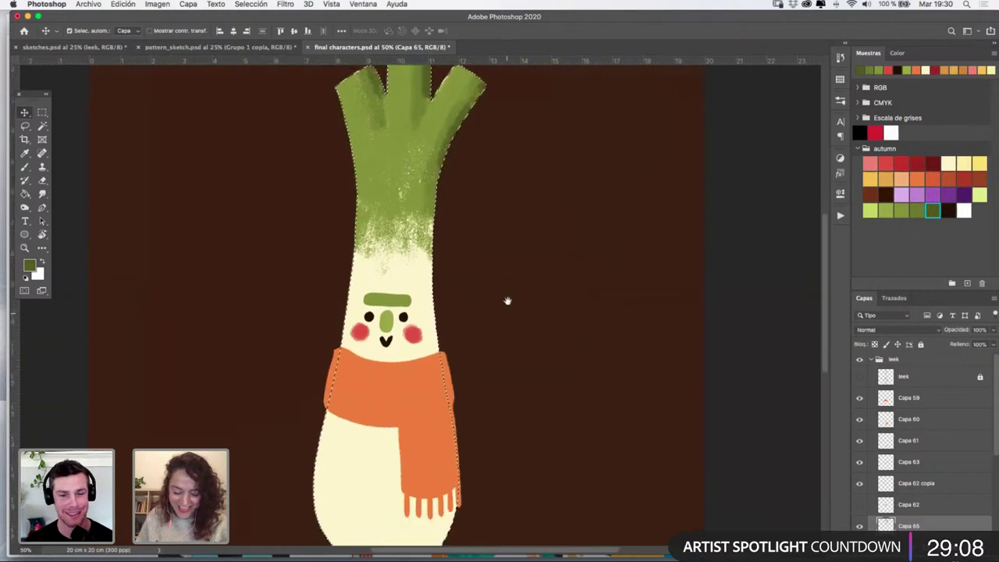
{"action": "left_click", "coordinate": [860, 504]}
{"action": "left_click", "coordinate": [860, 524]}
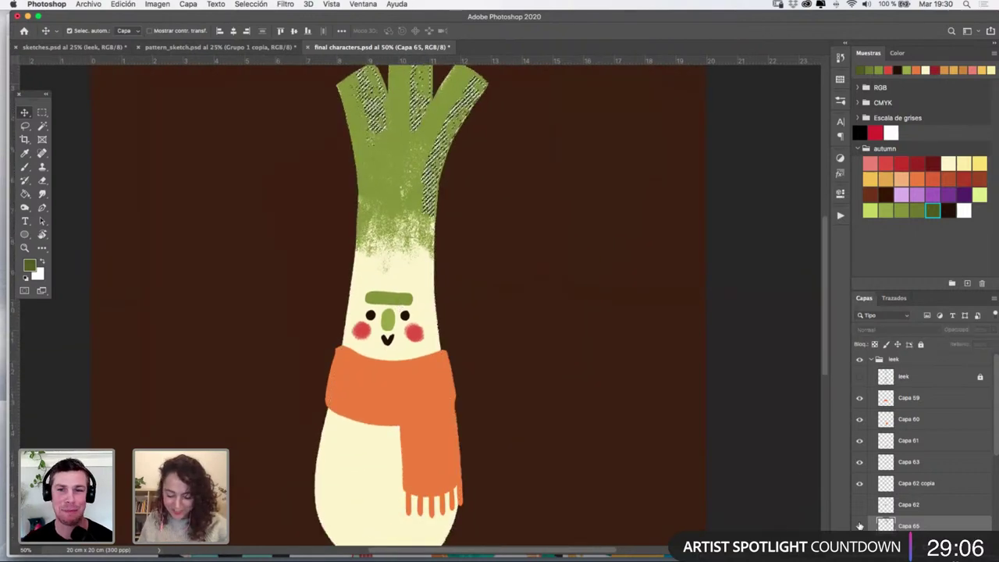
{"action": "left_click", "coordinate": [859, 525]}
{"action": "left_click", "coordinate": [860, 506]}
{"action": "left_click", "coordinate": [859, 505]}
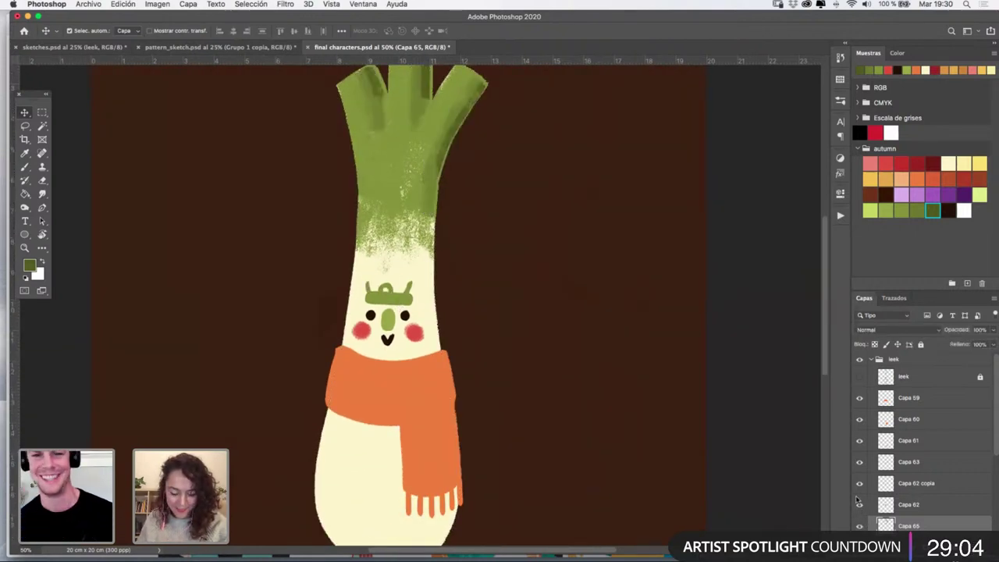
{"action": "left_click", "coordinate": [401, 303]}
{"action": "left_click", "coordinate": [860, 483]}
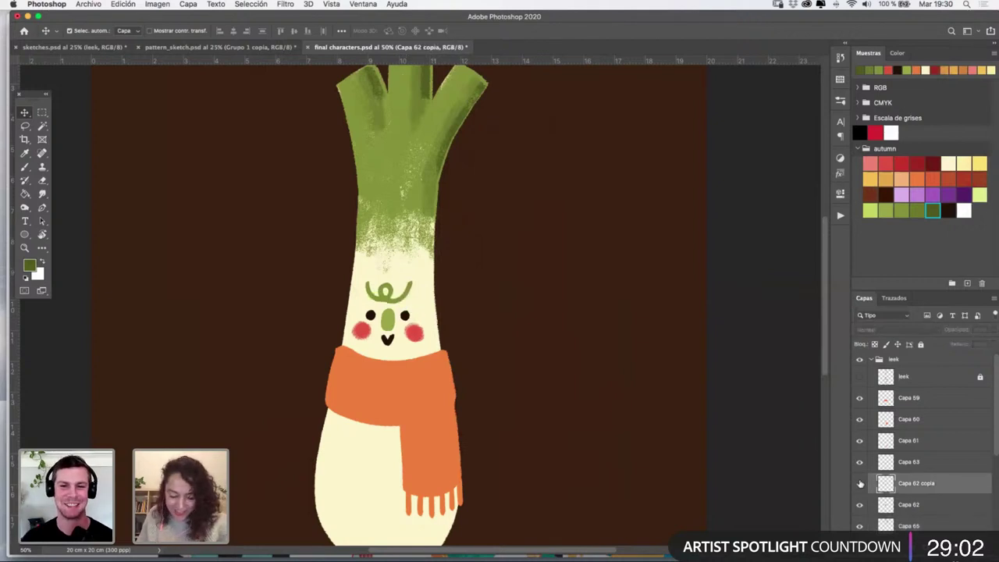
{"action": "key", "text": "z"}
{"action": "left_click", "coordinate": [412, 303]}
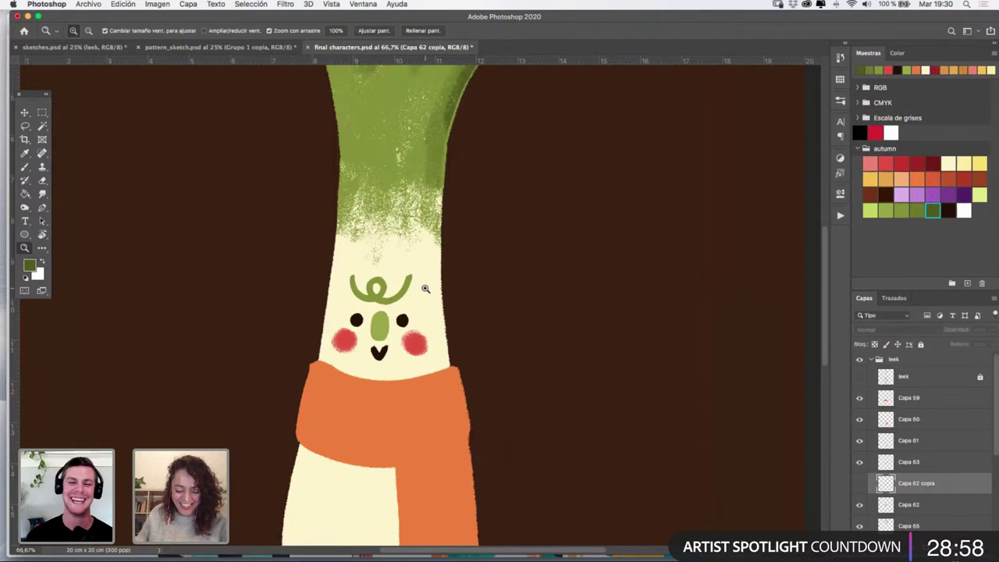
{"action": "left_click", "coordinate": [413, 321]}
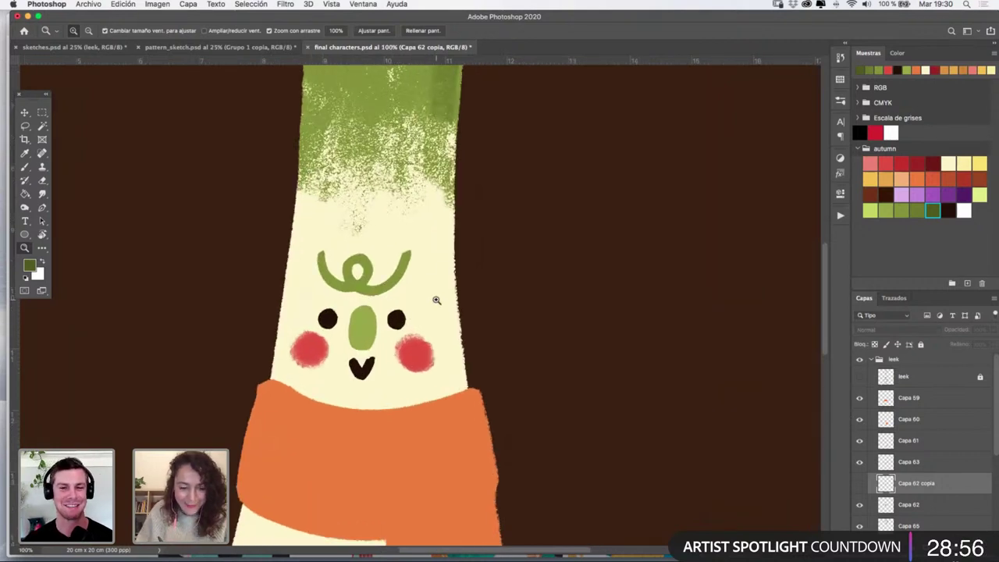
{"action": "left_click", "coordinate": [436, 300], "text": "alt"}
{"action": "left_click", "coordinate": [436, 298], "text": "alt"}
{"action": "left_click_drag", "start_coordinate": [530, 139], "coordinate": [522, 256]}
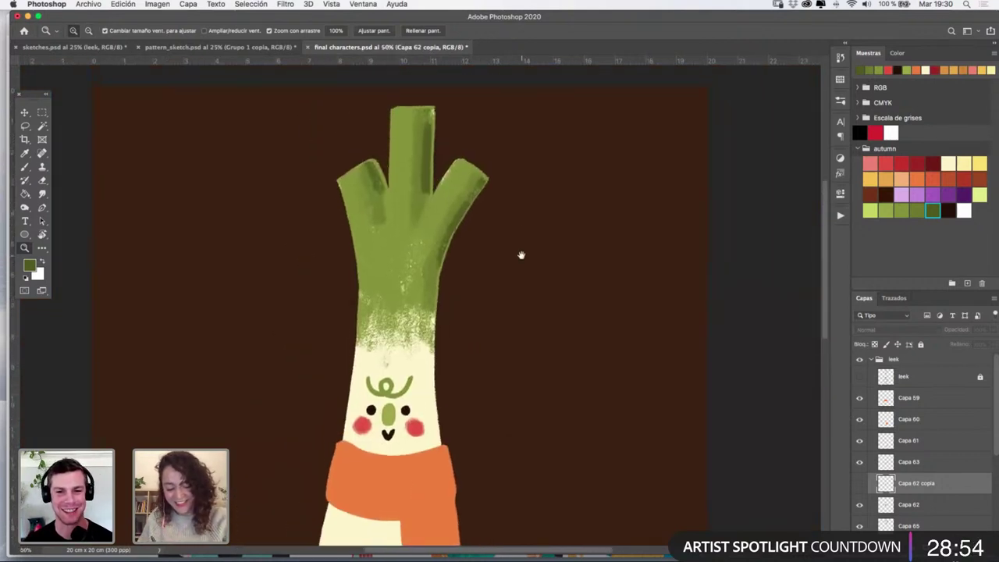
Undo the forehead mark swap to restore the straight band and the body selection on Capa 65
{"action": "key", "text": "v"}
{"action": "mouse_move", "coordinate": [431, 177]}
{"action": "left_mouse_down"}
{"action": "mouse_move", "coordinate": [451, 189]}
{"action": "mouse_move", "coordinate": [448, 203]}
{"action": "mouse_move", "coordinate": [434, 184]}
{"action": "left_mouse_up"}
{"action": "key", "text": "super+z"}
{"action": "key", "text": "super+z"}
{"action": "key", "text": "super+z"}
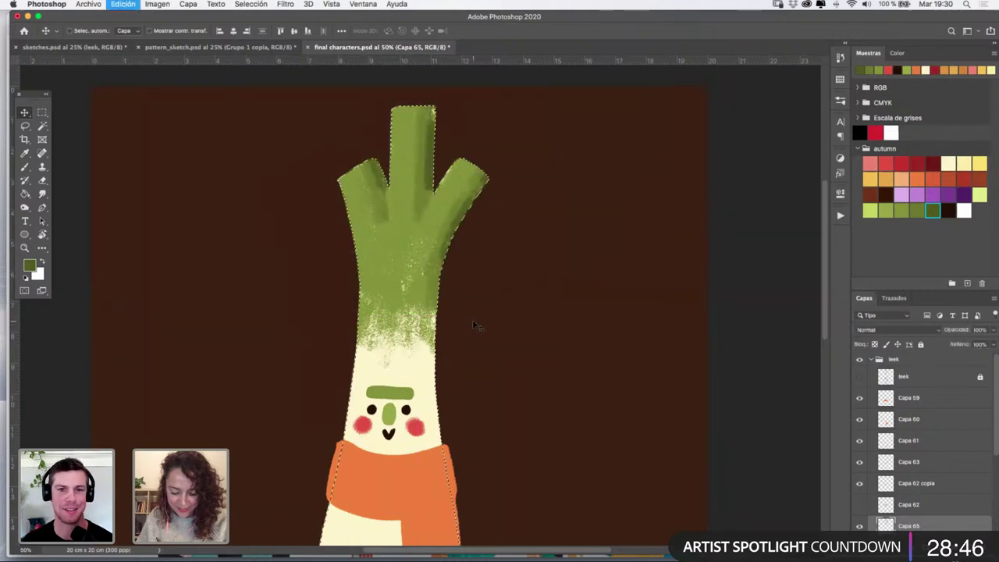
Deselect the body outline, hide the straight forehead band on Capa 62 copia and show the curly mark on Capa 62
{"action": "key", "text": "super+d"}
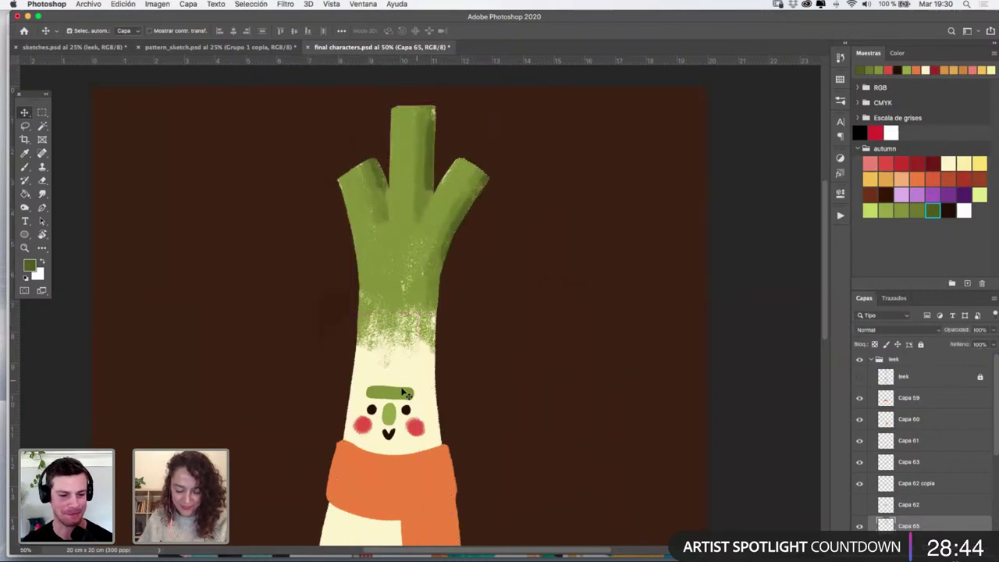
{"action": "left_click", "coordinate": [427, 388]}
{"action": "left_click", "coordinate": [859, 484]}
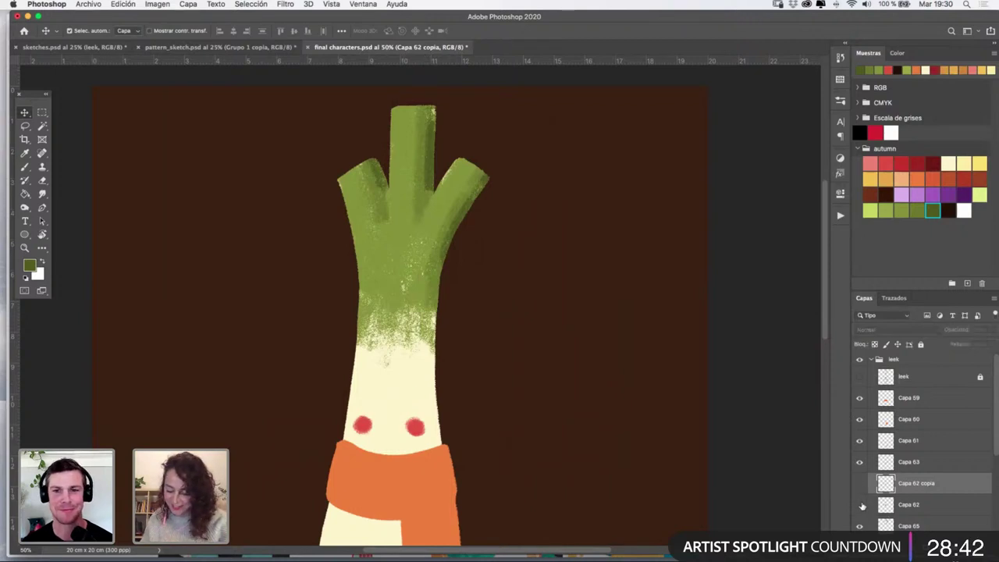
{"action": "left_click", "coordinate": [860, 505]}
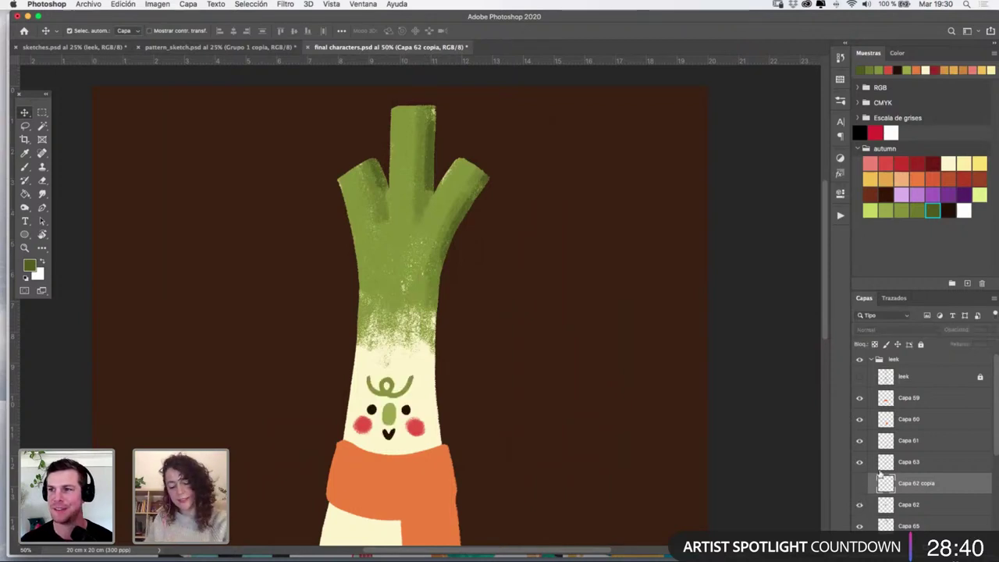
Select the curly forehead mark on Capa 62, shift it slightly right and down to centre it above the nose, and deselect
{"action": "left_click", "coordinate": [26, 248]}
{"action": "left_click", "coordinate": [457, 195]}
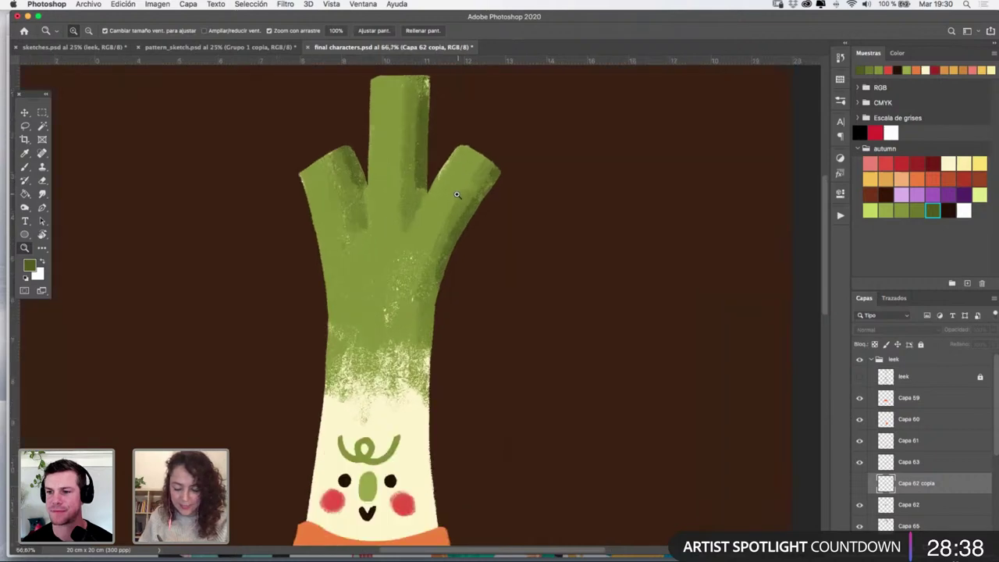
{"action": "left_click", "coordinate": [457, 195]}
{"action": "left_click_drag", "start_coordinate": [453, 218], "coordinate": [478, 47]}
{"action": "left_click_drag", "start_coordinate": [455, 180], "coordinate": [478, 81]}
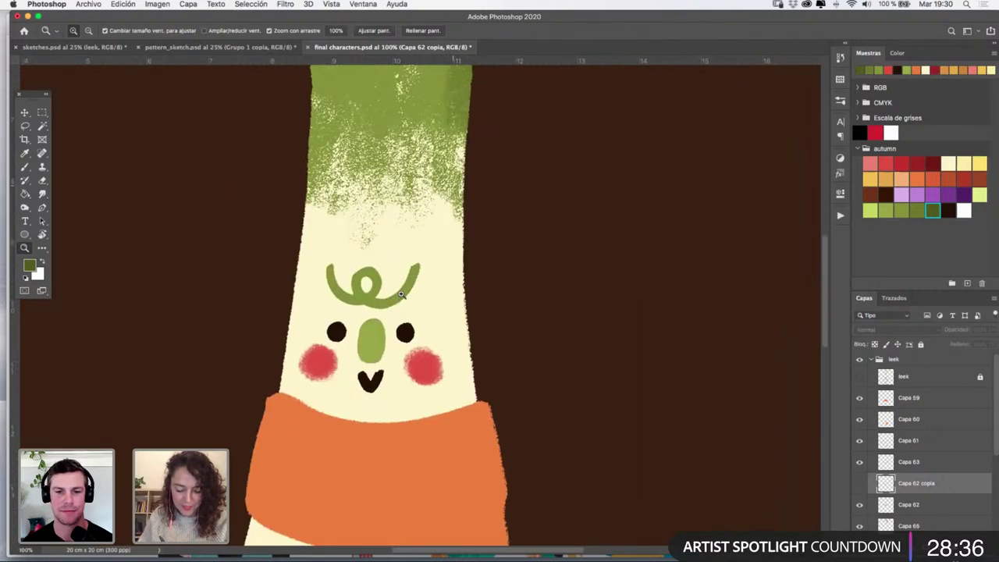
{"action": "key", "text": "v"}
{"action": "left_click", "coordinate": [405, 283]}
{"action": "left_click", "coordinate": [41, 112]}
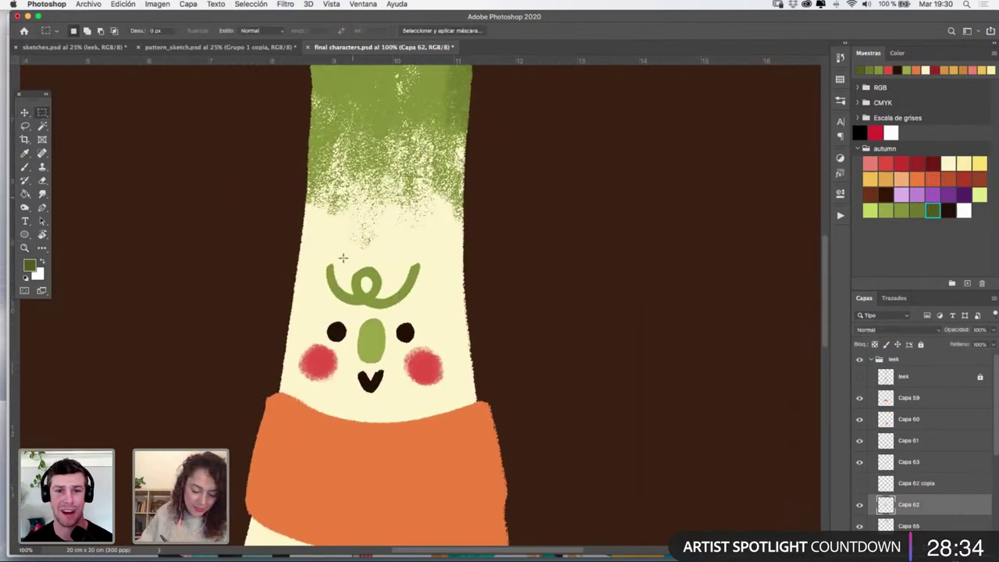
{"action": "left_click_drag", "start_coordinate": [321, 240], "coordinate": [437, 309]}
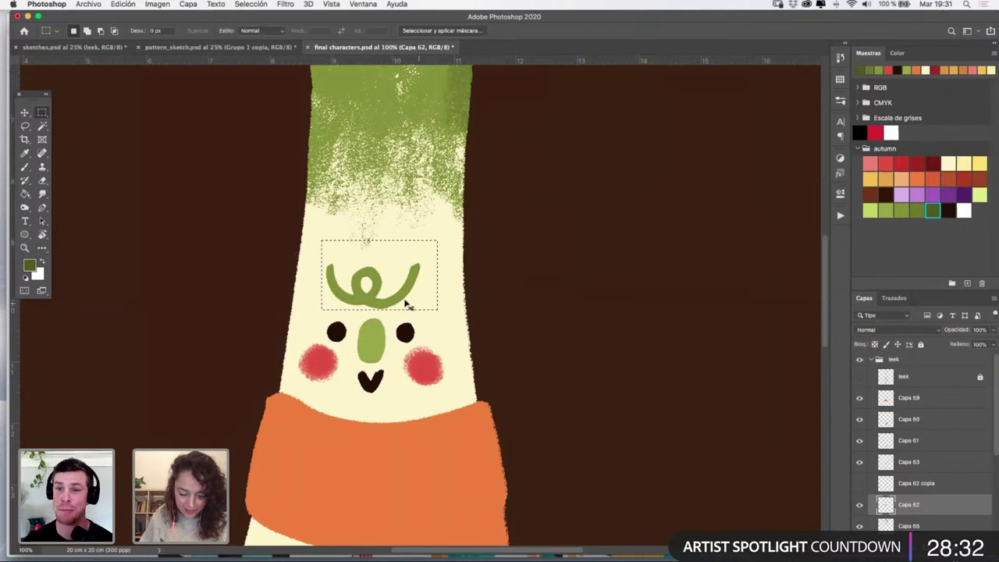
{"action": "key", "text": "v"}
{"action": "left_click_drag", "start_coordinate": [406, 270], "coordinate": [415, 277]}
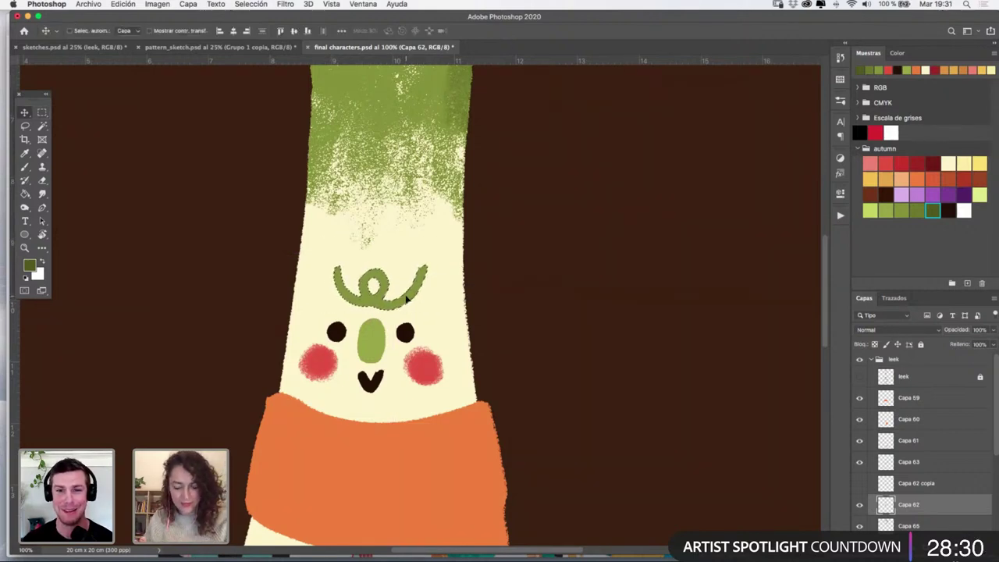
{"action": "key", "text": "super+d"}
Load the leek body's outline from Capa 57 as a selection and make the green layer Capa 64 active and visible
{"action": "key", "text": "z"}
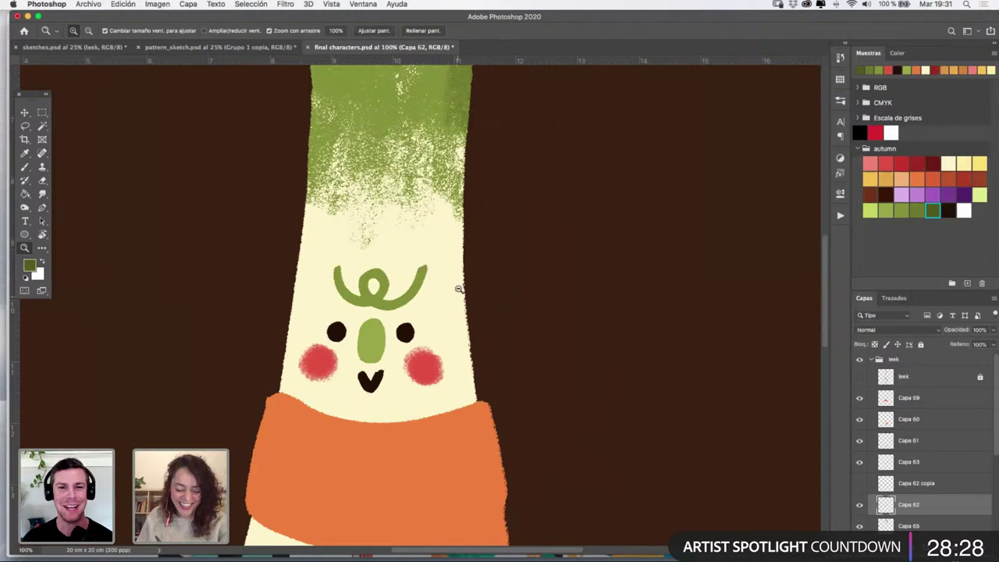
{"action": "left_click", "coordinate": [465, 279], "text": "alt"}
{"action": "left_click", "coordinate": [479, 263], "text": "alt"}
{"action": "left_click", "coordinate": [491, 228], "text": "alt"}
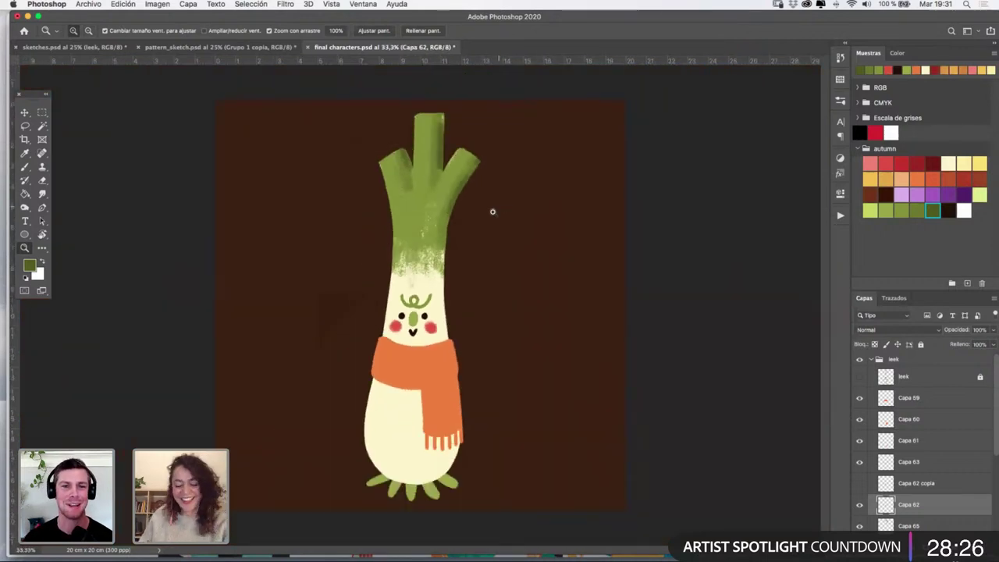
{"action": "left_click", "coordinate": [460, 216]}
{"action": "key", "text": "v"}
{"action": "left_click", "coordinate": [418, 339]}
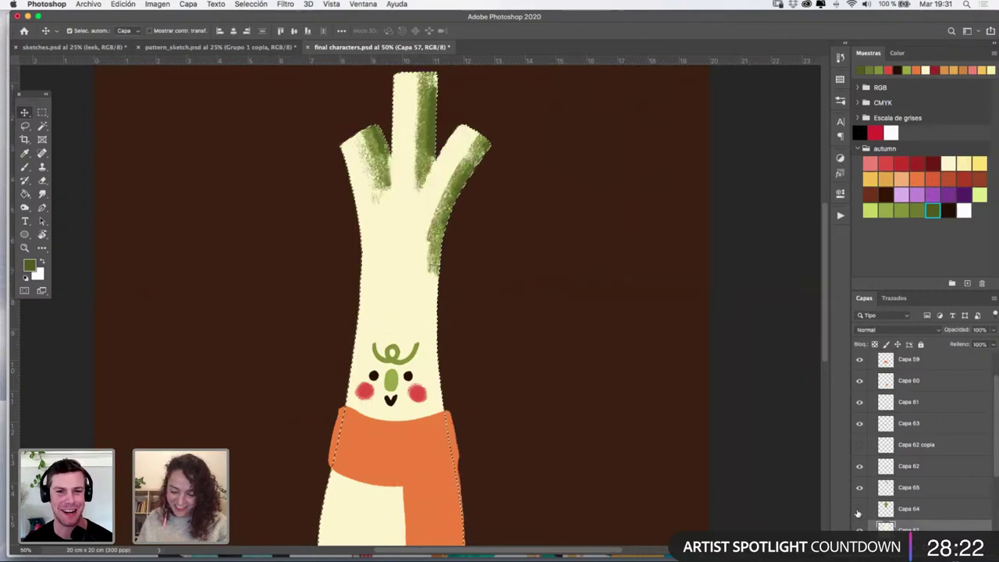
{"action": "left_click", "coordinate": [906, 509], "text": "super"}
{"action": "left_click", "coordinate": [905, 509]}
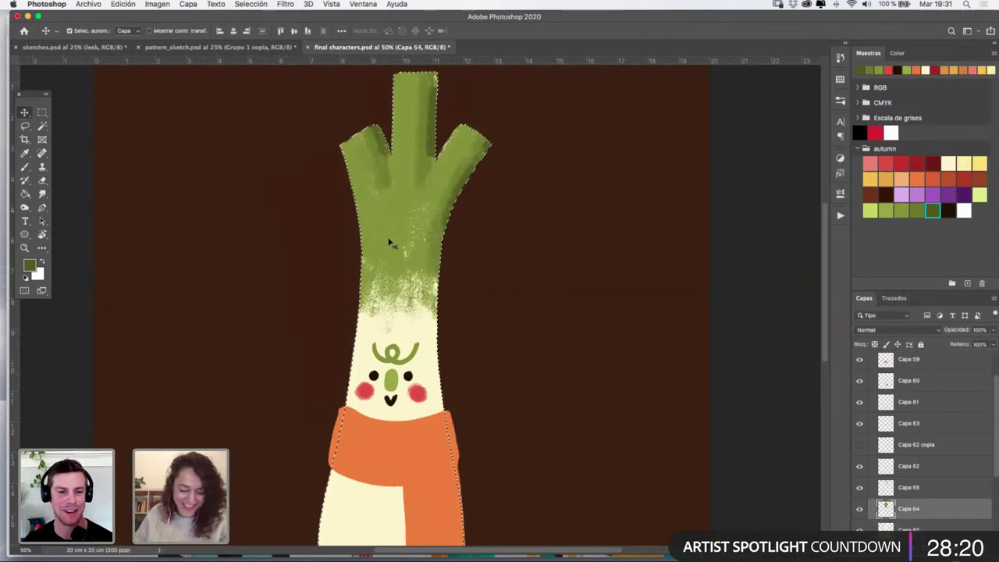
Paint over the cream specks in the leaves and upper stalk with the leaf green on Capa 64
{"action": "left_click", "coordinate": [28, 248]}
{"action": "left_click", "coordinate": [413, 205]}
{"action": "left_click", "coordinate": [413, 206]}
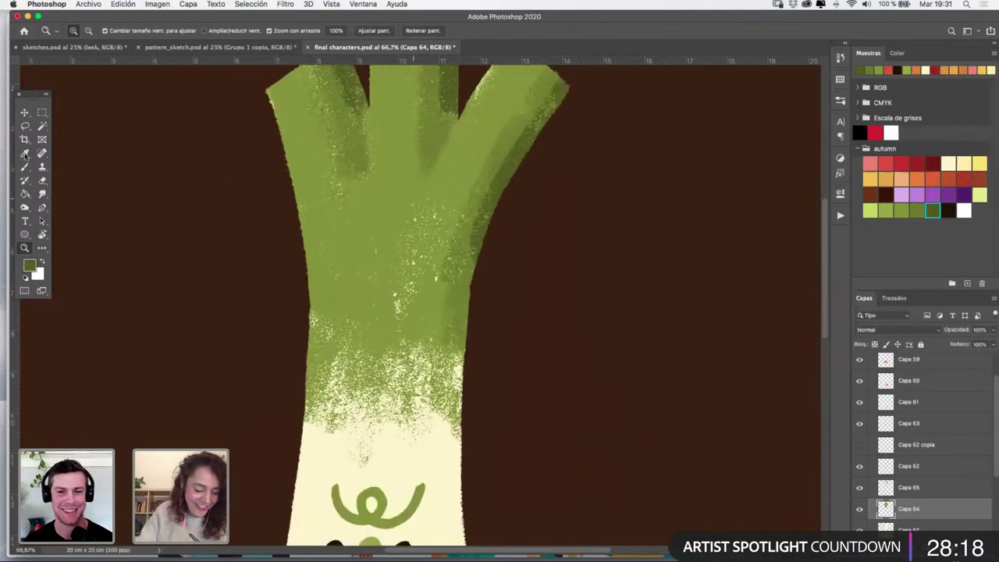
{"action": "key", "text": "b"}
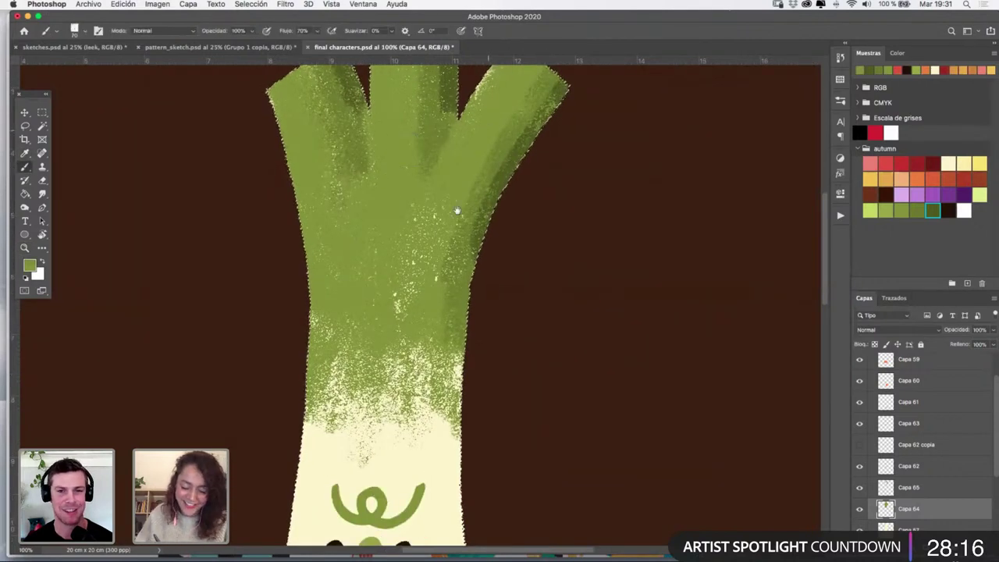
{"action": "scroll", "coordinate": [457, 189], "scroll_direction": "up", "scroll_amount": 5}
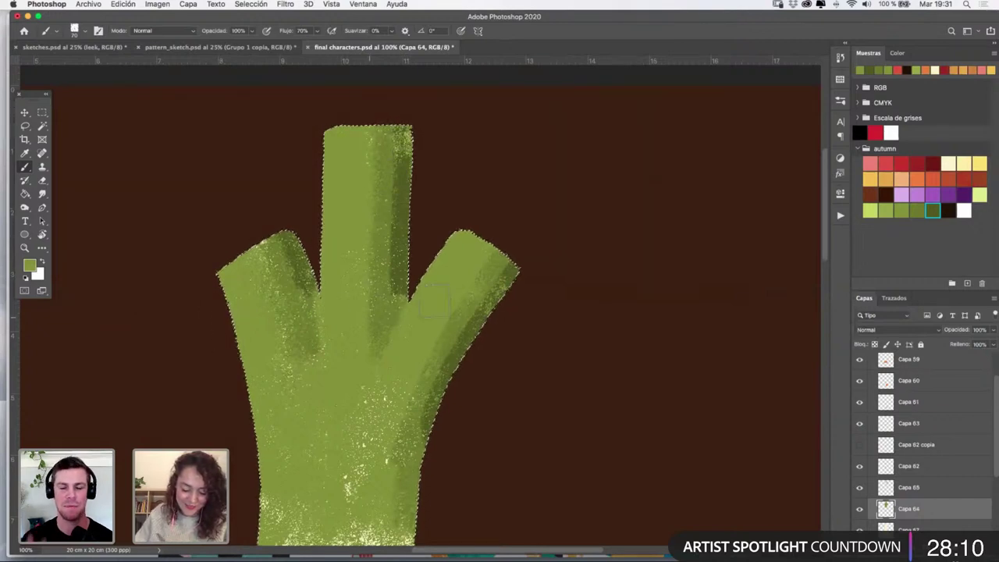
{"action": "scroll", "coordinate": [435, 302], "scroll_direction": "down", "scroll_amount": 6}
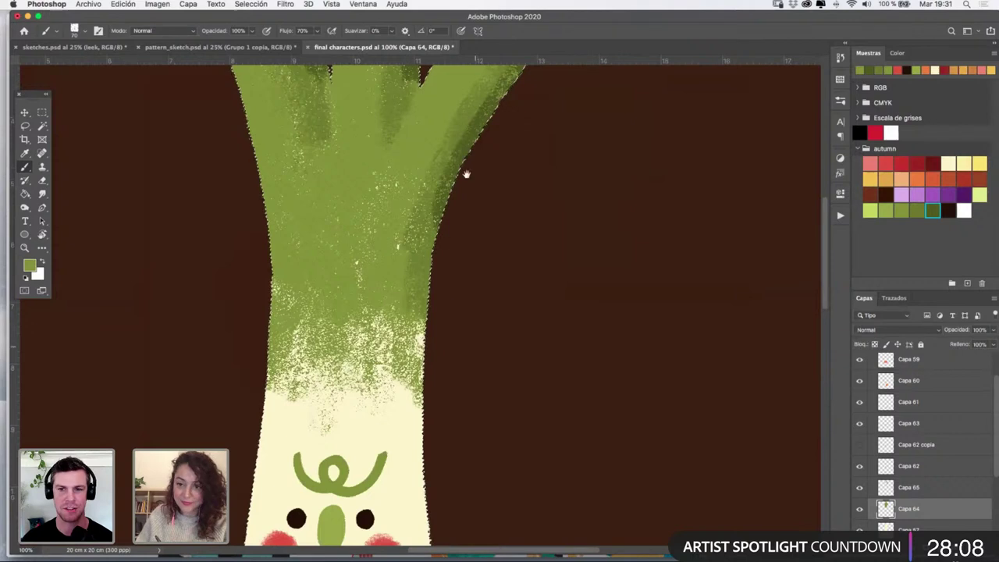
{"action": "scroll", "coordinate": [466, 173], "scroll_direction": "down", "scroll_amount": 4}
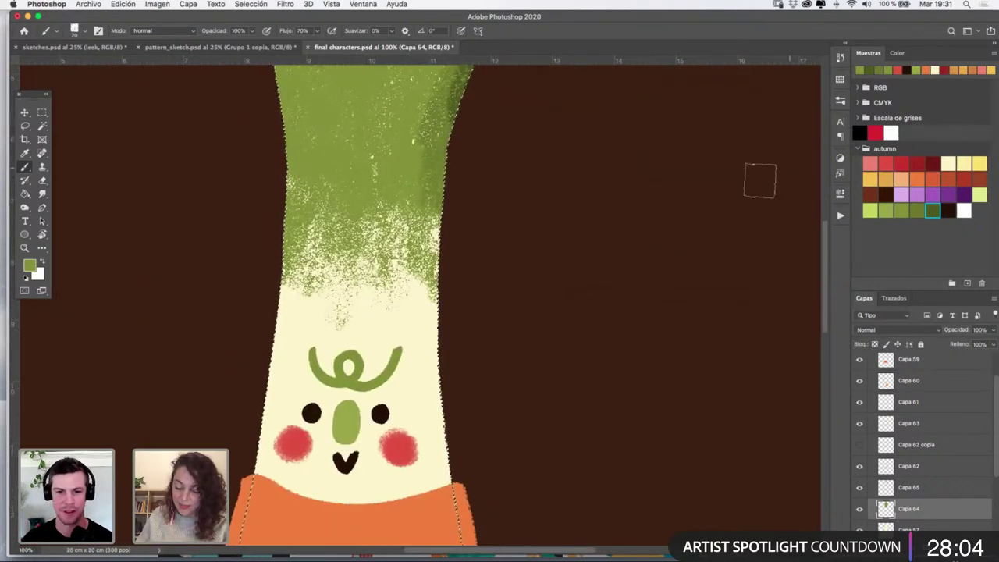
{"action": "left_click_drag", "start_coordinate": [424, 351], "coordinate": [422, 153]}
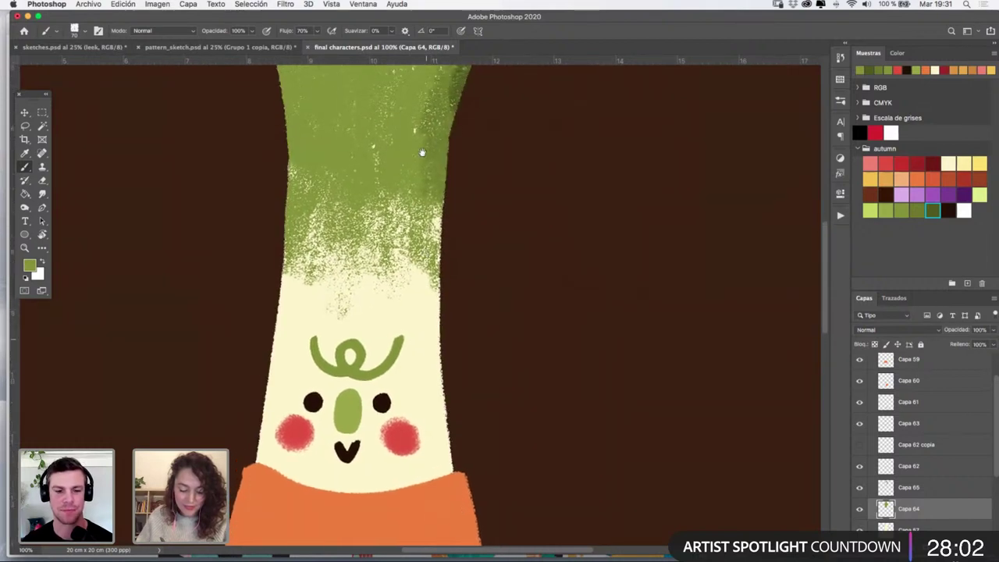
{"action": "scroll", "coordinate": [422, 152], "scroll_direction": "down", "scroll_amount": 7}
Reload the body outline from Capa 57 as a selection, add a new layer above it and choose the yellow autumn swatch
{"action": "key", "text": "v"}
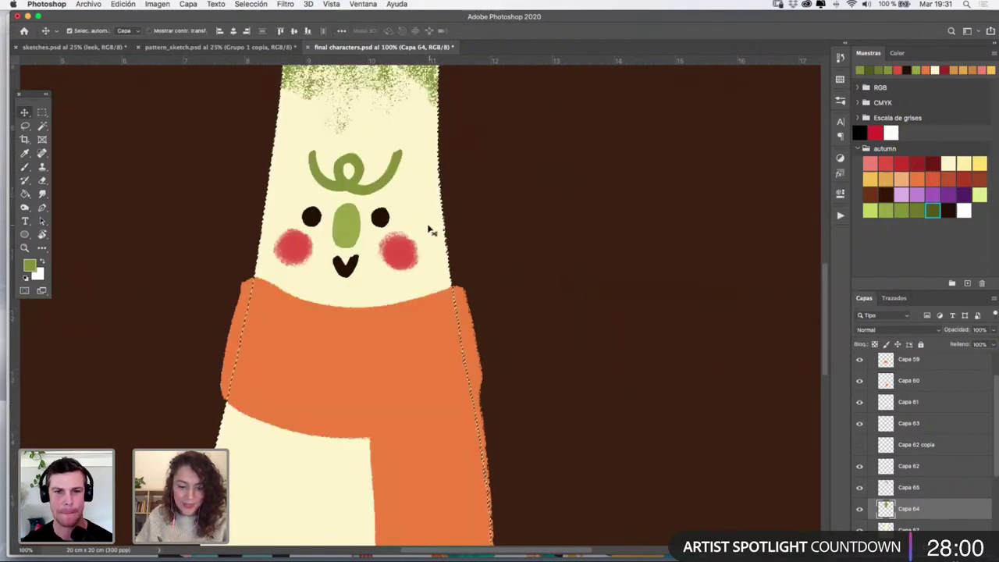
{"action": "key", "text": "super+d"}
{"action": "left_click", "coordinate": [432, 226]}
{"action": "left_click", "coordinate": [886, 528], "text": "super"}
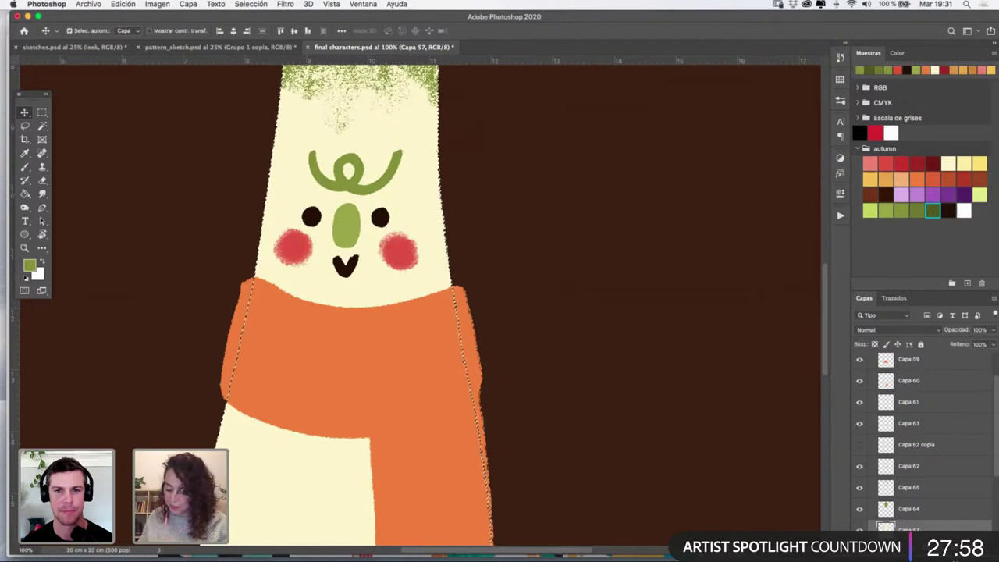
{"action": "left_click", "coordinate": [967, 549]}
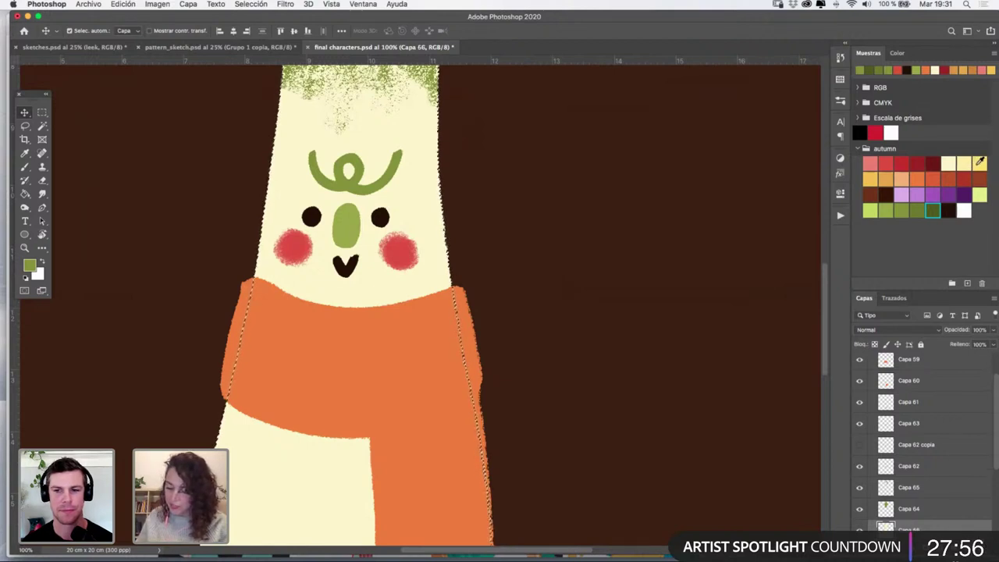
{"action": "left_click", "coordinate": [980, 162]}
Brush yellow shading down the right edge of the stalk beside the face, from the green fade to the scarf
{"action": "key", "text": "z"}
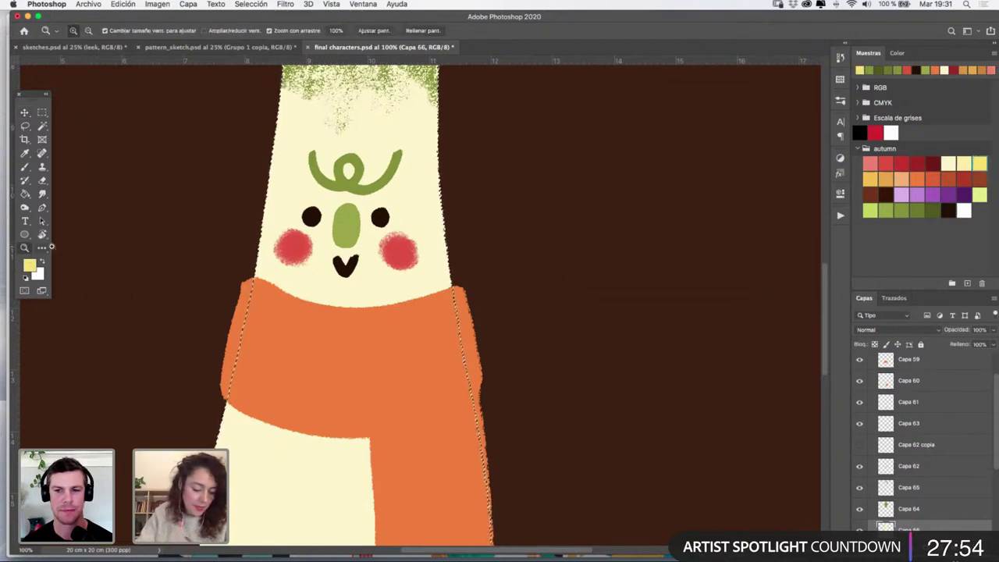
{"action": "left_click", "coordinate": [435, 241], "text": "alt"}
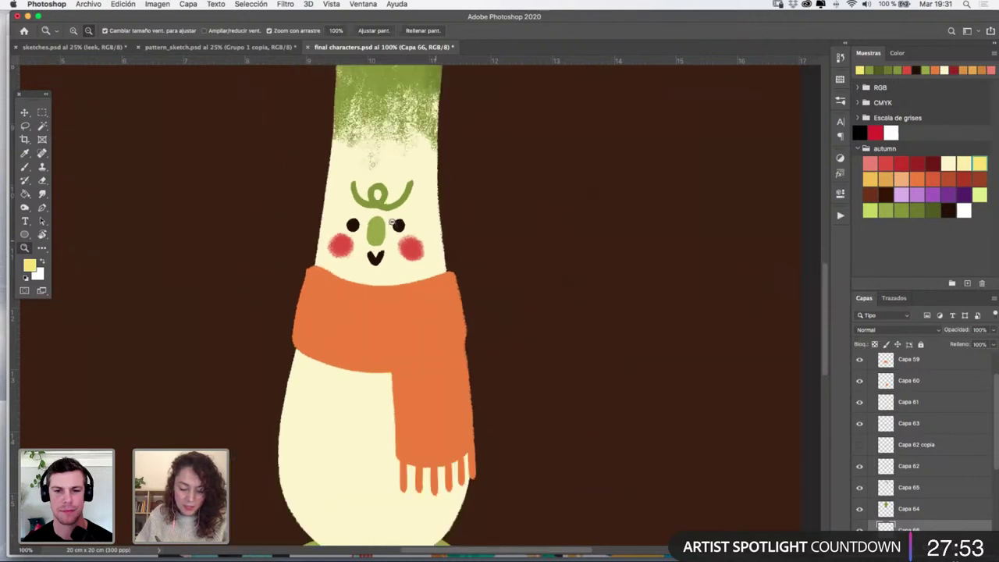
{"action": "left_click", "coordinate": [31, 168]}
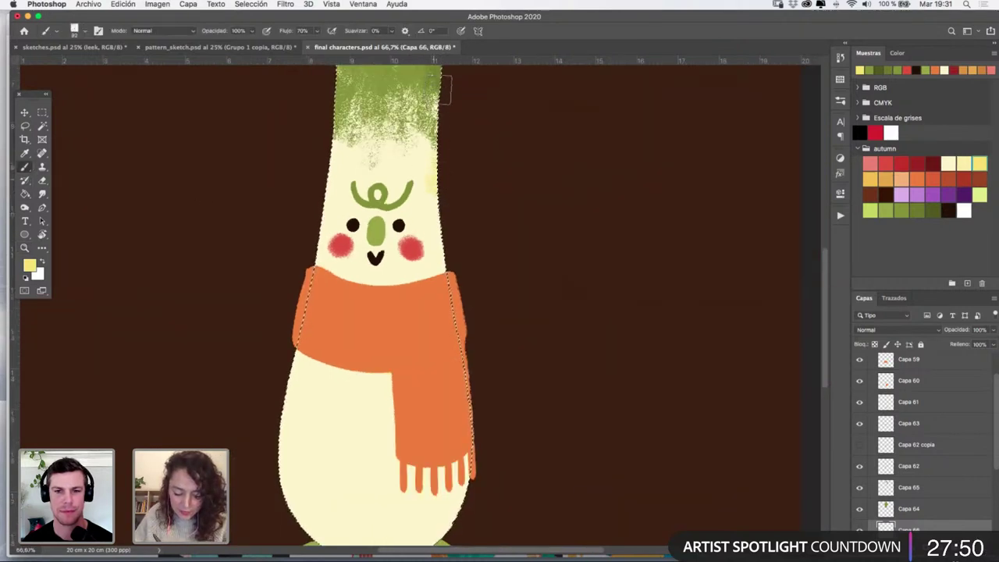
{"action": "key", "text": "z"}
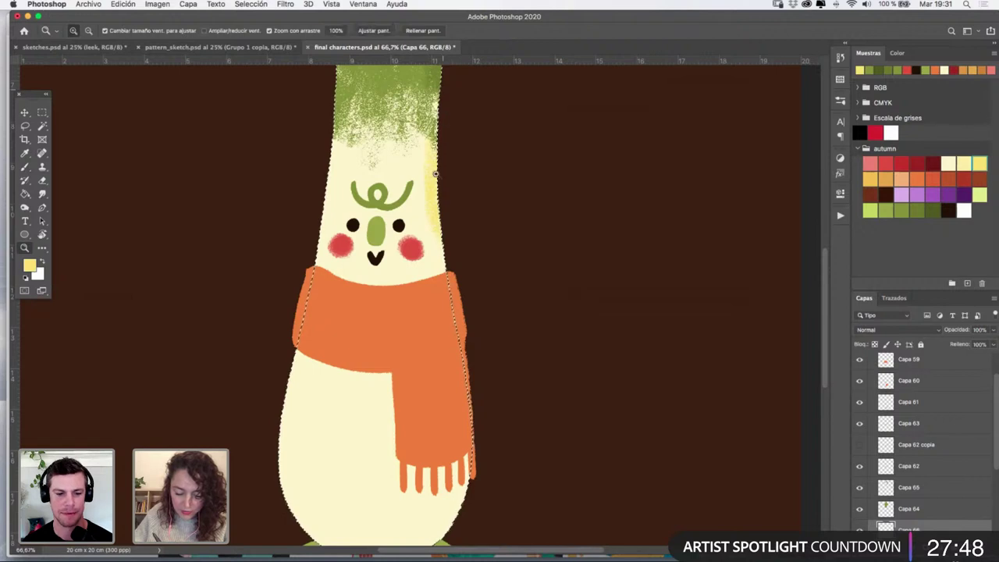
{"action": "left_click_drag", "start_coordinate": [438, 174], "coordinate": [444, 218]}
{"action": "key", "text": "b"}
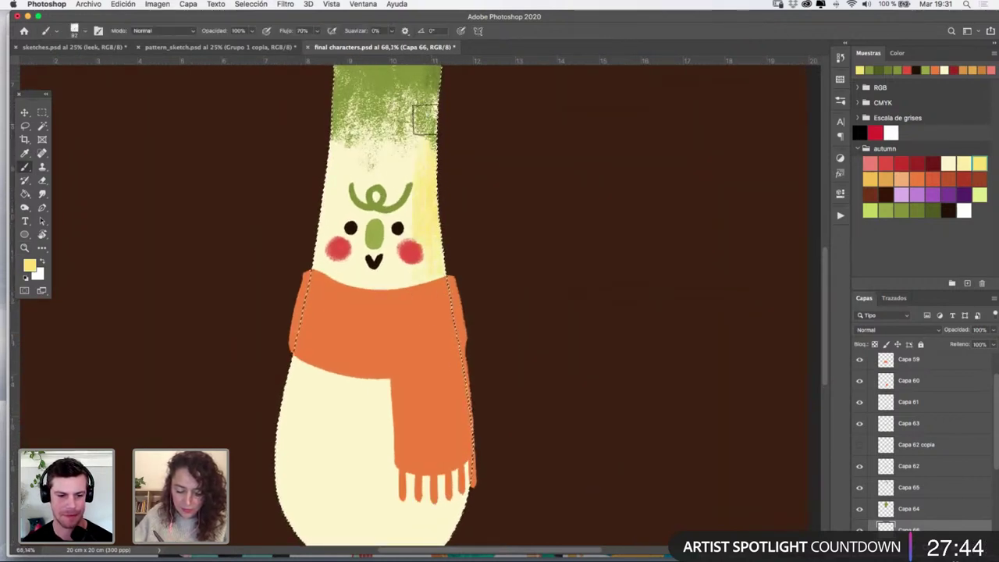
{"action": "scroll", "coordinate": [425, 119], "scroll_direction": "up", "scroll_amount": 3}
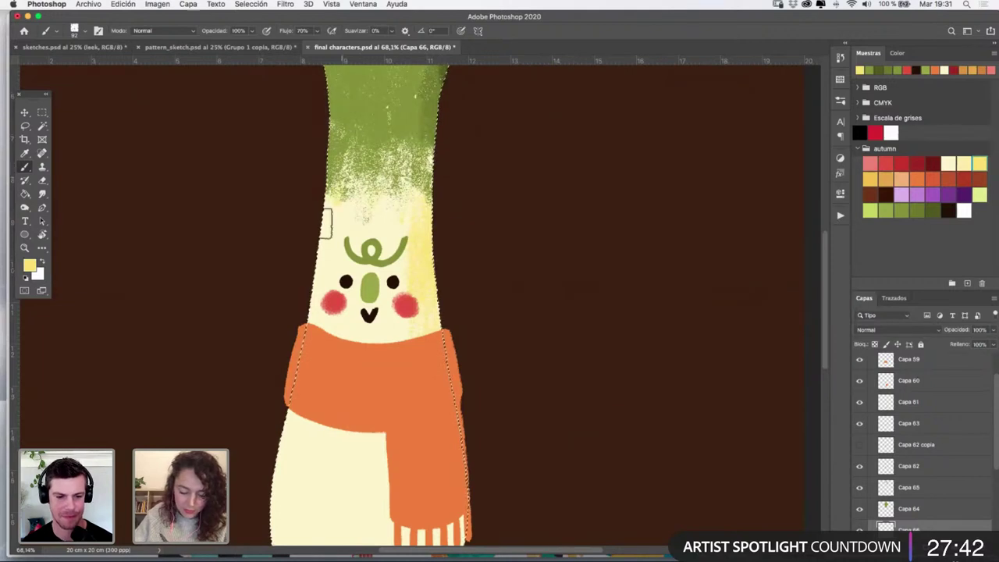
Brush yellow shading on the bulb's lower right edge below the scarf fringe and touch up the stalk just under the green fade
{"action": "scroll", "coordinate": [399, 394], "scroll_direction": "down", "scroll_amount": 5}
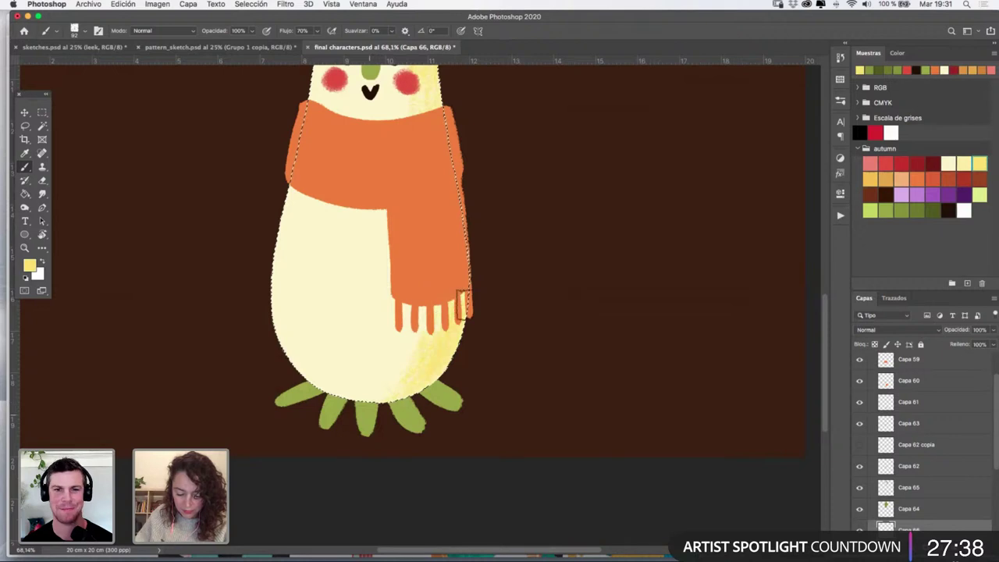
{"action": "key", "text": "super+d"}
{"action": "scroll", "coordinate": [474, 206], "scroll_direction": "up", "scroll_amount": 4}
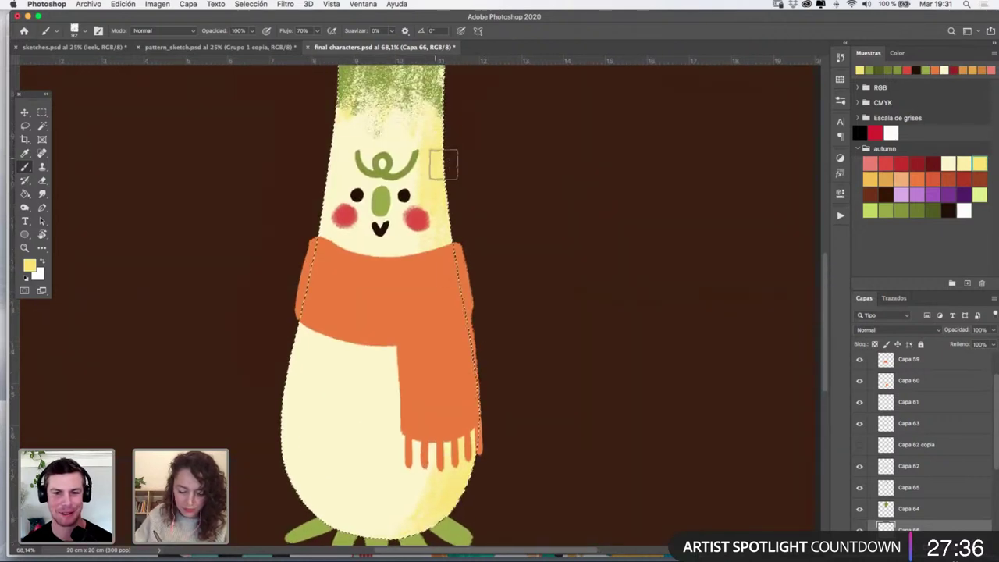
{"action": "scroll", "coordinate": [461, 249], "scroll_direction": "up", "scroll_amount": 4}
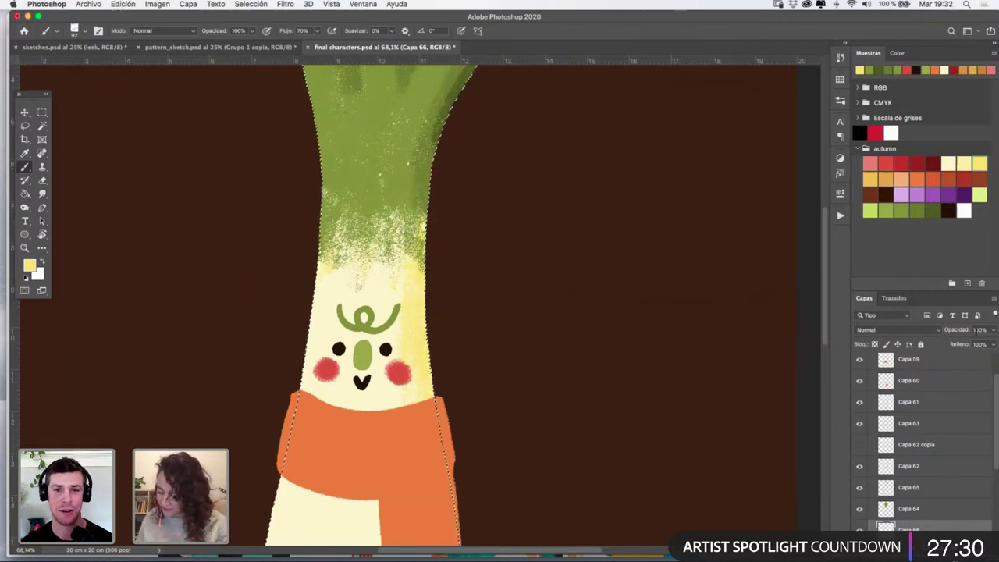
Lower the yellow shading layer's opacity to 68%, check the shading up close and at full figure, and deselect the body outline
{"action": "left_click", "coordinate": [990, 331]}
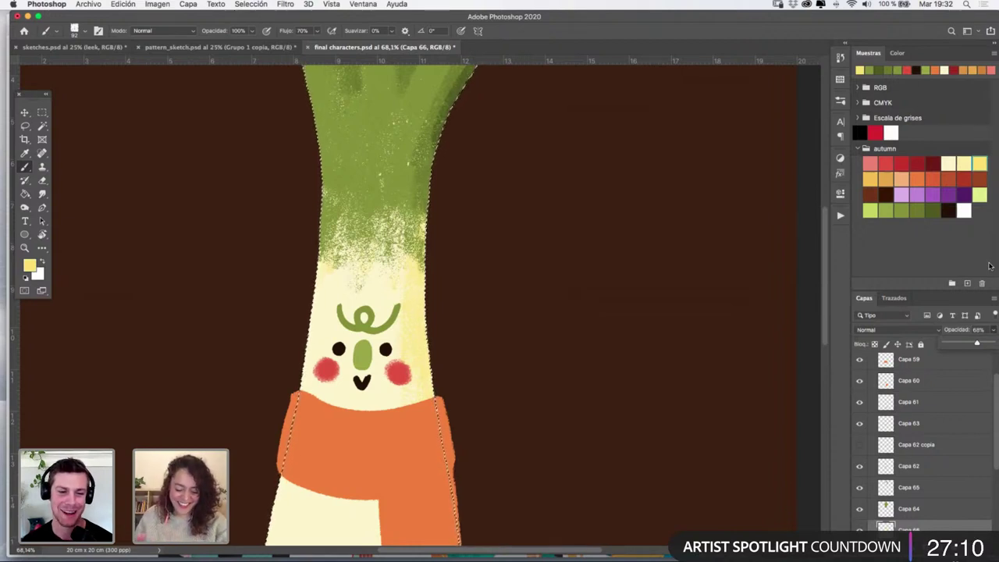
{"action": "left_click", "coordinate": [28, 250]}
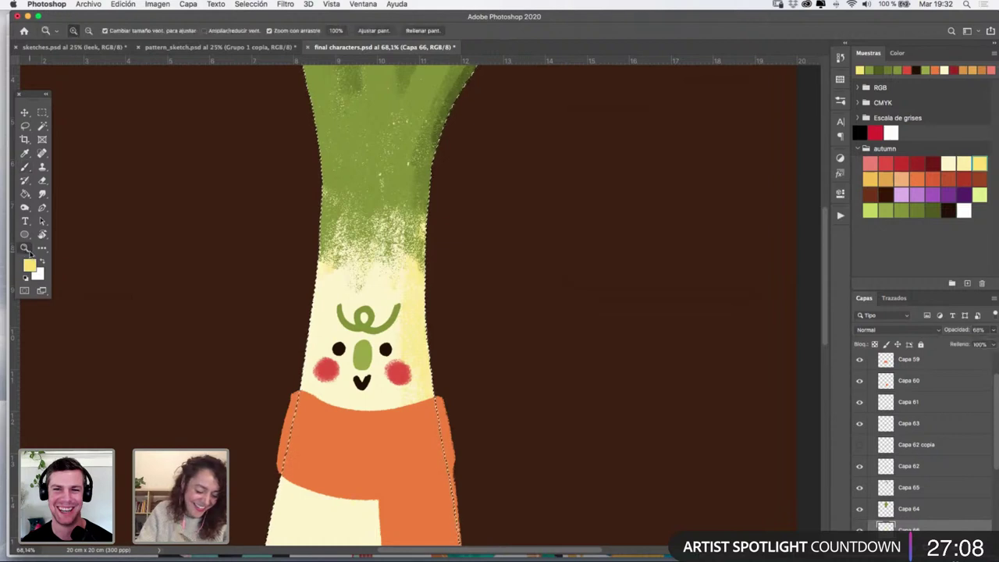
{"action": "left_click", "coordinate": [423, 356]}
{"action": "left_click_drag", "start_coordinate": [471, 322], "coordinate": [489, 265]}
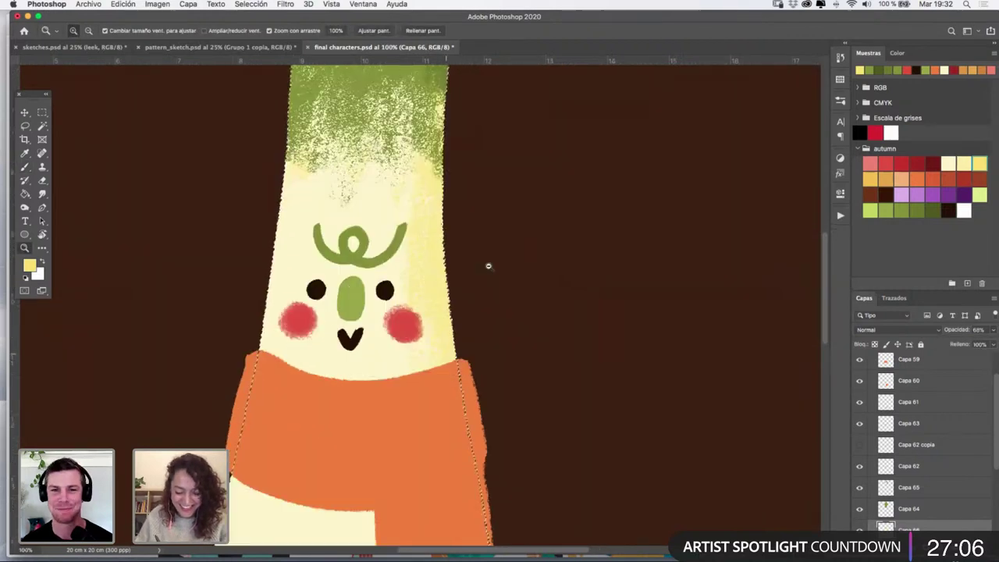
{"action": "left_click", "coordinate": [495, 274], "text": "alt"}
{"action": "left_click", "coordinate": [489, 266], "text": "alt"}
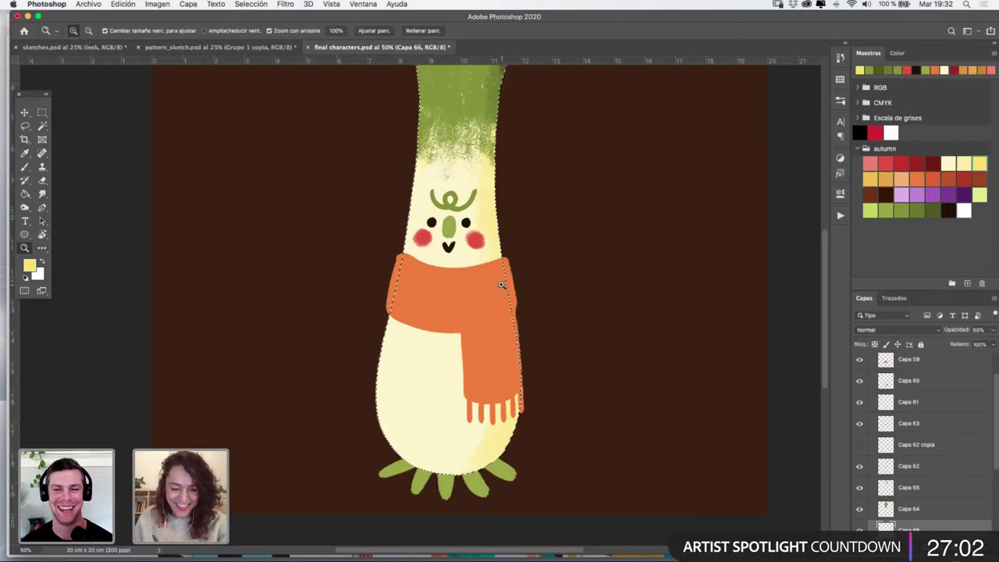
{"action": "key", "text": "super+d"}
{"action": "key", "text": "v"}
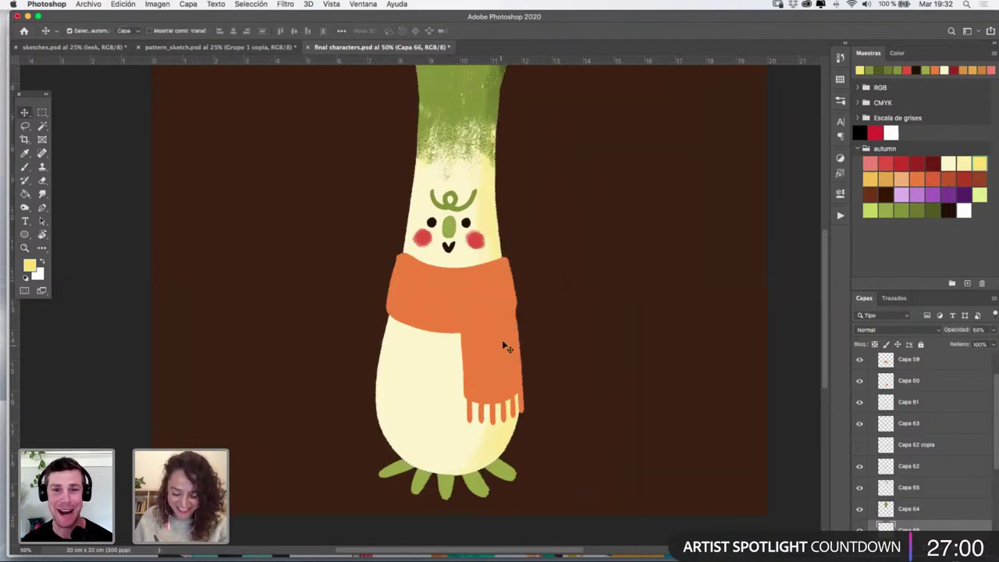
Load the scarf tail's outline from Capa 60 as a selection, add a new layer above it and choose the brick red autumn swatch
{"action": "left_click", "coordinate": [507, 351]}
{"action": "left_click", "coordinate": [885, 381], "text": "super"}
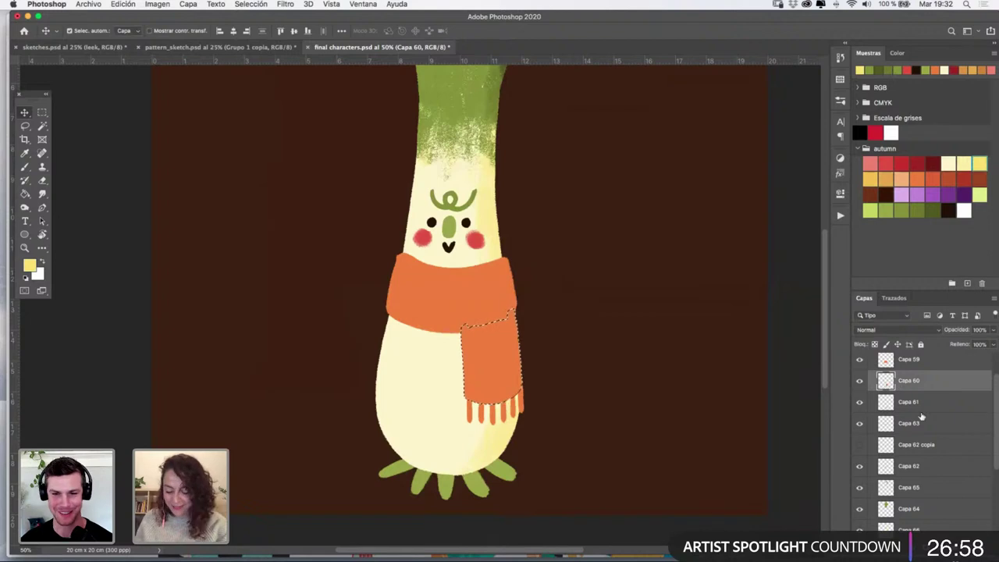
{"action": "key", "text": "super+alt+shift+n"}
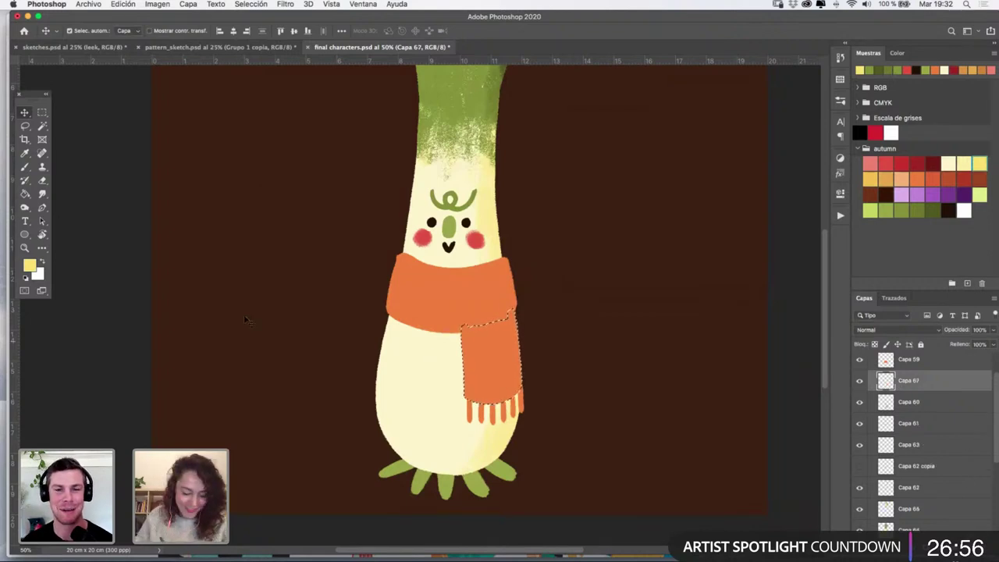
{"action": "key", "text": "z"}
{"action": "left_click", "coordinate": [539, 335]}
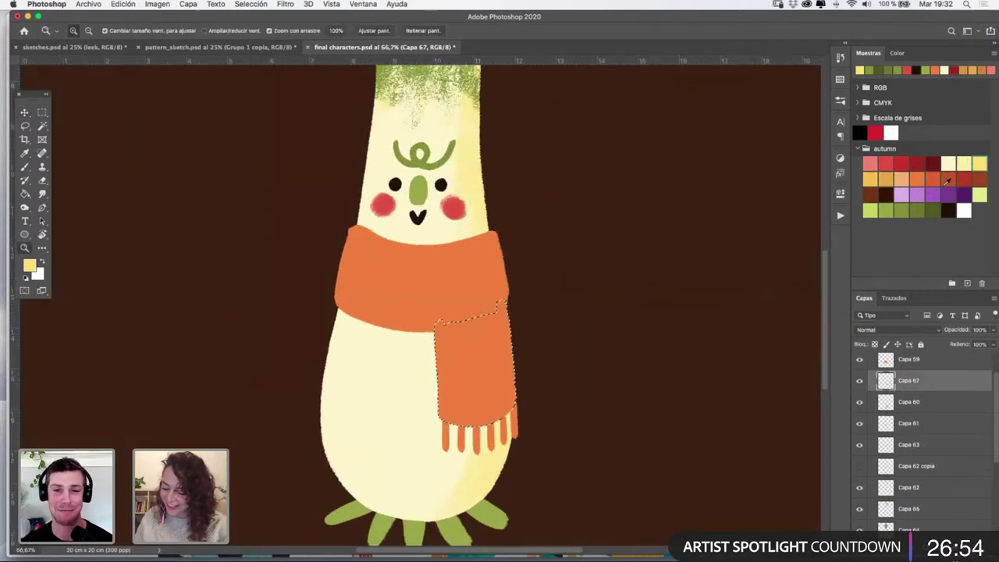
{"action": "left_click", "coordinate": [966, 179]}
{"action": "key", "text": "b"}
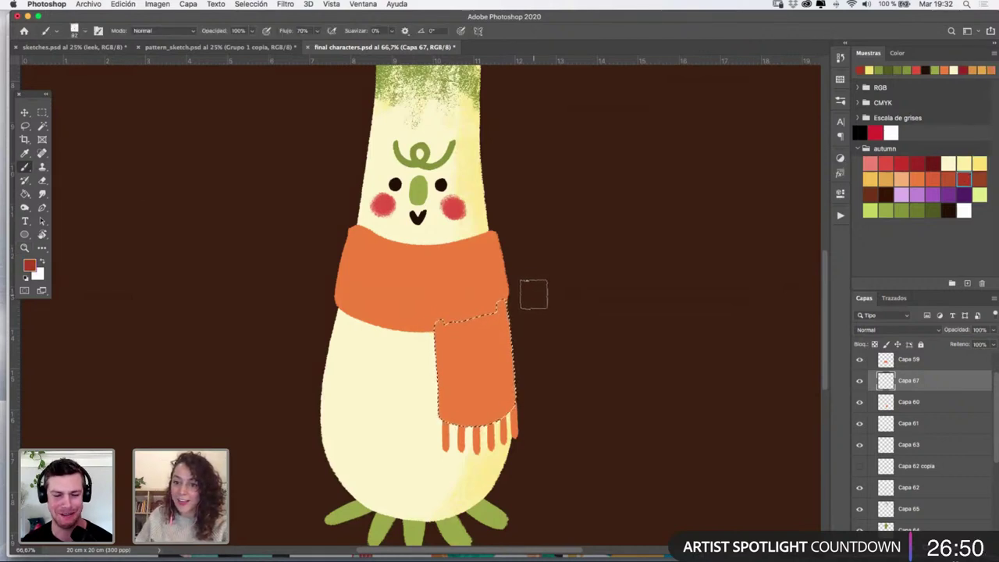
Brush grainy brick red shading over the upper part of the scarf tail, fading downward, and deselect the outline
{"action": "mouse_move", "coordinate": [476, 334]}
{"action": "left_mouse_down"}
{"action": "mouse_move", "coordinate": [447, 319]}
{"action": "mouse_move", "coordinate": [494, 313]}
{"action": "mouse_move", "coordinate": [439, 344]}
{"action": "mouse_move", "coordinate": [502, 317]}
{"action": "mouse_move", "coordinate": [427, 342]}
{"action": "mouse_move", "coordinate": [501, 319]}
{"action": "mouse_move", "coordinate": [490, 337]}
{"action": "mouse_move", "coordinate": [504, 331]}
{"action": "mouse_move", "coordinate": [460, 348]}
{"action": "mouse_move", "coordinate": [490, 329]}
{"action": "left_mouse_up"}
{"action": "key", "text": "super+z"}
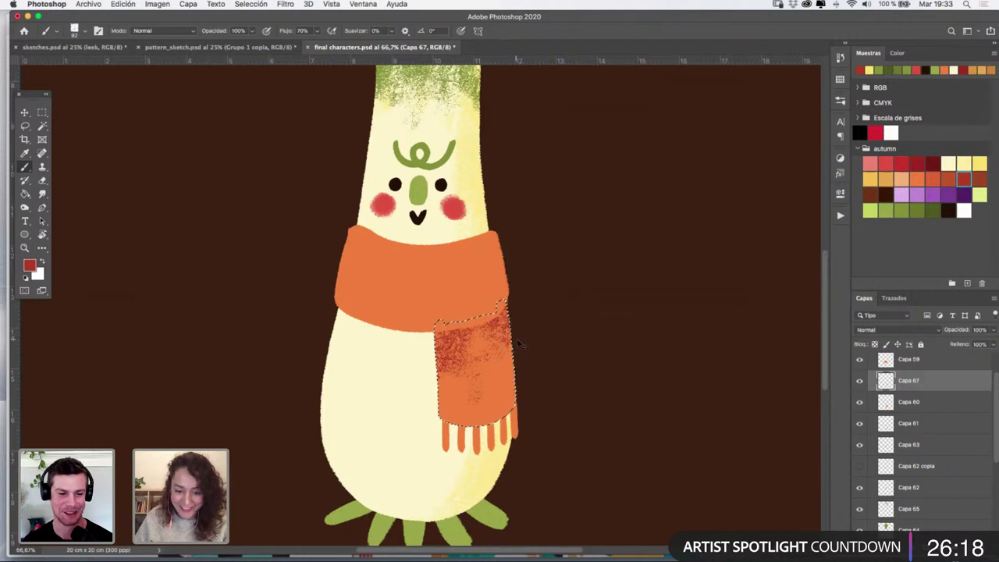
{"action": "key", "text": "super+d"}
Select the scarf tail's shading layer Capa 67 and lower its opacity to 76%
{"action": "key", "text": "v"}
{"action": "left_click", "coordinate": [492, 385]}
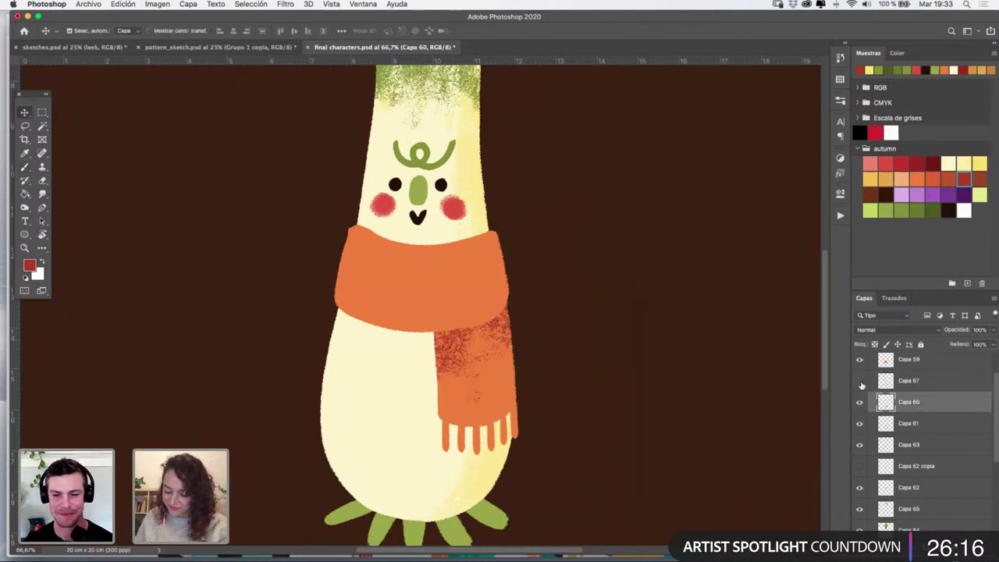
{"action": "left_click", "coordinate": [929, 381]}
{"action": "left_click", "coordinate": [993, 329]}
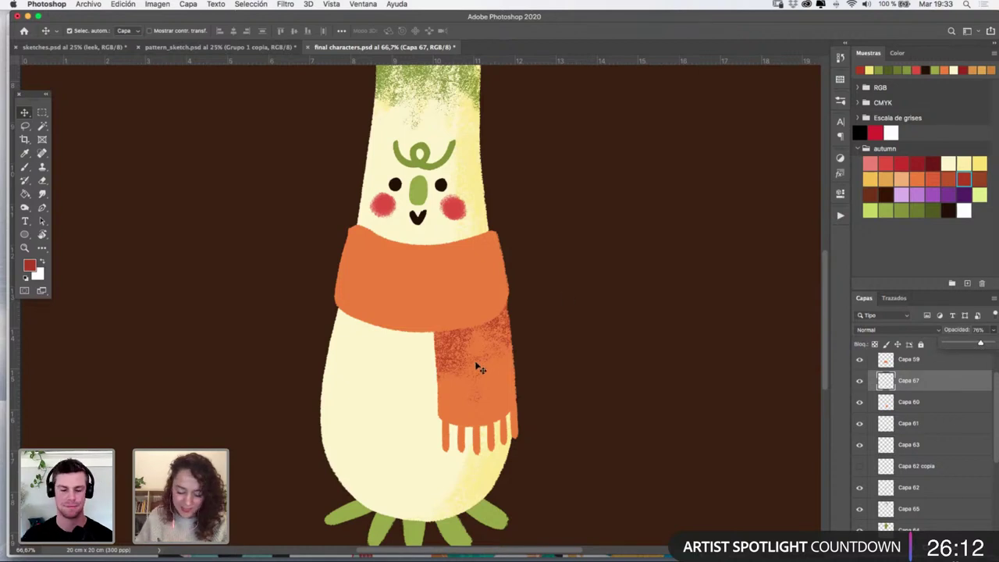
Reload the scarf tail's outline from Capa 60 as a selection and make the shading layer Capa 67 active for painting
{"action": "left_click", "coordinate": [27, 247]}
{"action": "left_click", "coordinate": [495, 370]}
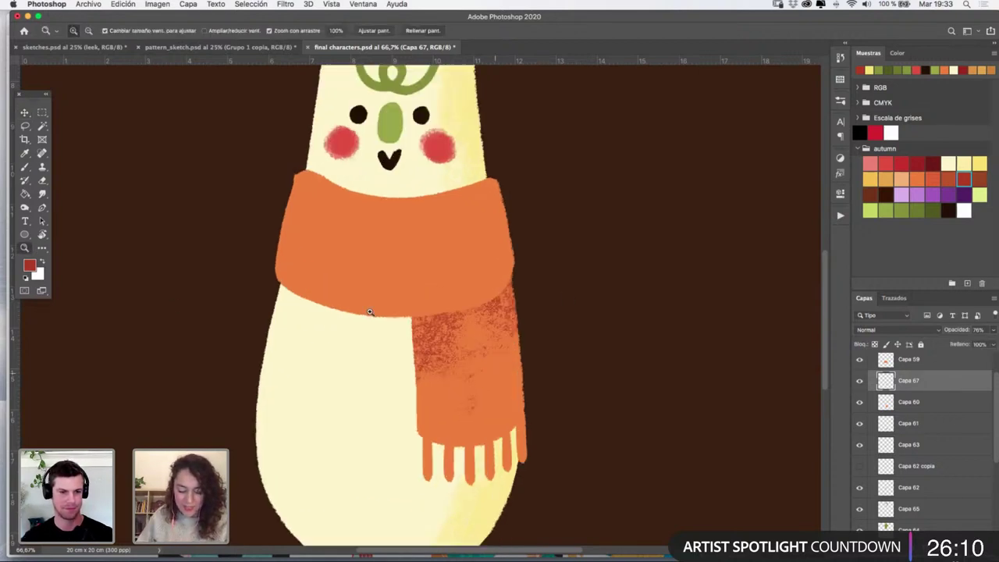
{"action": "key", "text": "b"}
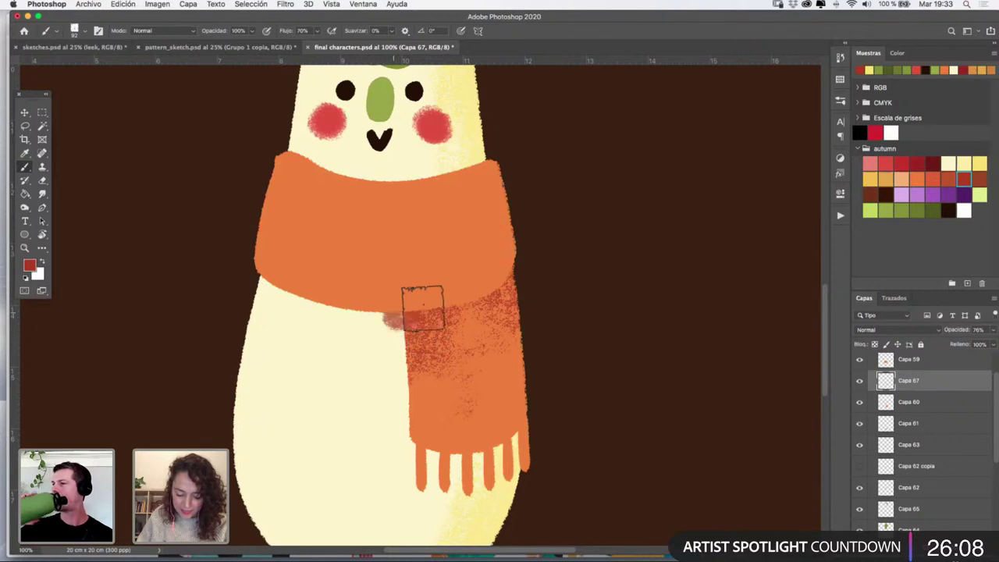
{"action": "left_click", "coordinate": [886, 402]}
{"action": "left_click", "coordinate": [886, 402], "text": "super"}
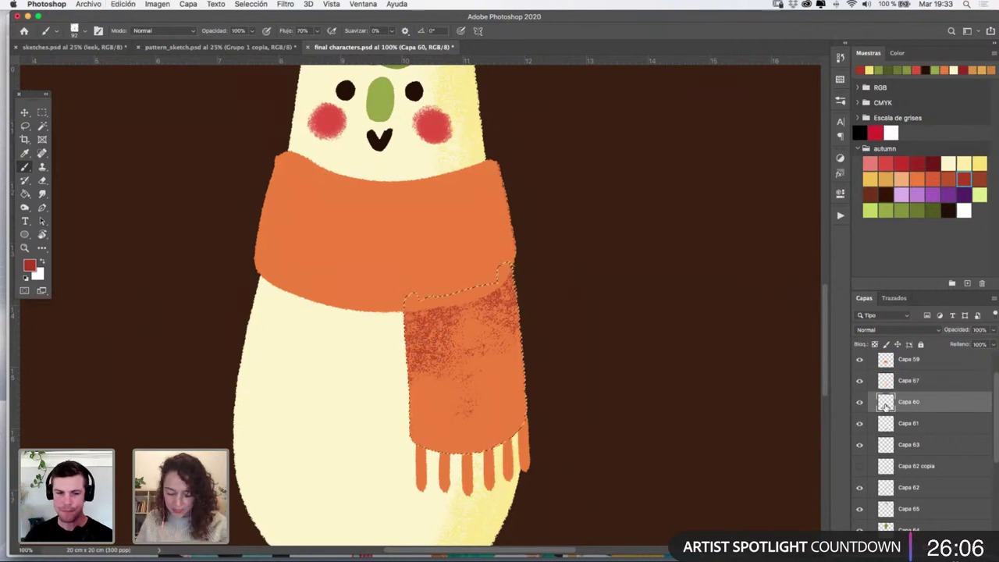
{"action": "left_click", "coordinate": [884, 381]}
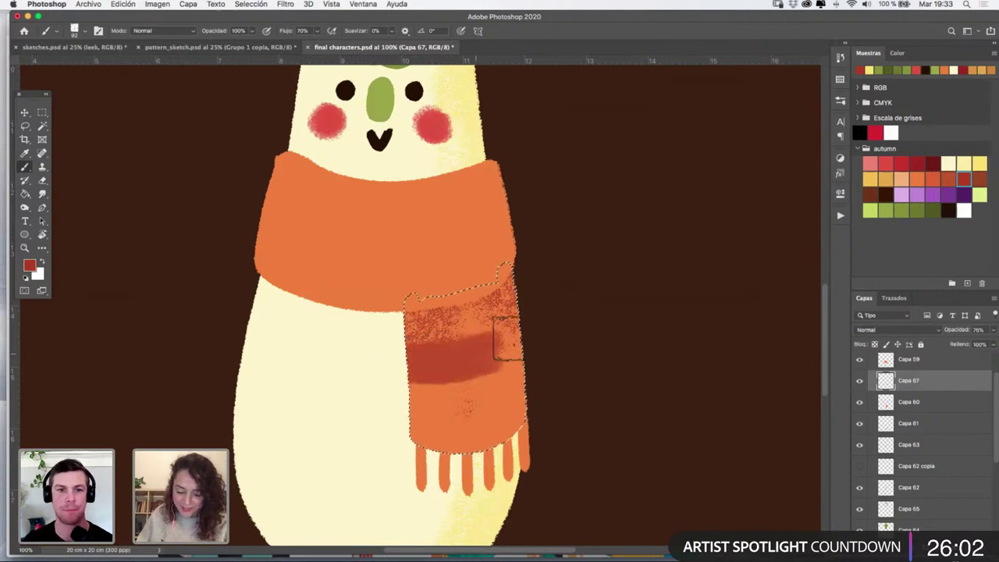
{"action": "left_click_drag", "start_coordinate": [513, 339], "coordinate": [534, 334]}
{"action": "key", "text": "super+z"}
{"action": "left_click_drag", "start_coordinate": [404, 360], "coordinate": [545, 336]}
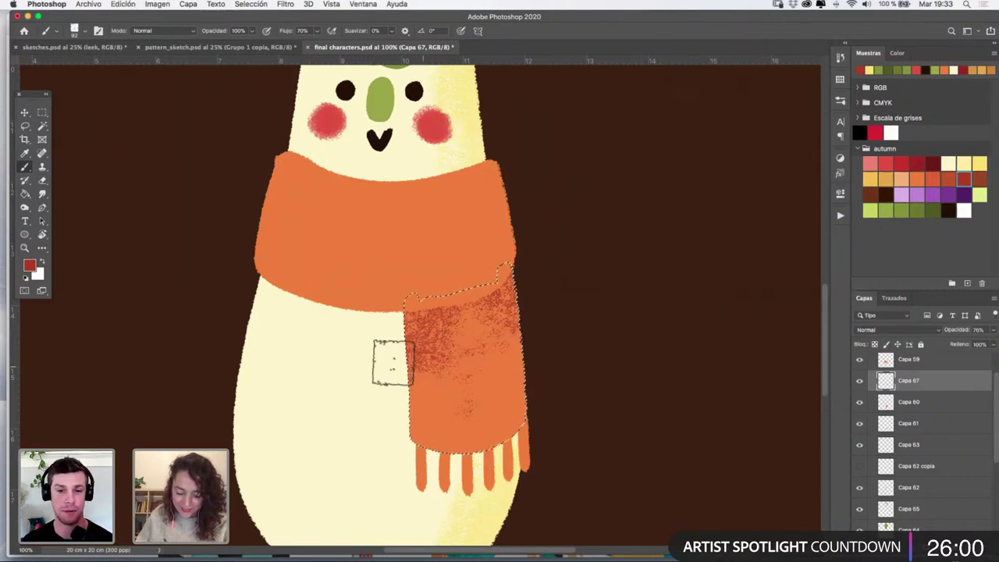
{"action": "left_click_drag", "start_coordinate": [393, 362], "coordinate": [549, 320]}
{"action": "left_click_drag", "start_coordinate": [387, 440], "coordinate": [532, 422]}
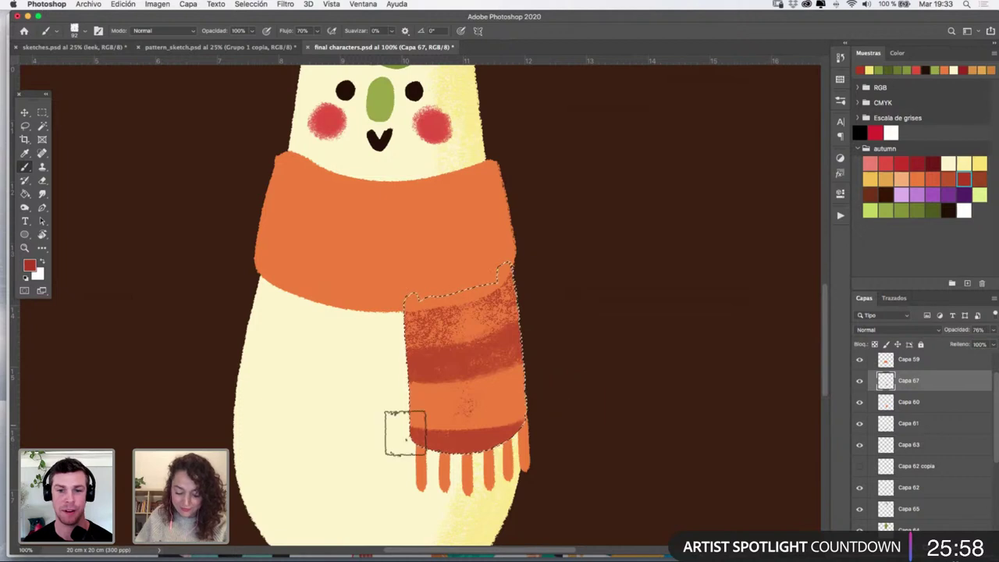
{"action": "key", "text": "super+z"}
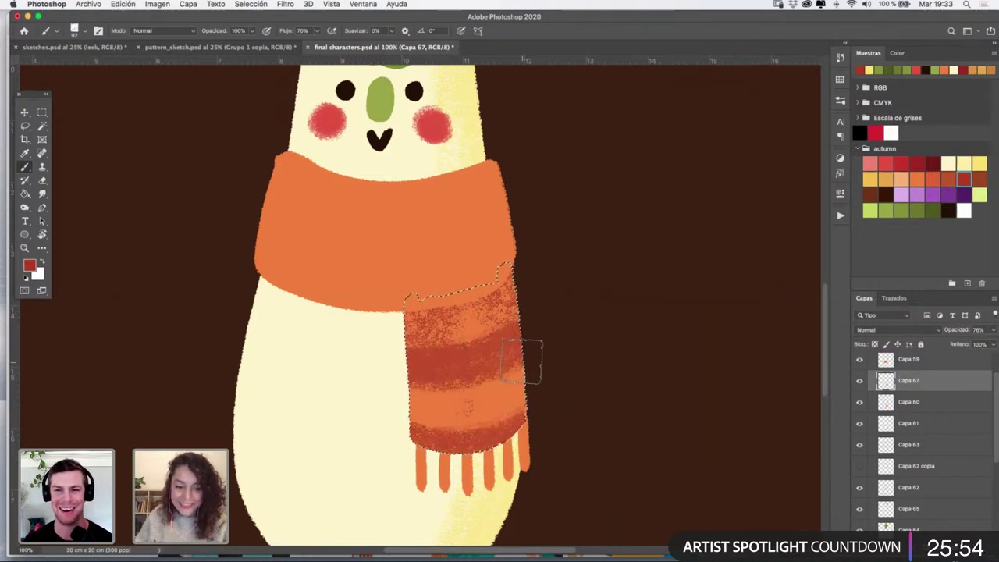
{"action": "key", "text": "super+s"}
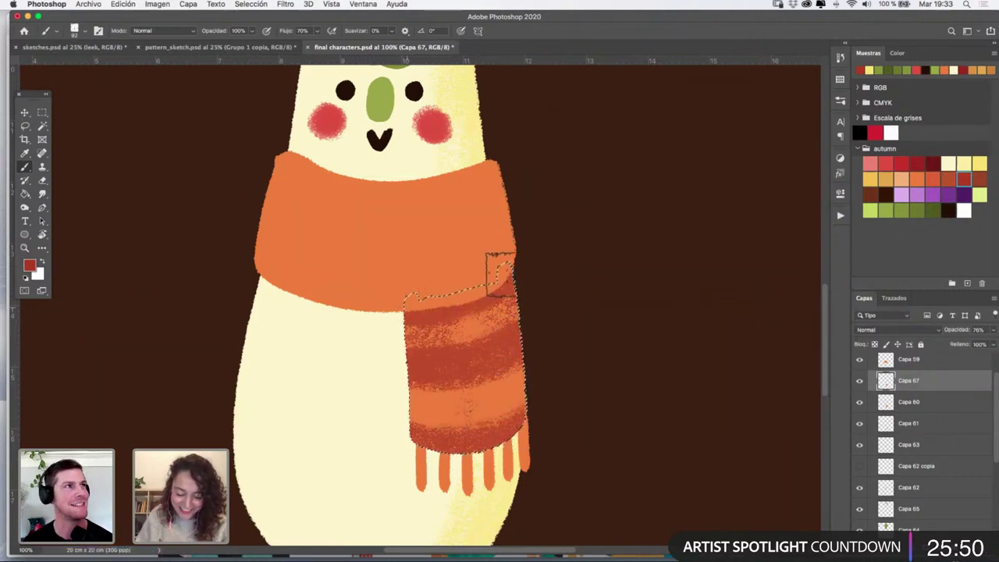
{"action": "key", "text": "super+z"}
{"action": "key", "text": "super+z"}
{"action": "key", "text": "super+z"}
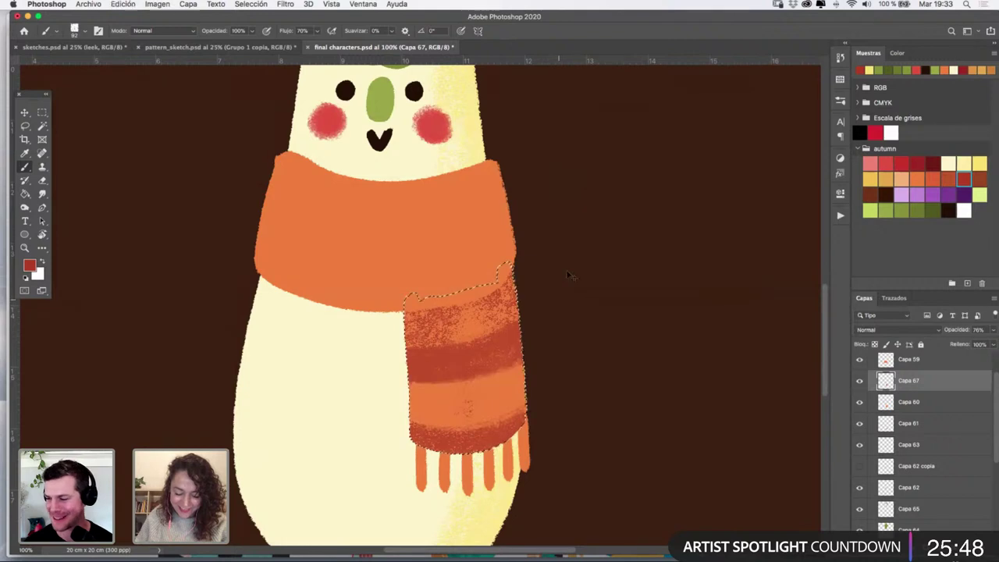
{"action": "key", "text": "super+z"}
{"action": "key", "text": "super+z"}
Brush three curved brick red stripes across the scarf tail: just under the neck wrap, across the middle and above the fringe
{"action": "left_click_drag", "start_coordinate": [508, 262], "coordinate": [440, 305]}
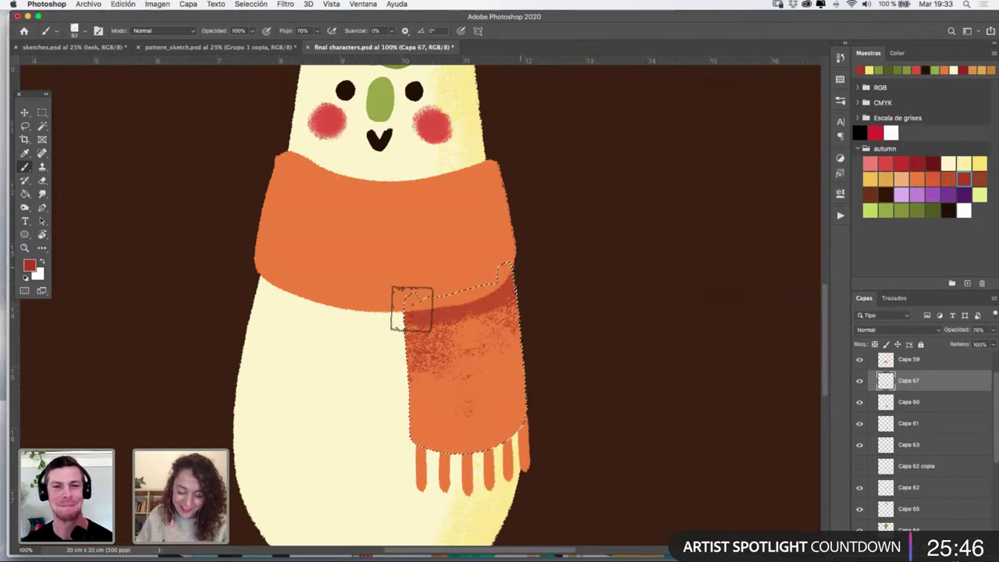
{"action": "left_click_drag", "start_coordinate": [493, 360], "coordinate": [401, 370]}
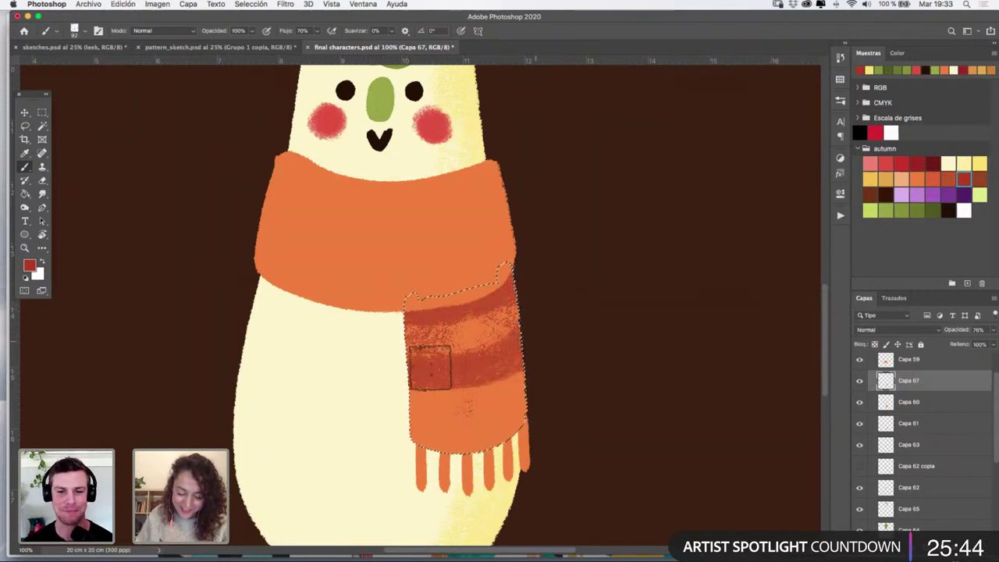
{"action": "key", "text": "super+z"}
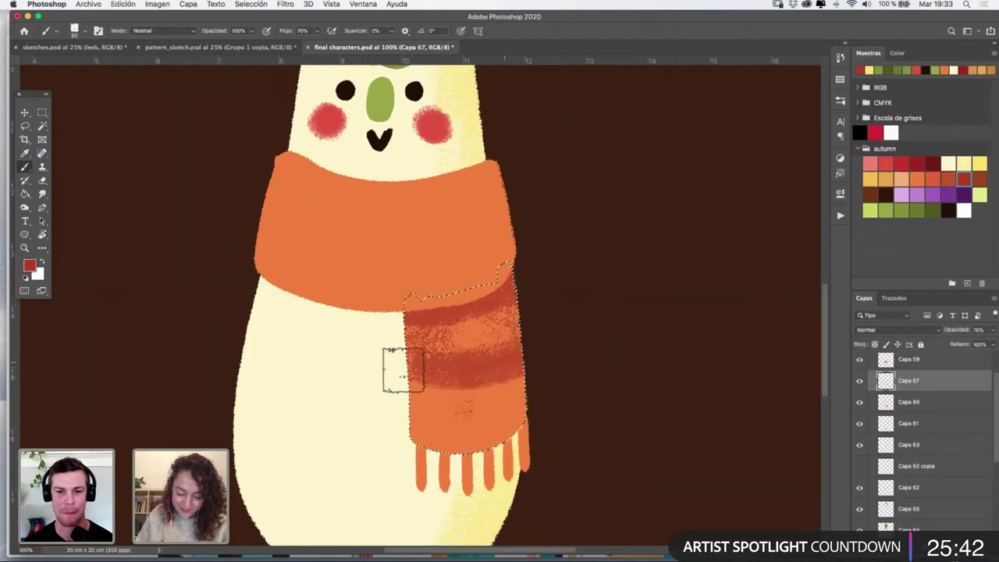
{"action": "mouse_move", "coordinate": [402, 369]}
{"action": "left_mouse_down"}
{"action": "mouse_move", "coordinate": [490, 367]}
{"action": "mouse_move", "coordinate": [514, 352]}
{"action": "left_mouse_up"}
{"action": "mouse_move", "coordinate": [404, 431]}
{"action": "left_mouse_down"}
{"action": "mouse_move", "coordinate": [496, 438]}
{"action": "mouse_move", "coordinate": [518, 422]}
{"action": "left_mouse_up"}
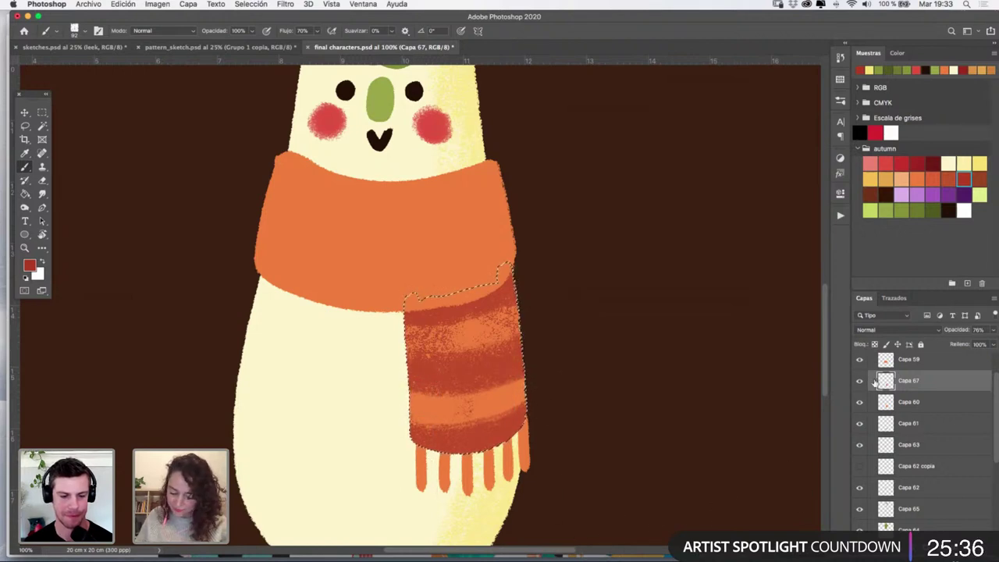
Add a new layer directly above Capa 60 and choose the light orange autumn swatch
{"action": "left_click", "coordinate": [922, 404]}
{"action": "left_click", "coordinate": [967, 549]}
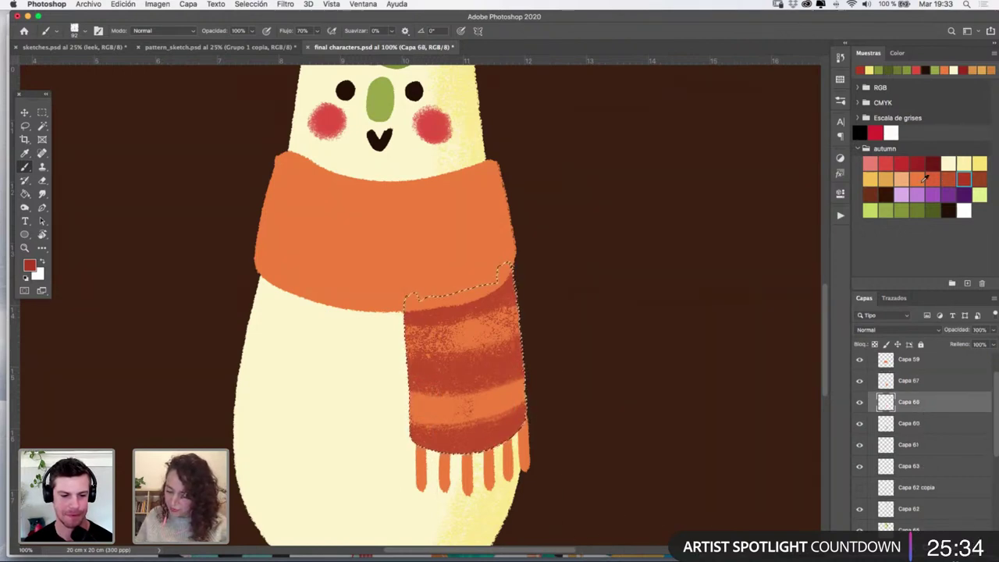
{"action": "left_click", "coordinate": [906, 177]}
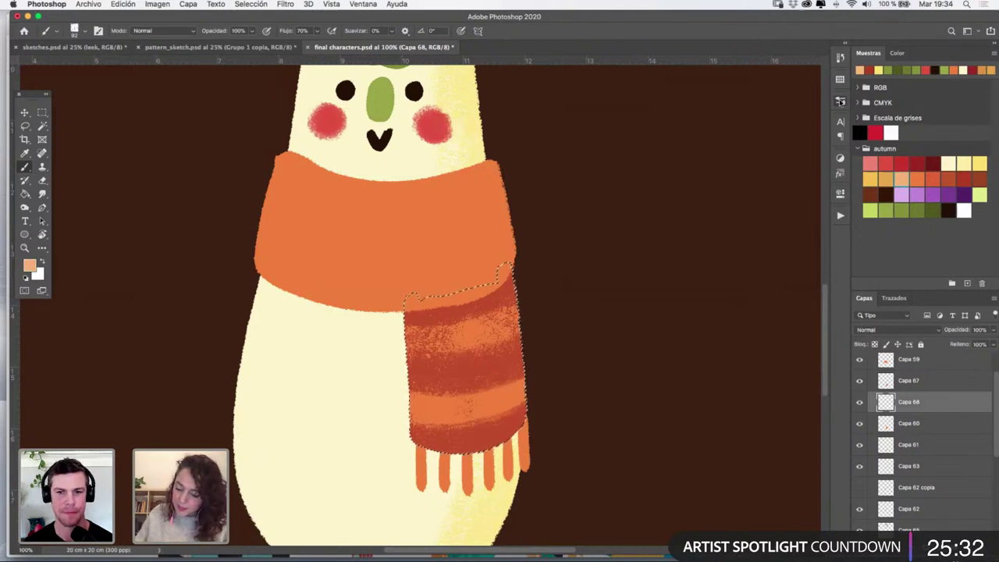
Dab light orange speckles onto the scarf tail's orange bands with Kyle's FX Box - Noise Control brush, and deselect the outline
{"action": "left_click", "coordinate": [840, 102]}
{"action": "left_click", "coordinate": [734, 204]}
{"action": "mouse_move", "coordinate": [433, 406]}
{"action": "left_mouse_down"}
{"action": "mouse_move", "coordinate": [472, 406]}
{"action": "mouse_move", "coordinate": [434, 375]}
{"action": "left_mouse_up"}
{"action": "left_click", "coordinate": [722, 281]}
{"action": "left_click", "coordinate": [467, 334]}
{"action": "left_click", "coordinate": [443, 414]}
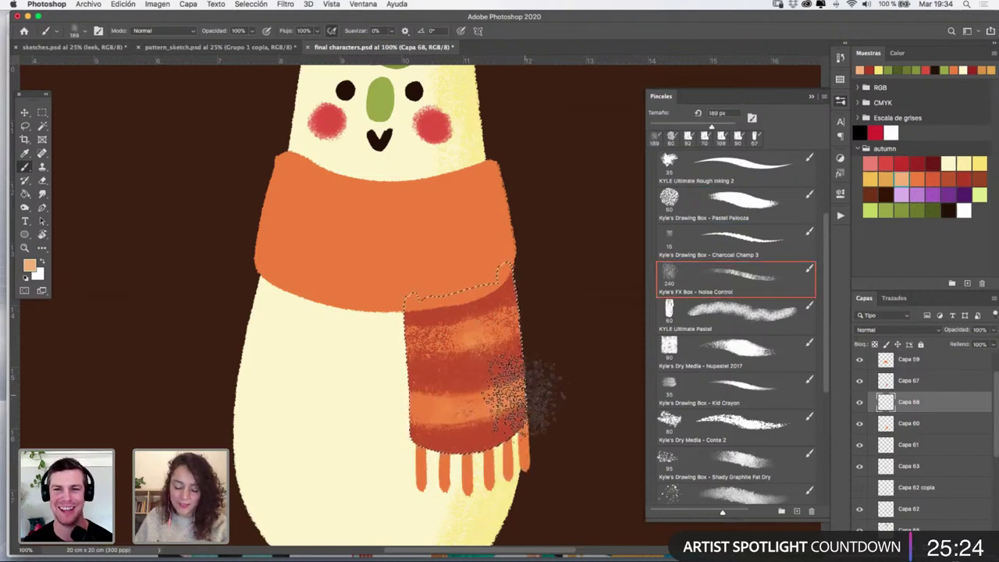
{"action": "left_click_drag", "start_coordinate": [511, 390], "coordinate": [422, 446]}
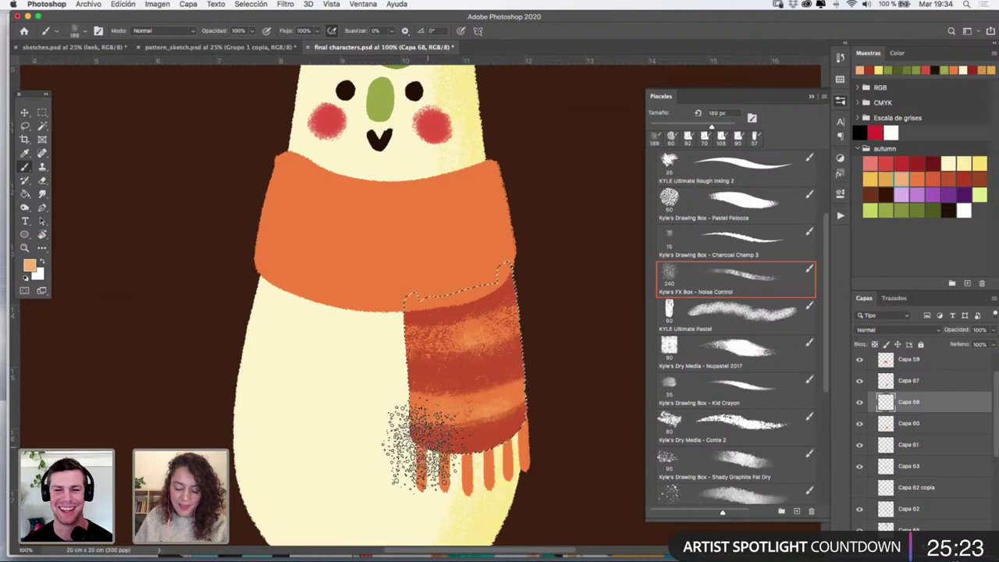
{"action": "left_click", "coordinate": [811, 96]}
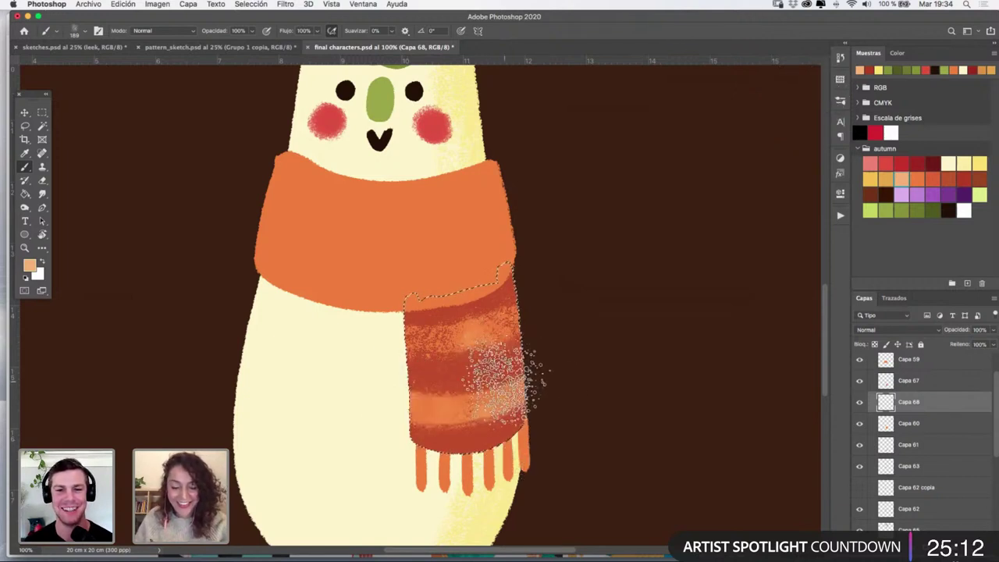
{"action": "key", "text": "super+d"}
Select the scarf's neck wrap layer Capa 59 and toggle its visibility to check the striped tail underneath
{"action": "left_click_drag", "start_coordinate": [525, 252], "coordinate": [530, 291]}
{"action": "key", "text": "v"}
{"action": "left_click", "coordinate": [477, 271]}
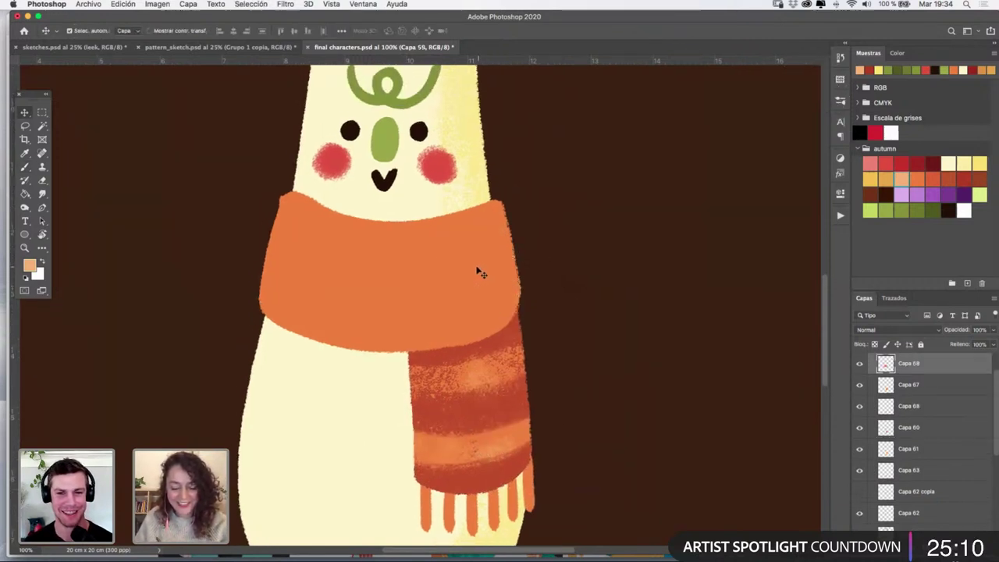
{"action": "left_click", "coordinate": [859, 364]}
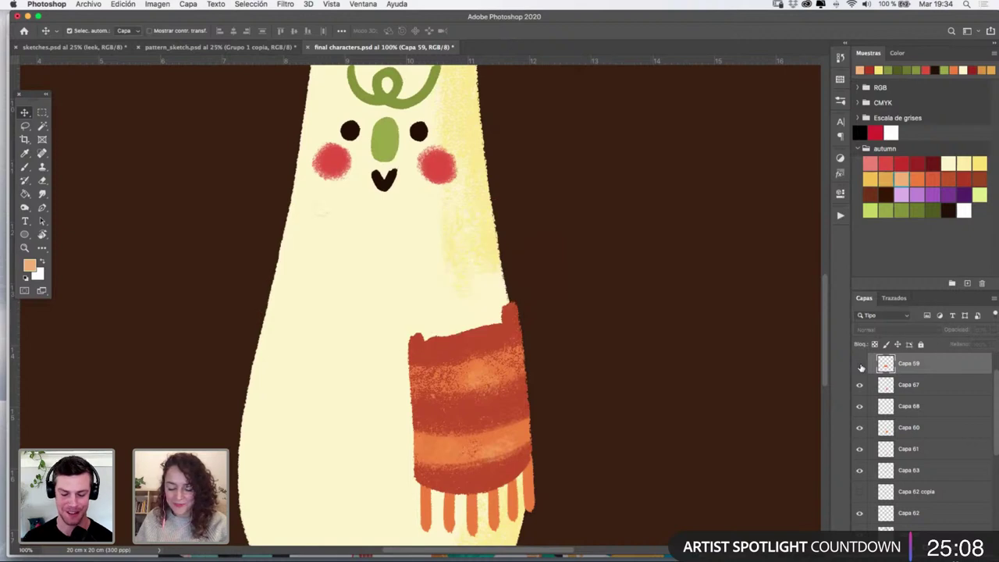
{"action": "left_click", "coordinate": [860, 363]}
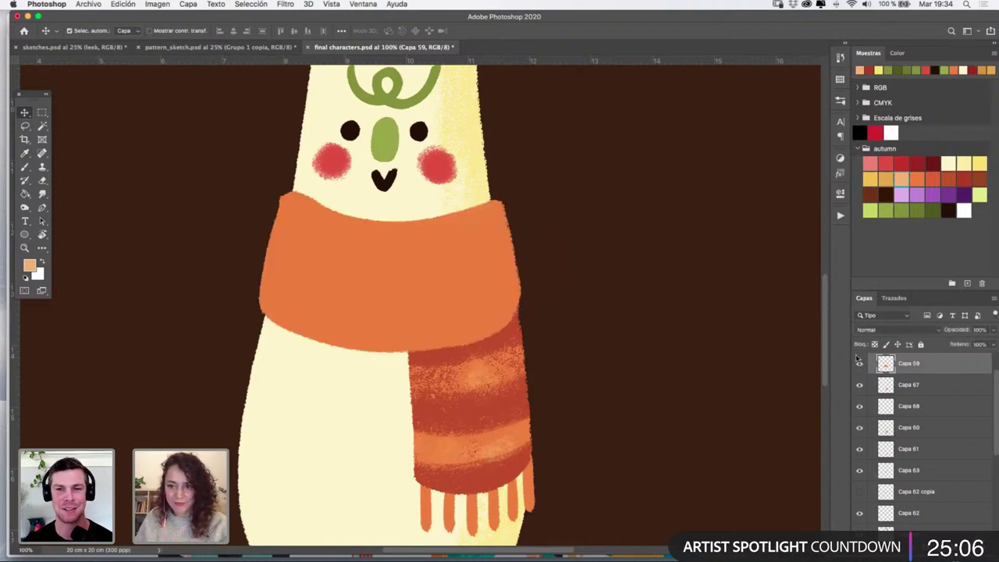
{"action": "left_click", "coordinate": [860, 364]}
{"action": "left_click", "coordinate": [859, 364]}
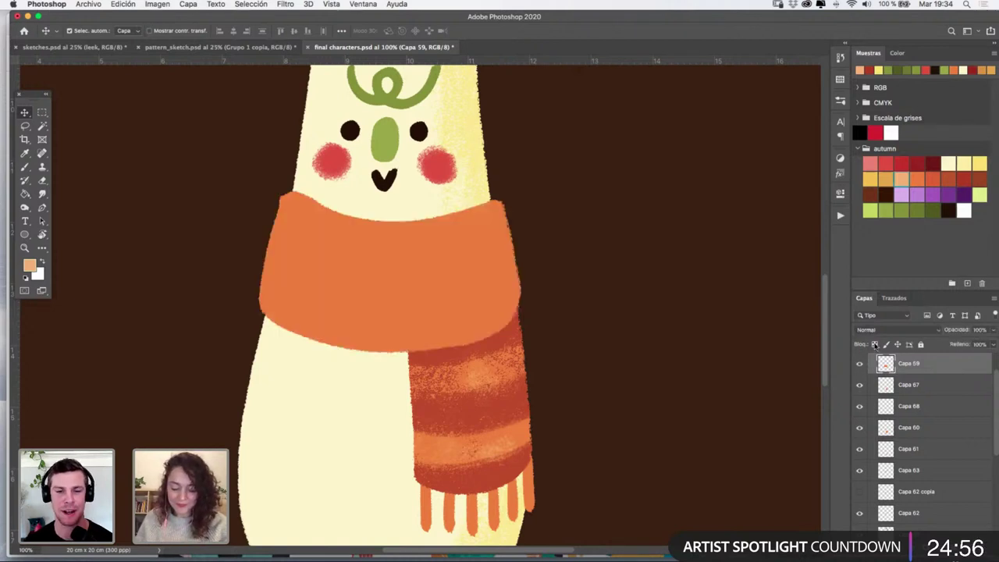
Add a layer above the neck wrap, load the wrap's outline as a selection and sample the tail stripe's red for the brush
{"action": "left_click", "coordinate": [967, 549]}
{"action": "left_click", "coordinate": [888, 387]}
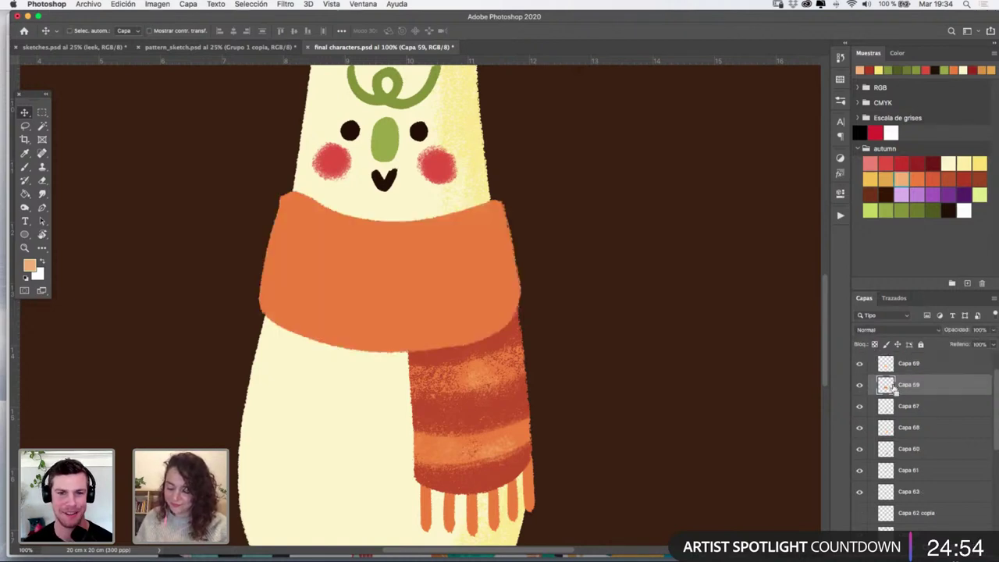
{"action": "left_click", "coordinate": [890, 386], "text": "super"}
{"action": "left_click", "coordinate": [910, 366]}
{"action": "key", "text": "i"}
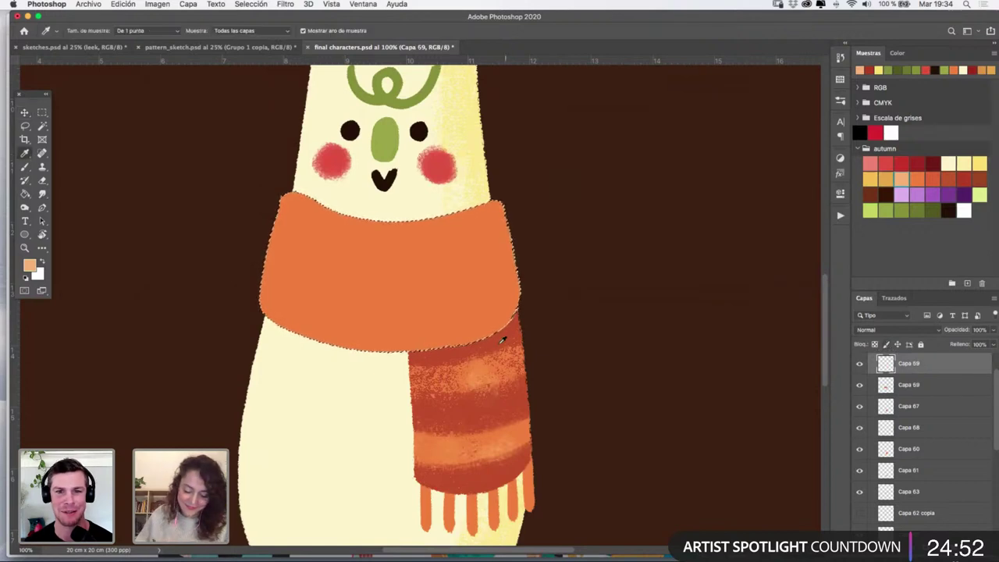
{"action": "left_click", "coordinate": [469, 330]}
{"action": "left_click", "coordinate": [26, 168]}
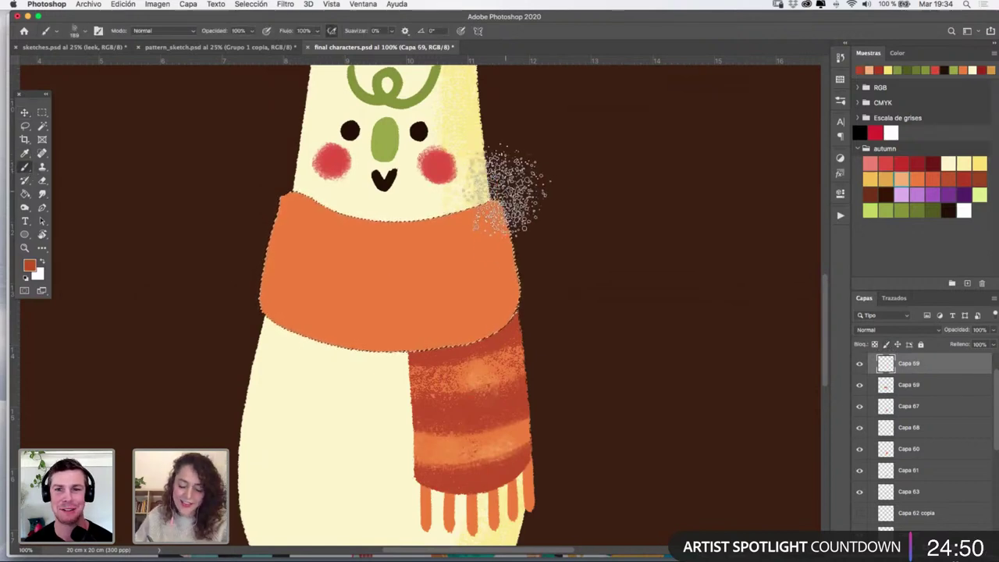
Shade the scarf neck wrap's edge and upper sides with red texture using Kyle's Dry Media - Nupastel 2017 brush
{"action": "left_click", "coordinate": [840, 100]}
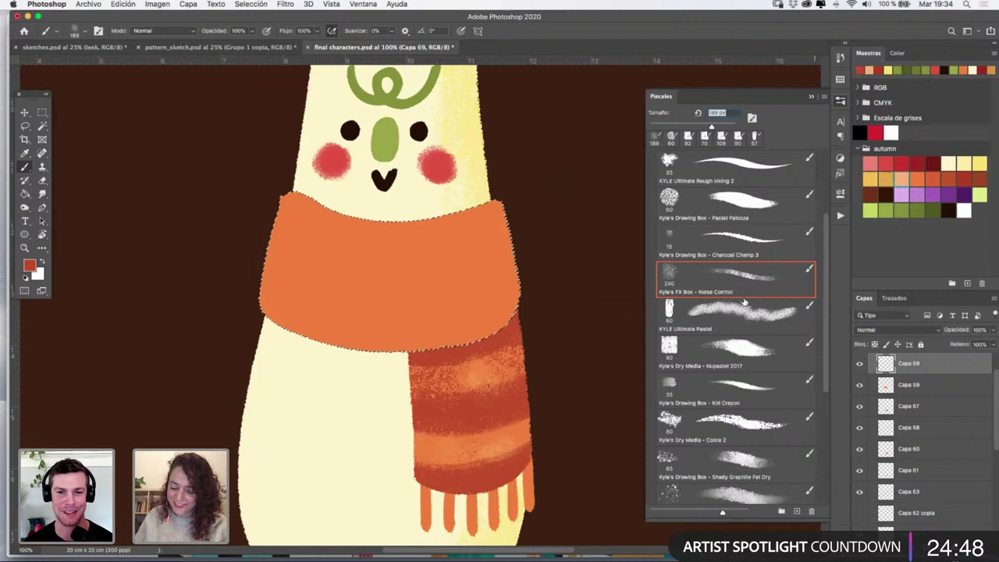
{"action": "left_click", "coordinate": [733, 351]}
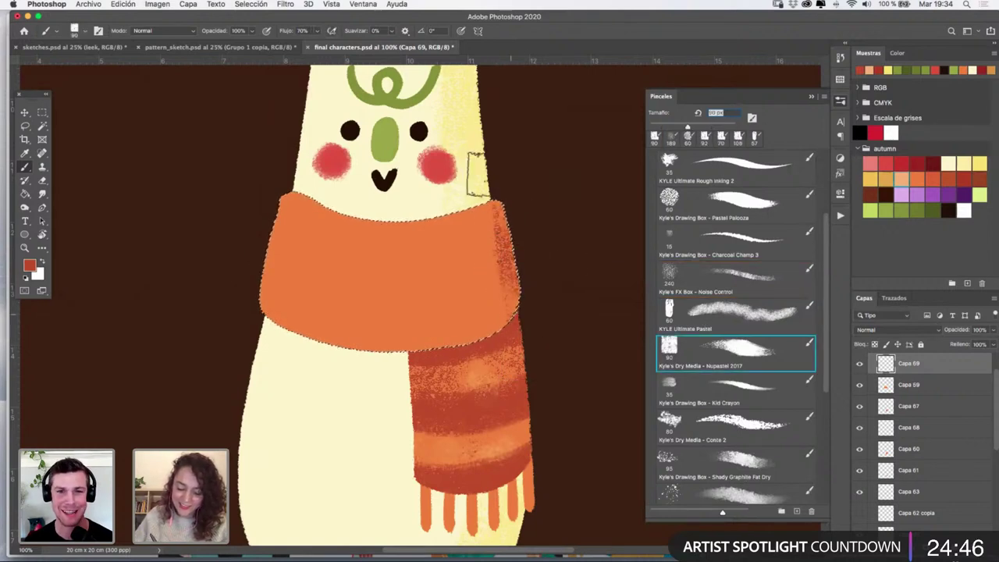
{"action": "left_click_drag", "start_coordinate": [479, 167], "coordinate": [493, 305]}
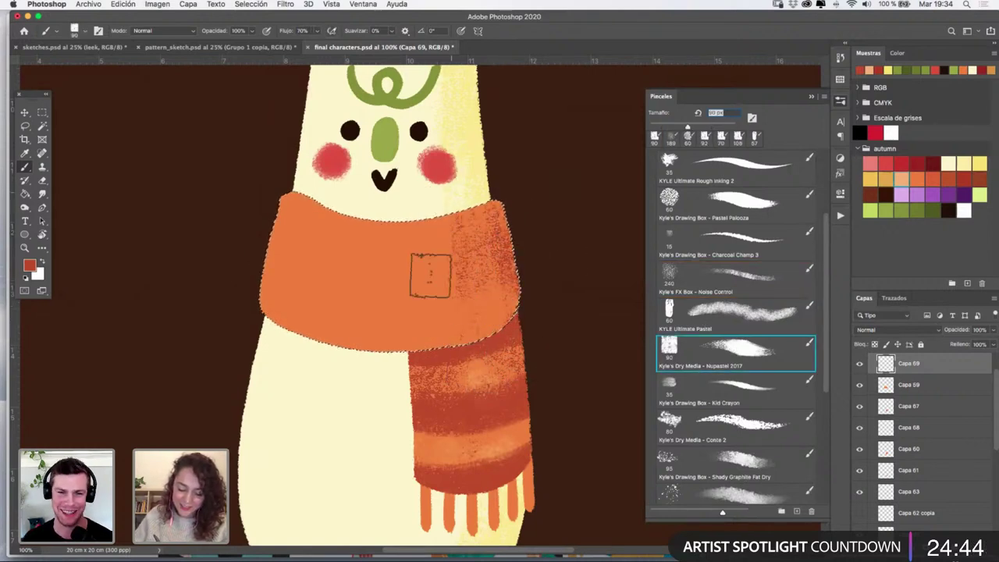
{"action": "mouse_move", "coordinate": [430, 275]}
{"action": "left_mouse_down"}
{"action": "mouse_move", "coordinate": [328, 158]}
{"action": "mouse_move", "coordinate": [420, 189]}
{"action": "mouse_move", "coordinate": [443, 314]}
{"action": "mouse_move", "coordinate": [500, 312]}
{"action": "left_mouse_up"}
{"action": "key", "text": "super+z"}
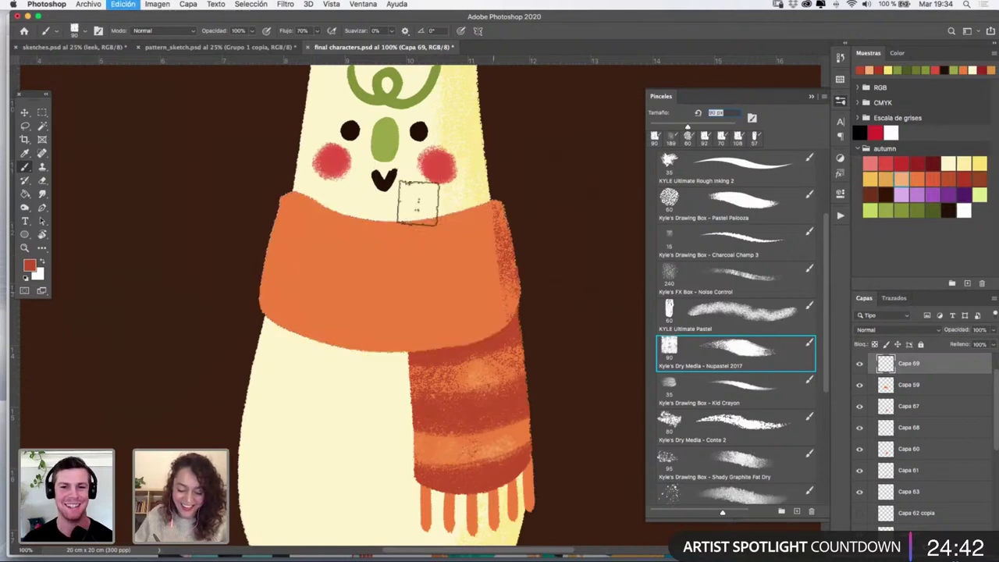
{"action": "left_click_drag", "start_coordinate": [328, 238], "coordinate": [354, 179]}
{"action": "left_click_drag", "start_coordinate": [439, 188], "coordinate": [469, 257]}
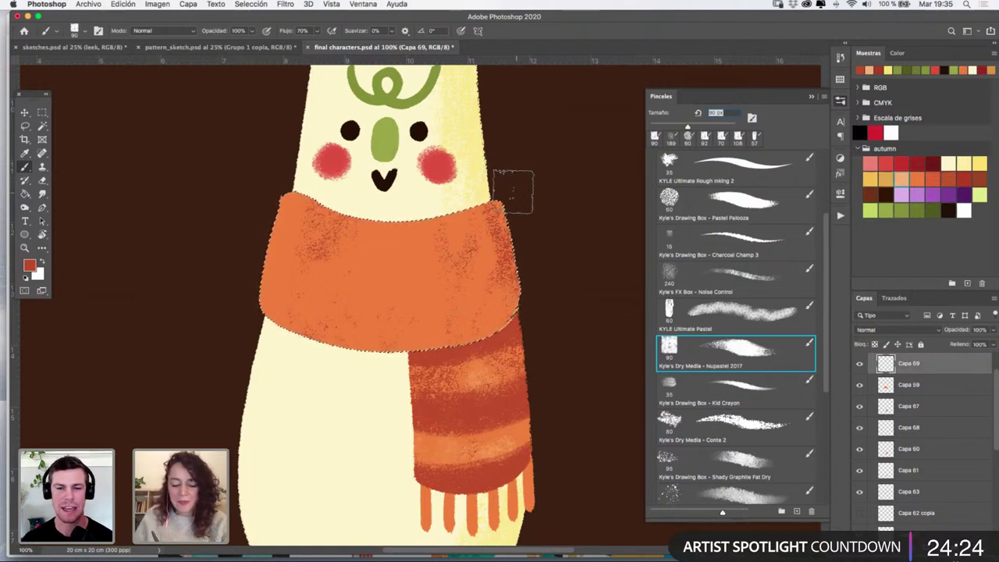
{"action": "left_click", "coordinate": [811, 96]}
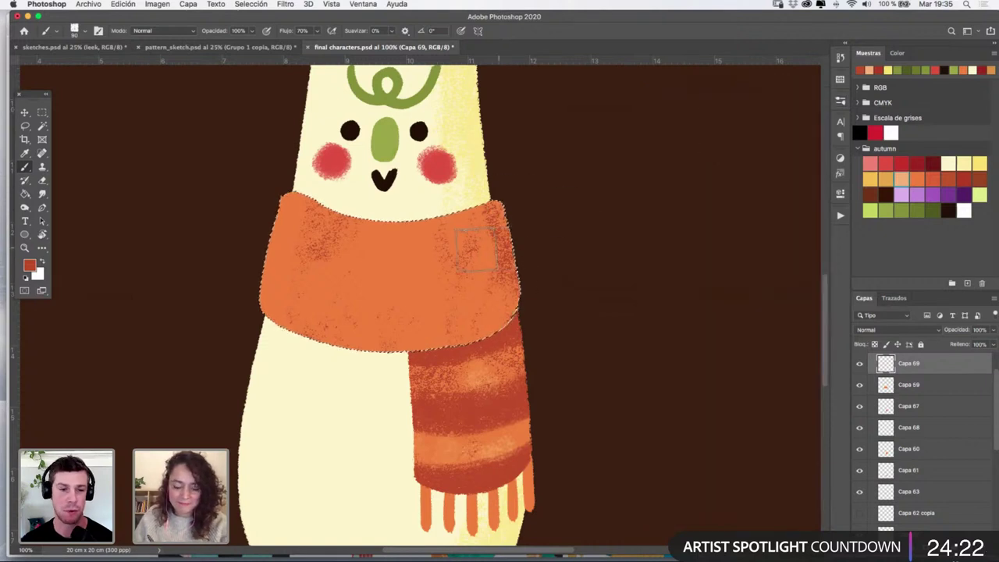
Paint a vertical red stripe on the neck wrap below the character's right-hand cheek with a smaller Nupastel brush
{"action": "left_click_drag", "start_coordinate": [477, 241], "coordinate": [486, 321]}
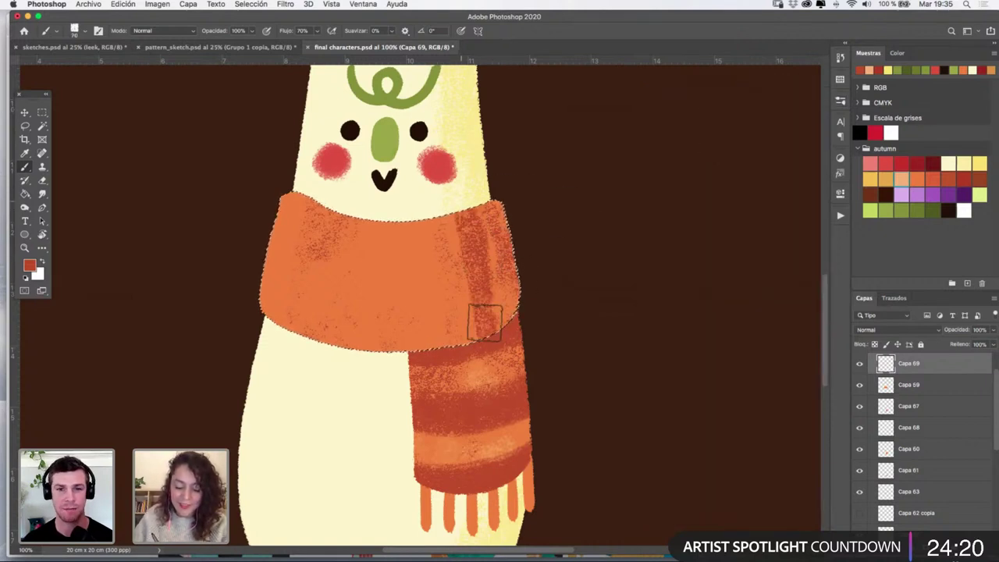
{"action": "key", "text": "super+z"}
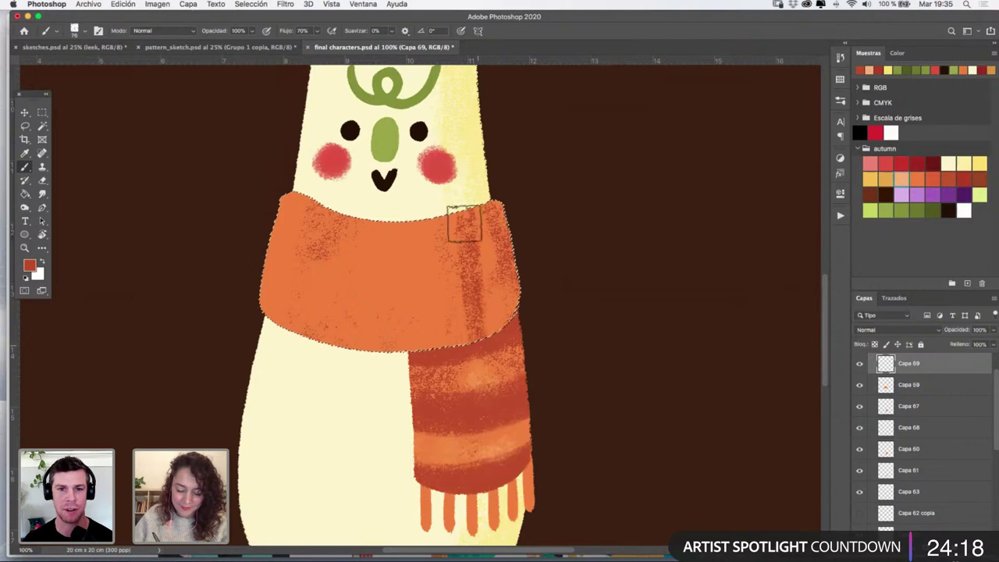
{"action": "left_click_drag", "start_coordinate": [464, 224], "coordinate": [480, 289]}
{"action": "left_click_drag", "start_coordinate": [452, 207], "coordinate": [473, 324]}
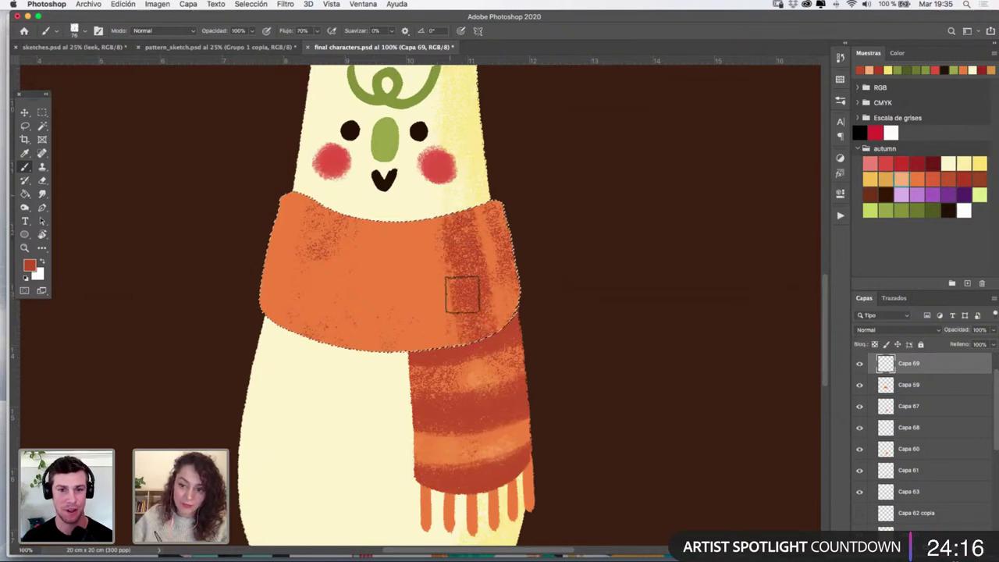
{"action": "left_click_drag", "start_coordinate": [465, 260], "coordinate": [472, 353]}
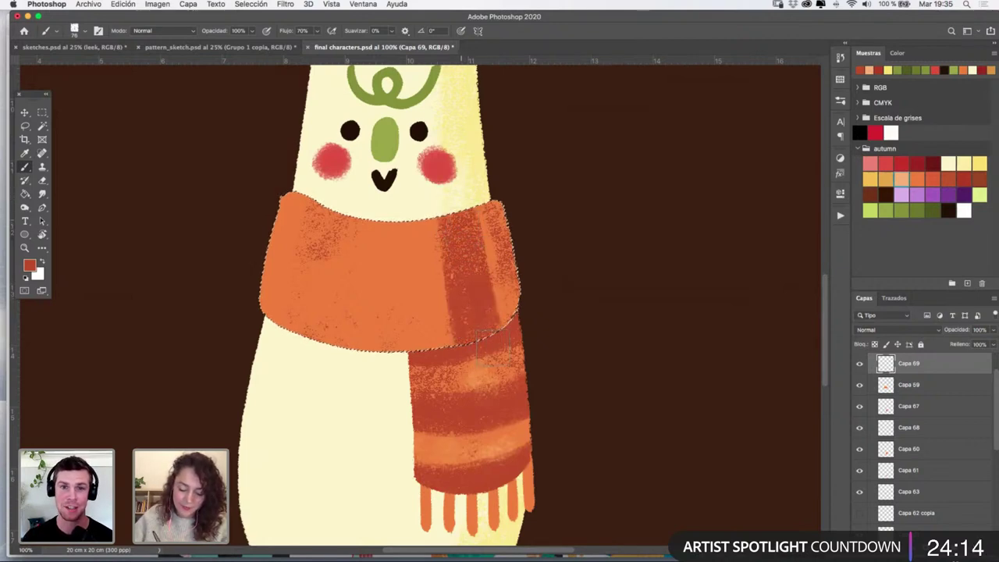
{"action": "key", "text": "super+z"}
Paint two more vertical red stripes on the neck wrap, one at its centre and one along its left edge
{"action": "left_click_drag", "start_coordinate": [398, 366], "coordinate": [379, 284]}
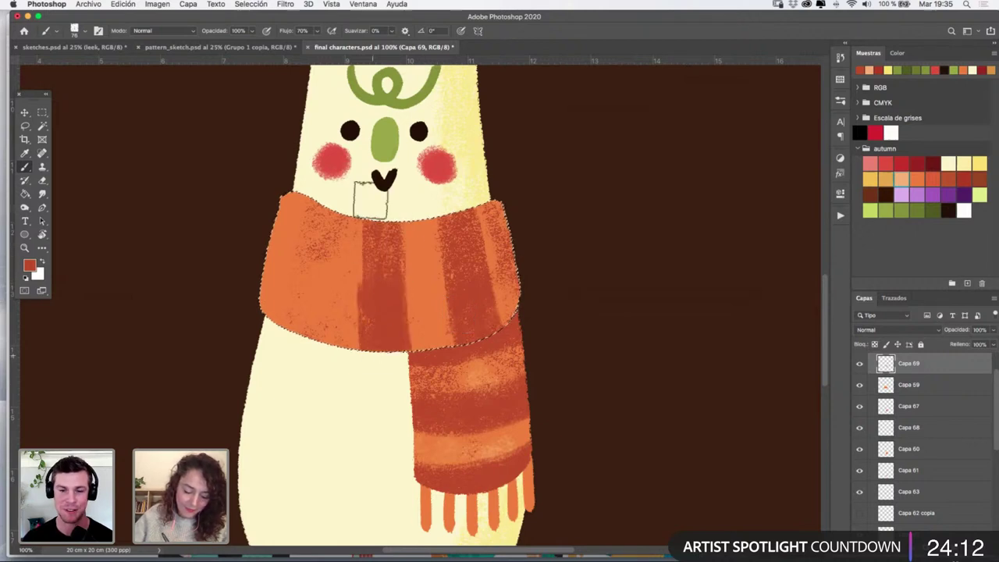
{"action": "left_click_drag", "start_coordinate": [370, 218], "coordinate": [399, 307]}
{"action": "key", "text": "super+z"}
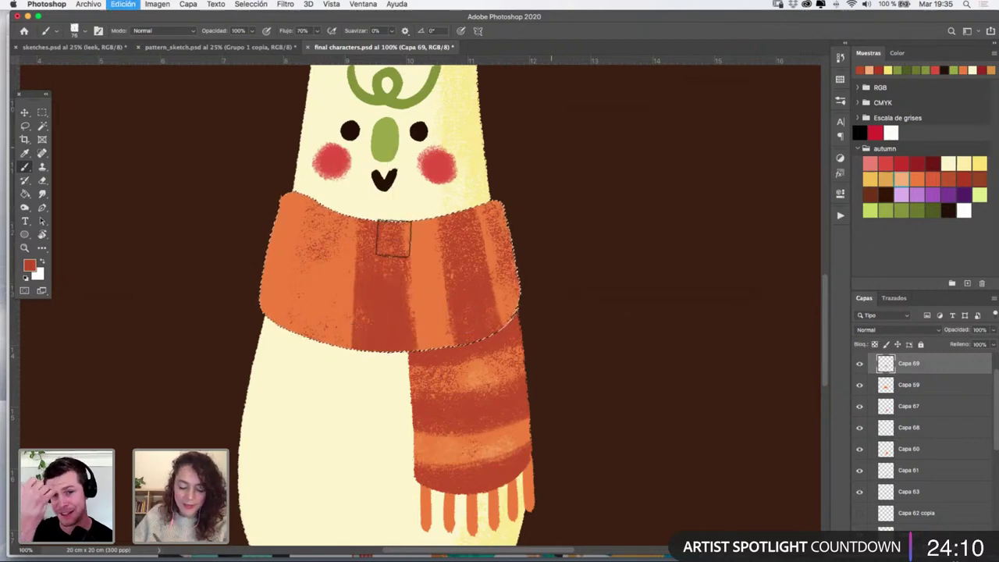
{"action": "key", "text": "super+z"}
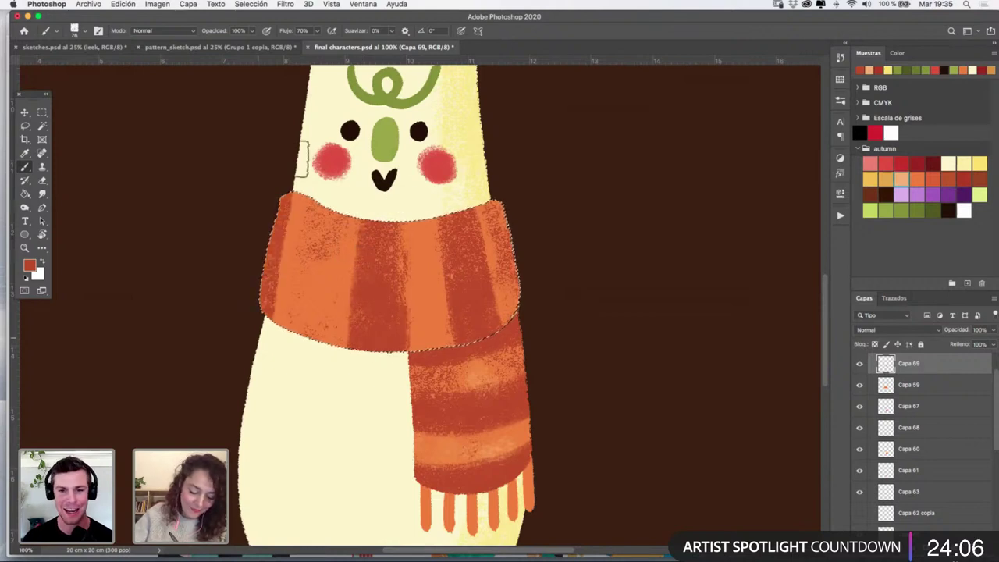
{"action": "left_click_drag", "start_coordinate": [284, 252], "coordinate": [281, 336]}
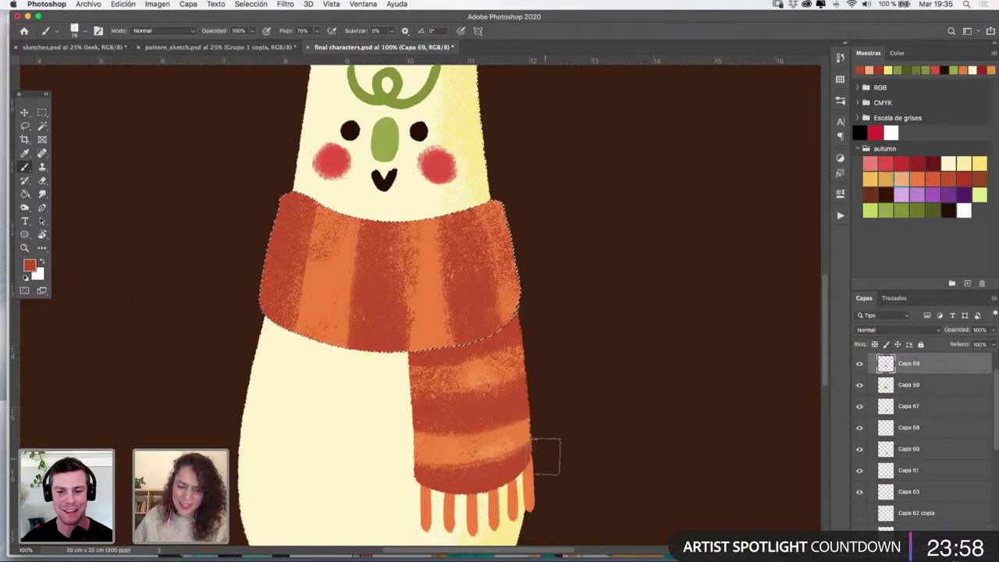
Load the neck wrap's outline as a selection, add a layer directly above Capa 59 and choose the light orange autumn swatch
{"action": "left_click", "coordinate": [914, 386]}
{"action": "key", "text": "super+d"}
{"action": "left_click", "coordinate": [886, 385], "text": "super"}
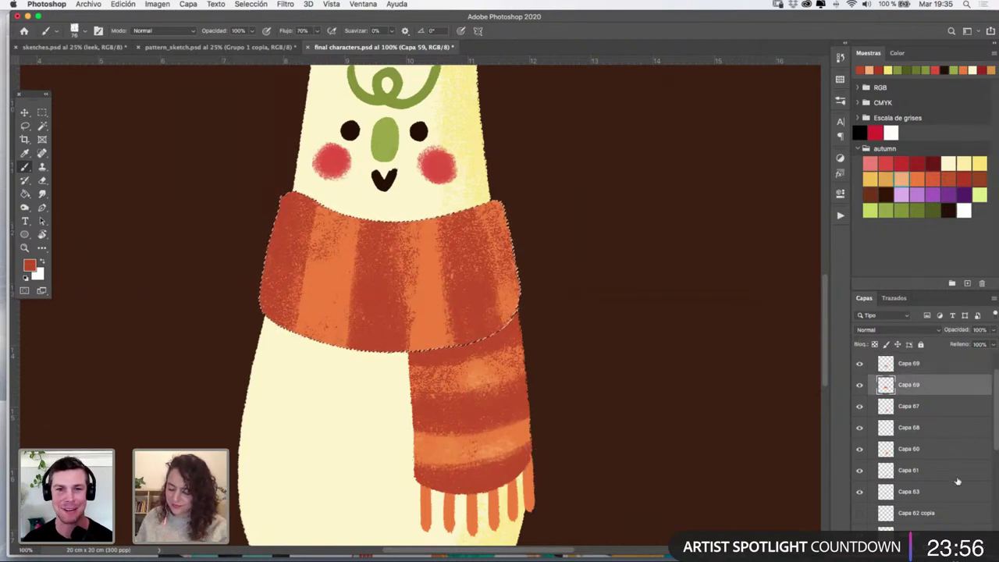
{"action": "left_click", "coordinate": [967, 549]}
{"action": "left_click", "coordinate": [902, 179]}
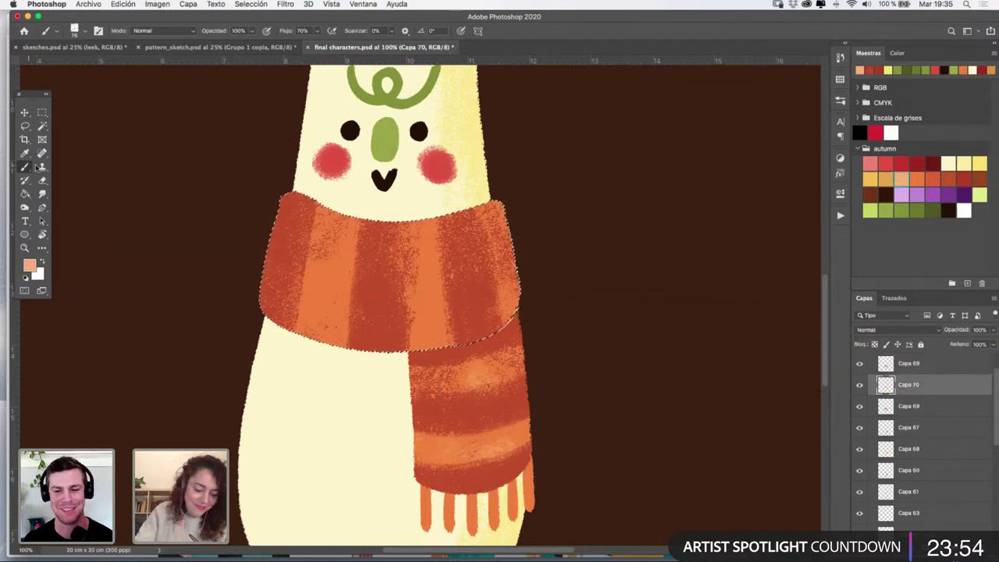
Speckle the neck wrap's orange stripes with light orange using Pastel Palooza and Kyle's FX Box - Noise Control brushes, and deselect the outline
{"action": "left_click", "coordinate": [840, 101]}
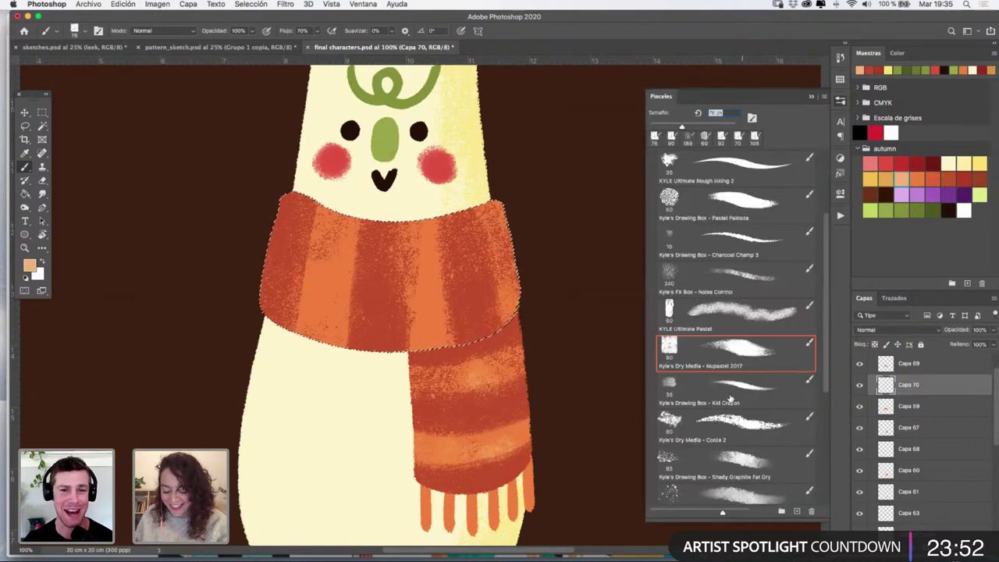
{"action": "left_click", "coordinate": [723, 195]}
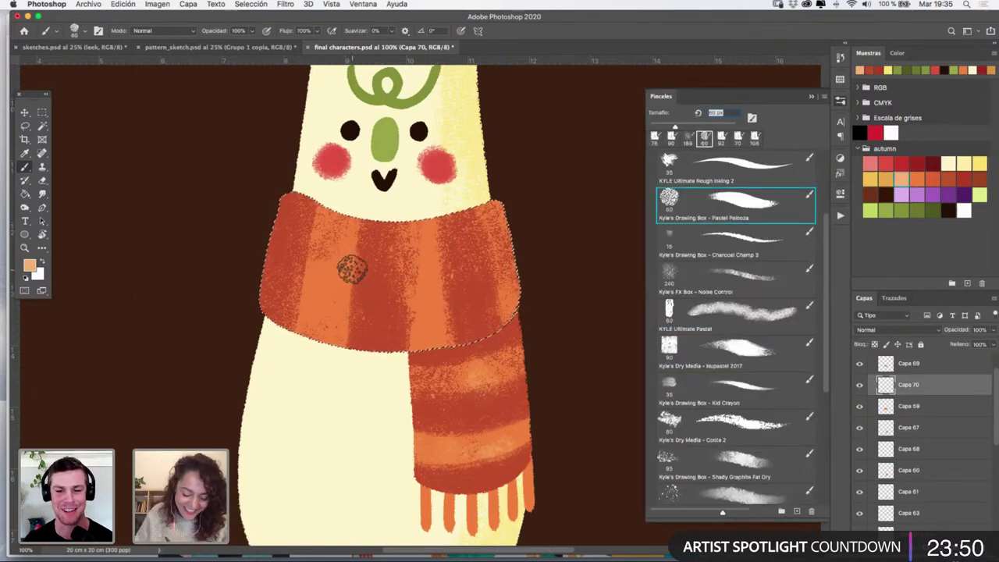
{"action": "mouse_move", "coordinate": [352, 267]}
{"action": "left_mouse_down"}
{"action": "mouse_move", "coordinate": [367, 268]}
{"action": "mouse_move", "coordinate": [326, 255]}
{"action": "mouse_move", "coordinate": [332, 301]}
{"action": "left_mouse_up"}
{"action": "left_click", "coordinate": [734, 279]}
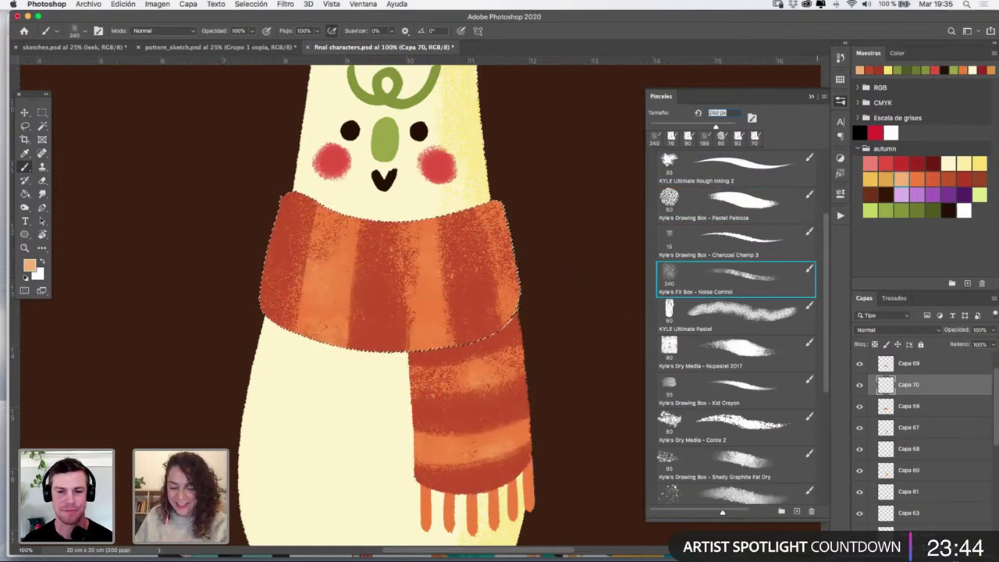
{"action": "left_click", "coordinate": [812, 97]}
{"action": "key", "text": "super+d"}
Load the leek body's outline from Capa 57 as a selection and make its shading layer Capa 66 active
{"action": "key", "text": "z"}
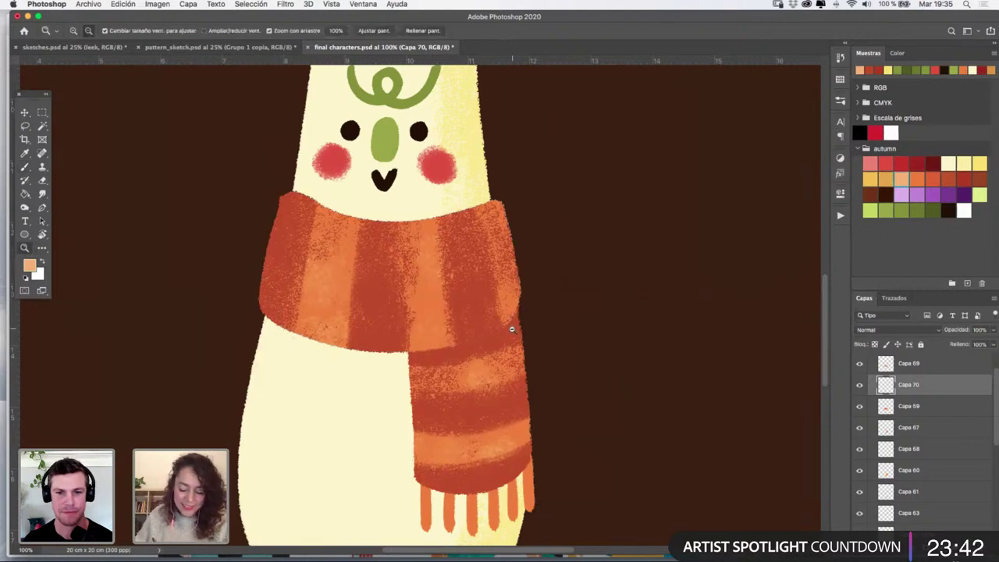
{"action": "left_click", "coordinate": [521, 325], "text": "alt"}
{"action": "left_click", "coordinate": [521, 325], "text": "alt"}
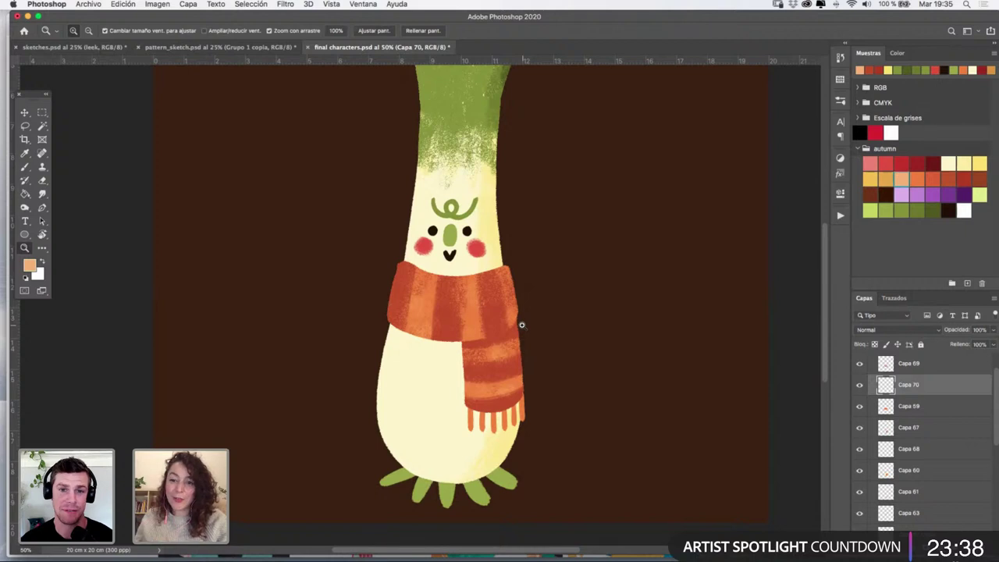
{"action": "left_click", "coordinate": [507, 386]}
{"action": "key", "text": "v"}
{"action": "left_click", "coordinate": [418, 398]}
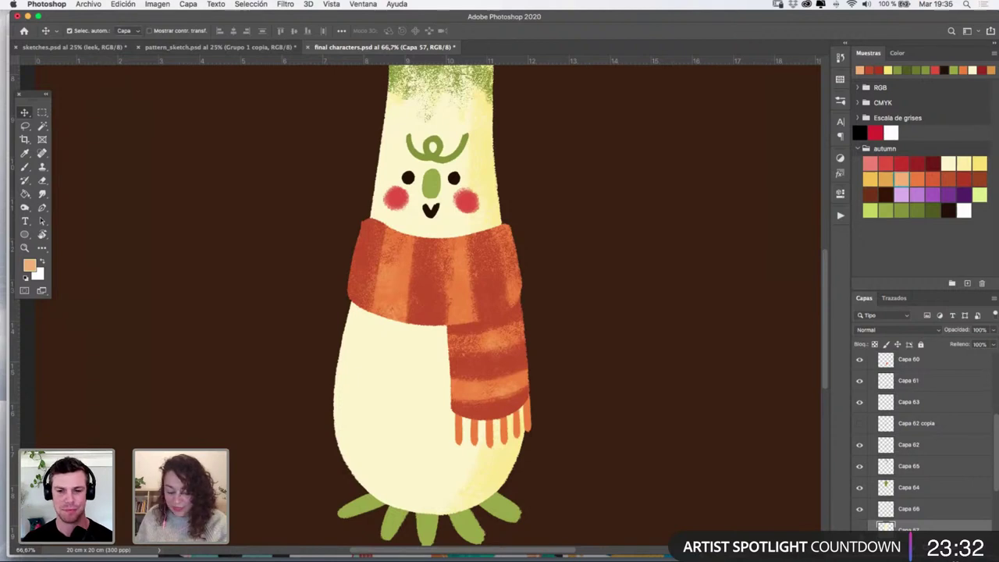
{"action": "left_click", "coordinate": [890, 512]}
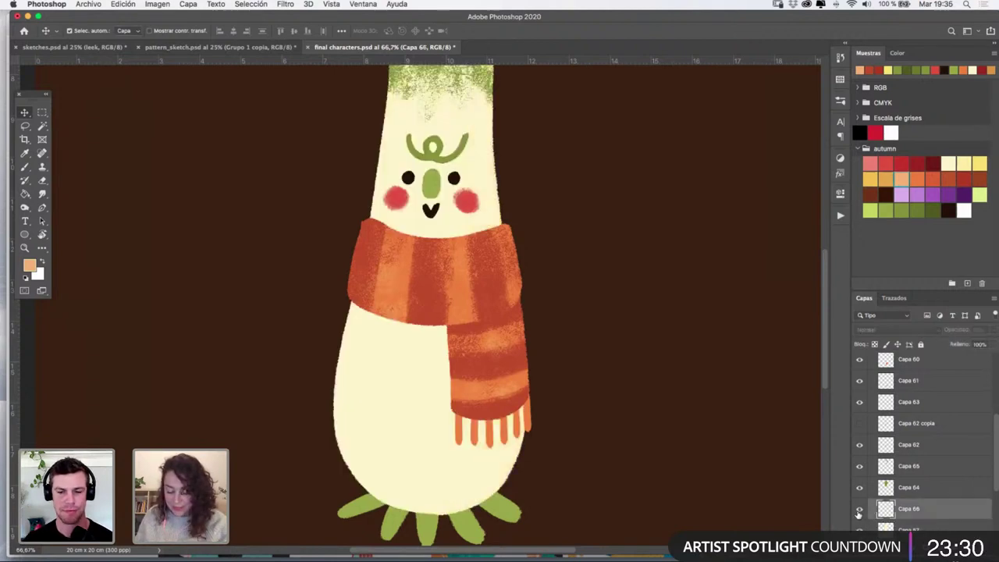
{"action": "left_click", "coordinate": [886, 509], "text": "super"}
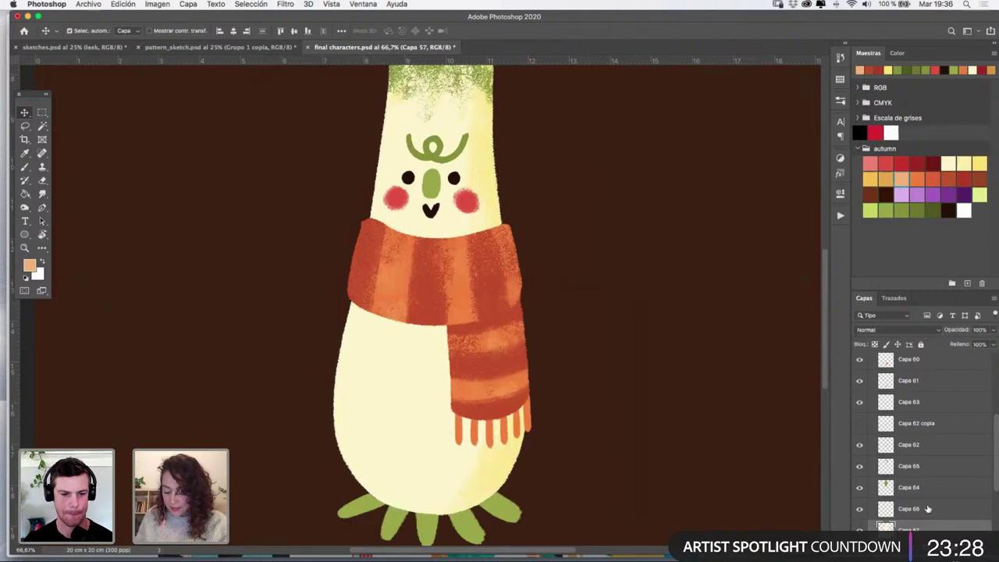
Choose a golden yellow autumn swatch and paint short Nupastel 2017 marks on the left side of the leek's lower body
{"action": "left_click", "coordinate": [979, 162]}
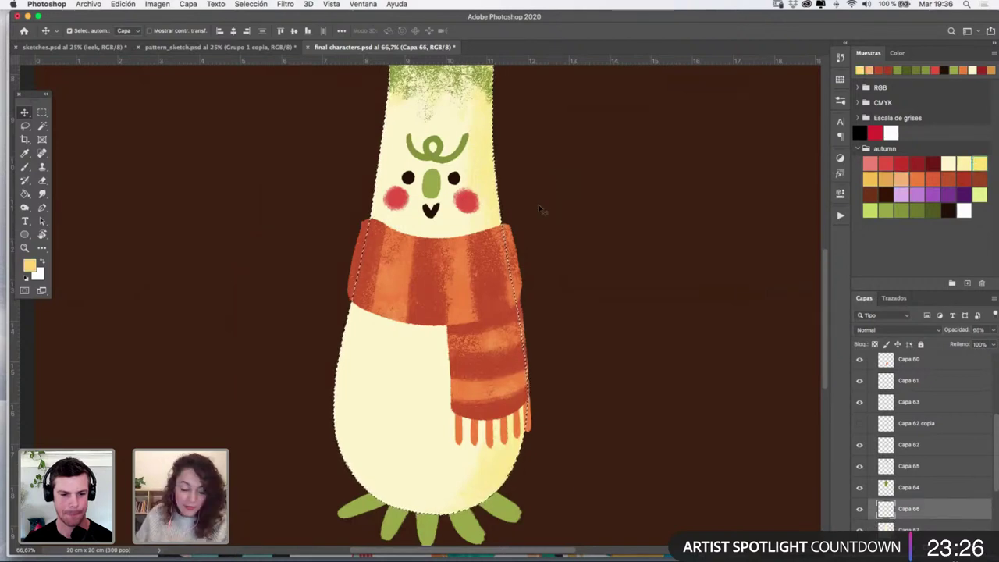
{"action": "key", "text": "b"}
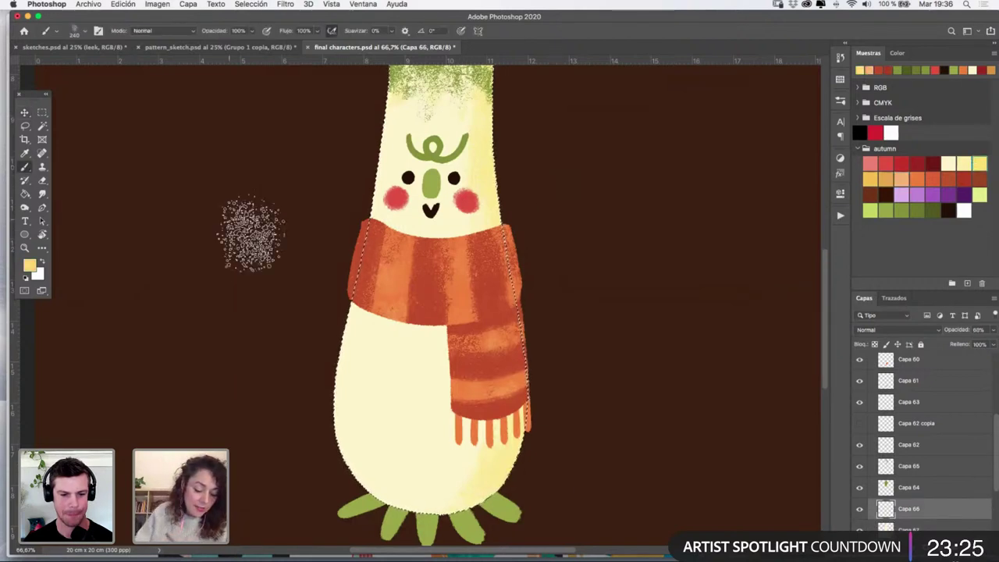
{"action": "left_click", "coordinate": [839, 102]}
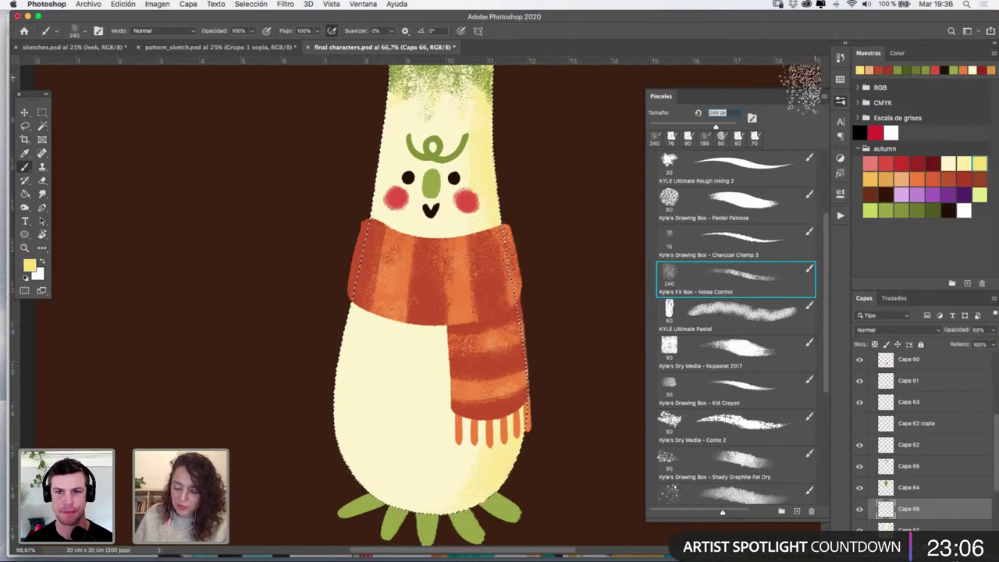
{"action": "left_click", "coordinate": [980, 162]}
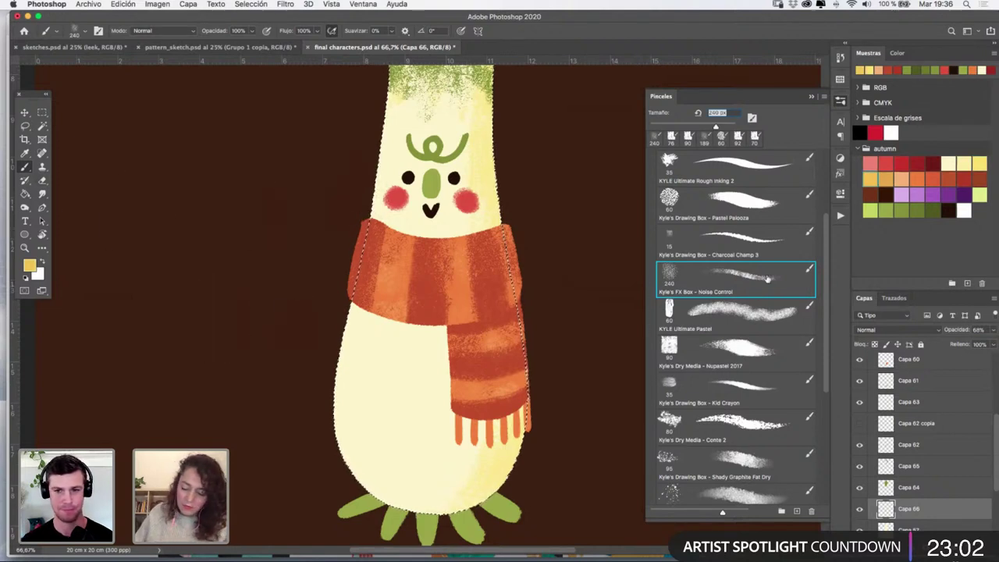
{"action": "left_click", "coordinate": [742, 351]}
{"action": "mouse_move", "coordinate": [370, 388]}
{"action": "left_mouse_down"}
{"action": "mouse_move", "coordinate": [354, 386]}
{"action": "mouse_move", "coordinate": [355, 437]}
{"action": "left_mouse_up"}
{"action": "left_click_drag", "start_coordinate": [371, 419], "coordinate": [355, 401]}
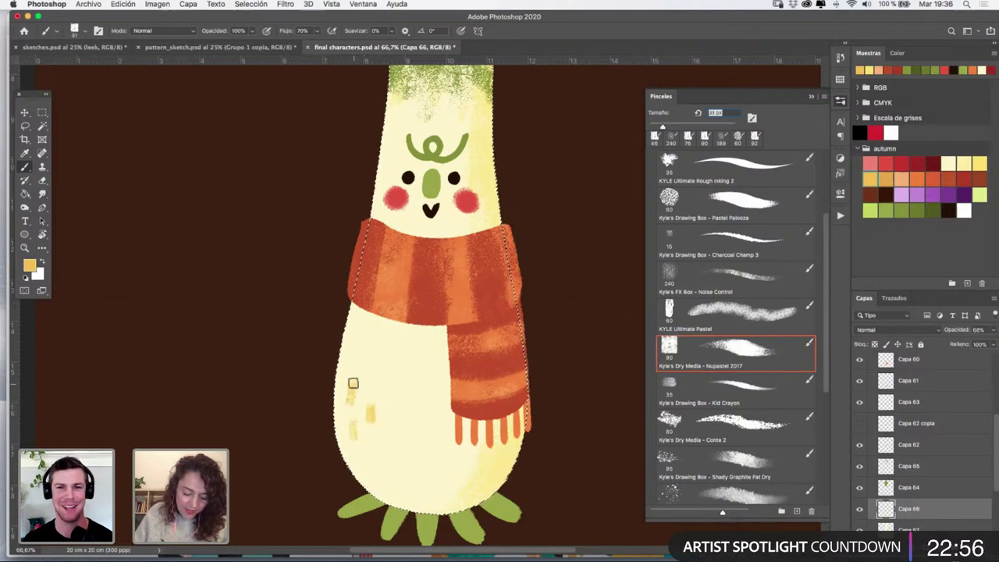
Shade the body beneath the scarf with a 104 px brush, and add short golden marks above the face at 23 px
{"action": "left_click_drag", "start_coordinate": [457, 340], "coordinate": [473, 340]}
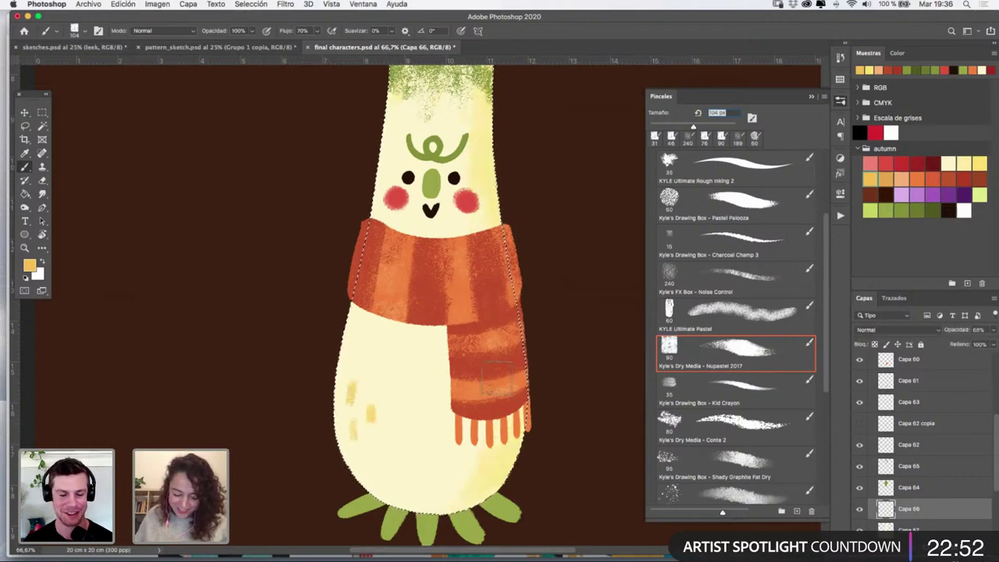
{"action": "left_click_drag", "start_coordinate": [462, 323], "coordinate": [347, 323]}
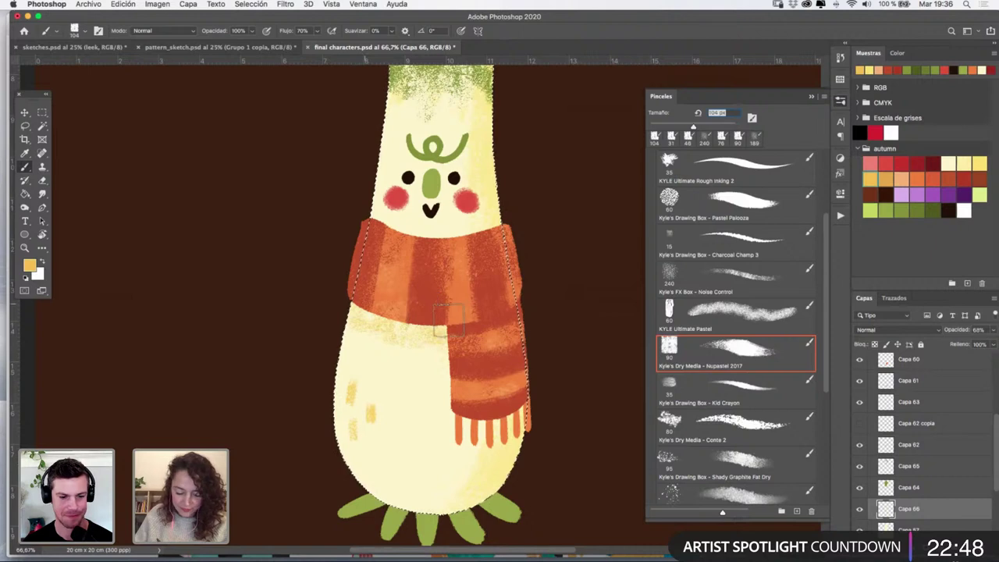
{"action": "left_click_drag", "start_coordinate": [419, 456], "coordinate": [396, 457]}
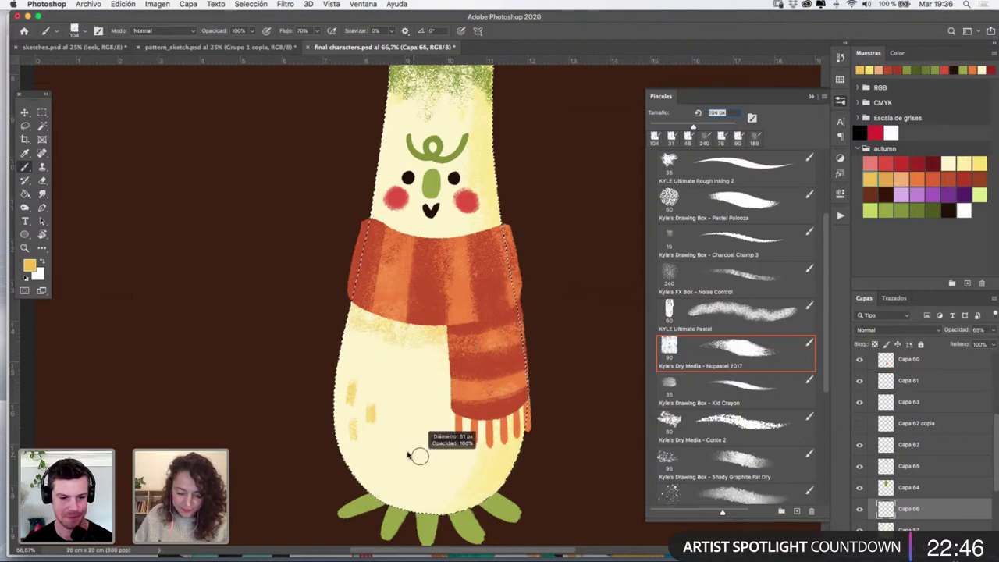
{"action": "scroll", "coordinate": [450, 255], "scroll_direction": "up", "scroll_amount": 3}
{"action": "left_click_drag", "start_coordinate": [435, 268], "coordinate": [398, 178]}
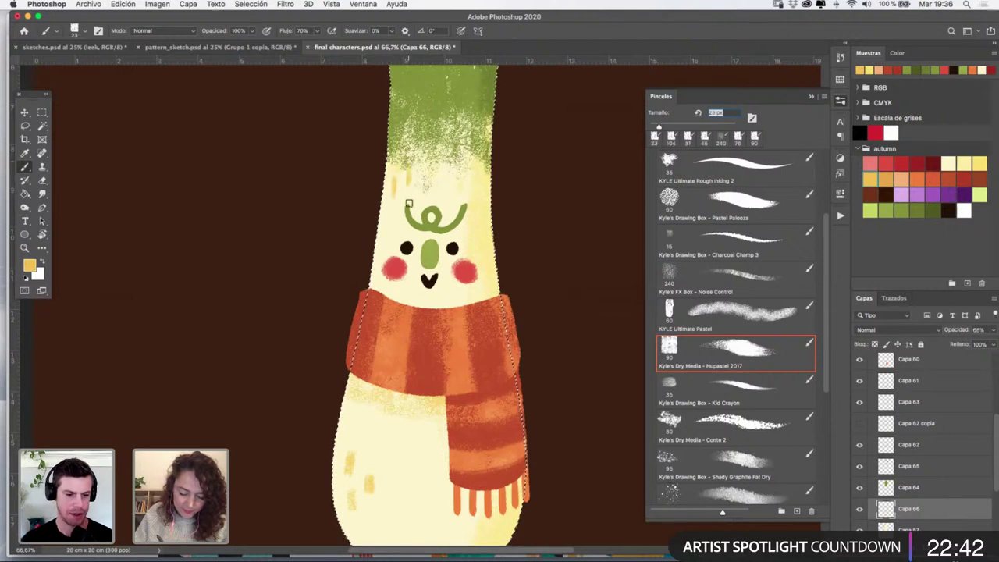
Toggle the visibility of shading layer Capa 66 to check its effect on the leek's upper body and leaves
{"action": "scroll", "coordinate": [455, 276], "scroll_direction": "up", "scroll_amount": 3}
{"action": "left_click_drag", "start_coordinate": [466, 361], "coordinate": [465, 366]}
{"action": "key", "text": "v"}
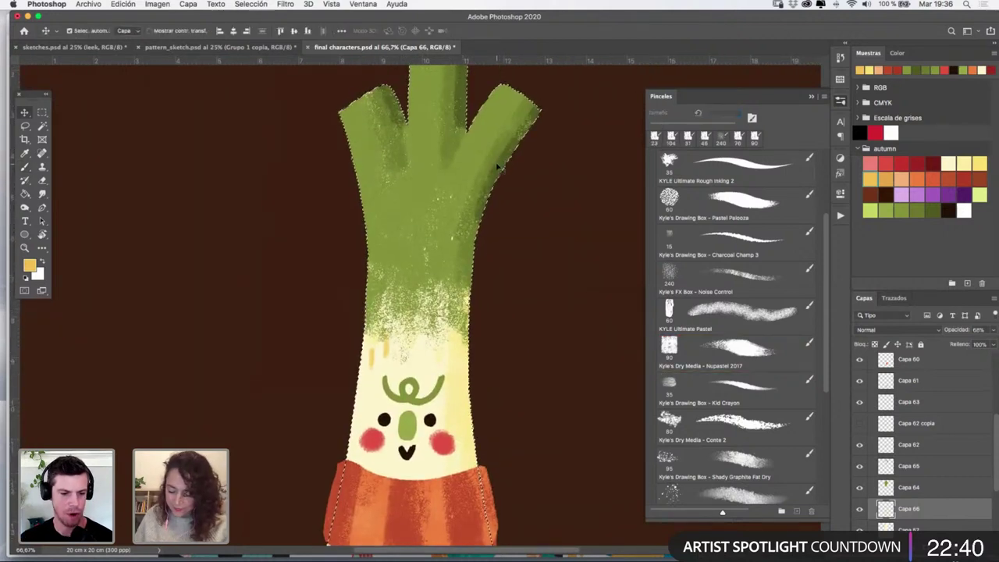
{"action": "left_click", "coordinate": [860, 509]}
{"action": "left_click", "coordinate": [860, 511]}
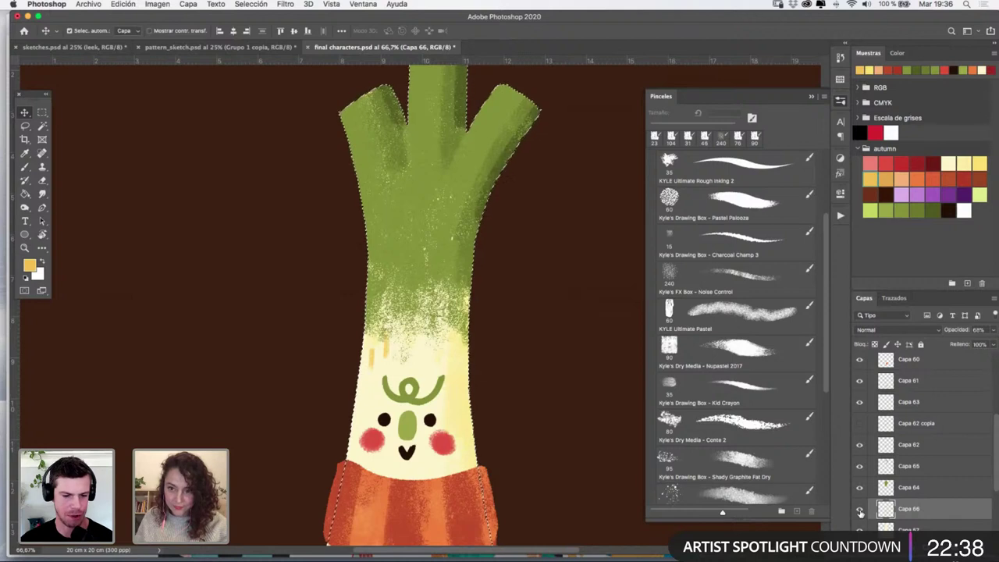
Clear the selection, make the leaf shading layer Capa 65 active, and toggle its visibility to check its contents
{"action": "key", "text": "super+d"}
{"action": "left_click", "coordinate": [500, 173], "text": "super"}
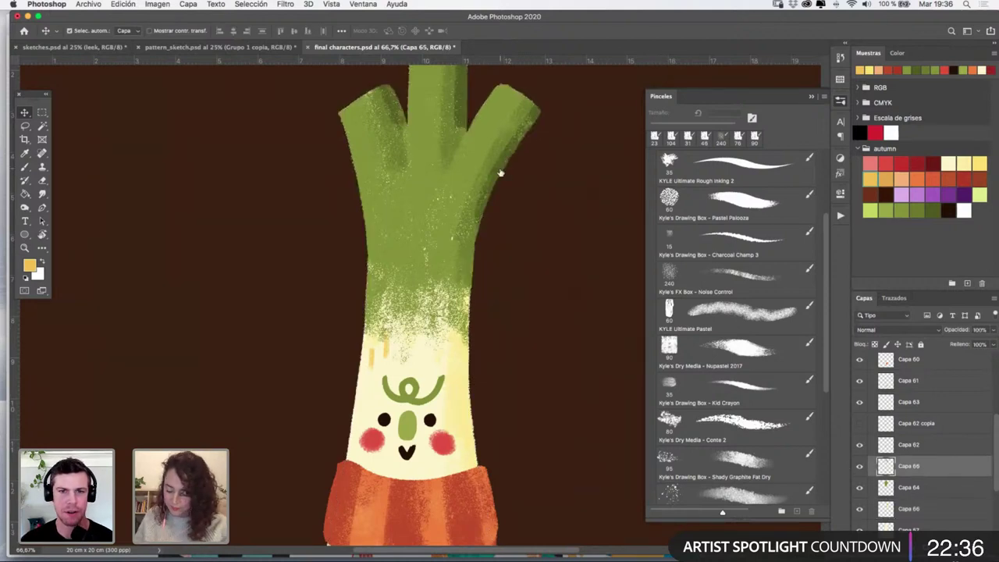
{"action": "left_click", "coordinate": [859, 467]}
{"action": "left_click", "coordinate": [860, 466]}
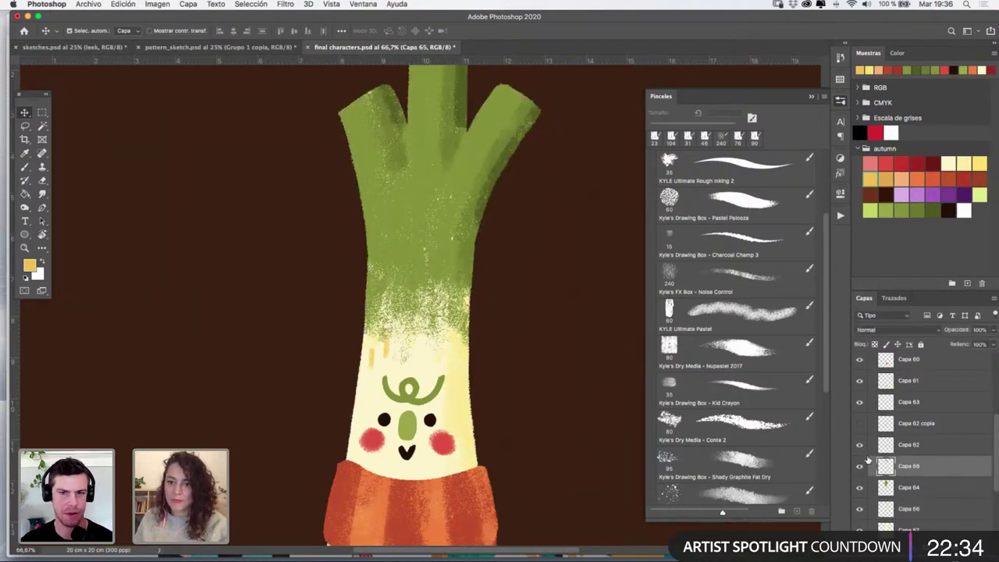
Sample dark green from the right leaf's shading for the brush, and load the leek body's outline from Capa 57 as a selection for Capa 65
{"action": "key", "text": "i"}
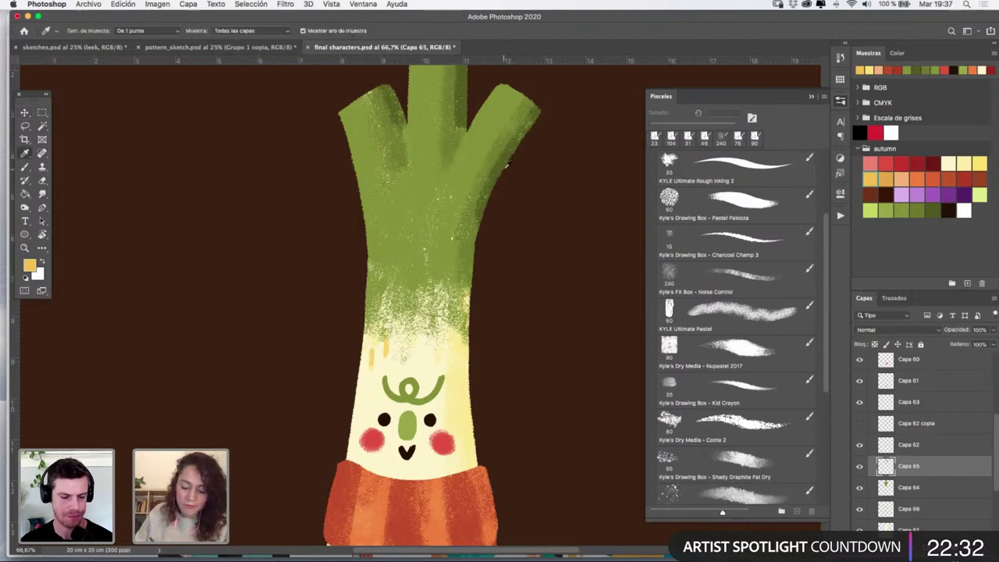
{"action": "left_click", "coordinate": [507, 163]}
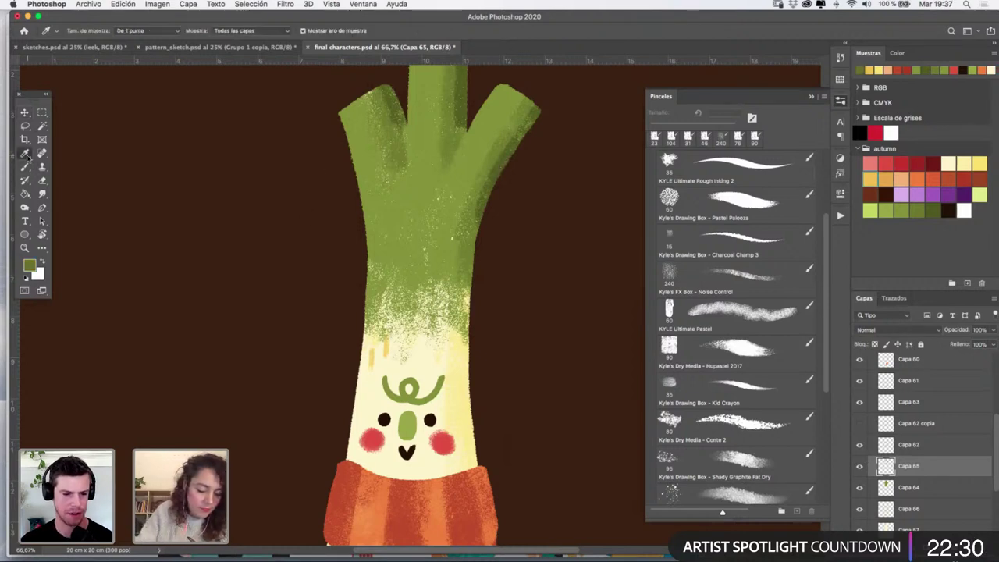
{"action": "left_click", "coordinate": [491, 174]}
{"action": "left_click", "coordinate": [25, 166]}
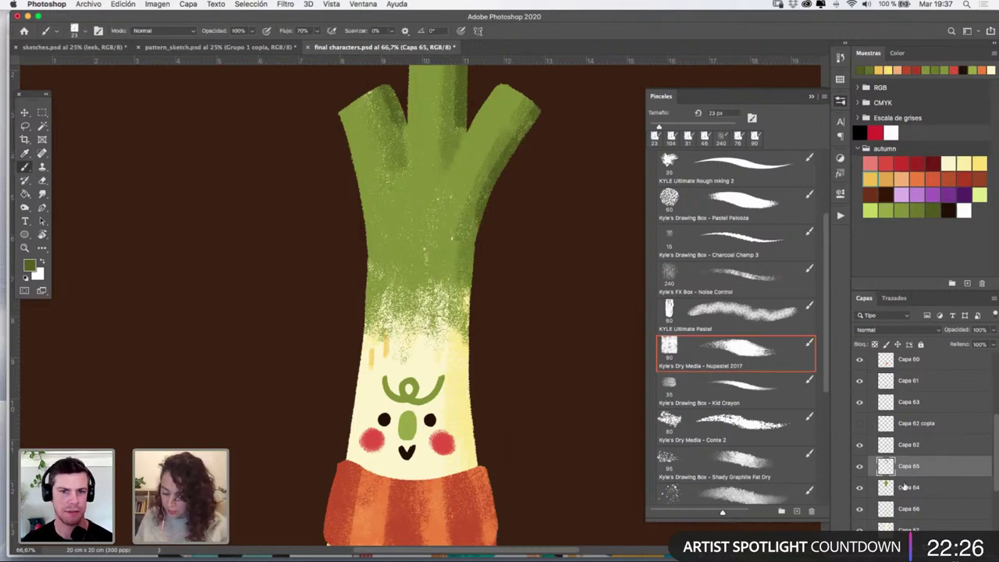
{"action": "left_click", "coordinate": [885, 466], "text": "super"}
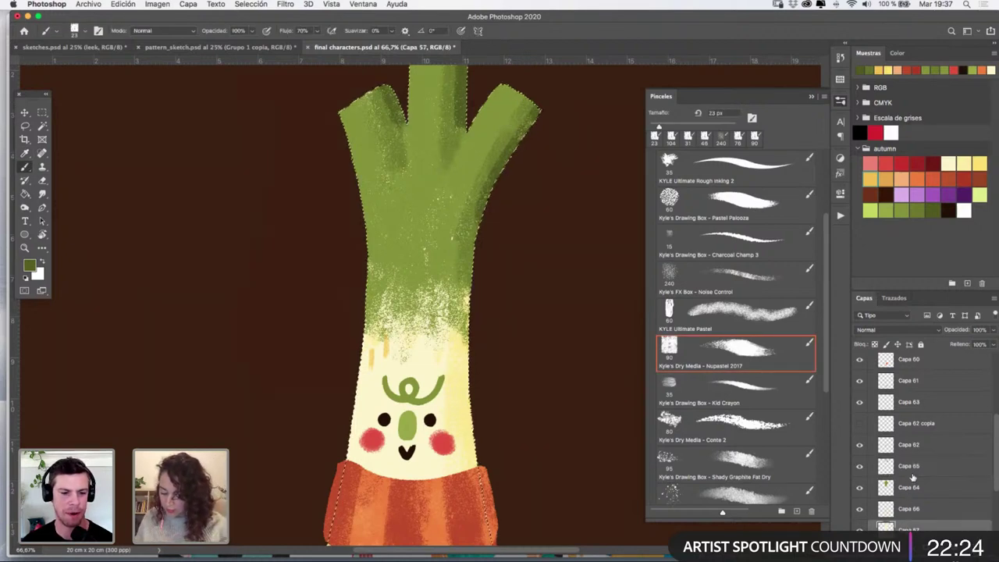
{"action": "left_click", "coordinate": [859, 467]}
{"action": "left_click", "coordinate": [859, 466]}
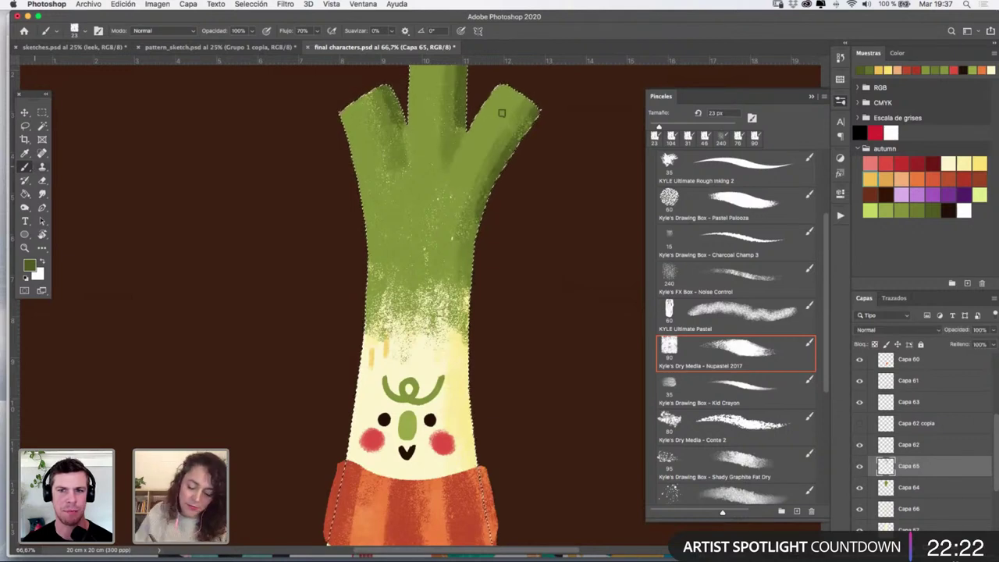
Paint short dark green dashes along the leek's three leaves and upper stem with Nupastel 2017 at 23 px
{"action": "mouse_move", "coordinate": [508, 89]}
{"action": "left_mouse_down"}
{"action": "mouse_move", "coordinate": [482, 129]}
{"action": "mouse_move", "coordinate": [494, 126]}
{"action": "left_mouse_up"}
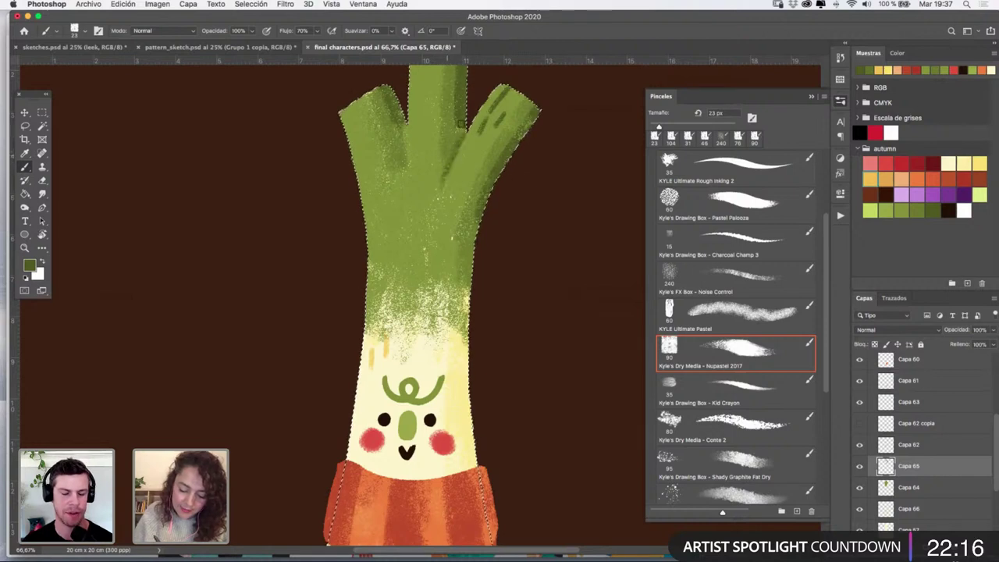
{"action": "left_click_drag", "start_coordinate": [454, 209], "coordinate": [440, 278]}
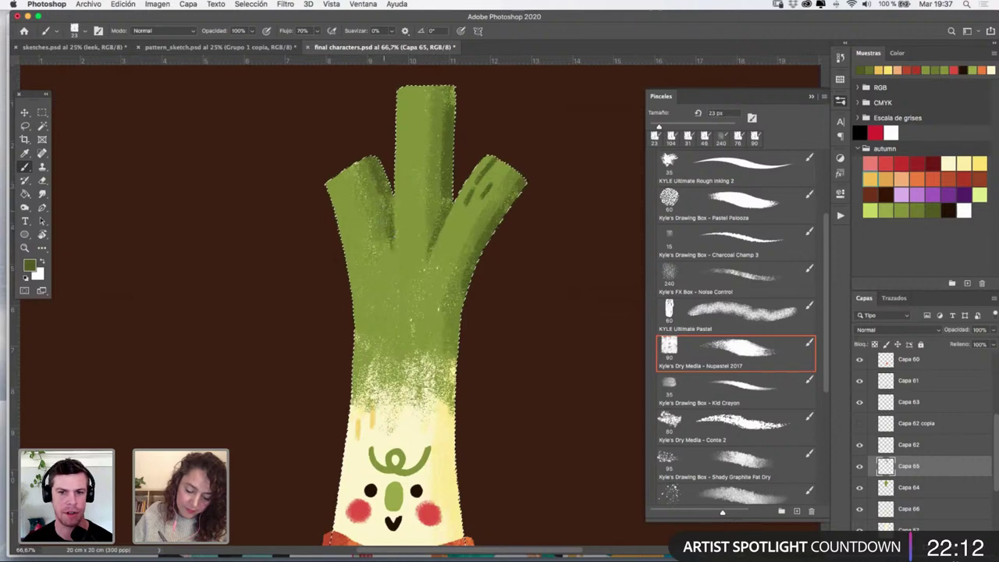
{"action": "mouse_move", "coordinate": [407, 101]}
{"action": "left_mouse_down"}
{"action": "mouse_move", "coordinate": [407, 142]}
{"action": "mouse_move", "coordinate": [421, 155]}
{"action": "left_mouse_up"}
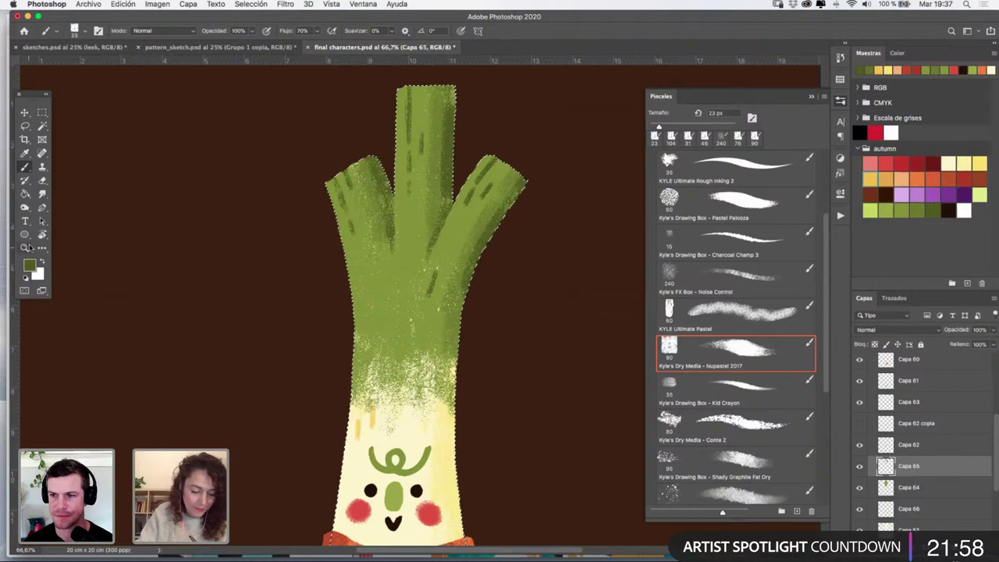
{"action": "key", "text": "z"}
{"action": "key", "text": "ctrl+d"}
{"action": "left_click", "coordinate": [485, 320], "text": "alt"}
{"action": "left_click", "coordinate": [485, 320], "text": "alt"}
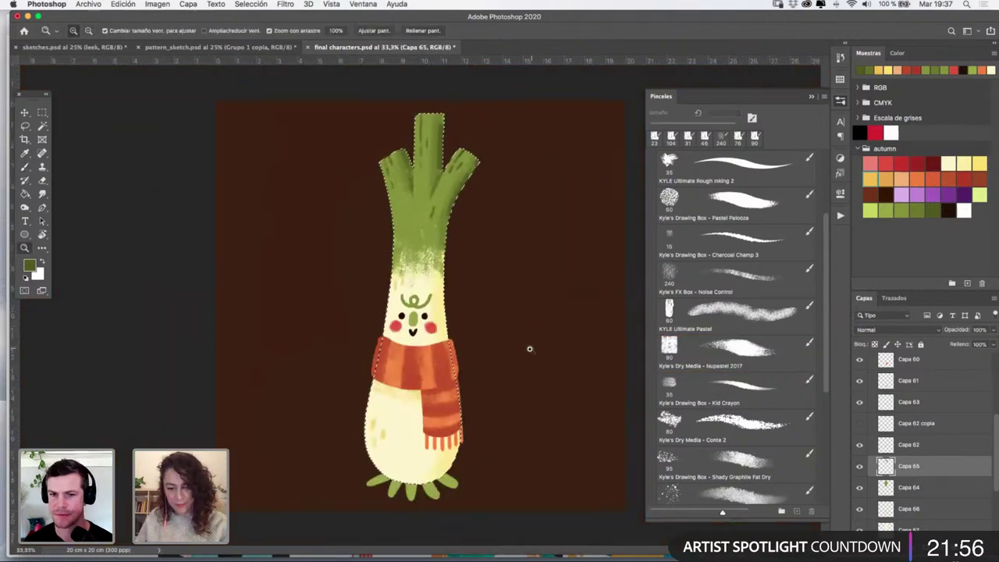
Load the eyebrows and nose from Capa 62 as a selection, choose a darker olive green autumn swatch, and collapse the brush list
{"action": "left_click", "coordinate": [429, 331]}
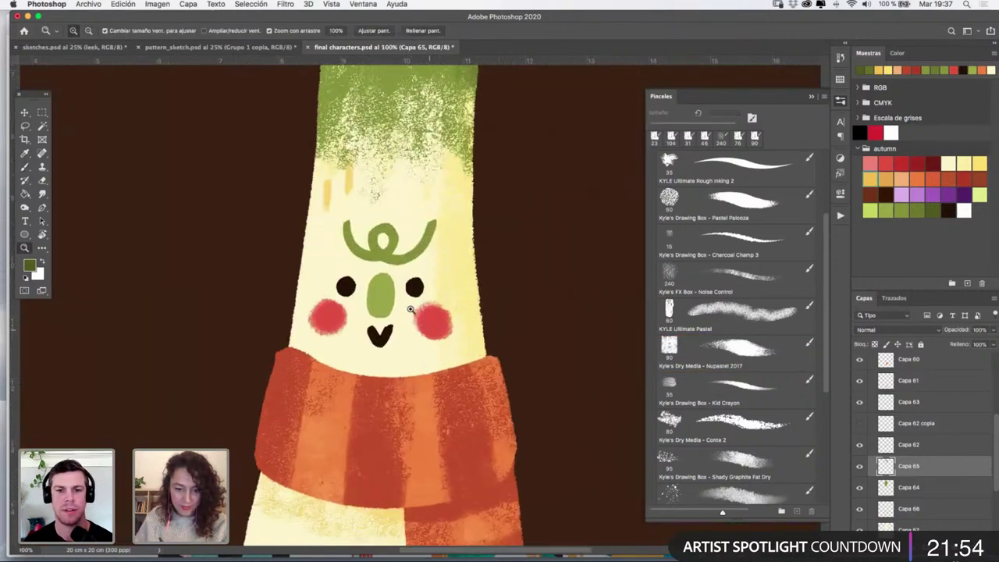
{"action": "key", "text": "v"}
{"action": "left_click", "coordinate": [391, 296]}
{"action": "left_click", "coordinate": [860, 445]}
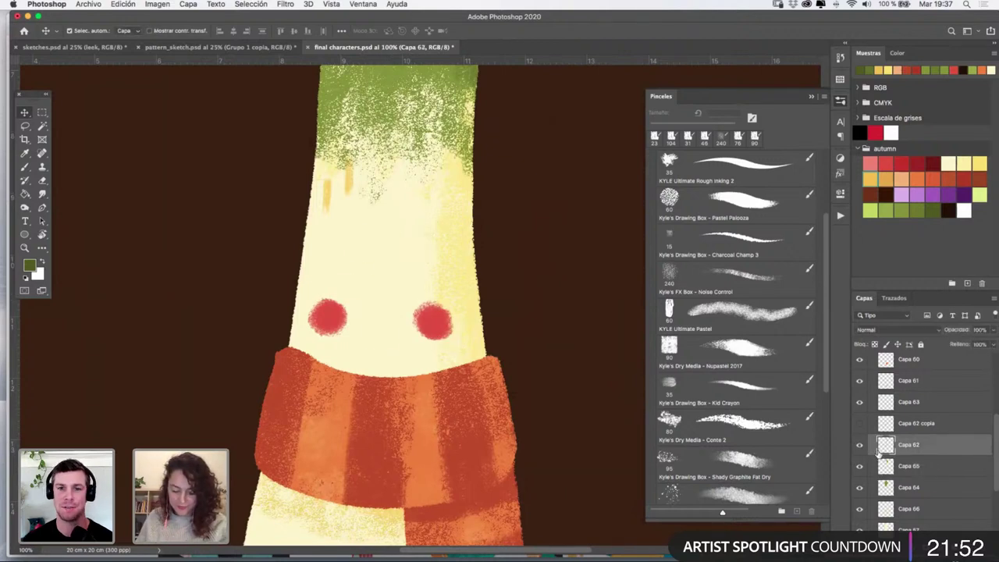
{"action": "left_click", "coordinate": [859, 444]}
{"action": "left_click", "coordinate": [885, 444], "text": "ctrl"}
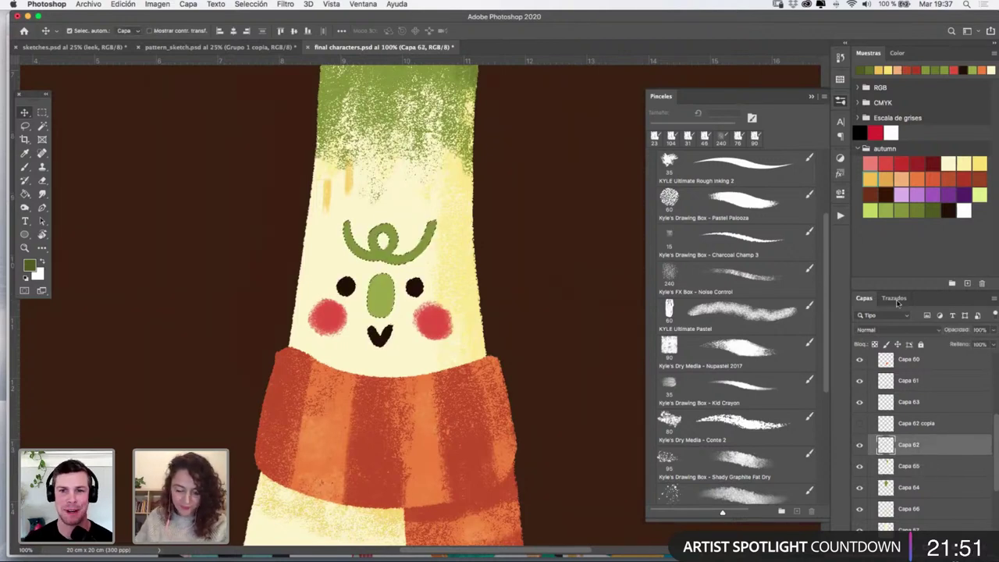
{"action": "left_click", "coordinate": [918, 210]}
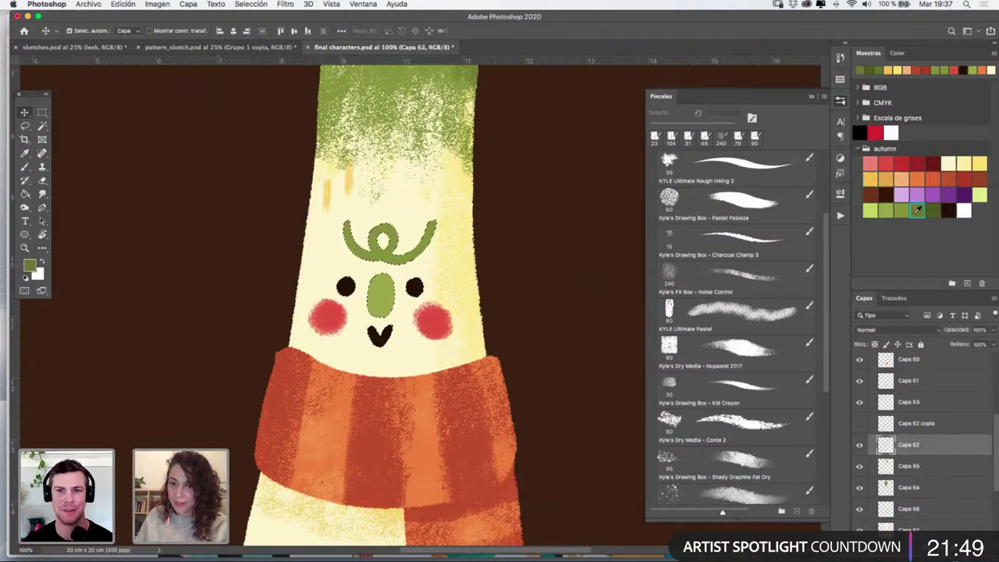
{"action": "left_click", "coordinate": [812, 97]}
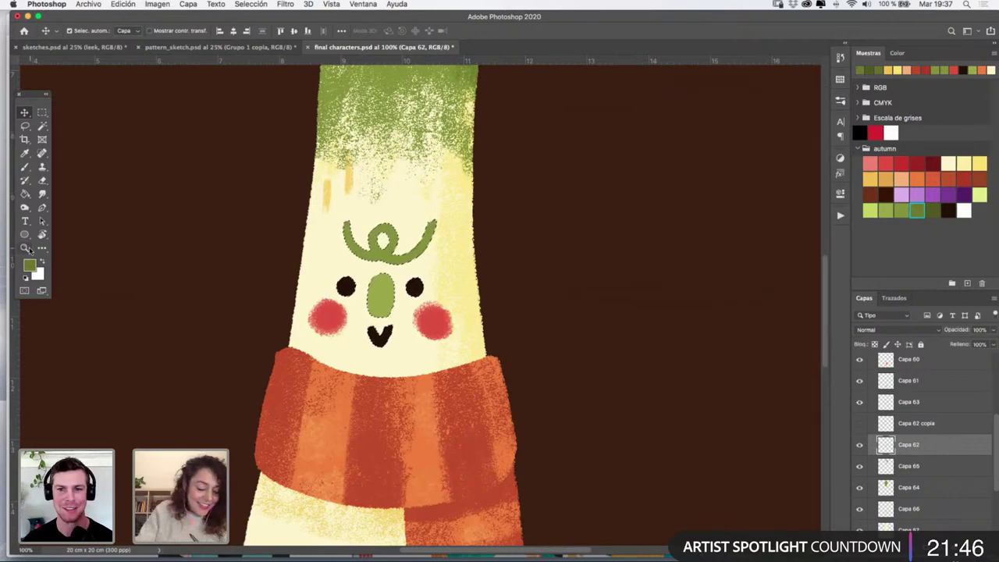
Clear the selection and compare the whole leek with the vegetable pattern in pattern_sketch.psd
{"action": "key", "text": "z"}
{"action": "left_click", "coordinate": [523, 272], "text": "alt"}
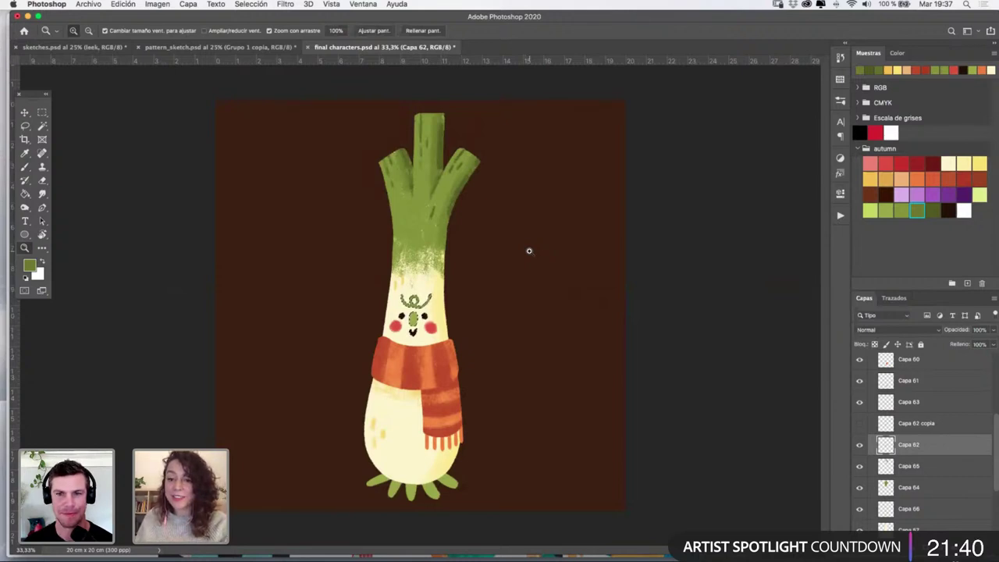
{"action": "key", "text": "super+d"}
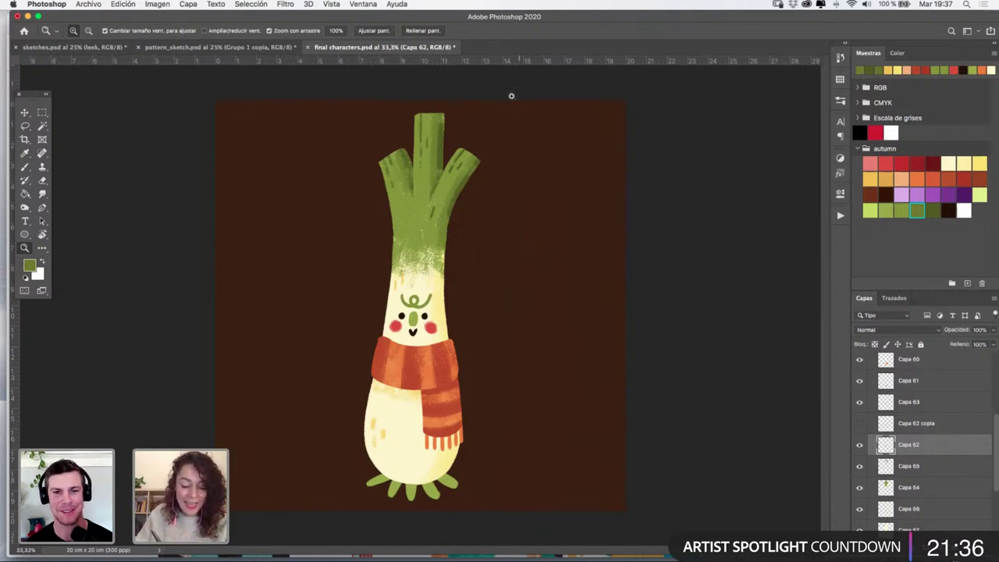
{"action": "key", "text": "ctrl+shift+Tab"}
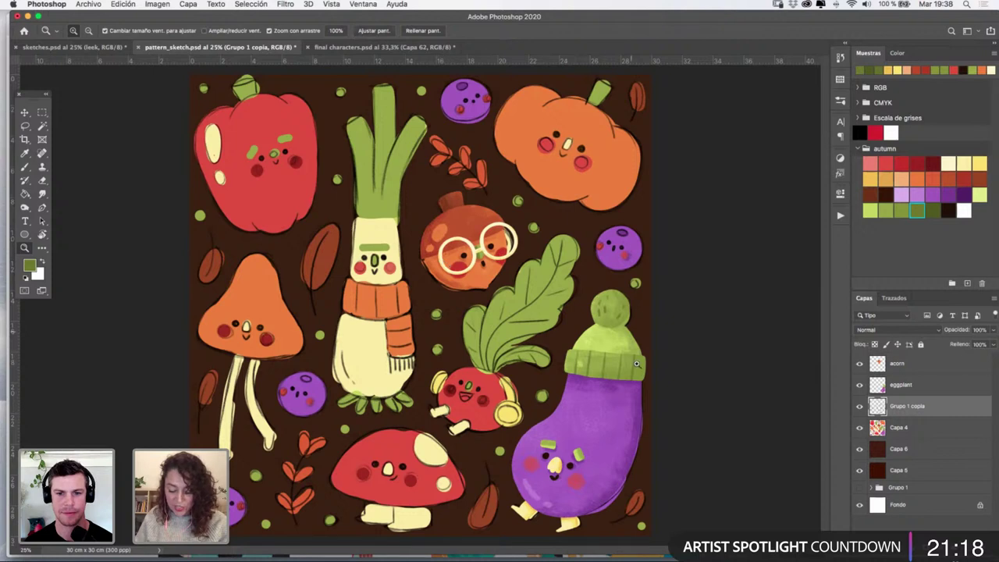
{"action": "left_click", "coordinate": [361, 47]}
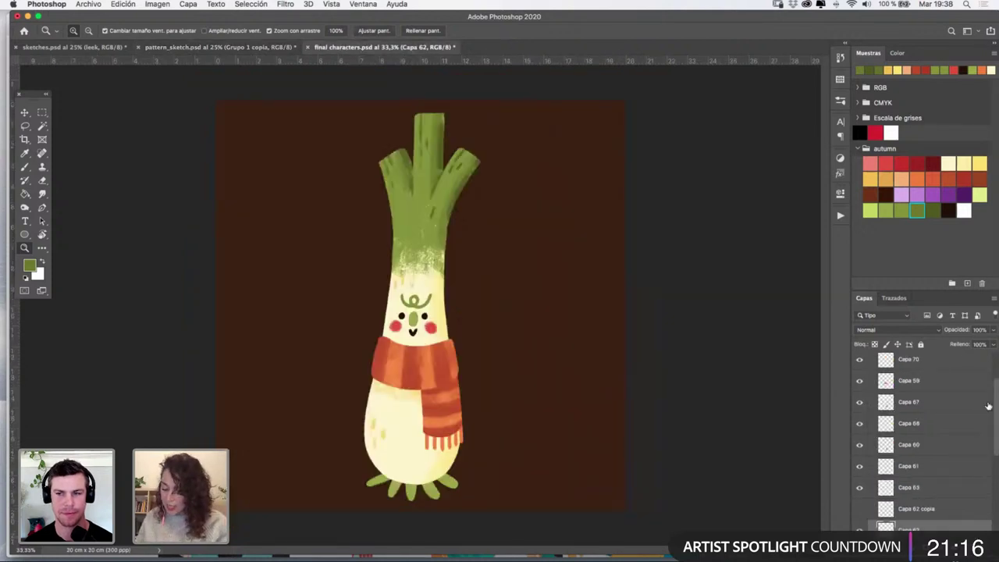
Collapse and hide the leek group, and show the radish, pepper, acorn and eggplant groups one at a time to review each character
{"action": "left_click_drag", "start_coordinate": [994, 395], "coordinate": [992, 360]}
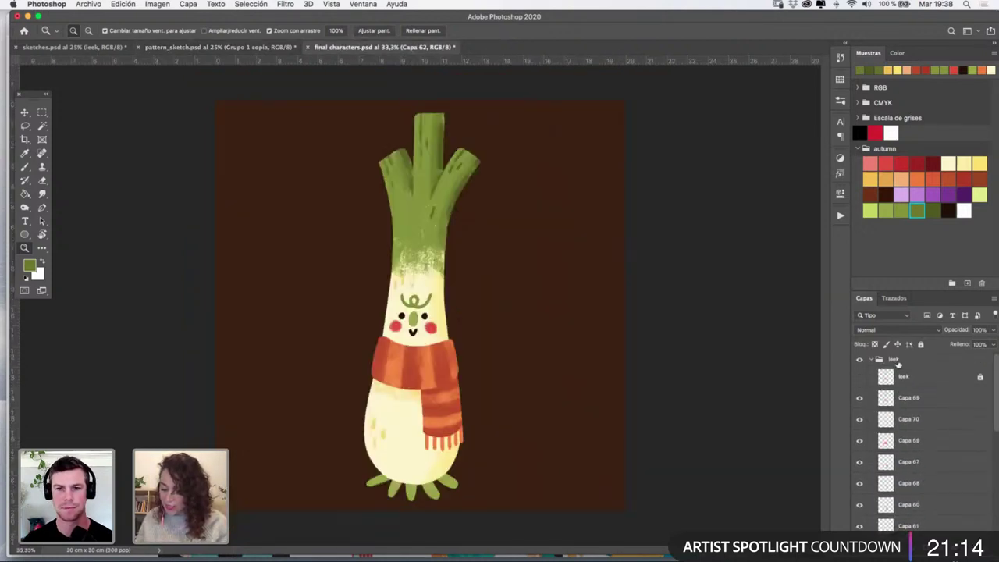
{"action": "left_click", "coordinate": [871, 360]}
{"action": "left_click", "coordinate": [859, 361]}
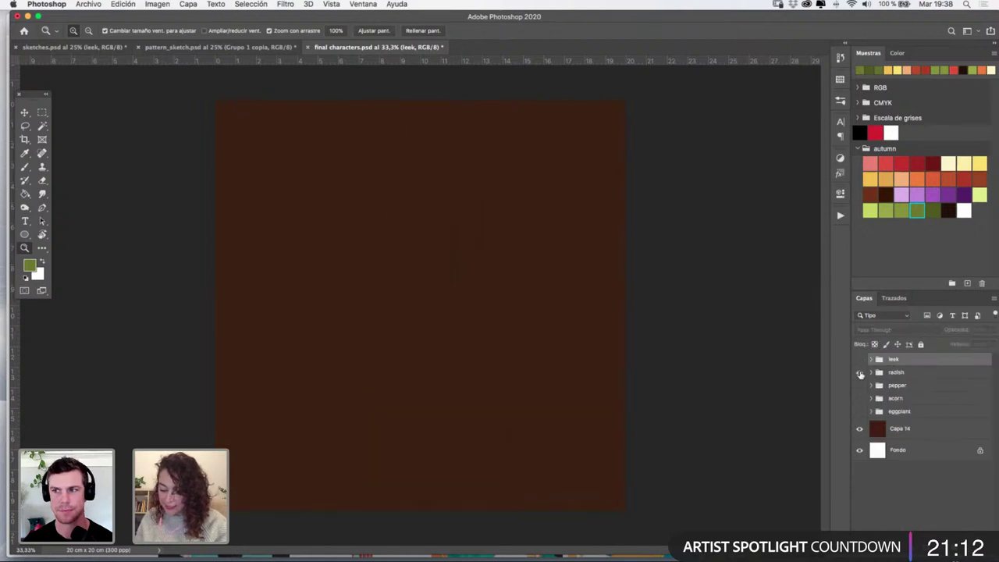
{"action": "left_click", "coordinate": [859, 373]}
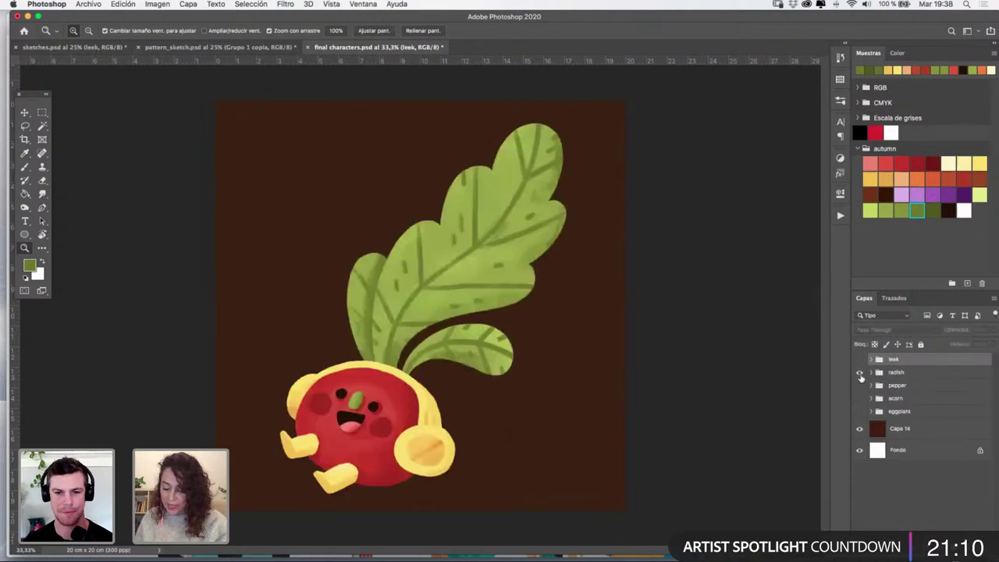
{"action": "left_click", "coordinate": [860, 373]}
{"action": "left_click", "coordinate": [859, 385]}
{"action": "left_click", "coordinate": [859, 385]}
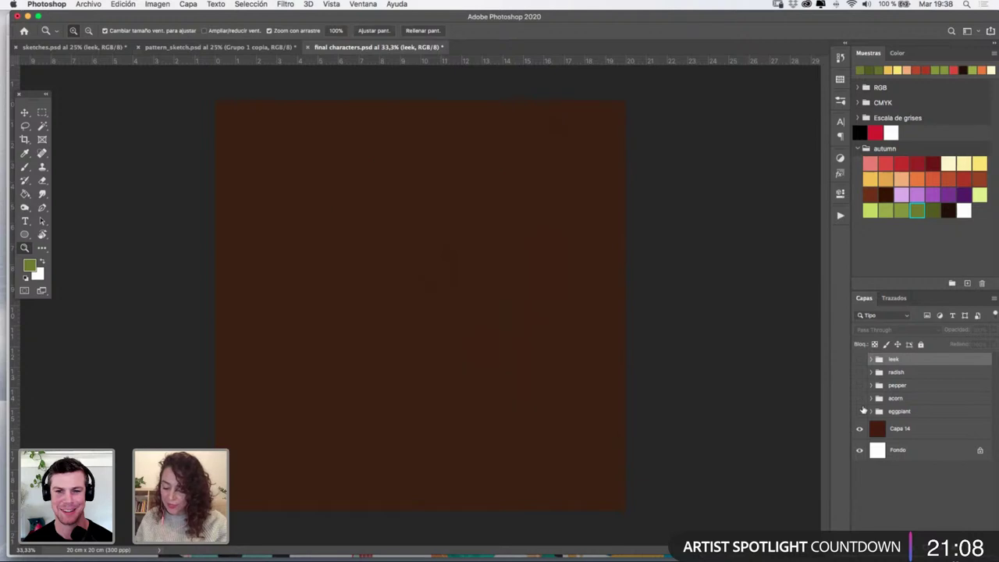
{"action": "left_click", "coordinate": [860, 398]}
{"action": "left_click", "coordinate": [860, 399]}
{"action": "left_click", "coordinate": [859, 412]}
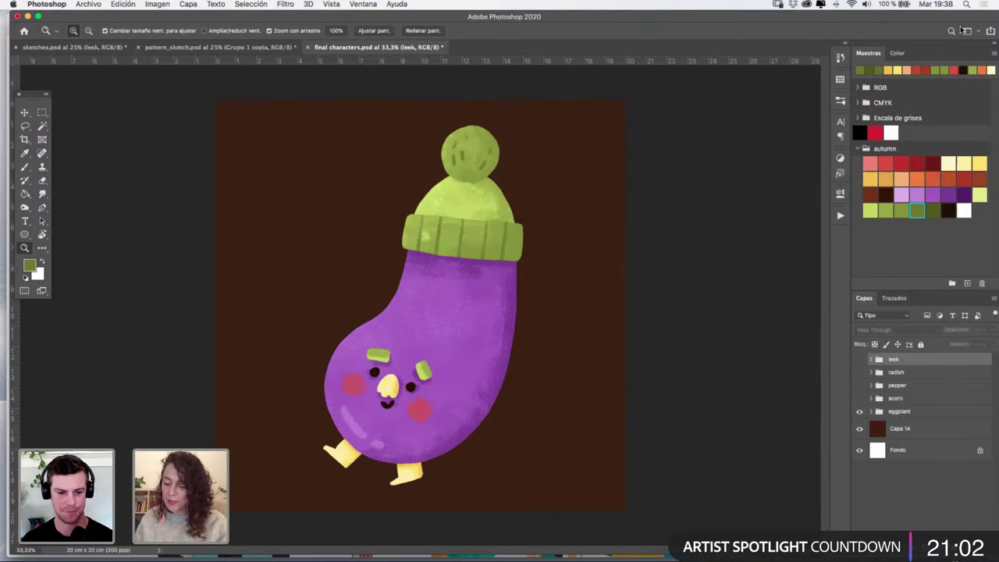
Check the pattern in pattern_sketch.psd, and in final characters.psd show the leek group, hide the eggplant group and expand the leek's layers
{"action": "key", "text": "ctrl+shift+Tab"}
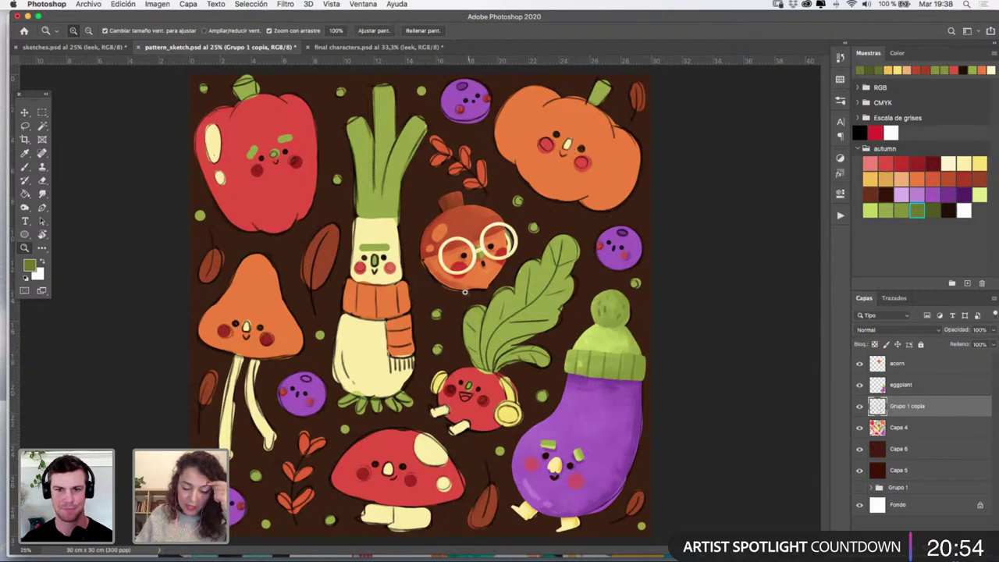
{"action": "left_click", "coordinate": [362, 47]}
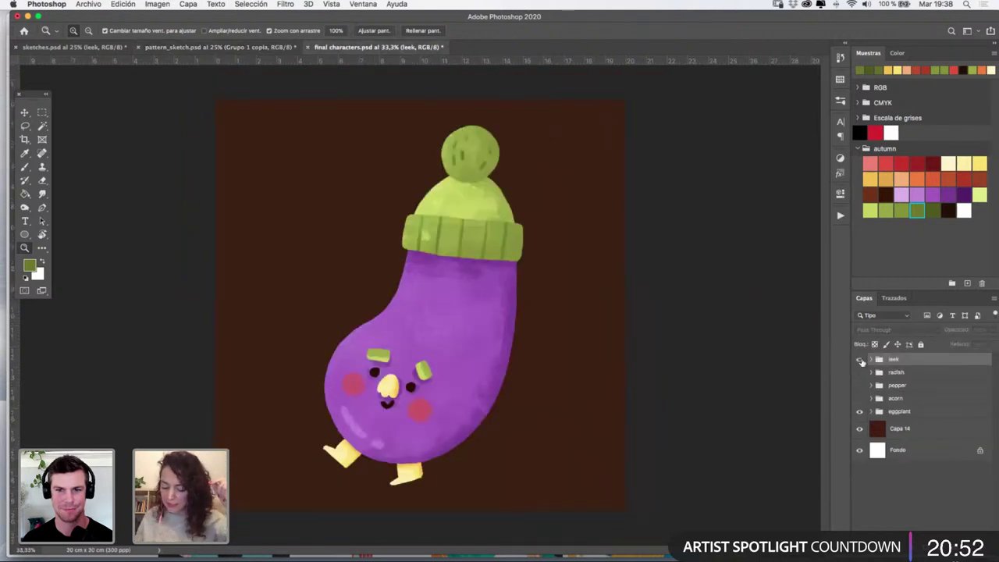
{"action": "left_click", "coordinate": [860, 359]}
{"action": "left_click", "coordinate": [859, 412]}
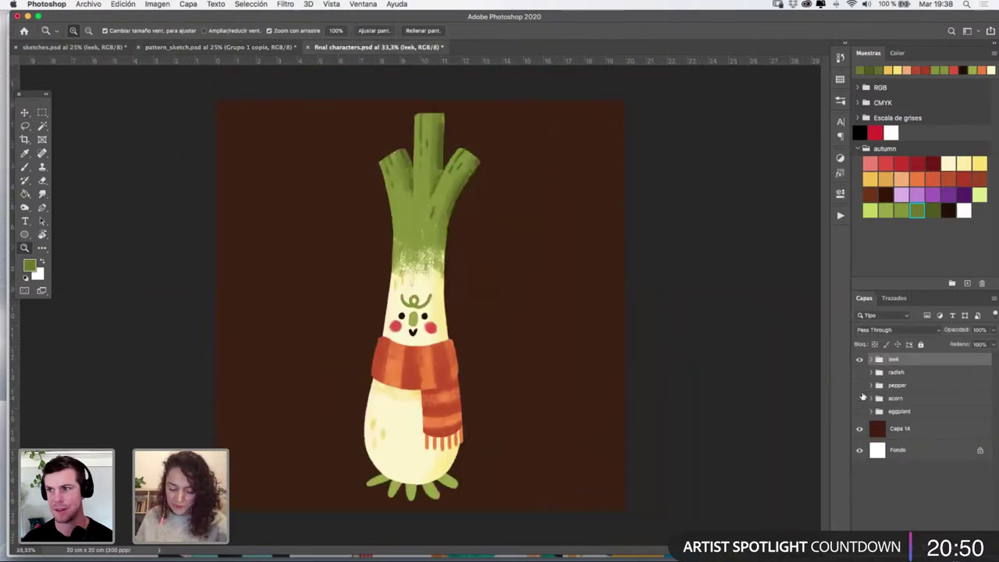
{"action": "left_click", "coordinate": [872, 359]}
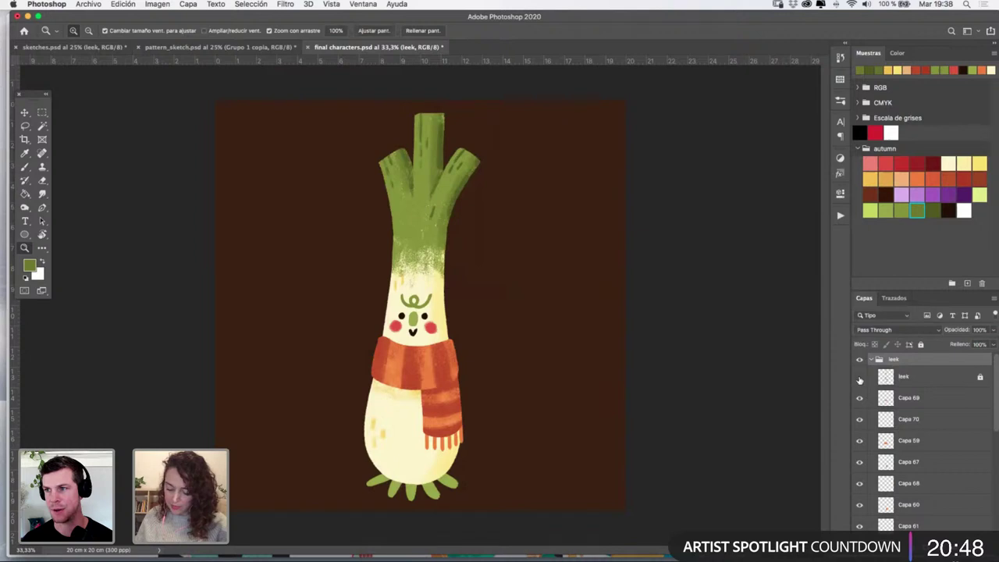
Make the face layer Capa 62 active and load its eyebrow and nose shapes as a selection again
{"action": "left_click", "coordinate": [421, 316]}
{"action": "left_click", "coordinate": [421, 316]}
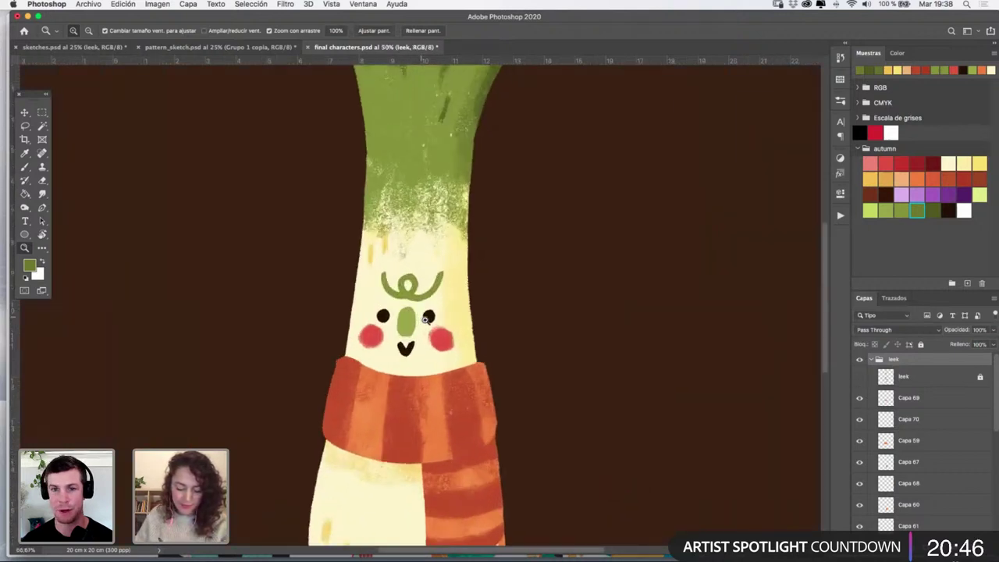
{"action": "left_click", "coordinate": [422, 317]}
{"action": "key", "text": "v"}
{"action": "left_click", "coordinate": [433, 343]}
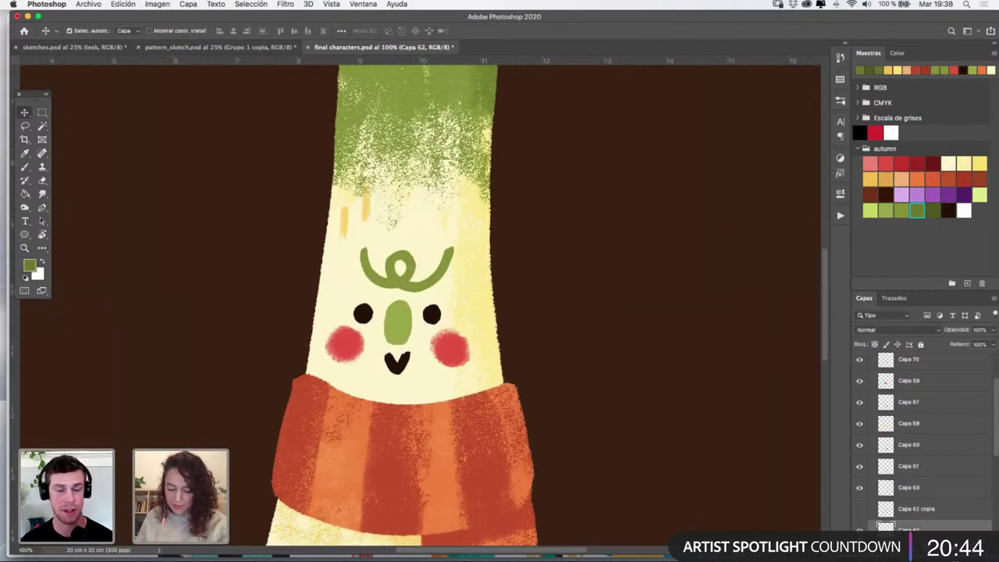
{"action": "left_click", "coordinate": [886, 525], "text": "super"}
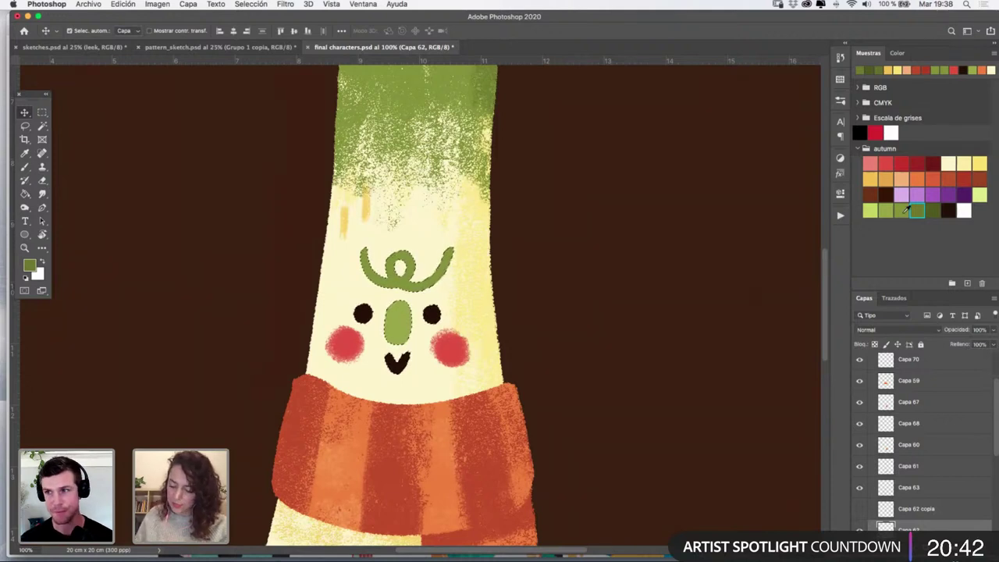
Shade the leek's nose and curly eyebrow with grainy darker-green brush strokes inside the selection on Capa 62, and clear the selection
{"action": "left_click", "coordinate": [28, 167]}
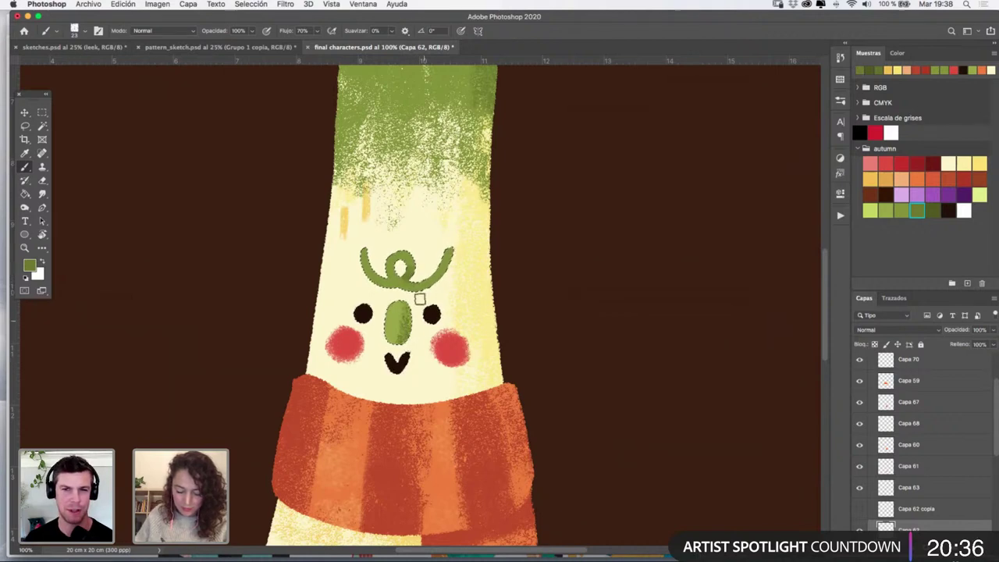
{"action": "key", "text": "super+z"}
{"action": "left_click", "coordinate": [900, 211]}
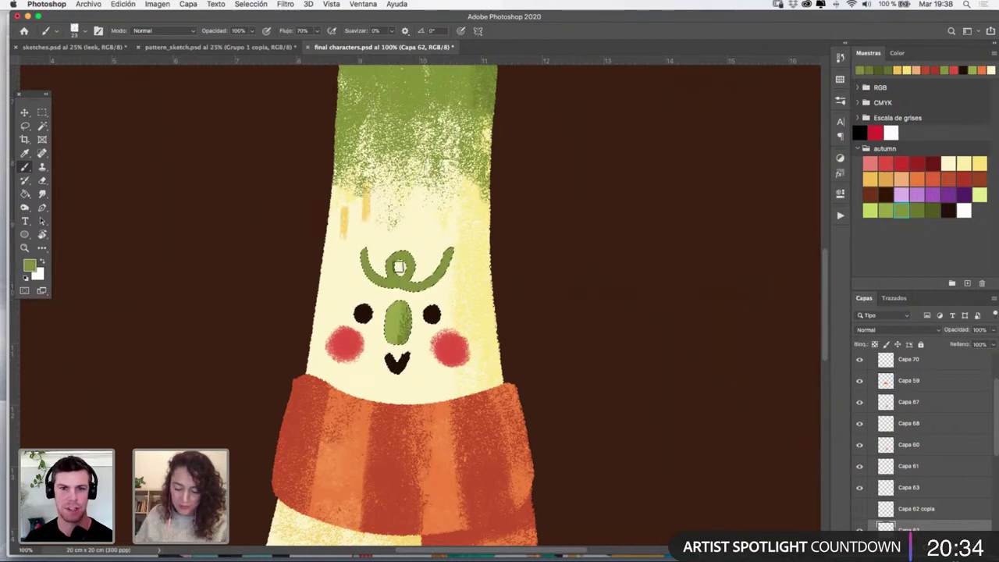
{"action": "left_click", "coordinate": [419, 255], "text": "alt"}
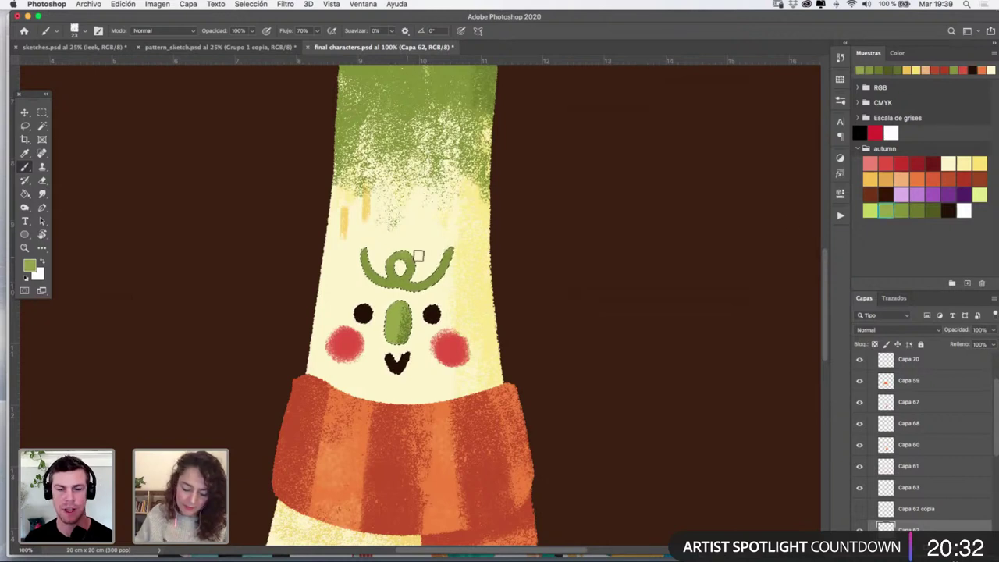
{"action": "left_click", "coordinate": [917, 207]}
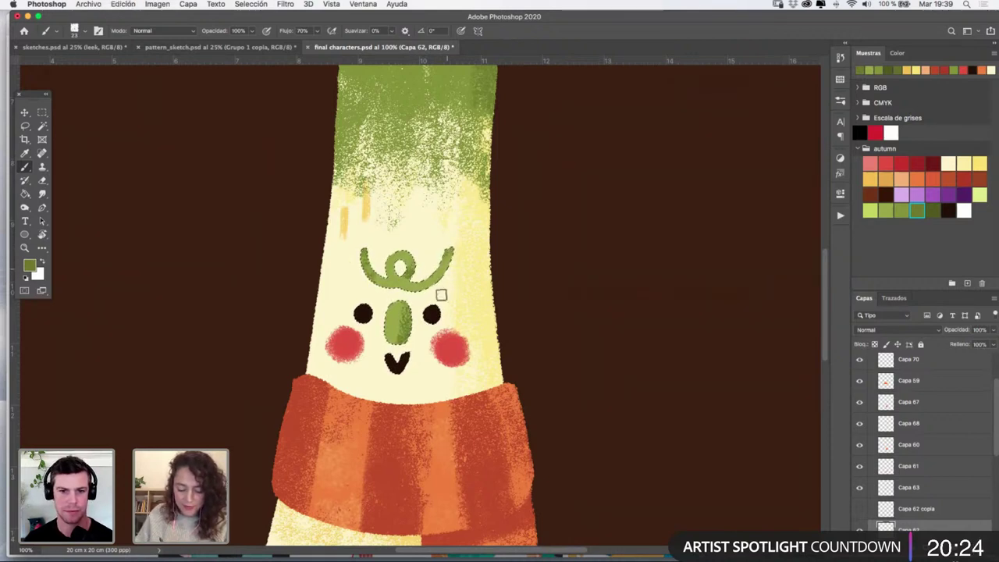
{"action": "key", "text": "super+d"}
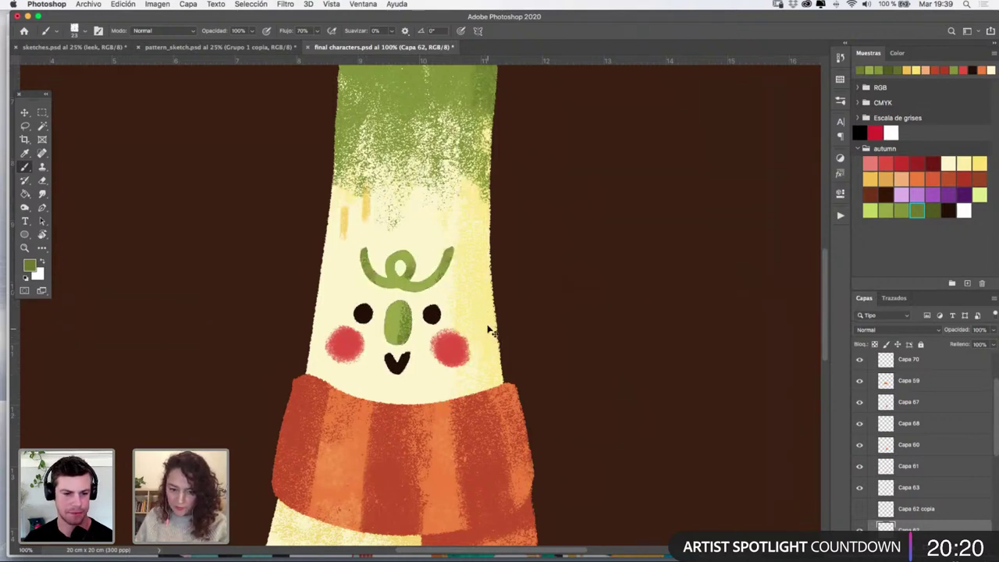
Brush soft yellow shadows around the leek's eyebrow, eyes, nose and mouth on the body shading layer Capa 66
{"action": "key", "text": "v"}
{"action": "left_click", "coordinate": [489, 328]}
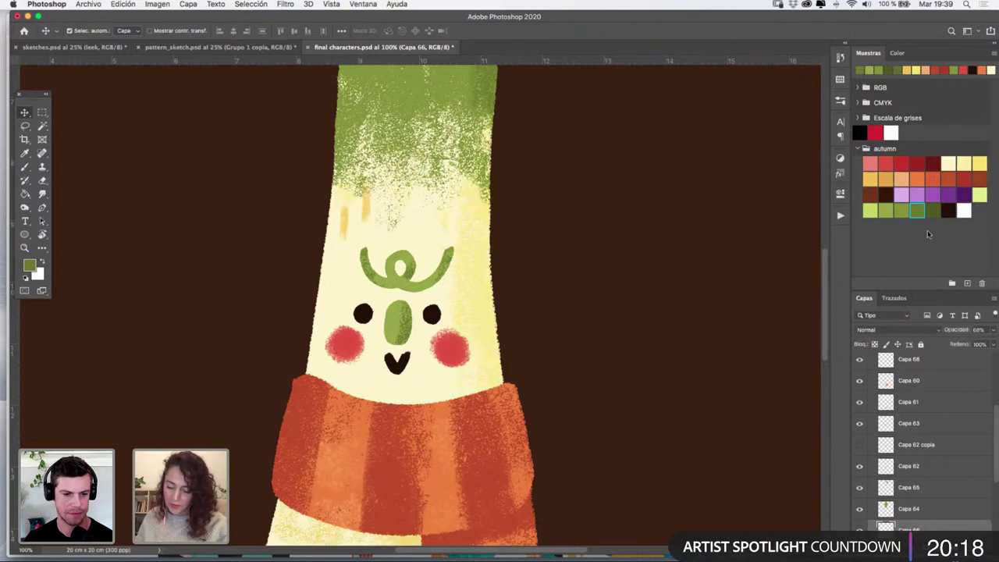
{"action": "left_click", "coordinate": [981, 162]}
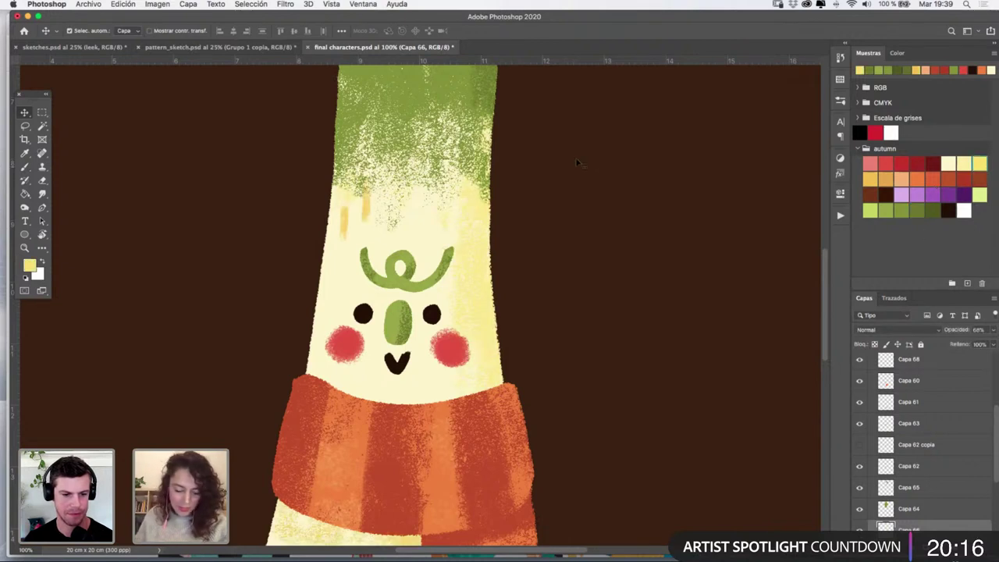
{"action": "left_click", "coordinate": [29, 165]}
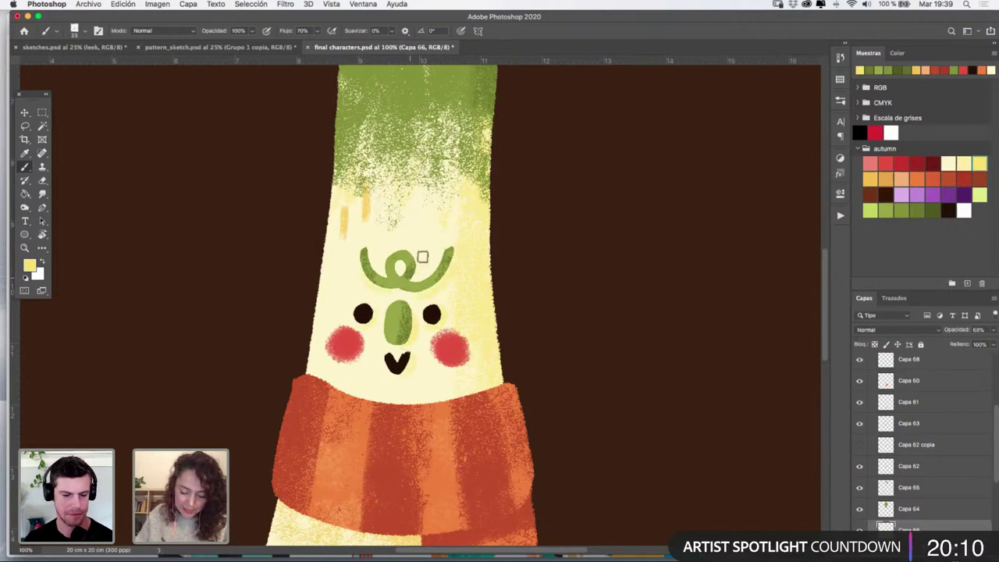
Load the roots on Capa 58 as a selection and shade them in dark olive green where they meet the bulb
{"action": "scroll", "coordinate": [467, 227], "scroll_direction": "down", "scroll_amount": 10}
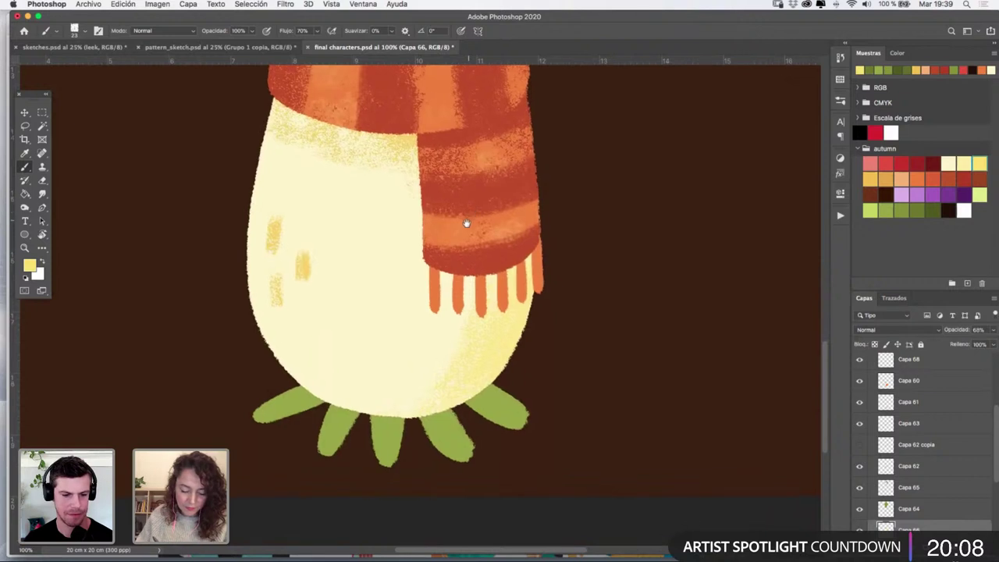
{"action": "key", "text": "v"}
{"action": "left_click", "coordinate": [385, 436]}
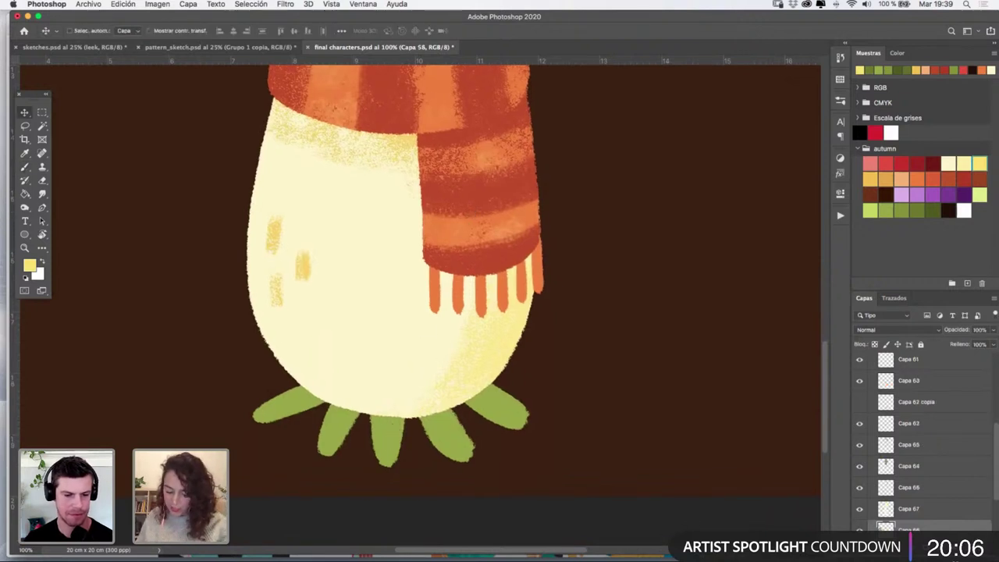
{"action": "left_click", "coordinate": [886, 528], "text": "super"}
{"action": "left_click", "coordinate": [917, 210]}
{"action": "key", "text": "b"}
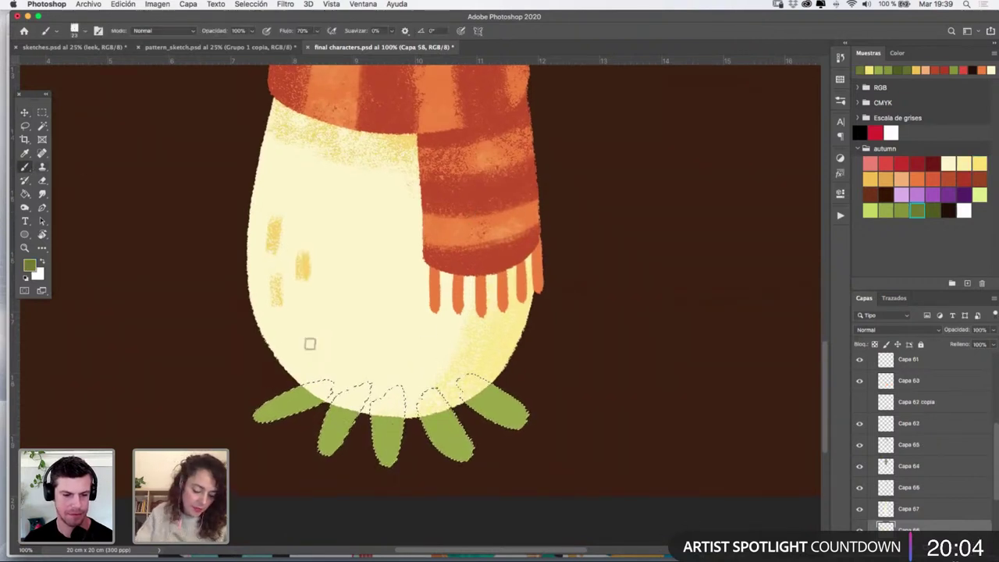
{"action": "left_click_drag", "start_coordinate": [317, 380], "coordinate": [331, 379]}
{"action": "mouse_move", "coordinate": [303, 389]}
{"action": "left_mouse_down"}
{"action": "mouse_move", "coordinate": [328, 398]}
{"action": "mouse_move", "coordinate": [303, 400]}
{"action": "mouse_move", "coordinate": [327, 420]}
{"action": "mouse_move", "coordinate": [280, 419]}
{"action": "mouse_move", "coordinate": [353, 393]}
{"action": "mouse_move", "coordinate": [329, 398]}
{"action": "mouse_move", "coordinate": [407, 415]}
{"action": "mouse_move", "coordinate": [443, 406]}
{"action": "mouse_move", "coordinate": [355, 423]}
{"action": "mouse_move", "coordinate": [475, 389]}
{"action": "mouse_move", "coordinate": [438, 441]}
{"action": "mouse_move", "coordinate": [431, 430]}
{"action": "mouse_move", "coordinate": [463, 401]}
{"action": "mouse_move", "coordinate": [501, 439]}
{"action": "mouse_move", "coordinate": [401, 453]}
{"action": "left_mouse_up"}
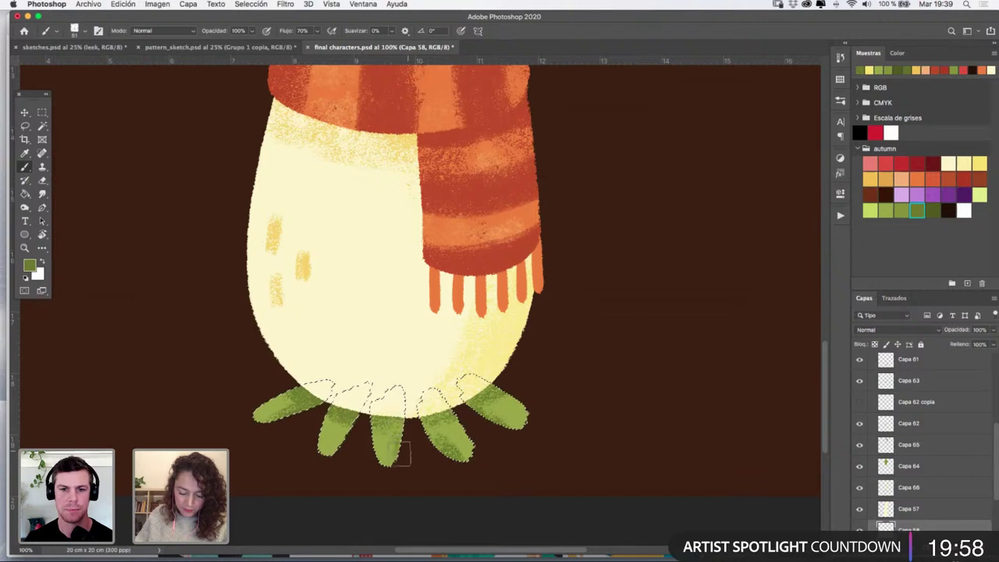
Add light-green highlights to the tips of the roots on Capa 58 and check the whole leek
{"action": "left_click", "coordinate": [870, 210]}
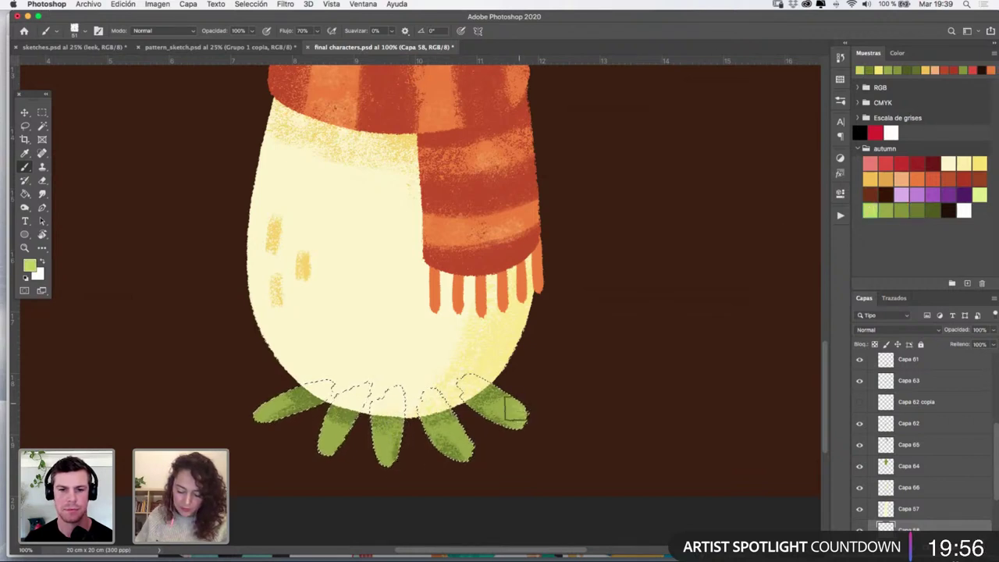
{"action": "mouse_move", "coordinate": [515, 409]}
{"action": "left_mouse_down"}
{"action": "mouse_move", "coordinate": [511, 445]}
{"action": "mouse_move", "coordinate": [385, 437]}
{"action": "mouse_move", "coordinate": [343, 456]}
{"action": "mouse_move", "coordinate": [325, 449]}
{"action": "mouse_move", "coordinate": [464, 449]}
{"action": "left_mouse_up"}
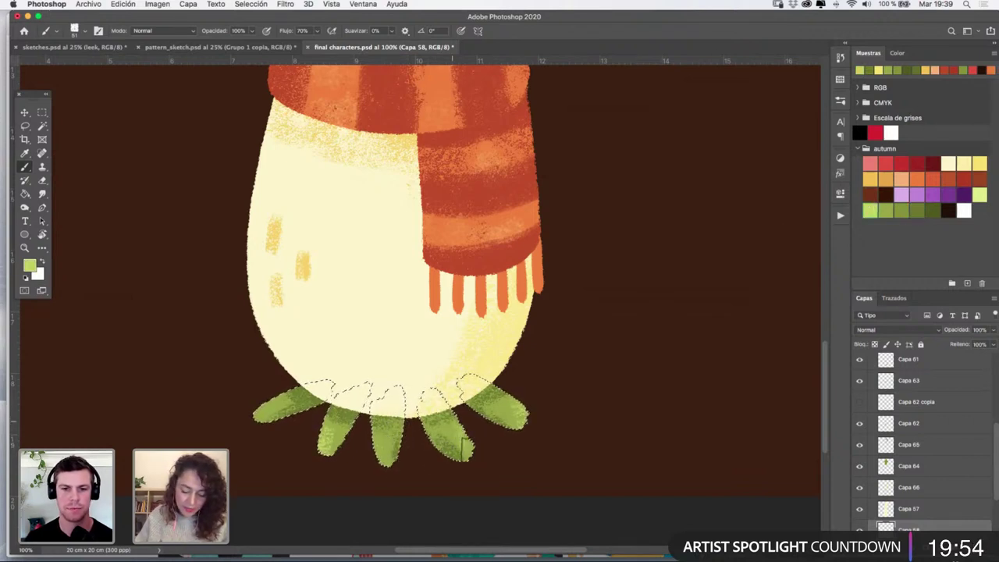
{"action": "key", "text": "z"}
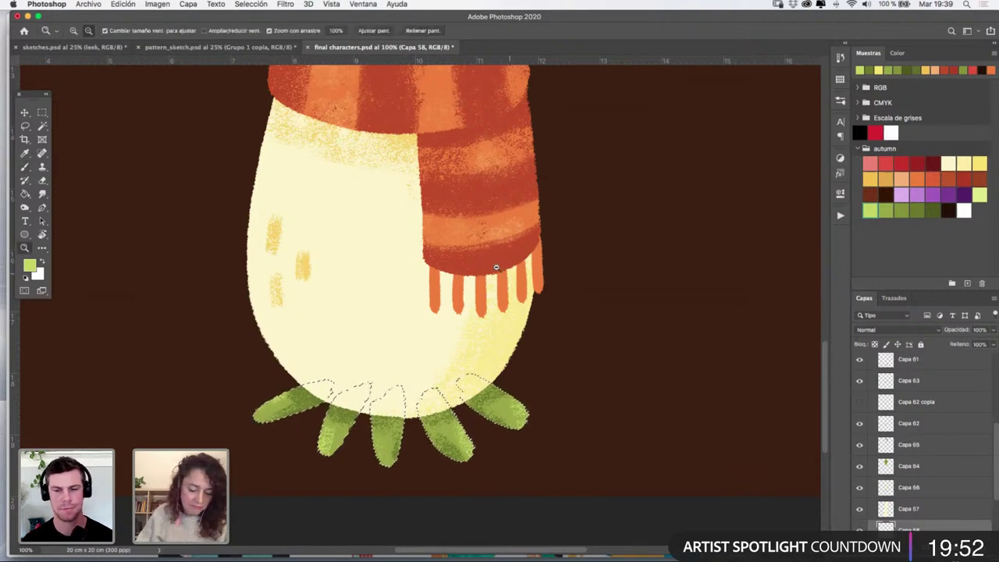
{"action": "left_click", "coordinate": [497, 267], "text": "alt"}
{"action": "left_click", "coordinate": [531, 265], "text": "alt"}
{"action": "left_click", "coordinate": [530, 266], "text": "alt"}
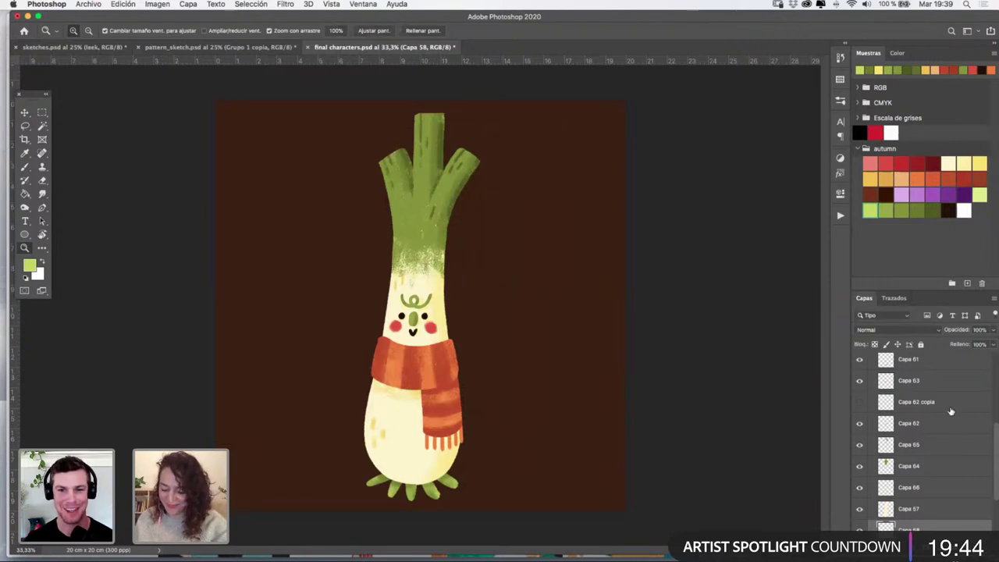
Duplicate all the leek's layers from Capa 69 down to Capa 58 and merge the copies into a single layer
{"action": "left_click_drag", "start_coordinate": [994, 447], "coordinate": [988, 353]}
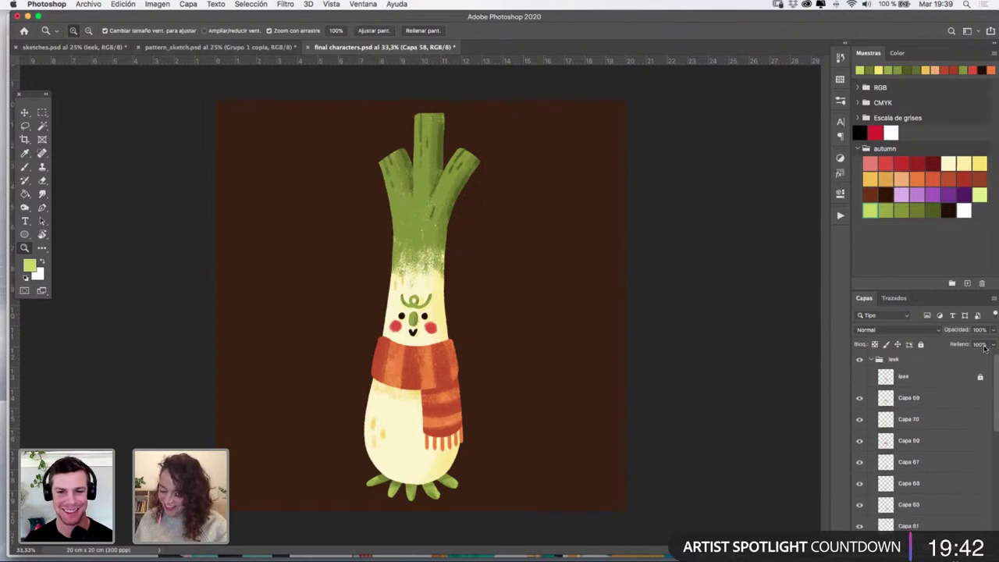
{"action": "left_click", "coordinate": [932, 399]}
{"action": "scroll", "coordinate": [923, 437], "scroll_direction": "down", "scroll_amount": 5}
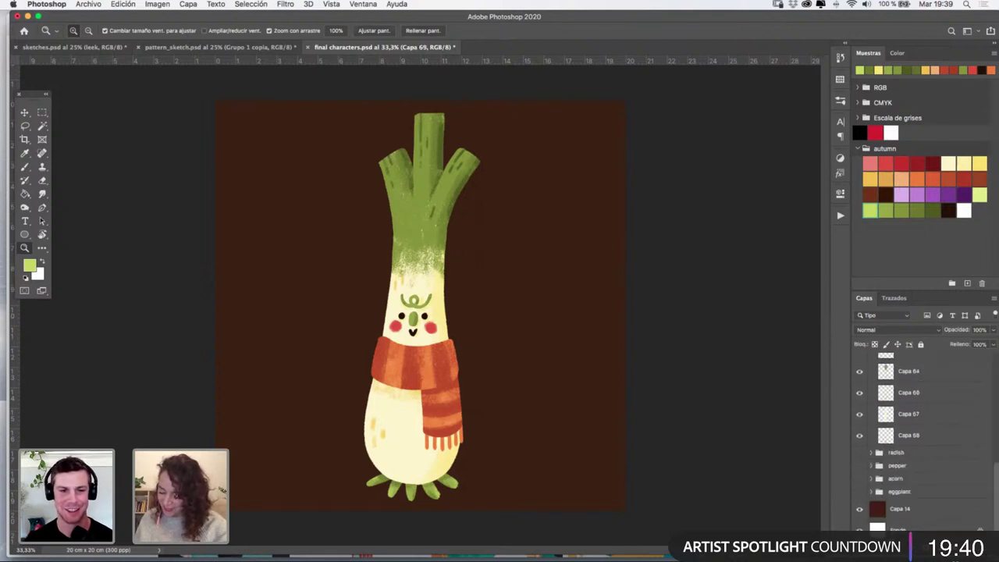
{"action": "left_click", "coordinate": [956, 435], "text": "shift"}
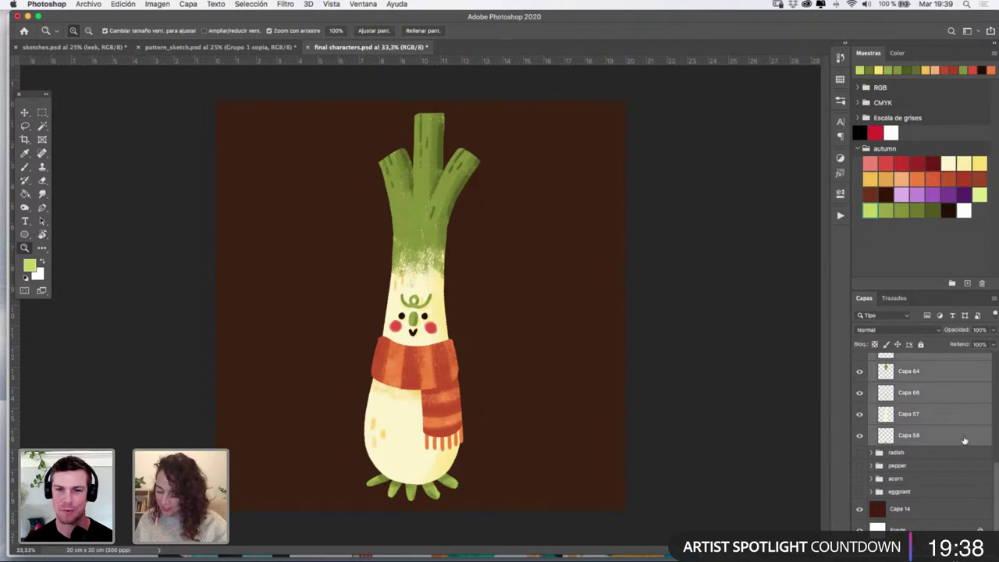
{"action": "left_click_drag", "start_coordinate": [965, 440], "coordinate": [967, 548]}
{"action": "key", "text": "super+e"}
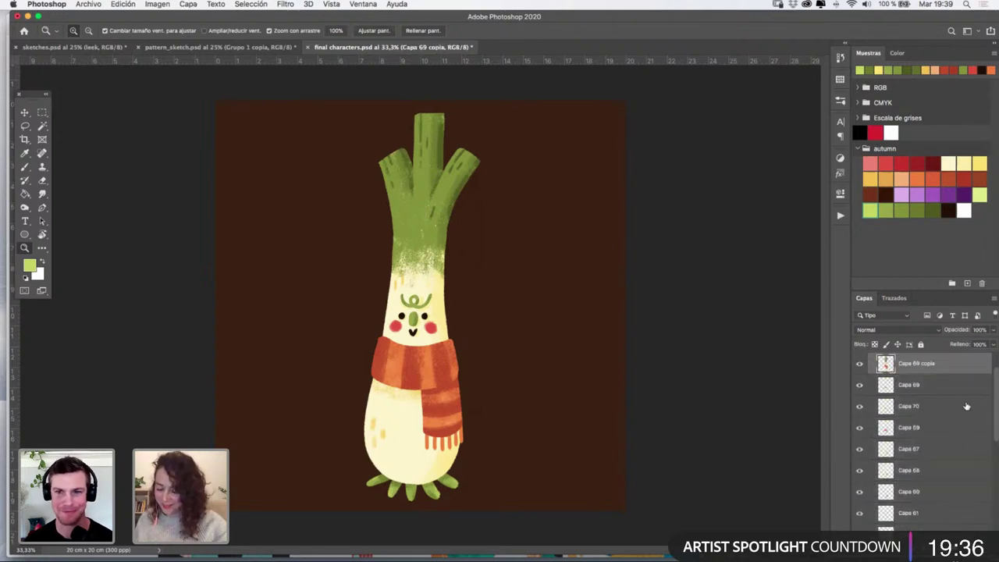
Rename the merged copy layer in the leek group as leek
{"action": "scroll", "coordinate": [993, 374], "scroll_direction": "up", "scroll_amount": 2}
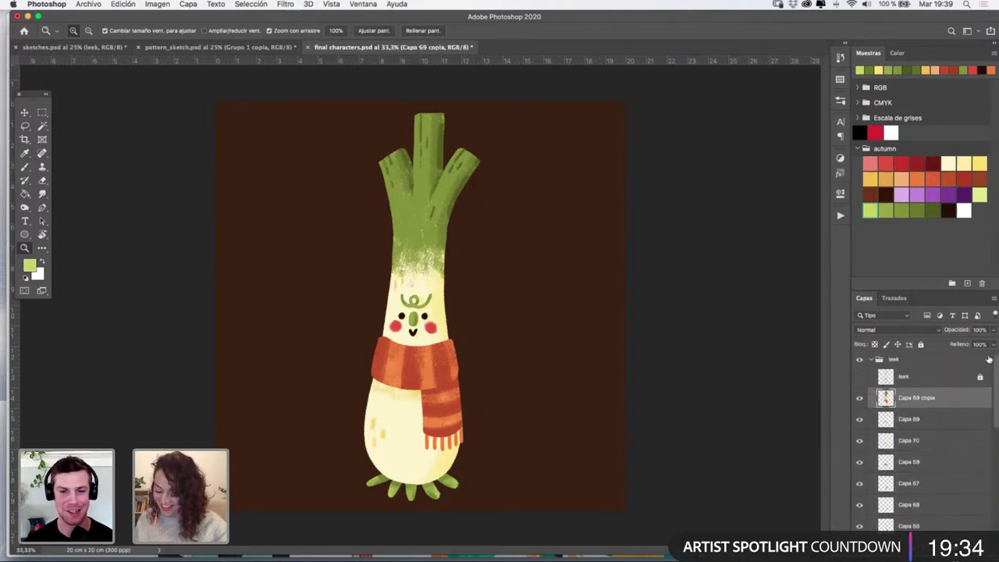
{"action": "double_click", "coordinate": [918, 398]}
{"action": "key", "text": "BackSpace"}
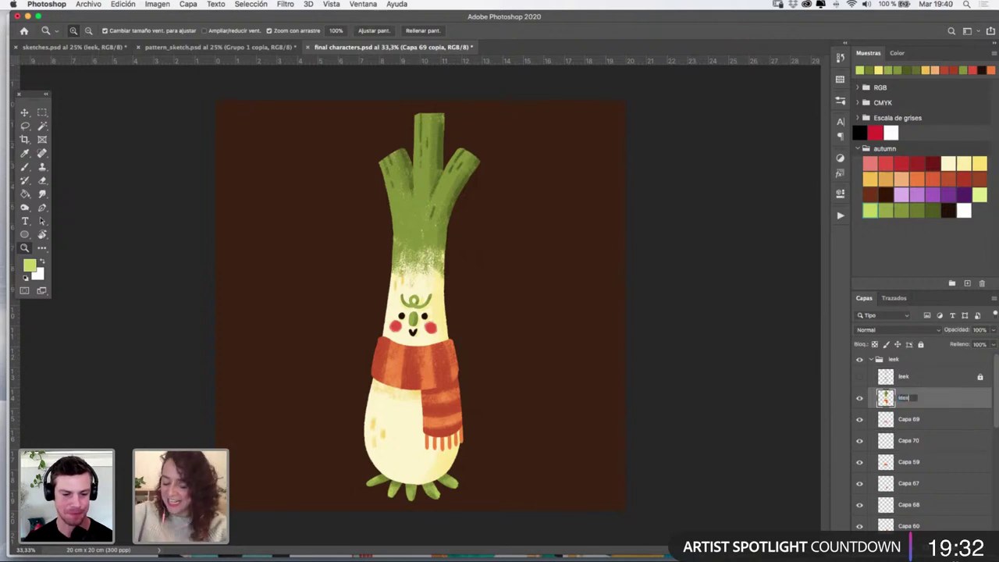
{"action": "type", "text": "leek"}
{"action": "key", "text": "Return"}
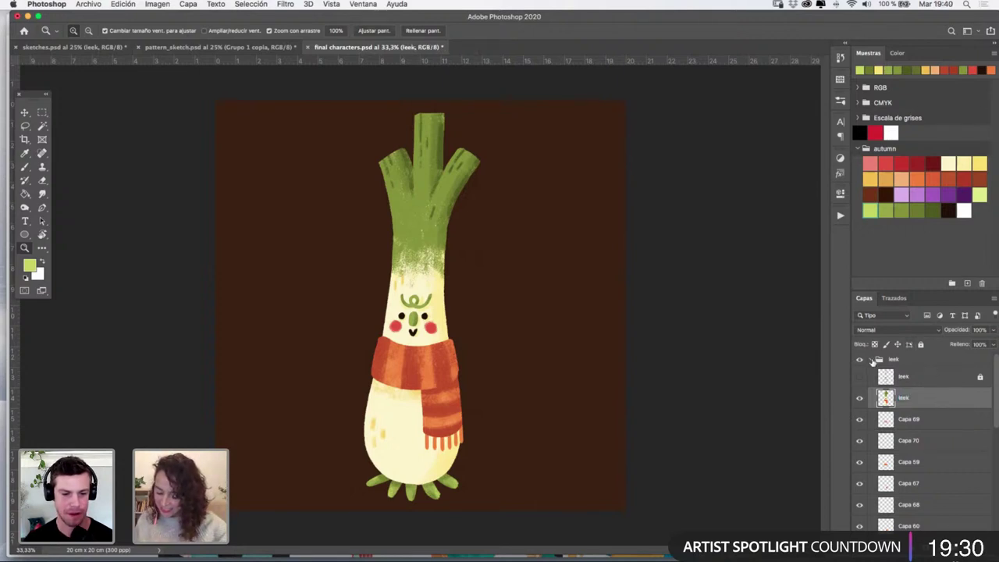
Collapse the leek layer group and save the final characters document
{"action": "left_click", "coordinate": [872, 360]}
{"action": "key", "text": "super+s"}
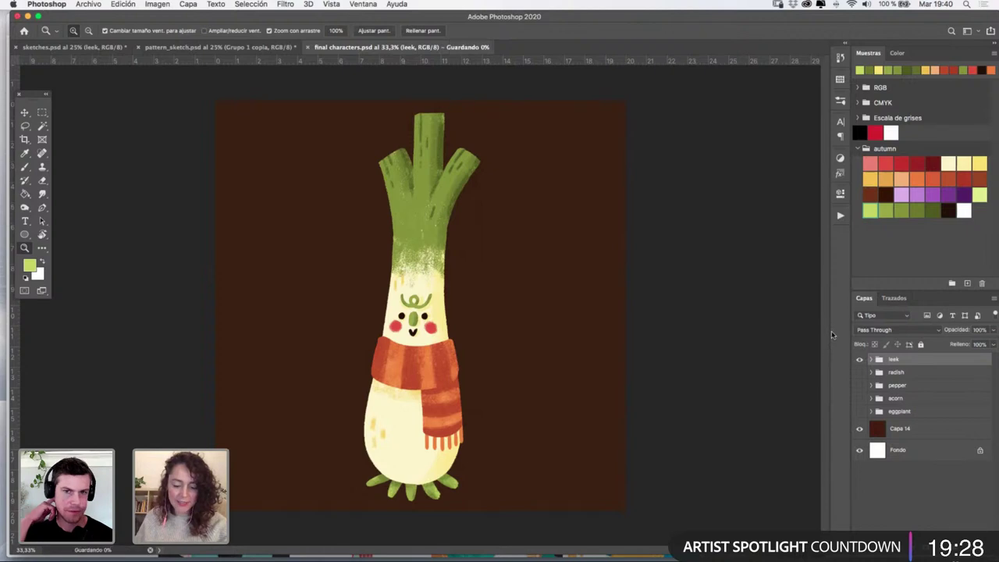
Copy the tall mushroom's sketch layer from sketches.psd into final characters.psd
{"action": "left_click", "coordinate": [218, 47]}
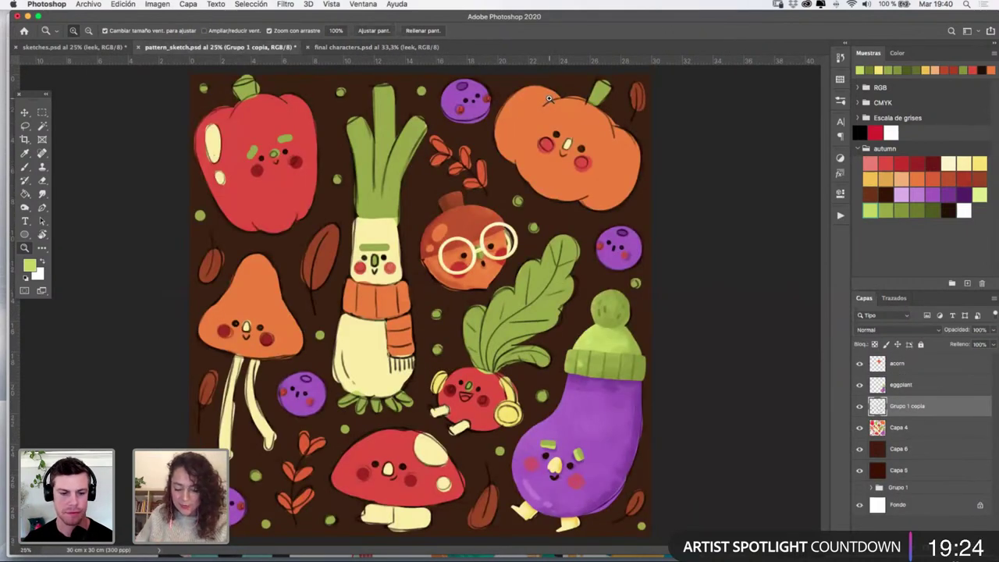
{"action": "left_click", "coordinate": [94, 48]}
{"action": "key", "text": "f"}
{"action": "left_click_drag", "start_coordinate": [466, 255], "coordinate": [563, 273]}
{"action": "key", "text": "v"}
{"action": "left_click", "coordinate": [585, 253]}
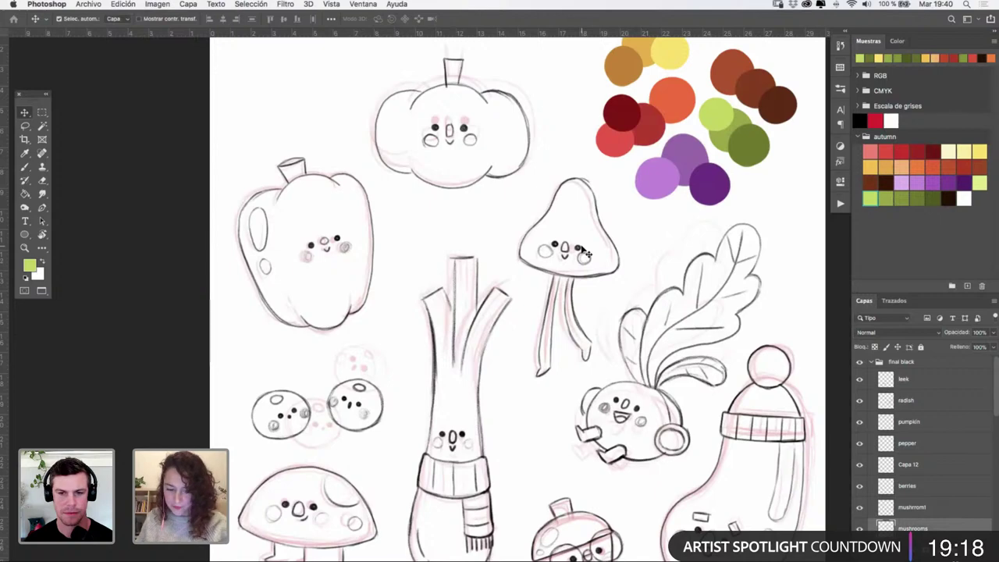
{"action": "key", "text": "f"}
{"action": "key", "text": "f"}
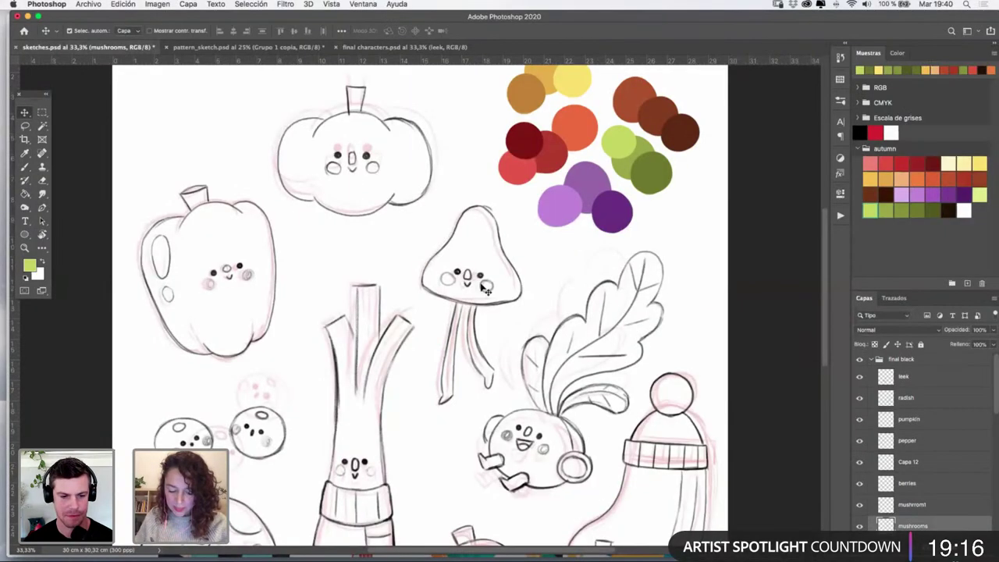
{"action": "left_click_drag", "start_coordinate": [926, 528], "coordinate": [442, 305]}
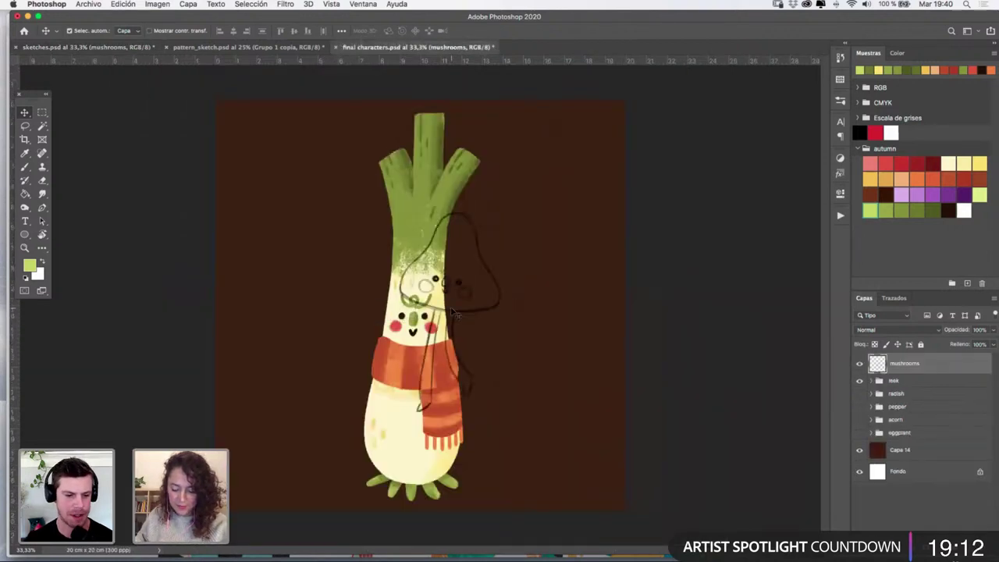
Place the mushrooms sketch layer inside a new layer group named mushroom, with the leek group hidden
{"action": "left_click", "coordinate": [952, 550]}
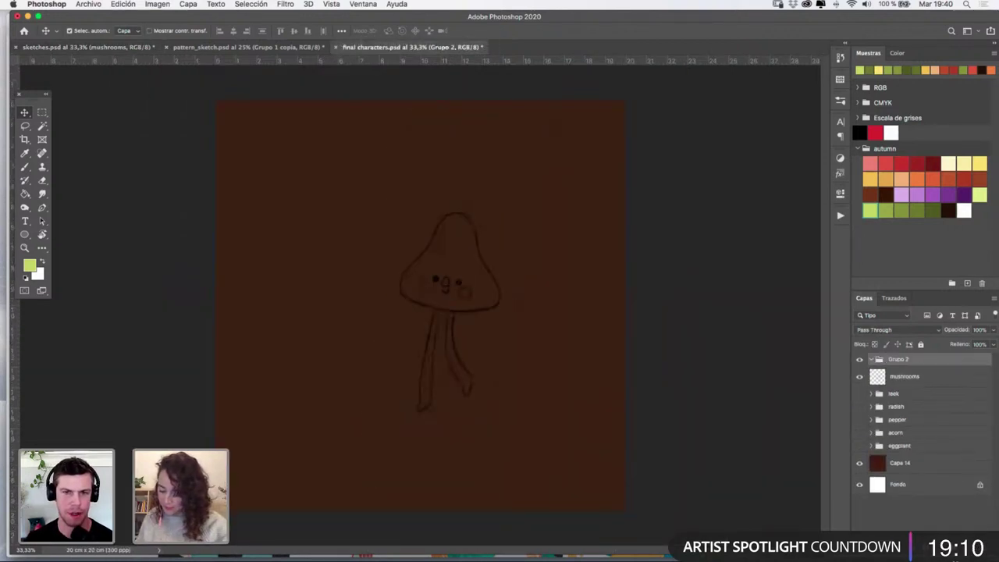
{"action": "double_click", "coordinate": [901, 361]}
{"action": "type", "text": "mus"}
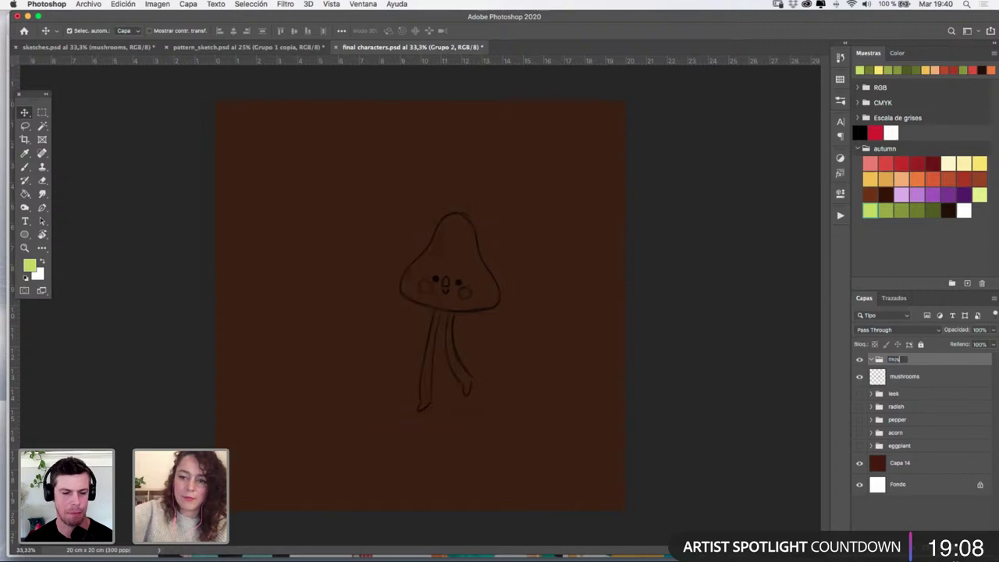
{"action": "type", "text": "hroom"}
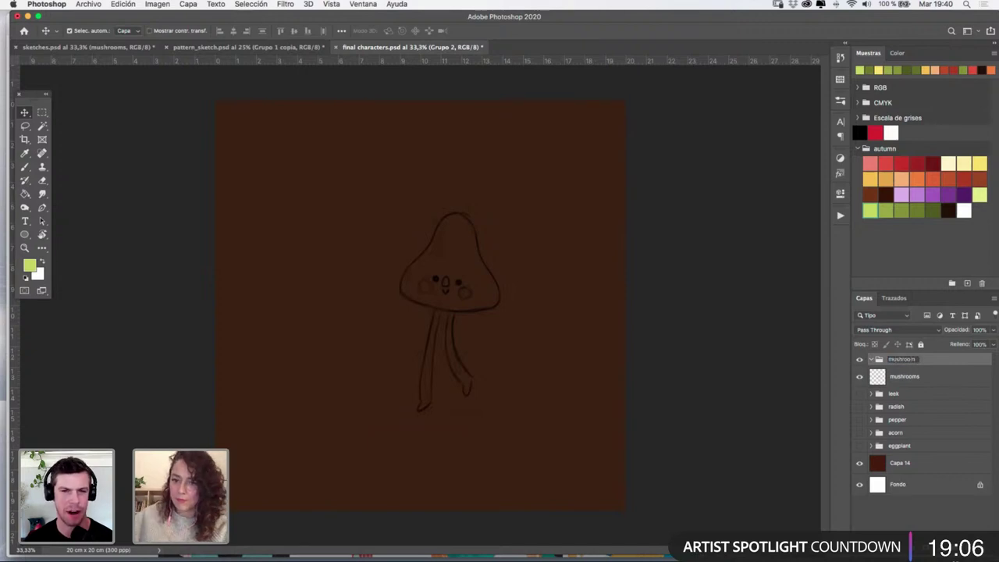
{"action": "key", "text": "Return"}
{"action": "left_click", "coordinate": [904, 378]}
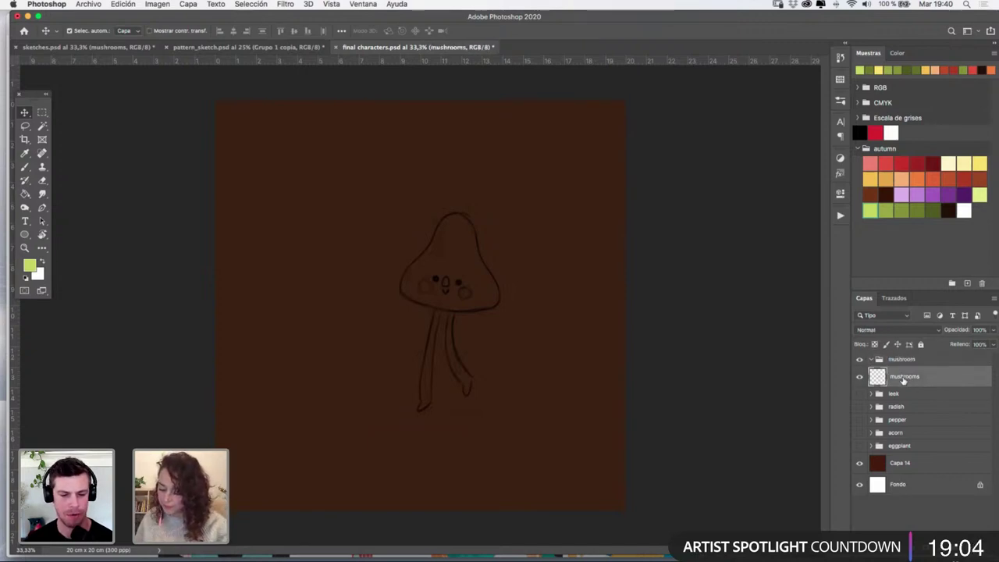
{"action": "left_click_drag", "start_coordinate": [904, 380], "coordinate": [903, 359]}
Scale the mushroom sketch up to about 170% and centre it on the canvas
{"action": "key", "text": "super+t"}
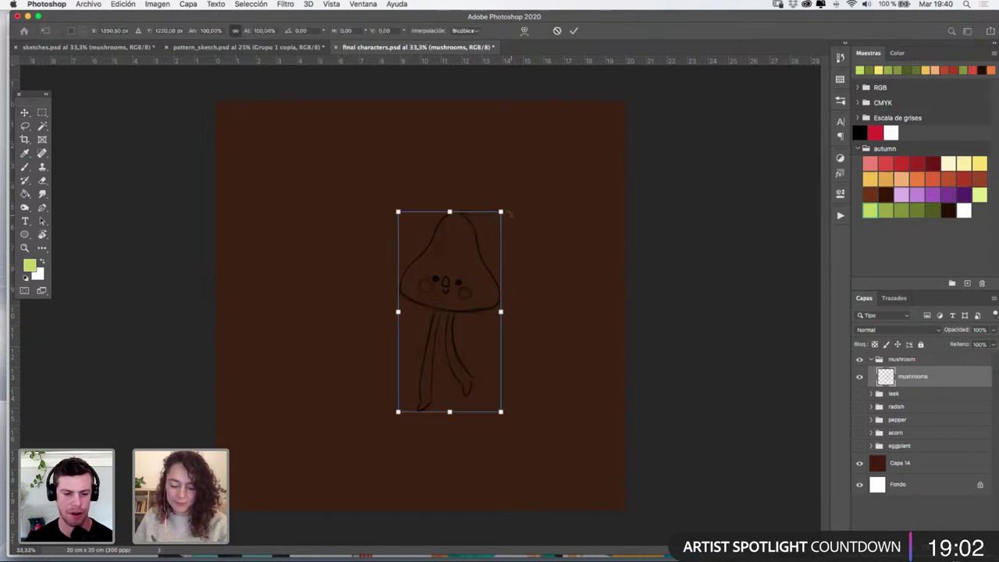
{"action": "left_click_drag", "start_coordinate": [501, 211], "coordinate": [564, 119]}
{"action": "left_click_drag", "start_coordinate": [501, 219], "coordinate": [437, 294]}
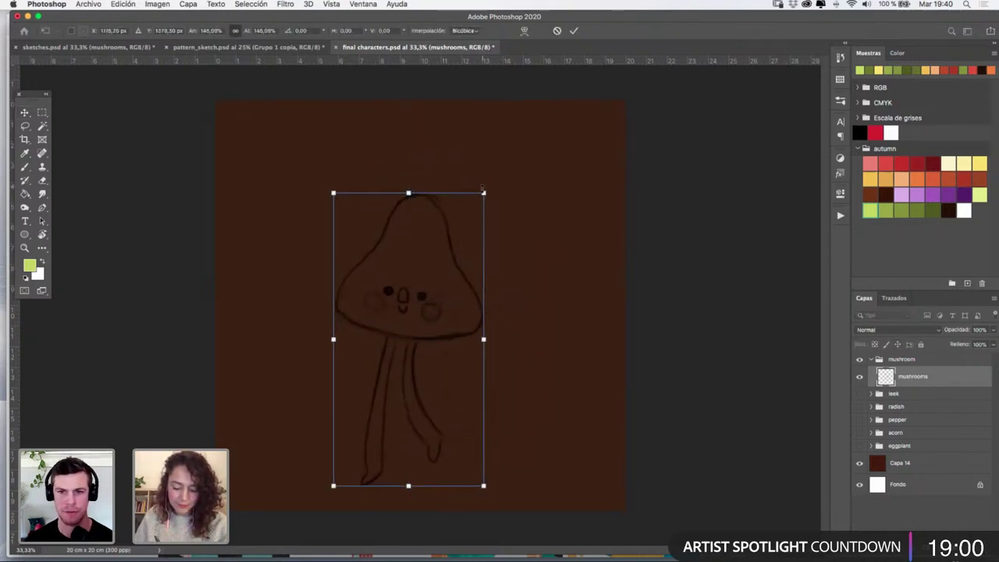
{"action": "mouse_move", "coordinate": [483, 192]}
{"action": "left_mouse_down"}
{"action": "mouse_move", "coordinate": [508, 145]}
{"action": "mouse_move", "coordinate": [477, 200]}
{"action": "left_mouse_up"}
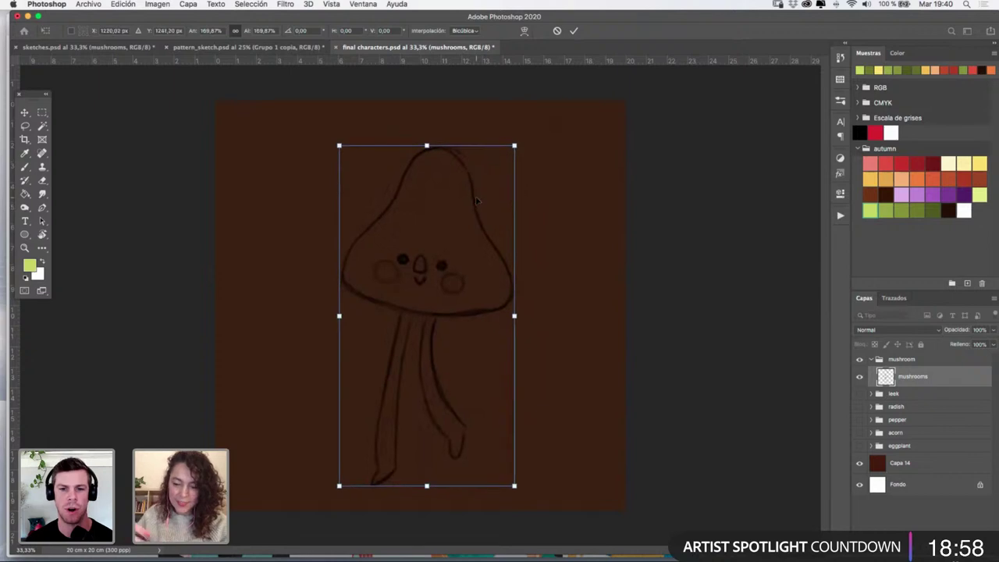
{"action": "key", "text": "Return"}
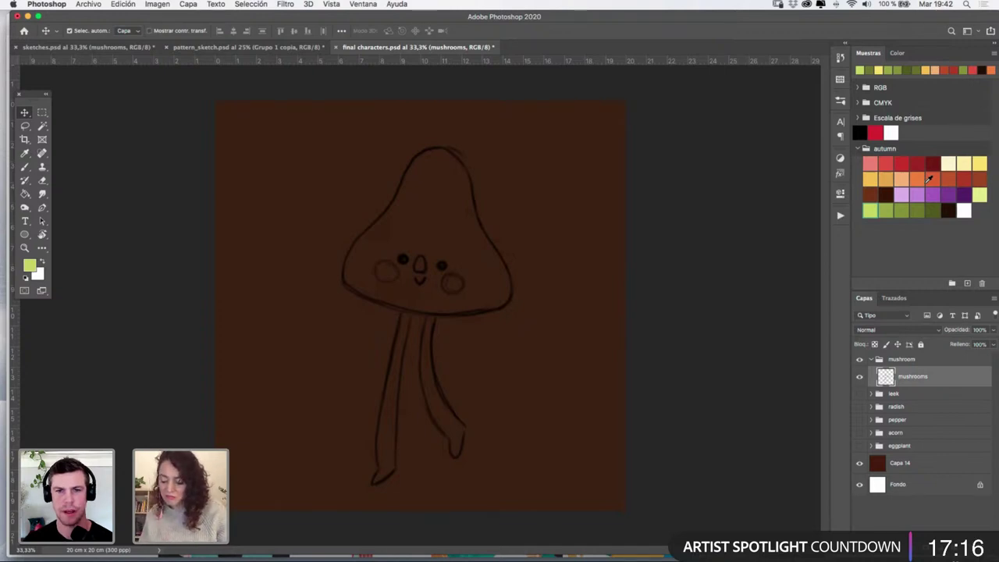
Lower the mushrooms sketch layer's opacity to about 60%
{"action": "left_click", "coordinate": [859, 376]}
{"action": "left_click", "coordinate": [859, 376]}
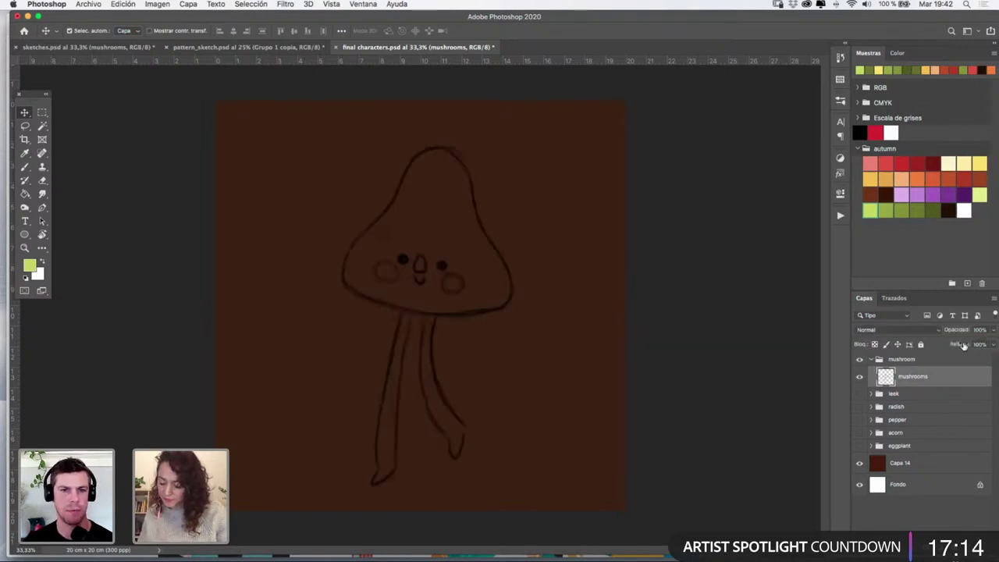
{"action": "left_click", "coordinate": [992, 331]}
{"action": "left_click", "coordinate": [976, 343]}
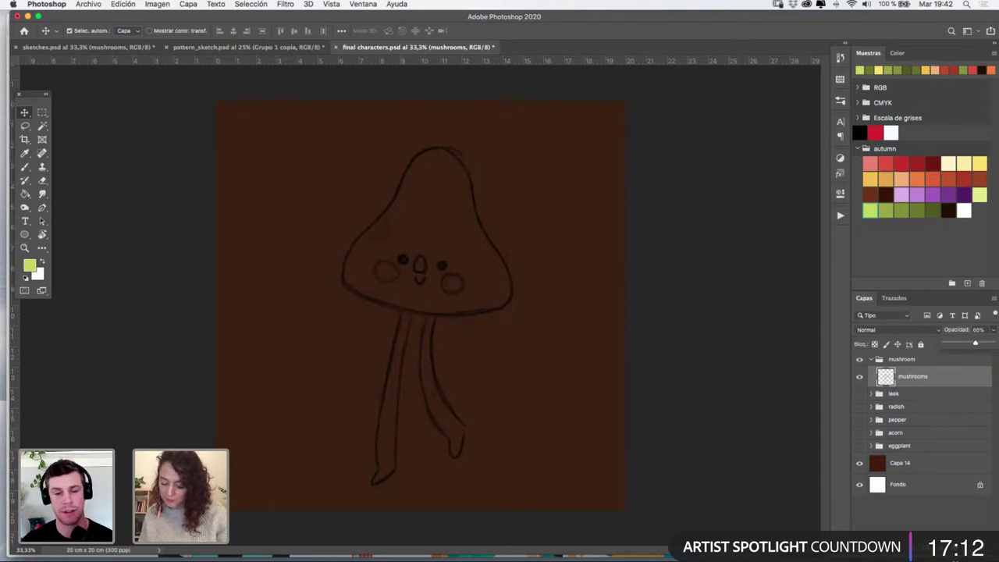
Add a new layer beneath the mushrooms sketch, lock the sketch layer and make the new layer active
{"action": "left_click", "coordinate": [967, 546]}
{"action": "mouse_move", "coordinate": [930, 386]}
{"action": "left_mouse_down"}
{"action": "mouse_move", "coordinate": [937, 381]}
{"action": "mouse_move", "coordinate": [933, 403]}
{"action": "left_mouse_up"}
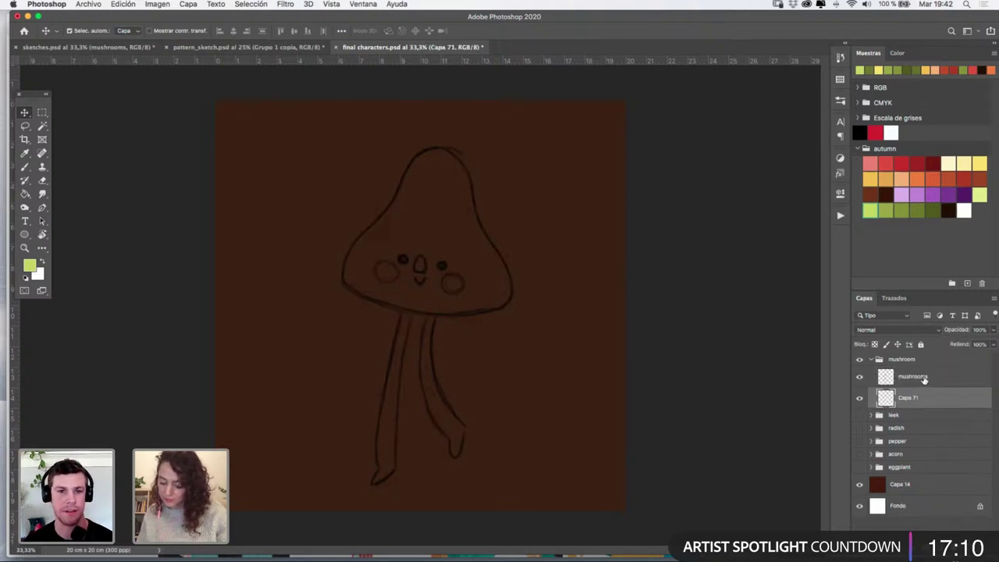
{"action": "left_click", "coordinate": [923, 380]}
{"action": "left_click", "coordinate": [921, 344]}
{"action": "left_click", "coordinate": [925, 398]}
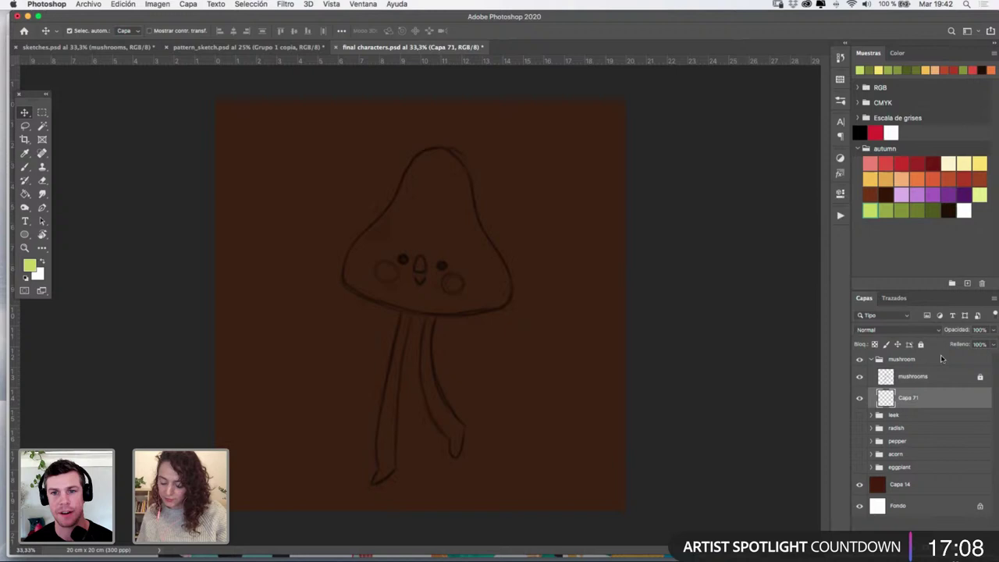
Trace the mushroom cap's outline over the sketch in red-orange from the autumn swatches with the KYLE Ultimate Rough Inking 2 brush
{"action": "left_click", "coordinate": [934, 177]}
{"action": "key", "text": "z"}
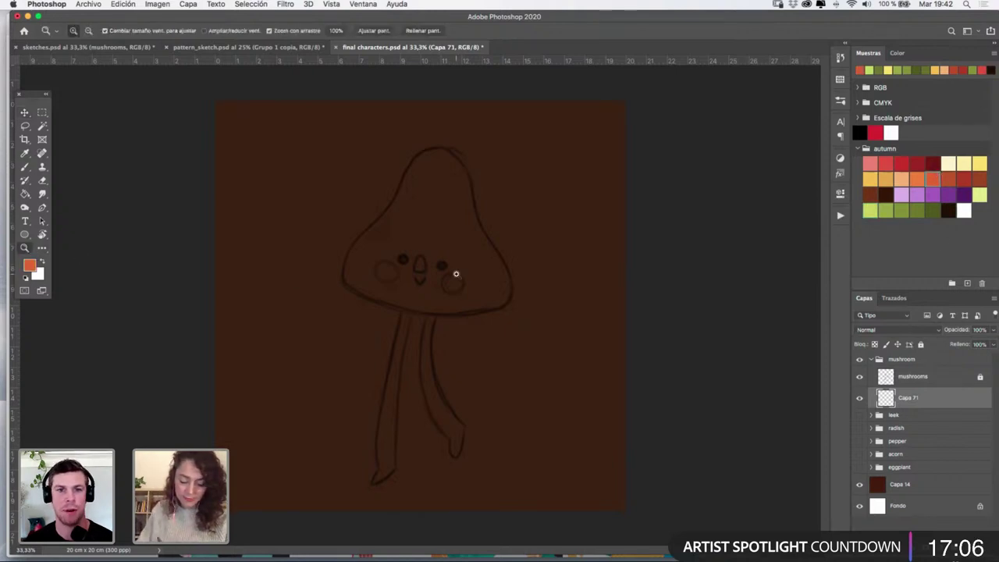
{"action": "left_click", "coordinate": [456, 274]}
{"action": "scroll", "coordinate": [461, 284], "scroll_direction": "up", "scroll_amount": 2}
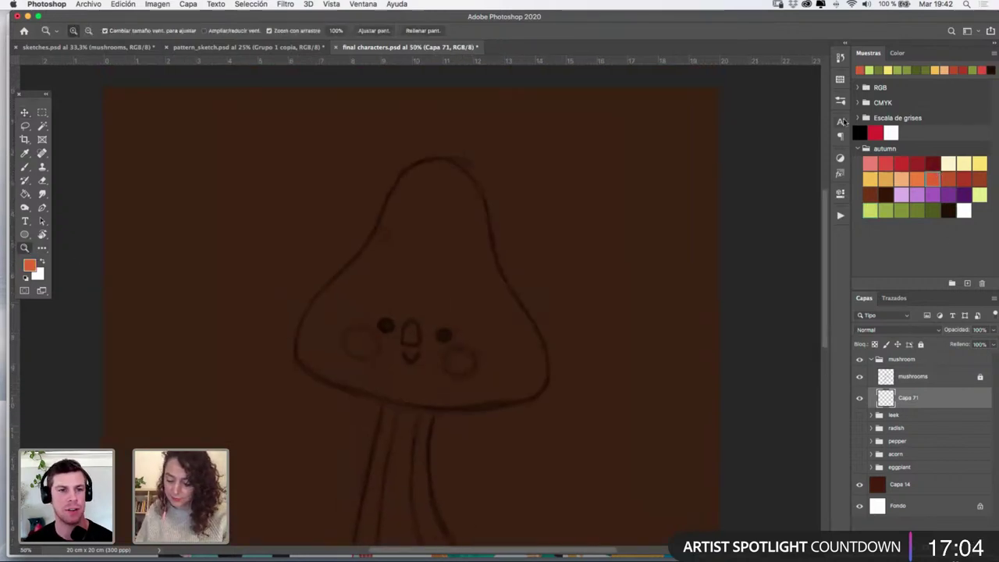
{"action": "left_click", "coordinate": [841, 101]}
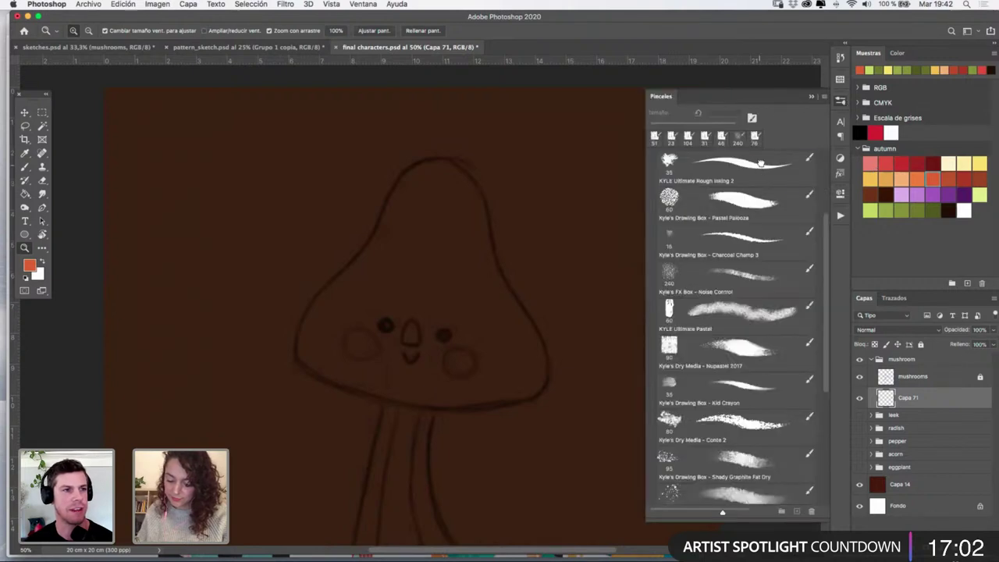
{"action": "left_click", "coordinate": [761, 163]}
{"action": "left_click_drag", "start_coordinate": [418, 214], "coordinate": [426, 211]}
{"action": "mouse_move", "coordinate": [443, 160]}
{"action": "left_mouse_down"}
{"action": "mouse_move", "coordinate": [318, 289]}
{"action": "mouse_move", "coordinate": [299, 344]}
{"action": "mouse_move", "coordinate": [318, 371]}
{"action": "mouse_move", "coordinate": [353, 389]}
{"action": "mouse_move", "coordinate": [525, 392]}
{"action": "left_mouse_up"}
{"action": "mouse_move", "coordinate": [413, 165]}
{"action": "left_mouse_down"}
{"action": "mouse_move", "coordinate": [454, 163]}
{"action": "mouse_move", "coordinate": [491, 207]}
{"action": "mouse_move", "coordinate": [508, 288]}
{"action": "mouse_move", "coordinate": [538, 332]}
{"action": "mouse_move", "coordinate": [543, 361]}
{"action": "mouse_move", "coordinate": [526, 392]}
{"action": "left_mouse_up"}
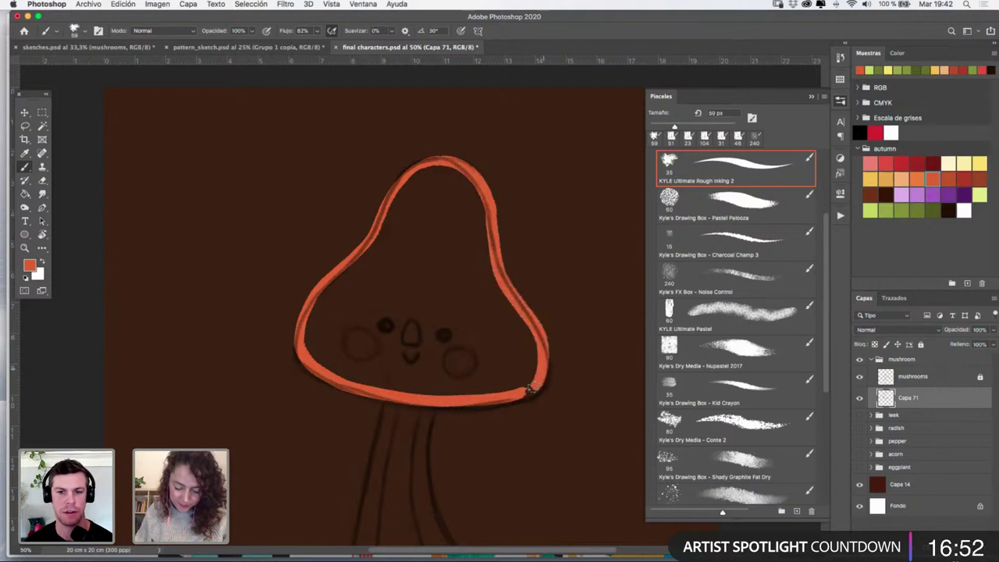
{"action": "key", "text": "super+z"}
{"action": "mouse_move", "coordinate": [427, 161]}
{"action": "left_mouse_down"}
{"action": "mouse_move", "coordinate": [468, 175]}
{"action": "mouse_move", "coordinate": [501, 281]}
{"action": "mouse_move", "coordinate": [537, 340]}
{"action": "mouse_move", "coordinate": [534, 390]}
{"action": "mouse_move", "coordinate": [523, 395]}
{"action": "left_mouse_up"}
{"action": "mouse_move", "coordinate": [538, 350]}
{"action": "left_mouse_down"}
{"action": "mouse_move", "coordinate": [525, 387]}
{"action": "mouse_move", "coordinate": [543, 363]}
{"action": "left_mouse_up"}
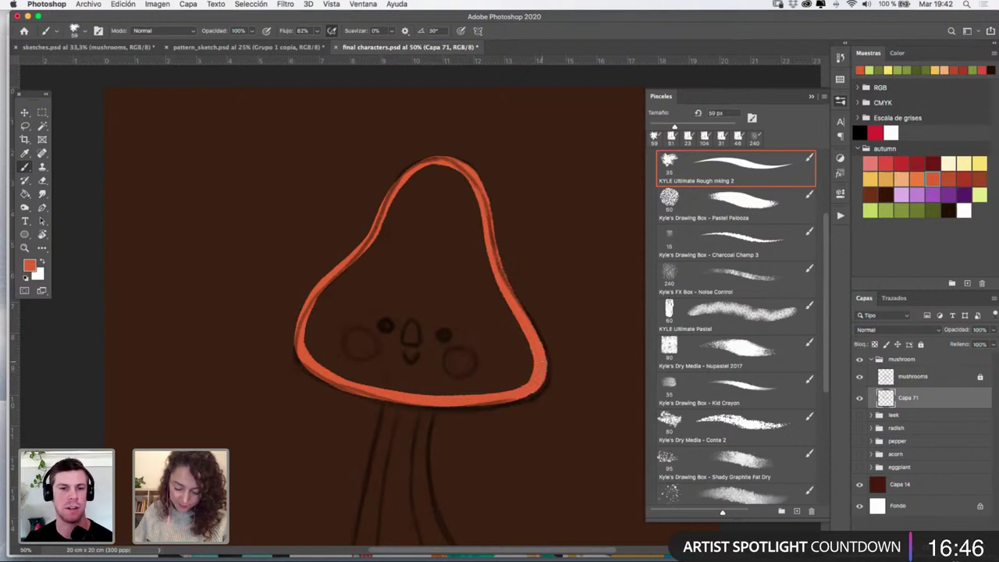
Fill the outlined mushroom cap with the same red-orange, then hide the sketch and brush its edges smooth and solid
{"action": "left_click", "coordinate": [26, 193]}
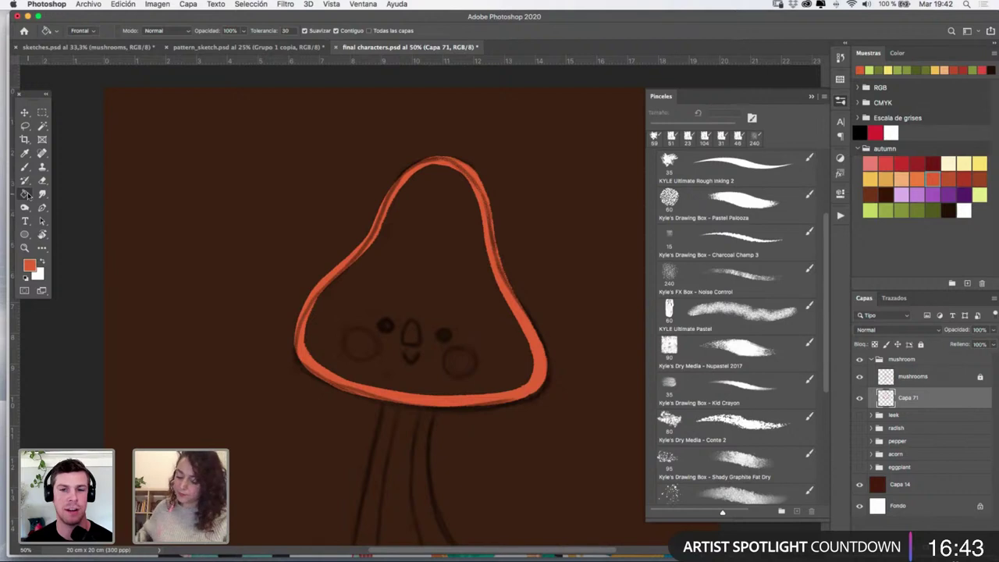
{"action": "left_click", "coordinate": [443, 266]}
{"action": "left_click", "coordinate": [25, 247]}
{"action": "left_click", "coordinate": [429, 280]}
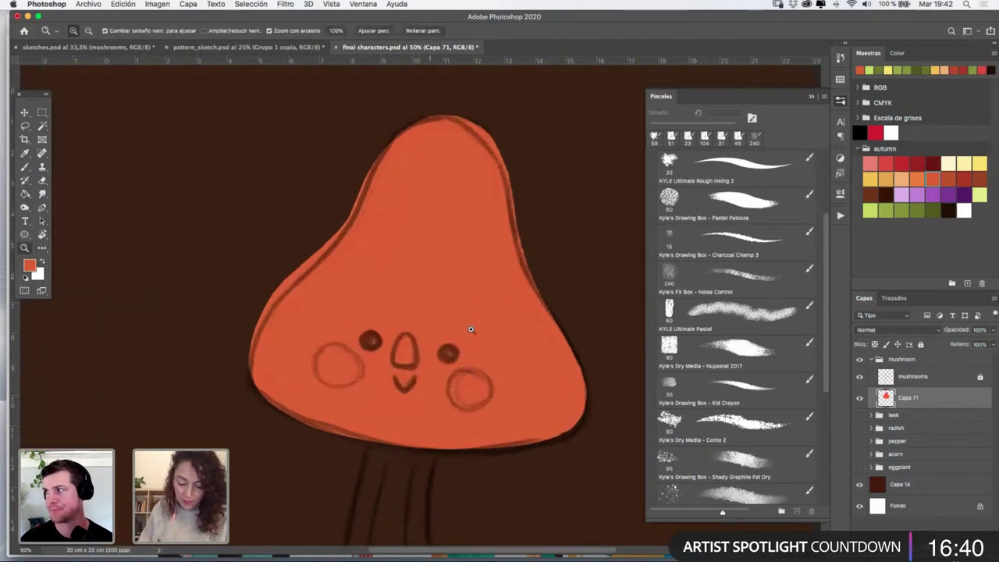
{"action": "left_click", "coordinate": [860, 376]}
{"action": "left_click", "coordinate": [859, 376]}
{"action": "left_click", "coordinate": [24, 166]}
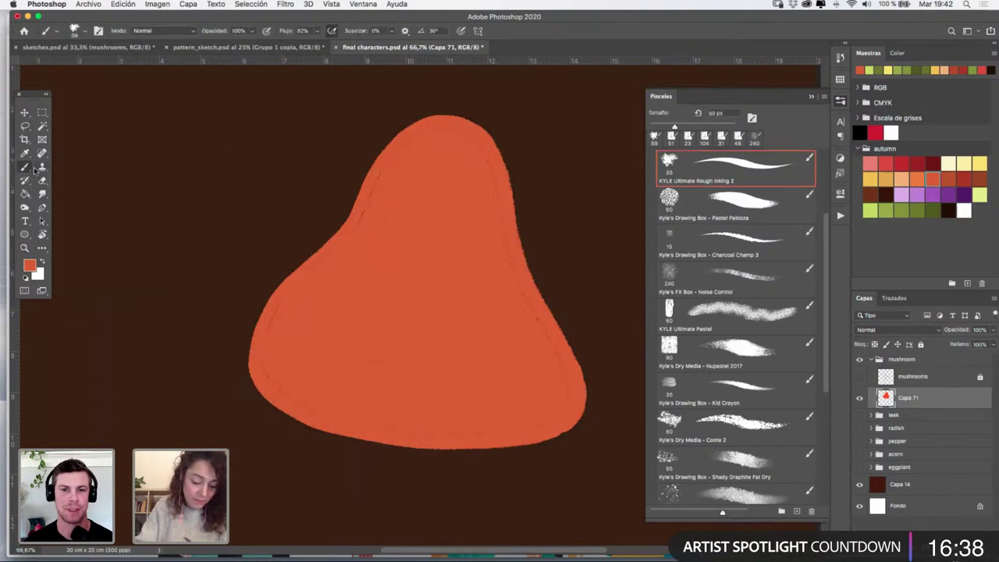
{"action": "mouse_move", "coordinate": [331, 251]}
{"action": "left_mouse_down"}
{"action": "mouse_move", "coordinate": [276, 318]}
{"action": "mouse_move", "coordinate": [278, 381]}
{"action": "mouse_move", "coordinate": [423, 138]}
{"action": "mouse_move", "coordinate": [474, 156]}
{"action": "mouse_move", "coordinate": [561, 379]}
{"action": "mouse_move", "coordinate": [558, 413]}
{"action": "mouse_move", "coordinate": [383, 427]}
{"action": "mouse_move", "coordinate": [273, 362]}
{"action": "mouse_move", "coordinate": [290, 283]}
{"action": "mouse_move", "coordinate": [263, 314]}
{"action": "mouse_move", "coordinate": [255, 365]}
{"action": "left_mouse_up"}
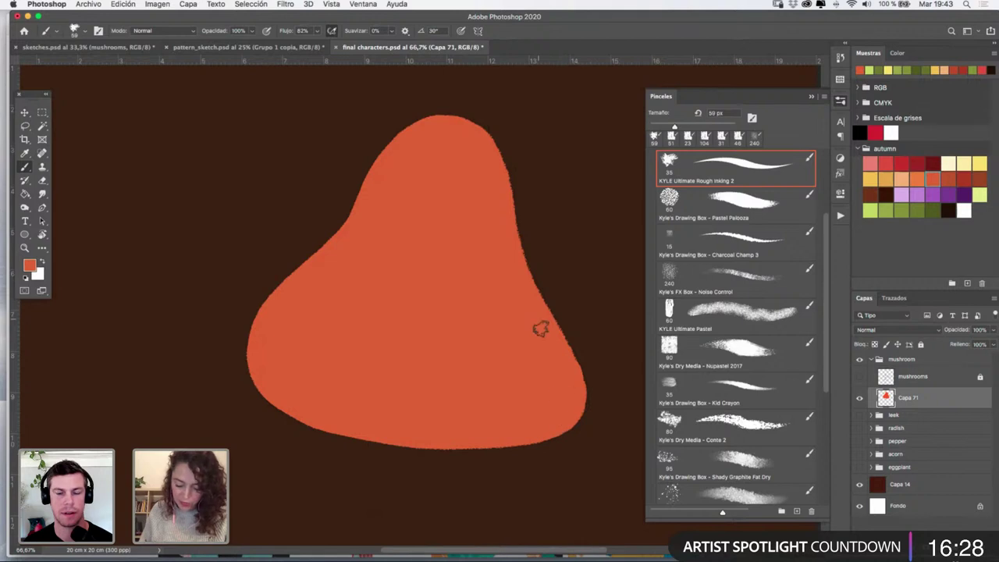
Show the mushrooms sketch again and add a new layer beneath the cap layer
{"action": "scroll", "coordinate": [474, 377], "scroll_direction": "down", "scroll_amount": 3}
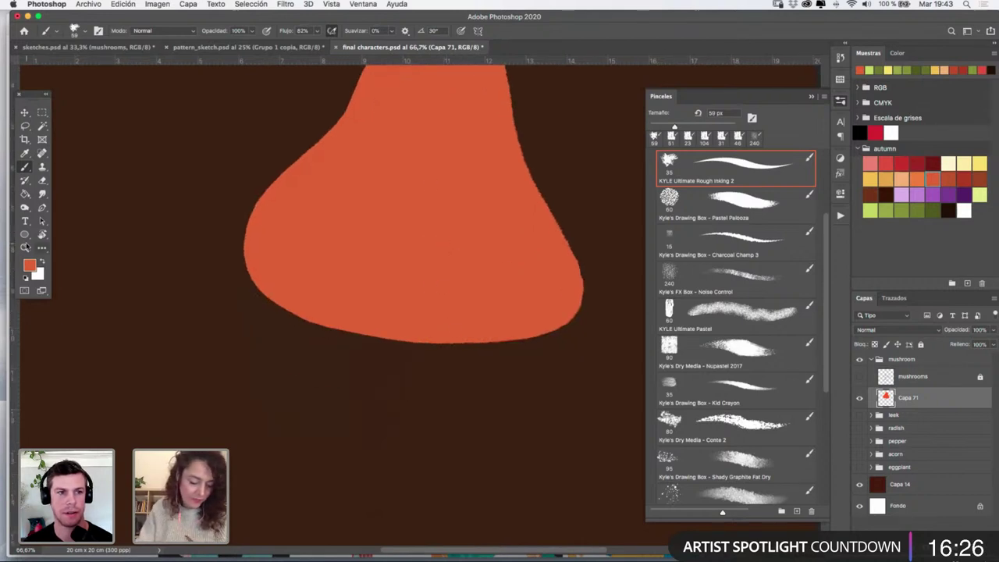
{"action": "key", "text": "z"}
{"action": "left_click", "coordinate": [463, 300], "text": "alt"}
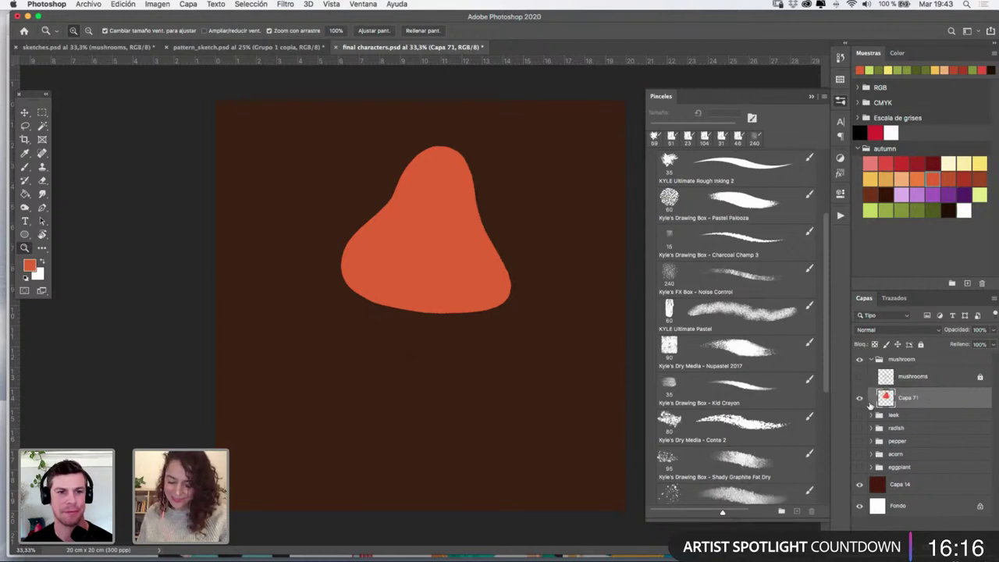
{"action": "left_click", "coordinate": [859, 377]}
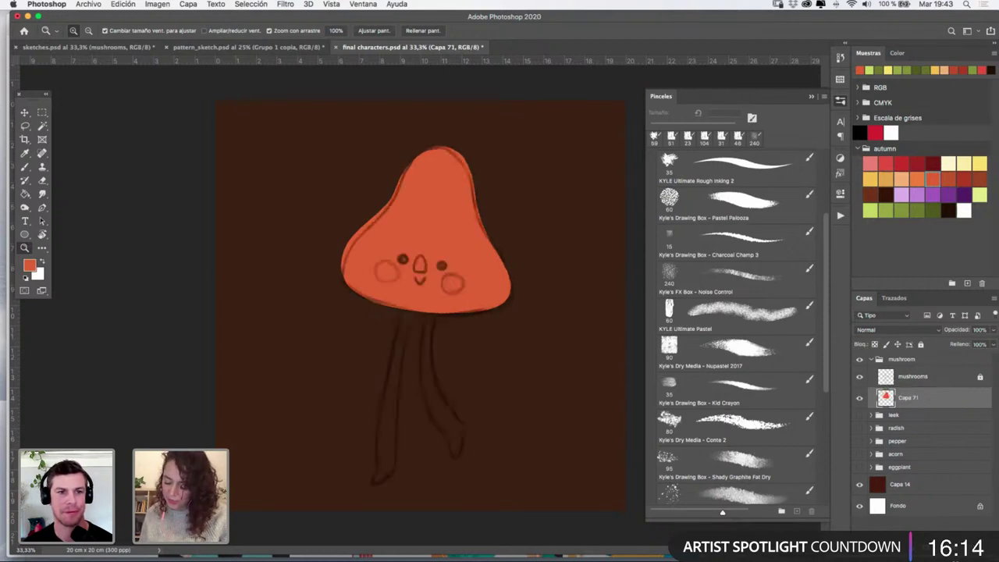
{"action": "key", "text": "super+shift+alt+n"}
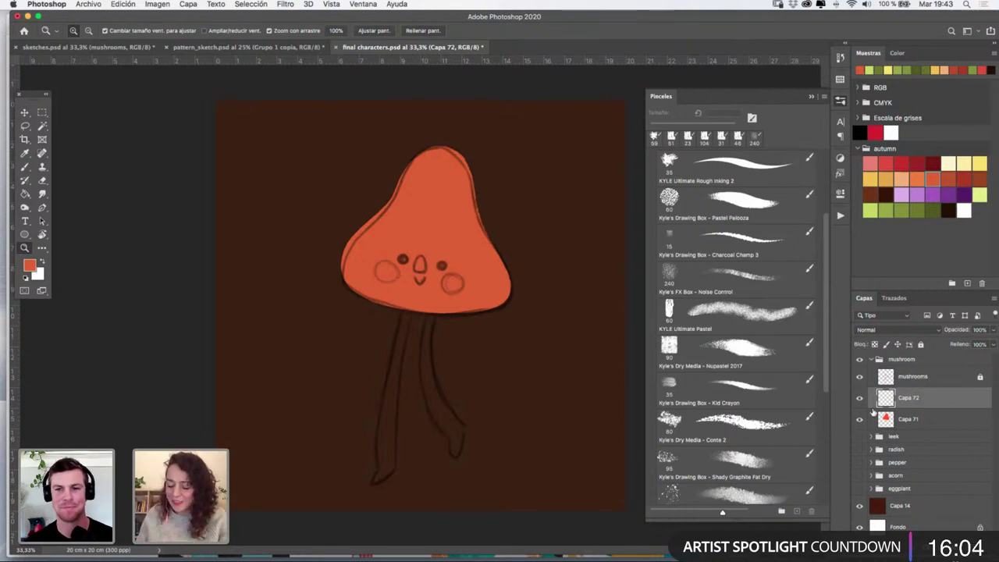
{"action": "left_click_drag", "start_coordinate": [917, 406], "coordinate": [938, 428]}
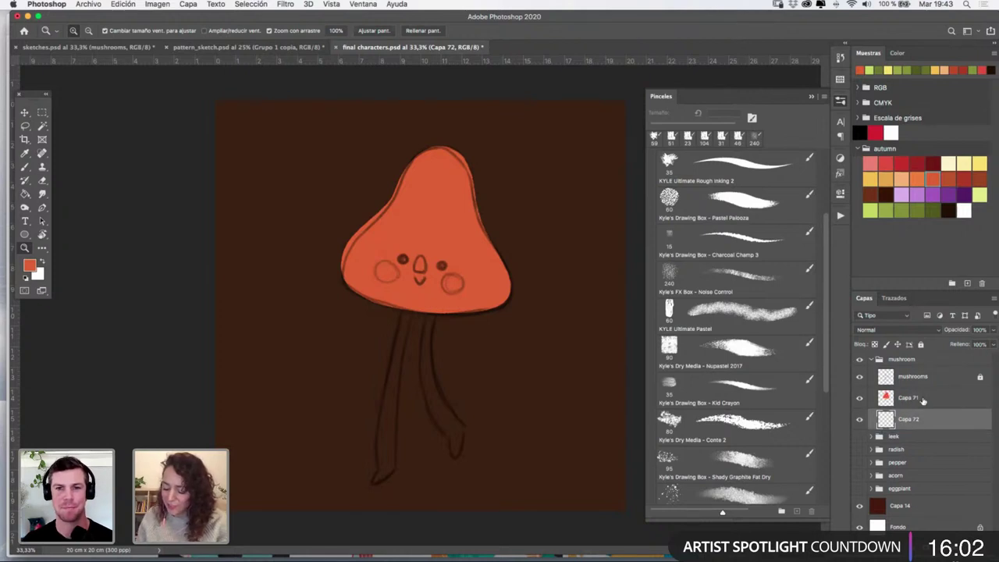
Outline the mushroom's right leg and foot over the sketch in pale yellow with the KYLE Ultimate Rough Inking 2 brush at 59 px
{"action": "left_click", "coordinate": [964, 164]}
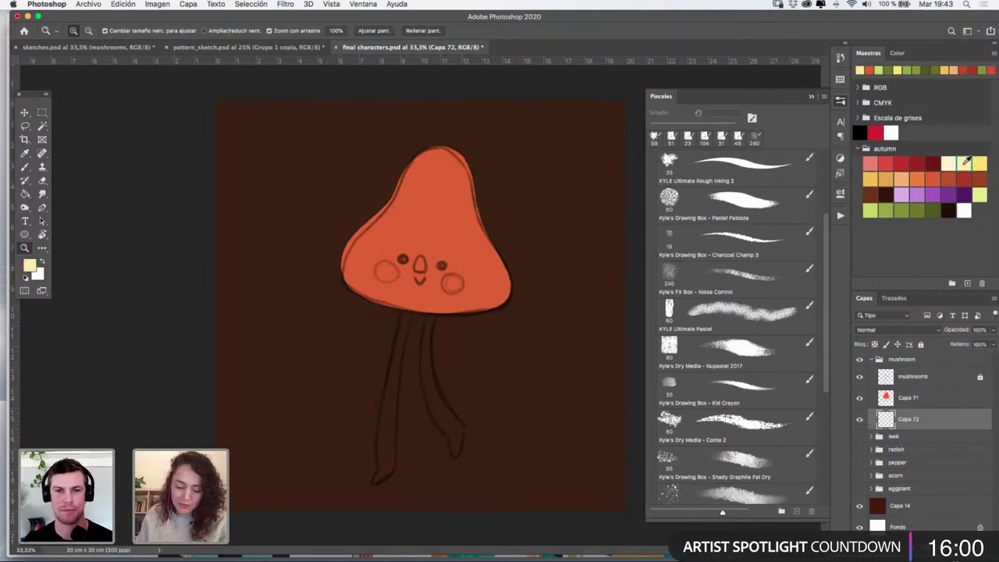
{"action": "left_click", "coordinate": [441, 346]}
{"action": "left_click", "coordinate": [461, 354]}
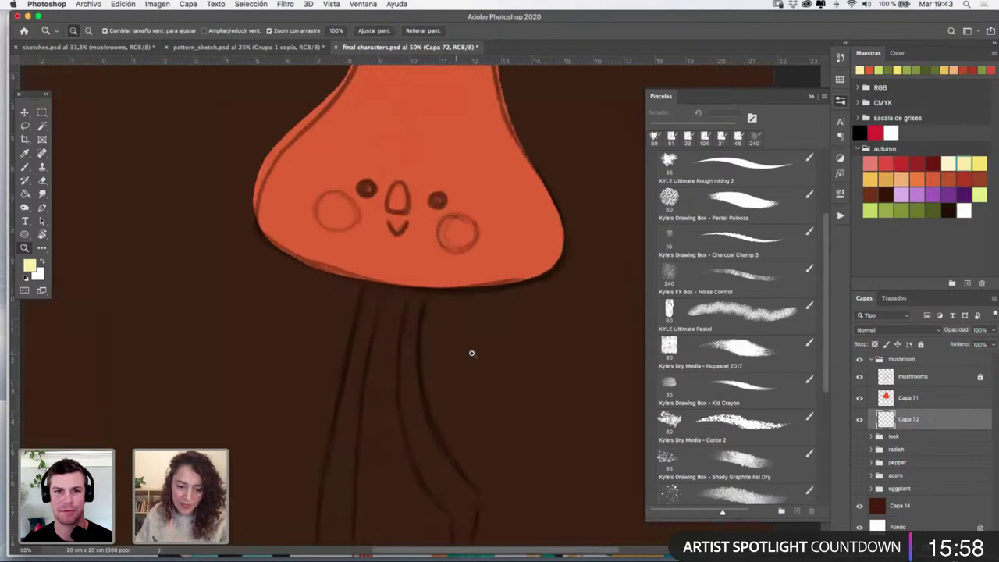
{"action": "left_click_drag", "start_coordinate": [467, 306], "coordinate": [451, 127]}
{"action": "left_click", "coordinate": [25, 166]}
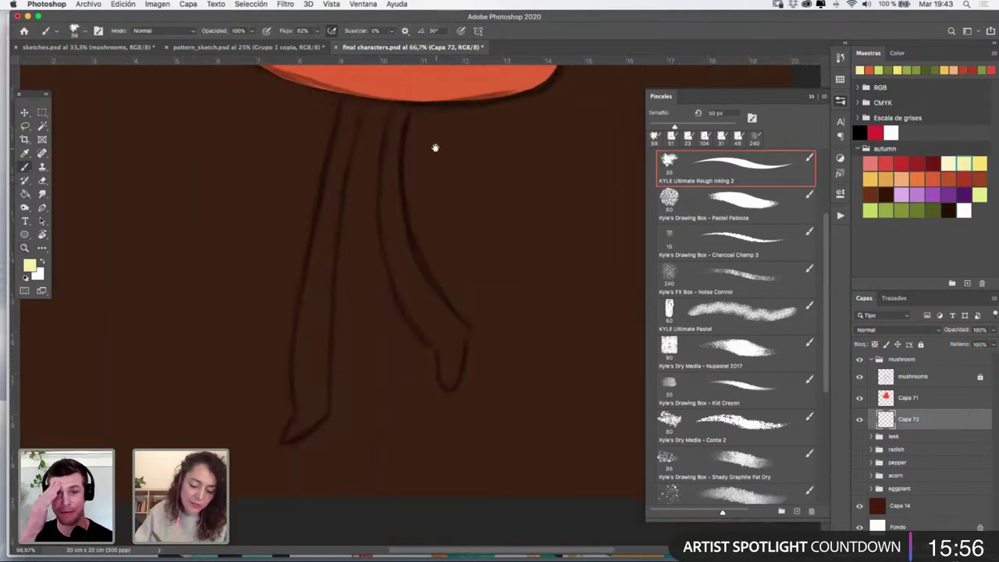
{"action": "scroll", "coordinate": [398, 167], "scroll_direction": "up", "scroll_amount": 5}
{"action": "mouse_move", "coordinate": [372, 146]}
{"action": "left_mouse_down"}
{"action": "mouse_move", "coordinate": [352, 248]}
{"action": "mouse_move", "coordinate": [416, 409]}
{"action": "left_mouse_up"}
{"action": "mouse_move", "coordinate": [384, 148]}
{"action": "left_mouse_down"}
{"action": "mouse_move", "coordinate": [377, 235]}
{"action": "mouse_move", "coordinate": [409, 324]}
{"action": "mouse_move", "coordinate": [444, 366]}
{"action": "left_mouse_up"}
{"action": "mouse_move", "coordinate": [416, 408]}
{"action": "left_mouse_down"}
{"action": "mouse_move", "coordinate": [429, 431]}
{"action": "mouse_move", "coordinate": [444, 359]}
{"action": "left_mouse_up"}
Outline the mushroom's left leg and foot over the sketch in the same pale yellow, redoing the outer edge once
{"action": "left_click_drag", "start_coordinate": [339, 144], "coordinate": [304, 461]}
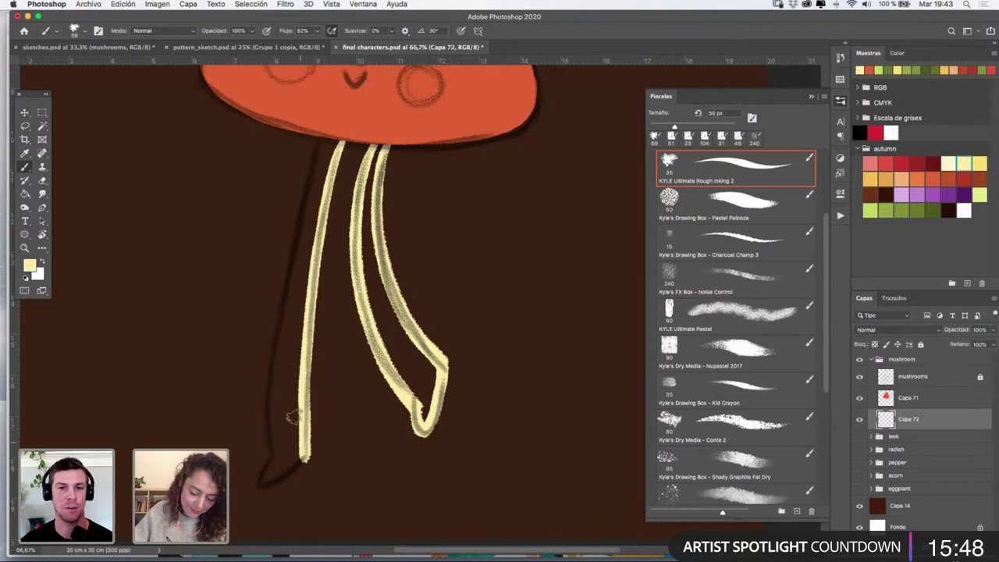
{"action": "mouse_move", "coordinate": [328, 143]}
{"action": "left_mouse_down"}
{"action": "mouse_move", "coordinate": [301, 225]}
{"action": "mouse_move", "coordinate": [269, 450]}
{"action": "left_mouse_up"}
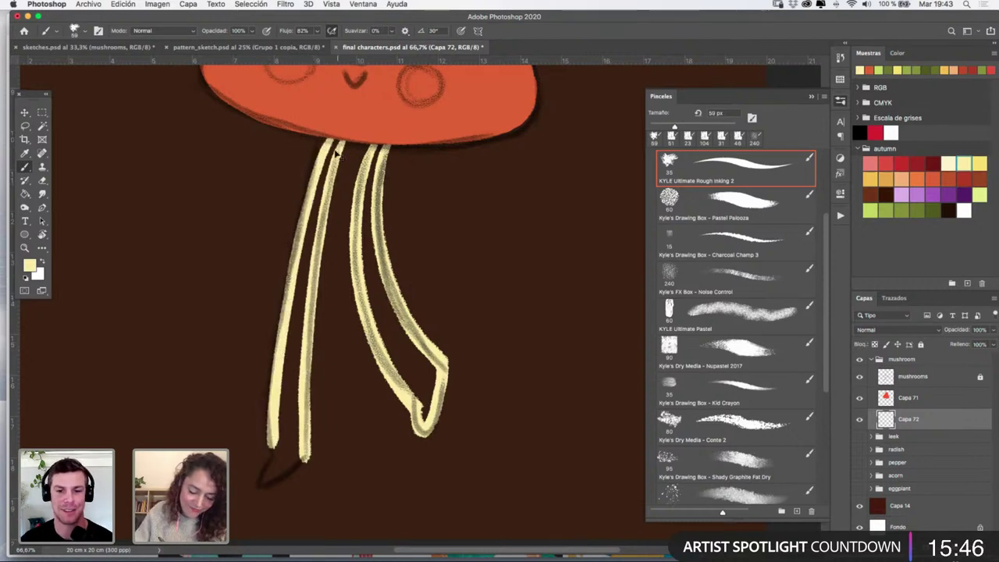
{"action": "key", "text": "super+z"}
{"action": "mouse_move", "coordinate": [337, 139]}
{"action": "left_mouse_down"}
{"action": "mouse_move", "coordinate": [278, 301]}
{"action": "mouse_move", "coordinate": [265, 453]}
{"action": "left_mouse_up"}
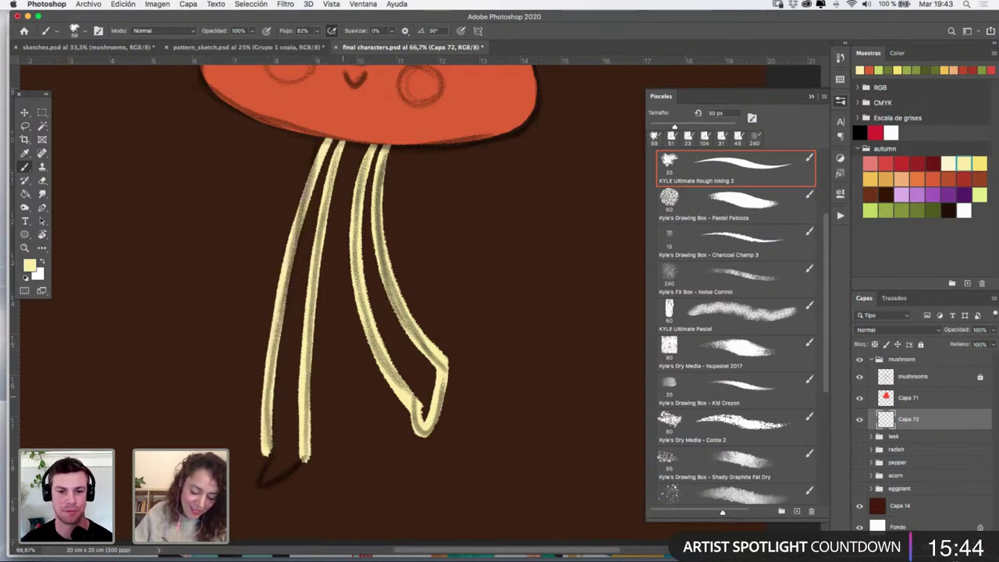
{"action": "key", "text": "space"}
{"action": "left_click_drag", "start_coordinate": [367, 395], "coordinate": [426, 254]}
{"action": "mouse_move", "coordinate": [324, 313]}
{"action": "left_mouse_down"}
{"action": "mouse_move", "coordinate": [320, 342]}
{"action": "mouse_move", "coordinate": [363, 318]}
{"action": "left_mouse_up"}
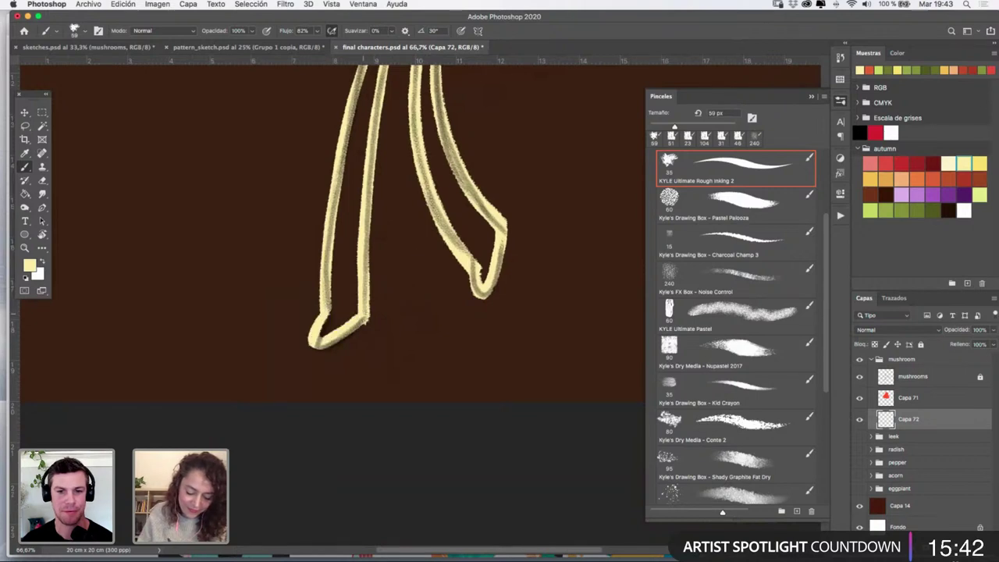
Fill both outlined legs and feet solid with the same pale yellow
{"action": "key", "text": "space"}
{"action": "left_click_drag", "start_coordinate": [438, 162], "coordinate": [393, 355]}
{"action": "mouse_move", "coordinate": [389, 208]}
{"action": "left_mouse_down"}
{"action": "mouse_move", "coordinate": [379, 316]}
{"action": "mouse_move", "coordinate": [438, 469]}
{"action": "left_mouse_up"}
{"action": "mouse_move", "coordinate": [440, 425]}
{"action": "left_mouse_down"}
{"action": "mouse_move", "coordinate": [439, 463]}
{"action": "mouse_move", "coordinate": [441, 443]}
{"action": "left_mouse_up"}
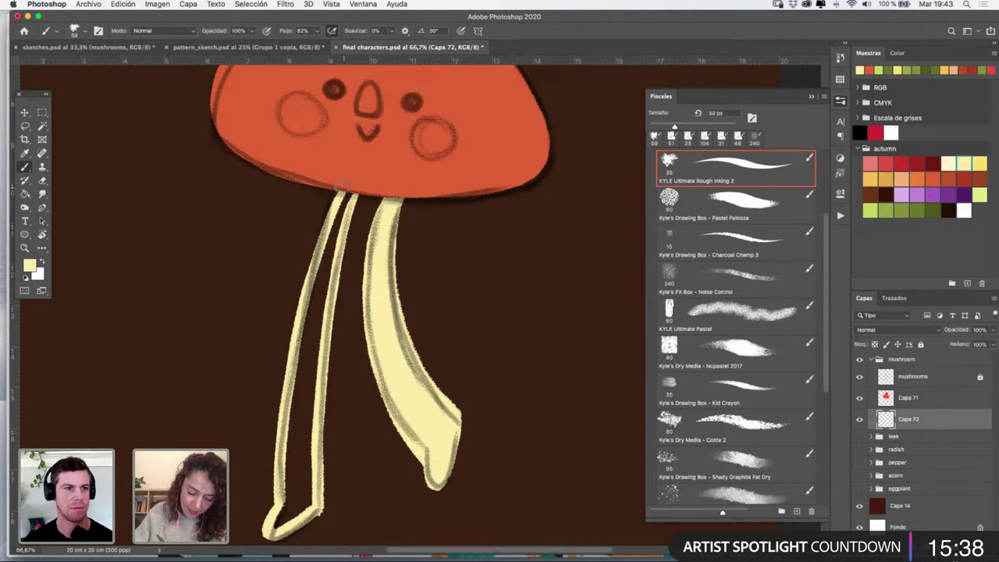
{"action": "mouse_move", "coordinate": [341, 191]}
{"action": "left_mouse_down"}
{"action": "mouse_move", "coordinate": [289, 500]}
{"action": "mouse_move", "coordinate": [305, 484]}
{"action": "mouse_move", "coordinate": [308, 493]}
{"action": "mouse_move", "coordinate": [315, 326]}
{"action": "left_mouse_up"}
{"action": "left_click_drag", "start_coordinate": [296, 379], "coordinate": [310, 361]}
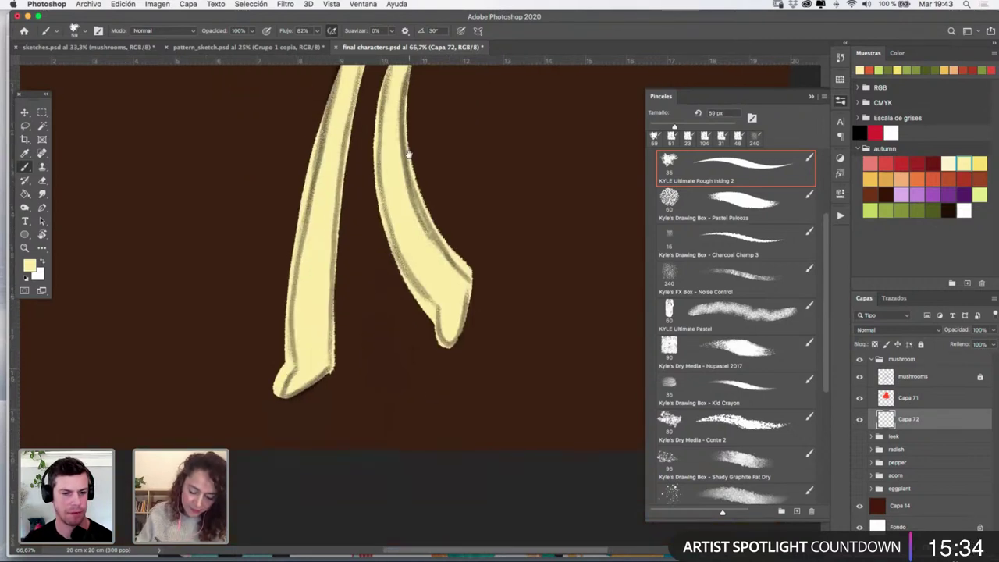
{"action": "left_click_drag", "start_coordinate": [408, 154], "coordinate": [384, 345]}
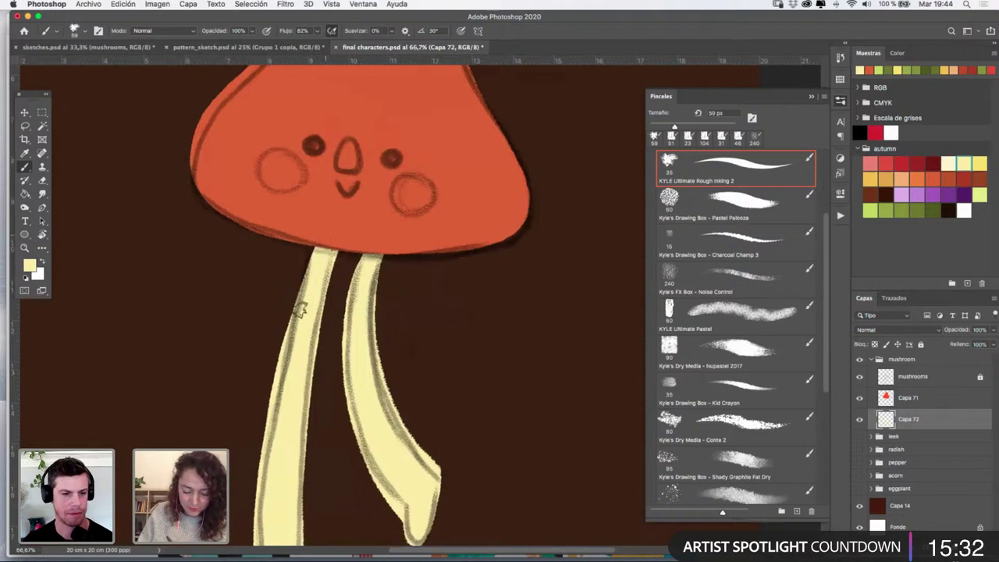
{"action": "scroll", "coordinate": [471, 454], "scroll_direction": "down", "scroll_amount": 5}
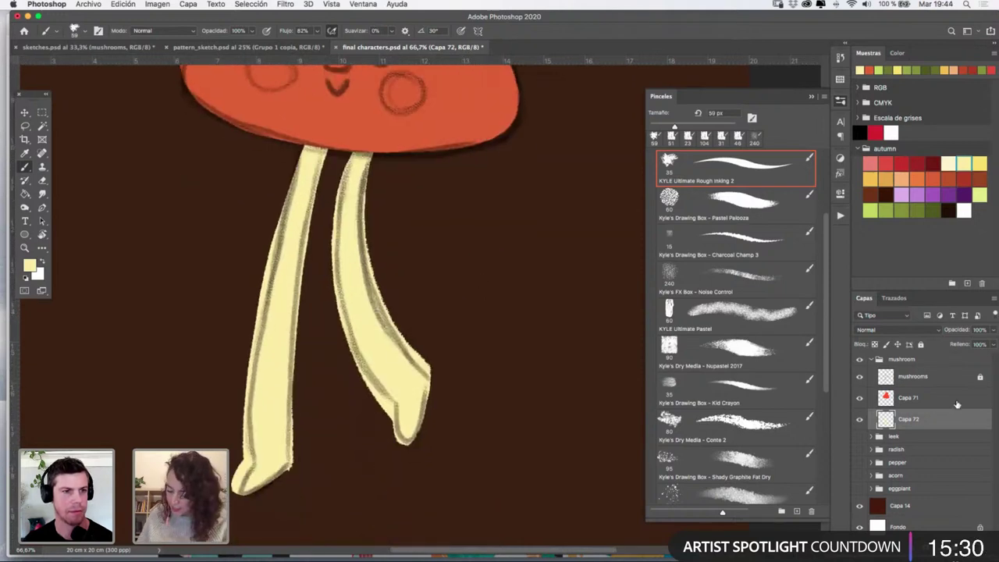
Add a new layer above the cap layer and paint both eyes over the sketch in blackish brown with a 42 px brush
{"action": "left_click", "coordinate": [919, 399]}
{"action": "key", "text": "super+shift+alt+n"}
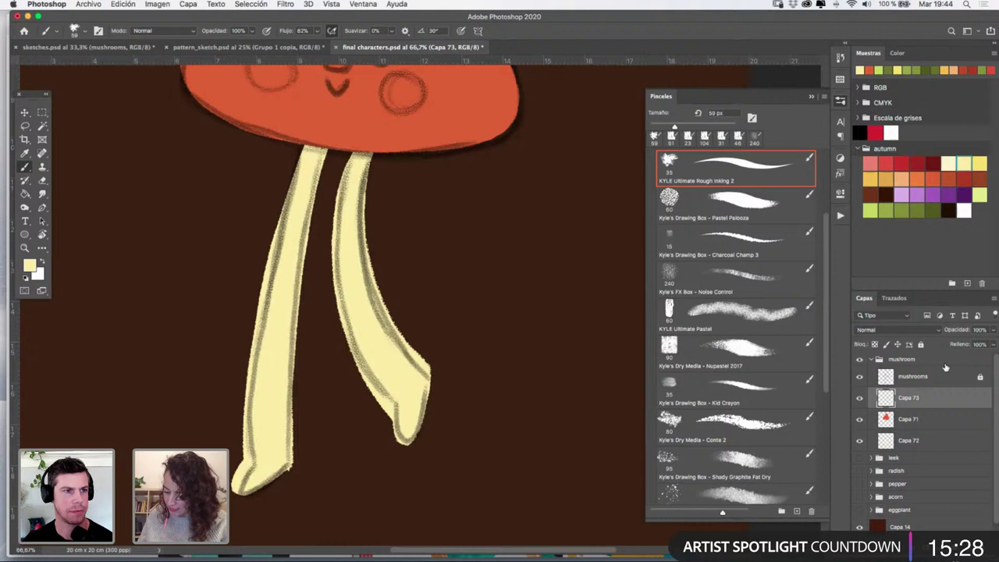
{"action": "left_click", "coordinate": [949, 210]}
{"action": "left_click_drag", "start_coordinate": [396, 140], "coordinate": [408, 214]}
{"action": "left_click", "coordinate": [28, 248]}
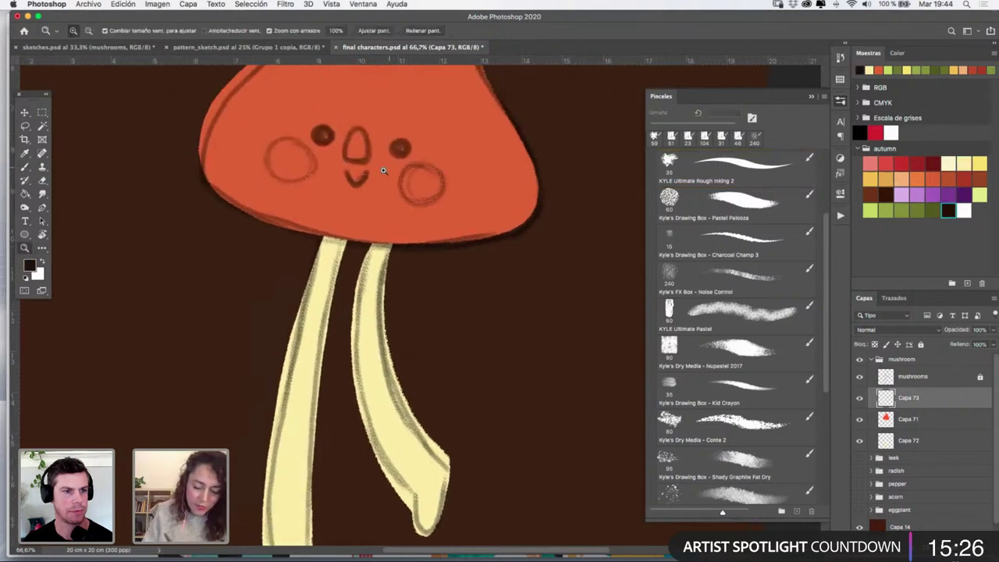
{"action": "left_click", "coordinate": [384, 170]}
{"action": "key", "text": "b"}
{"action": "mouse_move", "coordinate": [400, 208]}
{"action": "left_mouse_down"}
{"action": "mouse_move", "coordinate": [389, 213]}
{"action": "mouse_move", "coordinate": [401, 209]}
{"action": "left_mouse_up"}
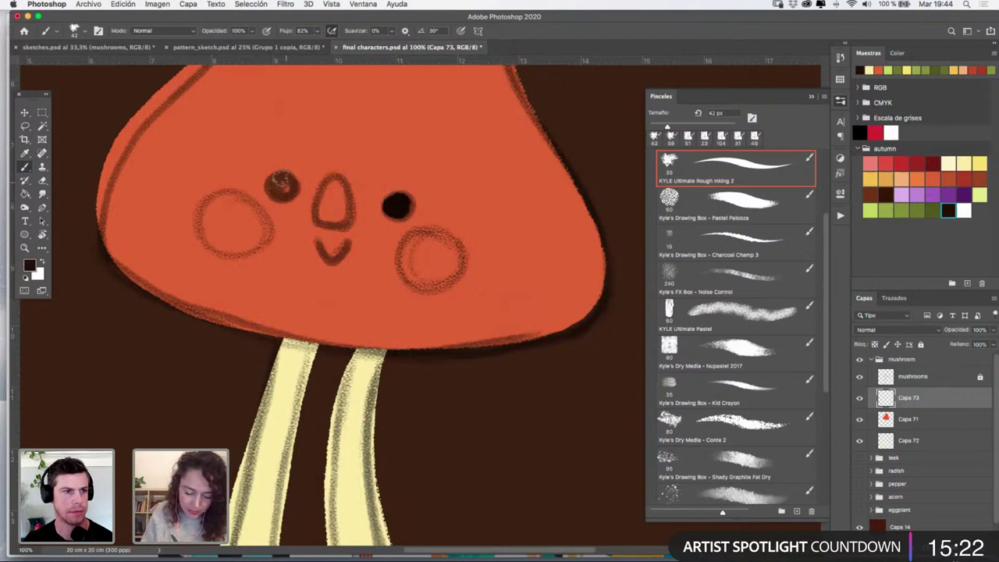
{"action": "left_click_drag", "start_coordinate": [282, 183], "coordinate": [285, 183]}
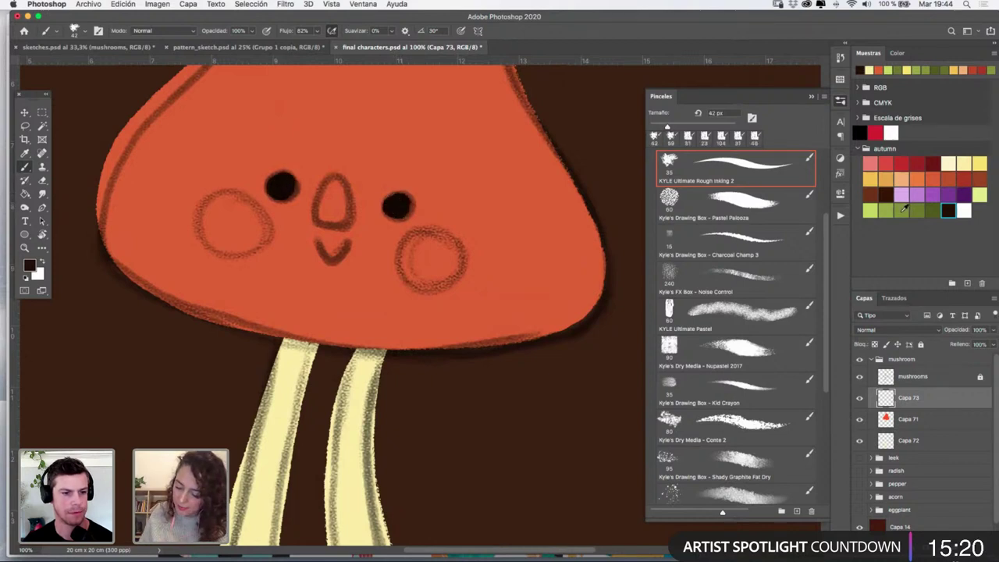
Paint the nose in bright yellow and the smiling mouth in blackish brown over the sketched face
{"action": "left_click", "coordinate": [981, 162]}
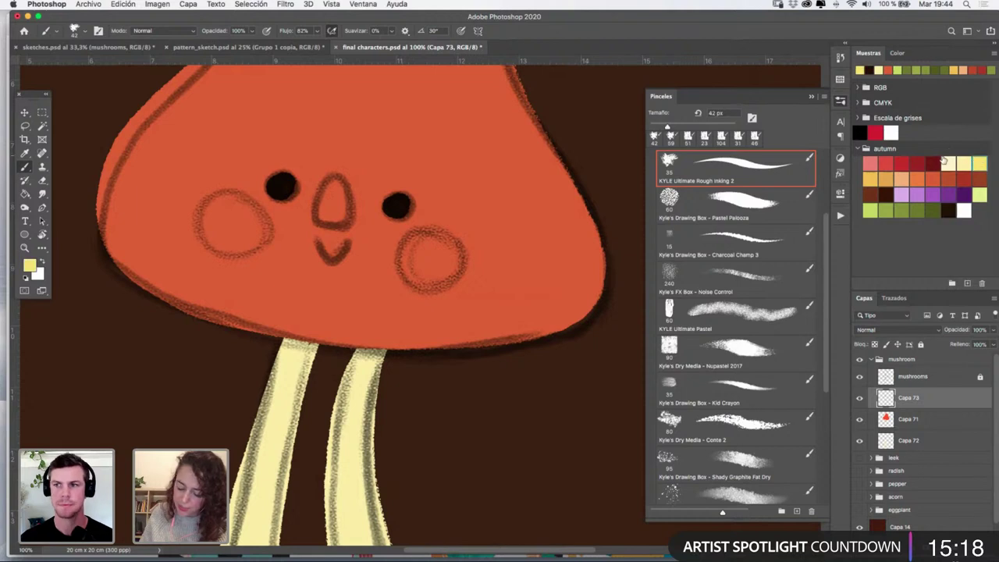
{"action": "mouse_move", "coordinate": [334, 183]}
{"action": "left_mouse_down"}
{"action": "mouse_move", "coordinate": [320, 211]}
{"action": "mouse_move", "coordinate": [334, 215]}
{"action": "mouse_move", "coordinate": [336, 192]}
{"action": "left_mouse_up"}
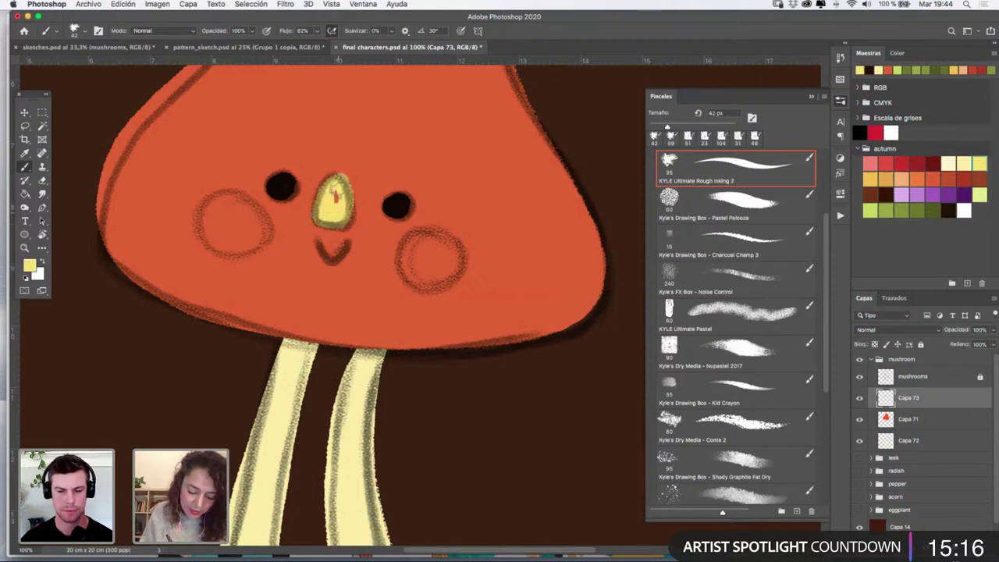
{"action": "left_click", "coordinate": [949, 209]}
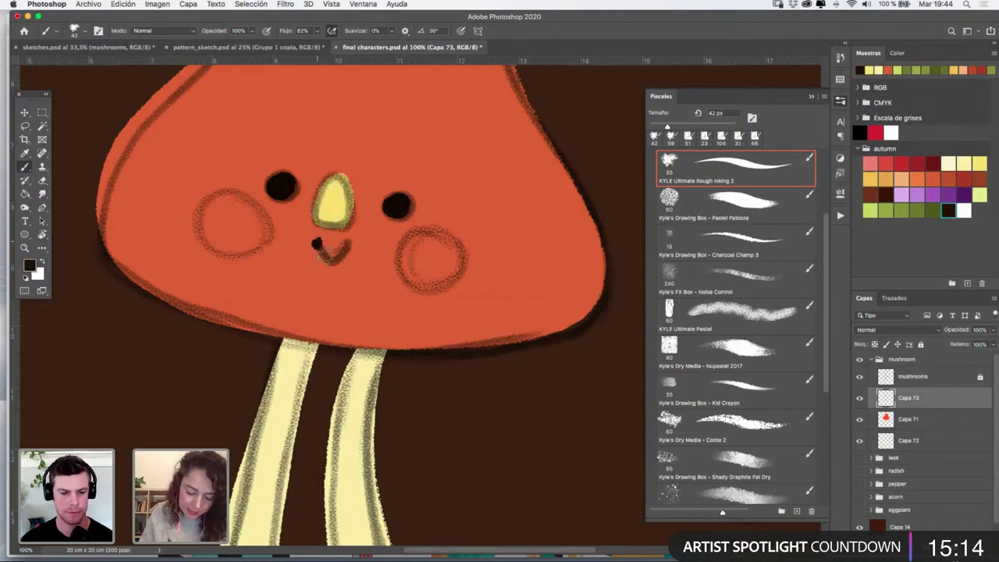
{"action": "left_click_drag", "start_coordinate": [317, 244], "coordinate": [336, 252]}
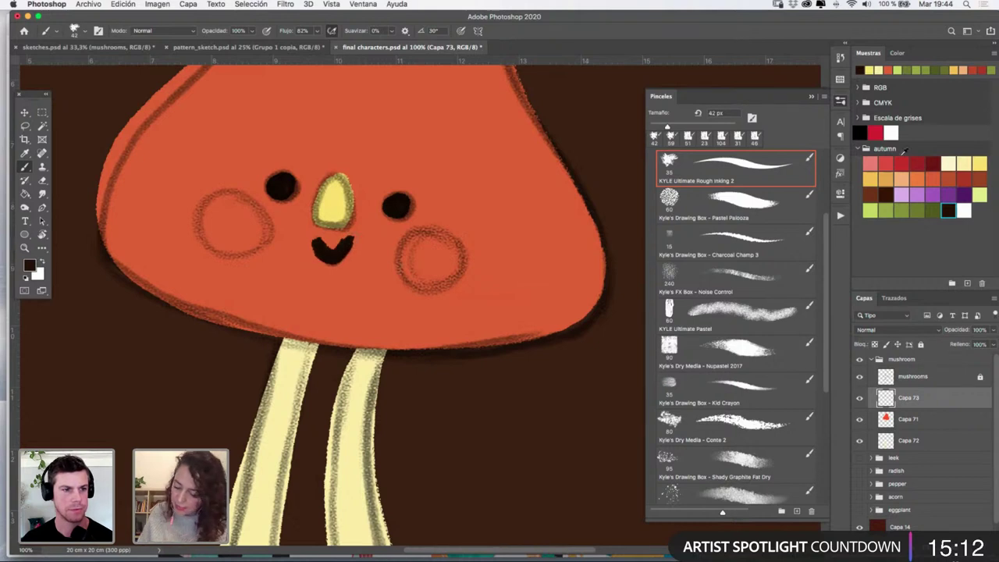
Paint both round cheeks in deep red from the autumn swatches with the KYLE Ultimate Pastel brush at 60 px
{"action": "left_click", "coordinate": [904, 162]}
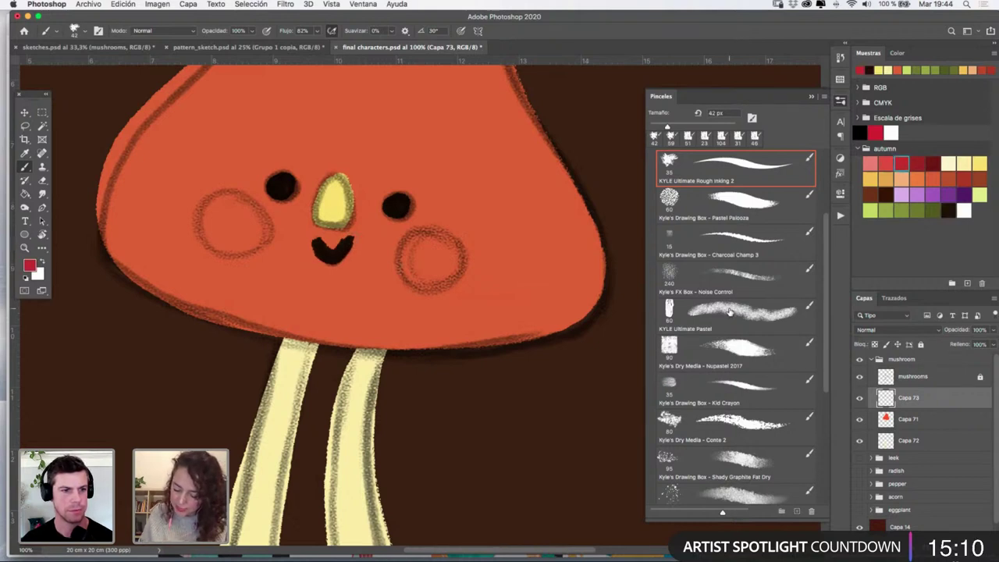
{"action": "left_click", "coordinate": [730, 312]}
{"action": "mouse_move", "coordinate": [443, 248]}
{"action": "left_mouse_down"}
{"action": "mouse_move", "coordinate": [449, 265]}
{"action": "mouse_move", "coordinate": [433, 261]}
{"action": "mouse_move", "coordinate": [456, 242]}
{"action": "mouse_move", "coordinate": [429, 259]}
{"action": "mouse_move", "coordinate": [445, 261]}
{"action": "left_mouse_up"}
{"action": "key", "text": "super+z"}
{"action": "left_click", "coordinate": [917, 164]}
{"action": "mouse_move", "coordinate": [247, 212]}
{"action": "left_mouse_down"}
{"action": "mouse_move", "coordinate": [233, 251]}
{"action": "mouse_move", "coordinate": [213, 221]}
{"action": "mouse_move", "coordinate": [227, 241]}
{"action": "left_mouse_up"}
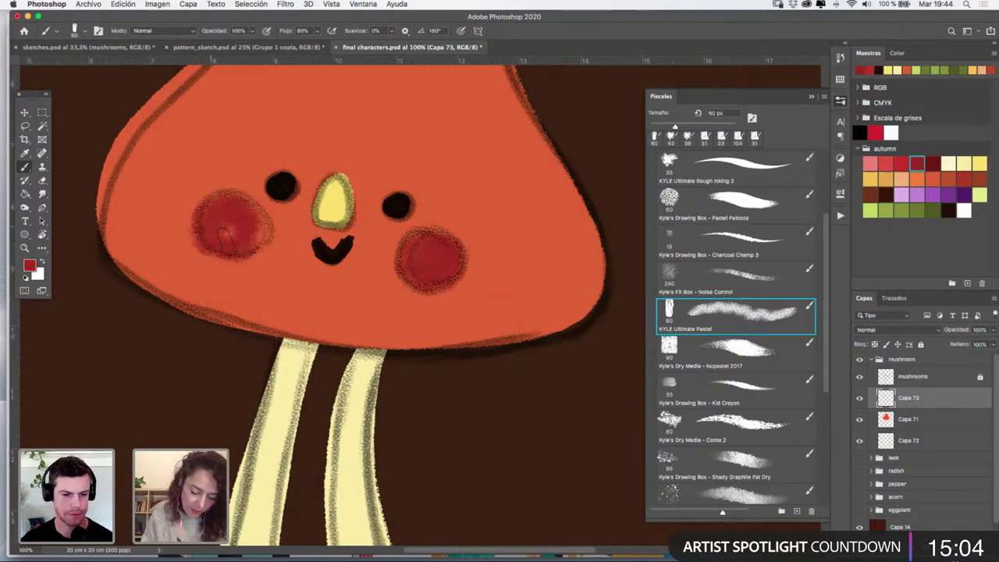
Hide the mushrooms sketch layer and show the whole painted mushroom
{"action": "left_click", "coordinate": [25, 248]}
{"action": "left_click", "coordinate": [402, 253], "text": "alt"}
{"action": "left_click", "coordinate": [436, 252], "text": "alt"}
{"action": "left_click", "coordinate": [439, 245], "text": "alt"}
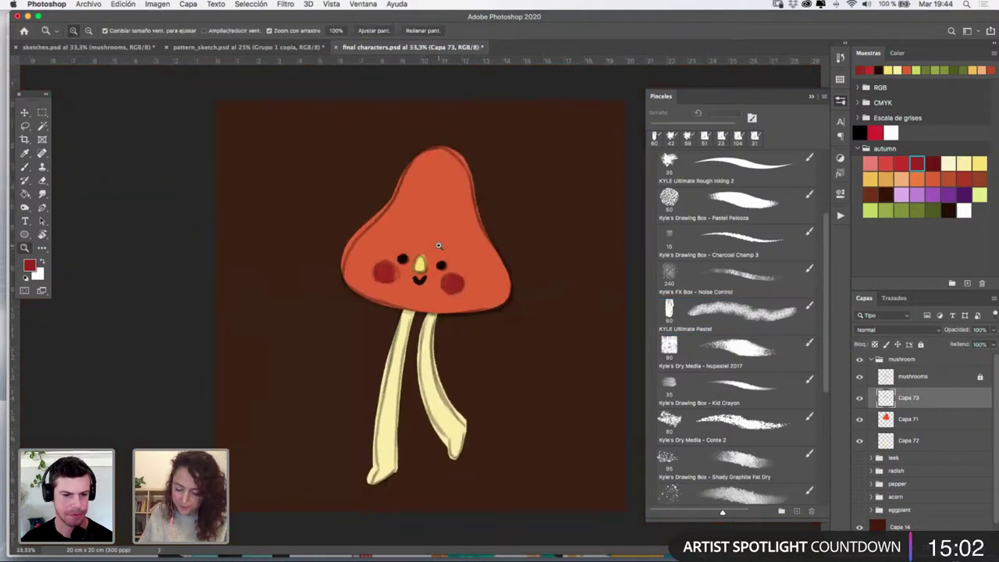
{"action": "left_click", "coordinate": [861, 376]}
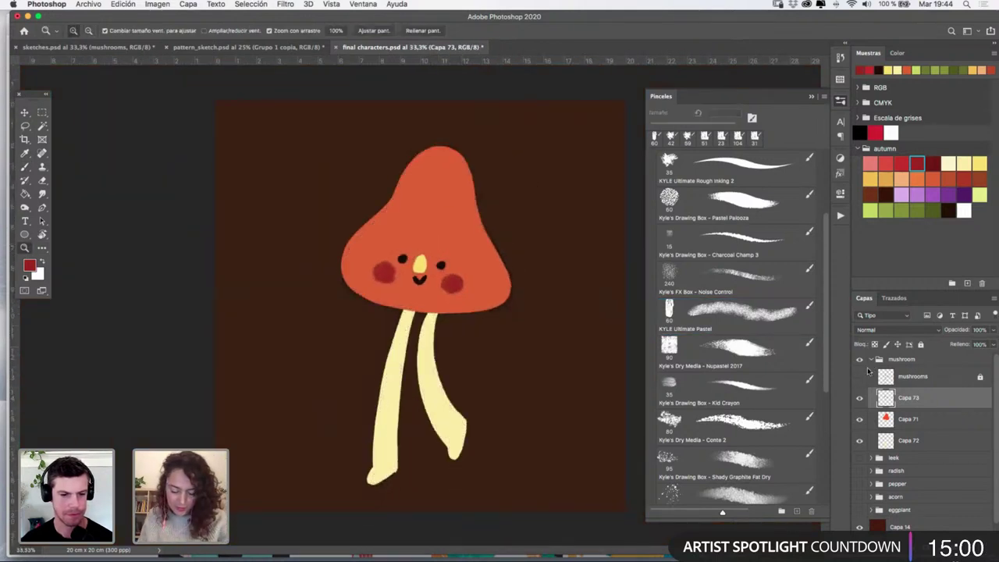
Round off the right eye in blackish brown with the KYLE Ultimate Rough Inking 2 brush at 29 px
{"action": "left_click", "coordinate": [441, 310]}
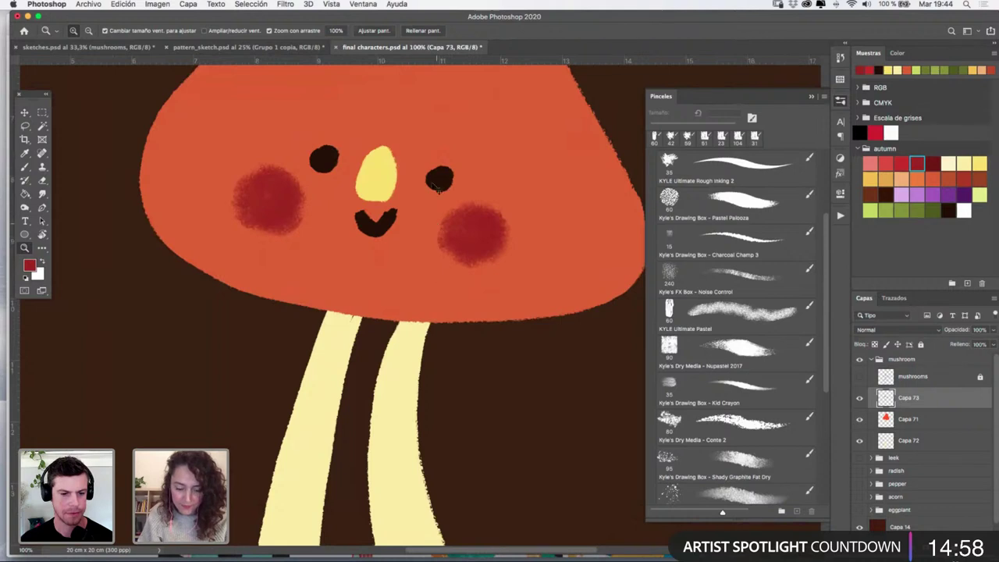
{"action": "key", "text": "v"}
{"action": "left_click", "coordinate": [949, 210]}
{"action": "left_click", "coordinate": [730, 164]}
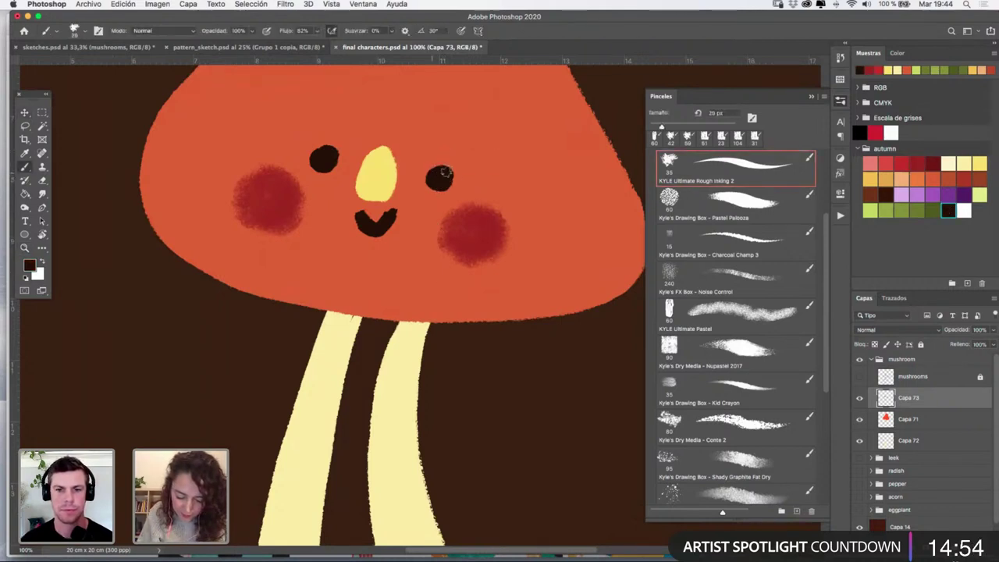
{"action": "left_click_drag", "start_coordinate": [441, 182], "coordinate": [450, 174]}
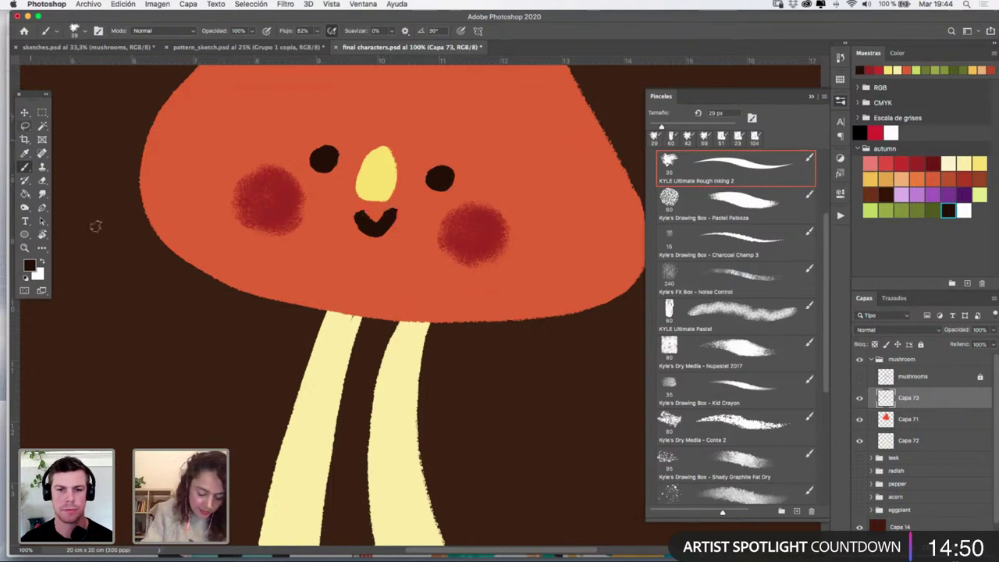
Show the mushrooms sketch briefly to compare it with the painted face and hide it again
{"action": "left_click", "coordinate": [917, 377]}
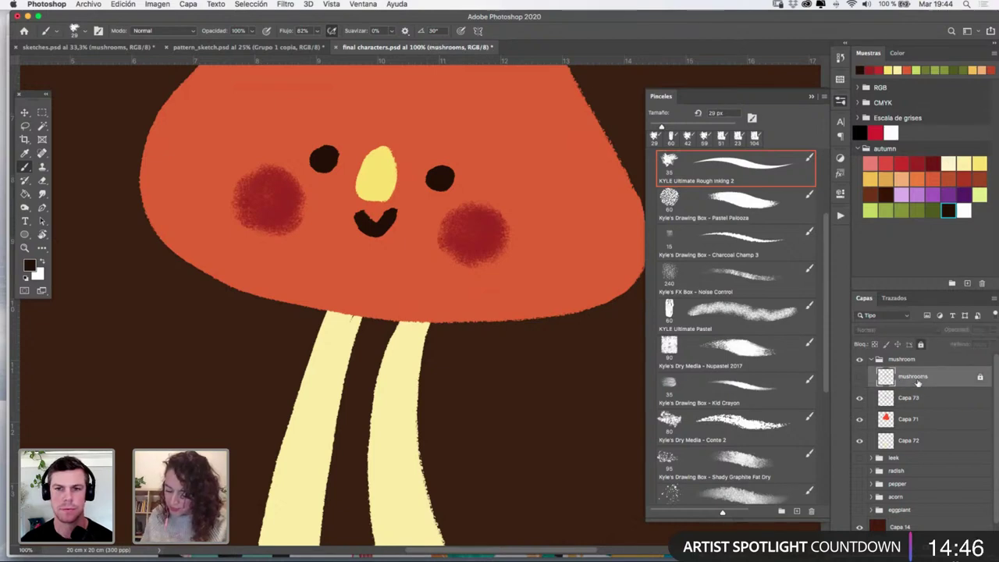
{"action": "left_click", "coordinate": [860, 379]}
{"action": "left_click", "coordinate": [860, 379]}
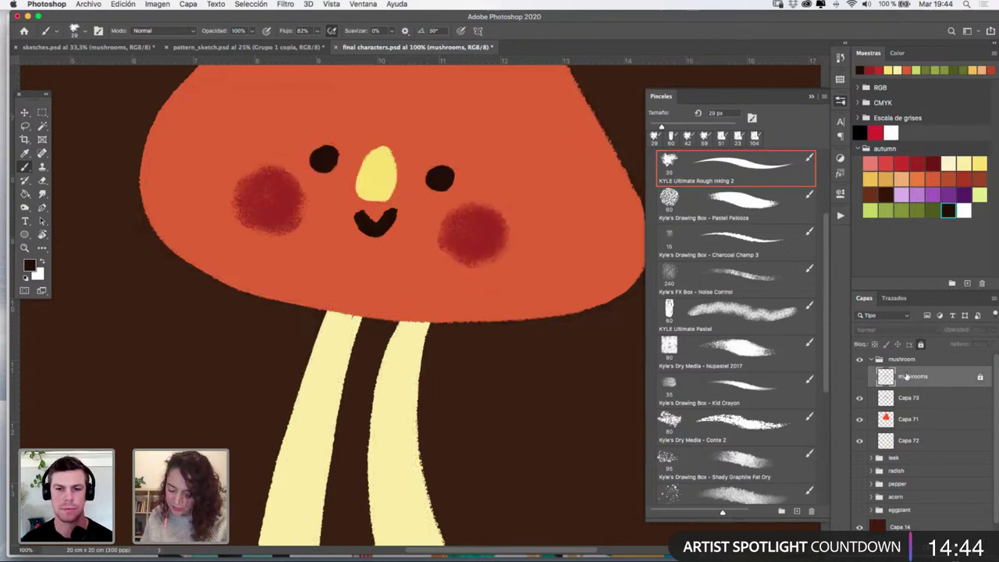
Select the right eye with a rectangular marquee on the face layer, move it slightly up toward the nose and deselect
{"action": "left_click", "coordinate": [42, 112]}
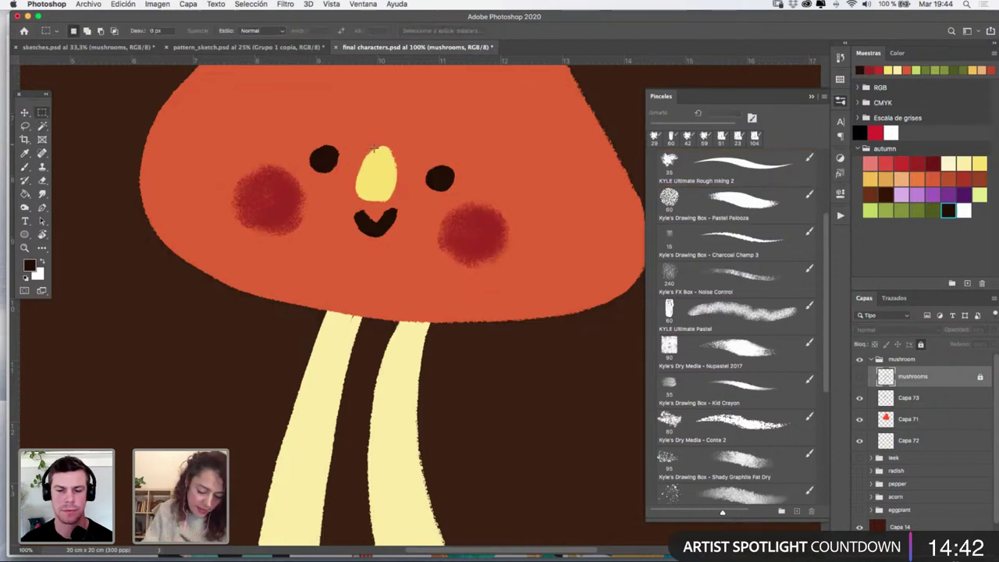
{"action": "left_click_drag", "start_coordinate": [422, 159], "coordinate": [468, 179]}
{"action": "key", "text": "v"}
{"action": "left_click", "coordinate": [575, 192]}
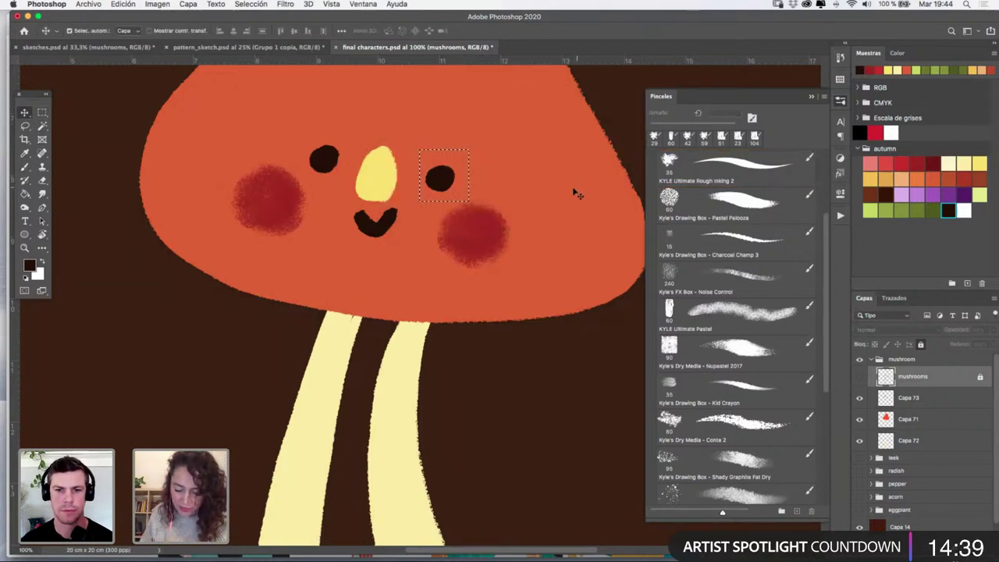
{"action": "left_click", "coordinate": [902, 398]}
{"action": "left_click_drag", "start_coordinate": [448, 181], "coordinate": [442, 173]}
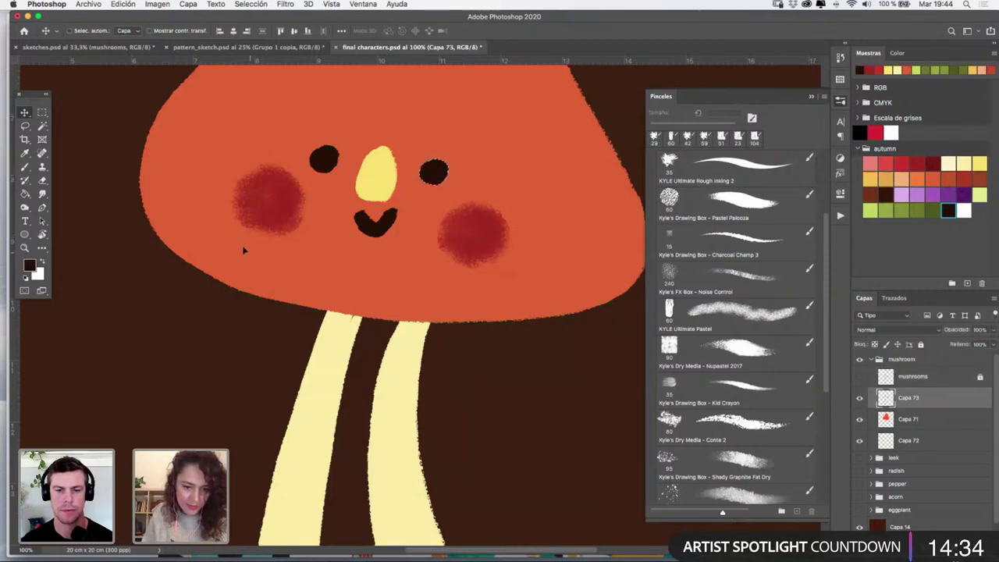
{"action": "key", "text": "super+d"}
Widen the top of the left leg on the legs layer with KYLE Ultimate Rough Inking 2, using the leg's own pale yellow
{"action": "left_click", "coordinate": [25, 248]}
{"action": "left_click", "coordinate": [469, 247], "text": "alt"}
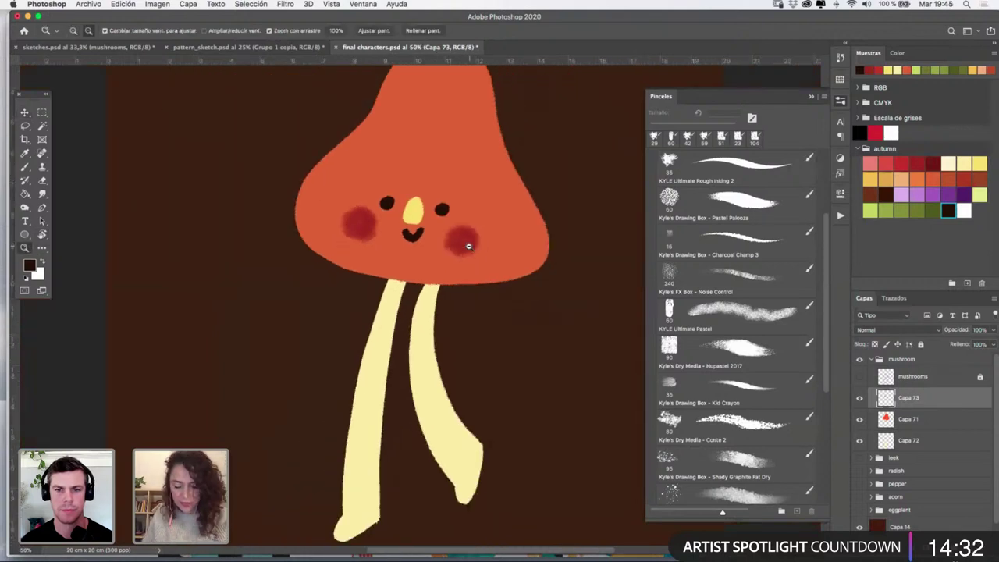
{"action": "left_click", "coordinate": [505, 260], "text": "alt"}
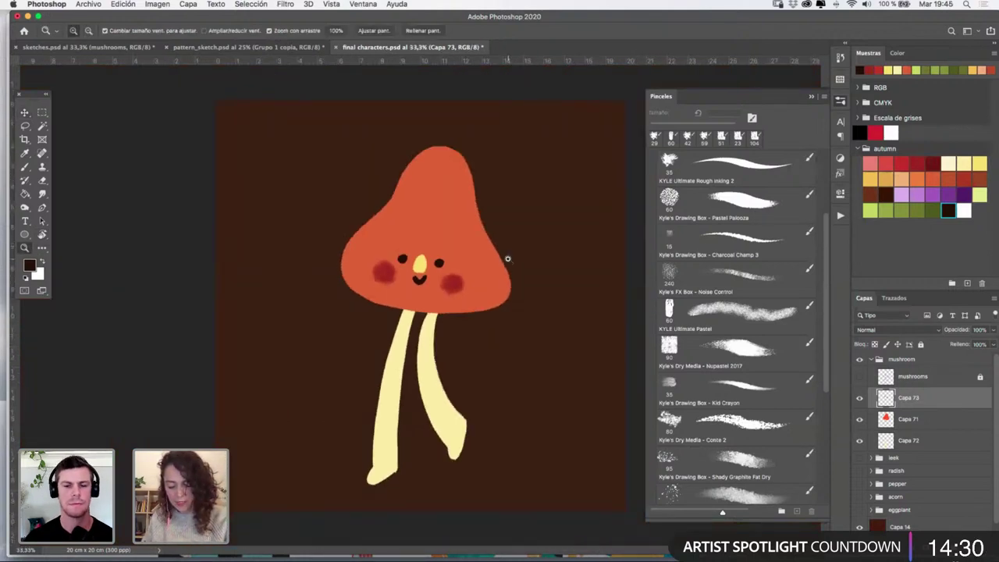
{"action": "left_click", "coordinate": [425, 347]}
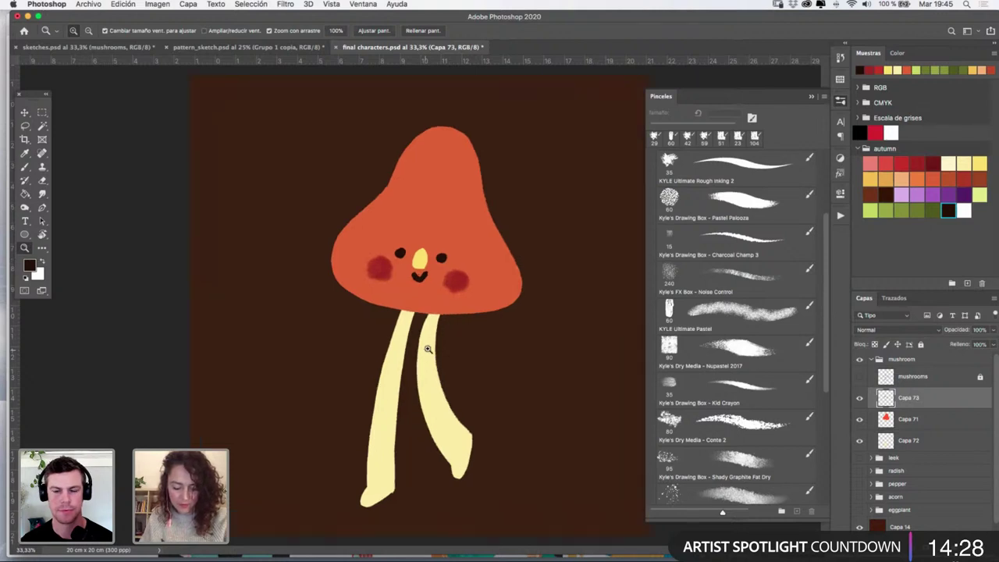
{"action": "left_click", "coordinate": [433, 328]}
{"action": "left_click", "coordinate": [433, 326]}
{"action": "key", "text": "v"}
{"action": "left_click", "coordinate": [362, 298]}
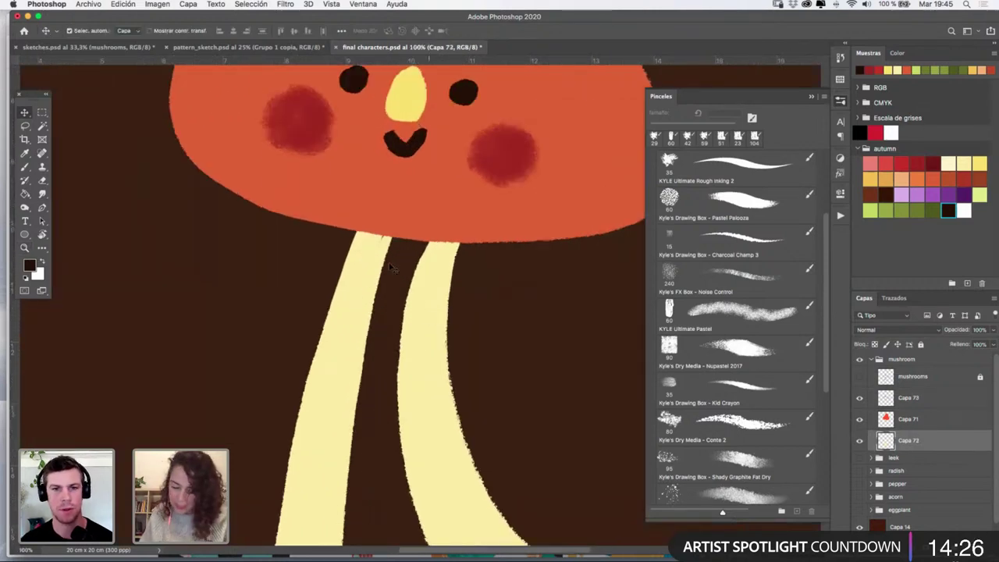
{"action": "key", "text": "i"}
{"action": "left_click", "coordinate": [343, 273]}
{"action": "key", "text": "b"}
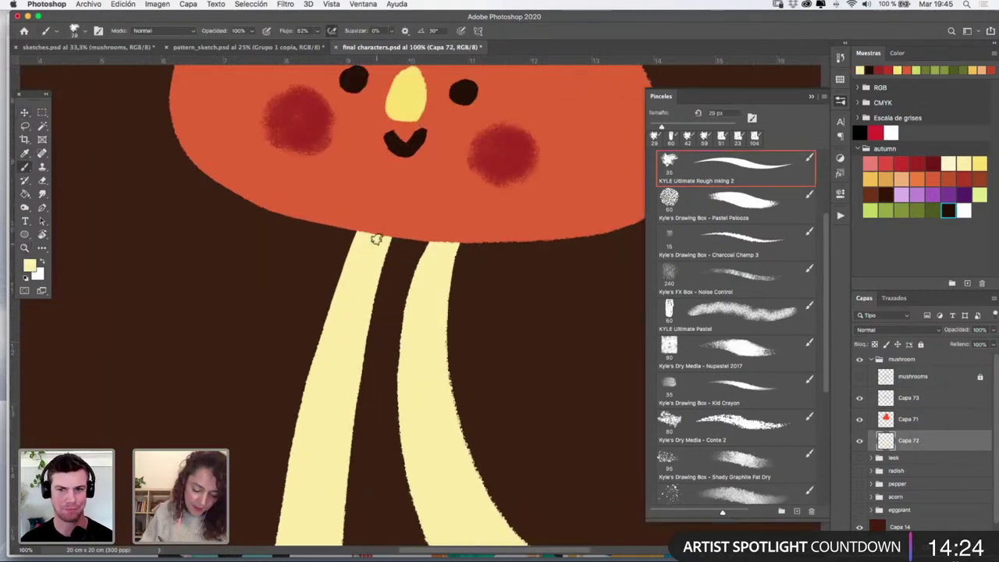
{"action": "left_click_drag", "start_coordinate": [356, 238], "coordinate": [364, 238]}
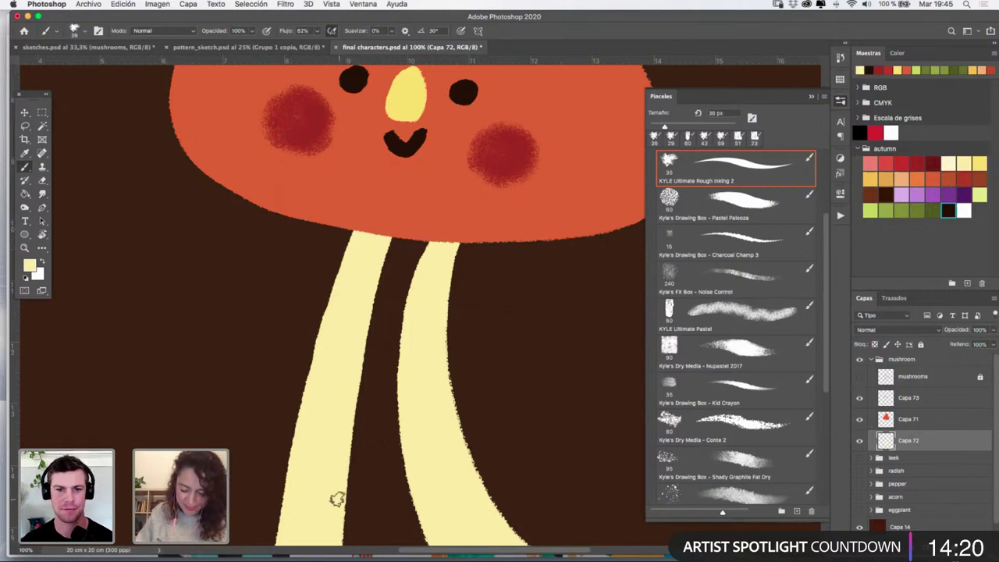
Load the legs' outline as a selection and shade their tops golden yellow on a new layer with the Nupastel 2017 brush at 90 px
{"action": "left_click", "coordinate": [880, 446], "text": "super"}
{"action": "key", "text": "super+alt+shift+n"}
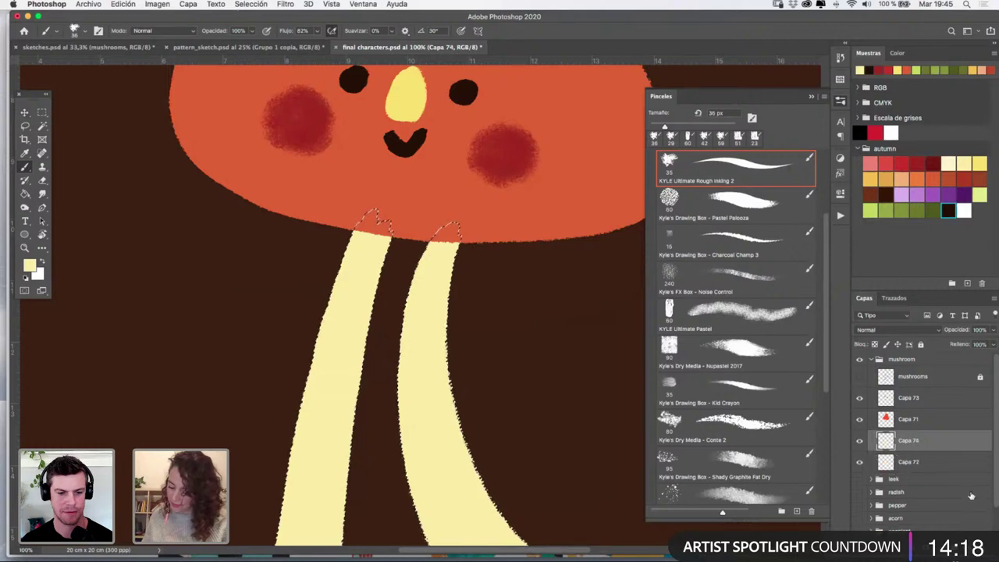
{"action": "left_click", "coordinate": [870, 178]}
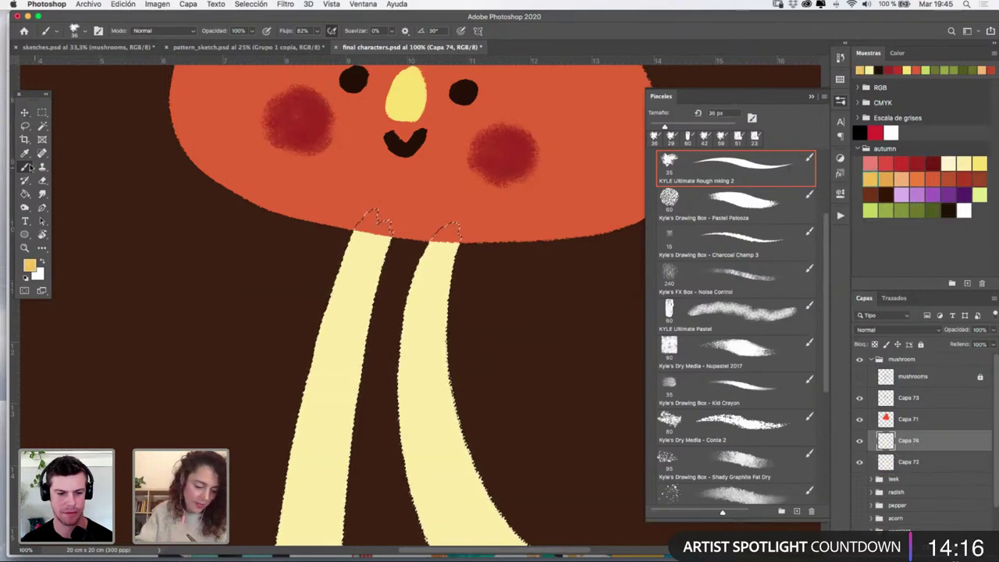
{"action": "left_click", "coordinate": [734, 353]}
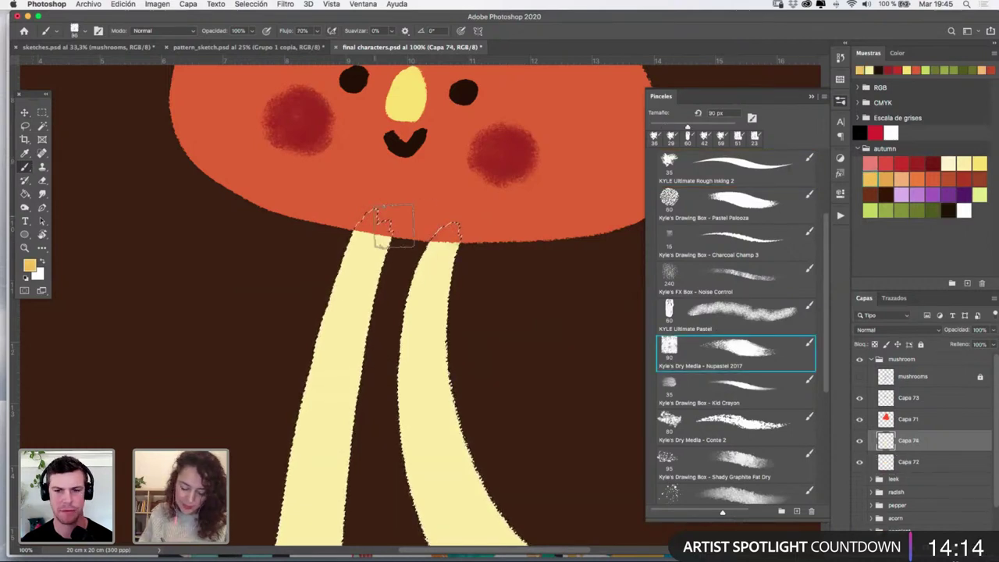
{"action": "mouse_move", "coordinate": [458, 246]}
{"action": "left_mouse_down"}
{"action": "mouse_move", "coordinate": [387, 234]}
{"action": "mouse_move", "coordinate": [464, 243]}
{"action": "mouse_move", "coordinate": [428, 248]}
{"action": "mouse_move", "coordinate": [361, 238]}
{"action": "mouse_move", "coordinate": [472, 262]}
{"action": "mouse_move", "coordinate": [338, 258]}
{"action": "mouse_move", "coordinate": [377, 310]}
{"action": "mouse_move", "coordinate": [464, 235]}
{"action": "mouse_move", "coordinate": [406, 223]}
{"action": "mouse_move", "coordinate": [470, 228]}
{"action": "mouse_move", "coordinate": [443, 231]}
{"action": "mouse_move", "coordinate": [353, 284]}
{"action": "mouse_move", "coordinate": [461, 279]}
{"action": "mouse_move", "coordinate": [426, 280]}
{"action": "mouse_move", "coordinate": [353, 232]}
{"action": "left_mouse_up"}
Shade the right edges of both legs down to the feet in golden yellow with the Nupastel 2017 brush at 90 px
{"action": "key", "text": "z"}
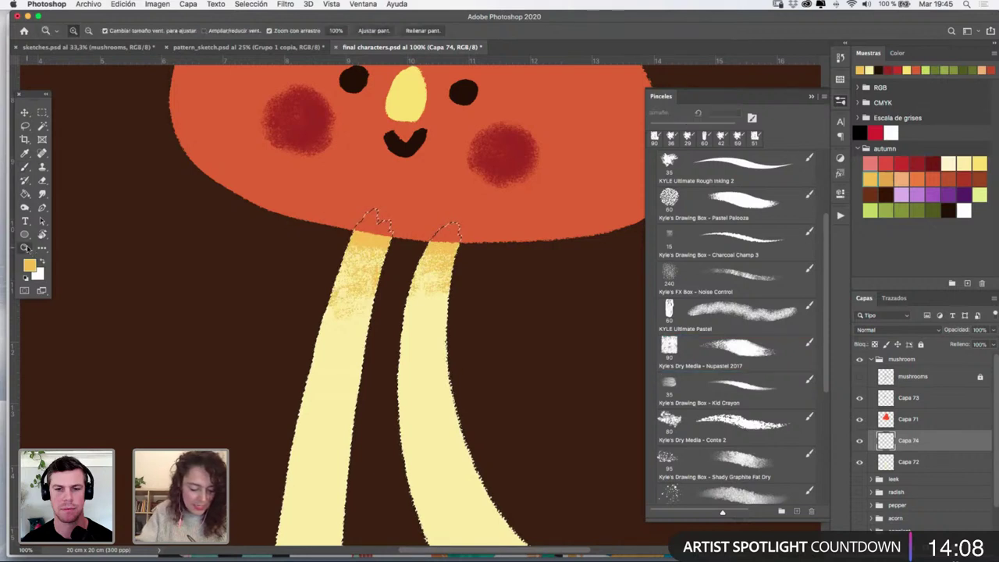
{"action": "left_click", "coordinate": [471, 285], "text": "alt"}
{"action": "left_click_drag", "start_coordinate": [471, 286], "coordinate": [416, 199]}
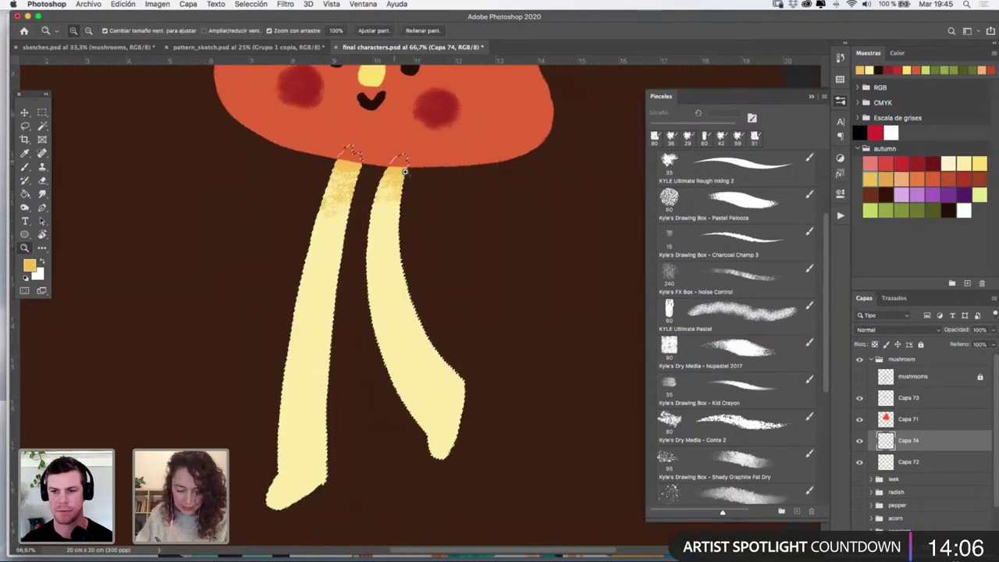
{"action": "left_click", "coordinate": [26, 167]}
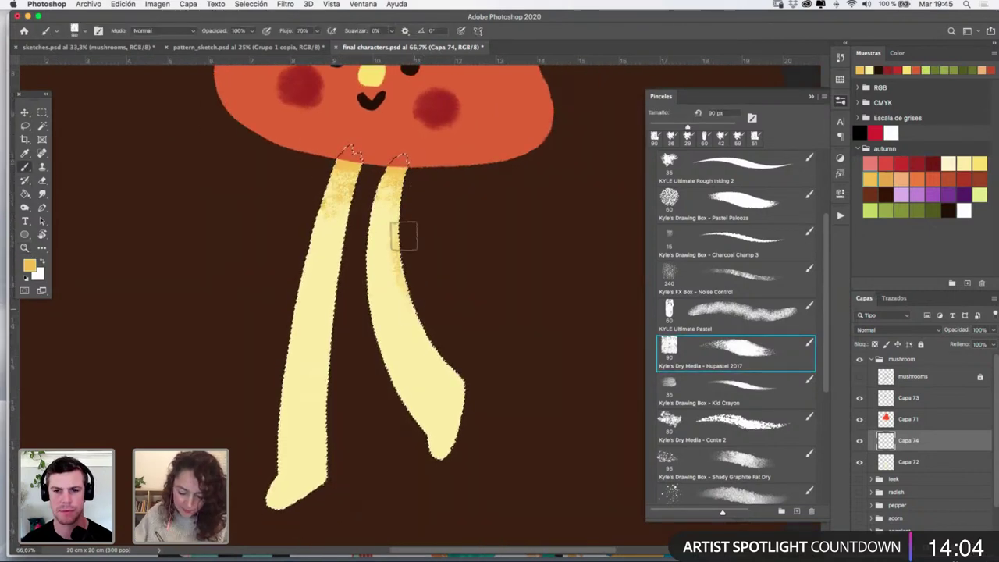
{"action": "mouse_move", "coordinate": [472, 386]}
{"action": "left_mouse_down"}
{"action": "mouse_move", "coordinate": [437, 364]}
{"action": "mouse_move", "coordinate": [409, 156]}
{"action": "mouse_move", "coordinate": [465, 388]}
{"action": "mouse_move", "coordinate": [416, 263]}
{"action": "mouse_move", "coordinate": [428, 198]}
{"action": "mouse_move", "coordinate": [479, 391]}
{"action": "mouse_move", "coordinate": [419, 496]}
{"action": "left_mouse_up"}
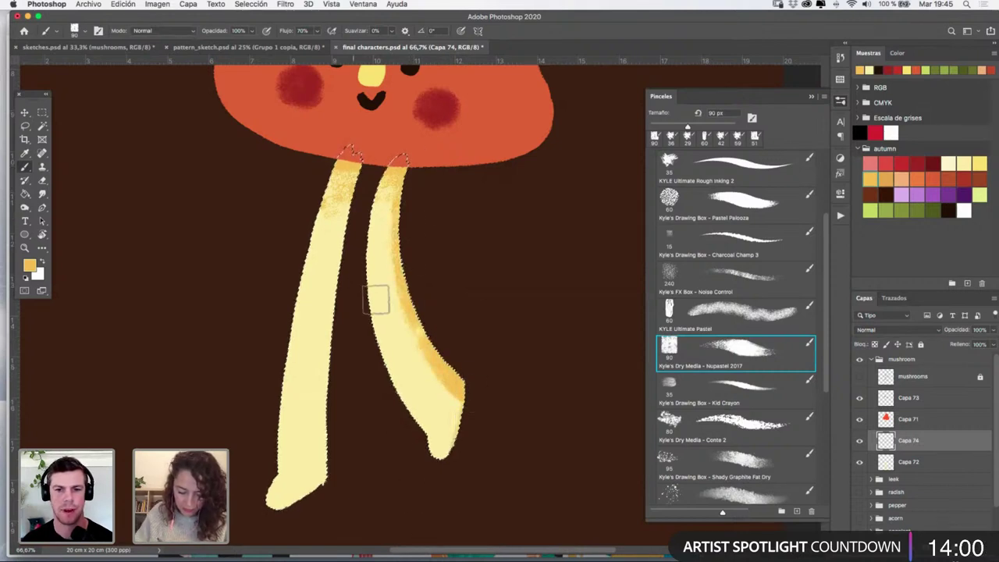
{"action": "left_click_drag", "start_coordinate": [363, 160], "coordinate": [332, 340]}
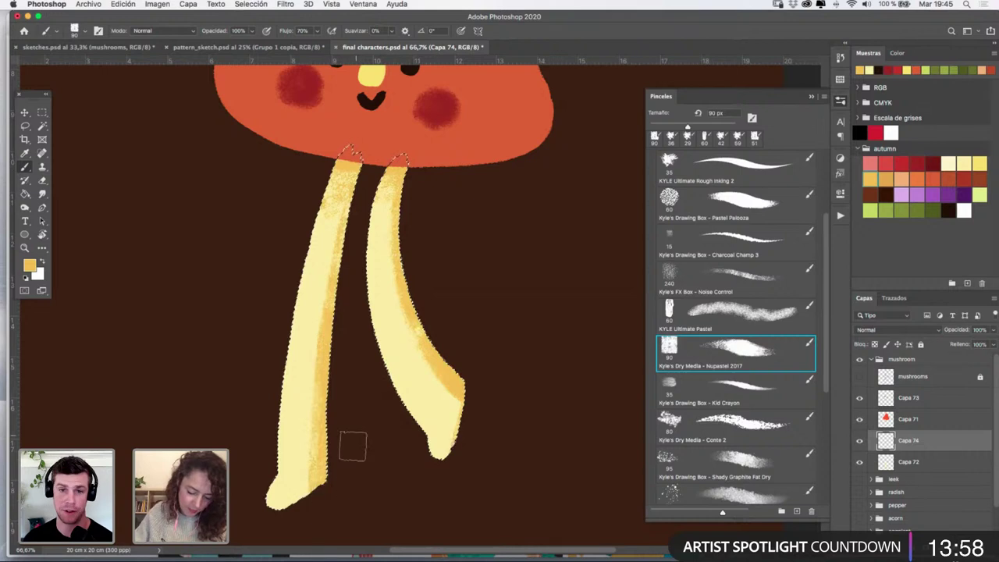
{"action": "mouse_move", "coordinate": [350, 445]}
{"action": "left_mouse_down"}
{"action": "mouse_move", "coordinate": [388, 307]}
{"action": "mouse_move", "coordinate": [377, 391]}
{"action": "left_mouse_up"}
{"action": "left_click_drag", "start_coordinate": [379, 159], "coordinate": [384, 135]}
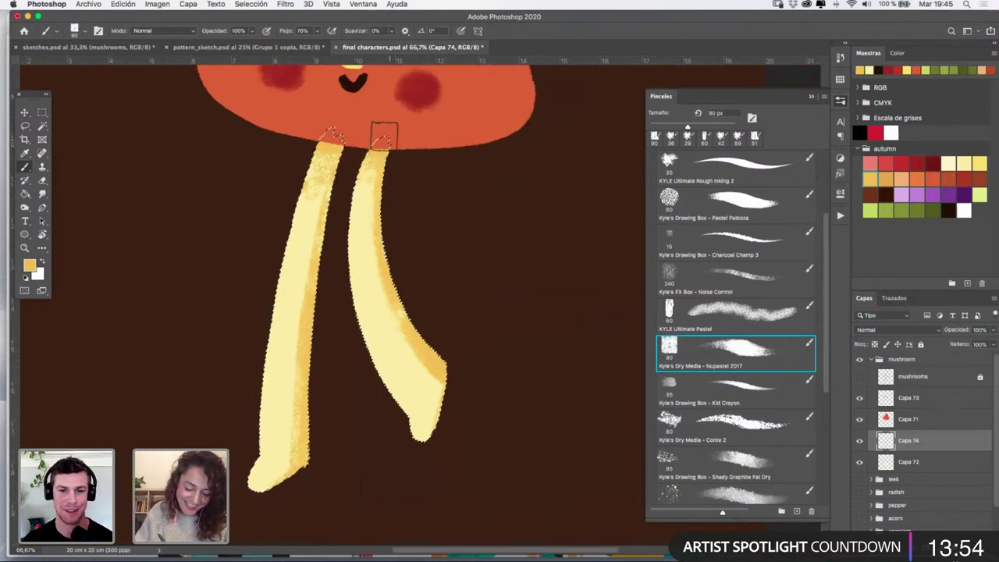
{"action": "left_click_drag", "start_coordinate": [421, 208], "coordinate": [410, 286]}
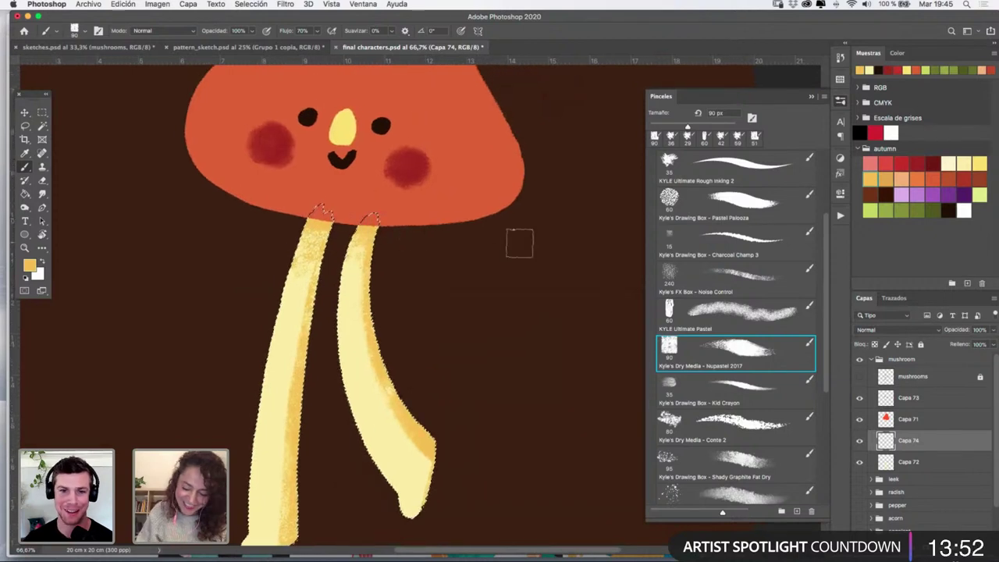
Highlight the left sides of both legs in pale cream with the Noise Control brush at 209 px and deselect
{"action": "left_click", "coordinate": [948, 163]}
{"action": "left_click", "coordinate": [742, 201]}
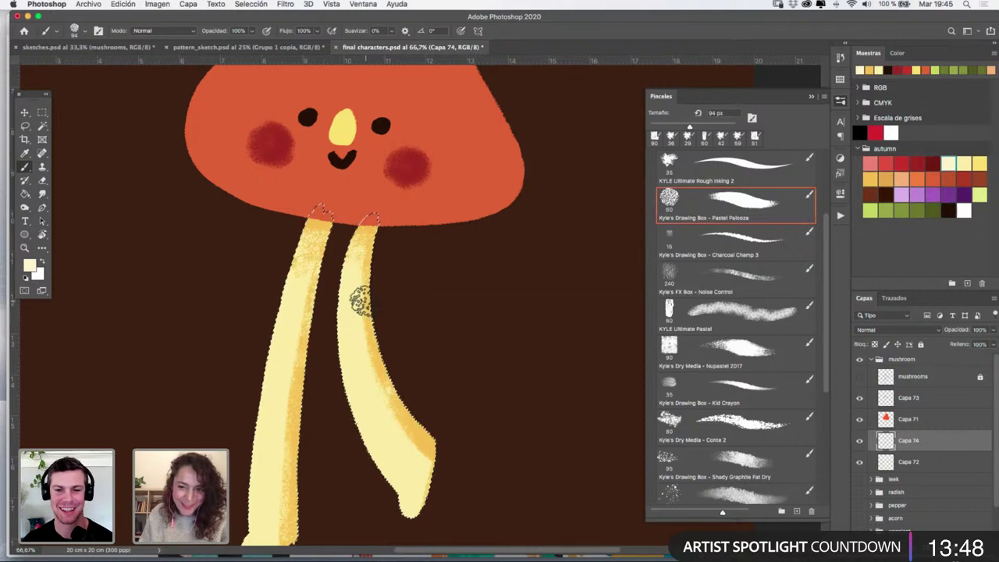
{"action": "left_click", "coordinate": [734, 285]}
{"action": "left_click_drag", "start_coordinate": [457, 321], "coordinate": [448, 327]}
{"action": "left_click_drag", "start_coordinate": [350, 402], "coordinate": [402, 457]}
{"action": "mouse_move", "coordinate": [401, 390]}
{"action": "left_mouse_down"}
{"action": "mouse_move", "coordinate": [405, 345]}
{"action": "mouse_move", "coordinate": [408, 357]}
{"action": "mouse_move", "coordinate": [363, 316]}
{"action": "mouse_move", "coordinate": [411, 432]}
{"action": "mouse_move", "coordinate": [344, 255]}
{"action": "mouse_move", "coordinate": [407, 429]}
{"action": "left_mouse_up"}
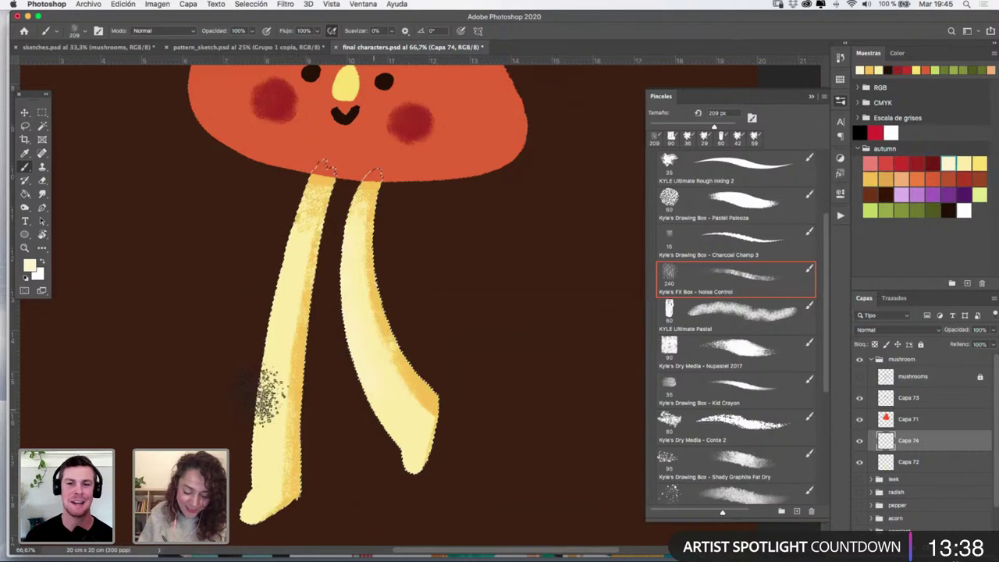
{"action": "mouse_move", "coordinate": [263, 401]}
{"action": "left_mouse_down"}
{"action": "mouse_move", "coordinate": [277, 452]}
{"action": "mouse_move", "coordinate": [279, 432]}
{"action": "mouse_move", "coordinate": [263, 448]}
{"action": "mouse_move", "coordinate": [295, 300]}
{"action": "mouse_move", "coordinate": [276, 464]}
{"action": "left_mouse_up"}
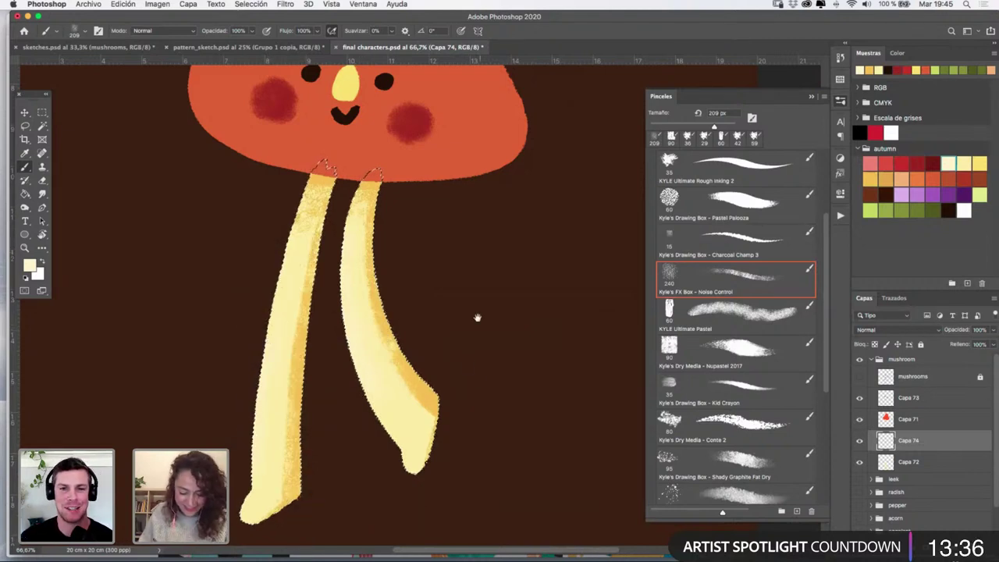
{"action": "left_click_drag", "start_coordinate": [478, 318], "coordinate": [483, 415]}
{"action": "key", "text": "super+d"}
Load the cap's outline as a selection, add a new layer above the cap and choose dark red from the autumn swatches
{"action": "left_click_drag", "start_coordinate": [463, 188], "coordinate": [466, 305]}
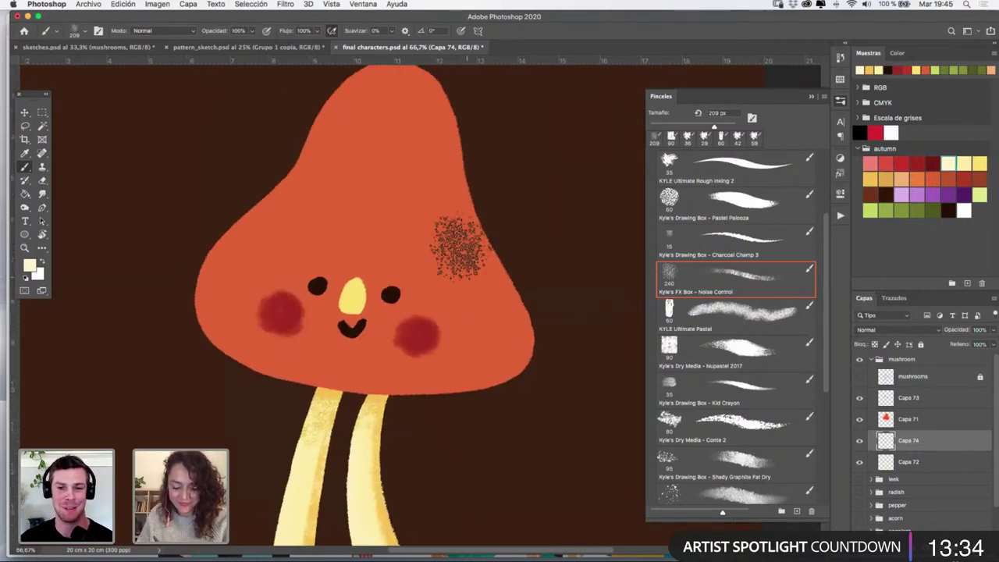
{"action": "left_click", "coordinate": [455, 234], "text": "super"}
{"action": "left_click", "coordinate": [887, 422], "text": "super"}
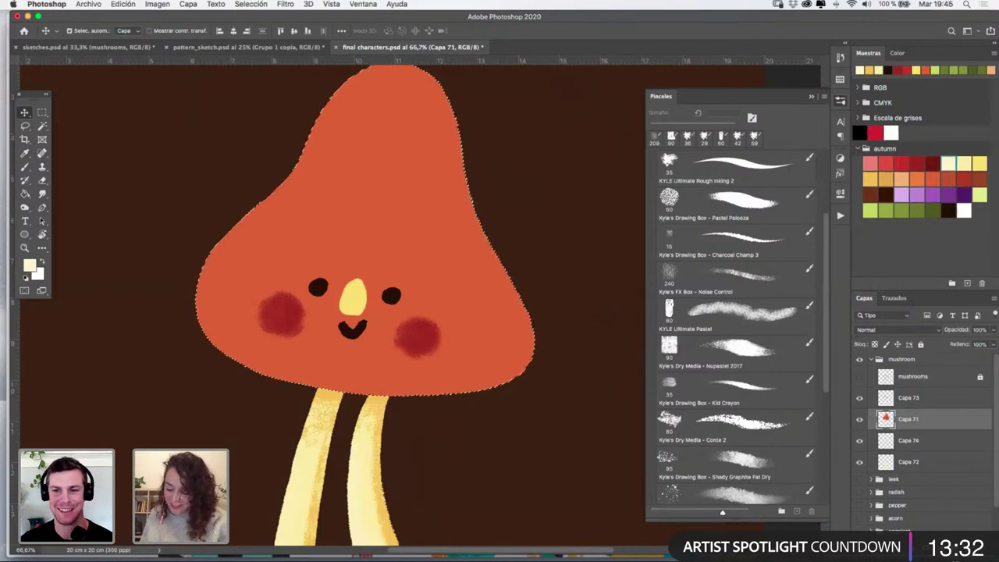
{"action": "left_click", "coordinate": [967, 551]}
{"action": "left_click", "coordinate": [962, 178]}
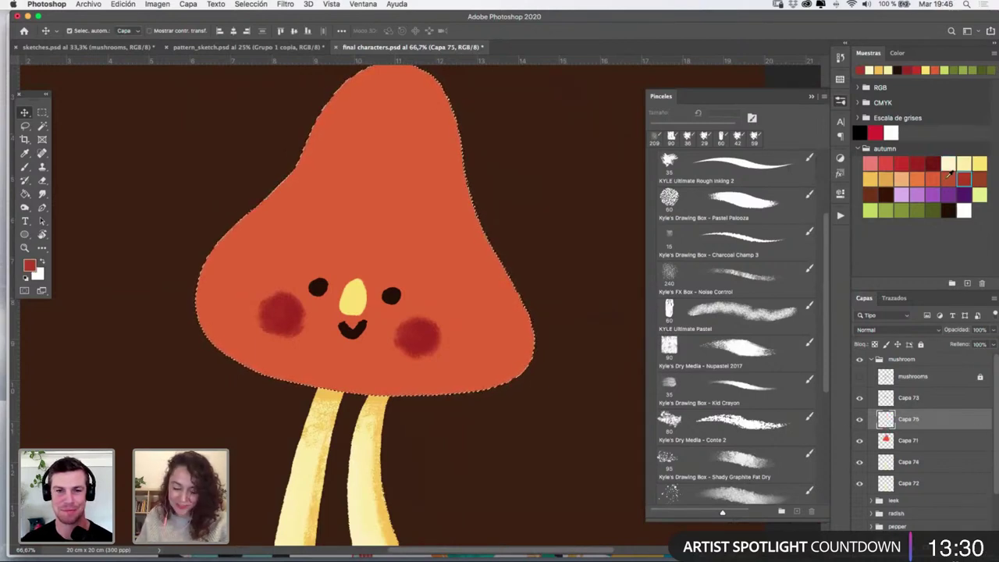
Shade the cap's right edge in dark red with the Nupastel 2017 brush at 160 px, undoing the unwanted stroke
{"action": "left_click", "coordinate": [751, 270]}
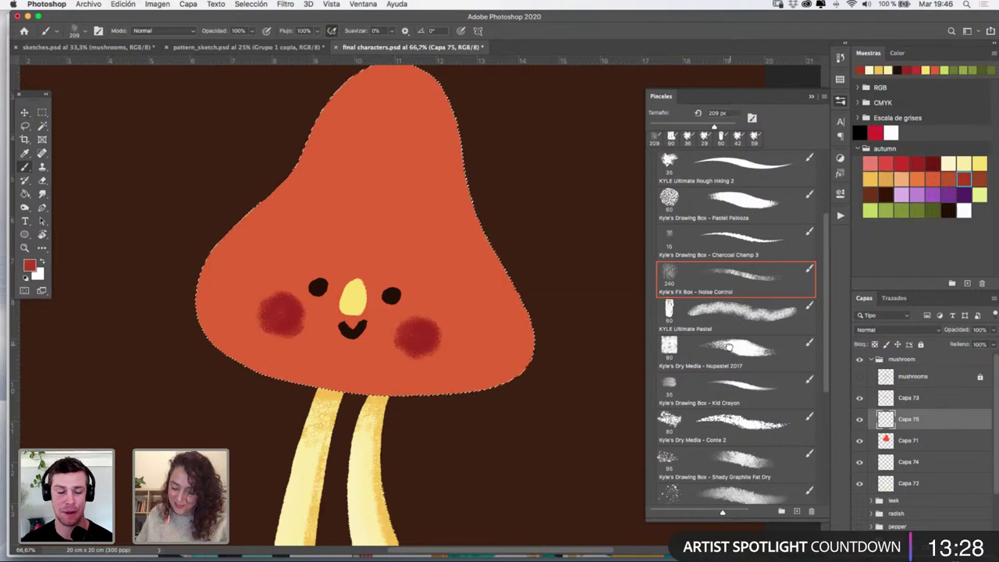
{"action": "left_click", "coordinate": [741, 351]}
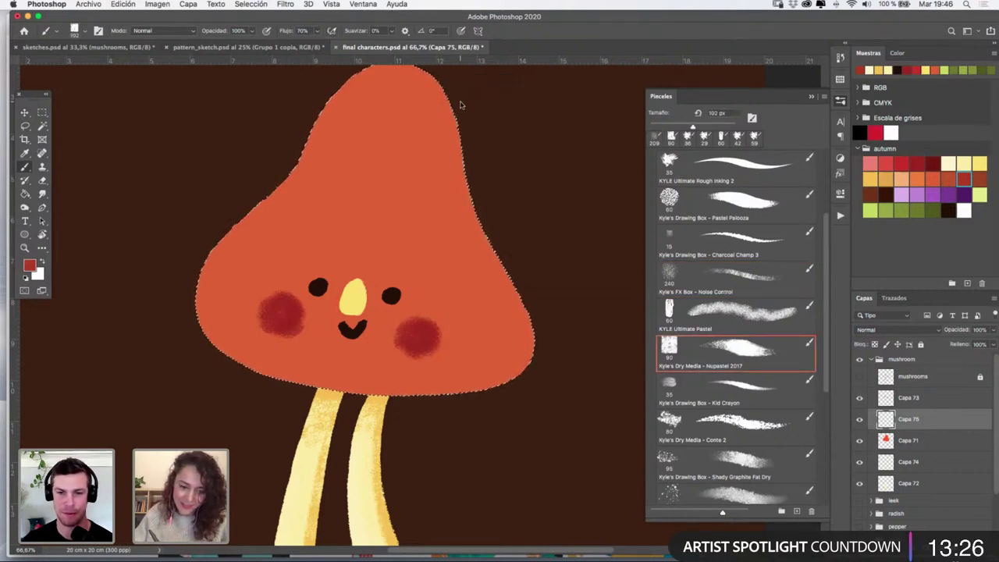
{"action": "mouse_move", "coordinate": [461, 104]}
{"action": "left_mouse_down"}
{"action": "mouse_move", "coordinate": [467, 193]}
{"action": "mouse_move", "coordinate": [540, 328]}
{"action": "mouse_move", "coordinate": [507, 407]}
{"action": "mouse_move", "coordinate": [514, 281]}
{"action": "mouse_move", "coordinate": [520, 324]}
{"action": "mouse_move", "coordinate": [451, 413]}
{"action": "mouse_move", "coordinate": [520, 310]}
{"action": "mouse_move", "coordinate": [435, 402]}
{"action": "mouse_move", "coordinate": [497, 269]}
{"action": "mouse_move", "coordinate": [506, 345]}
{"action": "left_mouse_up"}
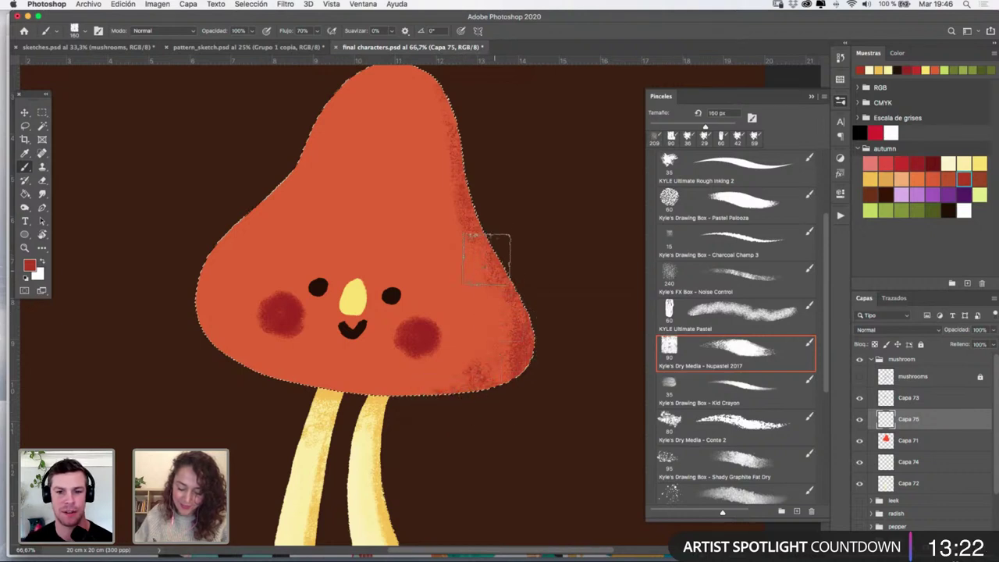
{"action": "left_click_drag", "start_coordinate": [526, 232], "coordinate": [530, 288]}
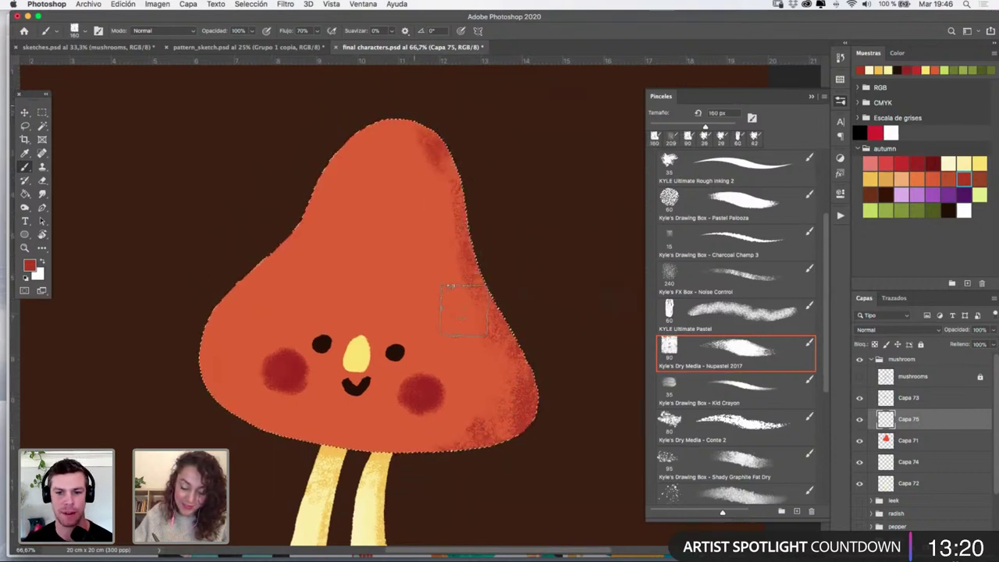
{"action": "key", "text": "super+z"}
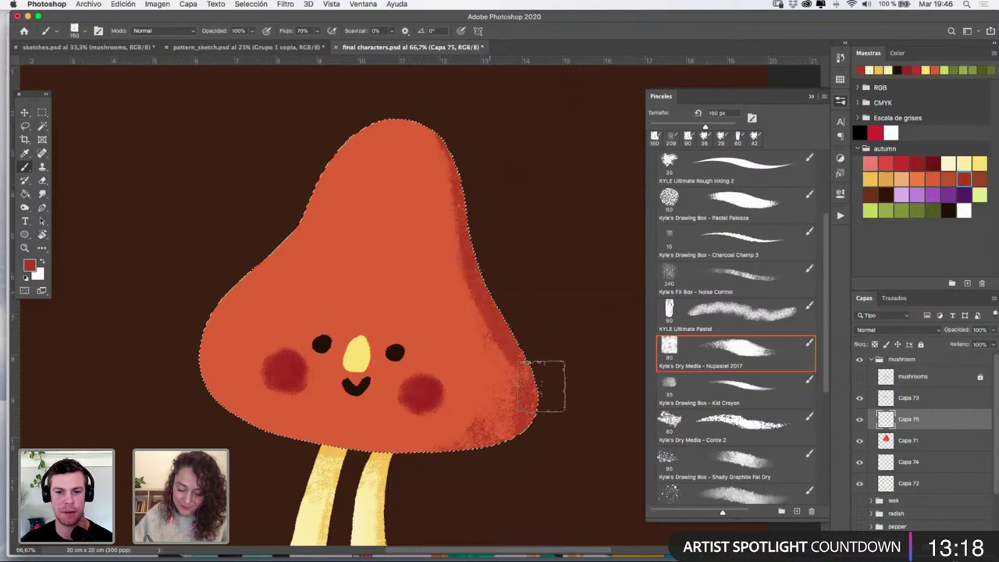
Add grainy dark red shading to the cap's top and lower edge with the Noise Control brush at 311 px
{"action": "left_click", "coordinate": [715, 200]}
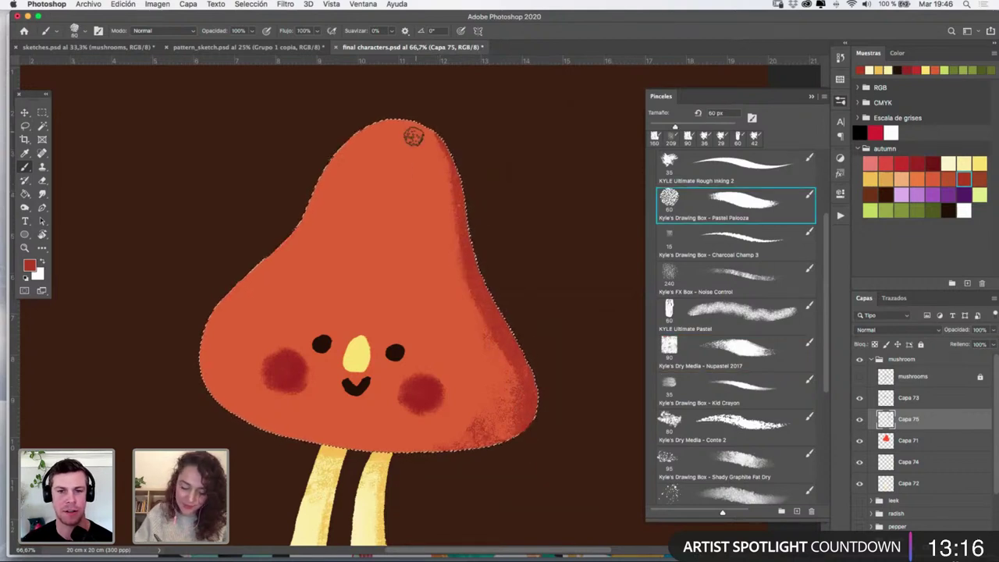
{"action": "left_click", "coordinate": [736, 272]}
{"action": "left_click", "coordinate": [501, 183], "text": "alt"}
{"action": "left_click_drag", "start_coordinate": [502, 182], "coordinate": [522, 189]}
{"action": "left_click_drag", "start_coordinate": [433, 138], "coordinate": [443, 164]}
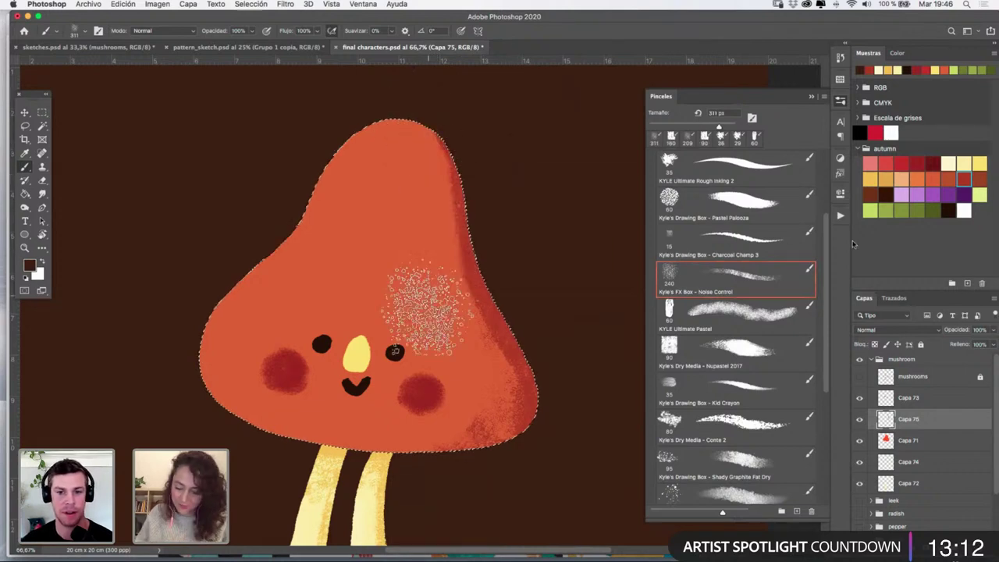
{"action": "left_click", "coordinate": [964, 178]}
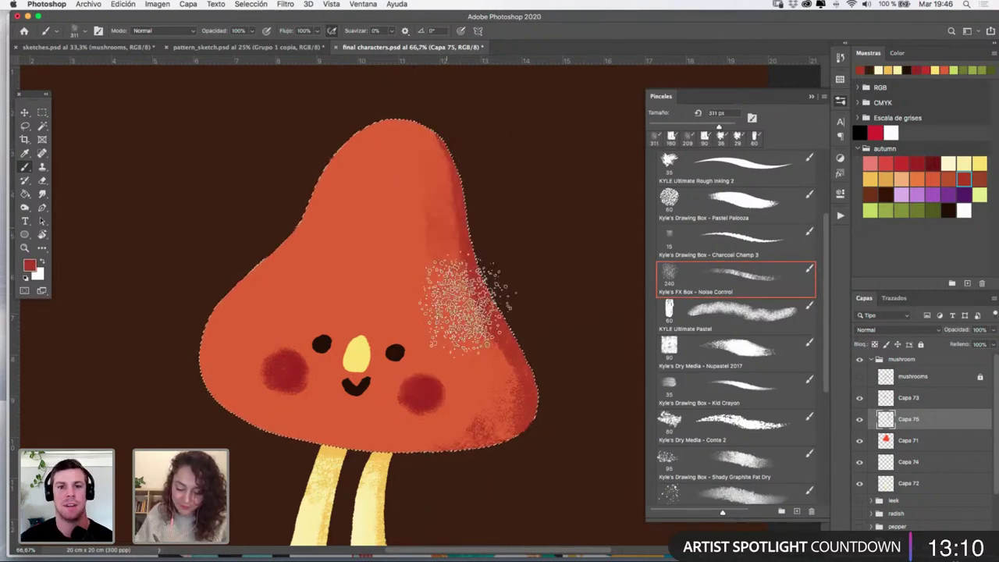
{"action": "key", "text": "super+z"}
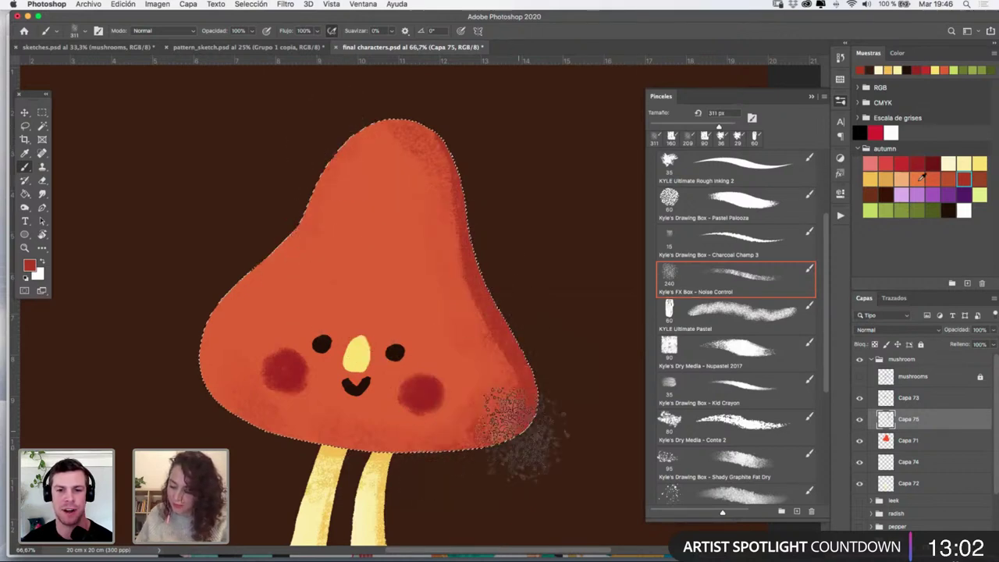
Paint a peach glow around the face on a new layer with Noise Control at 311 px, set its opacity to 73% and collapse the brush list
{"action": "left_click", "coordinate": [897, 178]}
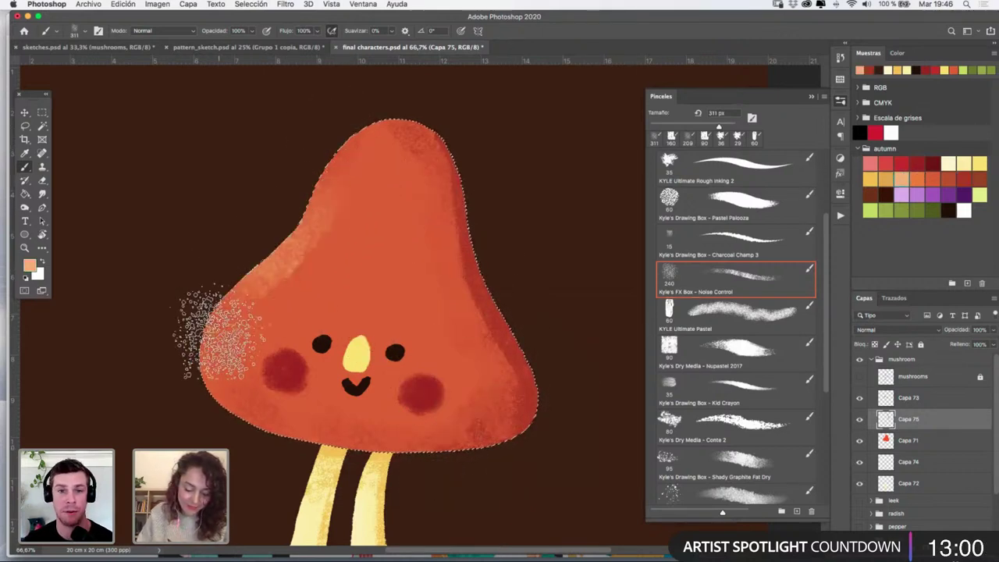
{"action": "left_click", "coordinate": [966, 544]}
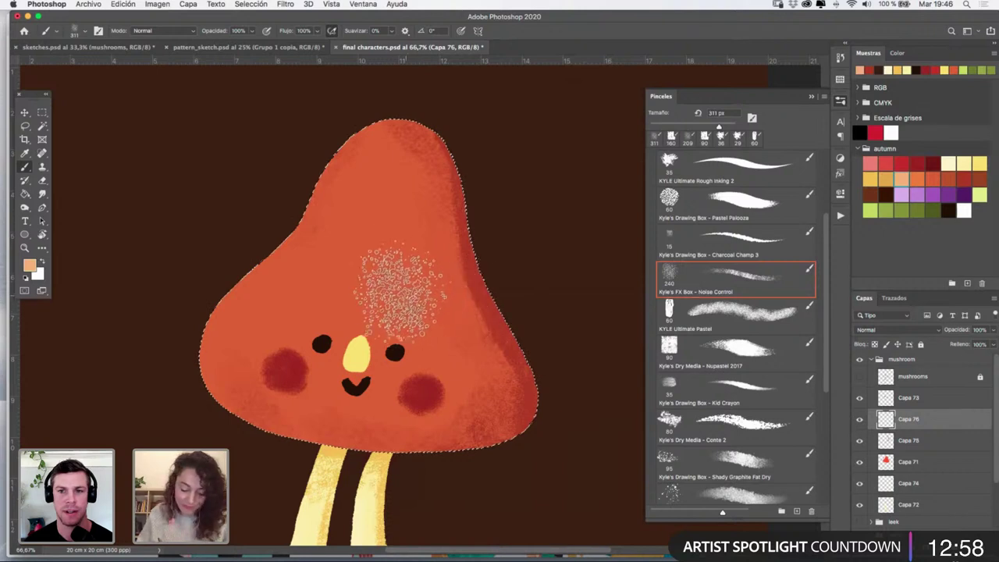
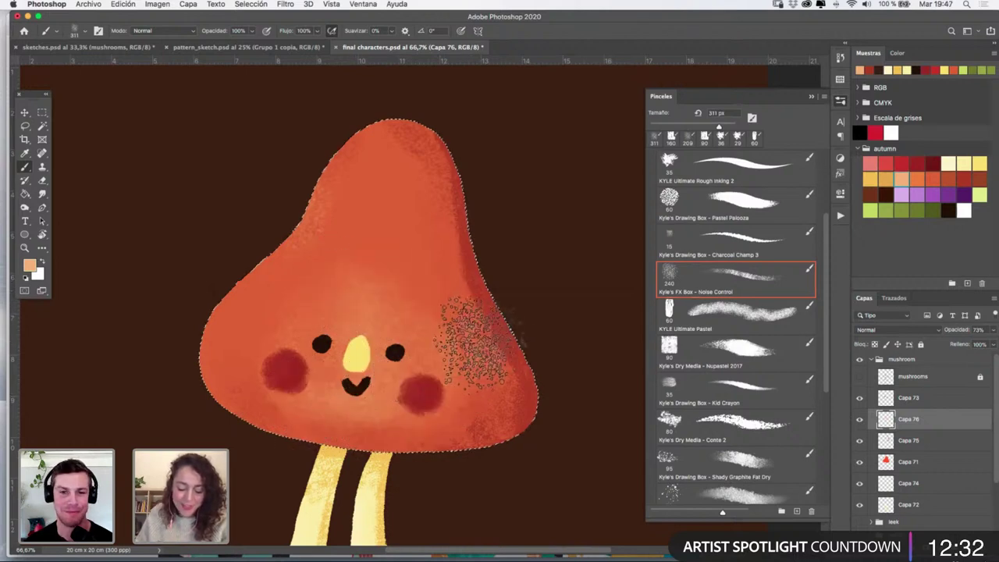
{"action": "left_click", "coordinate": [812, 96]}
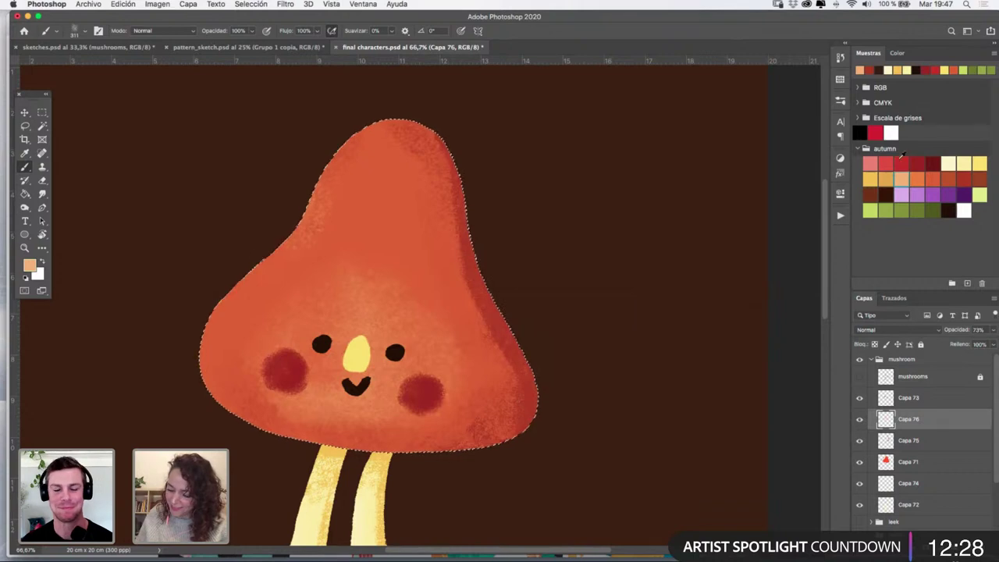
Paint three short peach highlight dashes on the cap's left slope with the Nupastel 2017 brush at 53 px, undoing the unwanted strokes
{"action": "left_click", "coordinate": [839, 100]}
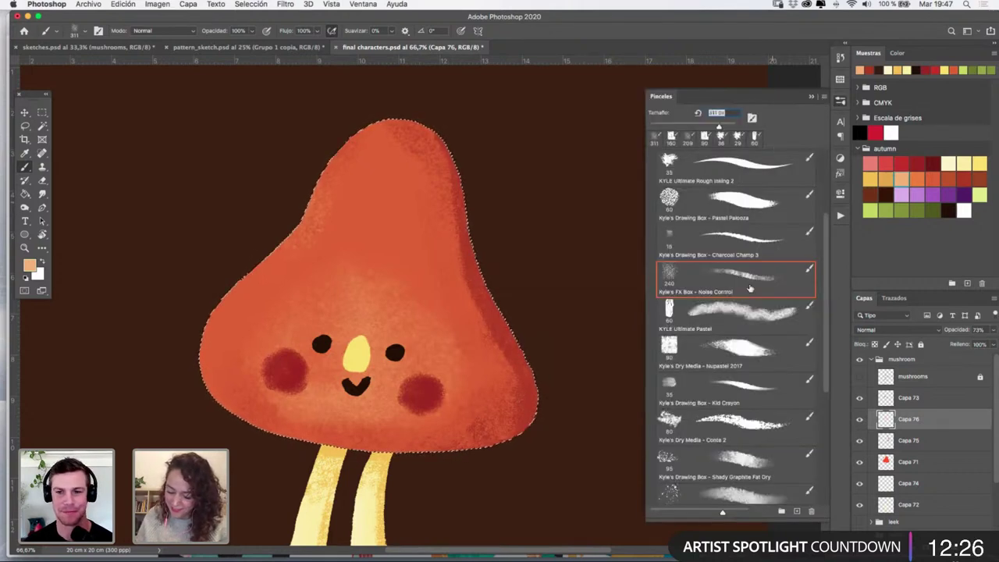
{"action": "left_click", "coordinate": [743, 351]}
{"action": "left_click_drag", "start_coordinate": [286, 285], "coordinate": [337, 288]}
{"action": "key", "text": "super+z"}
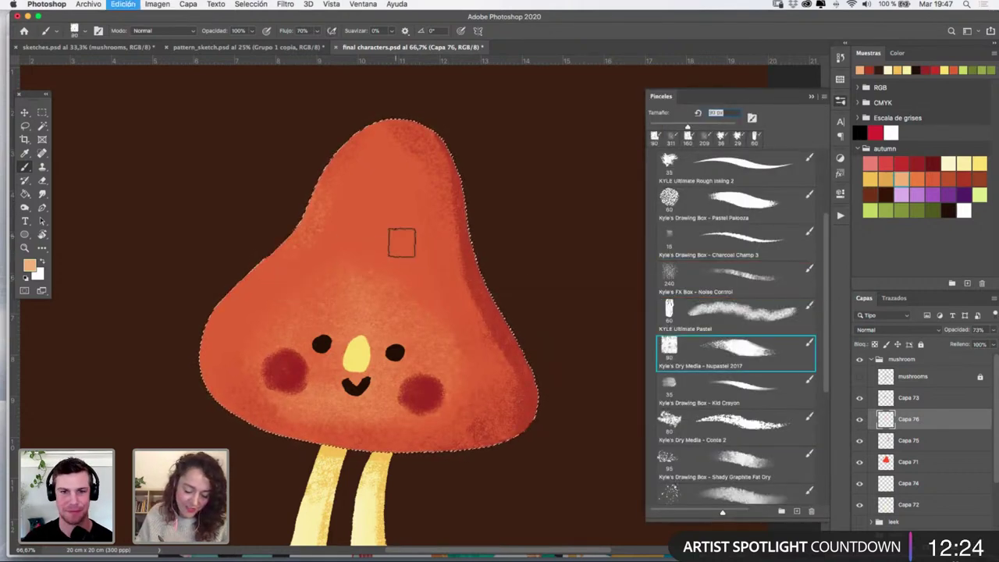
{"action": "left_click_drag", "start_coordinate": [368, 216], "coordinate": [348, 216]}
{"action": "left_click_drag", "start_coordinate": [352, 176], "coordinate": [383, 157]}
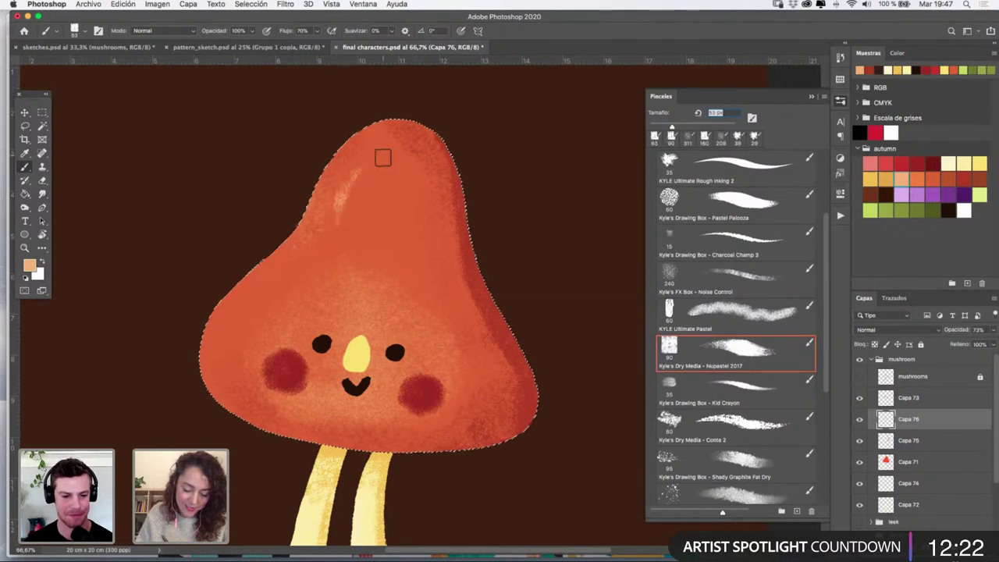
{"action": "key", "text": "super+z"}
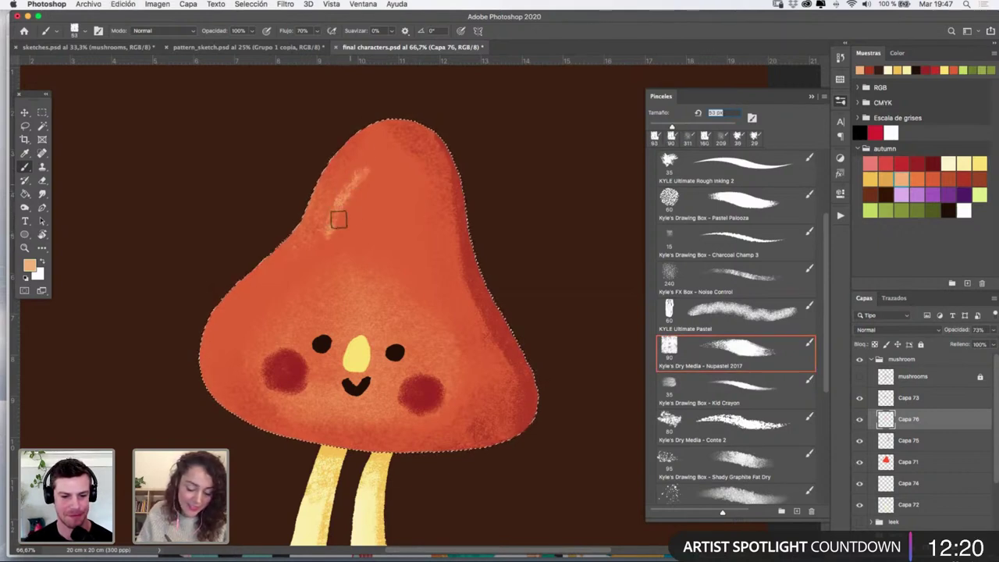
{"action": "key", "text": "super+z"}
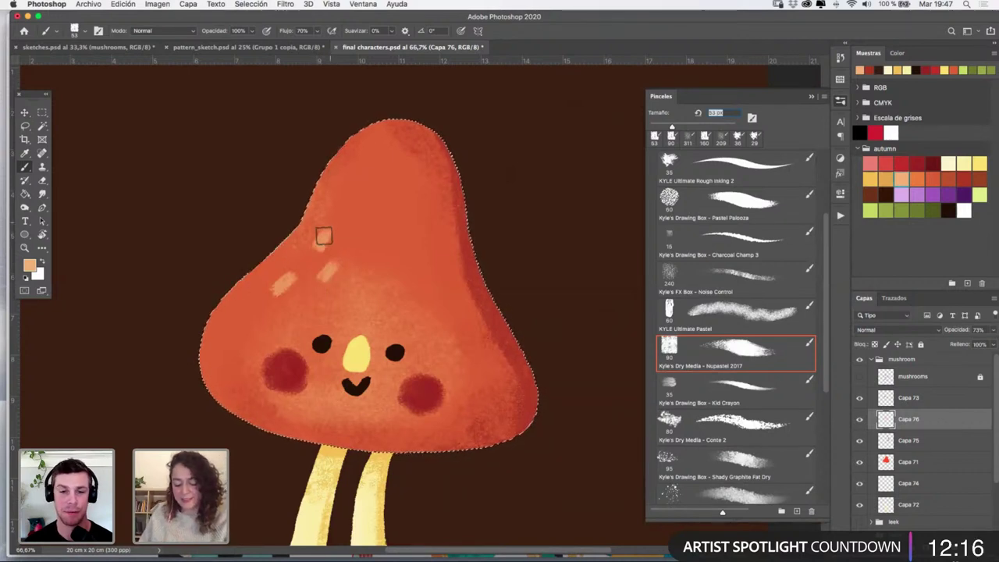
Paint textured brick red spots near the cap's top and along its right edge on layer Capa 75, and clear the selection
{"action": "left_click", "coordinate": [859, 421]}
{"action": "left_click", "coordinate": [859, 421]}
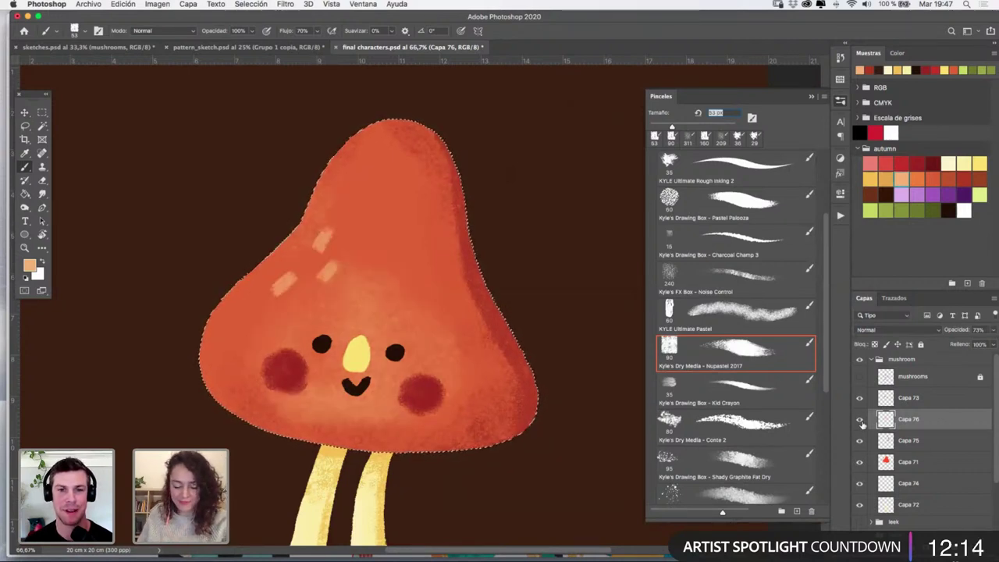
{"action": "left_click", "coordinate": [859, 442]}
{"action": "left_click", "coordinate": [910, 442]}
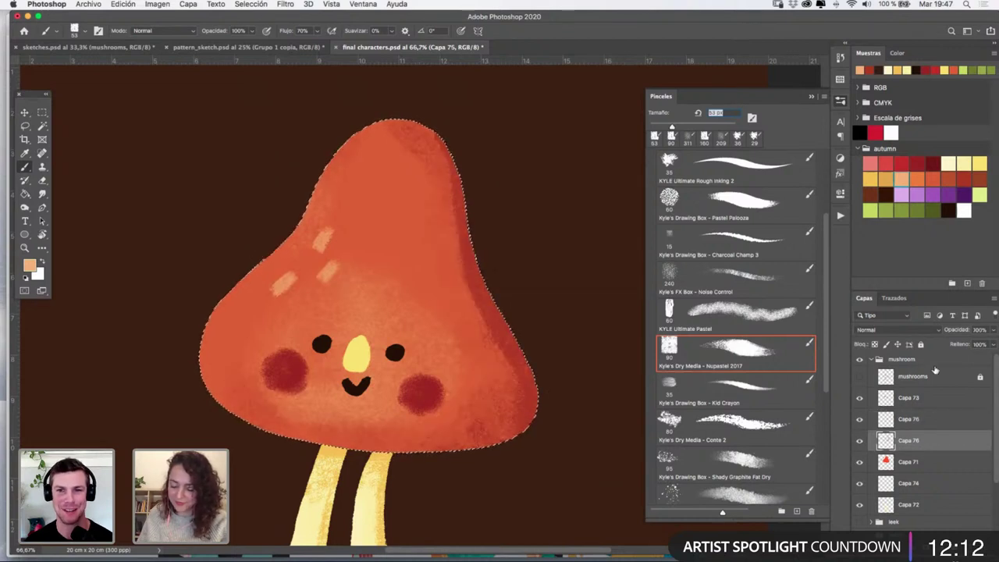
{"action": "left_click", "coordinate": [965, 178]}
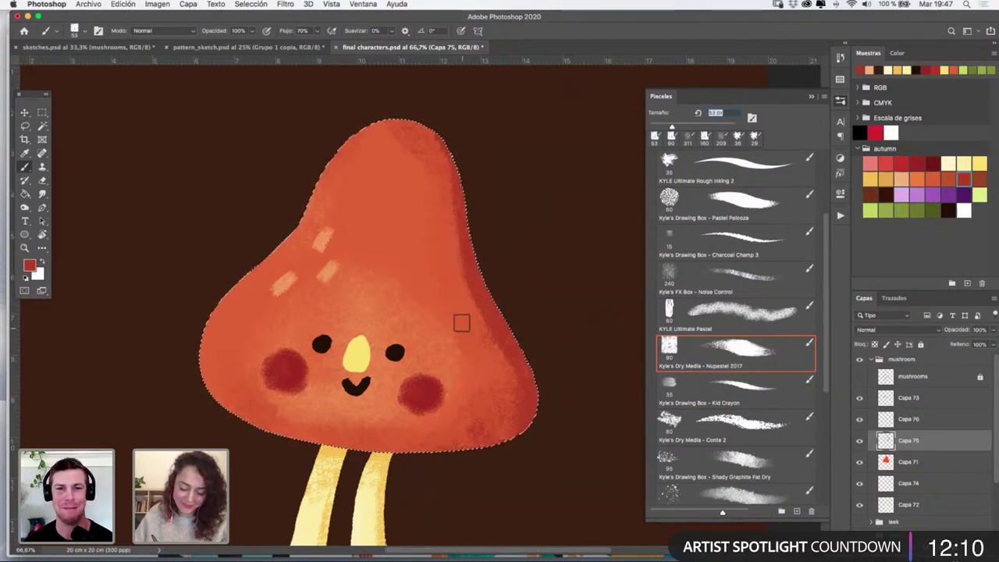
{"action": "left_click_drag", "start_coordinate": [492, 393], "coordinate": [503, 379]}
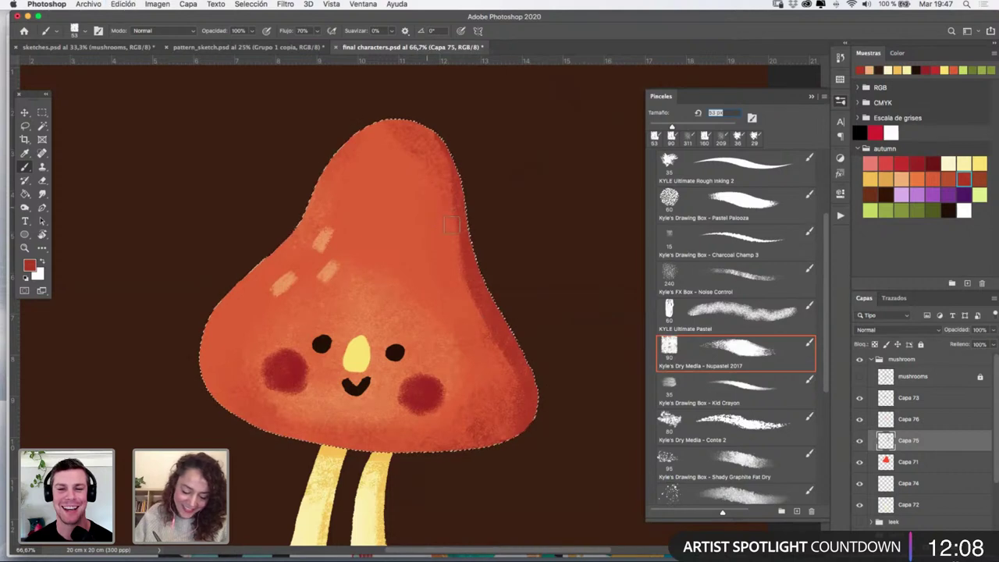
{"action": "key", "text": "super+z"}
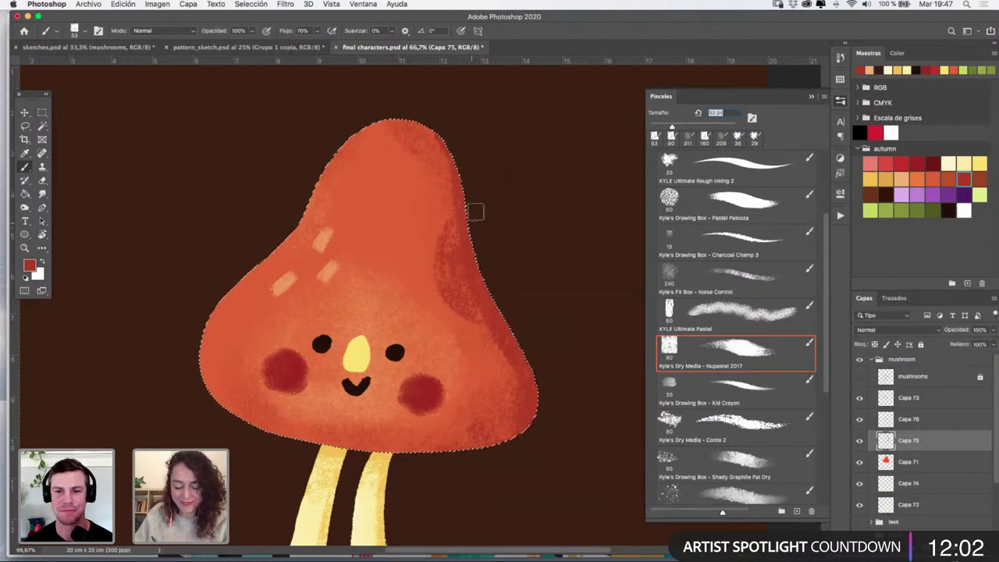
{"action": "key", "text": "super+z"}
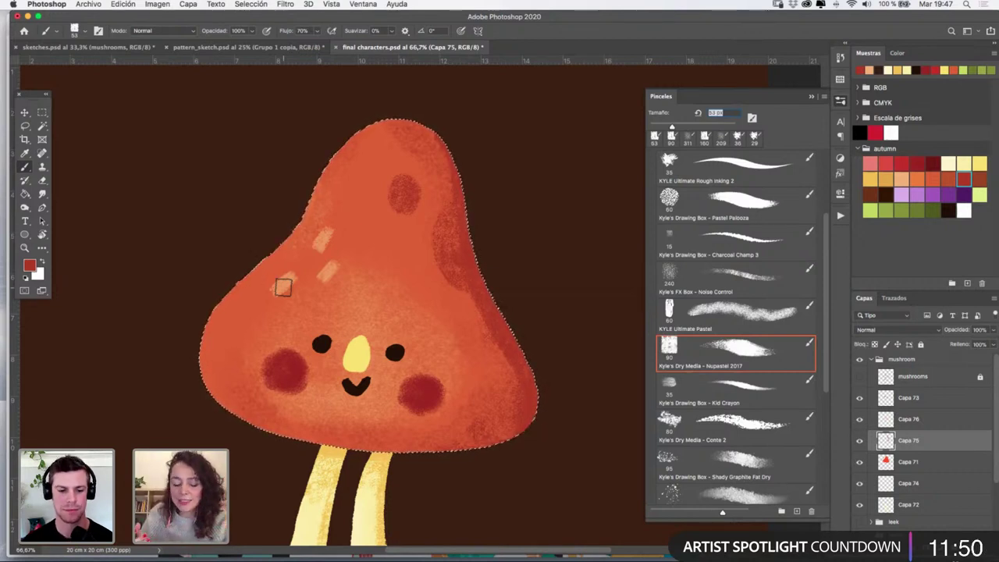
{"action": "left_click", "coordinate": [811, 99]}
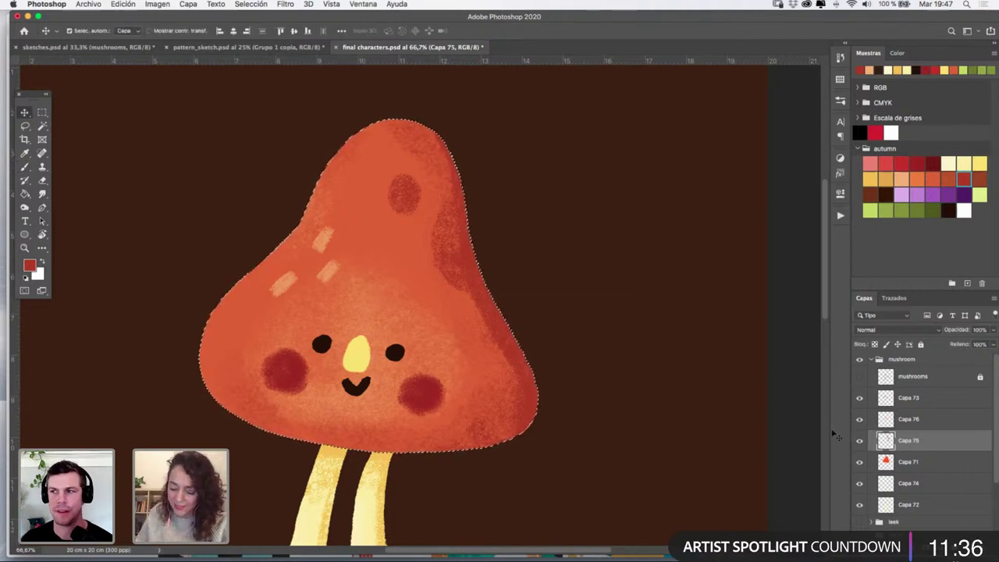
{"action": "left_click", "coordinate": [885, 440], "text": "super"}
{"action": "key", "text": "super+d"}
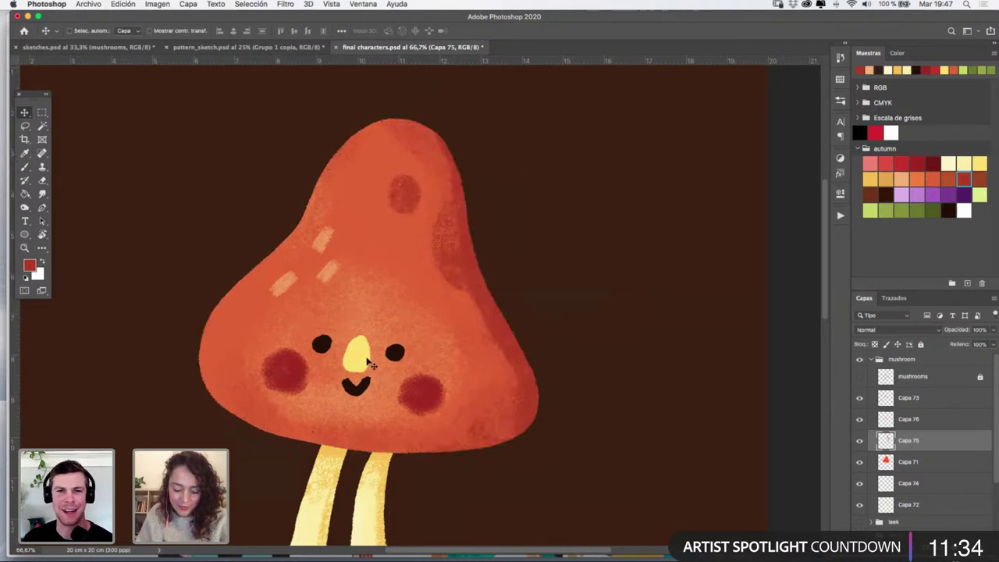
Load the face layer Capa 73 as a selection, shade the nose's right side in golden yellow and deselect
{"action": "left_click", "coordinate": [898, 398]}
{"action": "left_click", "coordinate": [885, 398], "text": "super"}
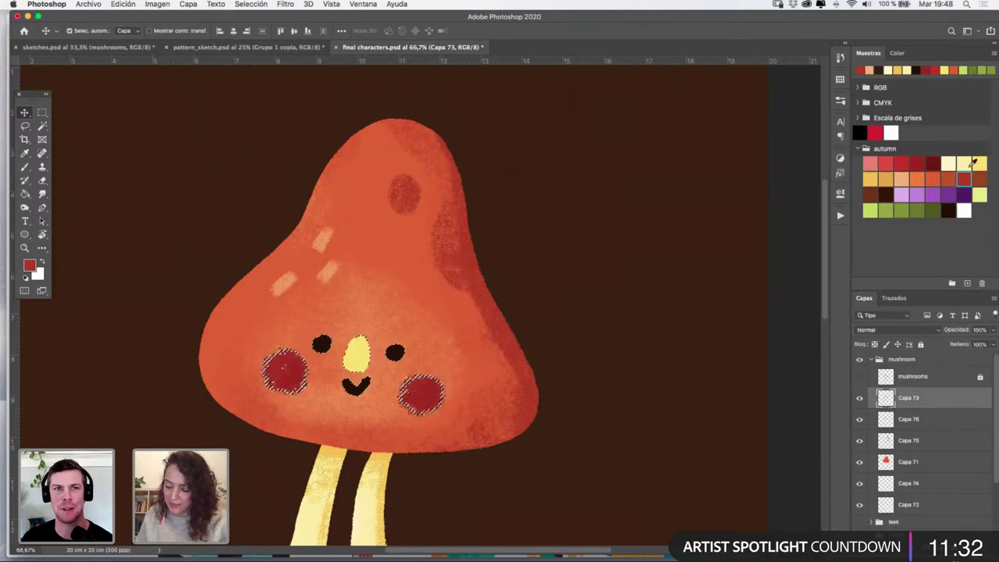
{"action": "left_click", "coordinate": [975, 162]}
{"action": "left_click", "coordinate": [25, 168]}
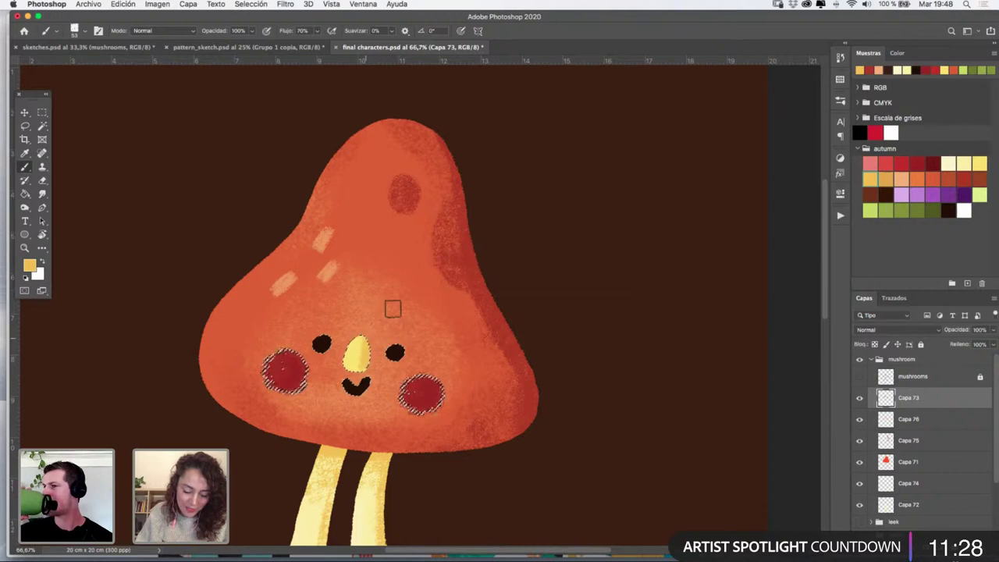
{"action": "key", "text": "super+d"}
Add smaller brick red spots on layer Capa 75 below the cap's top spot and above the right cheek
{"action": "left_click", "coordinate": [25, 248]}
{"action": "left_click", "coordinate": [510, 311], "text": "alt"}
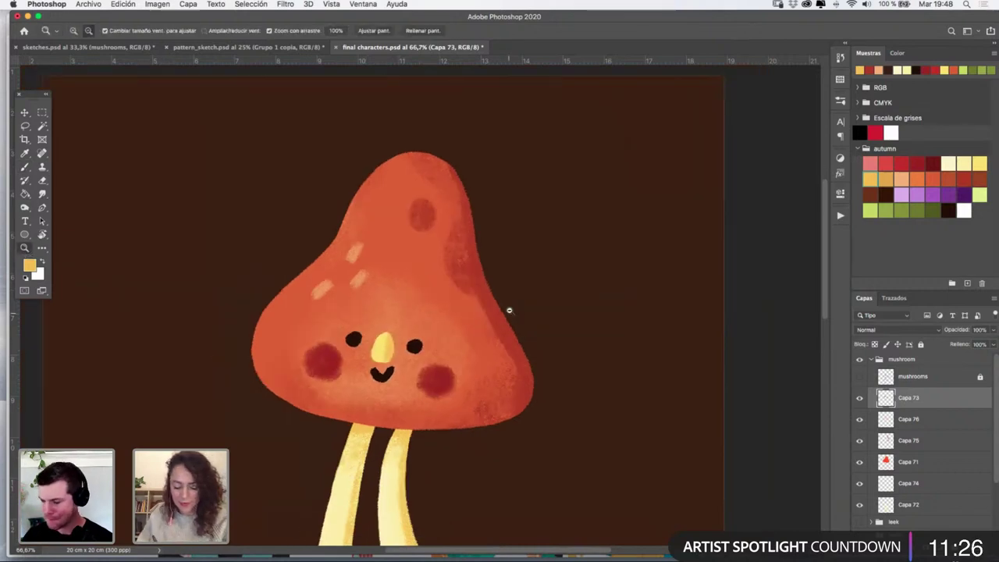
{"action": "left_click", "coordinate": [535, 310], "text": "alt"}
{"action": "left_click", "coordinate": [586, 310], "text": "alt"}
{"action": "left_click", "coordinate": [509, 305]}
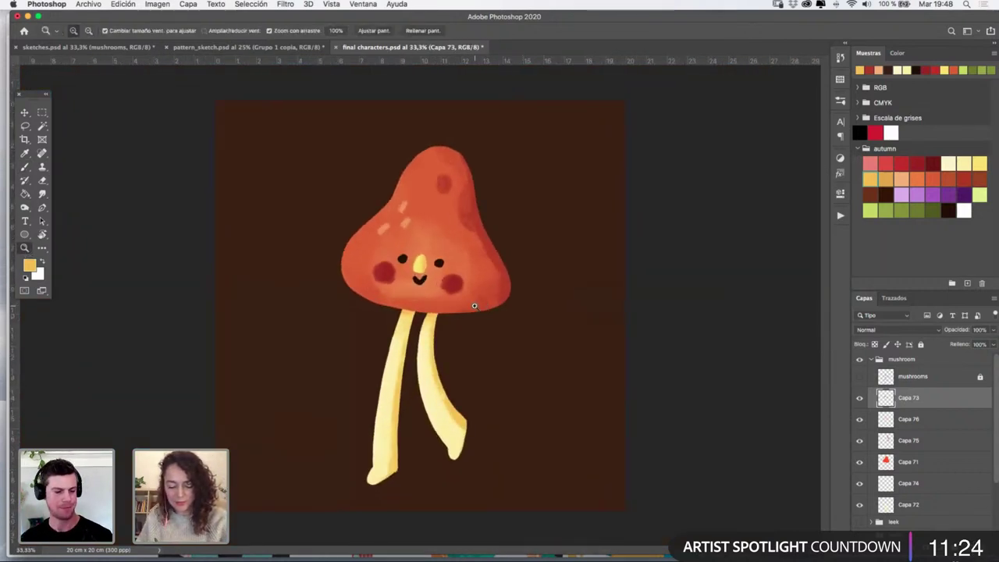
{"action": "left_click", "coordinate": [484, 293]}
{"action": "key", "text": "v"}
{"action": "left_click", "coordinate": [473, 167]}
{"action": "key", "text": "i"}
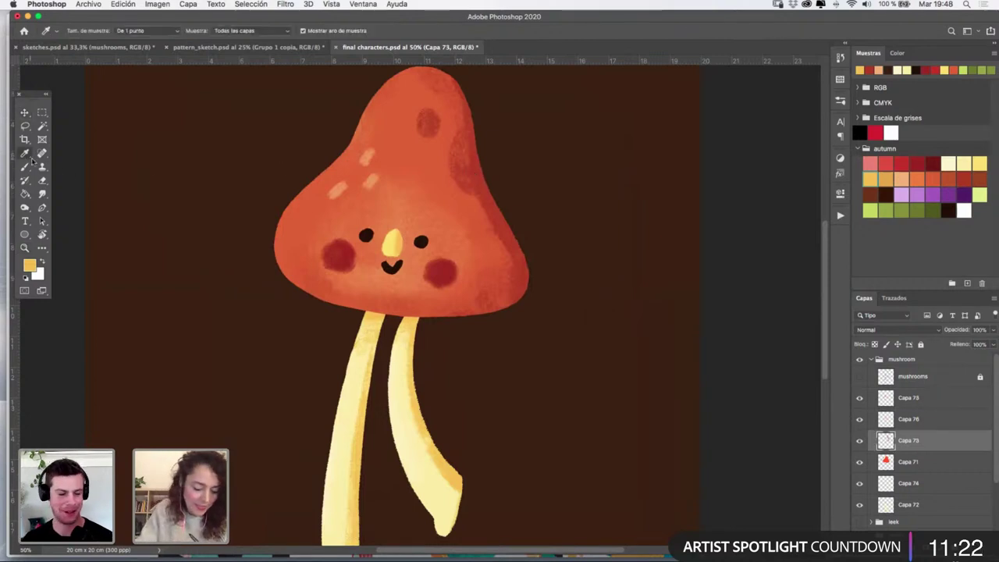
{"action": "left_click", "coordinate": [966, 178]}
{"action": "left_click", "coordinate": [25, 166]}
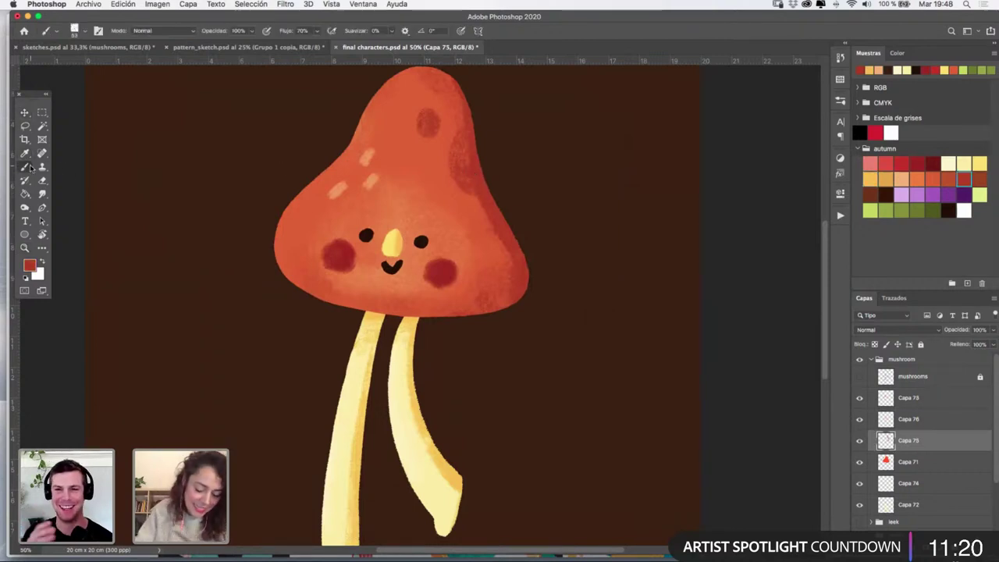
{"action": "left_click", "coordinate": [426, 162]}
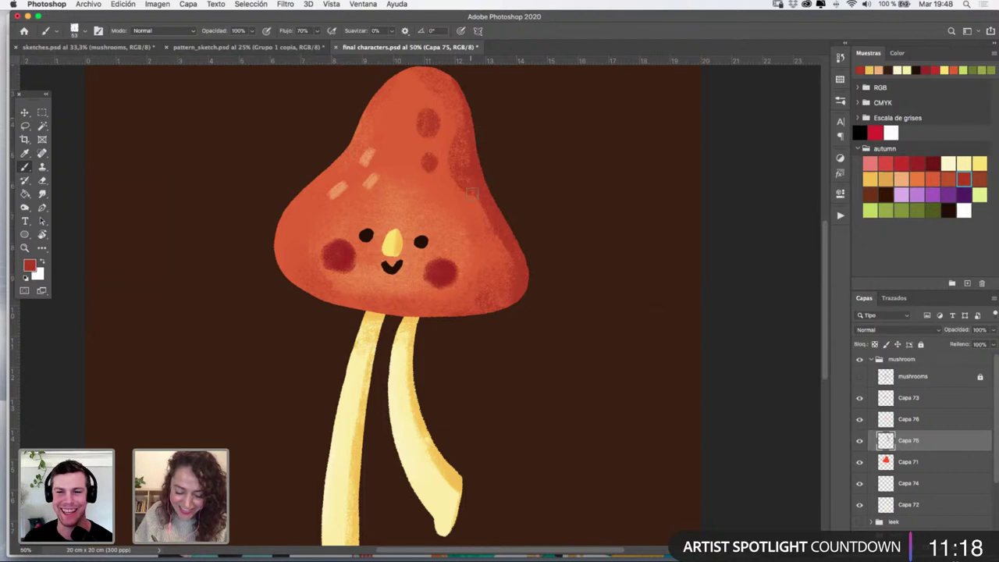
{"action": "left_click", "coordinate": [496, 185]}
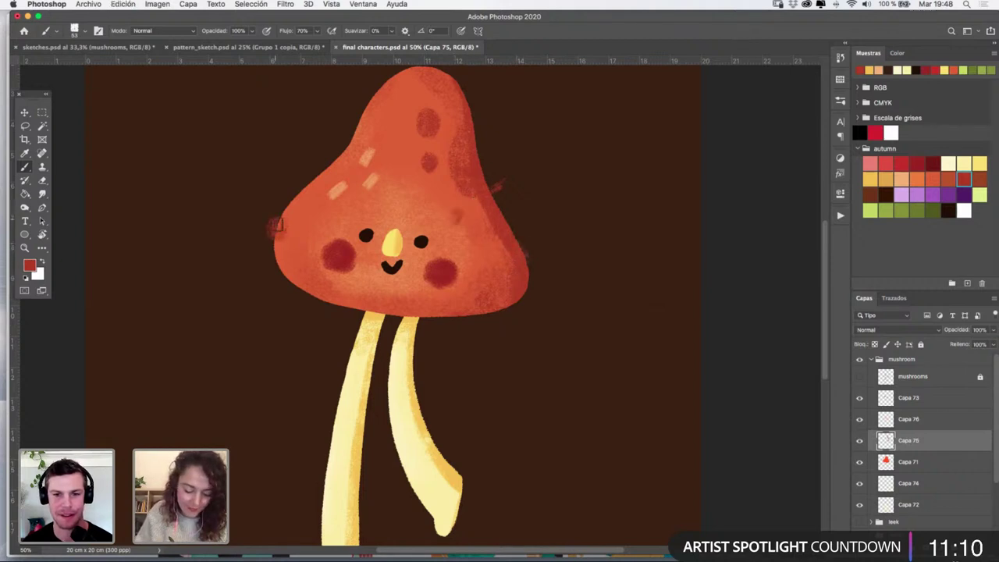
Load the cap's outline as a selection, add red spots at its left edge, beside the left cheek and near the top, then deselect
{"action": "left_click", "coordinate": [885, 462], "text": "super"}
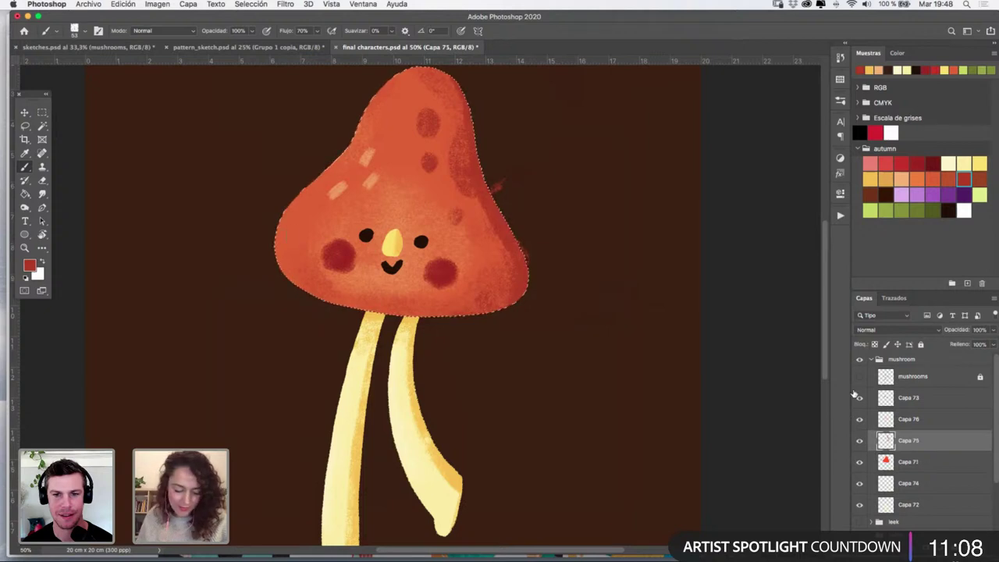
{"action": "left_click", "coordinate": [303, 258]}
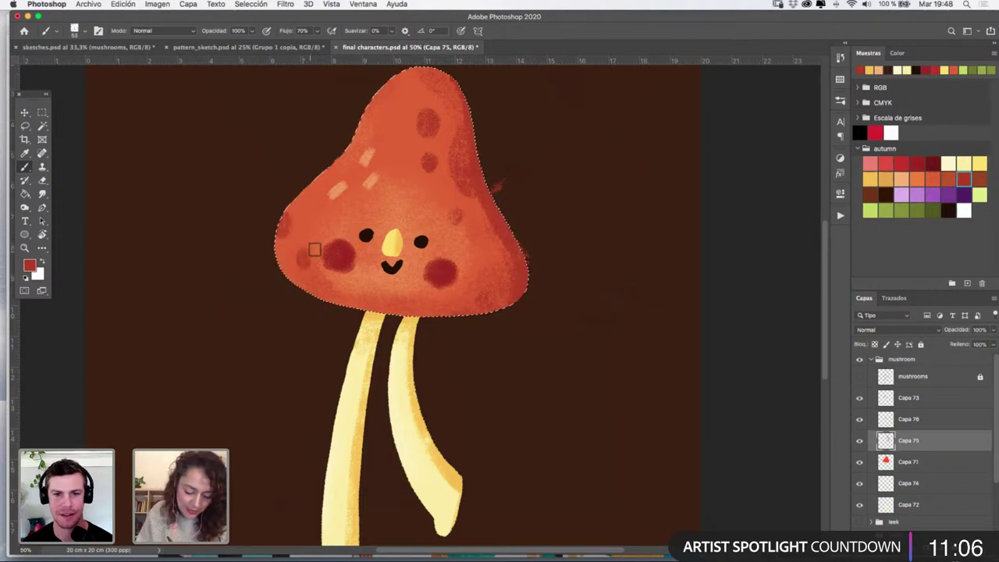
{"action": "scroll", "coordinate": [406, 252], "scroll_direction": "up", "scroll_amount": 3}
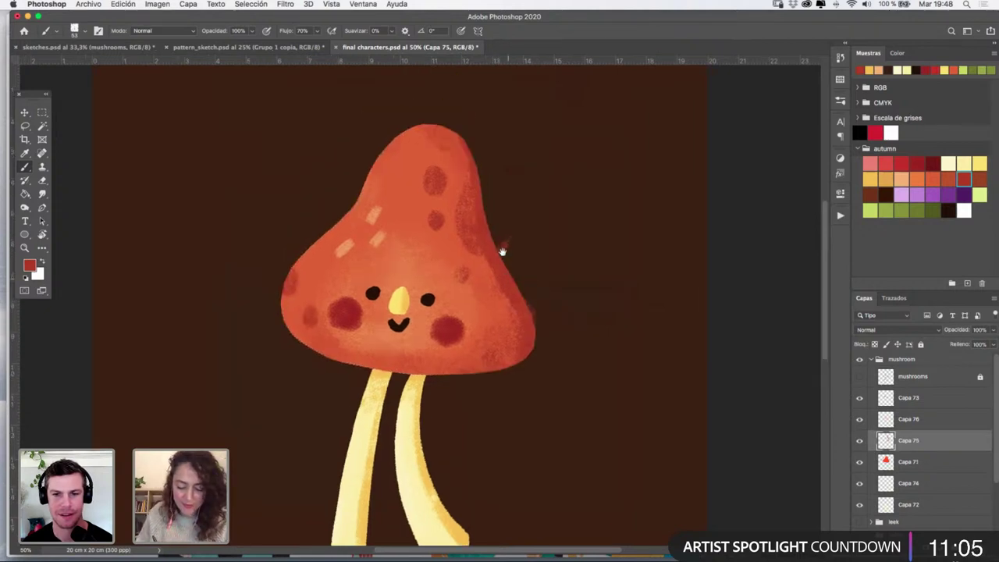
{"action": "left_click", "coordinate": [411, 190]}
{"action": "key", "text": "super+d"}
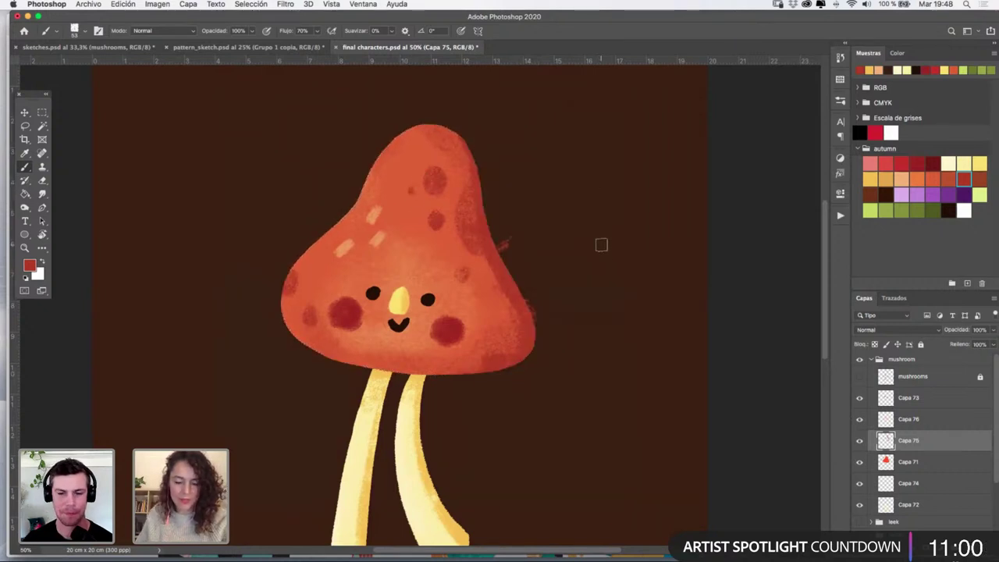
{"action": "key", "text": "super+shift+d"}
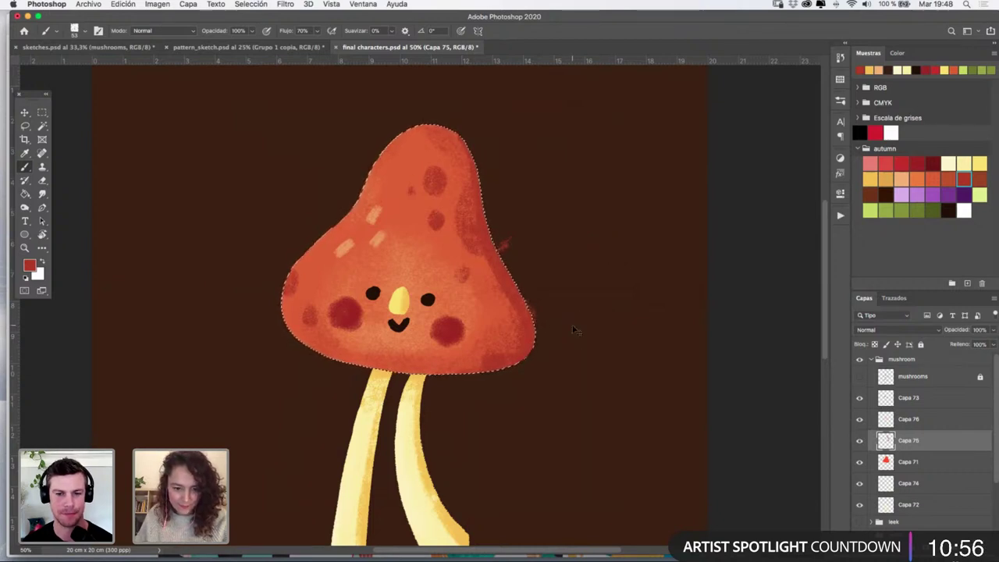
{"action": "key", "text": "super+d"}
Erase the stray red paint outside the cap's right edge on layer Capa 75
{"action": "key", "text": "z"}
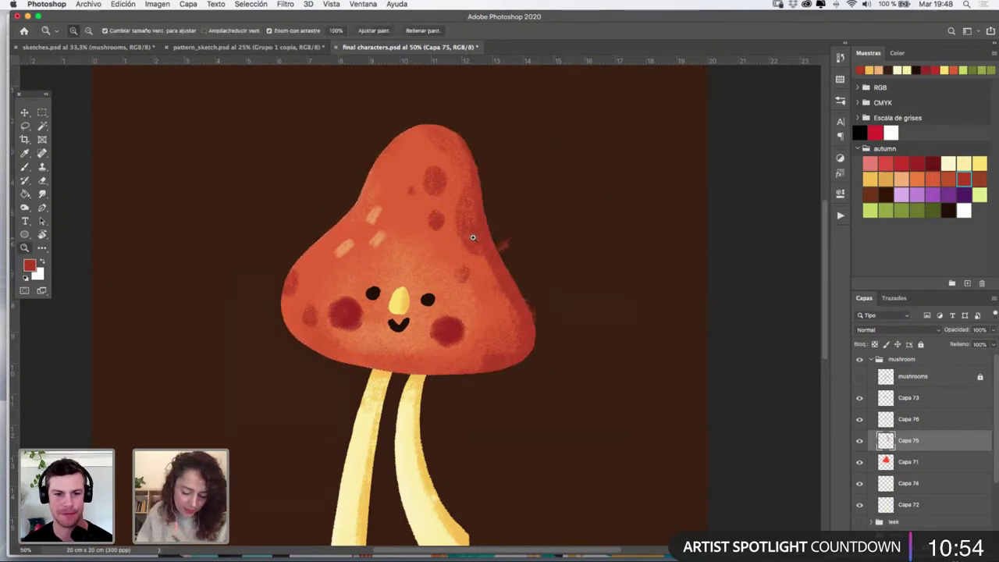
{"action": "left_click", "coordinate": [531, 248]}
{"action": "left_click", "coordinate": [441, 239]}
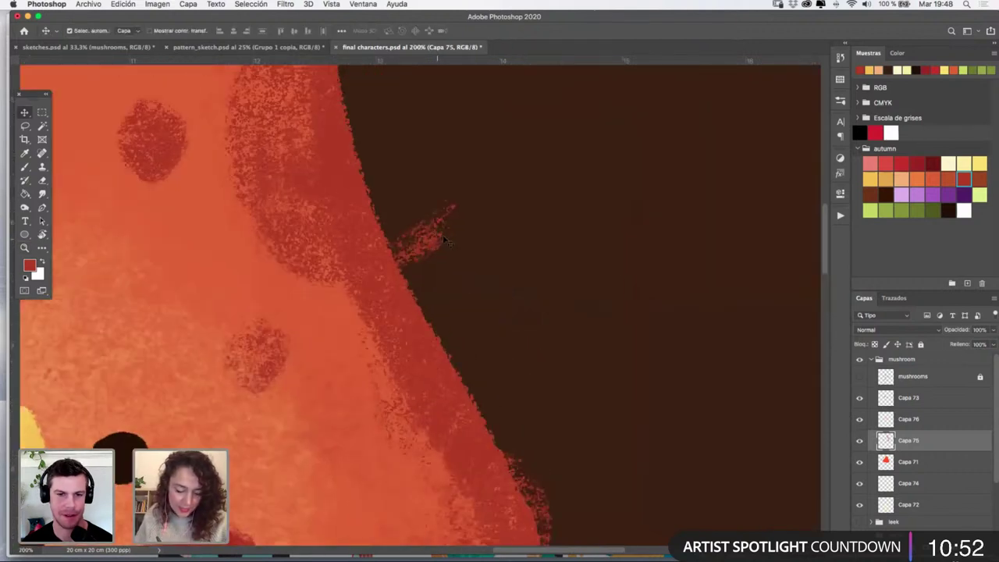
{"action": "key", "text": "e"}
{"action": "mouse_move", "coordinate": [456, 187]}
{"action": "left_mouse_down"}
{"action": "mouse_move", "coordinate": [469, 262]}
{"action": "mouse_move", "coordinate": [442, 245]}
{"action": "left_mouse_up"}
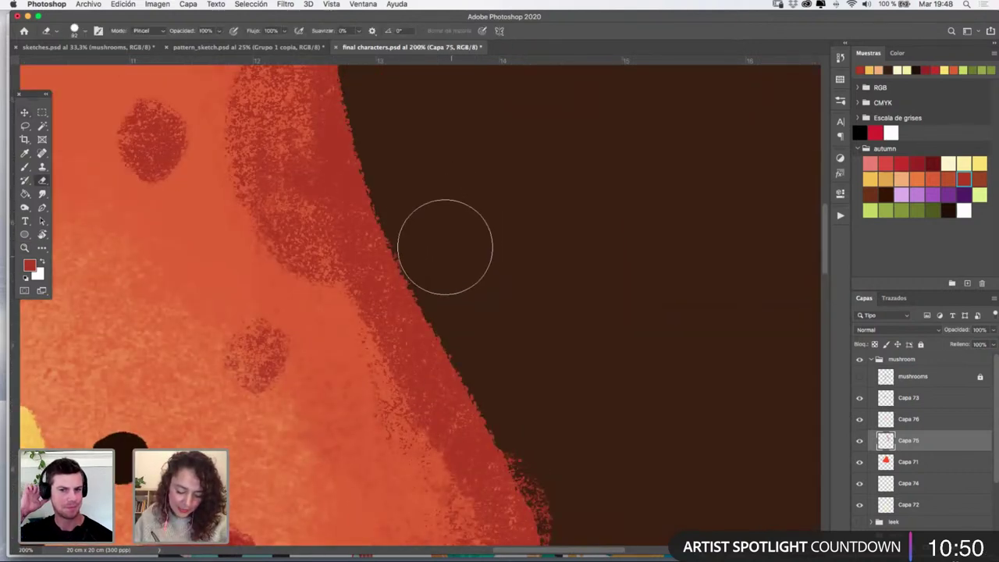
{"action": "scroll", "coordinate": [488, 171], "scroll_direction": "down", "scroll_amount": 2}
{"action": "scroll", "coordinate": [489, 171], "scroll_direction": "right", "scroll_amount": 1}
{"action": "scroll", "coordinate": [495, 223], "scroll_direction": "down", "scroll_amount": 5}
{"action": "scroll", "coordinate": [495, 223], "scroll_direction": "right", "scroll_amount": 2}
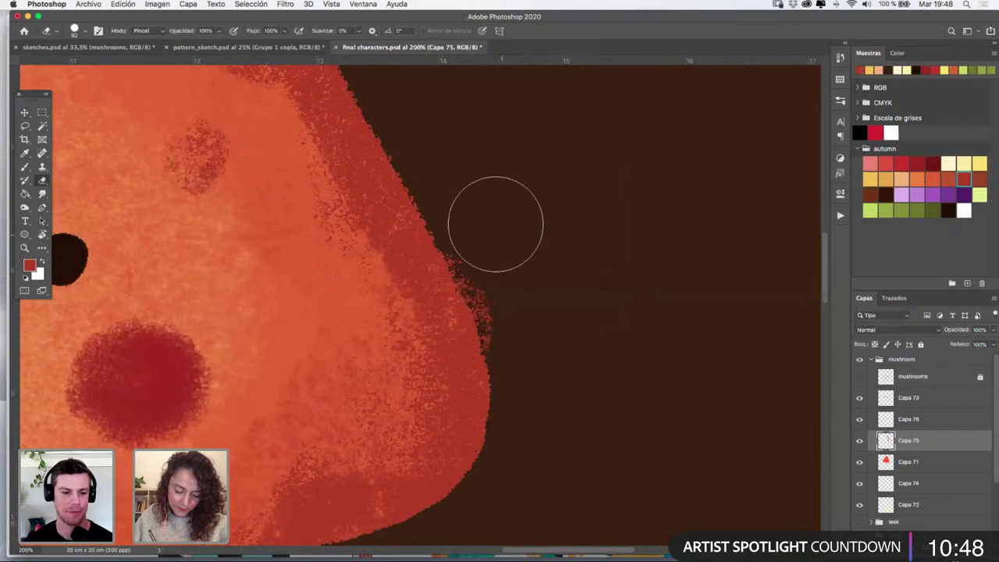
Merge a copy of layers Capa 73 through Capa 72 into a new layer, and save the document with the mushroom group collapsed
{"action": "key", "text": "z"}
{"action": "left_click", "coordinate": [456, 270], "text": "alt"}
{"action": "left_click", "coordinate": [467, 277], "text": "alt"}
{"action": "left_click", "coordinate": [474, 271], "text": "alt"}
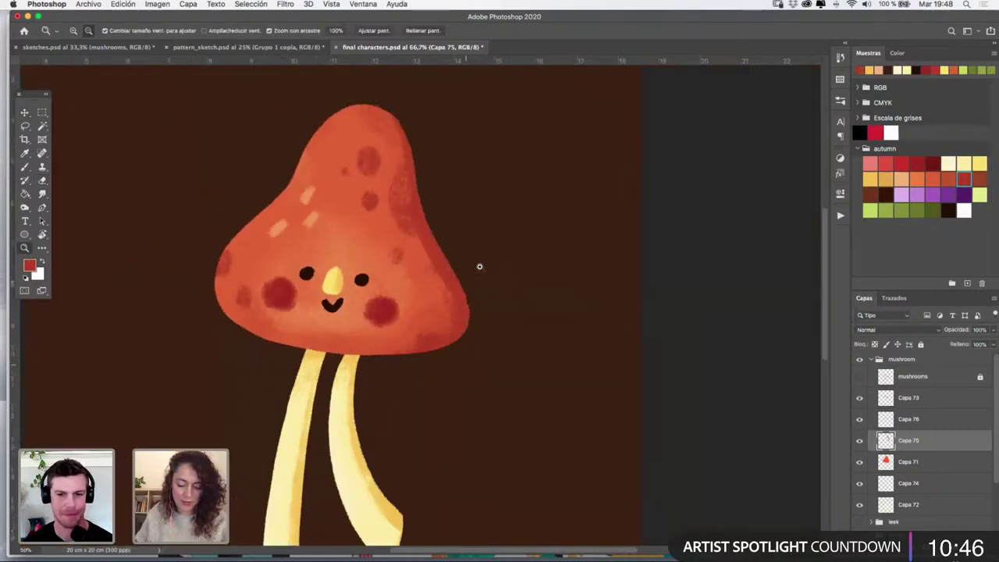
{"action": "left_click", "coordinate": [479, 268], "text": "alt"}
{"action": "left_click", "coordinate": [932, 400]}
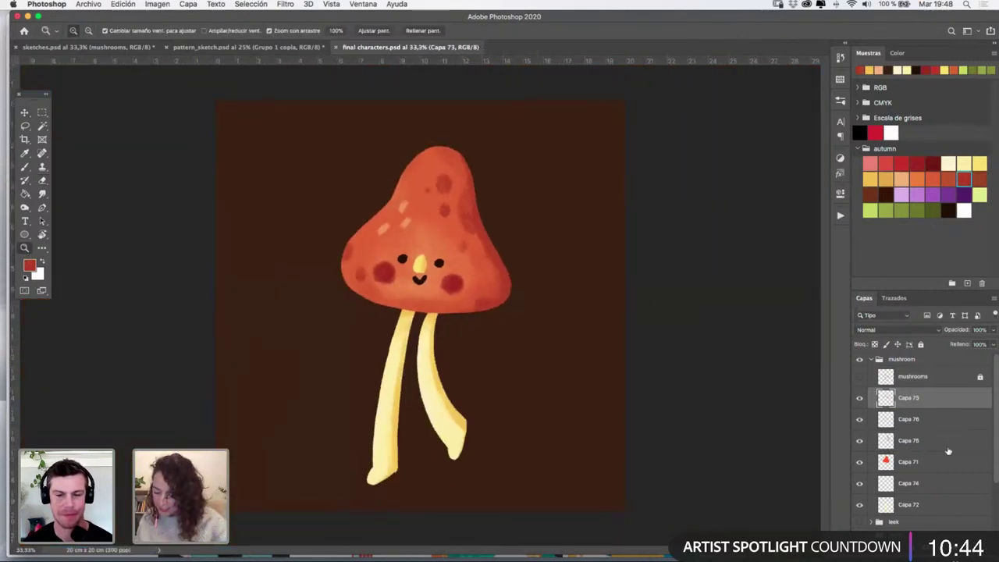
{"action": "left_click", "coordinate": [933, 501], "text": "shift"}
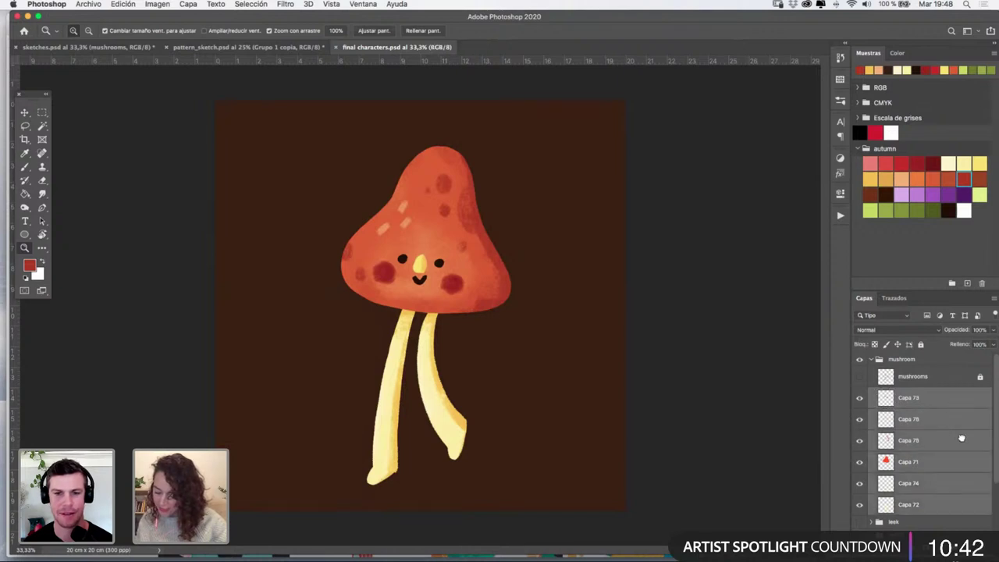
{"action": "key", "text": "super+alt+e"}
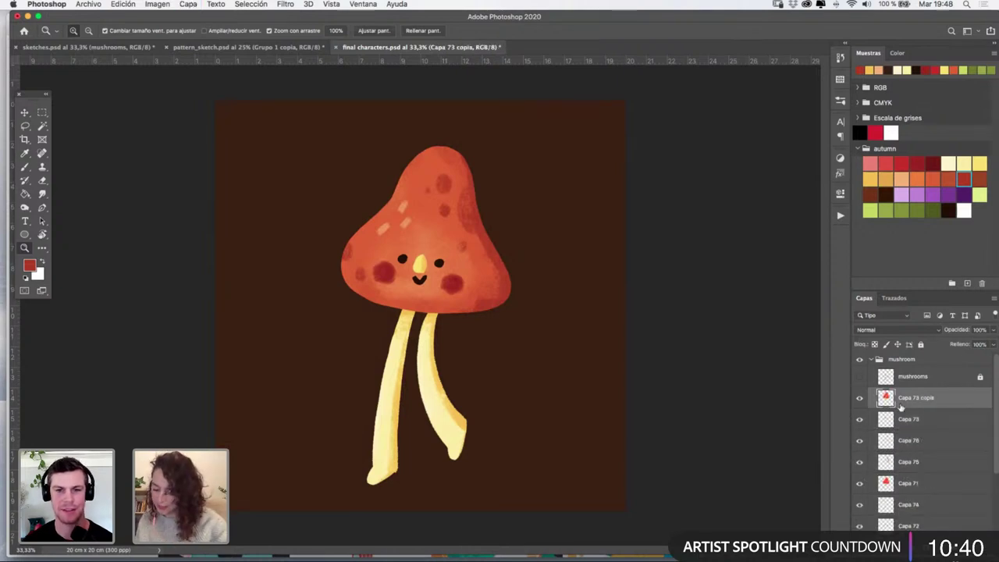
{"action": "left_click", "coordinate": [872, 360]}
{"action": "key", "text": "super+s"}
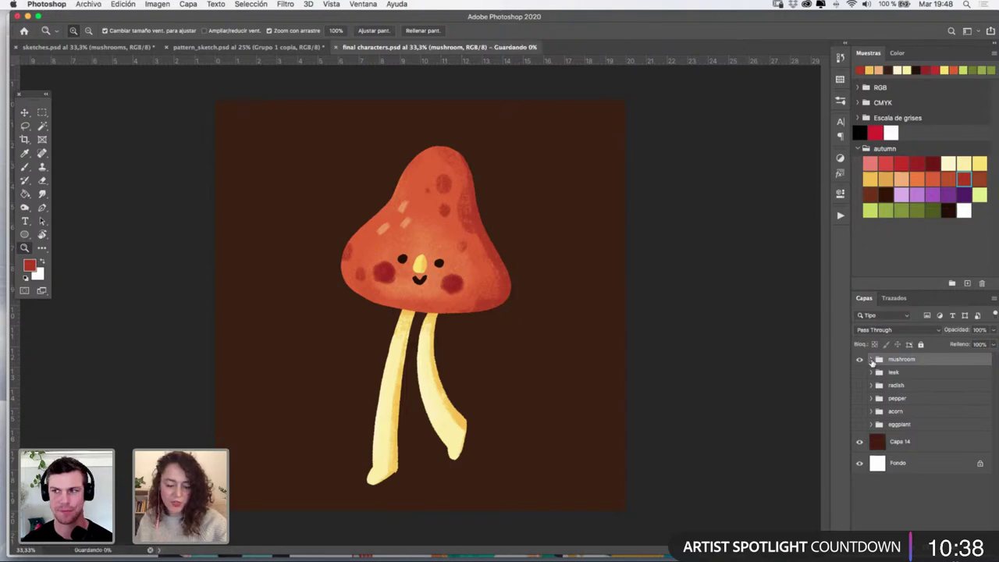
Duplicate the short mushroom's sketch layer in sketches.psd and bring the copy into final characters.psd
{"action": "left_click", "coordinate": [111, 47]}
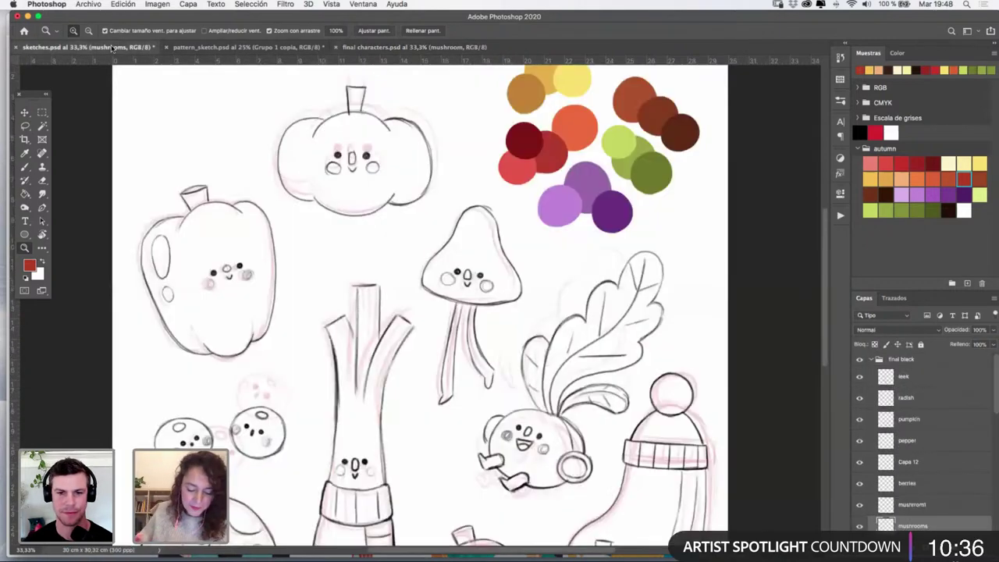
{"action": "left_click_drag", "start_coordinate": [548, 268], "coordinate": [597, 94]}
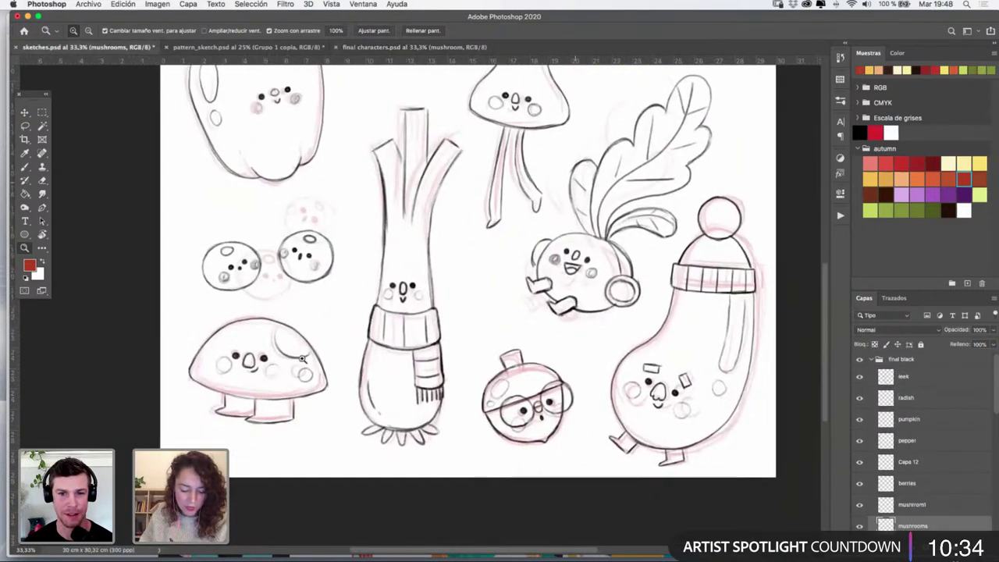
{"action": "key", "text": "v"}
{"action": "left_click", "coordinate": [309, 364]}
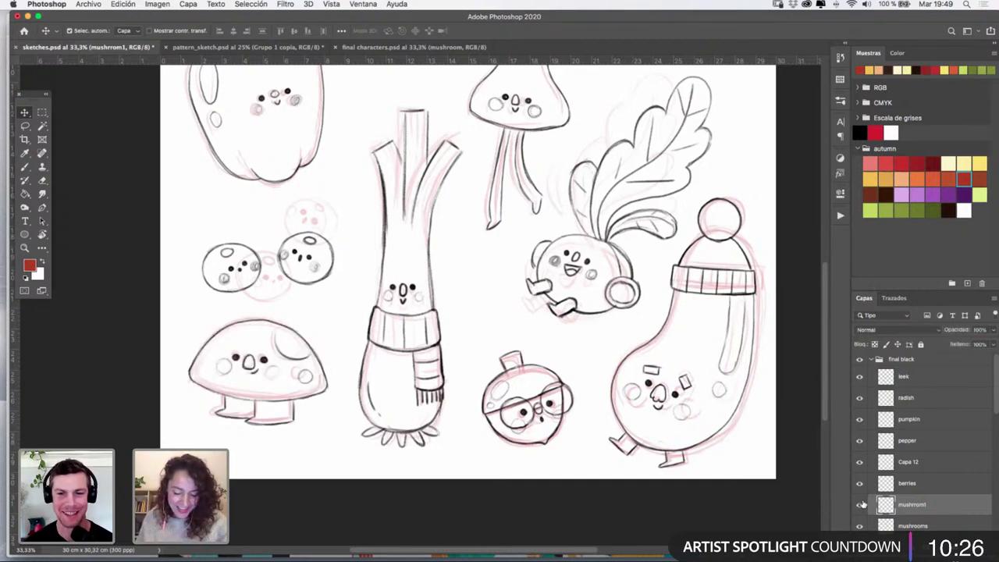
{"action": "key", "text": "super+j"}
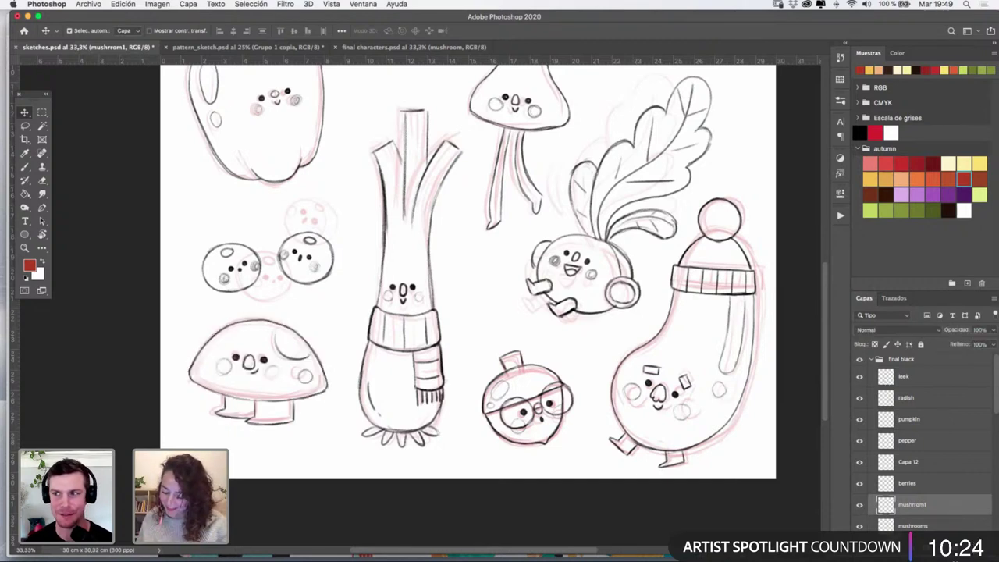
{"action": "mouse_move", "coordinate": [935, 506]}
{"action": "left_mouse_down"}
{"action": "mouse_move", "coordinate": [687, 359]}
{"action": "mouse_move", "coordinate": [437, 48]}
{"action": "mouse_move", "coordinate": [476, 260]}
{"action": "mouse_move", "coordinate": [522, 281]}
{"action": "left_mouse_up"}
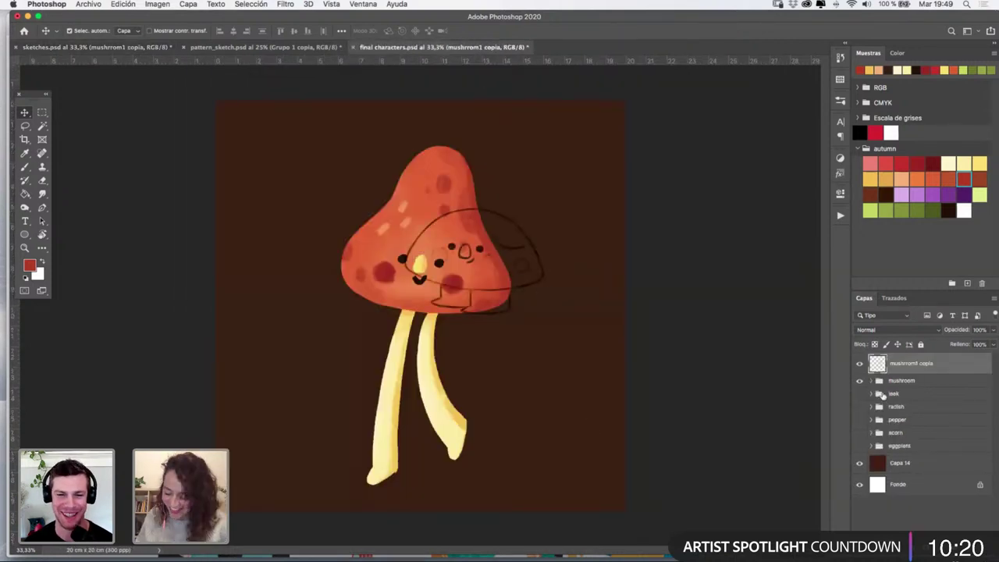
Enlarge the short mushroom sketch proportionally to about 150% and place it over the lower middle of the canvas
{"action": "key", "text": "super+t"}
{"action": "left_click_drag", "start_coordinate": [544, 211], "coordinate": [595, 167]}
{"action": "left_click_drag", "start_coordinate": [562, 218], "coordinate": [448, 323]}
{"action": "left_click_drag", "start_coordinate": [485, 270], "coordinate": [516, 243]}
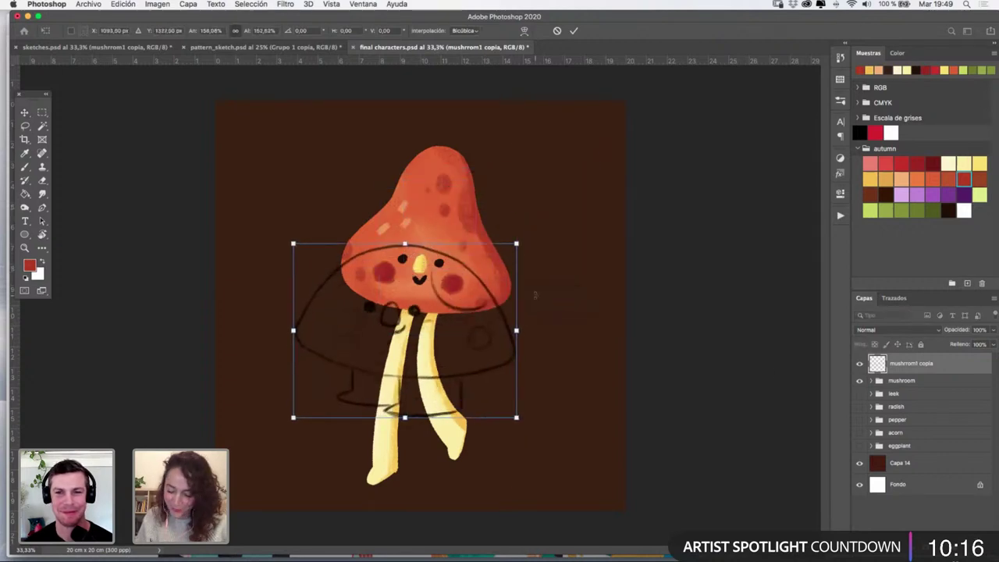
{"action": "key", "text": "Return"}
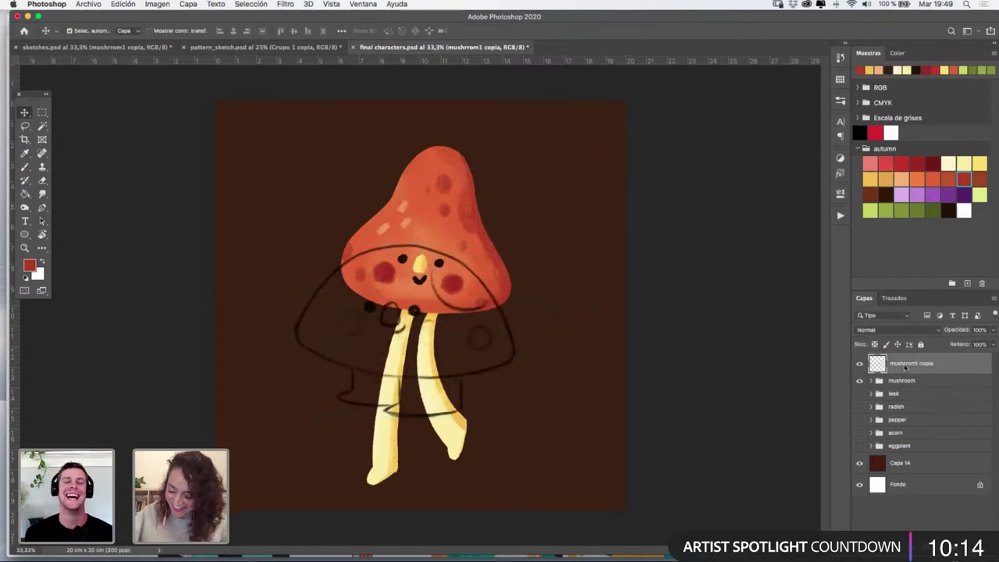
Hide the finished mushroom group and put the short mushroom sketch layer into a new group named mush
{"action": "left_click", "coordinate": [859, 382]}
{"action": "left_click", "coordinate": [967, 548]}
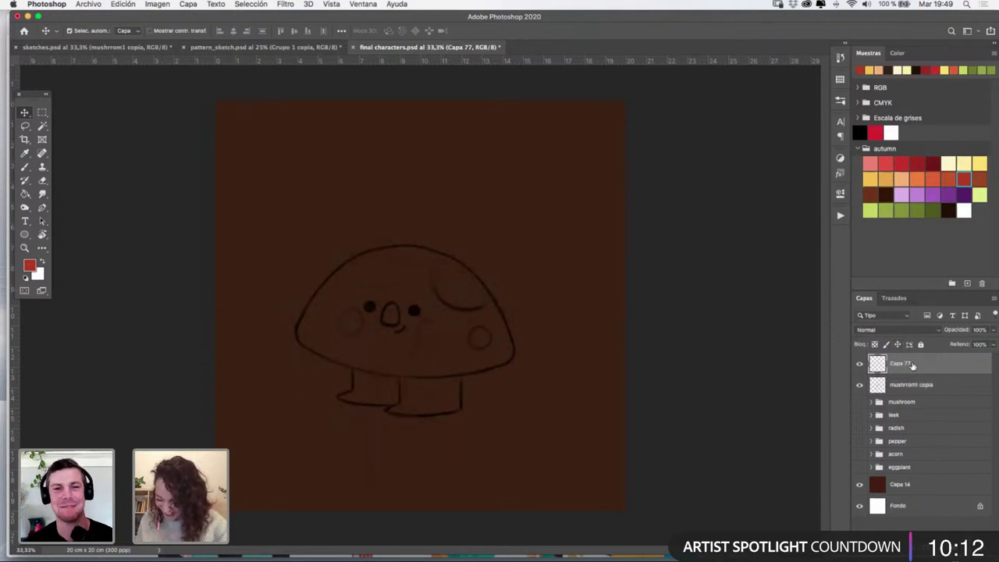
{"action": "key", "text": "super+z"}
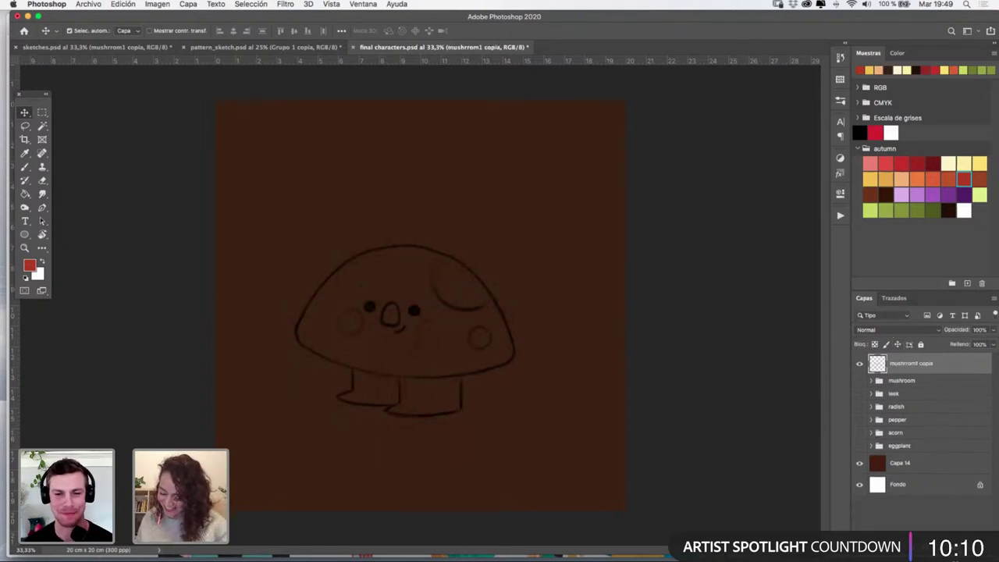
{"action": "key", "text": "super+g"}
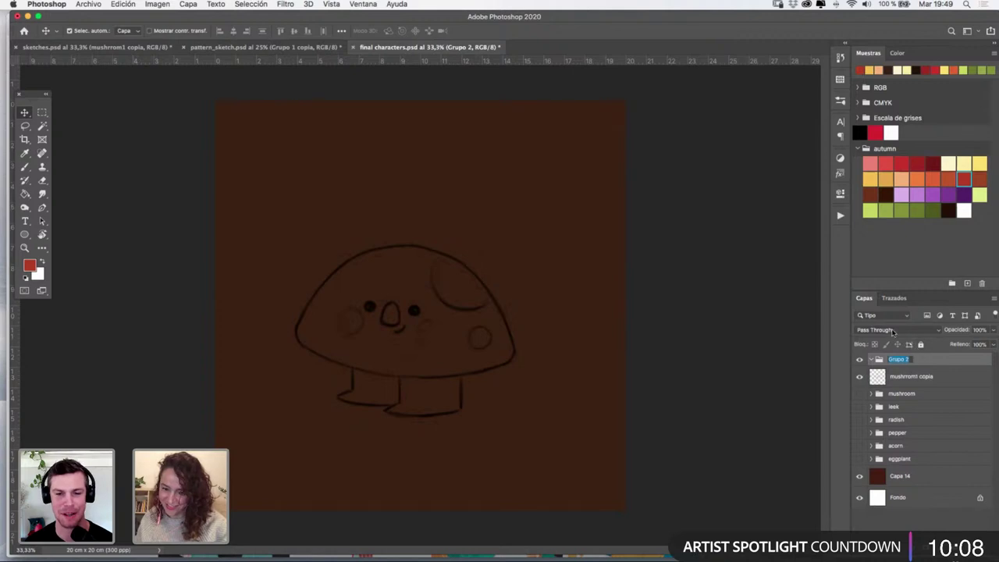
{"action": "type", "text": "mush"}
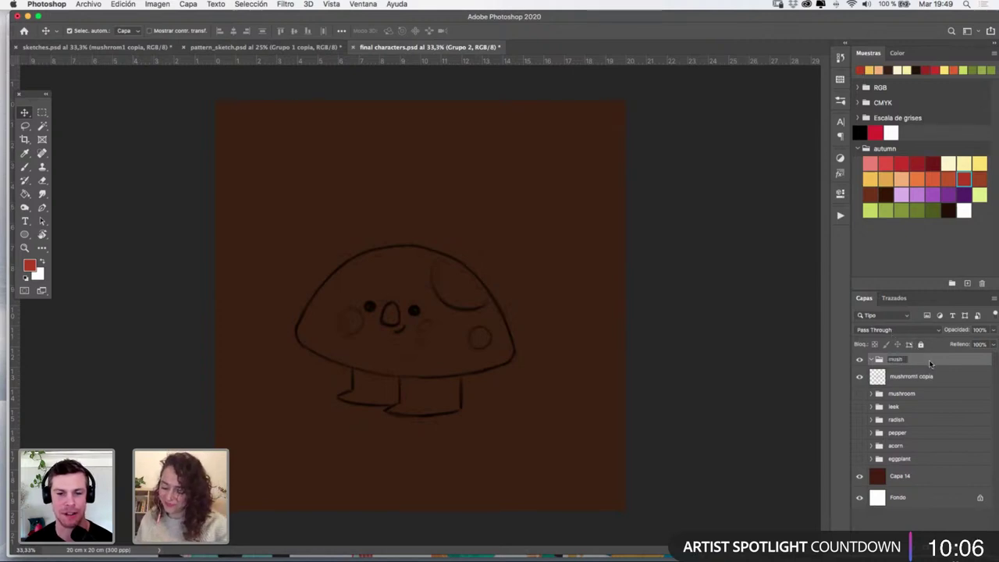
{"action": "key", "text": "Return"}
{"action": "left_click", "coordinate": [905, 378]}
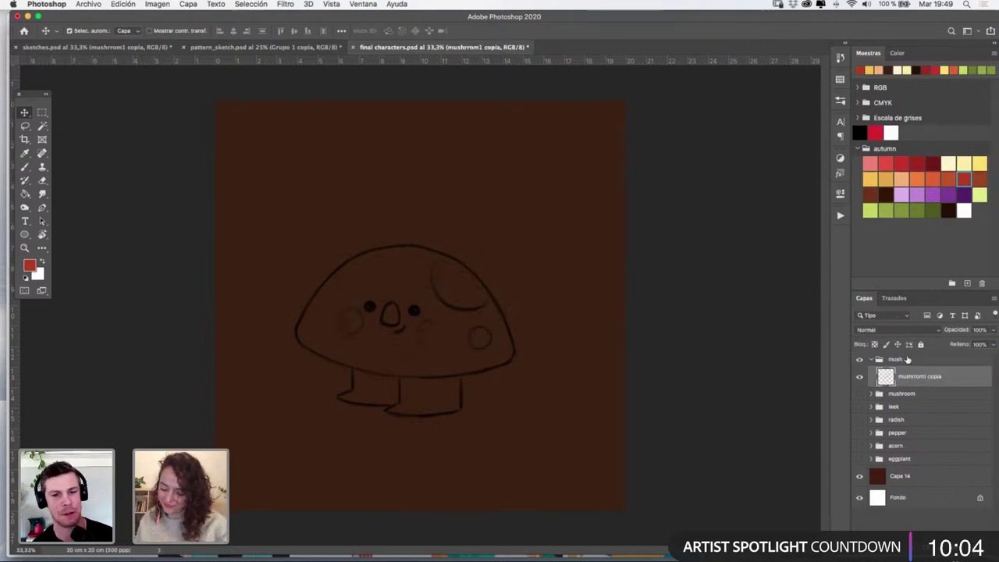
Prepare the KYLE Ultimate Rough Inking 2 brush with the third red of the autumn swatches
{"action": "left_click", "coordinate": [904, 163]}
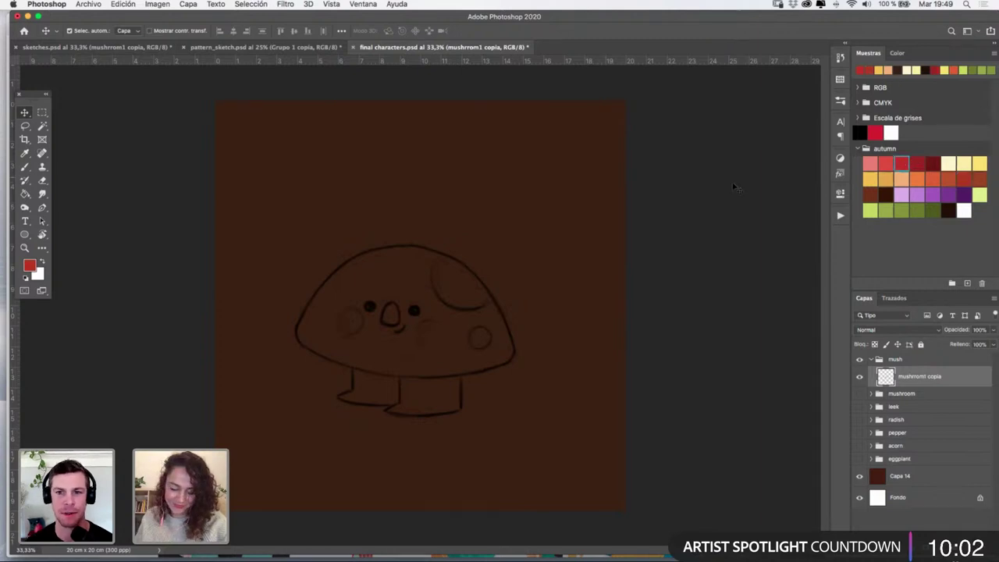
{"action": "left_click", "coordinate": [840, 103]}
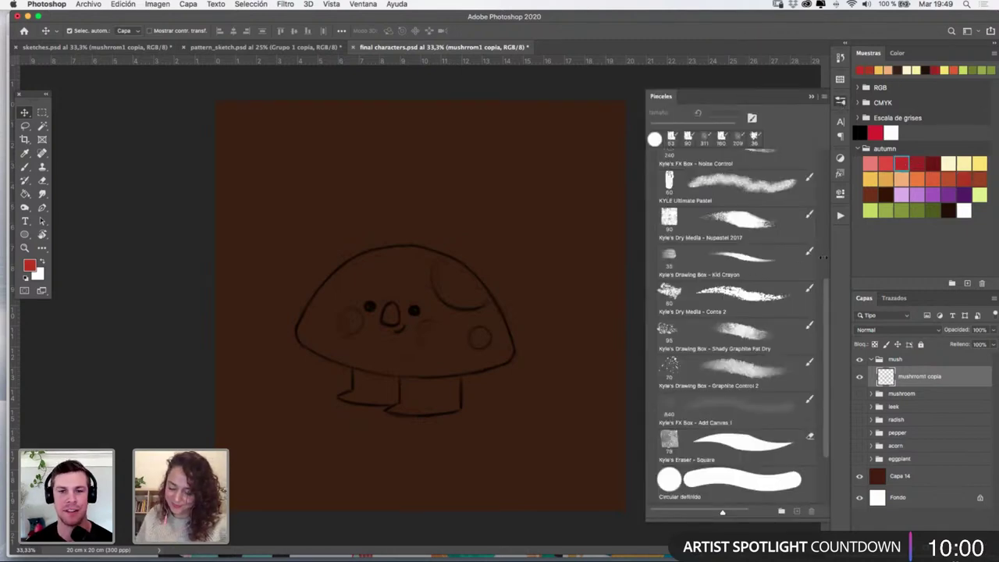
{"action": "scroll", "coordinate": [748, 247], "scroll_direction": "up", "scroll_amount": 10}
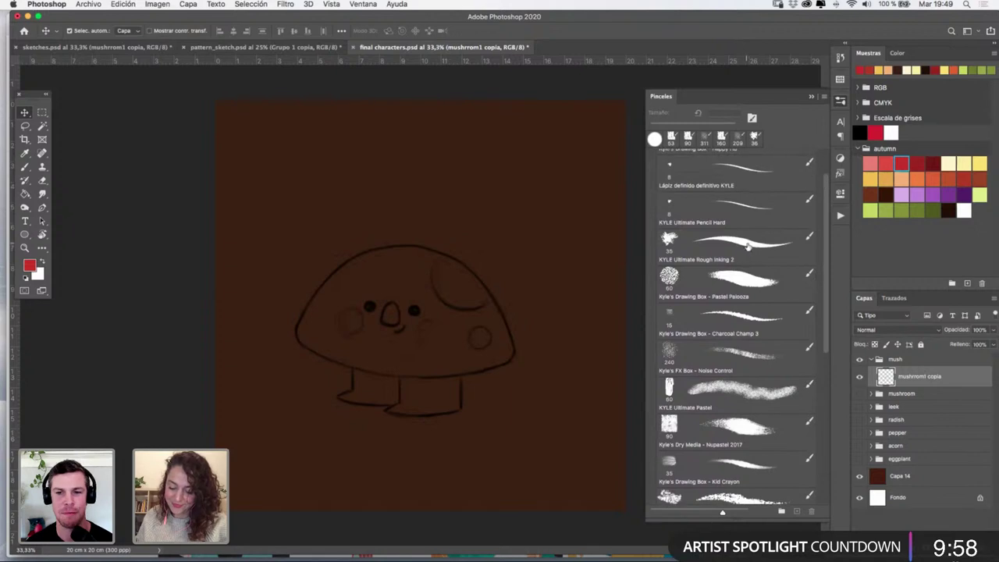
{"action": "left_click", "coordinate": [748, 247]}
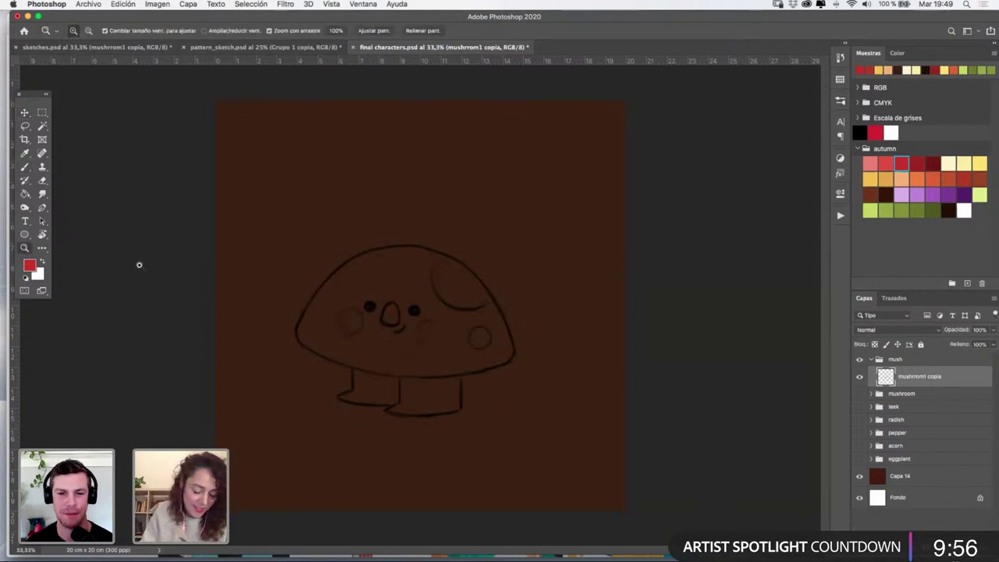
{"action": "scroll", "coordinate": [401, 327], "scroll_direction": "up", "scroll_amount": 2}
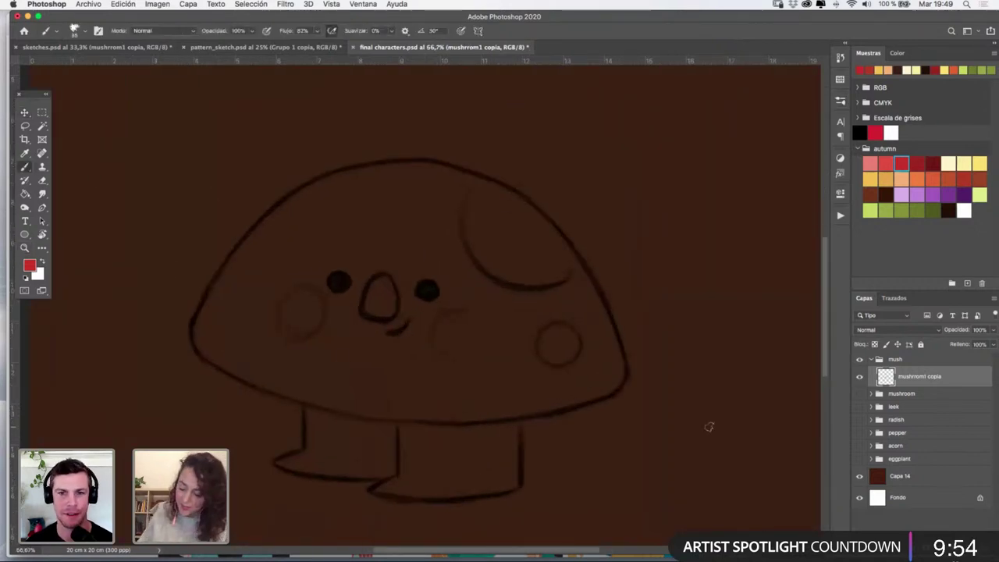
{"action": "mouse_move", "coordinate": [346, 167]}
{"action": "left_mouse_down"}
{"action": "mouse_move", "coordinate": [283, 203]}
{"action": "mouse_move", "coordinate": [226, 256]}
{"action": "mouse_move", "coordinate": [201, 301]}
{"action": "left_mouse_up"}
{"action": "key", "text": "super+z"}
{"action": "left_click_drag", "start_coordinate": [362, 184], "coordinate": [355, 185]}
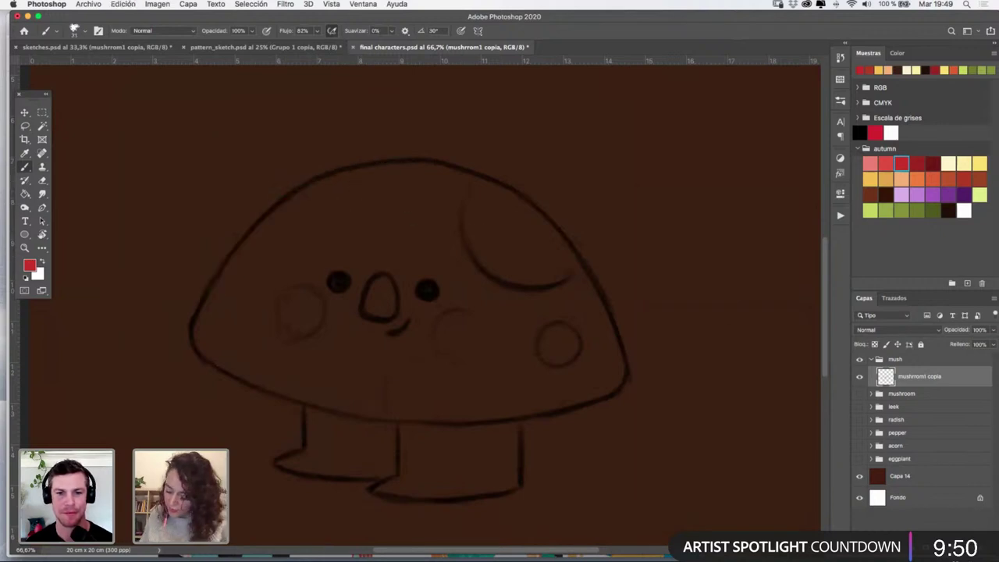
Outline the short mushroom's cap in red on a new layer beneath the sketch and fill it with the same red
{"action": "left_click", "coordinate": [966, 548]}
{"action": "left_click_drag", "start_coordinate": [926, 381], "coordinate": [931, 405]}
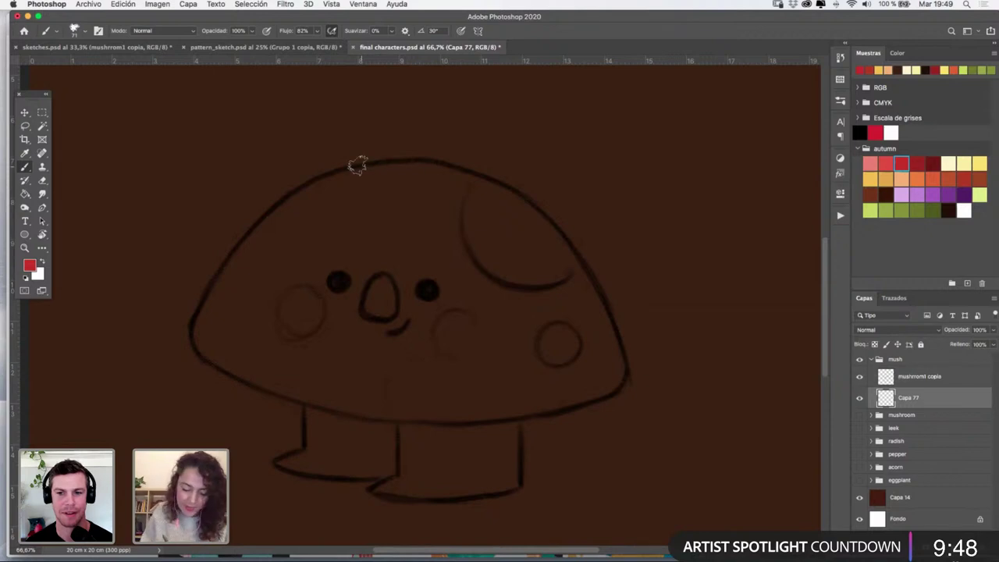
{"action": "mouse_move", "coordinate": [367, 161]}
{"action": "left_mouse_down"}
{"action": "mouse_move", "coordinate": [277, 204]}
{"action": "mouse_move", "coordinate": [231, 245]}
{"action": "mouse_move", "coordinate": [189, 334]}
{"action": "mouse_move", "coordinate": [211, 363]}
{"action": "mouse_move", "coordinate": [307, 401]}
{"action": "mouse_move", "coordinate": [447, 419]}
{"action": "mouse_move", "coordinate": [624, 390]}
{"action": "left_mouse_up"}
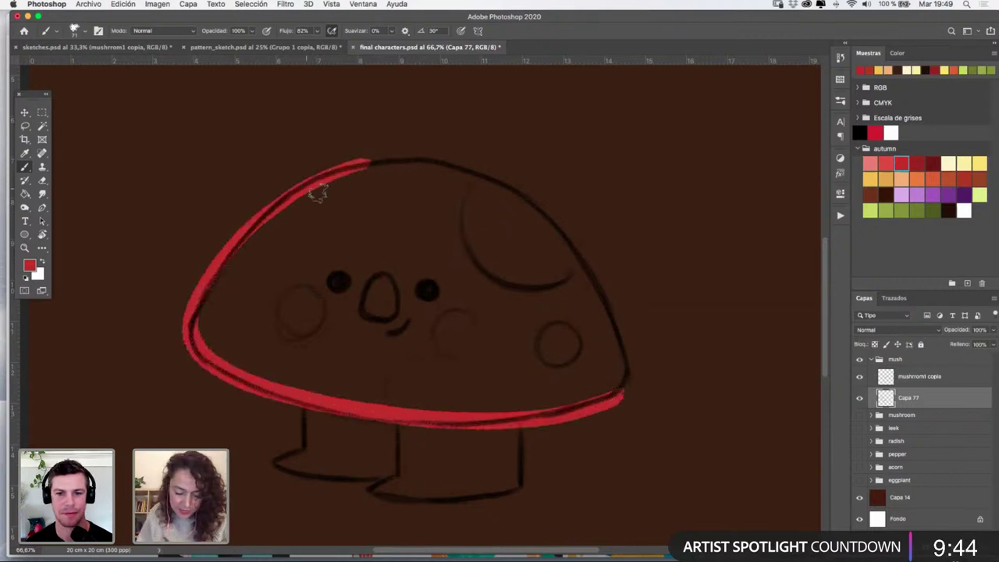
{"action": "mouse_move", "coordinate": [367, 161]}
{"action": "left_mouse_down"}
{"action": "mouse_move", "coordinate": [420, 162]}
{"action": "mouse_move", "coordinate": [534, 205]}
{"action": "mouse_move", "coordinate": [600, 286]}
{"action": "mouse_move", "coordinate": [615, 393]}
{"action": "left_mouse_up"}
{"action": "key", "text": "g"}
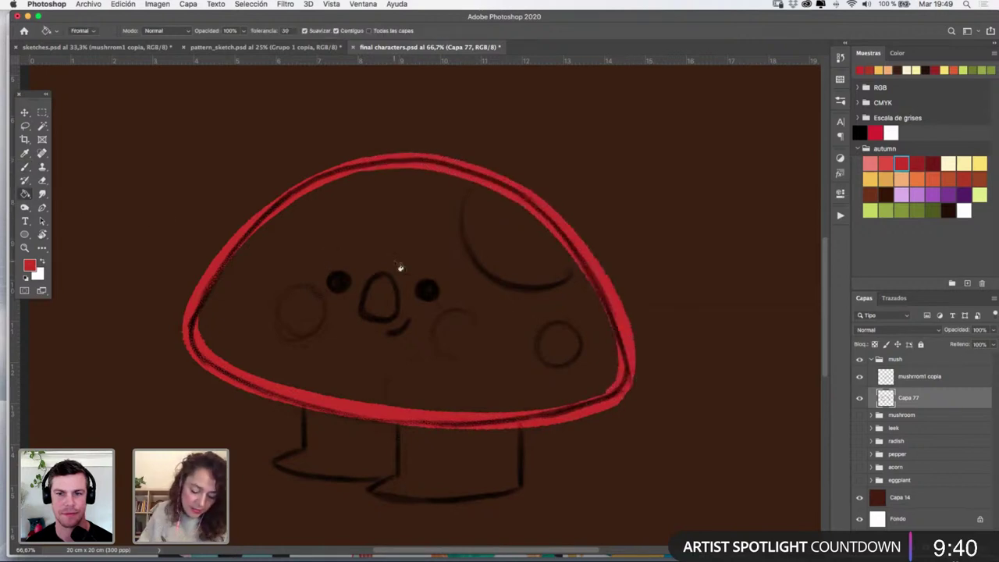
{"action": "left_click", "coordinate": [461, 279]}
{"action": "left_click", "coordinate": [859, 376]}
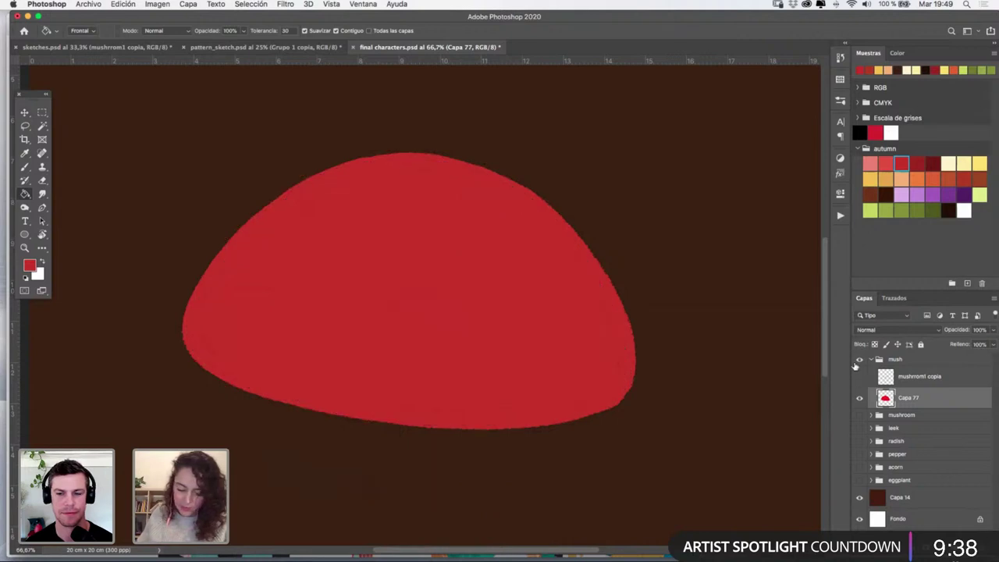
{"action": "left_click", "coordinate": [25, 167]}
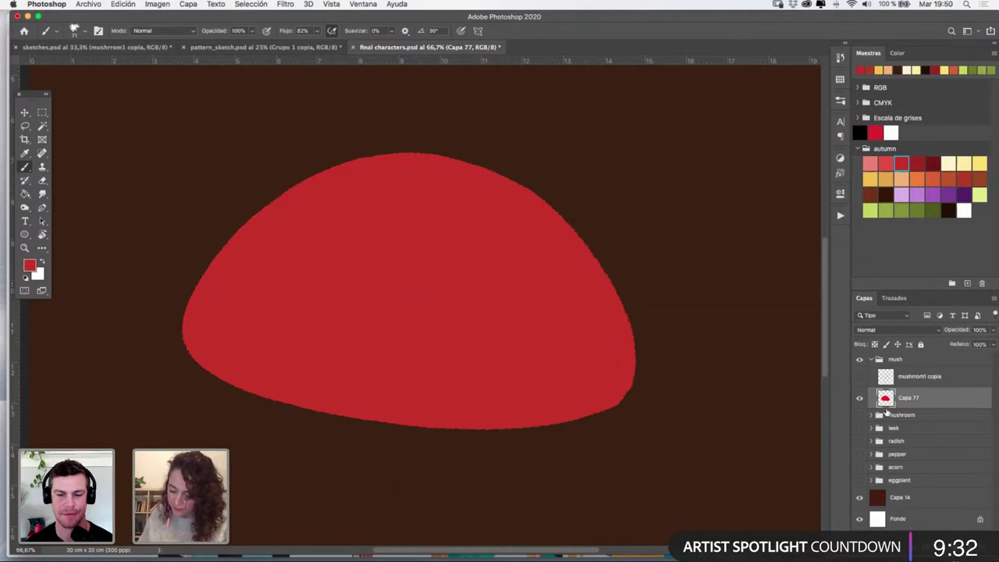
{"action": "left_click", "coordinate": [860, 376]}
Paint the front foot under the cap's centre in pale yellow on a new layer below the red cap
{"action": "key", "text": "super+alt+shift+n"}
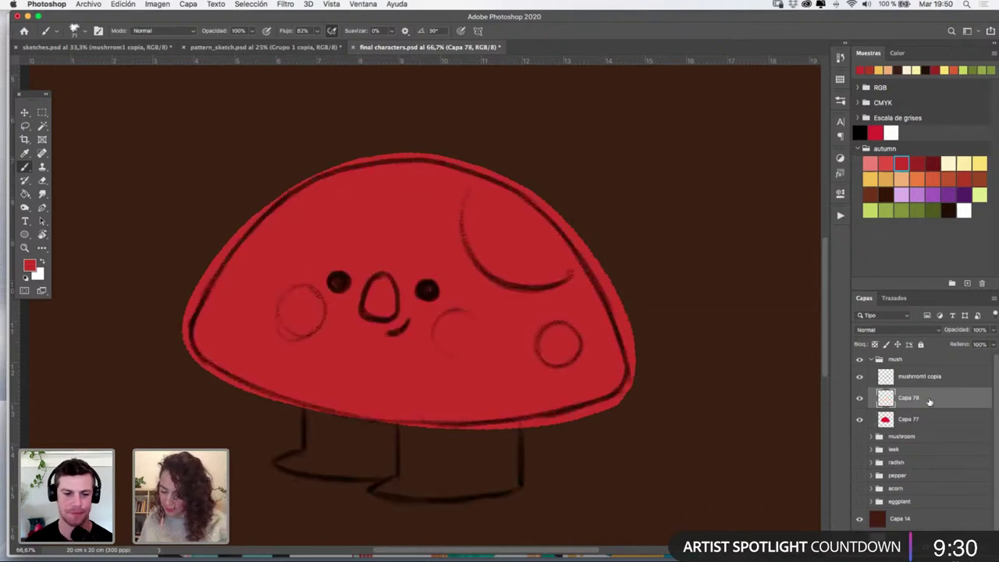
{"action": "left_click_drag", "start_coordinate": [928, 400], "coordinate": [928, 428]}
{"action": "left_click", "coordinate": [965, 162]}
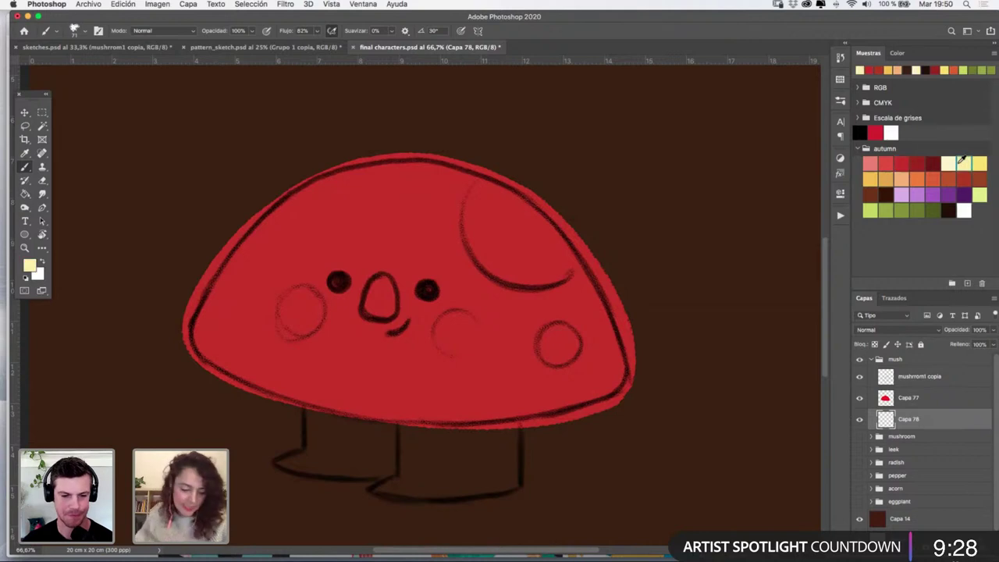
{"action": "mouse_move", "coordinate": [403, 428]}
{"action": "left_mouse_down"}
{"action": "mouse_move", "coordinate": [402, 481]}
{"action": "mouse_move", "coordinate": [382, 494]}
{"action": "mouse_move", "coordinate": [521, 485]}
{"action": "left_mouse_up"}
{"action": "mouse_move", "coordinate": [517, 425]}
{"action": "left_mouse_down"}
{"action": "mouse_move", "coordinate": [515, 457]}
{"action": "mouse_move", "coordinate": [490, 434]}
{"action": "mouse_move", "coordinate": [418, 444]}
{"action": "mouse_move", "coordinate": [423, 475]}
{"action": "mouse_move", "coordinate": [462, 438]}
{"action": "mouse_move", "coordinate": [466, 458]}
{"action": "mouse_move", "coordinate": [493, 439]}
{"action": "mouse_move", "coordinate": [508, 480]}
{"action": "left_mouse_up"}
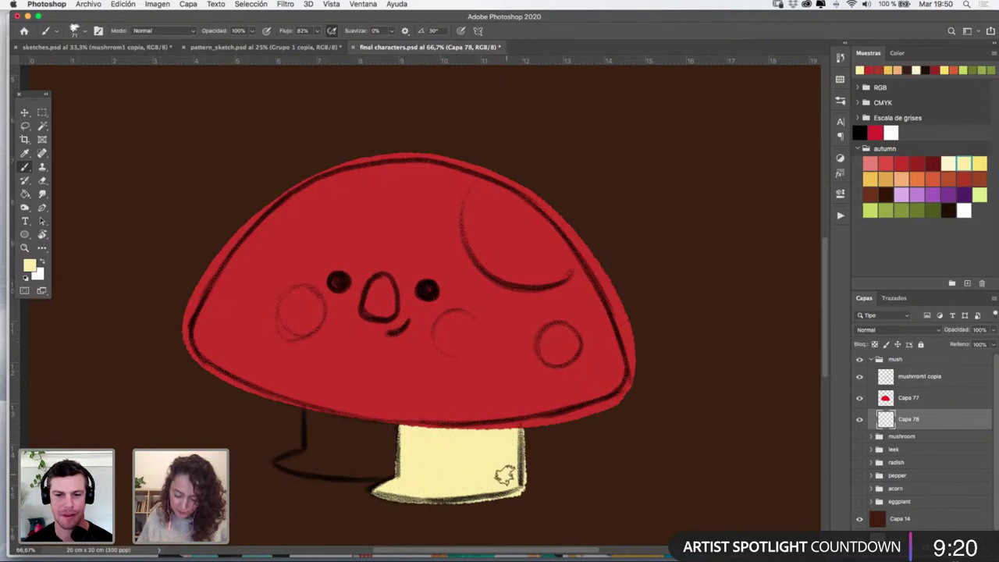
Paint the rear foot in the same pale yellow on a new layer and place that layer below the front foot's
{"action": "key", "text": "alt+shift+super+n"}
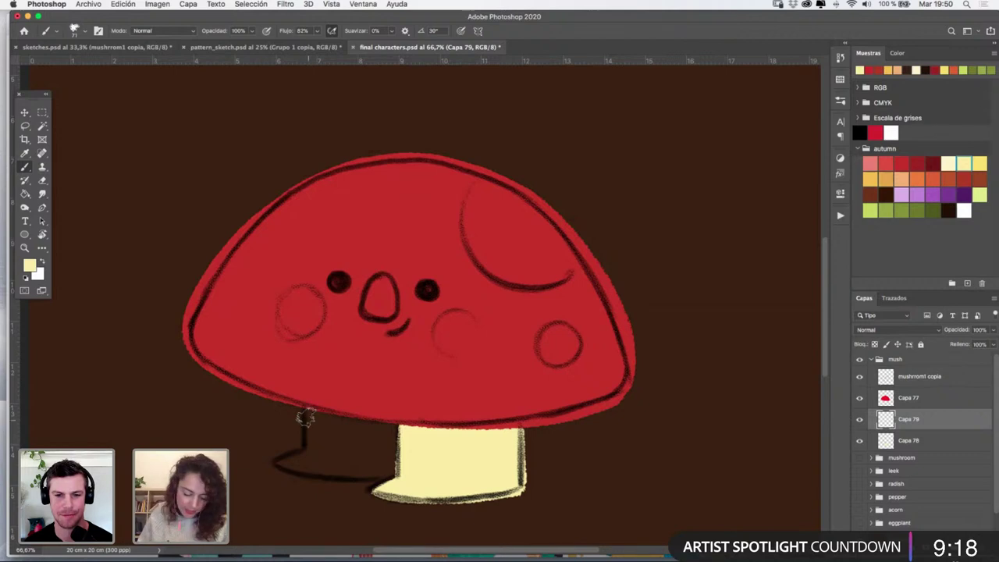
{"action": "mouse_move", "coordinate": [310, 412]}
{"action": "left_mouse_down"}
{"action": "mouse_move", "coordinate": [311, 447]}
{"action": "mouse_move", "coordinate": [276, 465]}
{"action": "mouse_move", "coordinate": [391, 477]}
{"action": "mouse_move", "coordinate": [399, 430]}
{"action": "mouse_move", "coordinate": [373, 465]}
{"action": "mouse_move", "coordinate": [362, 428]}
{"action": "mouse_move", "coordinate": [334, 450]}
{"action": "mouse_move", "coordinate": [328, 420]}
{"action": "mouse_move", "coordinate": [331, 453]}
{"action": "mouse_move", "coordinate": [320, 463]}
{"action": "mouse_move", "coordinate": [342, 448]}
{"action": "left_mouse_up"}
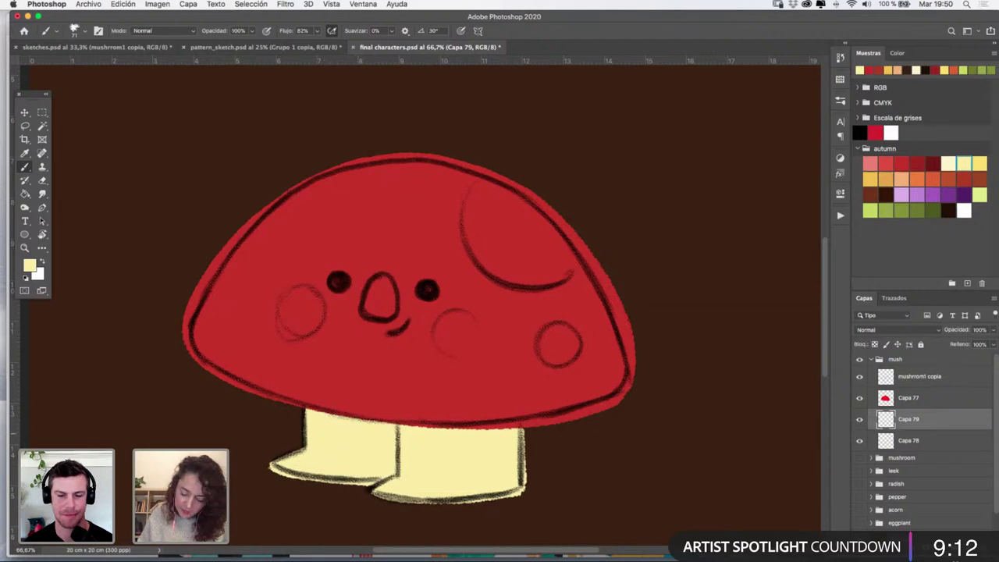
{"action": "left_click_drag", "start_coordinate": [928, 422], "coordinate": [930, 450]}
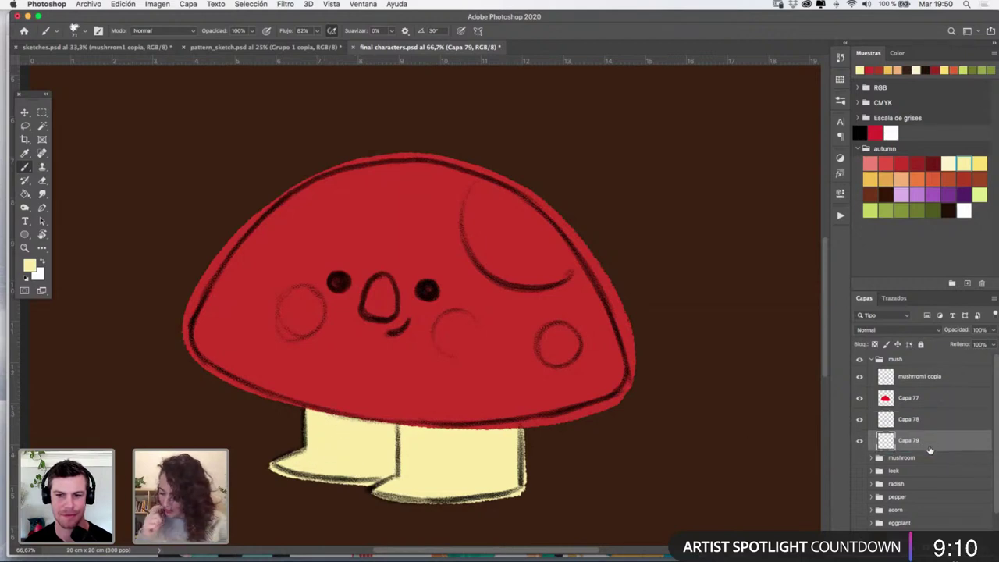
Add a new layer above the red cap and choose the darkest brown autumn swatch for the brush
{"action": "left_click", "coordinate": [928, 399]}
{"action": "key", "text": "super+alt+shift+n"}
{"action": "left_click", "coordinate": [948, 209]}
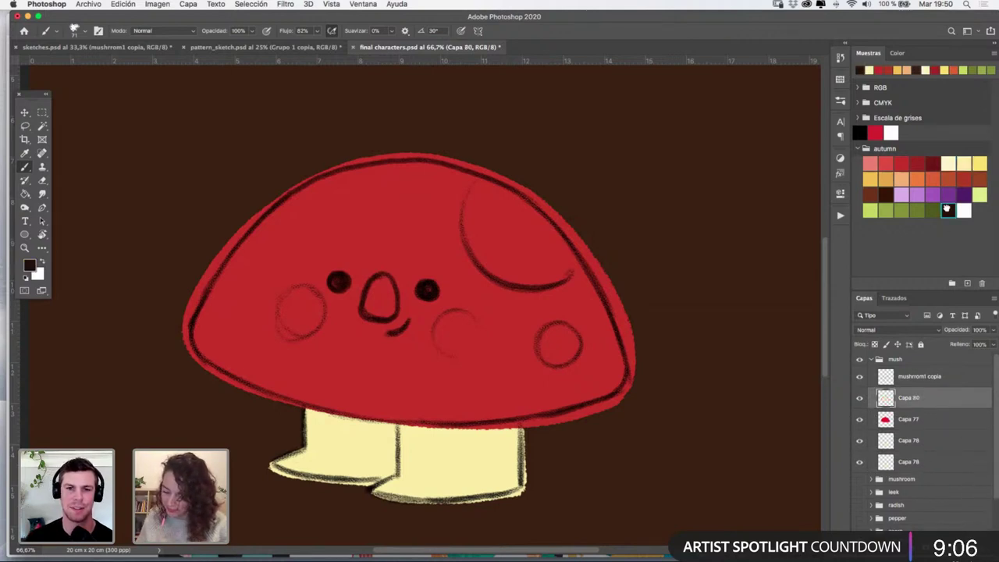
{"action": "left_click", "coordinate": [431, 292]}
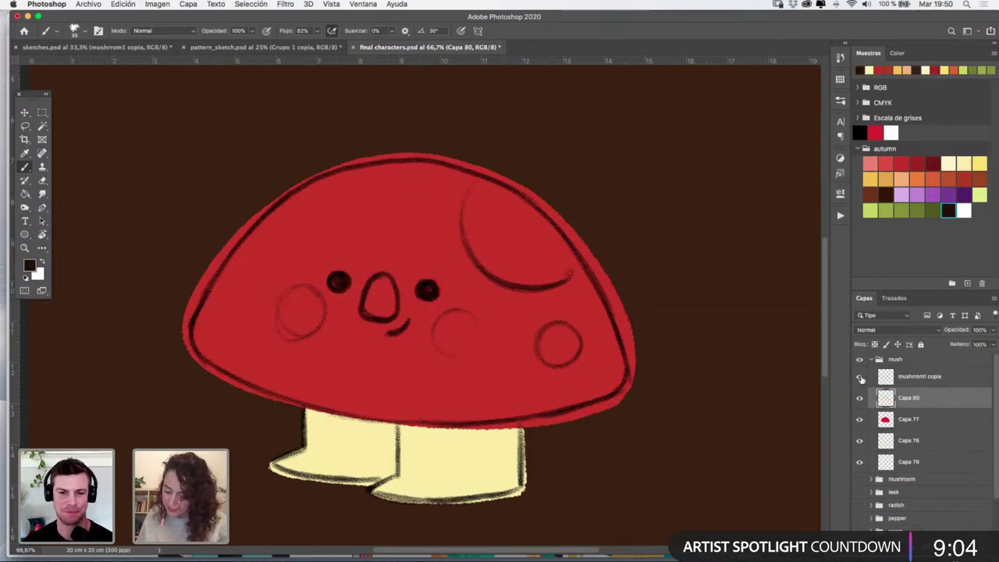
Reduce the opacity of the mushroom sketch layer to 40%
{"action": "left_click", "coordinate": [859, 377]}
{"action": "left_click", "coordinate": [860, 377]}
{"action": "left_click", "coordinate": [921, 379]}
{"action": "left_click", "coordinate": [993, 329]}
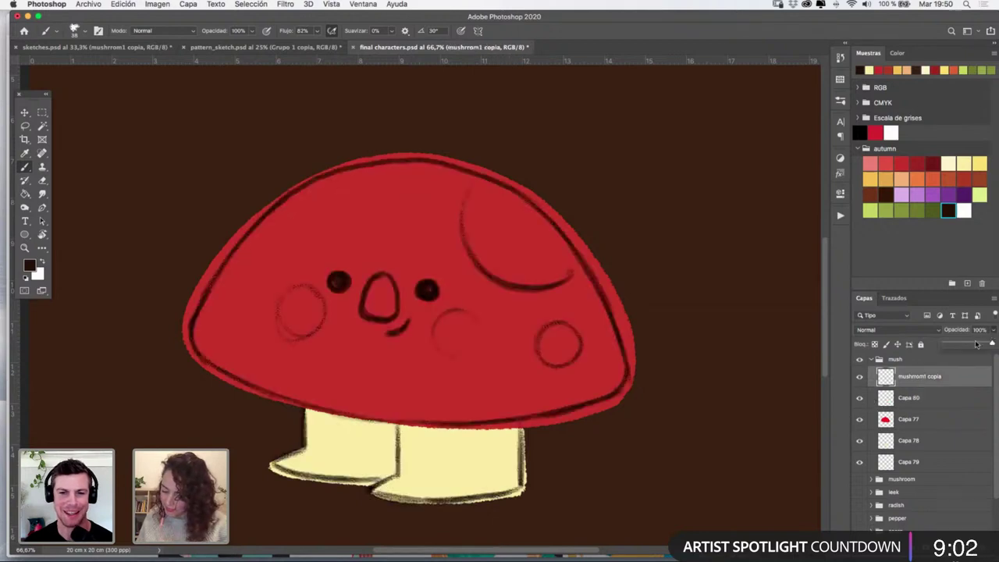
{"action": "left_click_drag", "start_coordinate": [976, 343], "coordinate": [965, 343]}
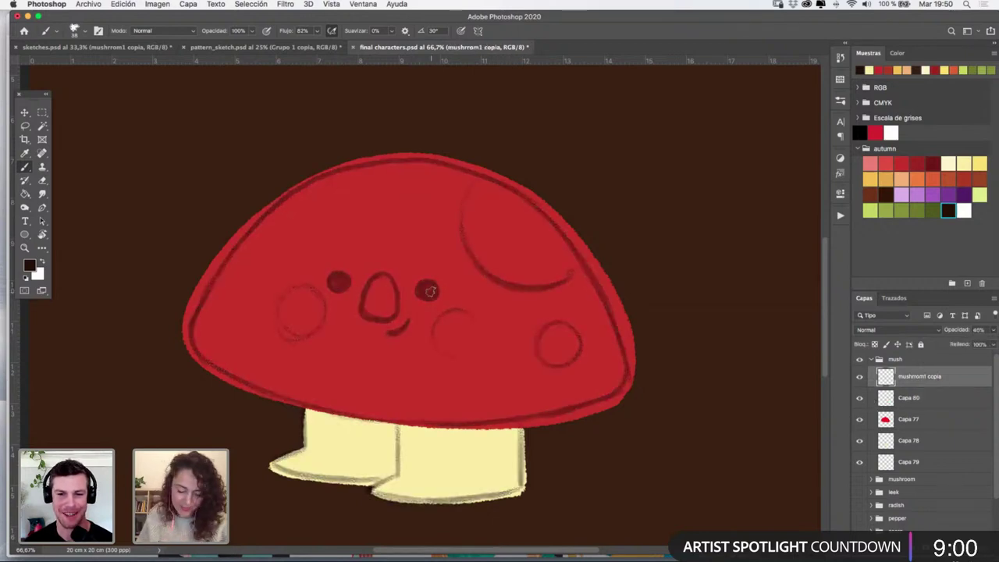
Paint both round eyes in dark brown over the sketched ones on layer Capa 80
{"action": "left_click_drag", "start_coordinate": [428, 291], "coordinate": [421, 290]}
{"action": "left_click", "coordinate": [918, 398]}
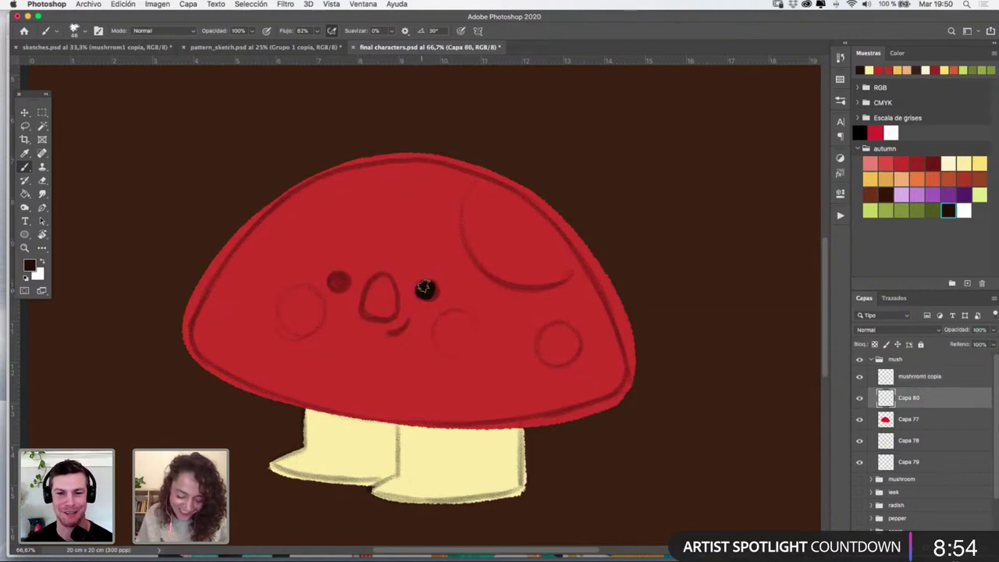
{"action": "left_click_drag", "start_coordinate": [336, 279], "coordinate": [342, 283]}
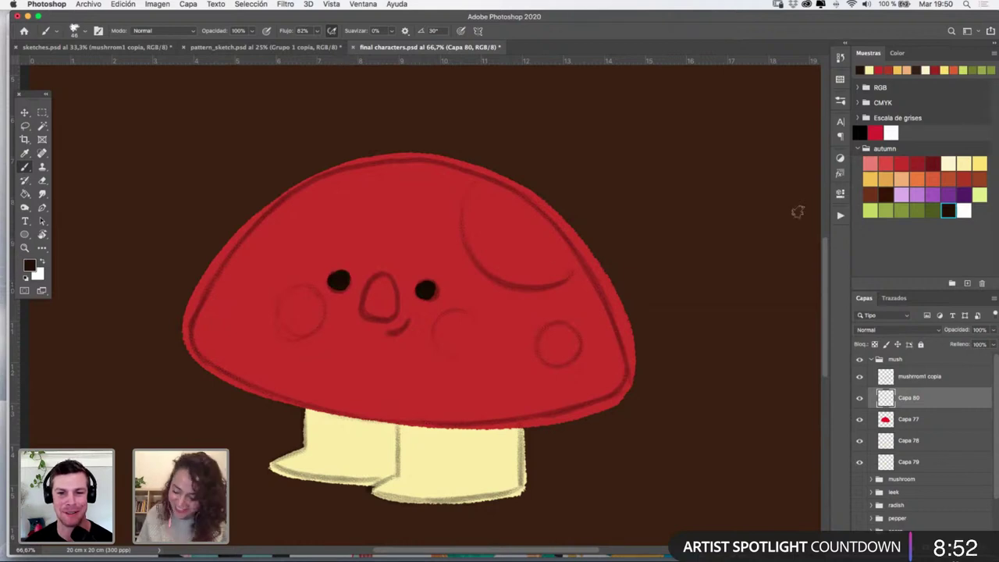
Paint the nose in pale yellow and the smile in the darkest brown over the sketched ones on layer Capa 80
{"action": "left_click", "coordinate": [963, 164]}
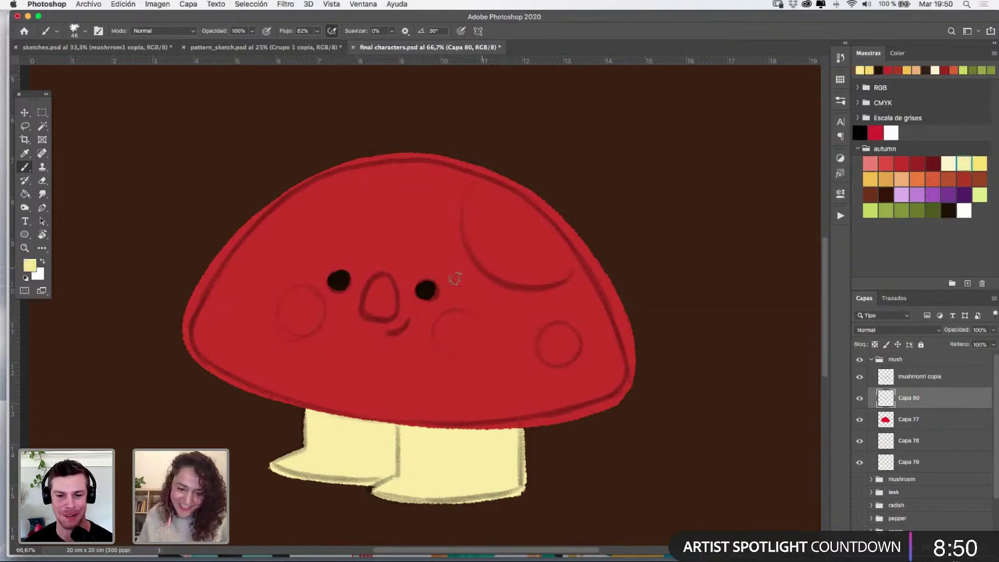
{"action": "mouse_move", "coordinate": [380, 278]}
{"action": "left_mouse_down"}
{"action": "mouse_move", "coordinate": [364, 317]}
{"action": "mouse_move", "coordinate": [398, 310]}
{"action": "mouse_move", "coordinate": [385, 272]}
{"action": "mouse_move", "coordinate": [384, 290]}
{"action": "mouse_move", "coordinate": [366, 307]}
{"action": "mouse_move", "coordinate": [393, 310]}
{"action": "mouse_move", "coordinate": [380, 280]}
{"action": "mouse_move", "coordinate": [386, 297]}
{"action": "left_mouse_up"}
{"action": "key", "text": "super+z"}
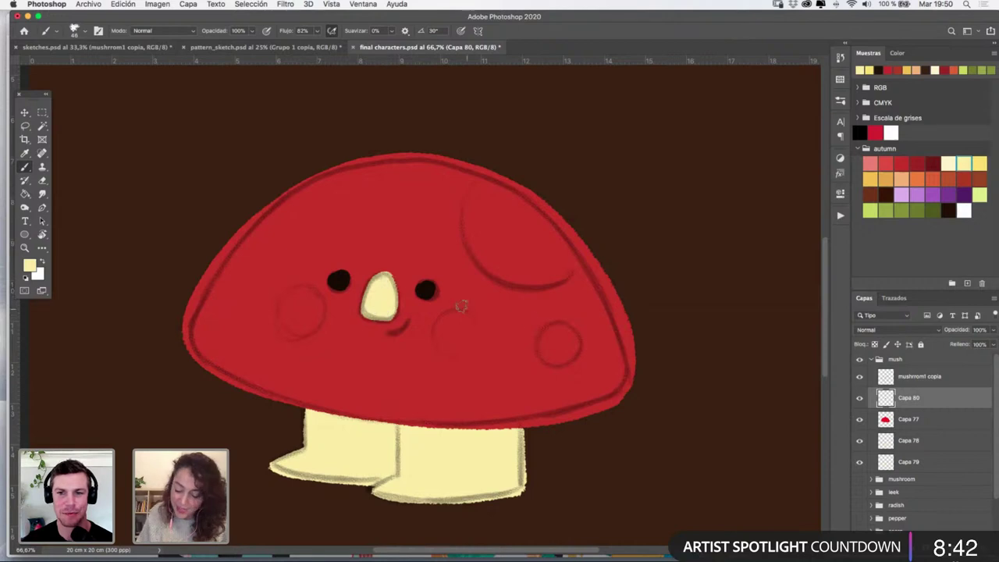
{"action": "left_click", "coordinate": [948, 209]}
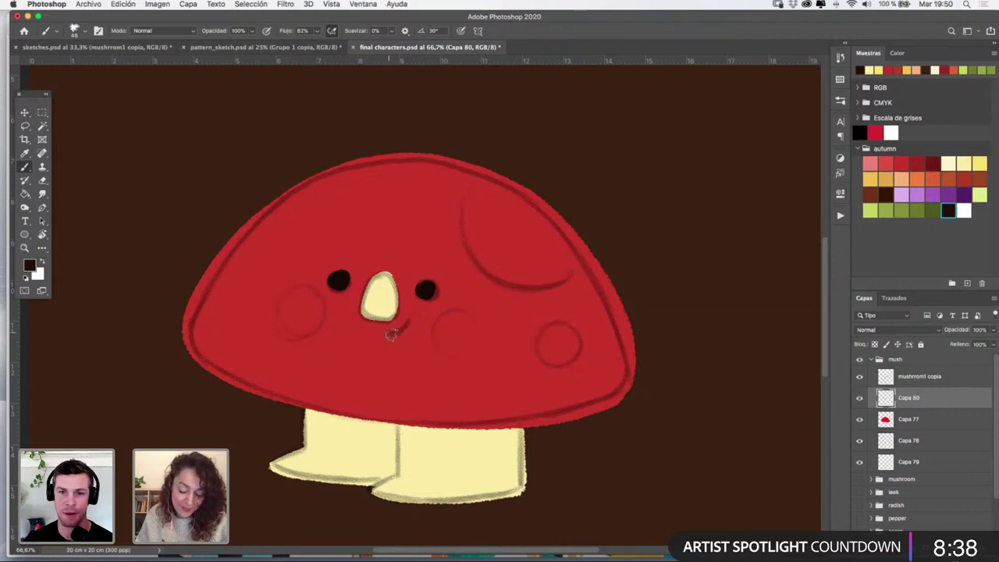
{"action": "mouse_move", "coordinate": [391, 334]}
{"action": "left_mouse_down"}
{"action": "mouse_move", "coordinate": [406, 320]}
{"action": "mouse_move", "coordinate": [394, 331]}
{"action": "left_mouse_up"}
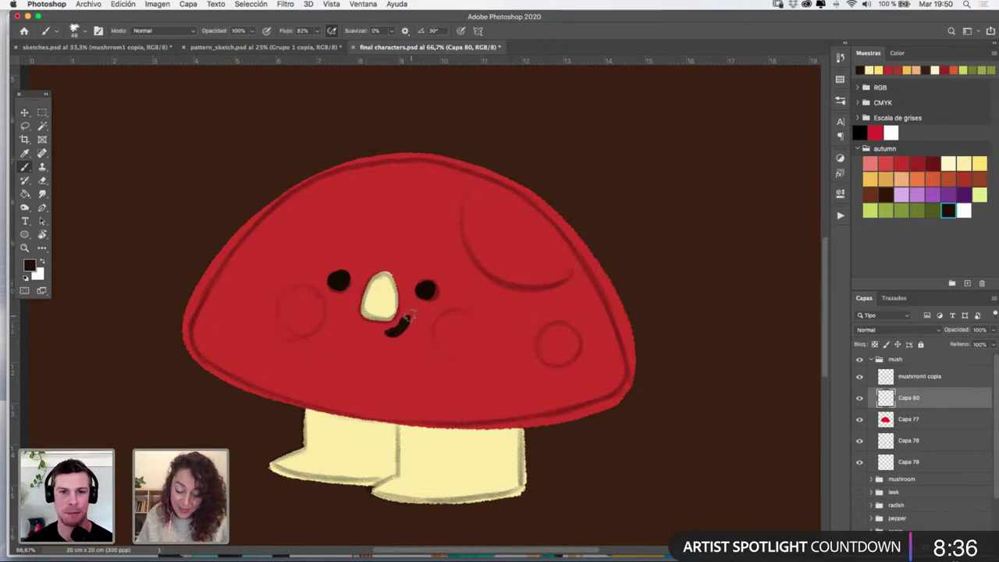
Load the red cap's outline from layer Capa 77 as a selection and add an empty layer directly above the cap
{"action": "key", "text": "v"}
{"action": "left_click", "coordinate": [905, 417]}
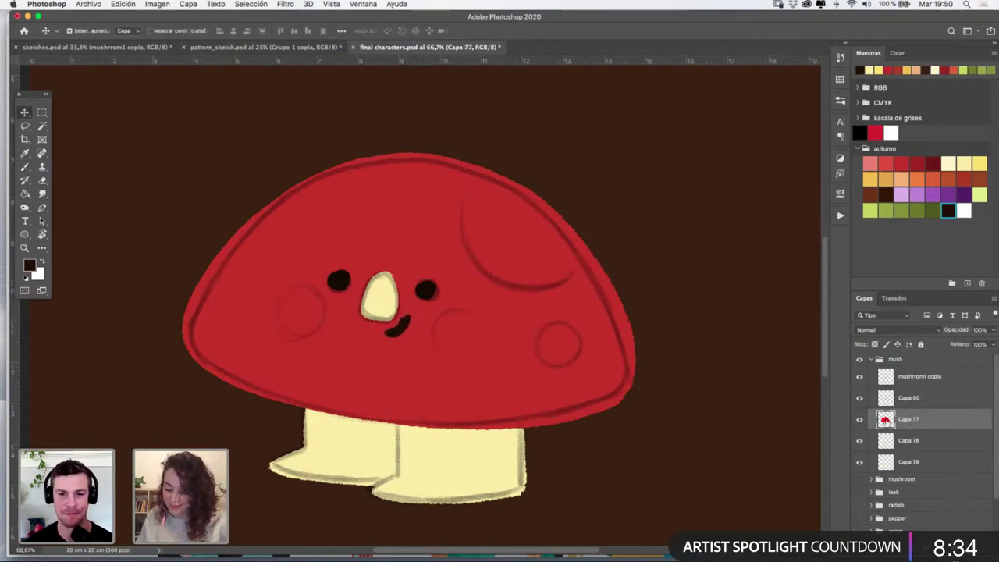
{"action": "left_click", "coordinate": [885, 420], "text": "super"}
{"action": "left_click", "coordinate": [968, 547]}
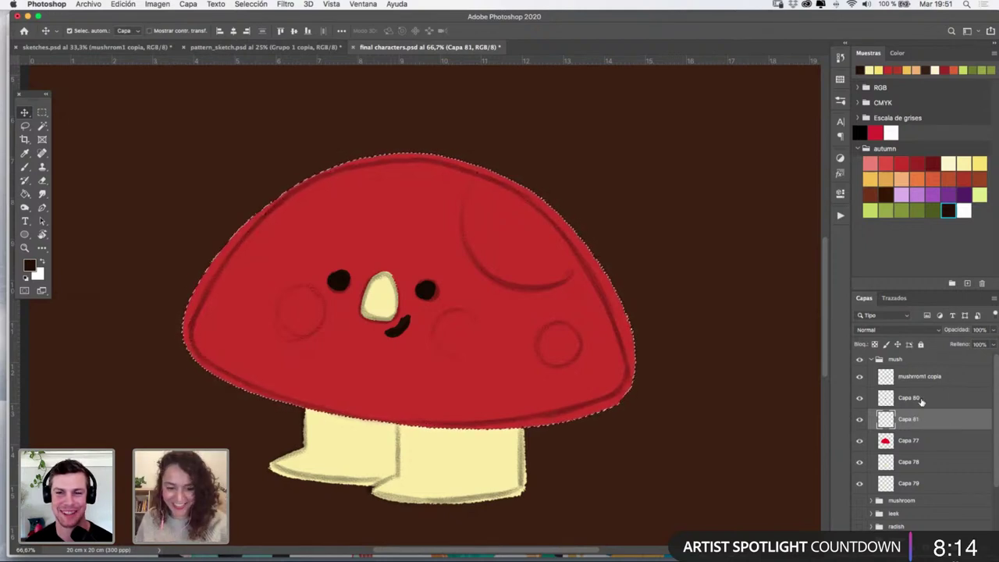
{"action": "key", "text": "super+d"}
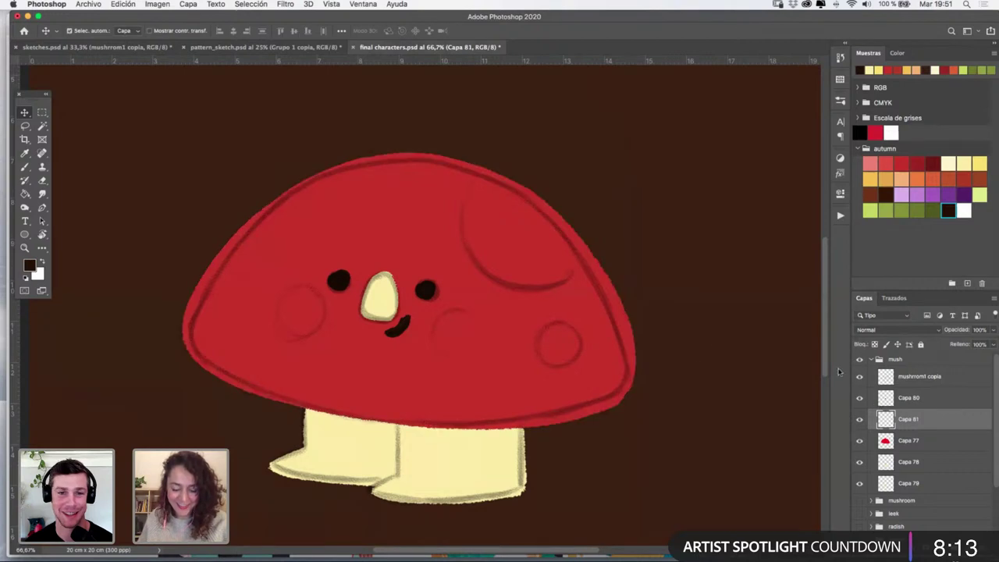
{"action": "left_click", "coordinate": [533, 326]}
{"action": "left_click", "coordinate": [882, 442], "text": "super"}
{"action": "left_click", "coordinate": [968, 537]}
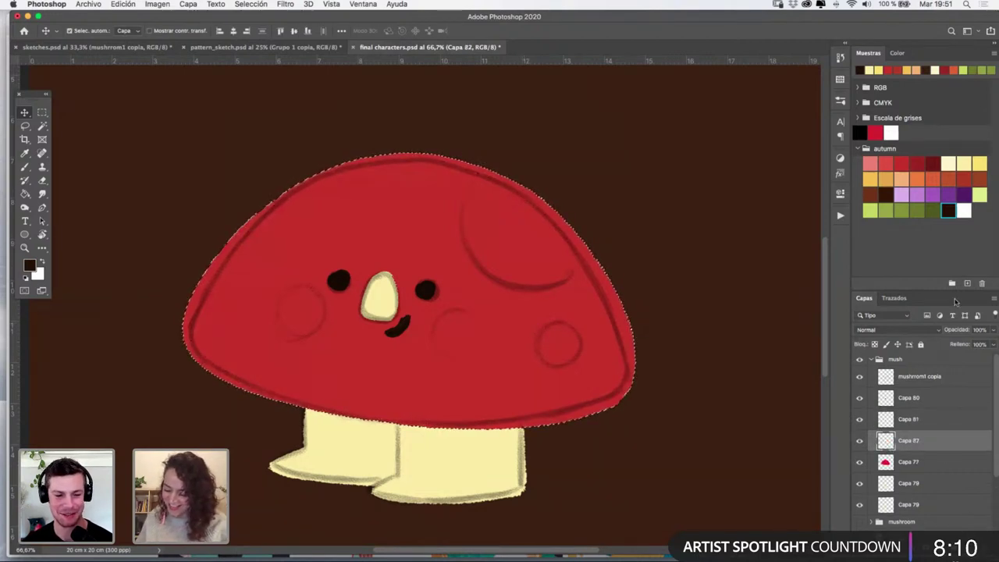
Paint the cap's large and small round spots in dark red on Capa 82 with the 90 px Kyle's Dry Media - Nupastel 2017 brush
{"action": "left_click", "coordinate": [25, 154]}
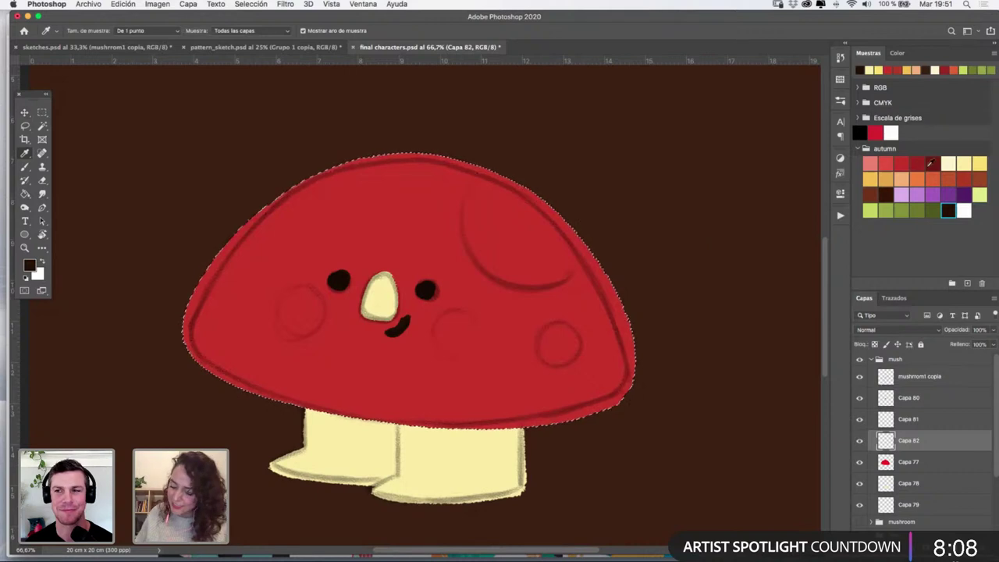
{"action": "left_click", "coordinate": [918, 163]}
{"action": "left_click", "coordinate": [25, 167]}
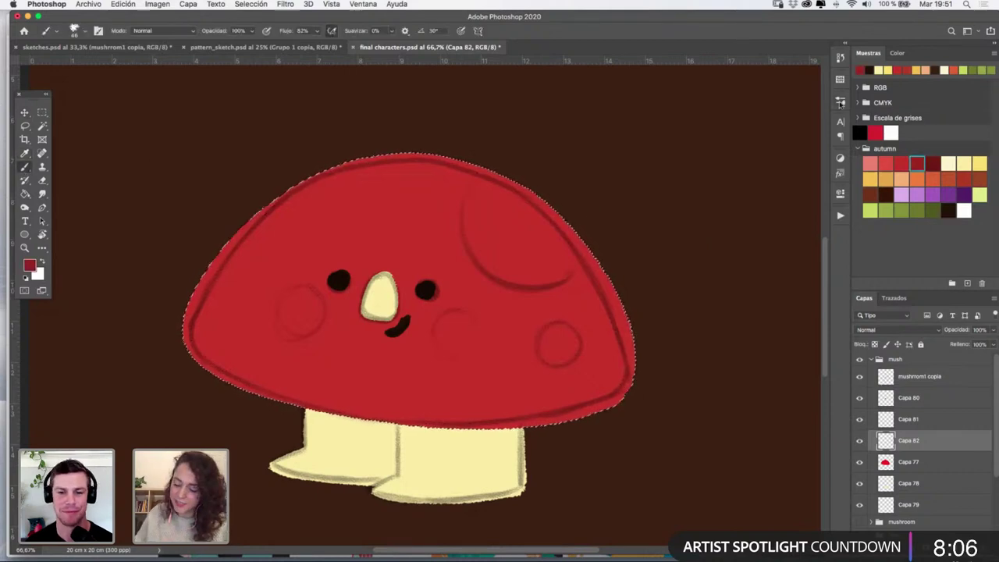
{"action": "left_click", "coordinate": [840, 102]}
{"action": "left_click", "coordinate": [742, 422]}
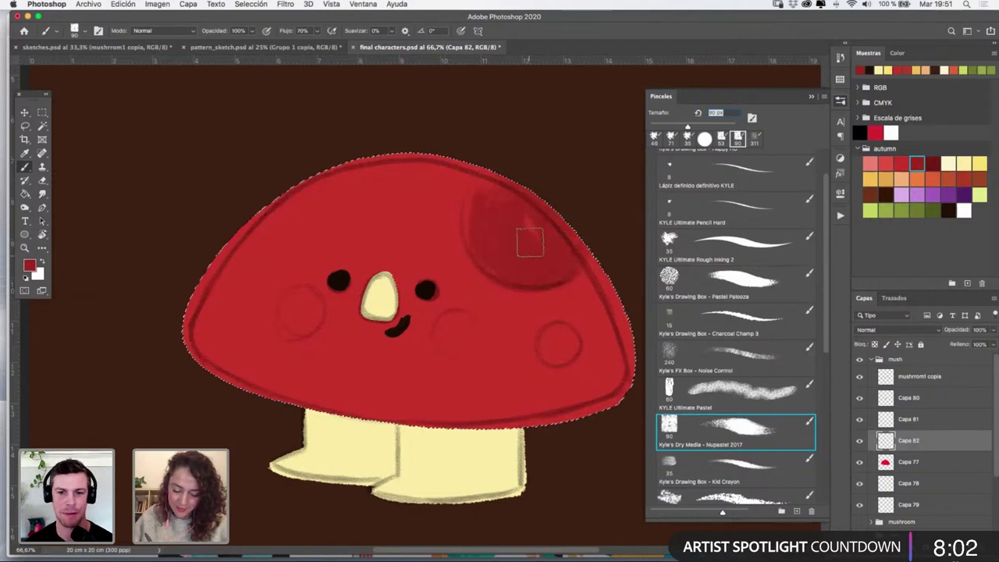
{"action": "left_click_drag", "start_coordinate": [556, 332], "coordinate": [557, 360]}
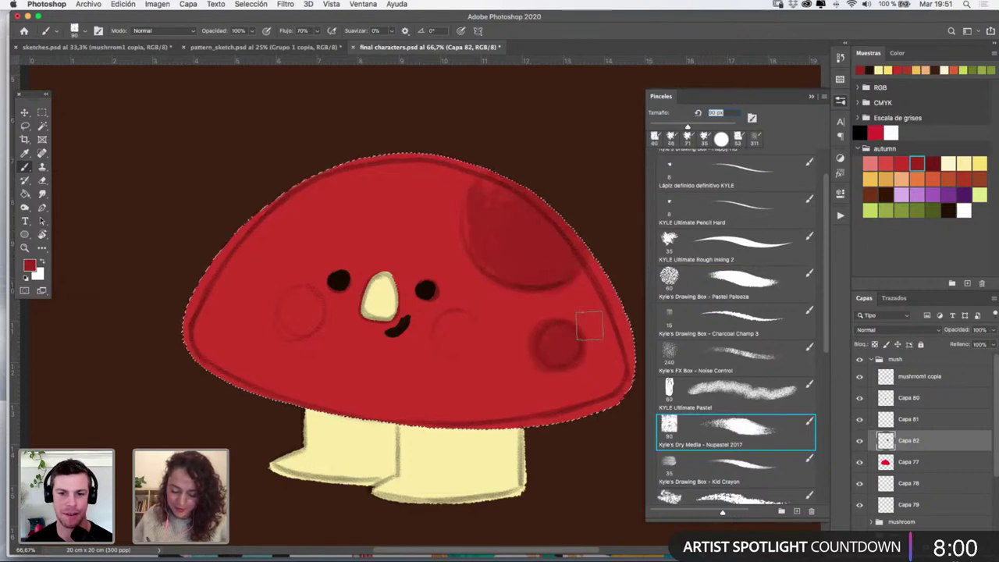
{"action": "left_click", "coordinate": [811, 97]}
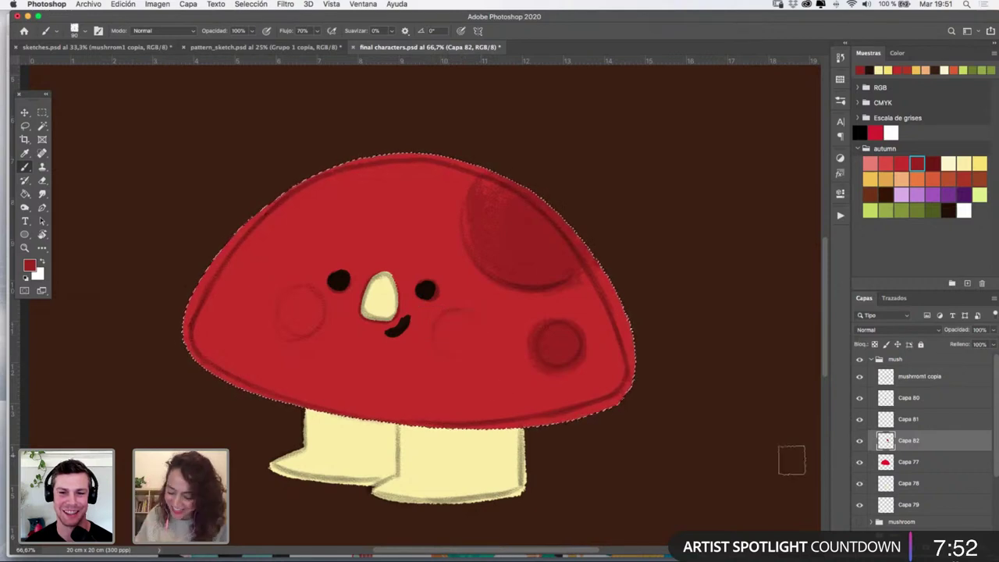
Paint both round cheeks in the same dark red on a new layer with the KYLE Ultimate Pastel brush
{"action": "key", "text": "super+alt+shift+n"}
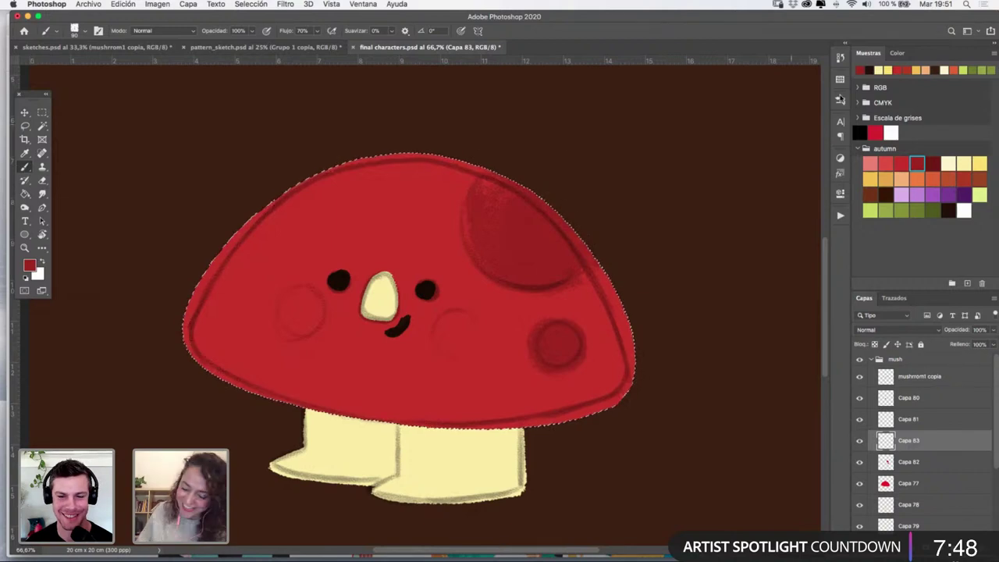
{"action": "left_click", "coordinate": [839, 100]}
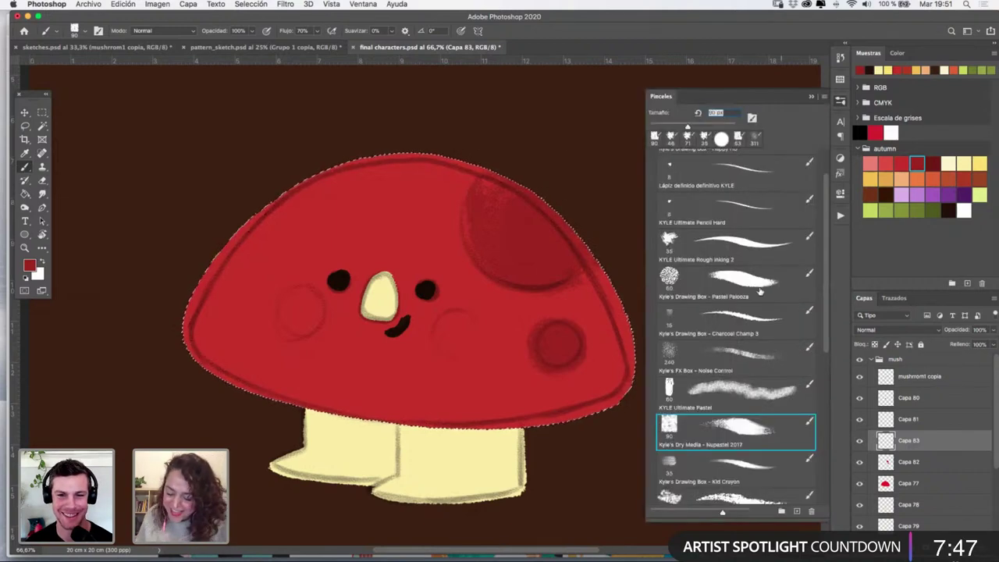
{"action": "left_click", "coordinate": [739, 355]}
{"action": "left_click", "coordinate": [729, 394]}
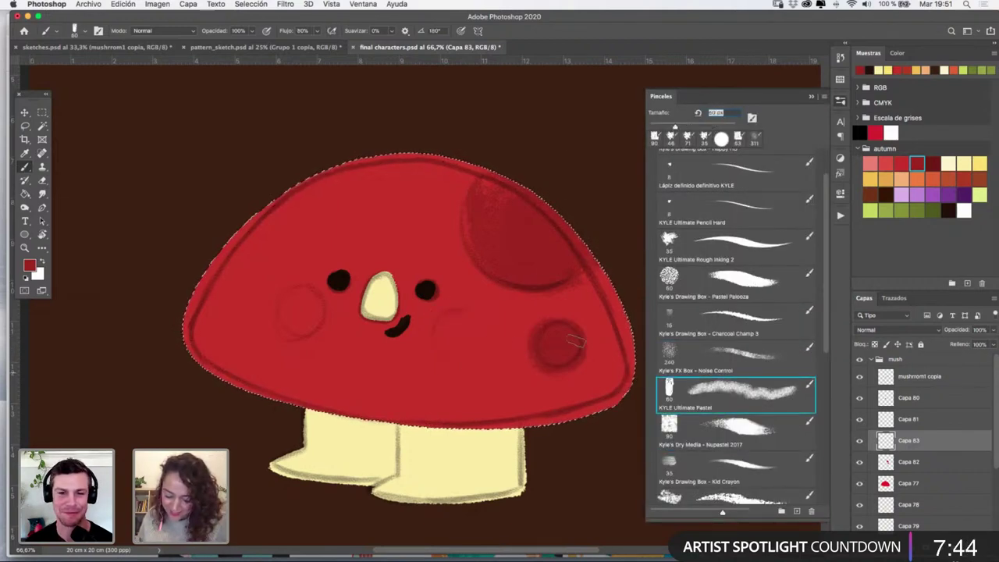
{"action": "mouse_move", "coordinate": [459, 314]}
{"action": "left_mouse_down"}
{"action": "mouse_move", "coordinate": [450, 343]}
{"action": "mouse_move", "coordinate": [460, 334]}
{"action": "left_mouse_up"}
{"action": "mouse_move", "coordinate": [303, 291]}
{"action": "left_mouse_down"}
{"action": "mouse_move", "coordinate": [286, 329]}
{"action": "mouse_move", "coordinate": [300, 306]}
{"action": "mouse_move", "coordinate": [304, 321]}
{"action": "left_mouse_up"}
{"action": "left_click", "coordinate": [811, 96]}
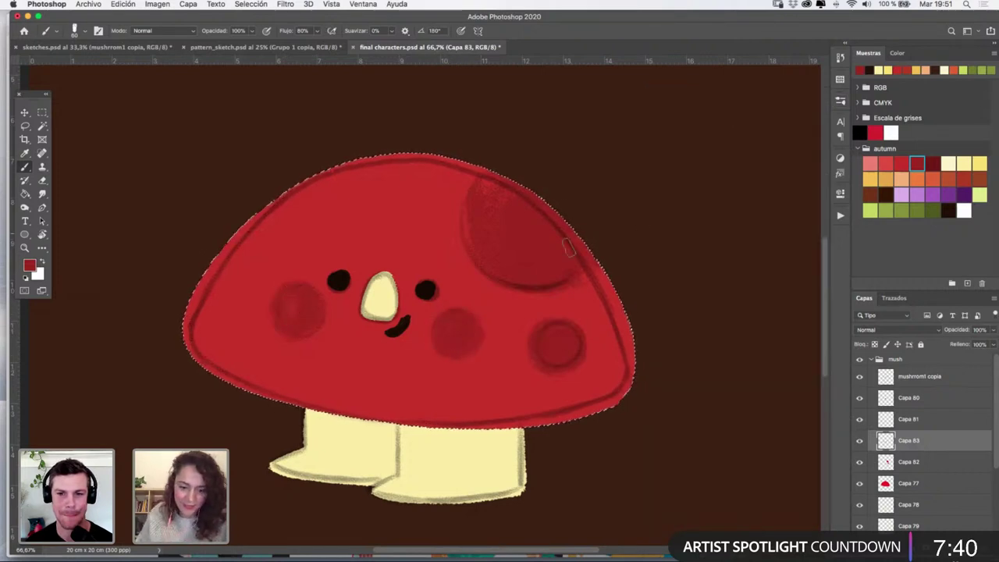
Move the painted cheeks slightly to the right and clear the selection
{"action": "key", "text": "v"}
{"action": "left_click_drag", "start_coordinate": [390, 306], "coordinate": [399, 302]}
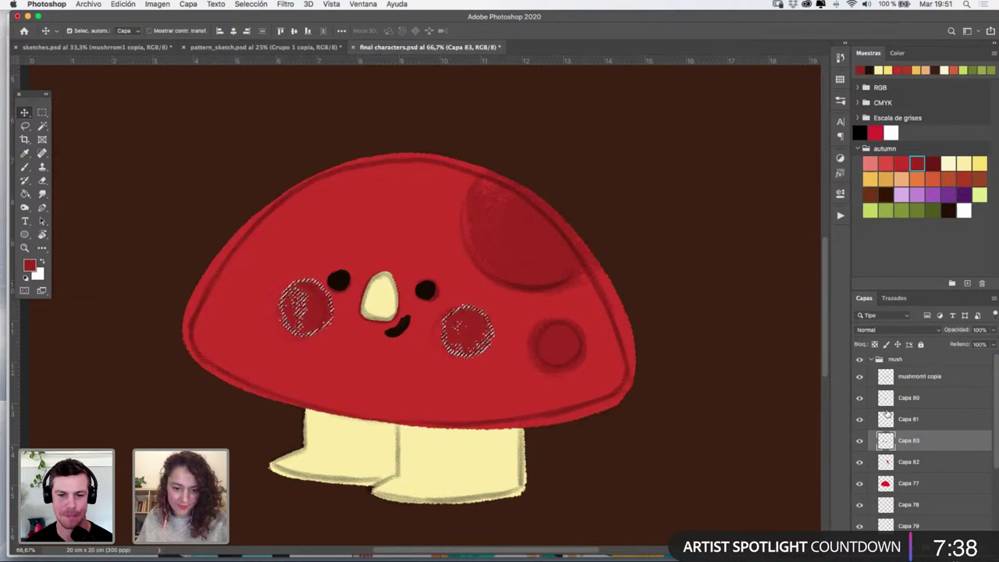
{"action": "key", "text": "super+f"}
{"action": "key", "text": "super+d"}
Shade the right side of the nose in golden yellow within the outline of layer Capa 80, and clear the selection
{"action": "left_click", "coordinate": [388, 304]}
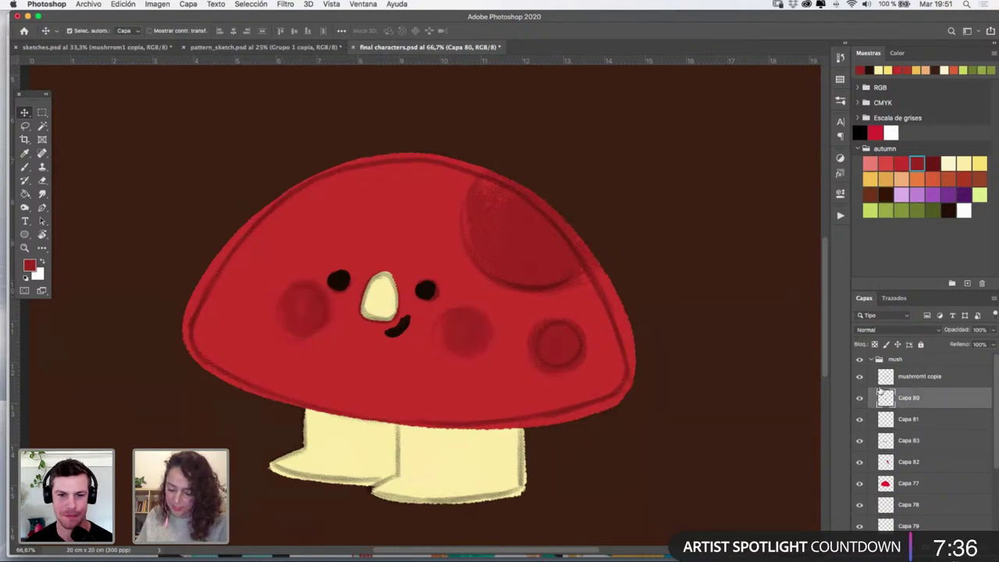
{"action": "left_click", "coordinate": [883, 398], "text": "super"}
{"action": "left_click", "coordinate": [962, 164]}
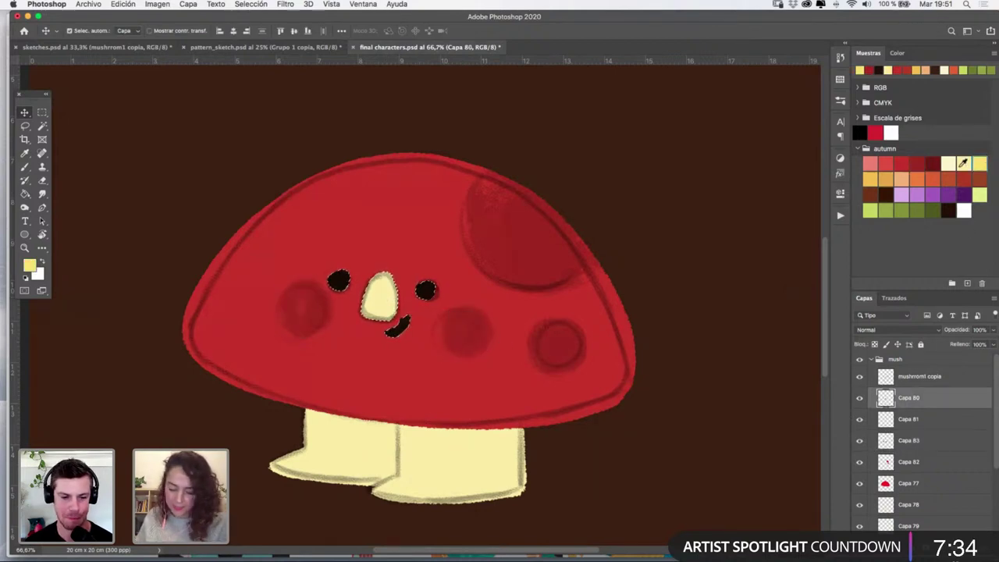
{"action": "left_click", "coordinate": [870, 179]}
{"action": "left_click", "coordinate": [25, 167]}
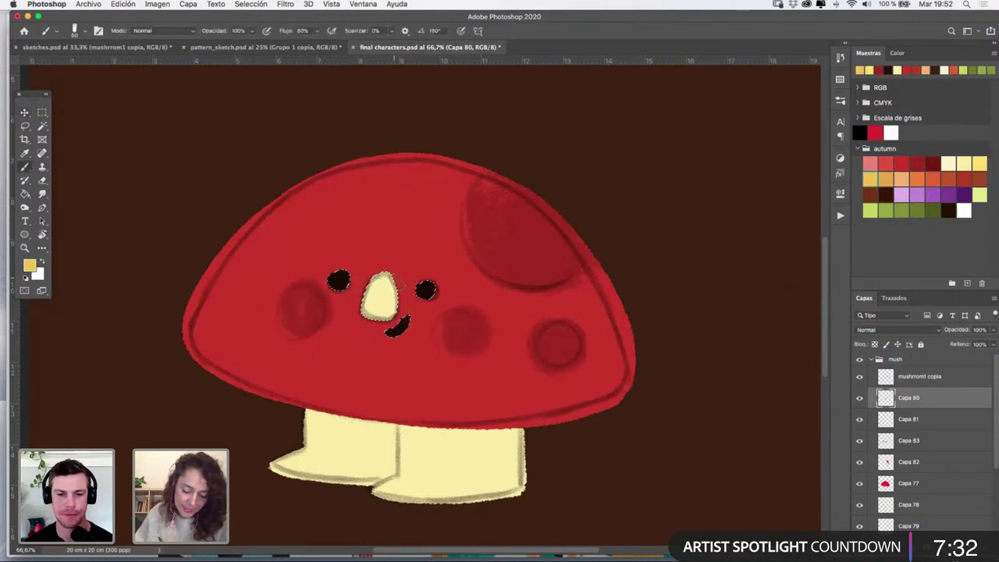
{"action": "mouse_move", "coordinate": [398, 285]}
{"action": "left_mouse_down"}
{"action": "mouse_move", "coordinate": [392, 312]}
{"action": "mouse_move", "coordinate": [388, 278]}
{"action": "mouse_move", "coordinate": [394, 306]}
{"action": "left_mouse_up"}
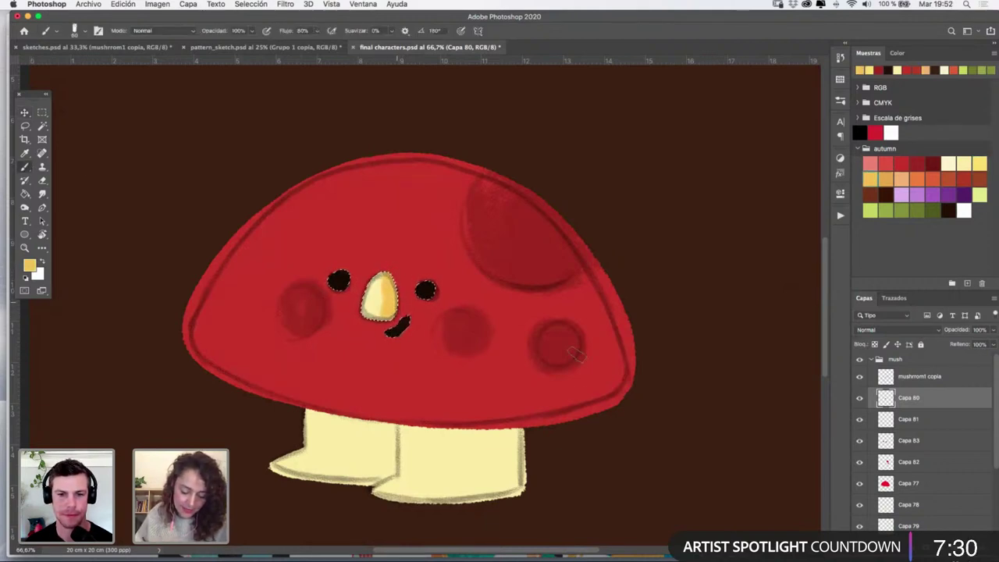
{"action": "key", "text": "super+d"}
Shade the front foot's top and right edge in golden yellow with the 90 px Nupastel 2017 brush on a new layer, adding pale cream highlights
{"action": "key", "text": "v"}
{"action": "left_click", "coordinate": [506, 454]}
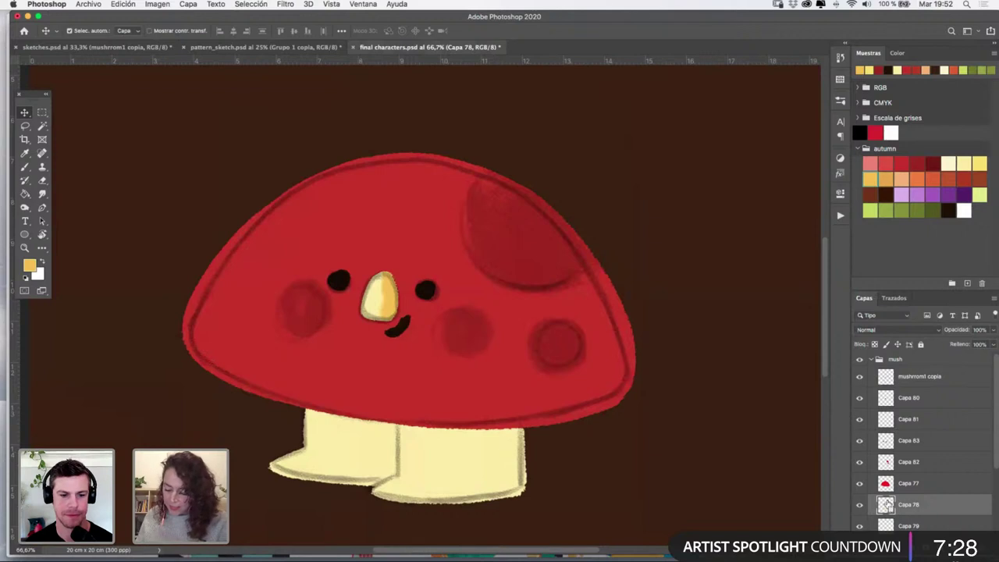
{"action": "left_click", "coordinate": [885, 504], "text": "super"}
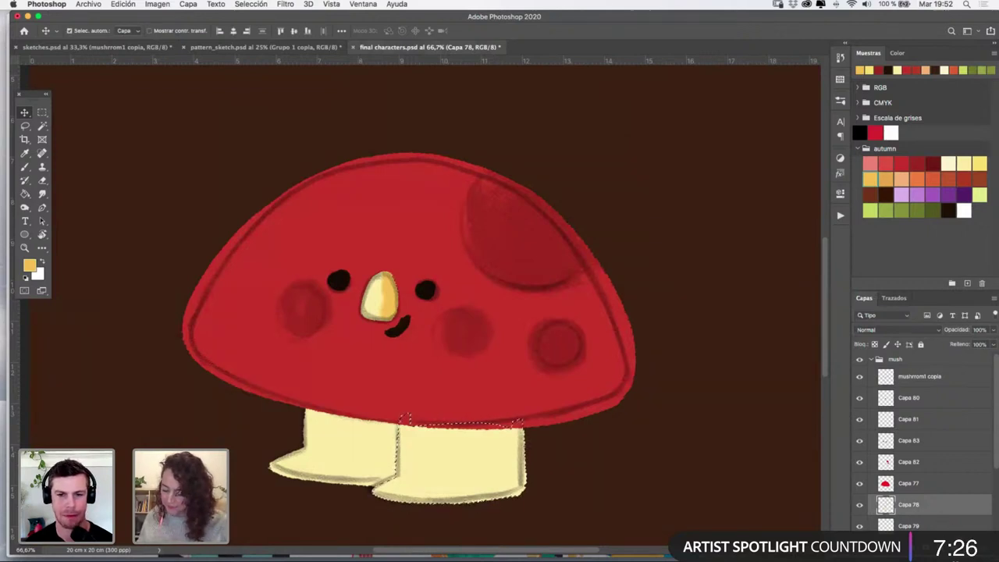
{"action": "left_click", "coordinate": [968, 551]}
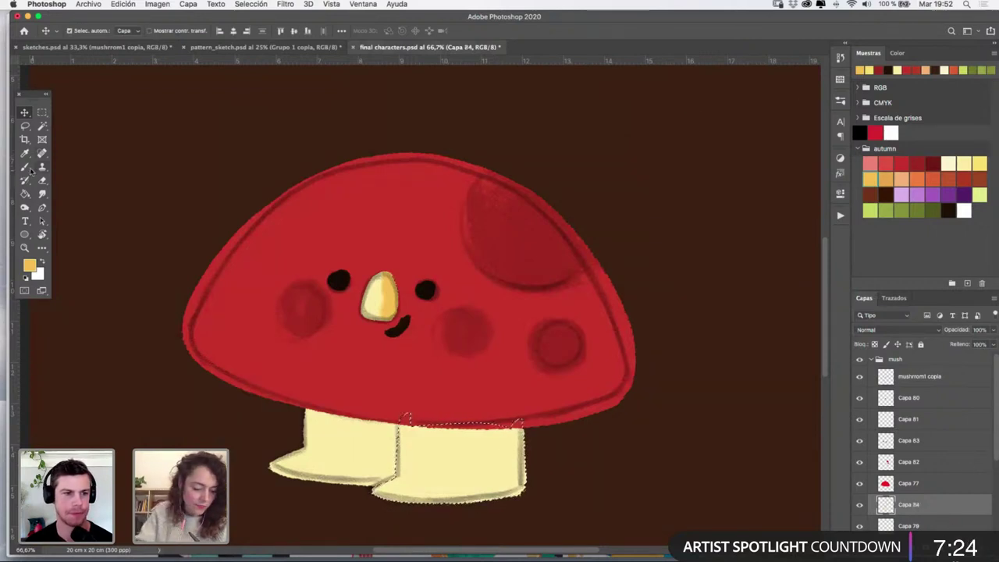
{"action": "left_click", "coordinate": [27, 166]}
{"action": "left_click", "coordinate": [840, 101]}
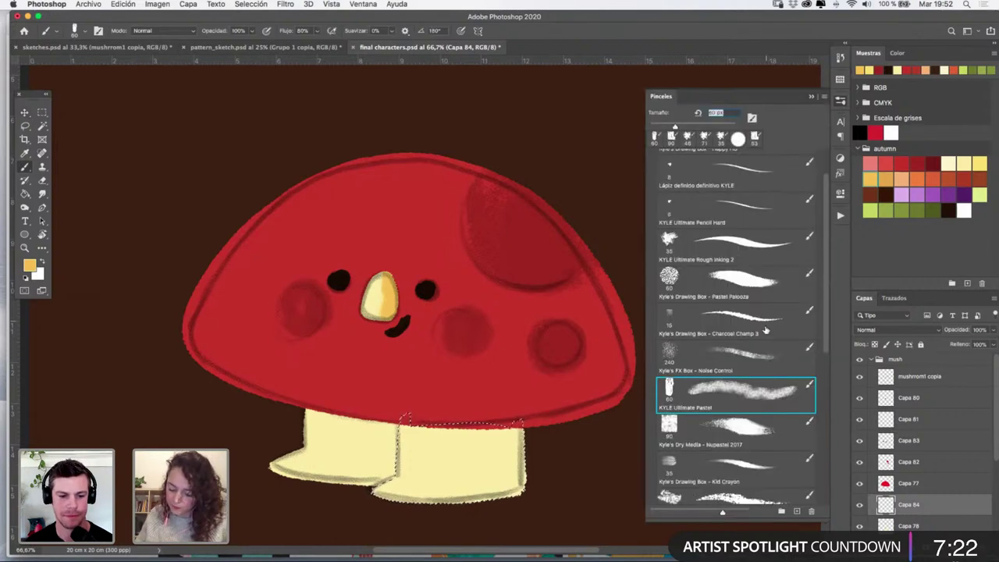
{"action": "left_click", "coordinate": [739, 431]}
{"action": "mouse_move", "coordinate": [506, 428]}
{"action": "left_mouse_down"}
{"action": "mouse_move", "coordinate": [464, 438]}
{"action": "mouse_move", "coordinate": [501, 430]}
{"action": "mouse_move", "coordinate": [486, 441]}
{"action": "mouse_move", "coordinate": [515, 490]}
{"action": "left_mouse_up"}
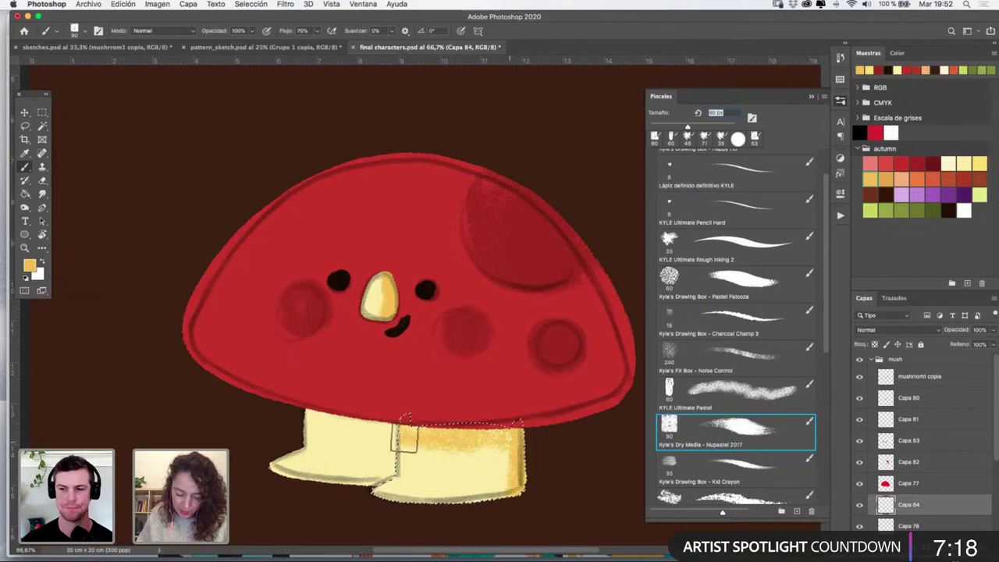
{"action": "left_click", "coordinate": [948, 163]}
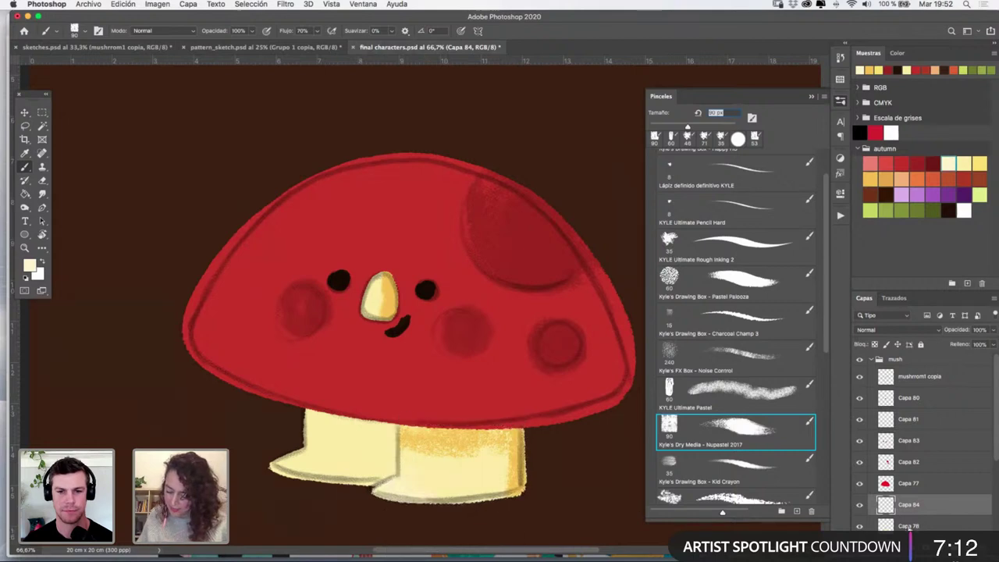
Shade the rear foot's top and inner edge in golden yellow within its outline on layer Capa 79, and choose the pale cream swatch
{"action": "left_click", "coordinate": [883, 526]}
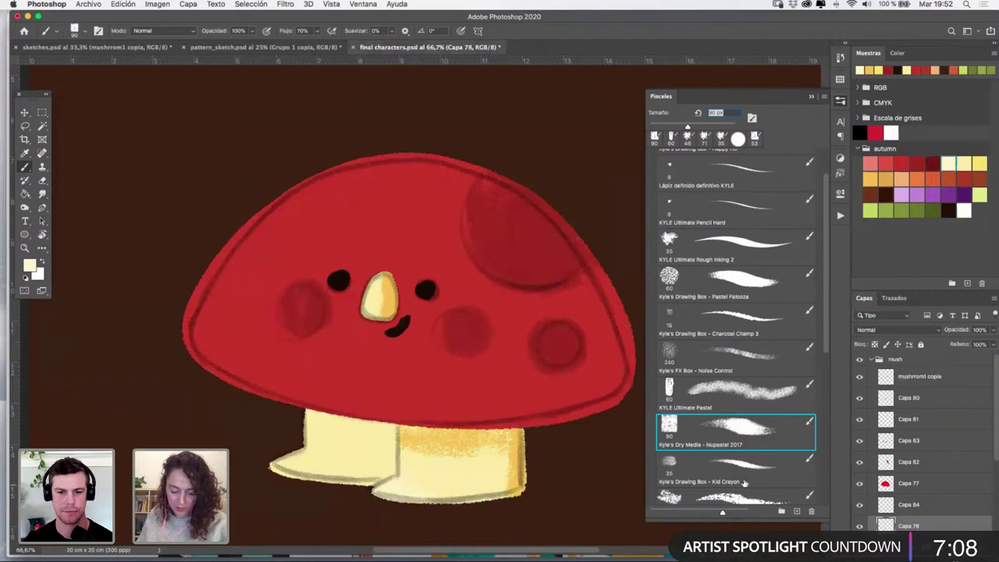
{"action": "key", "text": "v"}
{"action": "left_click", "coordinate": [397, 437]}
{"action": "left_click", "coordinate": [885, 524], "text": "super"}
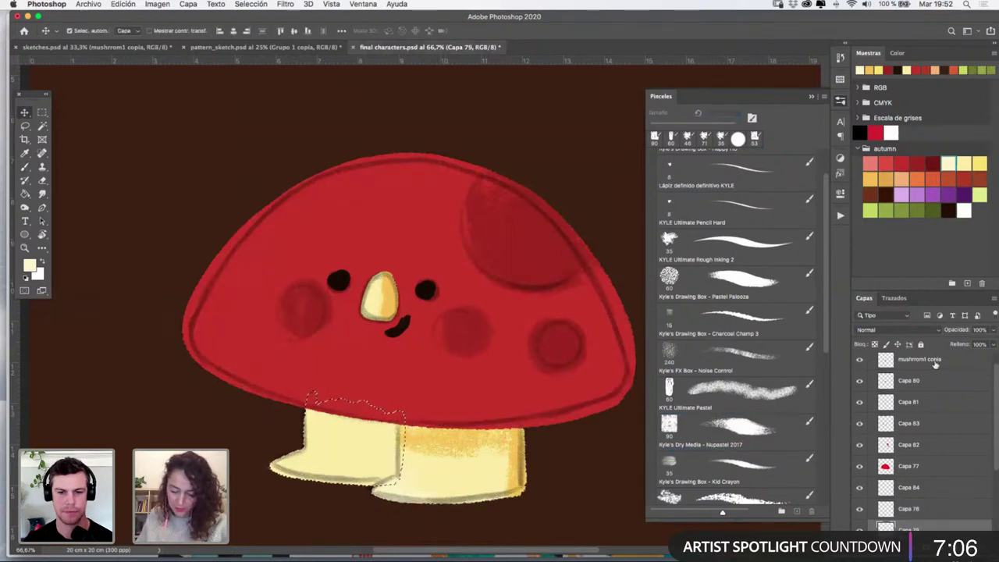
{"action": "left_click", "coordinate": [870, 179]}
{"action": "left_click", "coordinate": [25, 167]}
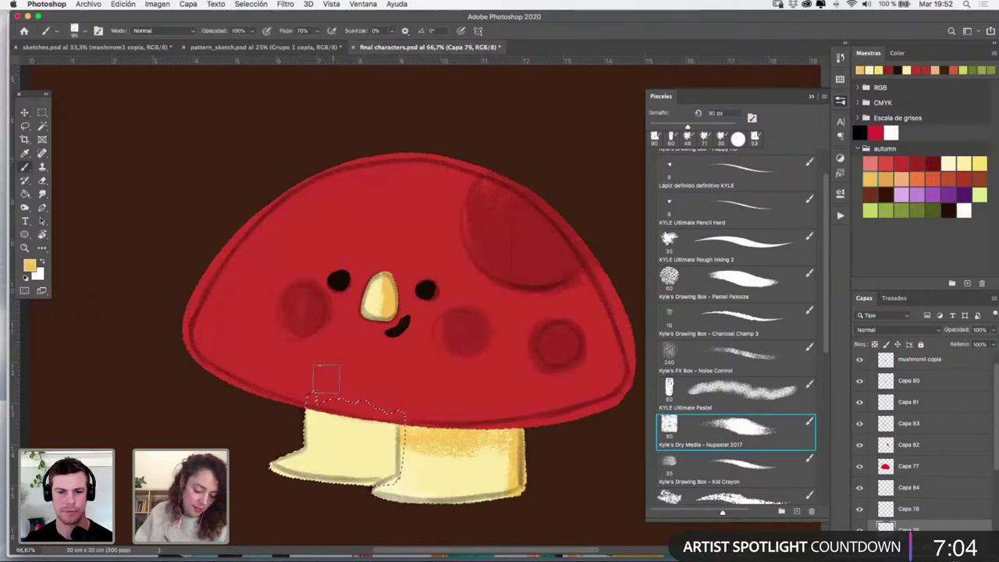
{"action": "mouse_move", "coordinate": [326, 380]}
{"action": "left_mouse_down"}
{"action": "mouse_move", "coordinate": [297, 399]}
{"action": "mouse_move", "coordinate": [387, 423]}
{"action": "mouse_move", "coordinate": [306, 411]}
{"action": "mouse_move", "coordinate": [380, 425]}
{"action": "mouse_move", "coordinate": [346, 421]}
{"action": "mouse_move", "coordinate": [419, 417]}
{"action": "mouse_move", "coordinate": [402, 476]}
{"action": "mouse_move", "coordinate": [395, 453]}
{"action": "mouse_move", "coordinate": [398, 485]}
{"action": "mouse_move", "coordinate": [337, 480]}
{"action": "mouse_move", "coordinate": [425, 444]}
{"action": "mouse_move", "coordinate": [367, 466]}
{"action": "left_mouse_up"}
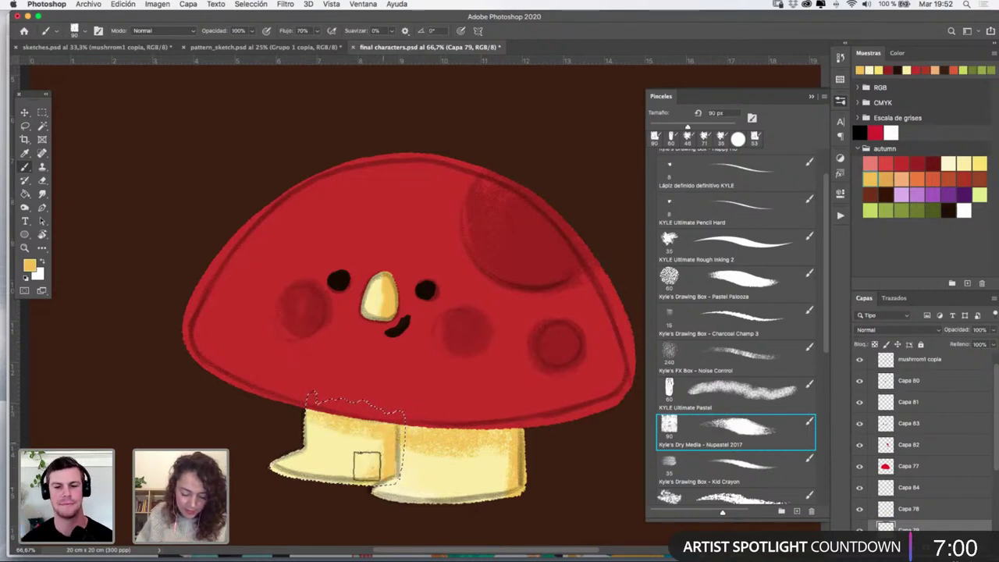
{"action": "left_click", "coordinate": [948, 163]}
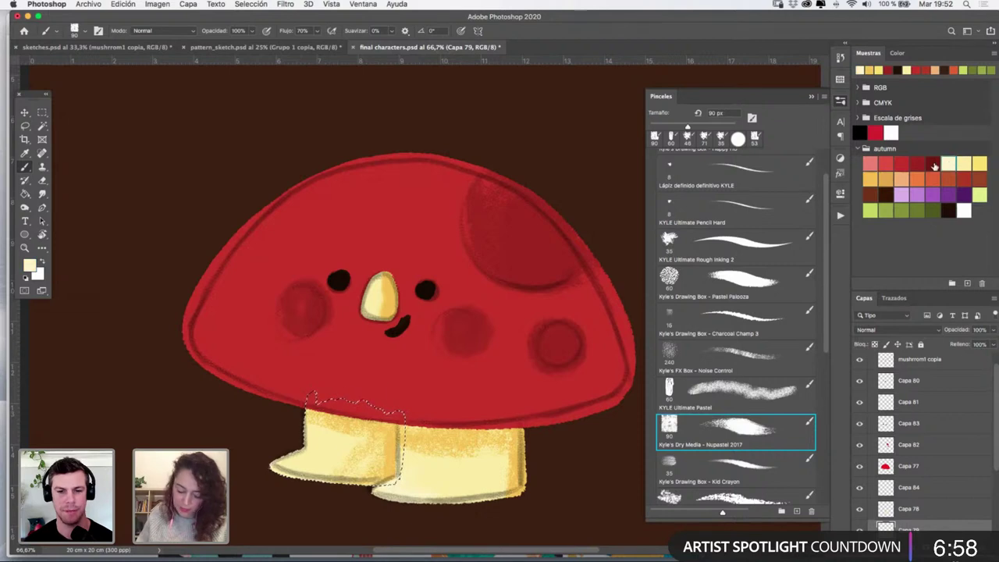
{"action": "left_click", "coordinate": [811, 96]}
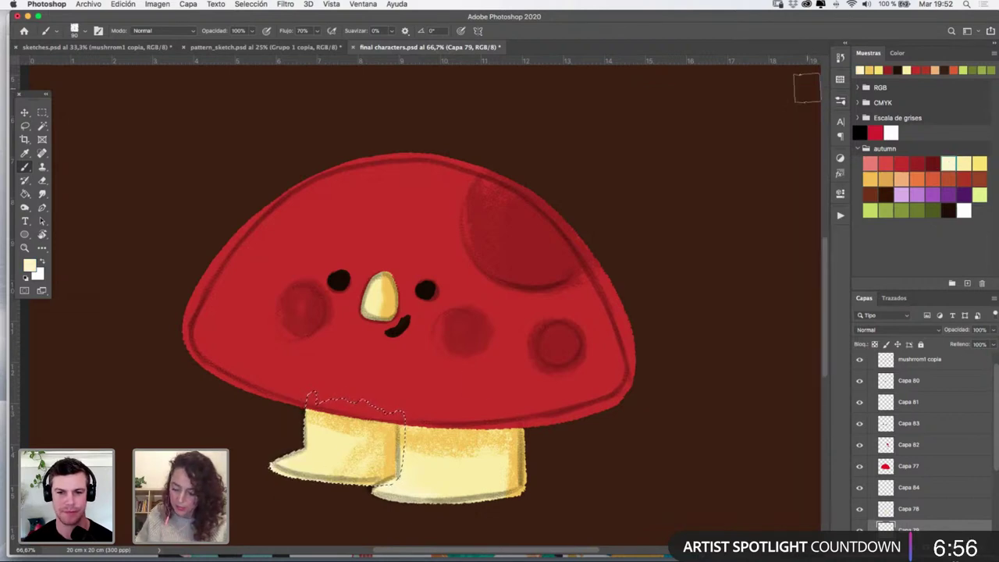
{"action": "scroll", "coordinate": [860, 378], "scroll_direction": "up", "scroll_amount": 1}
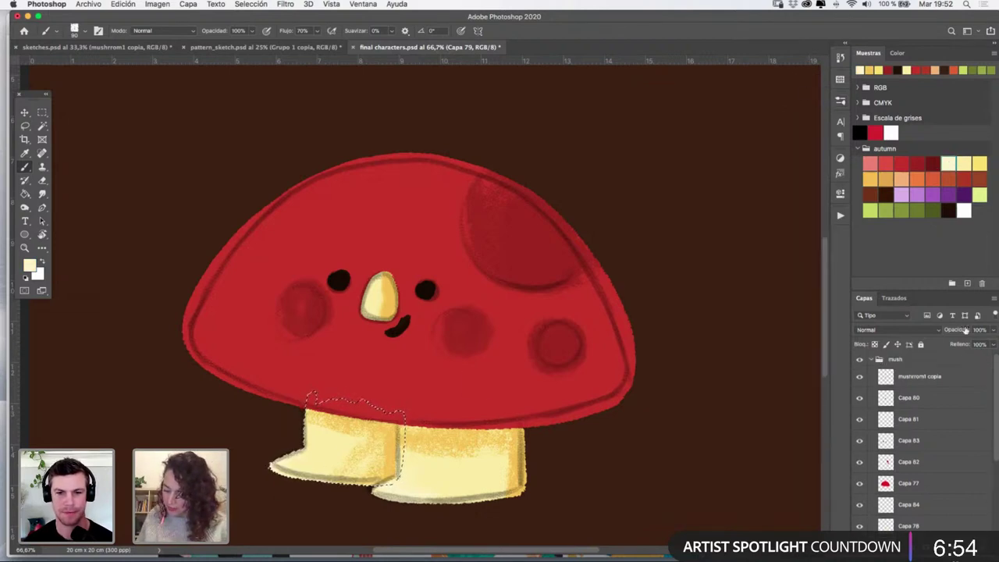
Hide the sketch layer mushrrom1 copia and load the outline of the red cap on layer Capa 77 as a selection
{"action": "left_click", "coordinate": [860, 378]}
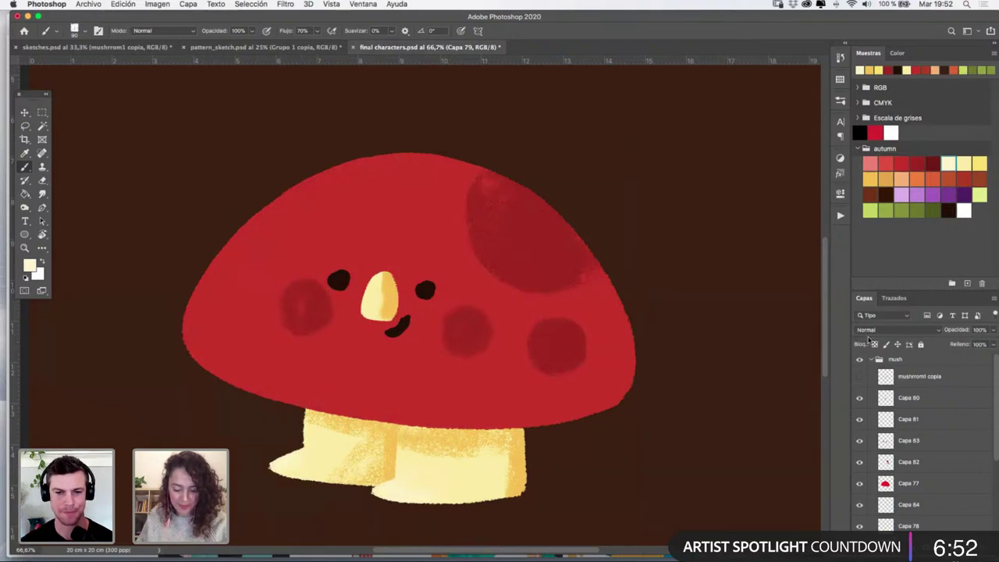
{"action": "key", "text": "v"}
{"action": "left_click", "coordinate": [443, 259]}
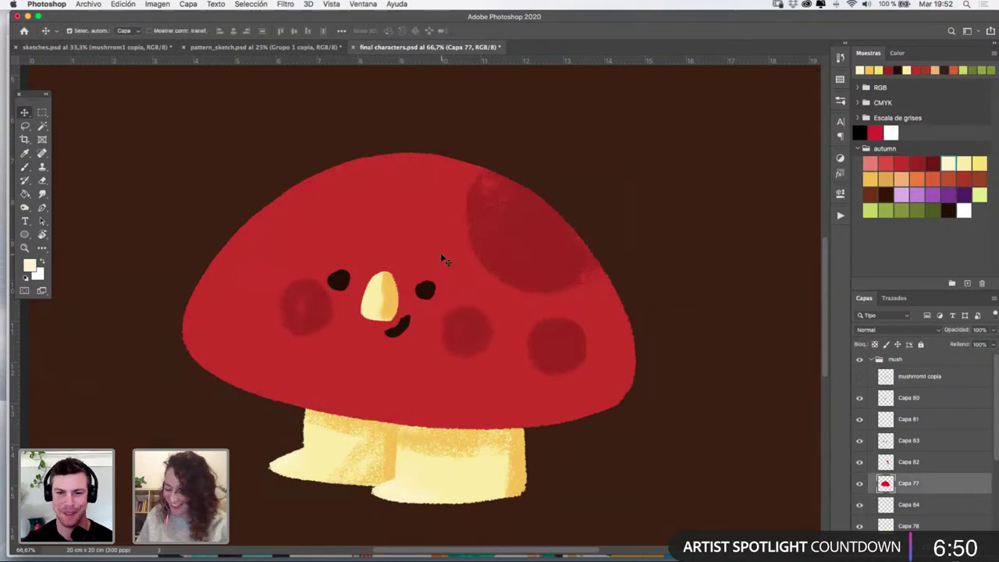
{"action": "left_click", "coordinate": [860, 483]}
{"action": "left_click", "coordinate": [860, 483]}
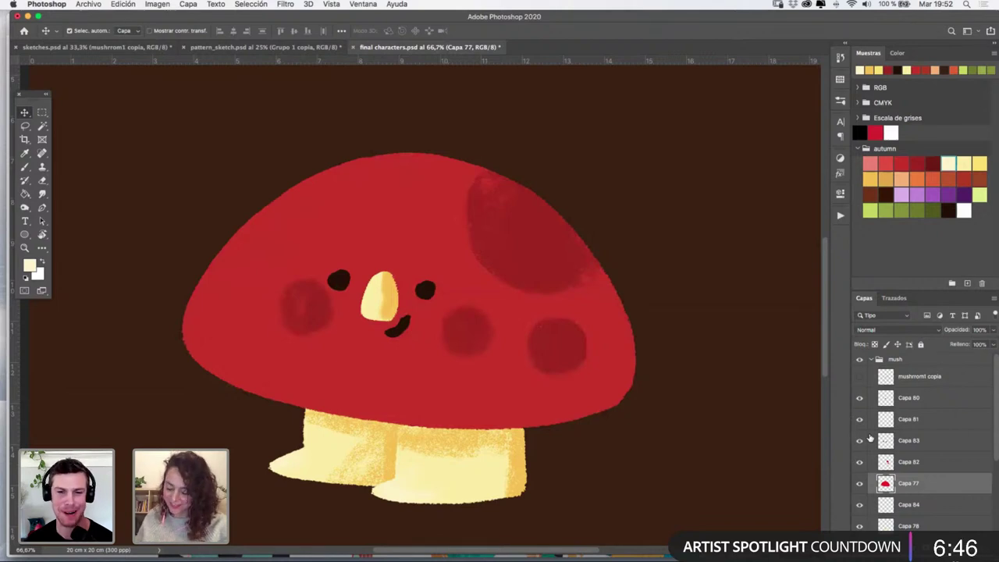
{"action": "left_click", "coordinate": [859, 483]}
{"action": "left_click", "coordinate": [859, 484]}
{"action": "left_click", "coordinate": [885, 484], "text": "super"}
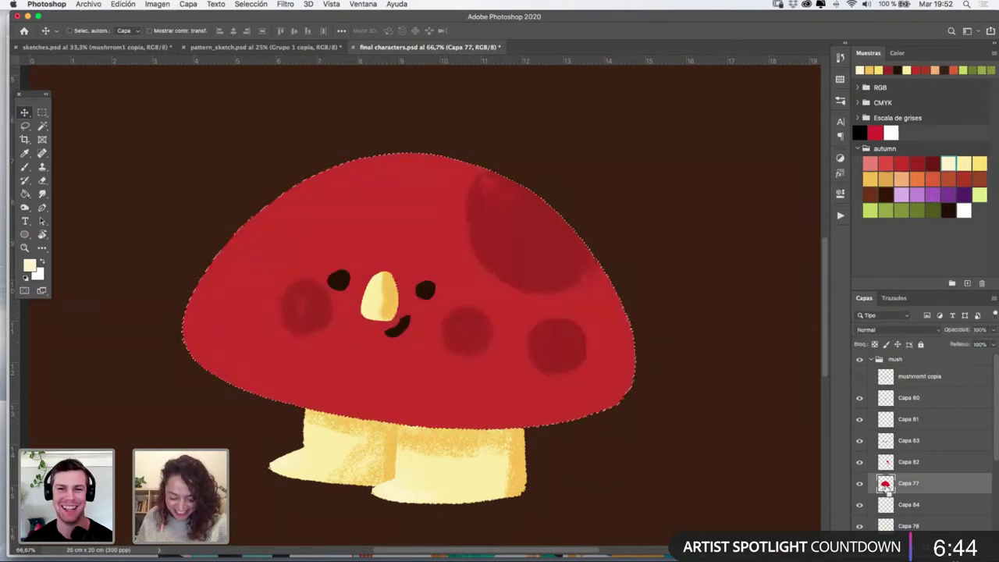
Shade the cap's right edge in dark red with the Nupastel 2017 brush on a new layer above Capa 77
{"action": "left_click", "coordinate": [967, 549]}
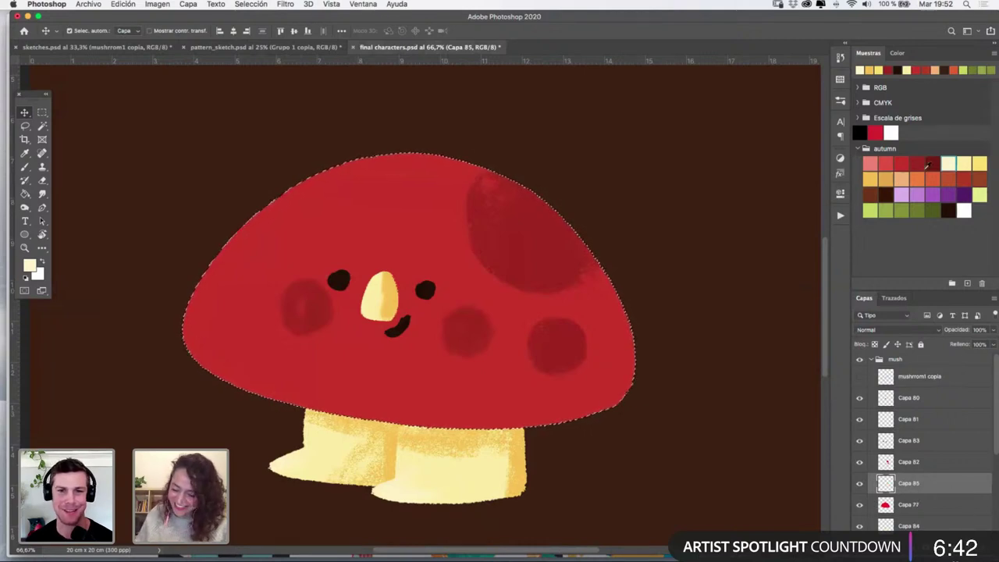
{"action": "left_click", "coordinate": [917, 163]}
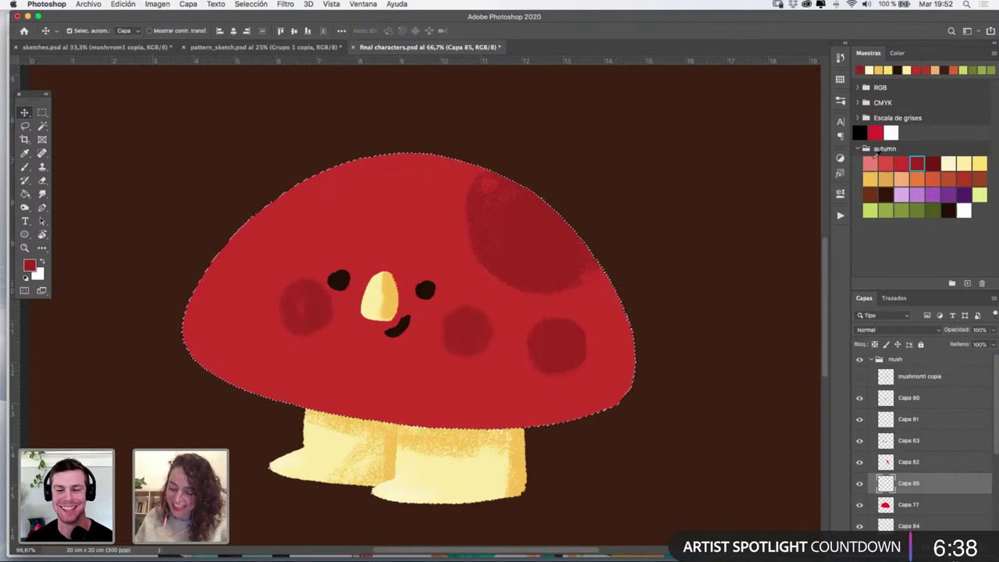
{"action": "left_click", "coordinate": [27, 166]}
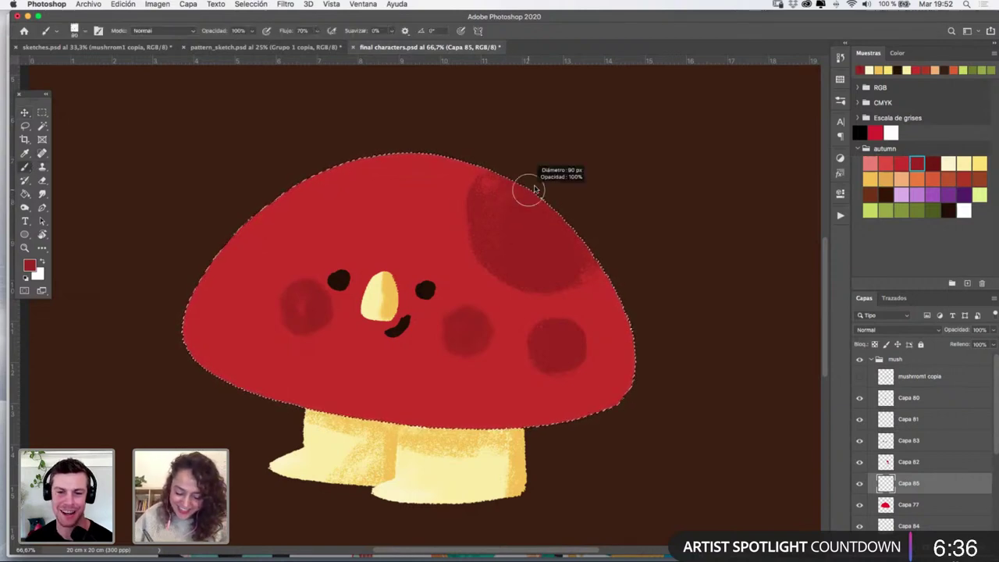
{"action": "mouse_move", "coordinate": [569, 204]}
{"action": "left_mouse_down"}
{"action": "mouse_move", "coordinate": [603, 276]}
{"action": "mouse_move", "coordinate": [629, 418]}
{"action": "mouse_move", "coordinate": [569, 209]}
{"action": "mouse_move", "coordinate": [634, 366]}
{"action": "mouse_move", "coordinate": [612, 427]}
{"action": "mouse_move", "coordinate": [640, 310]}
{"action": "left_mouse_up"}
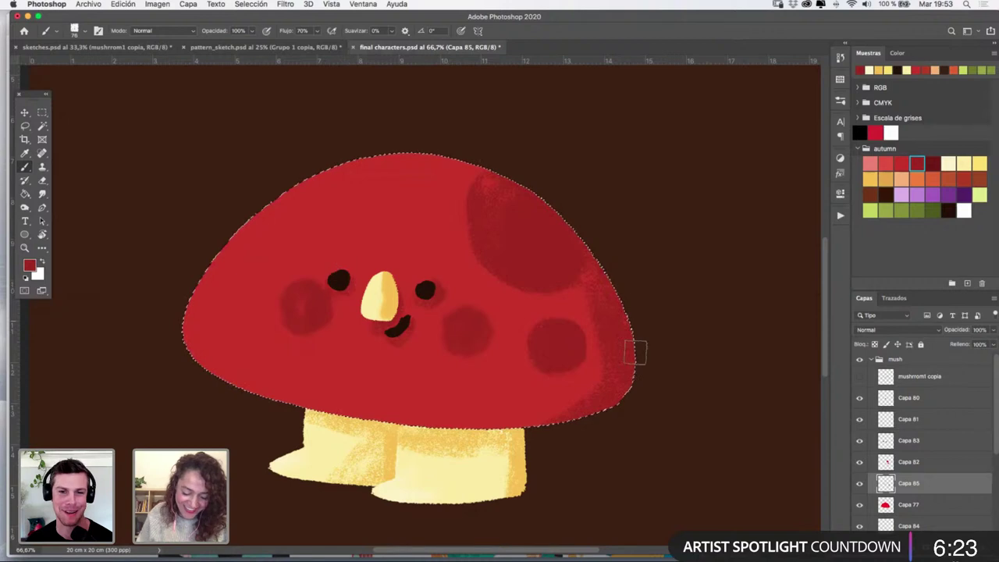
Add grainy dark red texture around the cap's edges with the Noise Control brush at 391 px
{"action": "left_click", "coordinate": [840, 100]}
{"action": "left_click", "coordinate": [737, 355]}
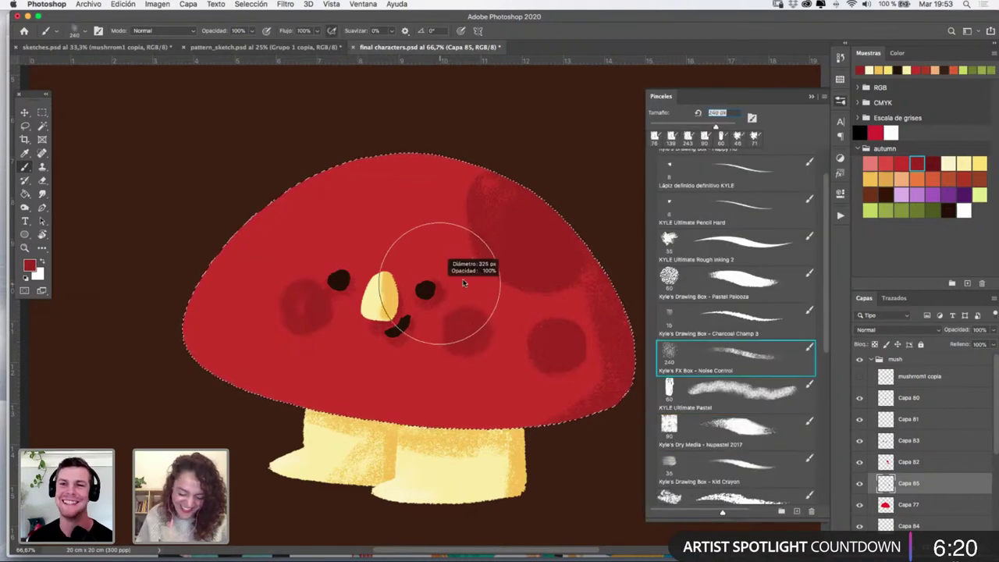
{"action": "left_click_drag", "start_coordinate": [463, 282], "coordinate": [505, 282]}
{"action": "mouse_move", "coordinate": [234, 285]}
{"action": "left_mouse_down"}
{"action": "mouse_move", "coordinate": [247, 325]}
{"action": "mouse_move", "coordinate": [309, 381]}
{"action": "left_mouse_up"}
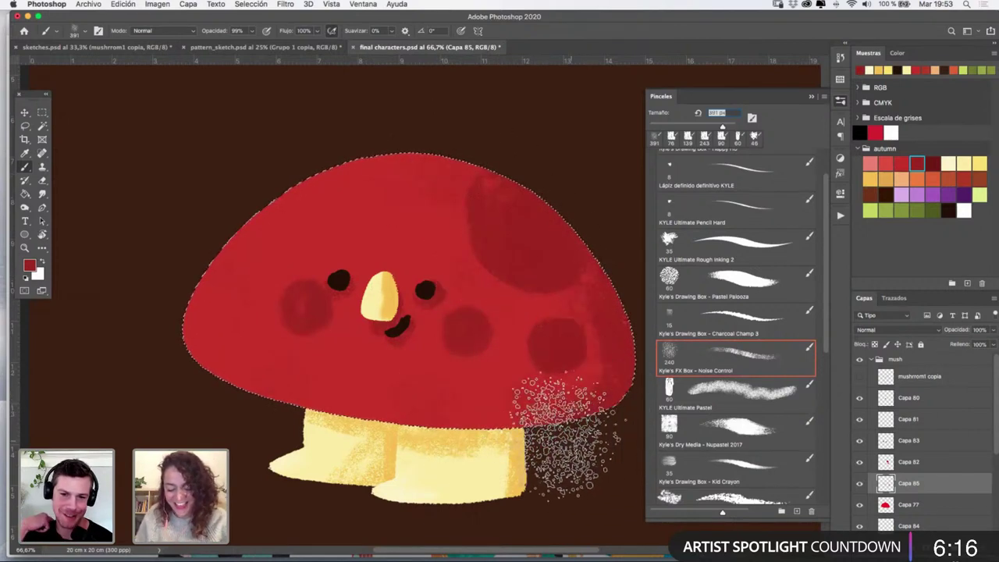
Paint grainy light pink highlights around the face and the cap's left side on a new layer, and set its opacity to 51%
{"action": "left_click", "coordinate": [870, 162]}
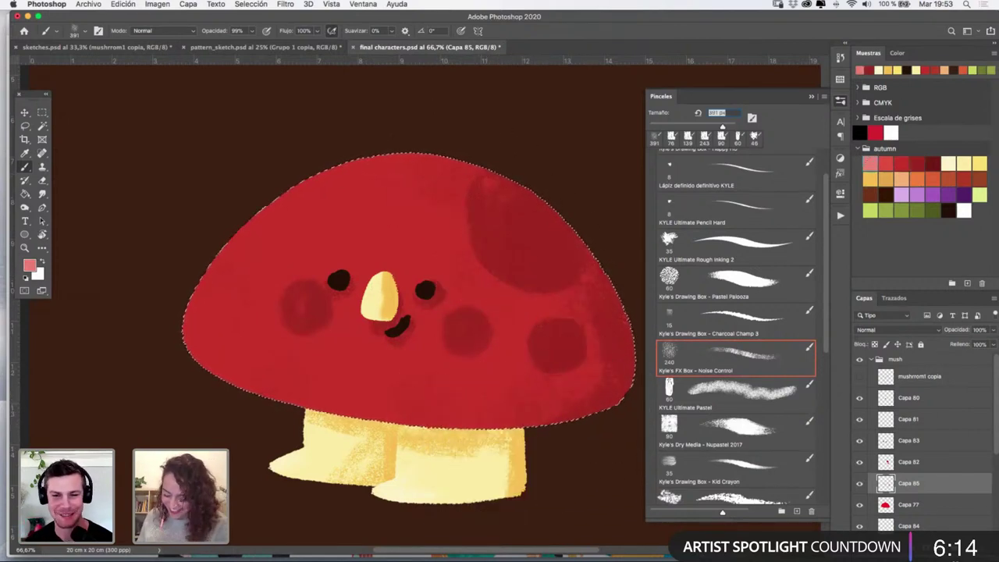
{"action": "left_click", "coordinate": [967, 549]}
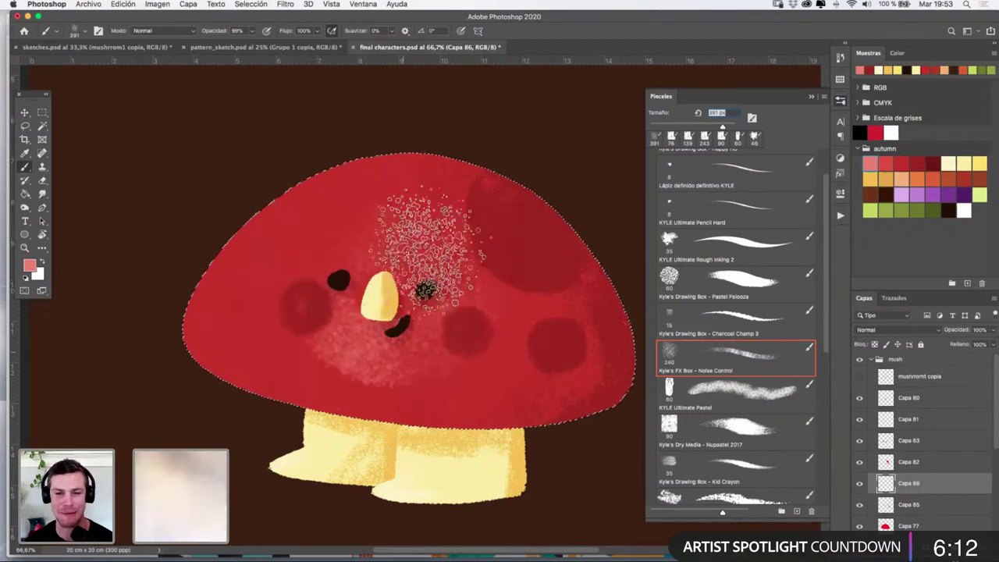
{"action": "mouse_move", "coordinate": [431, 248]}
{"action": "left_mouse_down"}
{"action": "mouse_move", "coordinate": [348, 301]}
{"action": "mouse_move", "coordinate": [437, 293]}
{"action": "left_mouse_up"}
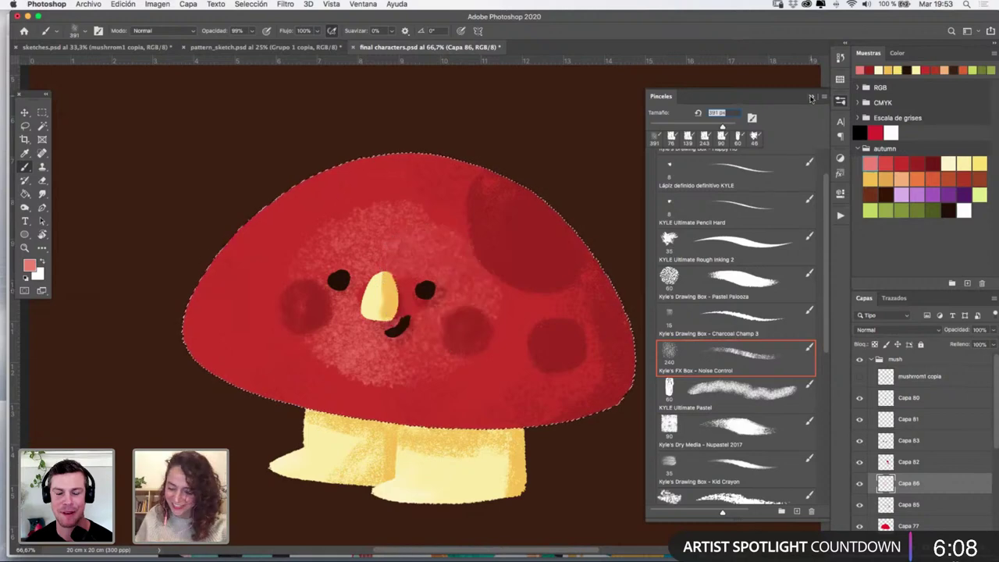
{"action": "left_click", "coordinate": [591, 258]}
{"action": "left_click", "coordinate": [277, 335]}
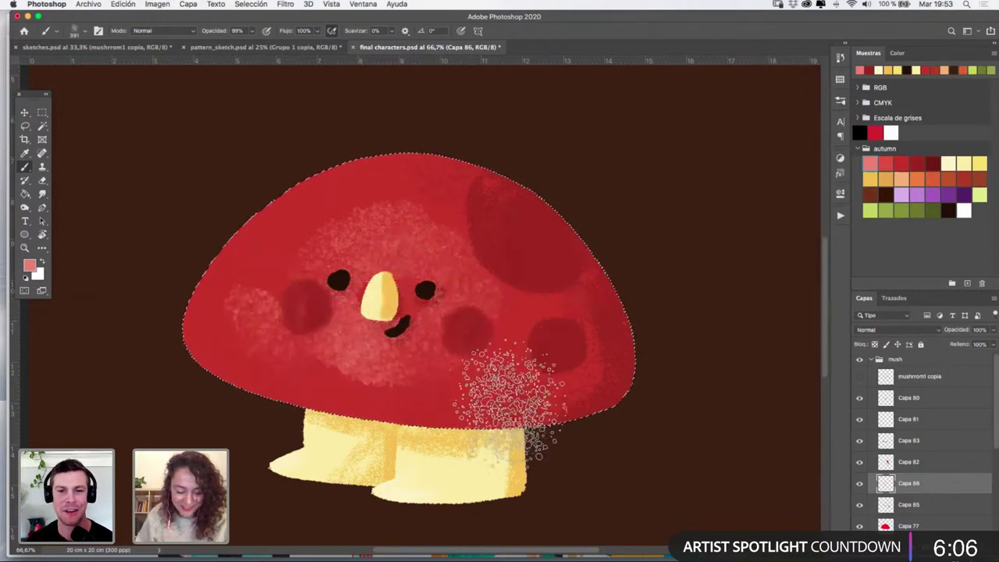
{"action": "left_click", "coordinate": [992, 329]}
{"action": "left_click_drag", "start_coordinate": [963, 345], "coordinate": [965, 345]}
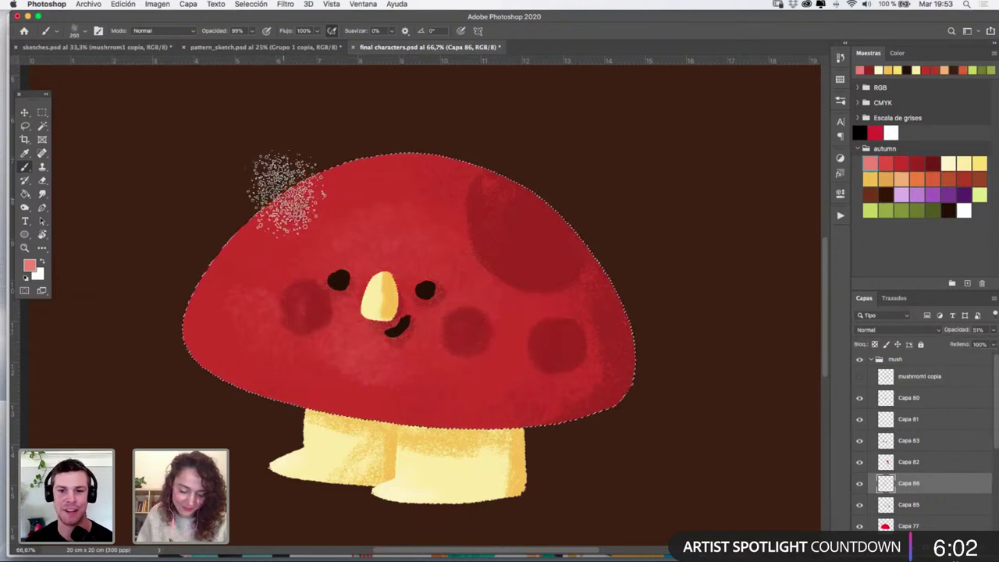
Add light pink noise highlights along the cap's upper-left and lower edges with a smaller brush, and clear the selection
{"action": "left_click_drag", "start_coordinate": [286, 195], "coordinate": [266, 211]}
{"action": "mouse_move", "coordinate": [293, 406]}
{"action": "left_mouse_down"}
{"action": "mouse_move", "coordinate": [399, 409]}
{"action": "mouse_move", "coordinate": [308, 396]}
{"action": "mouse_move", "coordinate": [496, 442]}
{"action": "left_mouse_up"}
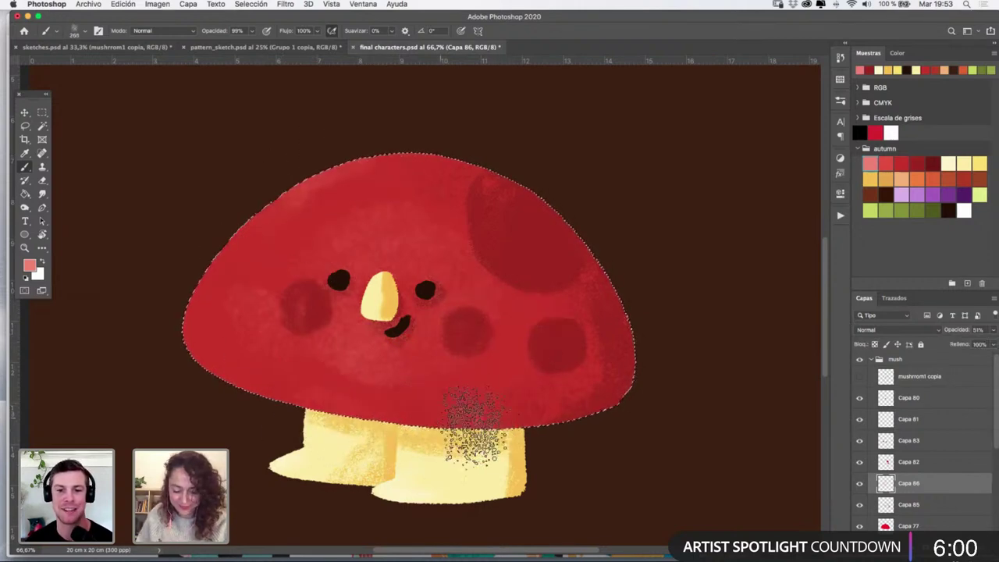
{"action": "key", "text": "super+d"}
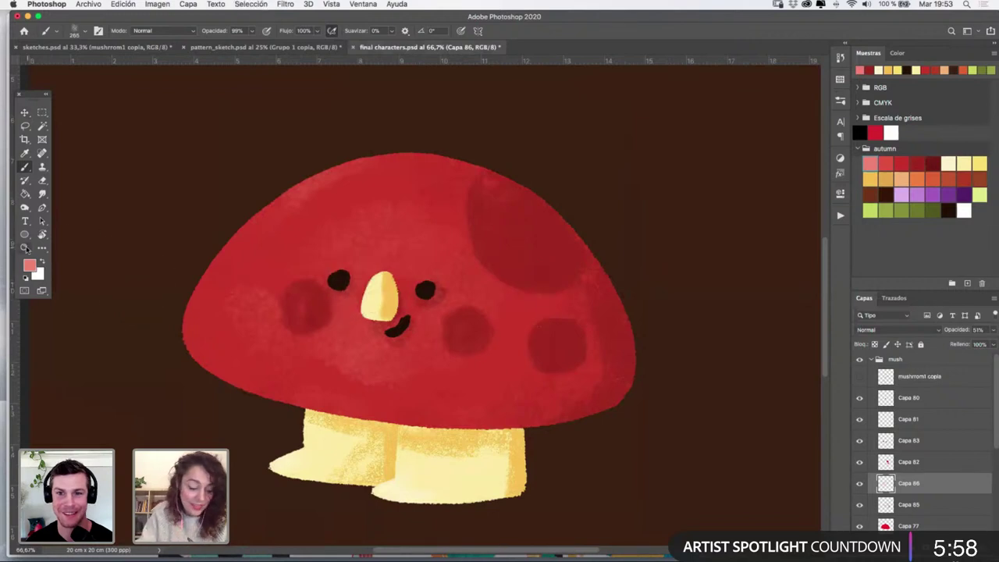
Select the spots layer Capa 82 and compare the cap with its spots hidden and shown
{"action": "left_click", "coordinate": [25, 248]}
{"action": "left_click", "coordinate": [524, 317], "text": "alt"}
{"action": "left_click", "coordinate": [524, 317], "text": "alt"}
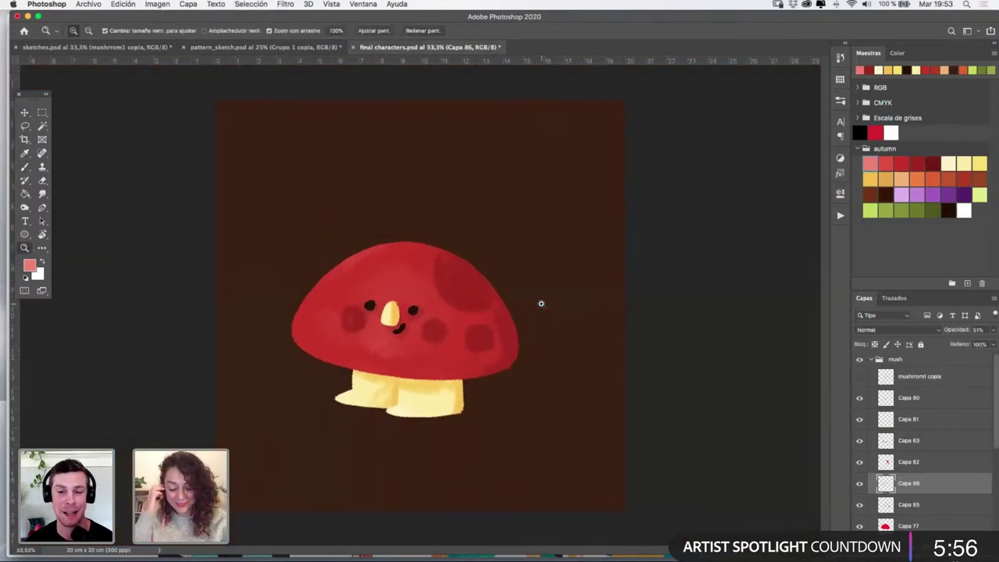
{"action": "left_click", "coordinate": [503, 331]}
{"action": "left_click", "coordinate": [503, 331]}
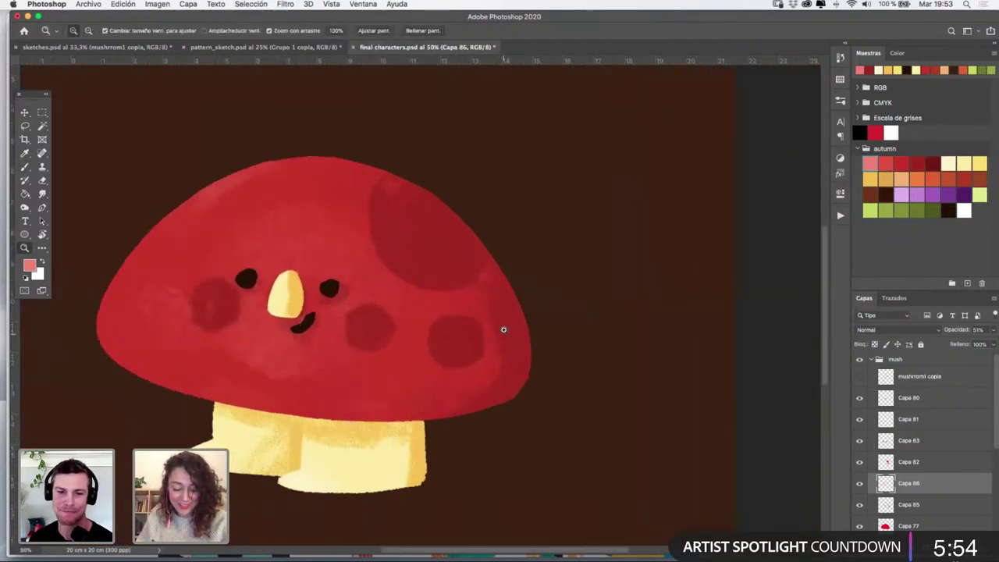
{"action": "key", "text": "v"}
{"action": "left_click", "coordinate": [451, 247]}
{"action": "left_click", "coordinate": [861, 462]}
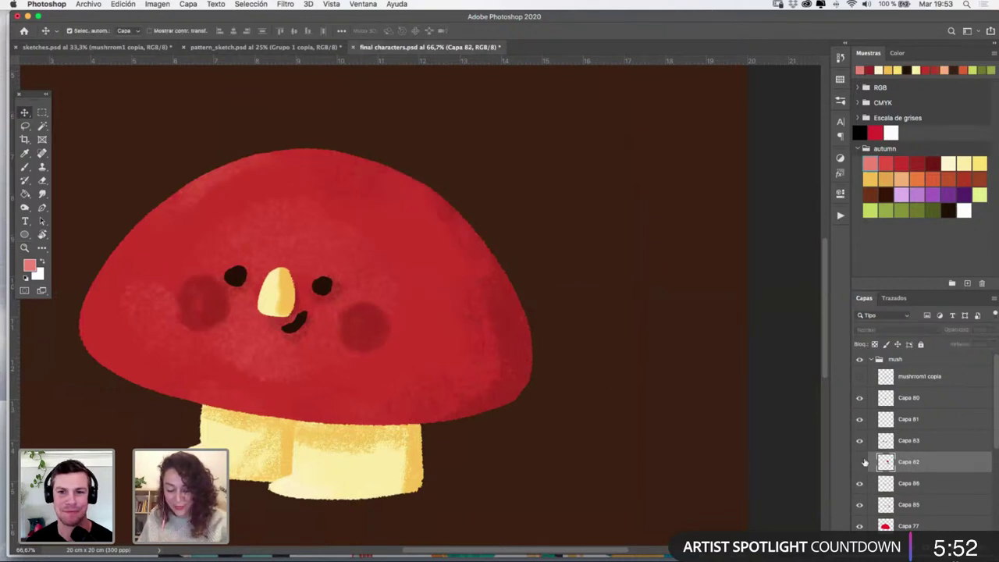
{"action": "left_click", "coordinate": [860, 463]}
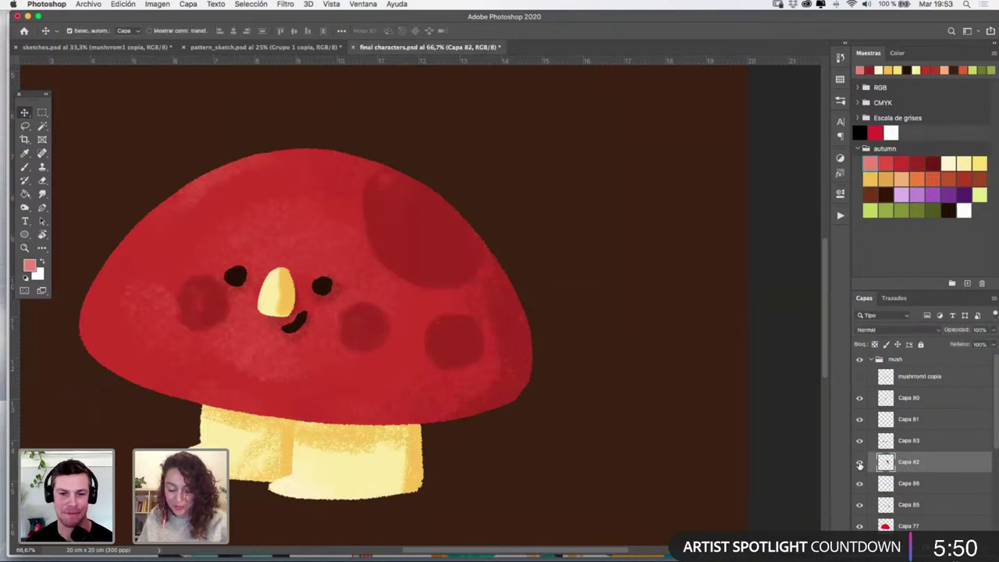
{"action": "left_click", "coordinate": [860, 463]}
{"action": "left_click", "coordinate": [860, 463]}
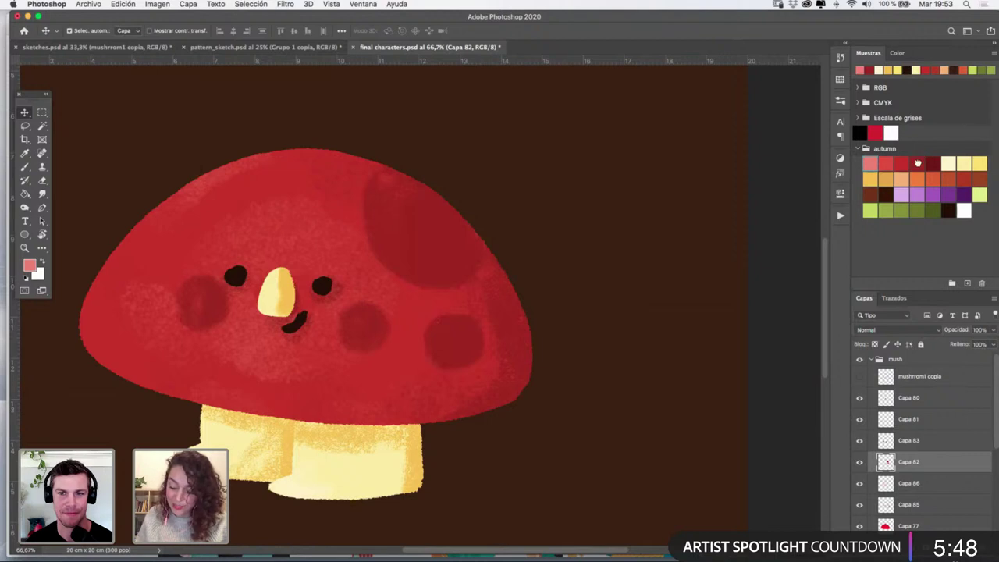
Paint small dark red spots on the cap's upper left, lower right and left edge with the 52 px Nupastel 2017 brush on layer Capa 82
{"action": "left_click", "coordinate": [917, 162]}
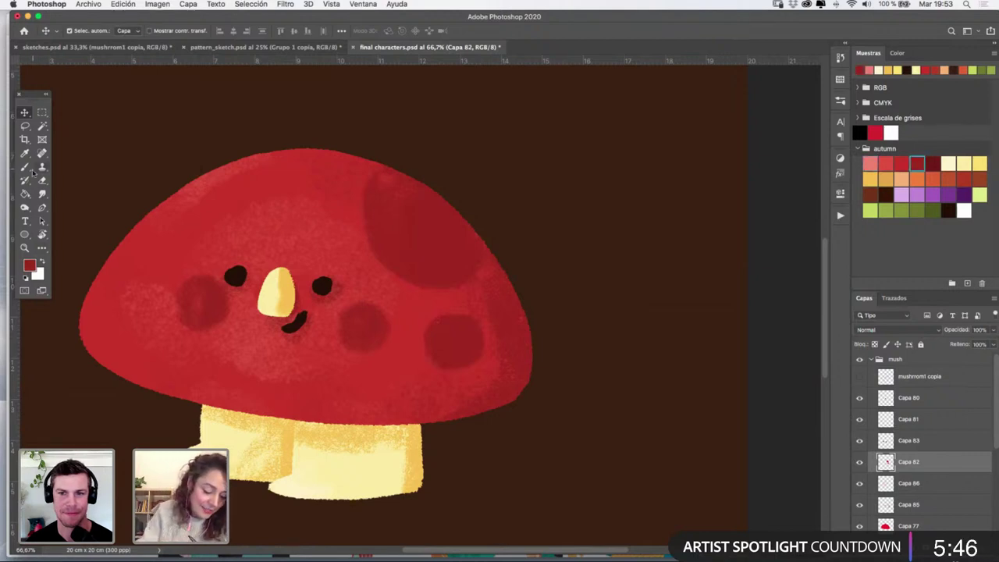
{"action": "left_click", "coordinate": [25, 166]}
{"action": "left_click", "coordinate": [840, 99]}
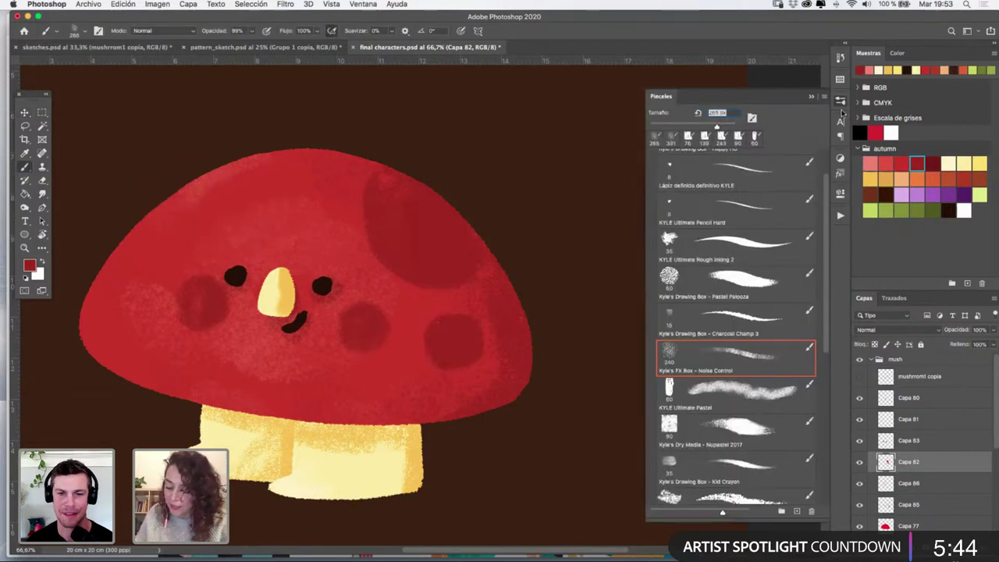
{"action": "left_click", "coordinate": [739, 427]}
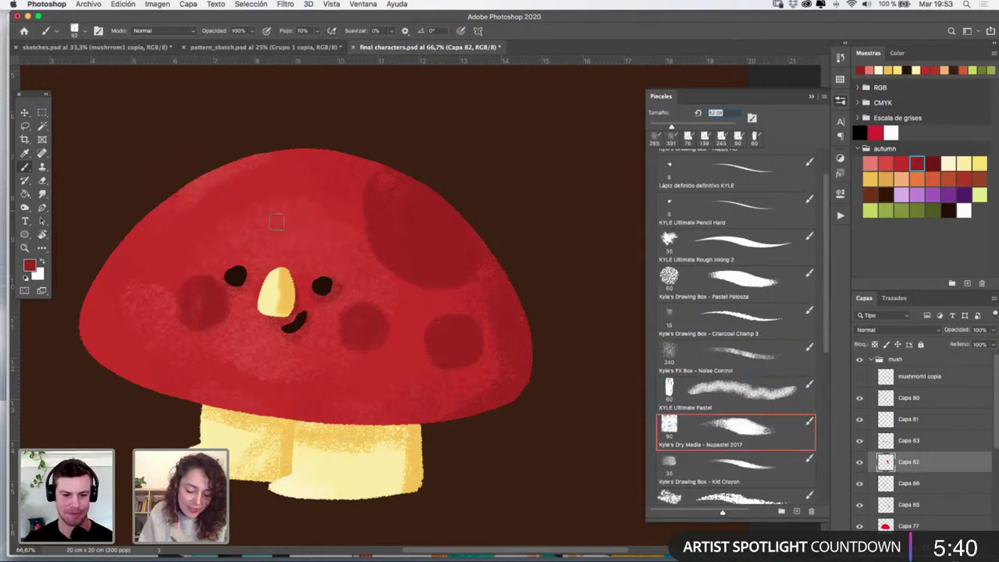
{"action": "left_click_drag", "start_coordinate": [200, 211], "coordinate": [194, 213]}
{"action": "left_click_drag", "start_coordinate": [248, 188], "coordinate": [239, 224]}
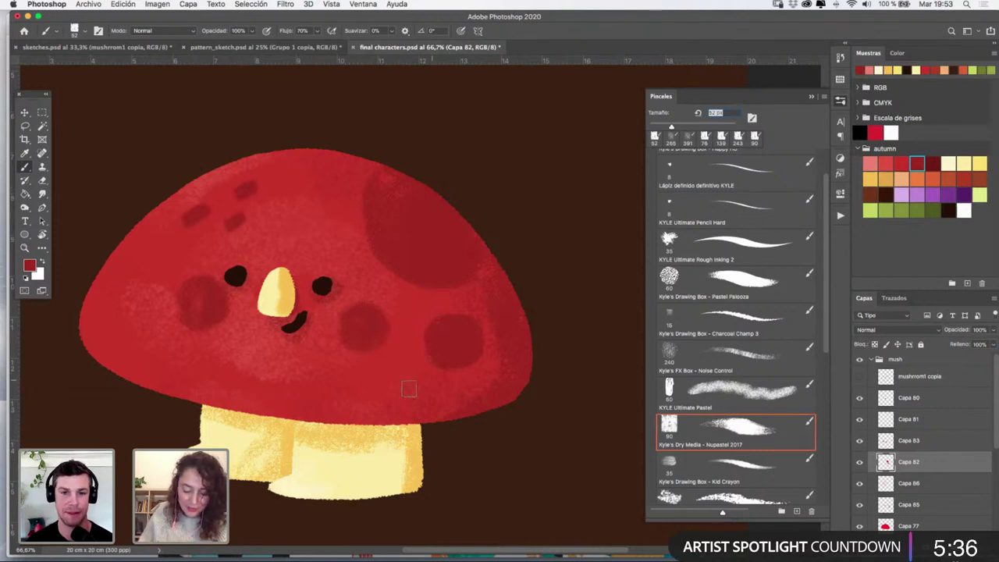
{"action": "left_click_drag", "start_coordinate": [413, 387], "coordinate": [416, 382]}
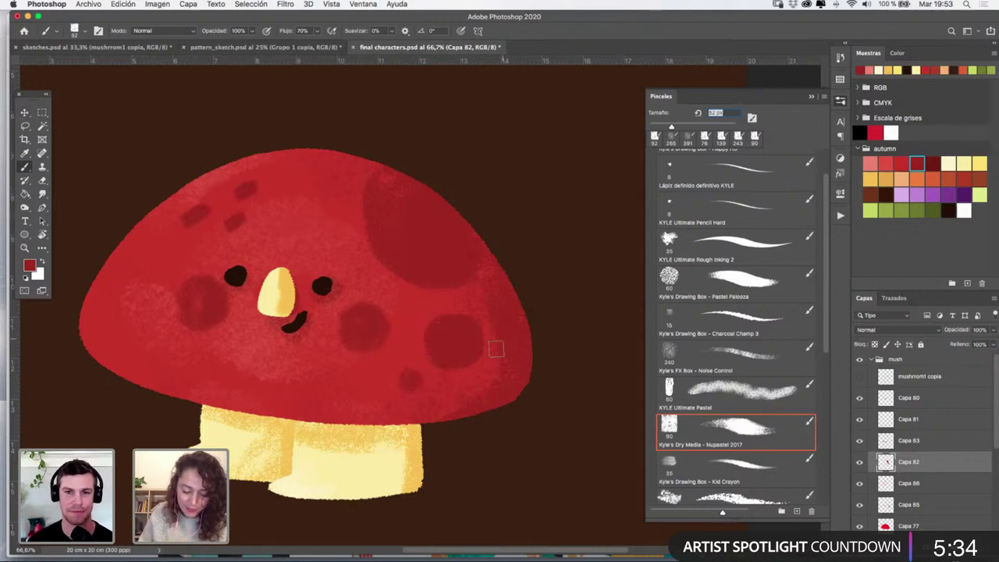
{"action": "left_click", "coordinate": [811, 96]}
{"action": "left_click_drag", "start_coordinate": [107, 332], "coordinate": [113, 342]}
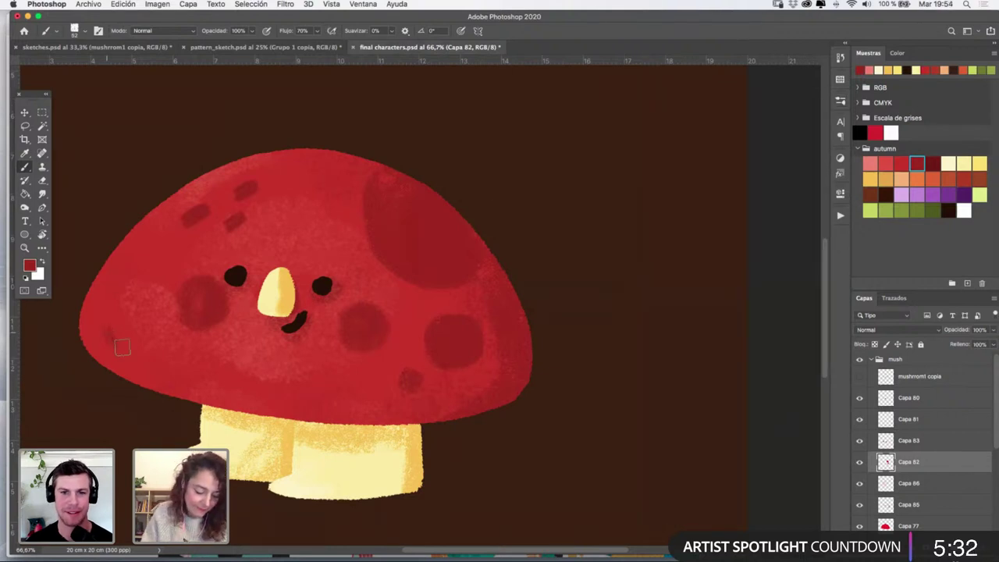
Duplicate the short mushroom's painted layers from Capa 80 down to Capa 79, merge the copies into one layer, and select the mush group
{"action": "left_click", "coordinate": [25, 248]}
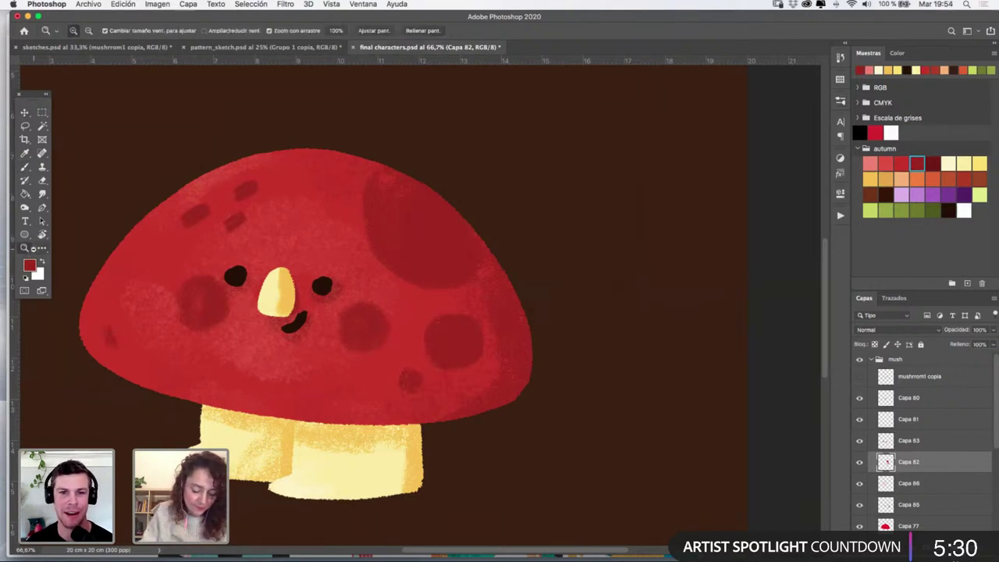
{"action": "left_click", "coordinate": [459, 285], "text": "alt"}
{"action": "left_click", "coordinate": [466, 280], "text": "alt"}
{"action": "left_click", "coordinate": [472, 274], "text": "alt"}
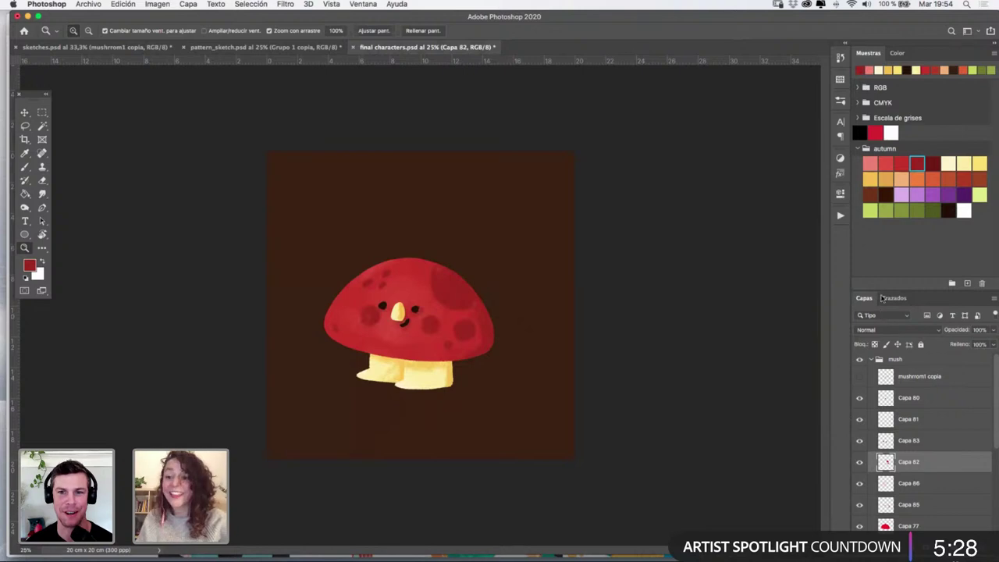
{"action": "scroll", "coordinate": [990, 398], "scroll_direction": "down", "scroll_amount": 1}
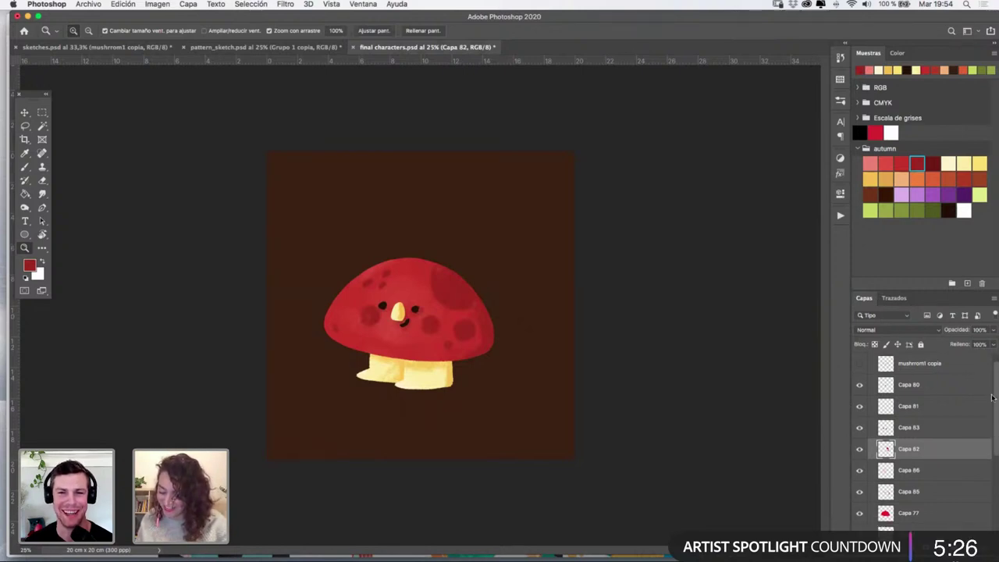
{"action": "left_click", "coordinate": [989, 396]}
{"action": "scroll", "coordinate": [993, 398], "scroll_direction": "down", "scroll_amount": 1}
{"action": "left_click_drag", "start_coordinate": [995, 397], "coordinate": [994, 441]}
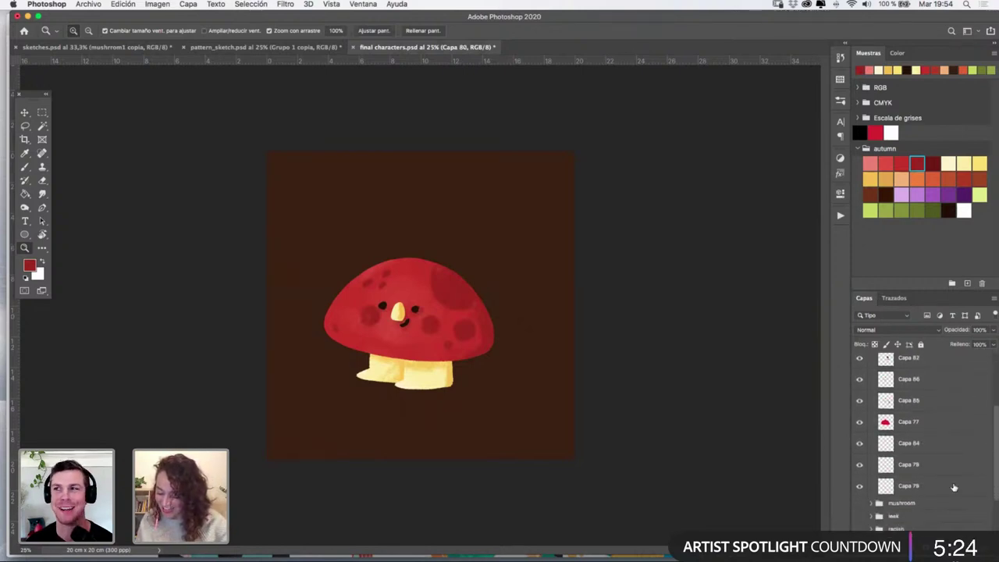
{"action": "left_click", "coordinate": [954, 486], "text": "shift"}
{"action": "left_click_drag", "start_coordinate": [969, 494], "coordinate": [968, 547]}
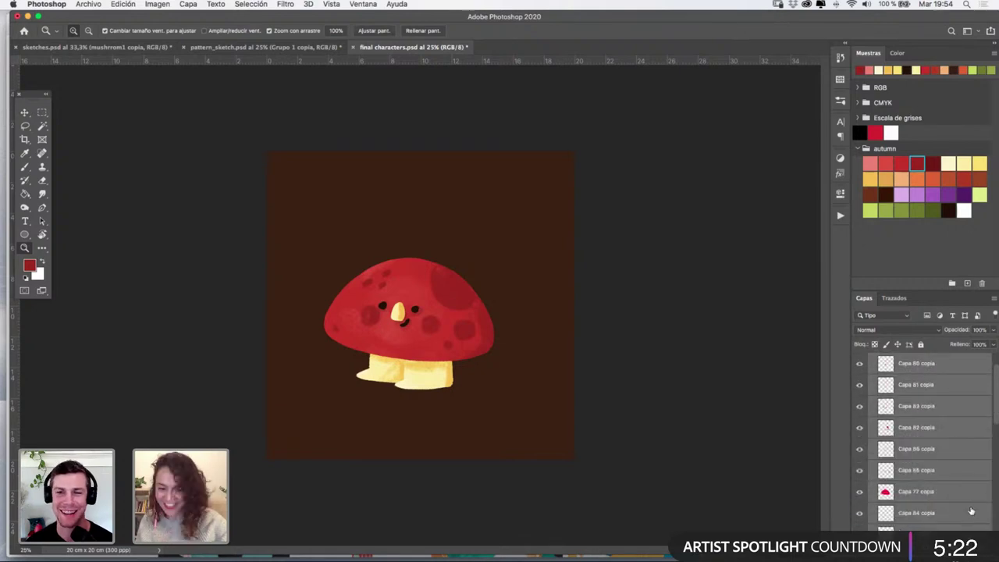
{"action": "key", "text": "super+e"}
{"action": "scroll", "coordinate": [993, 372], "scroll_direction": "up", "scroll_amount": 2}
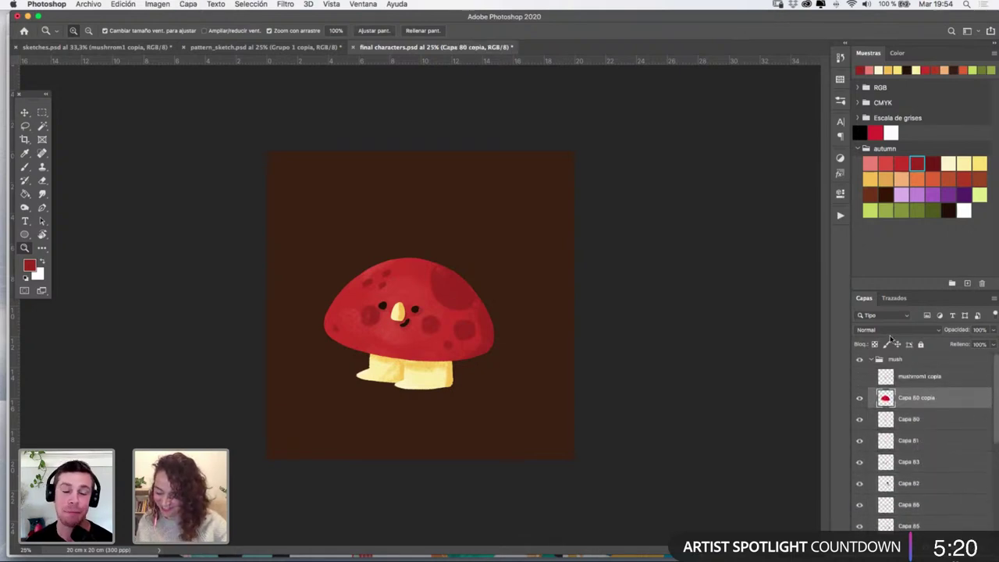
{"action": "left_click", "coordinate": [872, 360]}
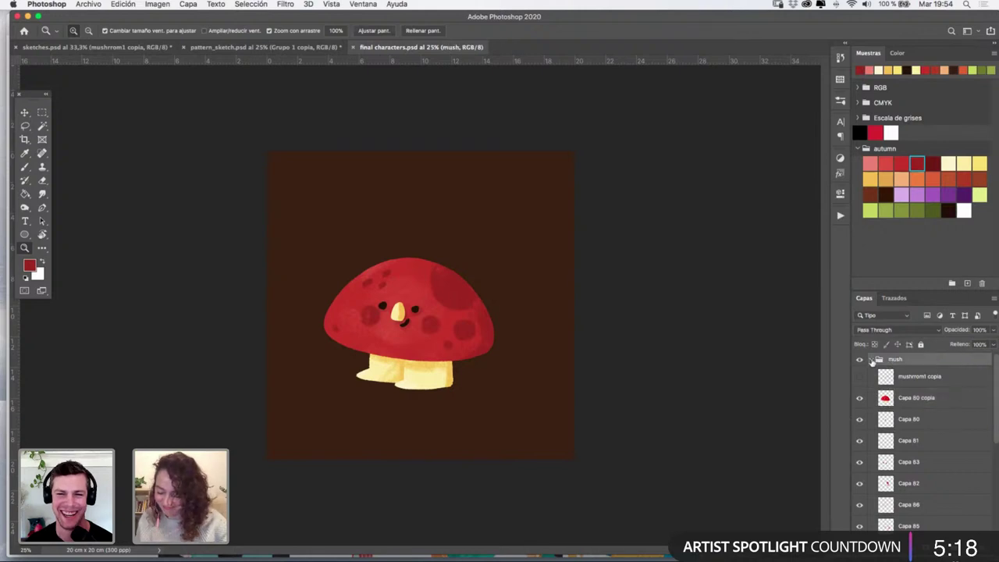
Check the pattern sketch for the next character, and copy the berries sketch layer from sketches.psd into final characters.psd
{"action": "left_click", "coordinate": [280, 48]}
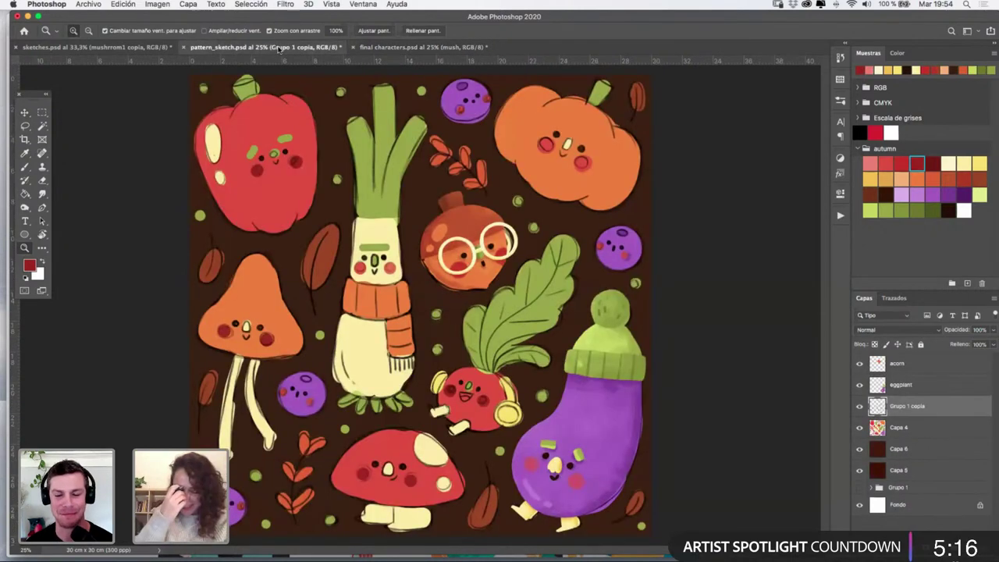
{"action": "key", "text": "v"}
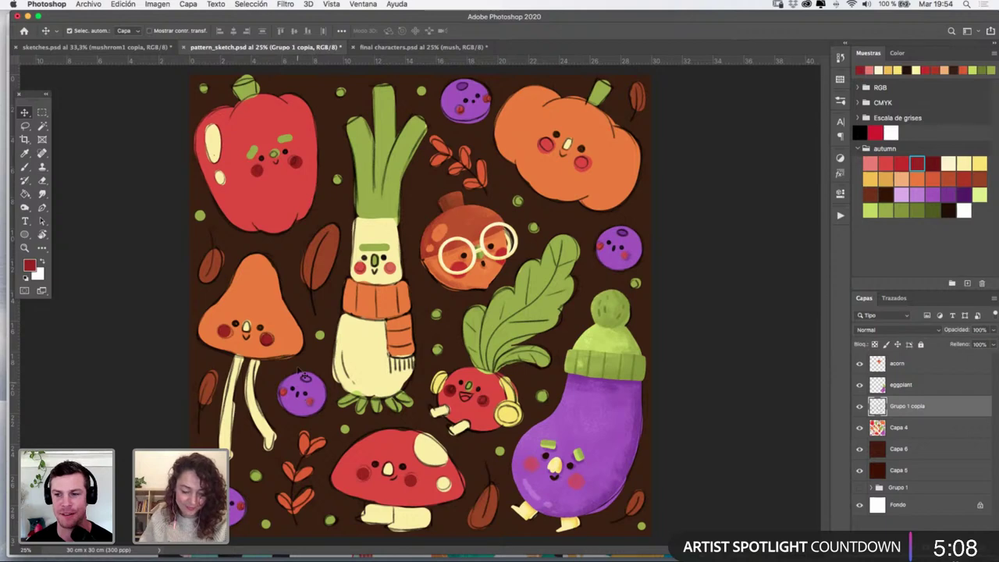
{"action": "key", "text": "ctrl+shift+Tab"}
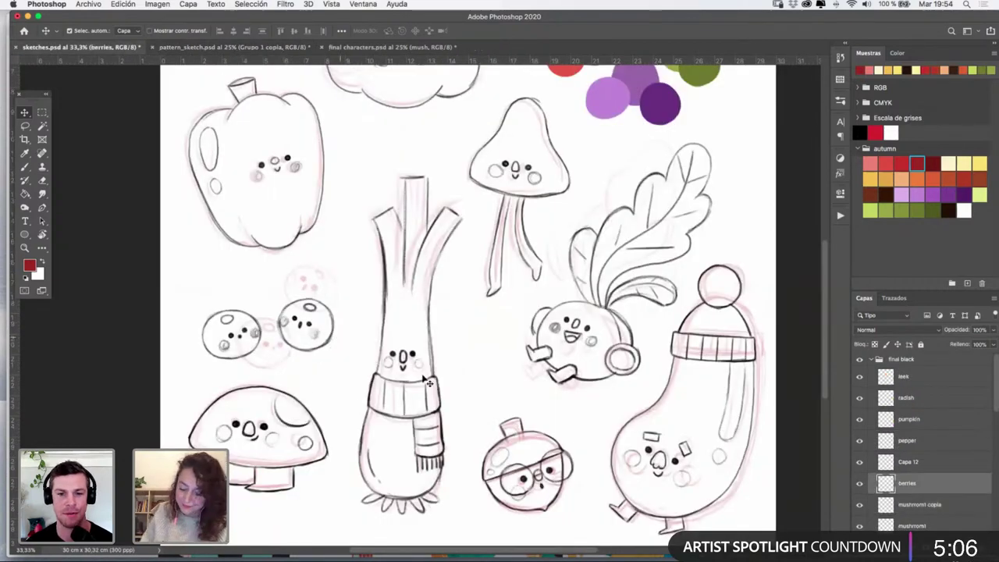
{"action": "left_click", "coordinate": [400, 48]}
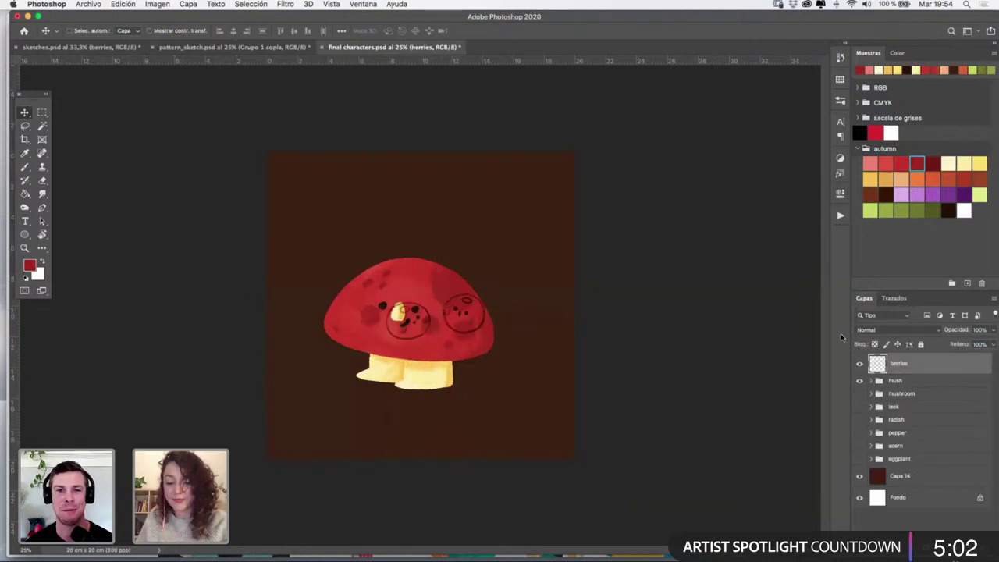
Enlarge the pasted berries sketch and shift it slightly upward on the canvas
{"action": "key", "text": "ctrl+t"}
{"action": "mouse_move", "coordinate": [487, 294]}
{"action": "left_mouse_down"}
{"action": "mouse_move", "coordinate": [552, 250]}
{"action": "mouse_move", "coordinate": [484, 271]}
{"action": "left_mouse_up"}
{"action": "key", "text": "Return"}
{"action": "key", "text": "Return"}
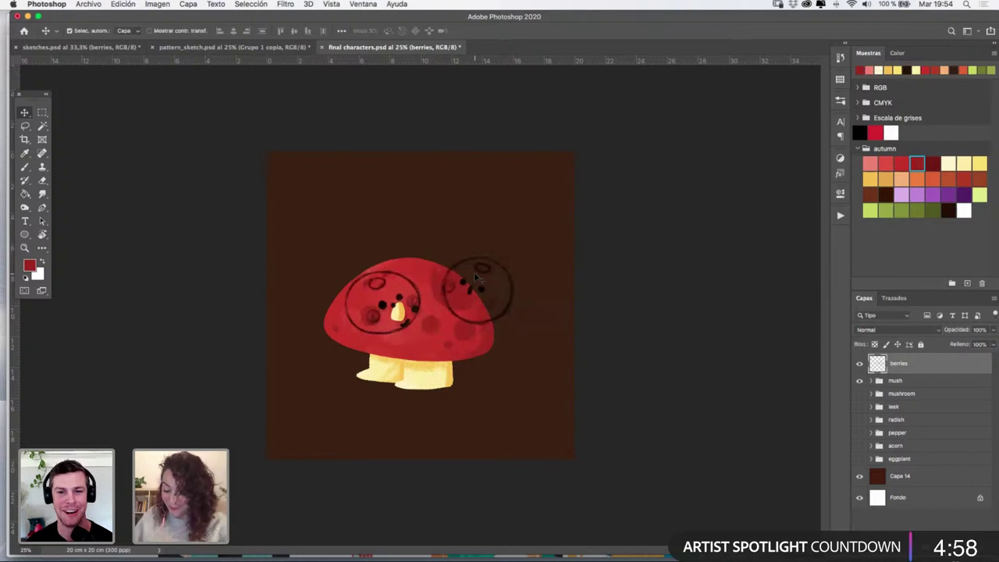
Hide the mush group, put the berries layer into a new group, and name that group berrie
{"action": "left_click", "coordinate": [860, 380]}
{"action": "key", "text": "ctrl+g"}
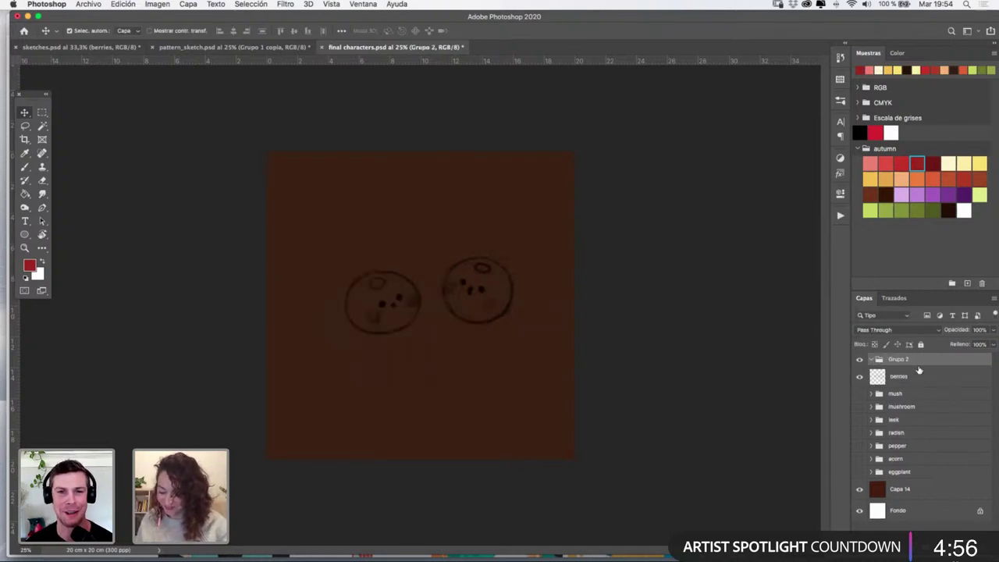
{"action": "left_click", "coordinate": [906, 377]}
{"action": "double_click", "coordinate": [899, 359]}
{"action": "type", "text": "b"}
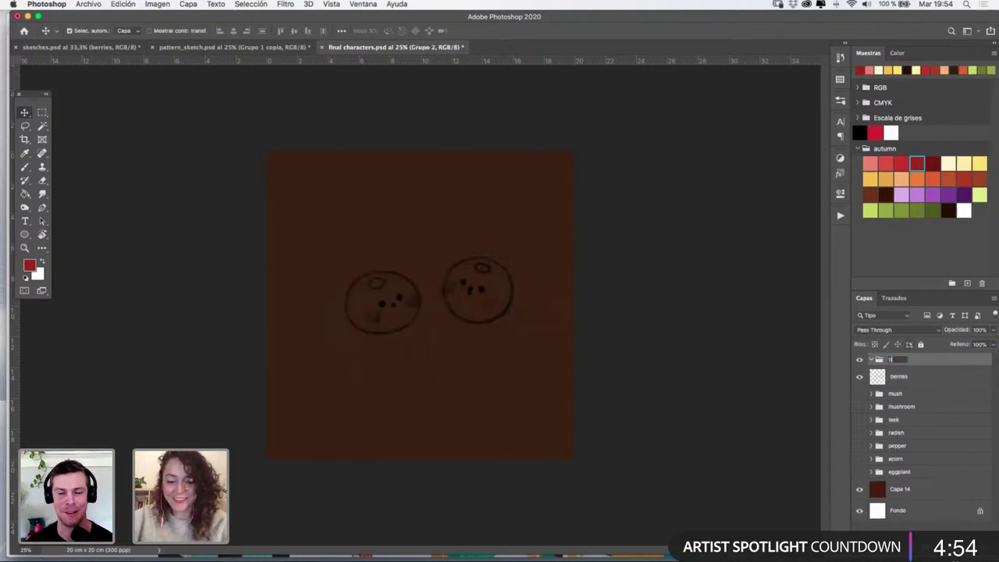
{"action": "type", "text": "errie"}
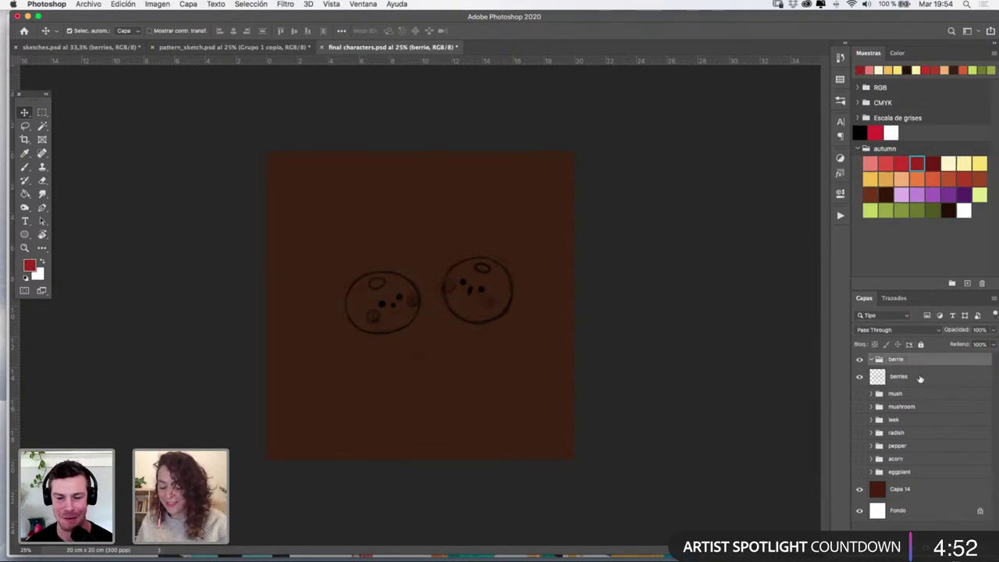
Enlarge the two-berry sketch on the berries layer further and center it on the dark brown background
{"action": "left_click", "coordinate": [920, 377]}
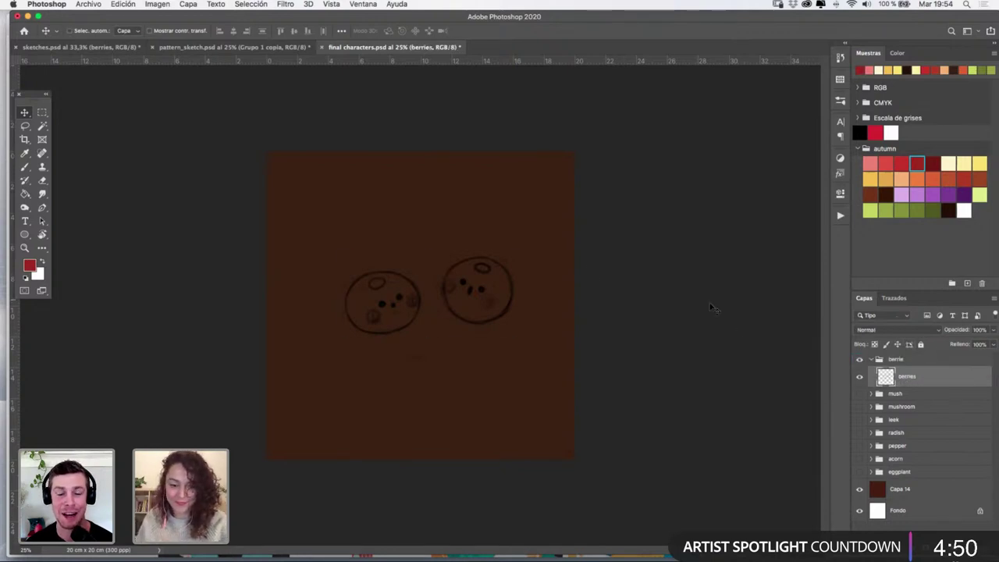
{"action": "key", "text": "ctrl+t"}
{"action": "left_click_drag", "start_coordinate": [514, 256], "coordinate": [552, 231]}
{"action": "key", "text": "Return"}
{"action": "left_click_drag", "start_coordinate": [500, 285], "coordinate": [480, 306]}
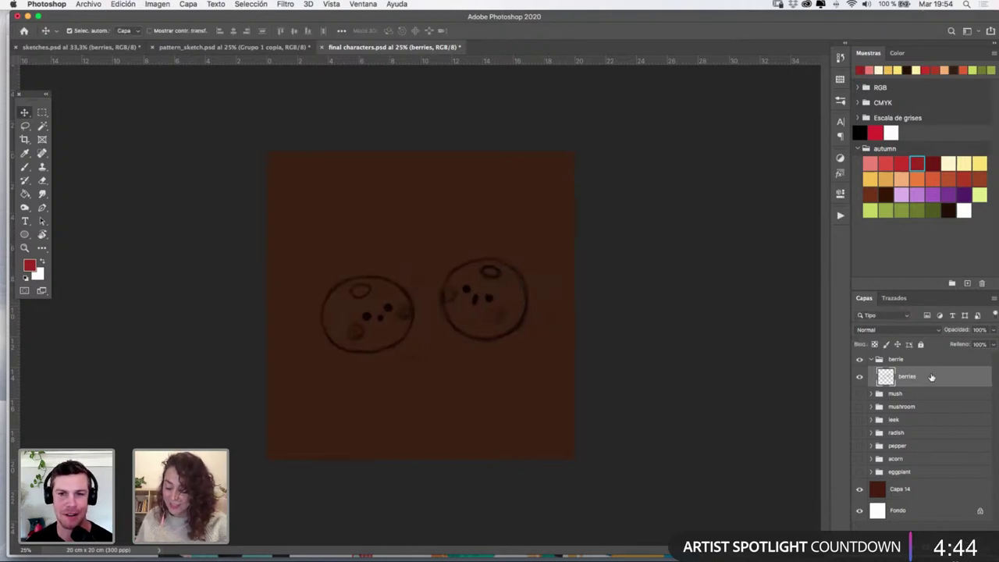
Lower the berries sketch layer's opacity to 70% and lock the layer
{"action": "left_click", "coordinate": [992, 330]}
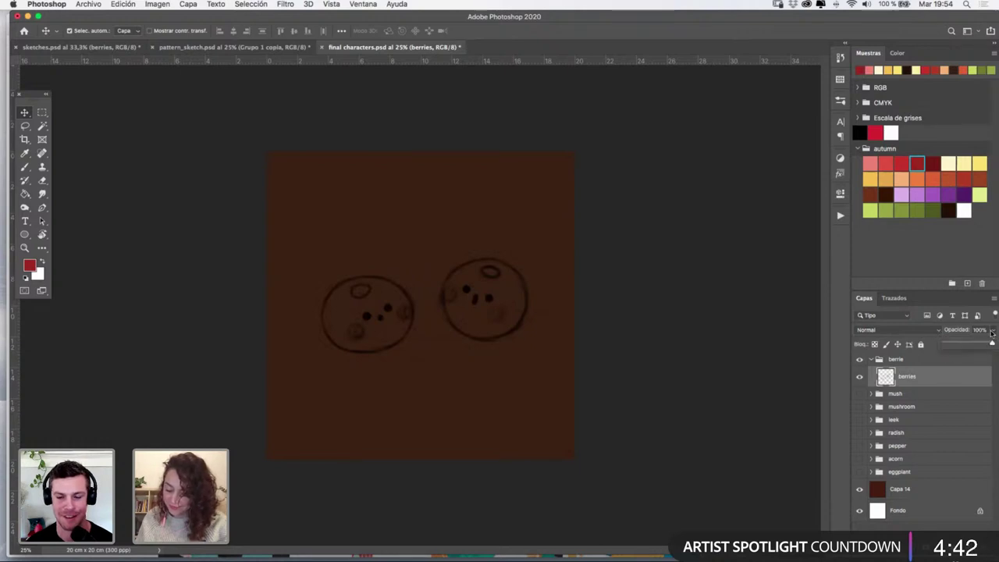
{"action": "left_click", "coordinate": [975, 343]}
{"action": "left_click", "coordinate": [954, 372]}
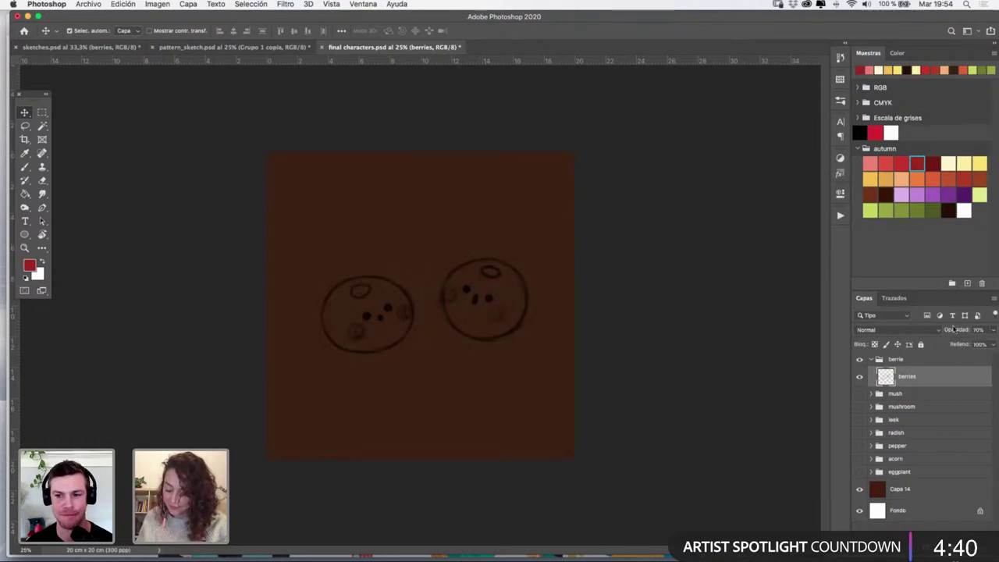
{"action": "left_click", "coordinate": [921, 345]}
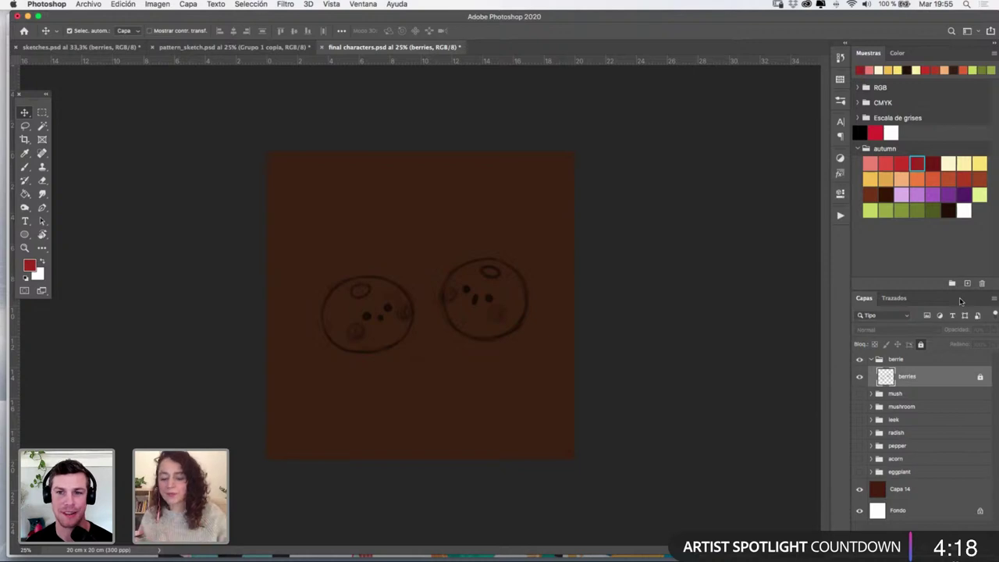
Add a new layer beneath the berries sketch and choose the medium purple from the autumn swatches
{"action": "left_click", "coordinate": [965, 549]}
{"action": "left_click_drag", "start_coordinate": [932, 375], "coordinate": [931, 409]}
{"action": "left_click", "coordinate": [939, 193]}
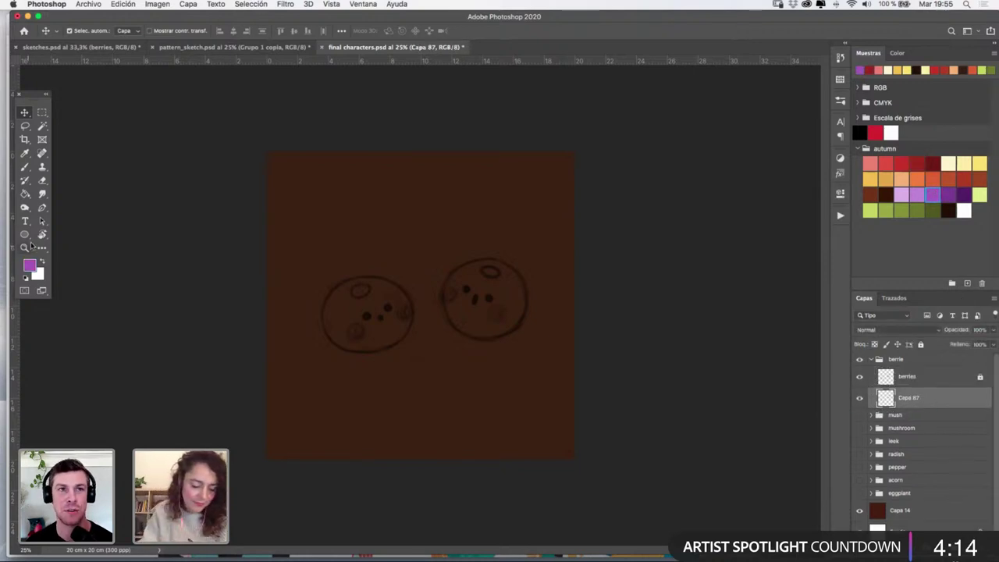
Paint closed purple outlines around both berries with the 72 px textured brush, following the sketch and widening the upper-right berry's edge
{"action": "key", "text": "z"}
{"action": "left_click", "coordinate": [492, 316]}
{"action": "left_click", "coordinate": [497, 312]}
{"action": "key", "text": "b"}
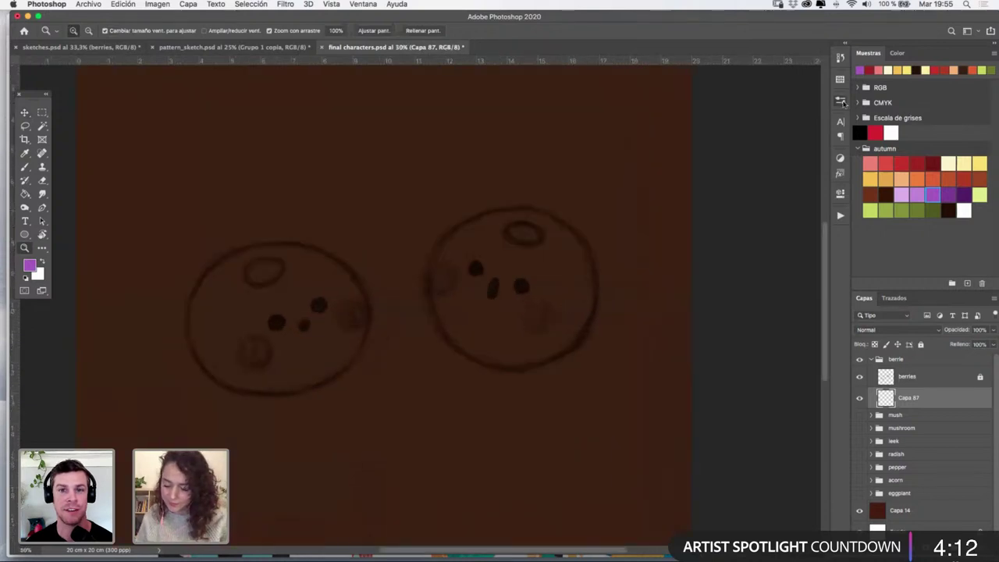
{"action": "left_click", "coordinate": [840, 100]}
{"action": "left_click", "coordinate": [737, 244]}
{"action": "left_click", "coordinate": [839, 100]}
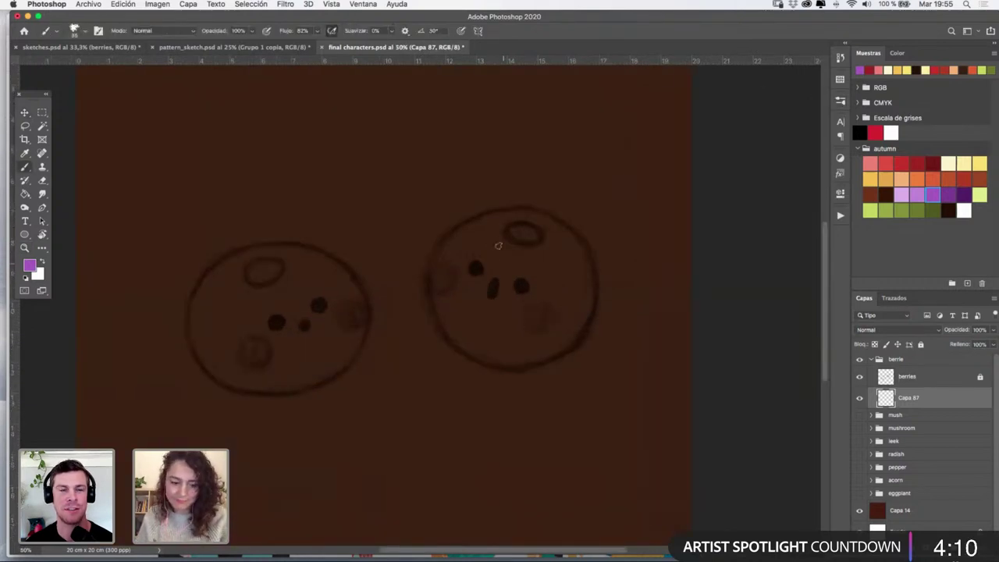
{"action": "mouse_move", "coordinate": [507, 256]}
{"action": "left_mouse_down"}
{"action": "mouse_move", "coordinate": [518, 256]}
{"action": "mouse_move", "coordinate": [507, 258]}
{"action": "left_mouse_up"}
{"action": "mouse_move", "coordinate": [526, 209]}
{"action": "left_mouse_down"}
{"action": "mouse_move", "coordinate": [440, 241]}
{"action": "mouse_move", "coordinate": [453, 340]}
{"action": "mouse_move", "coordinate": [538, 357]}
{"action": "mouse_move", "coordinate": [591, 286]}
{"action": "mouse_move", "coordinate": [535, 216]}
{"action": "mouse_move", "coordinate": [490, 213]}
{"action": "left_mouse_up"}
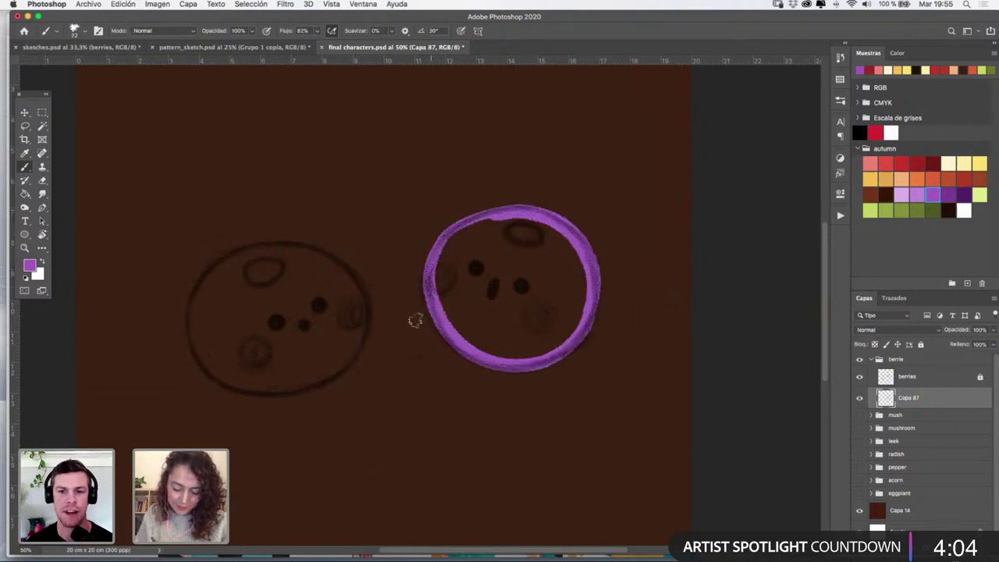
{"action": "mouse_move", "coordinate": [273, 244]}
{"action": "left_mouse_down"}
{"action": "mouse_move", "coordinate": [182, 331]}
{"action": "mouse_move", "coordinate": [249, 392]}
{"action": "mouse_move", "coordinate": [340, 370]}
{"action": "mouse_move", "coordinate": [363, 301]}
{"action": "mouse_move", "coordinate": [295, 242]}
{"action": "mouse_move", "coordinate": [246, 248]}
{"action": "left_mouse_up"}
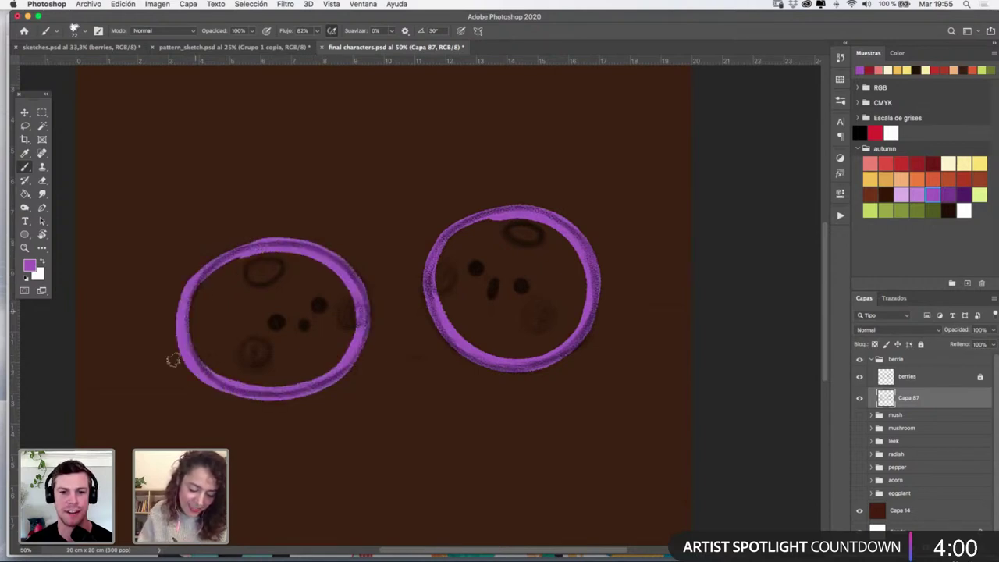
{"action": "mouse_move", "coordinate": [511, 208]}
{"action": "left_mouse_down"}
{"action": "mouse_move", "coordinate": [443, 235]}
{"action": "mouse_move", "coordinate": [419, 272]}
{"action": "mouse_move", "coordinate": [432, 324]}
{"action": "mouse_move", "coordinate": [459, 352]}
{"action": "mouse_move", "coordinate": [559, 344]}
{"action": "left_mouse_up"}
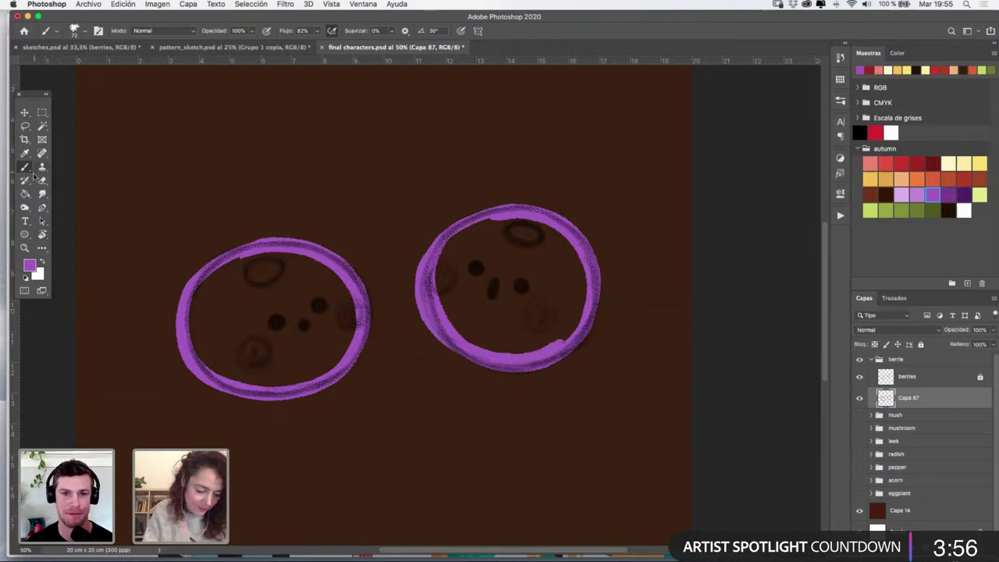
Fill both berry outlines with the same purple, and hide the sketch to inspect the shapes up close
{"action": "left_click", "coordinate": [25, 193]}
{"action": "left_click", "coordinate": [320, 303]}
{"action": "left_click", "coordinate": [494, 297]}
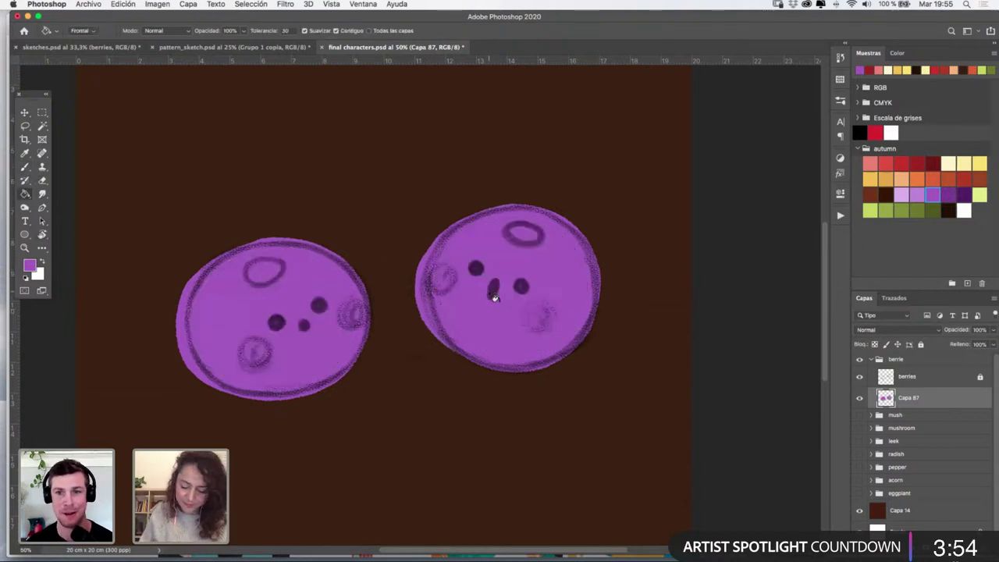
{"action": "left_click", "coordinate": [860, 378]}
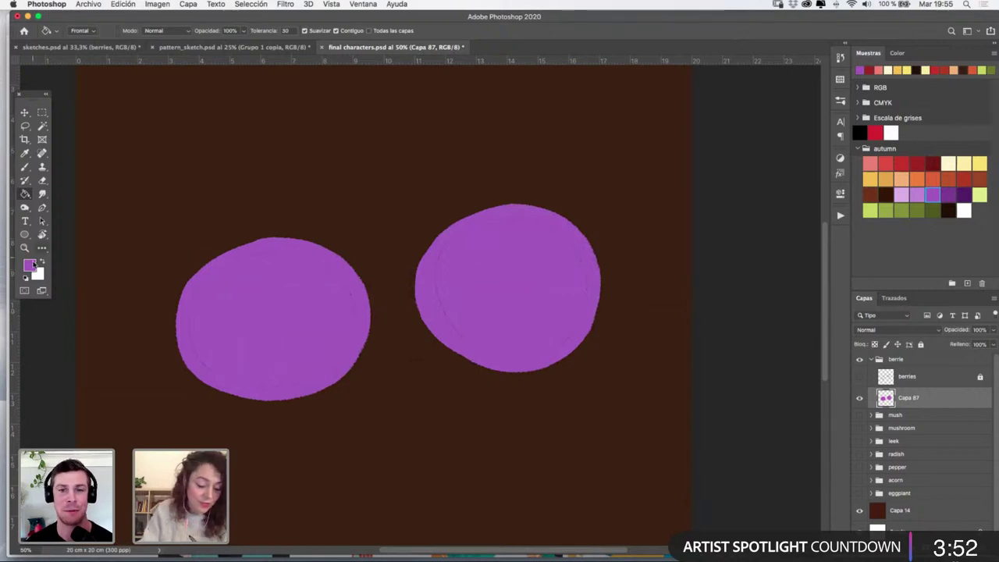
{"action": "left_click", "coordinate": [26, 249]}
{"action": "left_click", "coordinate": [512, 282]}
{"action": "left_click", "coordinate": [25, 167]}
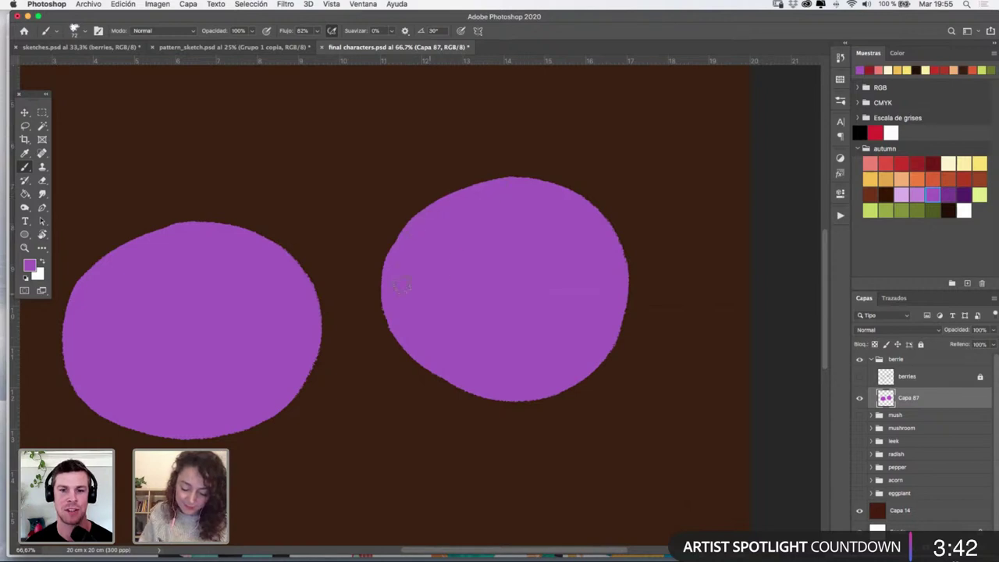
Show the berries sketch again, unlock it, reduce its opacity to 42%, and lock it again
{"action": "left_click", "coordinate": [859, 376]}
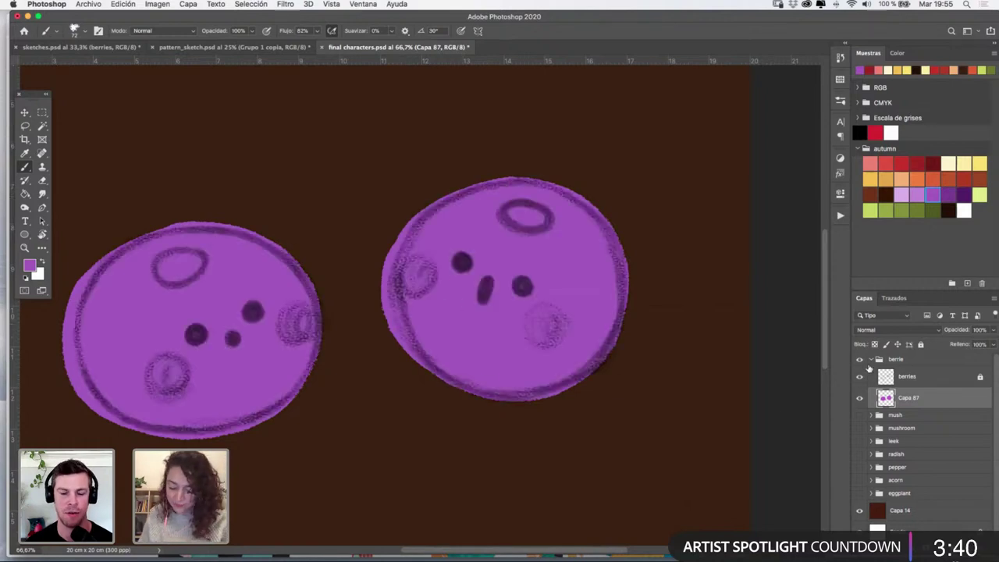
{"action": "left_click", "coordinate": [945, 378]}
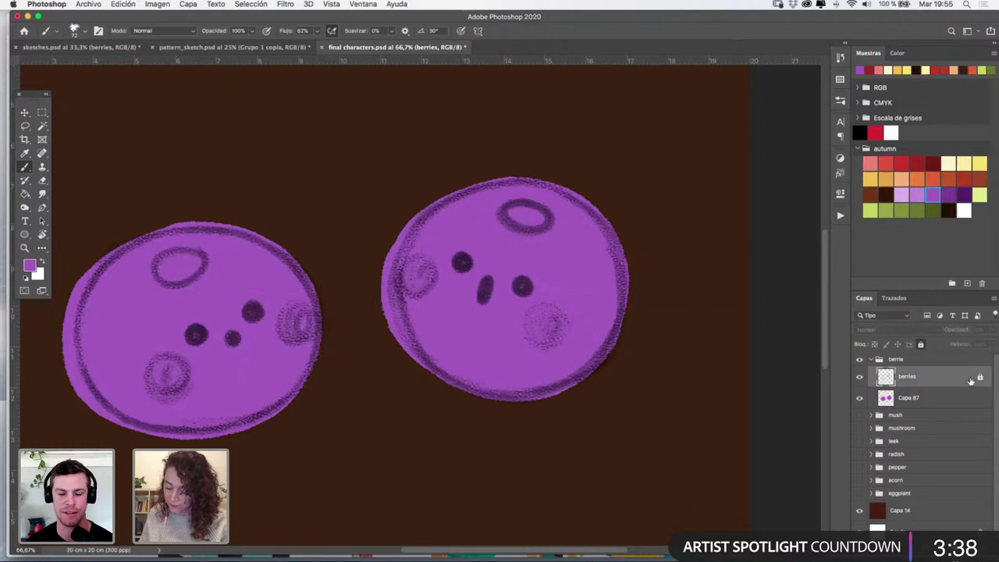
{"action": "left_click", "coordinate": [920, 344]}
{"action": "left_click", "coordinate": [992, 332]}
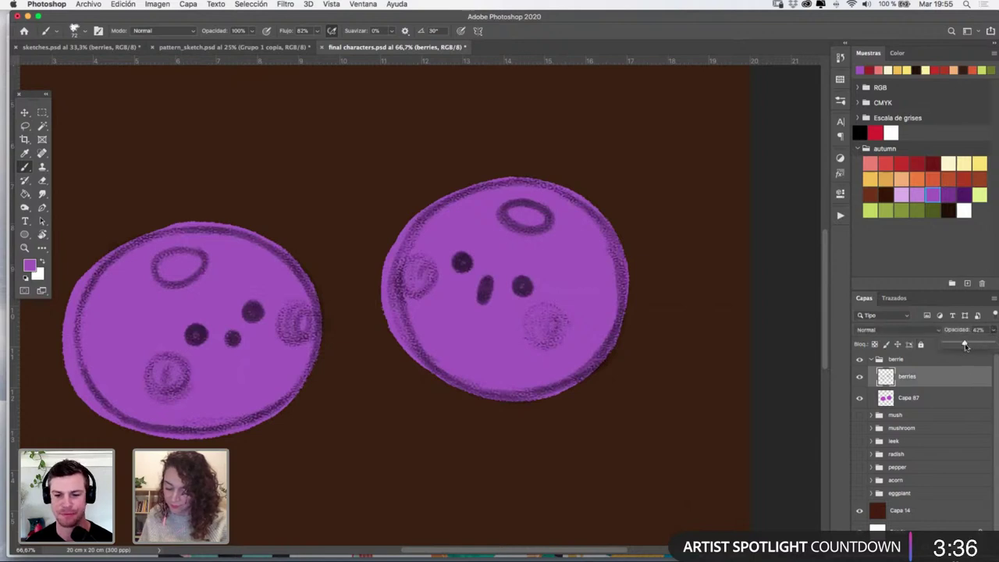
{"action": "left_click_drag", "start_coordinate": [965, 346], "coordinate": [962, 383]}
{"action": "left_click", "coordinate": [920, 344]}
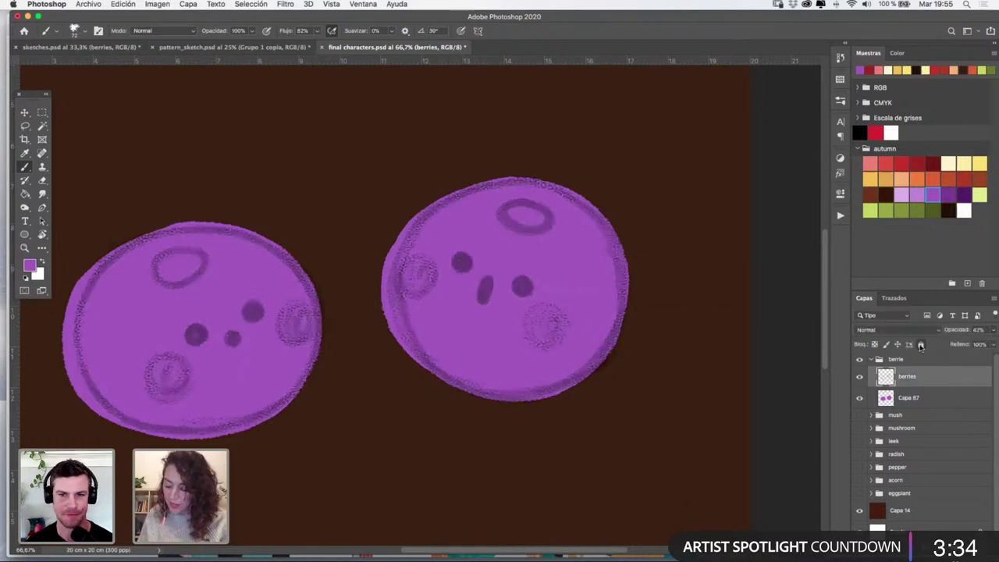
Paint near-black brown eyes on both berries with a smaller brush, on a new layer above the purple shapes
{"action": "left_click", "coordinate": [944, 399]}
{"action": "key", "text": "alt+shift+super+n"}
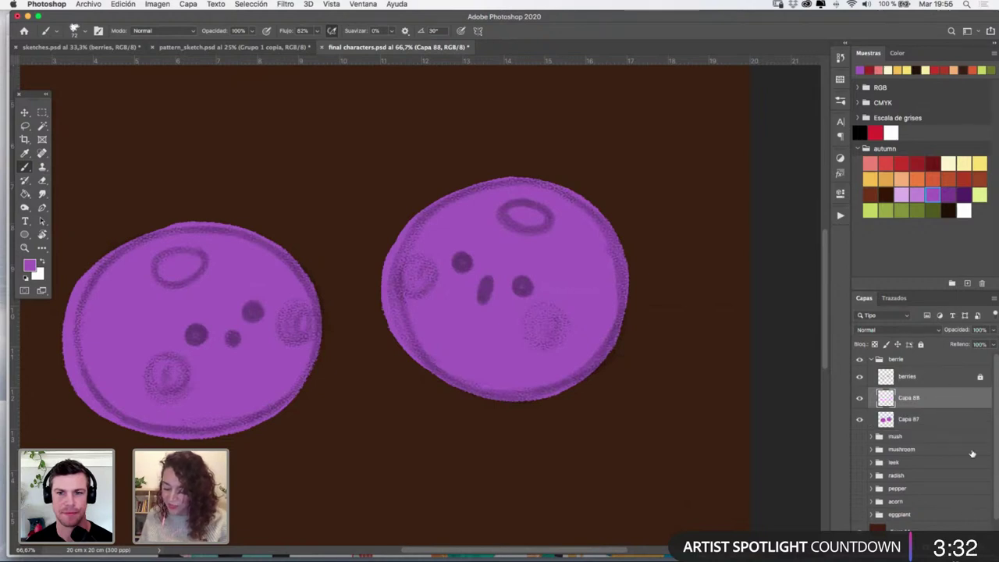
{"action": "left_click", "coordinate": [949, 209]}
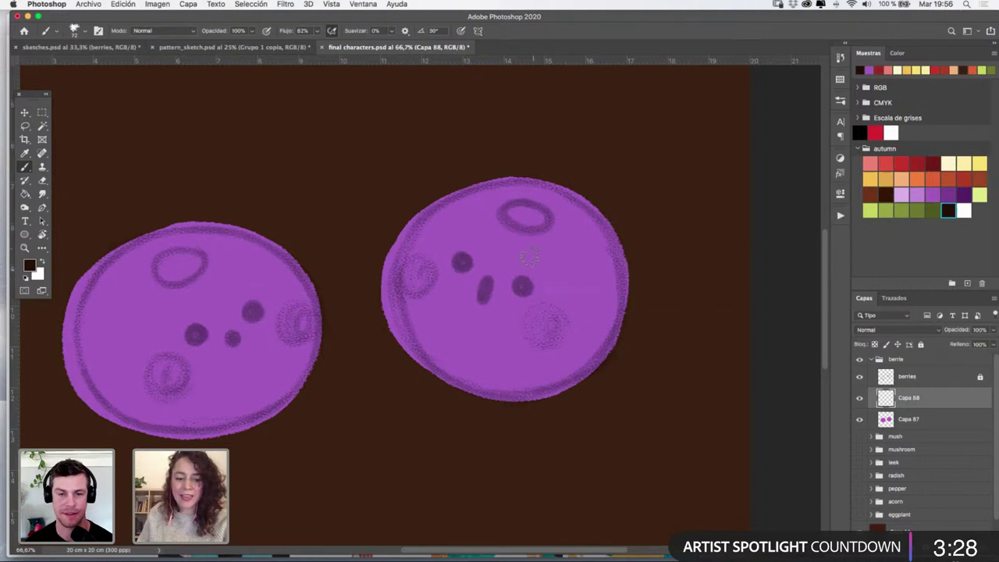
{"action": "mouse_move", "coordinate": [522, 288]}
{"action": "left_mouse_down"}
{"action": "mouse_move", "coordinate": [514, 288]}
{"action": "mouse_move", "coordinate": [522, 286]}
{"action": "left_mouse_up"}
{"action": "left_click_drag", "start_coordinate": [462, 261], "coordinate": [461, 262]}
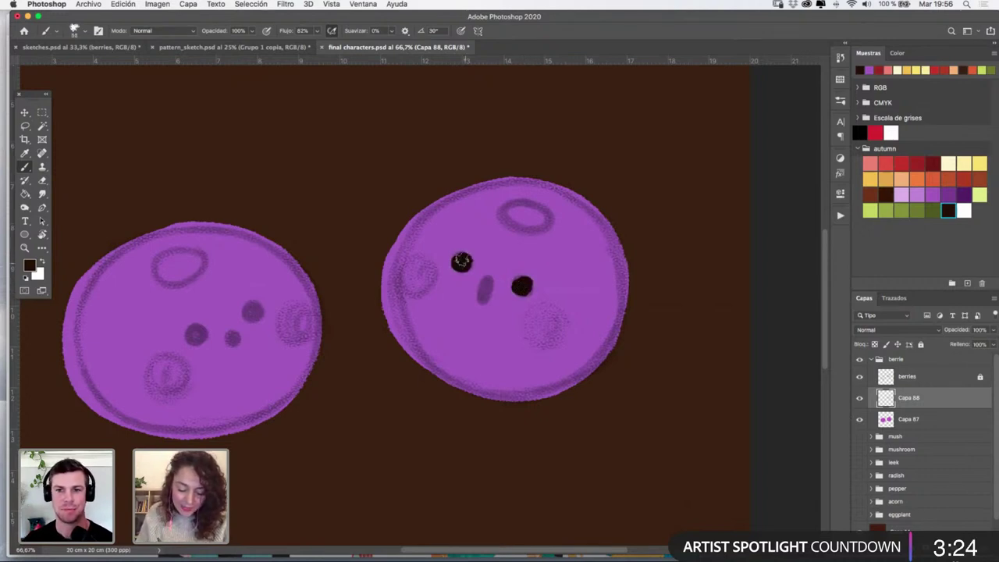
{"action": "left_click_drag", "start_coordinate": [254, 310], "coordinate": [253, 312]}
{"action": "left_click_drag", "start_coordinate": [196, 333], "coordinate": [196, 333]}
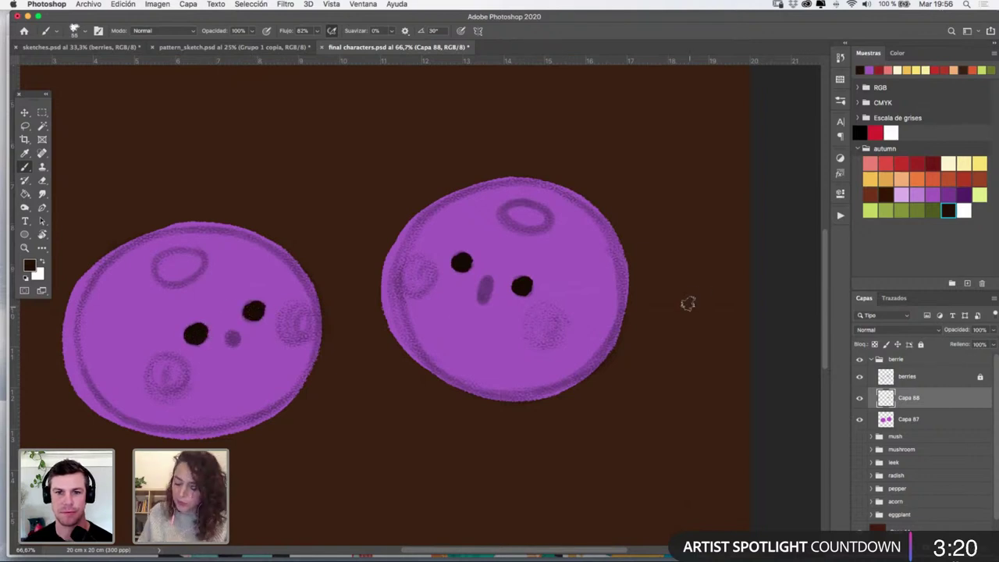
Paint the oval mouth on the upper berry and the small round mouth on the lower one in the same near-black brown
{"action": "left_click", "coordinate": [980, 163]}
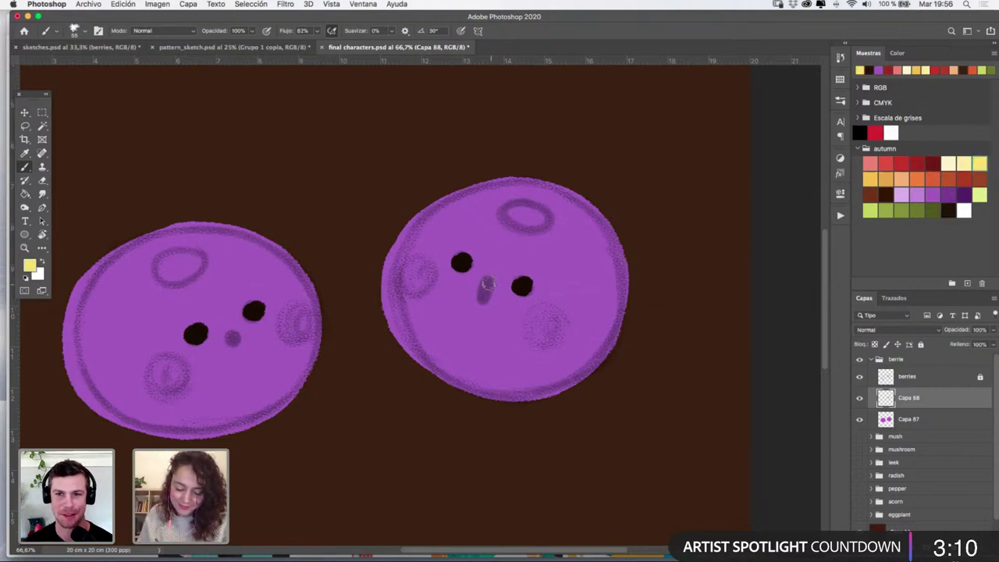
{"action": "left_click", "coordinate": [949, 210]}
{"action": "left_click_drag", "start_coordinate": [486, 279], "coordinate": [484, 292]}
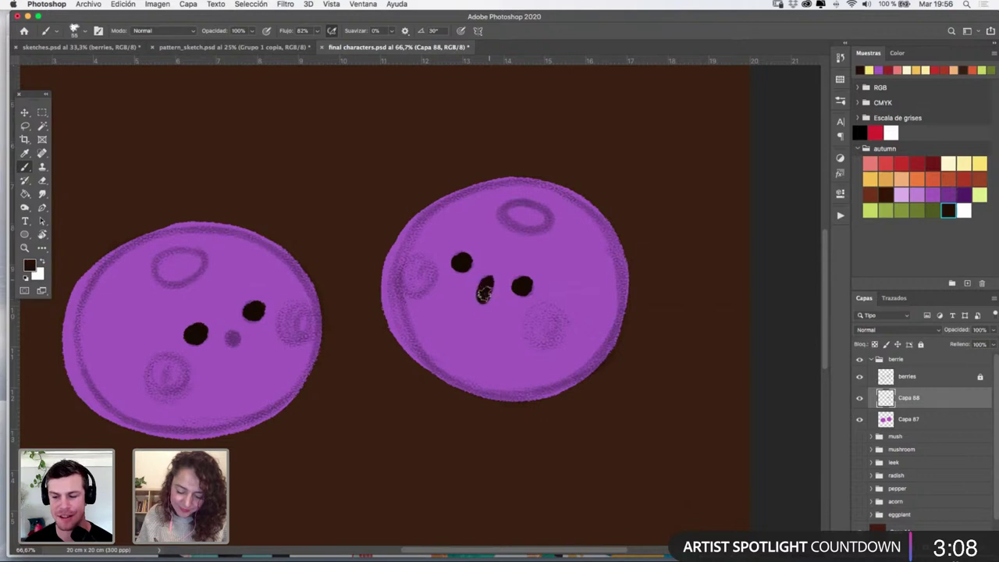
{"action": "left_click", "coordinate": [230, 338]}
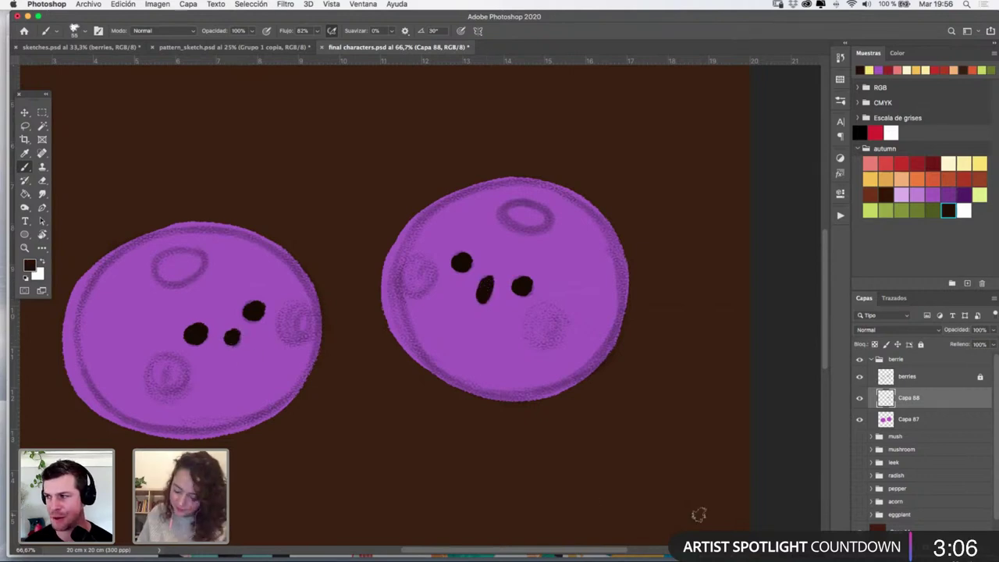
Paint two round red cheeks on the right berry with the KYLE Ultimate Pastel brush, on a new layer above the facial features
{"action": "key", "text": "super+alt+shift+n"}
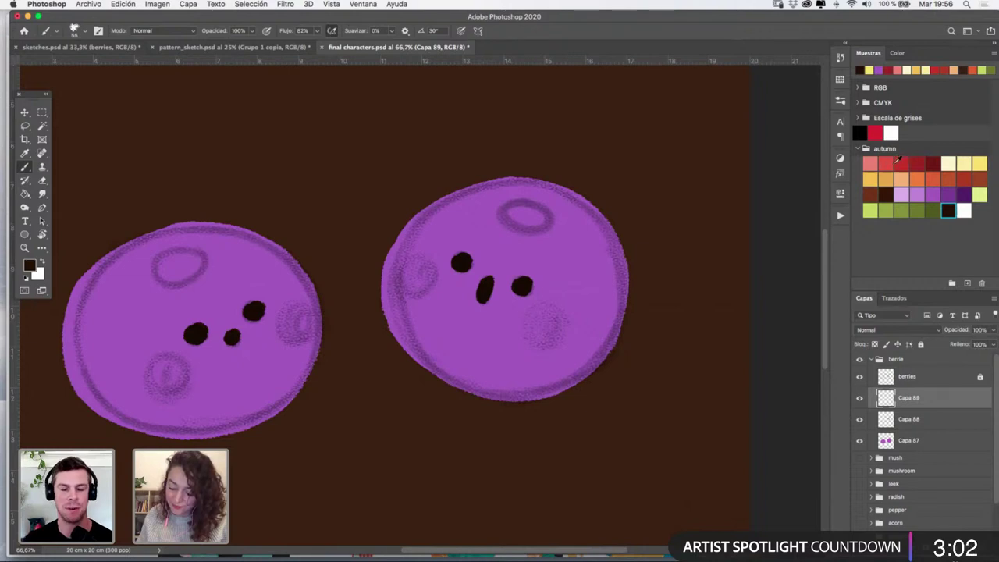
{"action": "left_click", "coordinate": [887, 162]}
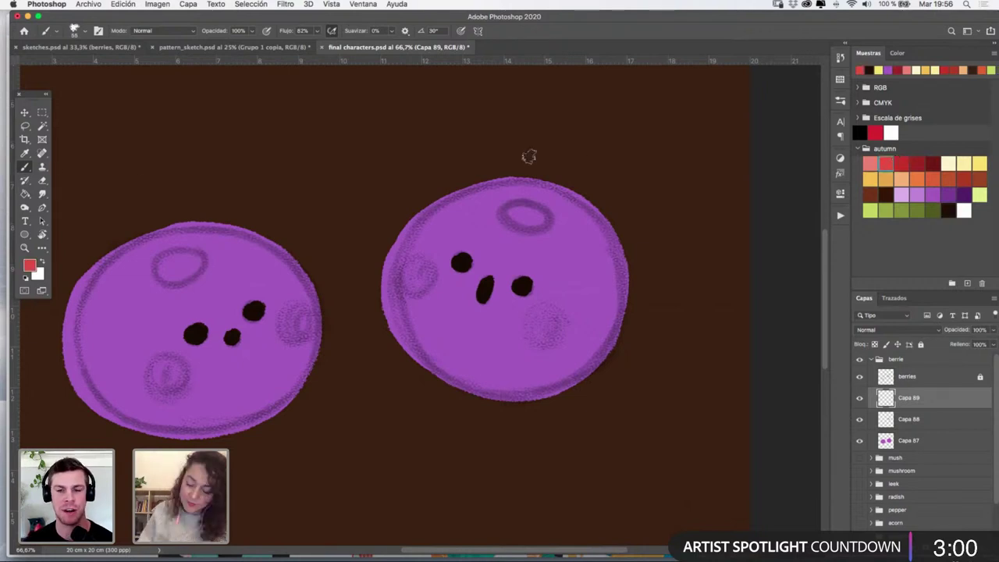
{"action": "left_click", "coordinate": [840, 99]}
{"action": "left_click", "coordinate": [732, 390]}
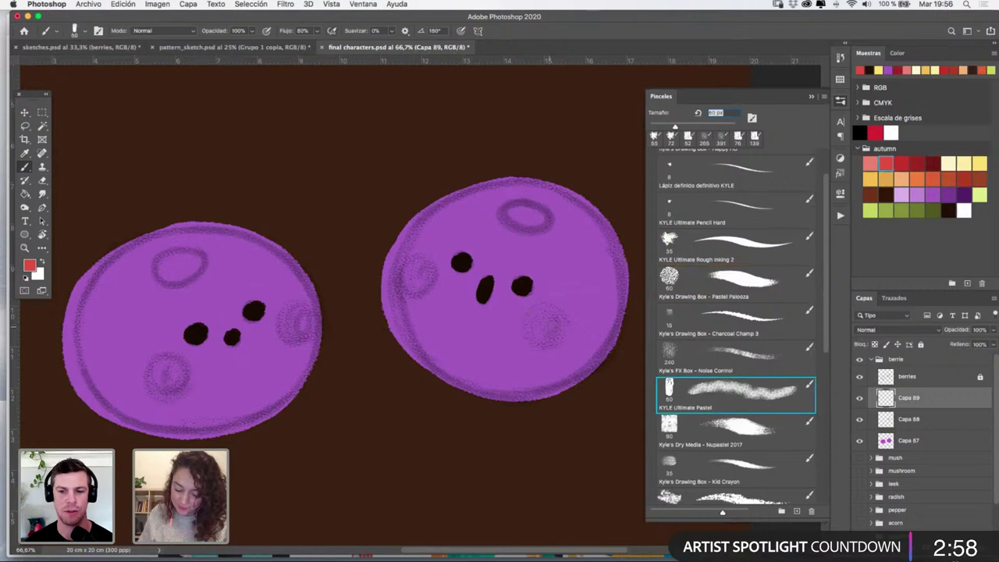
{"action": "key", "text": "super+z"}
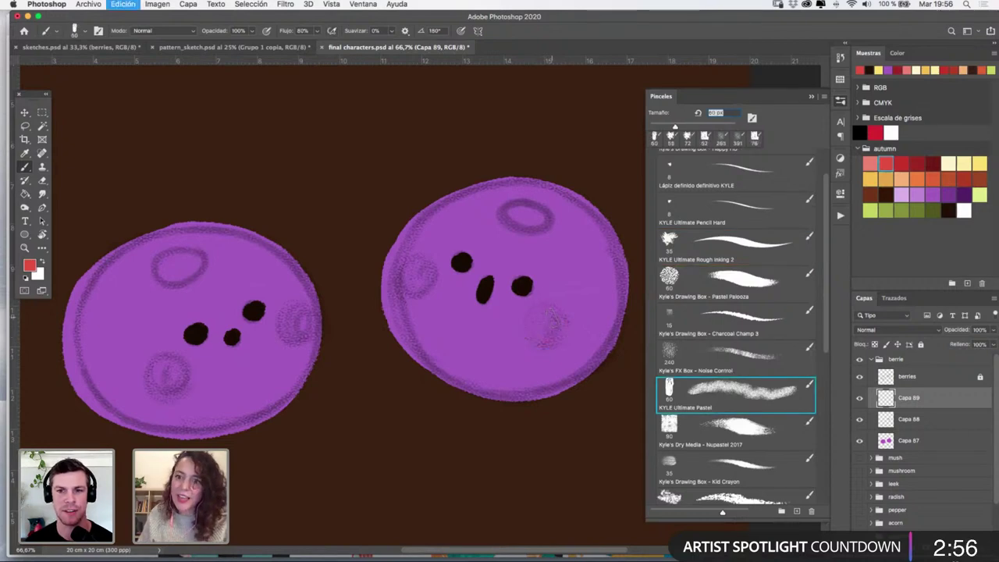
{"action": "left_click_drag", "start_coordinate": [546, 311], "coordinate": [547, 326]}
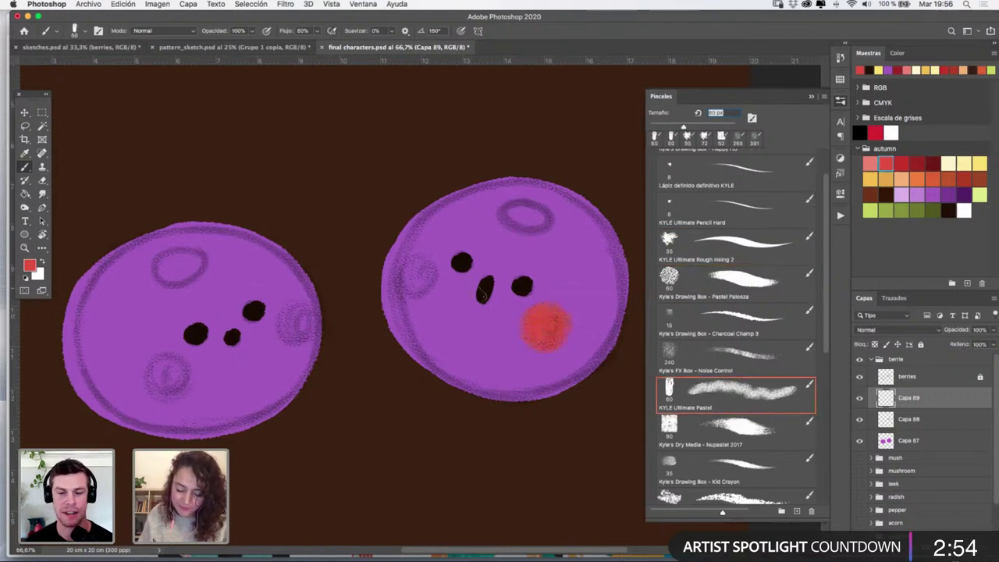
{"action": "left_click_drag", "start_coordinate": [412, 259], "coordinate": [419, 269]}
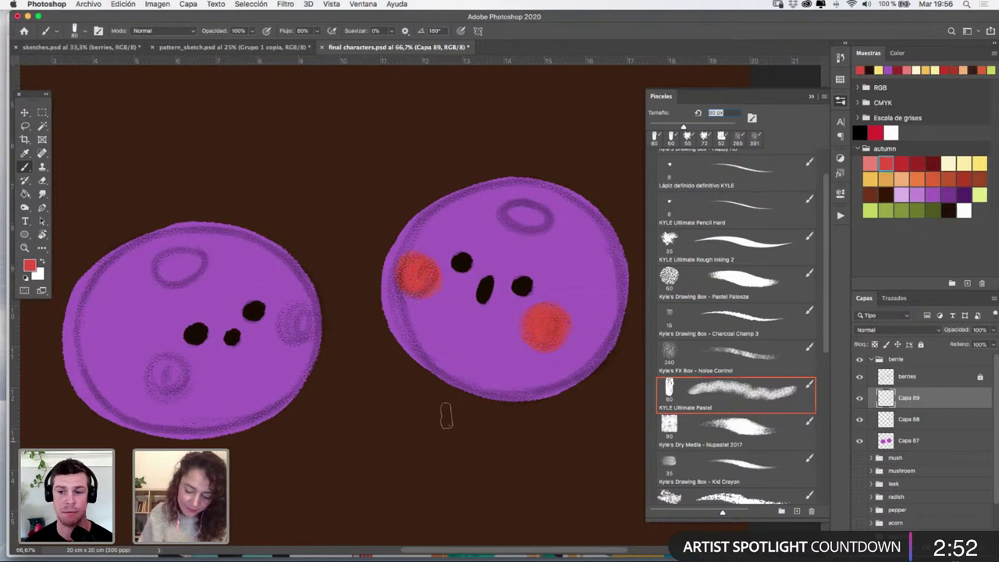
Load the purple berry shapes as a selection and paint the left berry's two red cheeks inside it on the cheek layer
{"action": "left_click", "coordinate": [908, 441]}
{"action": "left_click", "coordinate": [886, 441], "text": "super"}
{"action": "left_click", "coordinate": [903, 399]}
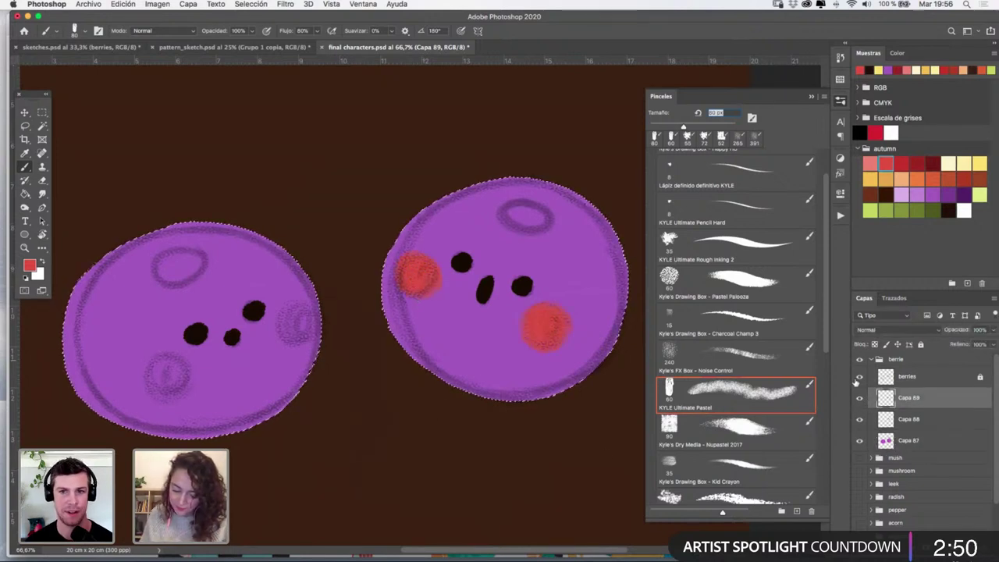
{"action": "left_click_drag", "start_coordinate": [296, 312], "coordinate": [322, 316]}
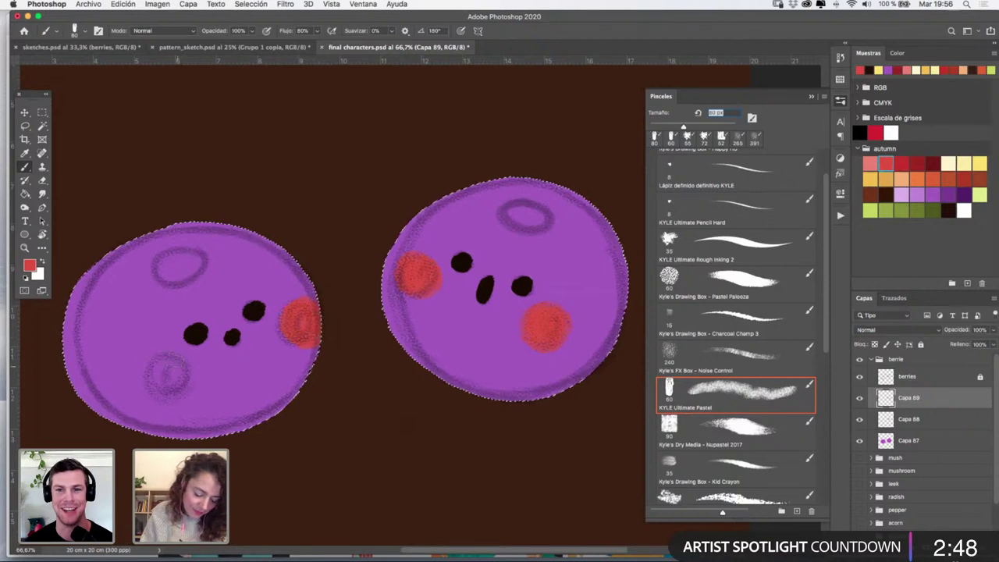
{"action": "left_click_drag", "start_coordinate": [177, 366], "coordinate": [171, 392]}
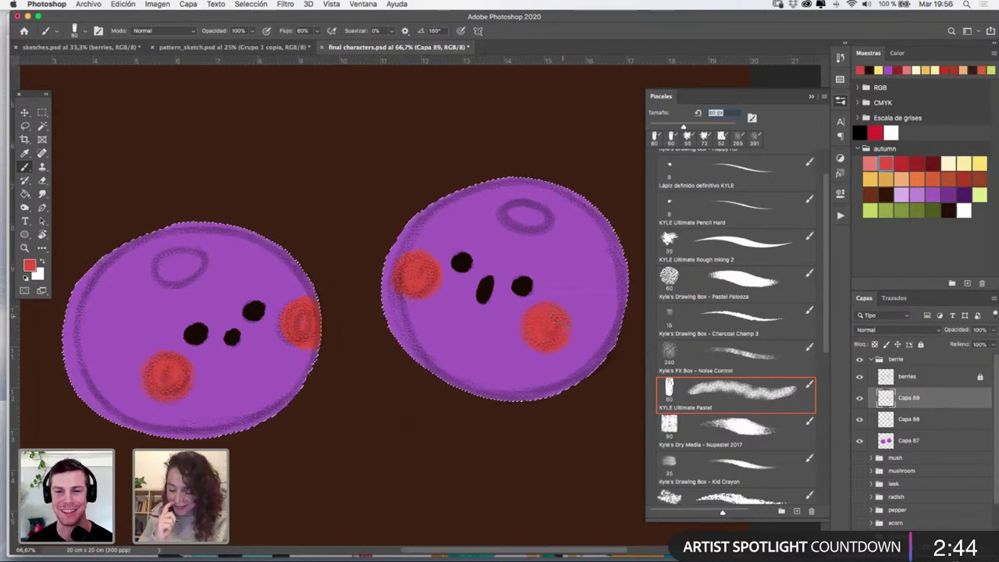
Add a new layer above the cheeks and set the KYLE Ultimate Rough Inking 2 brush to dark purple at 49 px
{"action": "left_click", "coordinate": [967, 547]}
{"action": "left_click", "coordinate": [963, 194]}
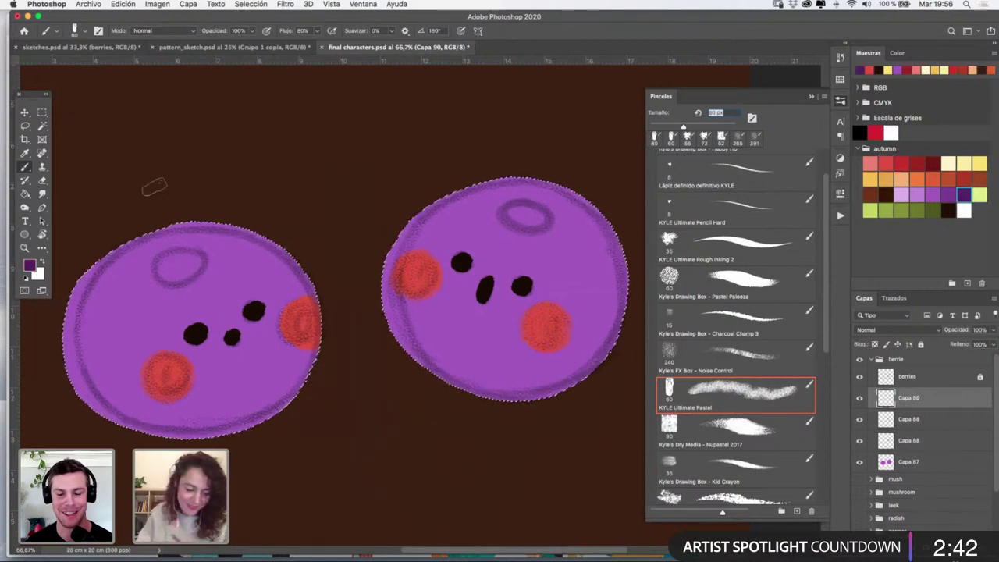
{"action": "left_click", "coordinate": [748, 250]}
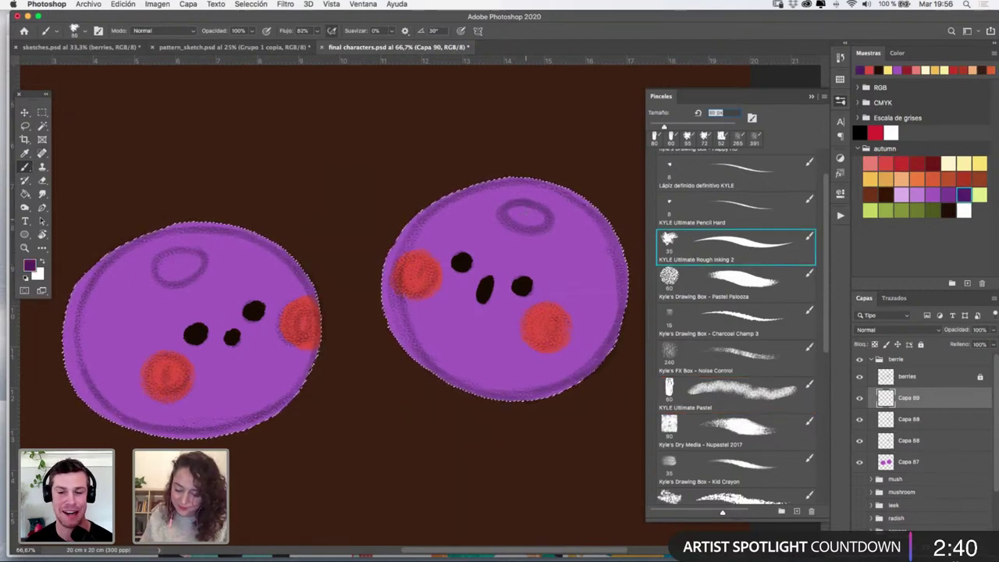
{"action": "key", "text": "bracketright"}
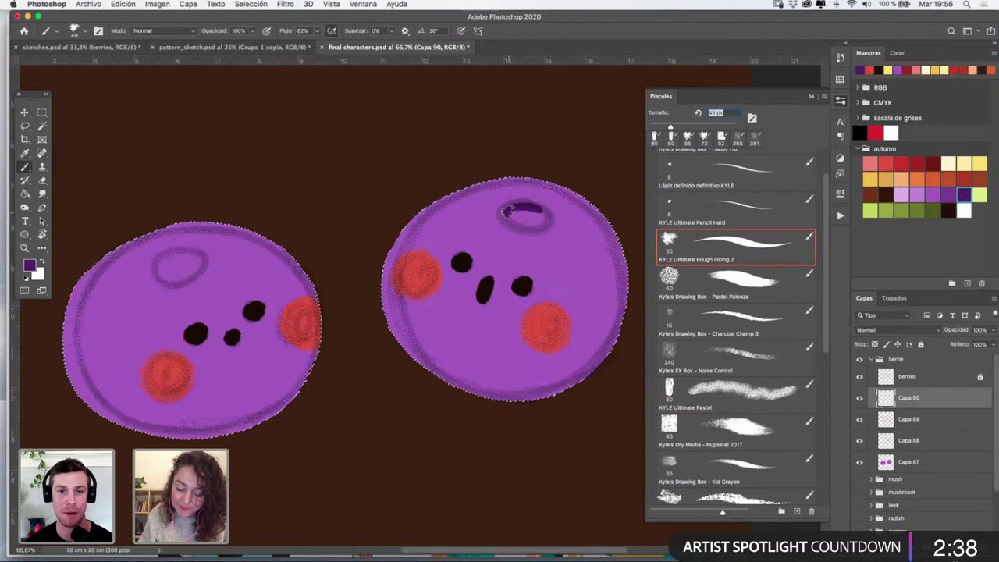
{"action": "mouse_move", "coordinate": [506, 211]}
{"action": "left_mouse_down"}
{"action": "mouse_move", "coordinate": [516, 225]}
{"action": "mouse_move", "coordinate": [528, 215]}
{"action": "mouse_move", "coordinate": [504, 209]}
{"action": "mouse_move", "coordinate": [525, 208]}
{"action": "left_mouse_up"}
{"action": "key", "text": "super+z"}
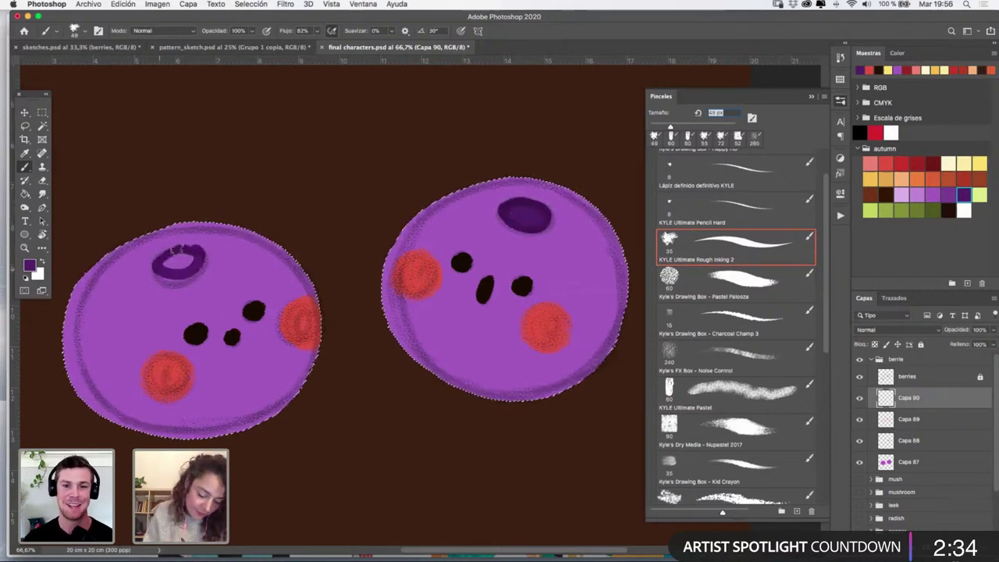
{"action": "key", "text": "super+z"}
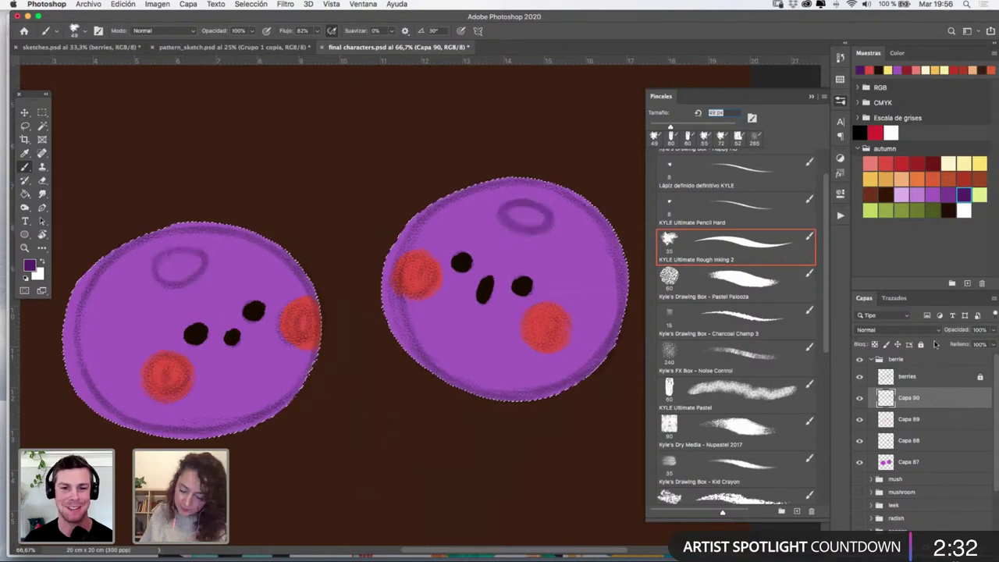
Hide the berries sketch and paint a filled dark purple oval near the top of each berry
{"action": "left_click", "coordinate": [860, 378]}
{"action": "mouse_move", "coordinate": [542, 206]}
{"action": "left_mouse_down"}
{"action": "mouse_move", "coordinate": [554, 219]}
{"action": "mouse_move", "coordinate": [534, 208]}
{"action": "left_mouse_up"}
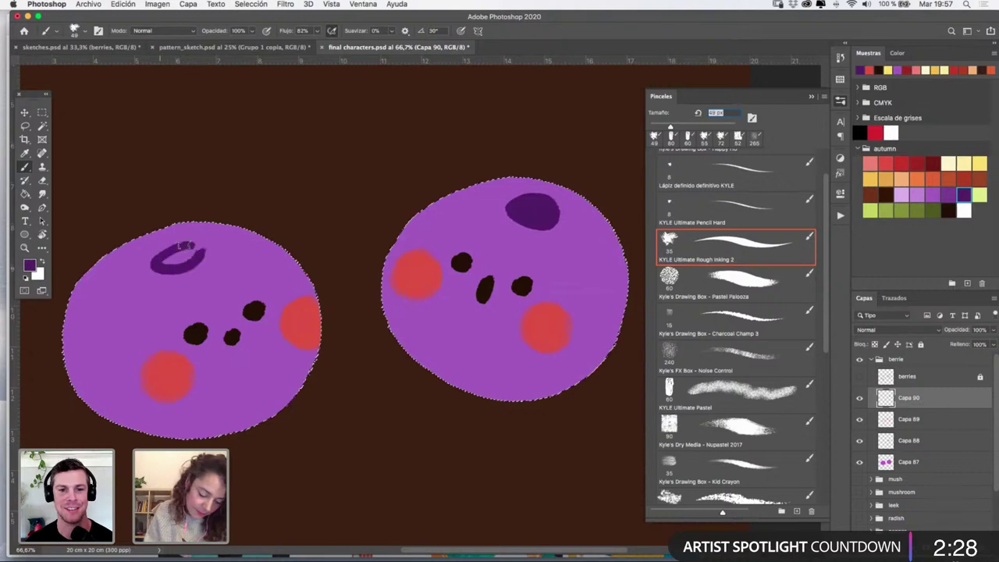
{"action": "left_click_drag", "start_coordinate": [186, 245], "coordinate": [157, 269]}
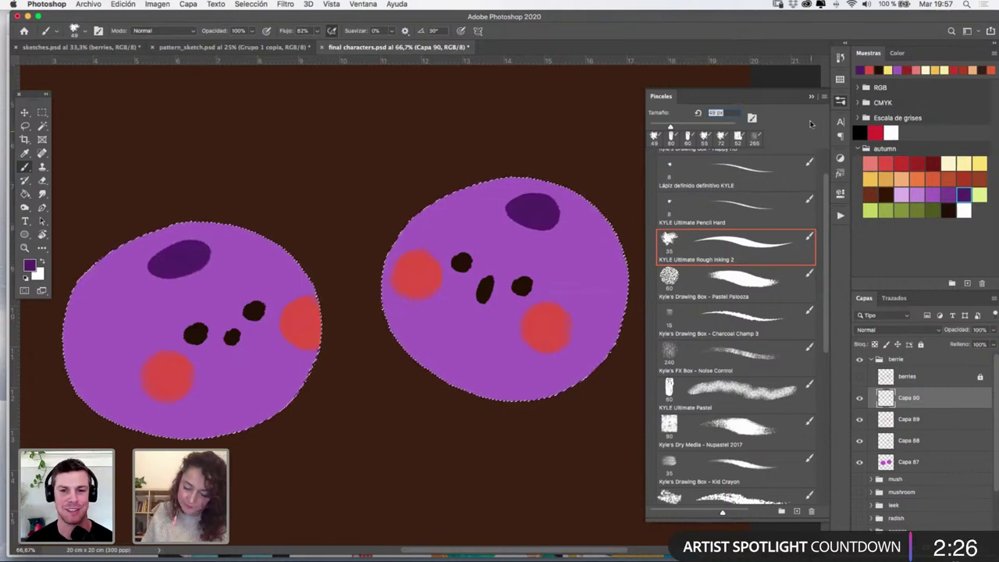
{"action": "left_click", "coordinate": [812, 95]}
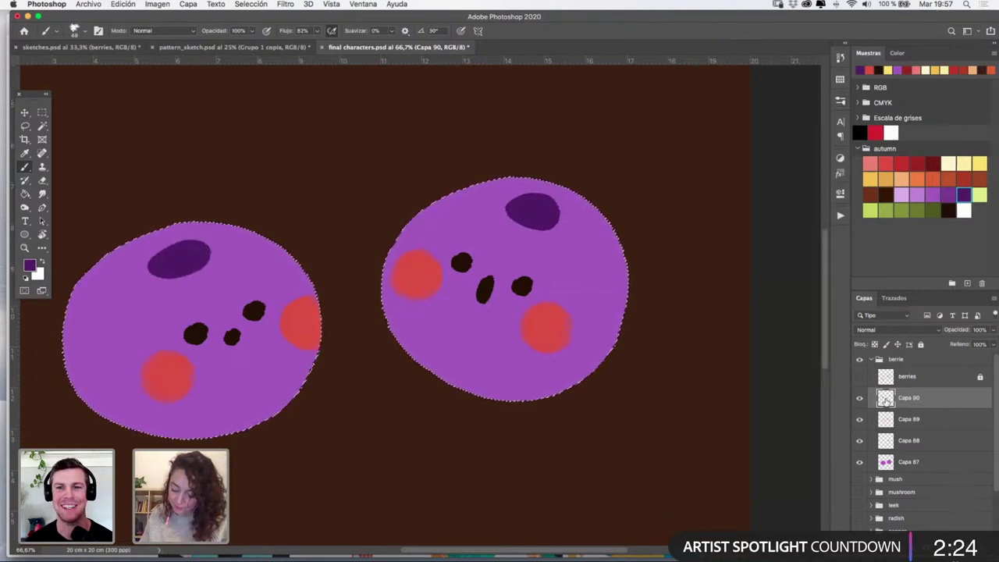
Shade the right berry's lower-right edge in a deeper purple with the Nupastel 2017 brush, on a new layer directly above the base shapes
{"action": "left_click", "coordinate": [910, 461]}
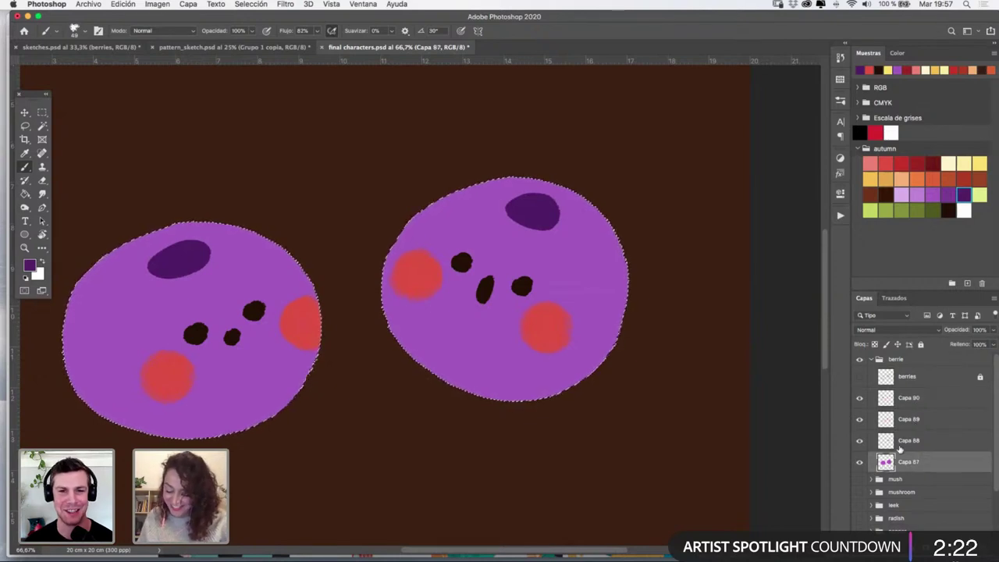
{"action": "left_click", "coordinate": [969, 544]}
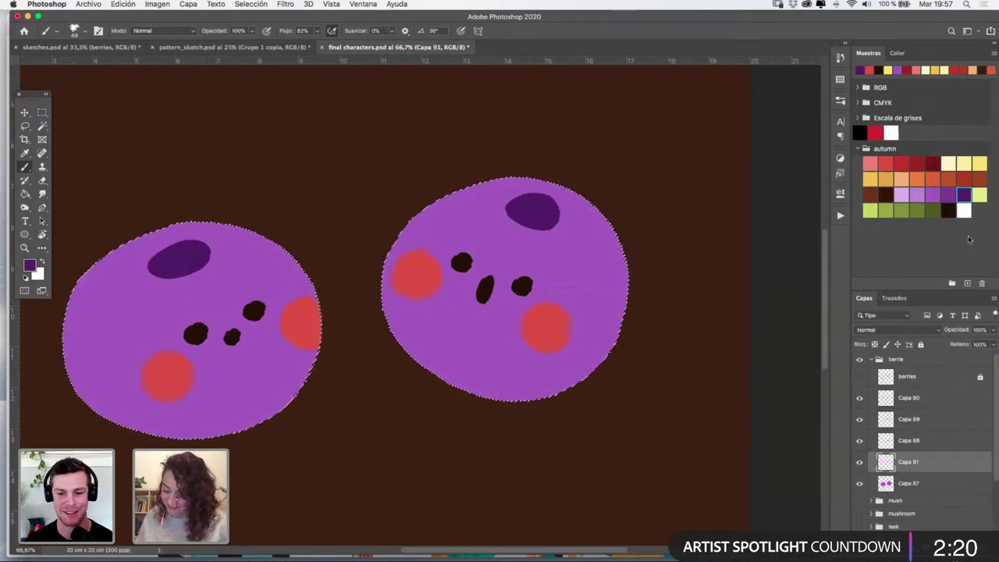
{"action": "left_click", "coordinate": [932, 195]}
{"action": "left_click", "coordinate": [947, 194]}
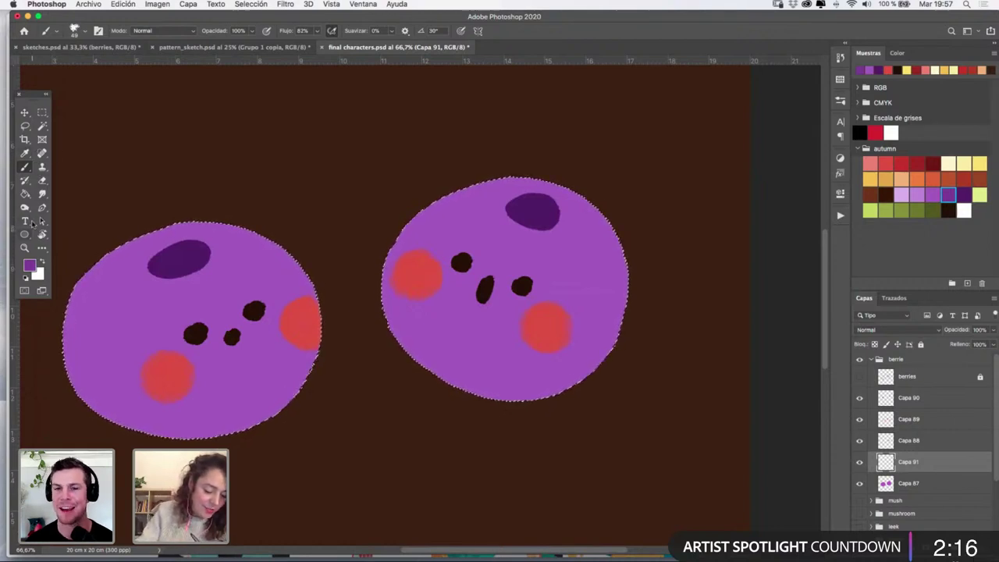
{"action": "left_click", "coordinate": [85, 32]}
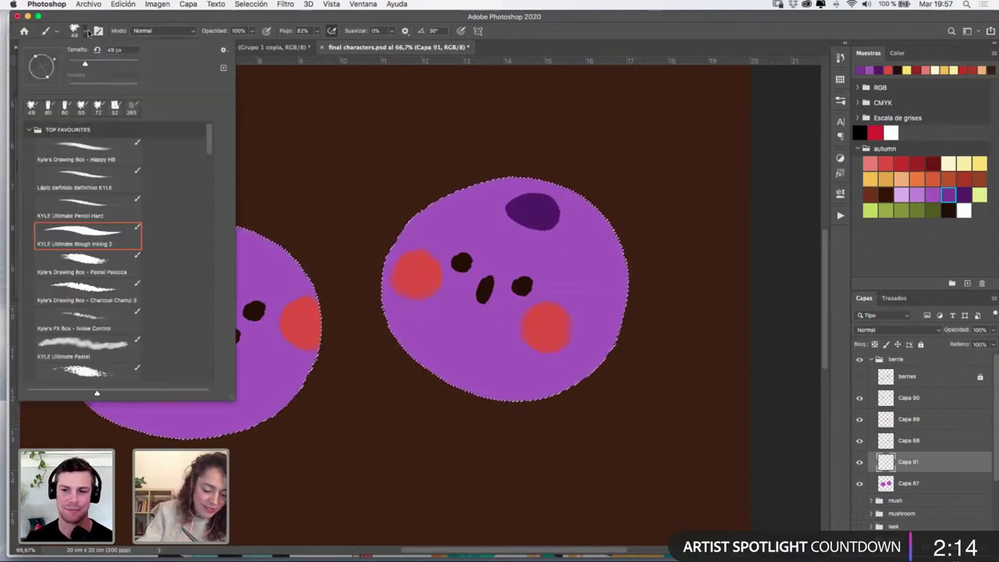
{"action": "left_click", "coordinate": [840, 101]}
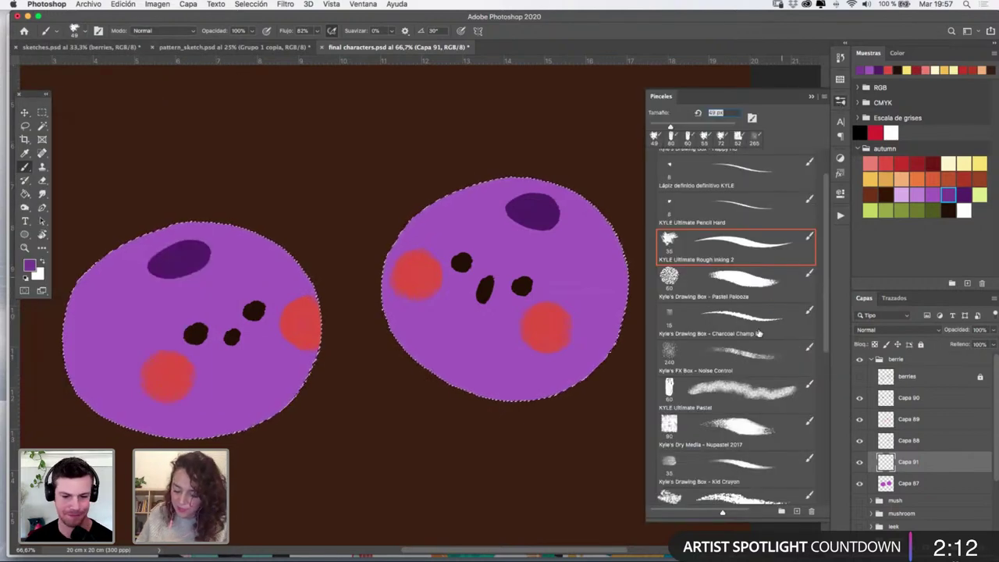
{"action": "left_click", "coordinate": [743, 429]}
{"action": "left_click", "coordinate": [812, 98]}
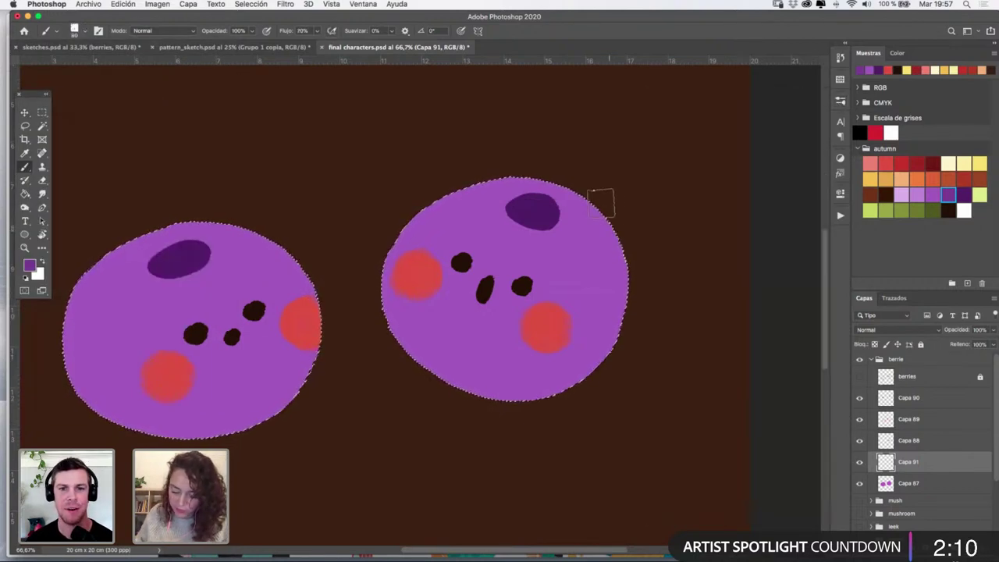
{"action": "mouse_move", "coordinate": [554, 386]}
{"action": "left_mouse_down"}
{"action": "mouse_move", "coordinate": [625, 218]}
{"action": "mouse_move", "coordinate": [542, 406]}
{"action": "mouse_move", "coordinate": [621, 323]}
{"action": "mouse_move", "coordinate": [502, 398]}
{"action": "mouse_move", "coordinate": [599, 353]}
{"action": "mouse_move", "coordinate": [626, 230]}
{"action": "mouse_move", "coordinate": [545, 384]}
{"action": "left_mouse_up"}
{"action": "key", "text": "super+z"}
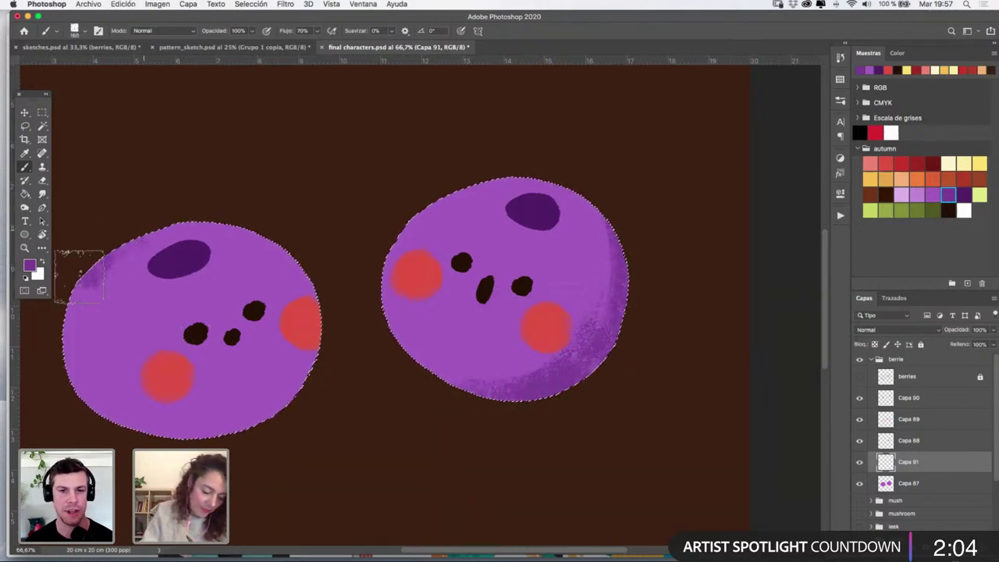
Shade the left berry's outer edge with the same textured purple and add small shadows around both berries' eyes and mouths
{"action": "left_click_drag", "start_coordinate": [79, 277], "coordinate": [87, 278]}
{"action": "left_click_drag", "start_coordinate": [91, 351], "coordinate": [229, 452]}
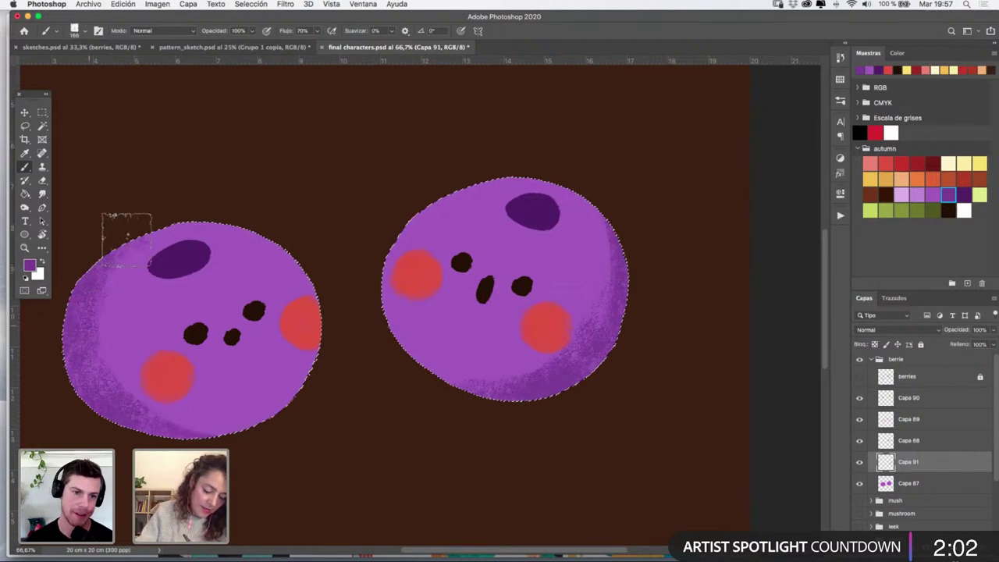
{"action": "mouse_move", "coordinate": [126, 239]}
{"action": "left_mouse_down"}
{"action": "mouse_move", "coordinate": [98, 315]}
{"action": "mouse_move", "coordinate": [113, 377]}
{"action": "left_mouse_up"}
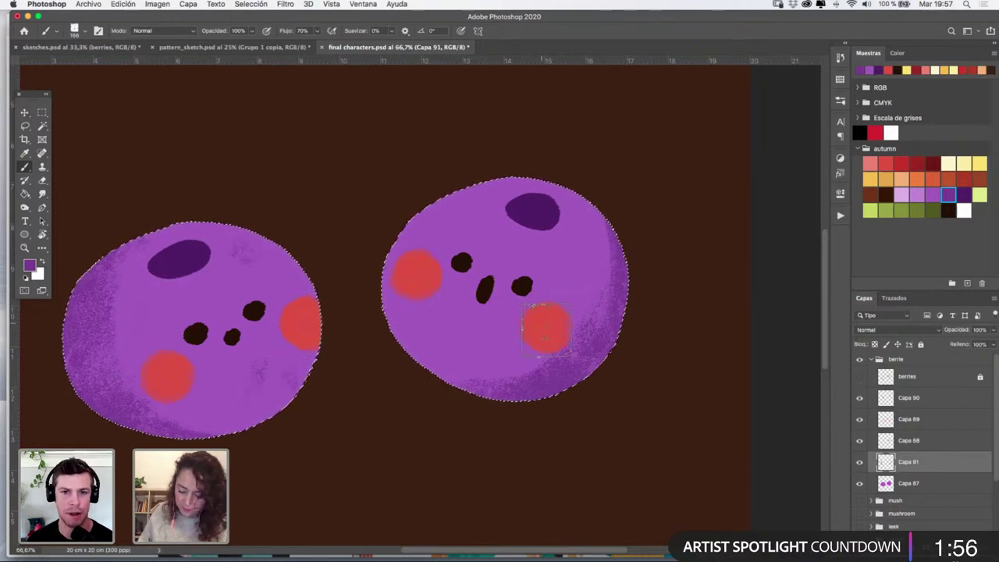
{"action": "left_click_drag", "start_coordinate": [532, 287], "coordinate": [510, 290]}
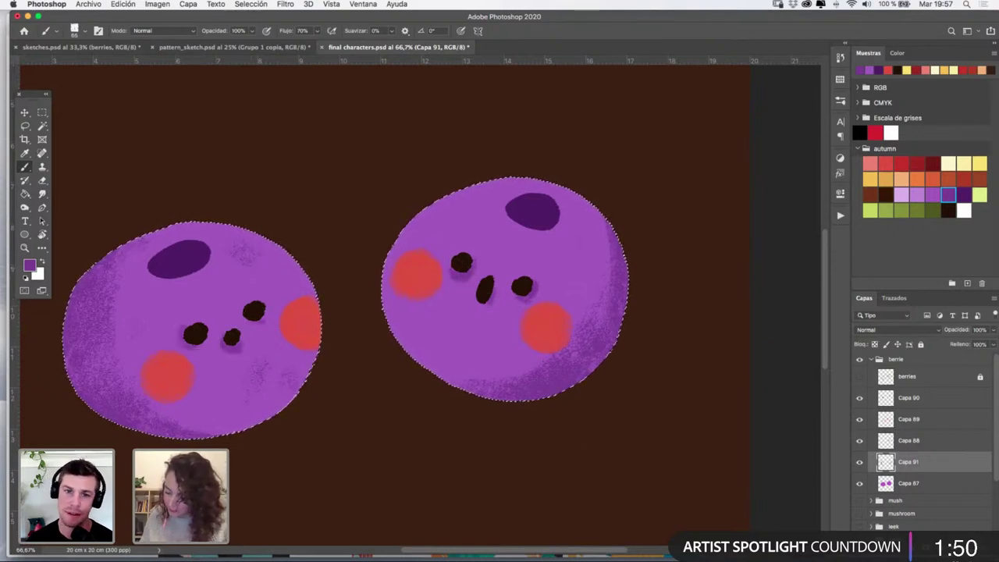
Add a light lilac grainy highlight around both faces with the Noise Control brush, on a new layer above the shading
{"action": "left_click", "coordinate": [967, 549]}
{"action": "left_click", "coordinate": [904, 192]}
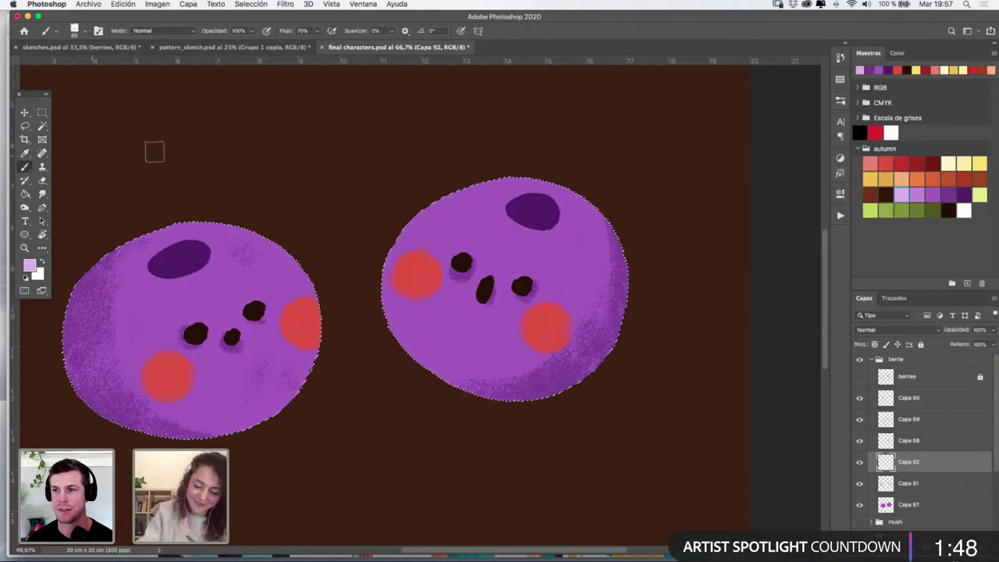
{"action": "left_click", "coordinate": [839, 100]}
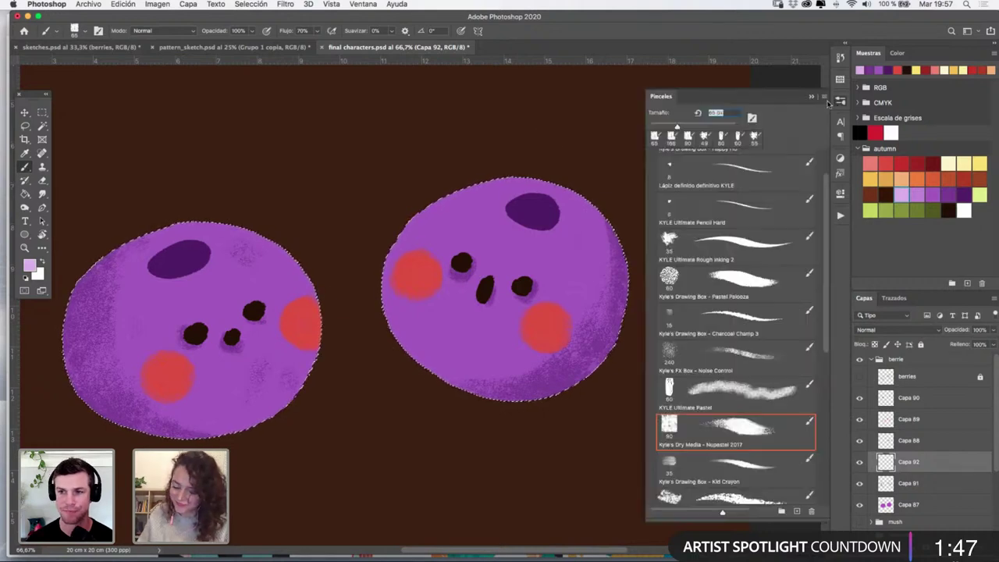
{"action": "left_click", "coordinate": [747, 281]}
{"action": "left_click", "coordinate": [742, 349]}
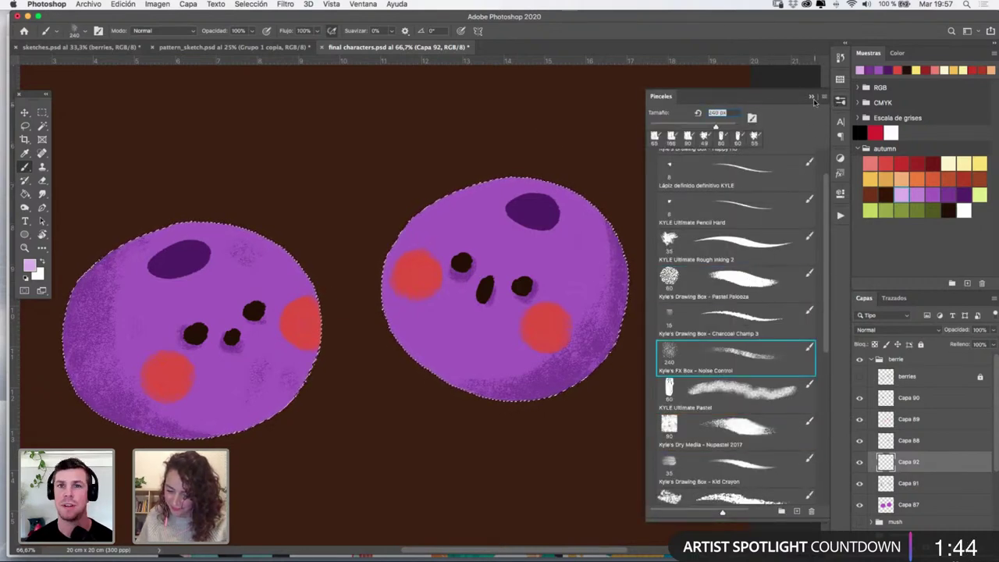
{"action": "mouse_move", "coordinate": [502, 289]}
{"action": "left_mouse_down"}
{"action": "mouse_move", "coordinate": [522, 286]}
{"action": "mouse_move", "coordinate": [469, 263]}
{"action": "mouse_move", "coordinate": [486, 304]}
{"action": "left_mouse_up"}
{"action": "left_click_drag", "start_coordinate": [459, 254], "coordinate": [430, 272]}
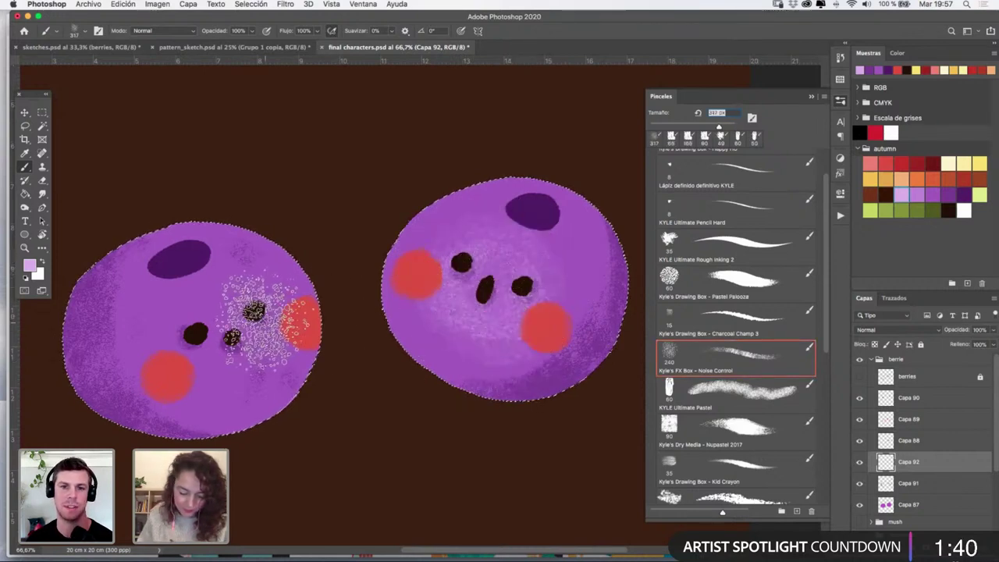
{"action": "mouse_move", "coordinate": [254, 320]}
{"action": "left_mouse_down"}
{"action": "mouse_move", "coordinate": [281, 319]}
{"action": "mouse_move", "coordinate": [171, 366]}
{"action": "mouse_move", "coordinate": [270, 357]}
{"action": "left_mouse_up"}
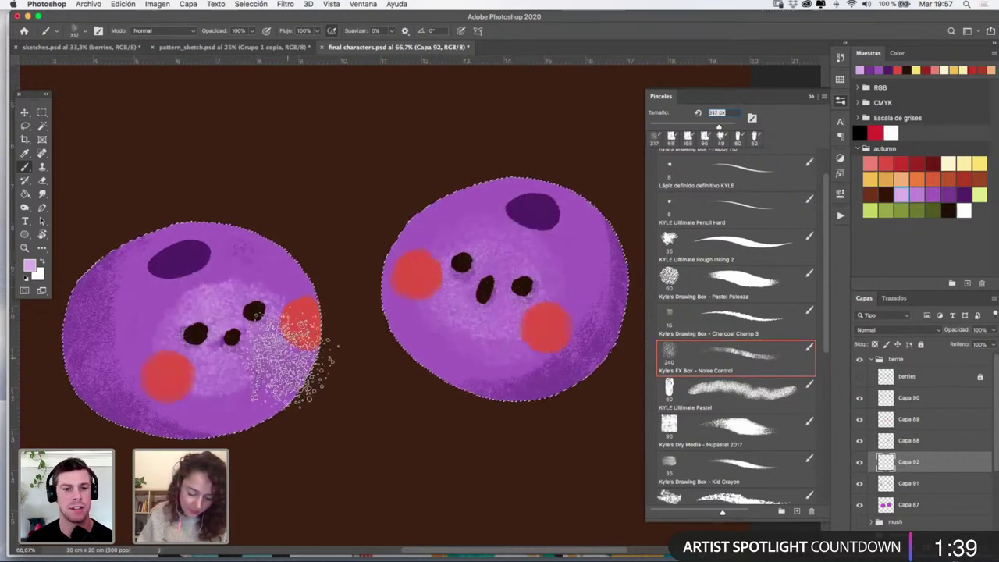
Reduce the lilac highlight layer's opacity to roughly half
{"action": "left_click", "coordinate": [993, 331]}
{"action": "left_click_drag", "start_coordinate": [991, 344], "coordinate": [974, 344]}
{"action": "left_click", "coordinate": [811, 96]}
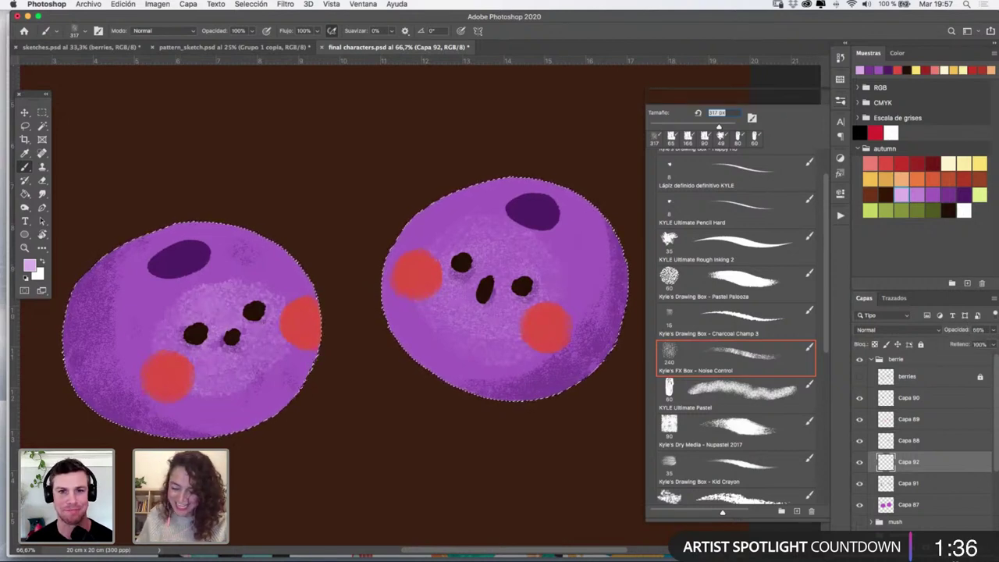
Load the dark ovals' layer as a selection and brush a lighter purple grain inside the right berry's oval with Pastel Palooza
{"action": "key", "text": "v"}
{"action": "key", "text": "super+d"}
{"action": "left_click", "coordinate": [550, 213]}
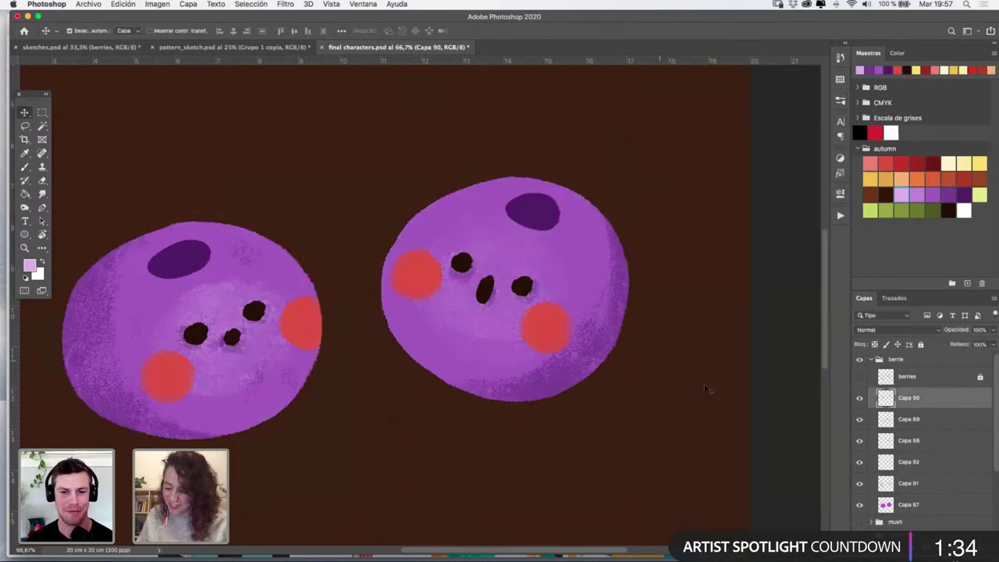
{"action": "left_click", "coordinate": [885, 397], "text": "super"}
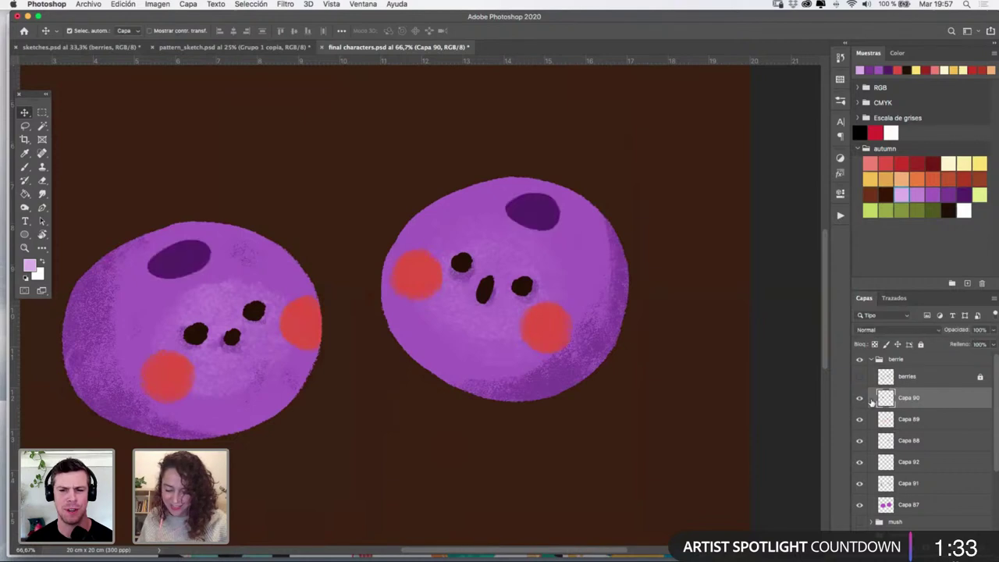
{"action": "left_click", "coordinate": [950, 193]}
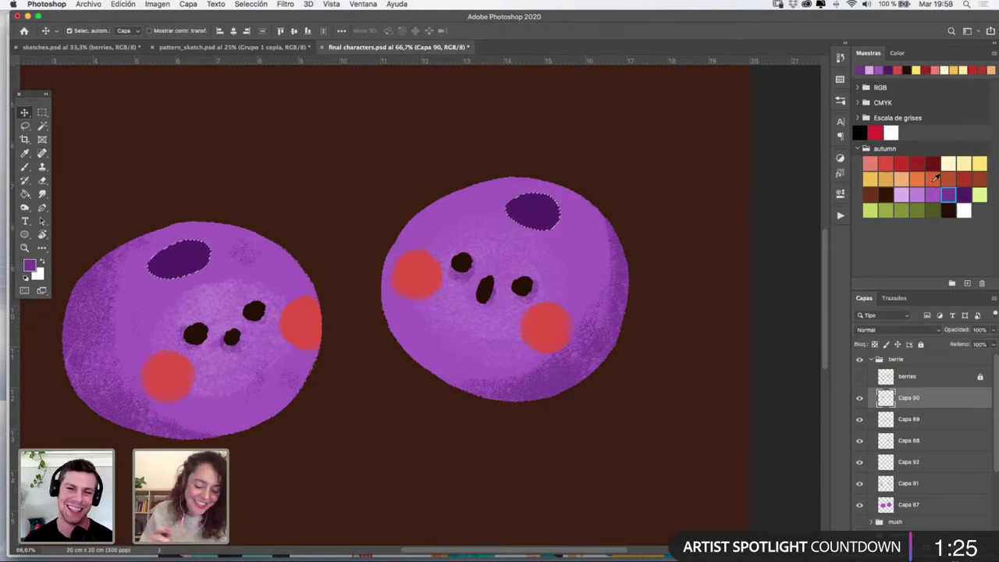
{"action": "left_click", "coordinate": [839, 100]}
{"action": "left_click", "coordinate": [748, 283]}
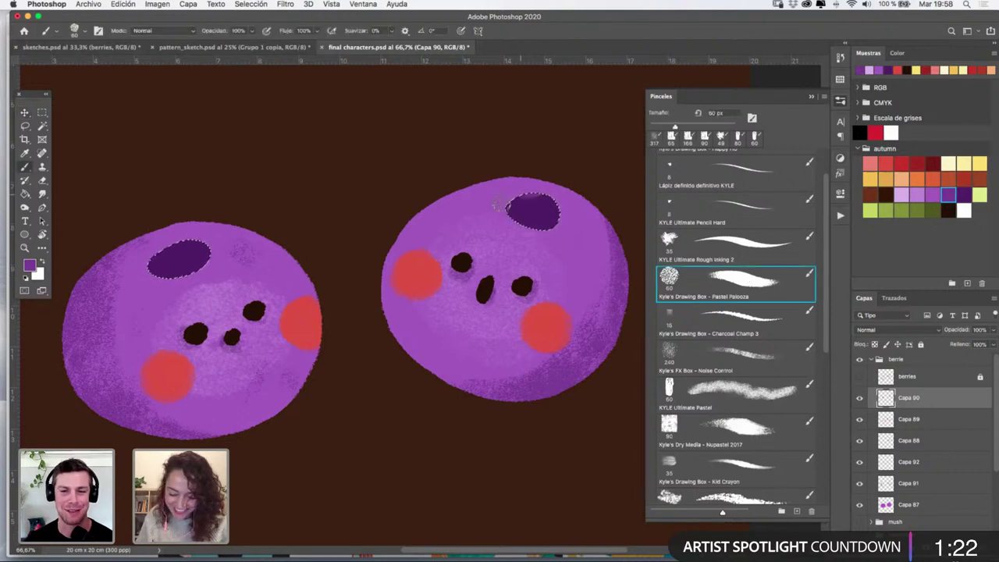
{"action": "mouse_move", "coordinate": [497, 205]}
{"action": "left_mouse_down"}
{"action": "mouse_move", "coordinate": [533, 206]}
{"action": "mouse_move", "coordinate": [550, 222]}
{"action": "mouse_move", "coordinate": [523, 204]}
{"action": "mouse_move", "coordinate": [551, 209]}
{"action": "left_mouse_up"}
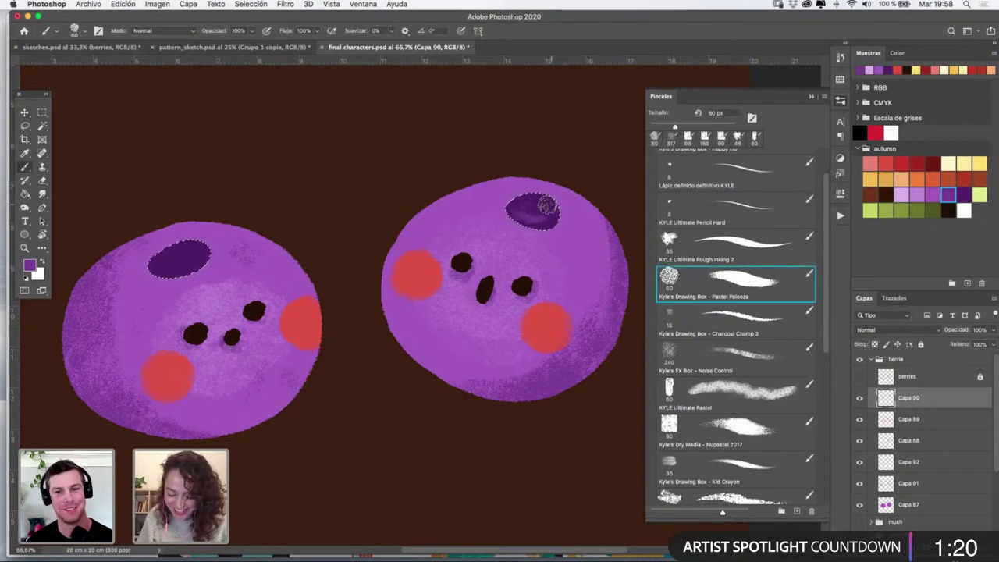
{"action": "left_click_drag", "start_coordinate": [176, 250], "coordinate": [200, 255]}
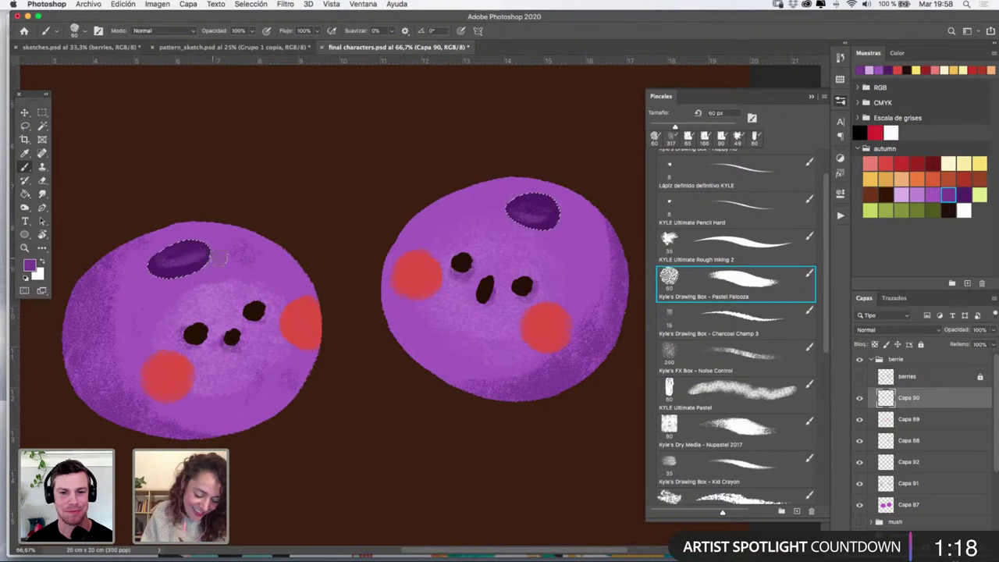
{"action": "key", "text": "super+z"}
{"action": "key", "text": "super+z"}
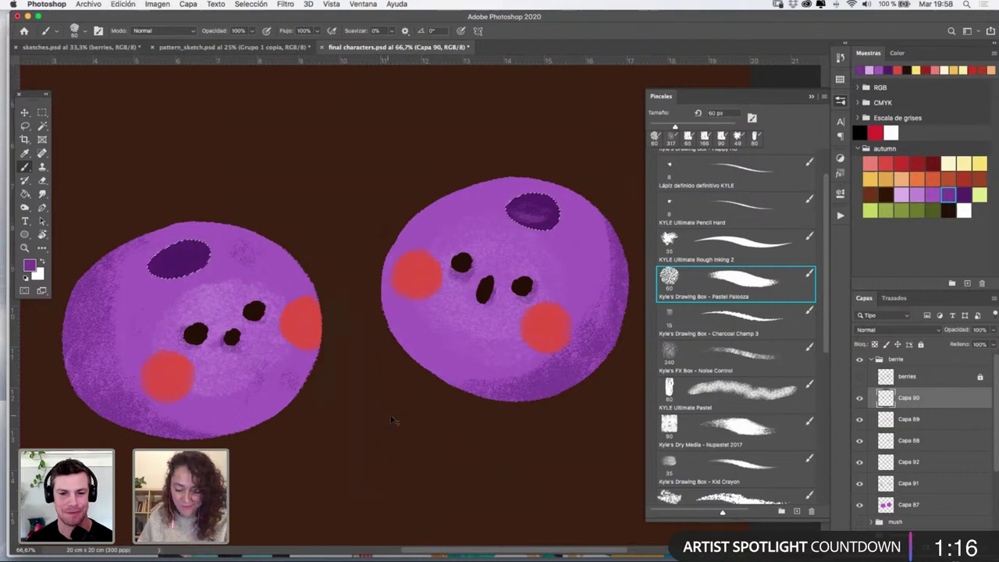
Touch up the right oval with the darkest purple and add lighter purple texture inside both ovals, clearing the selection when done
{"action": "left_click", "coordinate": [964, 195]}
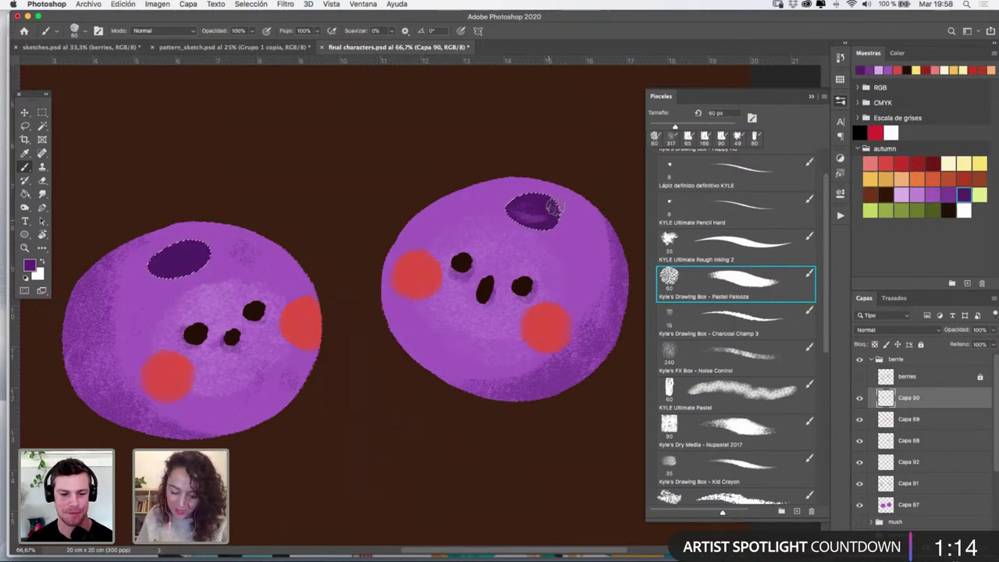
{"action": "left_click_drag", "start_coordinate": [555, 209], "coordinate": [551, 221]}
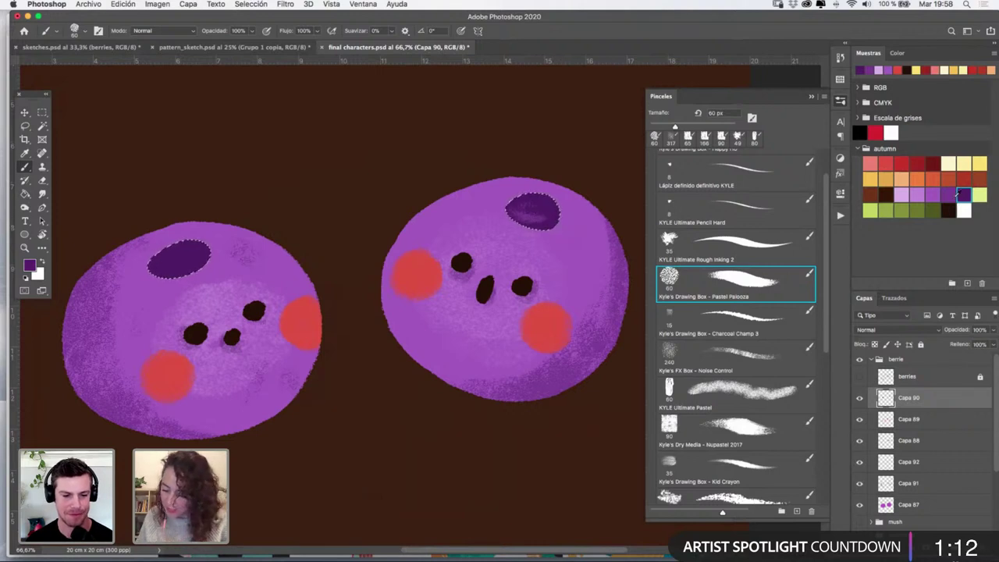
{"action": "left_click", "coordinate": [934, 194]}
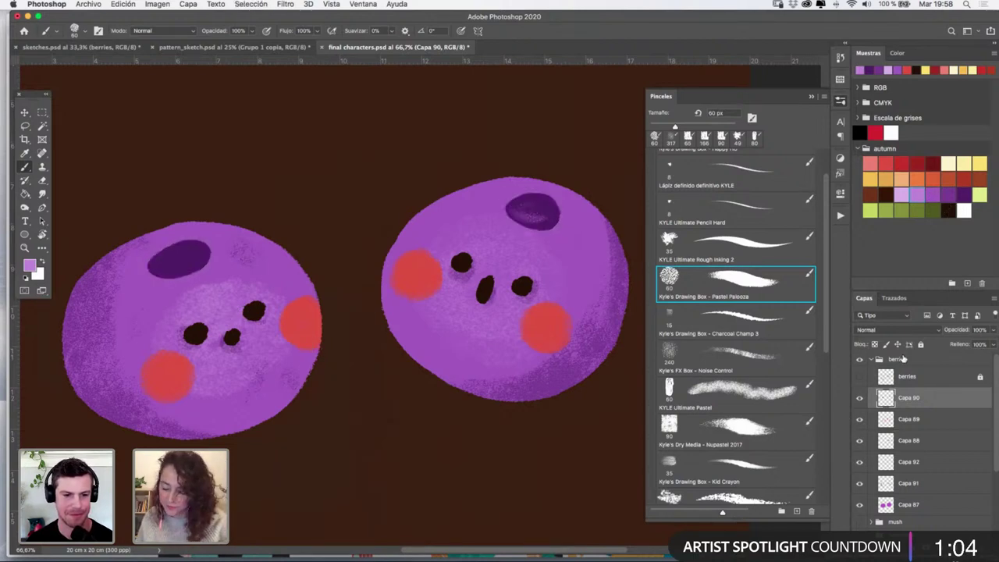
{"action": "left_click", "coordinate": [859, 398]}
{"action": "left_click", "coordinate": [860, 398]}
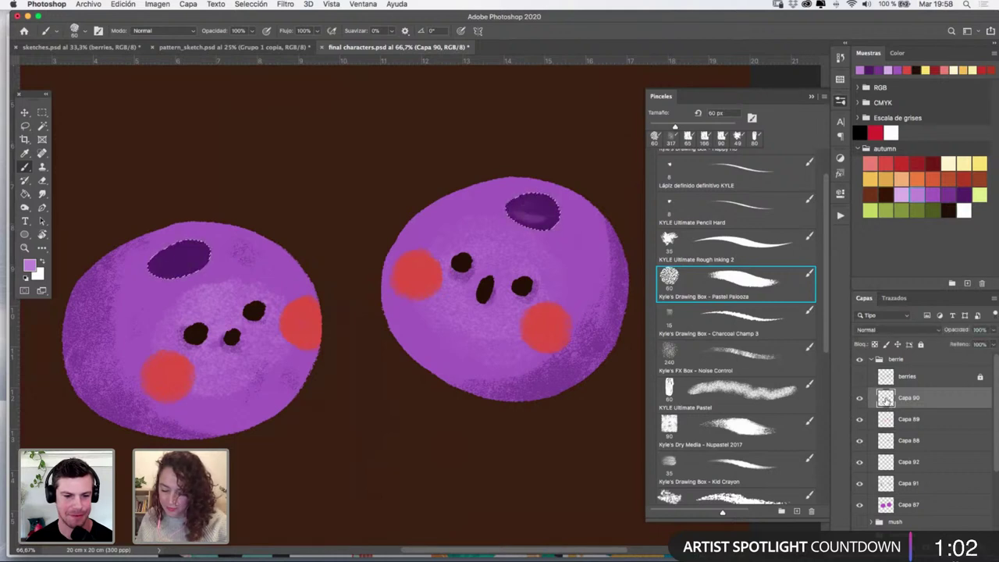
{"action": "left_click", "coordinate": [948, 199]}
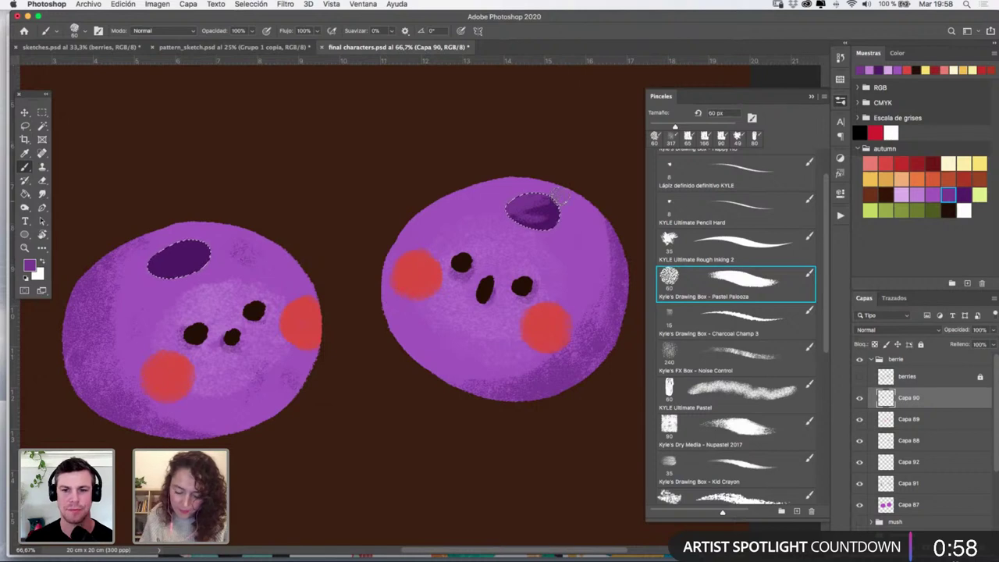
{"action": "left_click_drag", "start_coordinate": [195, 248], "coordinate": [202, 256]}
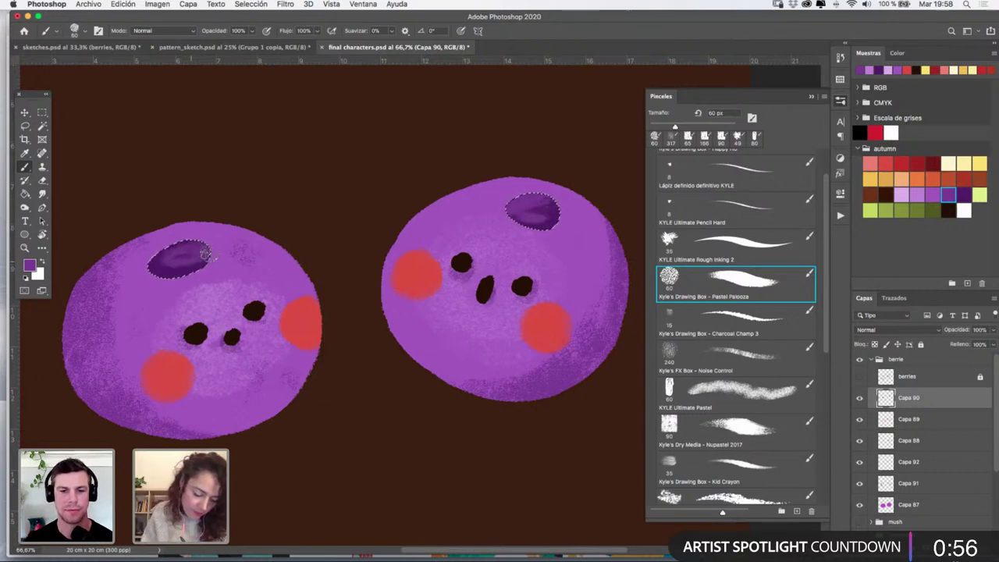
{"action": "key", "text": "super+d"}
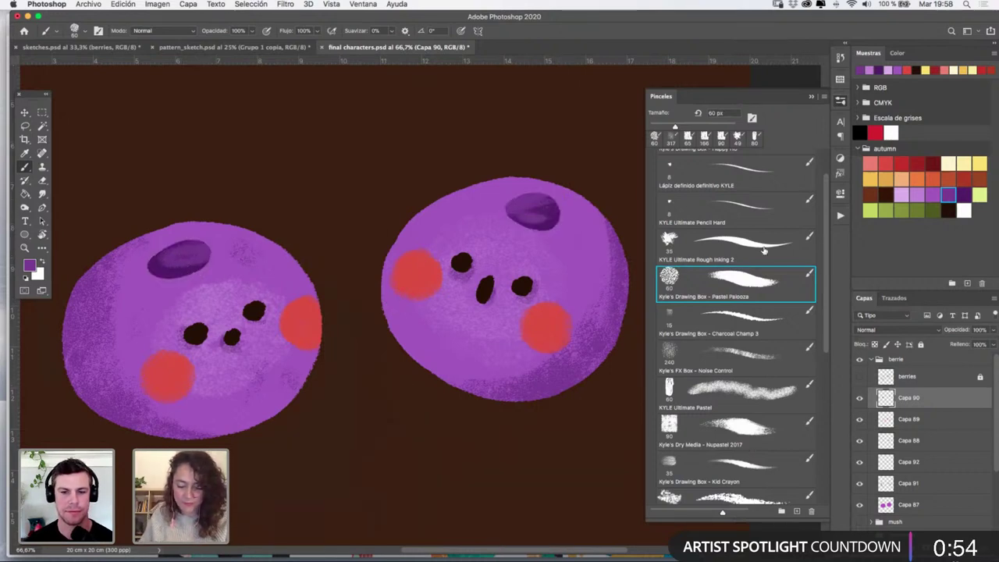
Paint soft purple shadows beneath both dark ovals on the shading layer Capa 91 with the KYLE Ultimate Pastel brush
{"action": "left_click", "coordinate": [910, 419]}
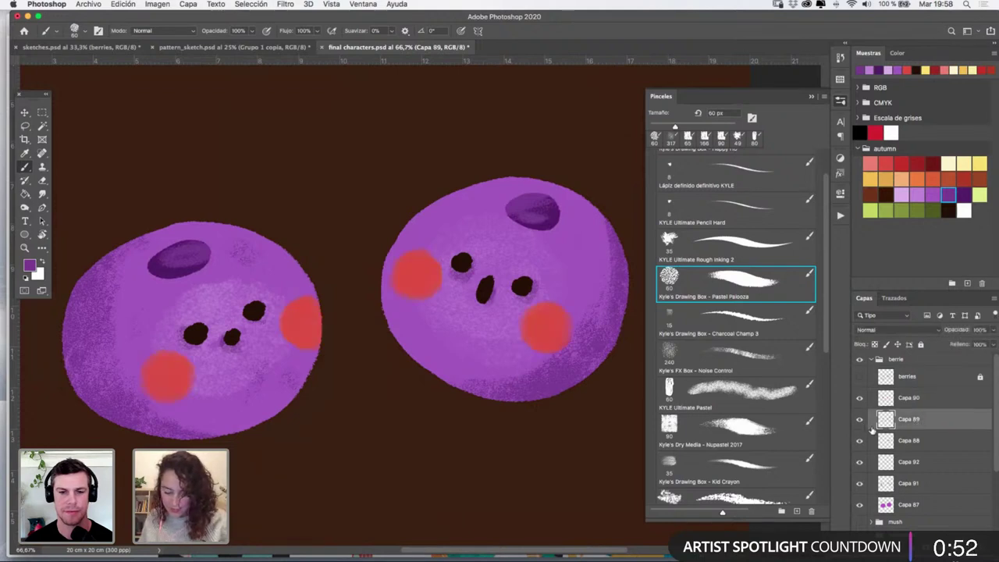
{"action": "left_click", "coordinate": [910, 440]}
{"action": "left_click", "coordinate": [859, 440]}
{"action": "left_click", "coordinate": [859, 441]}
{"action": "left_click", "coordinate": [910, 462]}
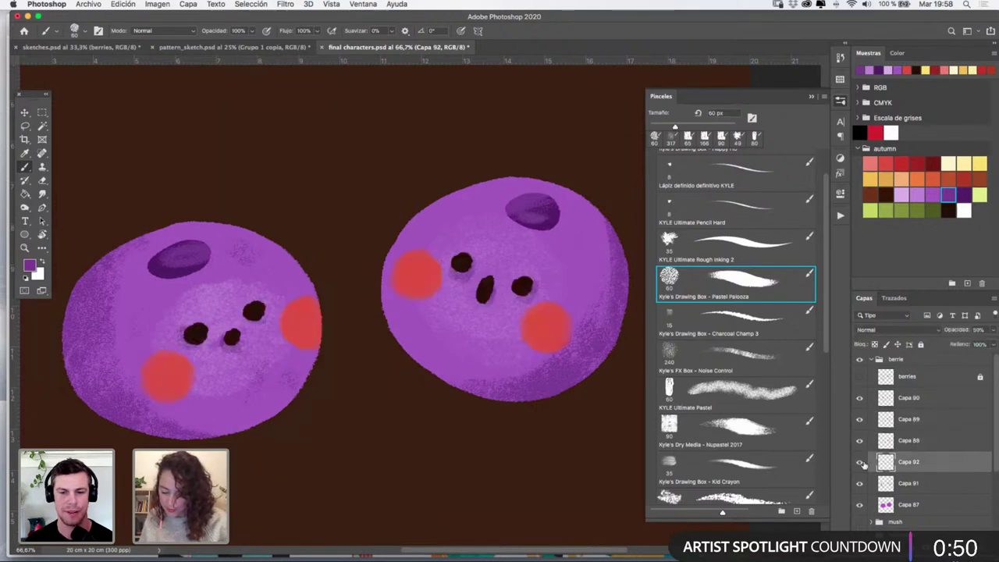
{"action": "left_click", "coordinate": [859, 483]}
{"action": "left_click", "coordinate": [859, 483]}
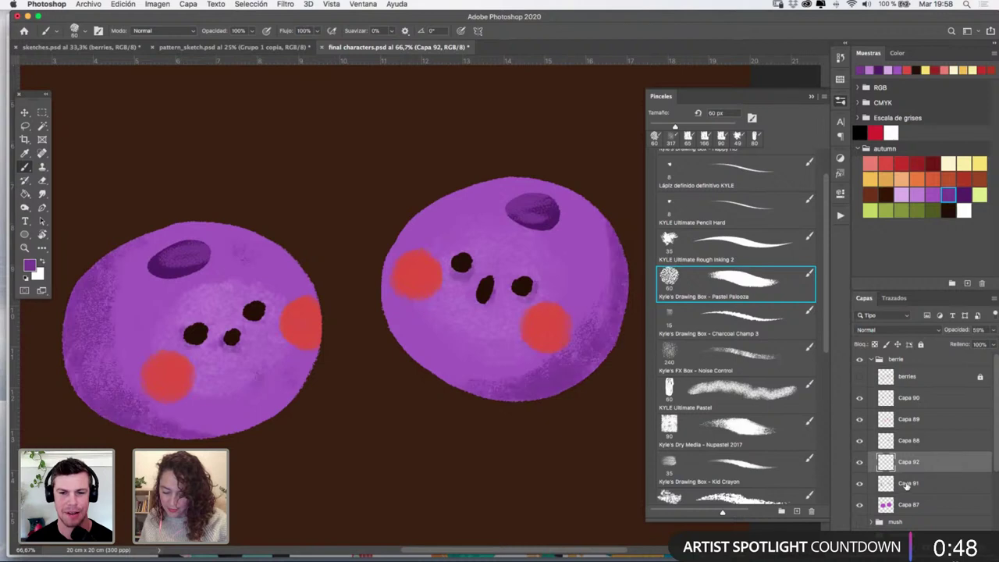
{"action": "left_click", "coordinate": [910, 483]}
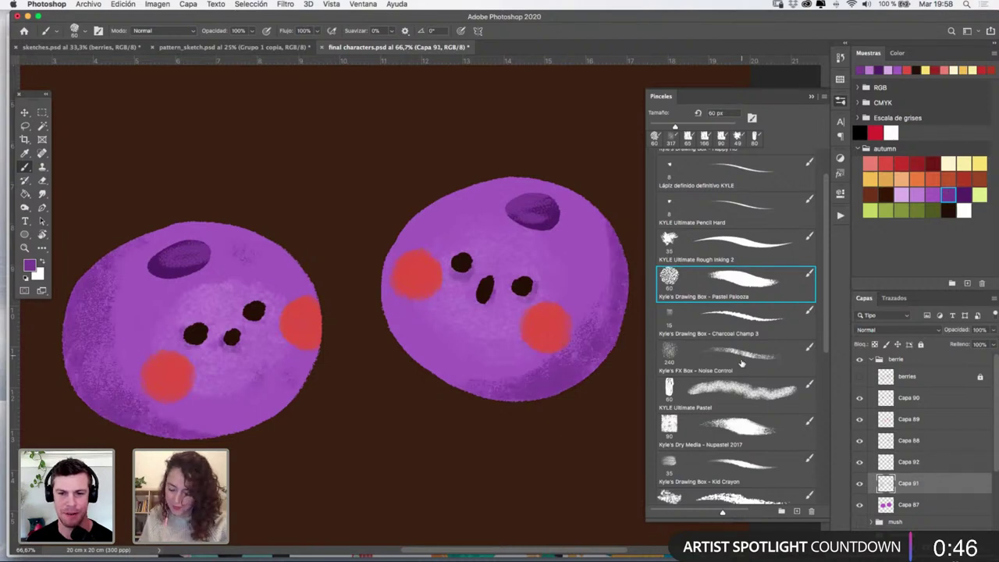
{"action": "left_click", "coordinate": [733, 390]}
{"action": "mouse_move", "coordinate": [525, 212]}
{"action": "left_mouse_down"}
{"action": "mouse_move", "coordinate": [556, 227]}
{"action": "mouse_move", "coordinate": [543, 233]}
{"action": "left_mouse_up"}
{"action": "key", "text": "super+z"}
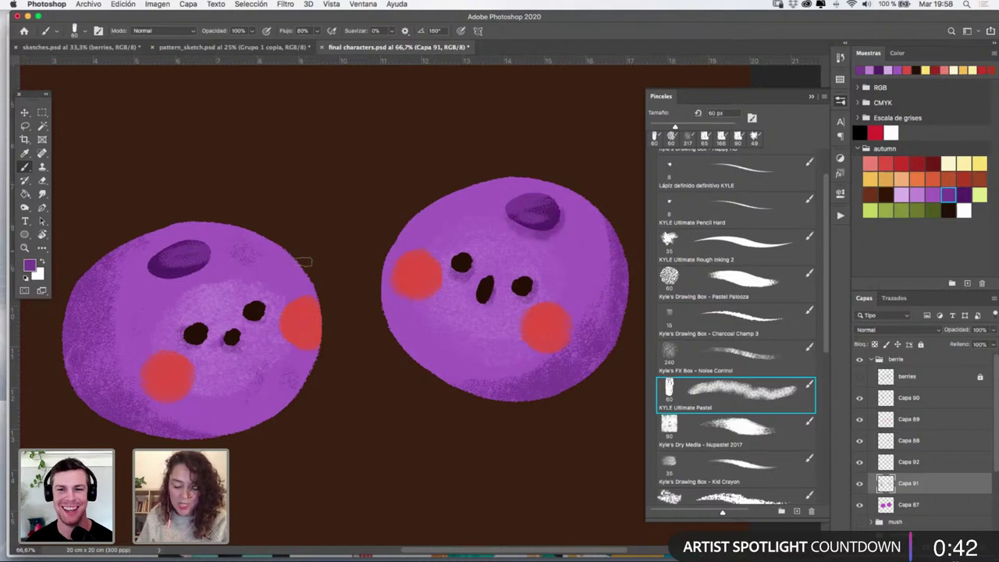
{"action": "mouse_move", "coordinate": [154, 274]}
{"action": "left_mouse_down"}
{"action": "mouse_move", "coordinate": [205, 260]}
{"action": "mouse_move", "coordinate": [156, 274]}
{"action": "mouse_move", "coordinate": [178, 284]}
{"action": "left_mouse_up"}
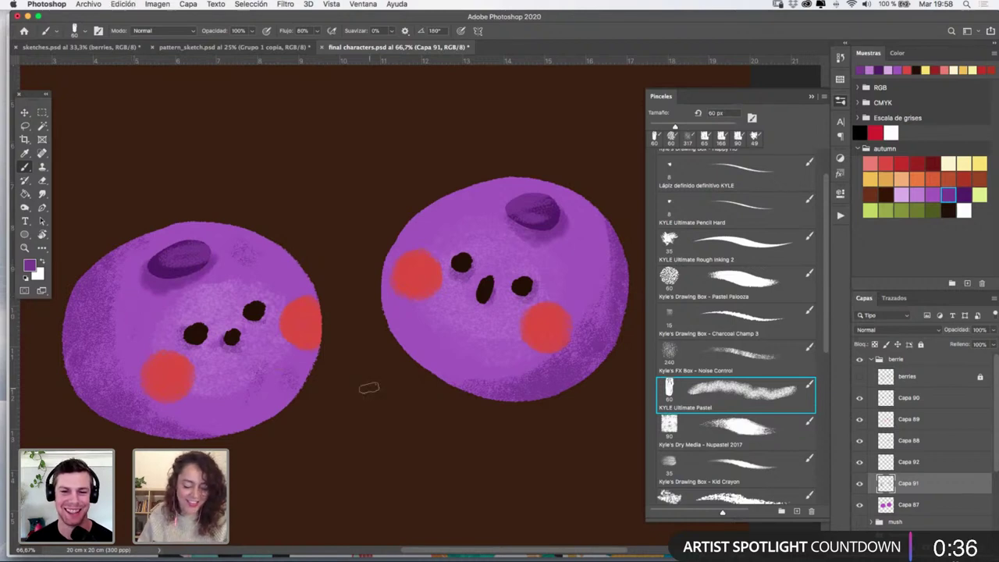
Add small purple spots around both berries' skin with the Nupastel 2017 brush at 48 px
{"action": "left_click", "coordinate": [743, 425]}
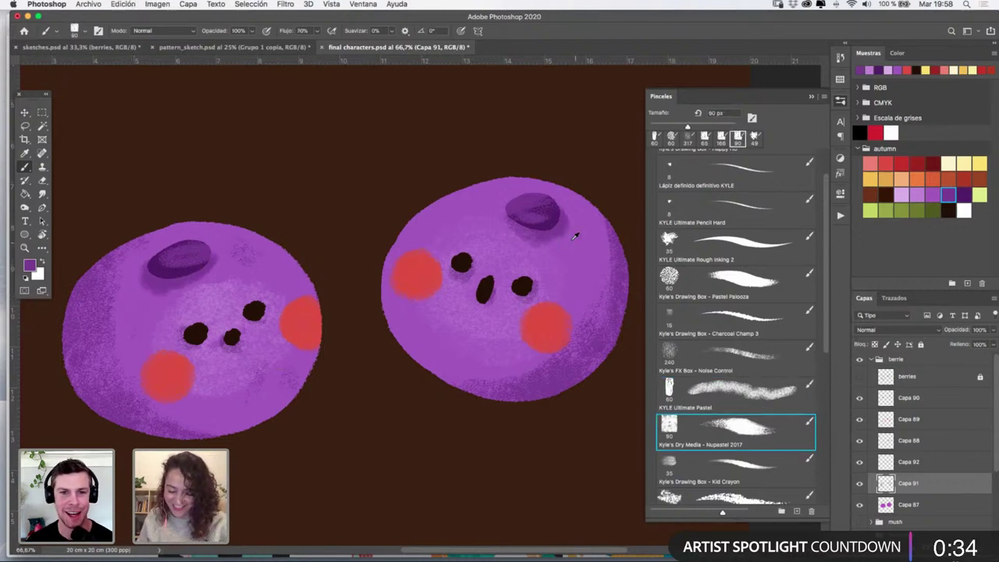
{"action": "left_click_drag", "start_coordinate": [575, 236], "coordinate": [567, 236]}
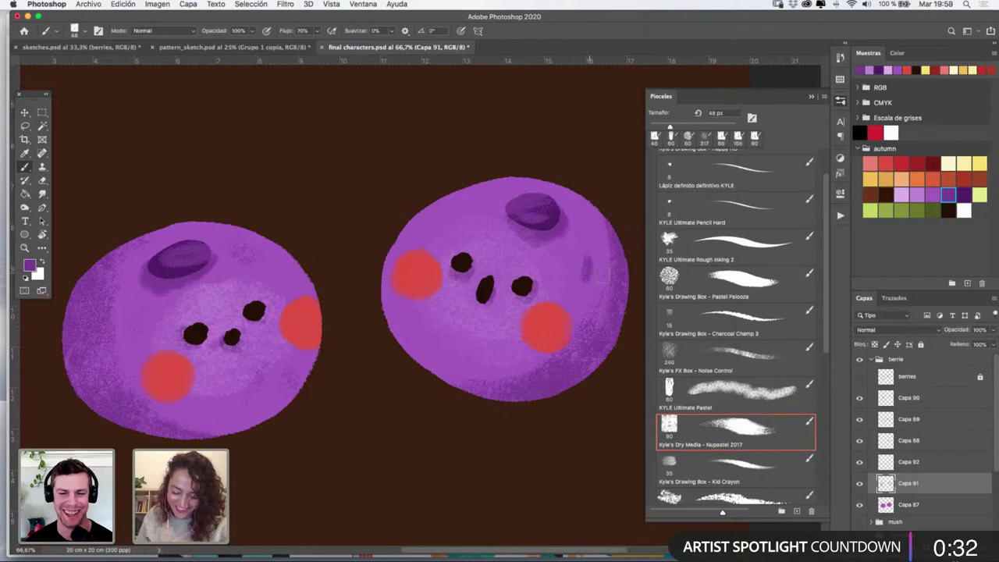
{"action": "mouse_move", "coordinate": [129, 320]}
{"action": "left_mouse_down"}
{"action": "mouse_move", "coordinate": [129, 304]}
{"action": "mouse_move", "coordinate": [149, 334]}
{"action": "left_mouse_up"}
{"action": "left_click_drag", "start_coordinate": [281, 376], "coordinate": [284, 384]}
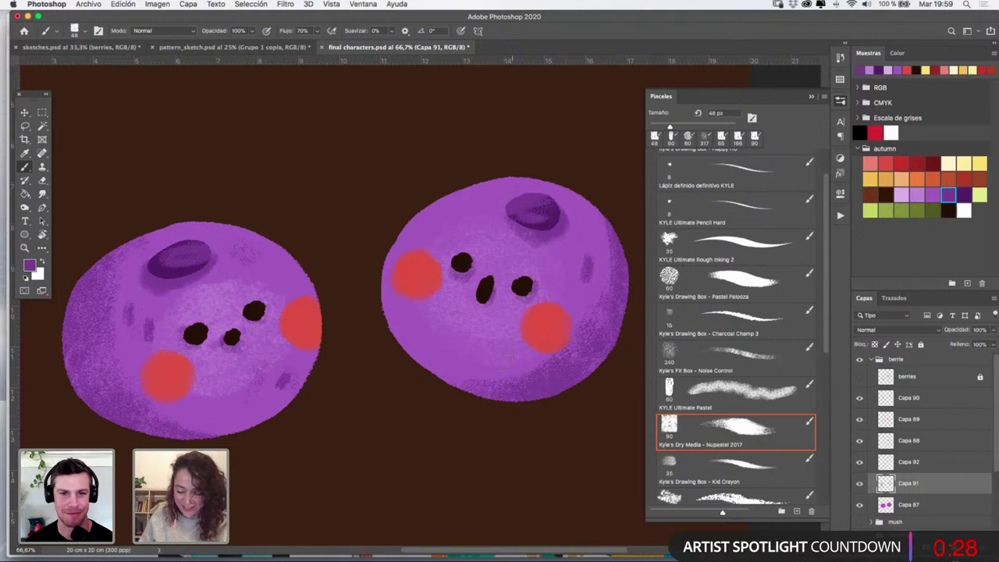
{"action": "left_click_drag", "start_coordinate": [412, 323], "coordinate": [439, 364]}
{"action": "left_click", "coordinate": [812, 96]}
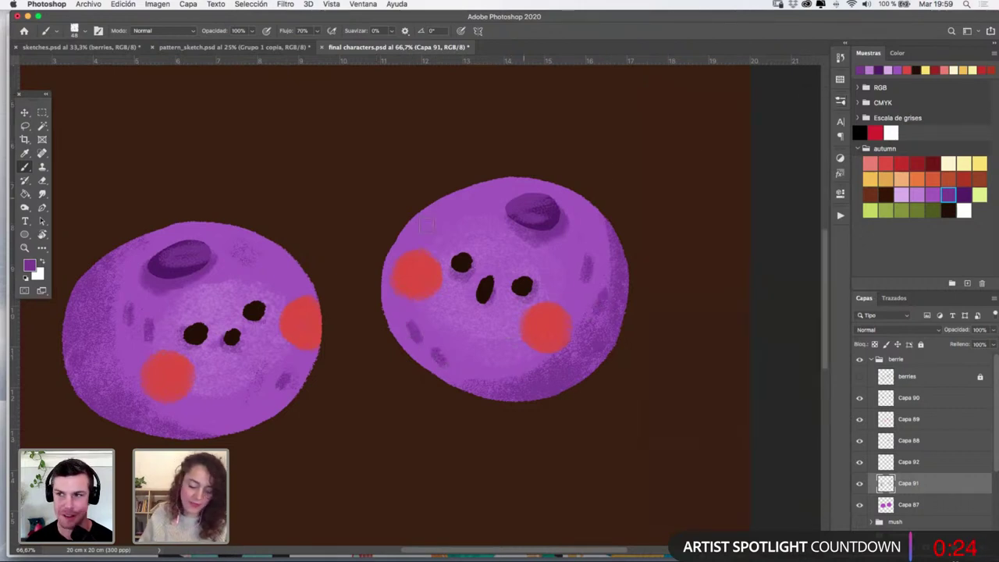
View both berries on the whole canvas and save the final characters document
{"action": "left_click", "coordinate": [25, 248]}
{"action": "left_click", "coordinate": [554, 276], "text": "alt"}
{"action": "left_click", "coordinate": [568, 265], "text": "alt"}
{"action": "left_click", "coordinate": [568, 265], "text": "alt"}
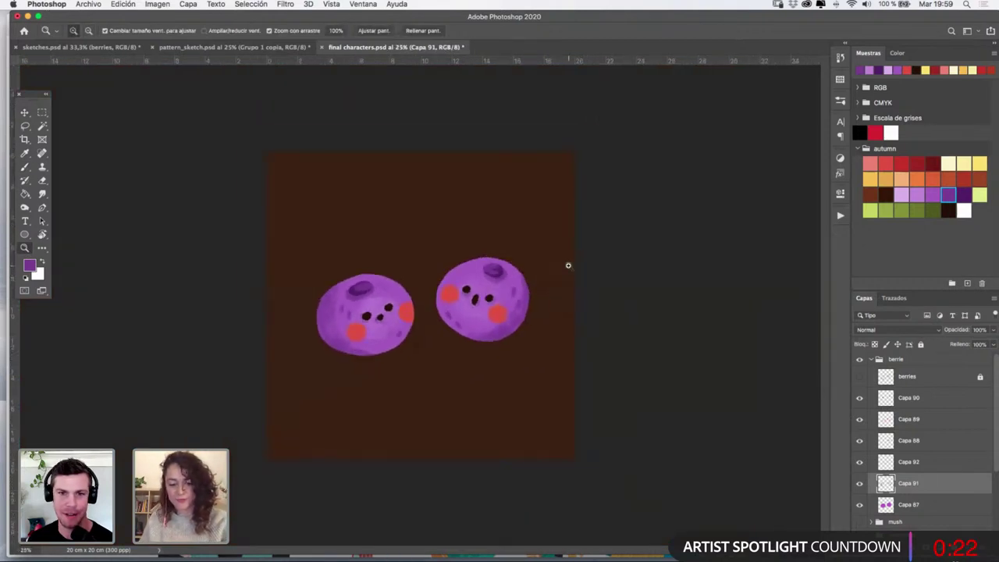
{"action": "key", "text": "super+s"}
Duplicate the six berry layers from Capa 90 down to Capa 87 and merge the copies into one layer
{"action": "left_click", "coordinate": [945, 403]}
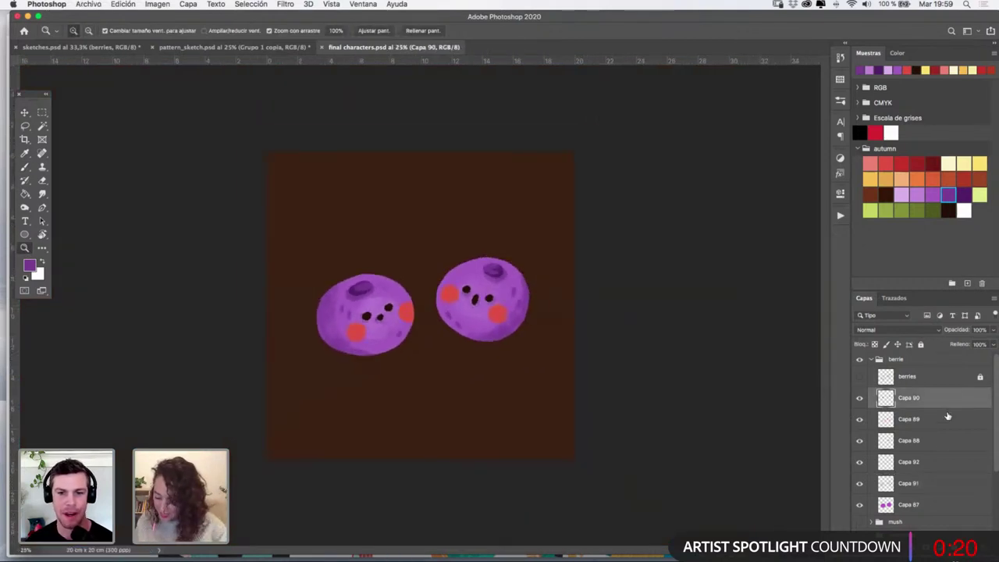
{"action": "left_click", "coordinate": [943, 506], "text": "shift"}
{"action": "left_click_drag", "start_coordinate": [958, 407], "coordinate": [967, 549]}
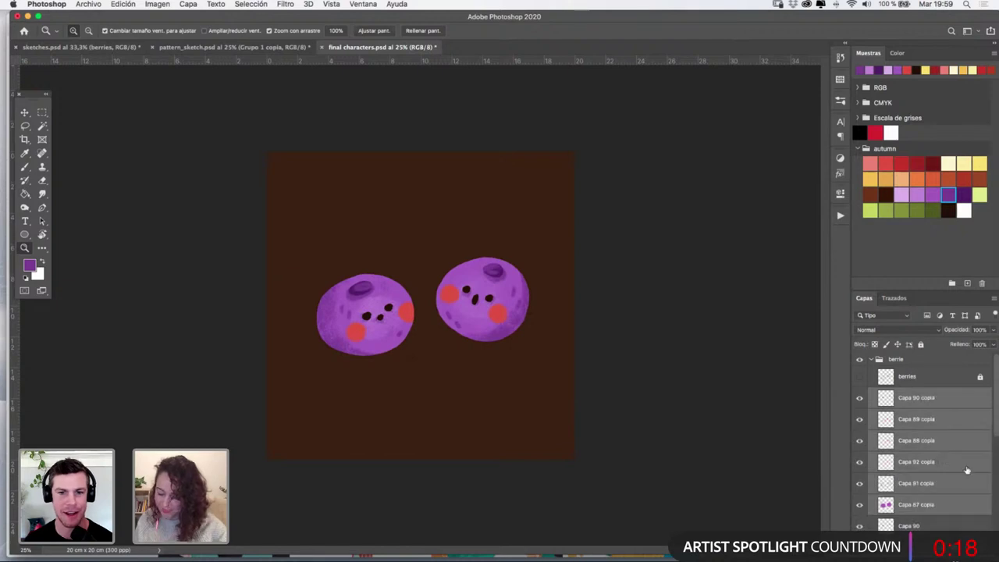
{"action": "key", "text": "super+e"}
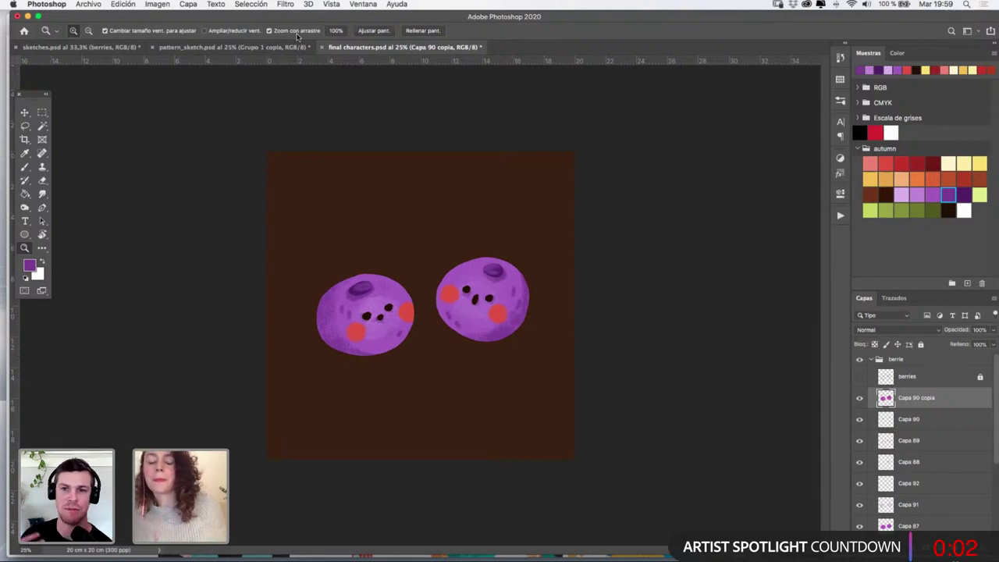
Save the final characters document and switch to pattern_sketch.psd
{"action": "key", "text": "super+s"}
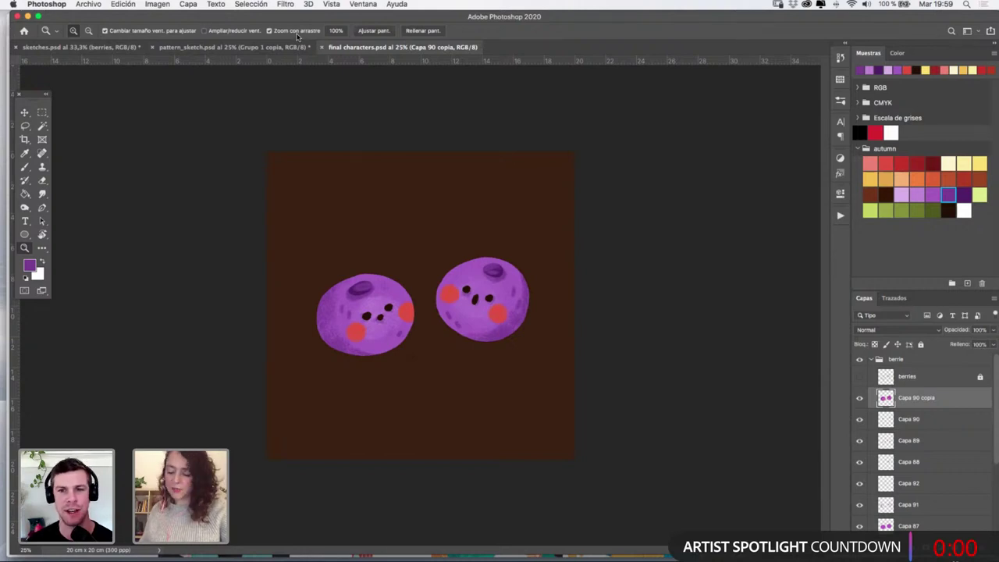
{"action": "left_click", "coordinate": [278, 47]}
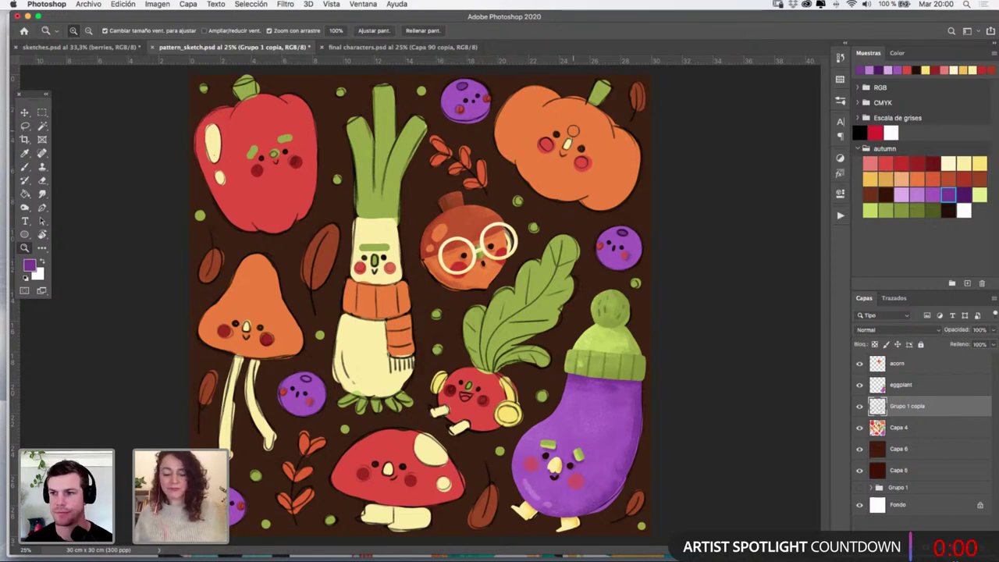
Save pattern_sketch.psd, switch to the final characters.psd document and collapse its berrie layer group
{"action": "key", "text": "super+s"}
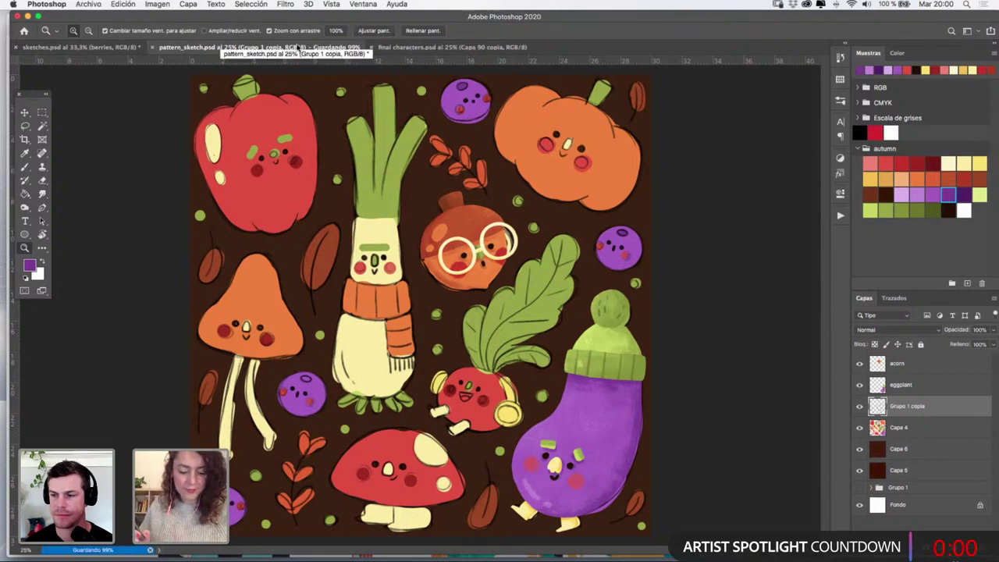
{"action": "left_click", "coordinate": [425, 48]}
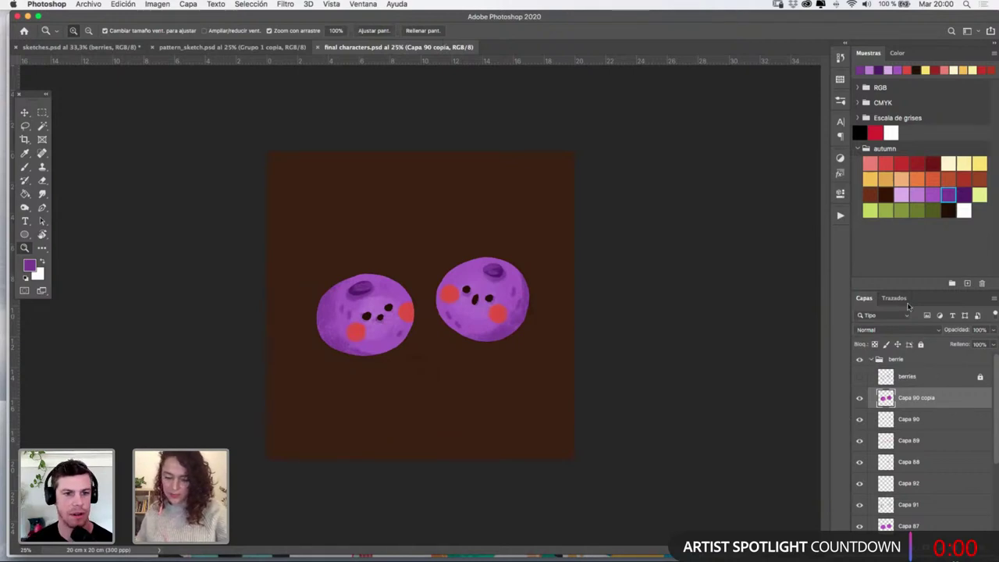
{"action": "left_click", "coordinate": [871, 360]}
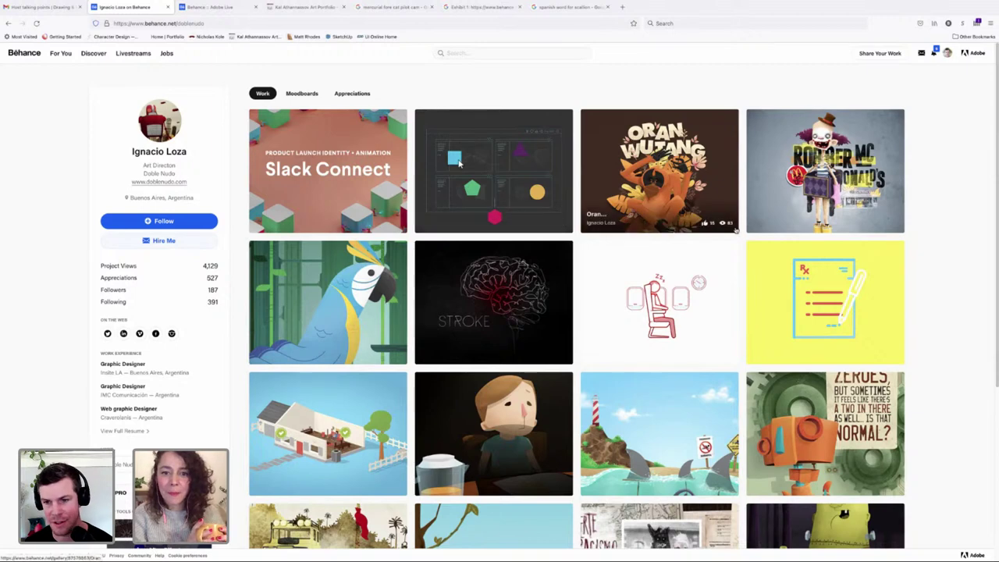
Open the Oran... project in the artist's Behance portfolio, view its main orangutan illustration enlarged, and return to the project page
{"action": "scroll", "coordinate": [427, 185], "scroll_direction": "down", "scroll_amount": 1}
{"action": "scroll", "coordinate": [426, 186], "scroll_direction": "up", "scroll_amount": 1}
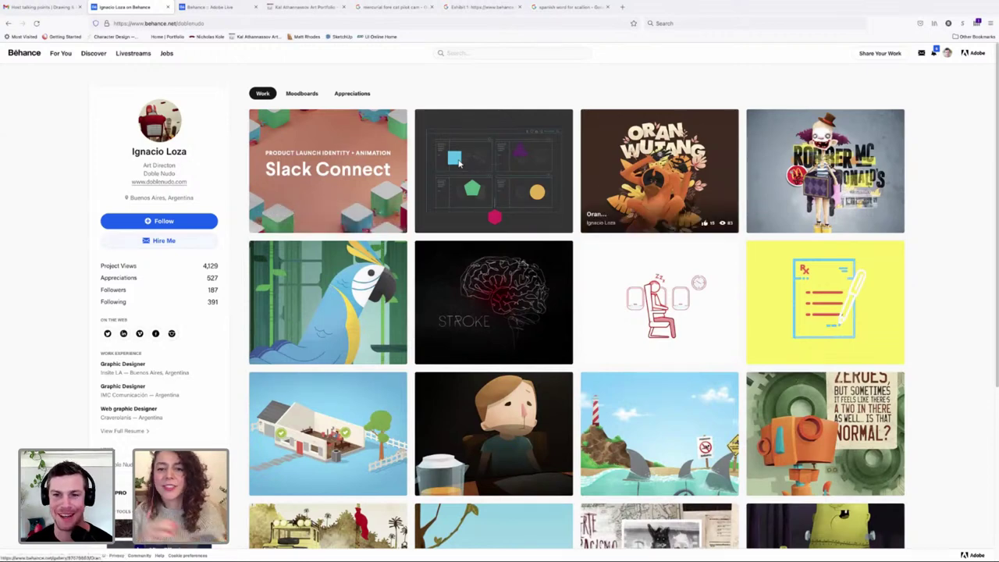
{"action": "left_click", "coordinate": [662, 156]}
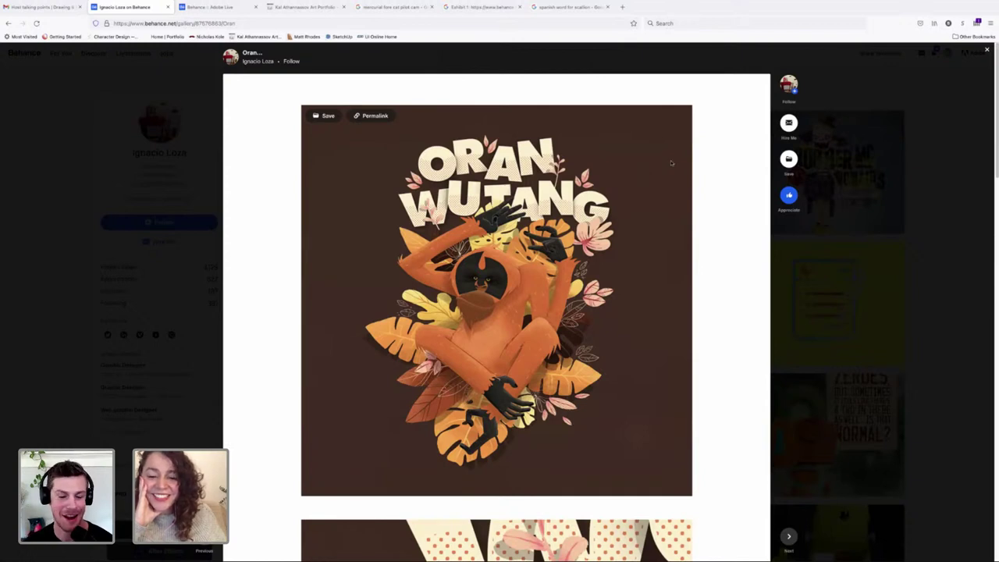
{"action": "scroll", "coordinate": [736, 164], "scroll_direction": "down", "scroll_amount": 1}
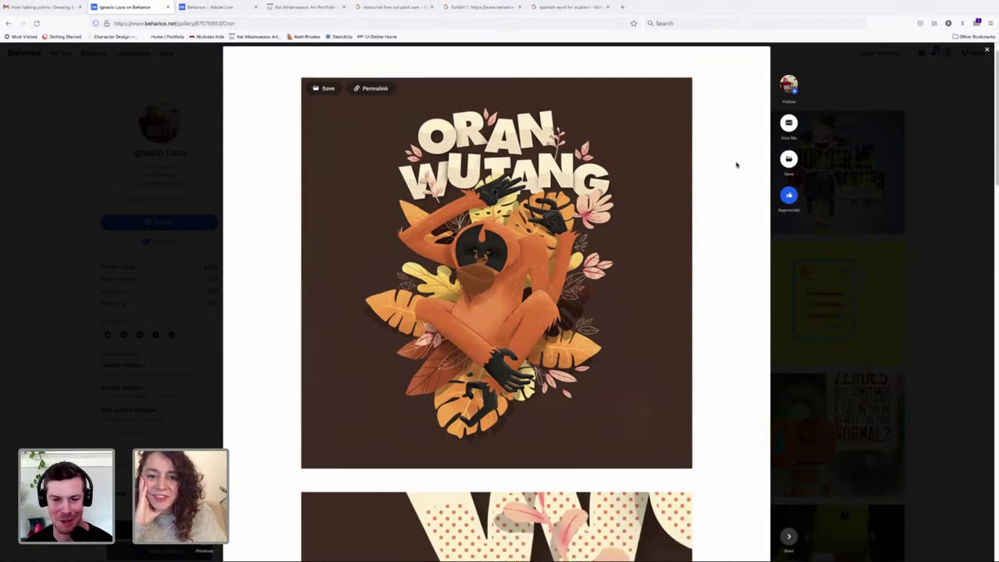
{"action": "scroll", "coordinate": [736, 165], "scroll_direction": "up", "scroll_amount": 1}
{"action": "scroll", "coordinate": [736, 163], "scroll_direction": "down", "scroll_amount": 1}
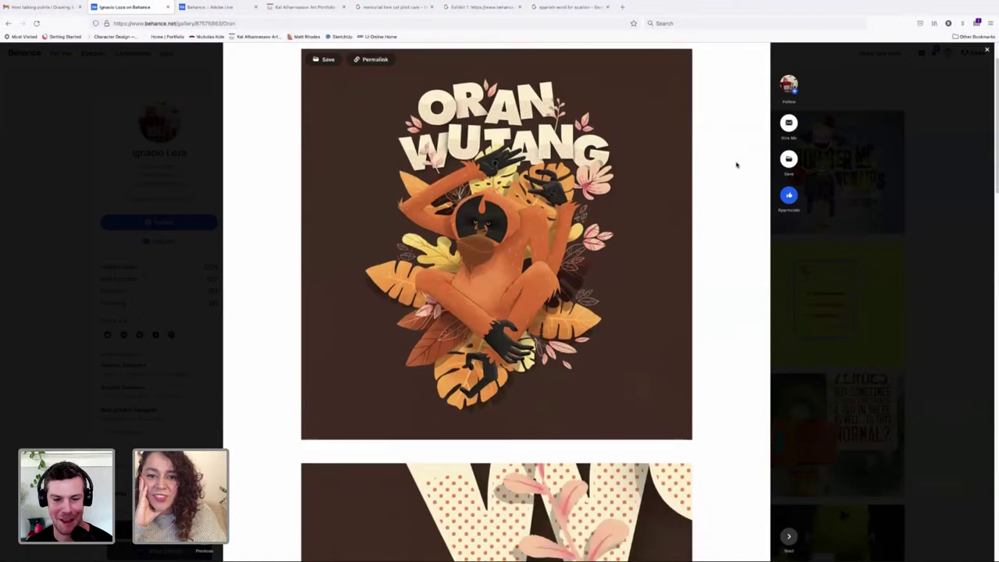
{"action": "scroll", "coordinate": [736, 164], "scroll_direction": "up", "scroll_amount": 1}
{"action": "scroll", "coordinate": [736, 164], "scroll_direction": "down", "scroll_amount": 1}
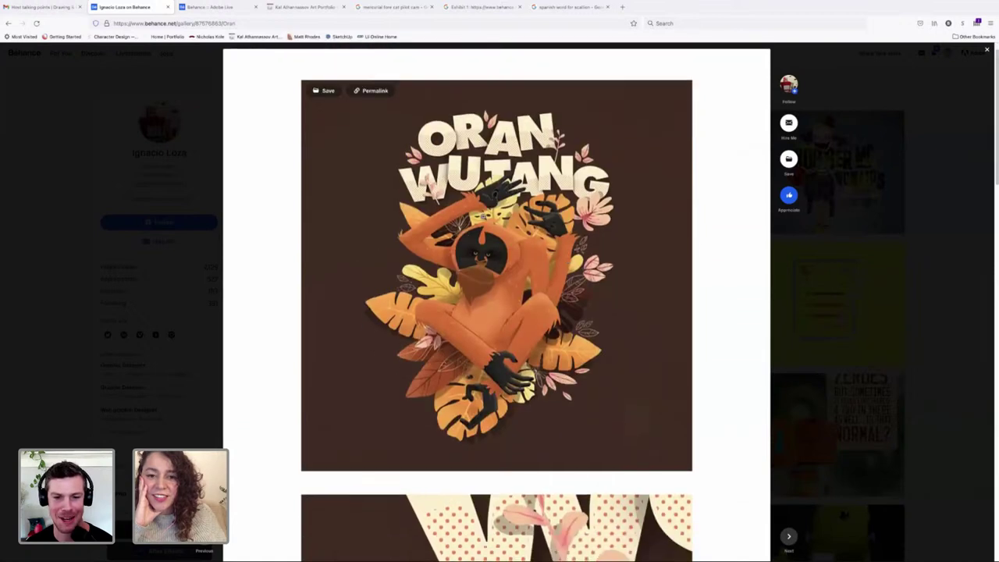
{"action": "left_click", "coordinate": [482, 255]}
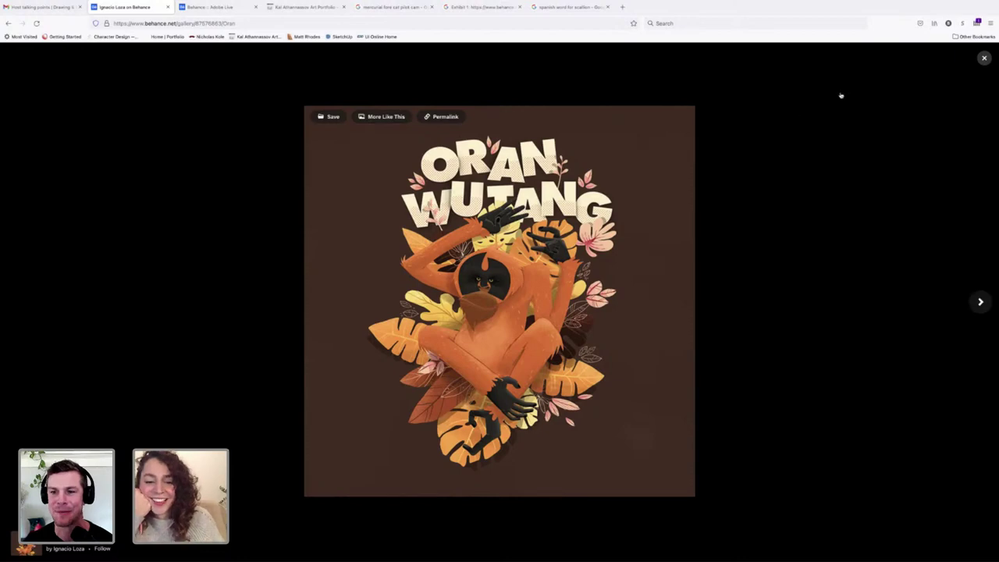
{"action": "left_click", "coordinate": [984, 58]}
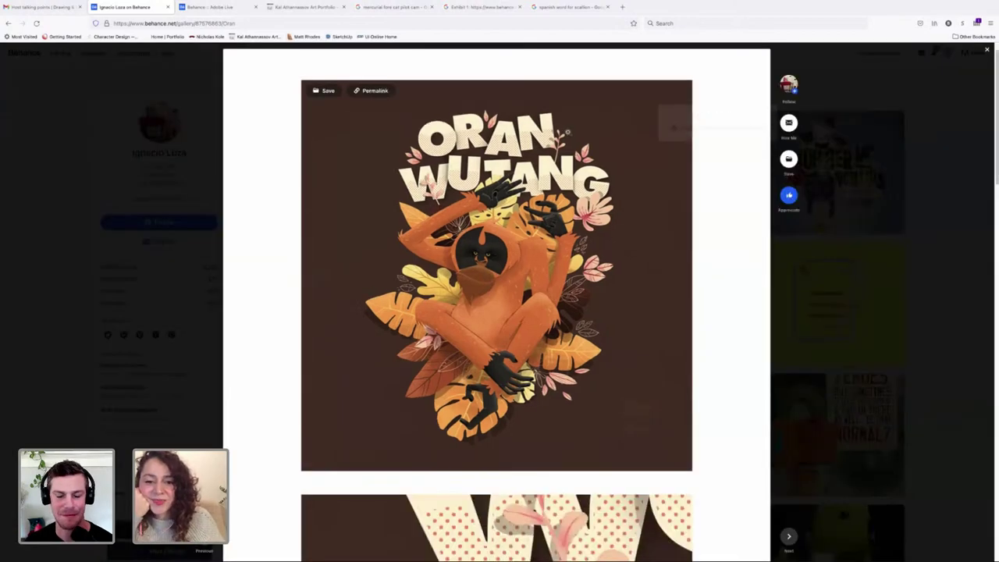
Examine the project's close-up images of the lettering, leaves, fur and orangutan face, and return to the full illustration
{"action": "scroll", "coordinate": [625, 167], "scroll_direction": "down", "scroll_amount": 5}
{"action": "scroll", "coordinate": [625, 167], "scroll_direction": "down", "scroll_amount": 2}
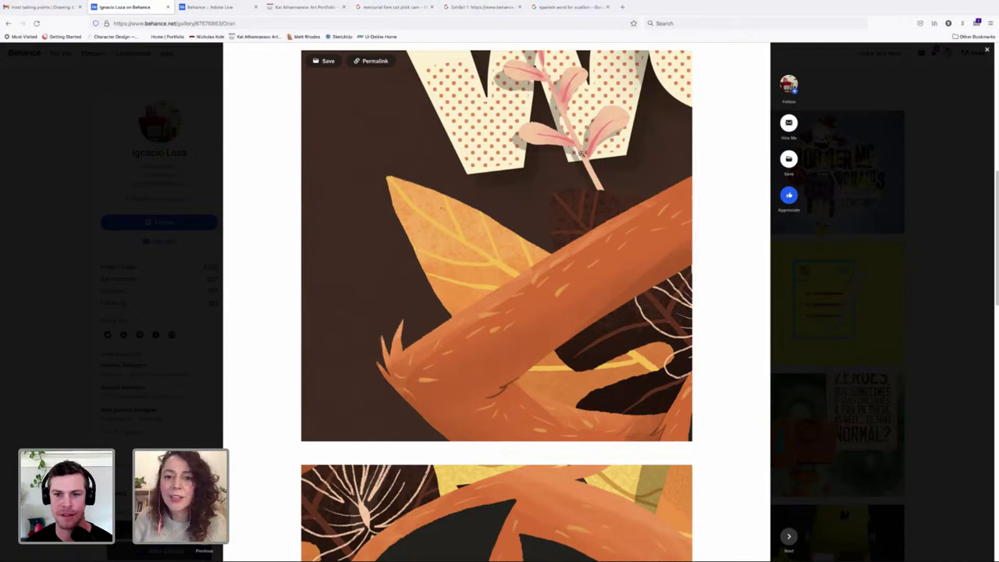
{"action": "scroll", "coordinate": [590, 192], "scroll_direction": "down", "scroll_amount": 2}
{"action": "scroll", "coordinate": [590, 193], "scroll_direction": "down", "scroll_amount": 8}
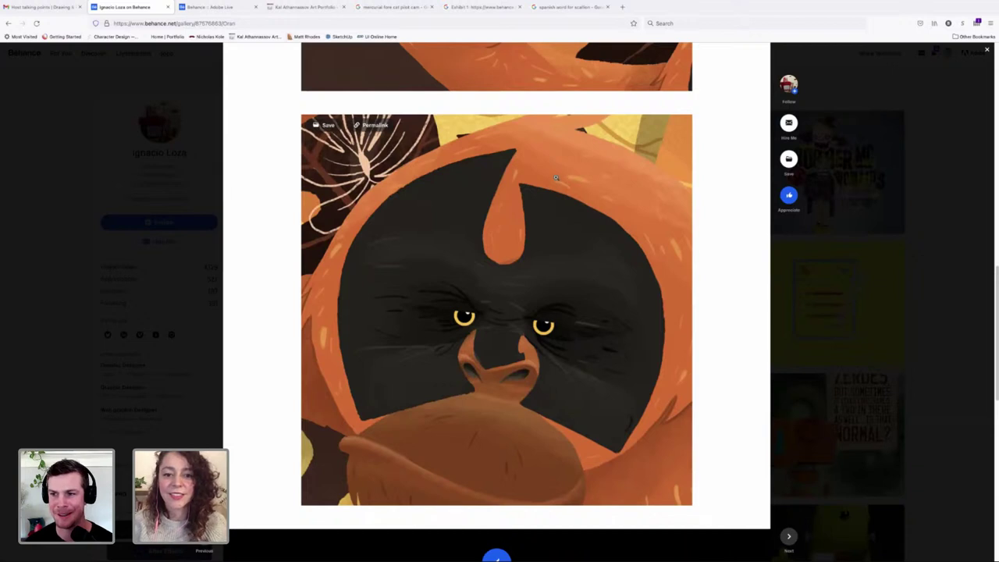
{"action": "scroll", "coordinate": [546, 203], "scroll_direction": "down", "scroll_amount": 2}
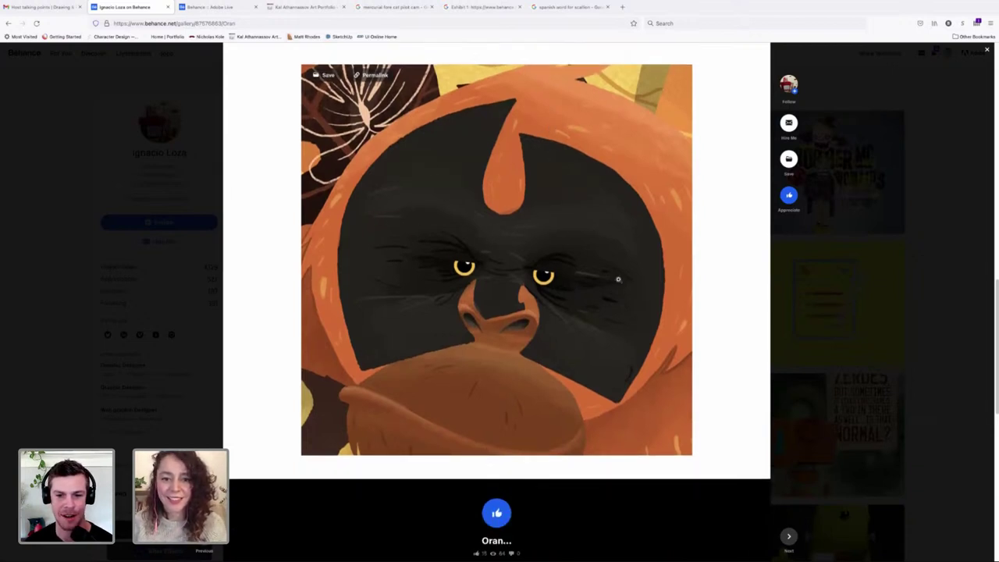
{"action": "scroll", "coordinate": [528, 276], "scroll_direction": "down", "scroll_amount": 2}
{"action": "scroll", "coordinate": [540, 248], "scroll_direction": "up", "scroll_amount": 4}
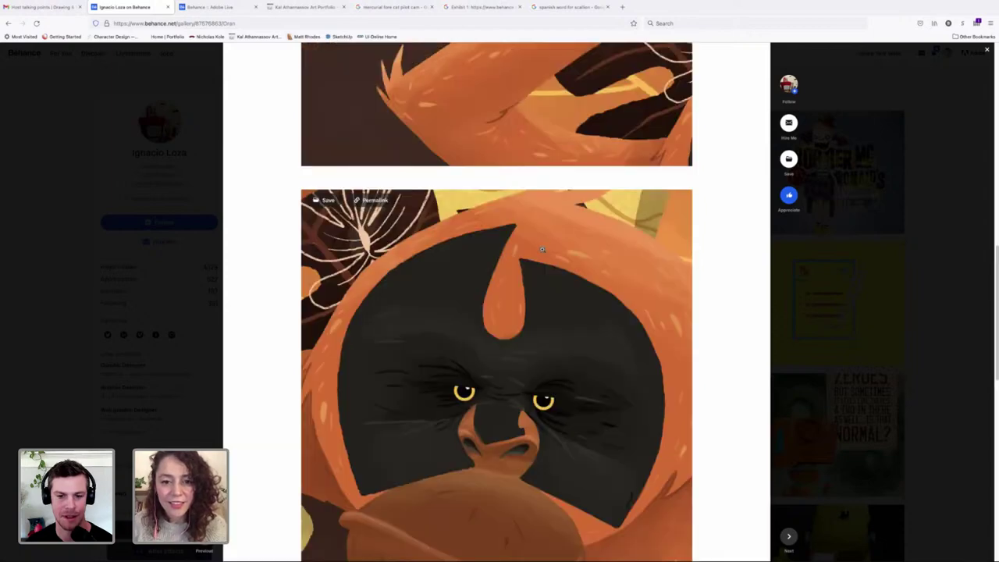
{"action": "scroll", "coordinate": [545, 231], "scroll_direction": "up", "scroll_amount": 7}
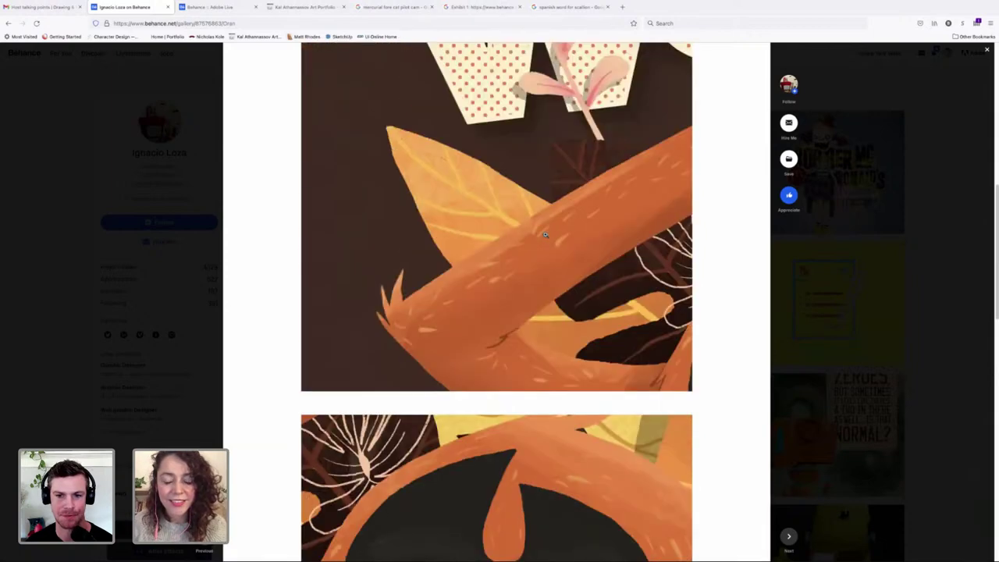
{"action": "scroll", "coordinate": [545, 235], "scroll_direction": "up", "scroll_amount": 7}
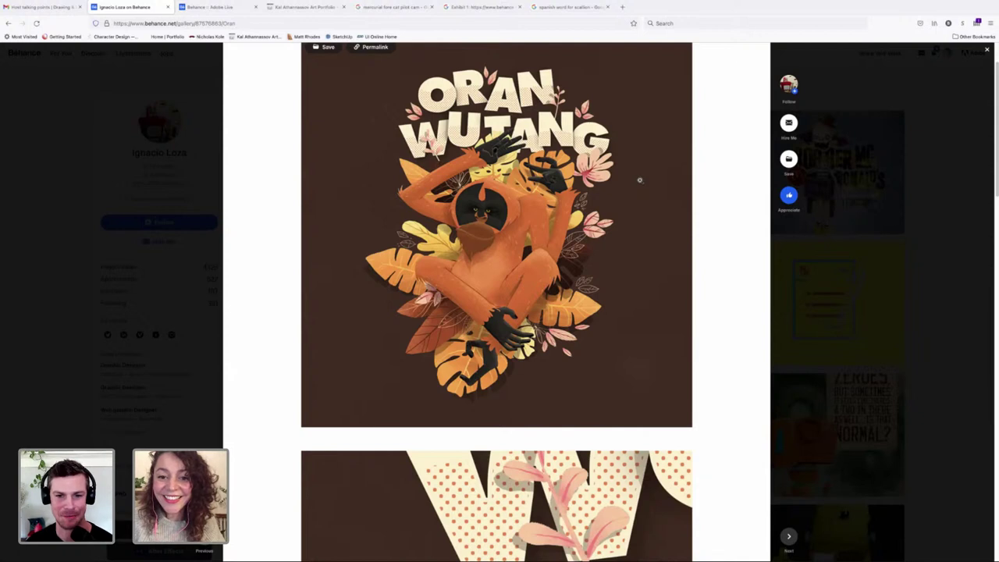
Review the full Oran Wutang illustration and its detail images once more, and close the project
{"action": "scroll", "coordinate": [639, 180], "scroll_direction": "down", "scroll_amount": 1}
{"action": "scroll", "coordinate": [639, 180], "scroll_direction": "up", "scroll_amount": 3}
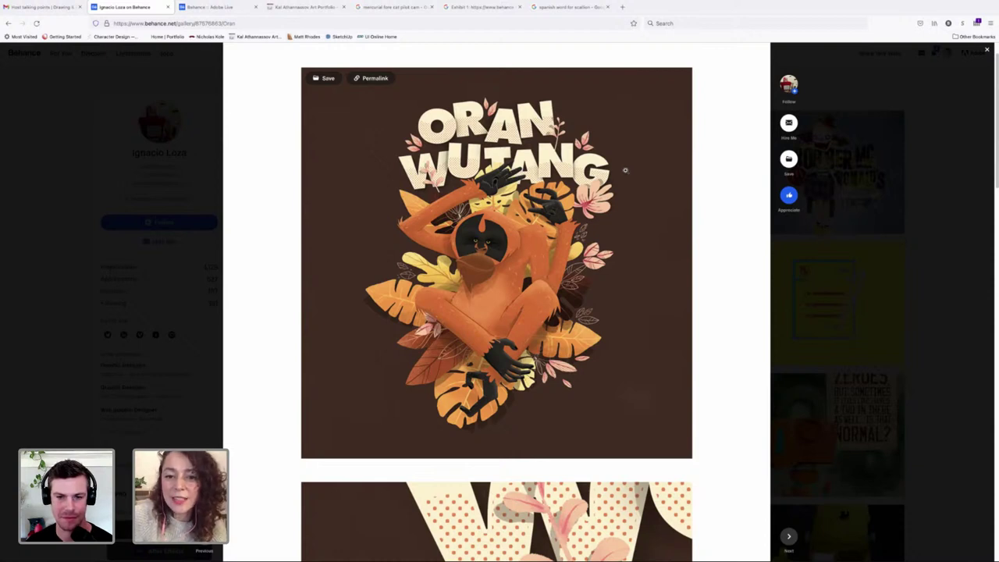
{"action": "scroll", "coordinate": [625, 169], "scroll_direction": "down", "scroll_amount": 1}
{"action": "scroll", "coordinate": [626, 169], "scroll_direction": "up", "scroll_amount": 1}
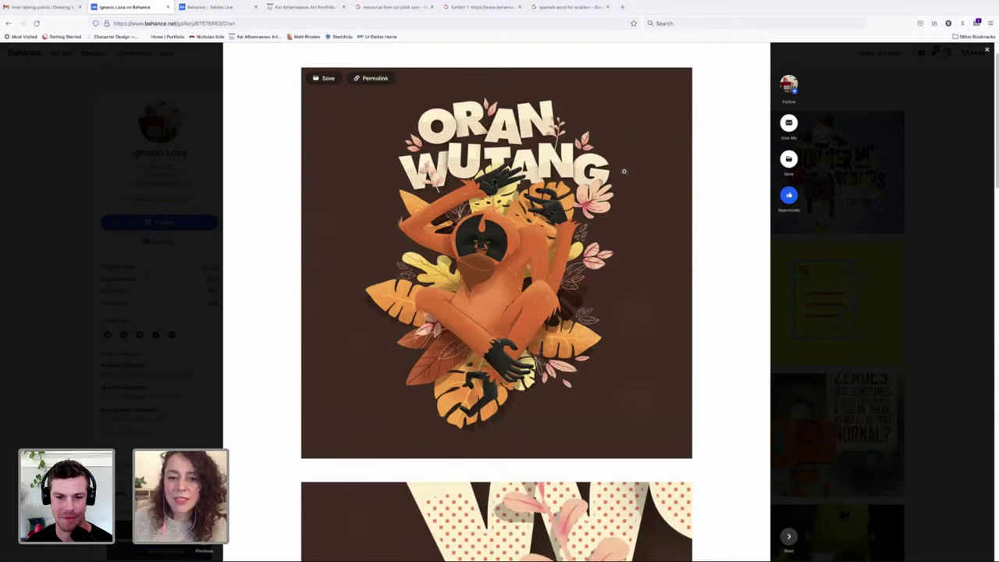
{"action": "scroll", "coordinate": [624, 171], "scroll_direction": "down", "scroll_amount": 3}
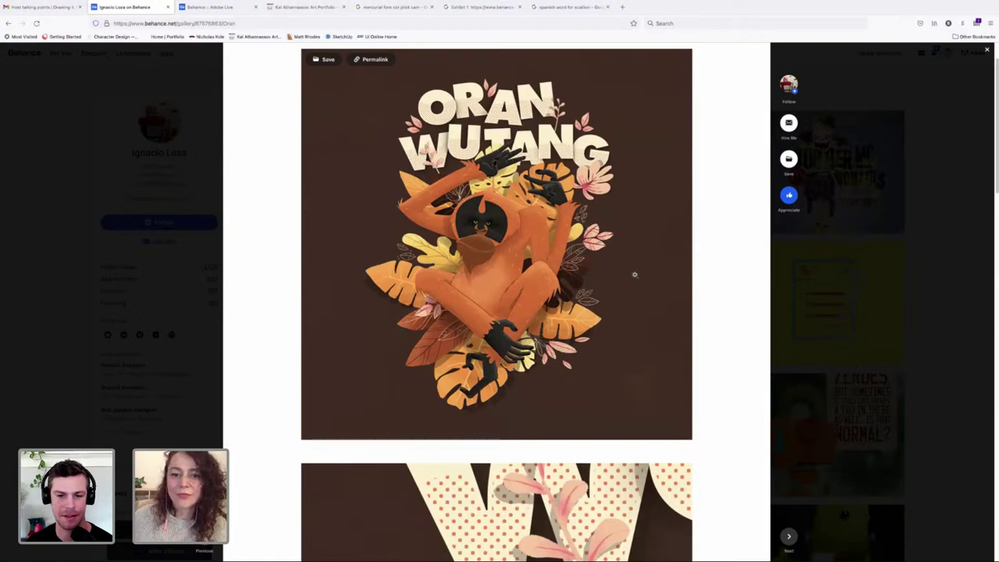
{"action": "scroll", "coordinate": [635, 275], "scroll_direction": "down", "scroll_amount": 10}
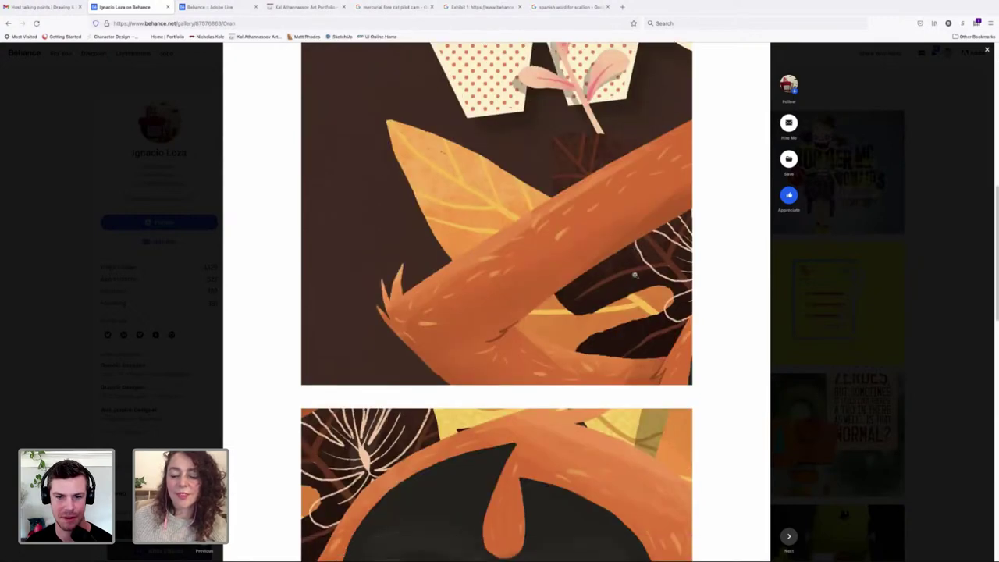
{"action": "scroll", "coordinate": [634, 275], "scroll_direction": "down", "scroll_amount": 10}
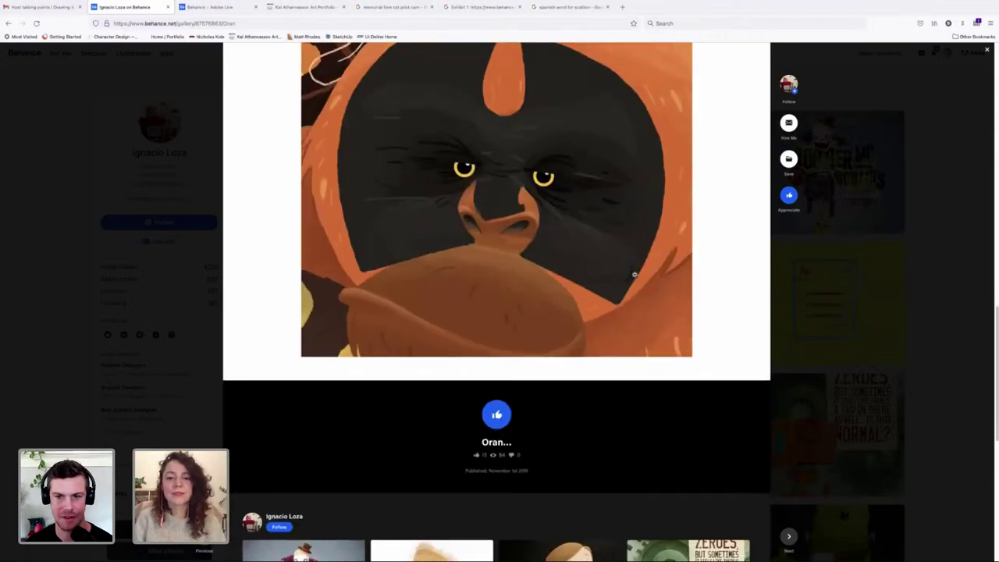
{"action": "scroll", "coordinate": [634, 276], "scroll_direction": "up", "scroll_amount": 20}
{"action": "scroll", "coordinate": [633, 275], "scroll_direction": "down", "scroll_amount": 6}
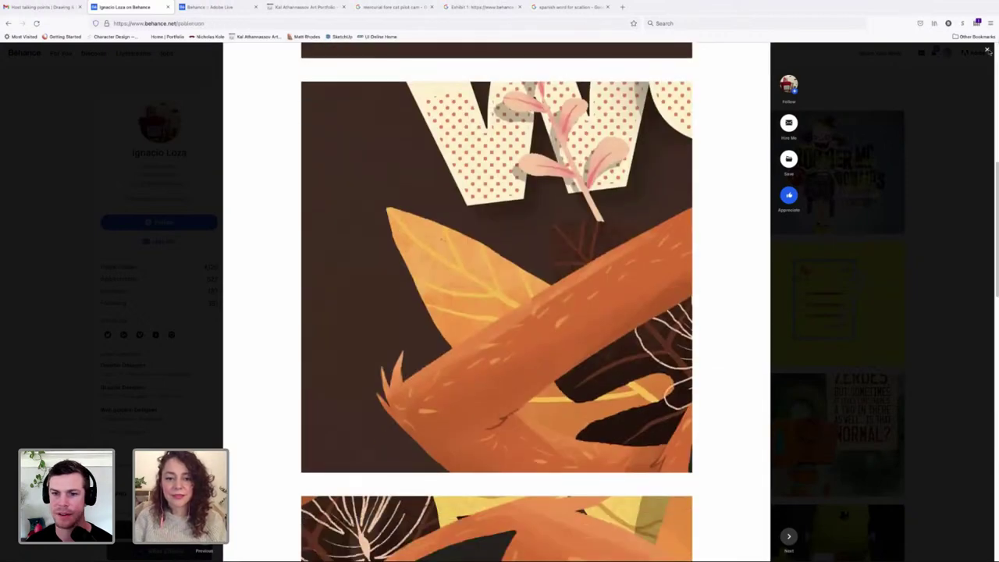
{"action": "key", "text": "Escape"}
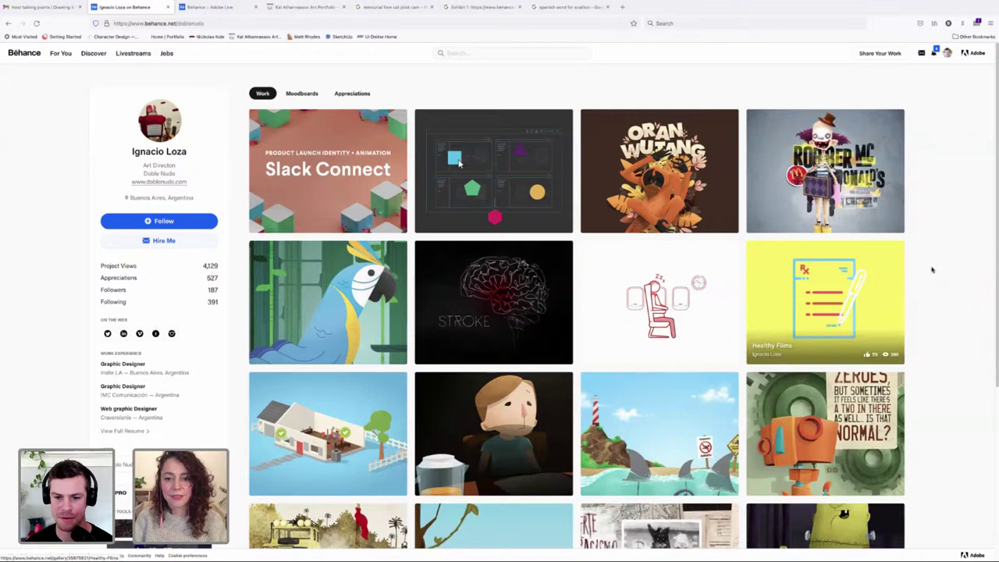
Browse the artist's portfolio thumbnails, open the Monkeys project to view its illustration, and close it
{"action": "scroll", "coordinate": [931, 269], "scroll_direction": "down", "scroll_amount": 1}
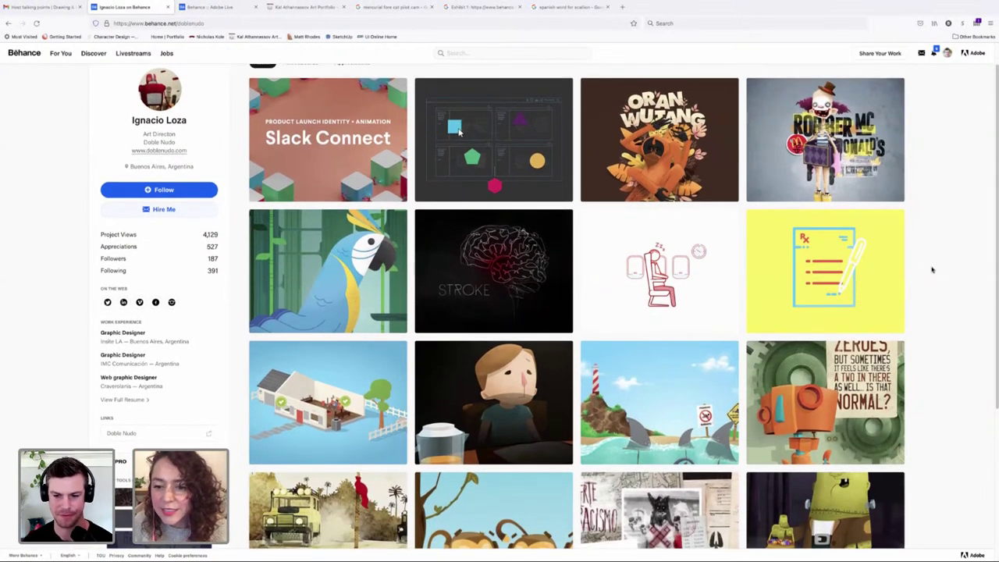
{"action": "scroll", "coordinate": [931, 269], "scroll_direction": "down", "scroll_amount": 1}
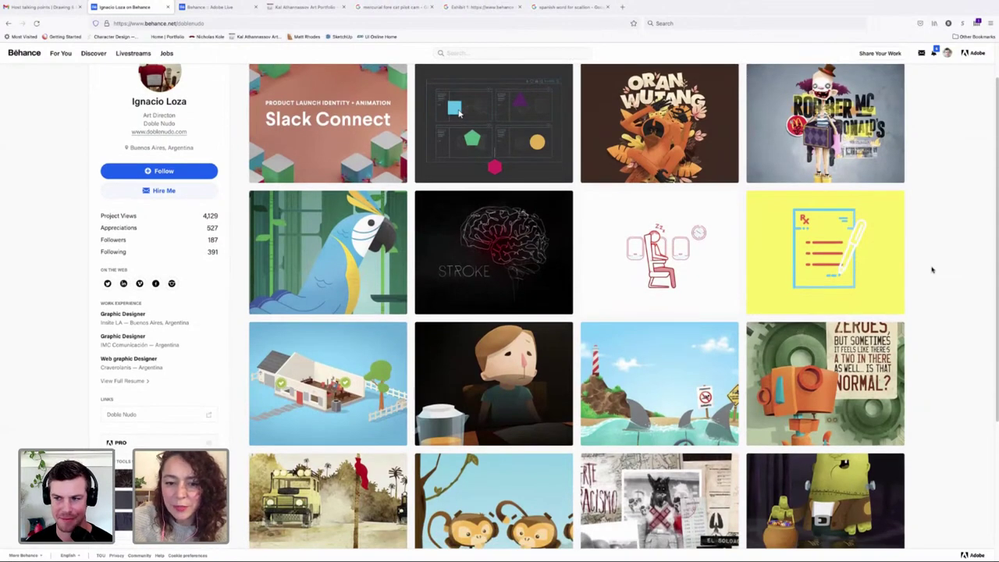
{"action": "scroll", "coordinate": [931, 269], "scroll_direction": "down", "scroll_amount": 1}
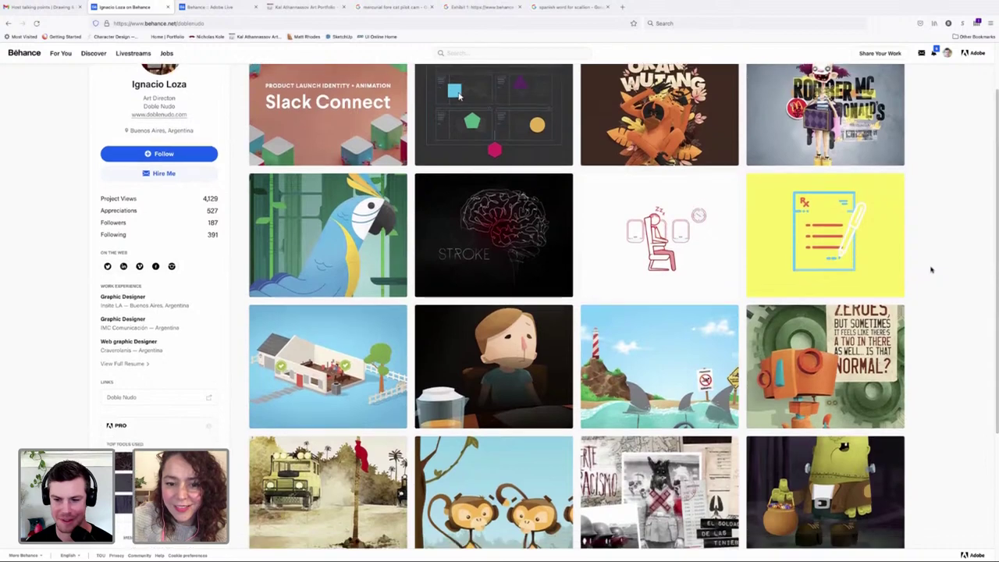
{"action": "scroll", "coordinate": [931, 269], "scroll_direction": "down", "scroll_amount": 5}
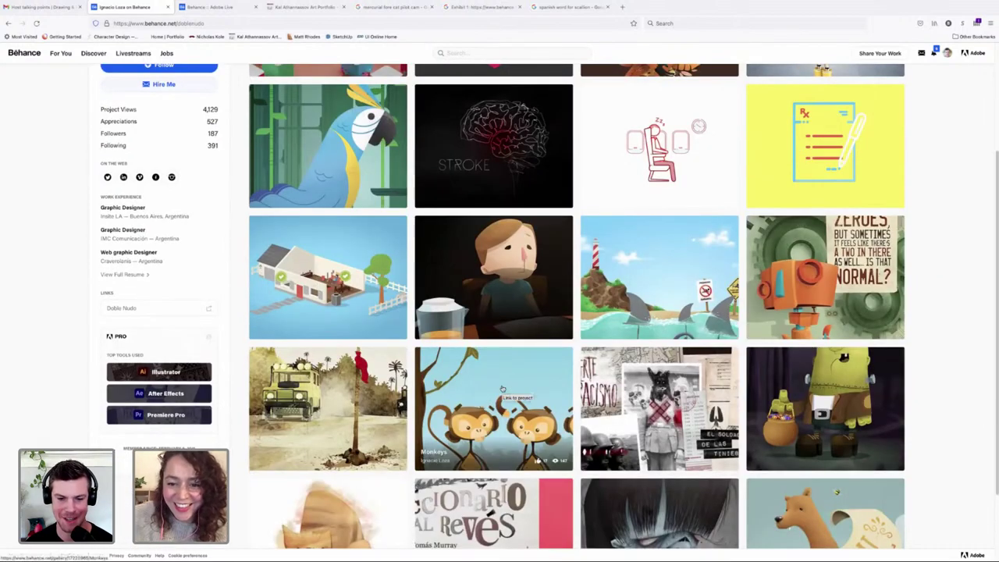
{"action": "left_click", "coordinate": [503, 389]}
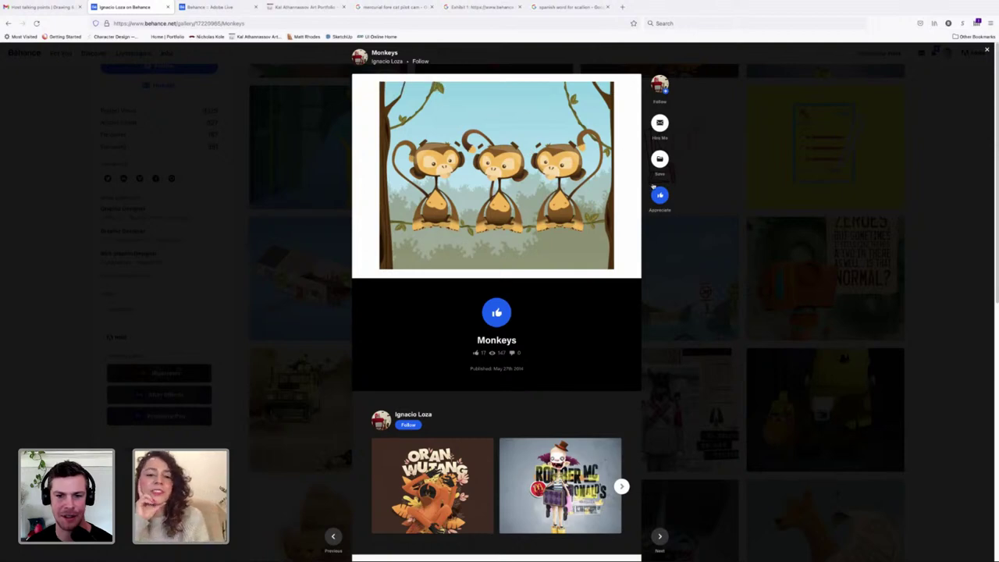
{"action": "left_click", "coordinate": [985, 51]}
Open the BA MAG project with the shark fins and lighthouse thumbnail and examine its full octopus illustration
{"action": "scroll", "coordinate": [721, 113], "scroll_direction": "down", "scroll_amount": 1}
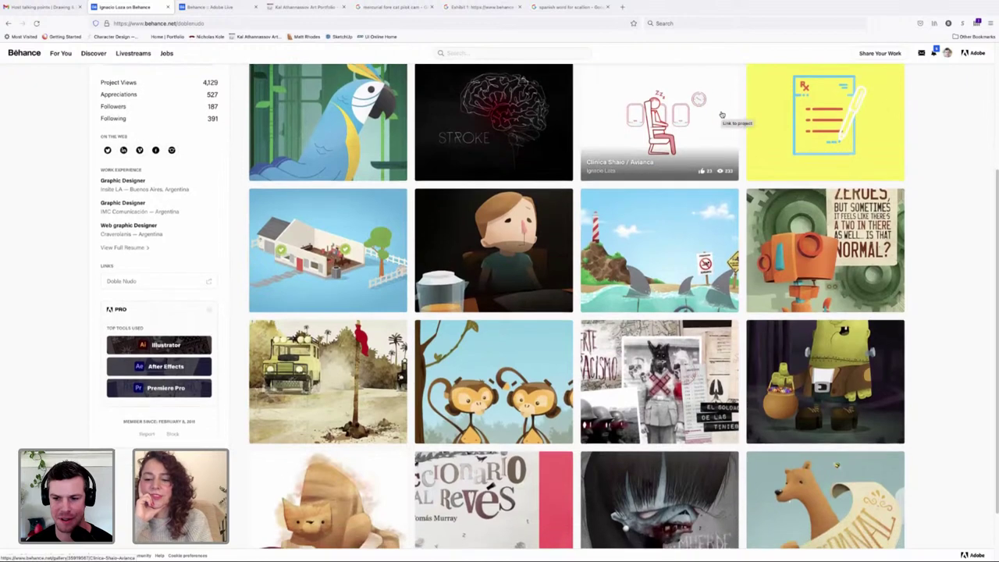
{"action": "scroll", "coordinate": [721, 115], "scroll_direction": "up", "scroll_amount": 1}
{"action": "left_click", "coordinate": [660, 257]}
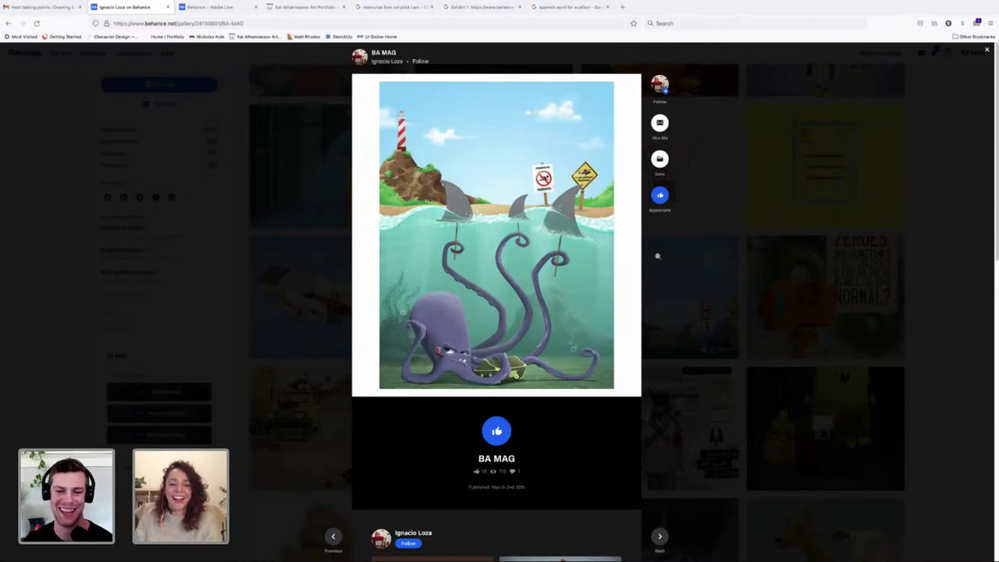
{"action": "scroll", "coordinate": [663, 259], "scroll_direction": "down", "scroll_amount": 2}
{"action": "scroll", "coordinate": [656, 256], "scroll_direction": "up", "scroll_amount": 1}
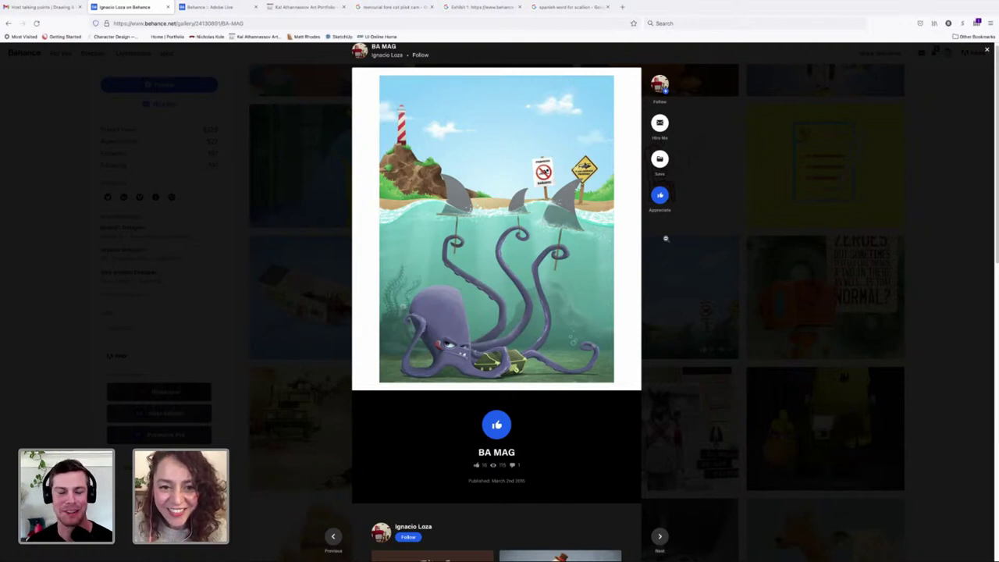
{"action": "scroll", "coordinate": [666, 238], "scroll_direction": "down", "scroll_amount": 1}
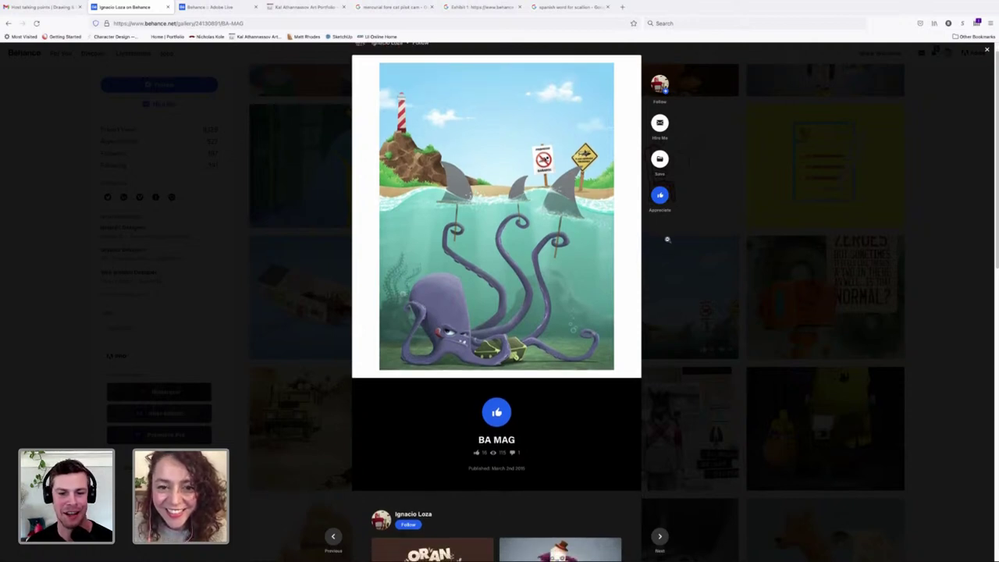
{"action": "scroll", "coordinate": [667, 238], "scroll_direction": "up", "scroll_amount": 1}
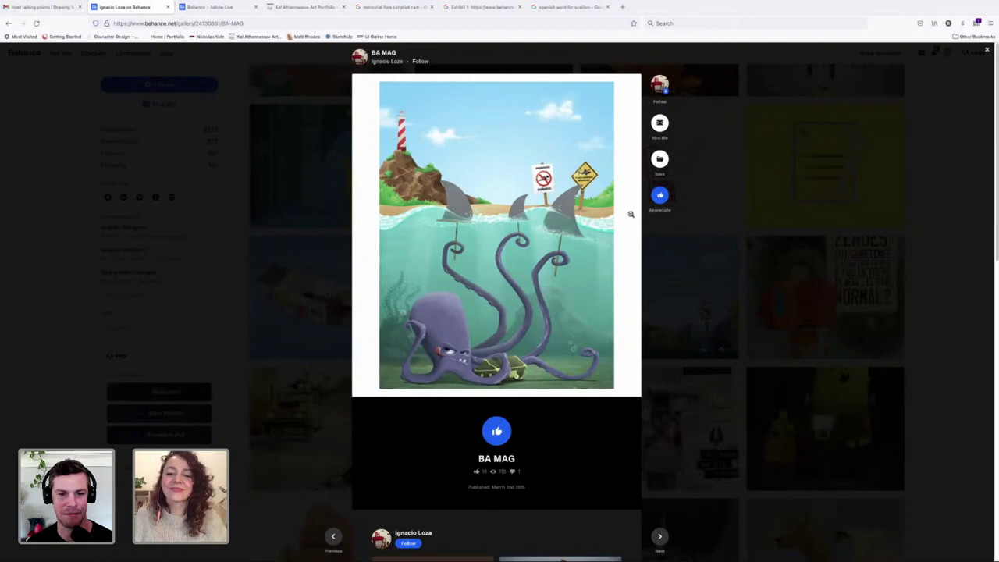
{"action": "mouse_move", "coordinate": [485, 193]}
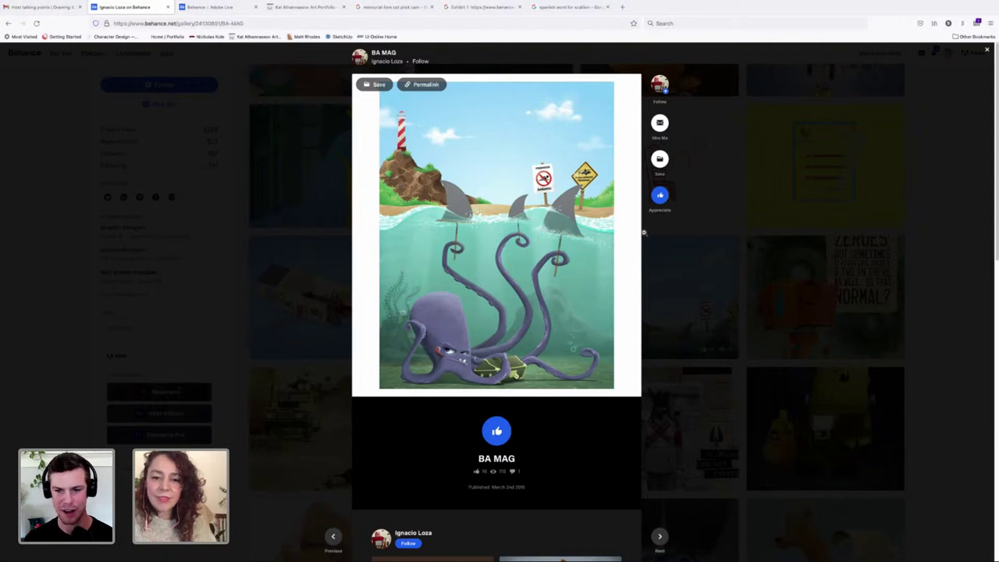
{"action": "scroll", "coordinate": [589, 256], "scroll_direction": "down", "scroll_amount": 3}
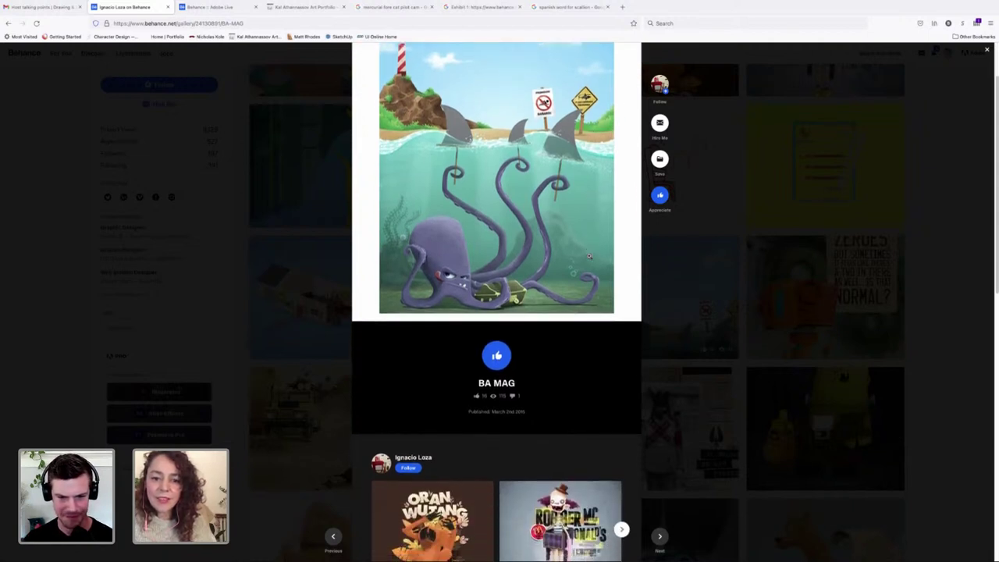
View the octopus illustration in the full-screen image viewer, and close both the viewer and the BA MAG project
{"action": "scroll", "coordinate": [589, 256], "scroll_direction": "down", "scroll_amount": 1}
{"action": "scroll", "coordinate": [496, 206], "scroll_direction": "up", "scroll_amount": 1}
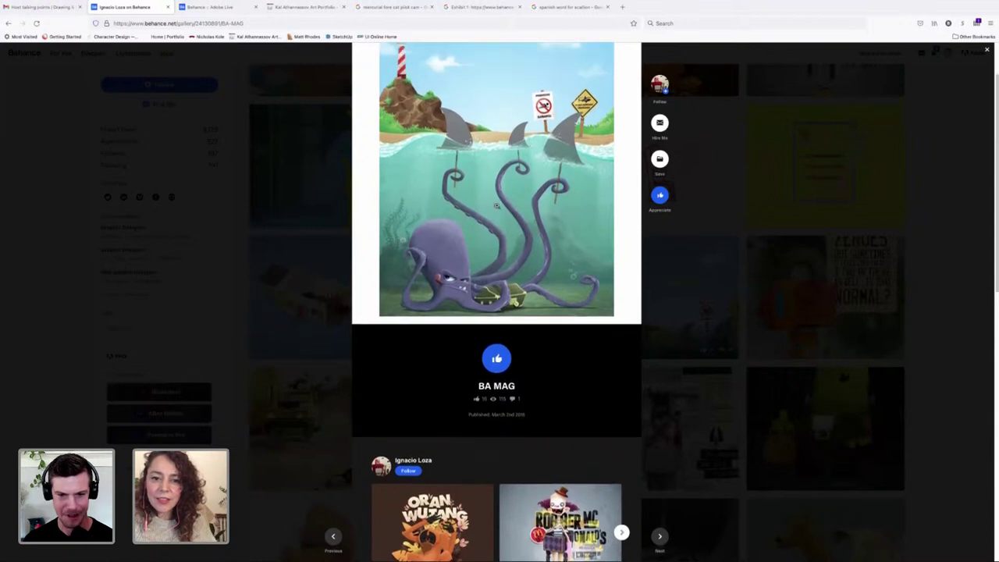
{"action": "left_click", "coordinate": [496, 205]}
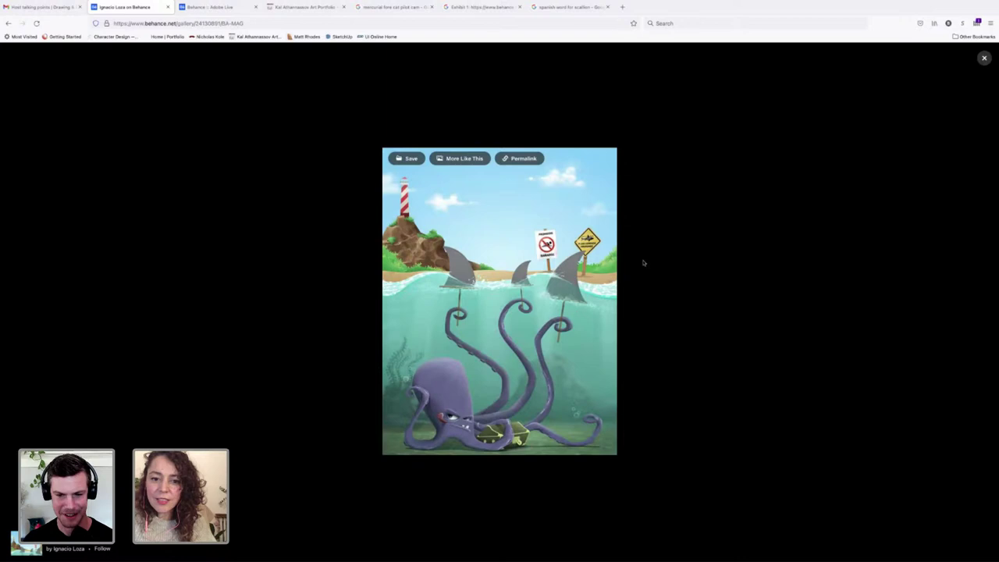
{"action": "left_click", "coordinate": [985, 59]}
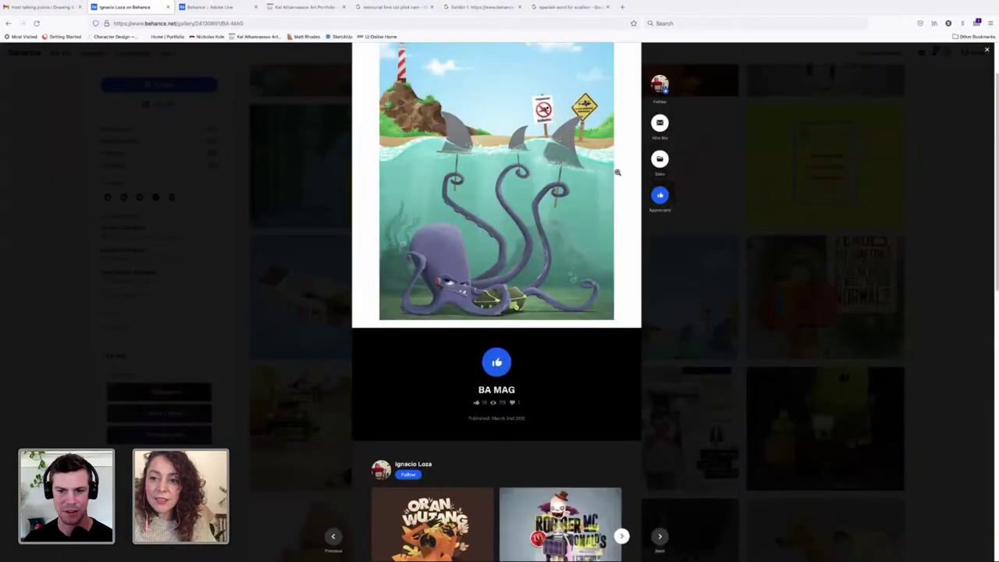
{"action": "left_click", "coordinate": [987, 51]}
Browse the lower portfolio thumbnails, open the Cat project and show its illustration in the full-screen image viewer
{"action": "scroll", "coordinate": [582, 214], "scroll_direction": "down", "scroll_amount": 1}
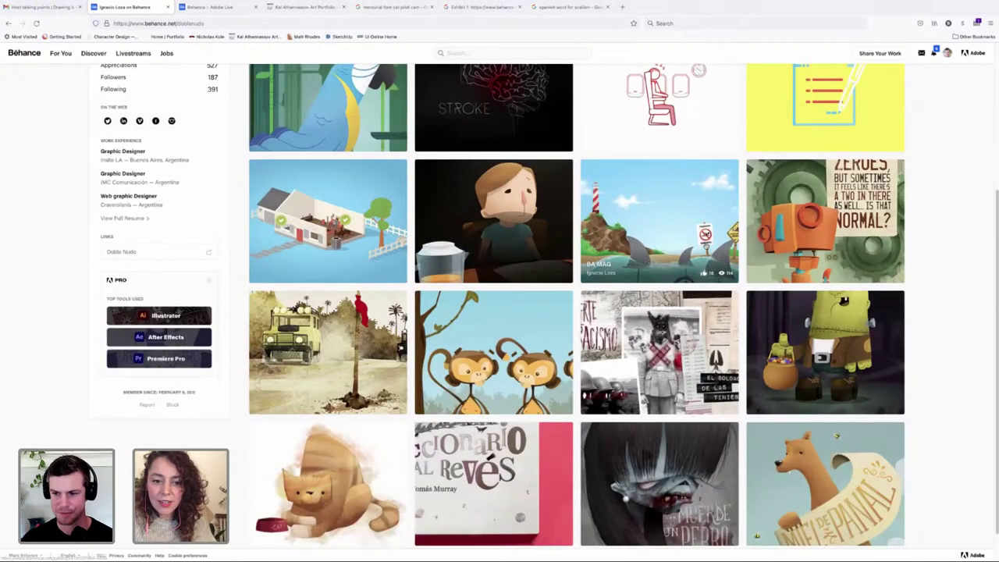
{"action": "scroll", "coordinate": [954, 338], "scroll_direction": "down", "scroll_amount": 1}
{"action": "scroll", "coordinate": [959, 337], "scroll_direction": "up", "scroll_amount": 1}
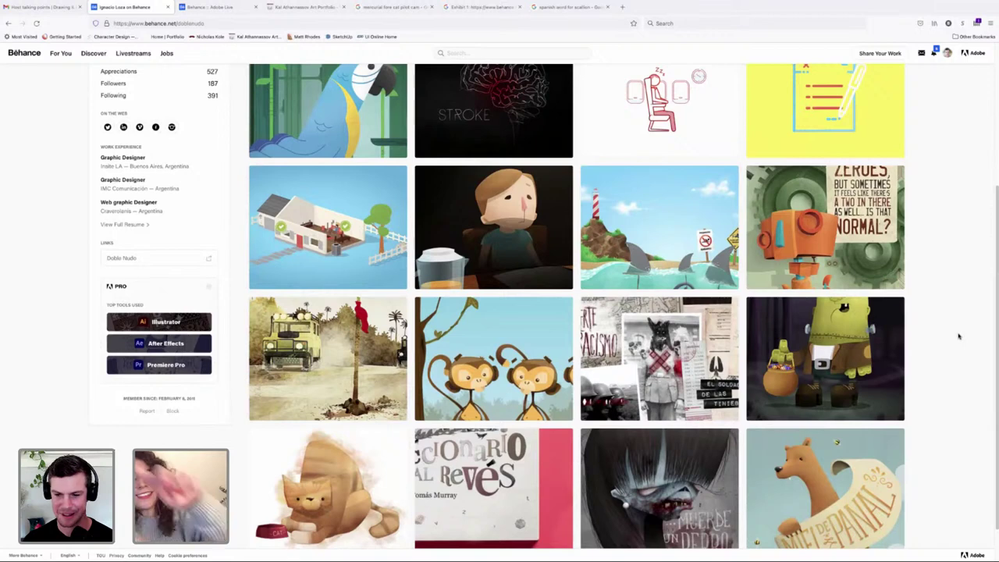
{"action": "scroll", "coordinate": [960, 336], "scroll_direction": "down", "scroll_amount": 1}
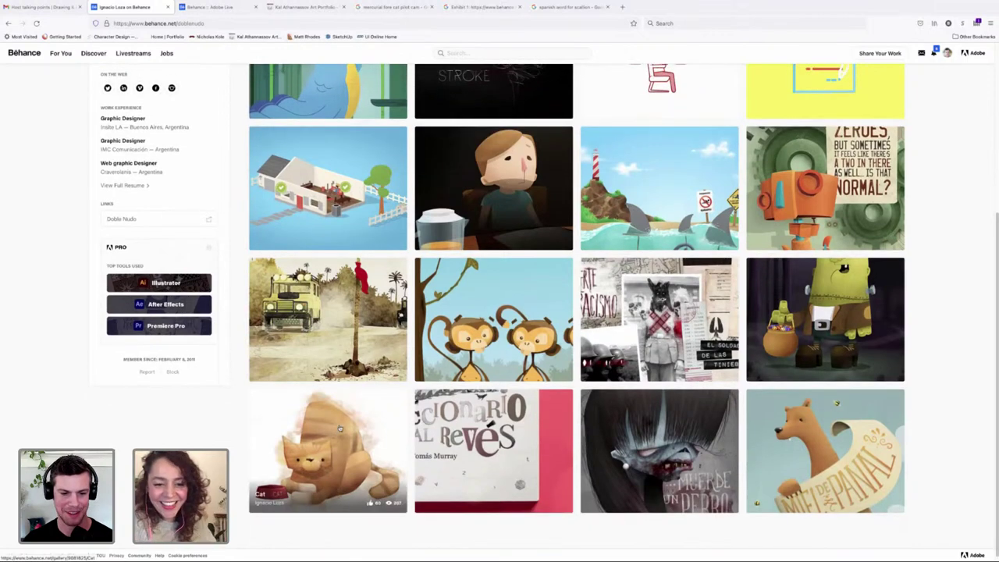
{"action": "left_click", "coordinate": [336, 425]}
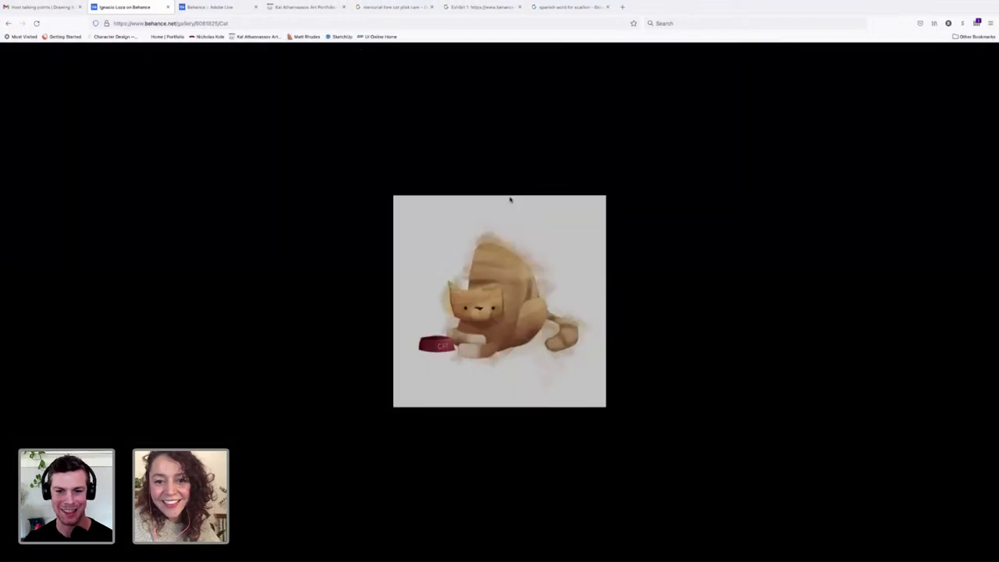
{"action": "left_click", "coordinate": [510, 198]}
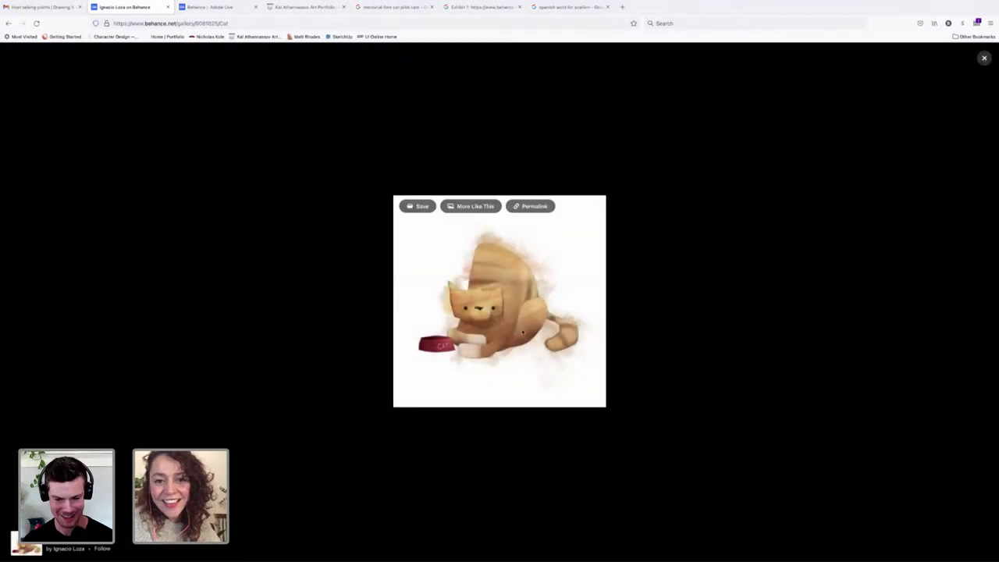
Enlarge the page to 200% to examine the cat illustration, and restore the normal zoom level
{"action": "key", "text": "super+plus"}
{"action": "key", "text": "super+plus"}
{"action": "key", "text": "super+plus"}
{"action": "key", "text": "super+plus"}
{"action": "key", "text": "super+plus"}
{"action": "key", "text": "super+plus"}
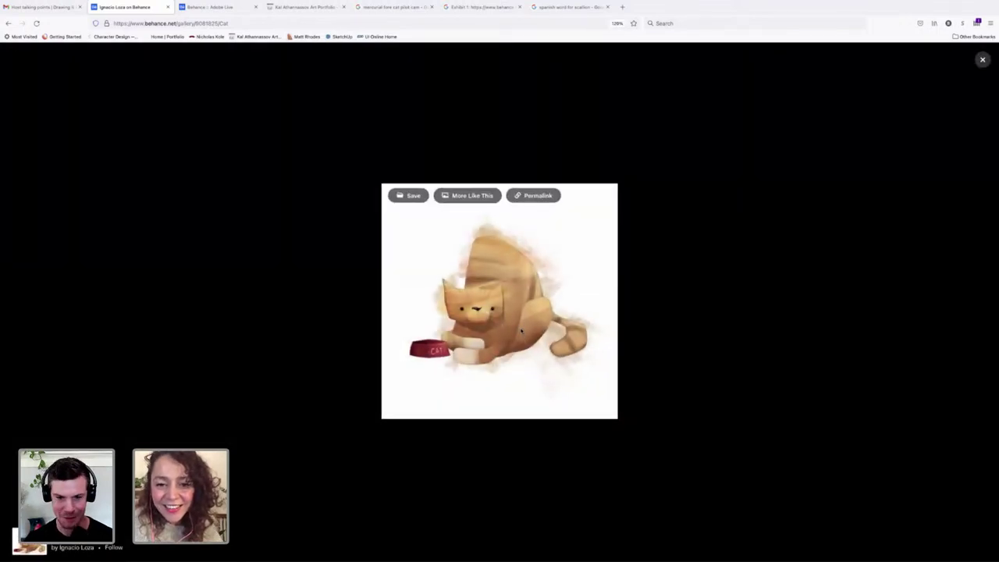
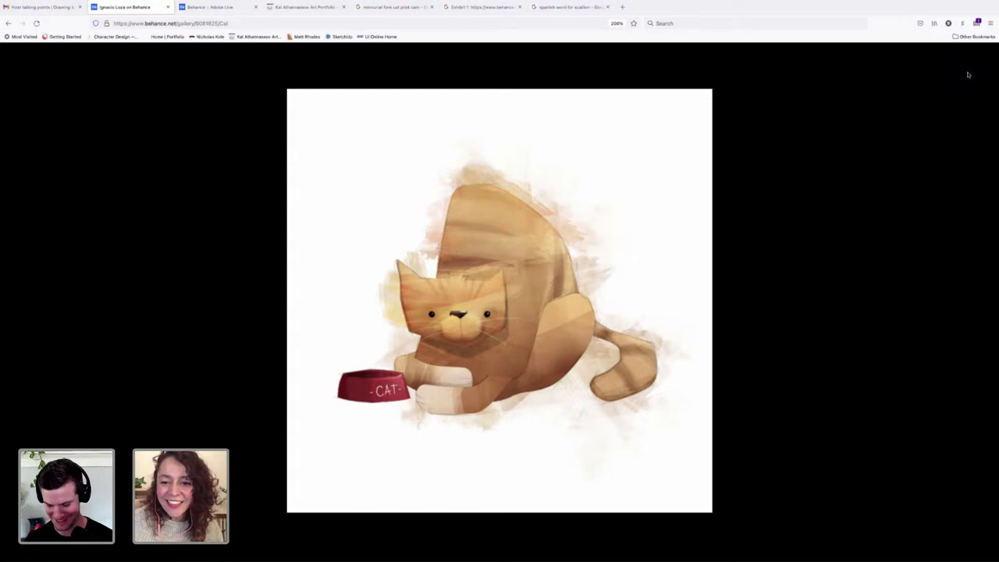
{"action": "key", "text": "ctrl+minus"}
{"action": "key", "text": "ctrl+minus"}
{"action": "key", "text": "ctrl+minus"}
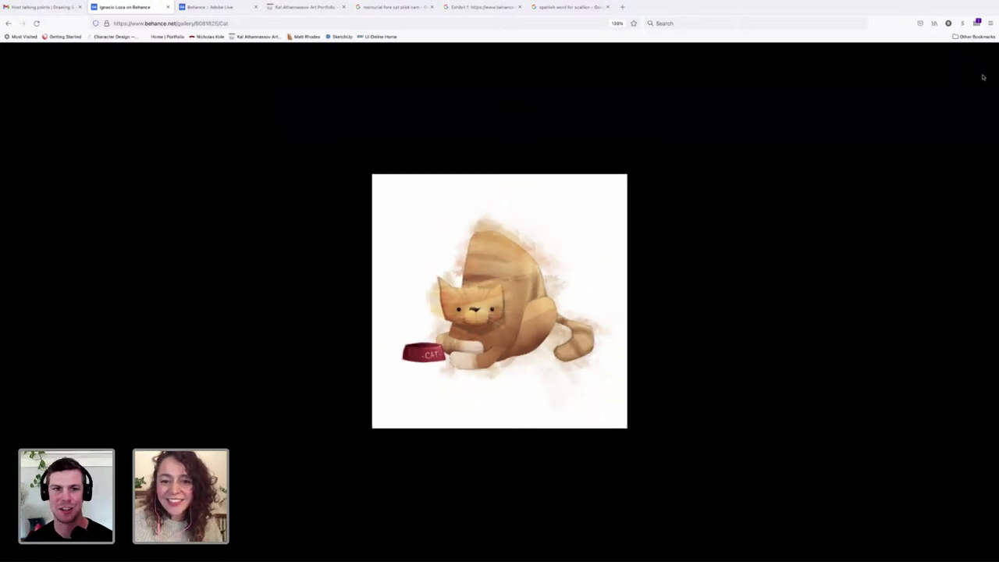
{"action": "key", "text": "ctrl+minus"}
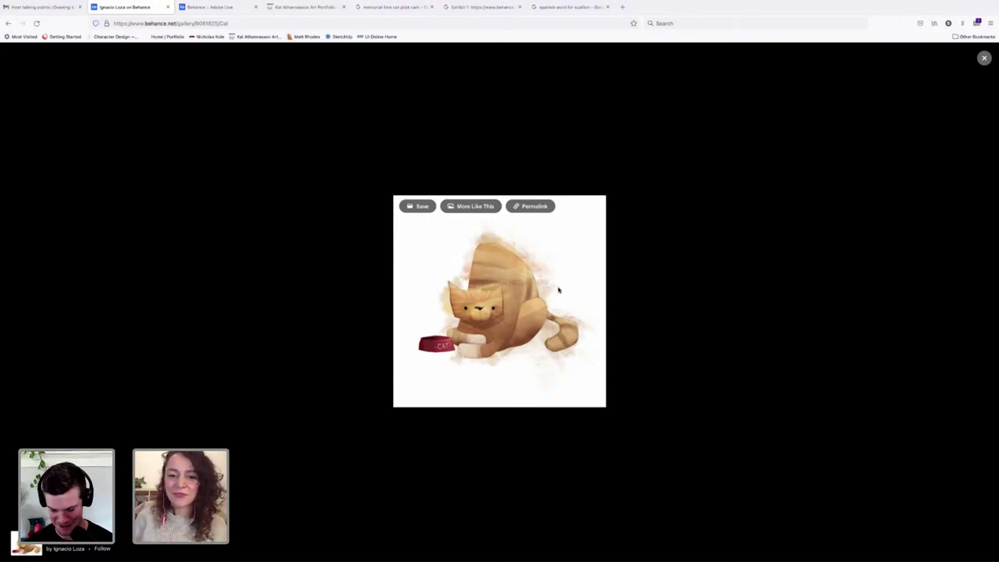
Magnify the cat illustration to 200% once more and examine its shapes and brush texture
{"action": "key", "text": "super+plus"}
{"action": "key", "text": "super+plus"}
{"action": "key", "text": "super+plus"}
{"action": "key", "text": "super+plus"}
{"action": "key", "text": "super+plus"}
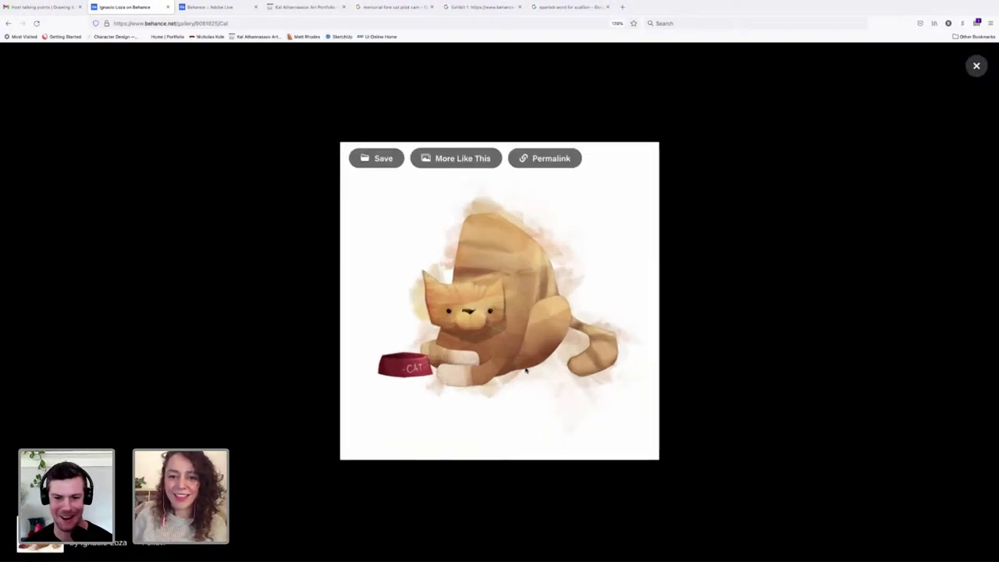
{"action": "scroll", "coordinate": [526, 371], "scroll_direction": "up", "scroll_amount": 1}
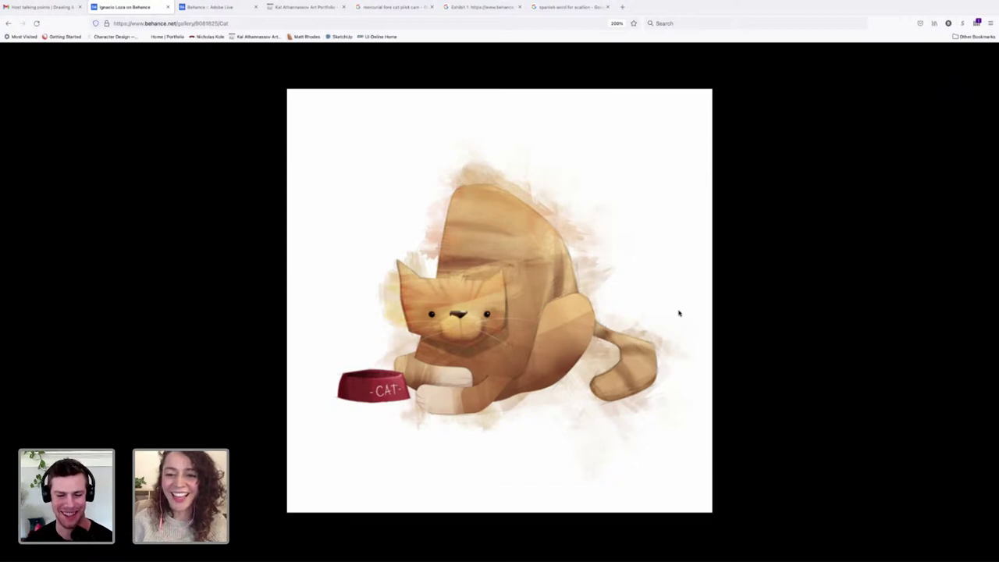
{"action": "mouse_move", "coordinate": [667, 270]}
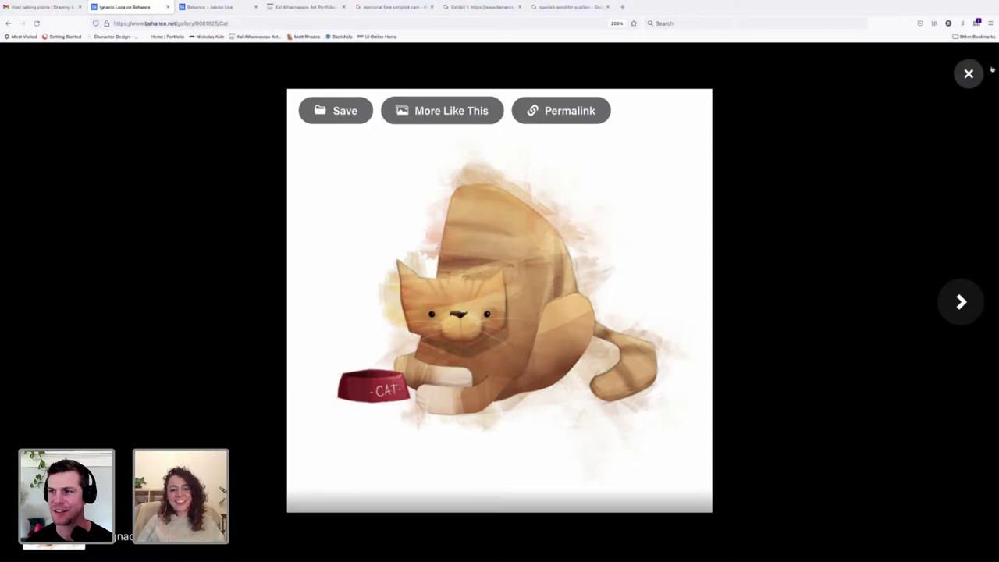
Reset the page to its normal zoom, and close the full-screen cat image and the Cat project
{"action": "key", "text": "ctrl+minus"}
{"action": "key", "text": "ctrl+minus"}
{"action": "key", "text": "ctrl+minus"}
{"action": "key", "text": "ctrl+minus"}
{"action": "key", "text": "ctrl+minus"}
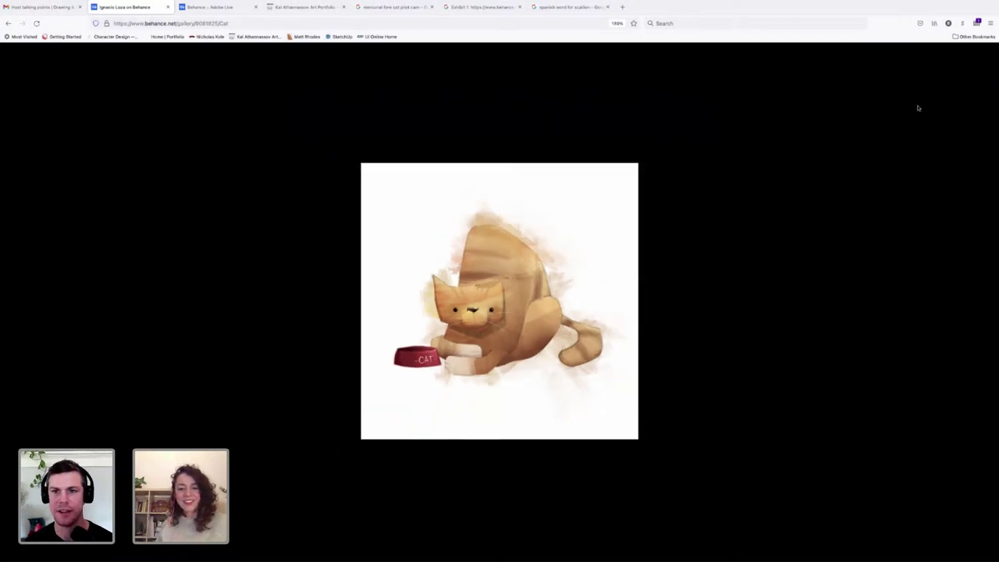
{"action": "key", "text": "ctrl+minus"}
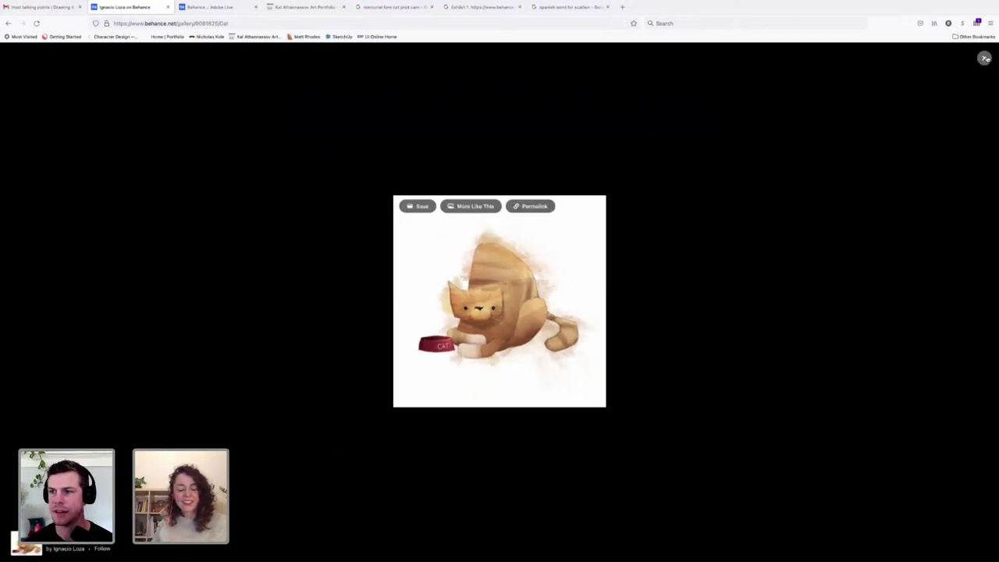
{"action": "left_click", "coordinate": [986, 59]}
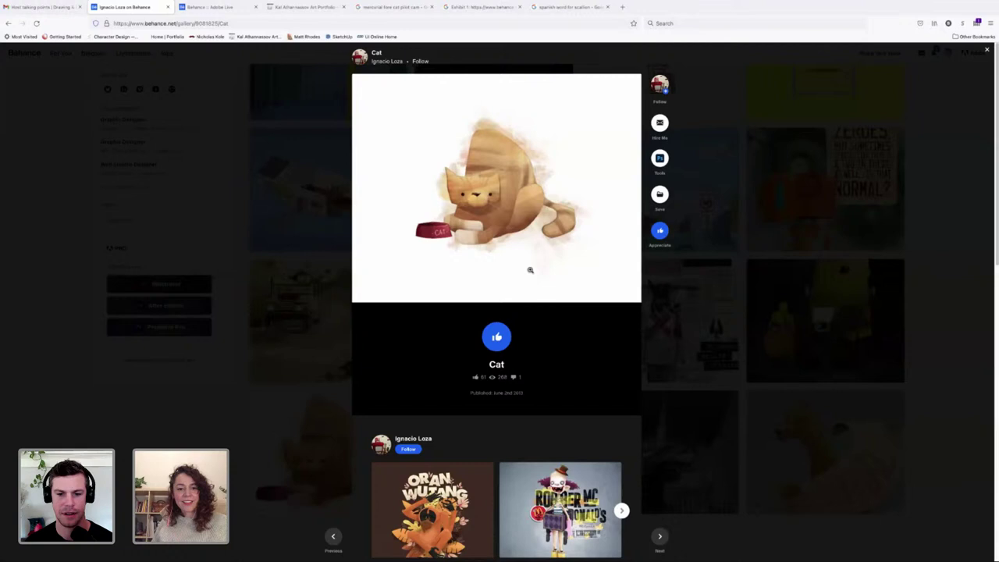
{"action": "left_click", "coordinate": [988, 50]}
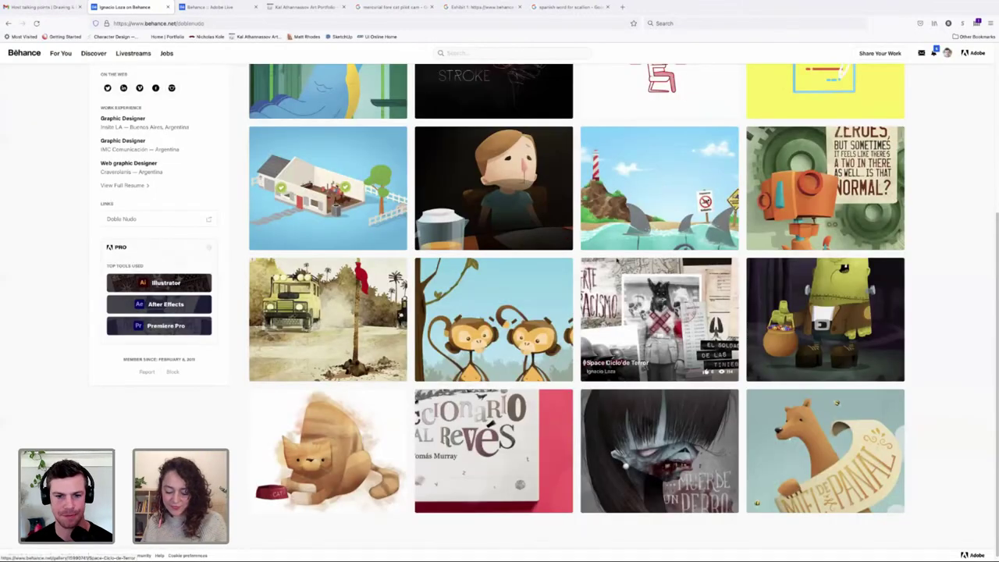
Return to the beginning of the portfolio and open the Robber Mcdonald's project
{"action": "scroll", "coordinate": [655, 258], "scroll_direction": "down", "scroll_amount": 1}
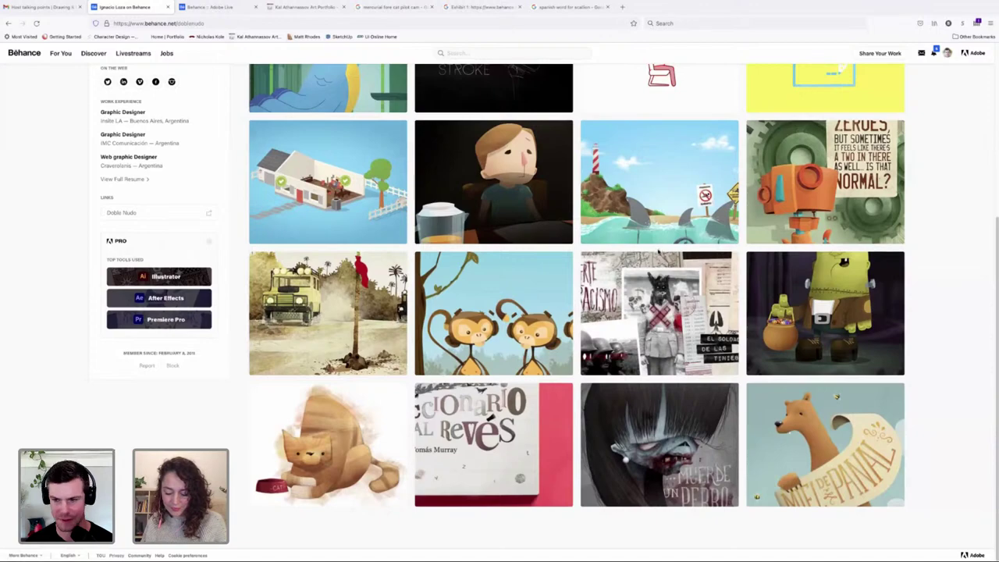
{"action": "scroll", "coordinate": [659, 252], "scroll_direction": "up", "scroll_amount": 2}
{"action": "scroll", "coordinate": [659, 252], "scroll_direction": "up", "scroll_amount": 4}
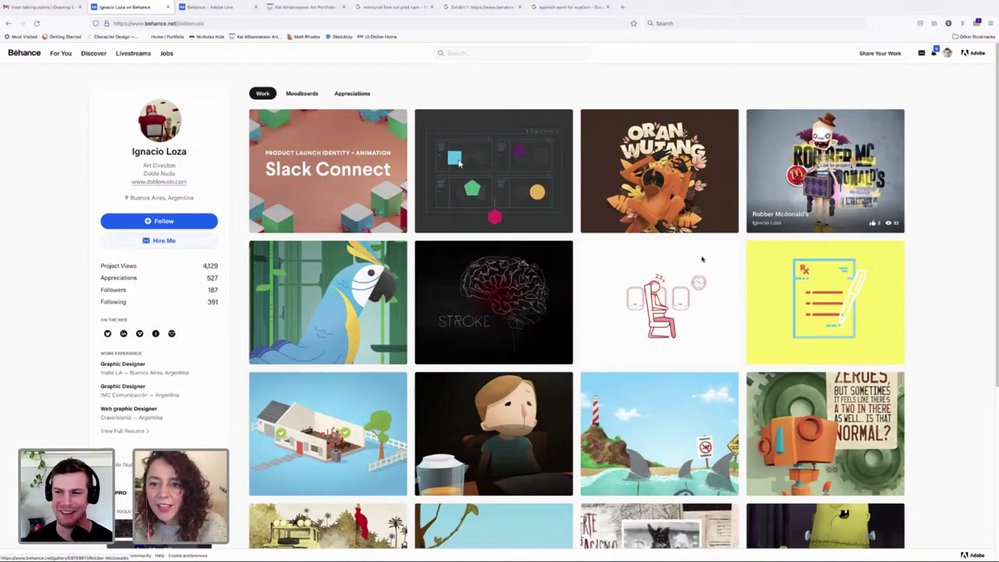
{"action": "left_click", "coordinate": [819, 164]}
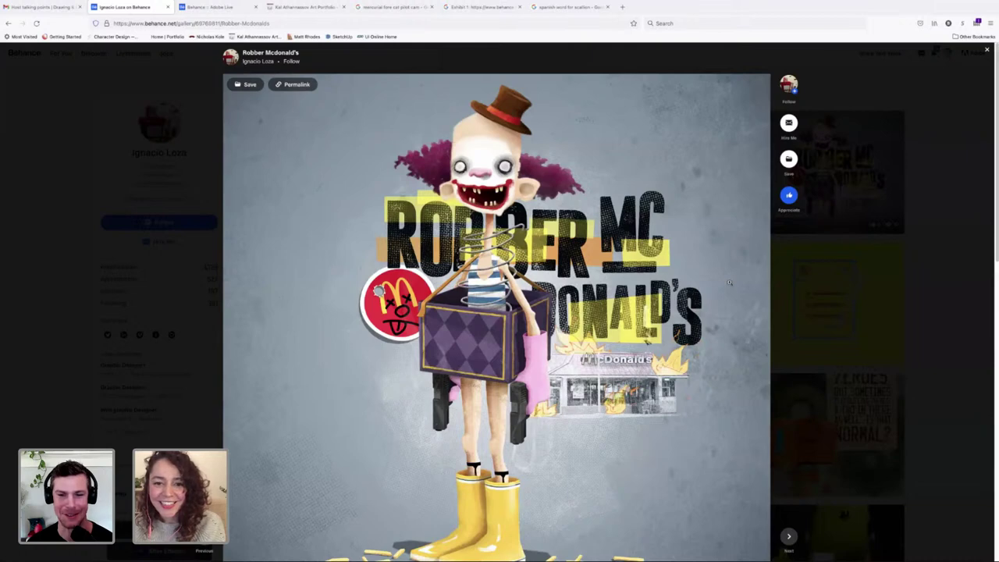
Examine the Robber Mcdonald's clown illustration from the top hat down to the boots and scattered fries, and close the project
{"action": "scroll", "coordinate": [730, 282], "scroll_direction": "down", "scroll_amount": 1}
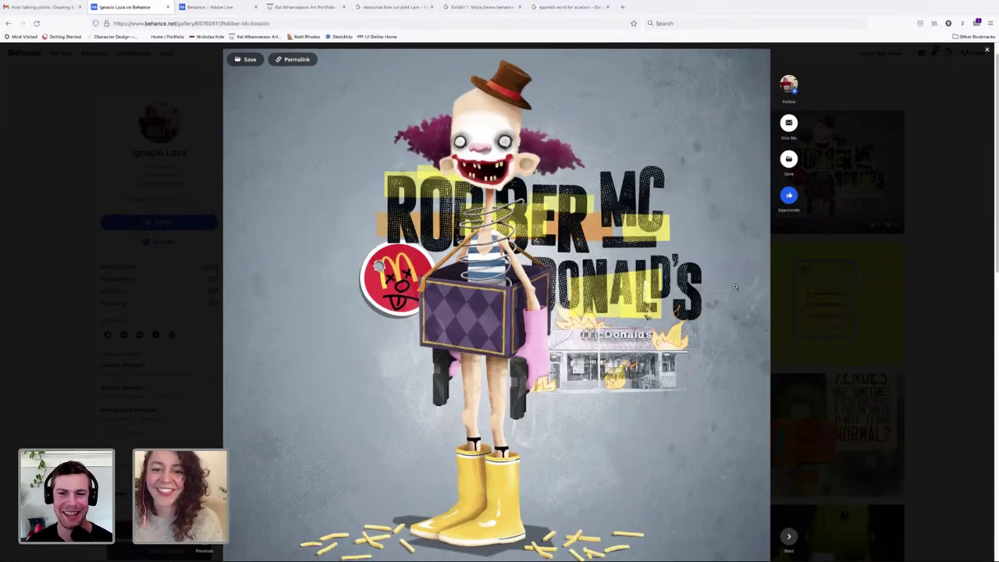
{"action": "scroll", "coordinate": [734, 288], "scroll_direction": "down", "scroll_amount": 1}
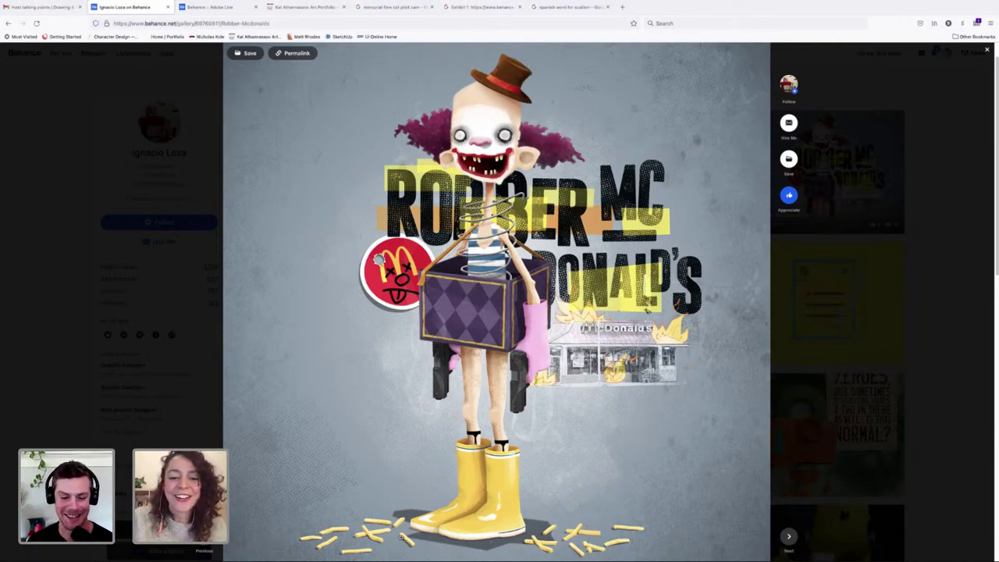
{"action": "scroll", "coordinate": [576, 398], "scroll_direction": "down", "scroll_amount": 1}
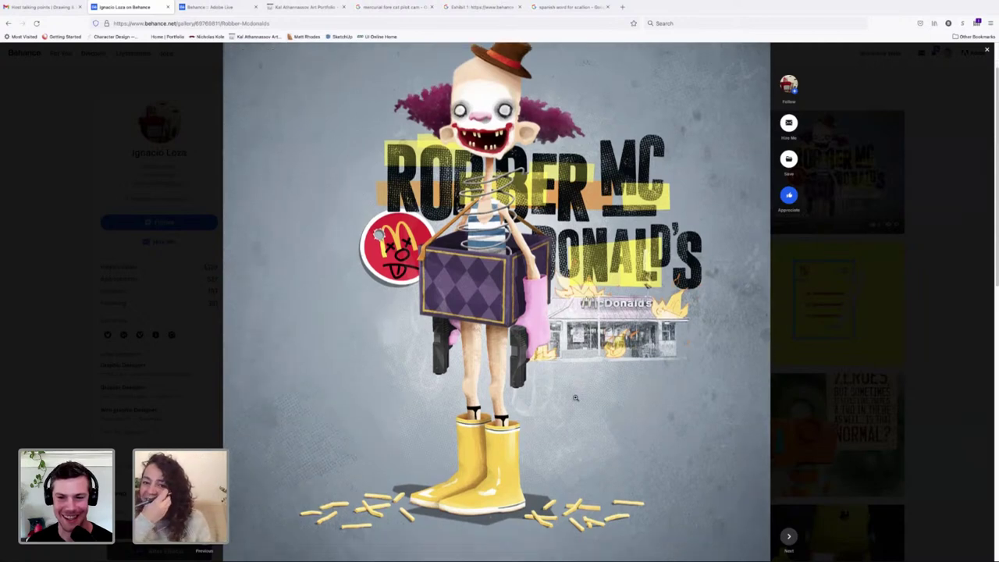
{"action": "scroll", "coordinate": [575, 398], "scroll_direction": "up", "scroll_amount": 1}
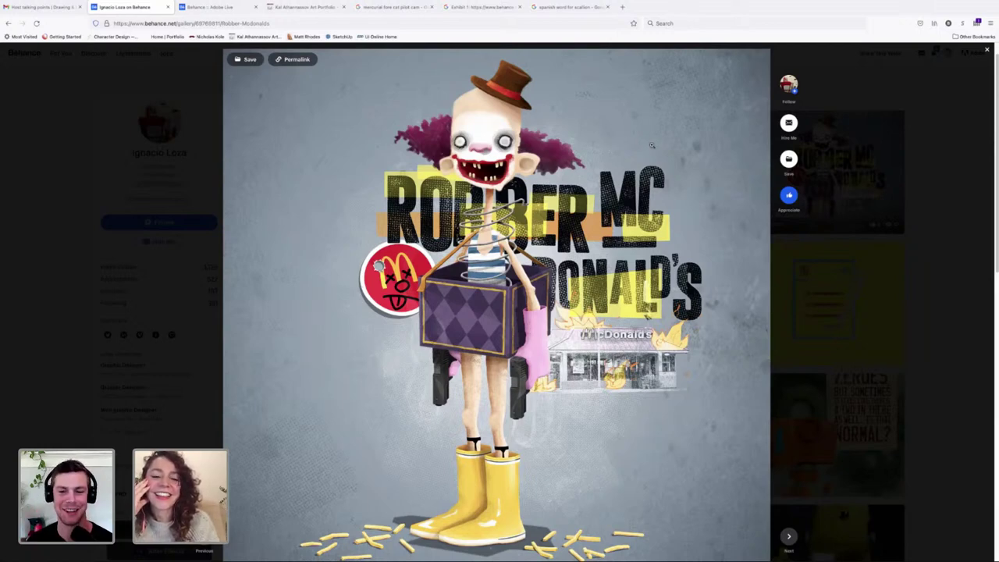
{"action": "scroll", "coordinate": [599, 191], "scroll_direction": "down", "scroll_amount": 1}
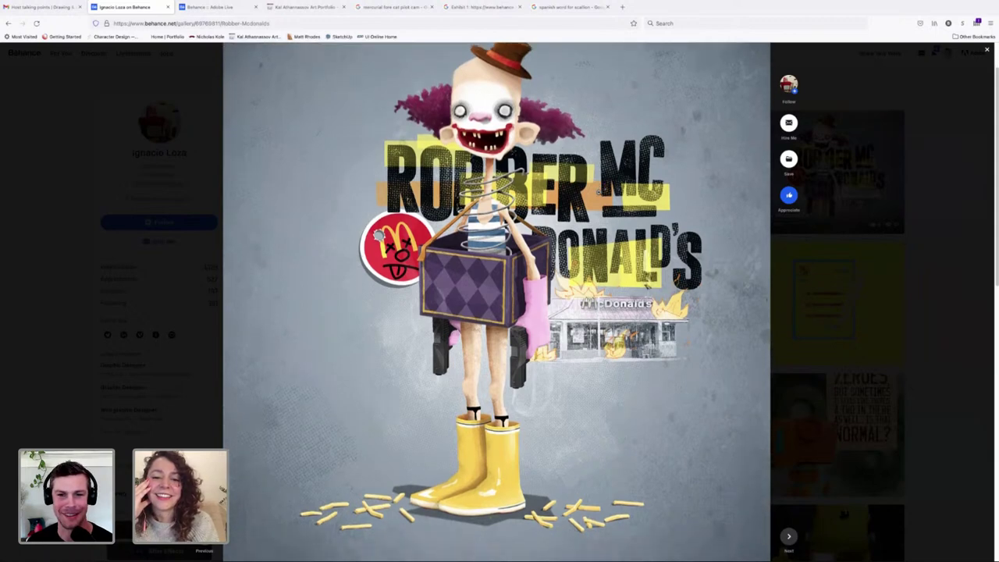
{"action": "scroll", "coordinate": [600, 191], "scroll_direction": "up", "scroll_amount": 1}
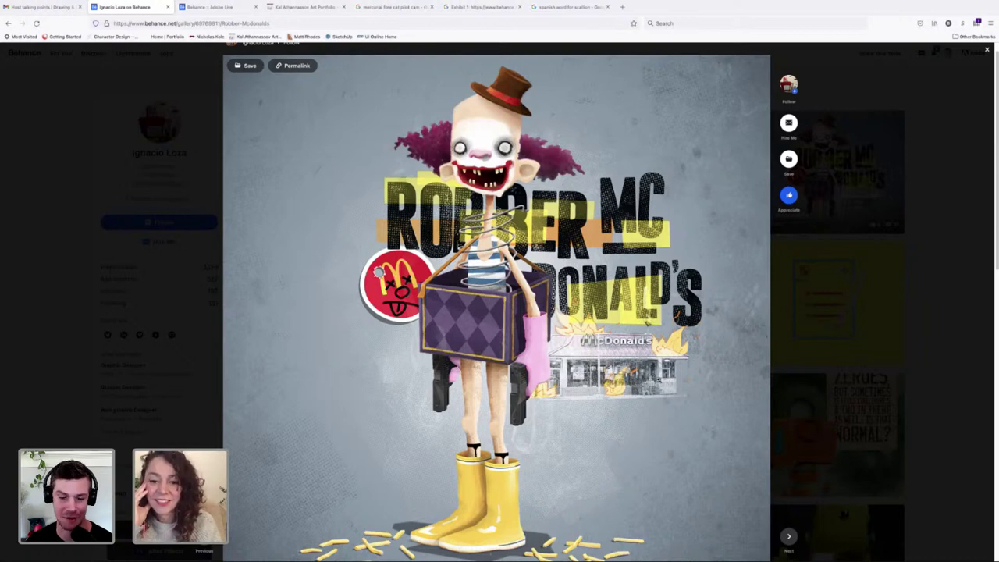
{"action": "scroll", "coordinate": [675, 390], "scroll_direction": "down", "scroll_amount": 1}
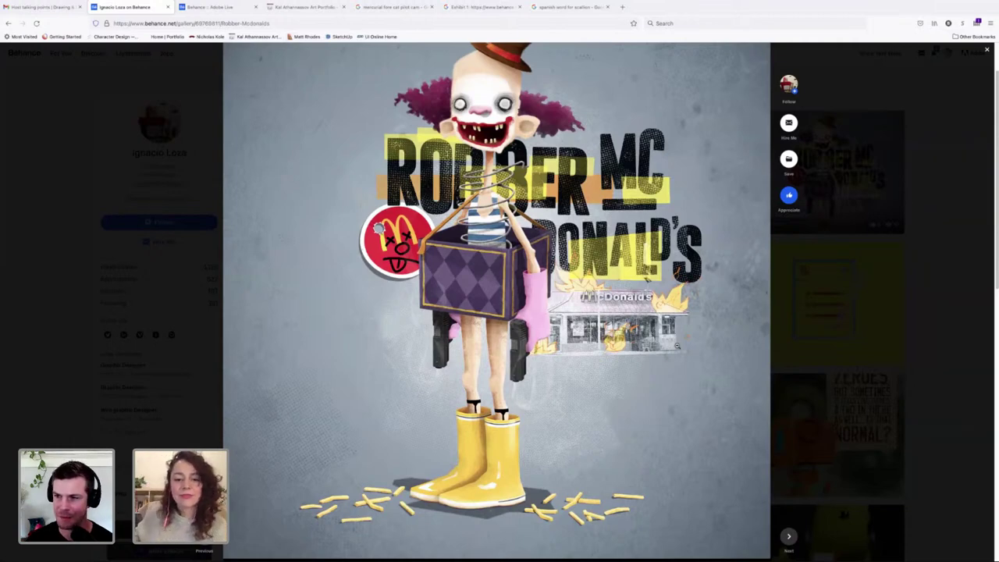
{"action": "scroll", "coordinate": [683, 269], "scroll_direction": "up", "scroll_amount": 2}
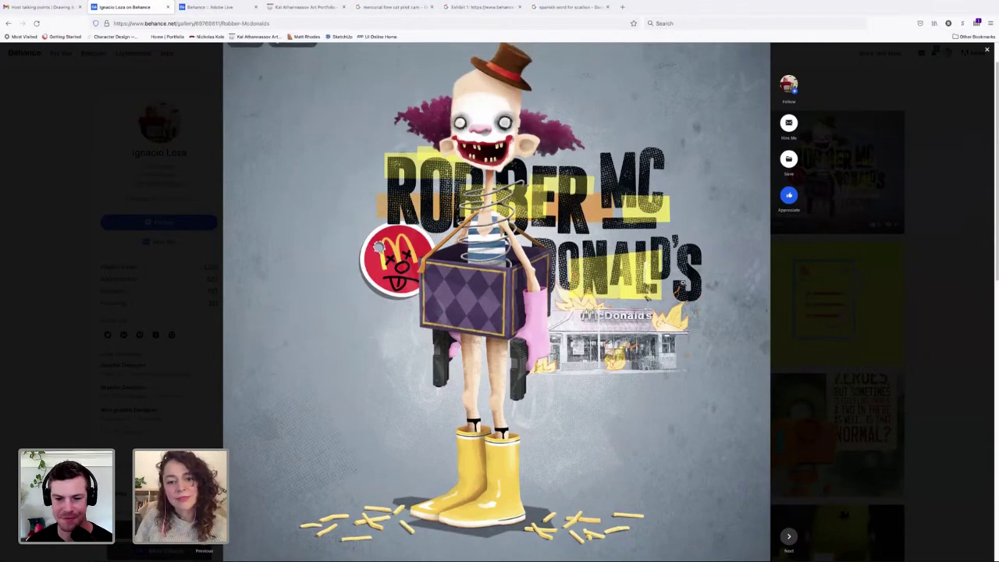
{"action": "scroll", "coordinate": [685, 278], "scroll_direction": "down", "scroll_amount": 1}
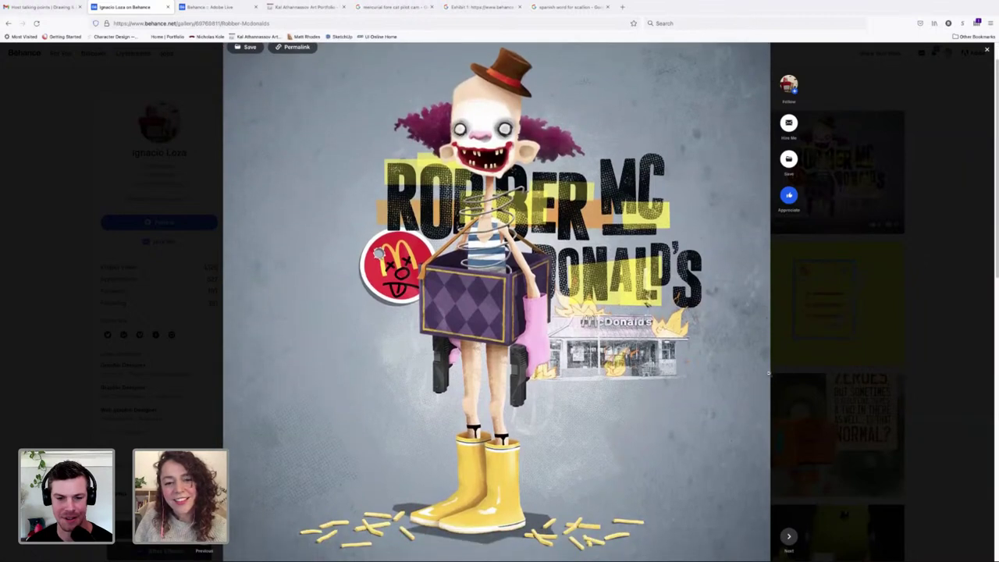
{"action": "scroll", "coordinate": [581, 398], "scroll_direction": "up", "scroll_amount": 1}
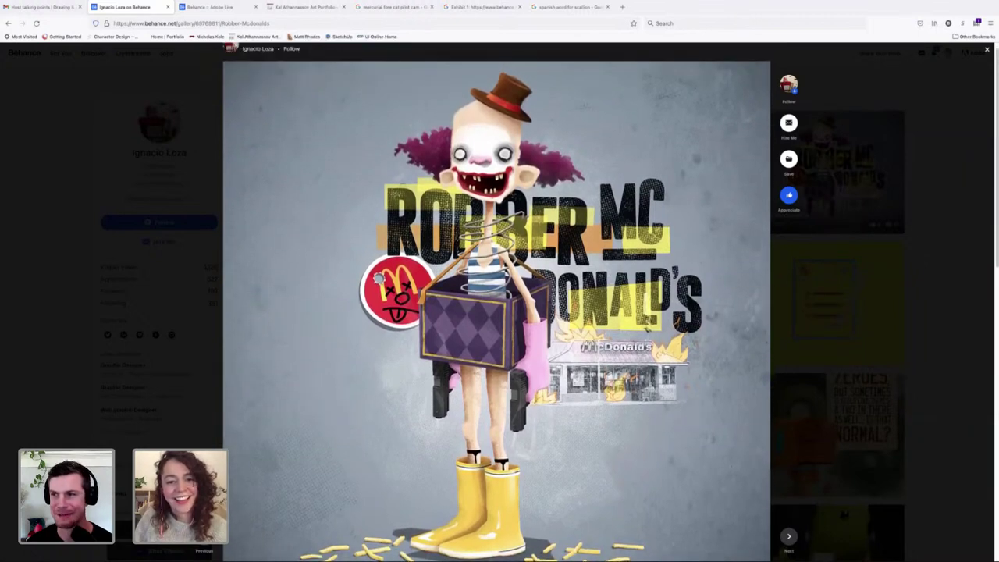
{"action": "left_click", "coordinate": [986, 51]}
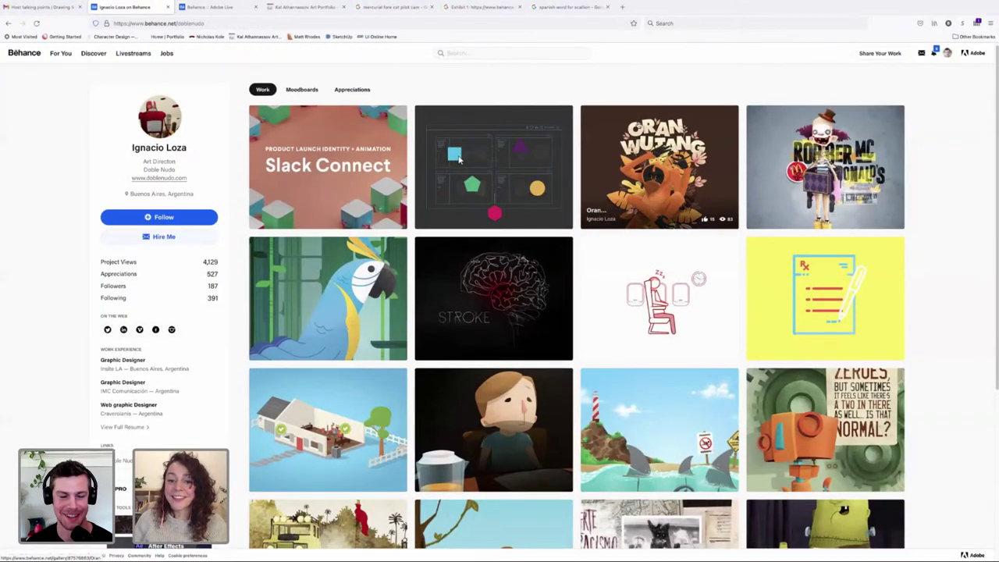
Open the BaMag 2017 Cover Magazine project with the blue parrot thumbnail from the portfolio
{"action": "scroll", "coordinate": [694, 164], "scroll_direction": "down", "scroll_amount": 2}
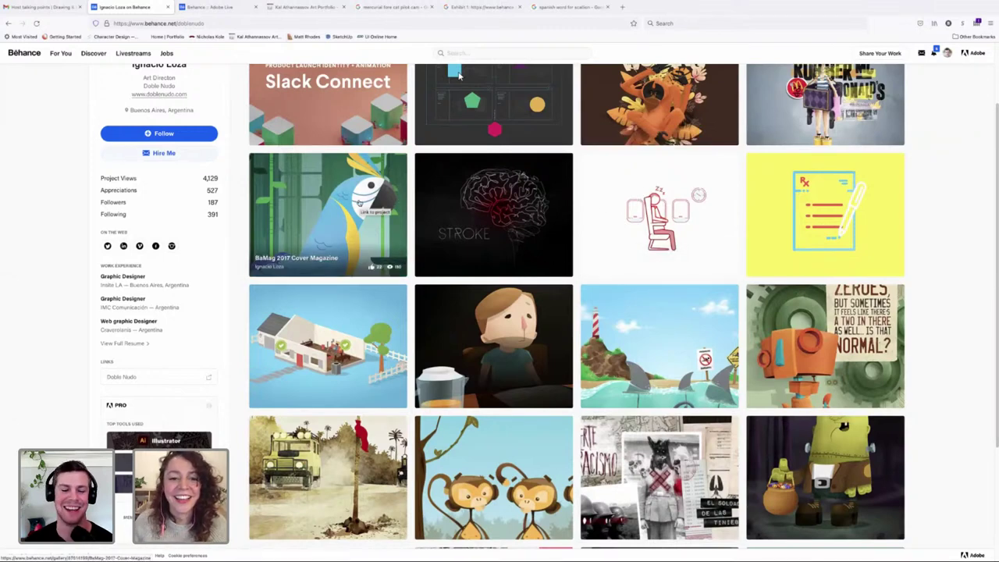
{"action": "left_click", "coordinate": [359, 201]}
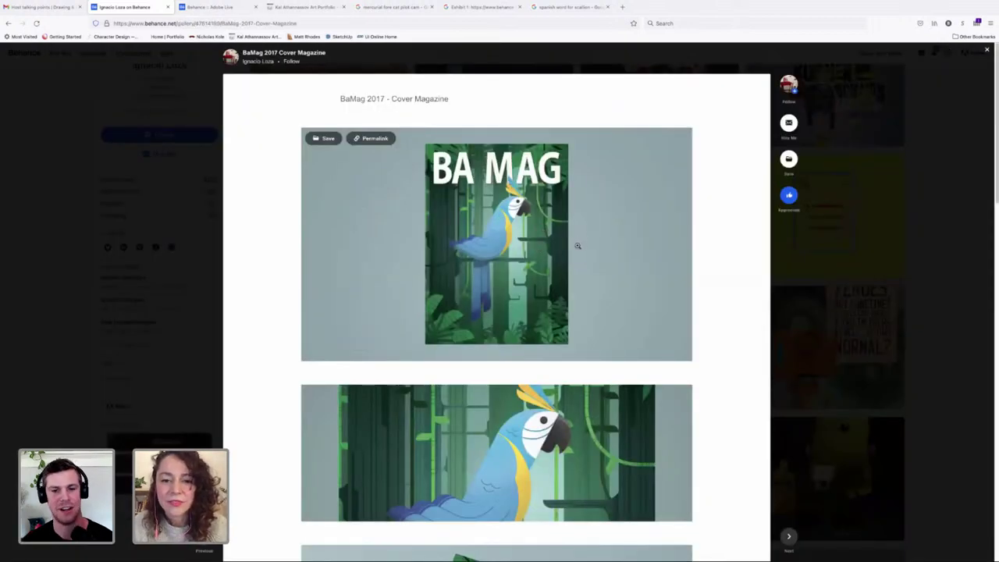
Look over the BaMag 2017 project's cover images, view the full parrot cover in full screen, and close that view
{"action": "scroll", "coordinate": [613, 226], "scroll_direction": "down", "scroll_amount": 3}
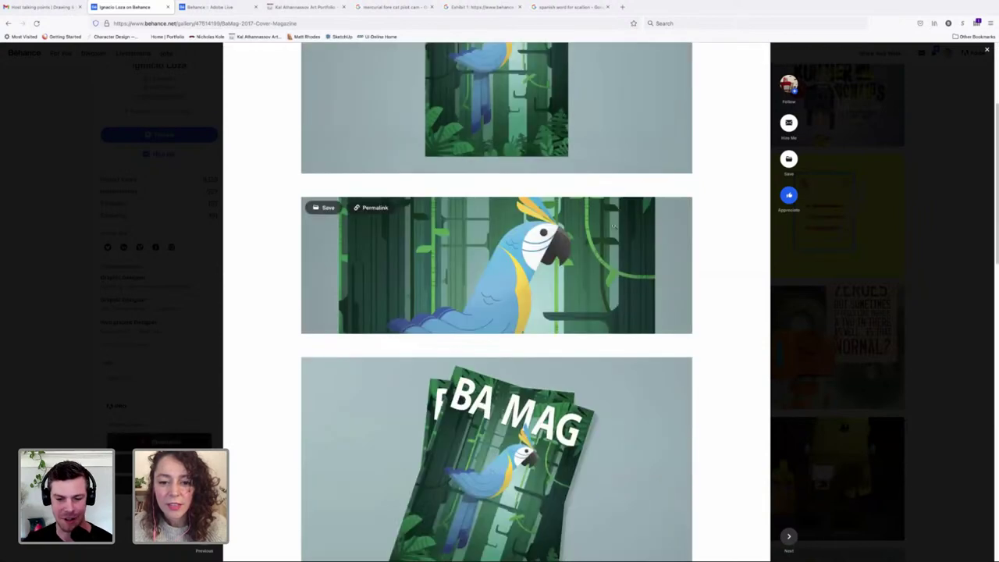
{"action": "scroll", "coordinate": [614, 226], "scroll_direction": "down", "scroll_amount": 5}
{"action": "scroll", "coordinate": [613, 226], "scroll_direction": "up", "scroll_amount": 3}
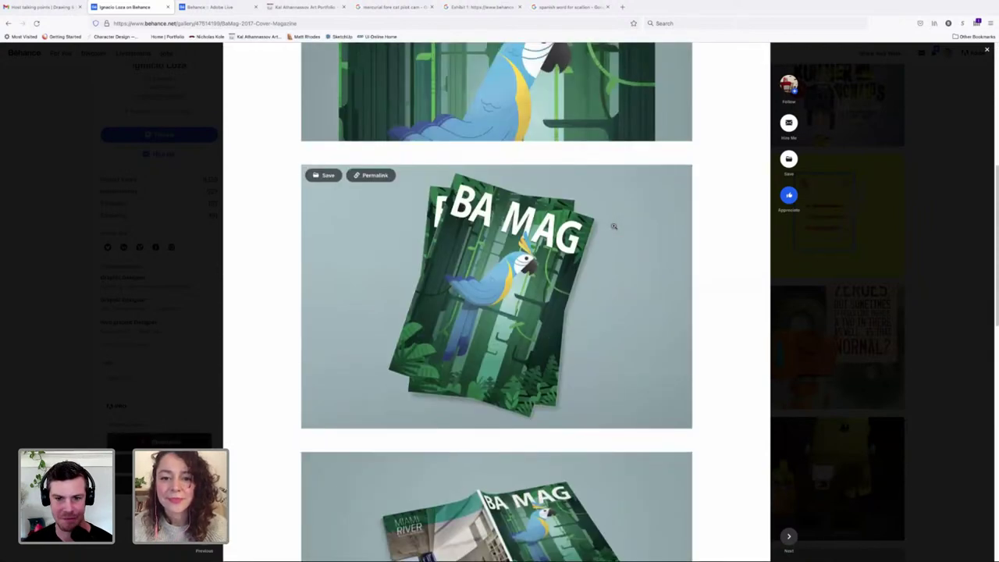
{"action": "scroll", "coordinate": [613, 226], "scroll_direction": "up", "scroll_amount": 5}
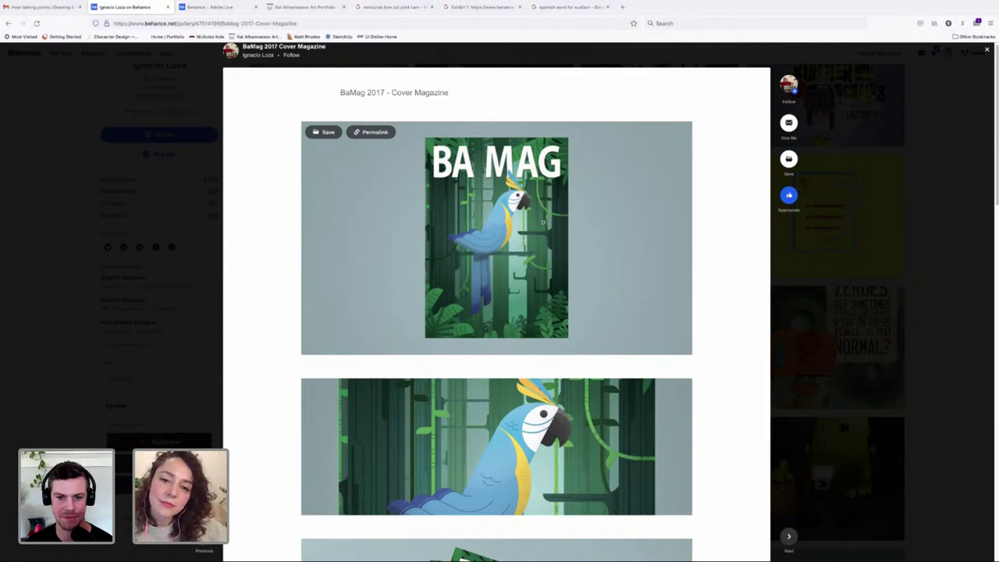
{"action": "left_click", "coordinate": [530, 262]}
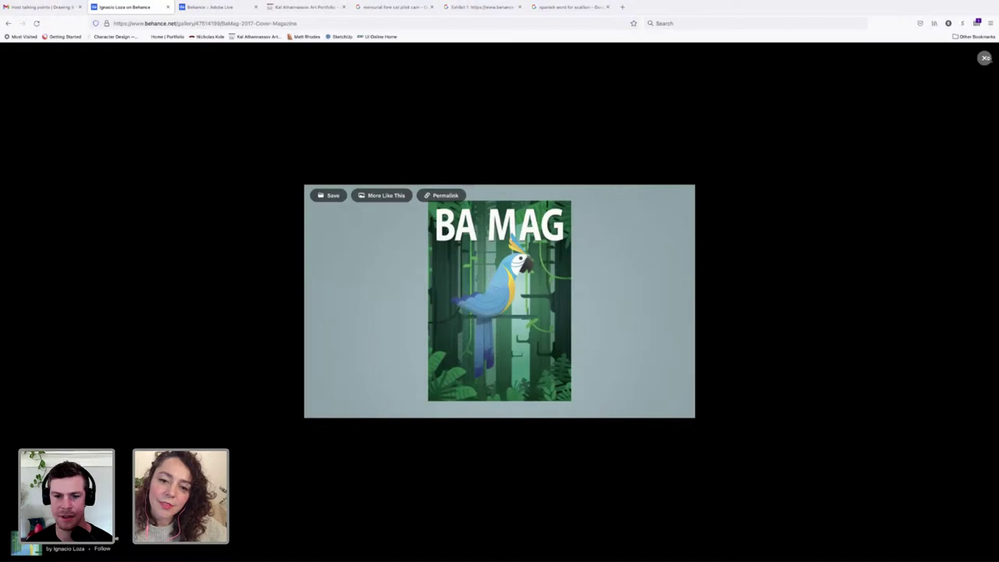
{"action": "left_click", "coordinate": [985, 58]}
Examine the magazine mockups in the BaMag 2017 project, from the stacked covers to the open magazine
{"action": "scroll", "coordinate": [622, 208], "scroll_direction": "down", "scroll_amount": 5}
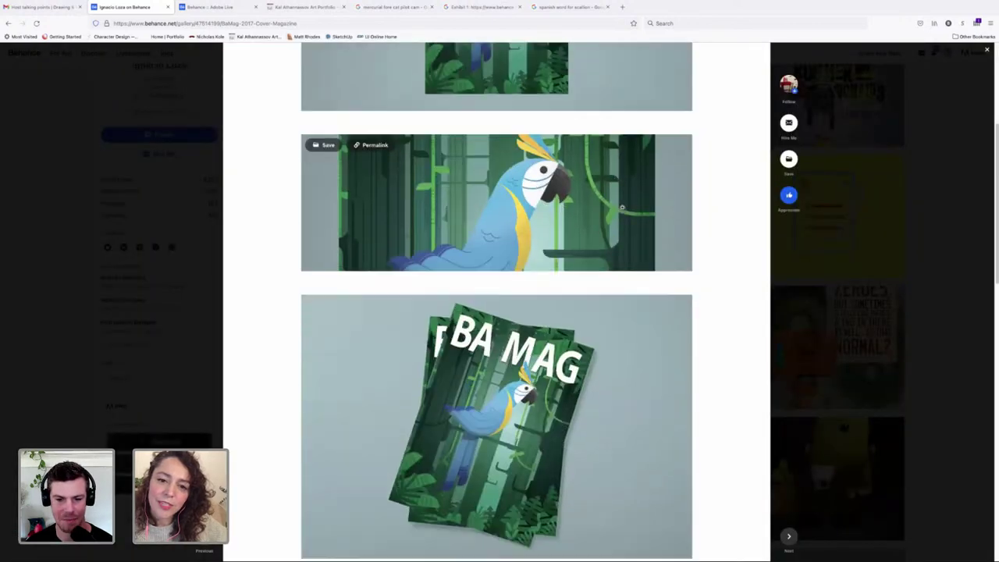
{"action": "scroll", "coordinate": [598, 272], "scroll_direction": "down", "scroll_amount": 5}
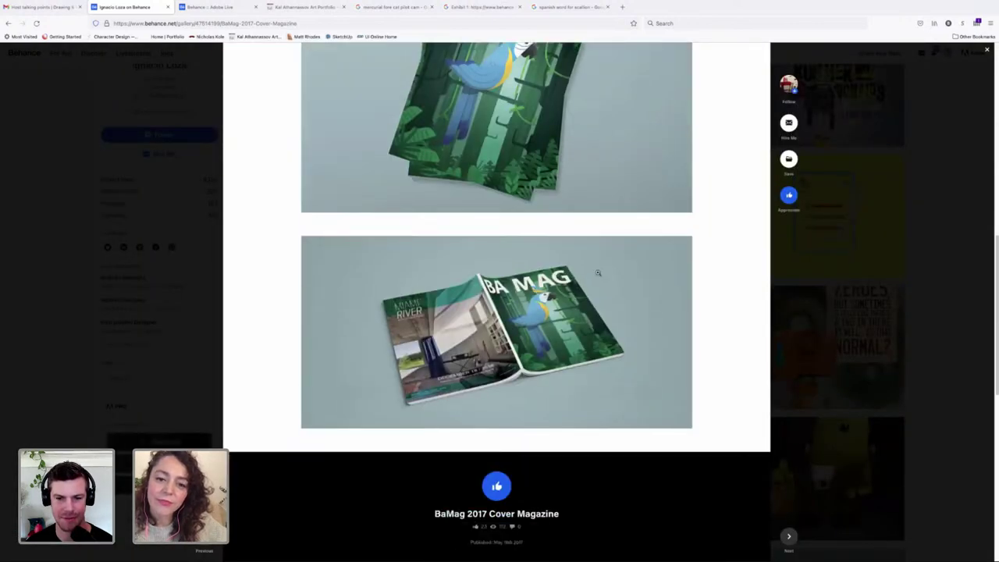
{"action": "scroll", "coordinate": [598, 272], "scroll_direction": "up", "scroll_amount": 3}
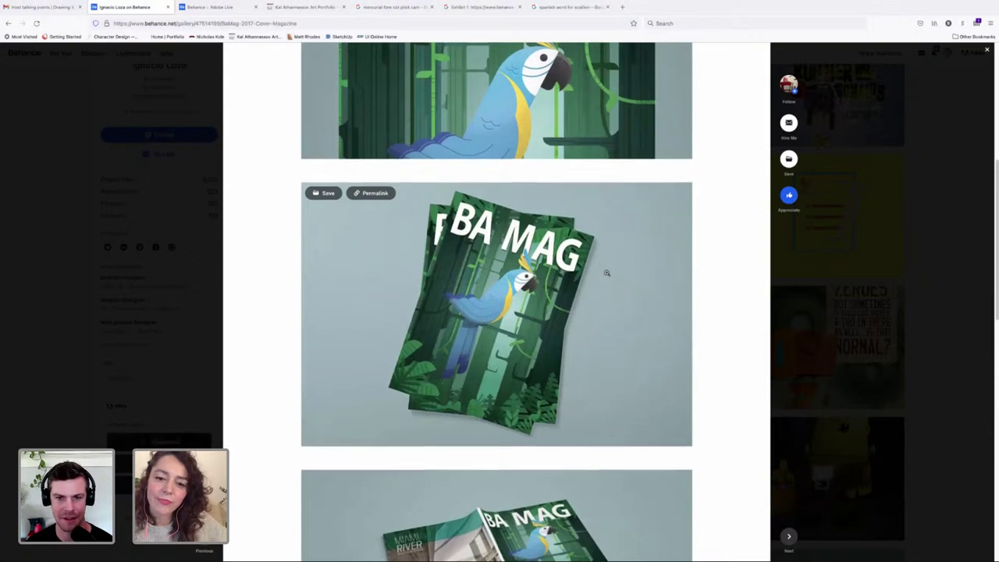
{"action": "scroll", "coordinate": [605, 273], "scroll_direction": "up", "scroll_amount": 2}
{"action": "scroll", "coordinate": [501, 257], "scroll_direction": "down", "scroll_amount": 3}
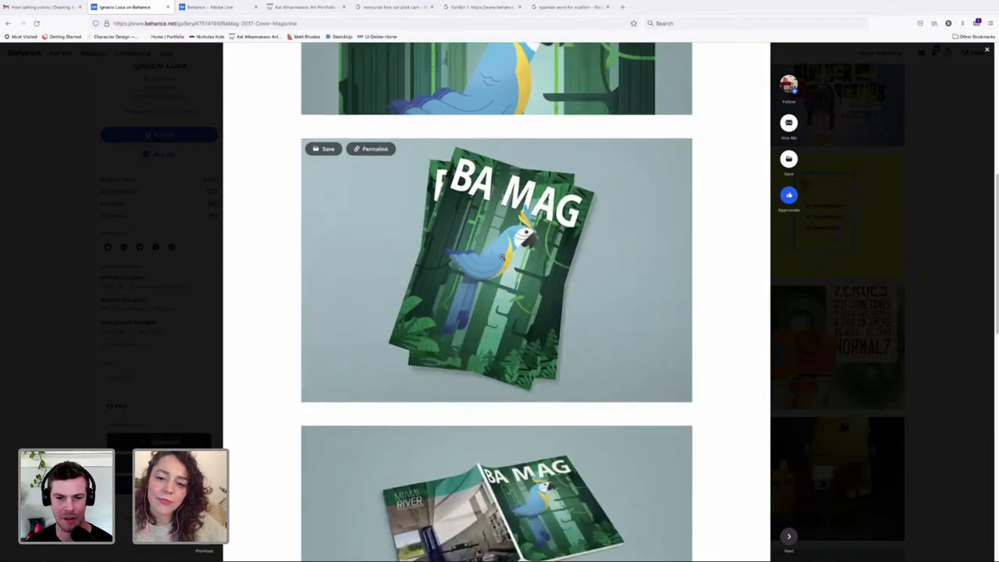
{"action": "scroll", "coordinate": [502, 256], "scroll_direction": "up", "scroll_amount": 1}
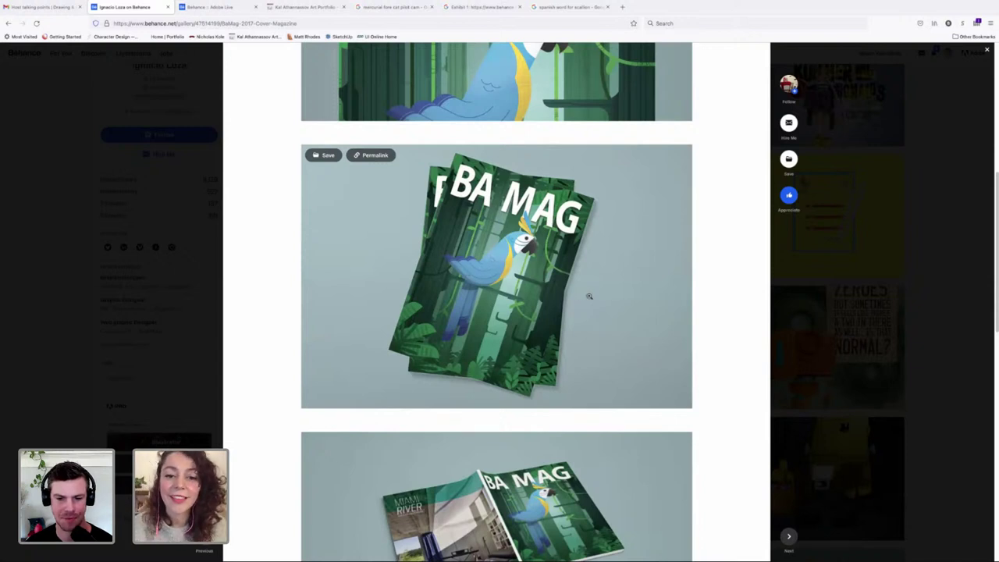
Compare the parrot close-up with the stacked magazine mockup, and close the BaMag 2017 project
{"action": "scroll", "coordinate": [589, 296], "scroll_direction": "up", "scroll_amount": 2}
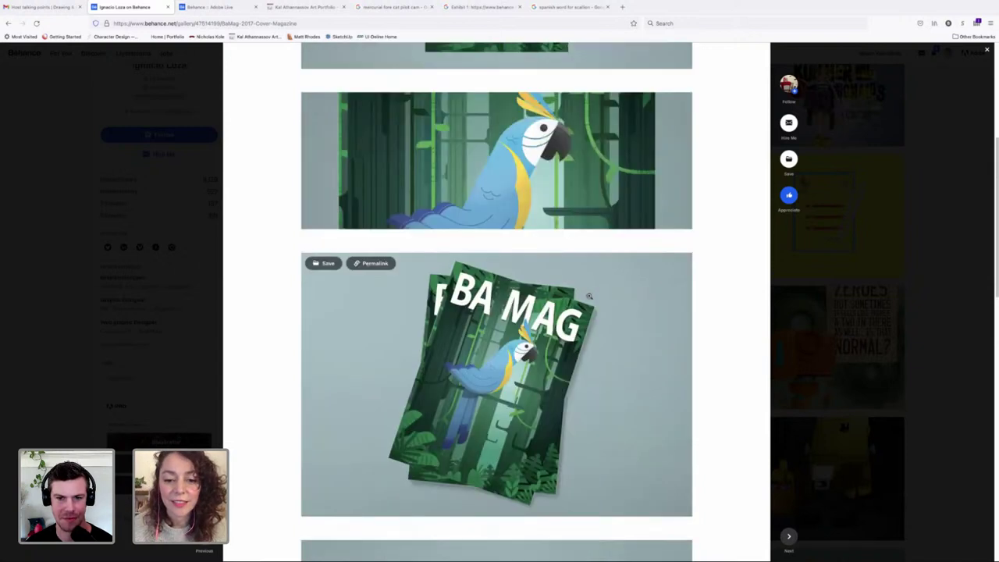
{"action": "scroll", "coordinate": [589, 296], "scroll_direction": "up", "scroll_amount": 3}
{"action": "scroll", "coordinate": [577, 299], "scroll_direction": "down", "scroll_amount": 2}
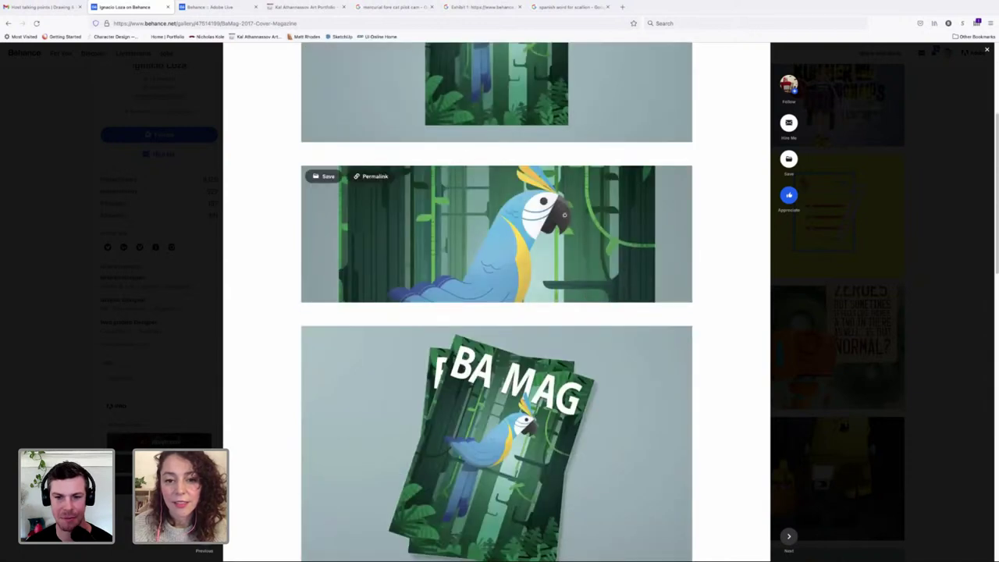
{"action": "scroll", "coordinate": [575, 212], "scroll_direction": "up", "scroll_amount": 1}
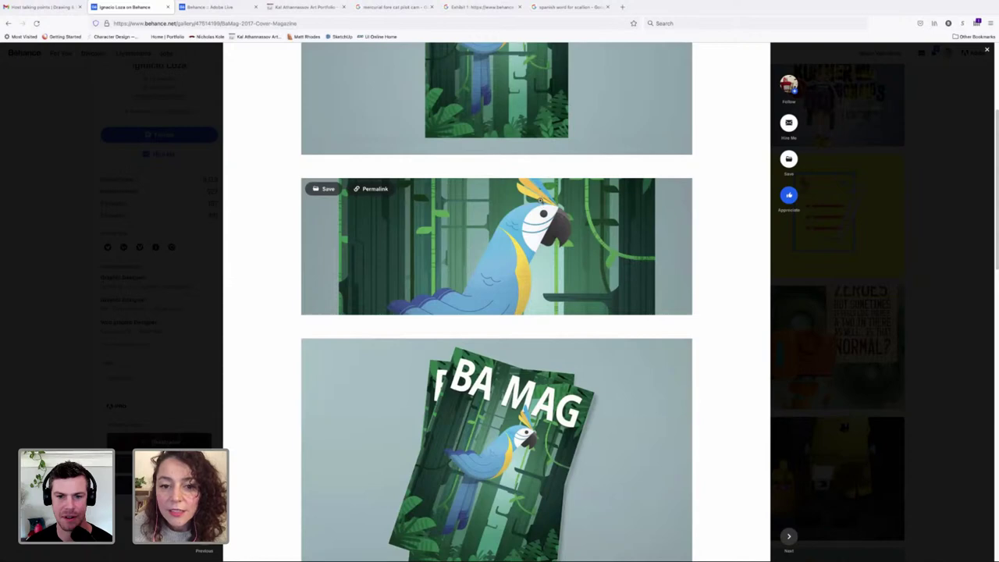
{"action": "scroll", "coordinate": [540, 201], "scroll_direction": "up", "scroll_amount": 2}
{"action": "scroll", "coordinate": [540, 201], "scroll_direction": "down", "scroll_amount": 4}
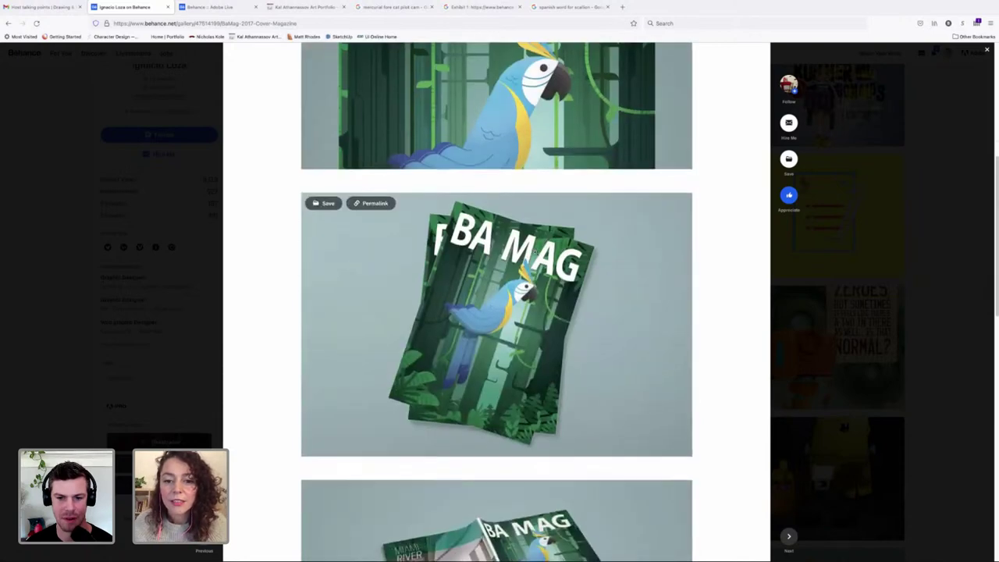
{"action": "scroll", "coordinate": [525, 210], "scroll_direction": "down", "scroll_amount": 2}
{"action": "scroll", "coordinate": [526, 211], "scroll_direction": "up", "scroll_amount": 4}
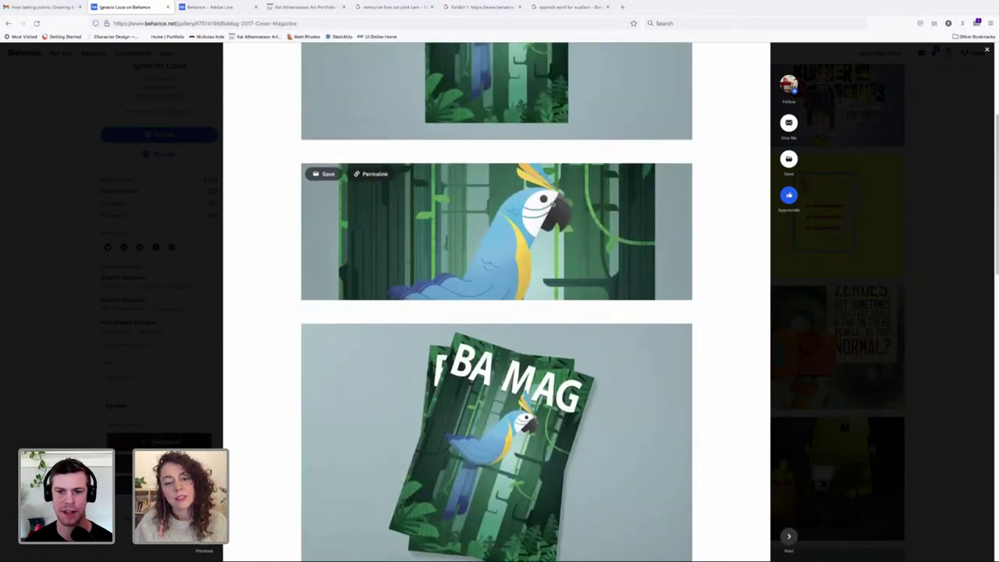
{"action": "left_click", "coordinate": [987, 51]}
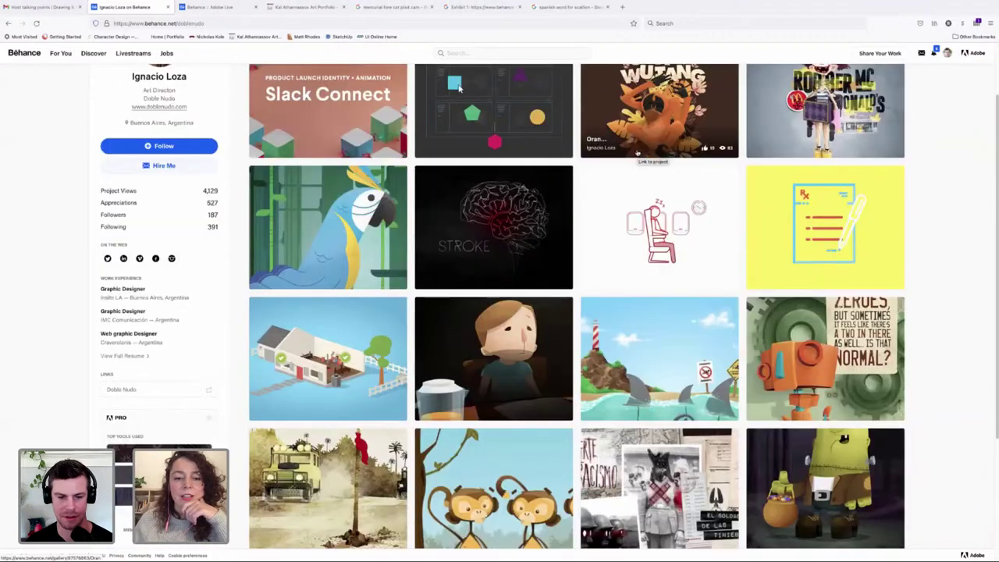
Browse the portfolio thumbnails and open the Little Frankenstein! project
{"action": "scroll", "coordinate": [638, 152], "scroll_direction": "down", "scroll_amount": 3}
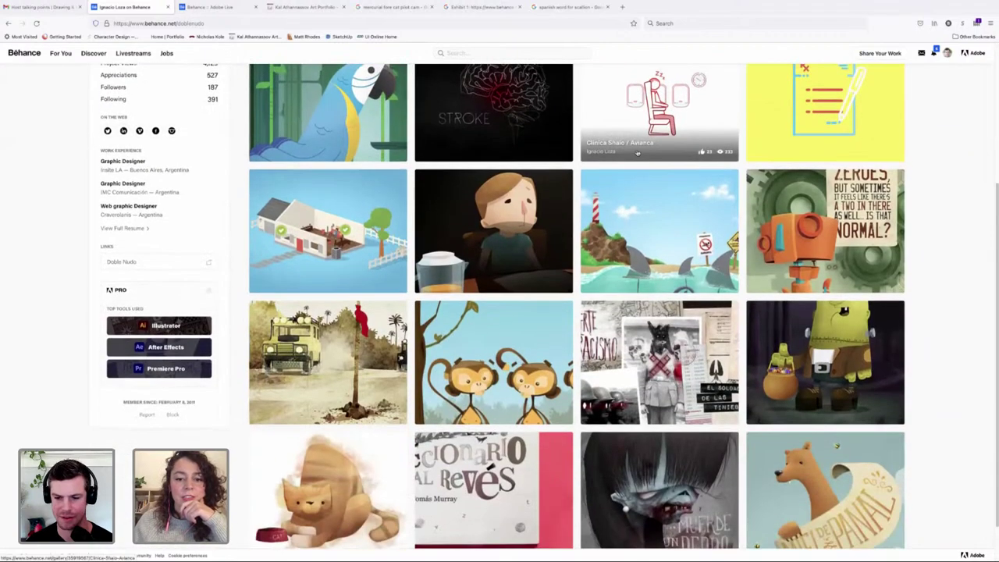
{"action": "scroll", "coordinate": [638, 153], "scroll_direction": "up", "scroll_amount": 2}
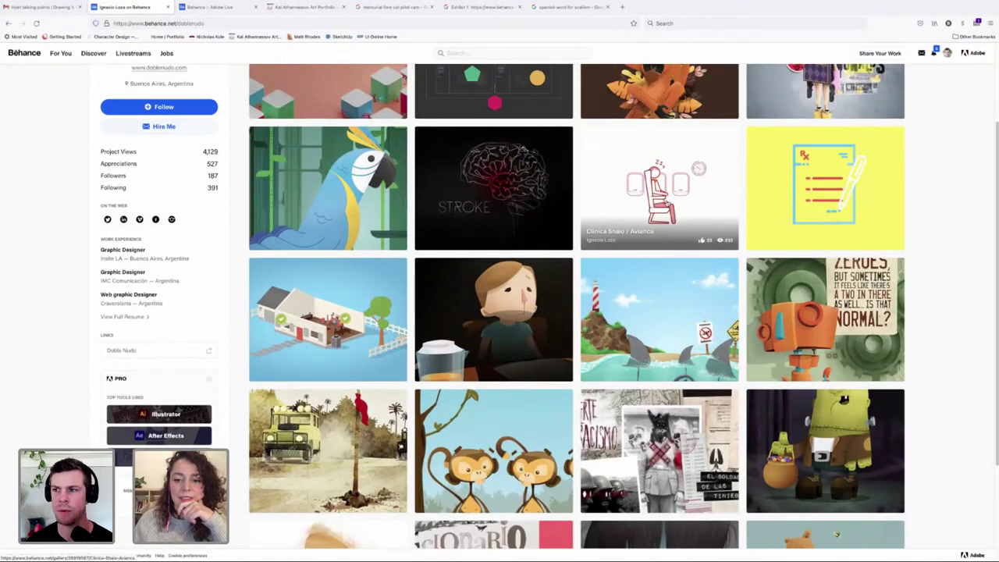
{"action": "scroll", "coordinate": [668, 202], "scroll_direction": "up", "scroll_amount": 2}
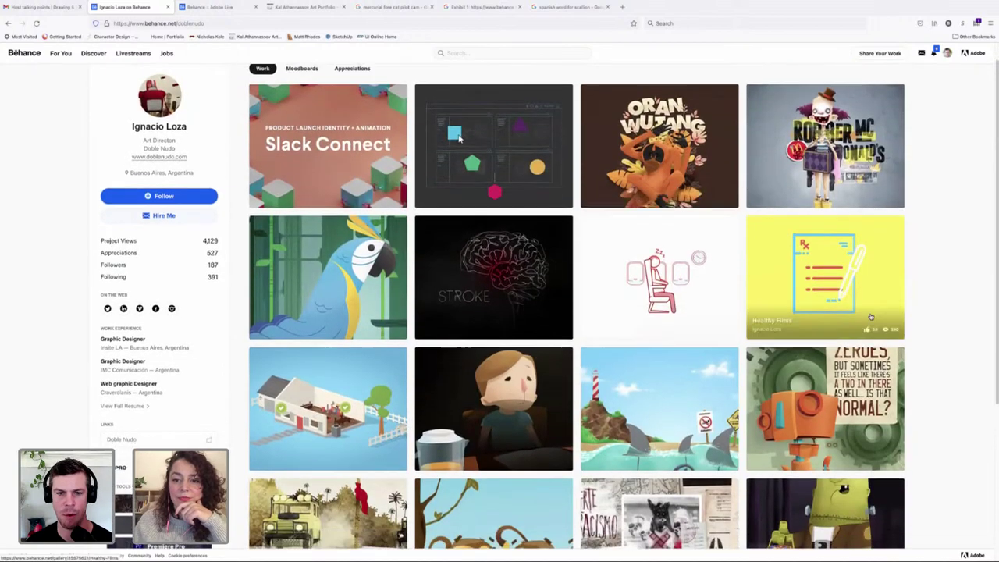
{"action": "scroll", "coordinate": [918, 305], "scroll_direction": "down", "scroll_amount": 1}
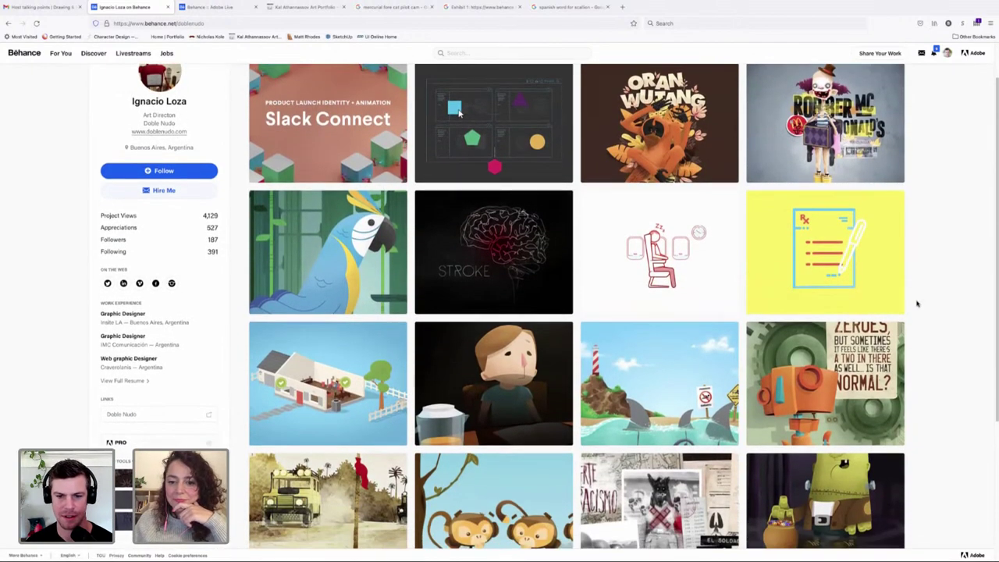
{"action": "scroll", "coordinate": [917, 304], "scroll_direction": "down", "scroll_amount": 2}
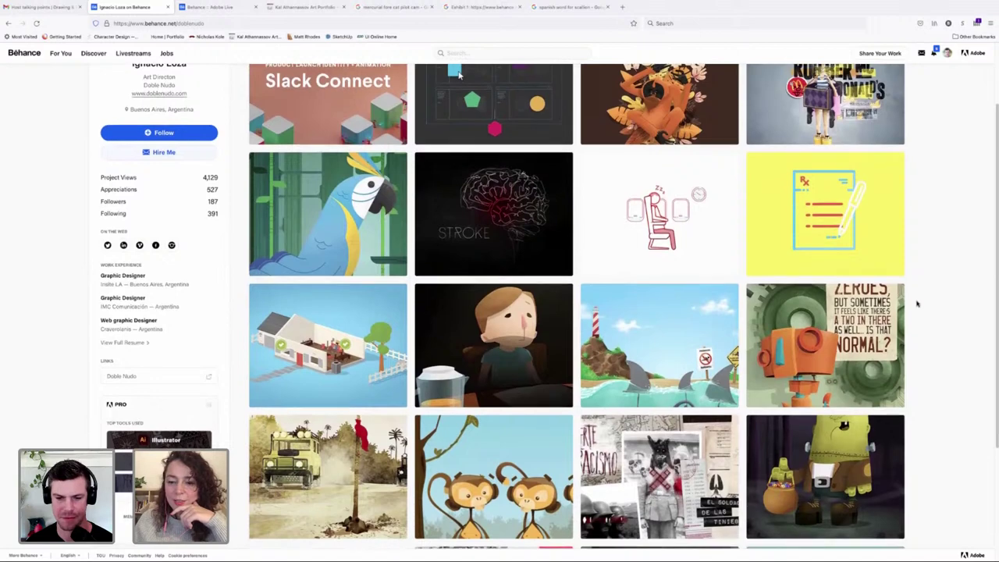
{"action": "scroll", "coordinate": [917, 304], "scroll_direction": "down", "scroll_amount": 1}
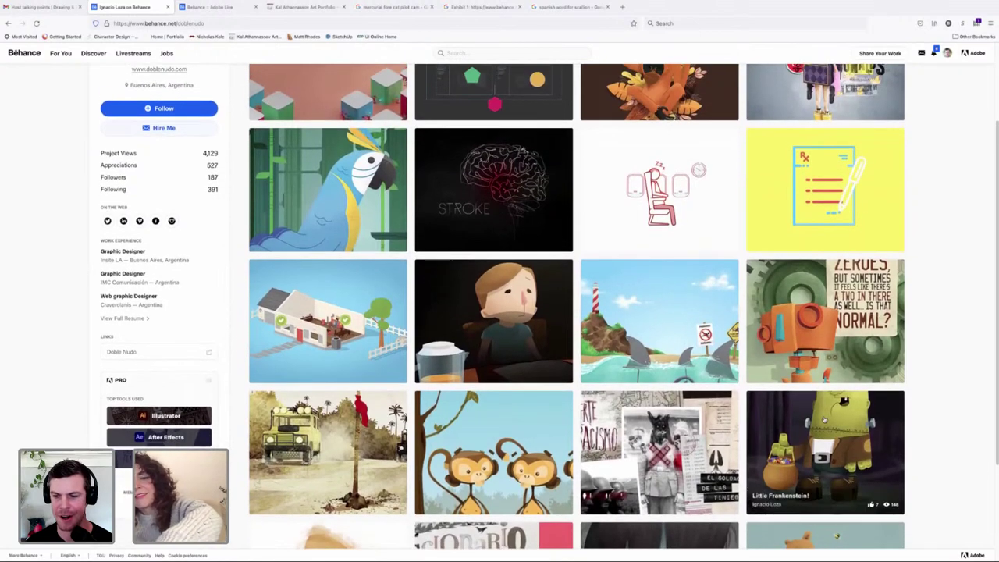
{"action": "left_click", "coordinate": [826, 423]}
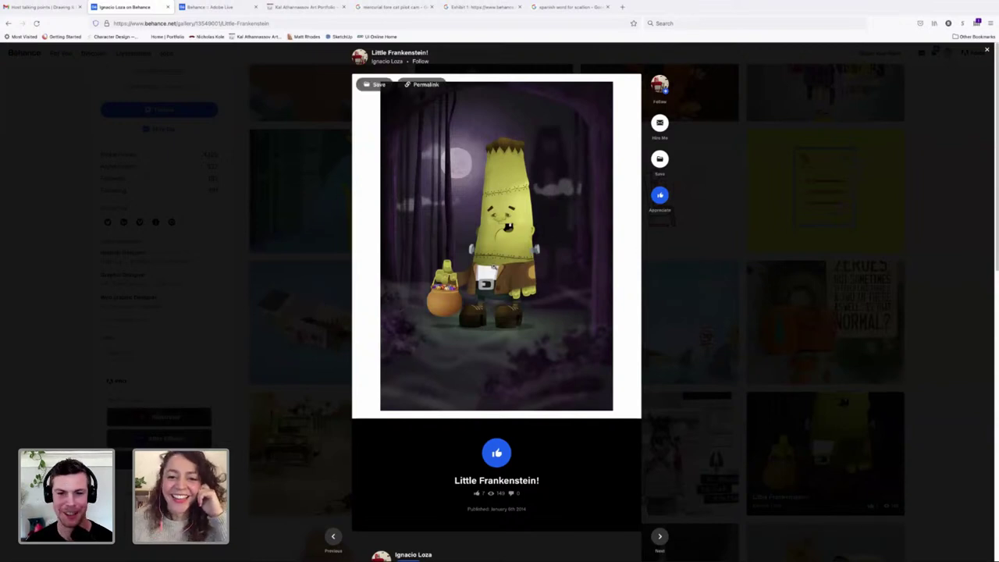
Enlarge the page to 150% and bring the whole Little Frankenstein! illustration into view
{"action": "key", "text": "ctrl+plus"}
{"action": "key", "text": "ctrl+plus"}
{"action": "key", "text": "ctrl+plus"}
{"action": "key", "text": "ctrl+plus"}
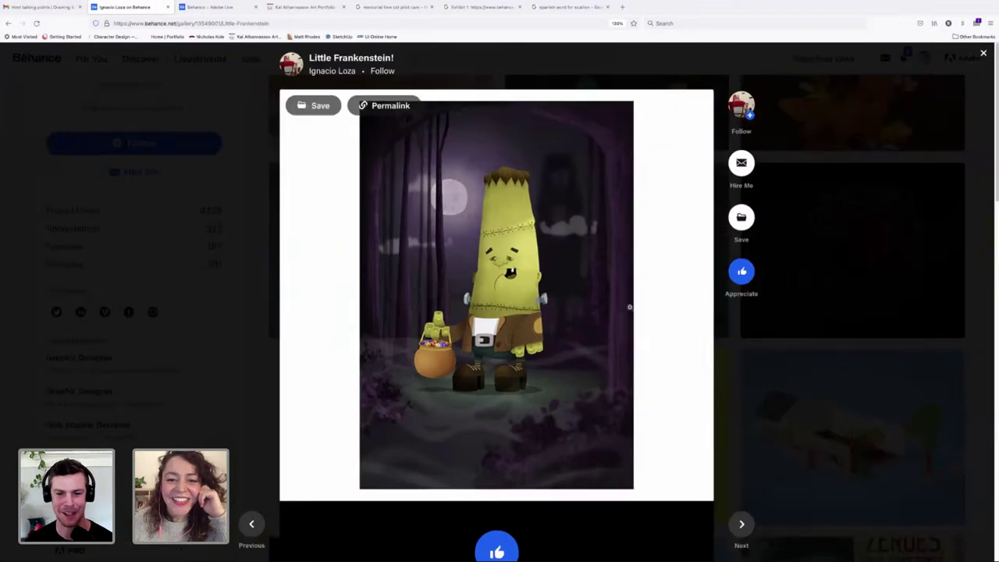
{"action": "scroll", "coordinate": [625, 306], "scroll_direction": "down", "scroll_amount": 2}
{"action": "scroll", "coordinate": [628, 307], "scroll_direction": "up", "scroll_amount": 1}
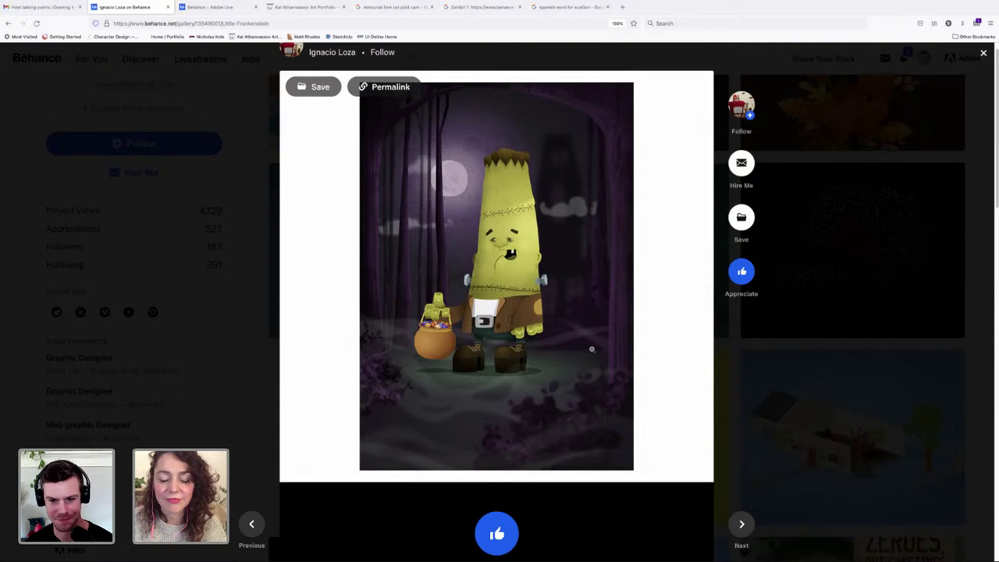
Examine the Little Frankenstein! illustration, including the stitched head, candy-filled pumpkin, boots and moonlit forest background
{"action": "scroll", "coordinate": [589, 353], "scroll_direction": "up", "scroll_amount": 1}
{"action": "scroll", "coordinate": [577, 328], "scroll_direction": "down", "scroll_amount": 2}
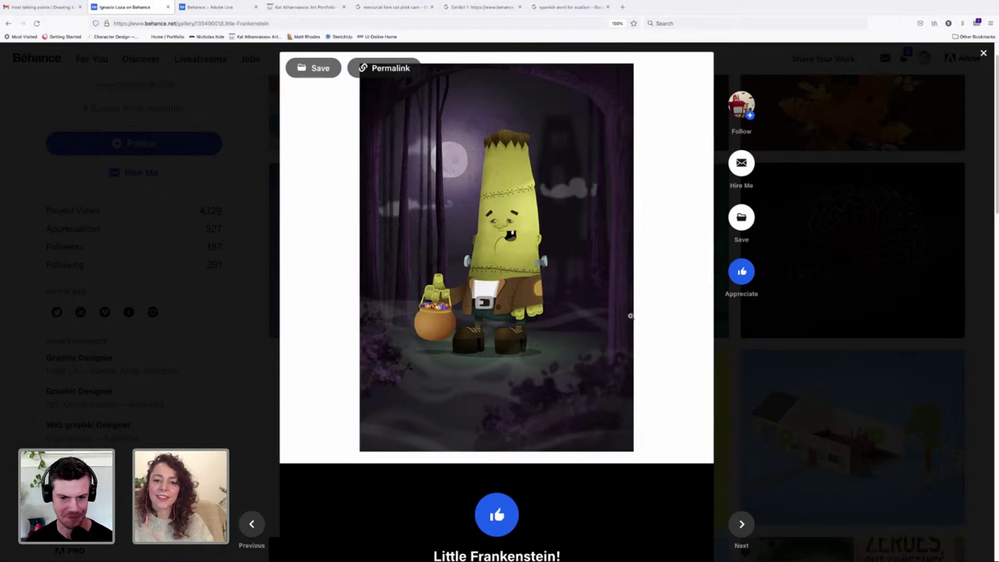
{"action": "scroll", "coordinate": [631, 317], "scroll_direction": "down", "scroll_amount": 2}
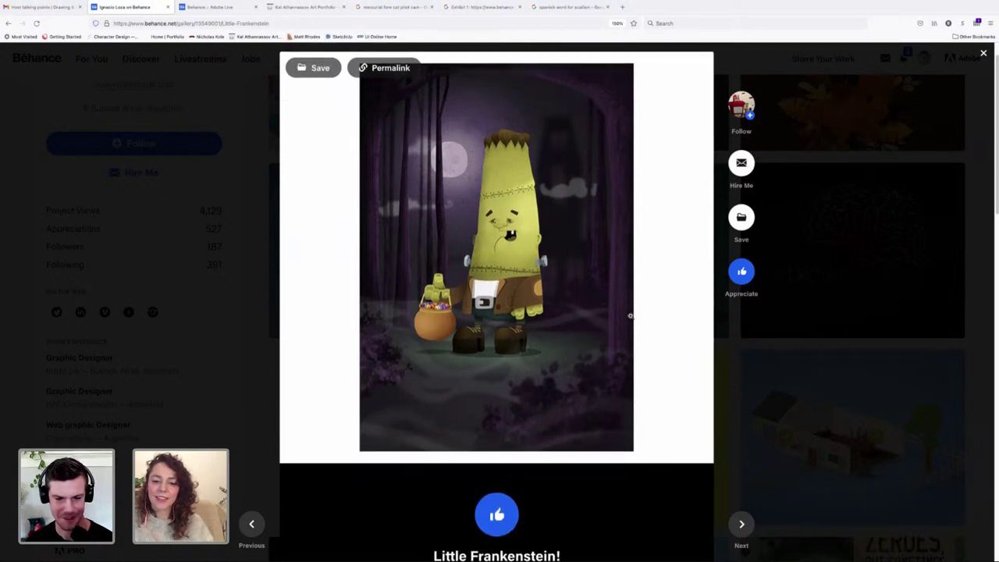
{"action": "scroll", "coordinate": [631, 316], "scroll_direction": "up", "scroll_amount": 2}
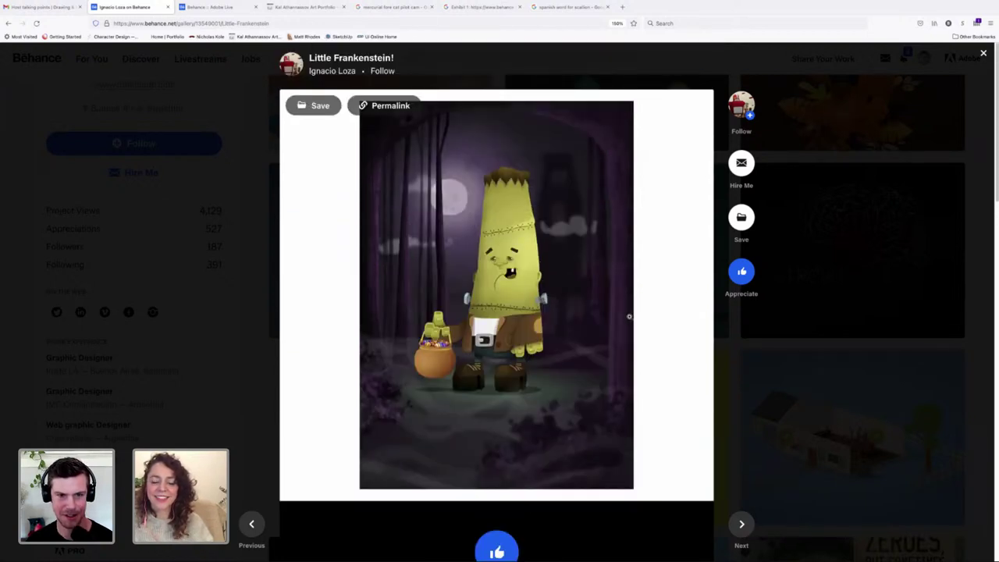
{"action": "scroll", "coordinate": [629, 316], "scroll_direction": "down", "scroll_amount": 2}
{"action": "scroll", "coordinate": [629, 316], "scroll_direction": "up", "scroll_amount": 2}
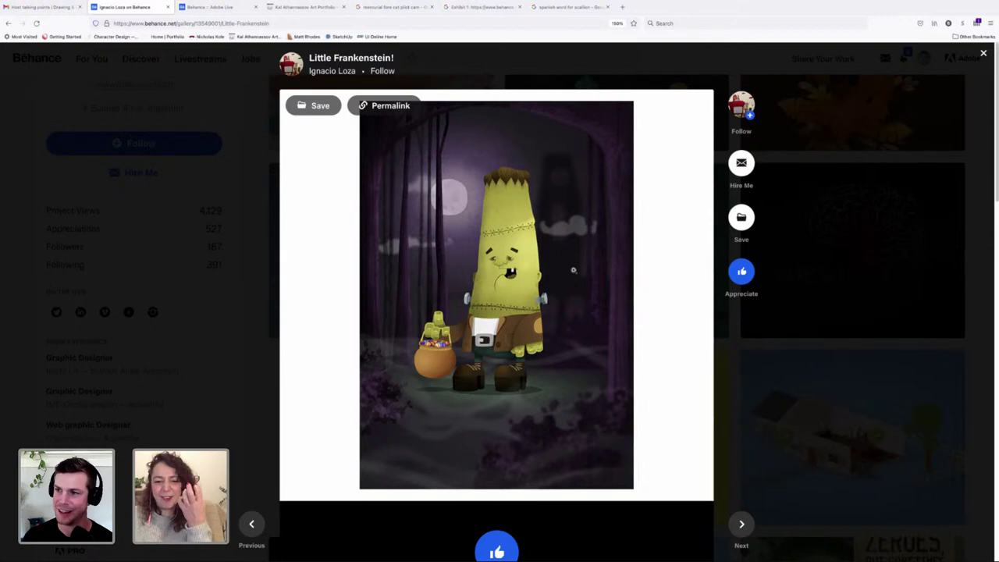
{"action": "scroll", "coordinate": [574, 270], "scroll_direction": "down", "scroll_amount": 2}
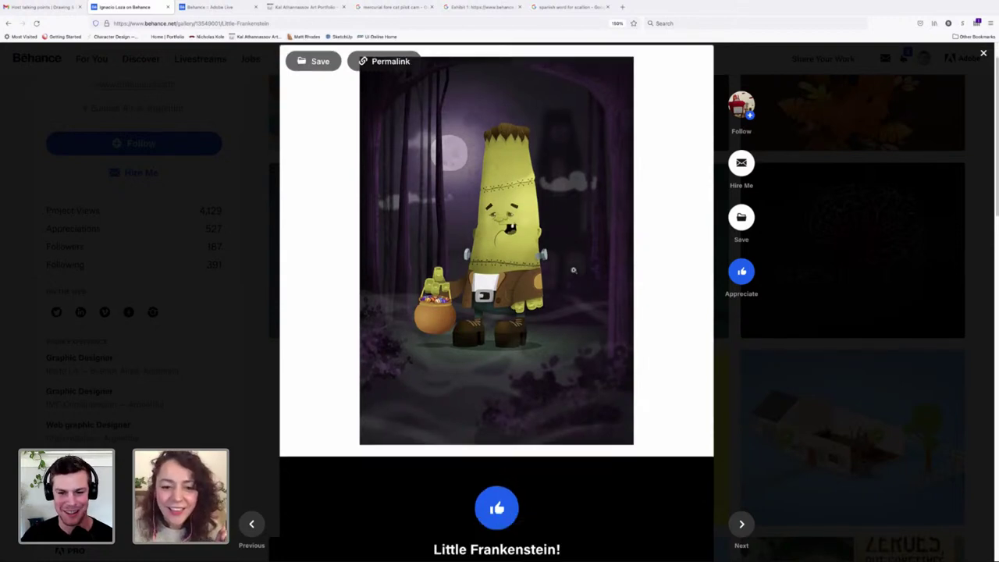
{"action": "scroll", "coordinate": [574, 270], "scroll_direction": "up", "scroll_amount": 2}
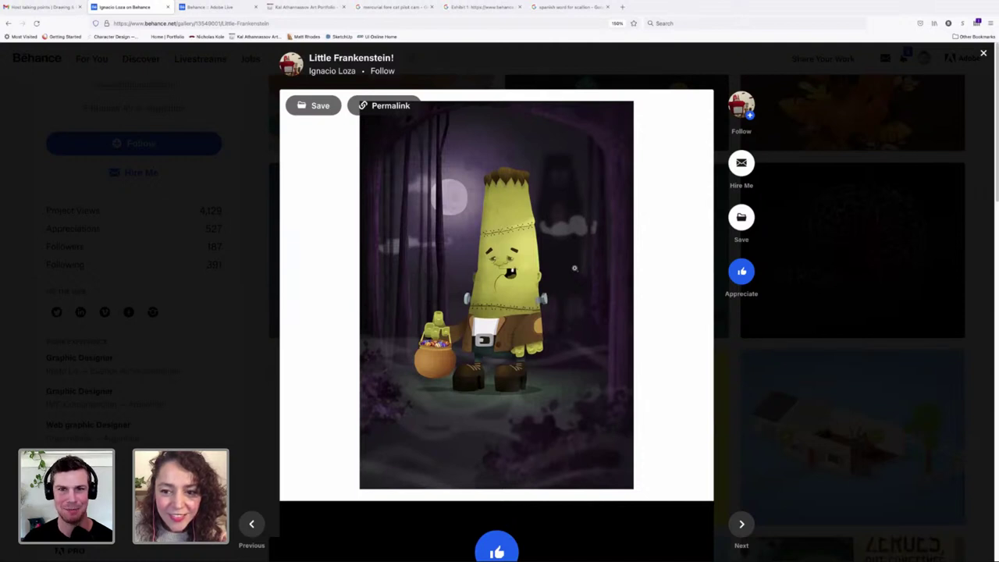
{"action": "scroll", "coordinate": [574, 269], "scroll_direction": "down", "scroll_amount": 2}
{"action": "scroll", "coordinate": [575, 269], "scroll_direction": "up", "scroll_amount": 1}
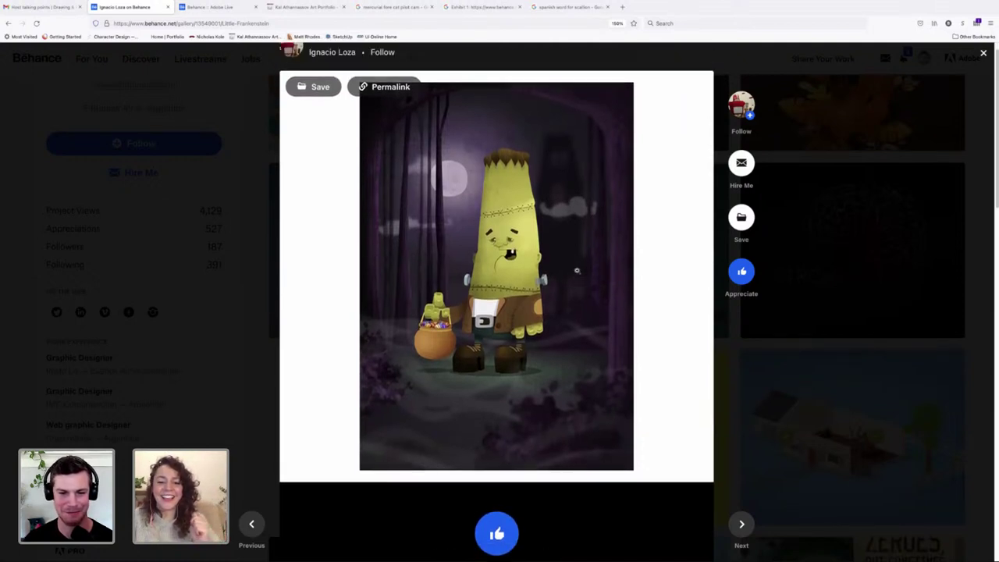
{"action": "scroll", "coordinate": [577, 271], "scroll_direction": "down", "scroll_amount": 1}
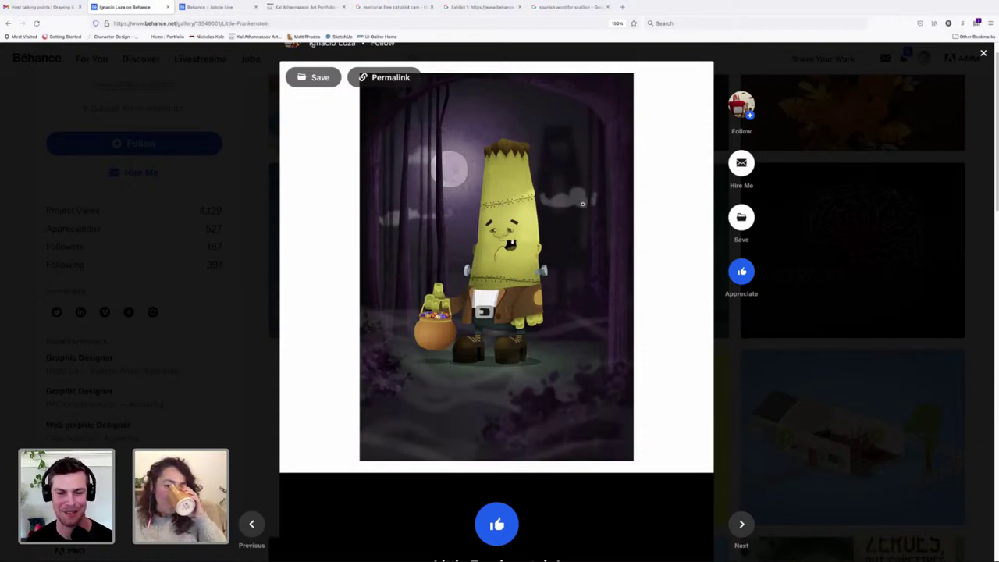
{"action": "scroll", "coordinate": [582, 207], "scroll_direction": "down", "scroll_amount": 2}
{"action": "scroll", "coordinate": [584, 211], "scroll_direction": "up", "scroll_amount": 1}
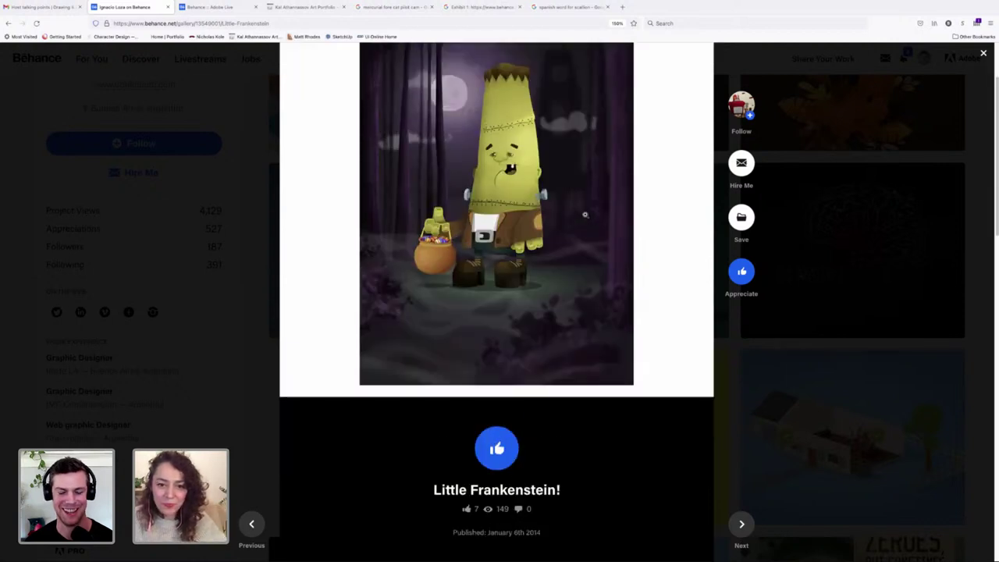
{"action": "scroll", "coordinate": [585, 214], "scroll_direction": "up", "scroll_amount": 1}
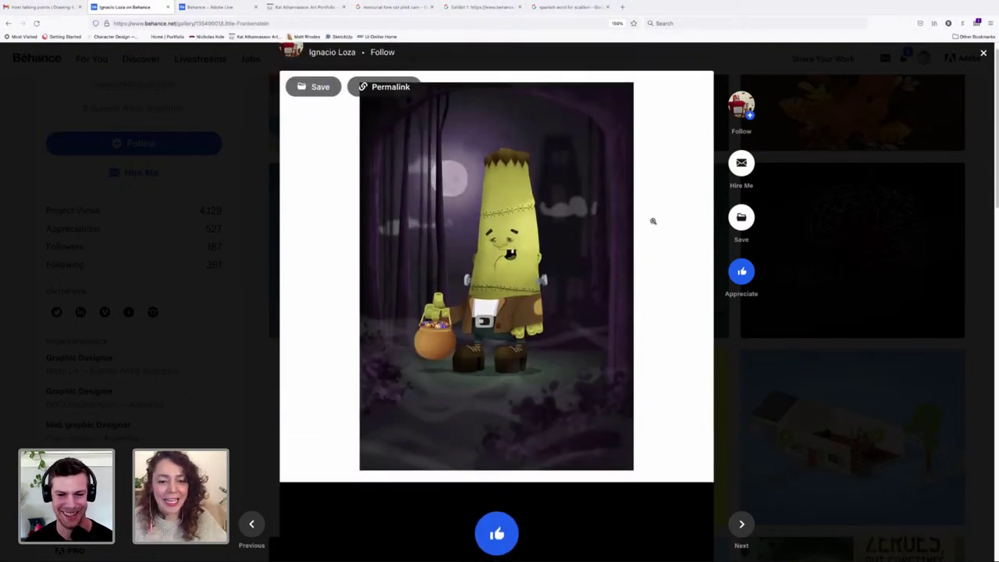
{"action": "scroll", "coordinate": [619, 182], "scroll_direction": "down", "scroll_amount": 1}
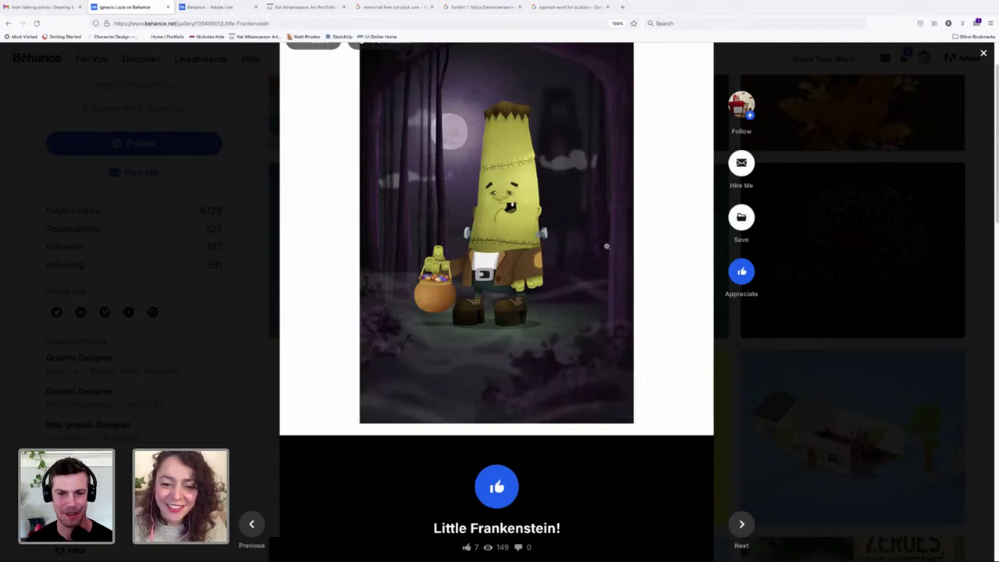
Close the Little Frankenstein! project and browse the thumbnails in the artist's portfolio
{"action": "scroll", "coordinate": [606, 245], "scroll_direction": "up", "scroll_amount": 1}
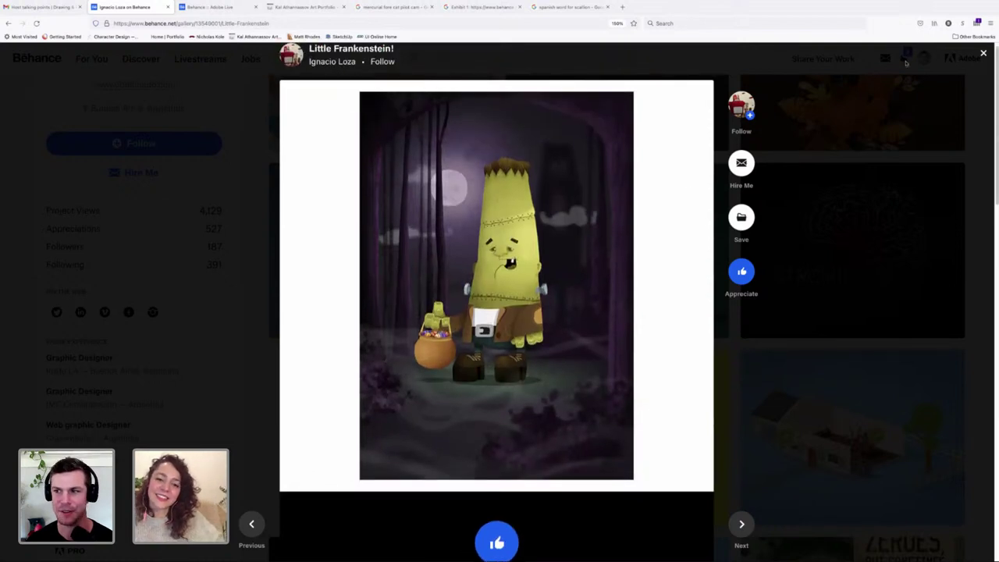
{"action": "left_click", "coordinate": [984, 55]}
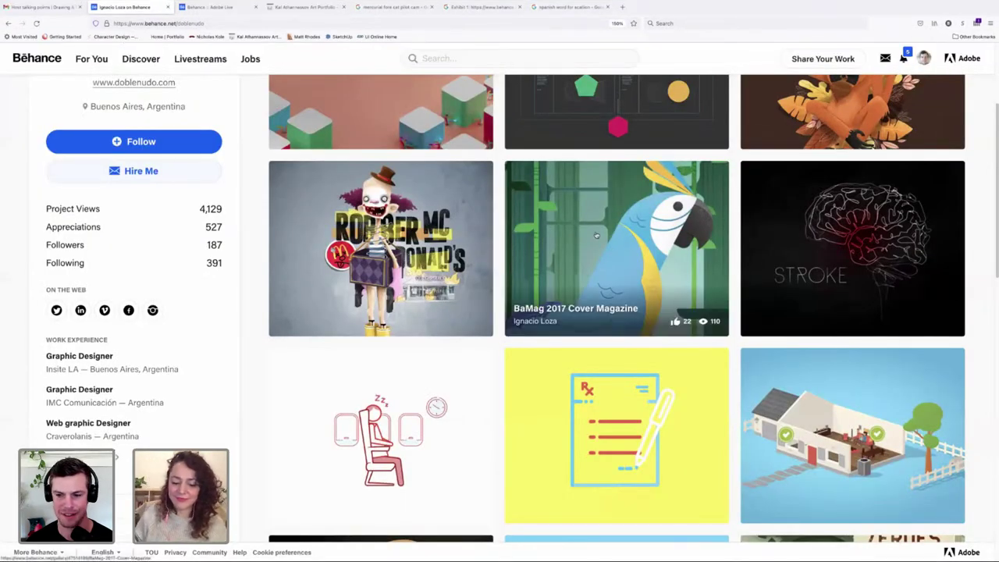
{"action": "scroll", "coordinate": [597, 235], "scroll_direction": "down", "scroll_amount": 3}
{"action": "scroll", "coordinate": [569, 215], "scroll_direction": "up", "scroll_amount": 5}
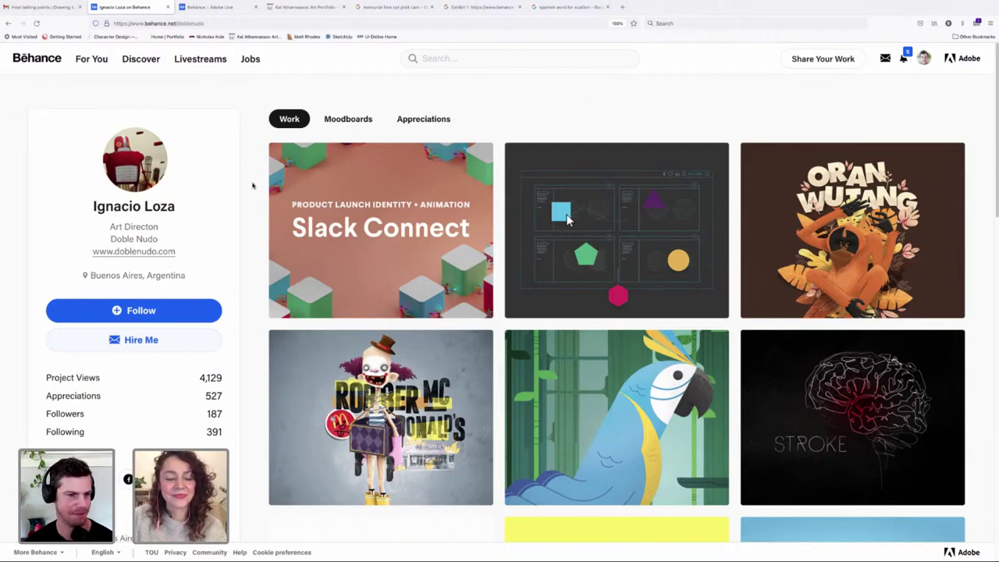
{"action": "scroll", "coordinate": [252, 185], "scroll_direction": "down", "scroll_amount": 5}
{"action": "scroll", "coordinate": [253, 185], "scroll_direction": "up", "scroll_amount": 5}
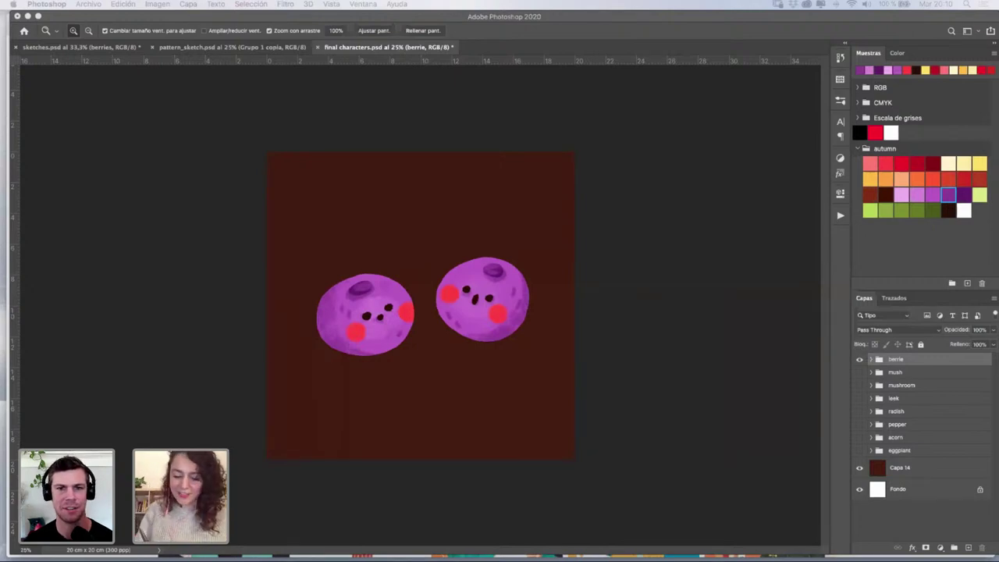
Switch to Photoshop and copy the right-hand berry from Capa 90 copia in the berrie group onto its own layer
{"action": "left_click", "coordinate": [615, 25]}
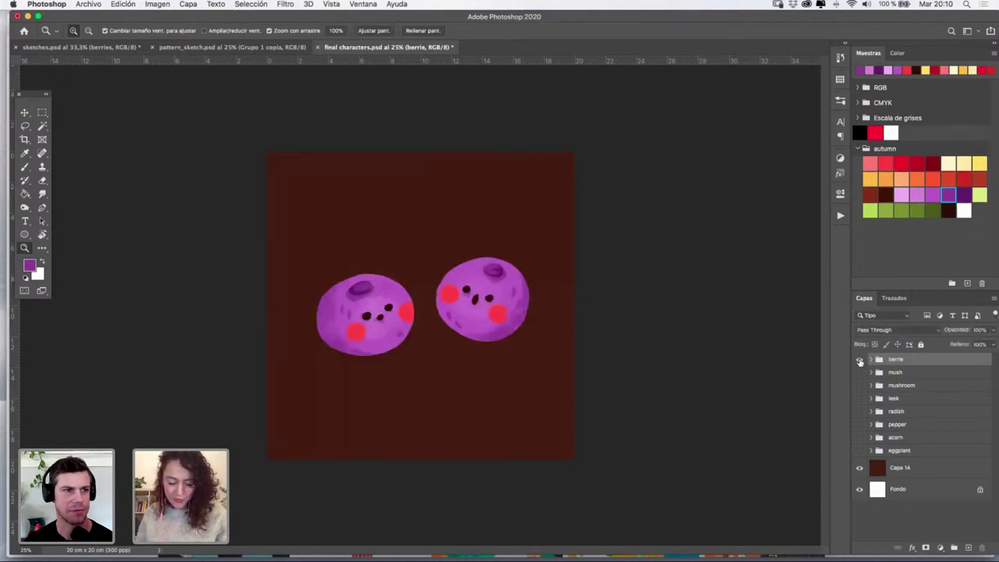
{"action": "left_click", "coordinate": [872, 360]}
{"action": "left_click", "coordinate": [911, 398]}
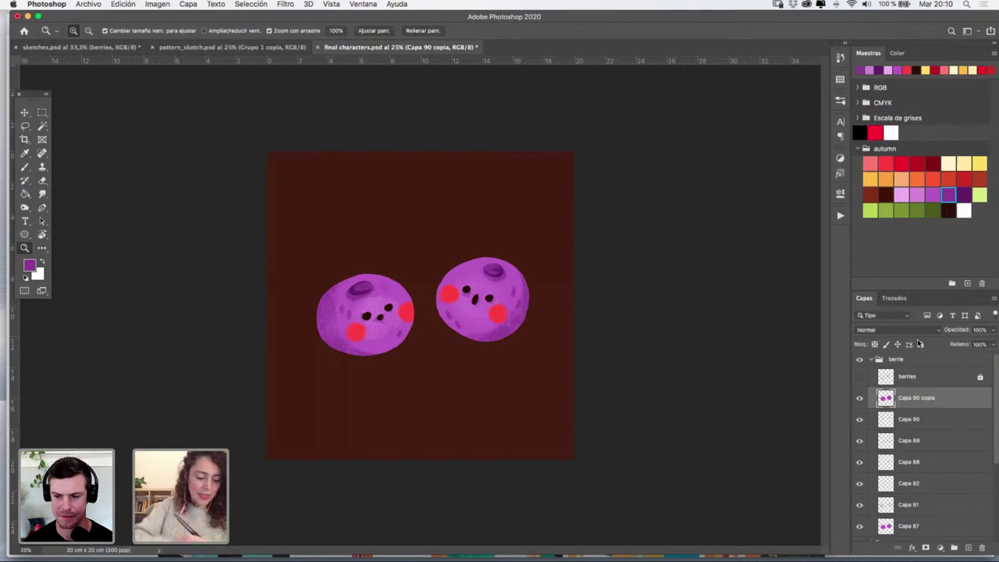
{"action": "left_click", "coordinate": [42, 112]}
{"action": "left_click_drag", "start_coordinate": [432, 244], "coordinate": [543, 355]}
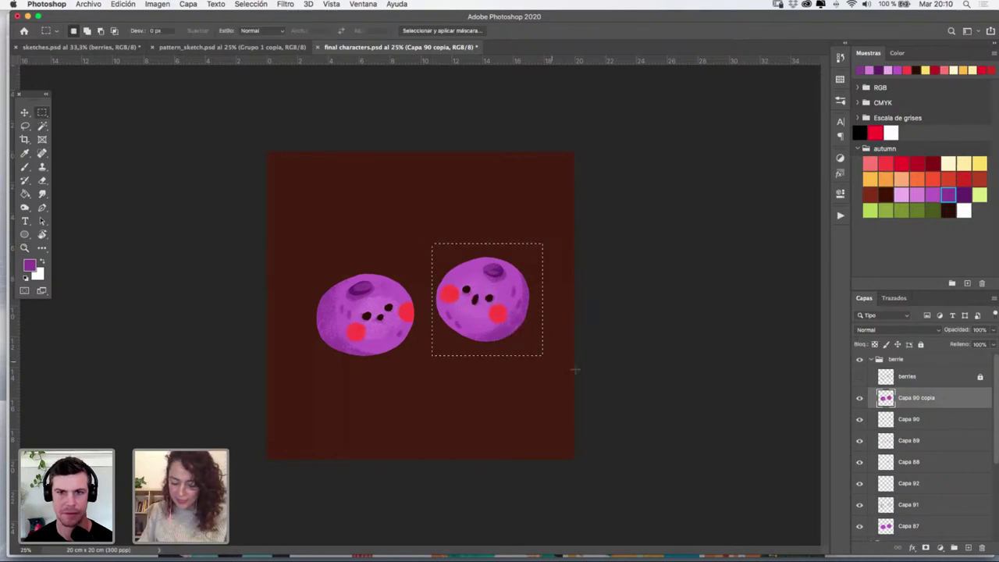
{"action": "key", "text": "super+c"}
{"action": "key", "text": "super+v"}
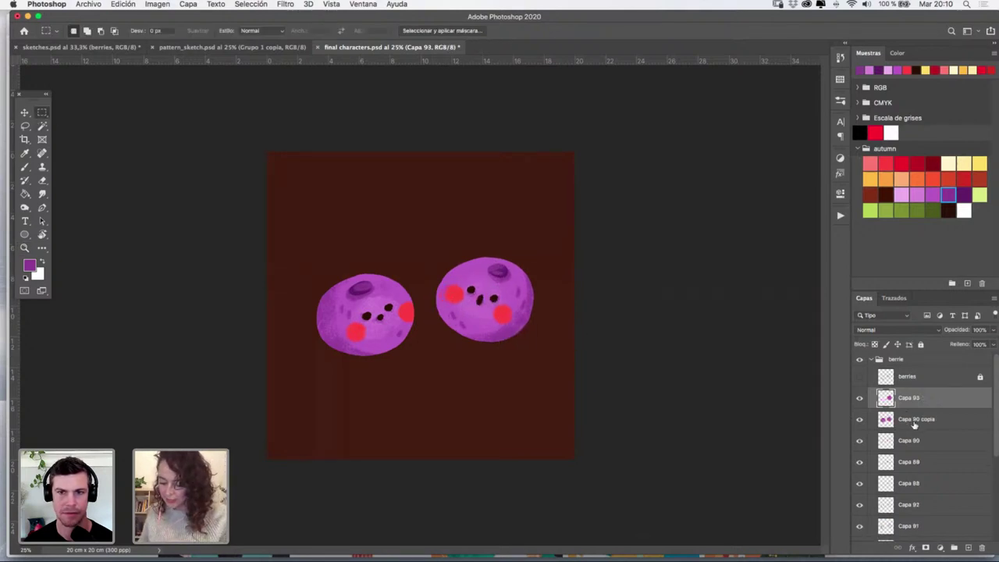
Remove the right-hand berry from Capa 90 copia so the layer keeps only the left-hand berry, and clear the selection
{"action": "left_click", "coordinate": [914, 424]}
{"action": "left_click_drag", "start_coordinate": [425, 239], "coordinate": [561, 348]}
{"action": "key", "text": "super+d"}
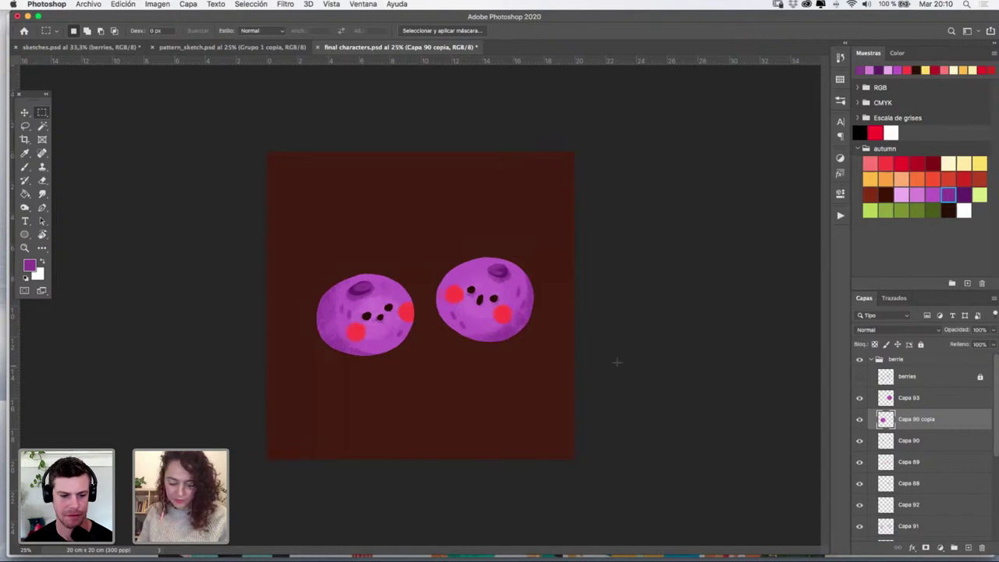
Move the two separated berry layers, Capa 93 and Capa 90 copia, upward so they sit above the original berries
{"action": "key", "text": "v"}
{"action": "left_click_drag", "start_coordinate": [489, 311], "coordinate": [505, 345]}
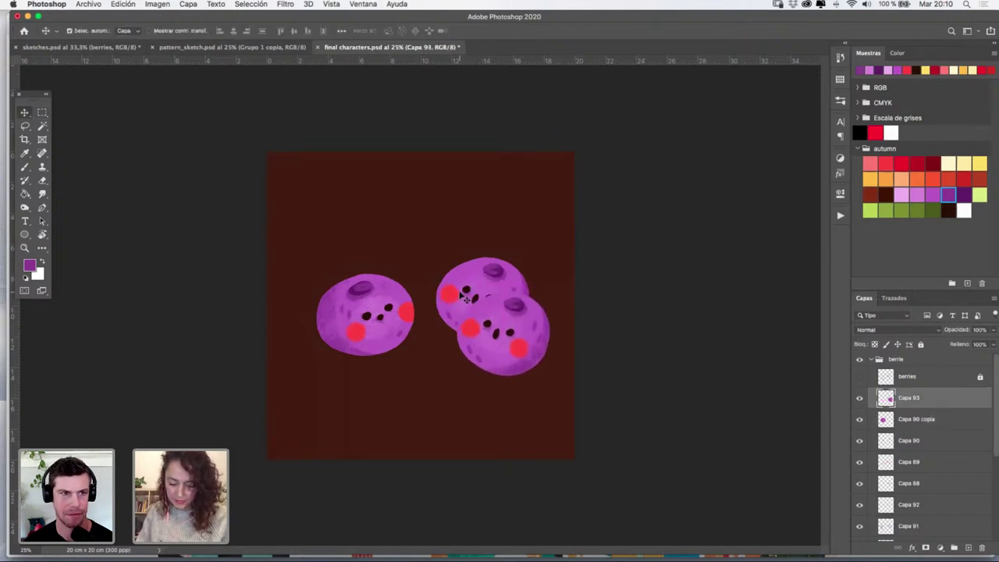
{"action": "left_click", "coordinate": [462, 298]}
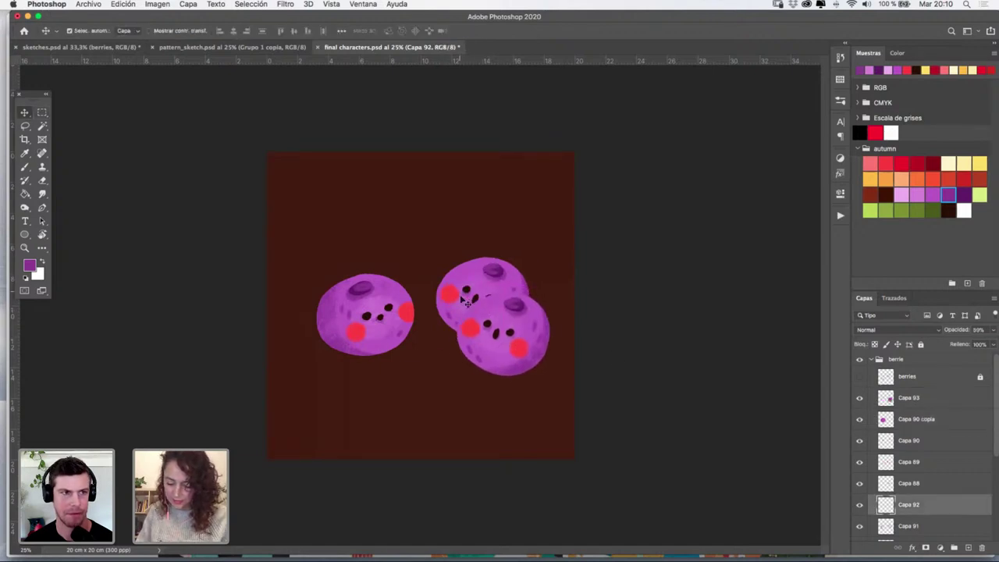
{"action": "left_click", "coordinate": [910, 420]}
{"action": "left_click_drag", "start_coordinate": [538, 333], "coordinate": [505, 222]}
{"action": "left_click_drag", "start_coordinate": [398, 291], "coordinate": [377, 226]}
In pattern_sketch.psd, hide the coloured sketch layer Capa 4 and keep the line sketch Grupo 1 copia visible
{"action": "left_click", "coordinate": [258, 47]}
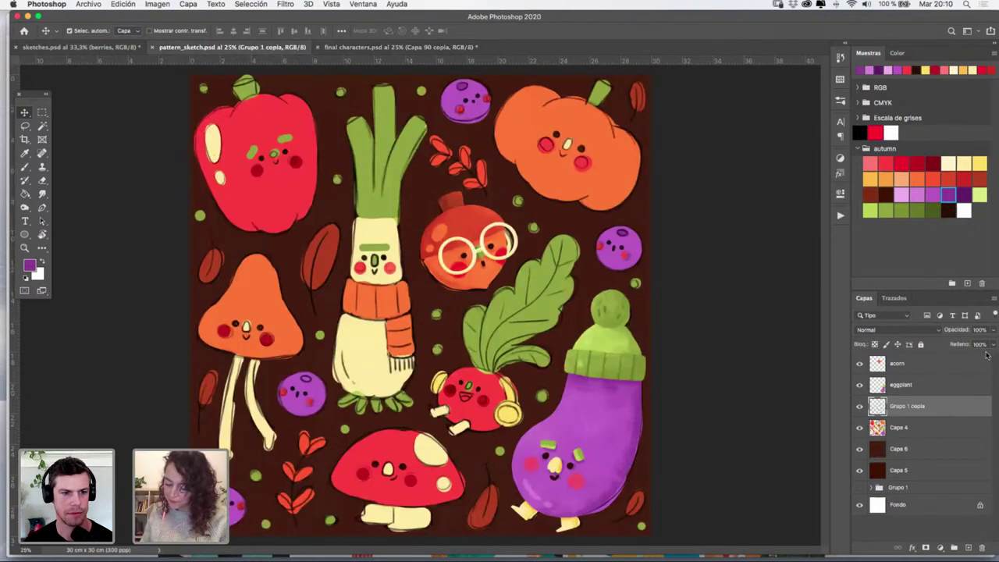
{"action": "left_click", "coordinate": [859, 406]}
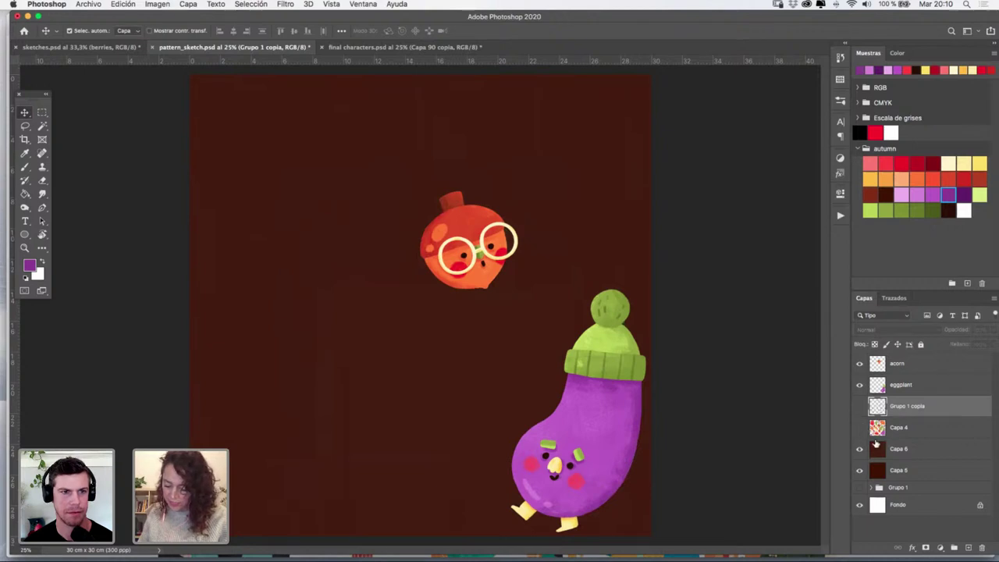
{"action": "left_click", "coordinate": [860, 406]}
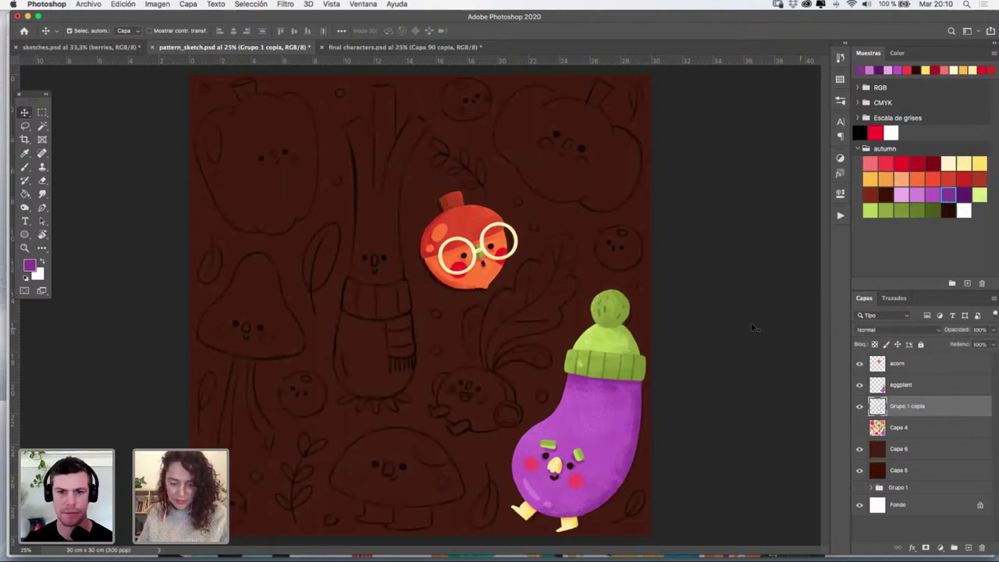
{"action": "key", "text": "z"}
{"action": "left_click", "coordinate": [595, 323], "text": "alt"}
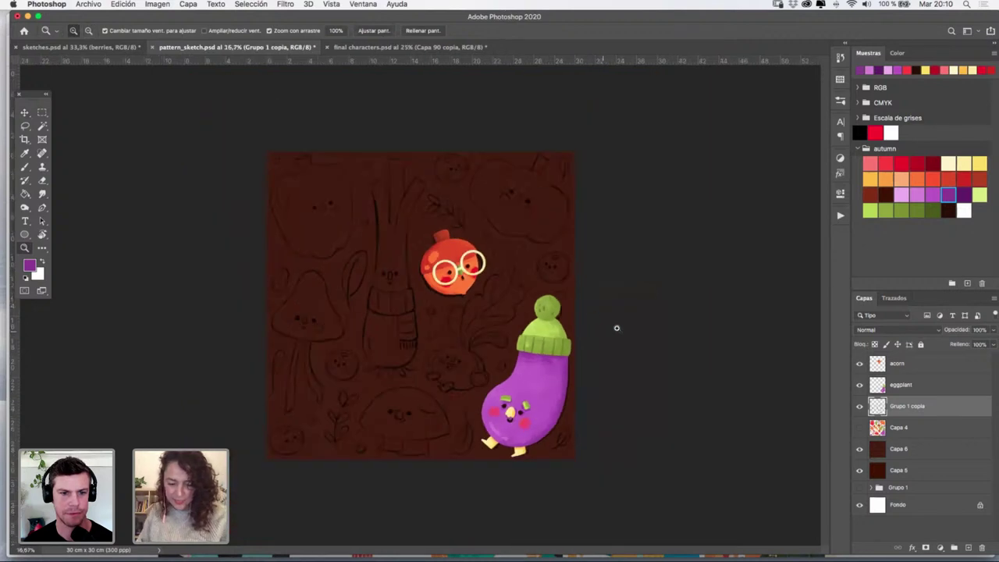
Copy both berry layers from final characters.psd into pattern_sketch.psd and place them near the pumpkin sketch, above the acorn
{"action": "left_click", "coordinate": [361, 47]}
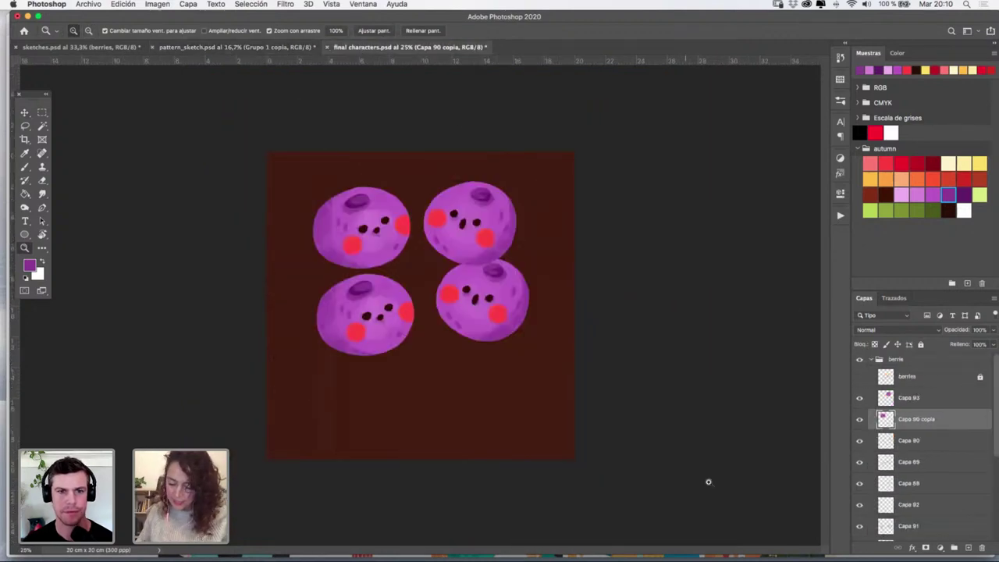
{"action": "left_click", "coordinate": [911, 400], "text": "shift"}
{"action": "left_click_drag", "start_coordinate": [911, 401], "coordinate": [516, 302]}
{"action": "key", "text": "v"}
{"action": "left_click_drag", "start_coordinate": [448, 290], "coordinate": [521, 208]}
{"action": "left_click", "coordinate": [911, 409]}
{"action": "left_click", "coordinate": [914, 427]}
{"action": "left_click_drag", "start_coordinate": [390, 368], "coordinate": [431, 352]}
{"action": "left_click_drag", "start_coordinate": [521, 209], "coordinate": [493, 203]}
{"action": "left_click_drag", "start_coordinate": [427, 358], "coordinate": [546, 239]}
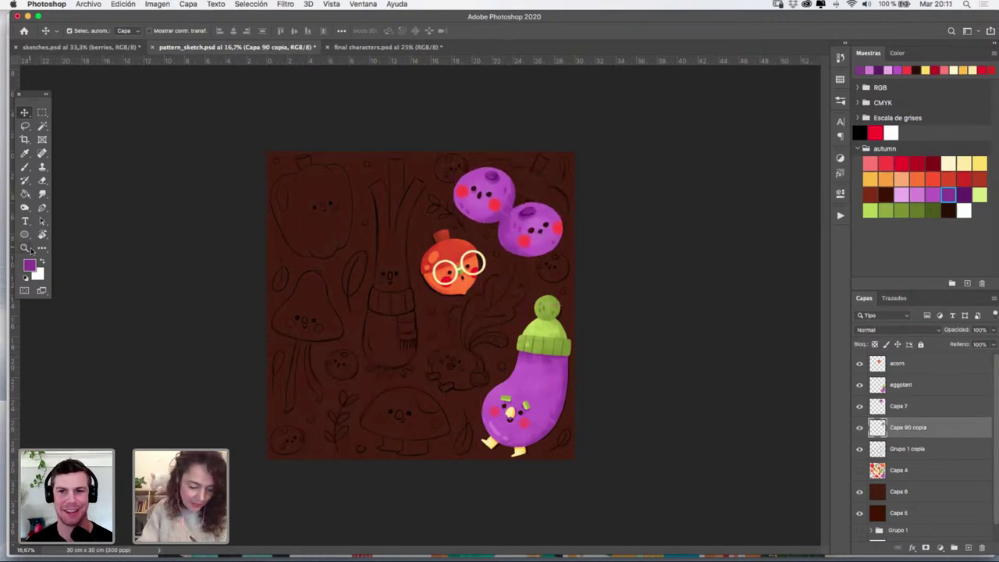
Spread the two berries apart, with one above the acorn and the other over the pumpkin sketch
{"action": "key", "text": "z"}
{"action": "left_click", "coordinate": [540, 235]}
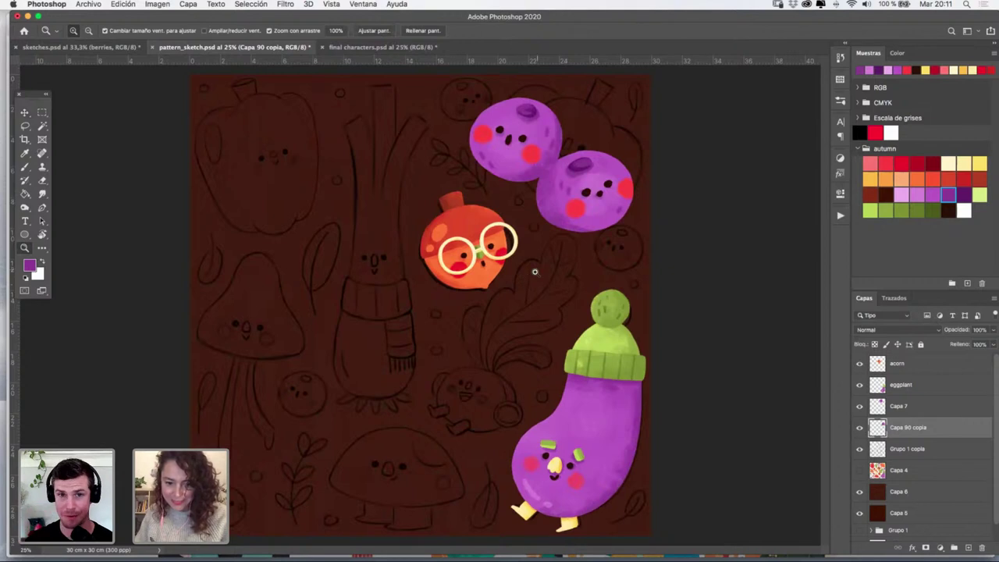
{"action": "key", "text": "v"}
{"action": "left_click_drag", "start_coordinate": [515, 140], "coordinate": [431, 152]}
{"action": "mouse_move", "coordinate": [599, 202]}
{"action": "left_mouse_down"}
{"action": "mouse_move", "coordinate": [578, 268]}
{"action": "mouse_move", "coordinate": [601, 185]}
{"action": "left_mouse_up"}
{"action": "left_click_drag", "start_coordinate": [477, 149], "coordinate": [519, 124]}
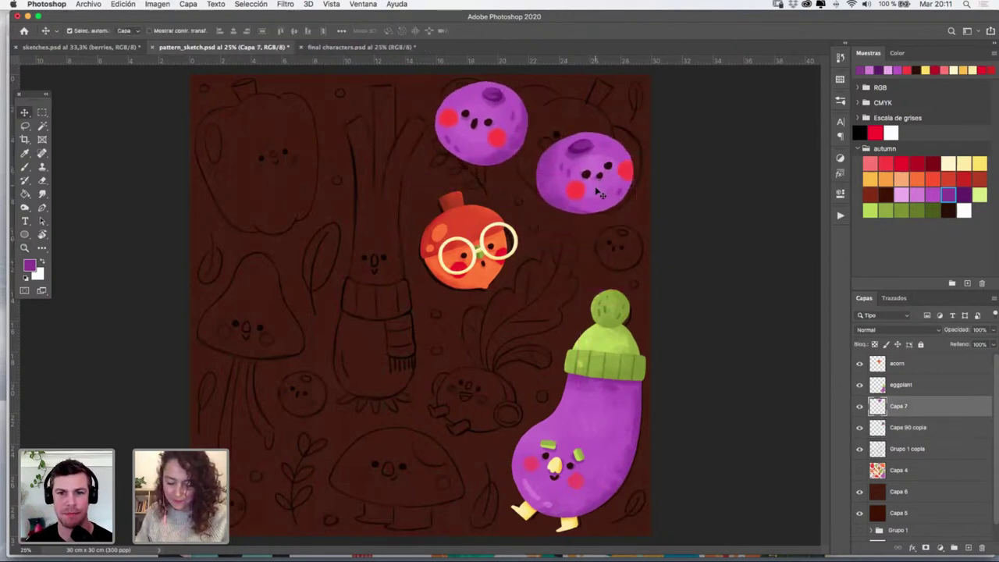
{"action": "left_click_drag", "start_coordinate": [596, 189], "coordinate": [597, 208]}
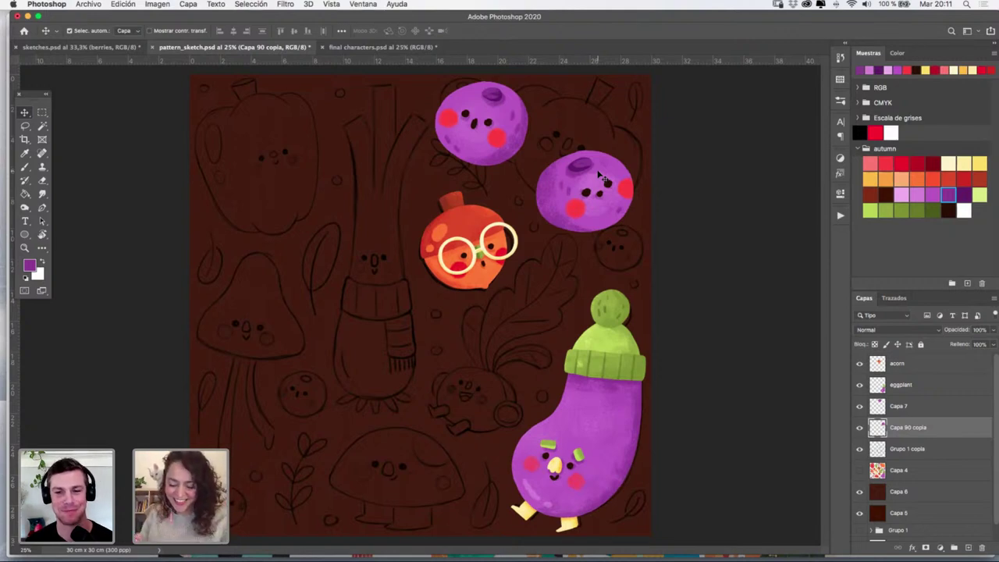
Nudge the two berries closer together and raise the acorn slightly above its sketch outline
{"action": "left_click_drag", "start_coordinate": [601, 224], "coordinate": [595, 231]}
{"action": "left_click_drag", "start_coordinate": [488, 144], "coordinate": [500, 151]}
{"action": "left_click_drag", "start_coordinate": [479, 231], "coordinate": [480, 213]}
{"action": "left_click_drag", "start_coordinate": [581, 201], "coordinate": [575, 201]}
In final characters.psd, hide the berrie group, show mush, and copy its merged layer Capa 80 copia into pattern_sketch.psd
{"action": "left_click", "coordinate": [362, 48]}
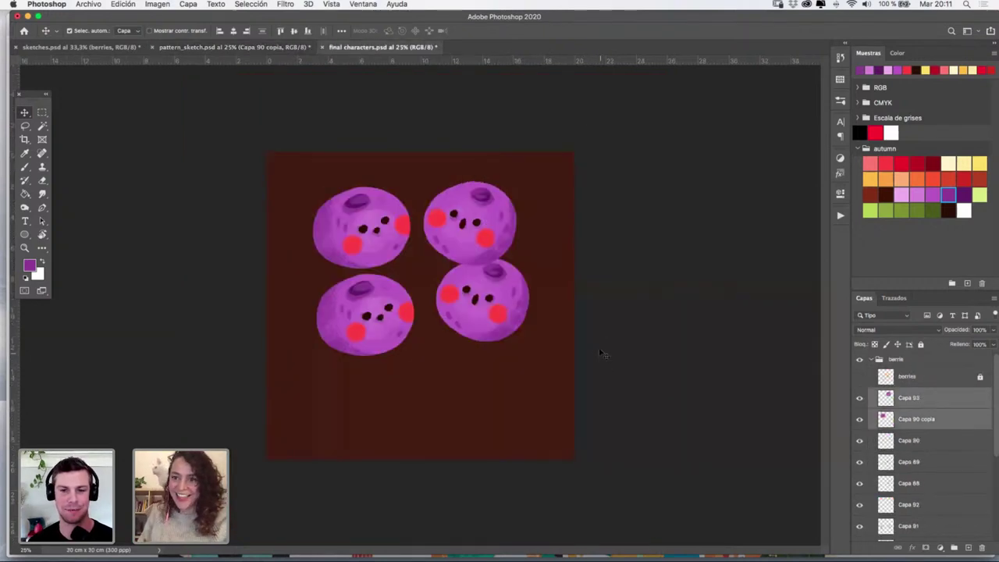
{"action": "left_click", "coordinate": [872, 360]}
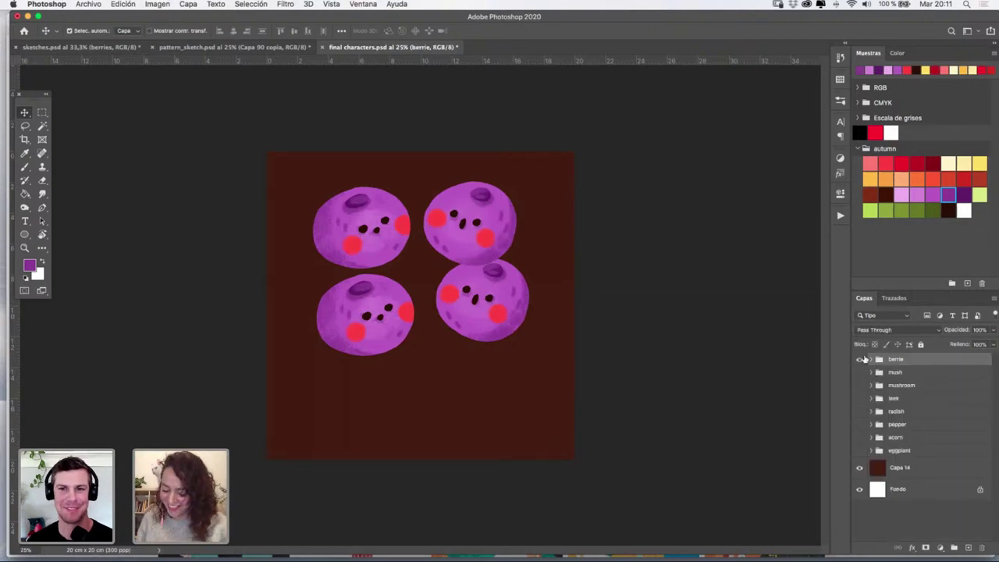
{"action": "left_click", "coordinate": [860, 359]}
{"action": "left_click", "coordinate": [859, 373]}
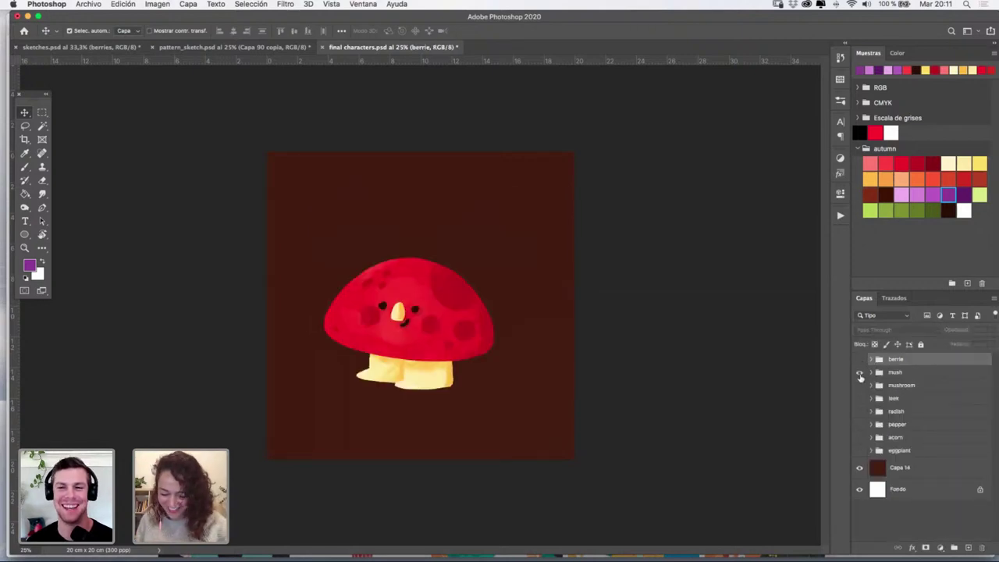
{"action": "left_click", "coordinate": [468, 343]}
{"action": "left_click_drag", "start_coordinate": [886, 410], "coordinate": [432, 474]}
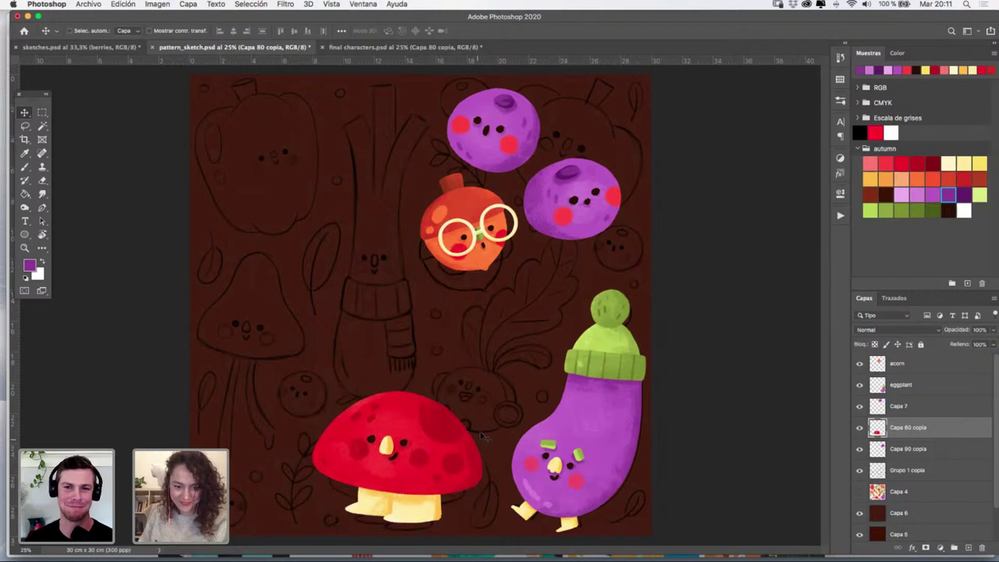
Scale the round red mushroom down to about 88% and align it with its sketch below the leek
{"action": "key", "text": "super+t"}
{"action": "left_click_drag", "start_coordinate": [482, 391], "coordinate": [465, 408]}
{"action": "mouse_move", "coordinate": [441, 460]}
{"action": "left_mouse_down"}
{"action": "mouse_move", "coordinate": [448, 468]}
{"action": "mouse_move", "coordinate": [452, 454]}
{"action": "left_mouse_up"}
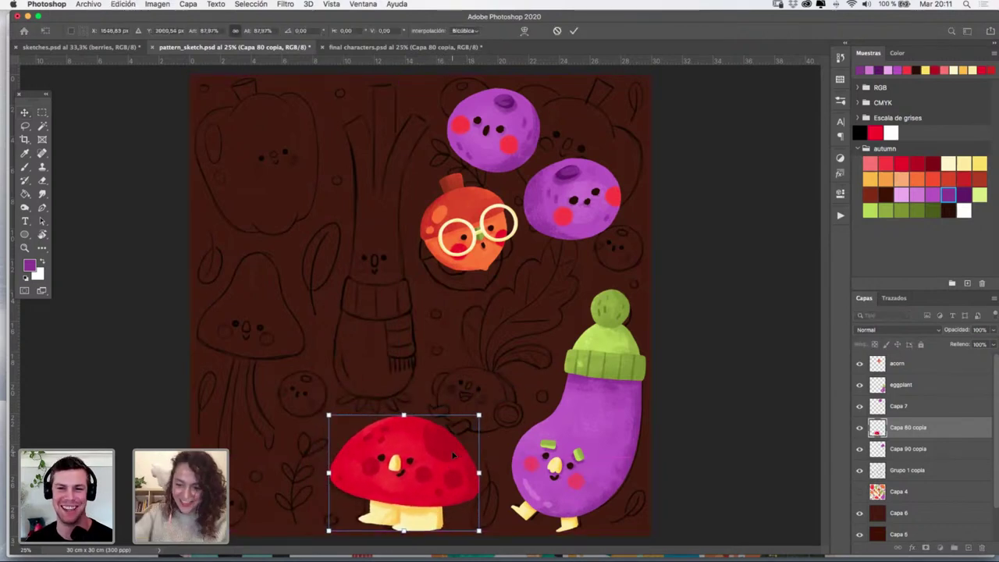
{"action": "key", "text": "Return"}
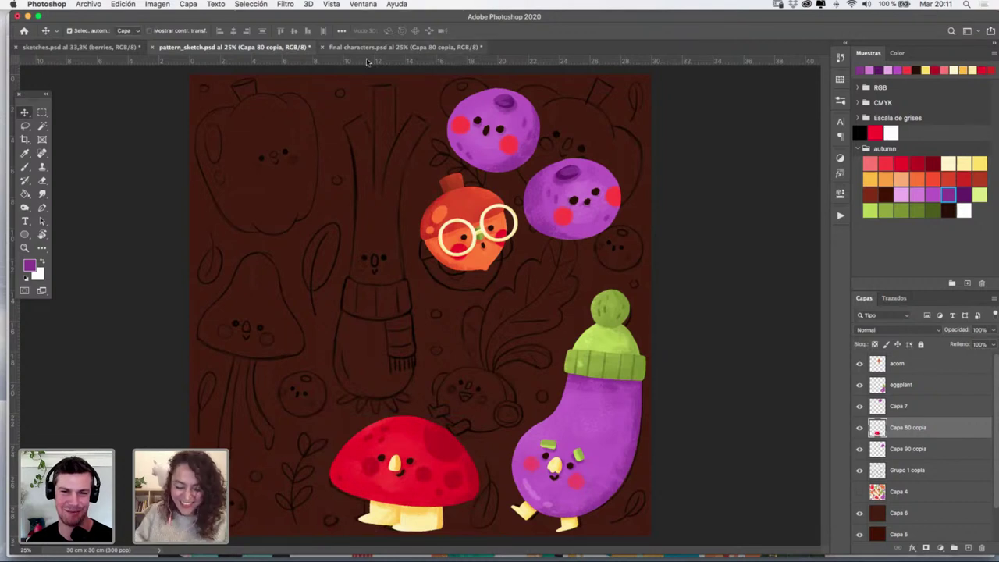
In final characters.psd, hide mush, show the mushroom group, and copy its layer Capa 73 copia into pattern_sketch.psd
{"action": "left_click", "coordinate": [341, 46]}
{"action": "left_click", "coordinate": [872, 373]}
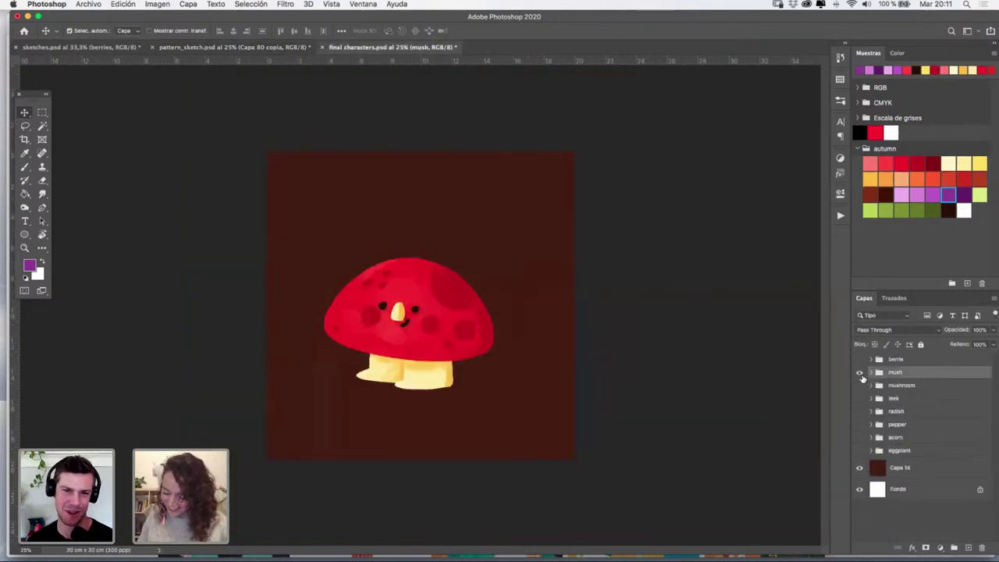
{"action": "left_click", "coordinate": [859, 372]}
{"action": "left_click", "coordinate": [860, 385]}
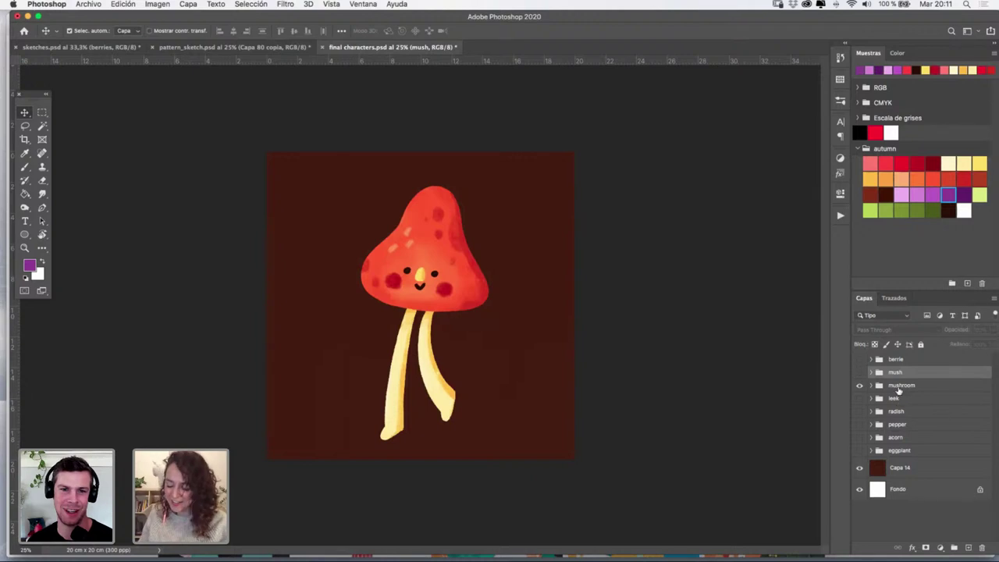
{"action": "left_click", "coordinate": [871, 386]}
{"action": "left_click", "coordinate": [908, 423]}
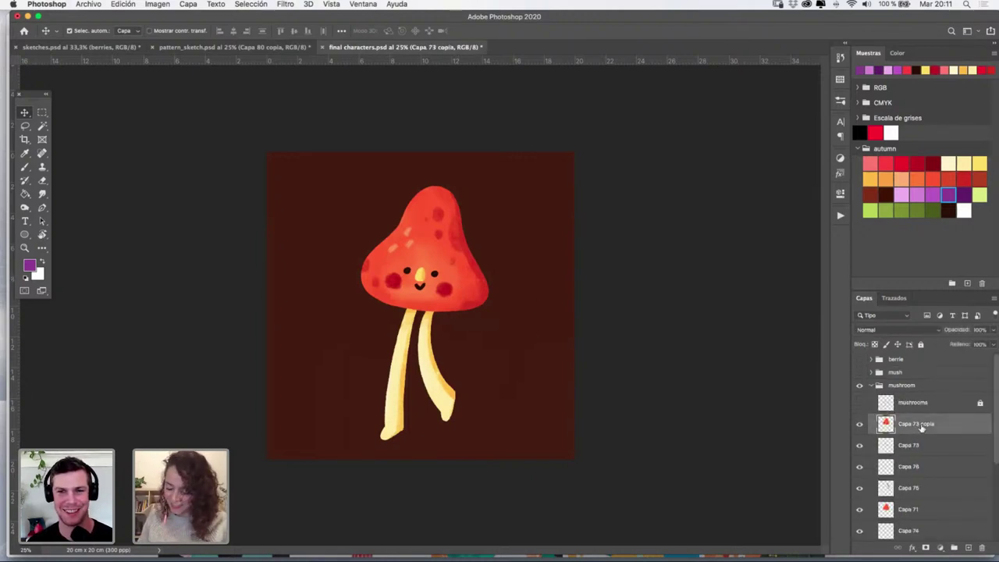
{"action": "left_click_drag", "start_coordinate": [923, 428], "coordinate": [271, 330]}
Try shrinking the tall orange-red mushroom, and shift it slightly lower over its sketch
{"action": "key", "text": "super+t"}
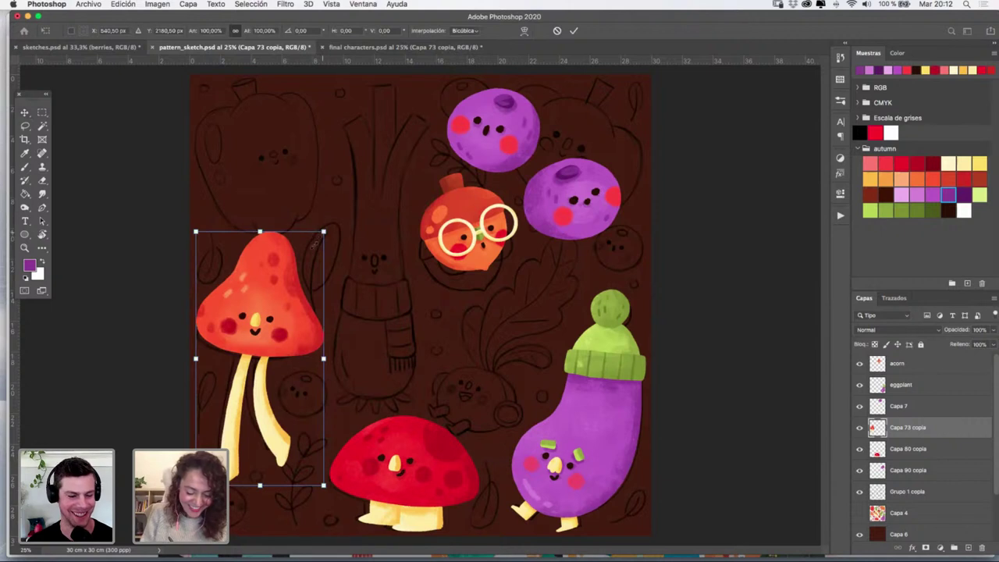
{"action": "mouse_move", "coordinate": [313, 244]}
{"action": "left_mouse_down"}
{"action": "mouse_move", "coordinate": [326, 255]}
{"action": "mouse_move", "coordinate": [309, 239]}
{"action": "left_mouse_up"}
{"action": "key", "text": "Return"}
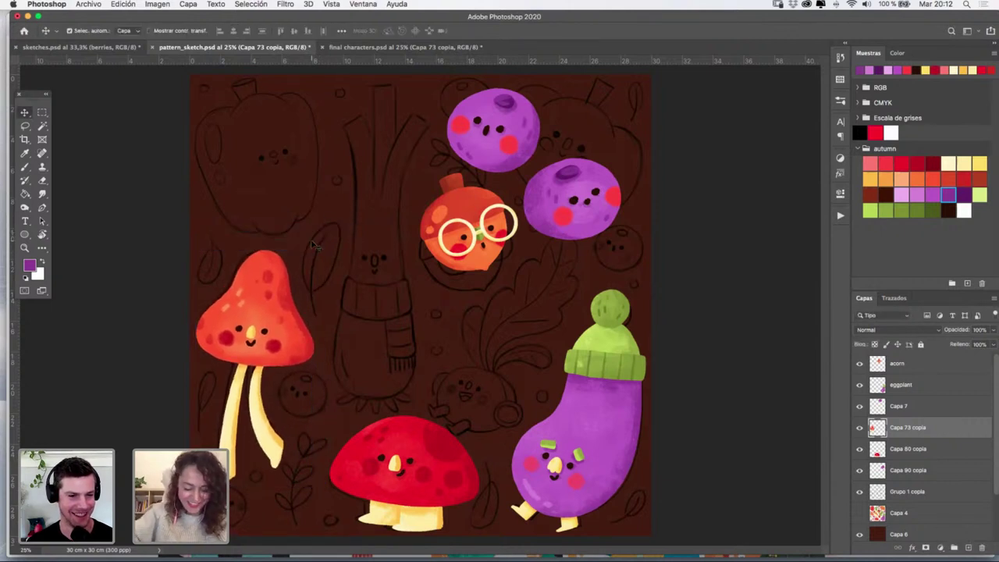
{"action": "mouse_move", "coordinate": [300, 335]}
{"action": "left_mouse_down"}
{"action": "mouse_move", "coordinate": [304, 357]}
{"action": "mouse_move", "coordinate": [305, 347]}
{"action": "left_mouse_up"}
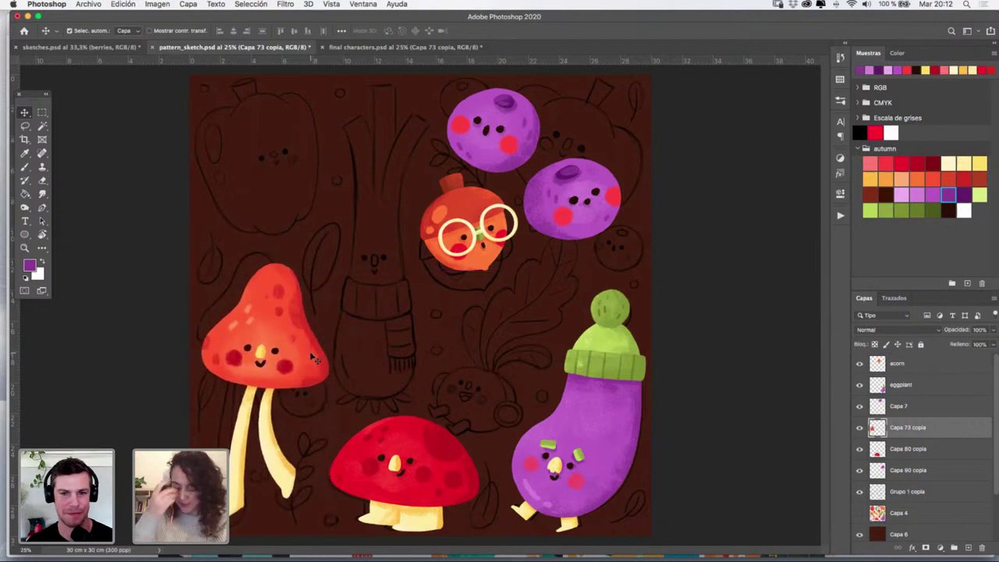
In final characters.psd, hide the mushroom group, show leek, and copy its merged leek layer into pattern_sketch.psd
{"action": "left_click", "coordinate": [359, 47]}
{"action": "left_click", "coordinate": [872, 385]}
{"action": "left_click", "coordinate": [860, 385]}
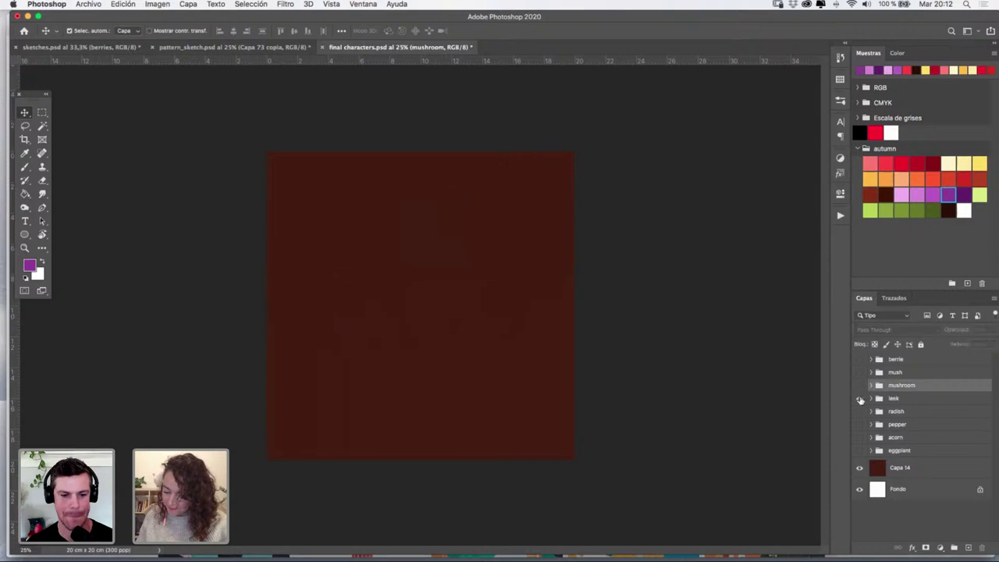
{"action": "left_click", "coordinate": [859, 398]}
{"action": "left_click", "coordinate": [433, 349]}
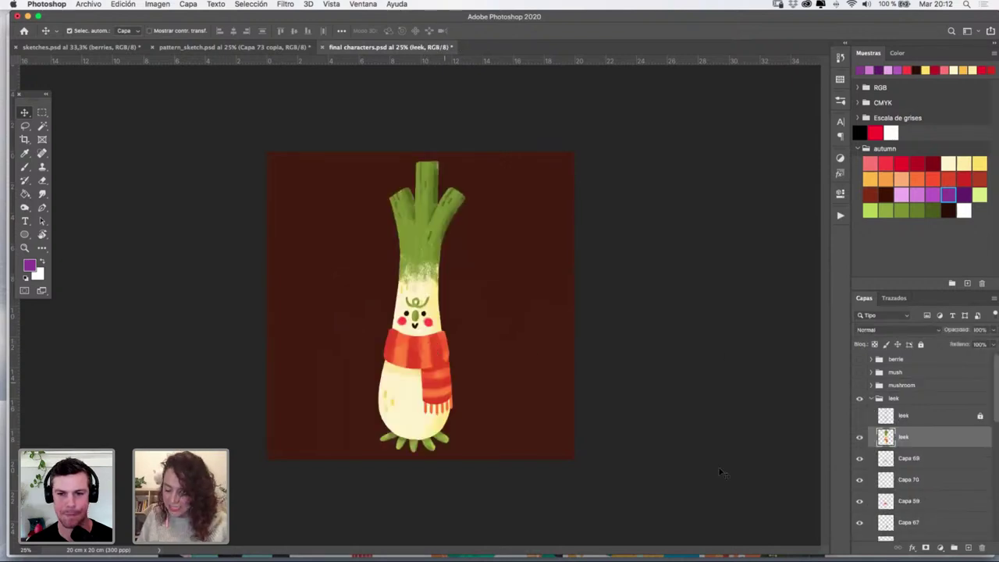
{"action": "left_click_drag", "start_coordinate": [917, 439], "coordinate": [407, 291]}
Enlarge the leek character proportionally to match the height of its sketch
{"action": "key", "text": "ctrl+t"}
{"action": "left_click_drag", "start_coordinate": [413, 116], "coordinate": [432, 68]}
{"action": "key", "text": "Return"}
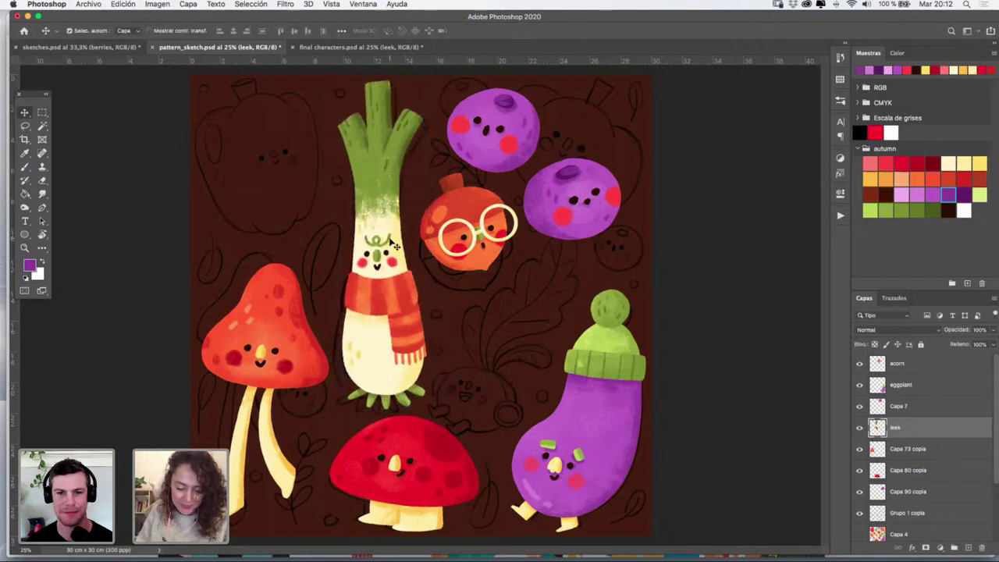
Reposition the leek and the tall orange-red mushroom slightly up and to the left, leaving a gap between them
{"action": "left_click_drag", "start_coordinate": [390, 239], "coordinate": [386, 242]}
{"action": "left_click_drag", "start_coordinate": [306, 369], "coordinate": [298, 356]}
{"action": "left_click_drag", "start_coordinate": [403, 341], "coordinate": [395, 335]}
{"action": "left_click_drag", "start_coordinate": [375, 134], "coordinate": [372, 136]}
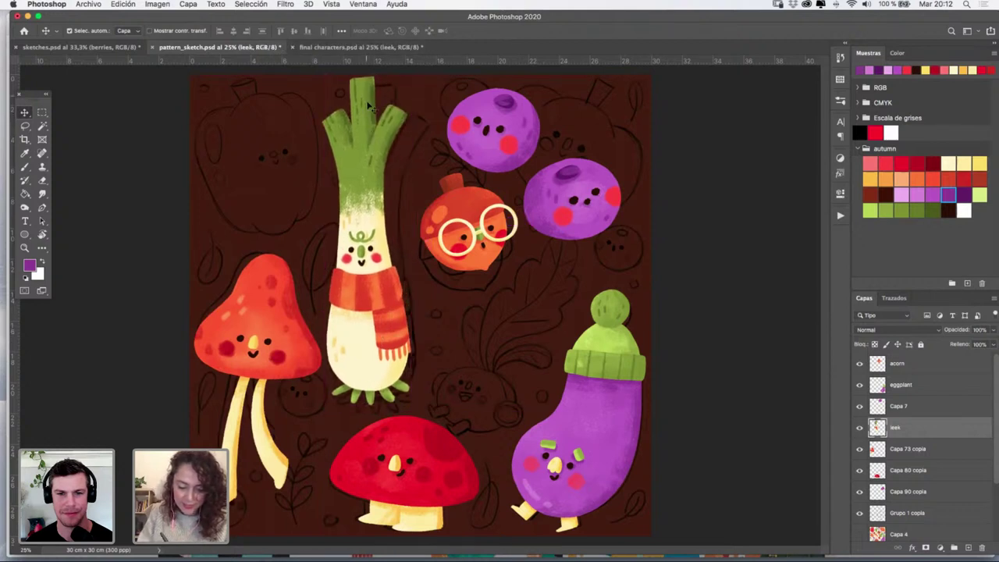
In final characters.psd, hide leek, show the radish group, and copy its merged radish layer into pattern_sketch.psd
{"action": "left_click", "coordinate": [364, 48]}
{"action": "left_click", "coordinate": [871, 399]}
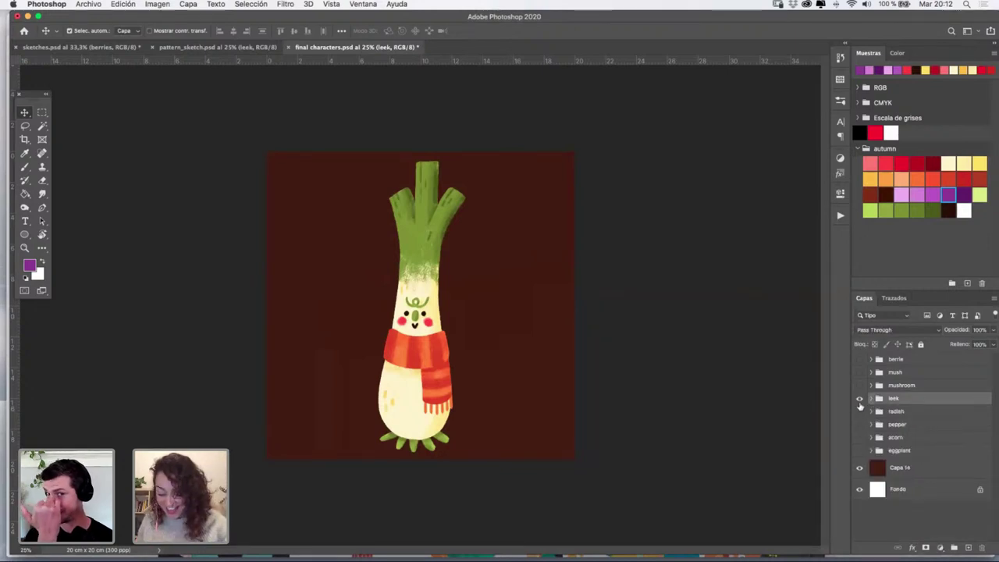
{"action": "left_click", "coordinate": [860, 399]}
{"action": "left_click", "coordinate": [860, 412]}
{"action": "left_click", "coordinate": [871, 411]}
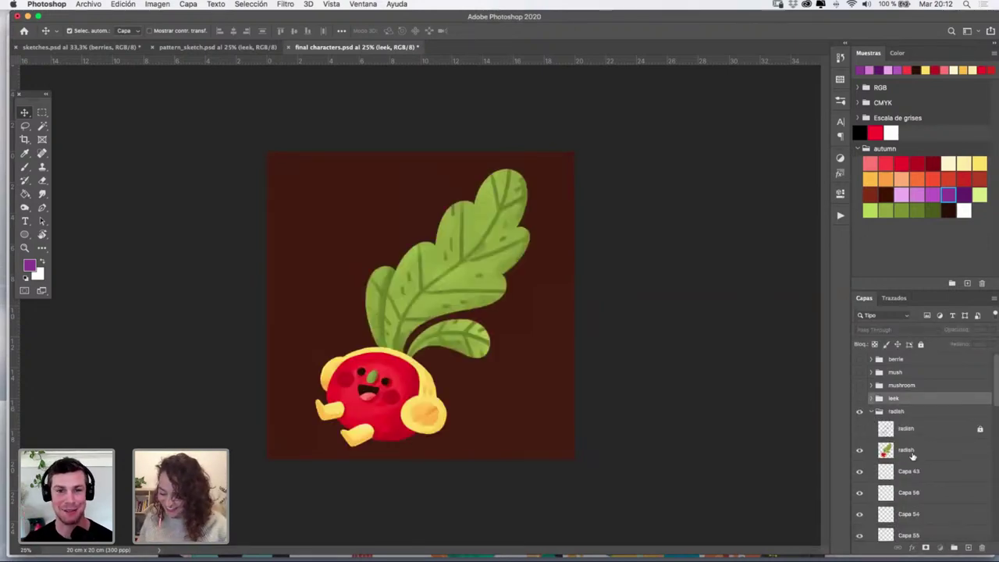
{"action": "left_click", "coordinate": [921, 451]}
{"action": "left_click_drag", "start_coordinate": [794, 397], "coordinate": [533, 344]}
Shrink the radish proportionally and place it between the leek and the eggplant, above the red mushroom
{"action": "left_click_drag", "start_coordinate": [552, 304], "coordinate": [569, 297]}
{"action": "key", "text": "super+t"}
{"action": "left_click_drag", "start_coordinate": [647, 164], "coordinate": [634, 228]}
{"action": "key", "text": "ctrl+z"}
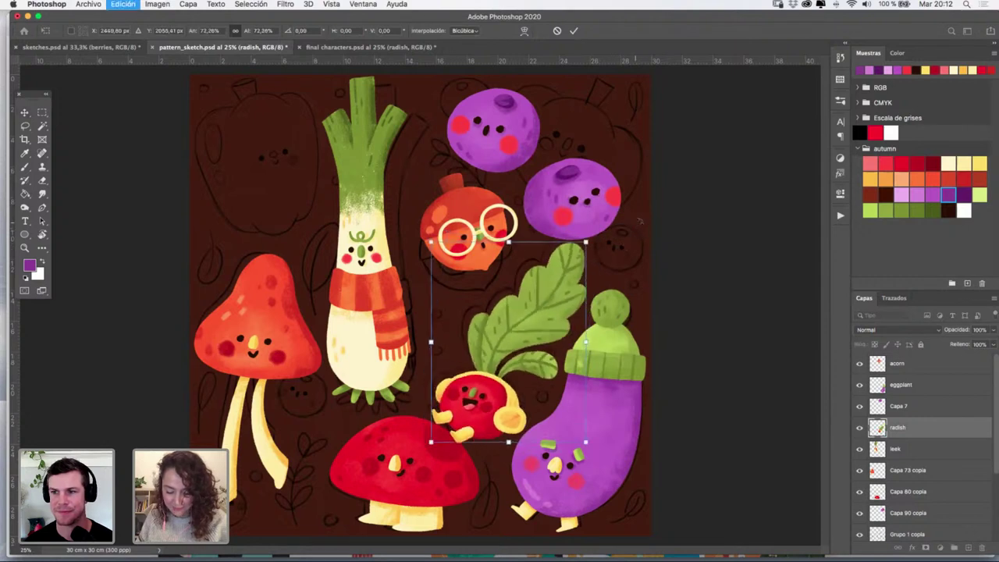
{"action": "key", "text": "ctrl+z"}
{"action": "left_click_drag", "start_coordinate": [647, 165], "coordinate": [670, 232]}
{"action": "left_click_drag", "start_coordinate": [593, 272], "coordinate": [594, 238]}
{"action": "left_click_drag", "start_coordinate": [657, 196], "coordinate": [642, 178]}
{"action": "left_click_drag", "start_coordinate": [570, 229], "coordinate": [567, 238]}
{"action": "key", "text": "Return"}
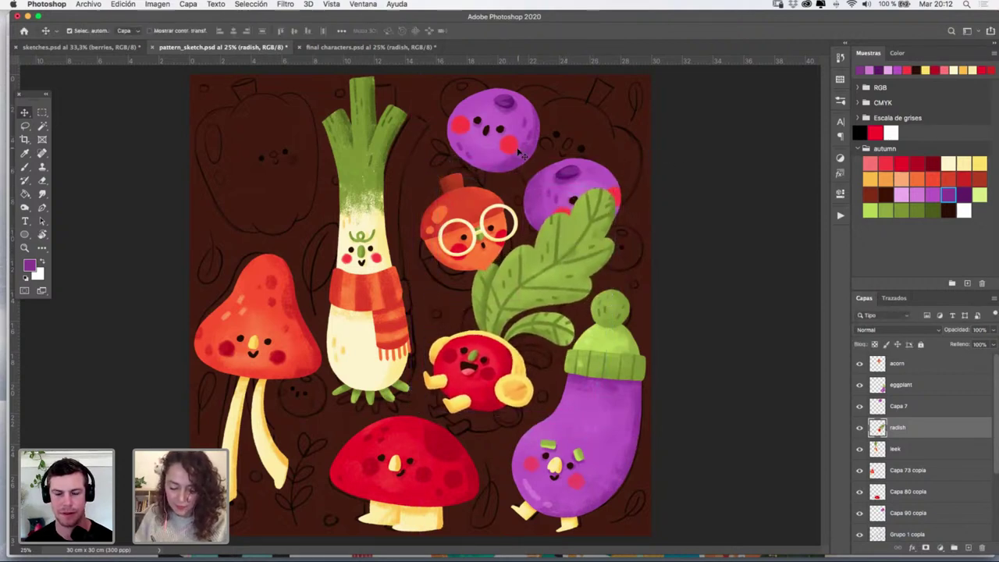
Move both purple berries up toward the upper edge, clear of the radish leaves, and slightly shrink the right one
{"action": "left_click_drag", "start_coordinate": [523, 147], "coordinate": [494, 139]}
{"action": "left_click_drag", "start_coordinate": [594, 176], "coordinate": [598, 134]}
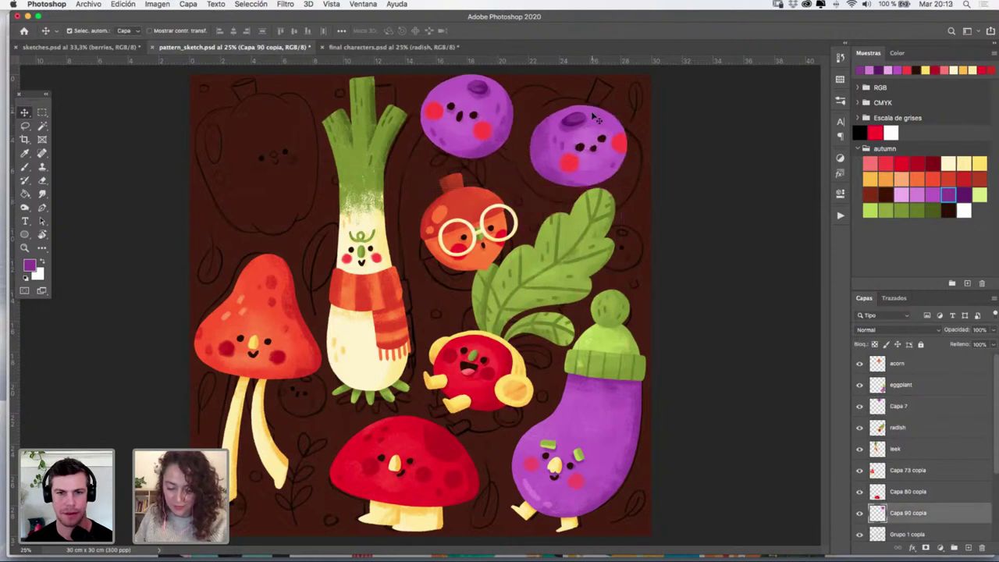
{"action": "key", "text": "ctrl+t"}
{"action": "left_click_drag", "start_coordinate": [626, 105], "coordinate": [622, 105]}
{"action": "key", "text": "Return"}
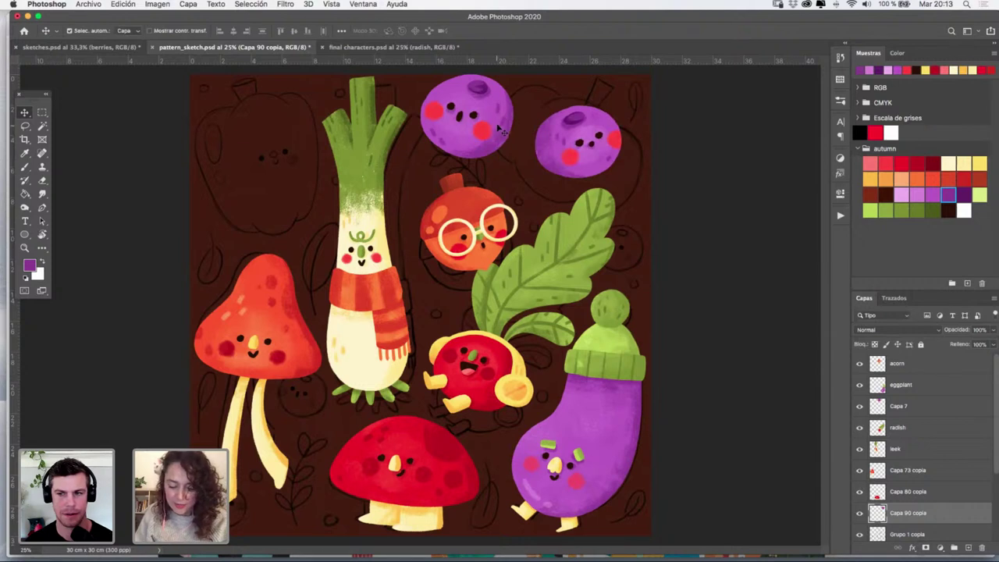
Fine-tune the spacing of the two purple berries, and shift the acorn up and left toward the leek
{"action": "left_click_drag", "start_coordinate": [500, 129], "coordinate": [512, 129]}
{"action": "left_click_drag", "start_coordinate": [587, 157], "coordinate": [587, 165]}
{"action": "left_click_drag", "start_coordinate": [496, 139], "coordinate": [496, 143]}
{"action": "left_click_drag", "start_coordinate": [602, 168], "coordinate": [602, 152]}
{"action": "left_click_drag", "start_coordinate": [509, 152], "coordinate": [517, 148]}
{"action": "left_click_drag", "start_coordinate": [497, 238], "coordinate": [481, 220]}
{"action": "left_click_drag", "start_coordinate": [593, 158], "coordinate": [598, 165]}
{"action": "left_click_drag", "start_coordinate": [508, 137], "coordinate": [511, 138]}
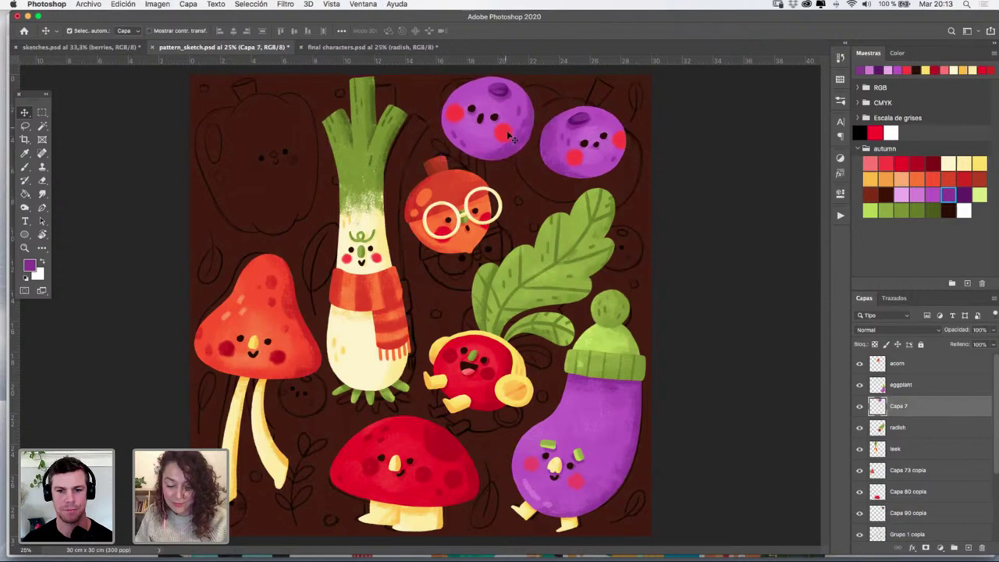
In final characters.psd, hide radish, show the pepper group, and copy its merged pepper layer into pattern_sketch.psd
{"action": "left_click", "coordinate": [325, 49]}
{"action": "left_click", "coordinate": [871, 412]}
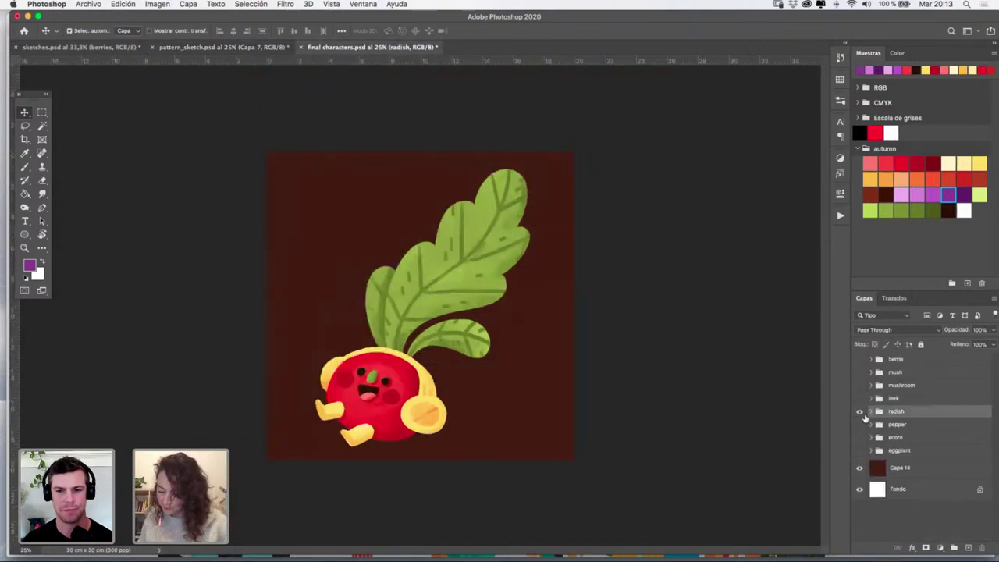
{"action": "left_click", "coordinate": [859, 411]}
{"action": "left_click", "coordinate": [860, 424]}
{"action": "left_click", "coordinate": [909, 426]}
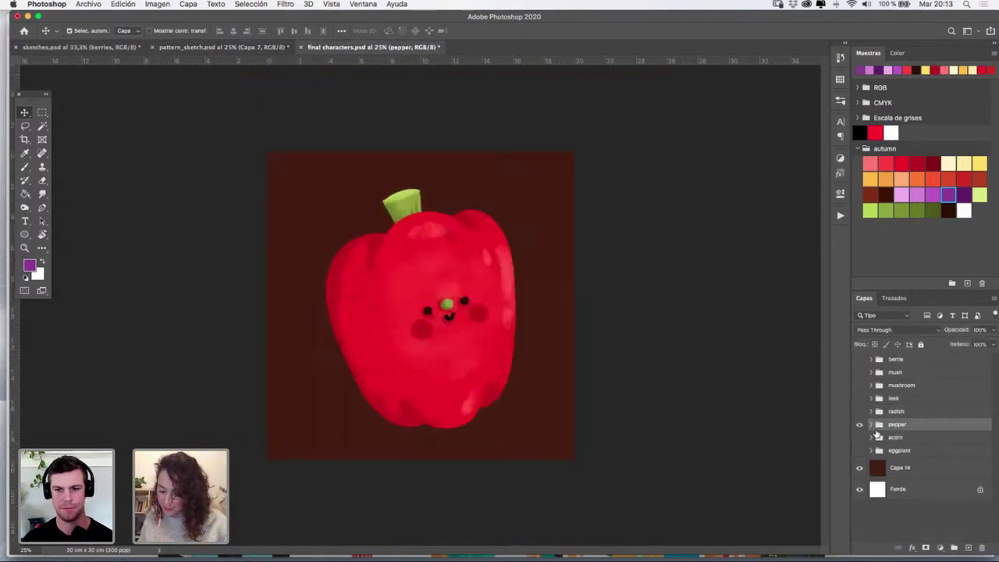
{"action": "left_click", "coordinate": [871, 424]}
{"action": "left_click", "coordinate": [912, 462]}
{"action": "left_click_drag", "start_coordinate": [905, 461], "coordinate": [455, 267]}
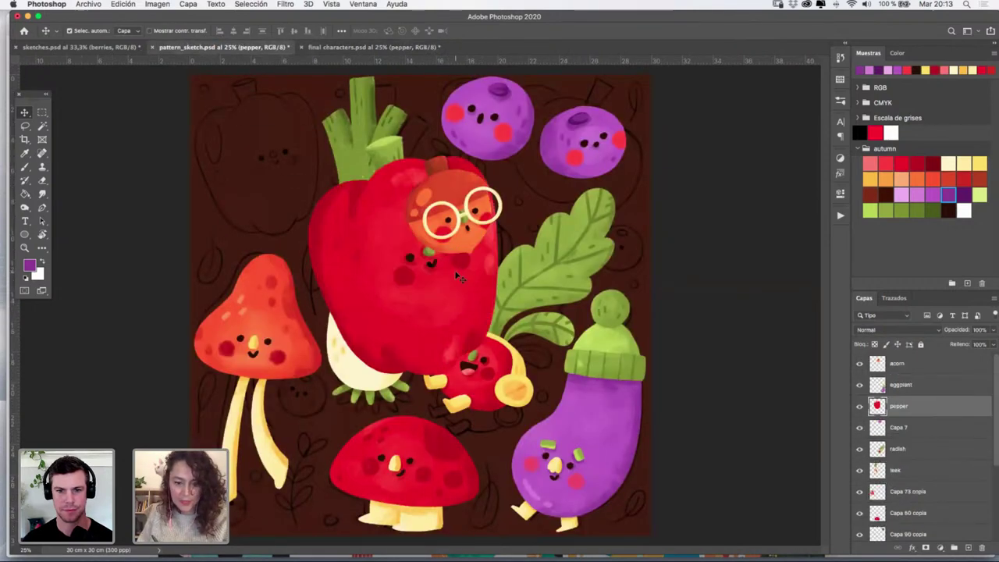
Scale the pepper to about 67%, place it over its upper-left sketch, and rotate it about 4° counterclockwise
{"action": "key", "text": "super+t"}
{"action": "left_click_drag", "start_coordinate": [460, 199], "coordinate": [455, 201]}
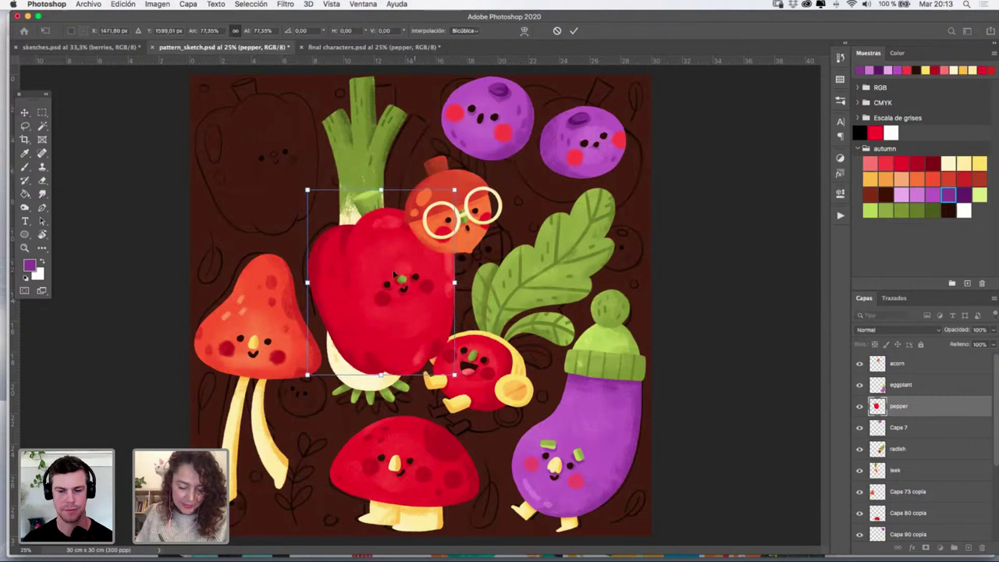
{"action": "left_click_drag", "start_coordinate": [409, 300], "coordinate": [292, 178]}
{"action": "left_click_drag", "start_coordinate": [335, 254], "coordinate": [315, 225]}
{"action": "left_click_drag", "start_coordinate": [273, 181], "coordinate": [277, 195]}
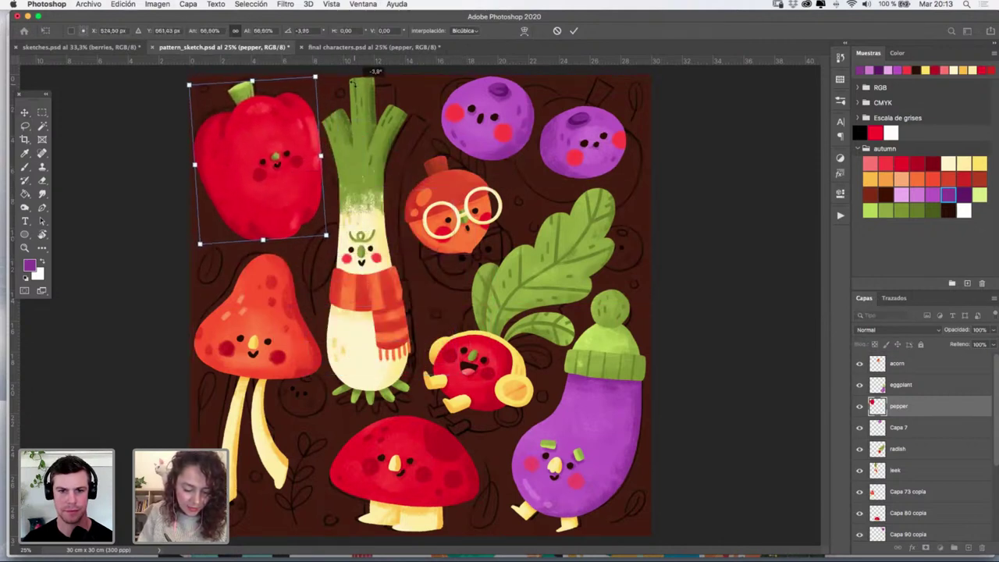
{"action": "left_click_drag", "start_coordinate": [357, 91], "coordinate": [355, 84]}
{"action": "key", "text": "Return"}
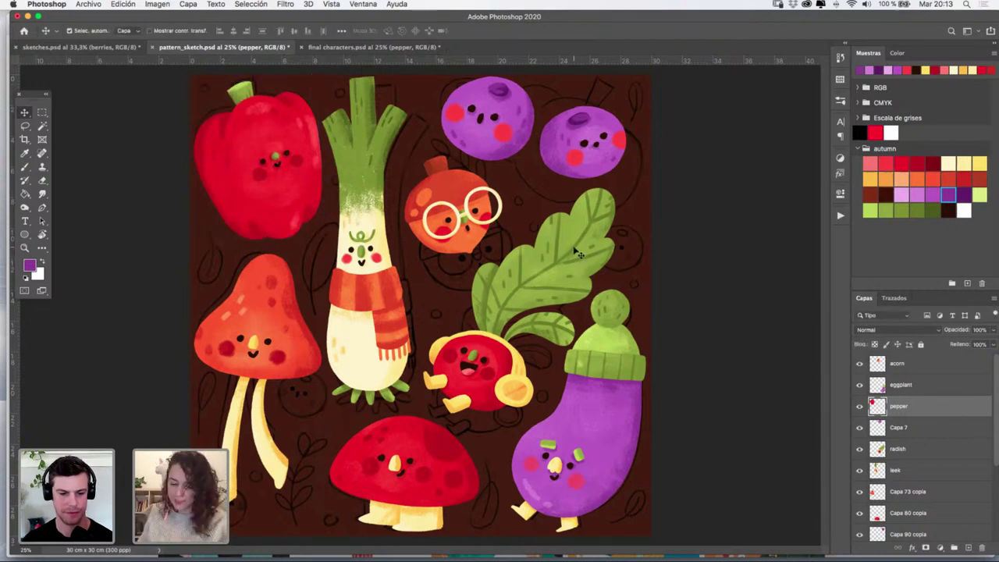
Hide the pepper and acorn groups in final characters.psd, and remove the old acorn from pattern_sketch.psd
{"action": "left_click", "coordinate": [373, 47]}
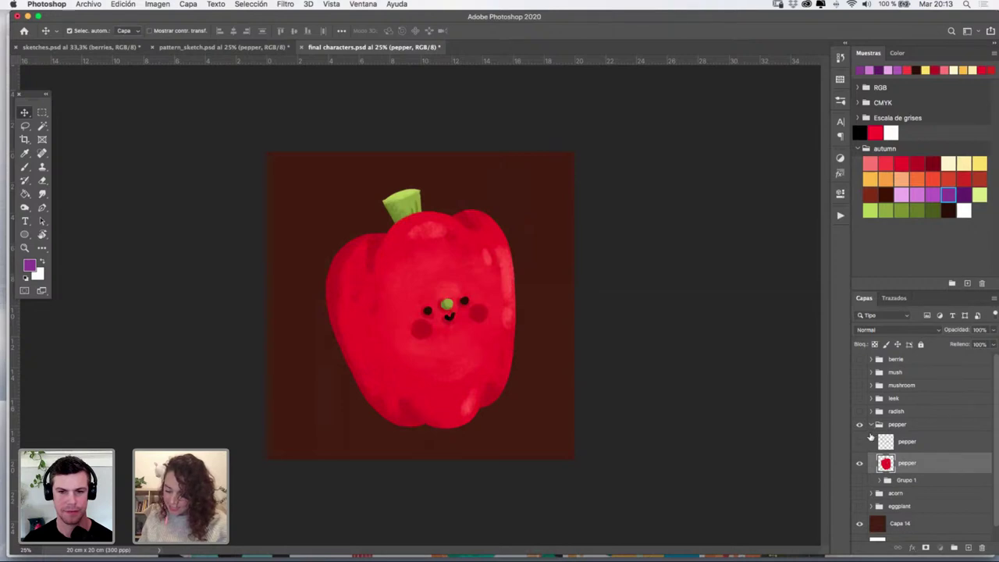
{"action": "left_click", "coordinate": [871, 424]}
{"action": "left_click", "coordinate": [859, 424]}
{"action": "left_click", "coordinate": [859, 437]}
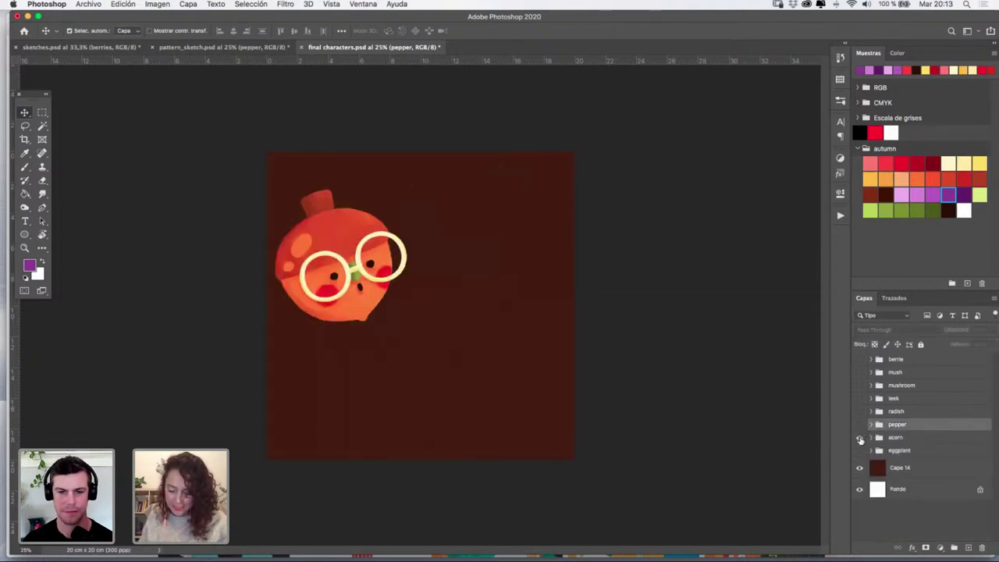
{"action": "left_click", "coordinate": [860, 439]}
{"action": "left_click", "coordinate": [260, 47]}
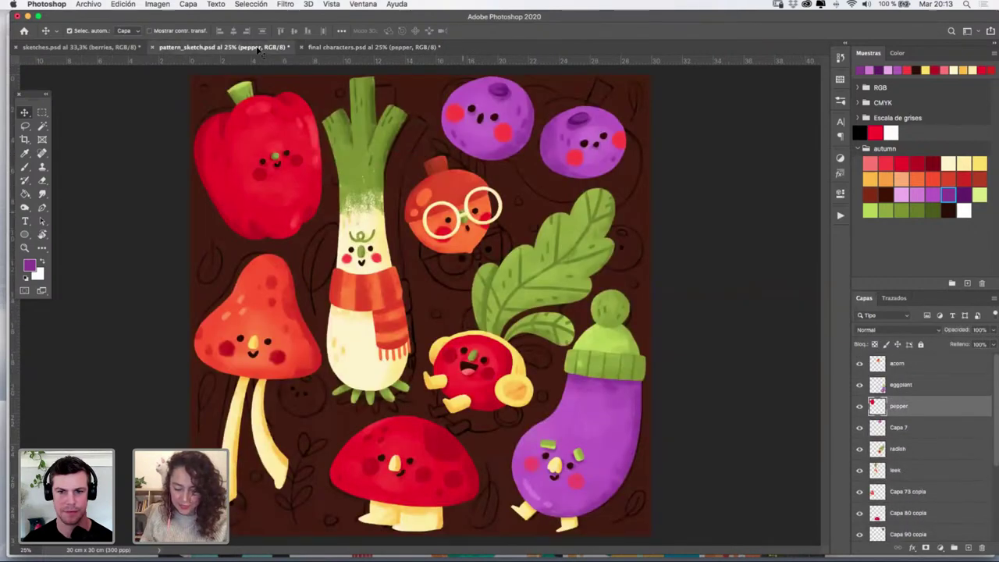
{"action": "left_click", "coordinate": [471, 192]}
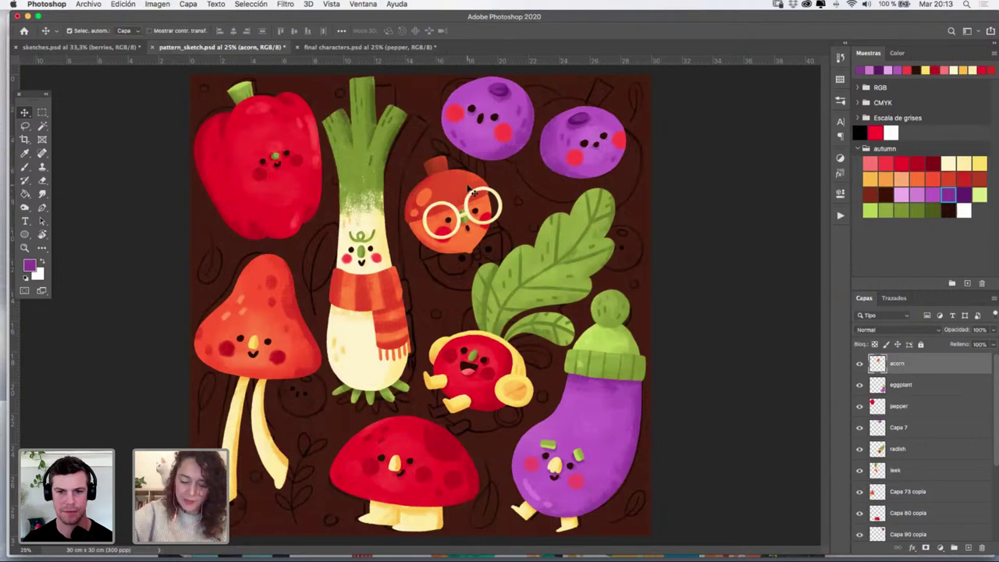
In final characters.psd, show the acorn group and copy its merged acorn layer into pattern_sketch.psd
{"action": "left_click", "coordinate": [351, 48]}
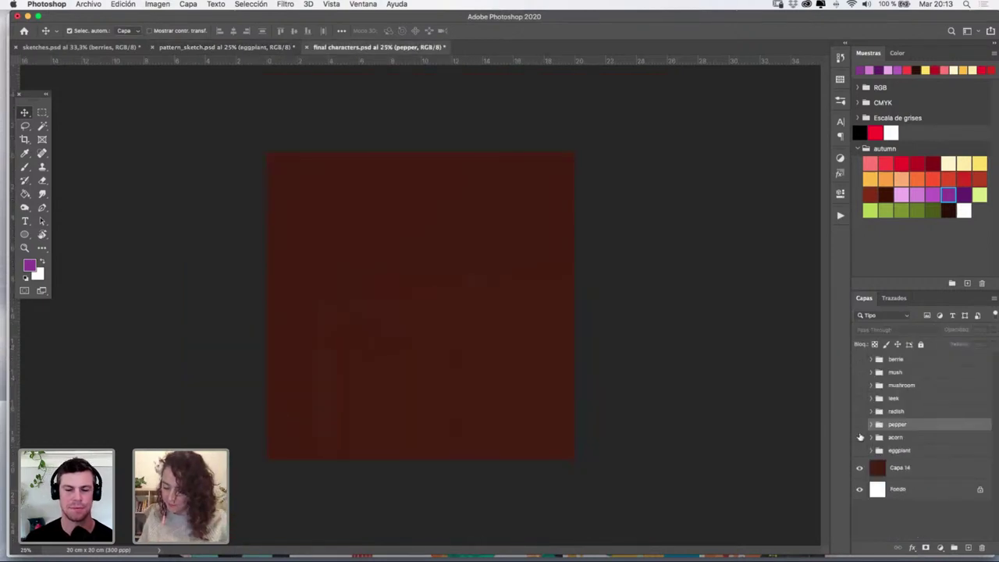
{"action": "left_click", "coordinate": [871, 438]}
{"action": "left_click", "coordinate": [859, 438]}
{"action": "left_click", "coordinate": [910, 477]}
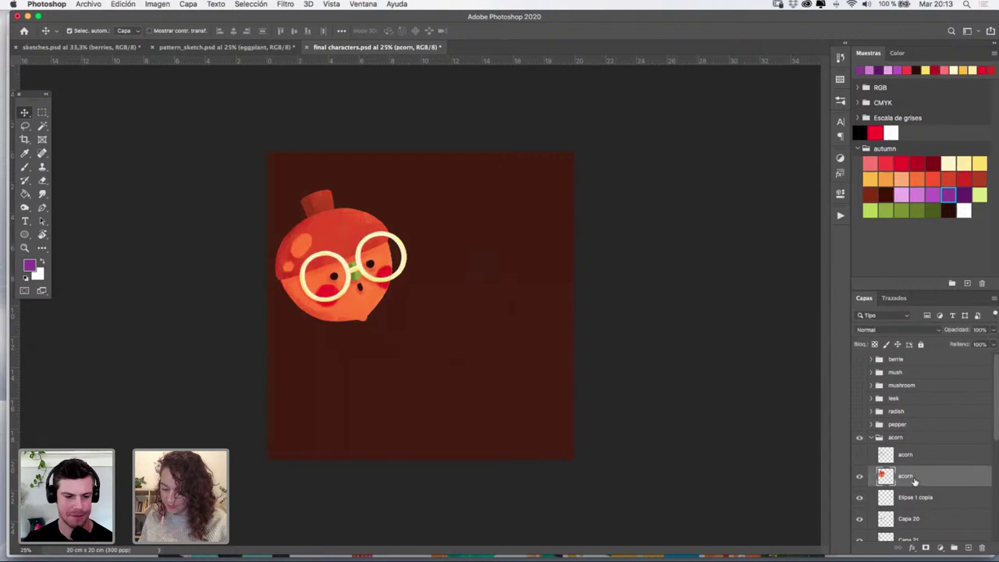
{"action": "left_click_drag", "start_coordinate": [919, 481], "coordinate": [472, 202]}
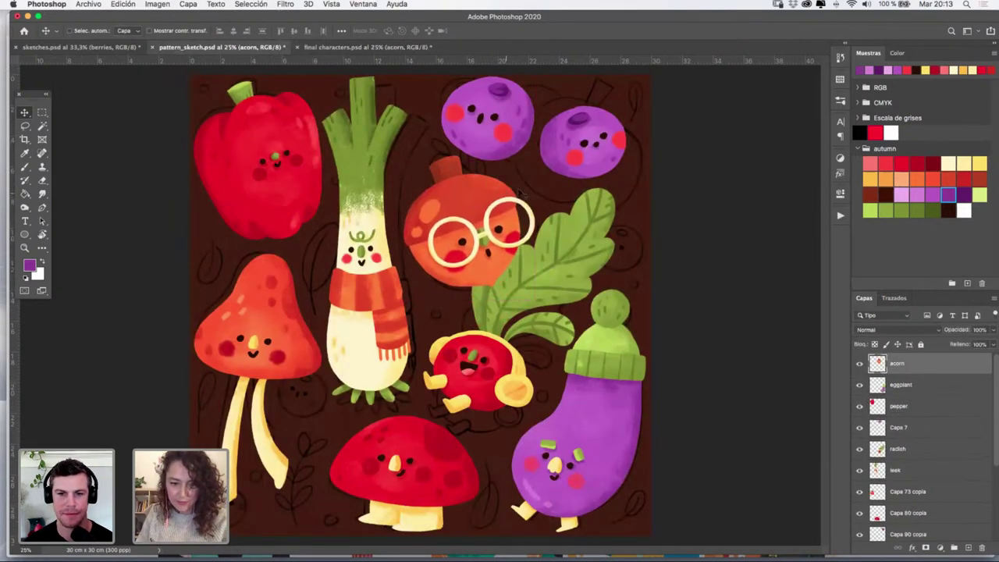
Shrink the new acorn, tilt it counterclockwise, and fit it between the leek and the radish leaves
{"action": "key", "text": "ctrl+t"}
{"action": "left_click_drag", "start_coordinate": [535, 155], "coordinate": [521, 168]}
{"action": "left_click_drag", "start_coordinate": [535, 163], "coordinate": [504, 128]}
{"action": "left_click_drag", "start_coordinate": [464, 208], "coordinate": [457, 186]}
{"action": "left_click_drag", "start_coordinate": [548, 220], "coordinate": [502, 220]}
{"action": "key", "text": "Return"}
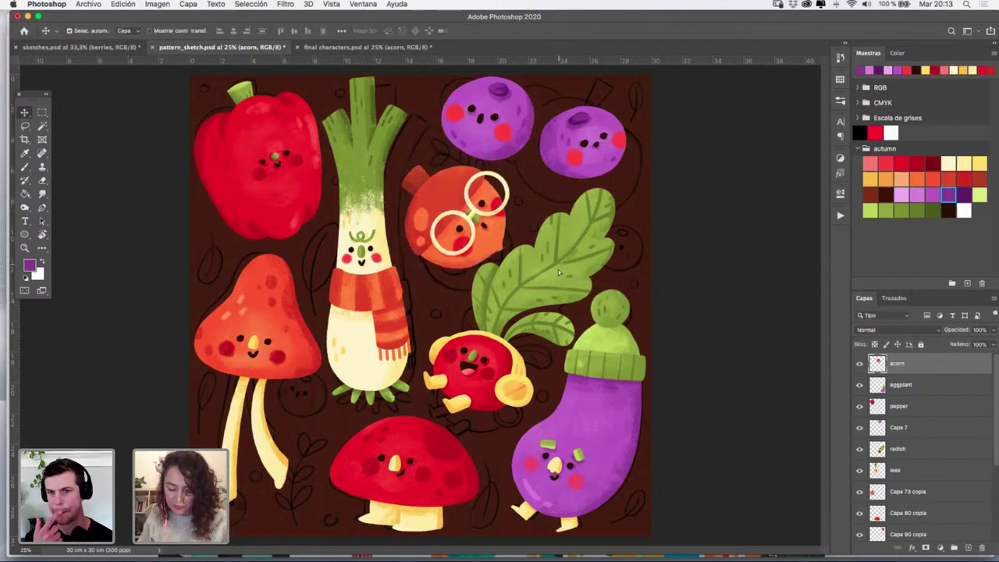
Nudge the radish slightly down and left, and rotate the eggplant a little clockwise within the lower-right corner
{"action": "left_click_drag", "start_coordinate": [559, 272], "coordinate": [556, 276]}
{"action": "left_click_drag", "start_coordinate": [621, 374], "coordinate": [622, 373]}
{"action": "key", "text": "ctrl+t"}
{"action": "left_click_drag", "start_coordinate": [692, 304], "coordinate": [693, 292]}
{"action": "key", "text": "Return"}
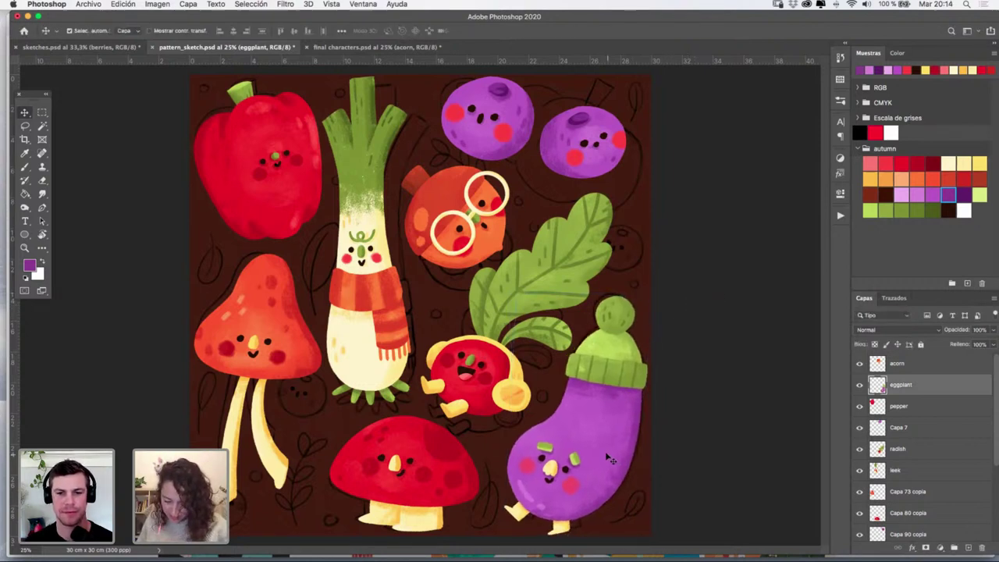
{"action": "left_click_drag", "start_coordinate": [612, 457], "coordinate": [605, 440]}
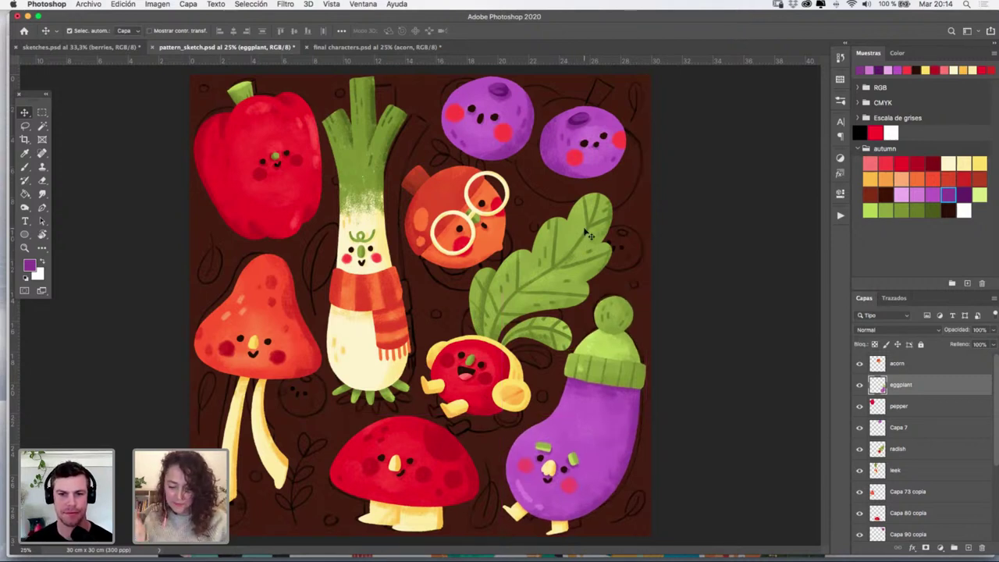
Duplicate the right purple berry, then shrink and rotate the copy in the gap between the two mushrooms
{"action": "left_click", "coordinate": [605, 139]}
{"action": "left_click_drag", "start_coordinate": [957, 541], "coordinate": [968, 547]}
{"action": "left_click_drag", "start_coordinate": [606, 160], "coordinate": [331, 433]}
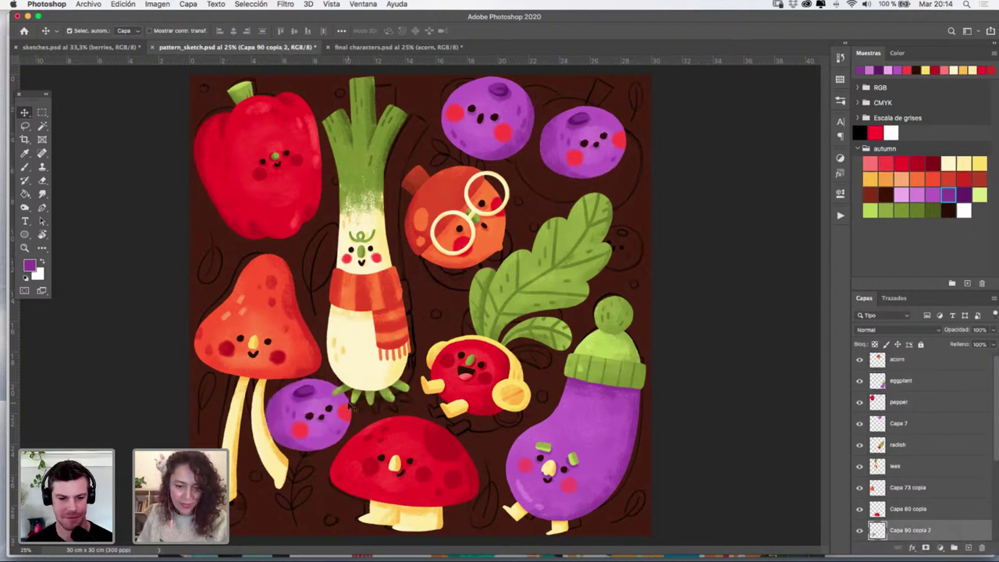
{"action": "key", "text": "super+t"}
{"action": "left_click_drag", "start_coordinate": [351, 381], "coordinate": [315, 426]}
{"action": "key", "text": "Return"}
Duplicate the left purple berry (Capa 7), scale the copy to about 49%, and place it near the lower edge between the mushrooms
{"action": "left_click", "coordinate": [516, 118]}
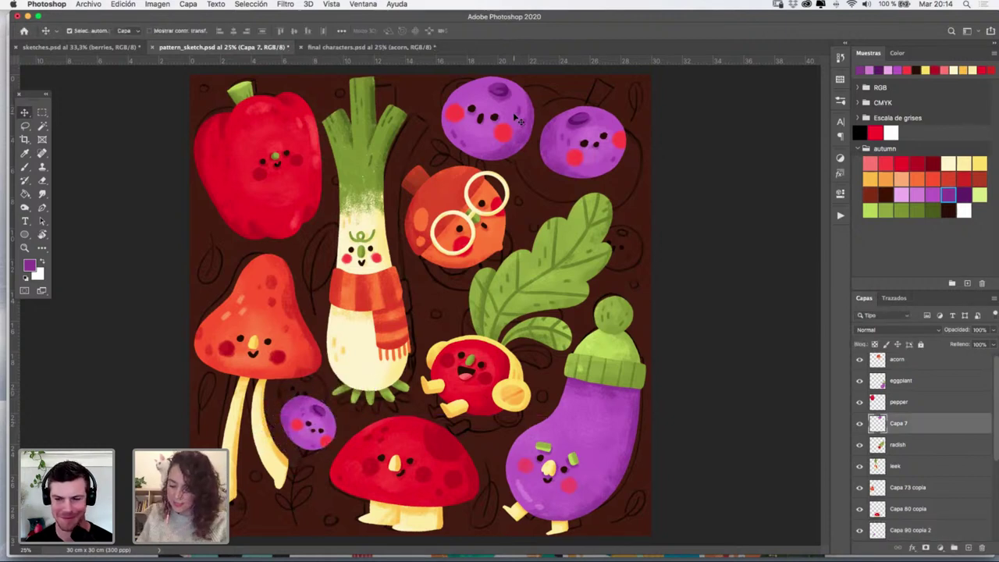
{"action": "left_click_drag", "start_coordinate": [948, 426], "coordinate": [968, 546]}
{"action": "left_click_drag", "start_coordinate": [513, 134], "coordinate": [468, 306]}
{"action": "key", "text": "ctrl+t"}
{"action": "left_click_drag", "start_coordinate": [497, 244], "coordinate": [487, 256]}
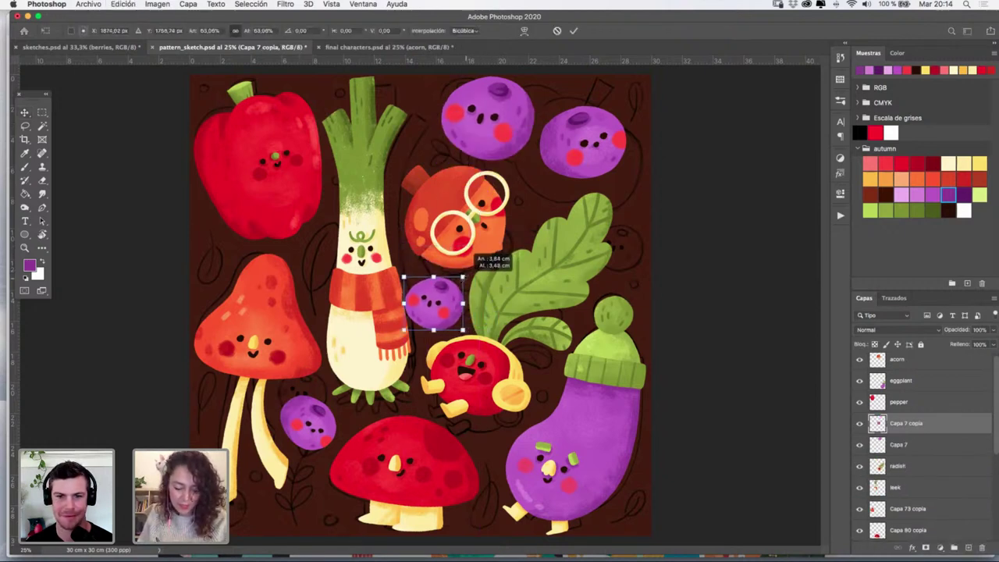
{"action": "left_click_drag", "start_coordinate": [458, 289], "coordinate": [316, 510]}
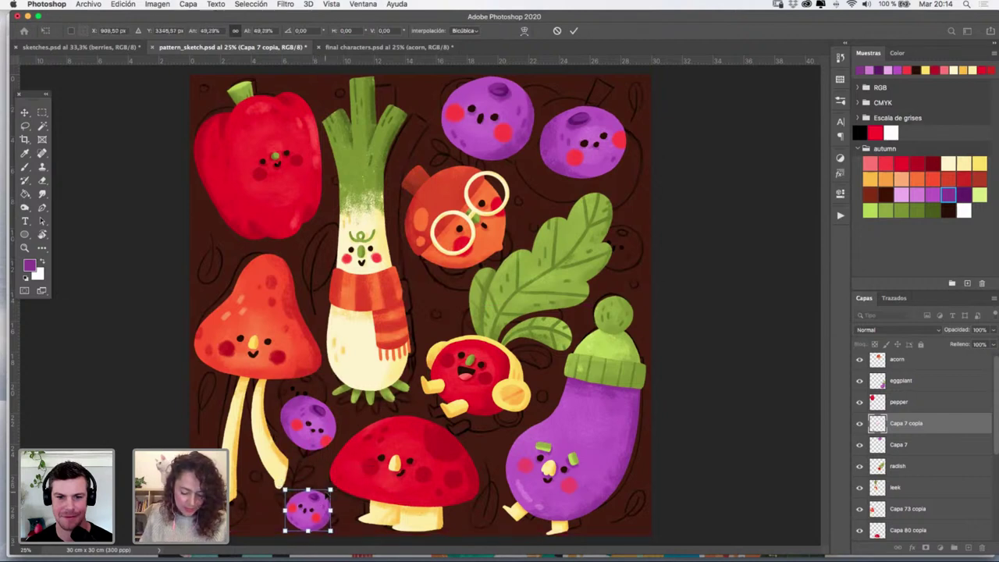
{"action": "key", "text": "Return"}
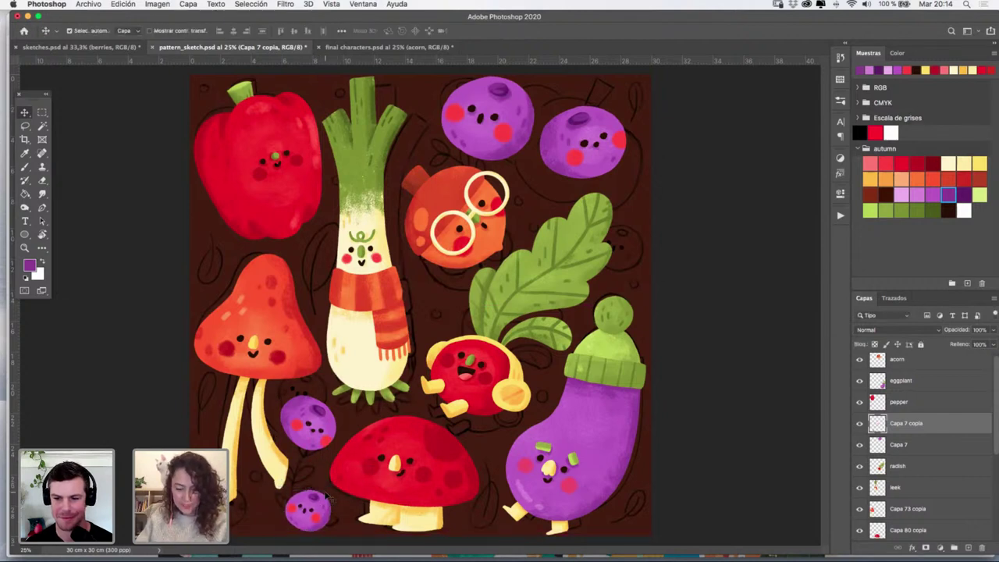
In final characters.psd, collapse and hide the acorn group, then return to pattern_sketch.psd
{"action": "left_click", "coordinate": [367, 47]}
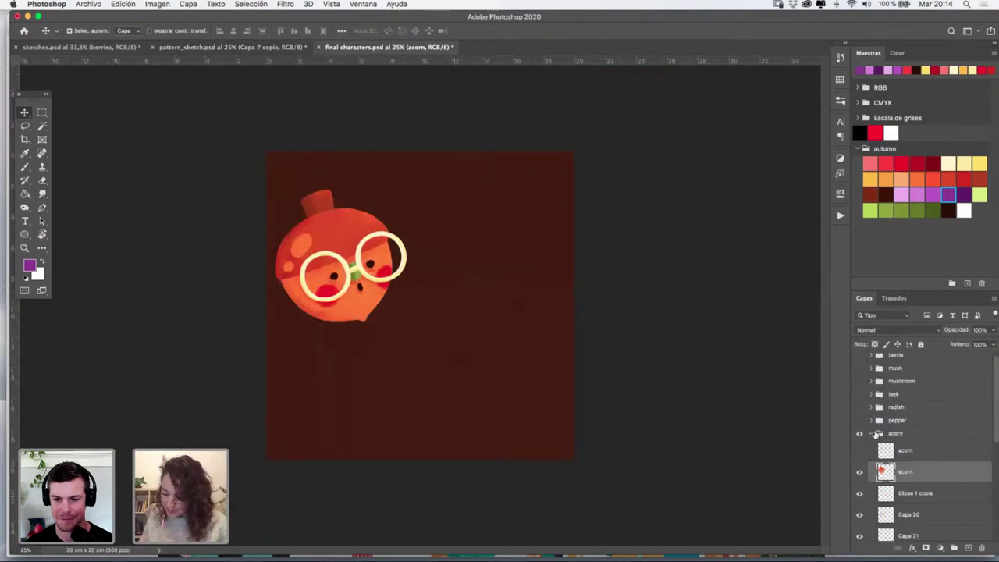
{"action": "left_click", "coordinate": [875, 434]}
{"action": "left_click", "coordinate": [859, 438]}
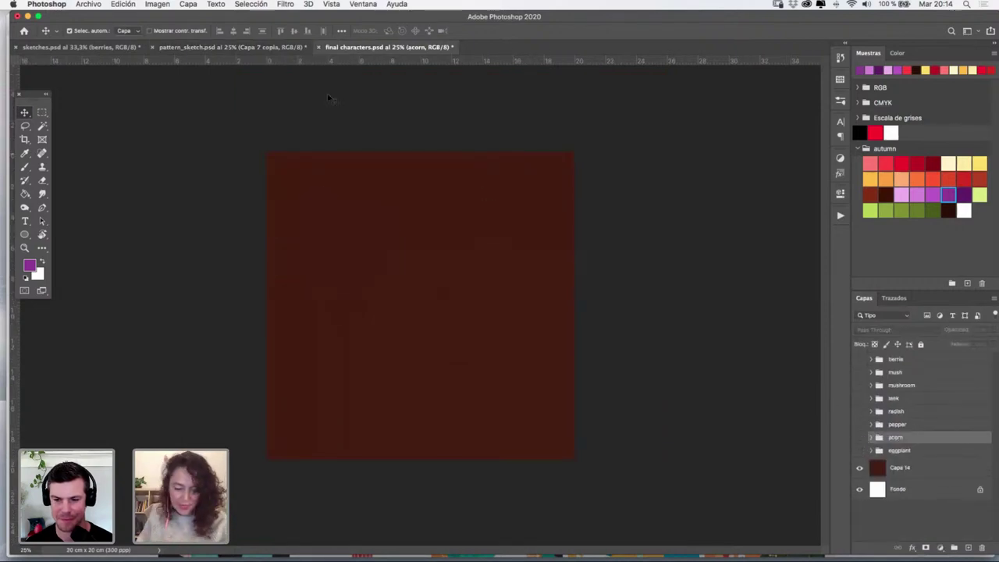
{"action": "left_click", "coordinate": [232, 46]}
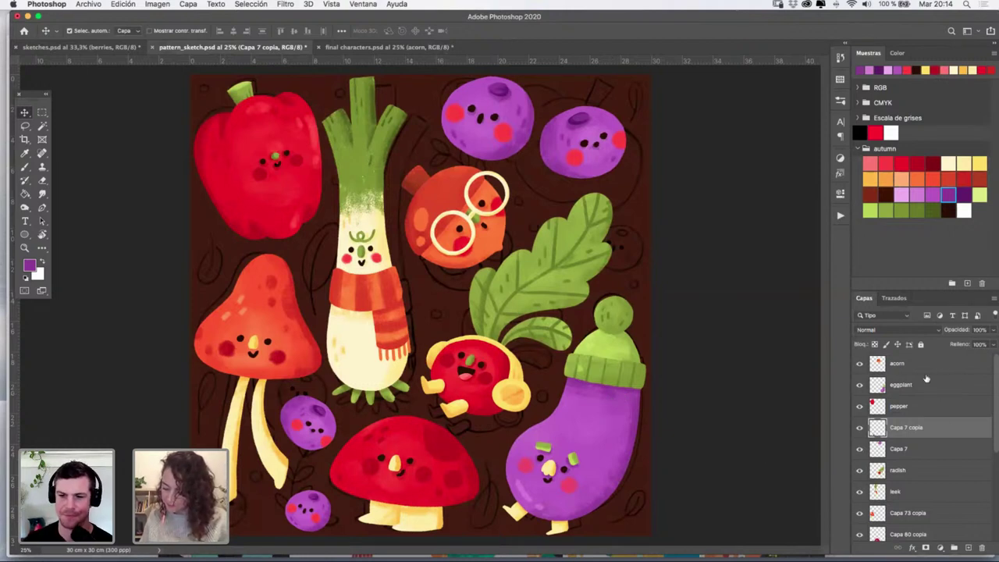
Hide the sketch layer Grupo 1 copia and view the whole character arrangement
{"action": "left_click_drag", "start_coordinate": [993, 449], "coordinate": [985, 527]}
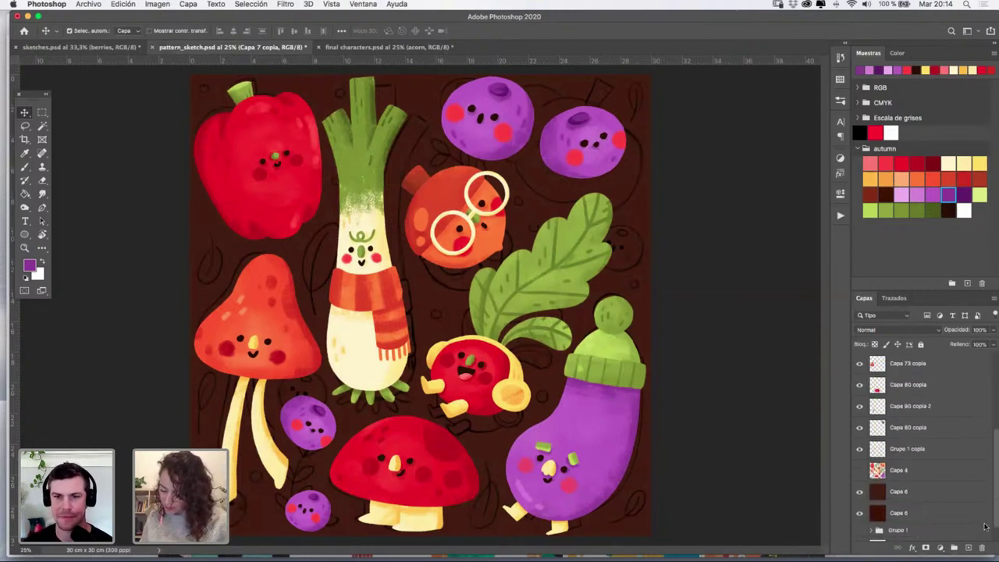
{"action": "left_click", "coordinate": [859, 449]}
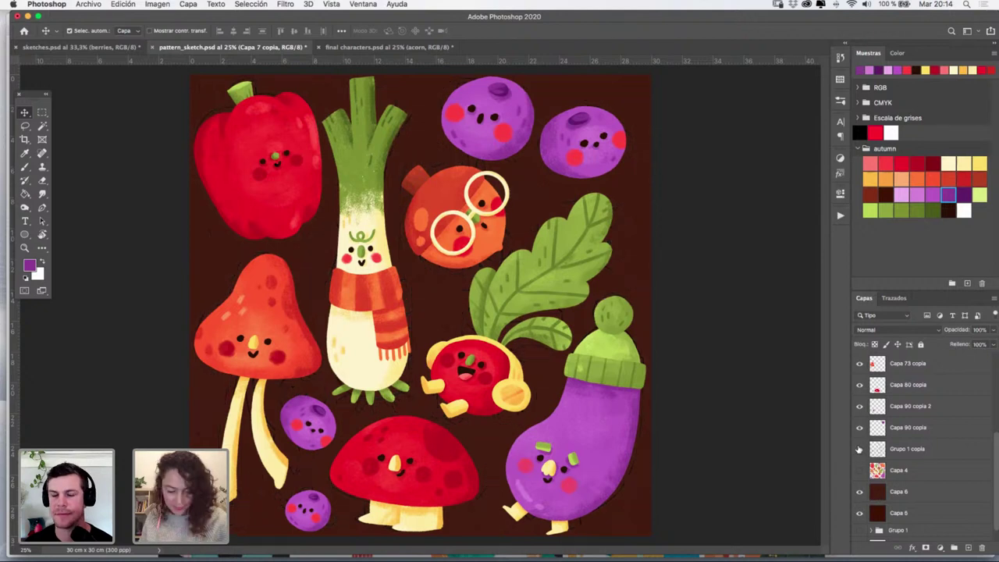
{"action": "key", "text": "z"}
{"action": "left_click", "coordinate": [597, 324], "text": "alt"}
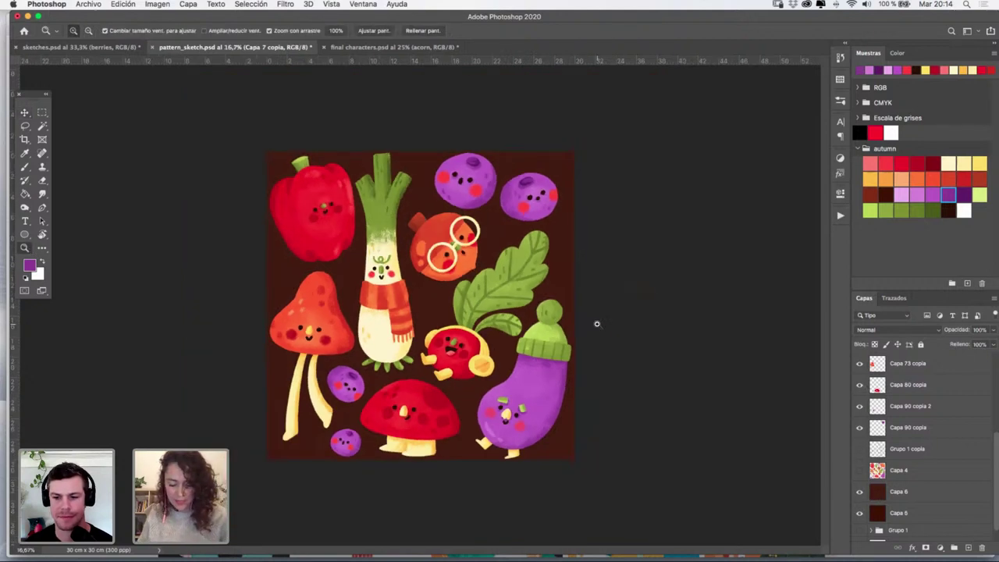
Select the radish character and slightly adjust its placement with Free Transform
{"action": "key", "text": "v"}
{"action": "left_click", "coordinate": [540, 260]}
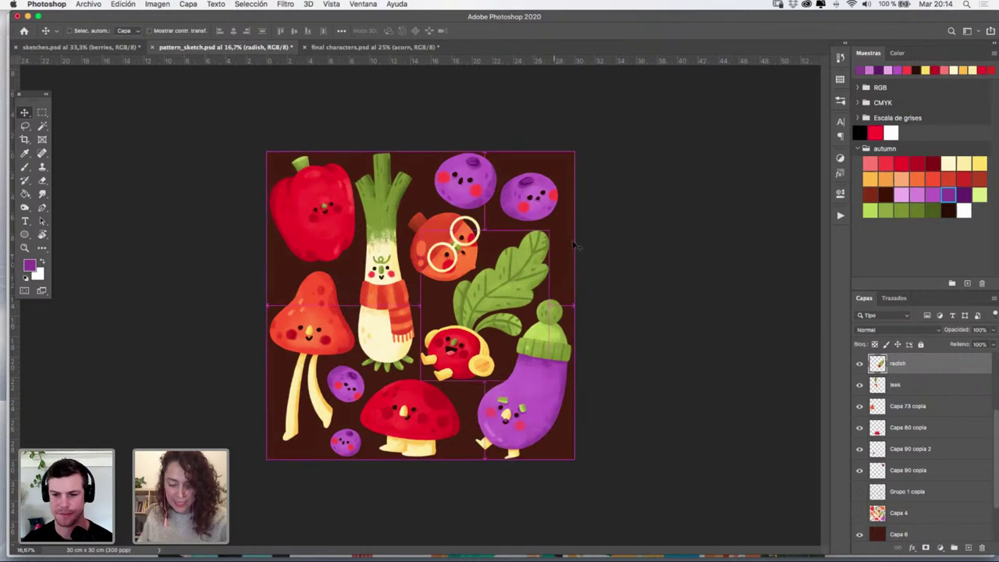
{"action": "key", "text": "super+t"}
{"action": "left_click_drag", "start_coordinate": [583, 231], "coordinate": [586, 232]}
{"action": "key", "text": "Return"}
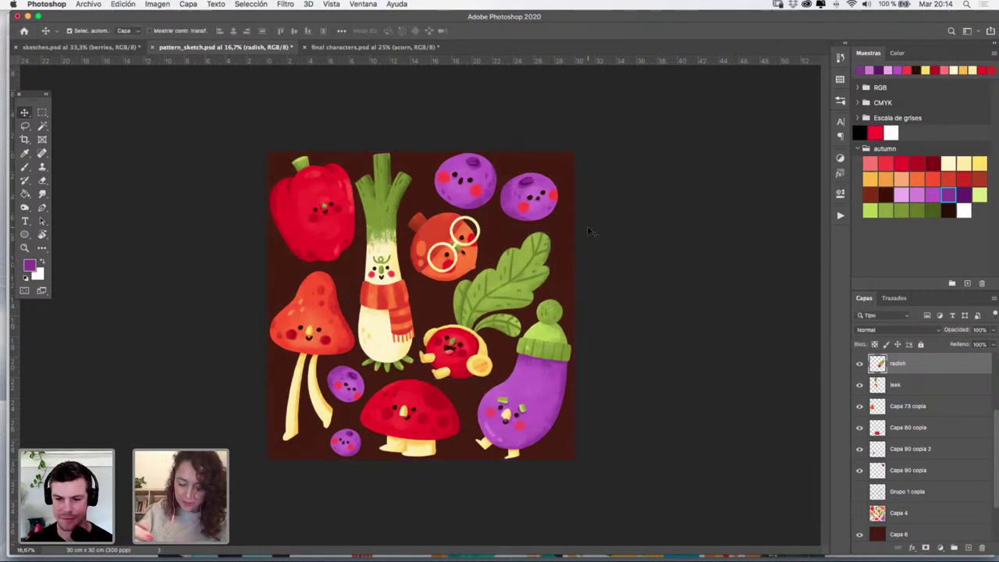
Nudge the right purple berry slightly toward the left one, leaving the left berry in place
{"action": "left_click_drag", "start_coordinate": [542, 198], "coordinate": [539, 198]}
{"action": "left_click_drag", "start_coordinate": [483, 179], "coordinate": [486, 185]}
{"action": "key", "text": "super+z"}
Scale the left purple berry (Capa 7) down to about 89%
{"action": "left_click", "coordinate": [464, 247], "text": "super"}
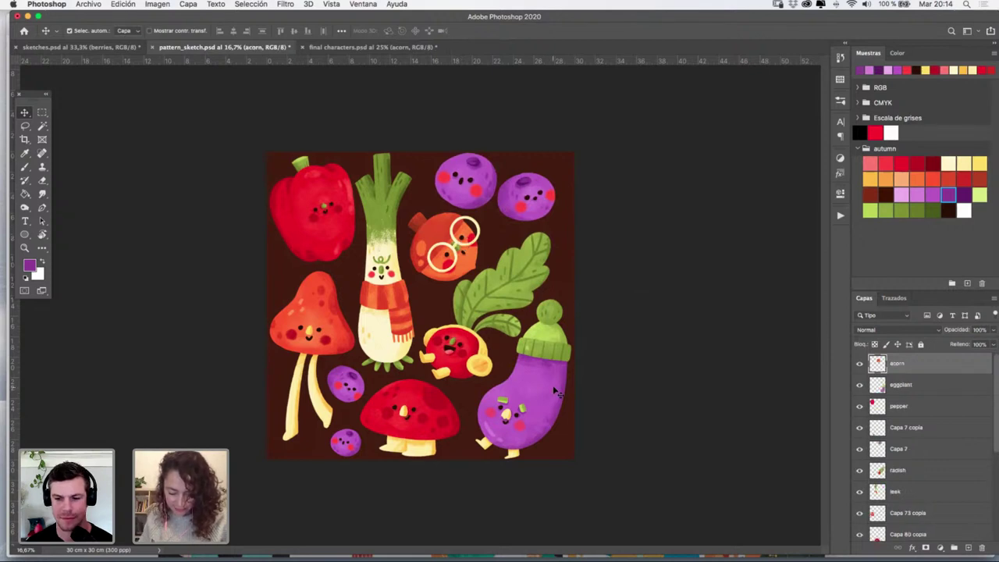
{"action": "left_click", "coordinate": [350, 446], "text": "super"}
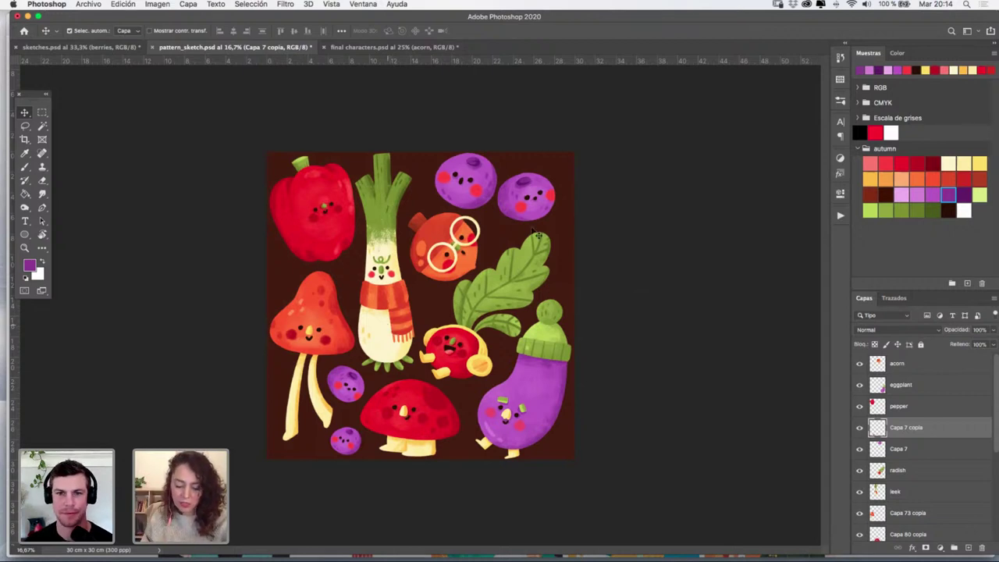
{"action": "key", "text": "alt+bracketleft"}
{"action": "key", "text": "super+t"}
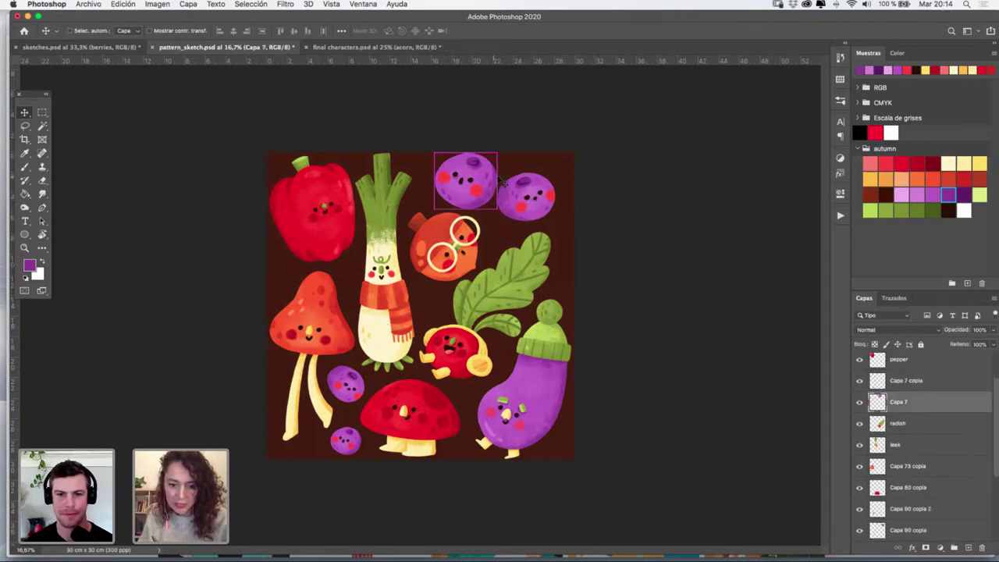
{"action": "left_click_drag", "start_coordinate": [501, 154], "coordinate": [487, 160]}
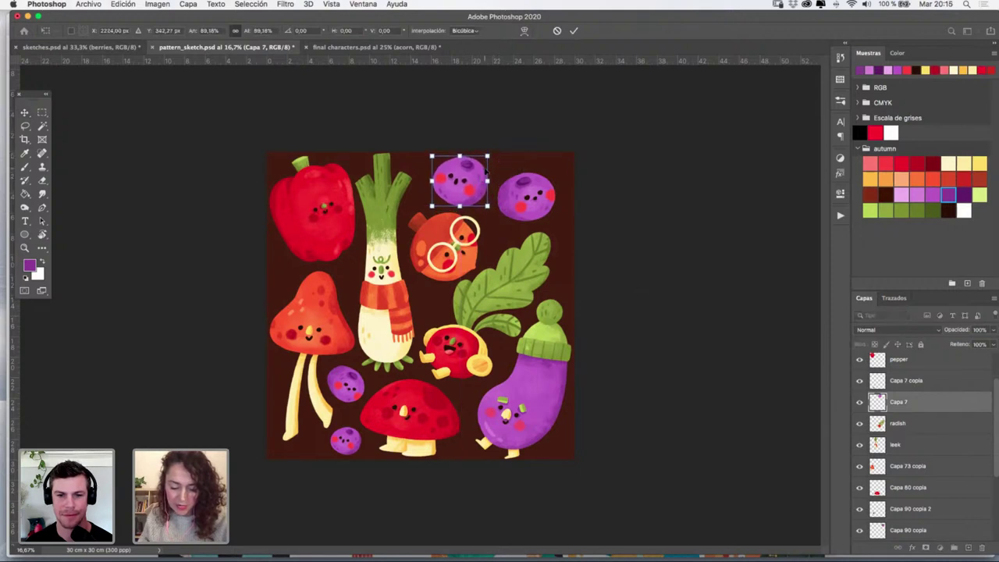
{"action": "key", "text": "Return"}
Shrink the red pepper slightly to leave more space around it
{"action": "left_click", "coordinate": [335, 207], "text": "super"}
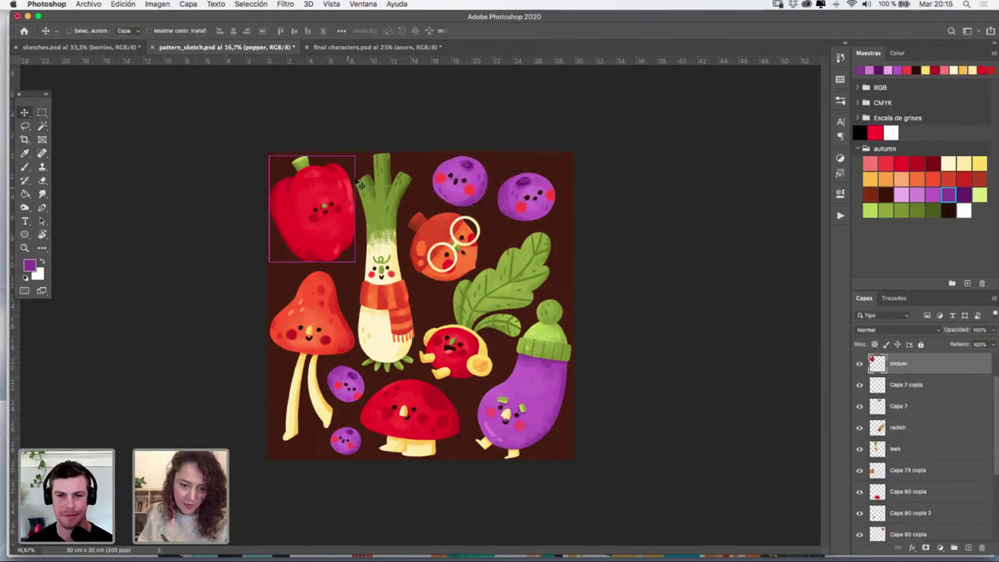
{"action": "key", "text": "super+t"}
{"action": "left_click_drag", "start_coordinate": [355, 156], "coordinate": [349, 159]}
{"action": "key", "text": "Return"}
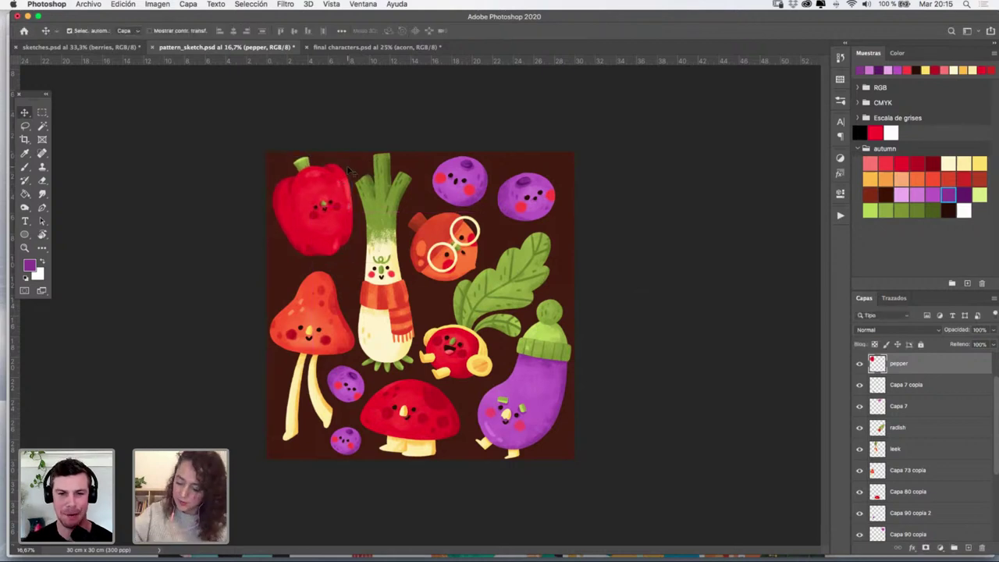
Create a new layer above the pepper and sample the green of the leek leaves as the brush colour
{"action": "left_click", "coordinate": [968, 547]}
{"action": "left_click", "coordinate": [25, 247]}
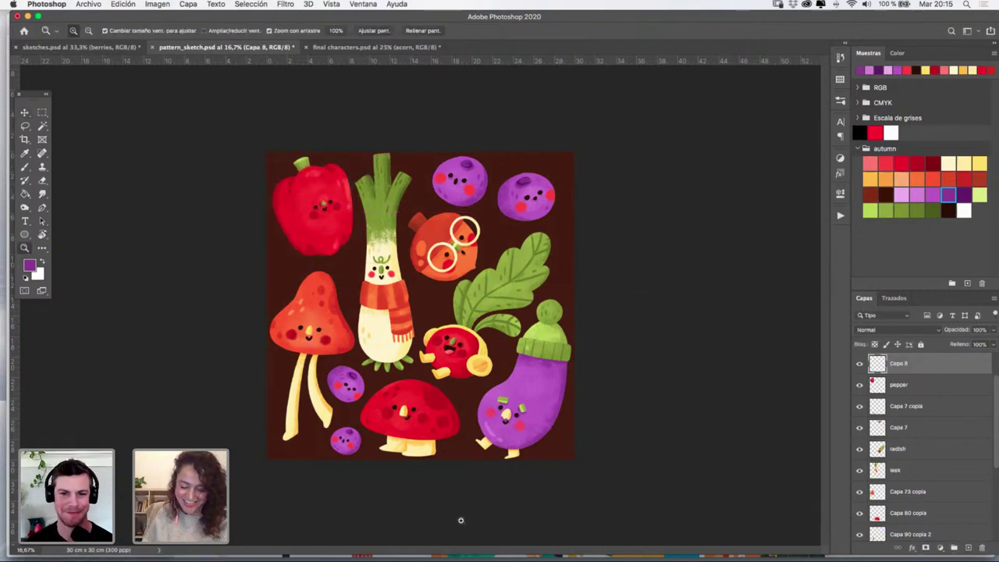
{"action": "key", "text": "super+plus"}
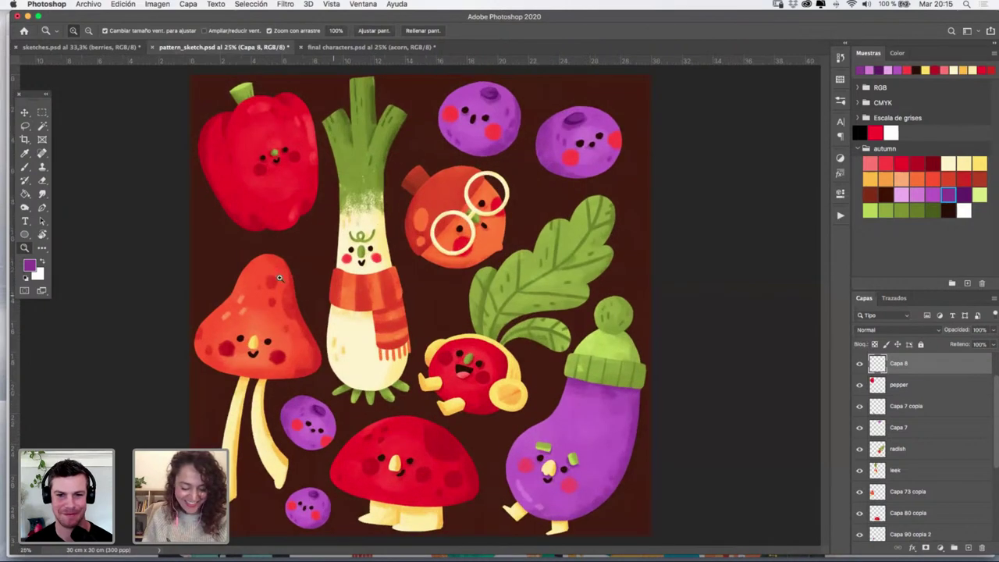
{"action": "key", "text": "i"}
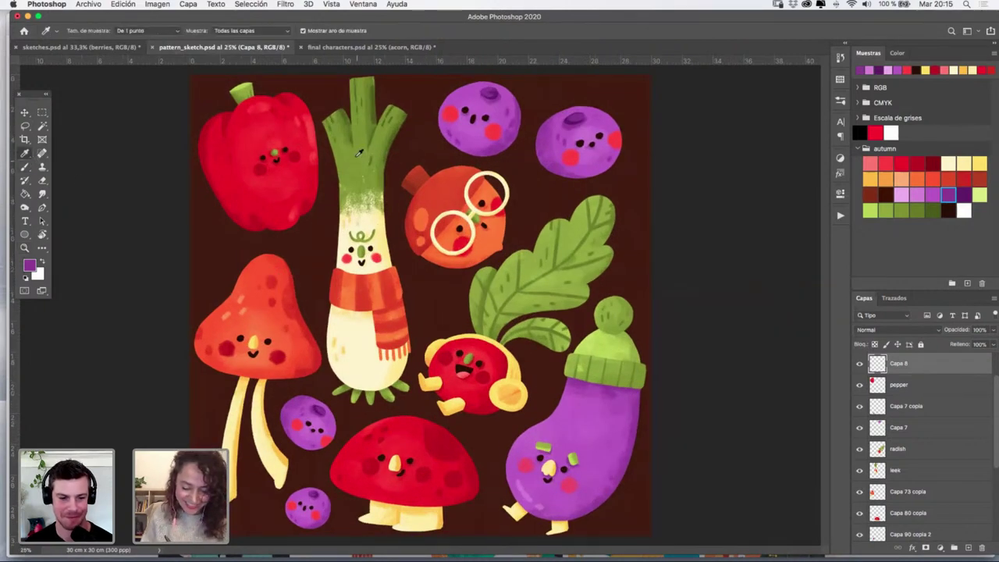
{"action": "left_click", "coordinate": [359, 153]}
{"action": "key", "text": "b"}
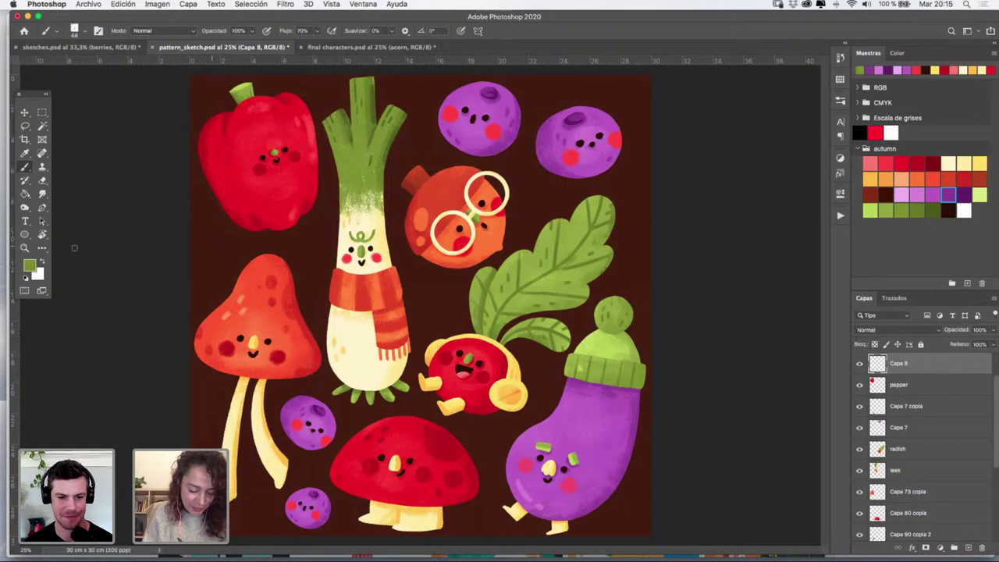
Choose the KYLE Ultimate Rough Inking 2 brush for painting on Capa 8
{"action": "key", "text": "z"}
{"action": "left_click", "coordinate": [223, 258]}
{"action": "left_click", "coordinate": [840, 101]}
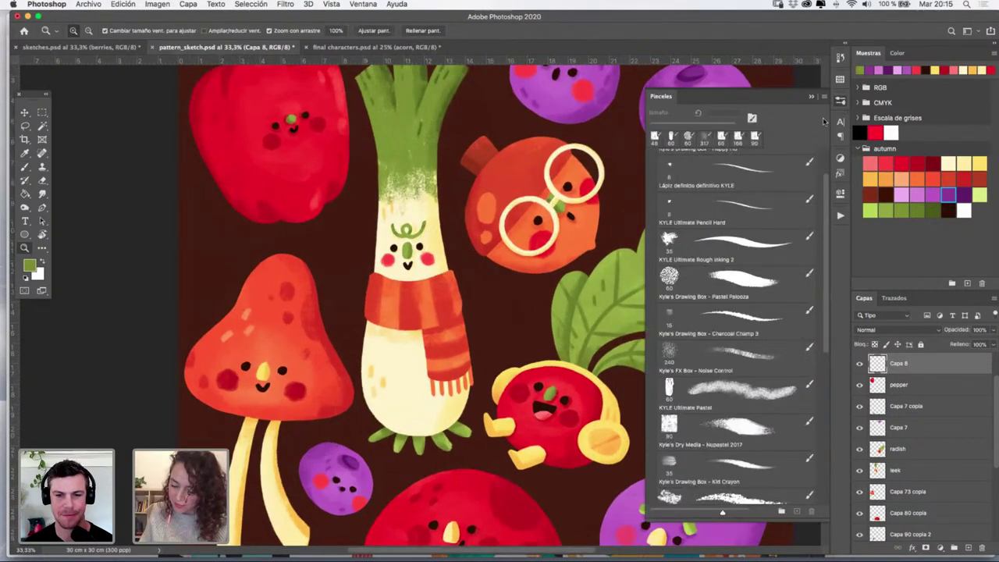
{"action": "left_click", "coordinate": [752, 243]}
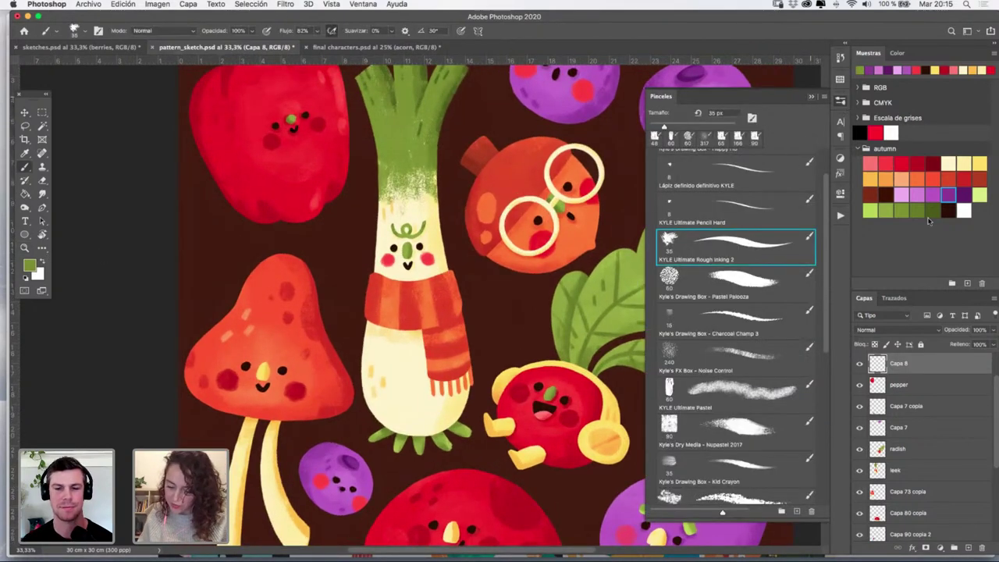
{"action": "left_click", "coordinate": [873, 372]}
{"action": "left_click", "coordinate": [859, 363]}
{"action": "left_click", "coordinate": [859, 363]}
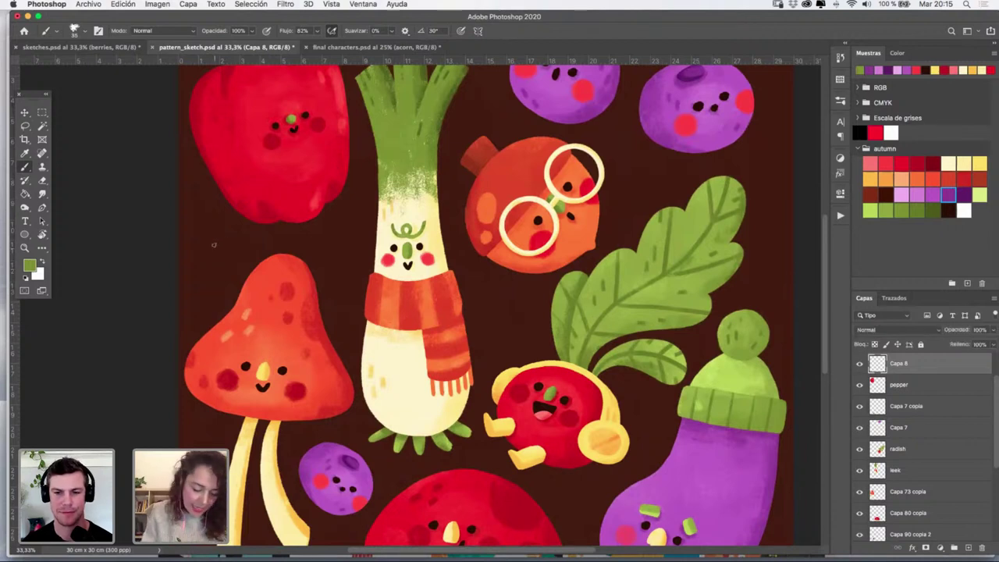
Paint two small green dots with a 62 px brush in the gap between the pepper, orange mushroom and leek
{"action": "left_click_drag", "start_coordinate": [208, 241], "coordinate": [202, 234]}
{"action": "key", "text": "super+z"}
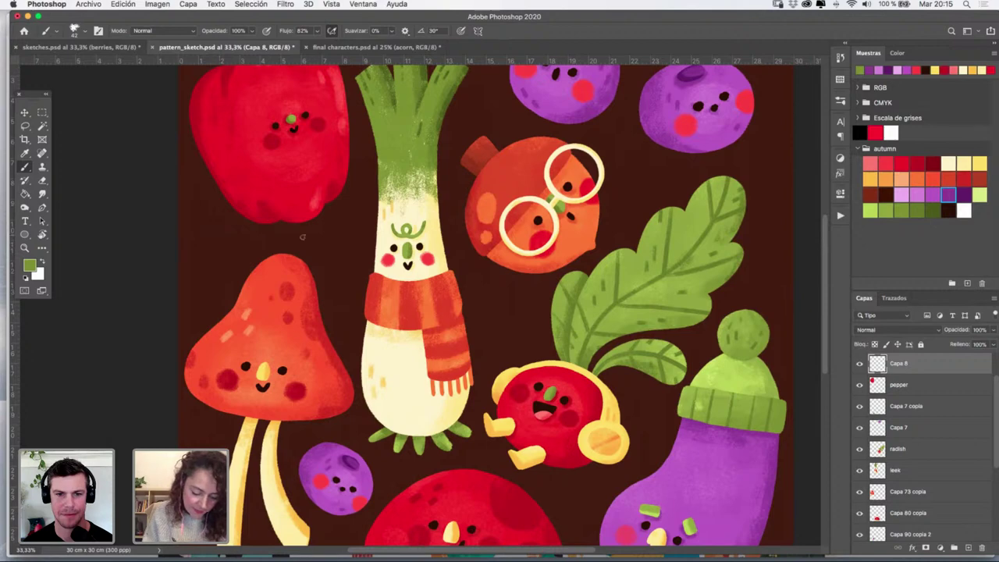
{"action": "left_click_drag", "start_coordinate": [345, 238], "coordinate": [344, 237]}
{"action": "left_click", "coordinate": [342, 239]}
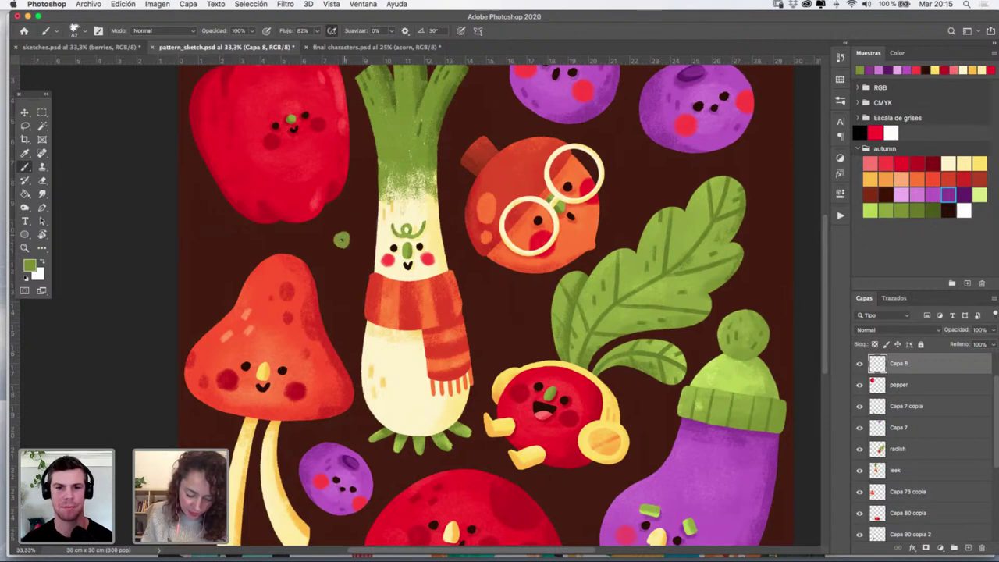
{"action": "left_click", "coordinate": [339, 305]}
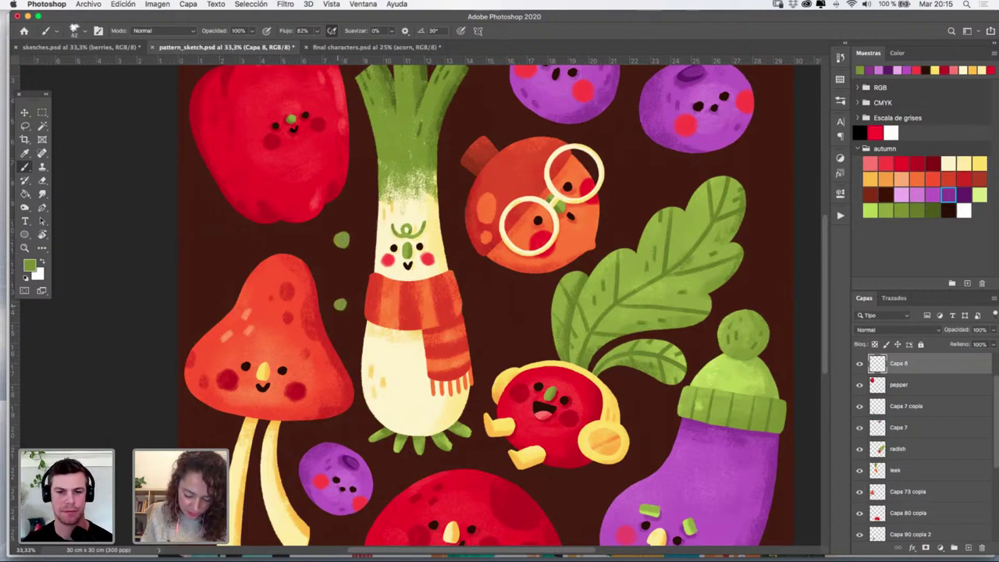
Paint four small green dots around the orange mushroom's feet and the two small purple berries
{"action": "left_click_drag", "start_coordinate": [430, 355], "coordinate": [472, 181]}
{"action": "left_click_drag", "start_coordinate": [310, 413], "coordinate": [310, 417]}
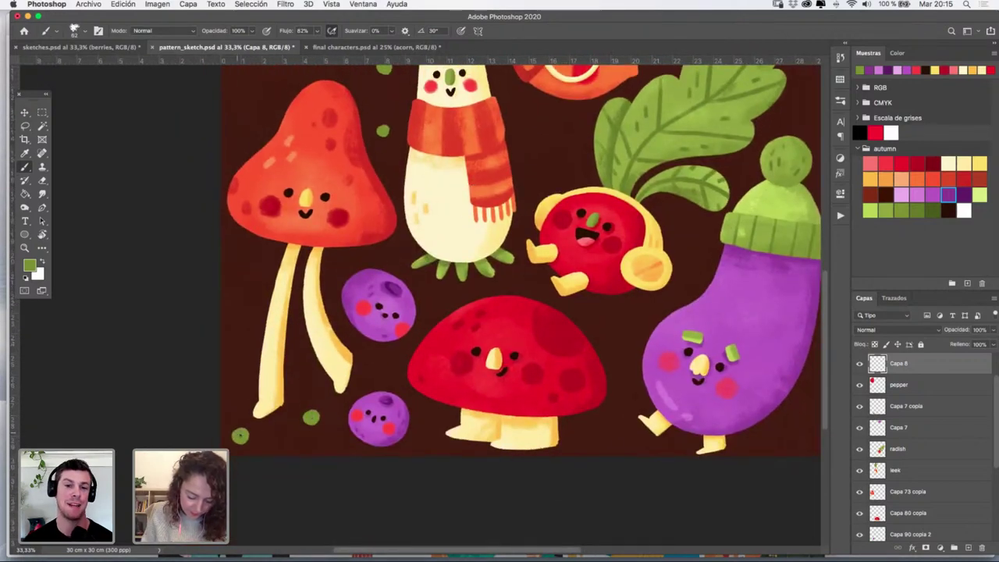
{"action": "left_click", "coordinate": [380, 368]}
{"action": "left_click", "coordinate": [425, 442]}
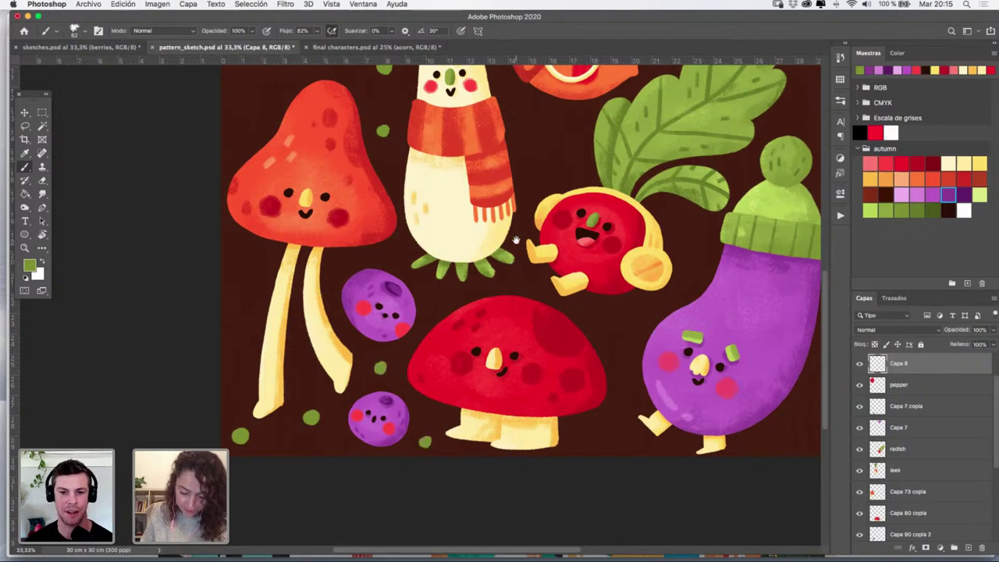
Paint a small and a larger green dot between the leek's scarf, the acorn and the radish
{"action": "scroll", "coordinate": [516, 240], "scroll_direction": "up", "scroll_amount": 5}
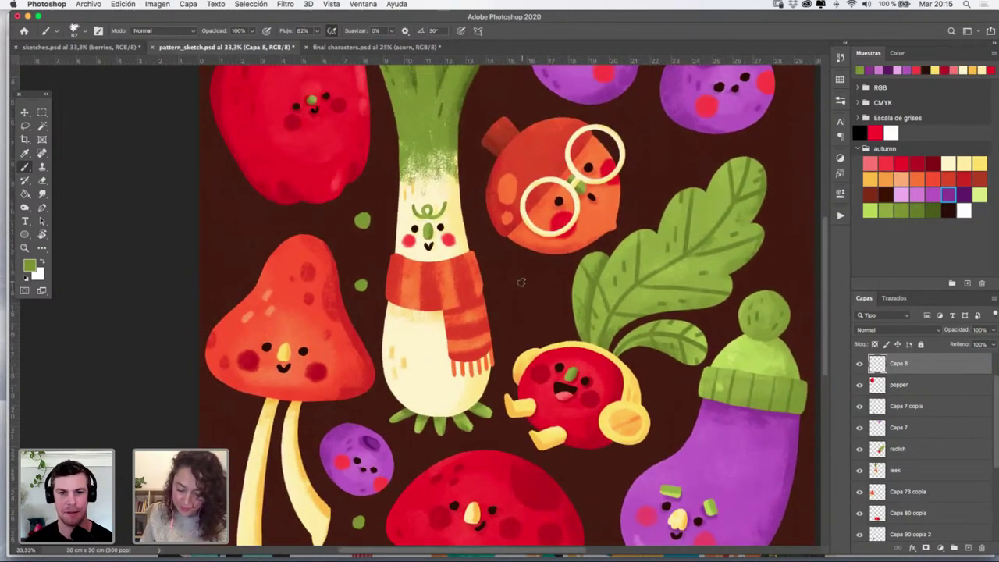
{"action": "left_click", "coordinate": [511, 280]}
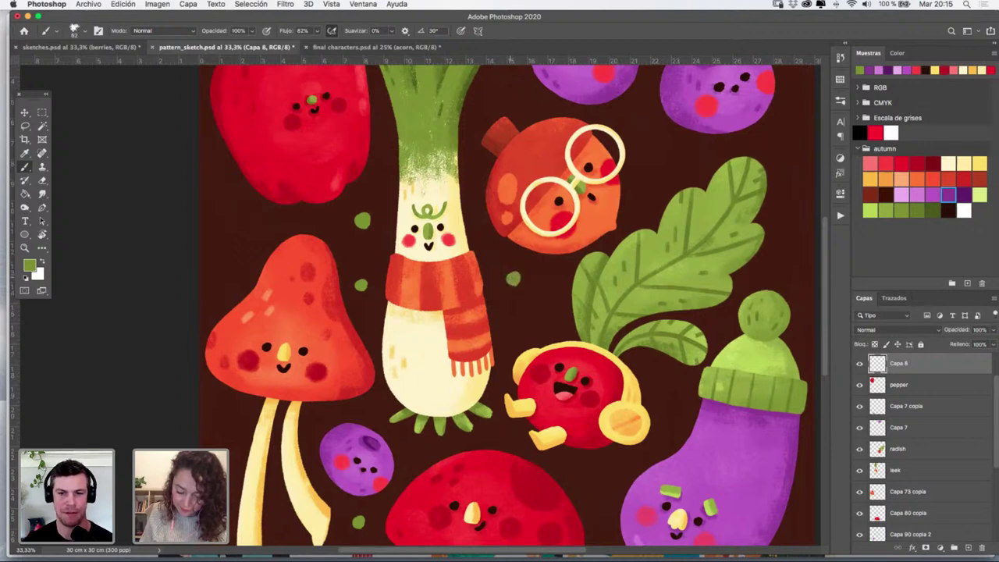
{"action": "left_click", "coordinate": [536, 316]}
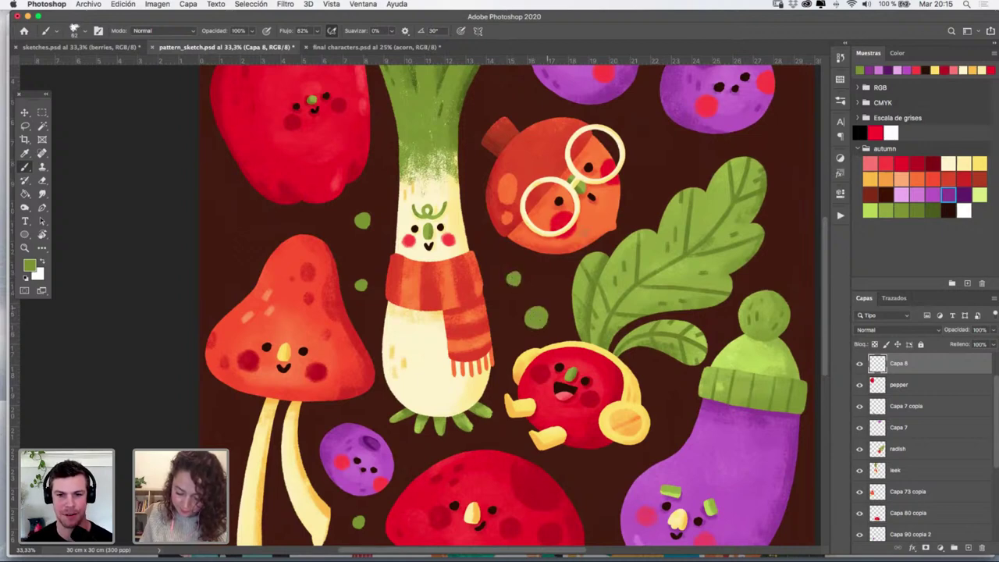
Paint four green dots along the upper edge, two beside the leek's right leaves and two around the pepper's stem
{"action": "scroll", "coordinate": [604, 229], "scroll_direction": "up", "scroll_amount": 5}
{"action": "left_click", "coordinate": [474, 207]}
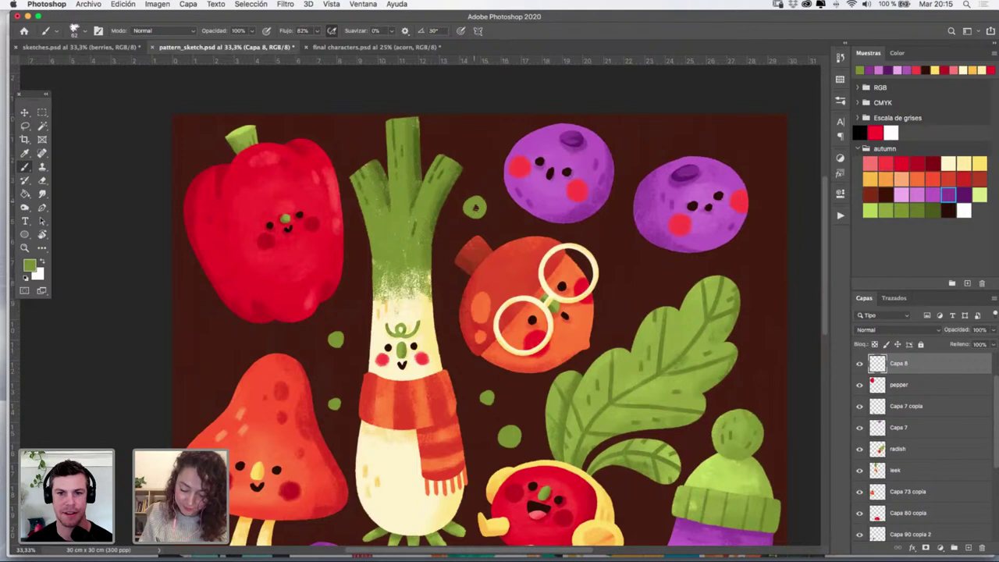
{"action": "left_click", "coordinate": [483, 138]}
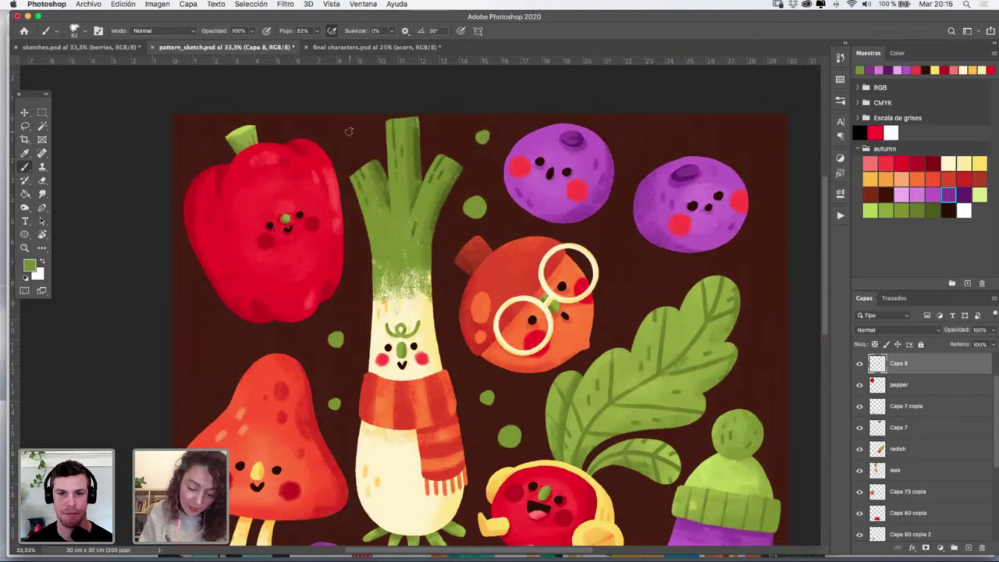
{"action": "left_click", "coordinate": [348, 135]}
{"action": "left_click", "coordinate": [196, 141]}
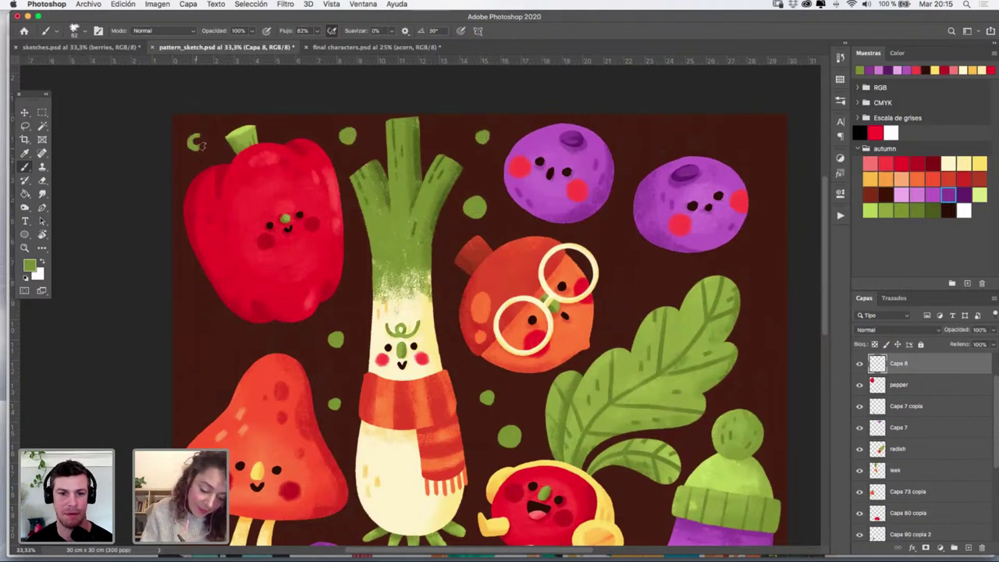
Paint two green dots between the acorn and the radish leaf, and another between the two large purple berries
{"action": "scroll", "coordinate": [465, 222], "scroll_direction": "right", "scroll_amount": 5}
{"action": "scroll", "coordinate": [465, 221], "scroll_direction": "down", "scroll_amount": 1}
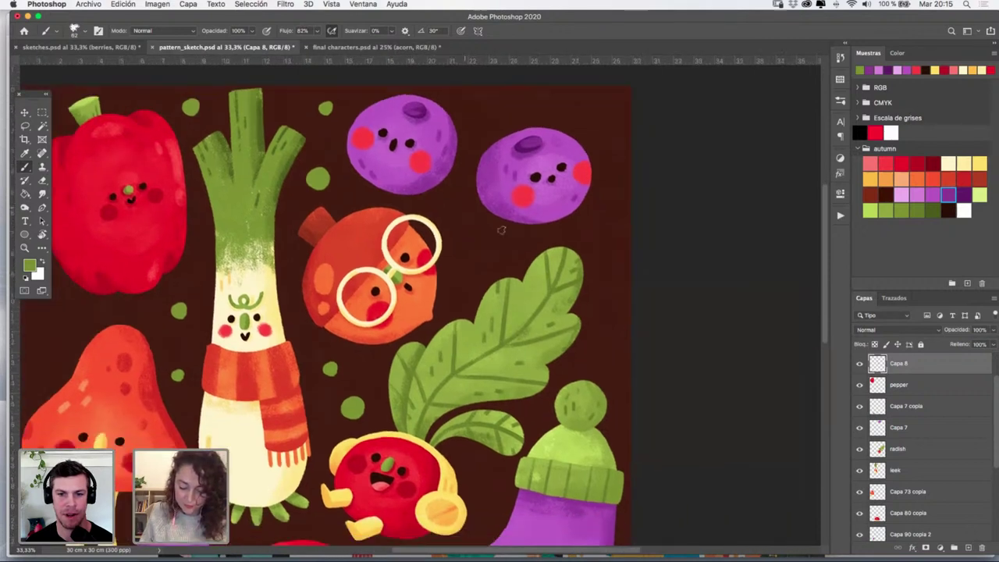
{"action": "left_click", "coordinate": [462, 220]}
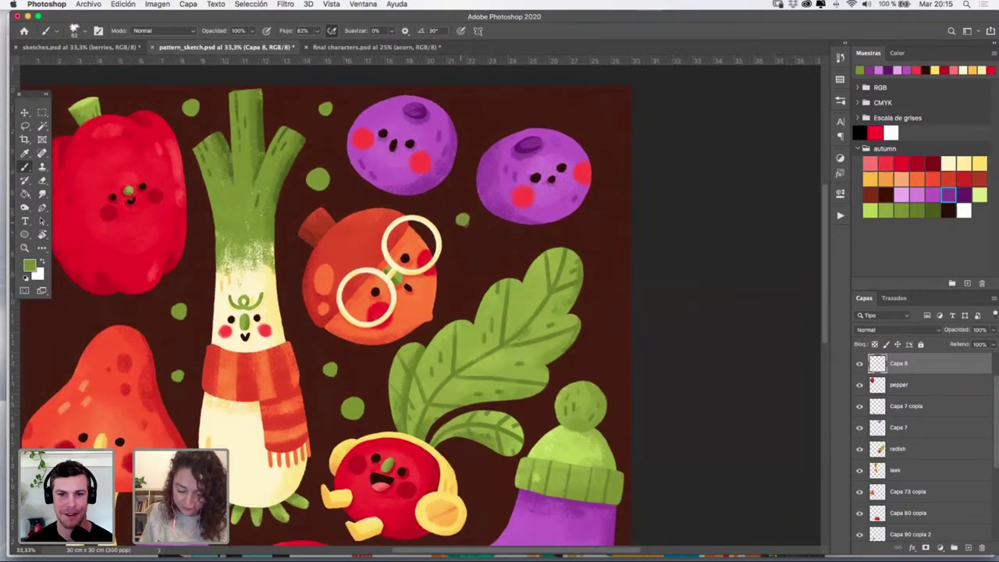
{"action": "left_click", "coordinate": [471, 261]}
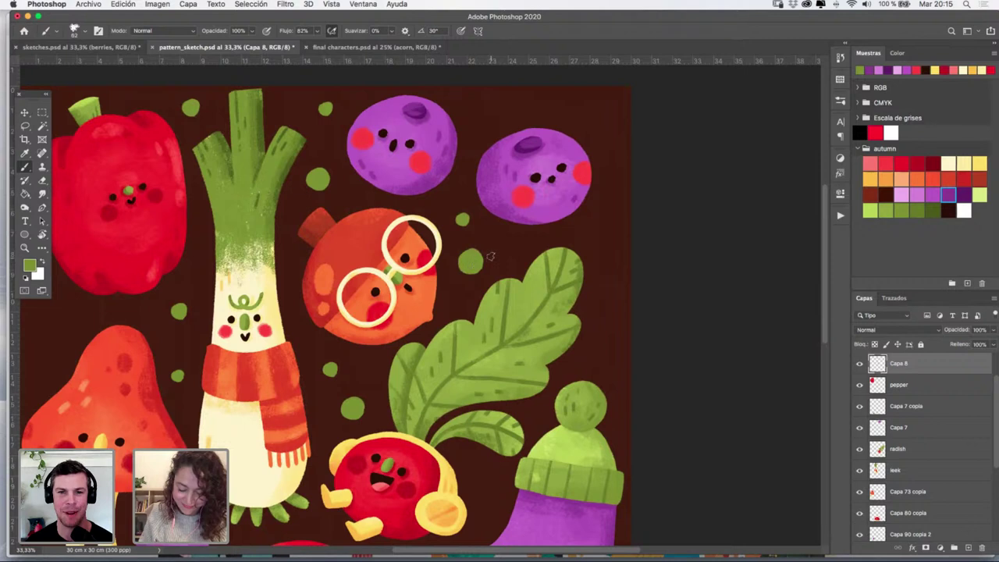
{"action": "key", "text": "super+z"}
{"action": "left_click_drag", "start_coordinate": [475, 258], "coordinate": [468, 256]}
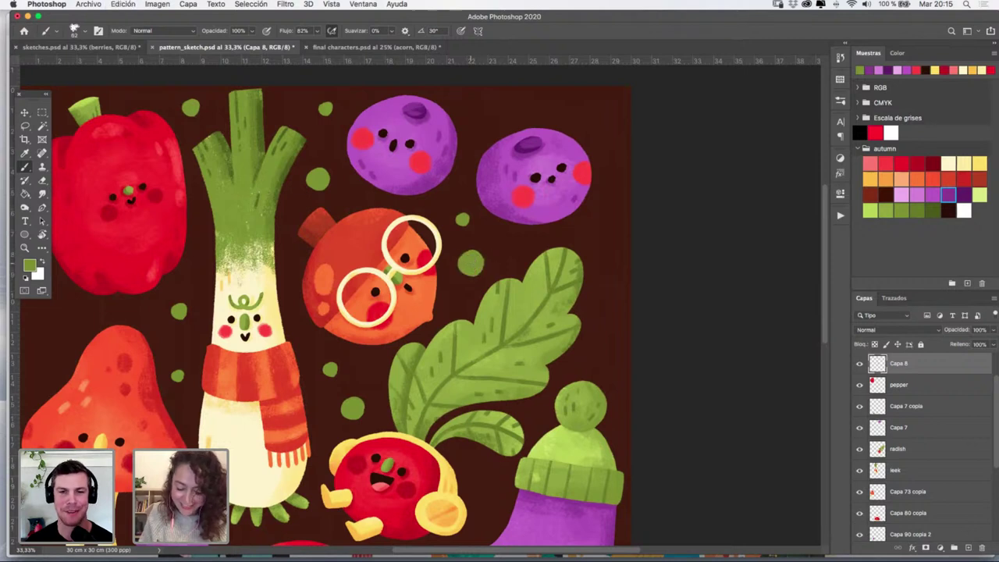
{"action": "left_click_drag", "start_coordinate": [545, 225], "coordinate": [511, 290]}
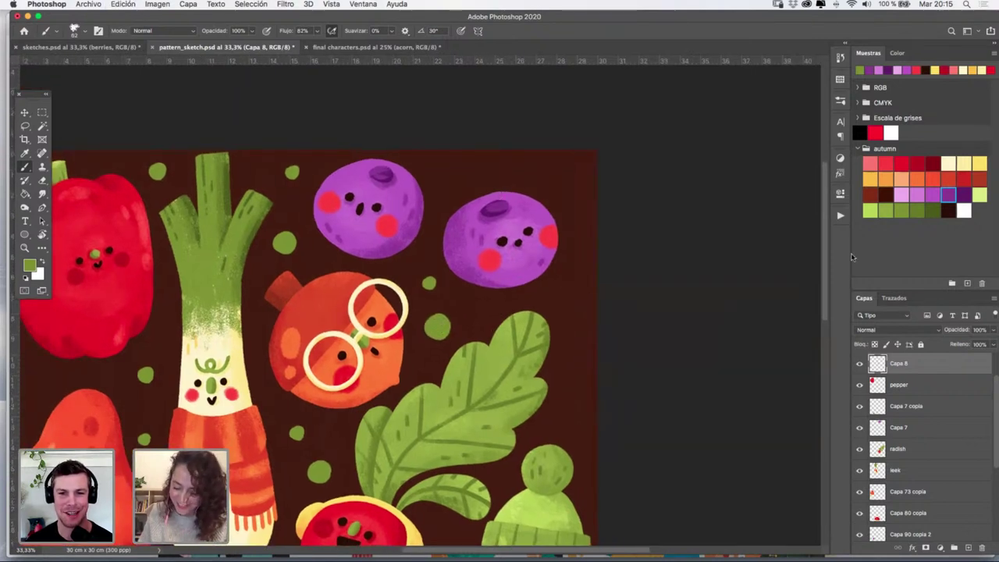
{"action": "left_click", "coordinate": [452, 174]}
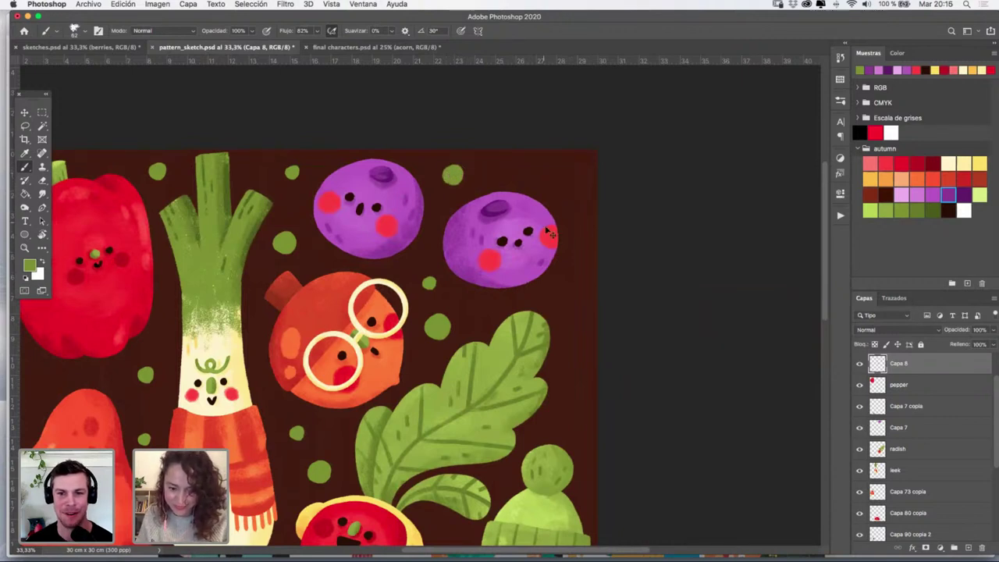
Move the right purple berry up into the canvas corner and reselect the dots layer Capa 8
{"action": "key", "text": "v"}
{"action": "mouse_move", "coordinate": [536, 239]}
{"action": "left_mouse_down"}
{"action": "mouse_move", "coordinate": [561, 221]}
{"action": "mouse_move", "coordinate": [561, 207]}
{"action": "left_mouse_up"}
{"action": "left_click", "coordinate": [455, 180]}
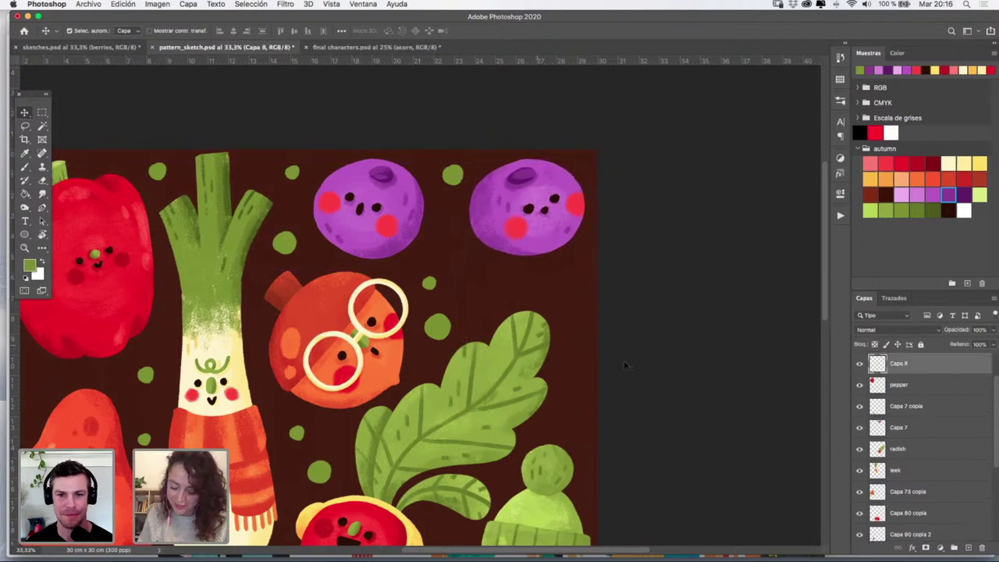
Paint a larger green dot in the space between the right purple berry and the radish leaf
{"action": "left_click", "coordinate": [29, 166]}
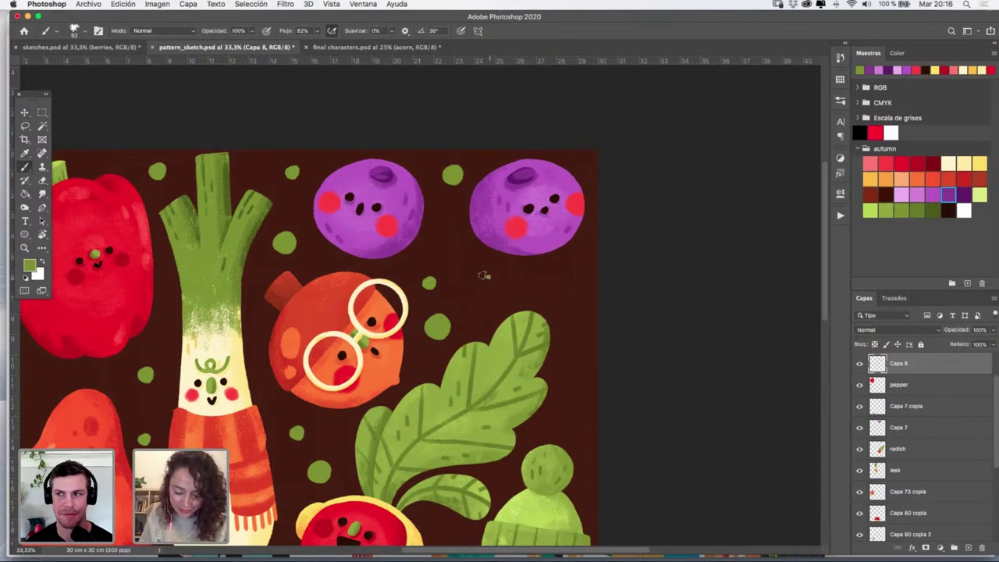
{"action": "left_click_drag", "start_coordinate": [482, 281], "coordinate": [488, 281]}
{"action": "key", "text": "super+z"}
{"action": "key", "text": "super+z"}
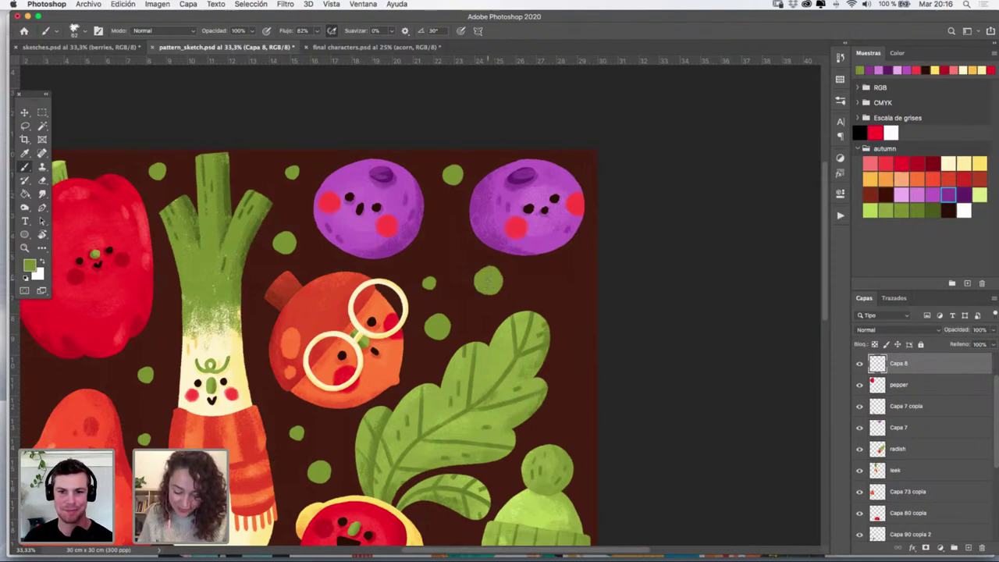
Paint two green dots along the canvas's right edge, above and beside the radish leaf
{"action": "scroll", "coordinate": [578, 234], "scroll_direction": "down", "scroll_amount": 5}
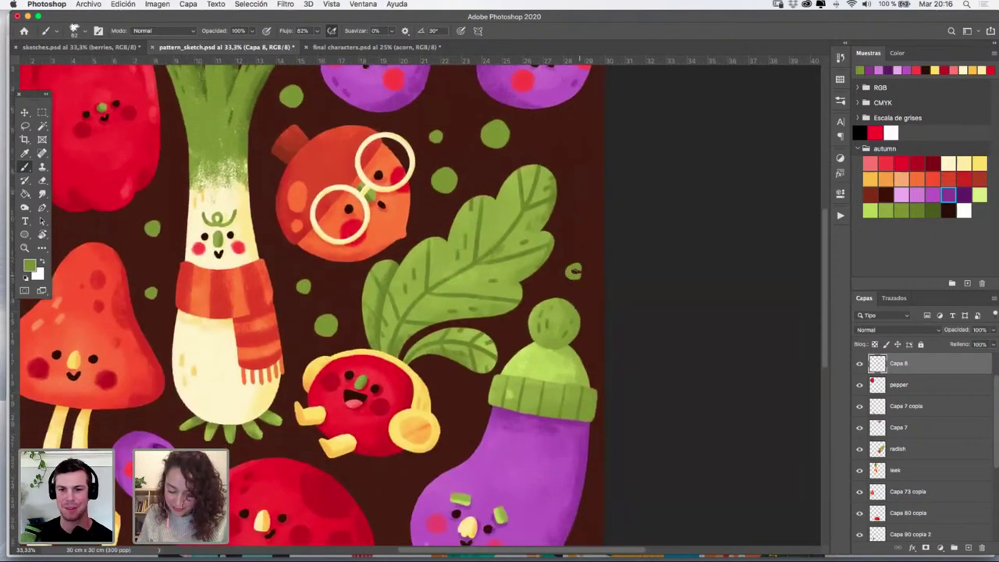
{"action": "left_click", "coordinate": [579, 158]}
{"action": "scroll", "coordinate": [585, 219], "scroll_direction": "down", "scroll_amount": 8}
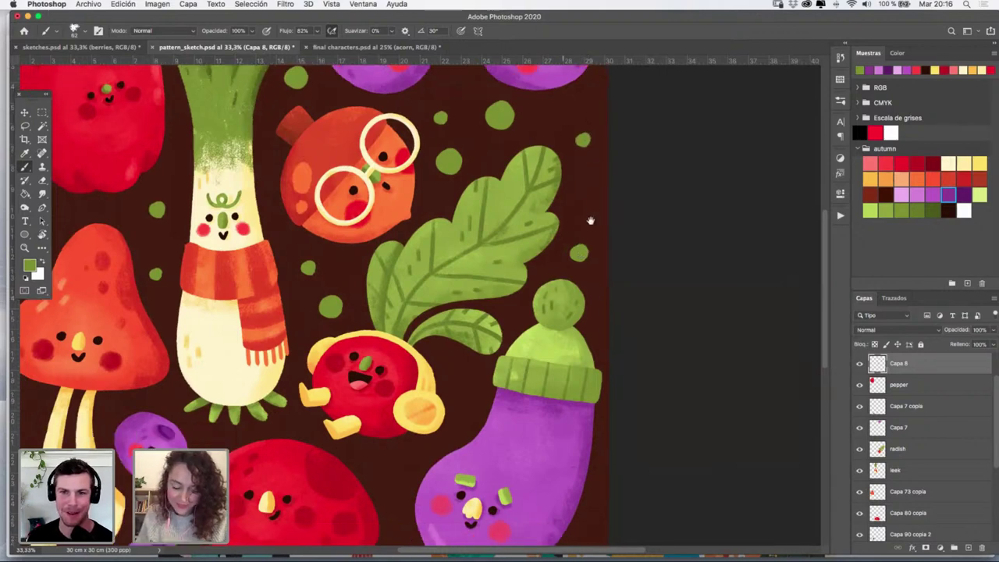
Paint four green dots around the eggplant: two between it and the red mushroom, one beside the radish and a larger one in the canvas corner
{"action": "scroll", "coordinate": [546, 234], "scroll_direction": "left", "scroll_amount": 3}
{"action": "left_click_drag", "start_coordinate": [448, 294], "coordinate": [458, 290]}
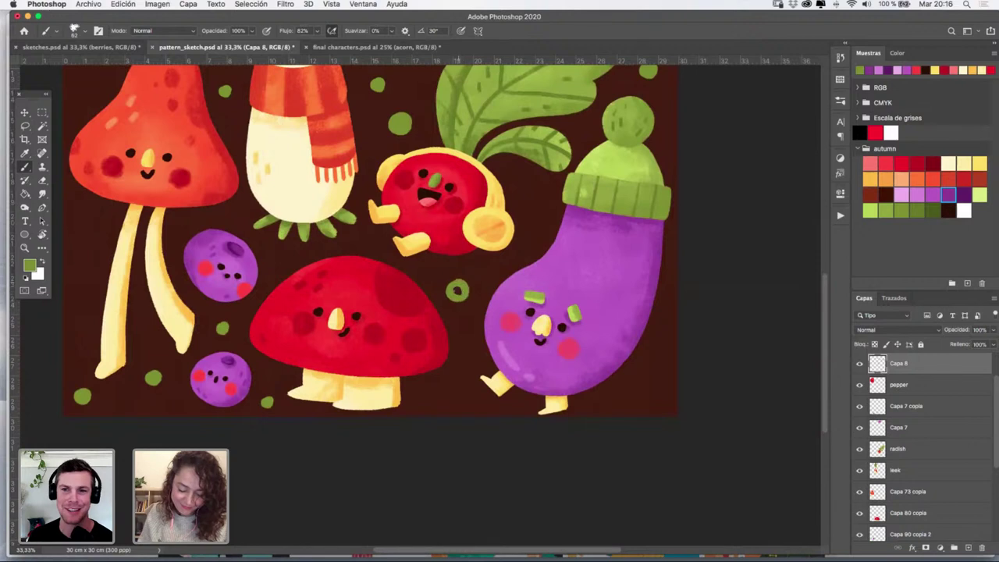
{"action": "left_click_drag", "start_coordinate": [536, 194], "coordinate": [533, 197]}
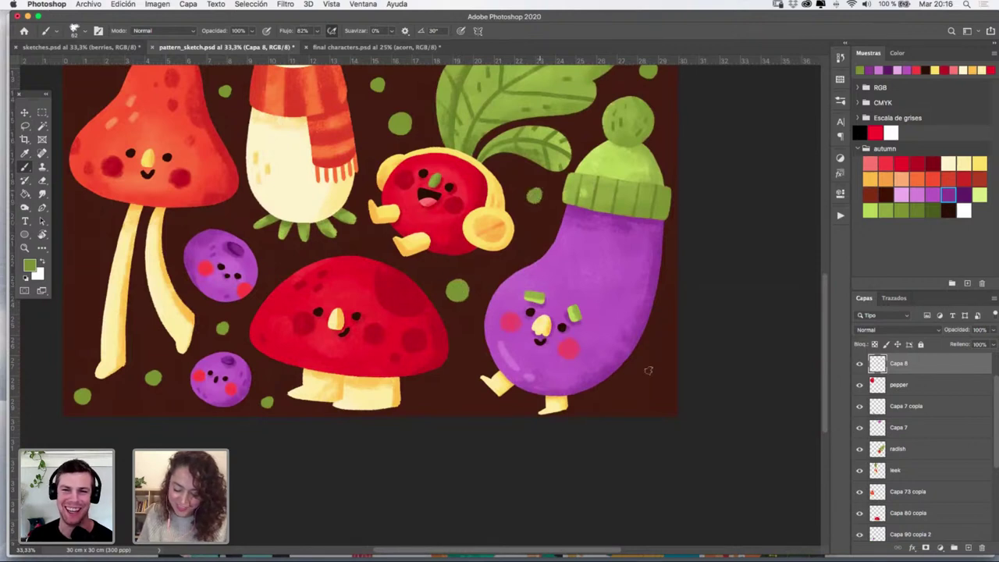
{"action": "left_click_drag", "start_coordinate": [633, 397], "coordinate": [642, 390]}
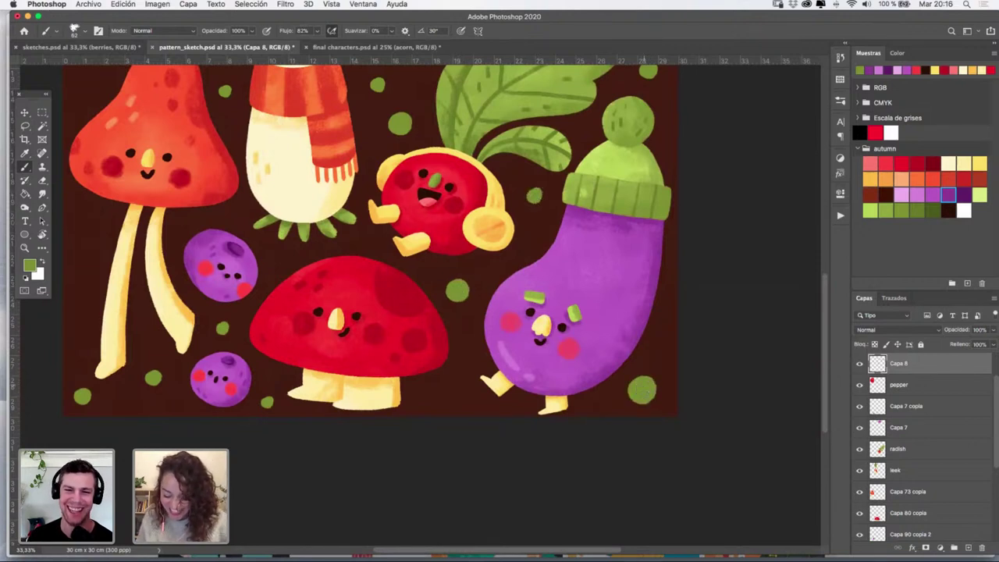
{"action": "left_click_drag", "start_coordinate": [448, 388], "coordinate": [446, 389]}
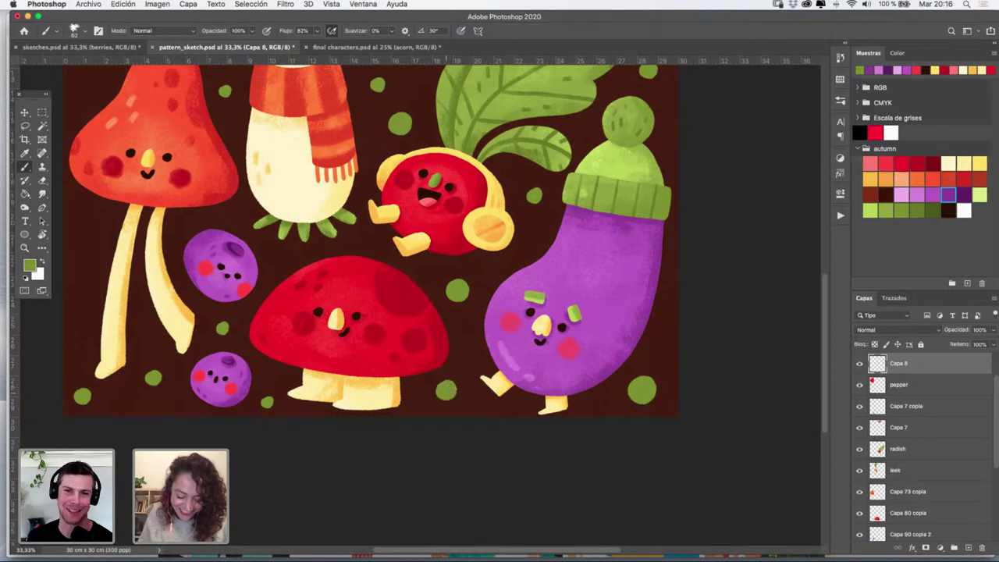
Paint two pairs of green dots along the canvas's left edge, above the orange mushroom's cap and beside its legs
{"action": "scroll", "coordinate": [326, 250], "scroll_direction": "left", "scroll_amount": 5}
{"action": "scroll", "coordinate": [326, 249], "scroll_direction": "up", "scroll_amount": 3}
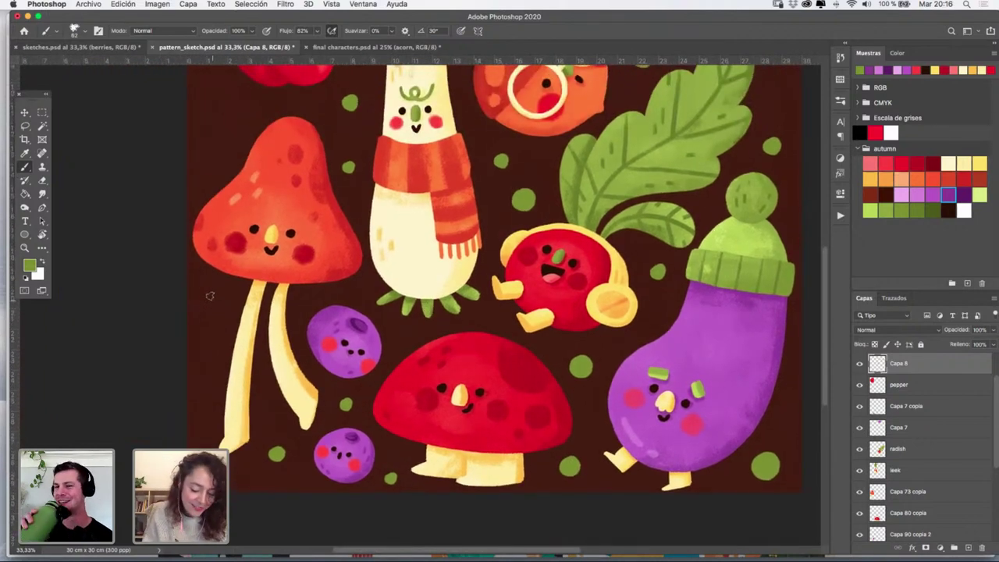
{"action": "left_click_drag", "start_coordinate": [219, 297], "coordinate": [213, 303]}
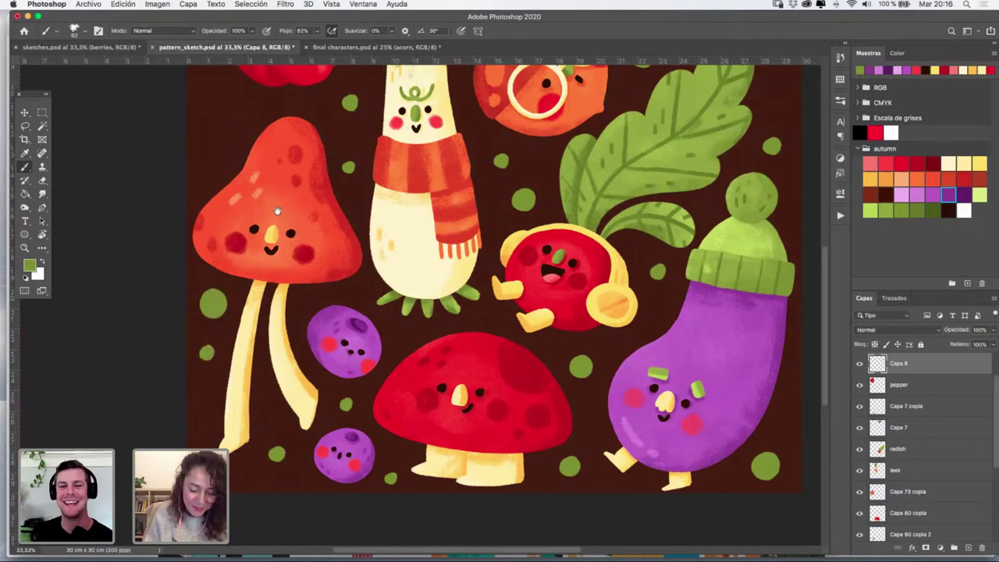
{"action": "scroll", "coordinate": [276, 210], "scroll_direction": "up", "scroll_amount": 7}
{"action": "mouse_move", "coordinate": [232, 240]}
{"action": "left_mouse_down"}
{"action": "mouse_move", "coordinate": [219, 251]}
{"action": "mouse_move", "coordinate": [228, 247]}
{"action": "left_mouse_up"}
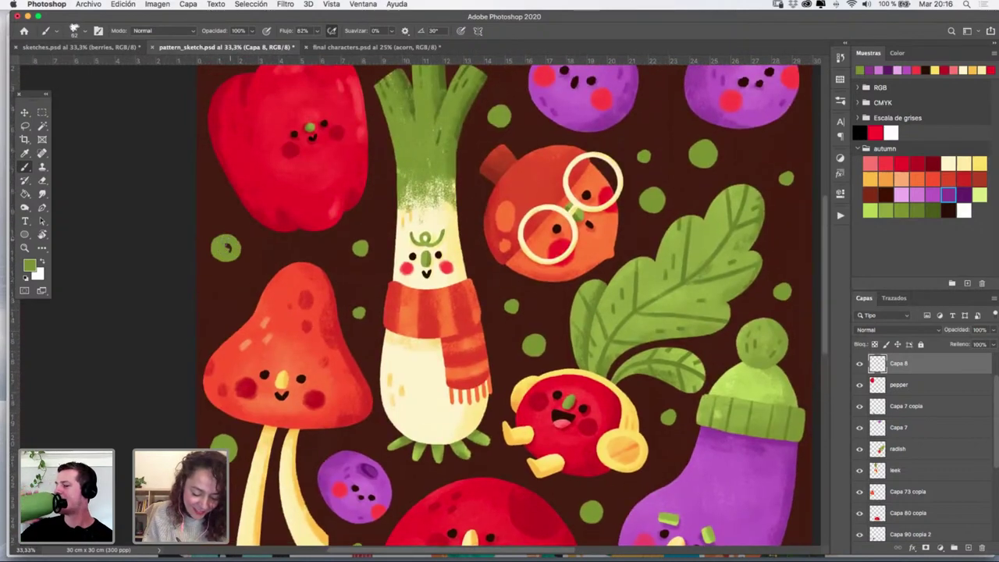
{"action": "left_click_drag", "start_coordinate": [225, 296], "coordinate": [225, 299]}
Load the outlines of all dots on Capa 8 as a selection
{"action": "mouse_move", "coordinate": [354, 245]}
{"action": "left_mouse_down"}
{"action": "mouse_move", "coordinate": [345, 328]}
{"action": "mouse_move", "coordinate": [356, 398]}
{"action": "left_mouse_up"}
{"action": "scroll", "coordinate": [531, 196], "scroll_direction": "down", "scroll_amount": 8}
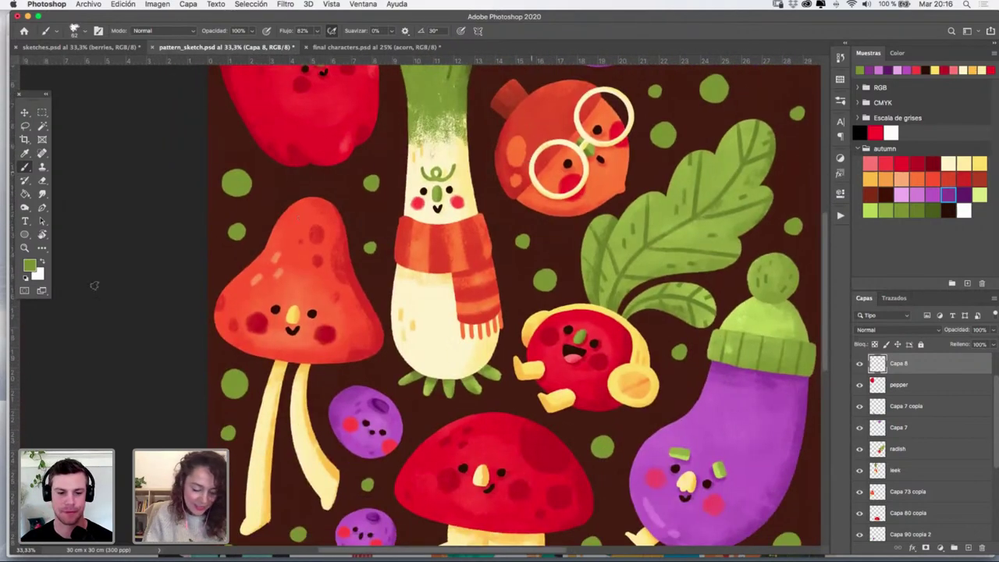
{"action": "left_click", "coordinate": [30, 249]}
{"action": "left_click", "coordinate": [631, 287], "text": "alt"}
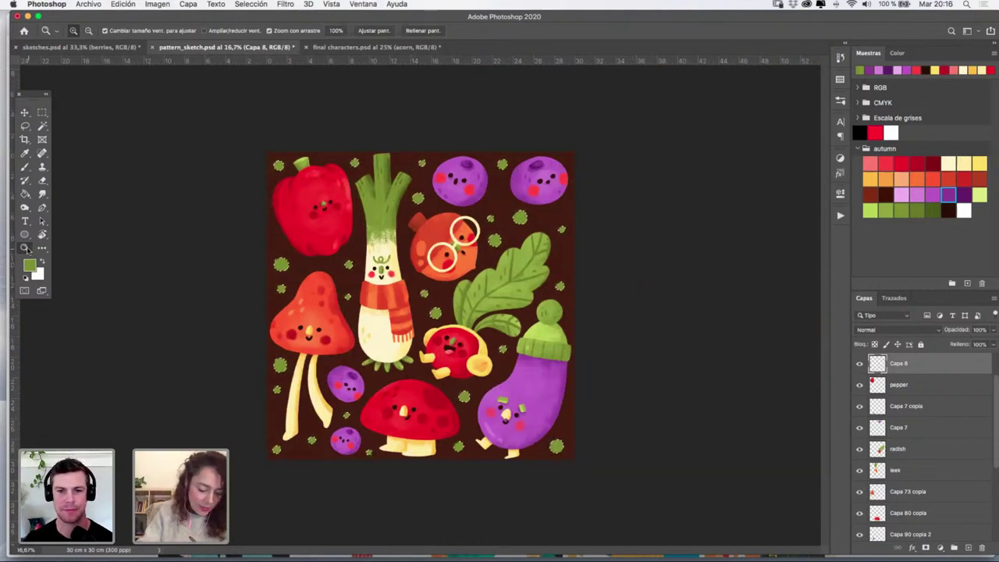
{"action": "left_click", "coordinate": [356, 245]}
{"action": "left_click", "coordinate": [344, 262]}
{"action": "left_click", "coordinate": [348, 260]}
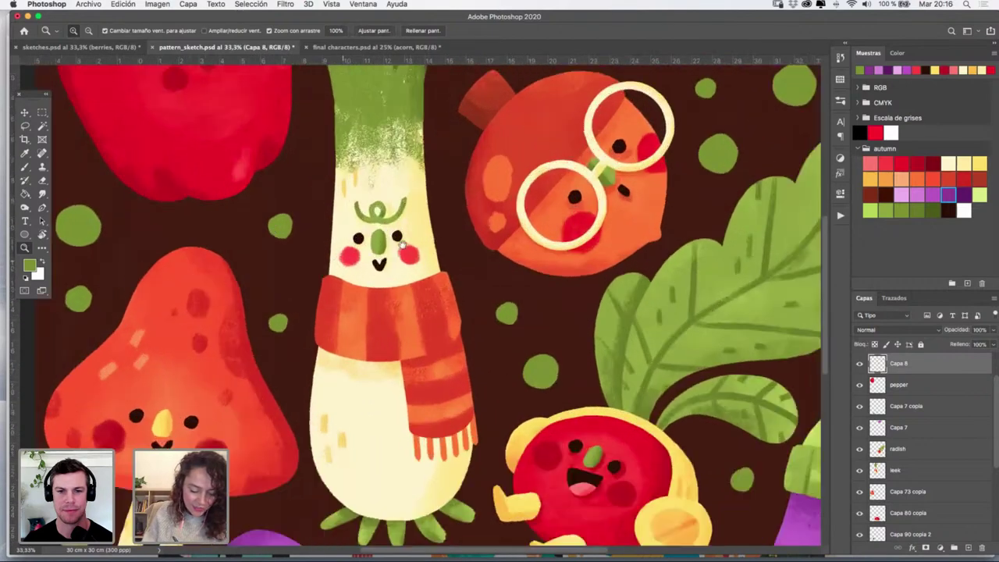
{"action": "left_click", "coordinate": [351, 260]}
{"action": "left_click_drag", "start_coordinate": [522, 261], "coordinate": [718, 267]}
Choose a darker green from the autumn swatches and the brush Kyle's Dry Media - Nupastel 2017
{"action": "left_click", "coordinate": [918, 211]}
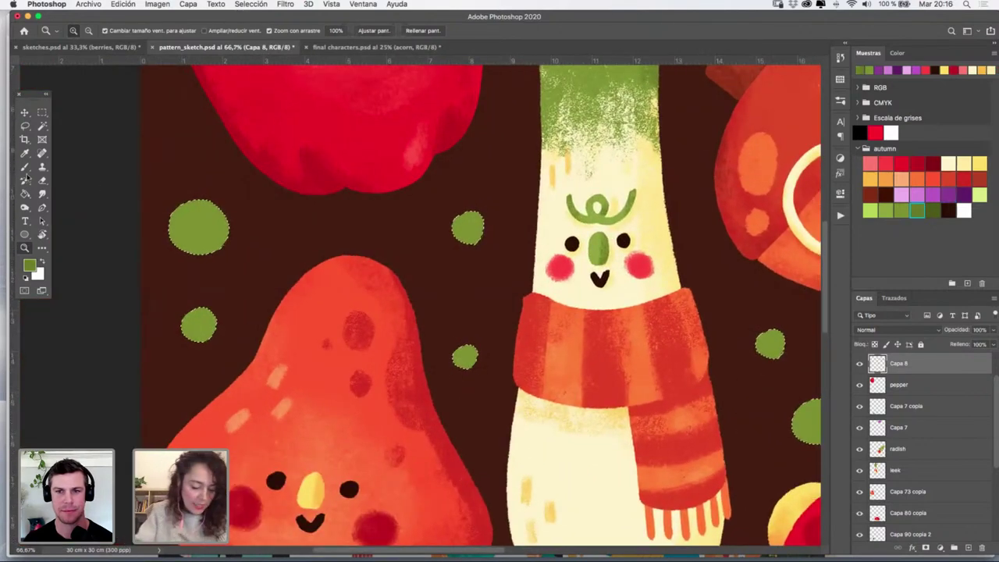
{"action": "left_click", "coordinate": [25, 167]}
{"action": "left_click", "coordinate": [840, 100]}
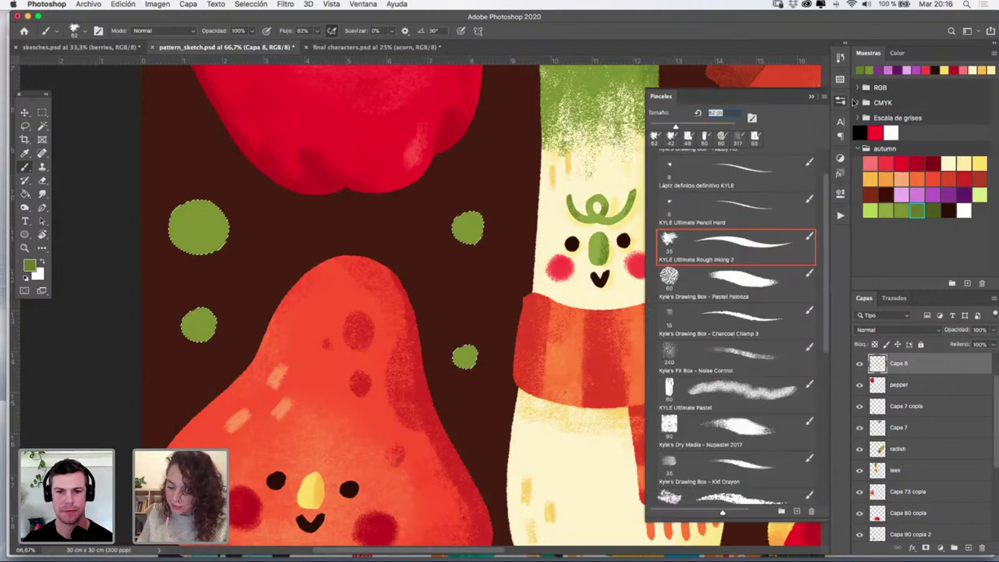
{"action": "left_click", "coordinate": [733, 426]}
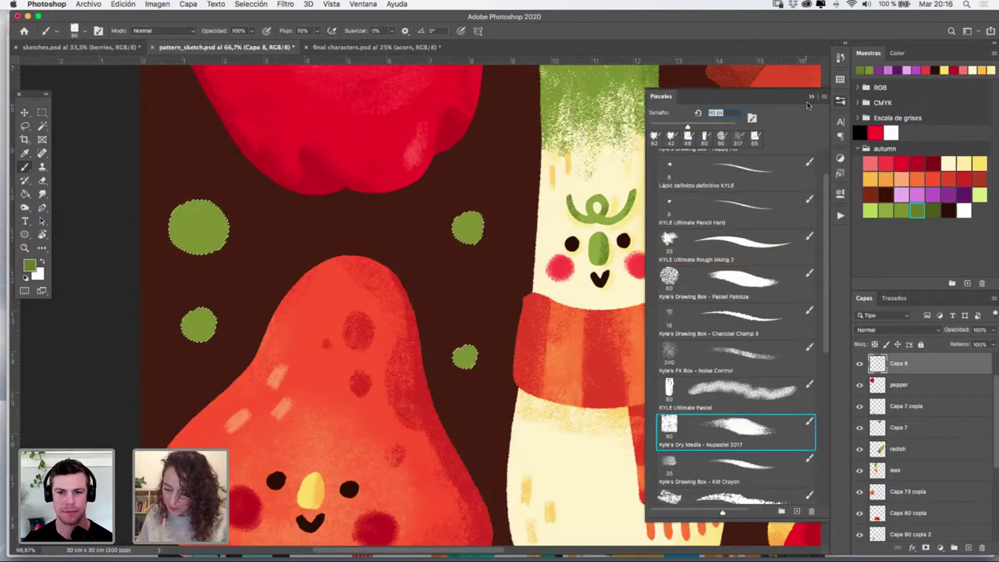
{"action": "left_click", "coordinate": [811, 96]}
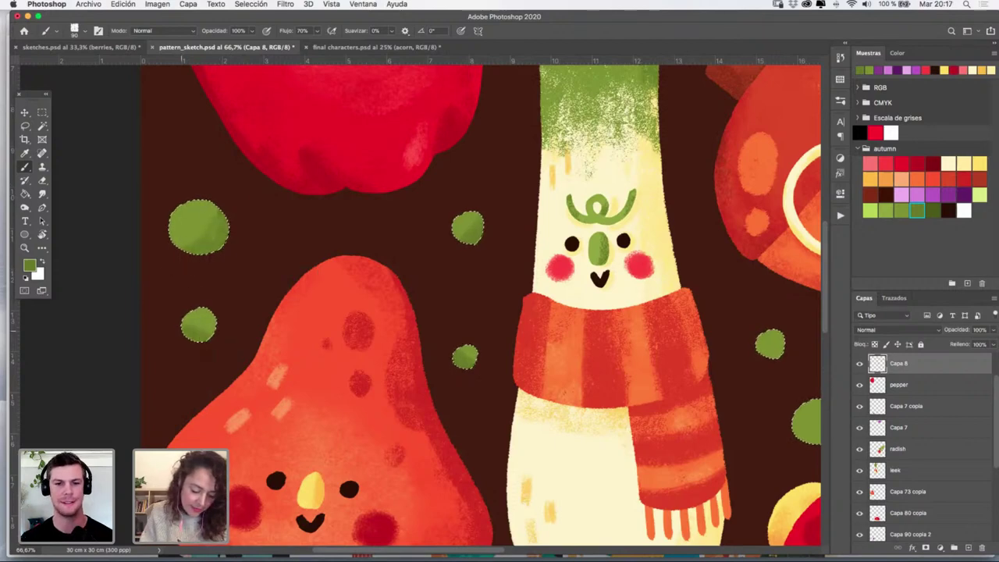
Shade one side of the dots around the orange mushroom's cap, pepper, leek, acorn and large purple berries with the darker green
{"action": "mouse_move", "coordinate": [597, 323]}
{"action": "left_mouse_down"}
{"action": "mouse_move", "coordinate": [584, 330]}
{"action": "mouse_move", "coordinate": [556, 489]}
{"action": "left_mouse_up"}
{"action": "left_click_drag", "start_coordinate": [507, 234], "coordinate": [500, 403]}
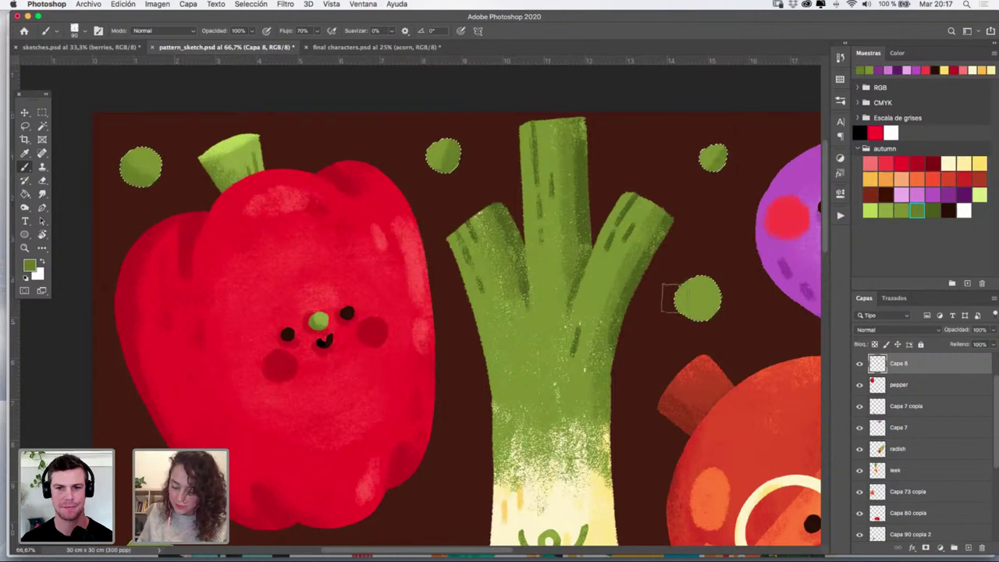
{"action": "left_click_drag", "start_coordinate": [512, 317], "coordinate": [454, 303]}
{"action": "scroll", "coordinate": [454, 302], "scroll_direction": "right", "scroll_amount": 15}
{"action": "scroll", "coordinate": [454, 303], "scroll_direction": "down", "scroll_amount": 3}
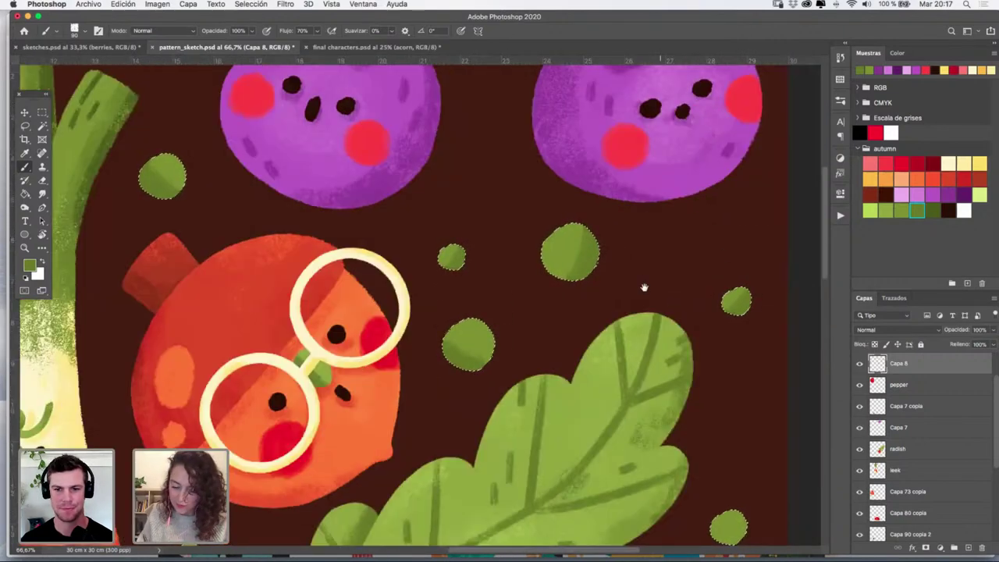
{"action": "scroll", "coordinate": [644, 285], "scroll_direction": "up", "scroll_amount": 8}
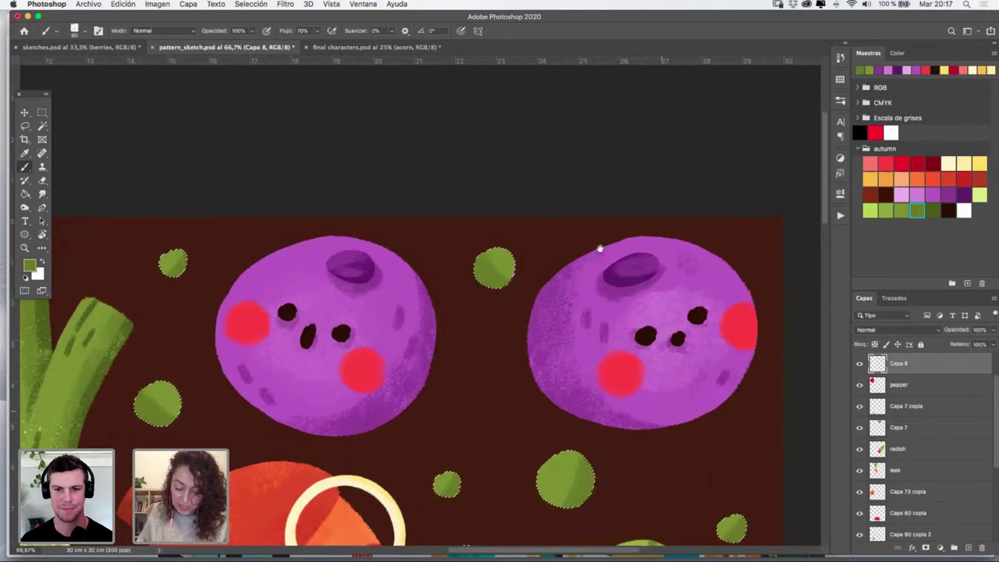
Shade the dots beside the radish leaf and around the radish with the darker green
{"action": "scroll", "coordinate": [598, 249], "scroll_direction": "down", "scroll_amount": 15}
{"action": "scroll", "coordinate": [549, 319], "scroll_direction": "right", "scroll_amount": 2}
{"action": "scroll", "coordinate": [549, 319], "scroll_direction": "down", "scroll_amount": 2}
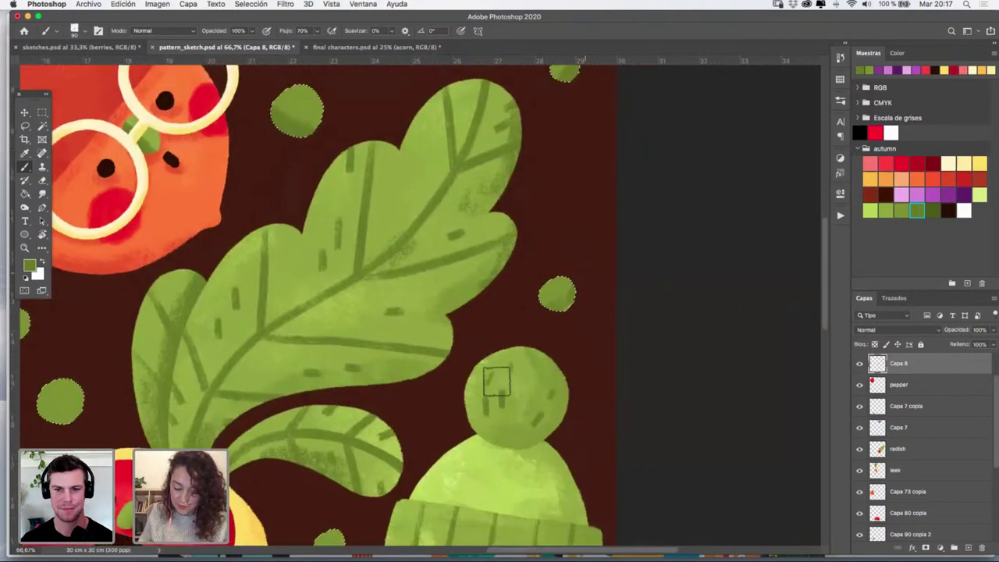
{"action": "scroll", "coordinate": [494, 383], "scroll_direction": "down", "scroll_amount": 10}
{"action": "scroll", "coordinate": [495, 383], "scroll_direction": "left", "scroll_amount": 7}
{"action": "scroll", "coordinate": [541, 221], "scroll_direction": "down", "scroll_amount": 1}
{"action": "scroll", "coordinate": [542, 221], "scroll_direction": "left", "scroll_amount": 1}
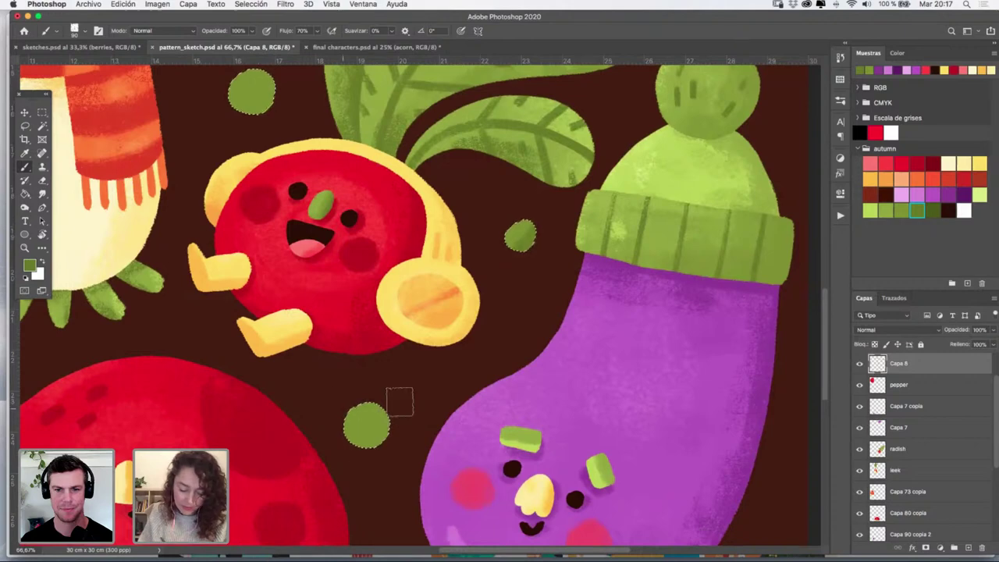
{"action": "scroll", "coordinate": [398, 203], "scroll_direction": "up", "scroll_amount": 5}
{"action": "scroll", "coordinate": [398, 203], "scroll_direction": "left", "scroll_amount": 5}
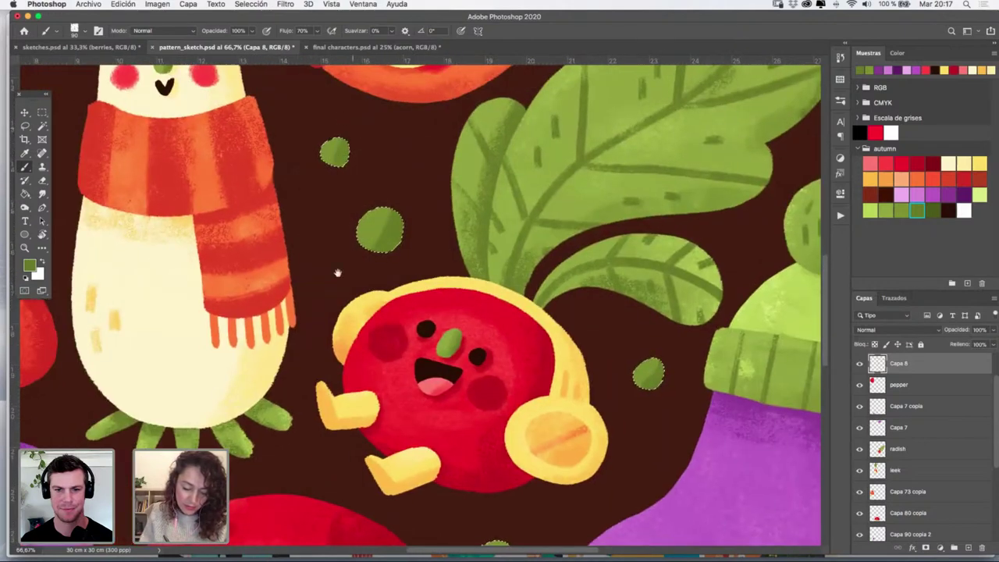
Shade the dots around the orange mushroom's legs and the two small purple berries with the darker green
{"action": "scroll", "coordinate": [562, 212], "scroll_direction": "down", "scroll_amount": 5}
{"action": "scroll", "coordinate": [562, 211], "scroll_direction": "left", "scroll_amount": 8}
{"action": "scroll", "coordinate": [474, 384], "scroll_direction": "down", "scroll_amount": 5}
{"action": "scroll", "coordinate": [474, 383], "scroll_direction": "left", "scroll_amount": 8}
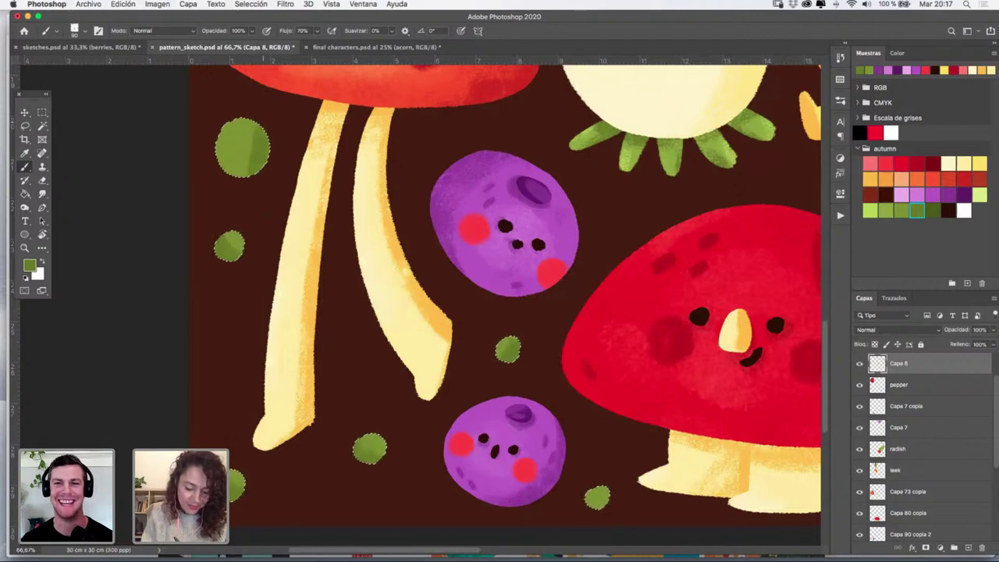
{"action": "scroll", "coordinate": [591, 392], "scroll_direction": "down", "scroll_amount": 5}
{"action": "scroll", "coordinate": [591, 392], "scroll_direction": "right", "scroll_amount": 3}
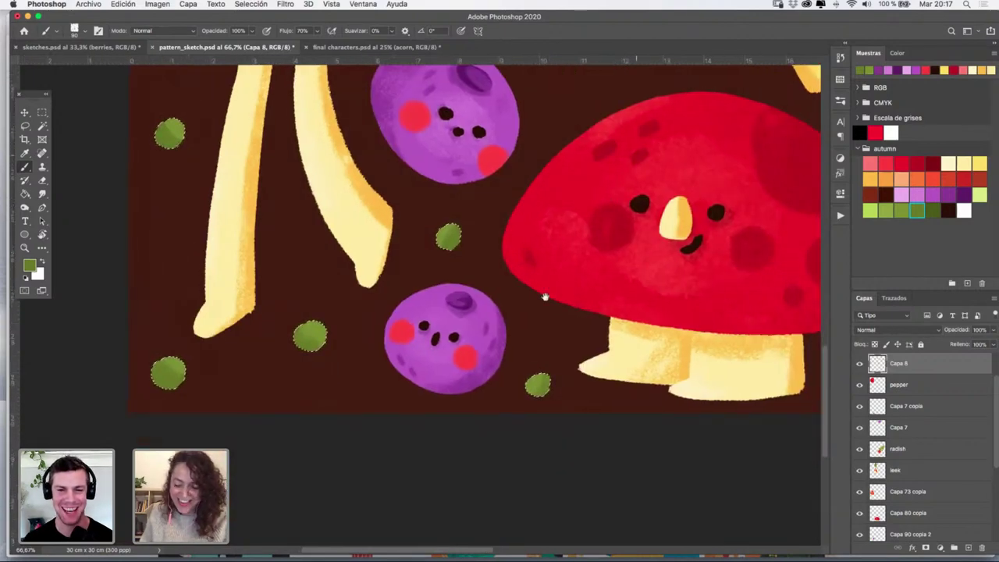
Switch to the light green autumn swatch and add textured highlights to the dots around the orange mushroom's cap
{"action": "scroll", "coordinate": [544, 292], "scroll_direction": "up", "scroll_amount": 6}
{"action": "scroll", "coordinate": [544, 292], "scroll_direction": "right", "scroll_amount": 3}
{"action": "left_click_drag", "start_coordinate": [680, 365], "coordinate": [634, 409]}
{"action": "left_click_drag", "start_coordinate": [502, 361], "coordinate": [840, 520]}
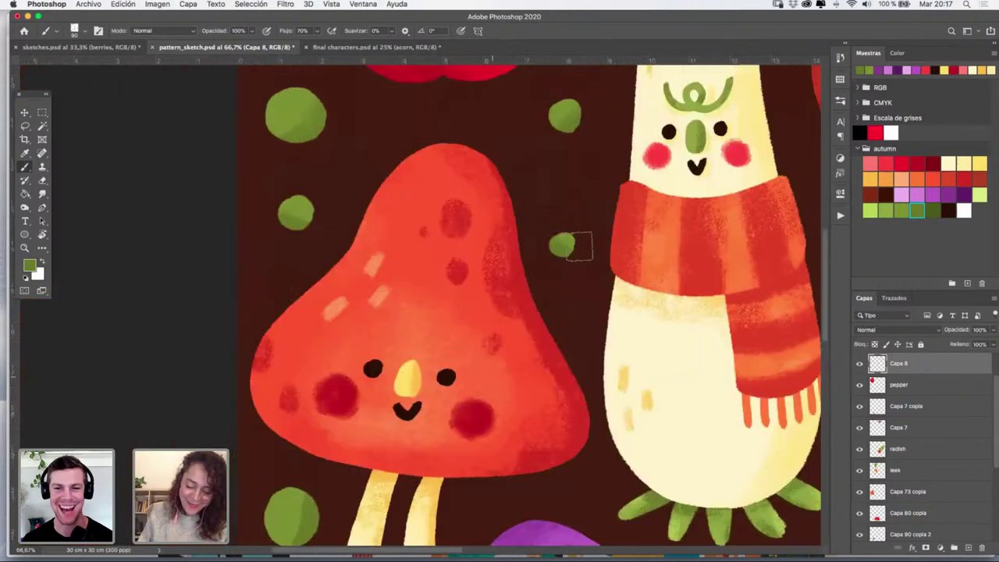
{"action": "left_click", "coordinate": [870, 210]}
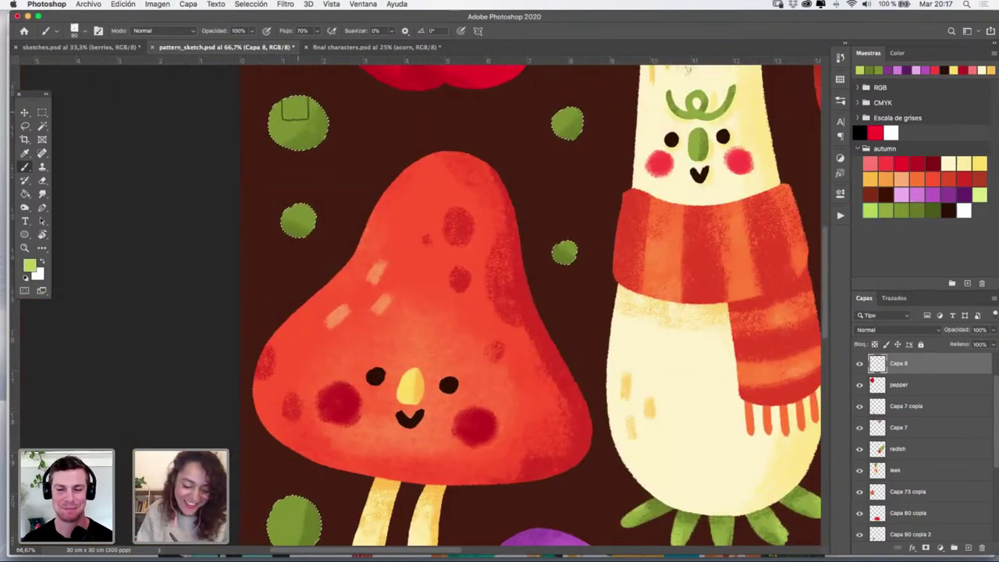
{"action": "left_click_drag", "start_coordinate": [567, 121], "coordinate": [573, 143]}
{"action": "mouse_move", "coordinate": [576, 242]}
{"action": "left_mouse_down"}
{"action": "mouse_move", "coordinate": [575, 254]}
{"action": "mouse_move", "coordinate": [565, 252]}
{"action": "left_mouse_up"}
{"action": "left_click_drag", "start_coordinate": [530, 438], "coordinate": [500, 323]}
{"action": "scroll", "coordinate": [500, 323], "scroll_direction": "up", "scroll_amount": 3}
{"action": "scroll", "coordinate": [500, 323], "scroll_direction": "right", "scroll_amount": 2}
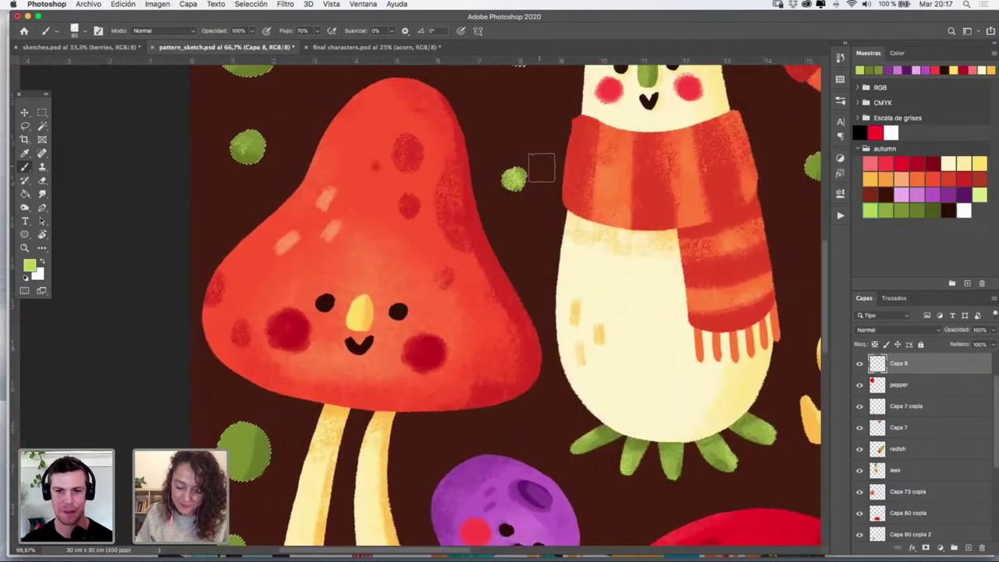
Add light green highlights to the dots beside the orange mushroom's legs and near the small purple berries
{"action": "scroll", "coordinate": [451, 205], "scroll_direction": "down", "scroll_amount": 5}
{"action": "scroll", "coordinate": [451, 205], "scroll_direction": "left", "scroll_amount": 2}
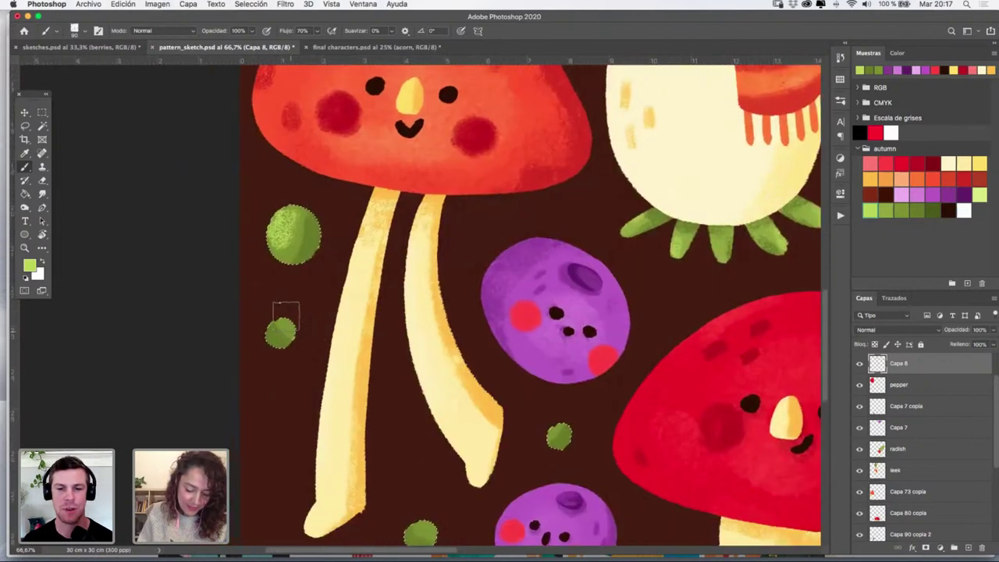
{"action": "scroll", "coordinate": [538, 390], "scroll_direction": "down", "scroll_amount": 3}
{"action": "scroll", "coordinate": [539, 391], "scroll_direction": "right", "scroll_amount": 1}
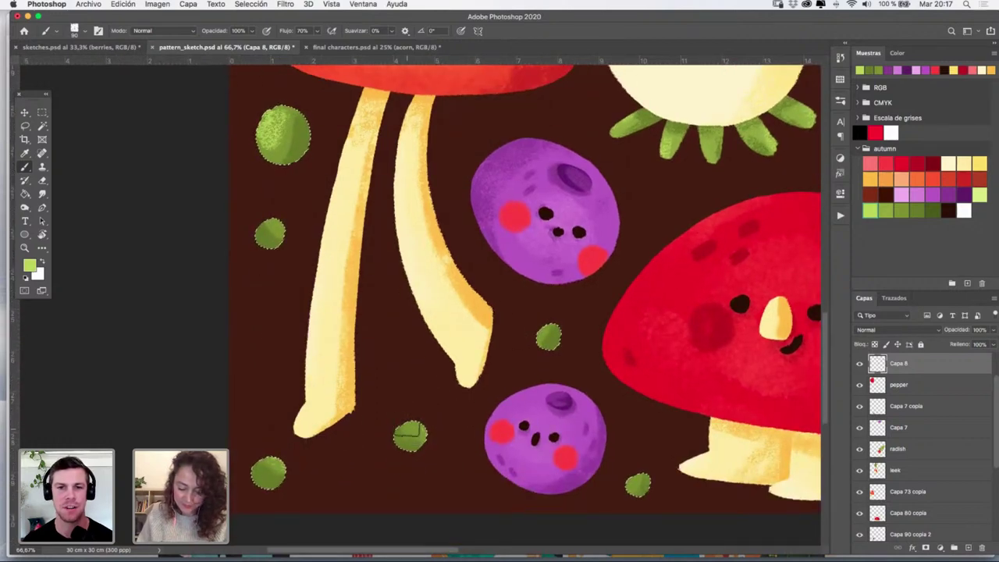
Add light green highlights to the dots around the radish and between the red mushroom and the eggplant
{"action": "scroll", "coordinate": [697, 210], "scroll_direction": "up", "scroll_amount": 6}
{"action": "scroll", "coordinate": [697, 210], "scroll_direction": "right", "scroll_amount": 12}
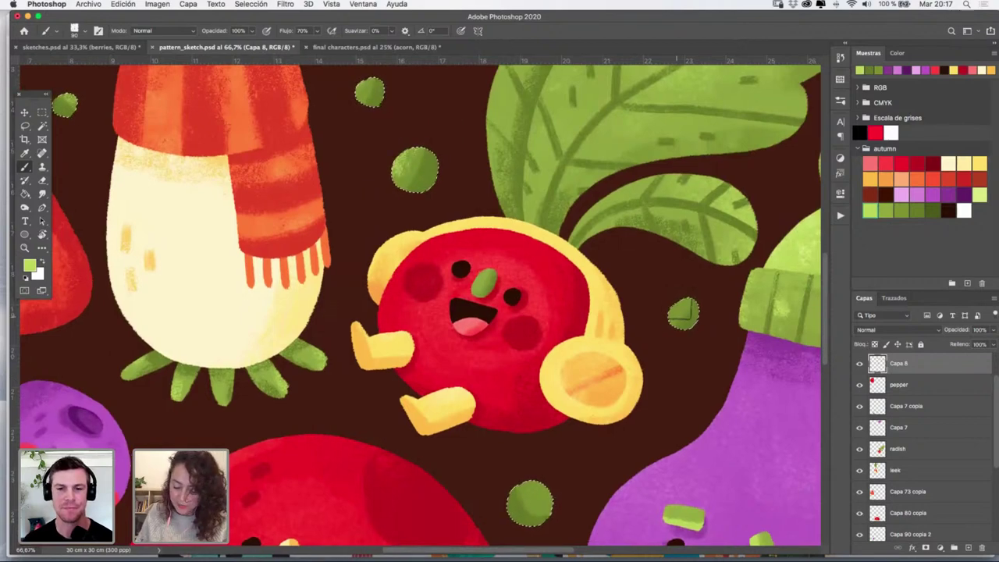
{"action": "left_click_drag", "start_coordinate": [636, 259], "coordinate": [602, 68]}
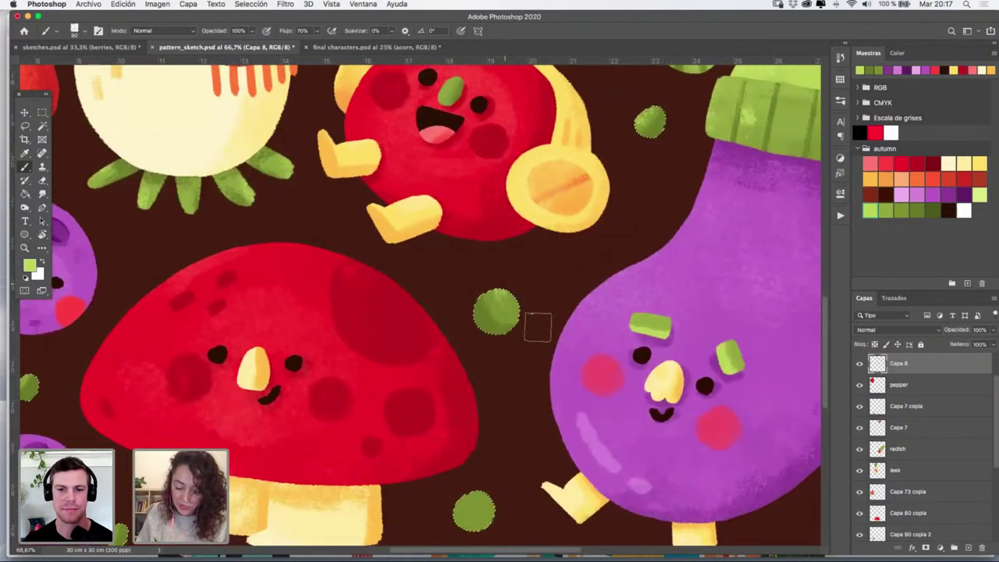
Switch back to the darker green and shade the dots between the red mushroom and the eggplant
{"action": "left_click", "coordinate": [917, 210]}
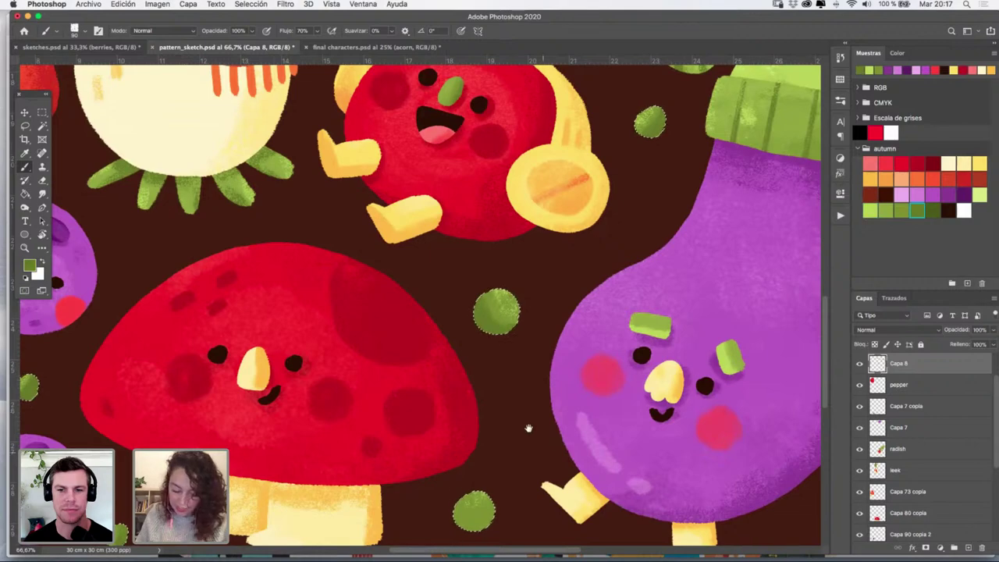
{"action": "left_click_drag", "start_coordinate": [528, 429], "coordinate": [539, 332]}
{"action": "left_click_drag", "start_coordinate": [468, 429], "coordinate": [518, 408]}
{"action": "scroll", "coordinate": [518, 407], "scroll_direction": "up", "scroll_amount": 5}
{"action": "scroll", "coordinate": [518, 408], "scroll_direction": "right", "scroll_amount": 3}
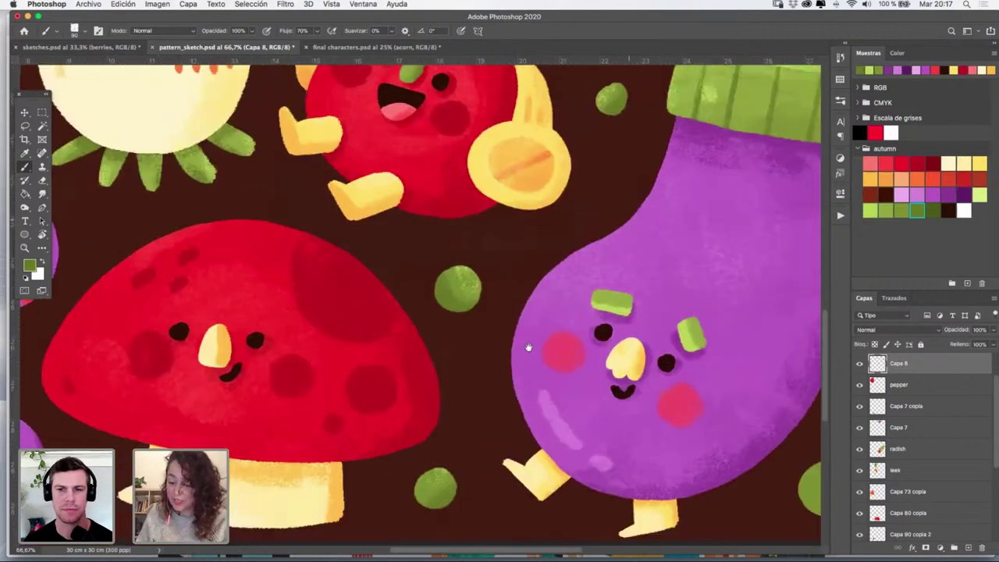
Review the textured brushes in the TOP FAVOURITES group, trying Ultimate Pastel, Nupastel 2017, Noise Control and Ultimate Rough Inking 2
{"action": "left_click", "coordinate": [840, 99]}
{"action": "scroll", "coordinate": [824, 164], "scroll_direction": "up", "scroll_amount": 2}
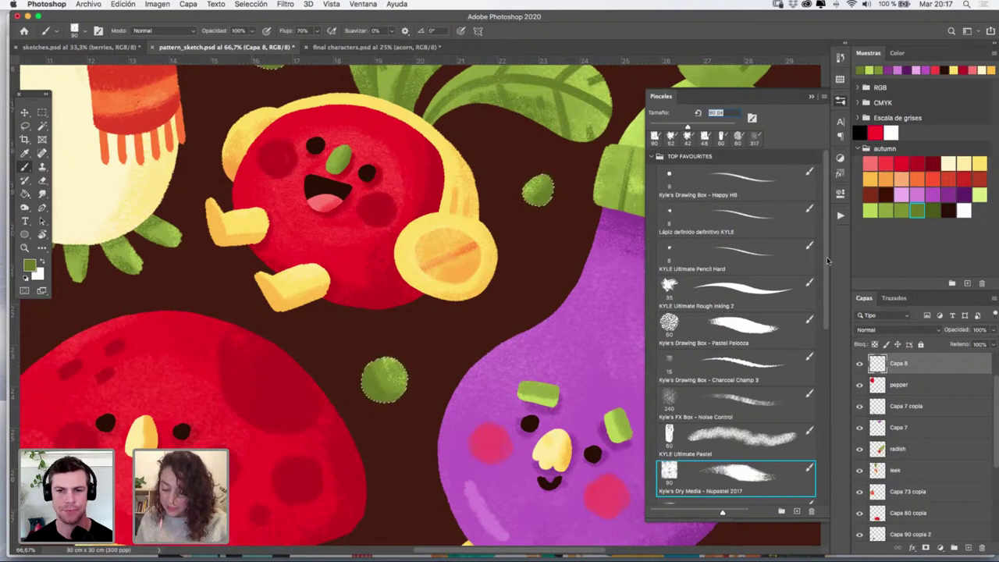
{"action": "scroll", "coordinate": [819, 299], "scroll_direction": "down", "scroll_amount": 4}
{"action": "scroll", "coordinate": [820, 298], "scroll_direction": "down", "scroll_amount": 2}
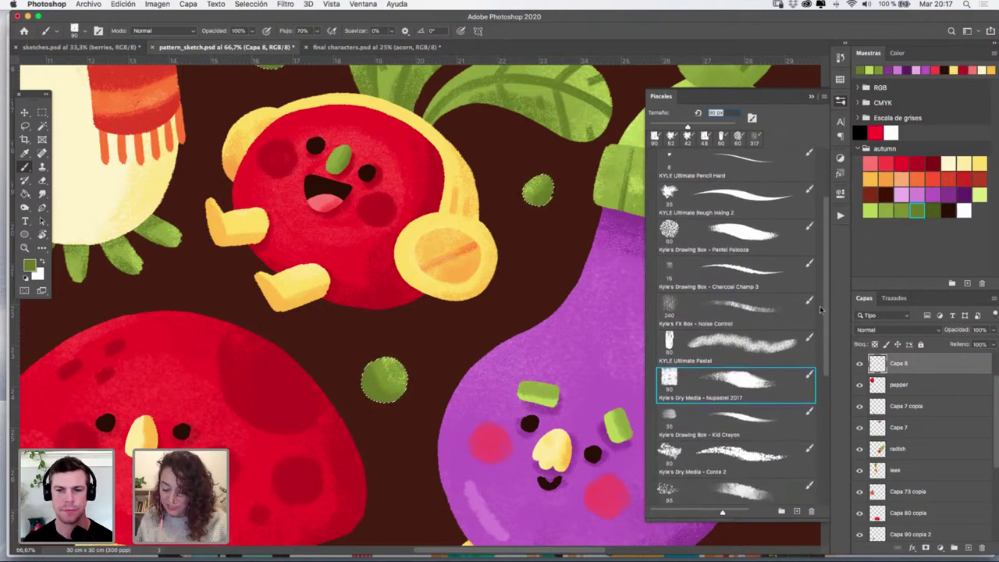
{"action": "left_click", "coordinate": [727, 355]}
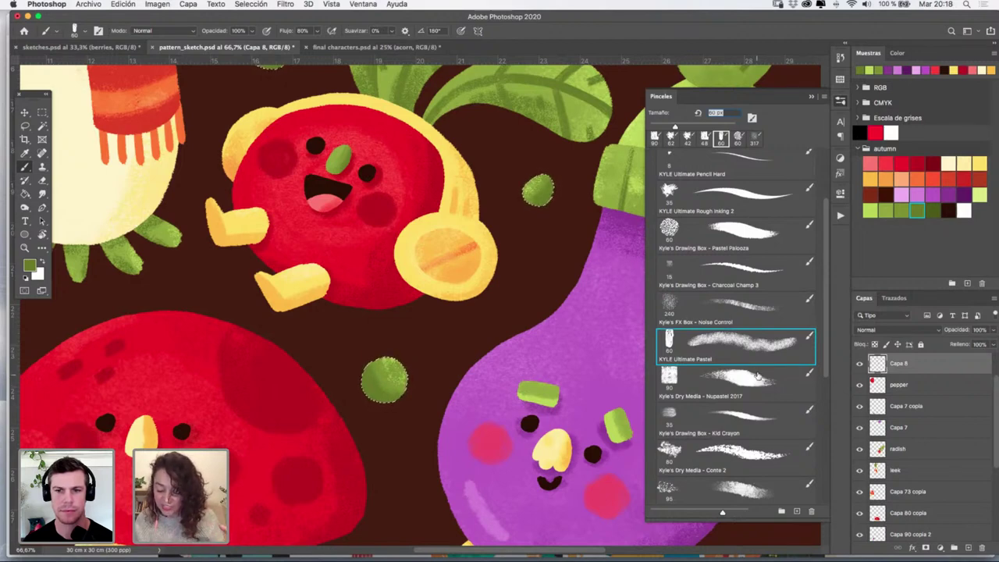
{"action": "left_click", "coordinate": [757, 378]}
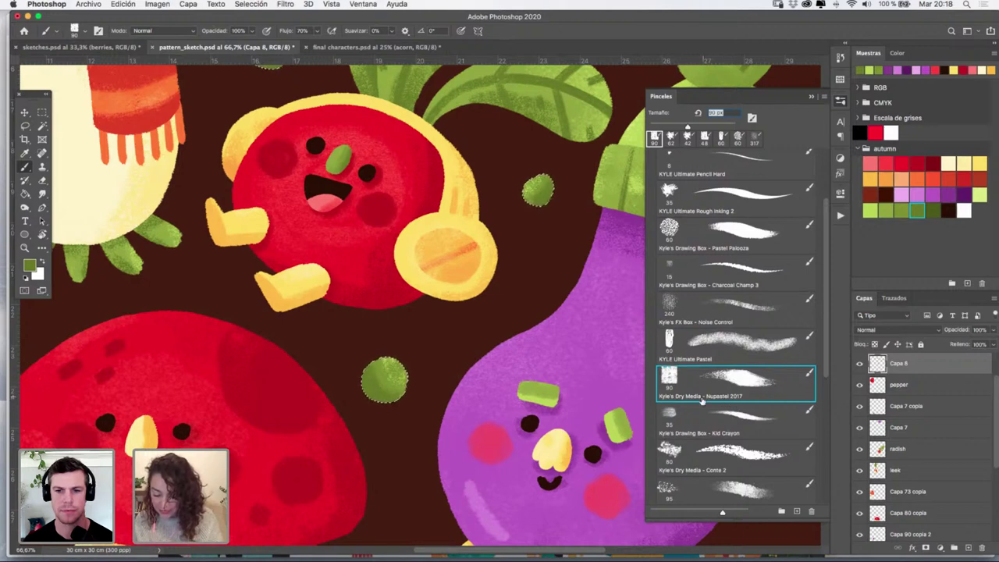
{"action": "left_click", "coordinate": [750, 312]}
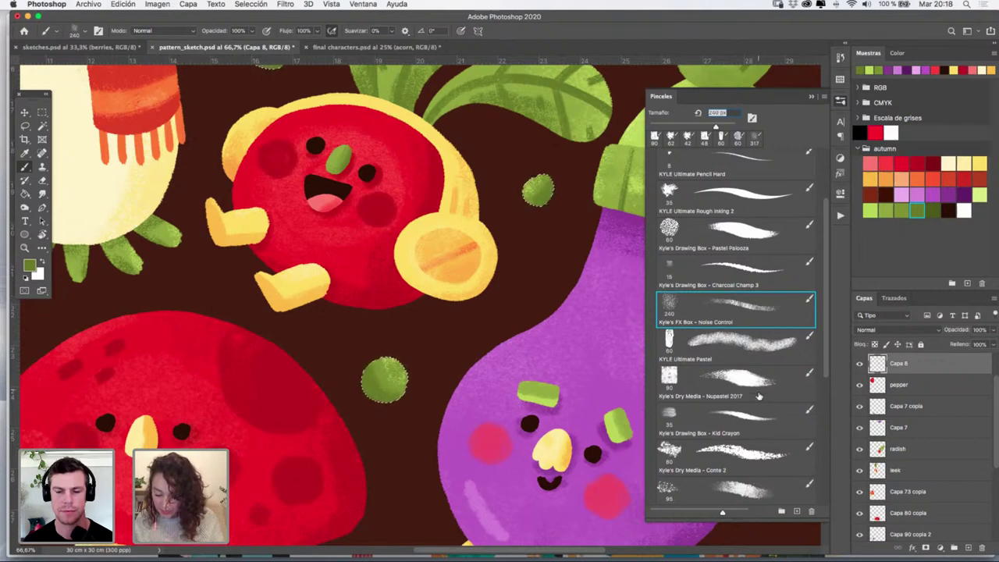
{"action": "left_click", "coordinate": [757, 391]}
{"action": "left_click", "coordinate": [748, 306]}
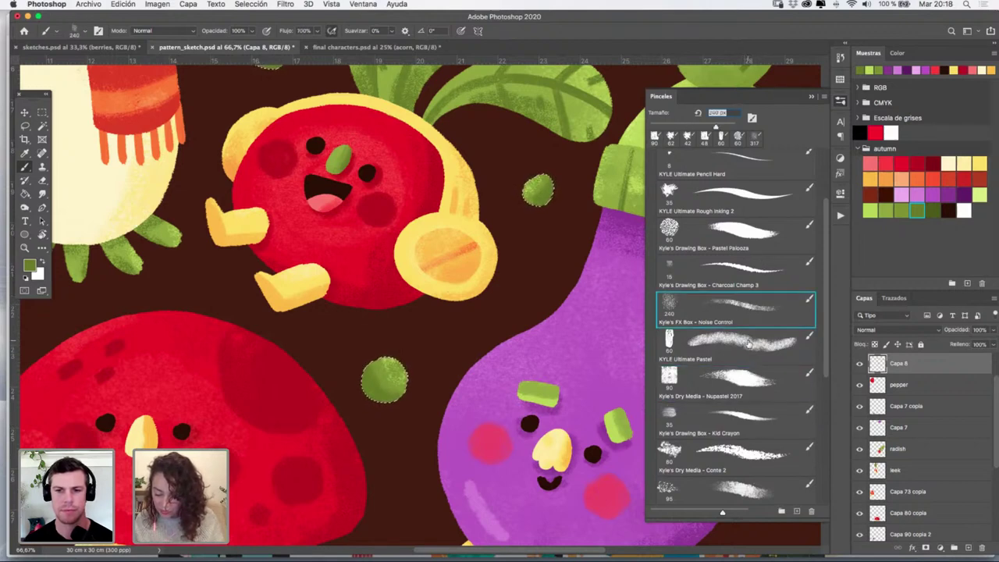
{"action": "left_click", "coordinate": [748, 344]}
{"action": "left_click", "coordinate": [747, 379]}
{"action": "left_click", "coordinate": [755, 195]}
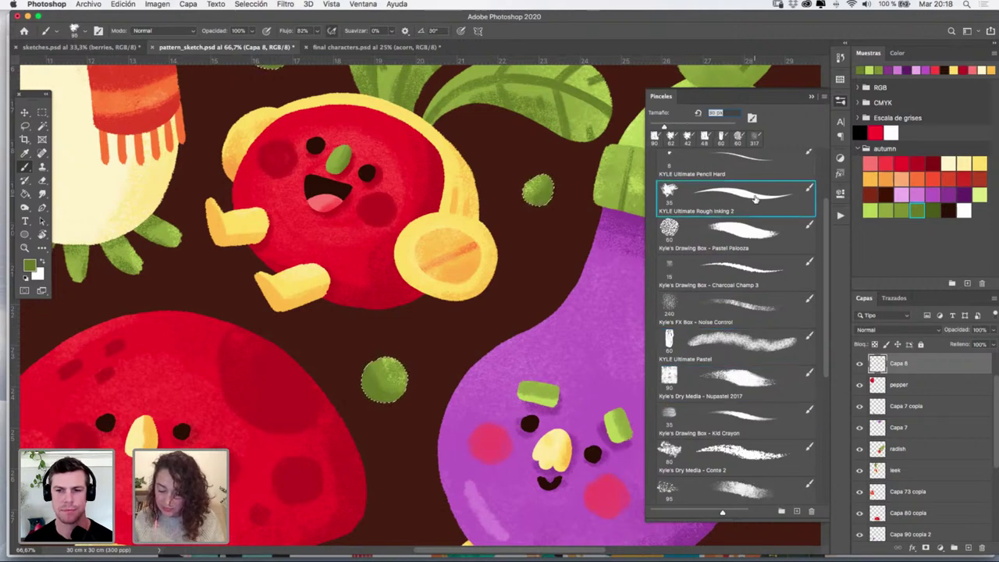
{"action": "left_click", "coordinate": [811, 96]}
Set the painting colour to the light green autumn swatch and choose the Kyle's Dry Media - Nupastel 2017 brush
{"action": "scroll", "coordinate": [614, 243], "scroll_direction": "right", "scroll_amount": 5}
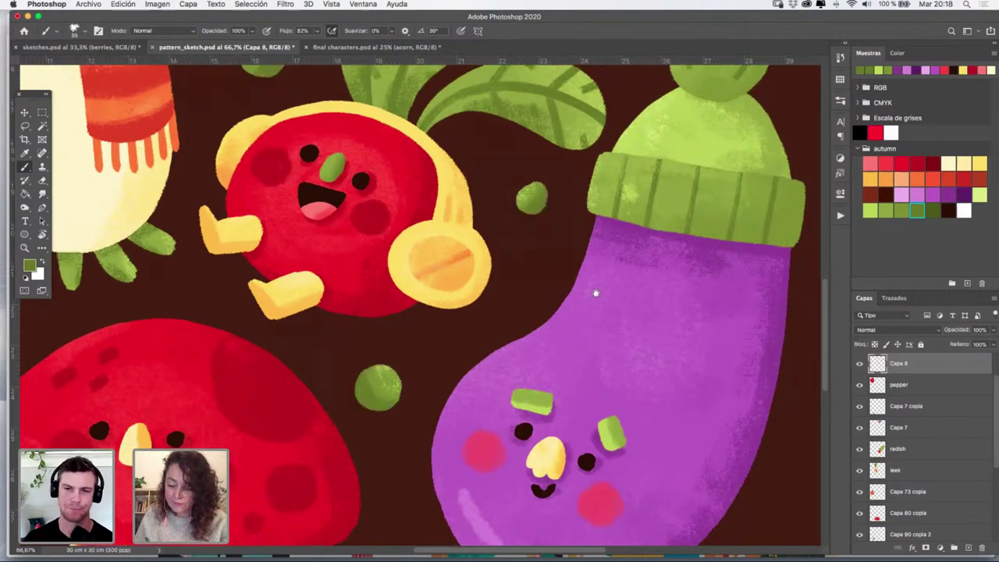
{"action": "scroll", "coordinate": [595, 290], "scroll_direction": "up", "scroll_amount": 8}
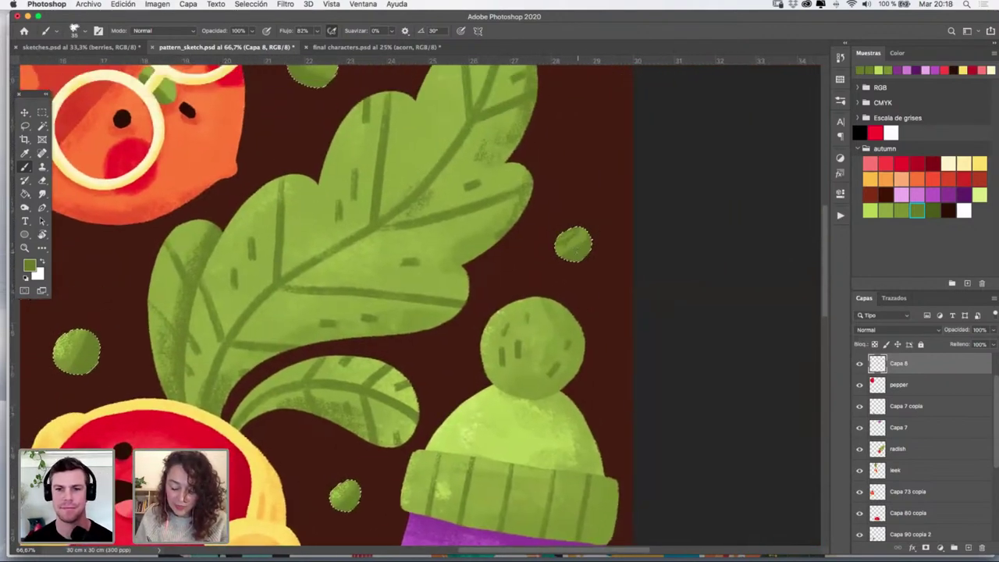
{"action": "left_click", "coordinate": [870, 211]}
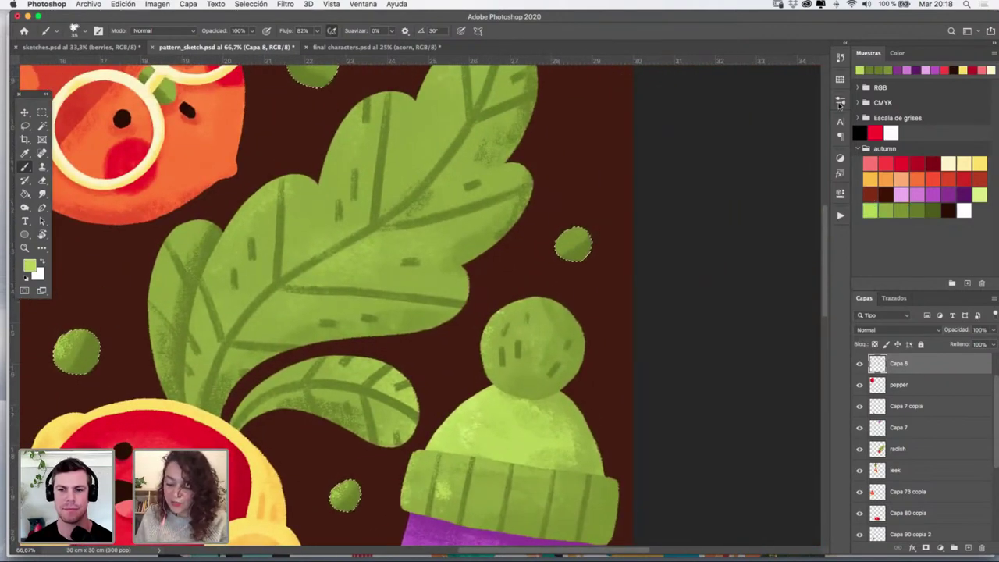
{"action": "left_click", "coordinate": [841, 101]}
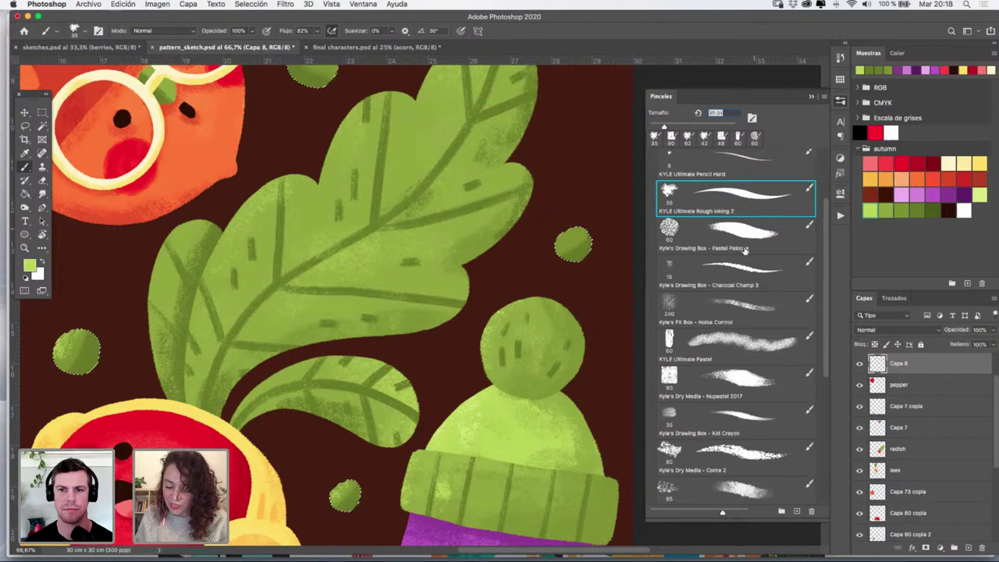
{"action": "left_click", "coordinate": [743, 378]}
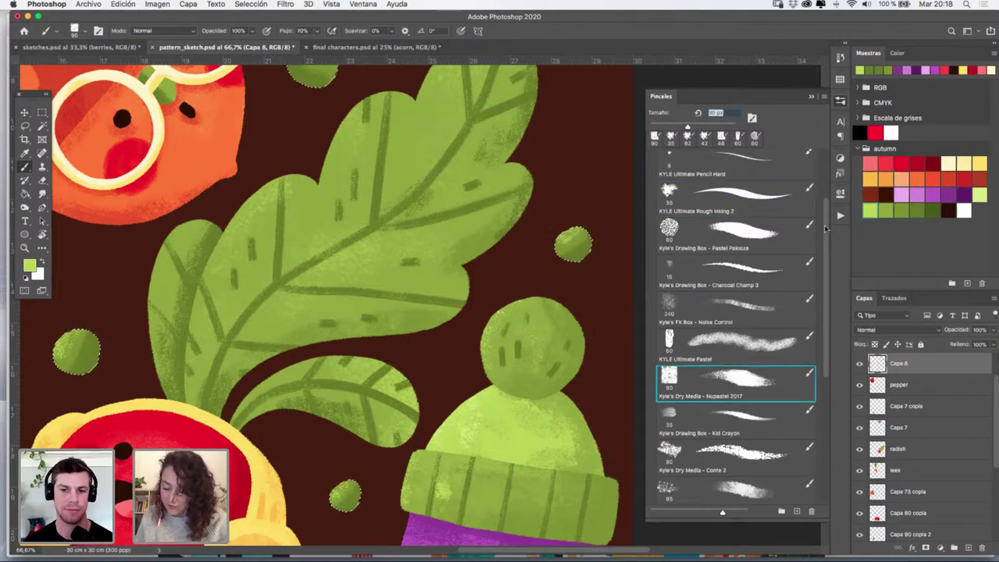
{"action": "left_click_drag", "start_coordinate": [825, 228], "coordinate": [829, 169]}
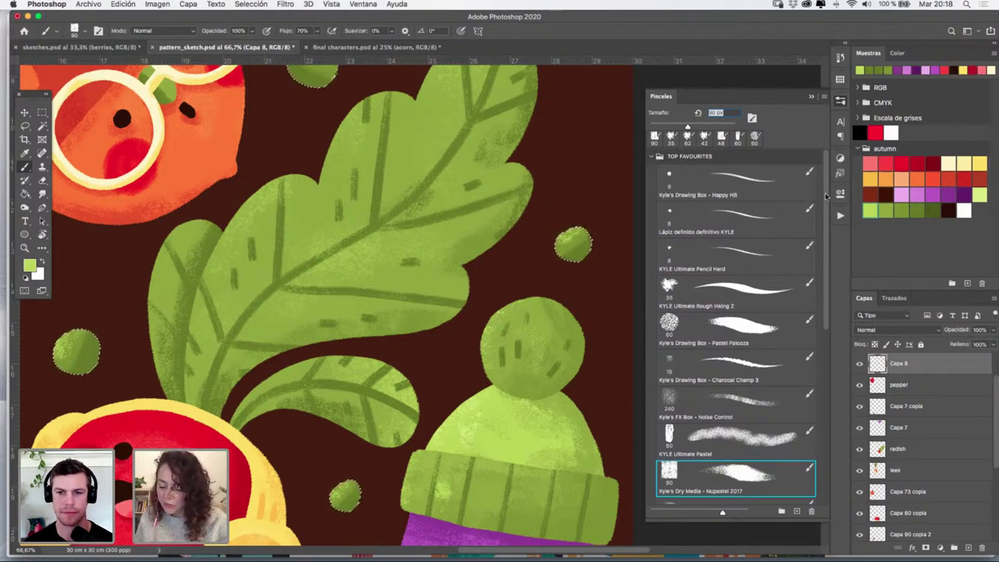
{"action": "mouse_move", "coordinate": [825, 196]}
{"action": "left_mouse_down"}
{"action": "mouse_move", "coordinate": [828, 317]}
{"action": "mouse_move", "coordinate": [825, 202]}
{"action": "left_mouse_up"}
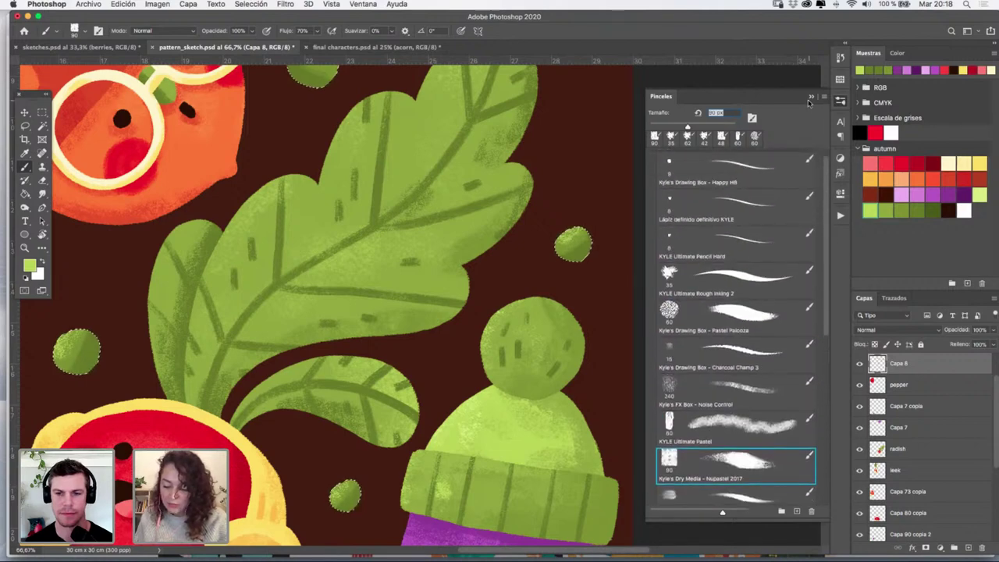
{"action": "left_click", "coordinate": [810, 97]}
Add light green textured highlights to the dots around the radish leaves, the acorn, the large purple berries and the leek top
{"action": "scroll", "coordinate": [647, 235], "scroll_direction": "up", "scroll_amount": 5}
{"action": "scroll", "coordinate": [648, 234], "scroll_direction": "left", "scroll_amount": 2}
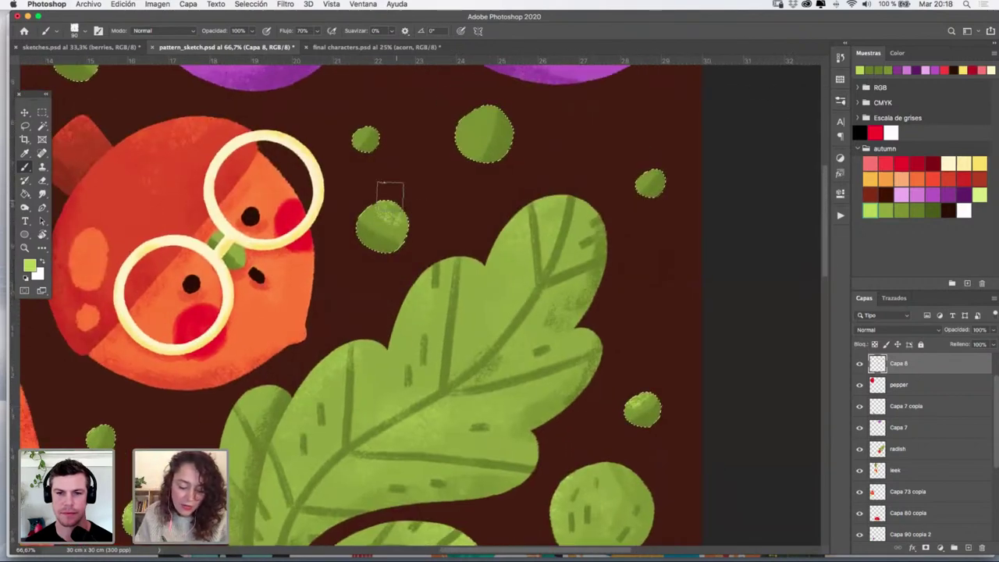
{"action": "mouse_move", "coordinate": [486, 118]}
{"action": "left_mouse_down"}
{"action": "mouse_move", "coordinate": [464, 134]}
{"action": "mouse_move", "coordinate": [473, 139]}
{"action": "left_mouse_up"}
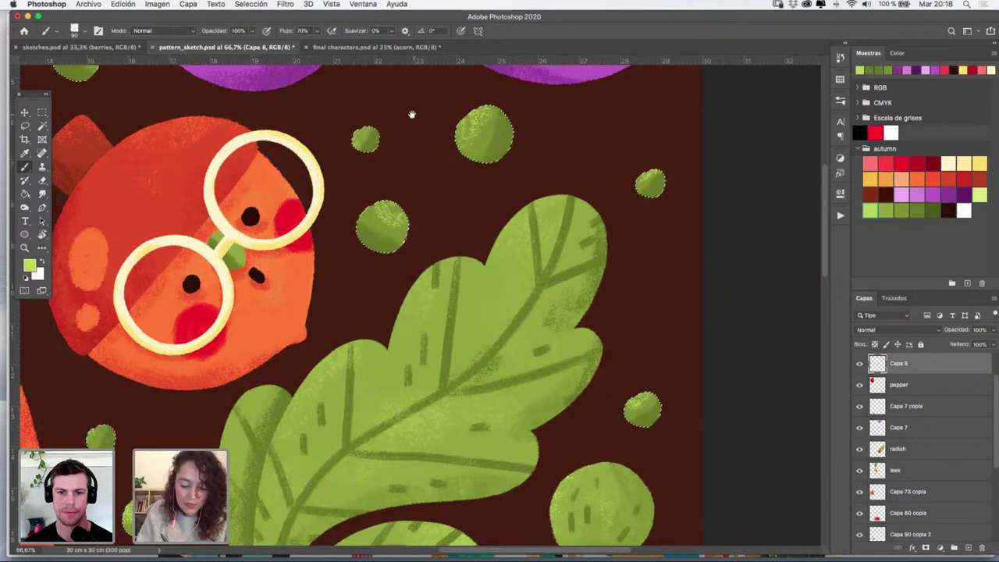
{"action": "mouse_move", "coordinate": [411, 115]}
{"action": "left_mouse_down"}
{"action": "mouse_move", "coordinate": [450, 284]}
{"action": "mouse_move", "coordinate": [477, 323]}
{"action": "left_mouse_up"}
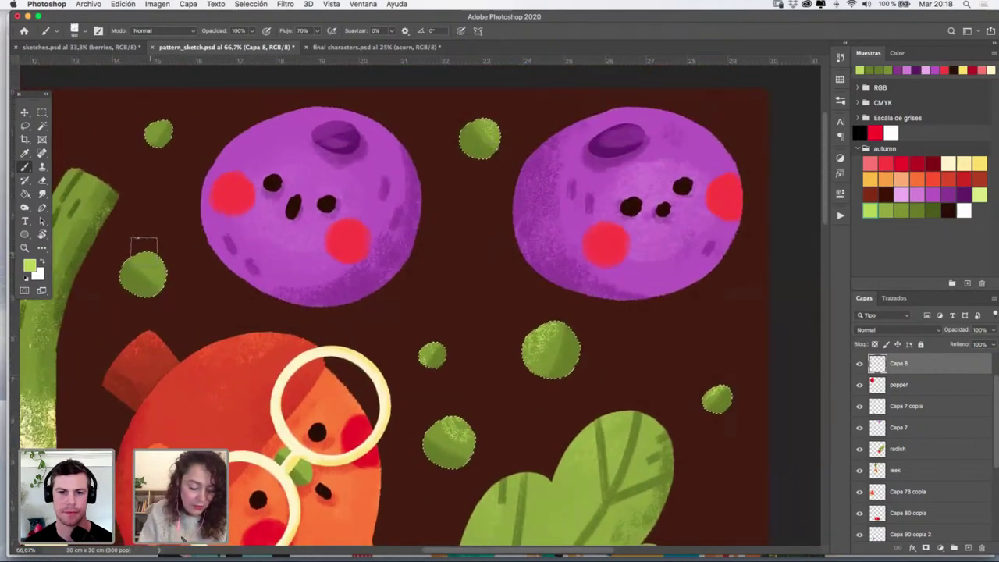
{"action": "left_click_drag", "start_coordinate": [144, 257], "coordinate": [156, 267]}
{"action": "left_click_drag", "start_coordinate": [156, 127], "coordinate": [162, 133]}
Check the dots across the whole pattern and clear the selection around them
{"action": "left_click_drag", "start_coordinate": [458, 311], "coordinate": [536, 147]}
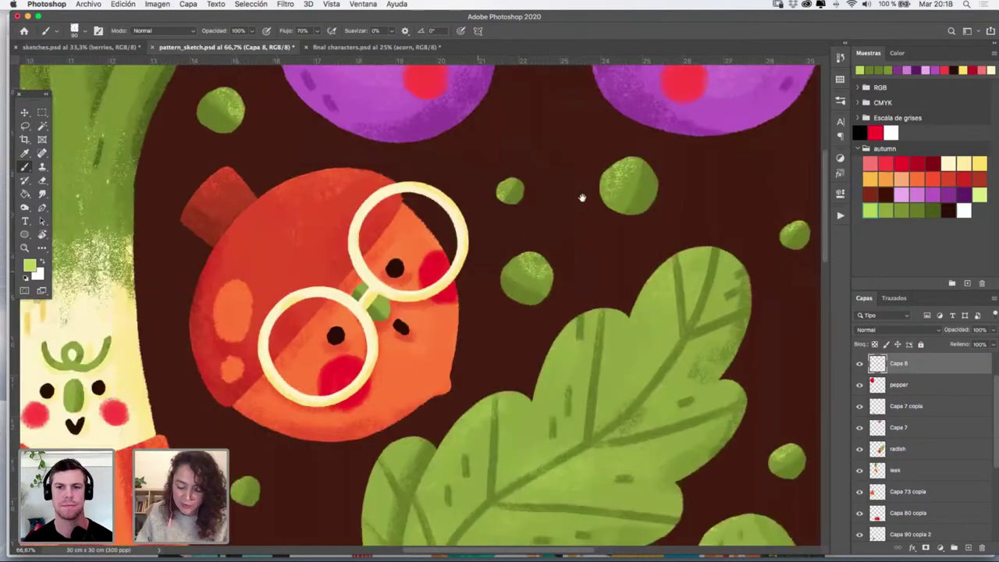
{"action": "left_click_drag", "start_coordinate": [363, 522], "coordinate": [553, 180]}
{"action": "left_click_drag", "start_coordinate": [338, 424], "coordinate": [547, 94]}
{"action": "left_click_drag", "start_coordinate": [427, 470], "coordinate": [554, 376]}
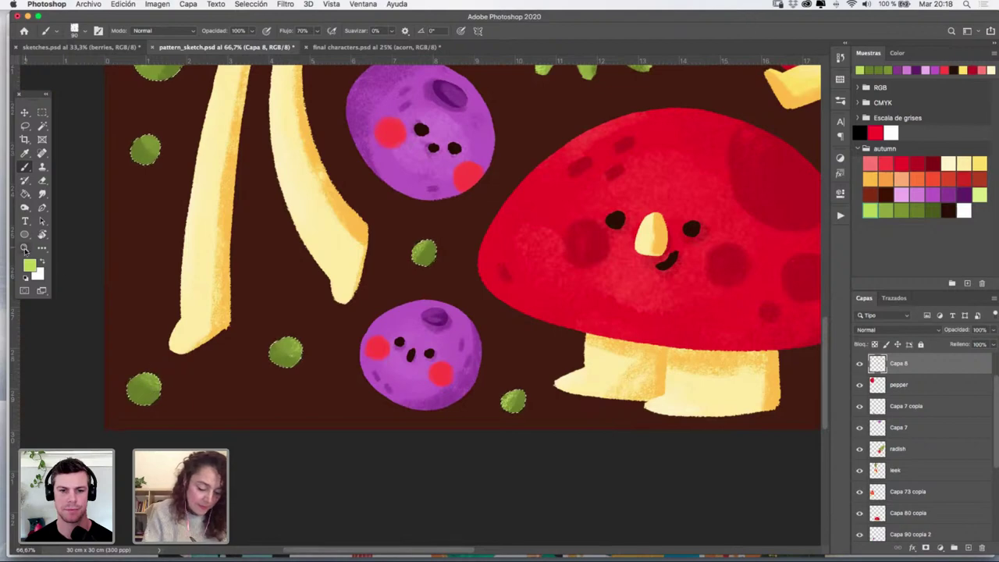
{"action": "left_click", "coordinate": [24, 249]}
{"action": "left_click", "coordinate": [518, 255], "text": "alt"}
{"action": "left_click", "coordinate": [528, 254], "text": "alt"}
{"action": "left_click", "coordinate": [537, 254], "text": "alt"}
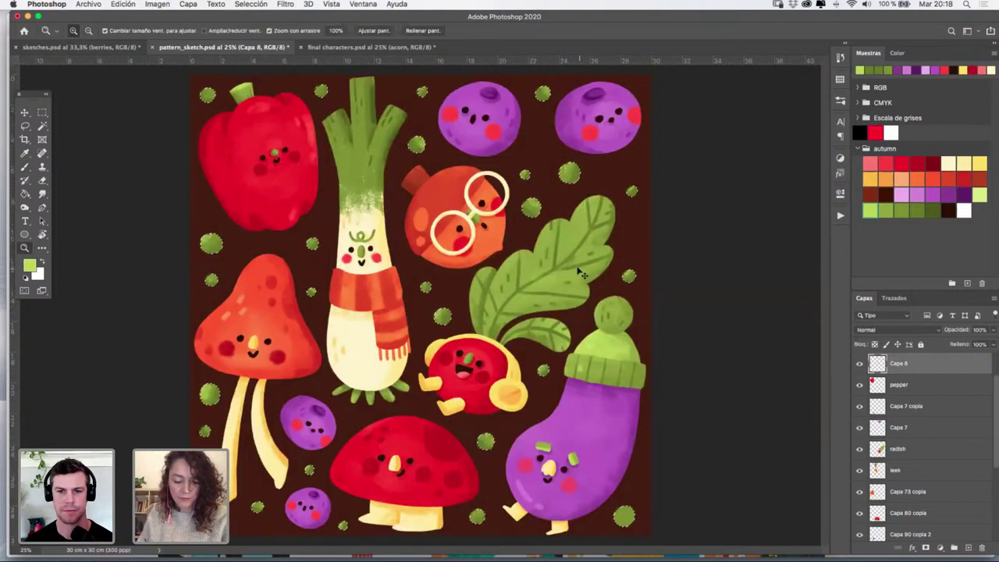
{"action": "left_click", "coordinate": [612, 316], "text": "alt"}
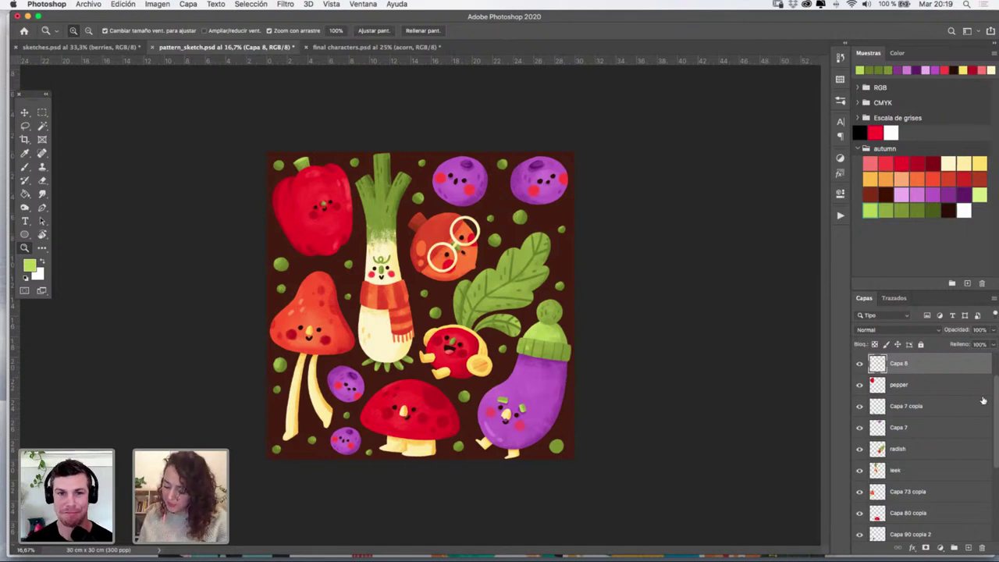
Duplicate all layers from Capa 90 copia up to acorn and merge the copies into a single layer
{"action": "scroll", "coordinate": [994, 397], "scroll_direction": "down", "scroll_amount": 5}
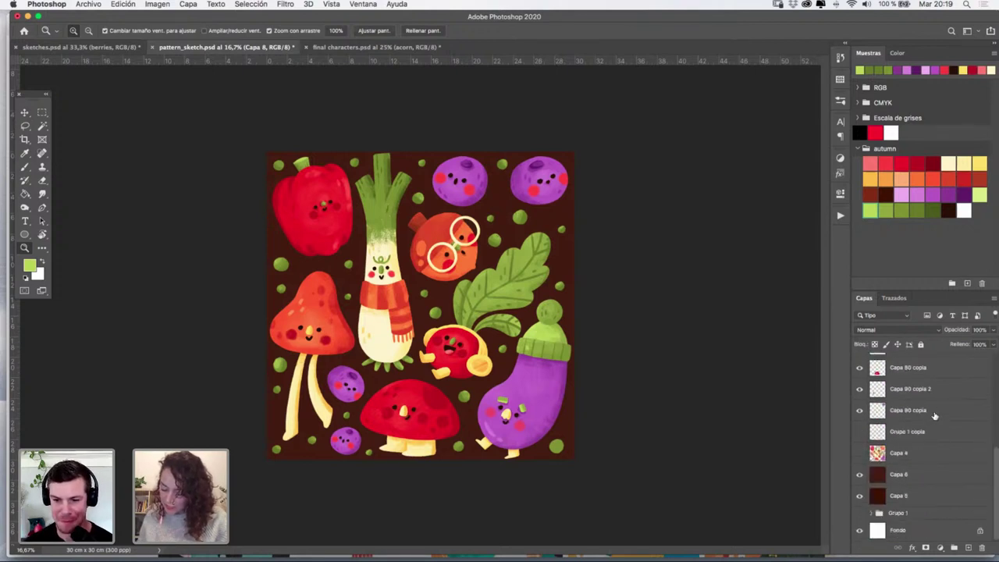
{"action": "left_click", "coordinate": [934, 413]}
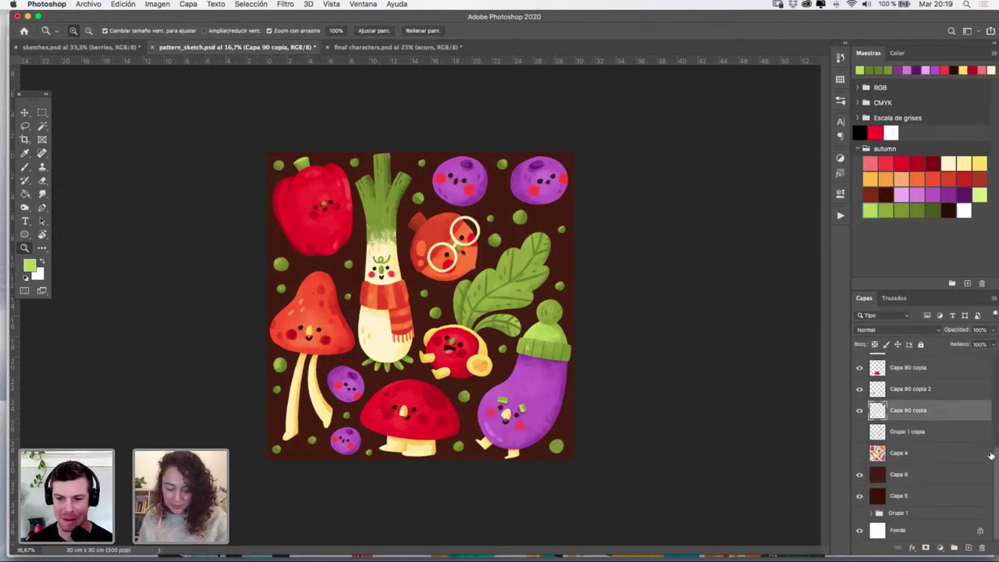
{"action": "left_click_drag", "start_coordinate": [996, 456], "coordinate": [986, 346]}
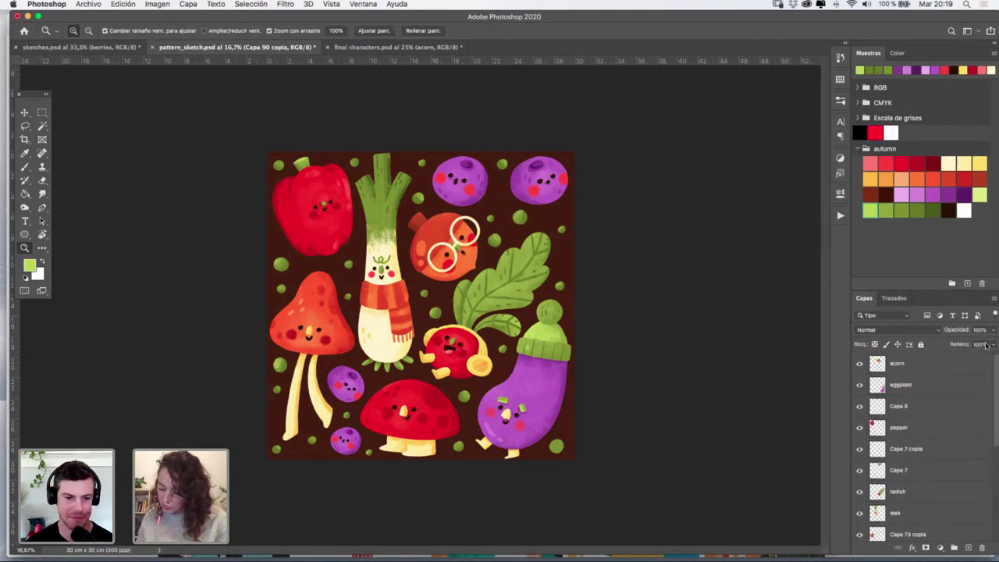
{"action": "left_click", "coordinate": [947, 364], "text": "shift"}
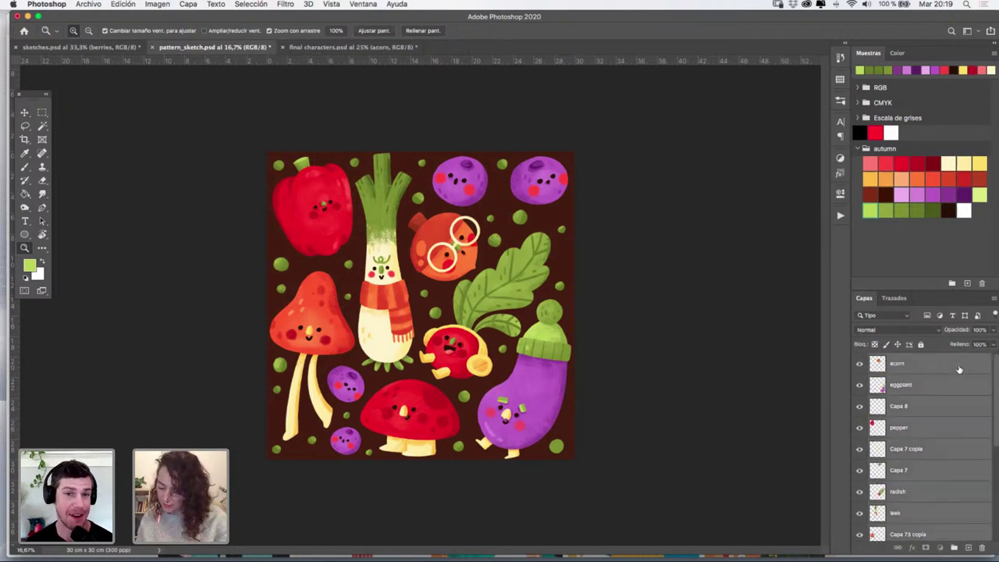
{"action": "key", "text": "super+j"}
{"action": "key", "text": "super+e"}
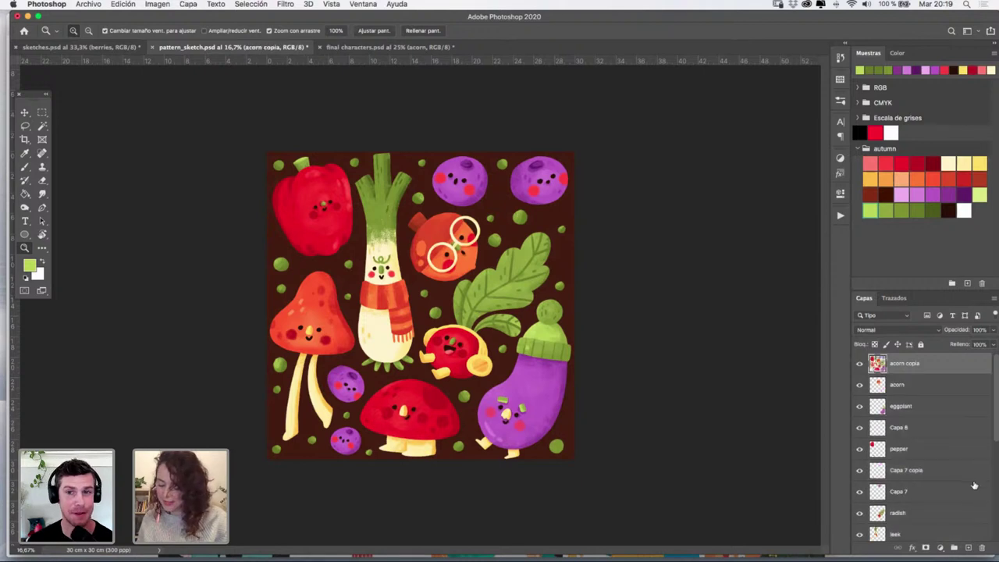
Hide the original separate layers from acorn down to Capa 90 copia and save pattern_sketch.psd
{"action": "left_click_drag", "start_coordinate": [860, 388], "coordinate": [859, 535]}
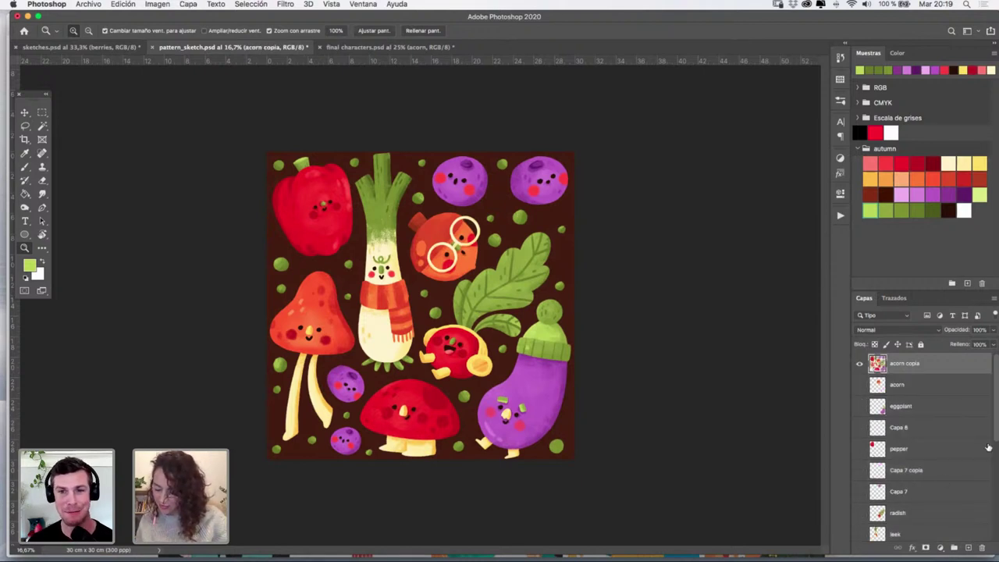
{"action": "scroll", "coordinate": [989, 445], "scroll_direction": "down", "scroll_amount": 3}
{"action": "left_click_drag", "start_coordinate": [991, 479], "coordinate": [983, 493]}
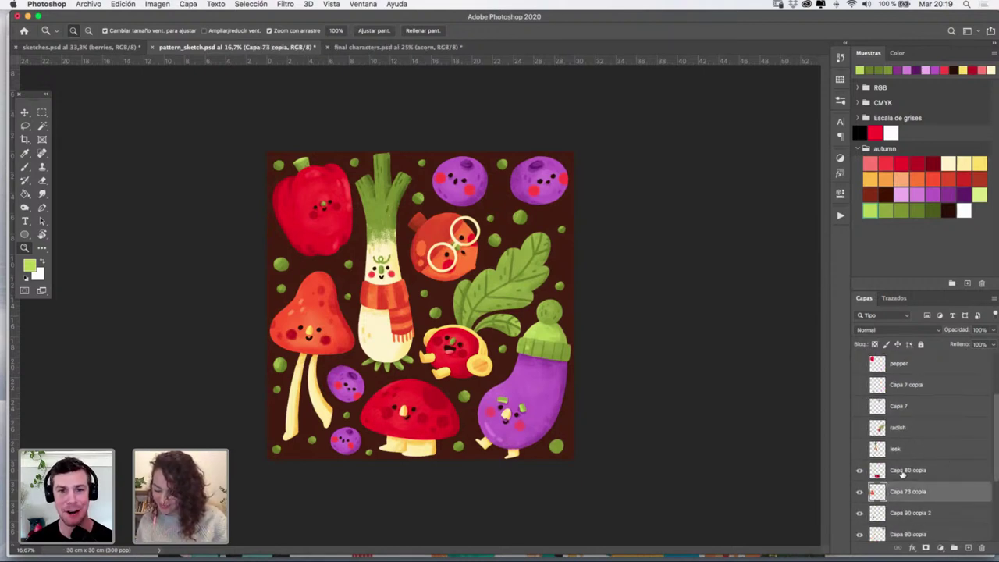
{"action": "left_click_drag", "start_coordinate": [860, 472], "coordinate": [862, 532]}
{"action": "scroll", "coordinate": [991, 464], "scroll_direction": "down", "scroll_amount": 5}
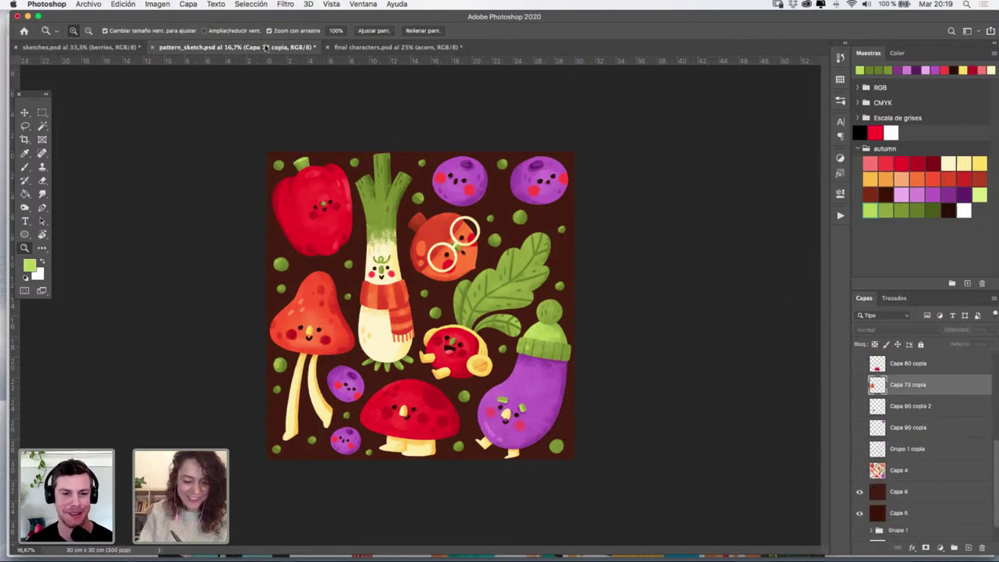
{"action": "key", "text": "super+s"}
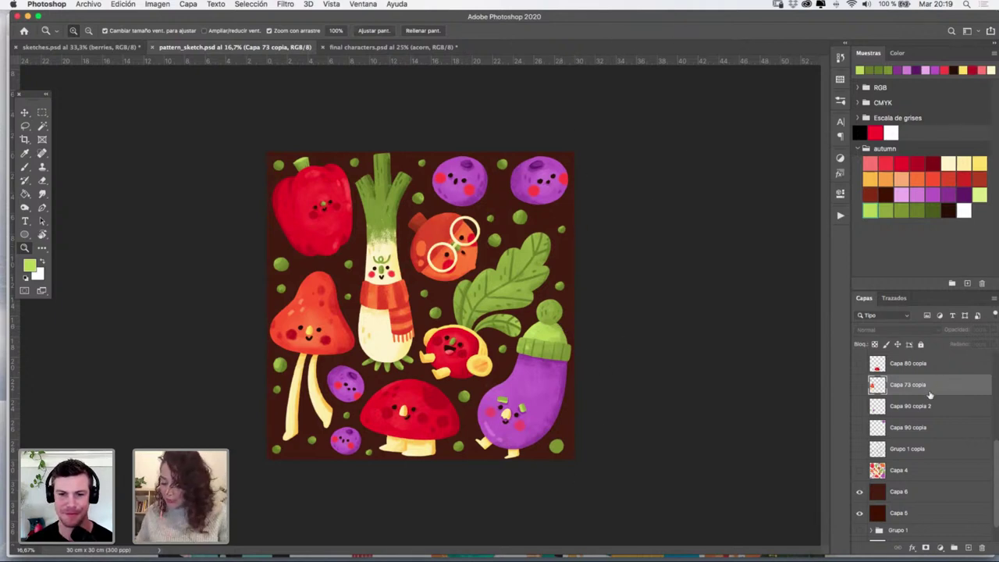
Select the merged acorn copia layer and define the artwork as a pattern named "autumn characters"
{"action": "left_click_drag", "start_coordinate": [993, 441], "coordinate": [988, 332]}
{"action": "left_click", "coordinate": [914, 364]}
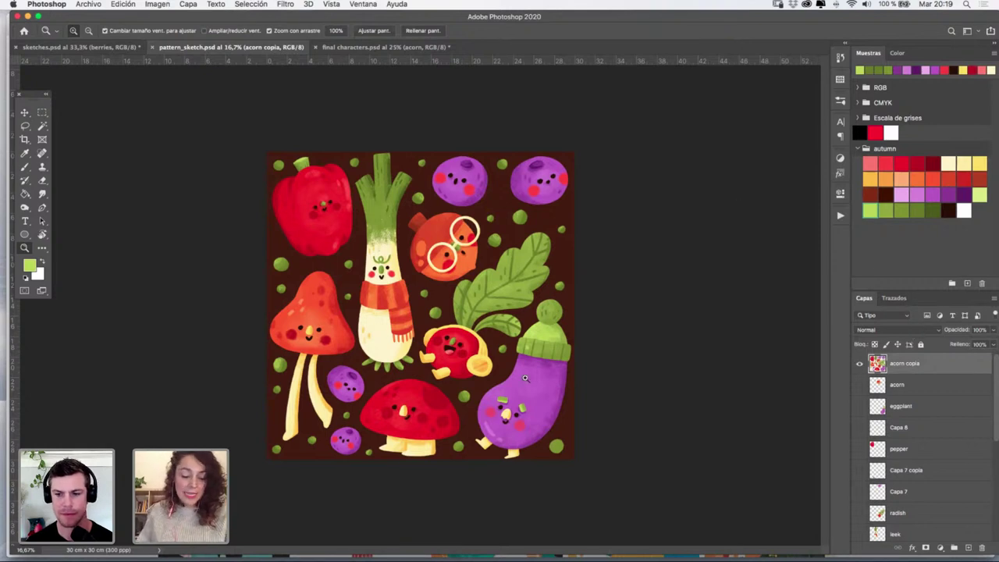
{"action": "left_click", "coordinate": [157, 5]}
{"action": "mouse_move", "coordinate": [126, 6]}
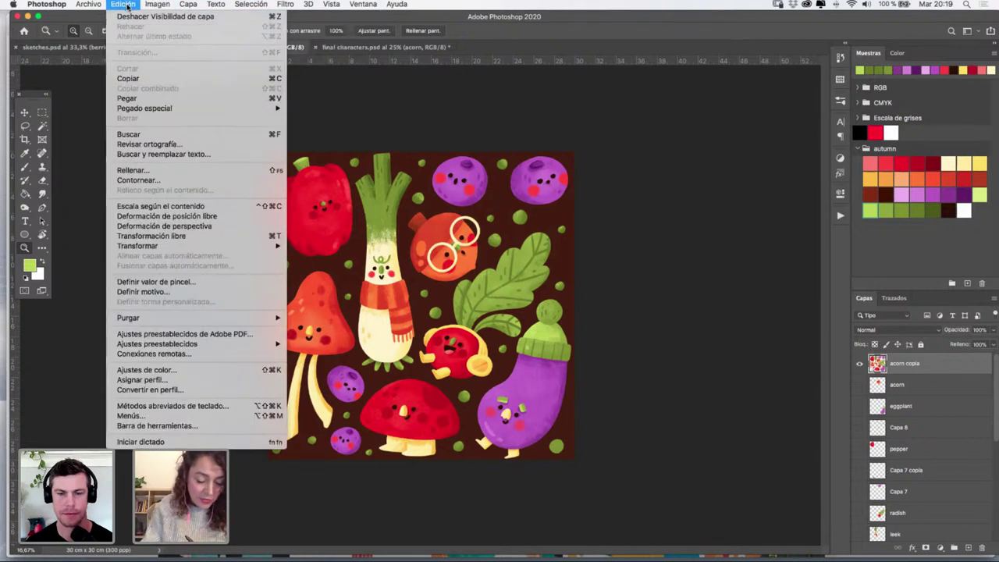
{"action": "mouse_move", "coordinate": [160, 6]}
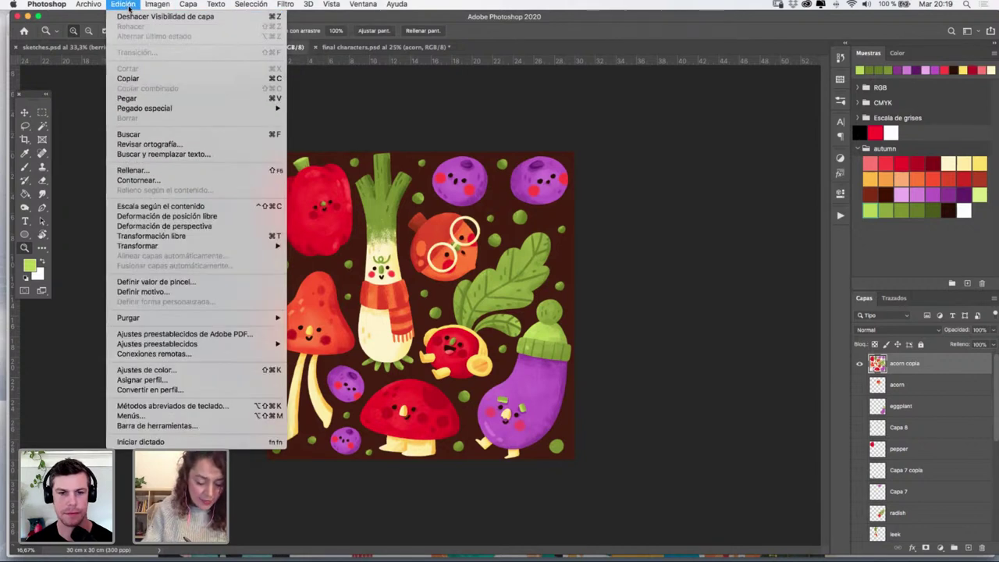
{"action": "left_click", "coordinate": [129, 9]}
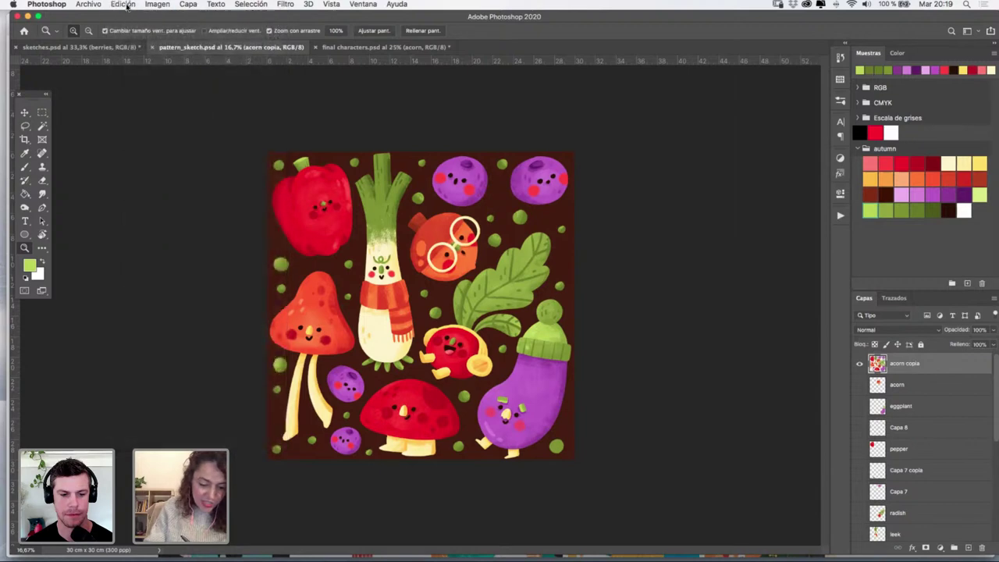
{"action": "left_click", "coordinate": [128, 6]}
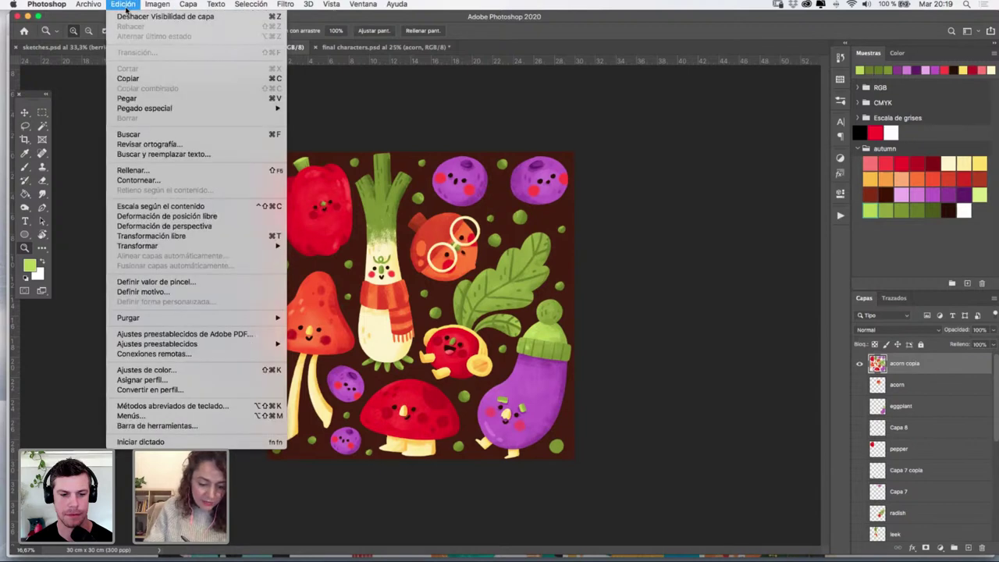
{"action": "left_click", "coordinate": [177, 294]}
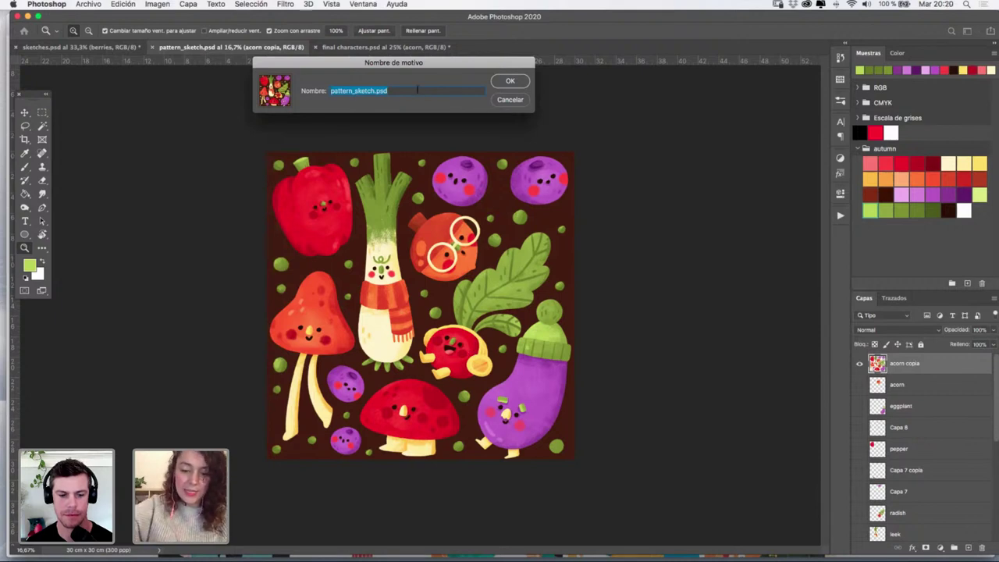
{"action": "type", "text": "a"}
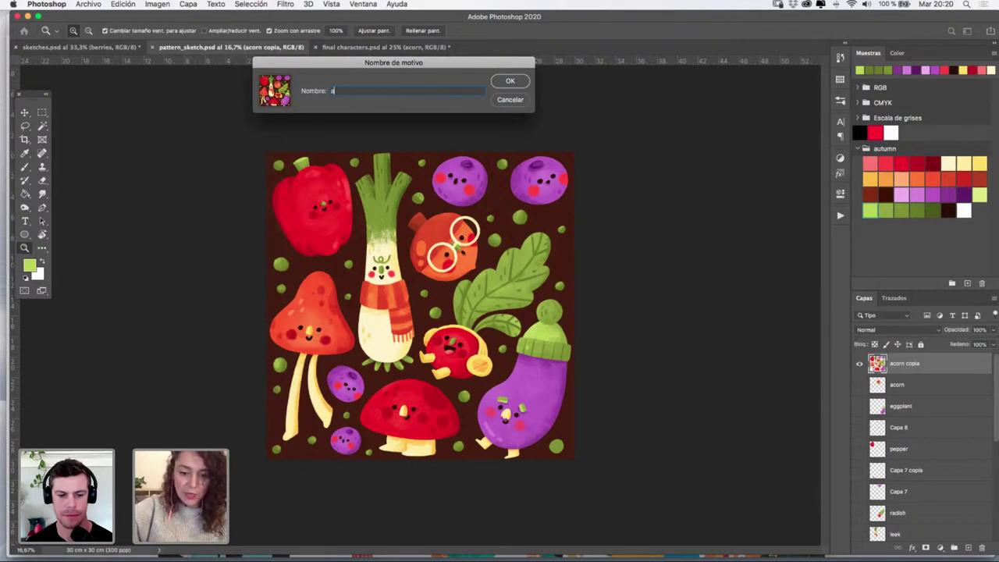
{"action": "type", "text": "m"}
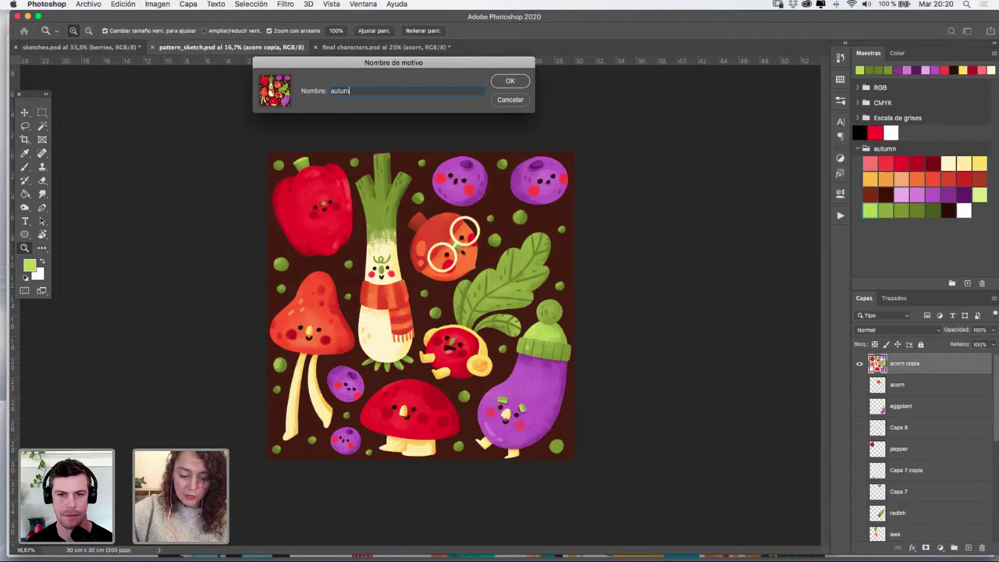
{"action": "type", "text": "n characters"}
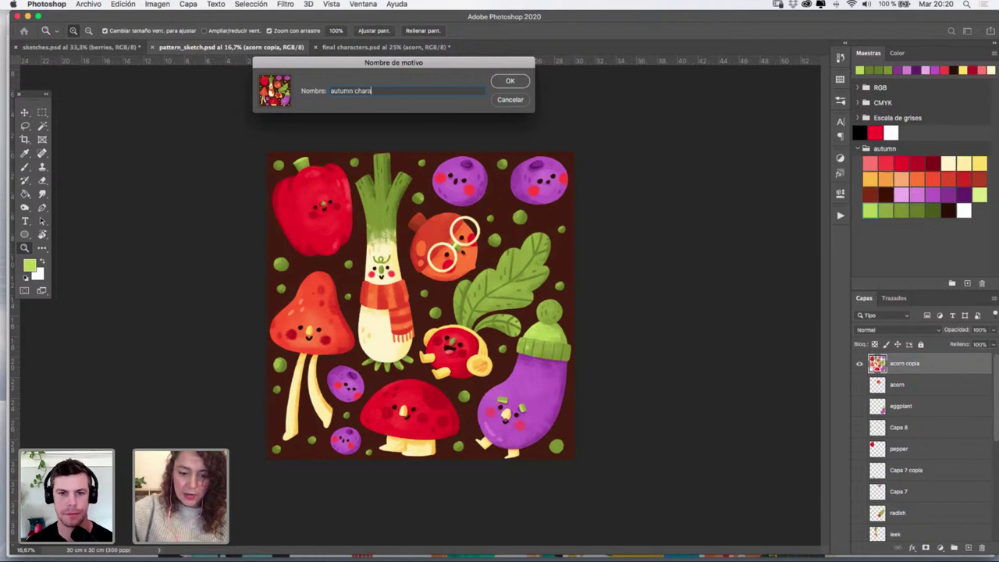
{"action": "left_click", "coordinate": [520, 83]}
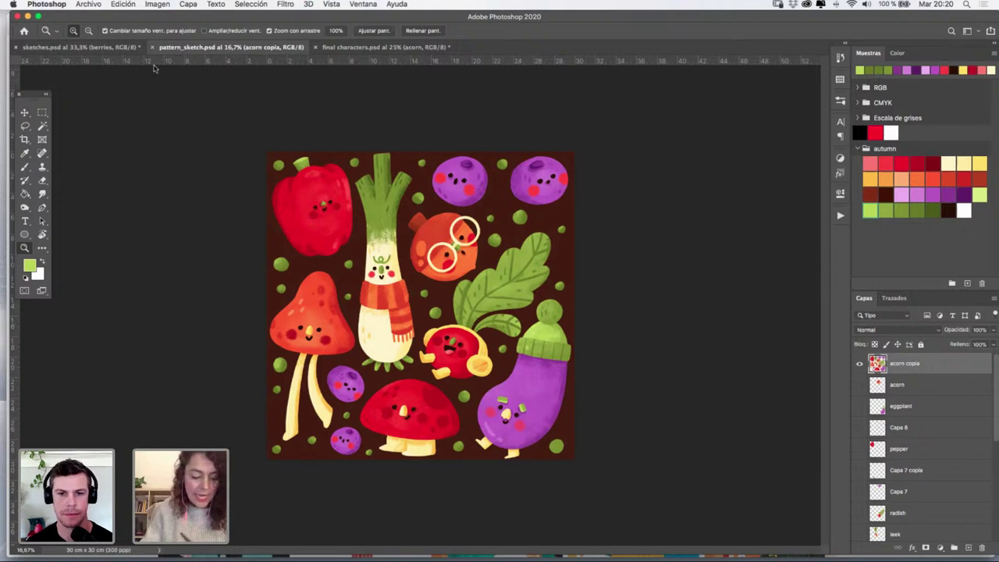
Create a new 55 x 55 cm document at 300 ppi and add an empty layer above the background
{"action": "left_click", "coordinate": [91, 5]}
{"action": "left_click", "coordinate": [93, 17]}
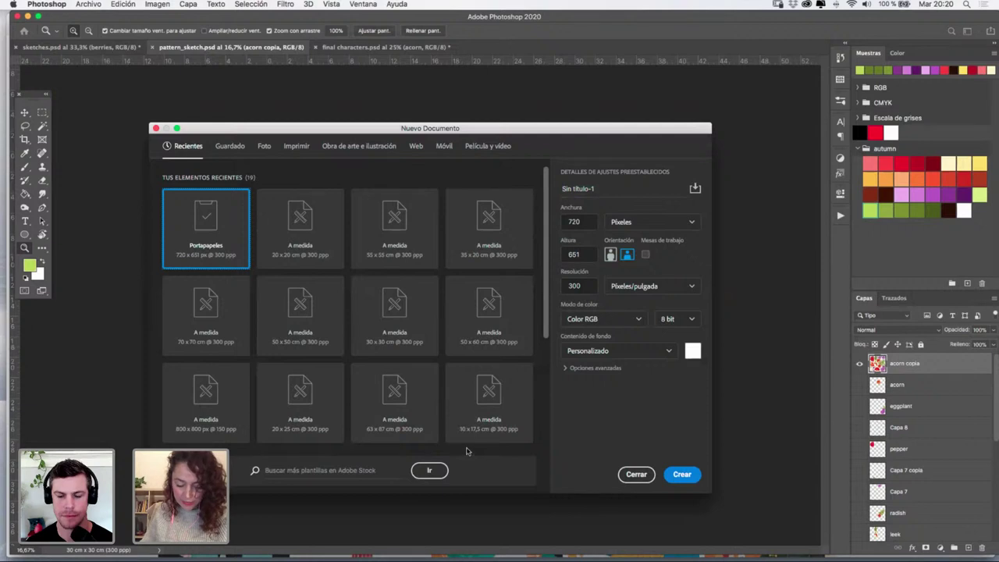
{"action": "left_click", "coordinate": [420, 225]}
{"action": "left_click", "coordinate": [684, 473]}
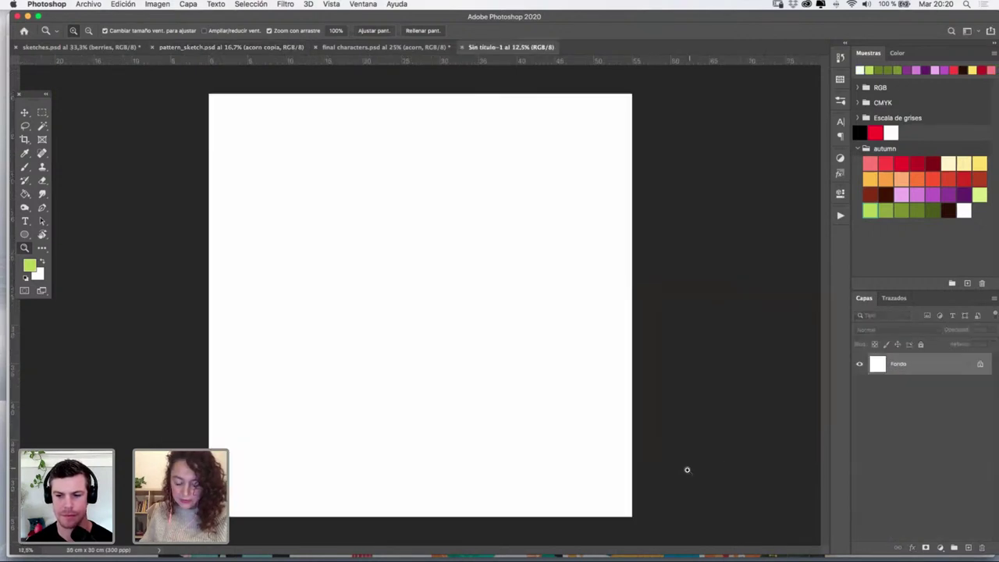
{"action": "left_click", "coordinate": [968, 548]}
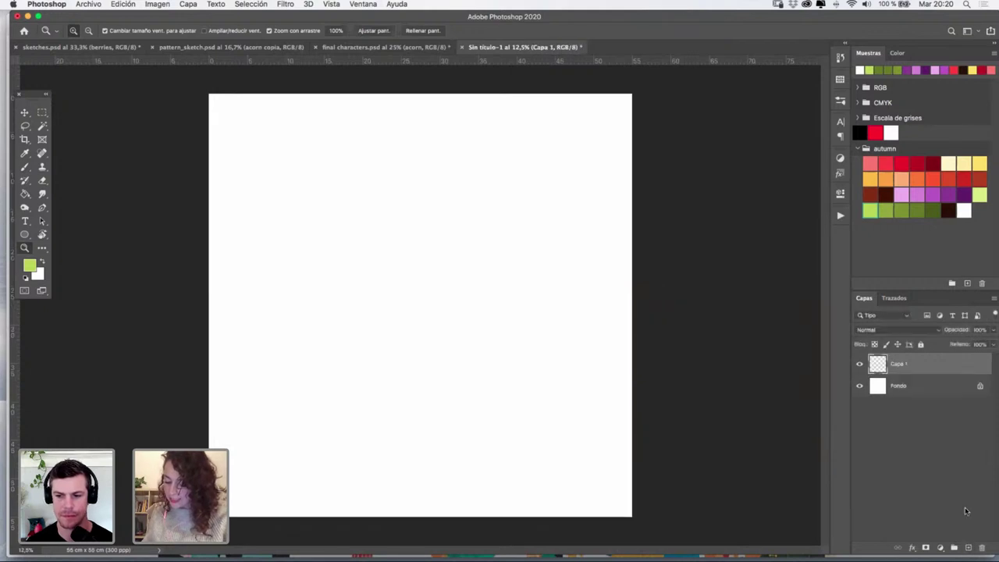
Fill the new document with the autumn characters pattern, leaving the document unsaved
{"action": "left_click", "coordinate": [840, 81]}
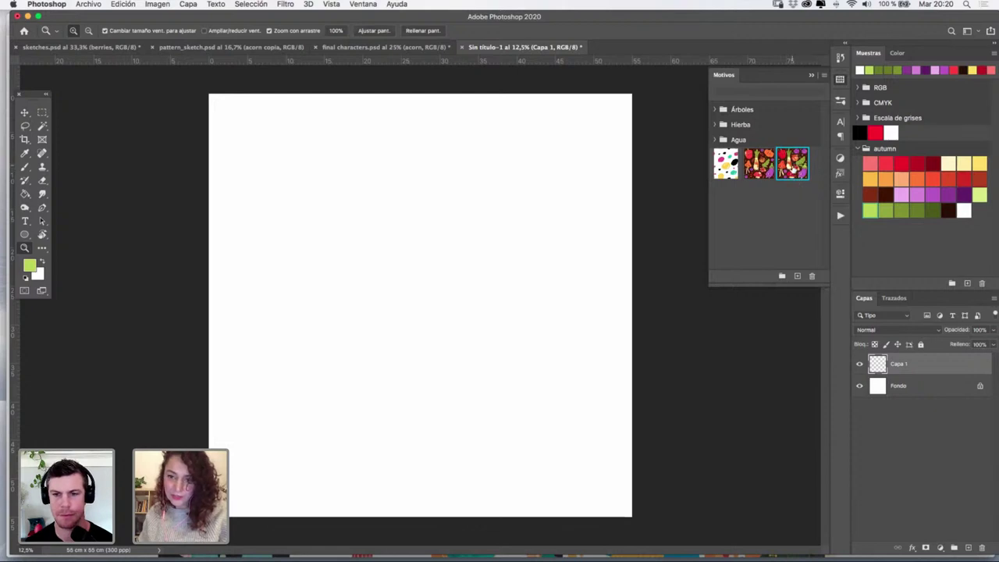
{"action": "double_click", "coordinate": [793, 168]}
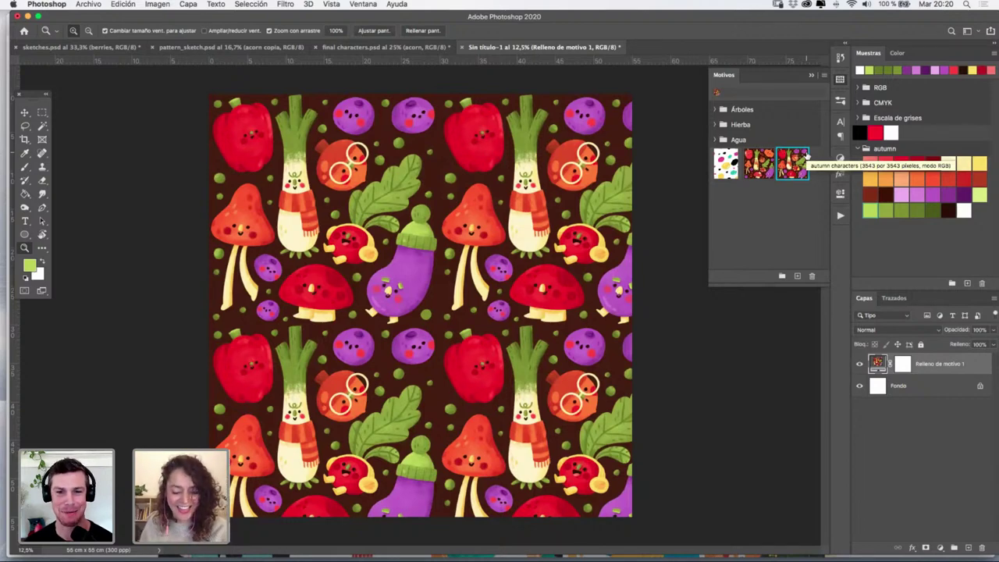
{"action": "key", "text": "super+s"}
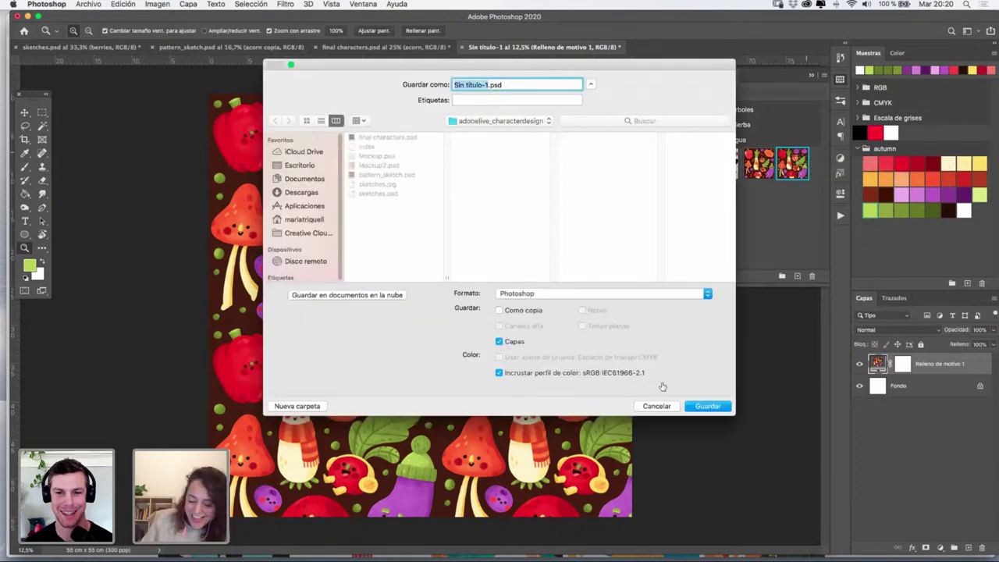
{"action": "left_click", "coordinate": [658, 408]}
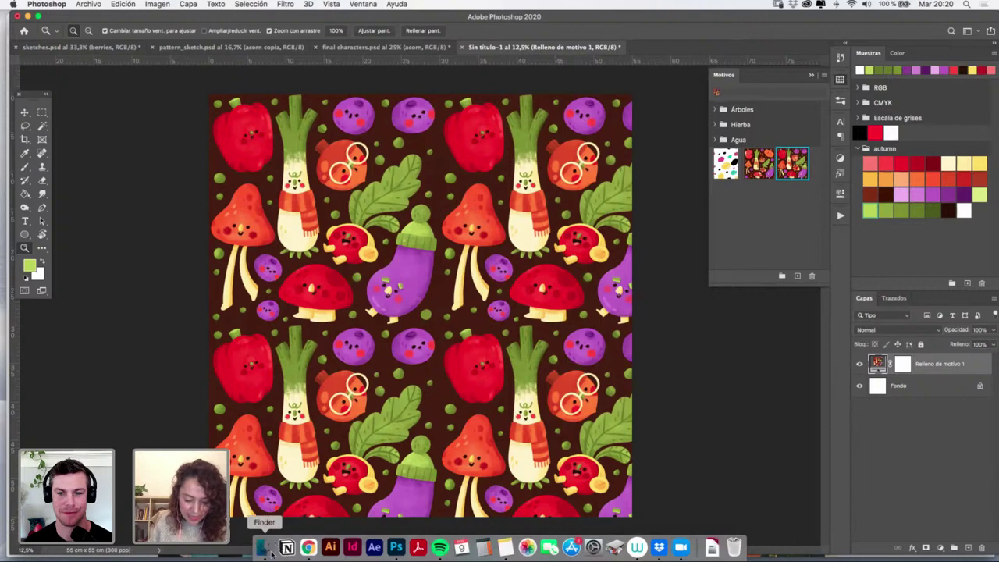
Open the tote bag mockup Mockup2.psd and collapse the pattern library
{"action": "left_click", "coordinate": [266, 549]}
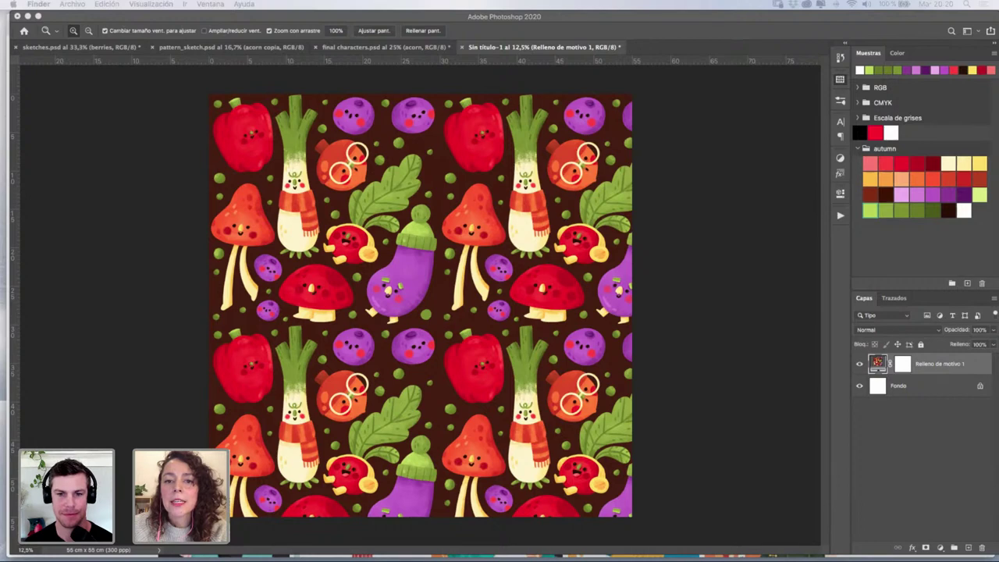
{"action": "key", "text": "super+Tab"}
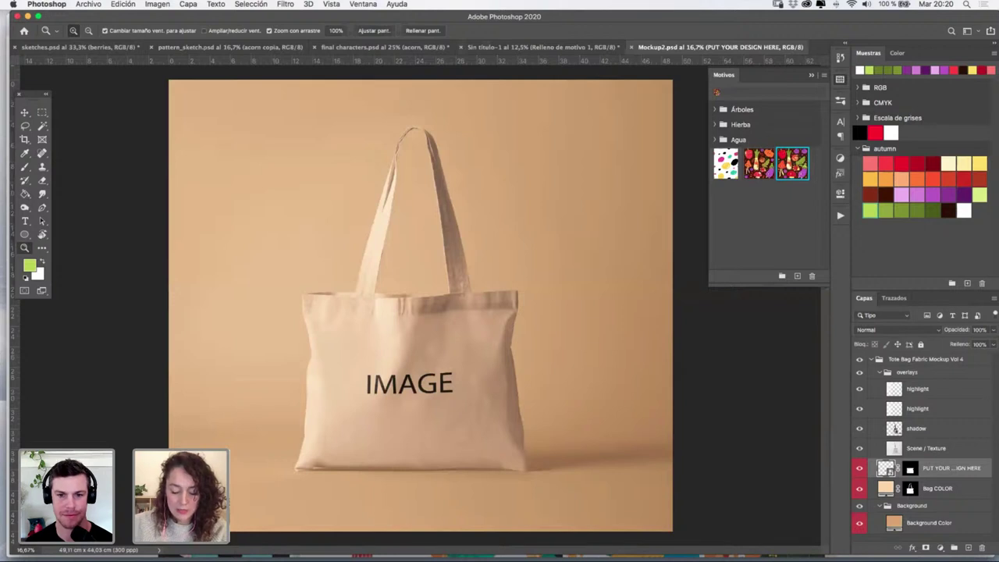
{"action": "left_click", "coordinate": [811, 76]}
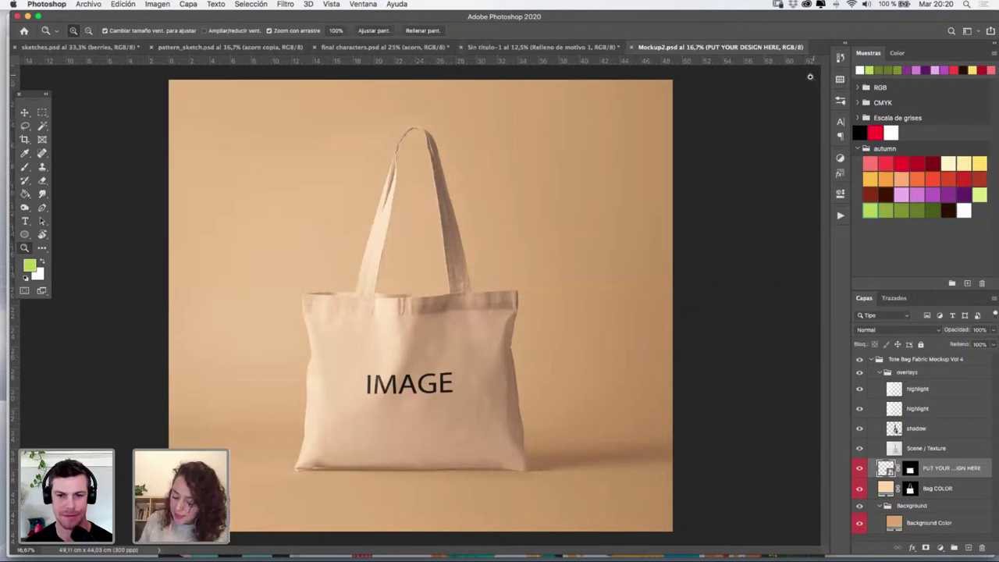
Collapse the overlays group and open the bag's PUT YOUR DESIGN HERE smart object for editing
{"action": "left_click", "coordinate": [880, 372]}
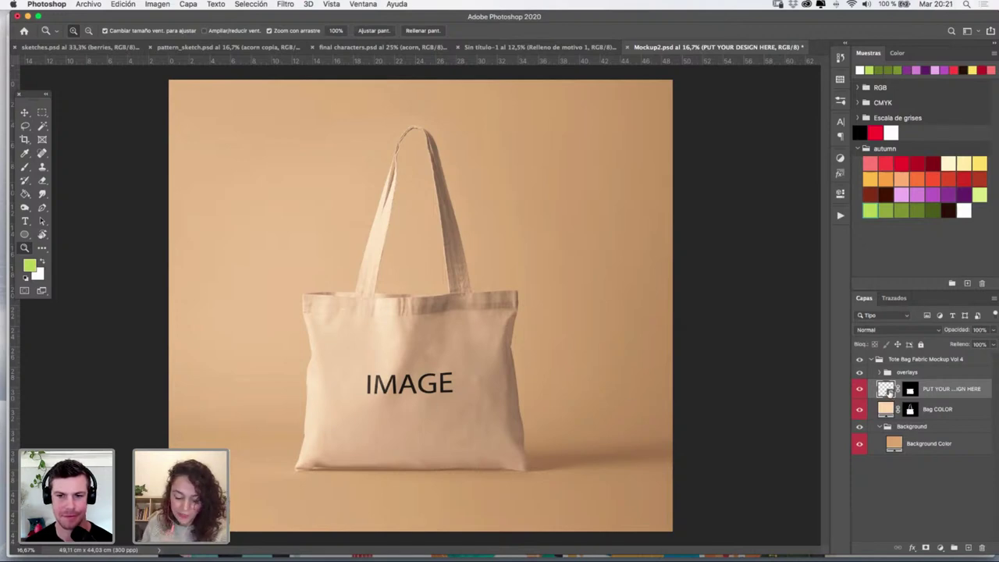
{"action": "double_click", "coordinate": [888, 390]}
{"action": "left_click_drag", "start_coordinate": [633, 21], "coordinate": [633, 35]}
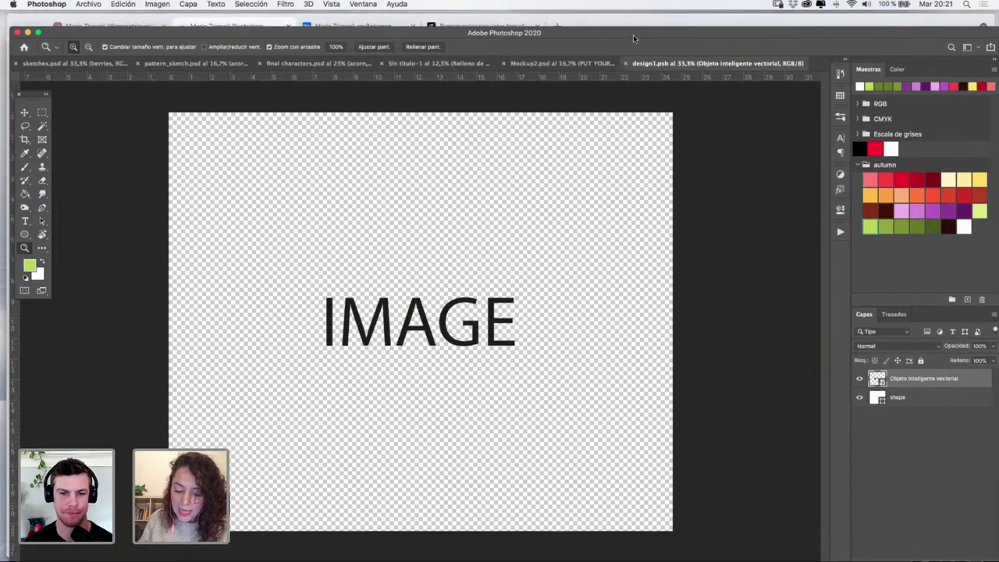
Try rasterizing the pattern fill layer in the untitled 55 x 55 cm document and undo it
{"action": "left_click", "coordinate": [448, 61]}
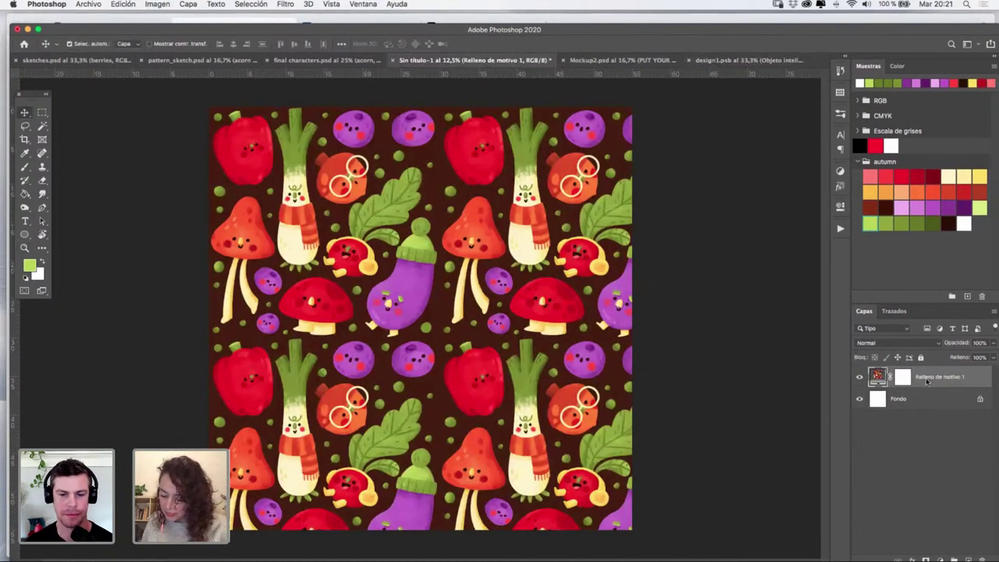
{"action": "right_click", "coordinate": [929, 380]}
{"action": "left_click", "coordinate": [850, 262]}
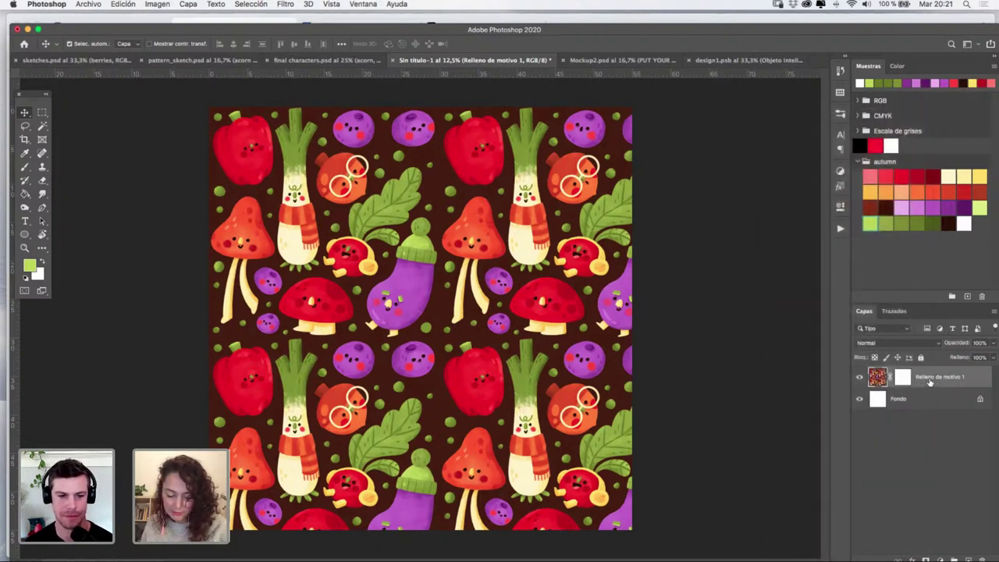
{"action": "key", "text": "super+z"}
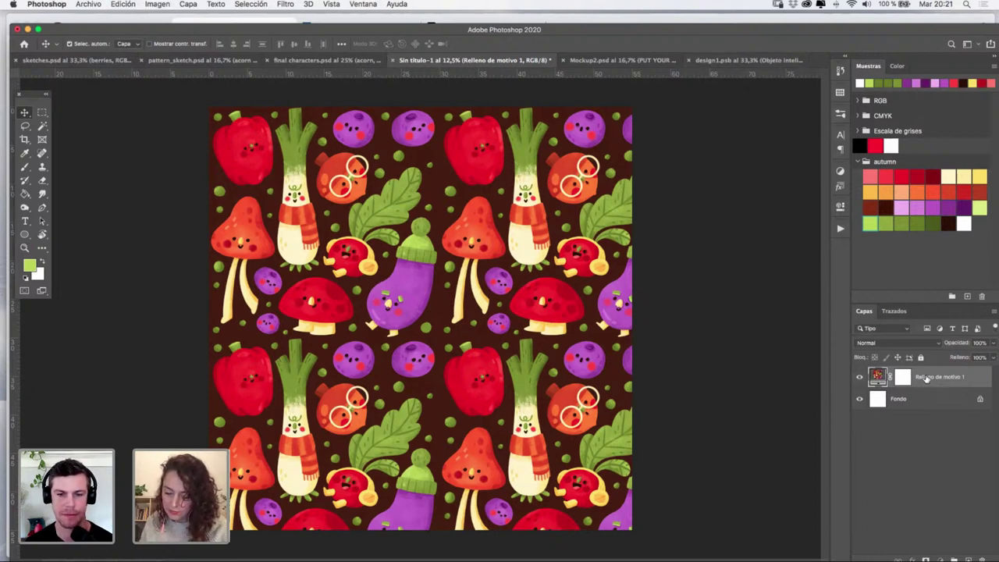
Copy the pattern fill layer into design1.psb above the IMAGE placeholder and try to transform it freely
{"action": "left_click", "coordinate": [726, 60]}
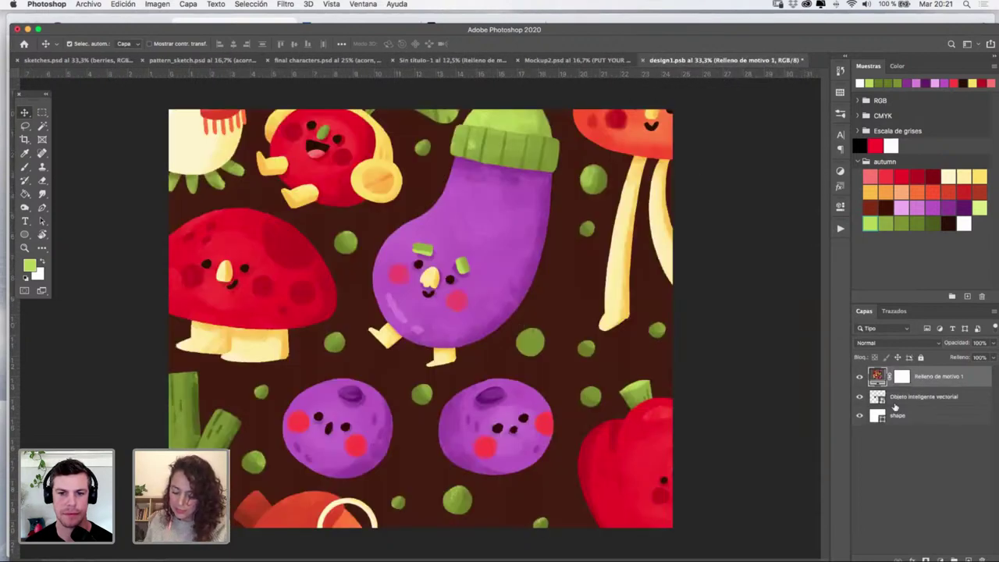
{"action": "left_click", "coordinate": [26, 248]}
{"action": "left_click", "coordinate": [543, 310], "text": "alt"}
{"action": "left_click", "coordinate": [543, 310], "text": "alt"}
{"action": "left_click", "coordinate": [542, 310], "text": "alt"}
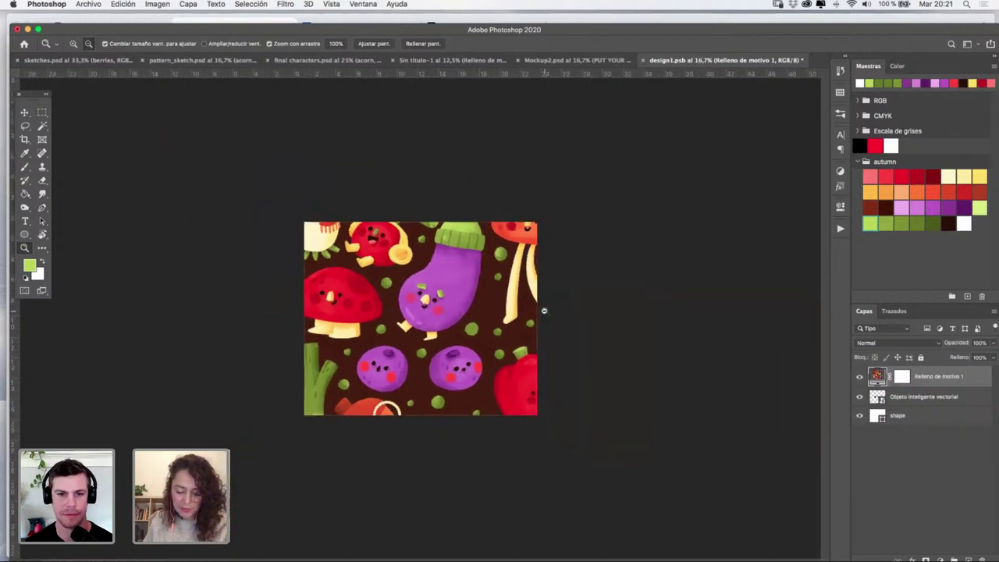
{"action": "key", "text": "super+t"}
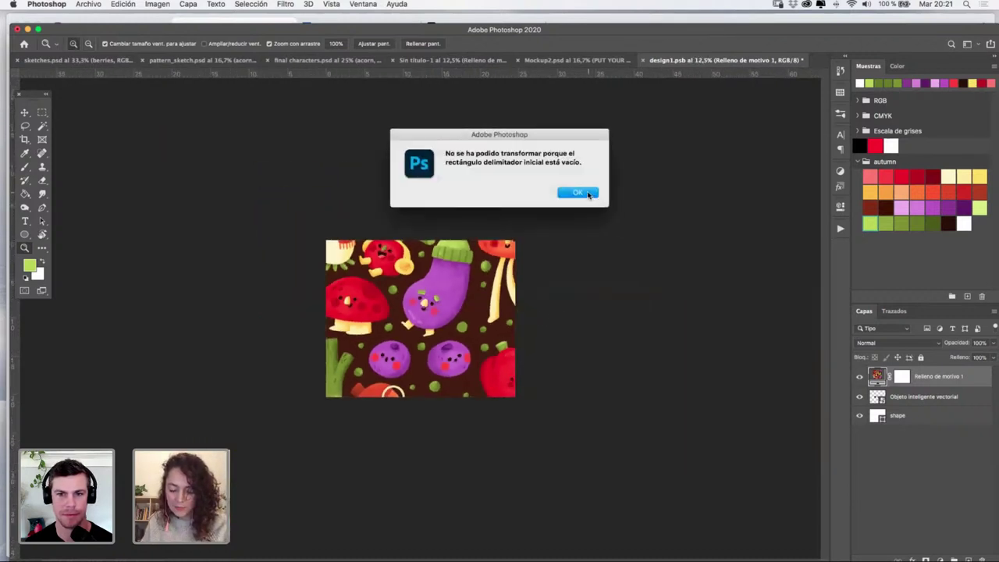
{"action": "left_click", "coordinate": [587, 194]}
Rasterize the pattern fill layer in design1.psb and try a free transform on it, cancelling without changes
{"action": "right_click", "coordinate": [931, 377]}
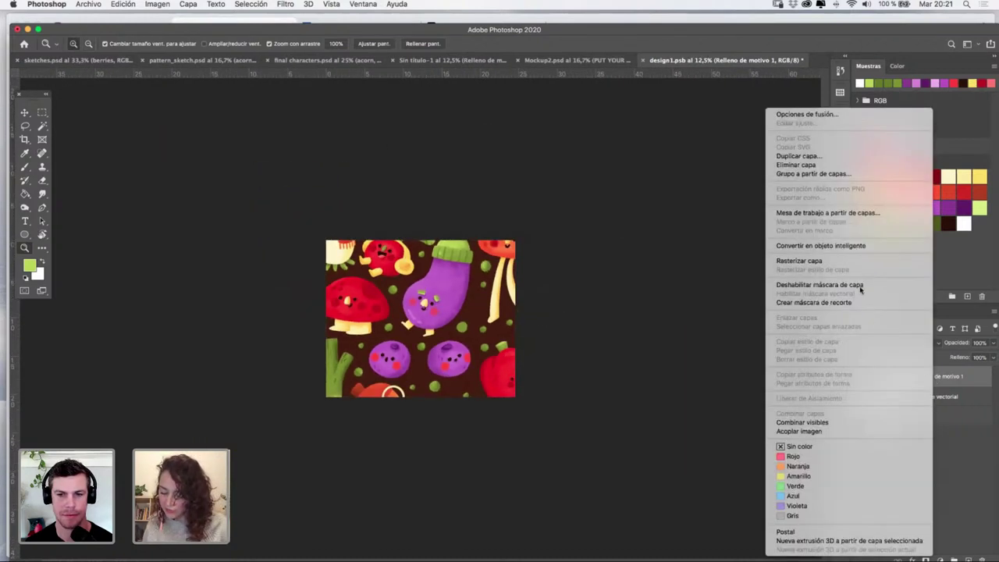
{"action": "left_click", "coordinate": [842, 261]}
{"action": "key", "text": "super+t"}
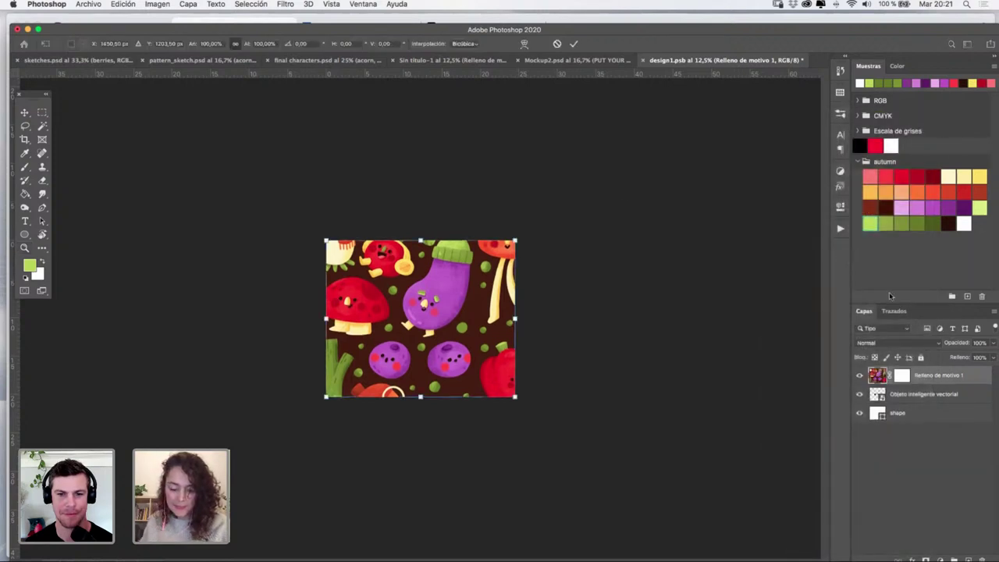
{"action": "key", "text": "Escape"}
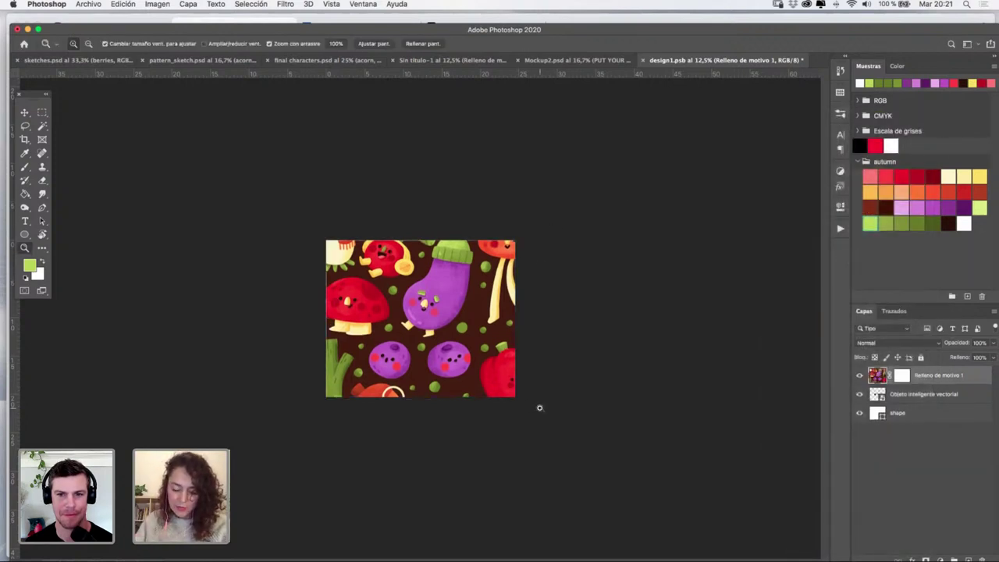
Rasterize the pattern fill layer in the untitled 55 x 55 cm document and copy it into design1.psb
{"action": "left_click", "coordinate": [564, 59]}
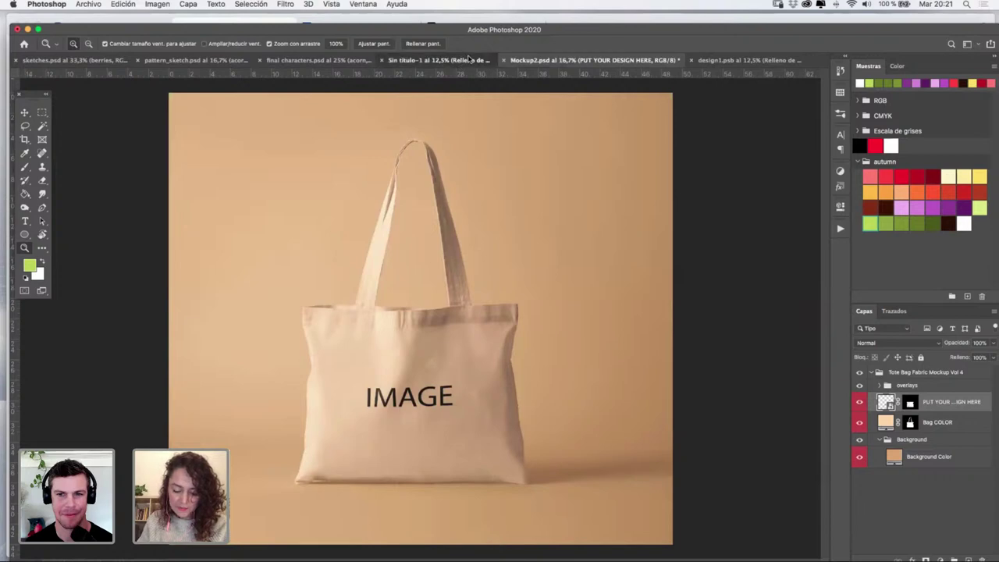
{"action": "left_click", "coordinate": [468, 59]}
{"action": "right_click", "coordinate": [935, 387]}
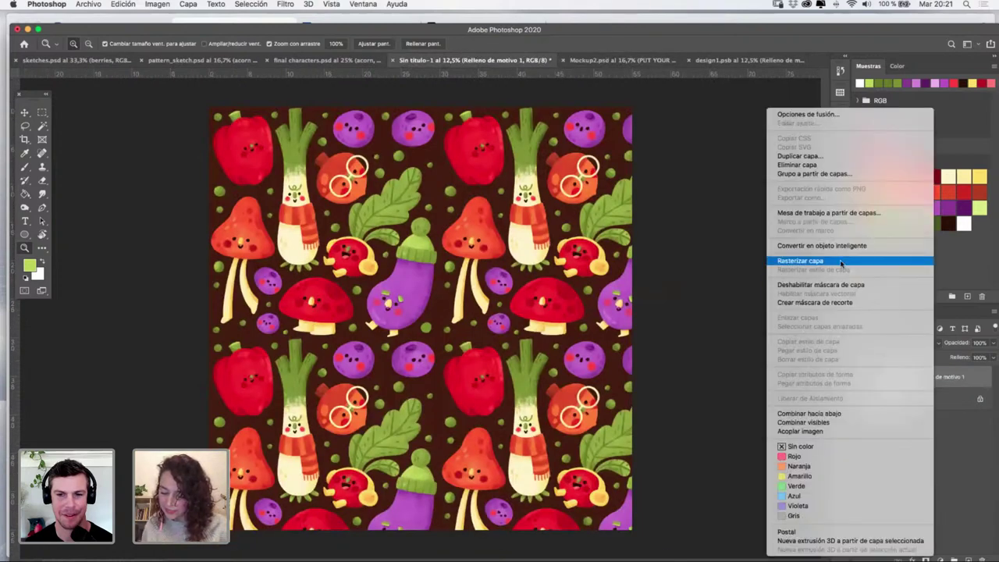
{"action": "left_click", "coordinate": [841, 263]}
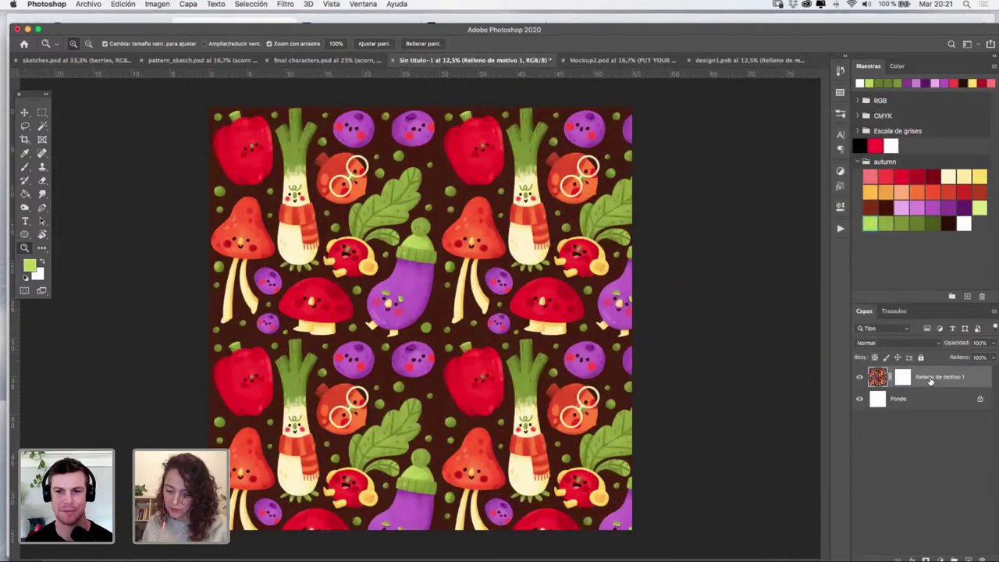
{"action": "left_click_drag", "start_coordinate": [929, 380], "coordinate": [437, 413]}
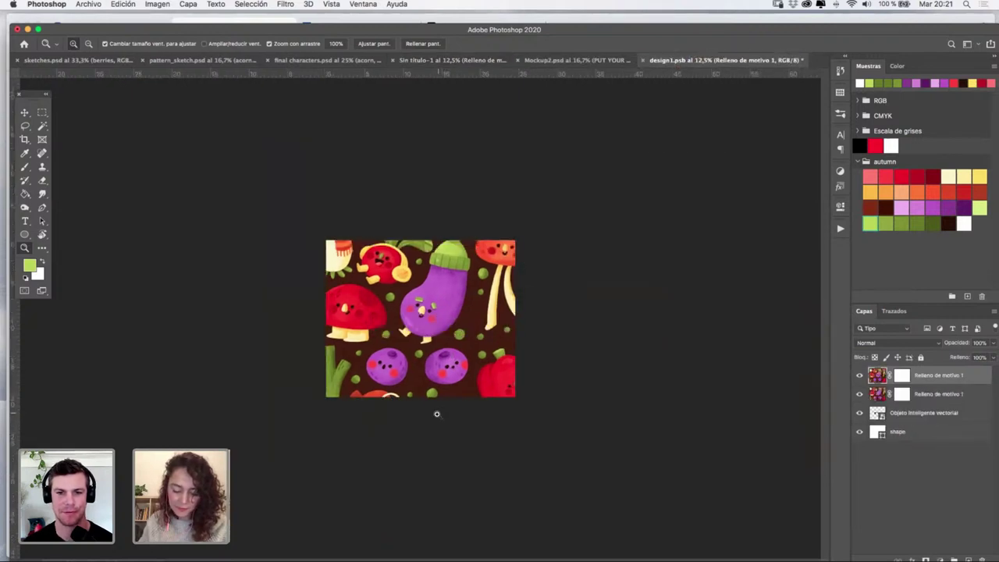
Delete the lower pattern fill layer in design1.psb, and scale the remaining one to about 48% so it covers the whole canvas
{"action": "left_click", "coordinate": [937, 394]}
{"action": "key", "text": "BackSpace"}
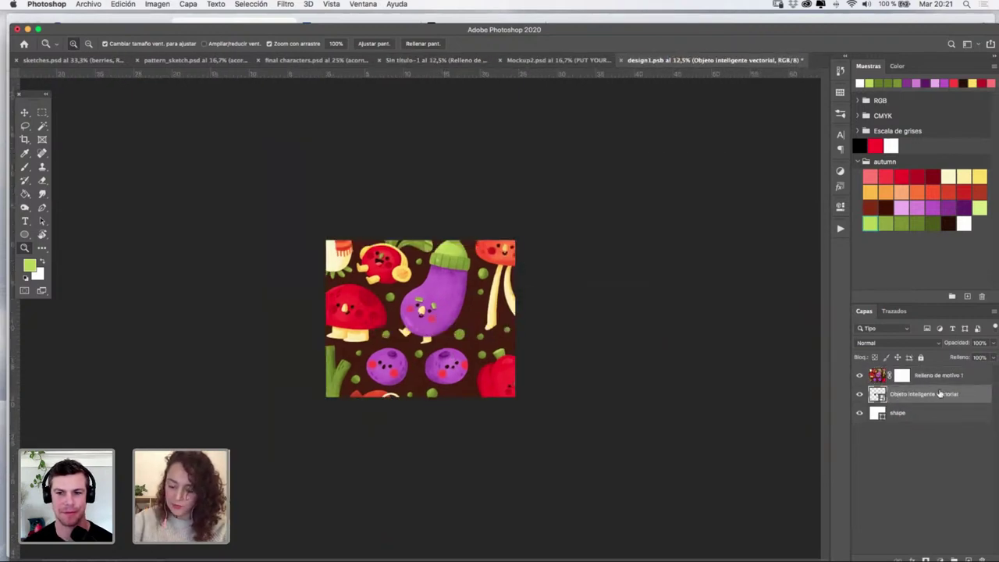
{"action": "left_click", "coordinate": [939, 376]}
{"action": "key", "text": "super+t"}
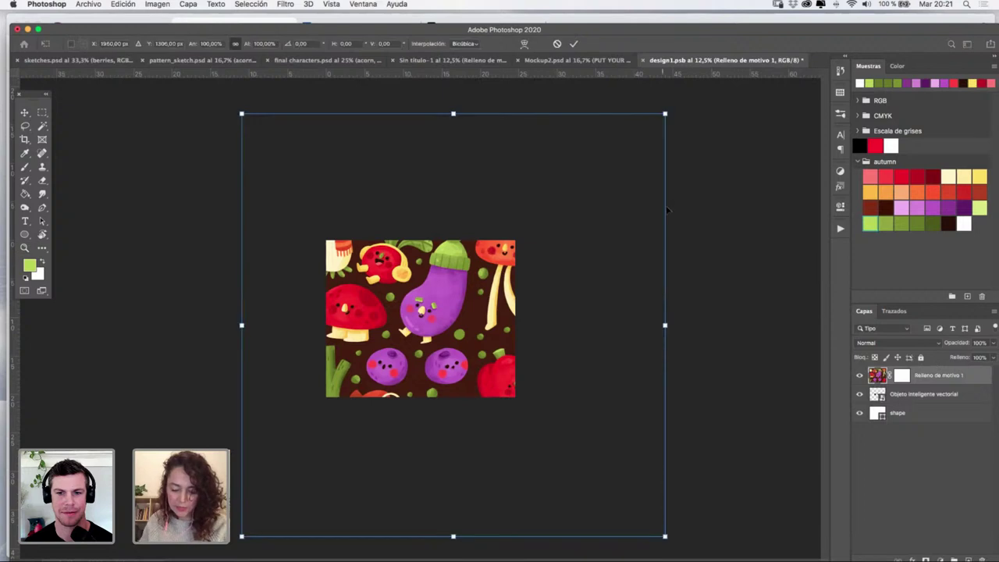
{"action": "left_click_drag", "start_coordinate": [665, 114], "coordinate": [526, 277]}
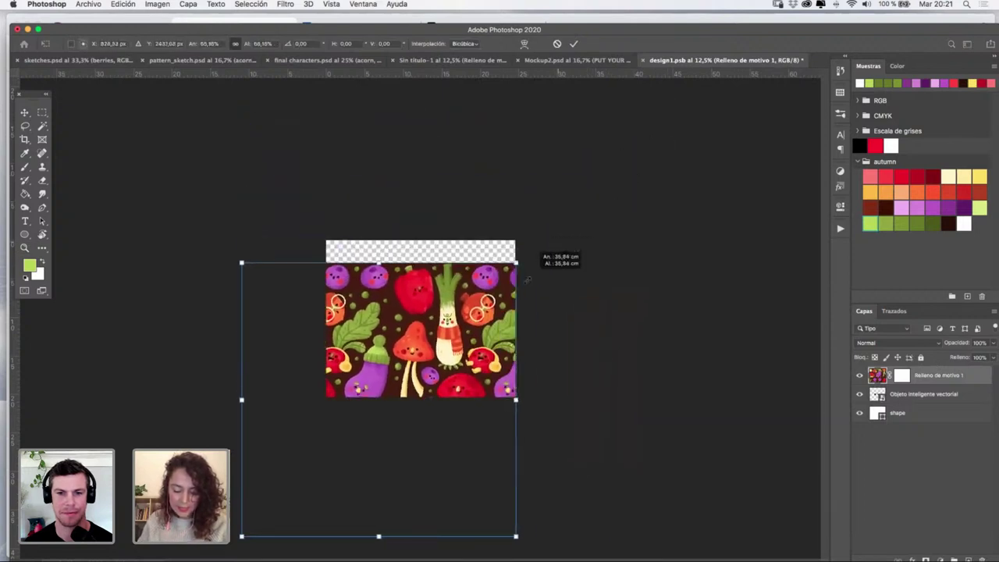
{"action": "left_click_drag", "start_coordinate": [484, 324], "coordinate": [547, 212]}
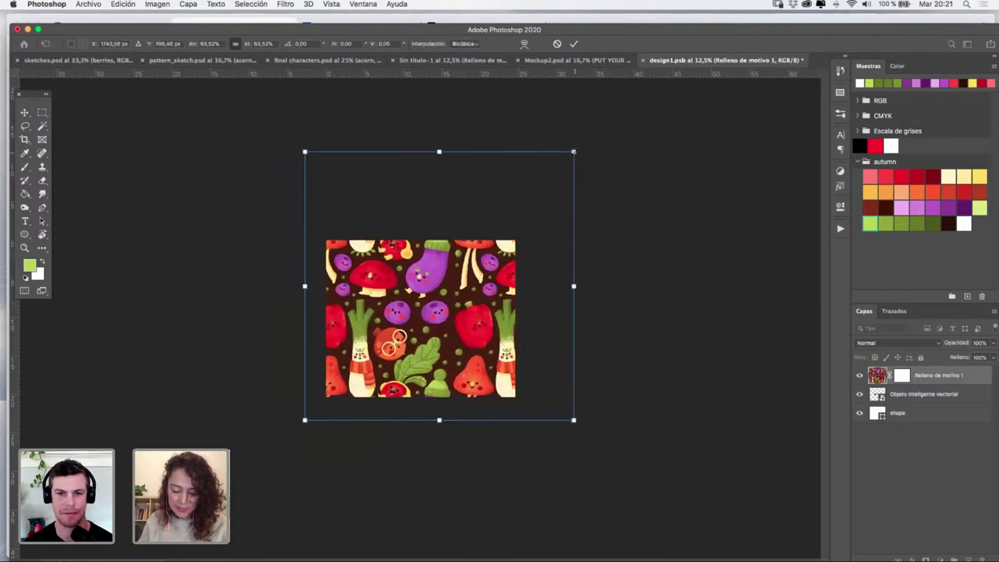
{"action": "left_click_drag", "start_coordinate": [574, 152], "coordinate": [526, 200]}
{"action": "left_click_drag", "start_coordinate": [490, 277], "coordinate": [503, 275]}
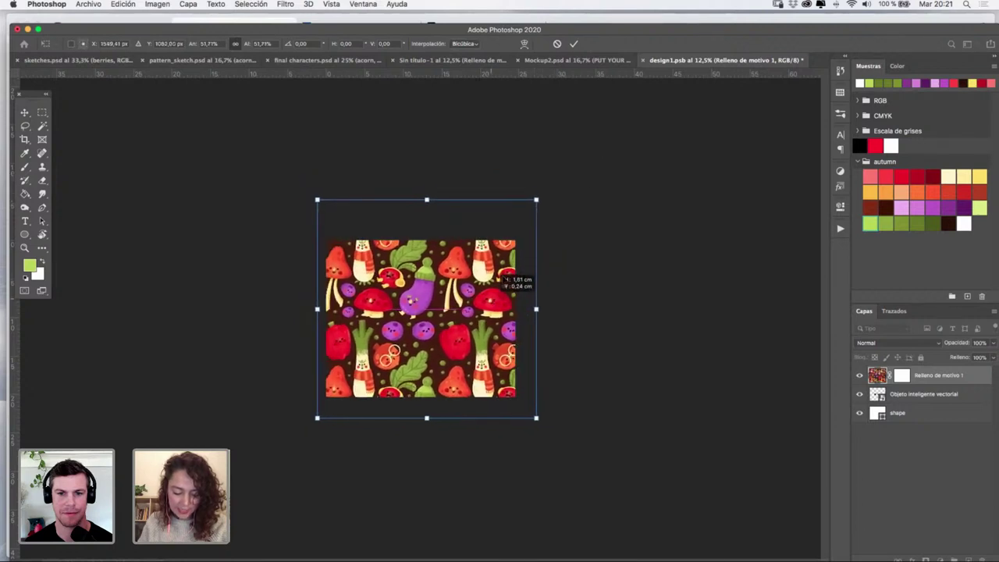
{"action": "left_click_drag", "start_coordinate": [536, 200], "coordinate": [520, 212]}
{"action": "left_click_drag", "start_coordinate": [503, 253], "coordinate": [503, 266]}
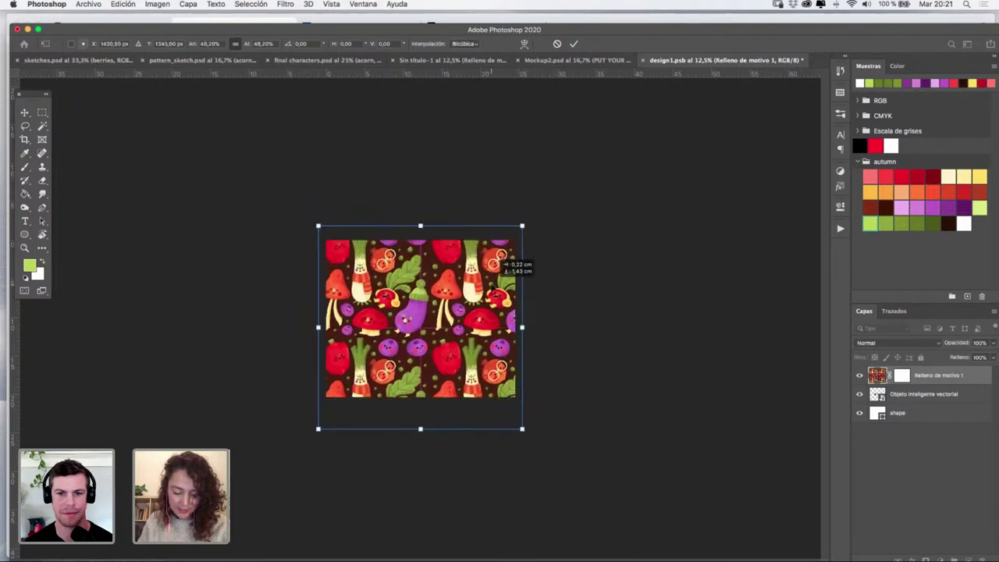
{"action": "key", "text": "Return"}
{"action": "key", "text": "z"}
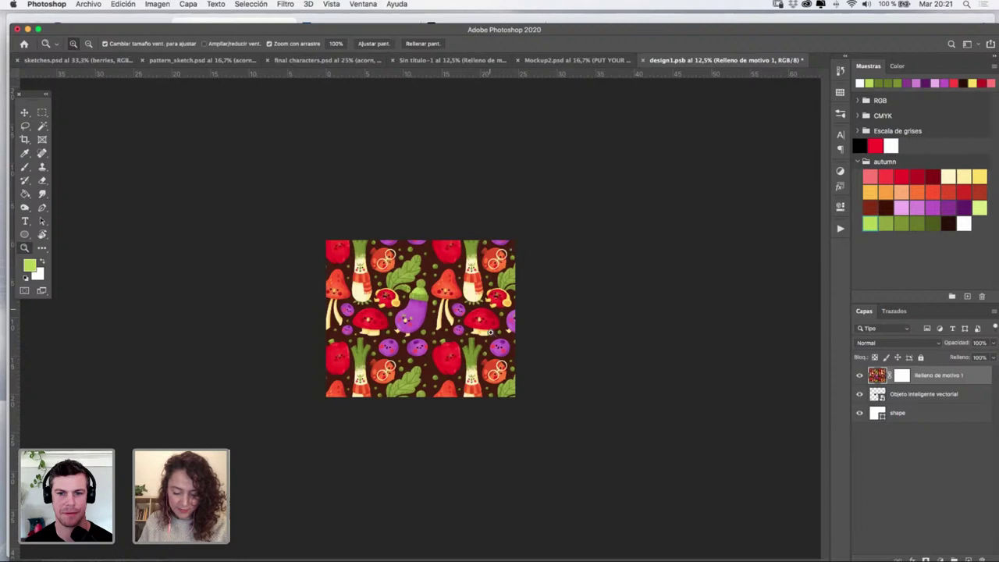
Save design1.psb and check the updated pattern on the tote bag in Mockup2.psd
{"action": "key", "text": "super+s"}
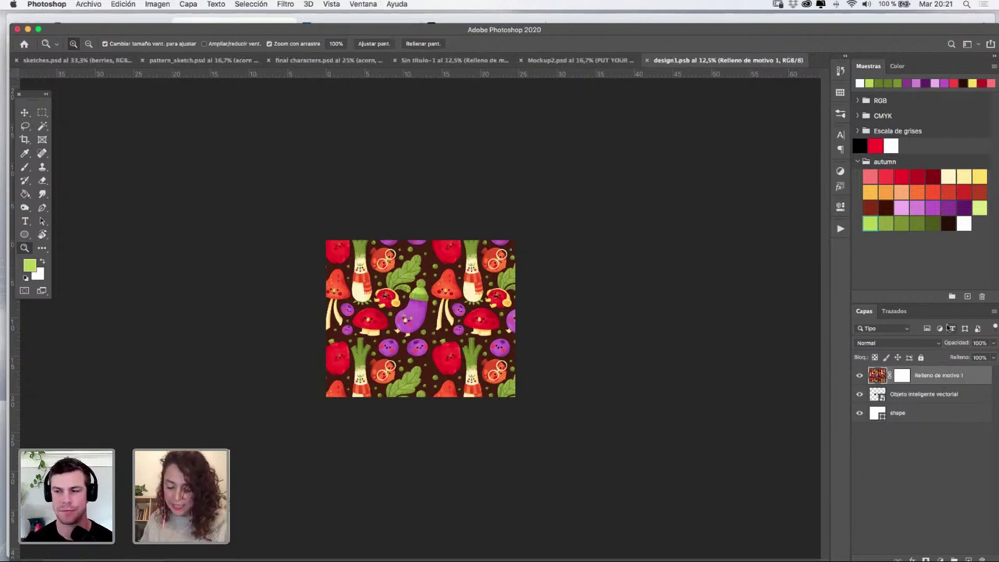
{"action": "left_click", "coordinate": [593, 60]}
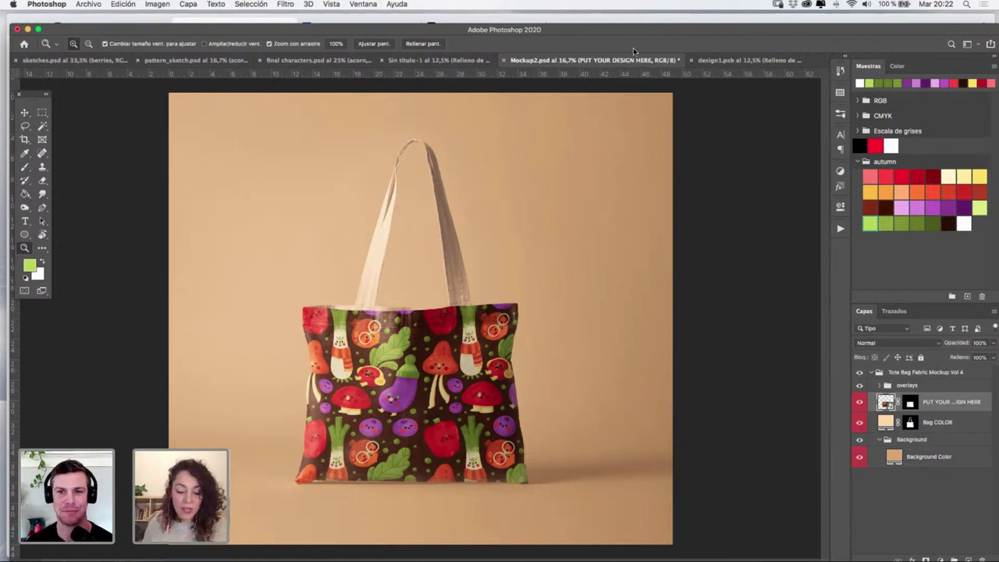
Review the full page of character drawings in sketches.psd and the coloured artwork in pattern_sketch.psd
{"action": "left_click", "coordinate": [88, 60]}
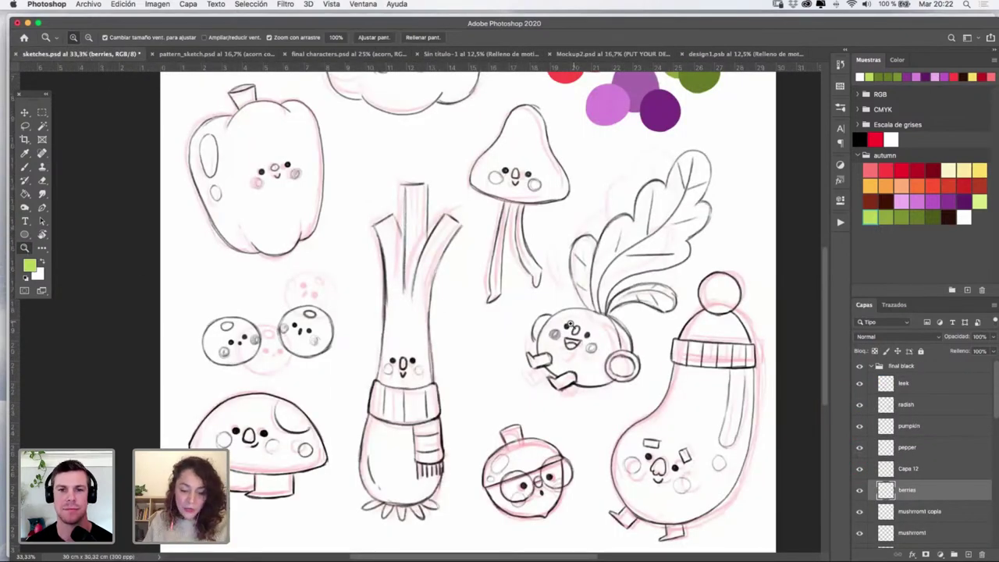
{"action": "left_click", "coordinate": [570, 325], "text": "alt"}
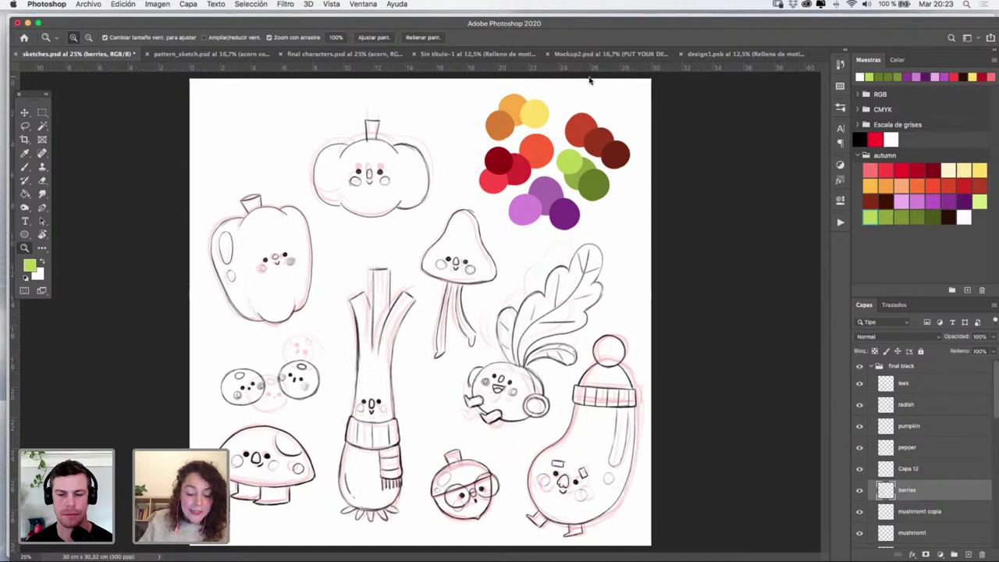
{"action": "left_click", "coordinate": [227, 54]}
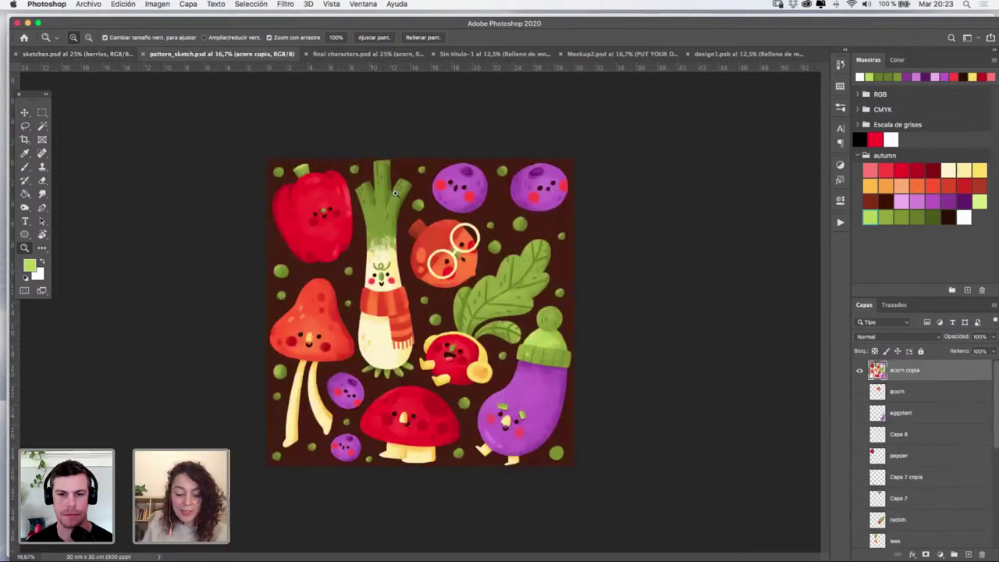
In final characters.psd, show each character group on its own in turn, from berrie down to eggplant
{"action": "left_click", "coordinate": [359, 54]}
{"action": "left_click", "coordinate": [860, 366]}
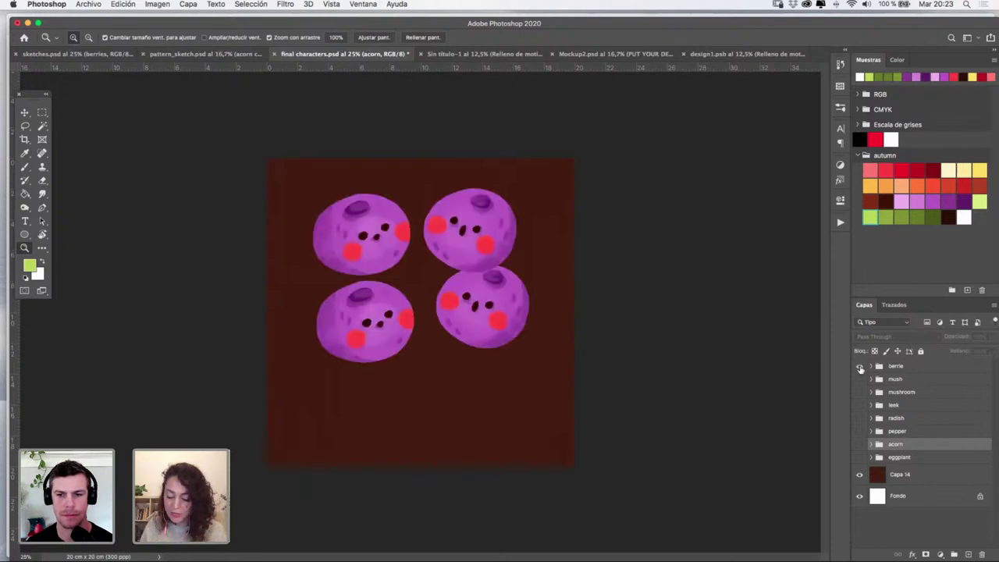
{"action": "left_click", "coordinate": [860, 366]}
{"action": "left_click", "coordinate": [860, 379]}
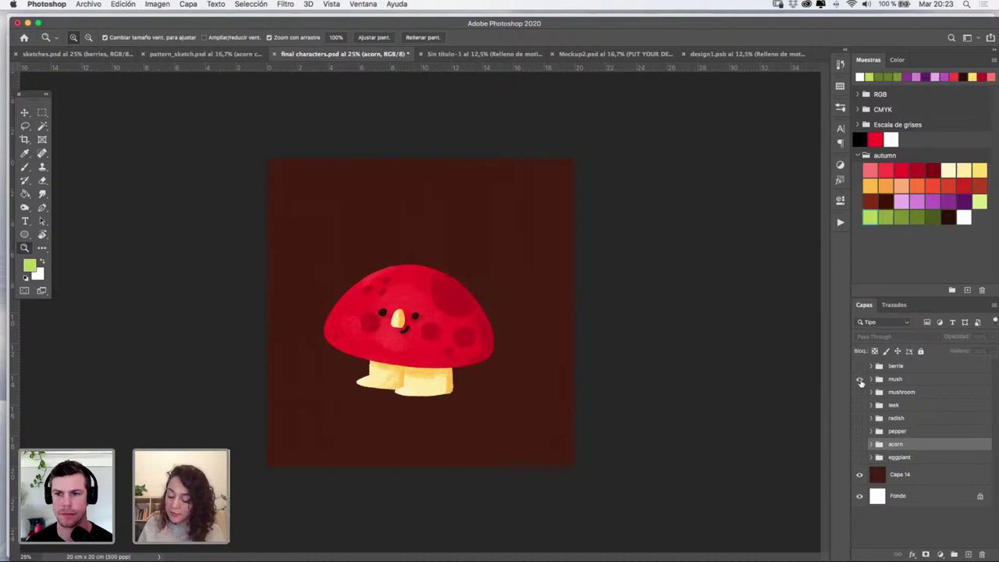
{"action": "left_click", "coordinate": [860, 379]}
{"action": "left_click", "coordinate": [860, 393]}
{"action": "left_click", "coordinate": [860, 393]}
{"action": "left_click", "coordinate": [860, 405]}
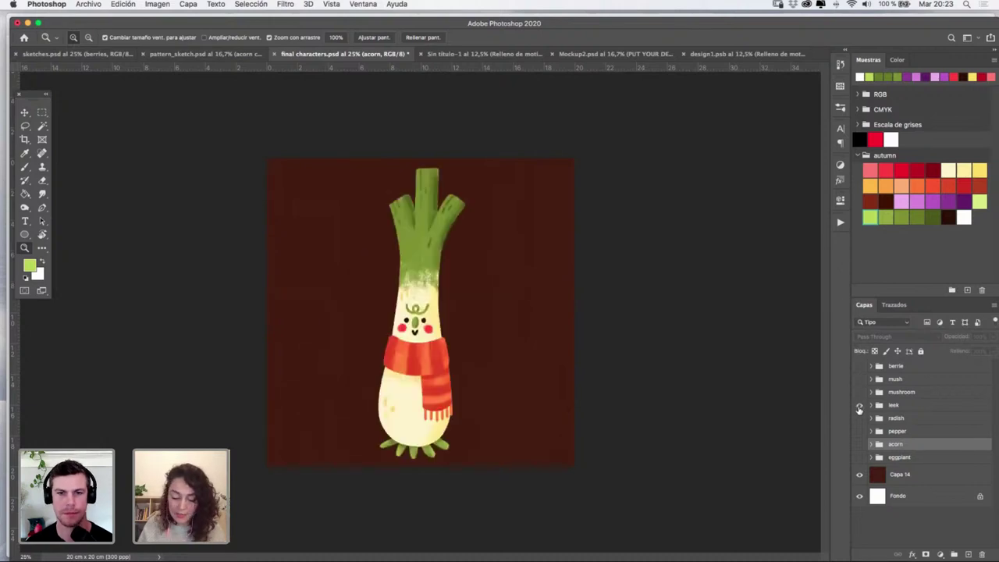
{"action": "left_click", "coordinate": [860, 405]}
{"action": "left_click", "coordinate": [860, 419]}
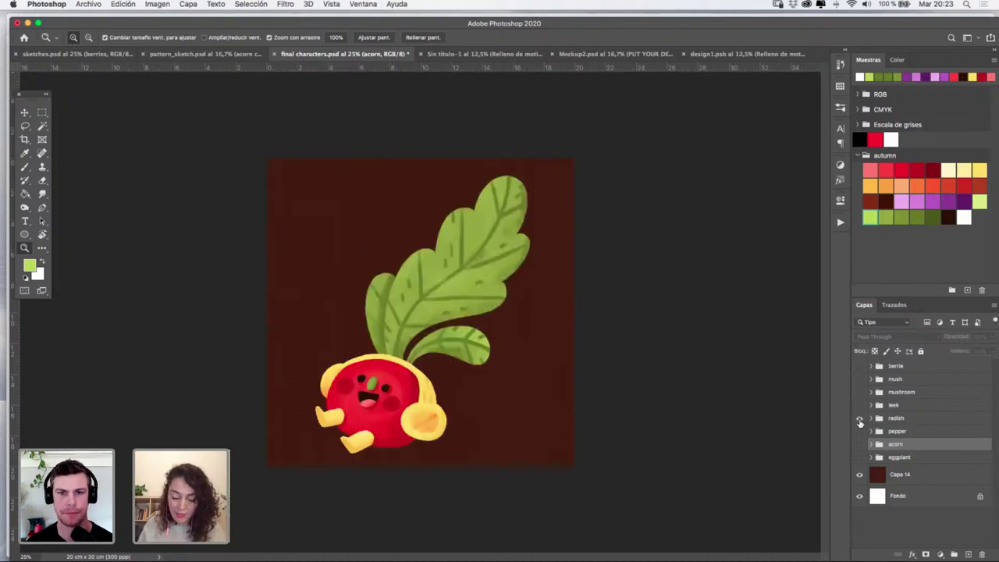
{"action": "left_click", "coordinate": [860, 418]}
{"action": "left_click", "coordinate": [860, 418]}
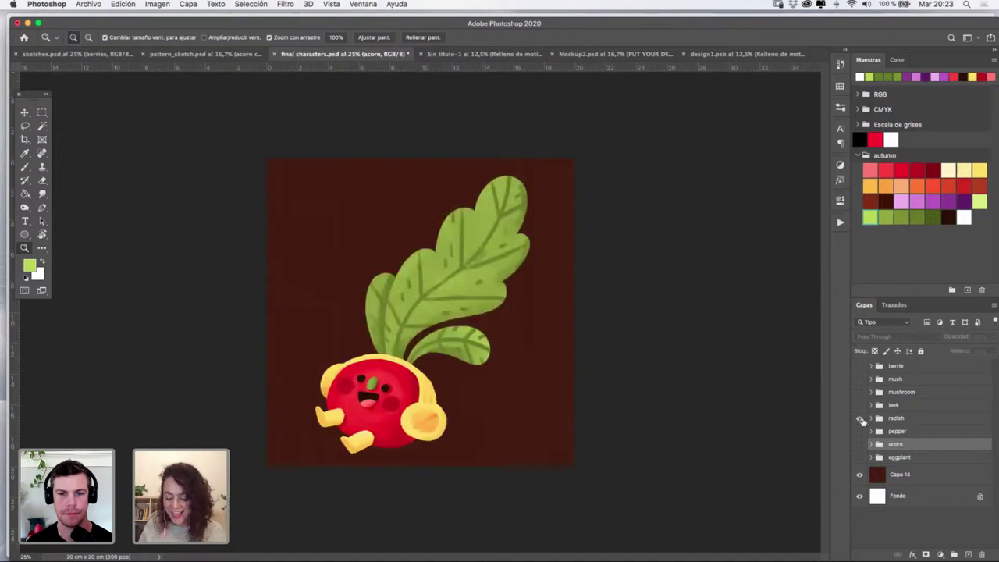
{"action": "left_click", "coordinate": [860, 418]}
{"action": "left_click", "coordinate": [860, 431]}
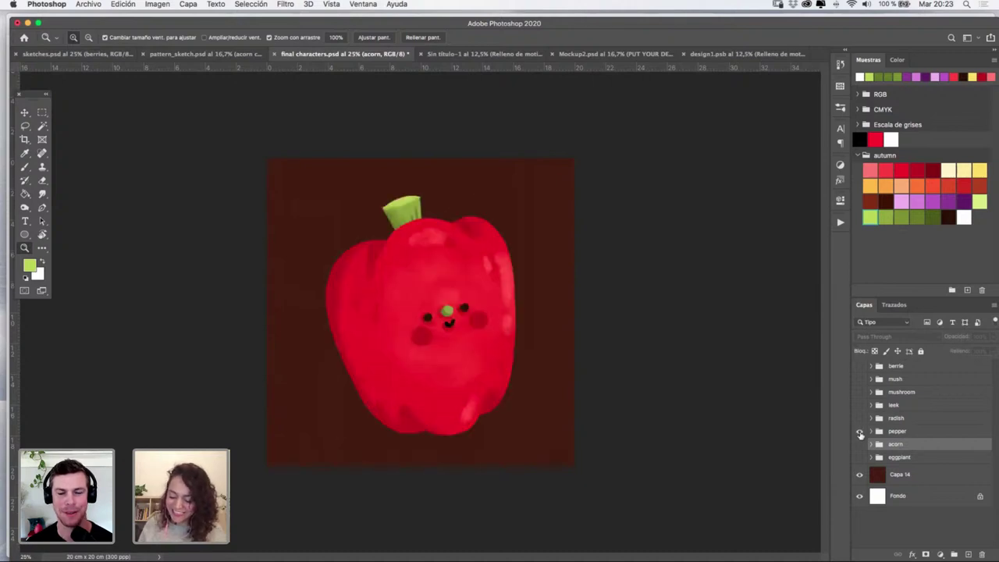
{"action": "left_click", "coordinate": [860, 432]}
{"action": "left_click", "coordinate": [860, 444]}
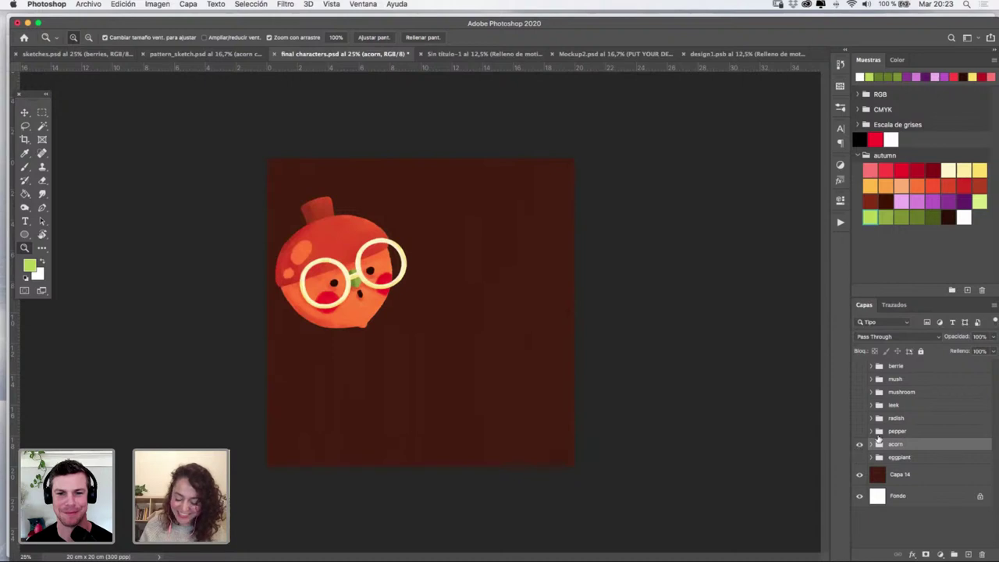
{"action": "left_click", "coordinate": [860, 444]}
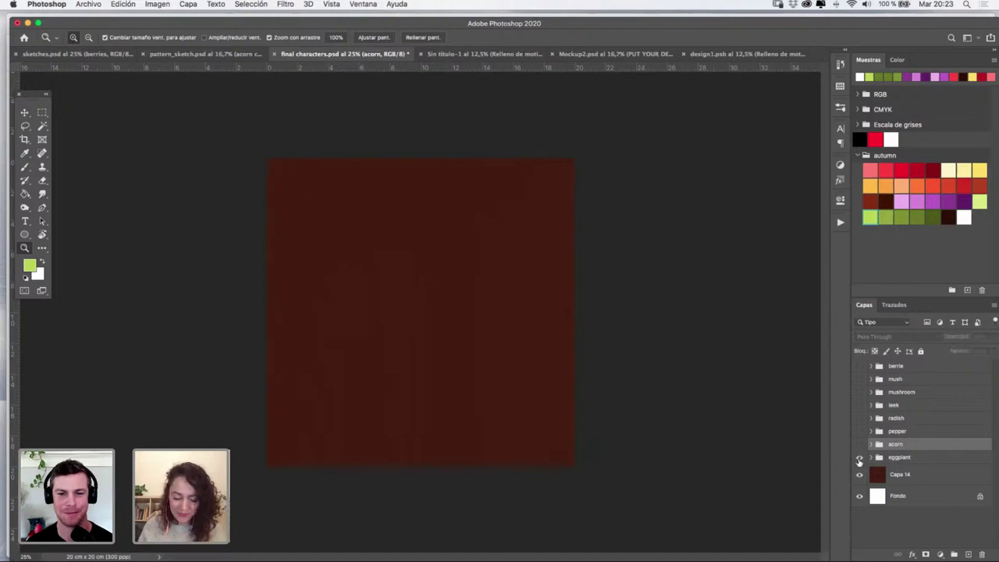
{"action": "left_click", "coordinate": [860, 458]}
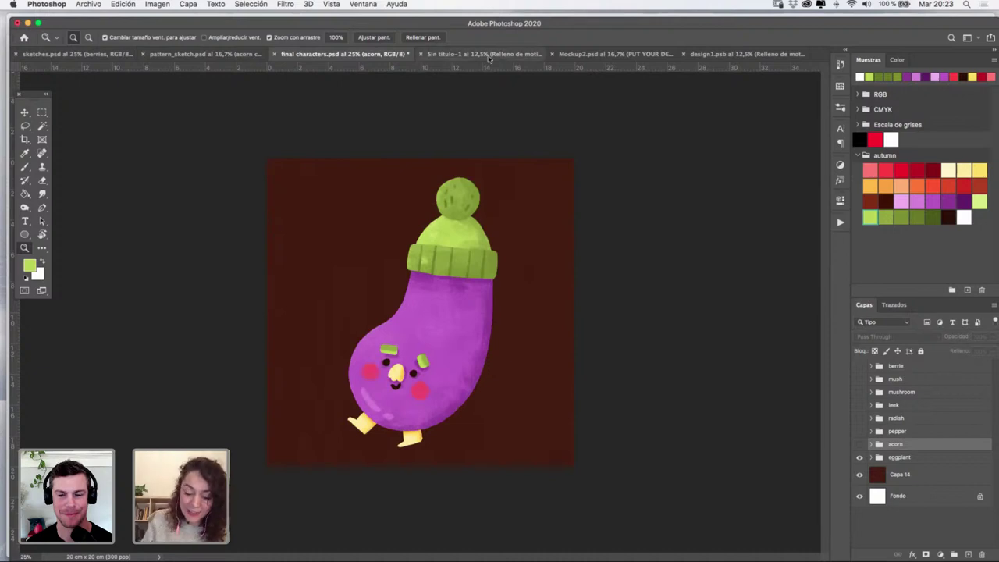
Look again at the pattern_sketch.psd artwork and the finished tote bag in Mockup2.psd, collapsing the Tote Bag Fabric Mockup Vol 4 group
{"action": "left_click", "coordinate": [236, 53]}
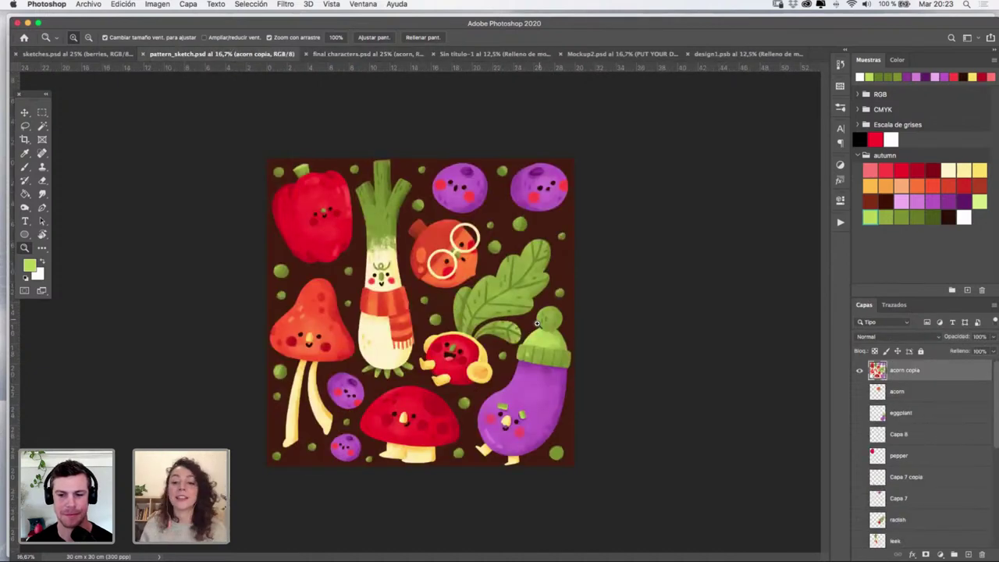
{"action": "left_click", "coordinate": [608, 55]}
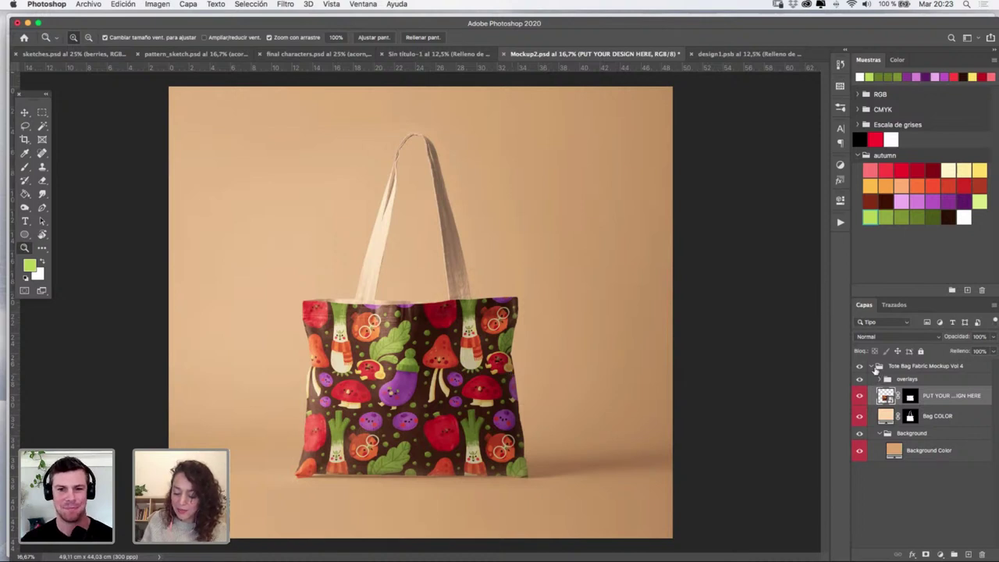
{"action": "left_click", "coordinate": [872, 367]}
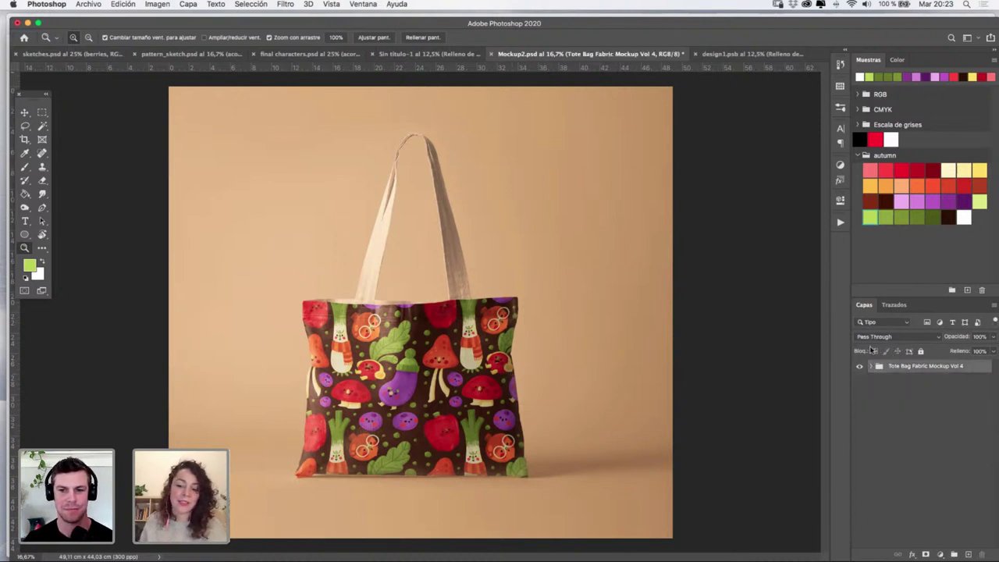